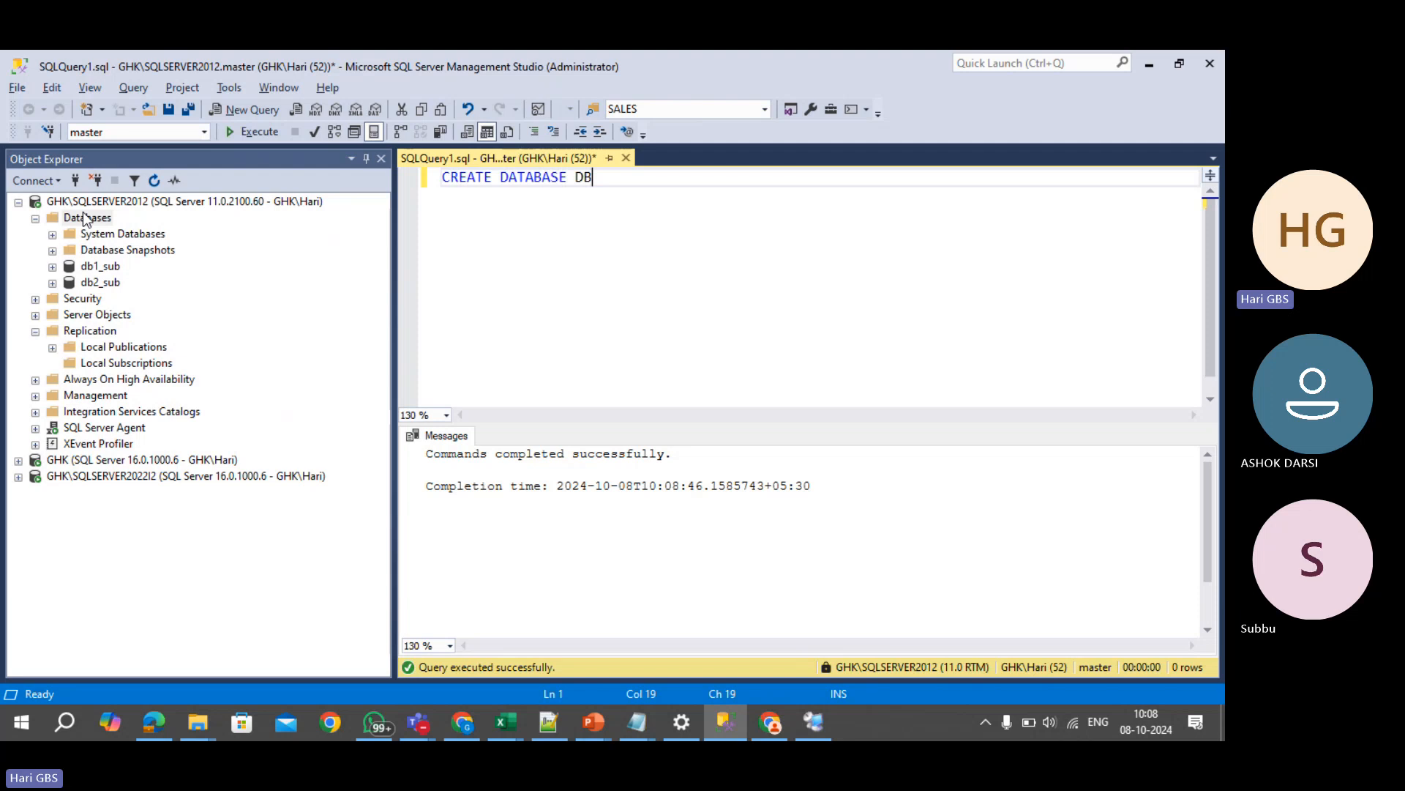
- Create database DB200, then copy the Employees table script from the ChatGPT conversation
text(200)
key(F5)
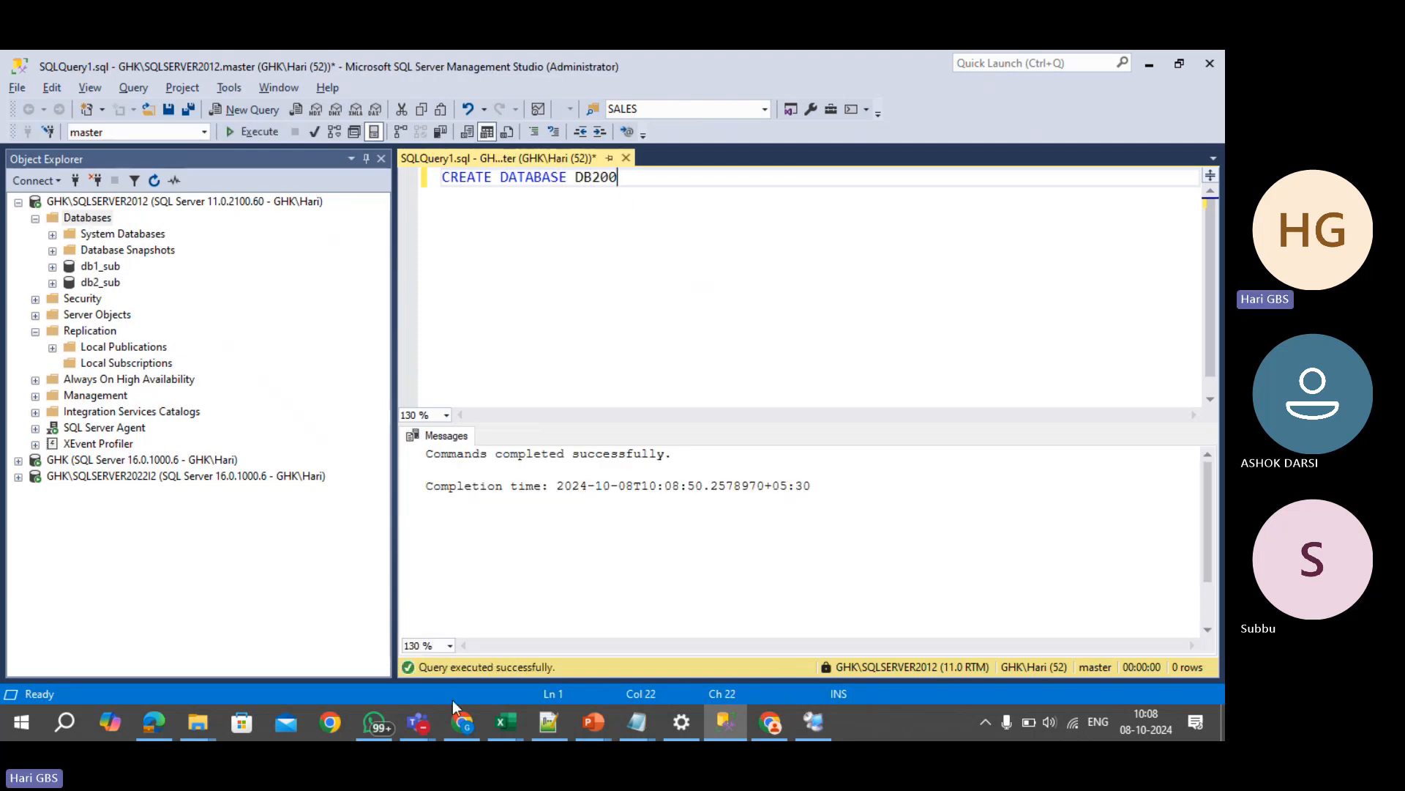
click(463, 724)
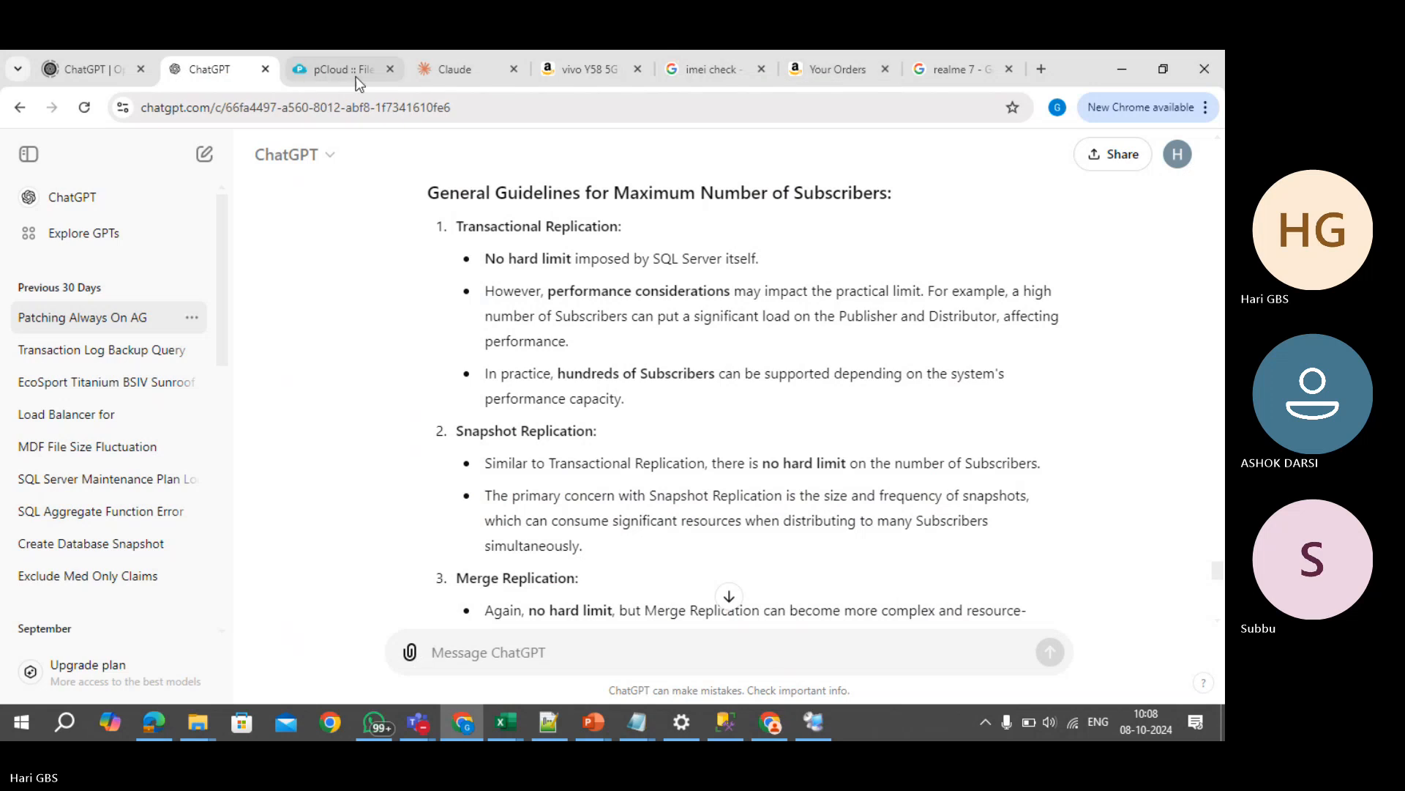
scroll(753, 516, down, 5)
scroll(753, 516, up, 6)
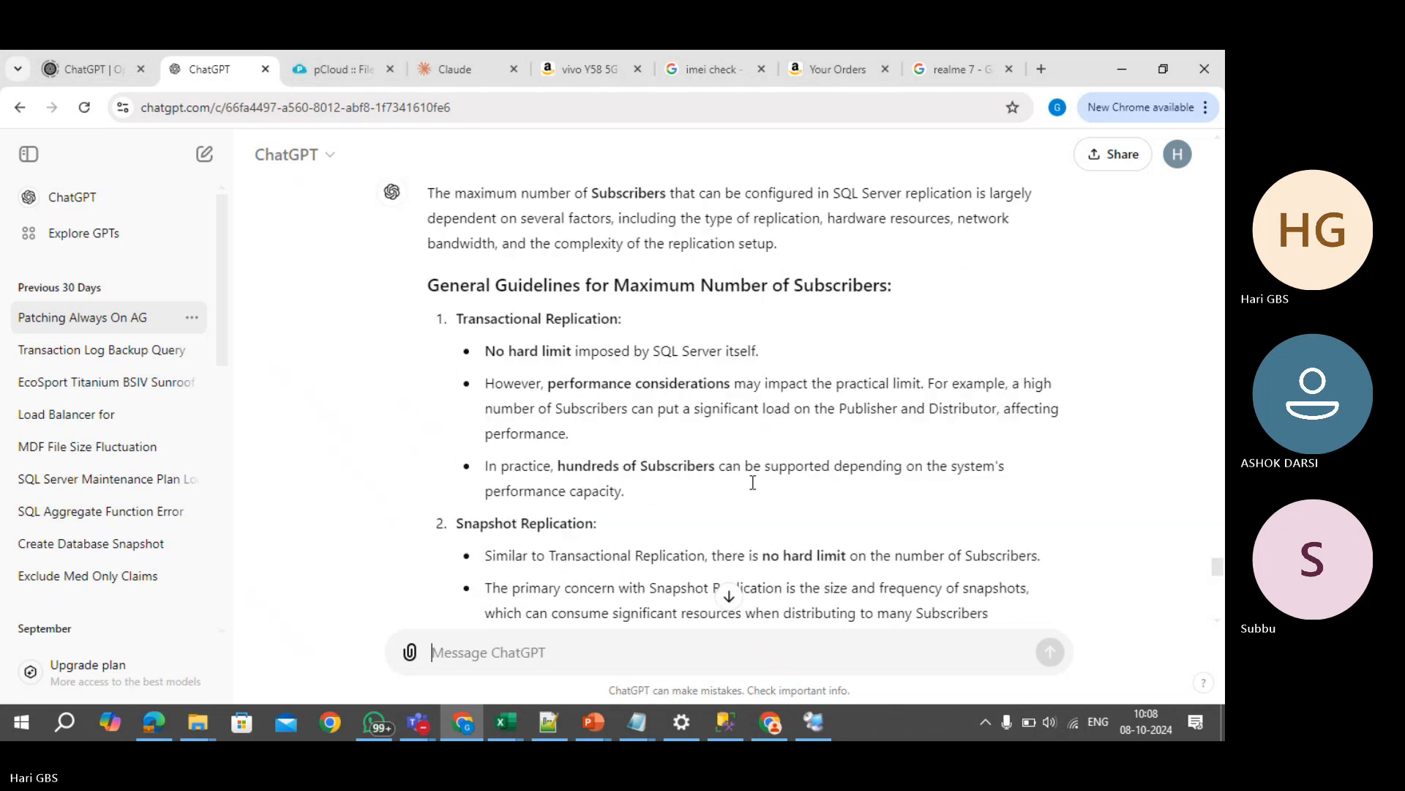
scroll(745, 527, down, 1)
scroll(746, 527, down, 10)
scroll(745, 527, up, 5)
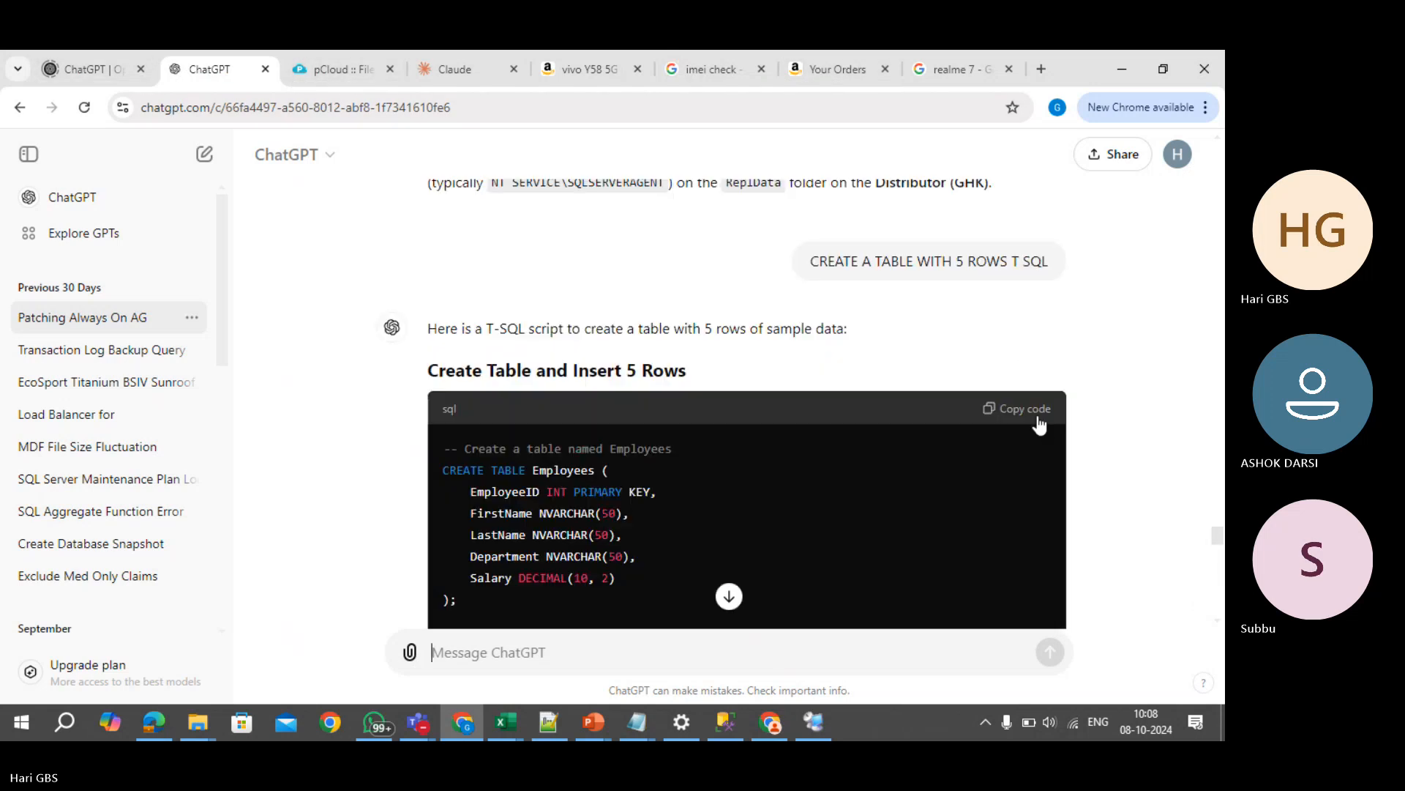
click(1034, 409)
key(alt+Tab)
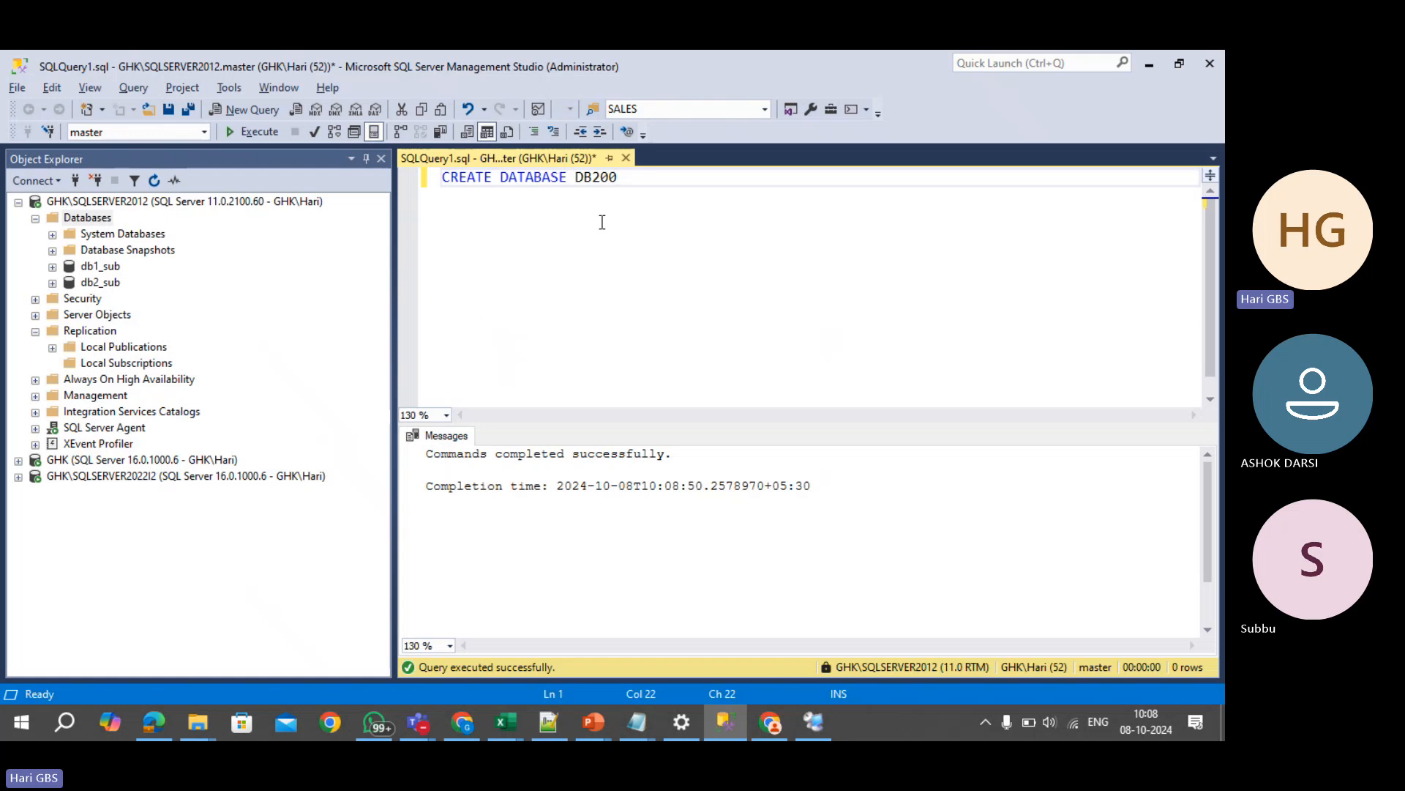
- In DB100, run the pasted script creating Employees with five sample rows
key(ctrl+a)
text(USE DB100)
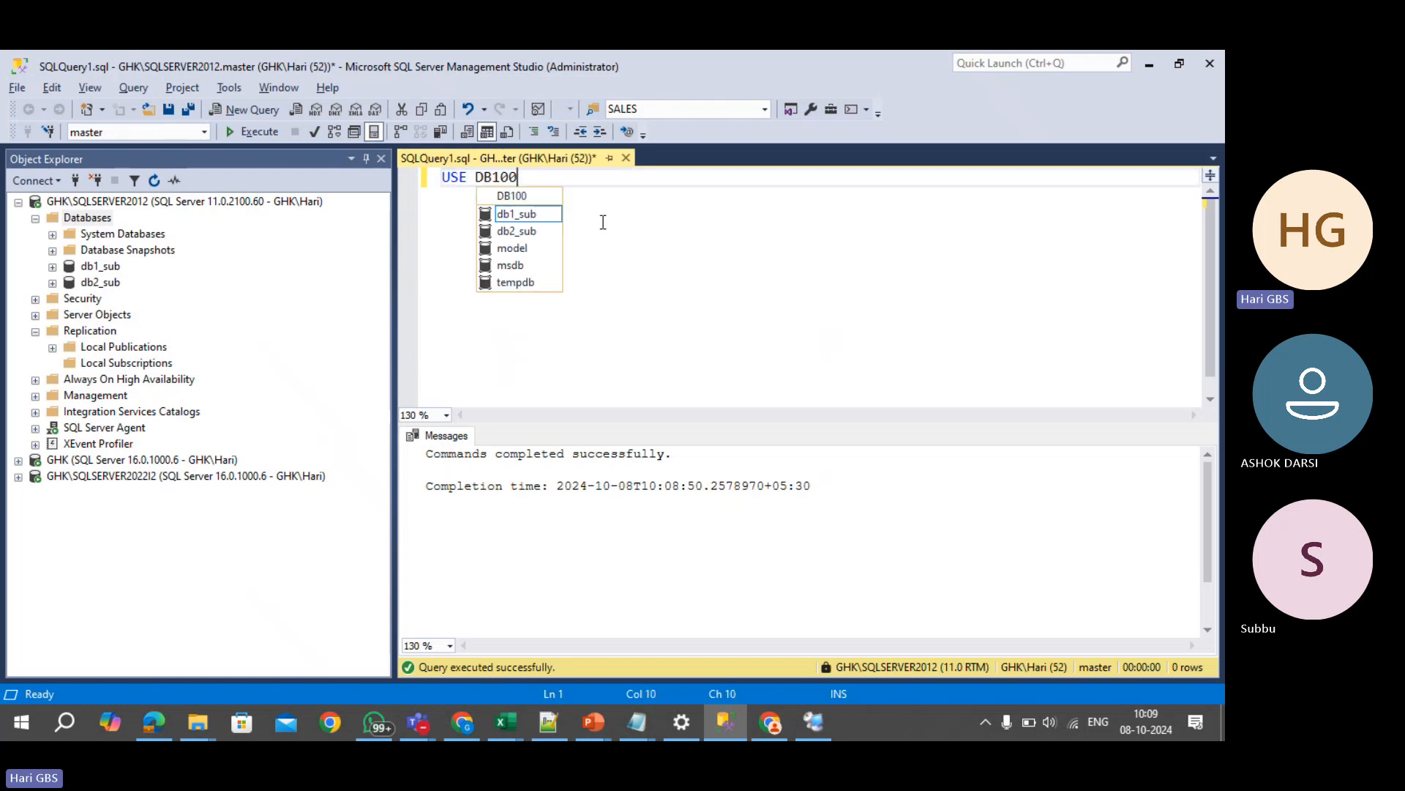
key(F5)
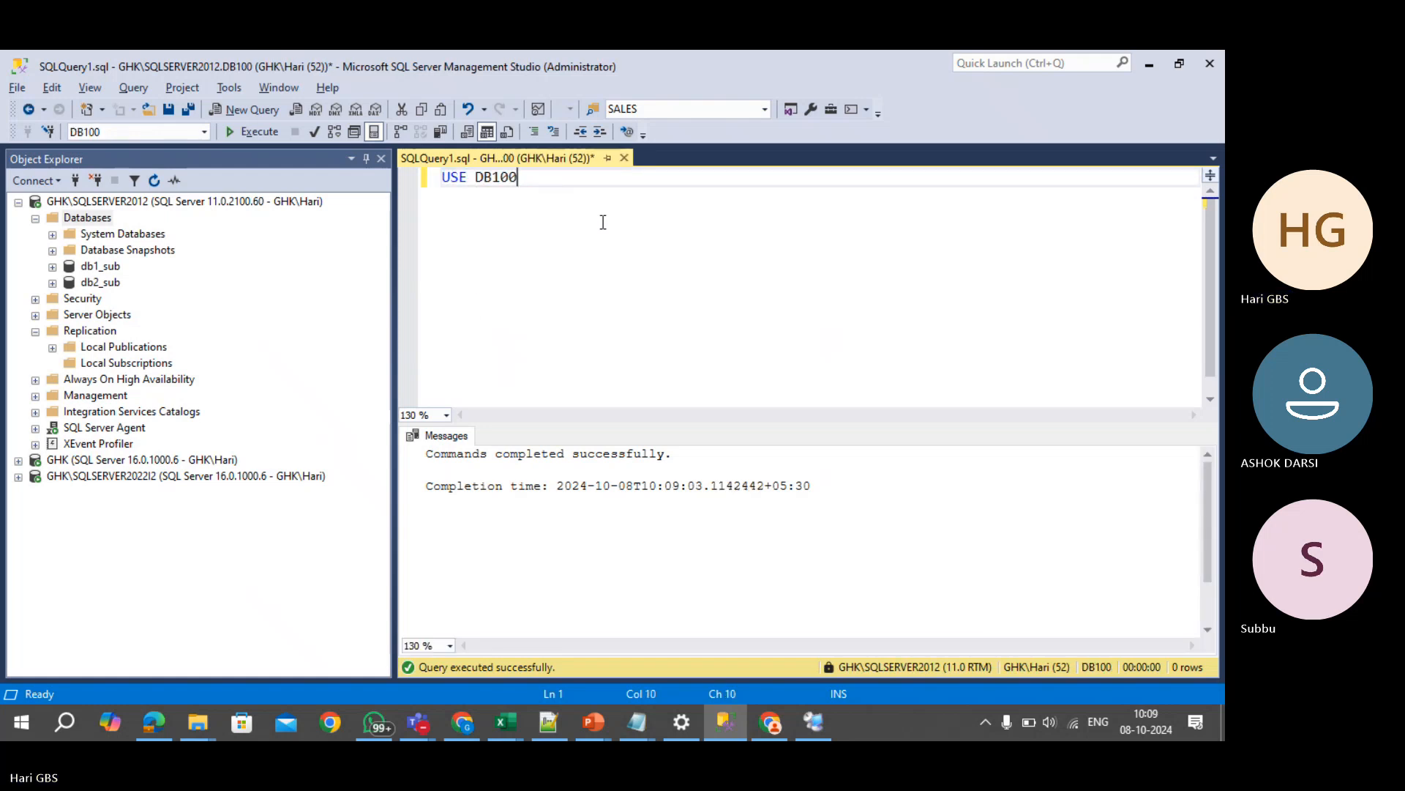
key(ctrl+a)
key(ctrl+v)
key(F5)
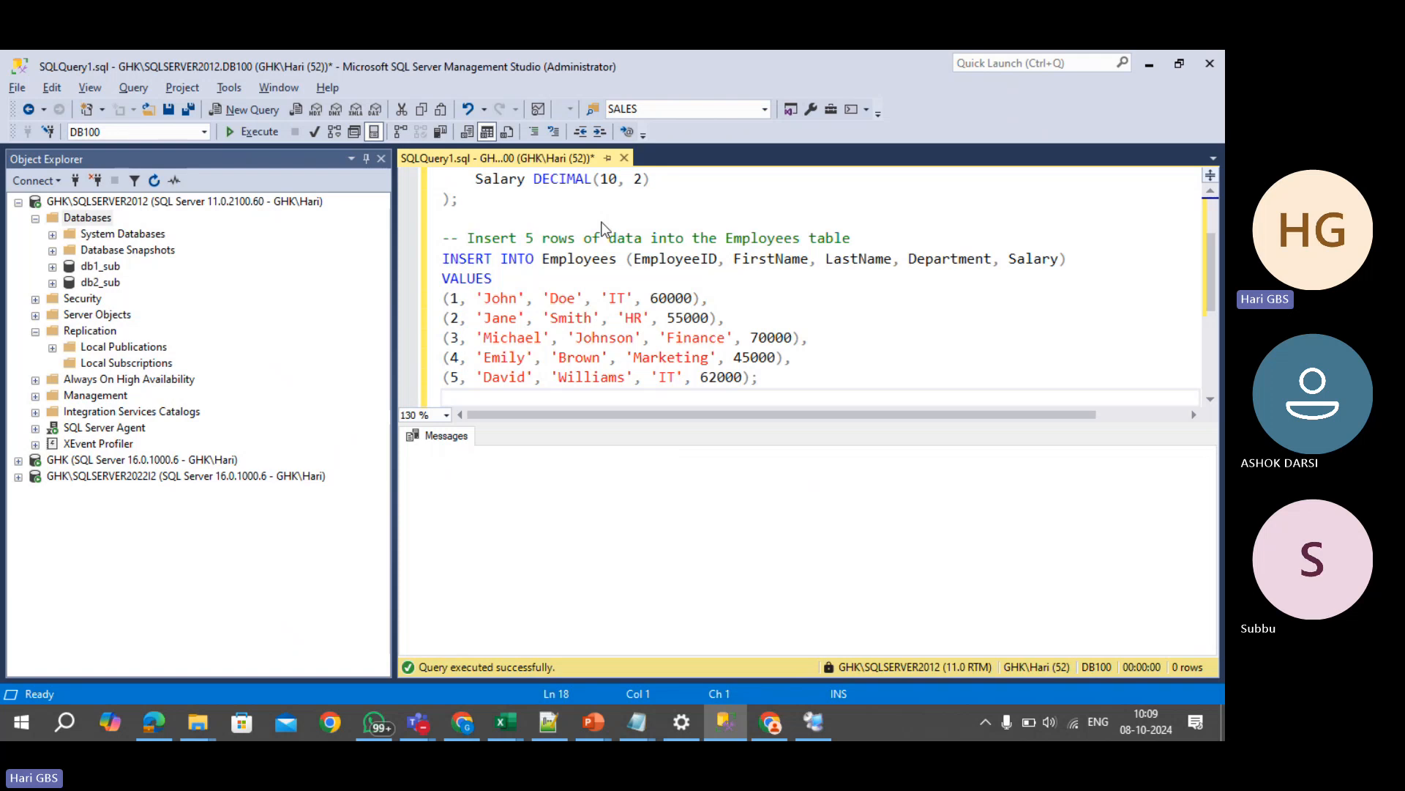
- Clear the editor and run USE DB200, correcting the DB2000 typo
key(ctrl+a)
key(Delete)
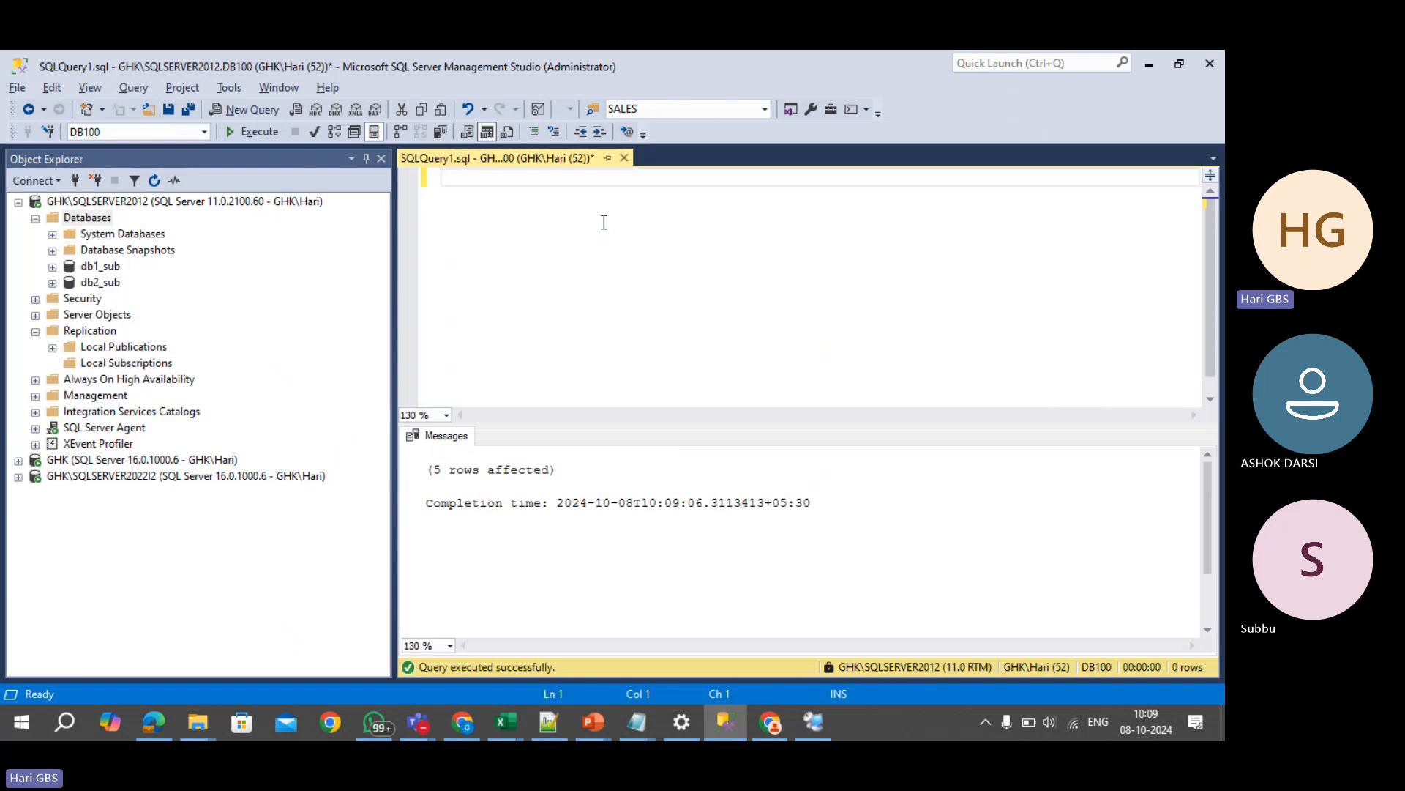
text(USE DB2000)
key(F5)
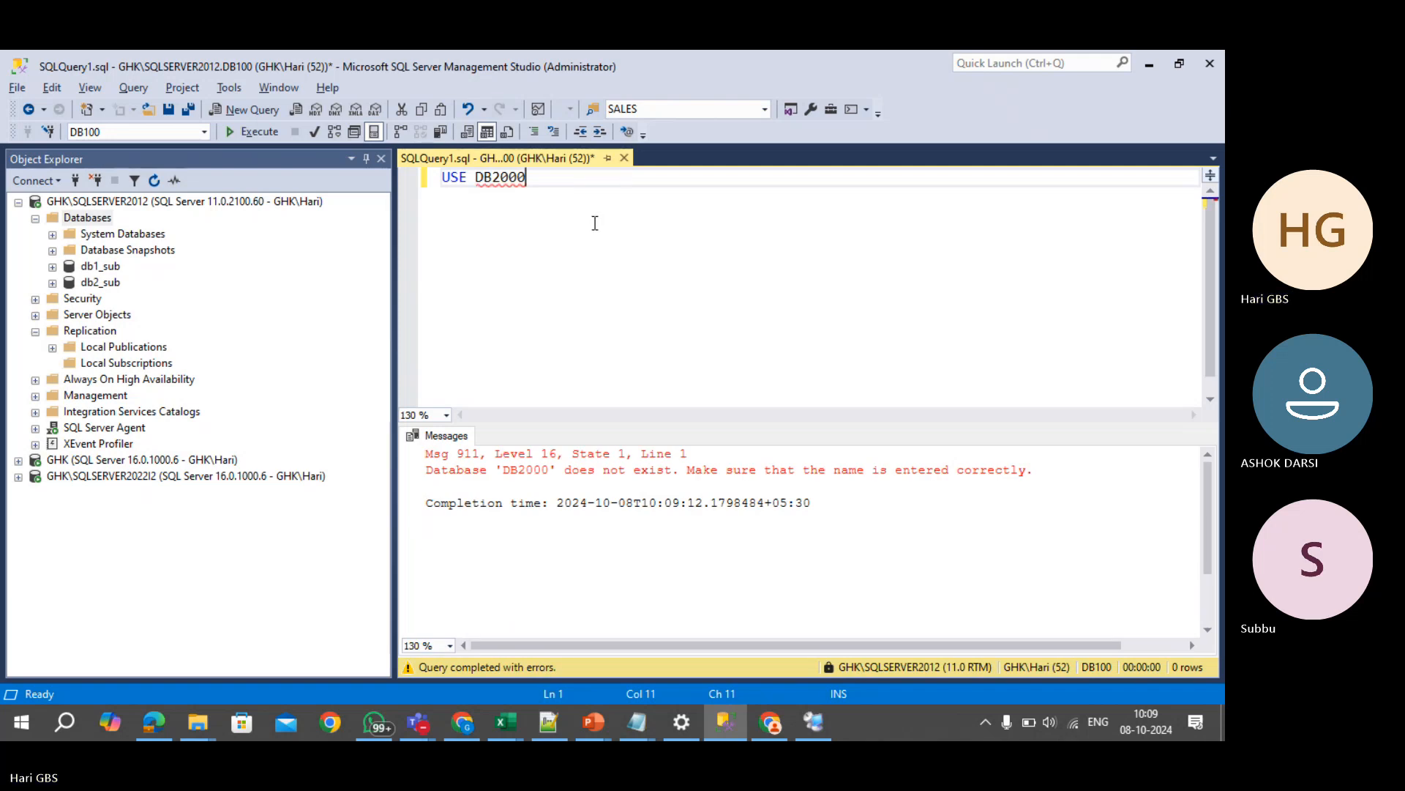
key(F5)
key(BackSpace)
key(F5)
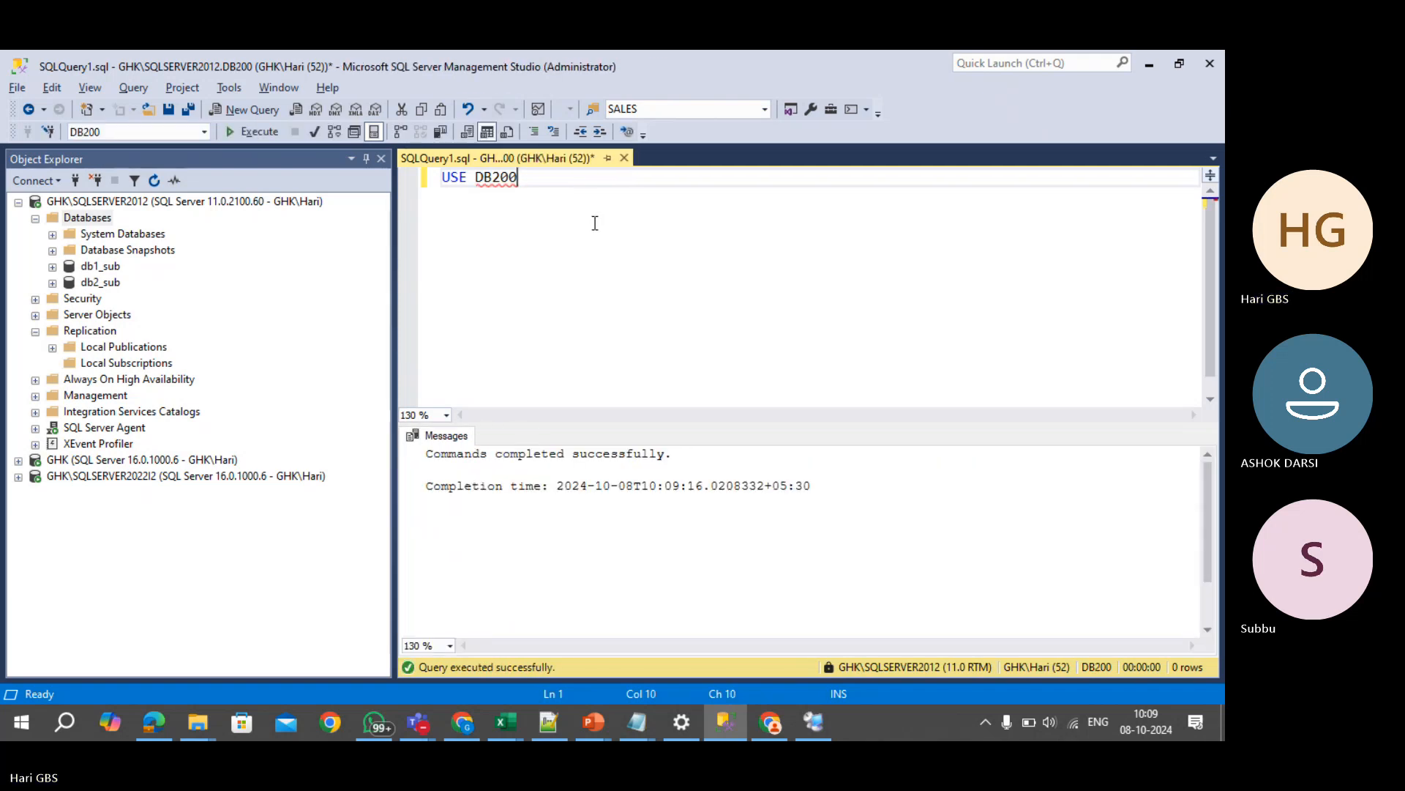
- Refresh the database list so DB100 and DB200 appear, clearing the USE statement
click(93, 218)
click(154, 181)
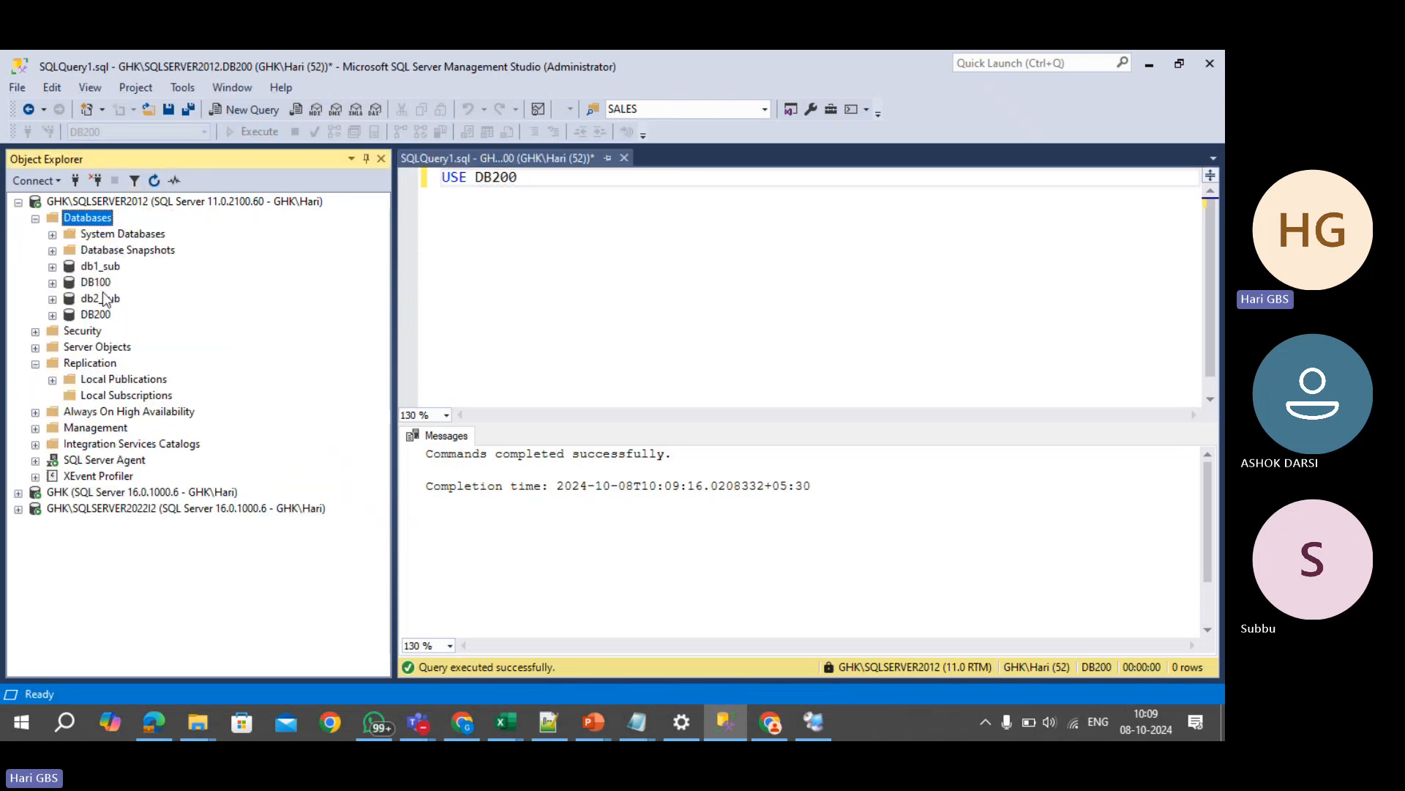
drag(555, 207, 409, 184)
key(Delete)
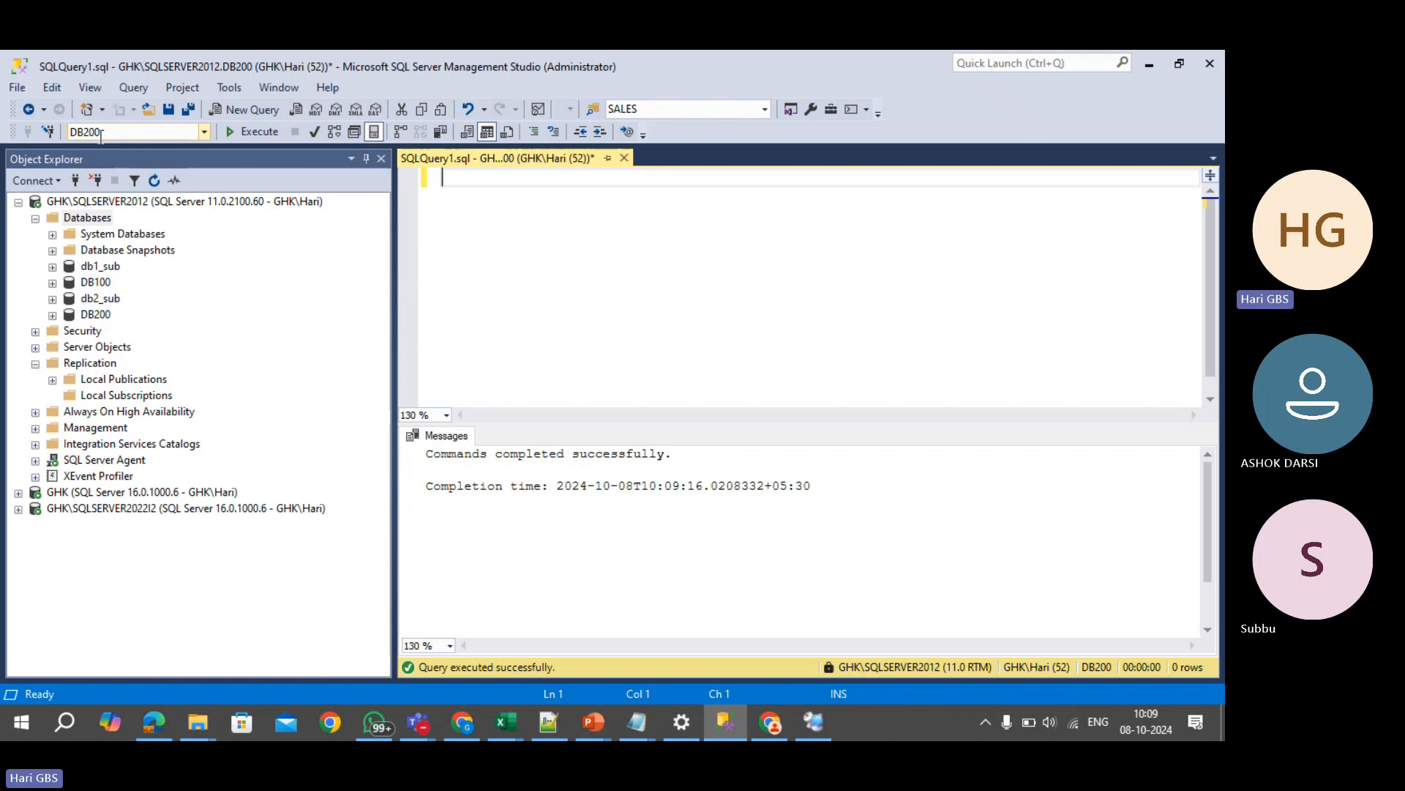
double_click(87, 132)
click(102, 284)
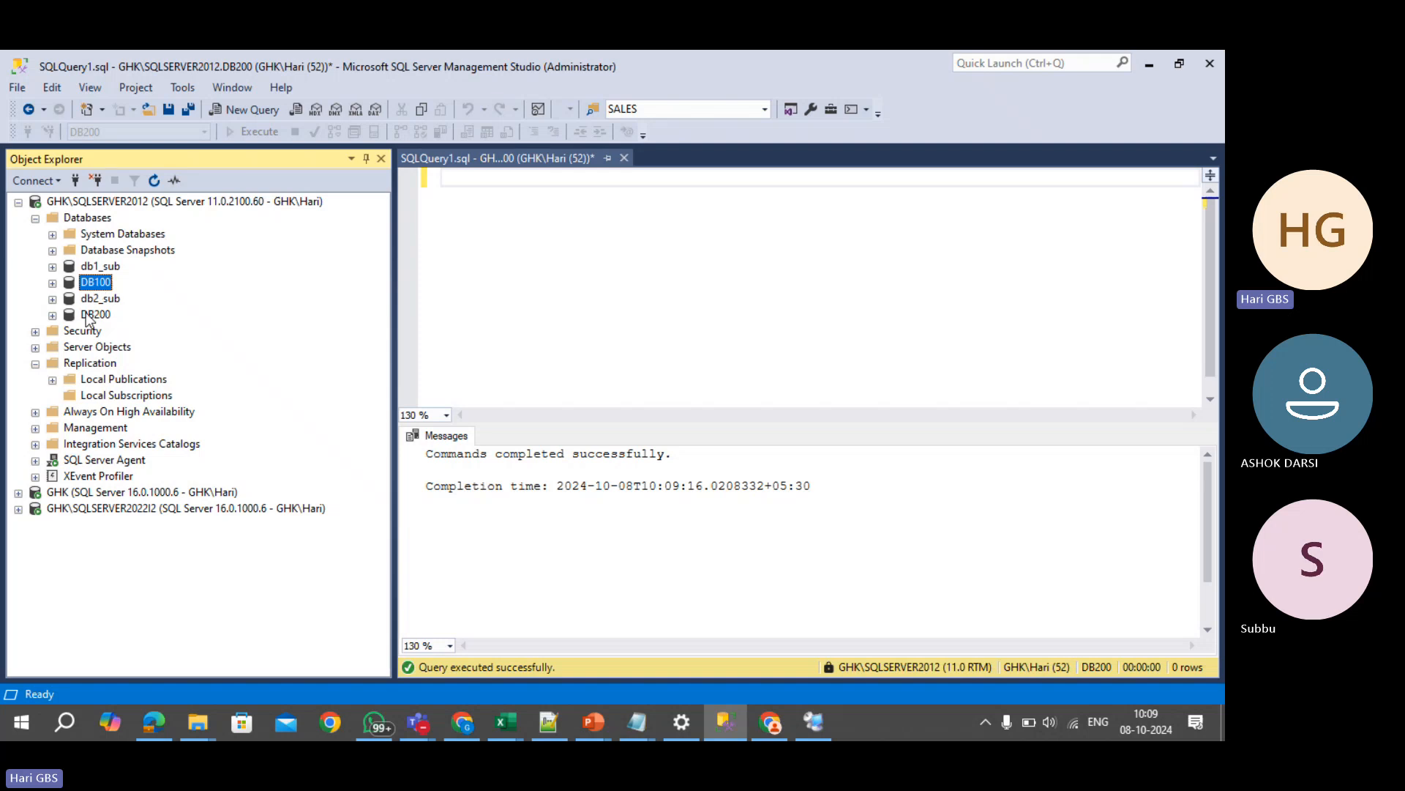
click(89, 317)
- Run SELECT * FROM EMPLOYEES while expanding DB100's Tables folder
click(528, 240)
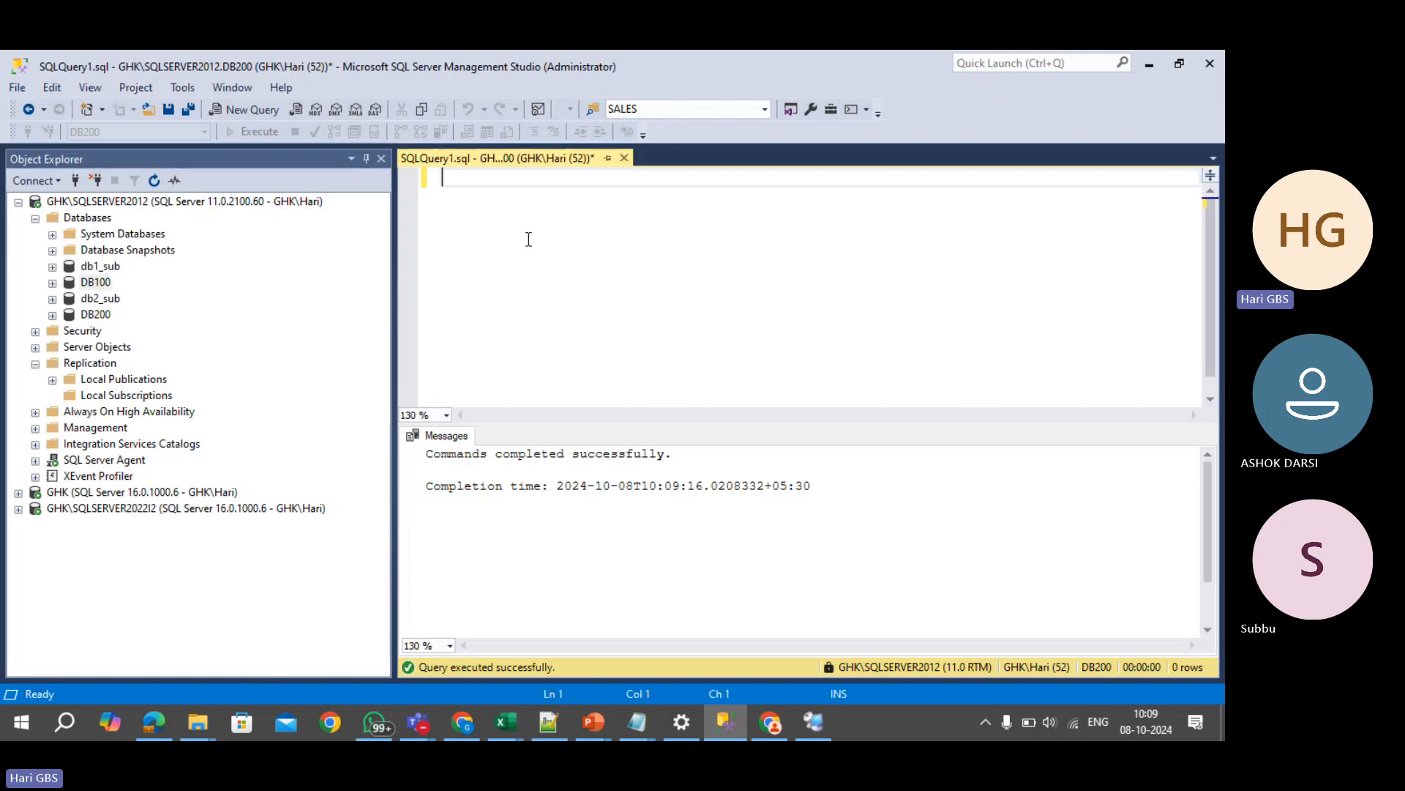
text(SELE)
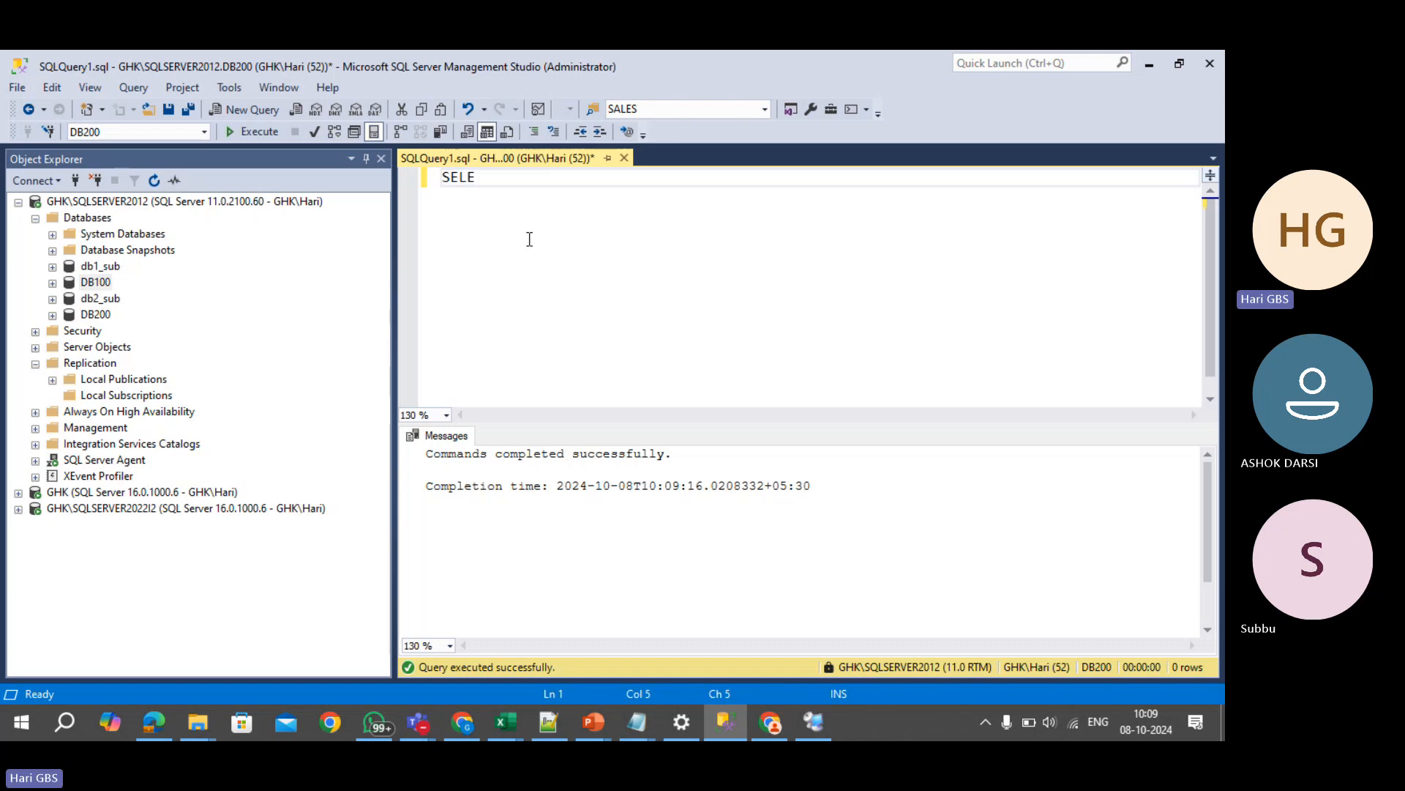
text(CT * FROM)
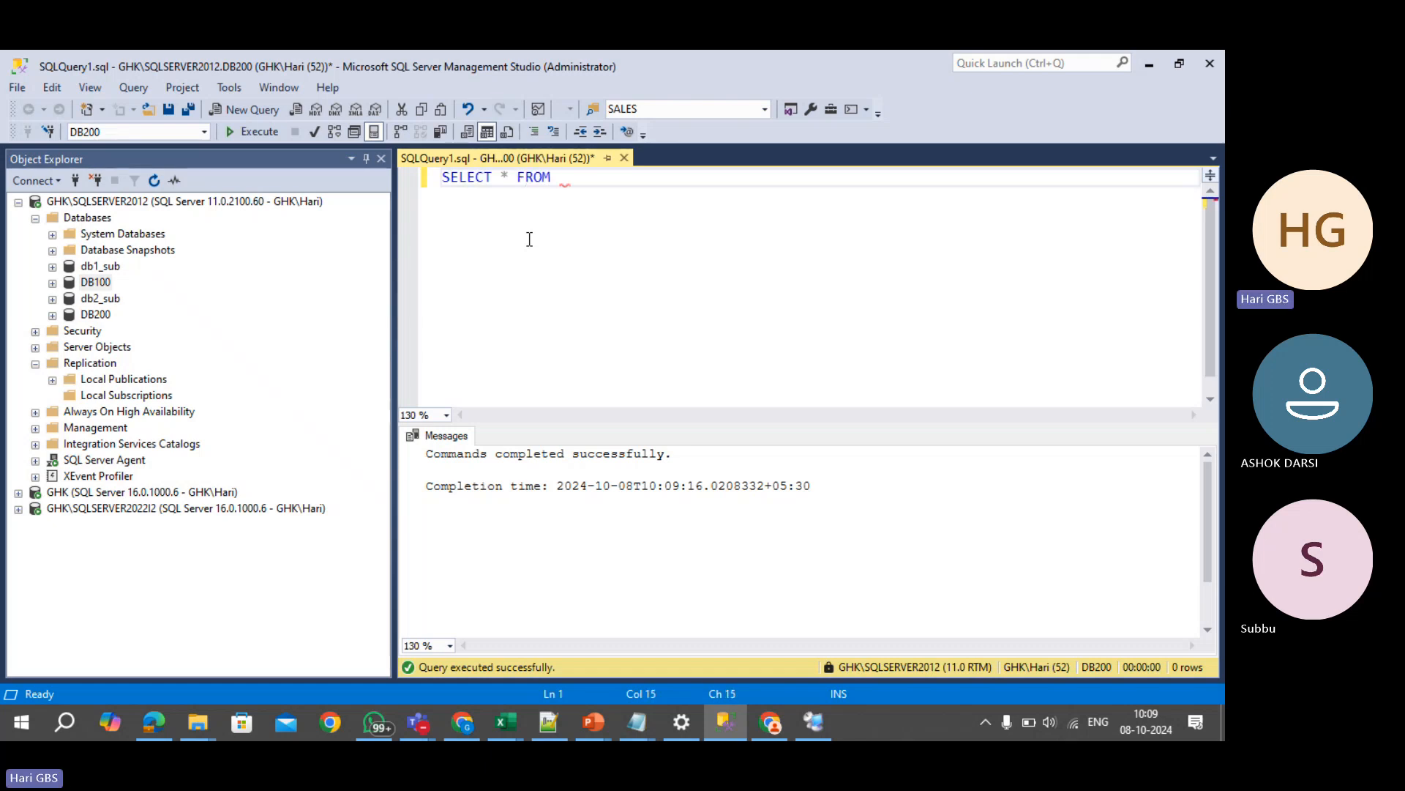
click(52, 282)
click(69, 316)
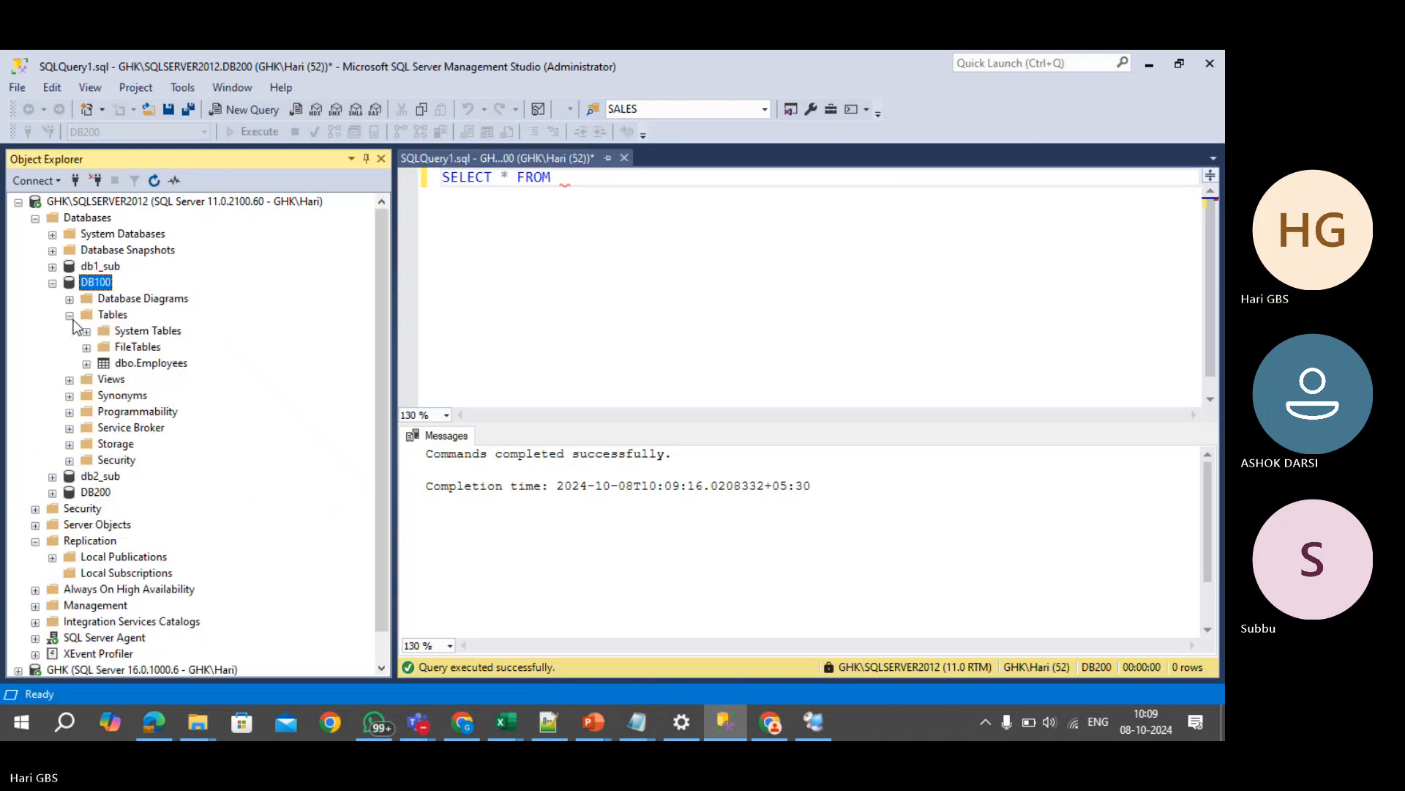
click(693, 201)
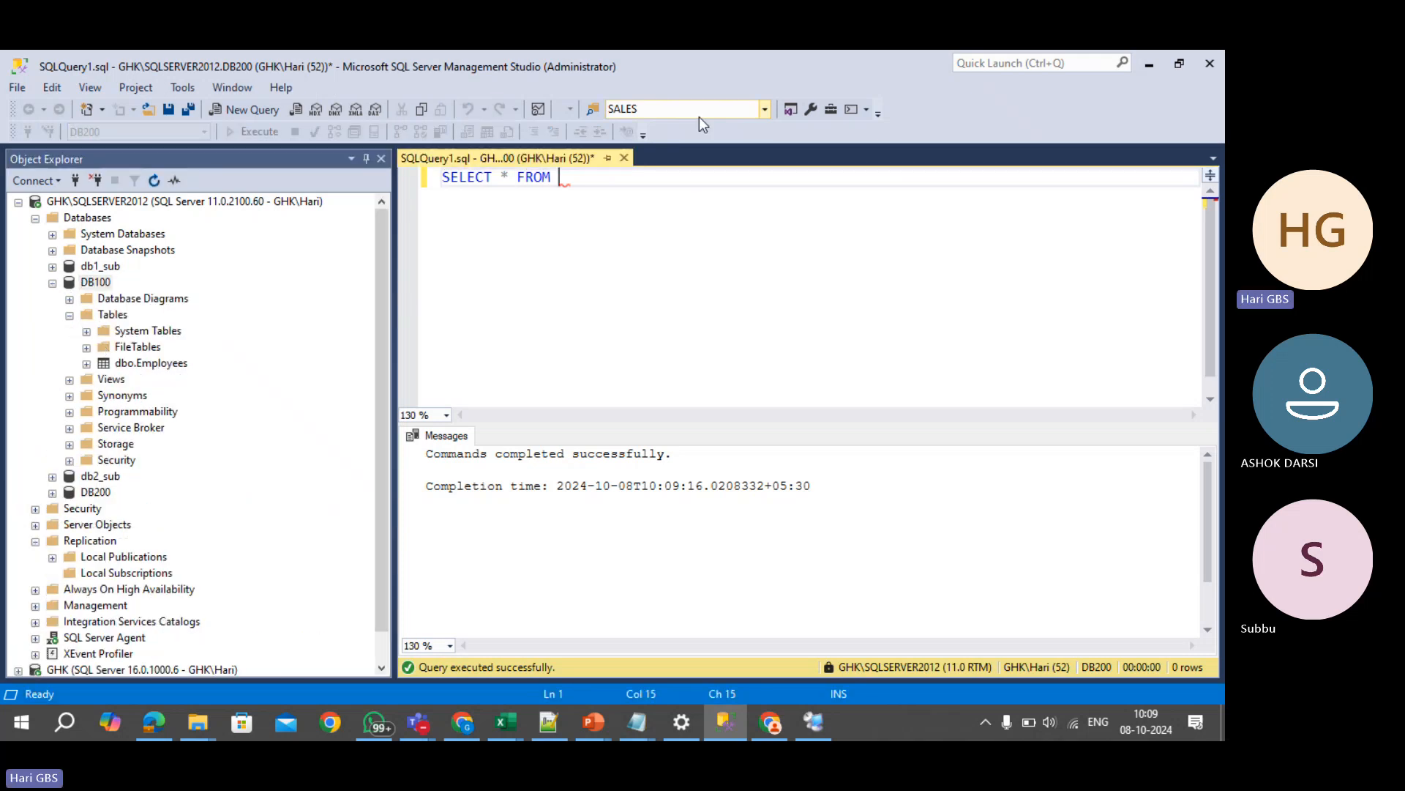
text(EMPL)
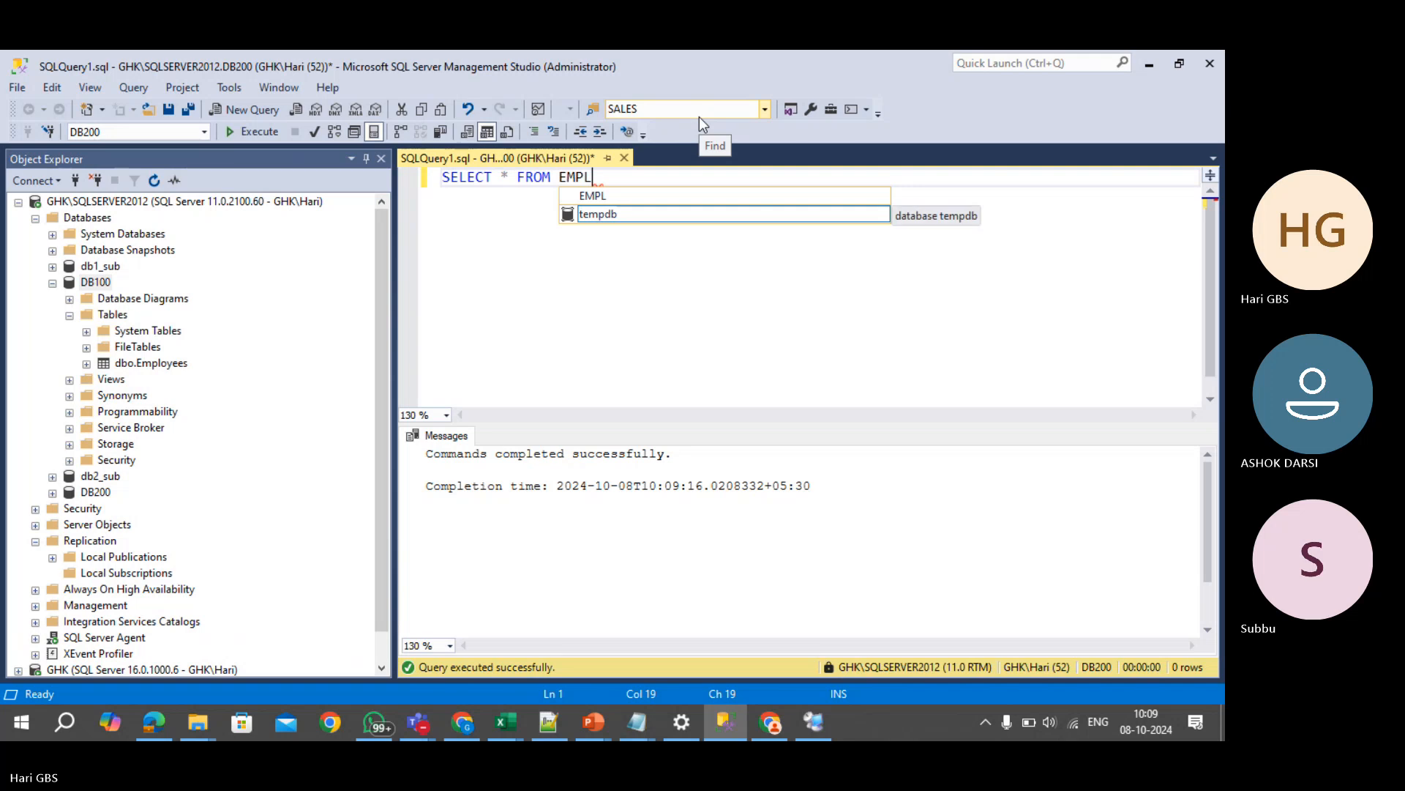
text(OYEES)
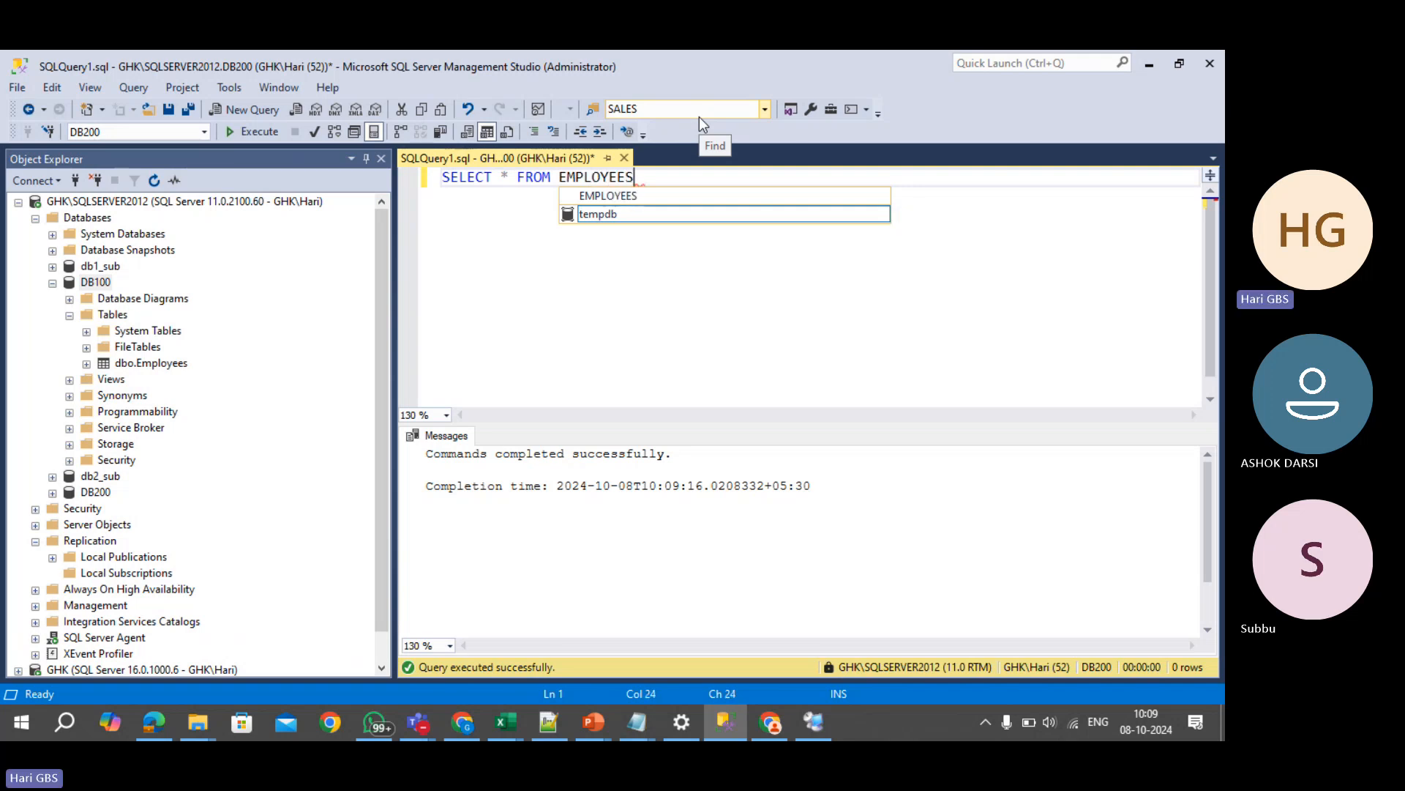
key(F5)
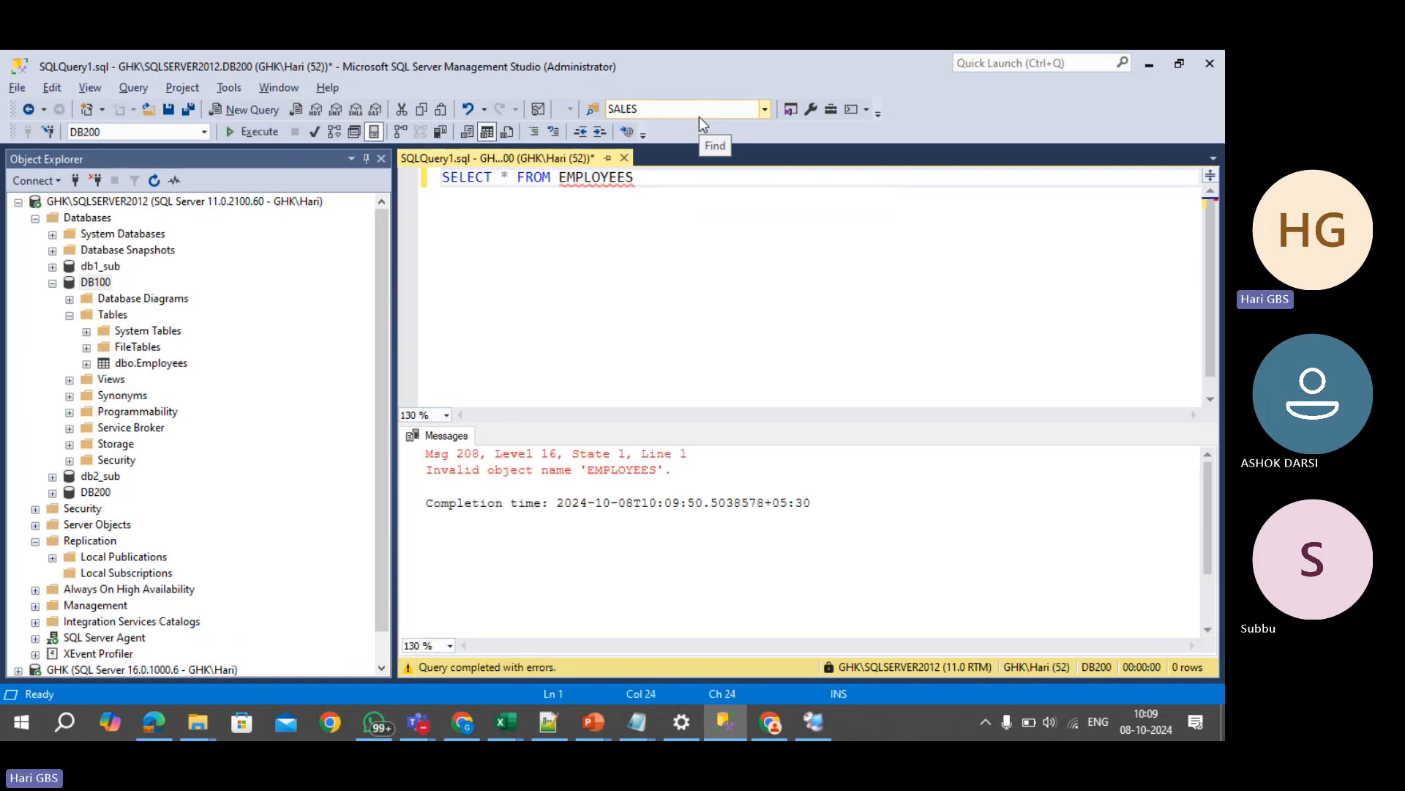
- Qualify the table as DB100.DBO.Employees and rerun the query to list five rows
key(Left)
key(Left)
key(Left)
key(Left)
key(Left)
key(Left)
text(DB100)
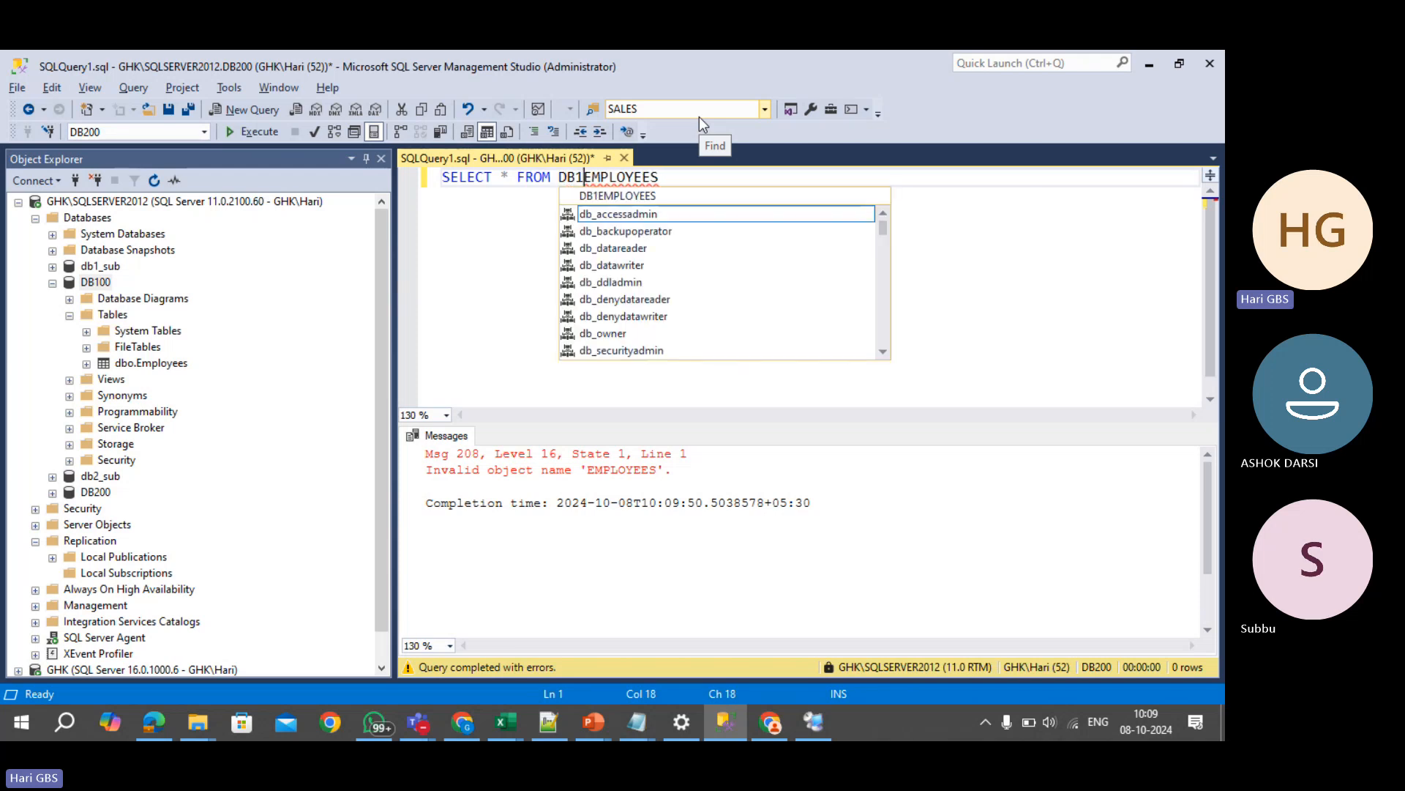
text(.DBO)
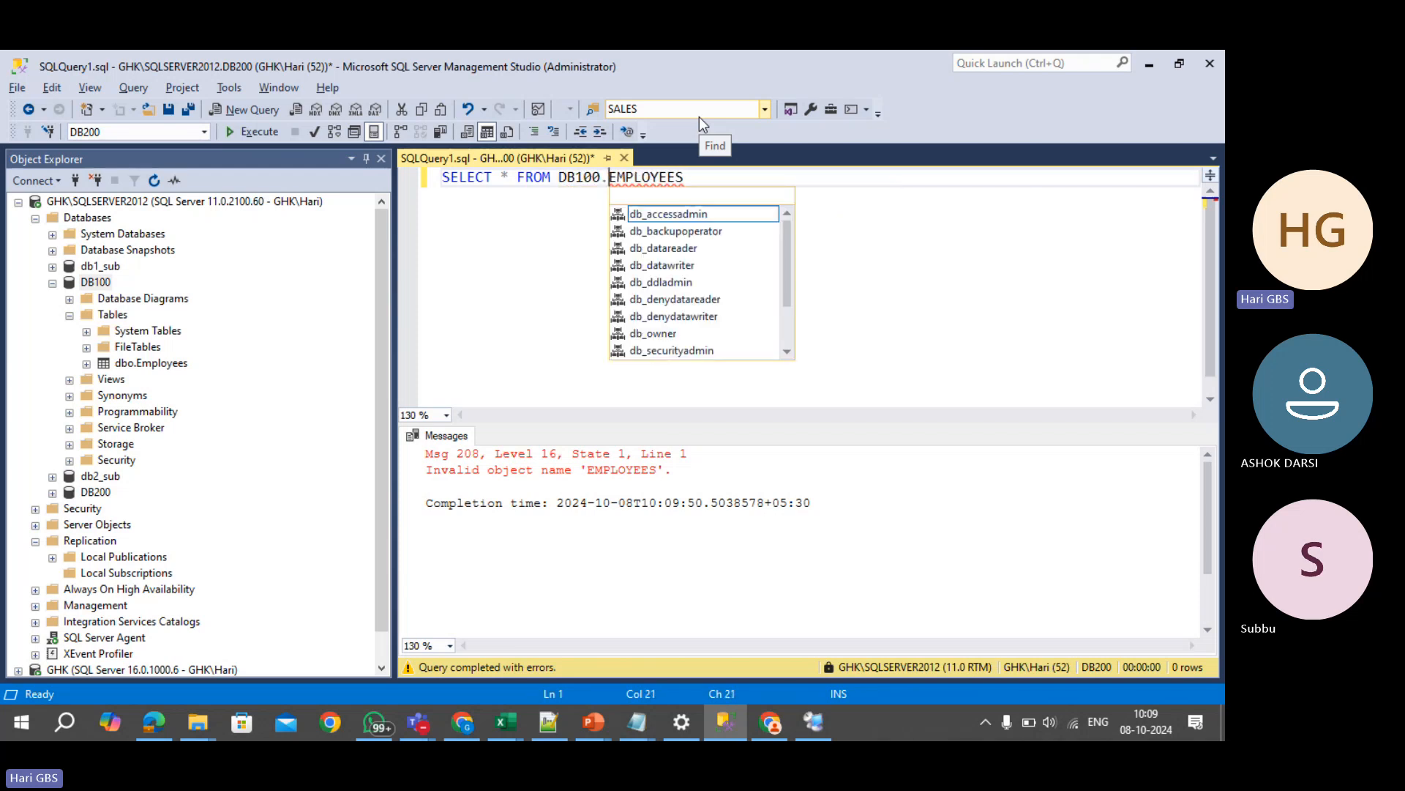
text(.)
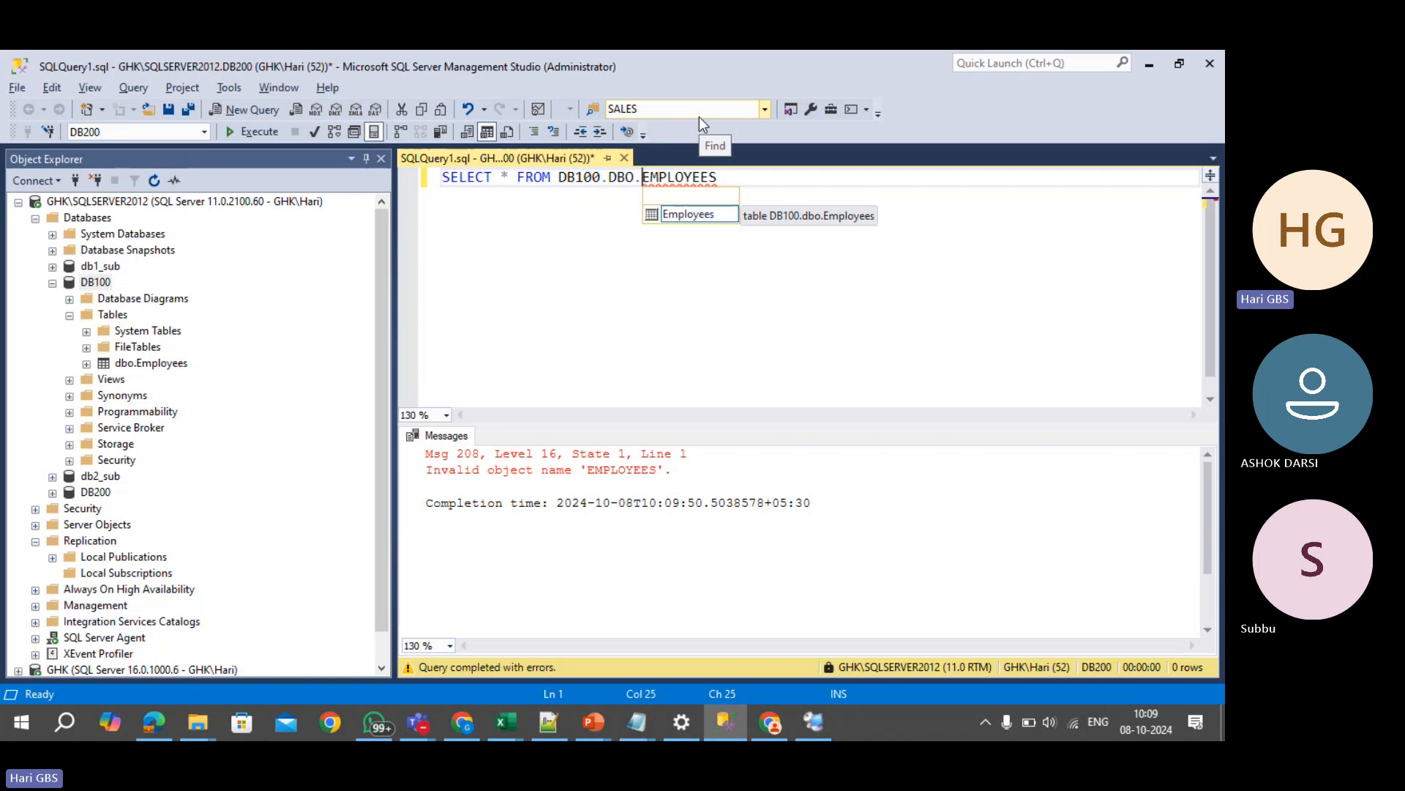
key(Tab)
key(F5)
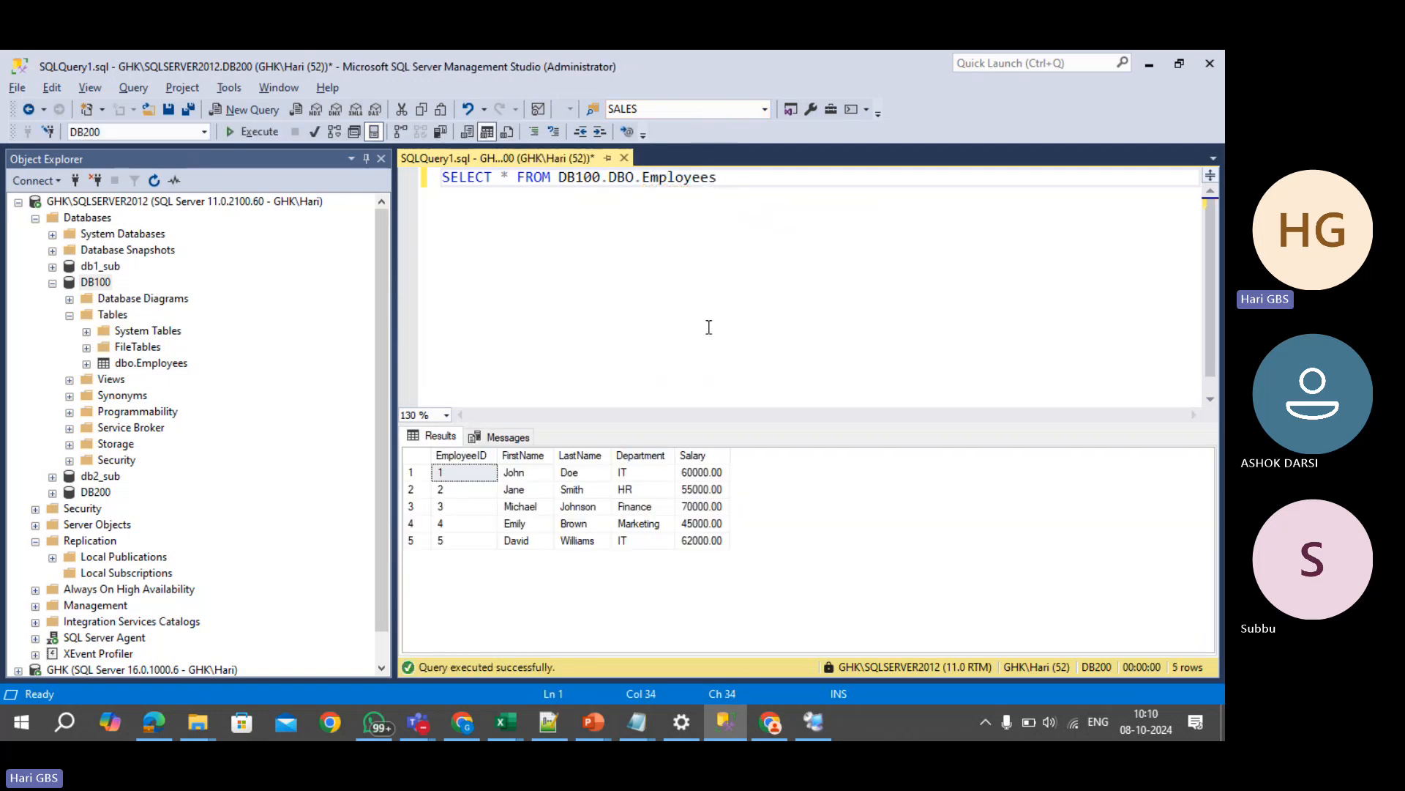
- Point out DB100 and DB200 in Object Explorer and select the Employees query line
click(93, 133)
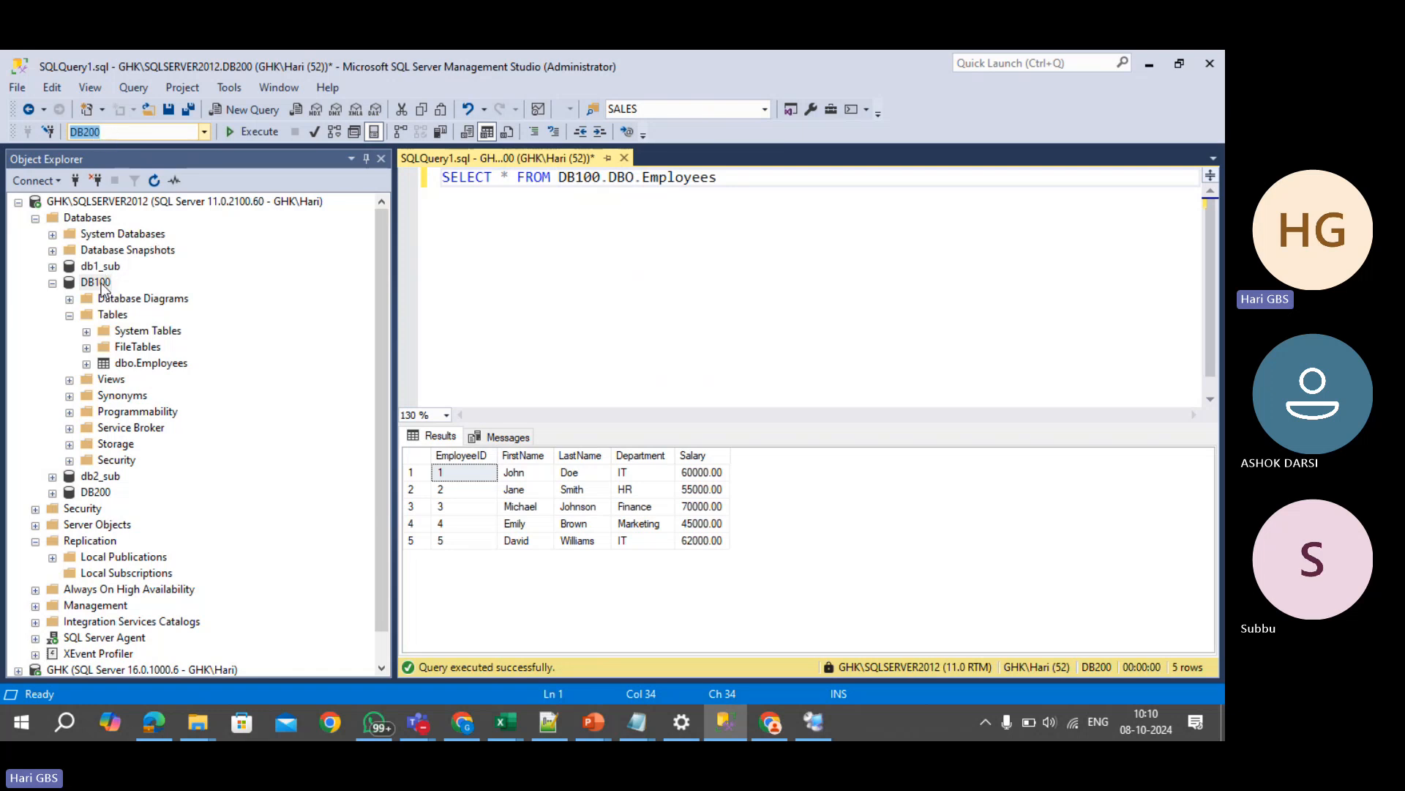
click(122, 203)
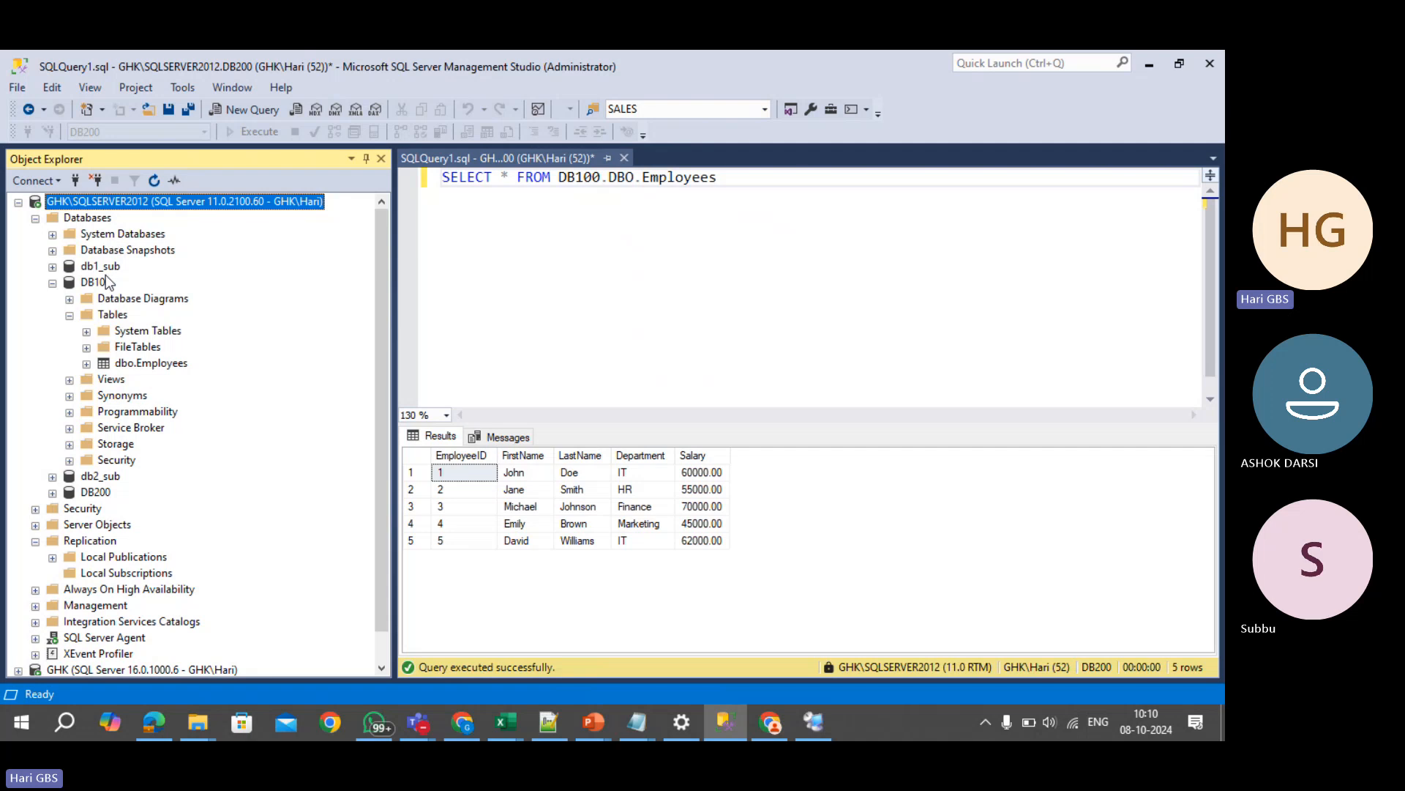
click(106, 278)
click(132, 204)
click(106, 280)
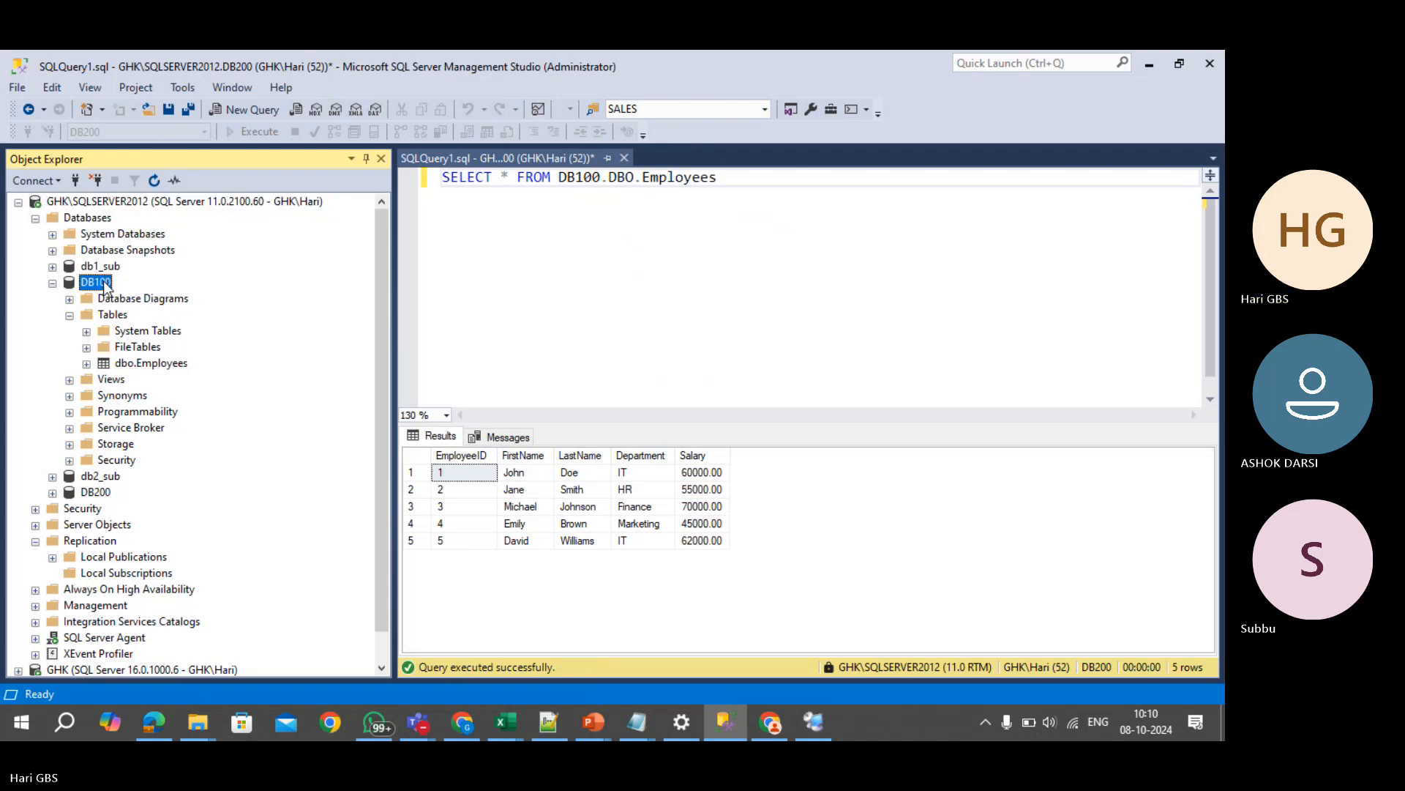
click(135, 204)
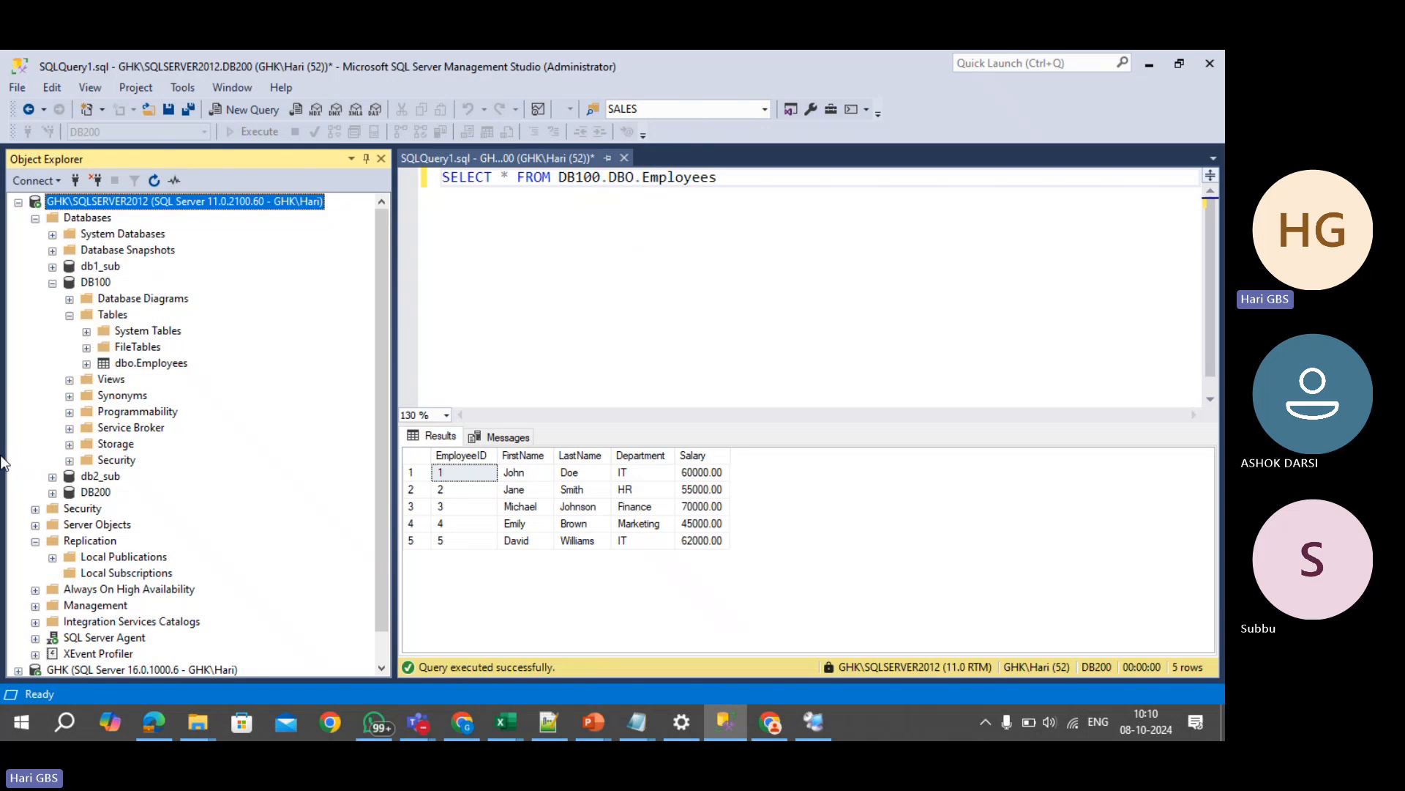
click(103, 493)
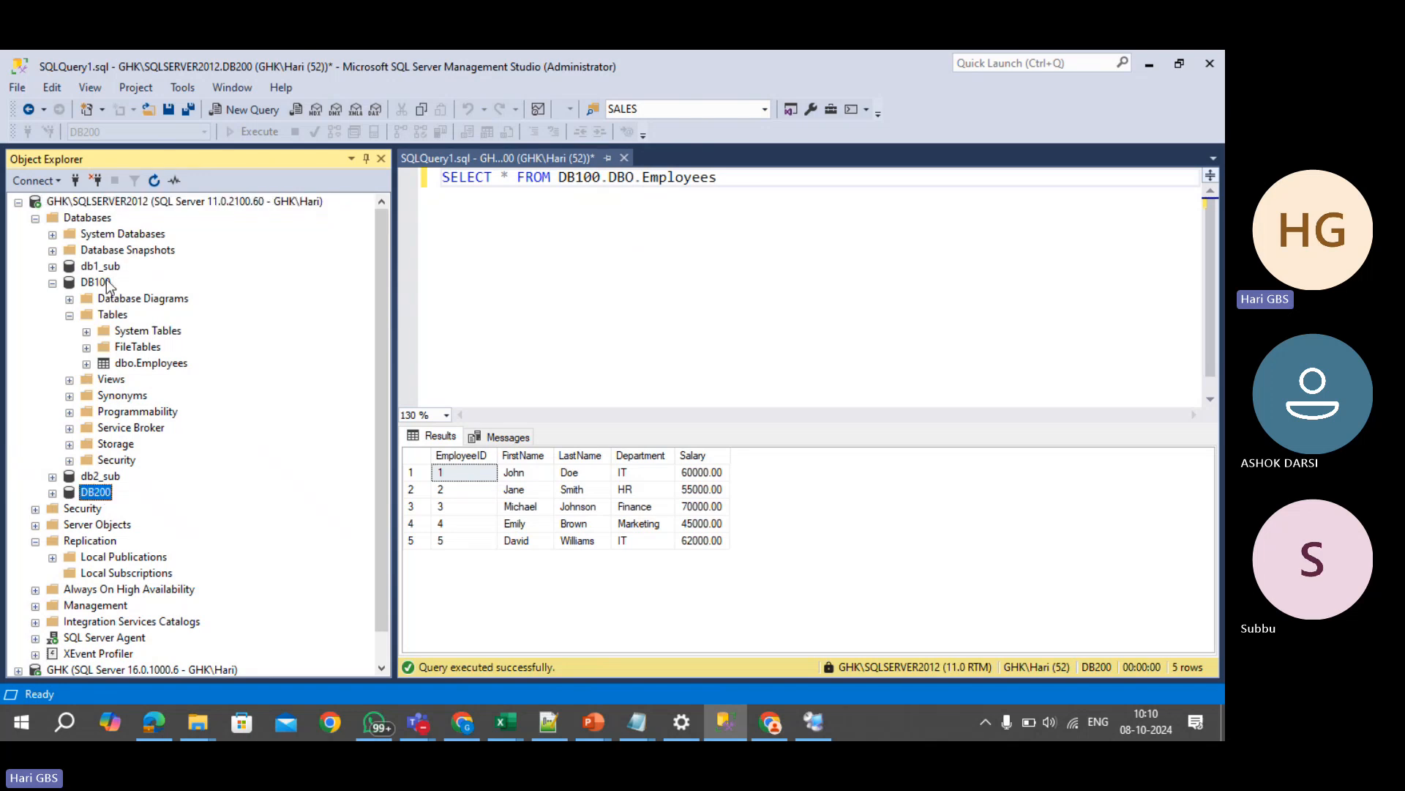
click(98, 282)
click(556, 271)
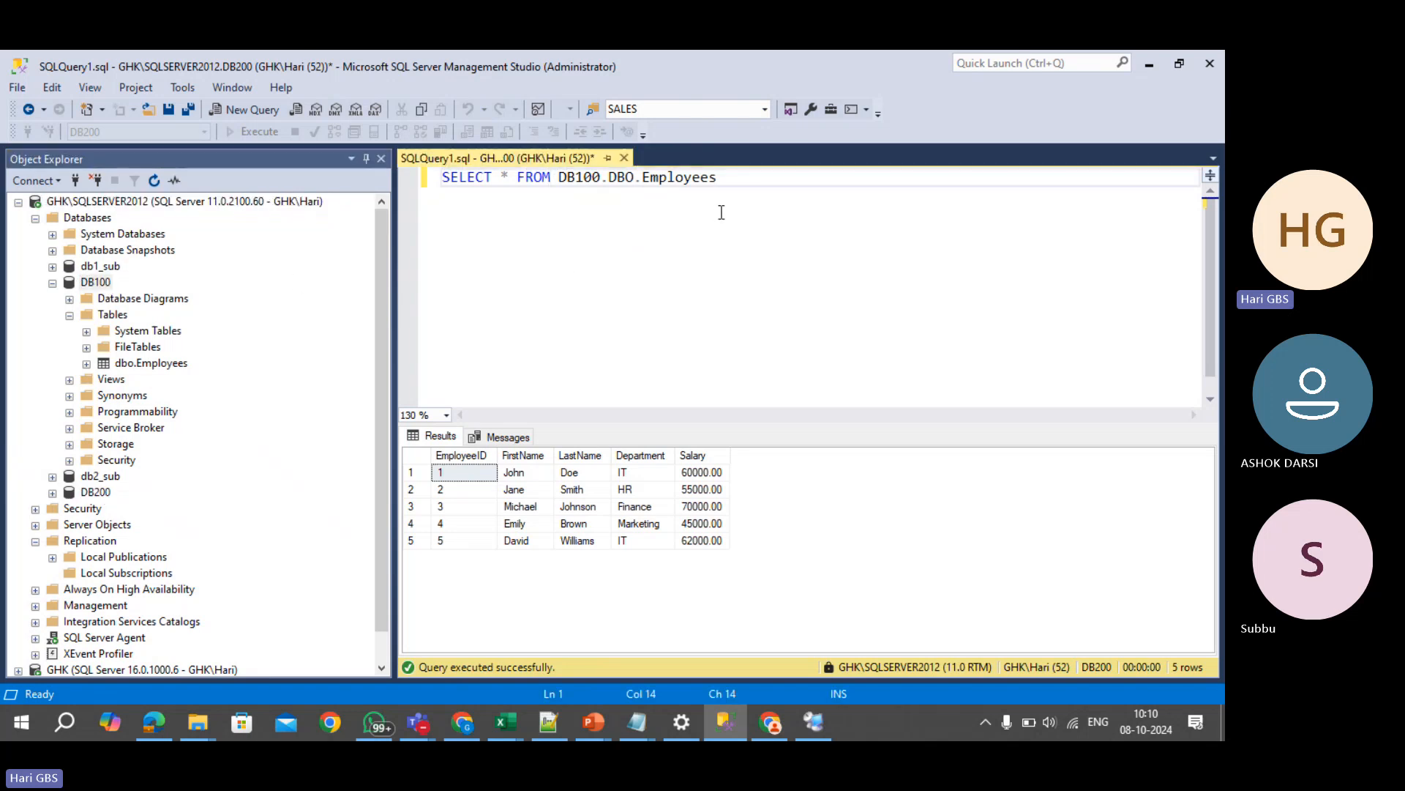
drag(720, 212, 440, 212)
key(ctrl+c)
- Collapse GHK\SQLSERVER2012, expand the GHK server, and open a new query on GHK
click(19, 202)
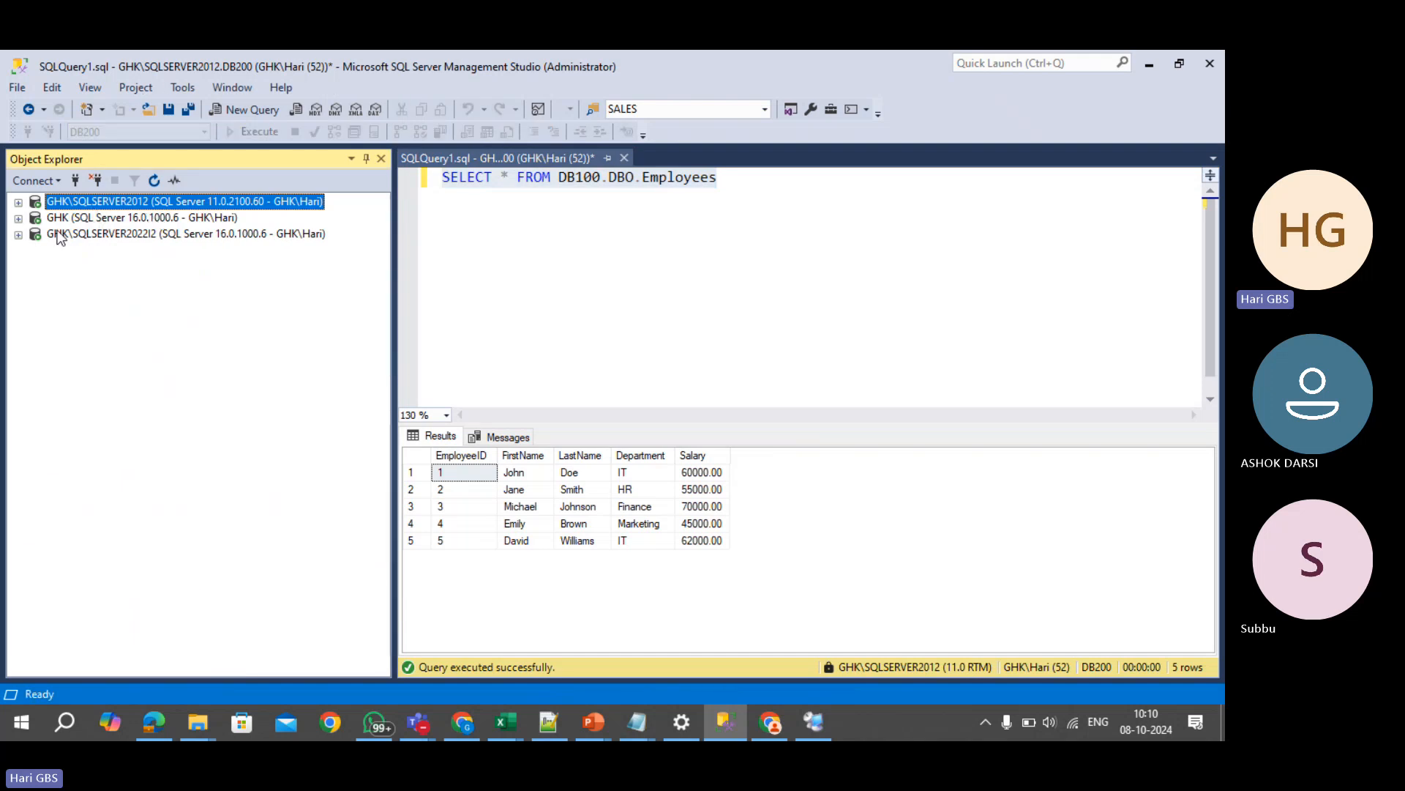
click(19, 218)
click(60, 219)
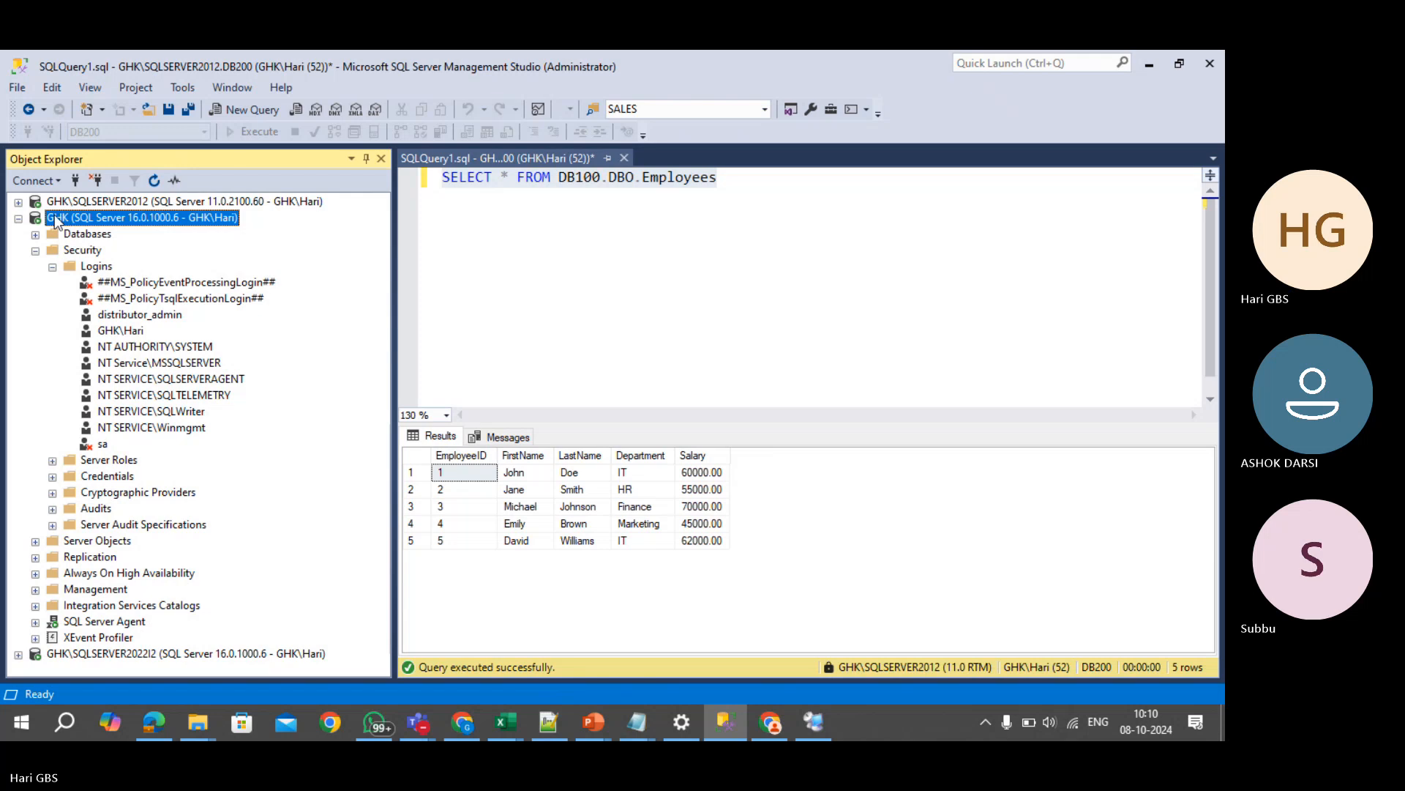
key(ctrl+n)
- Paste the Employees SELECT query into the new GHK query window
click(135, 205)
click(628, 283)
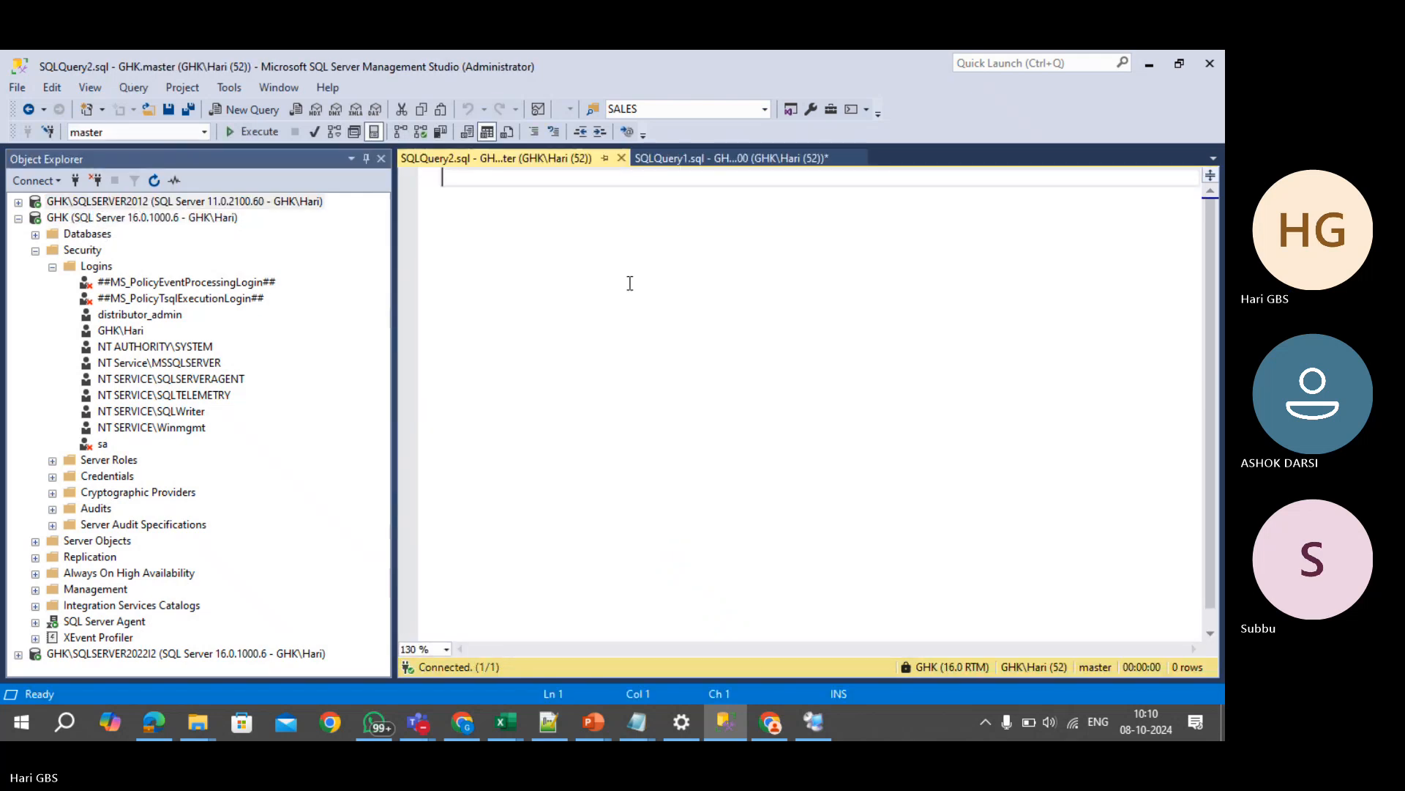
click(678, 161)
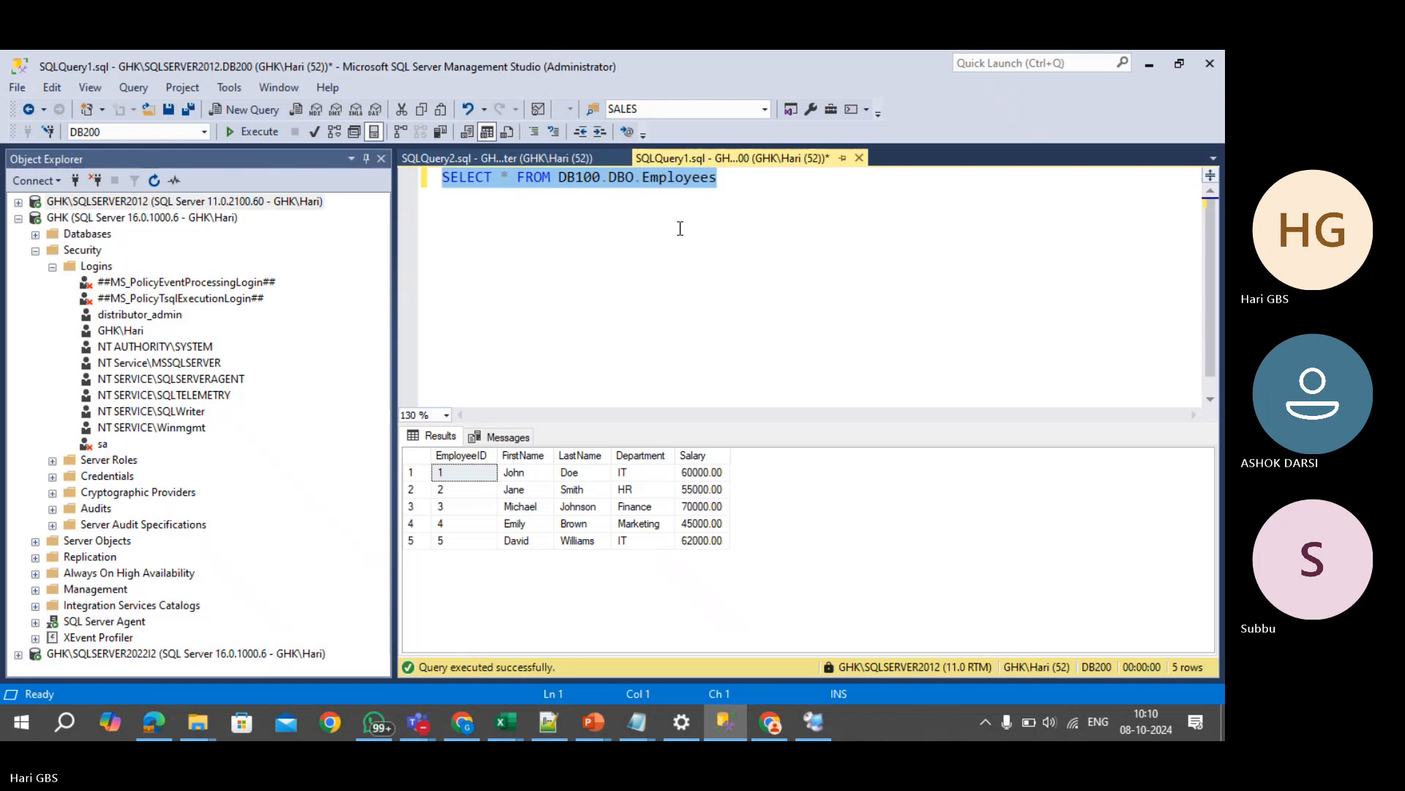
click(176, 217)
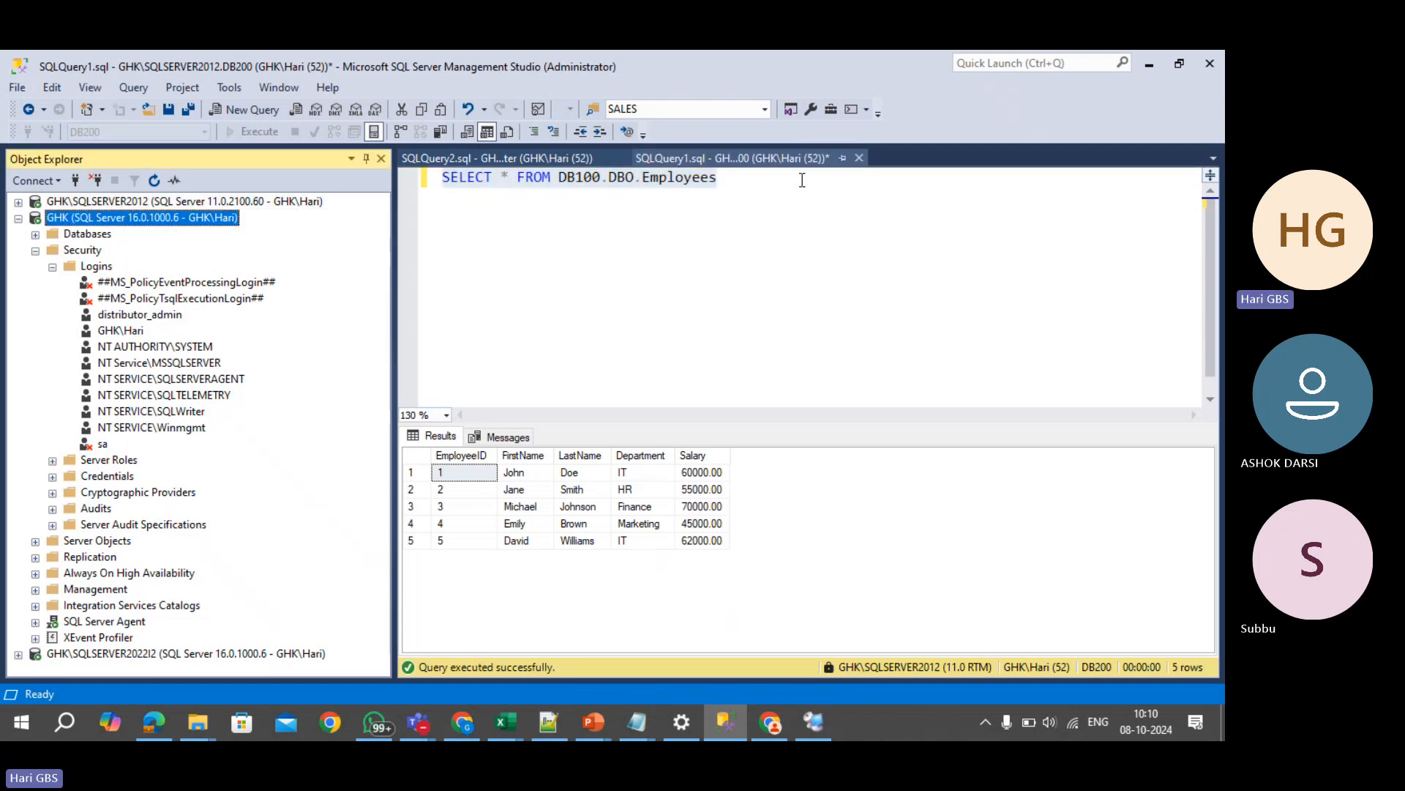
click(535, 161)
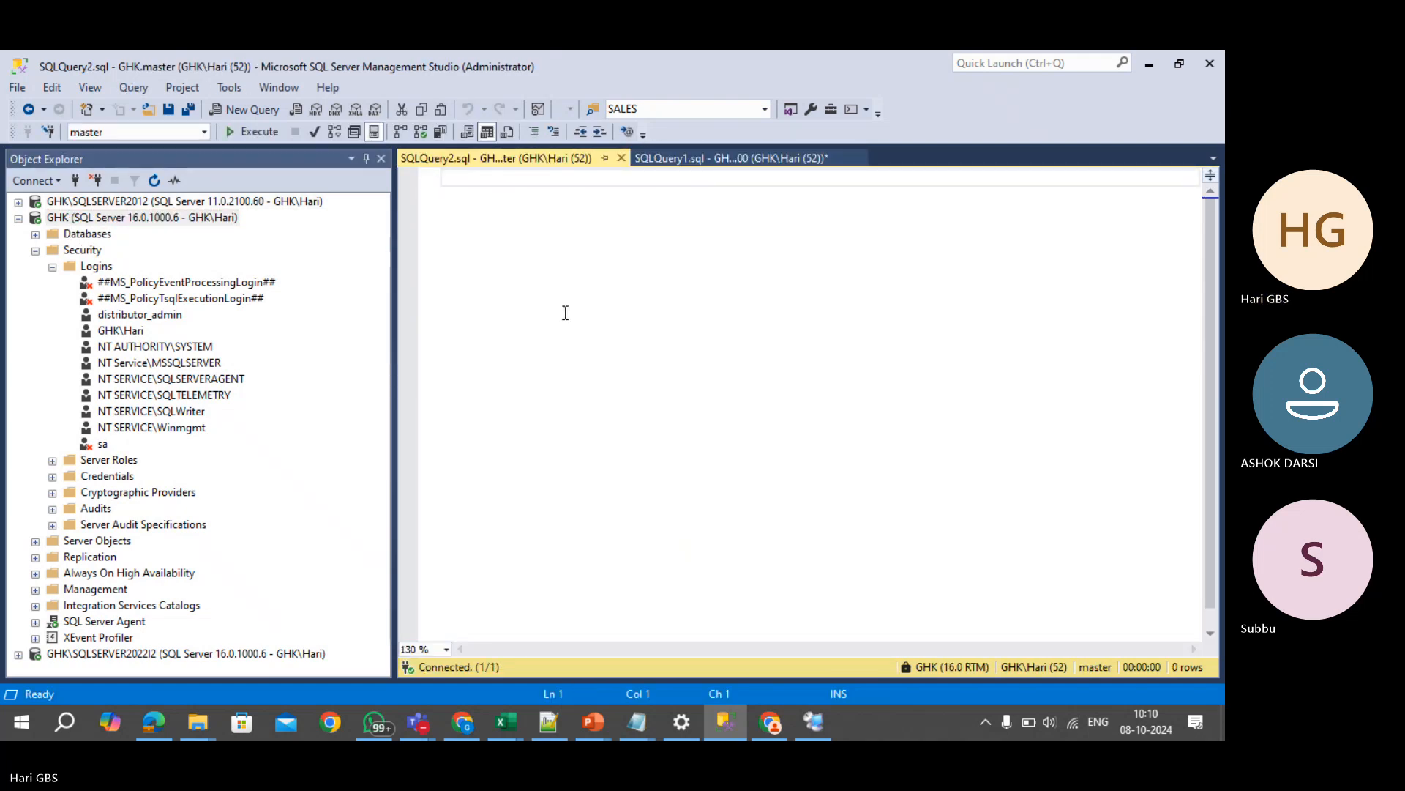
key(ctrl+v)
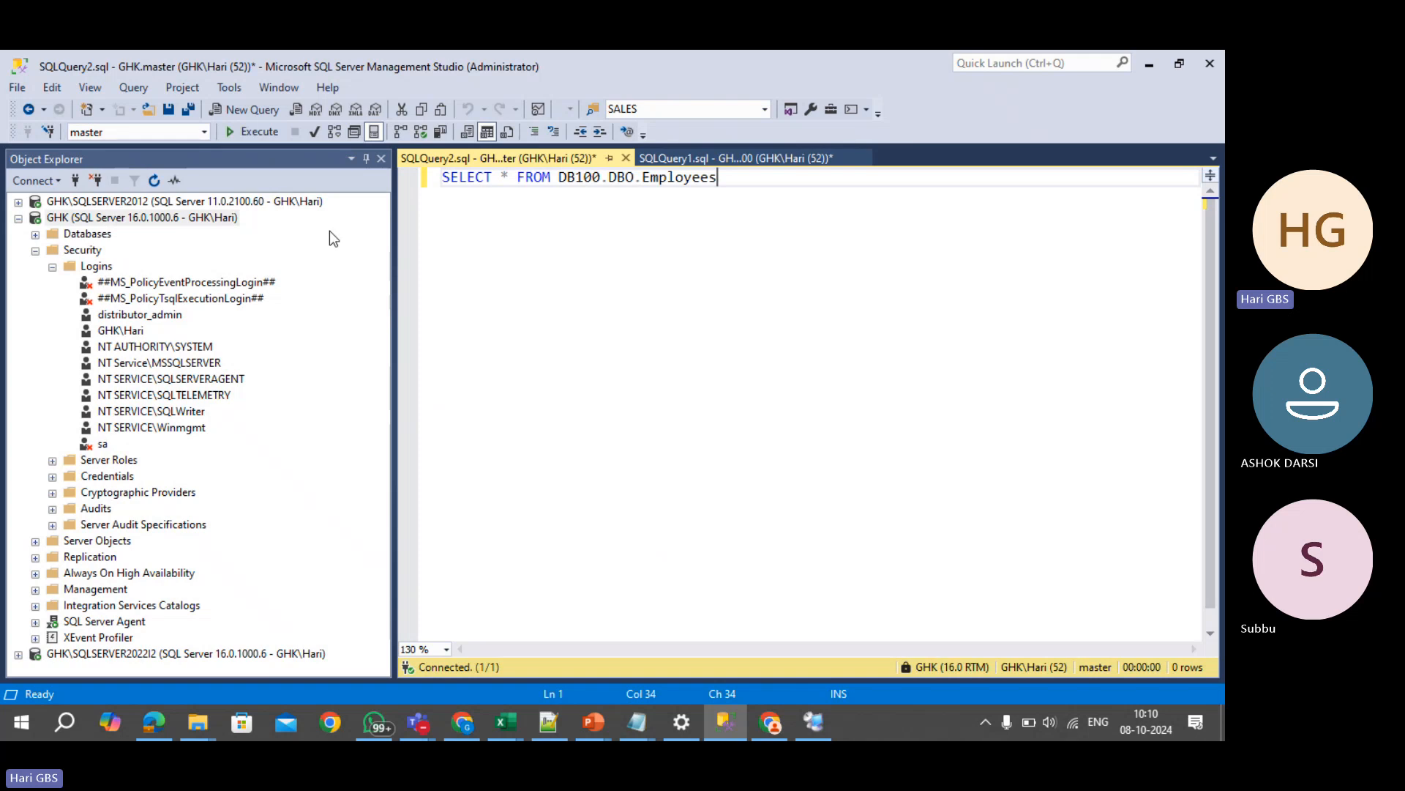
- Run the Employees query against GHK, which fails with invalid object name
click(18, 201)
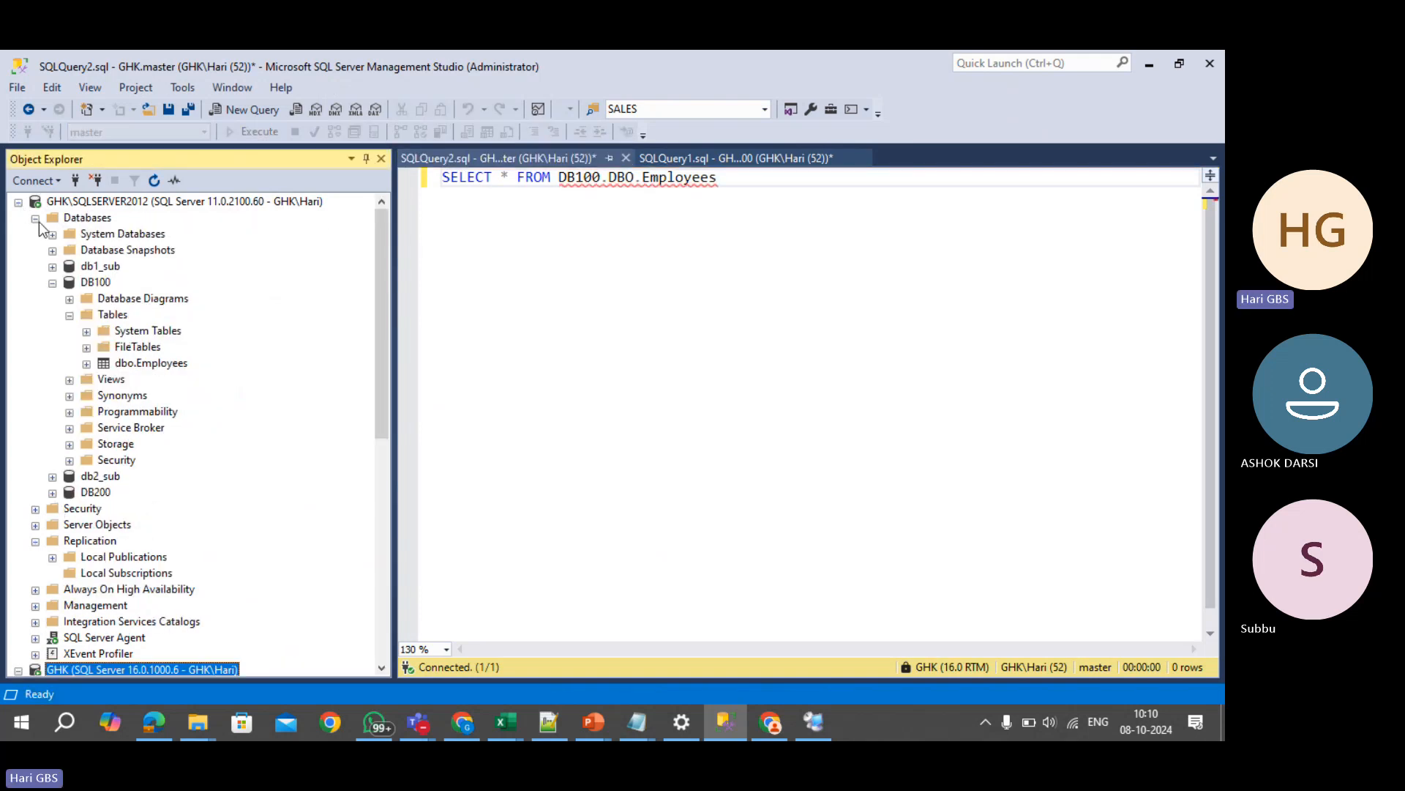
scroll(339, 483, down, 1)
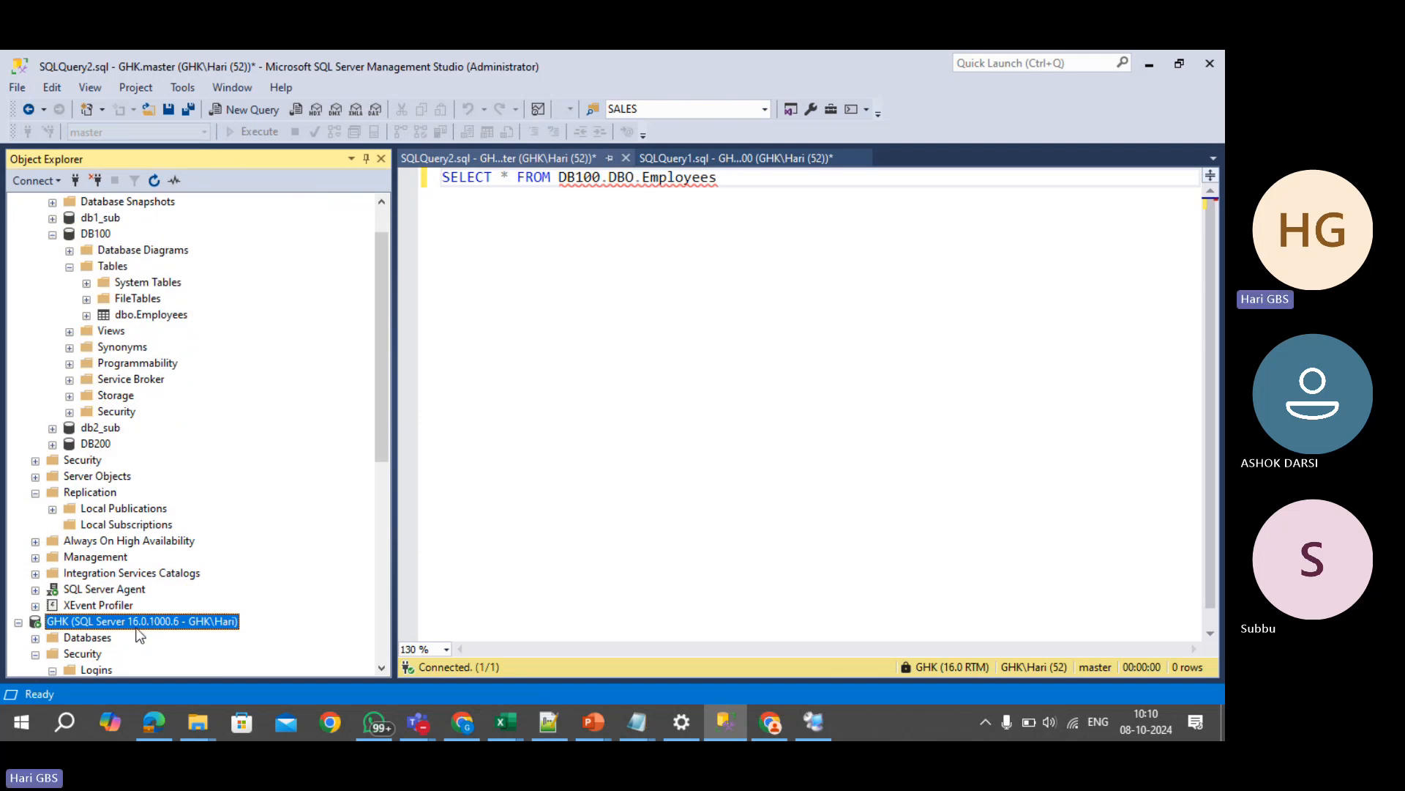
scroll(74, 626, up, 1)
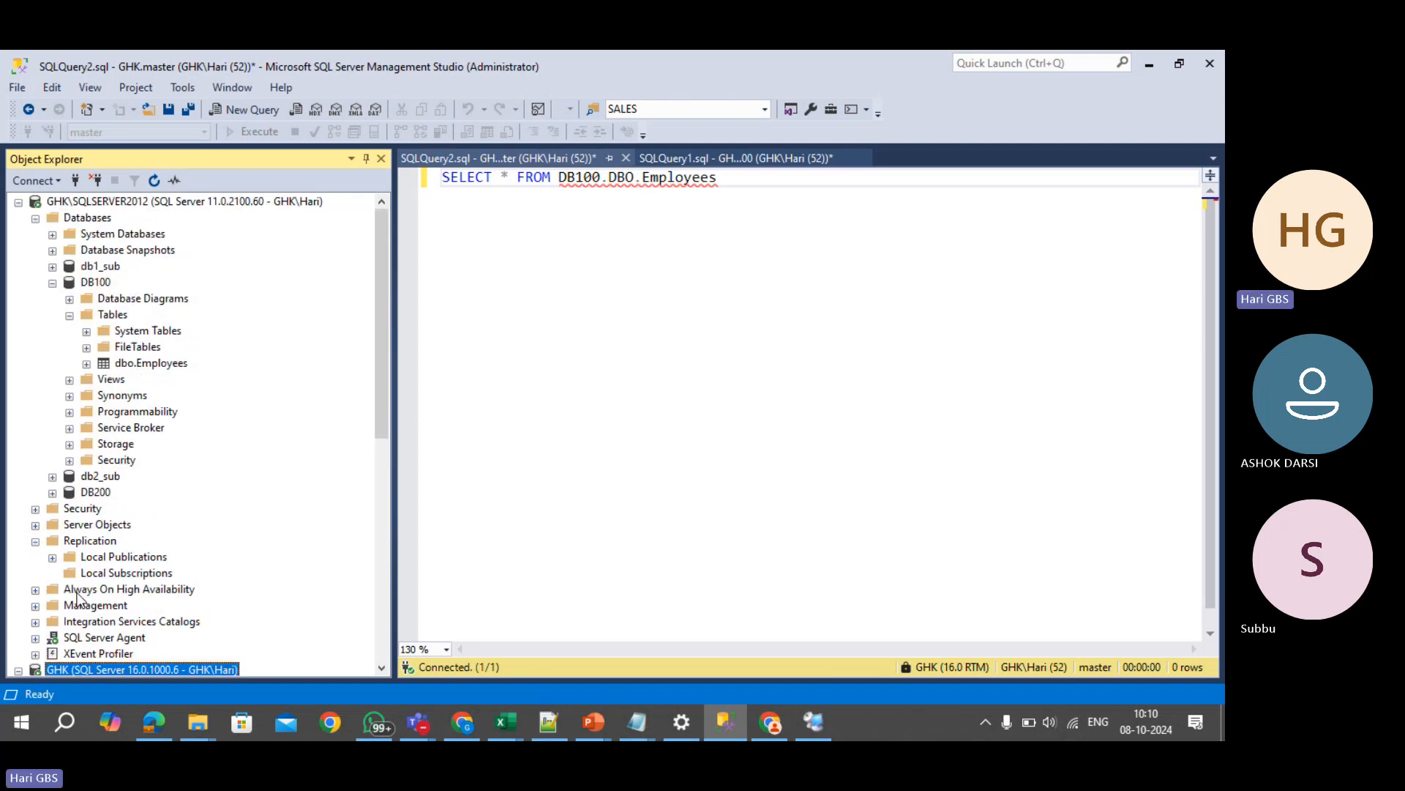
click(132, 202)
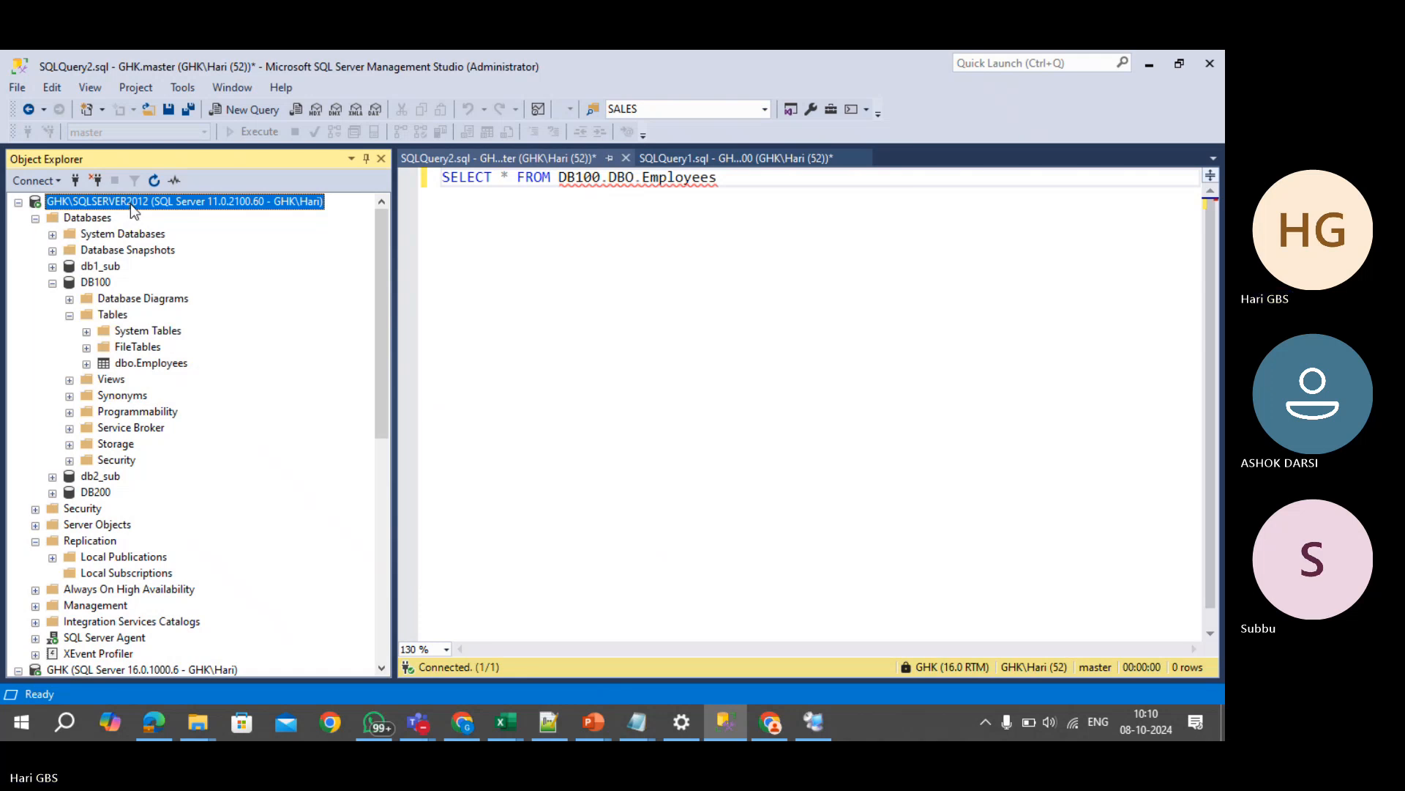
click(584, 238)
key(F5)
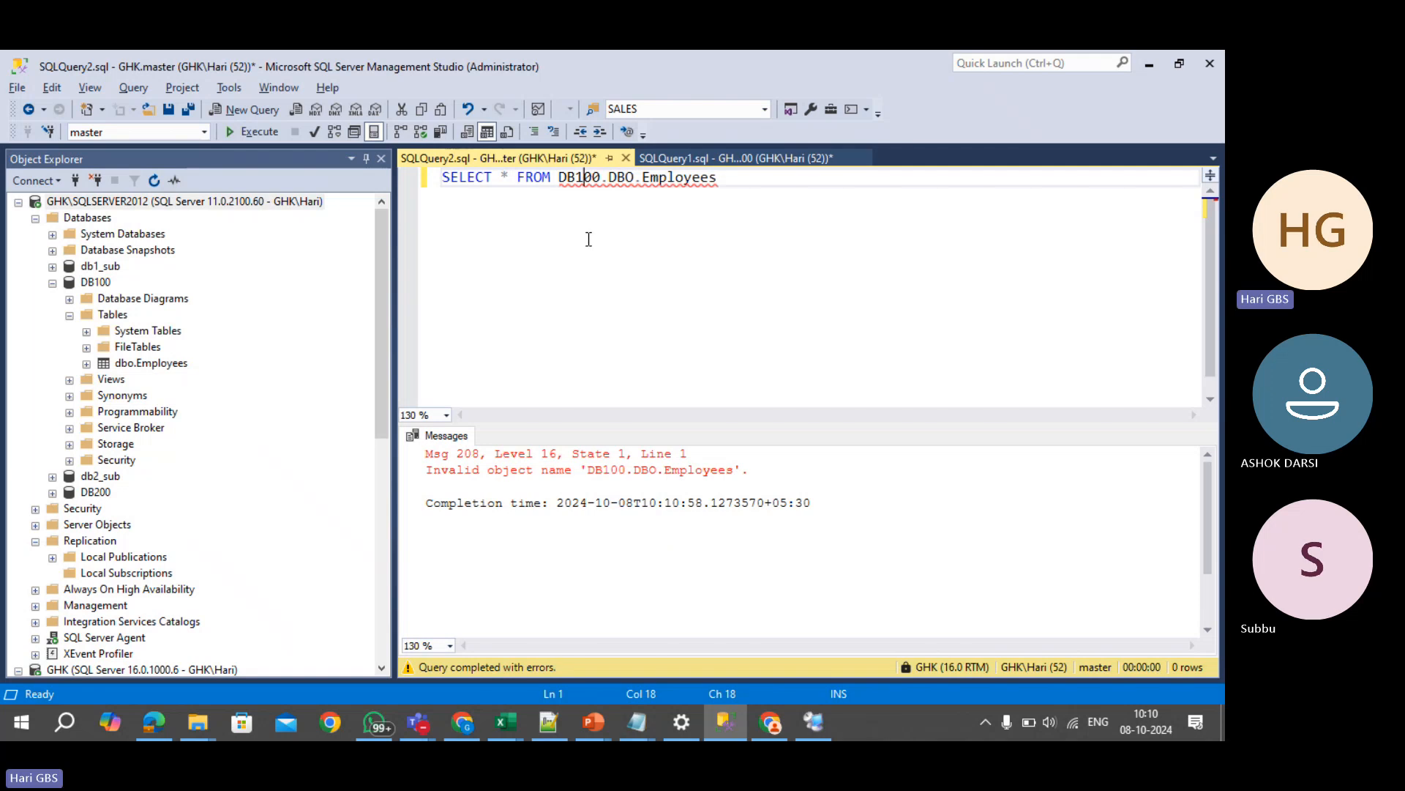
- Delete the failed query, collapse the server trees, and switch to the ChatGPT chat
click(52, 282)
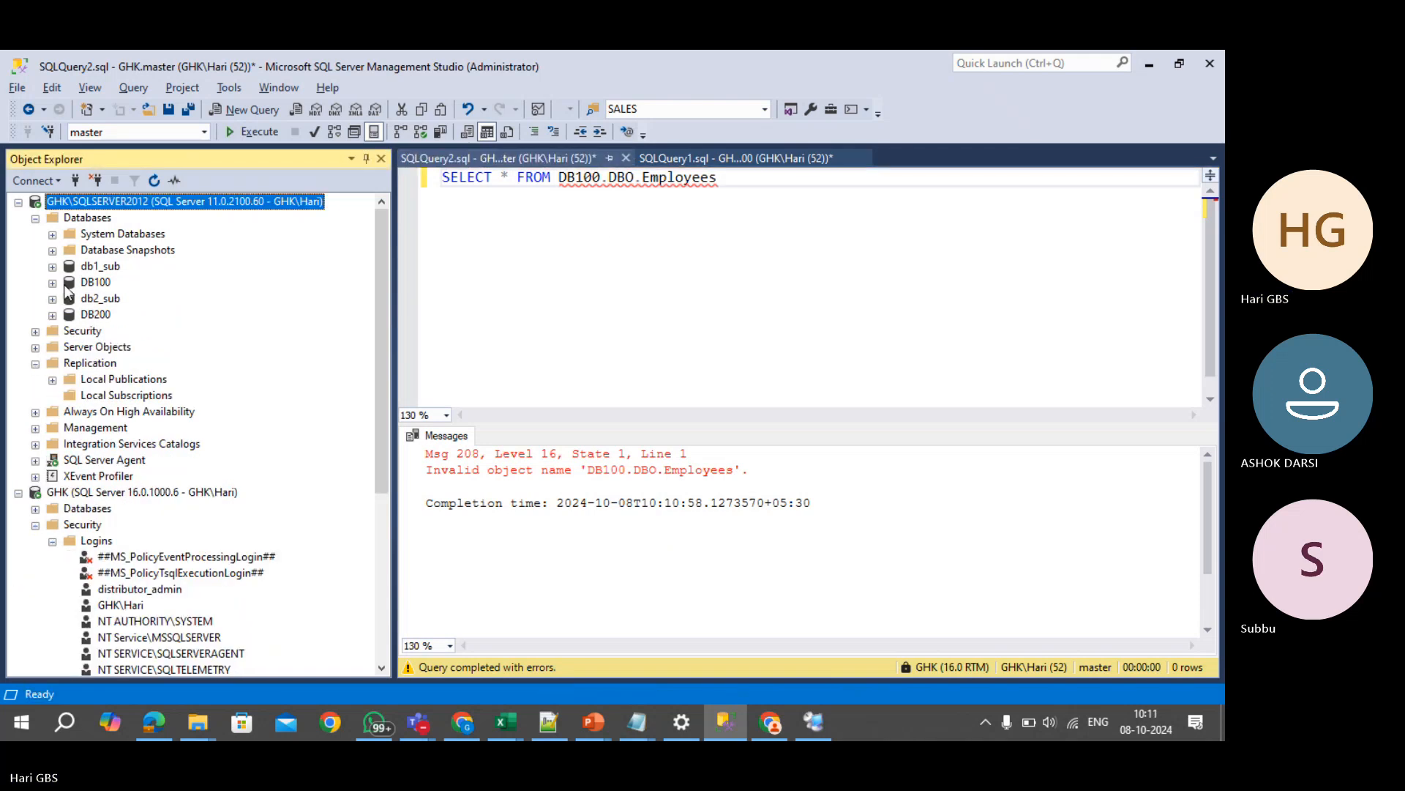
drag(738, 218, 439, 177)
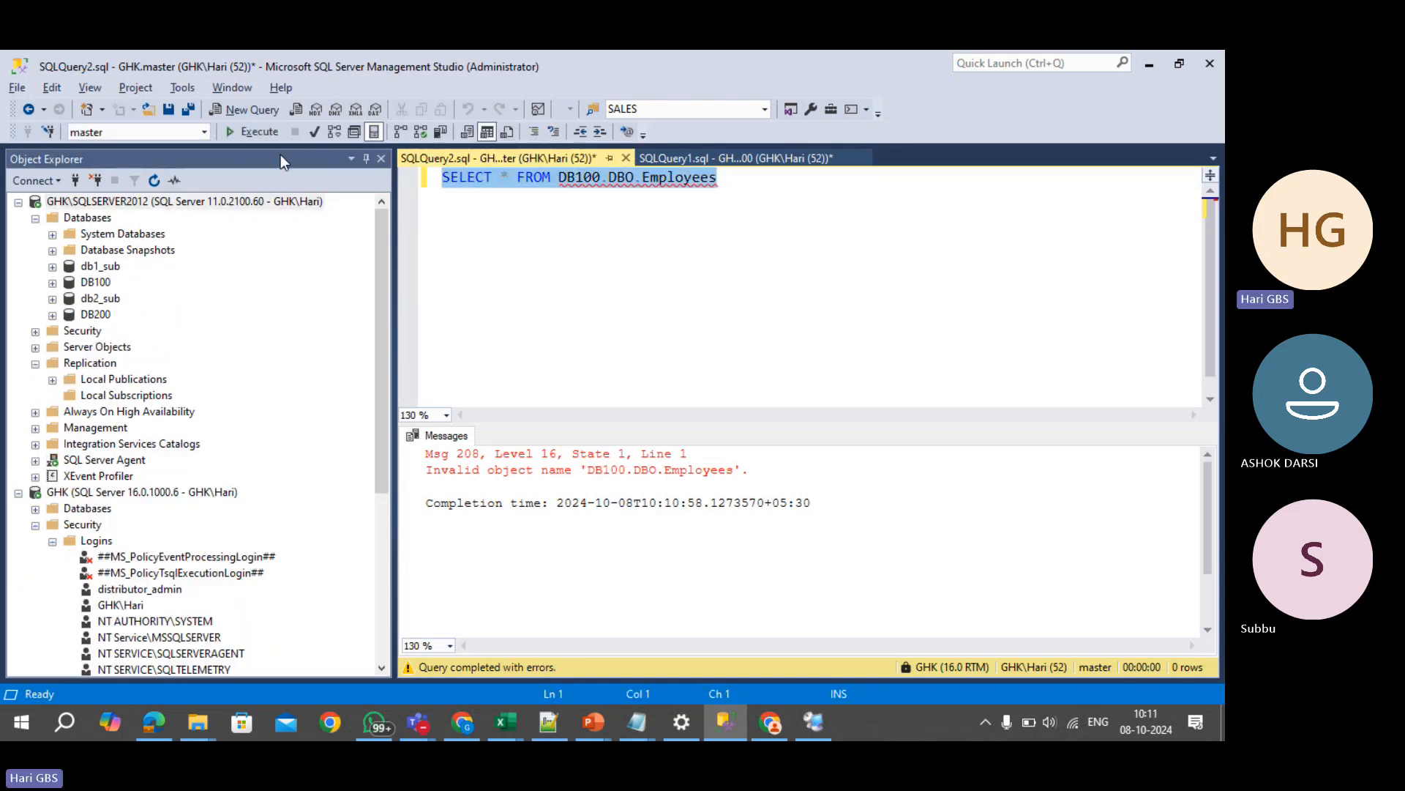
key(Delete)
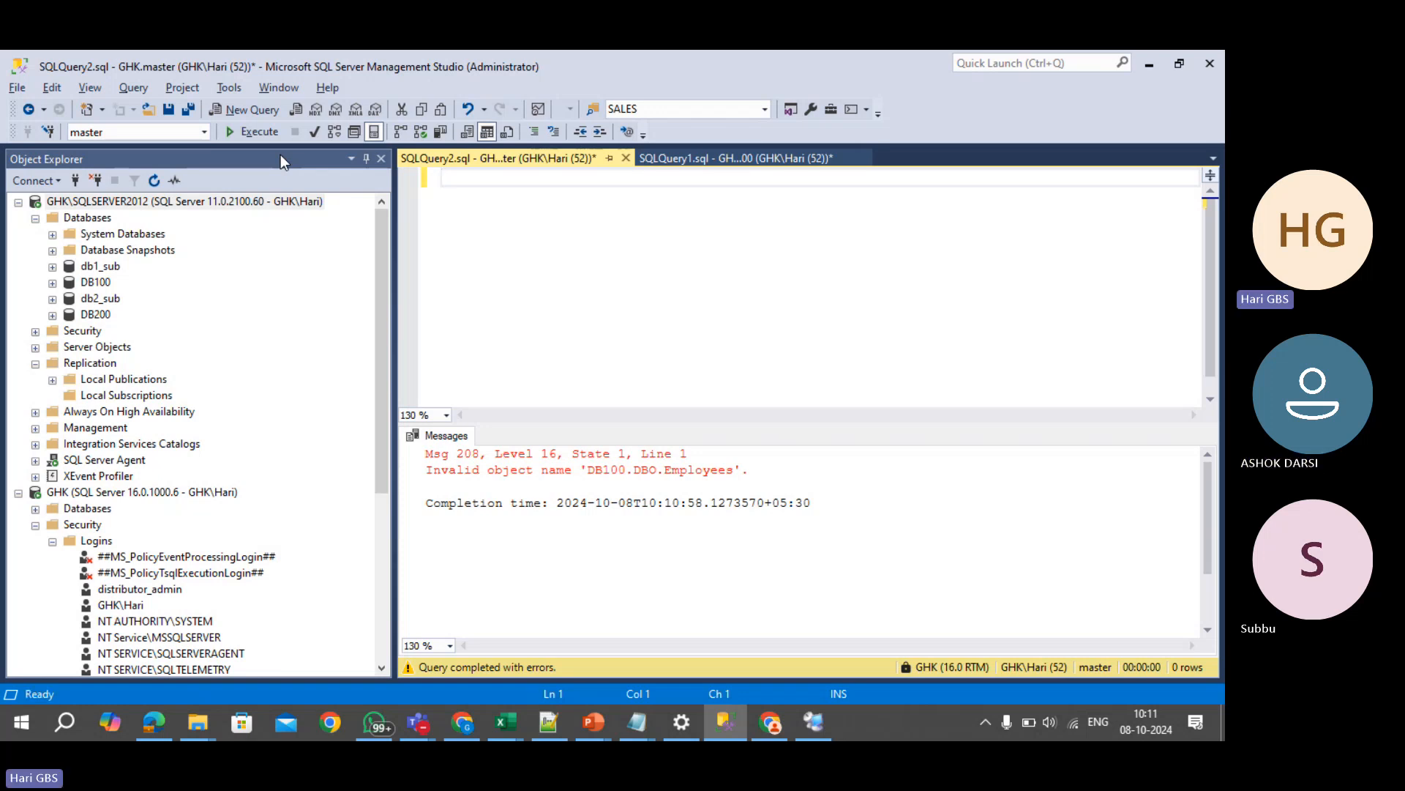
click(18, 492)
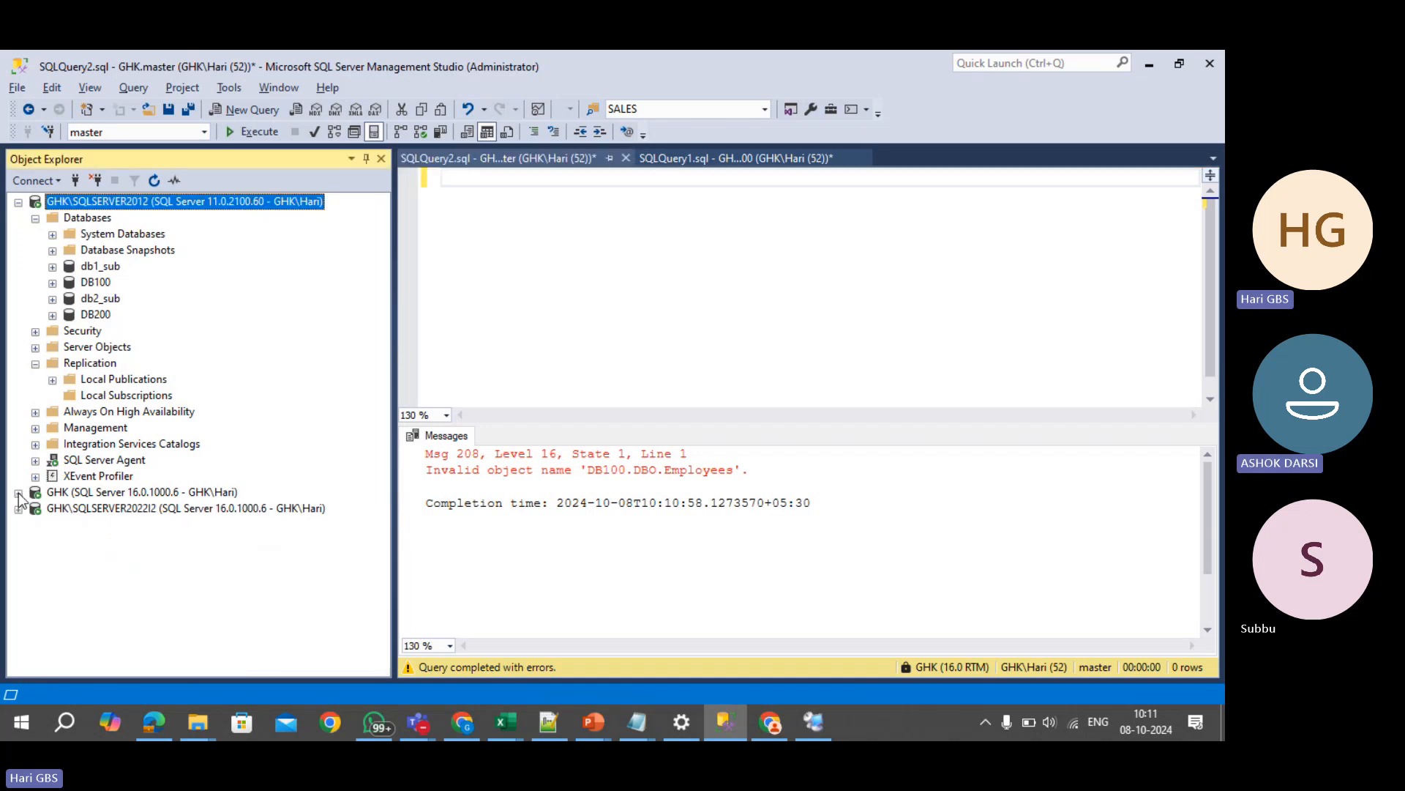
click(18, 202)
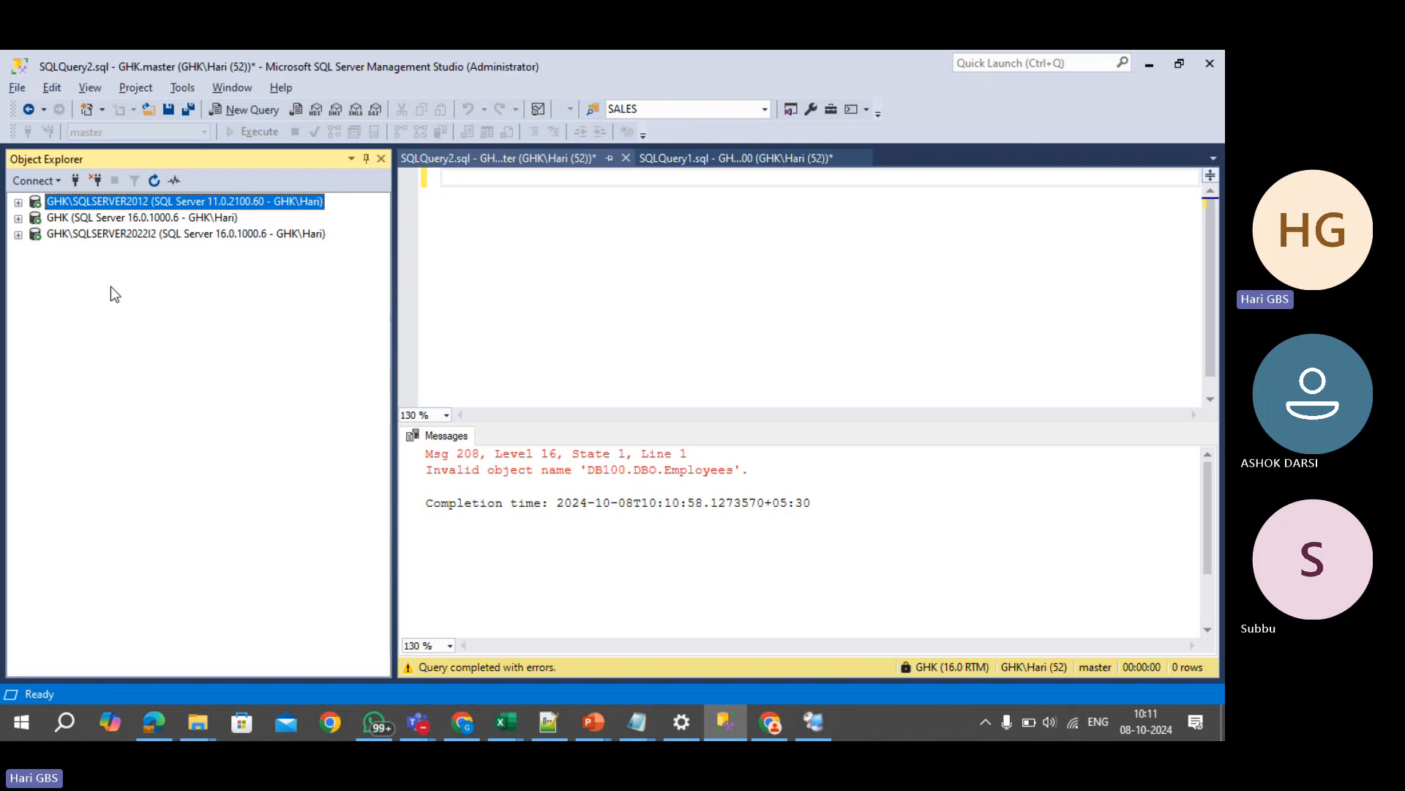
key(alt+Tab)
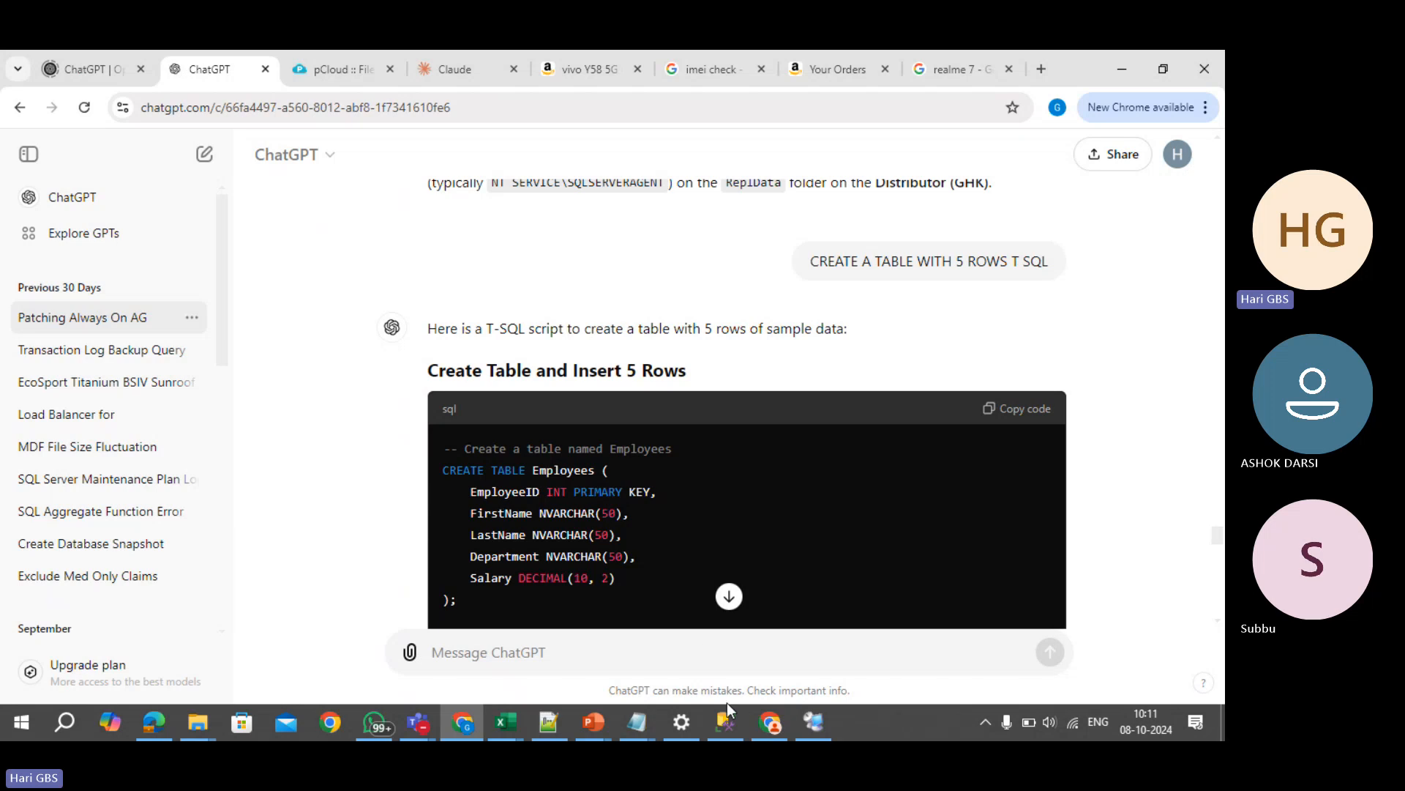
- Return to the Node1 remote desktop's Configure Distribution Wizard on the Distributor Password page
click(727, 722)
click(816, 721)
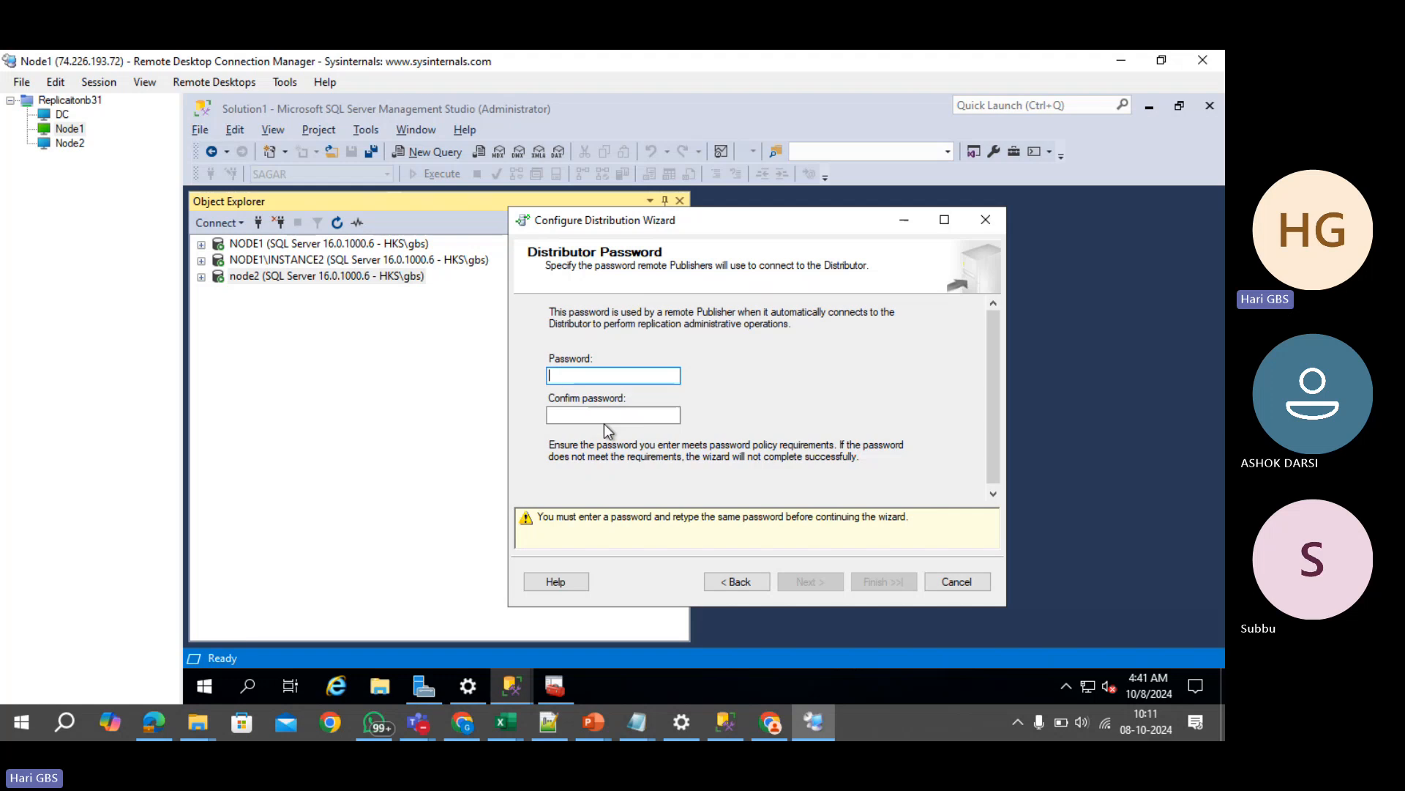
- Enter and confirm the distributor password, finish the wizard, and close it after success
text(**********)
key(Tab)
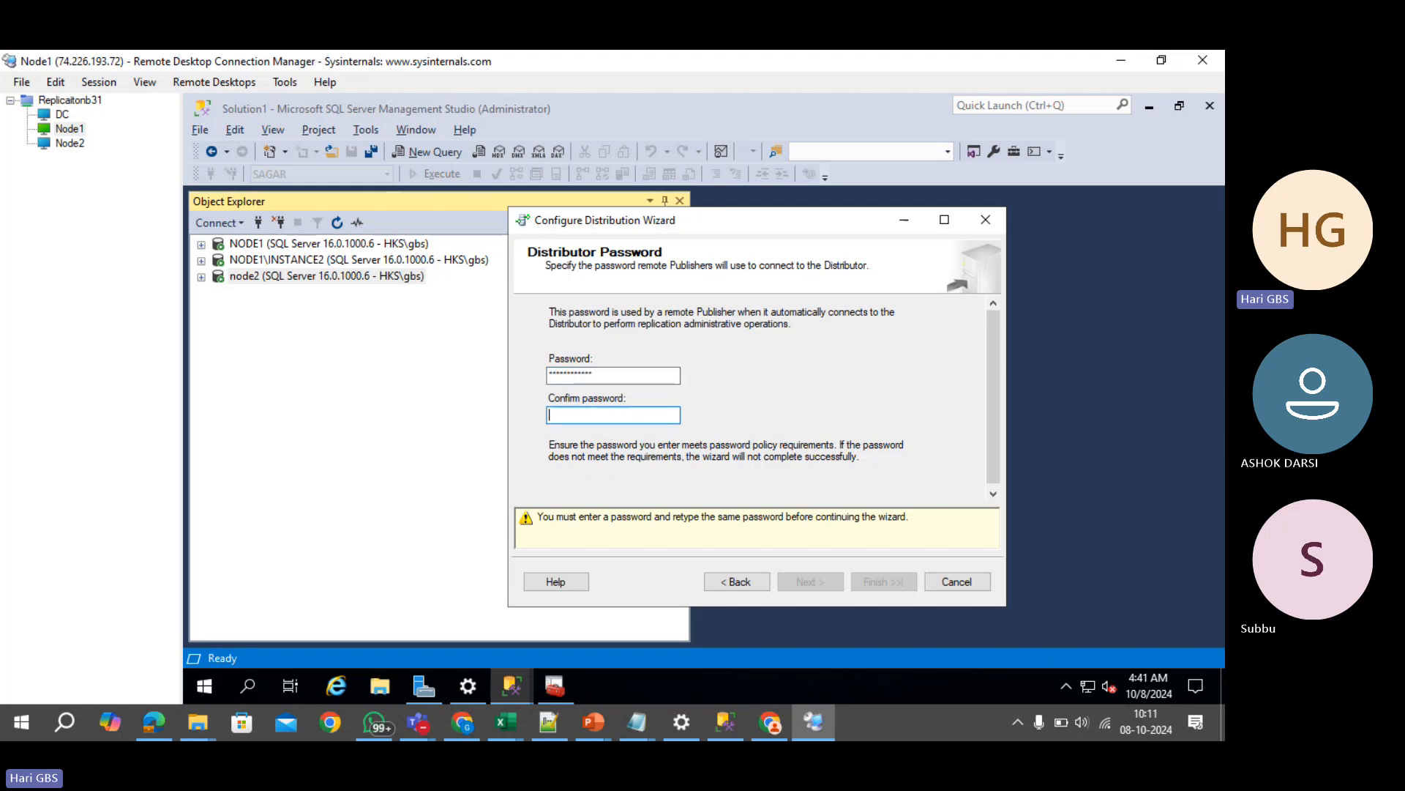
text(******)
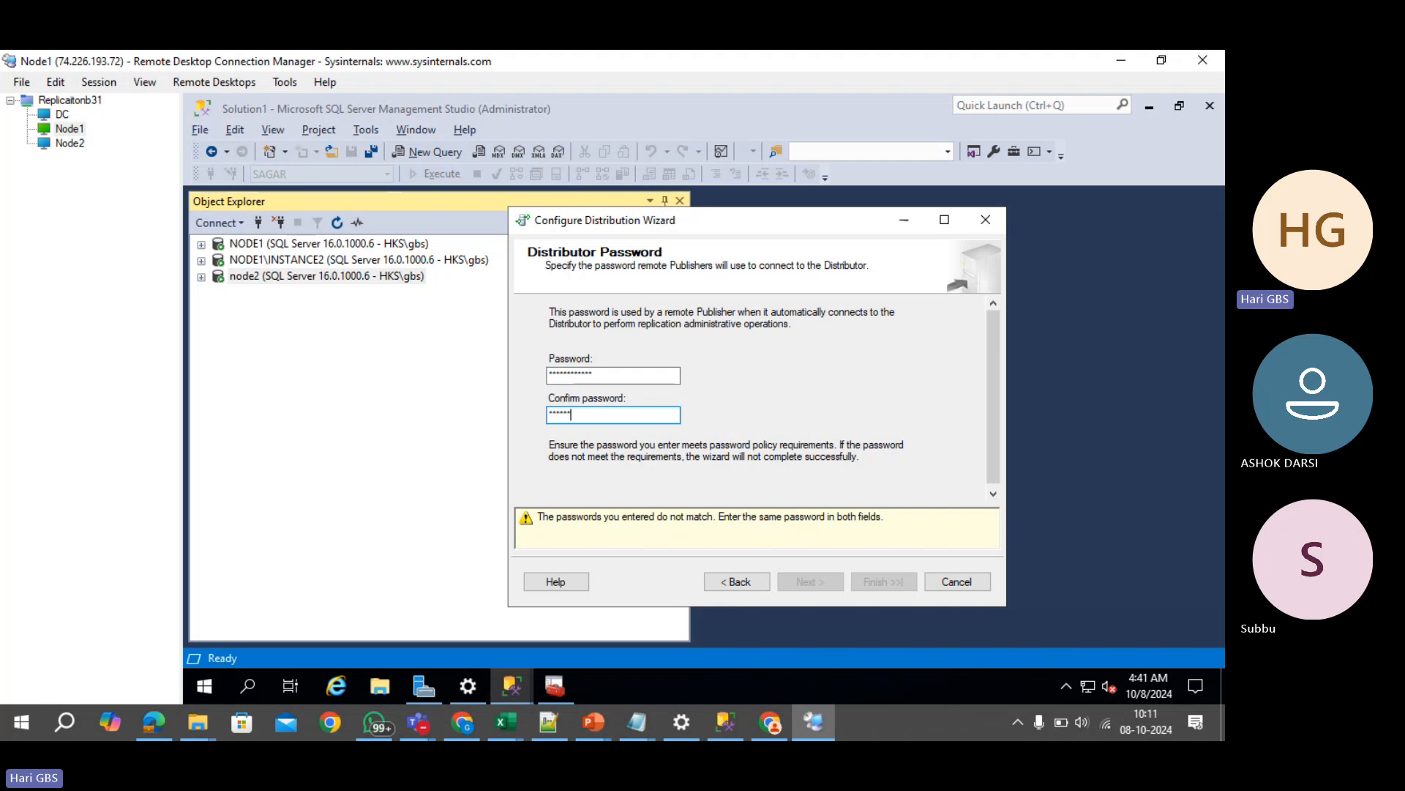
text(******)
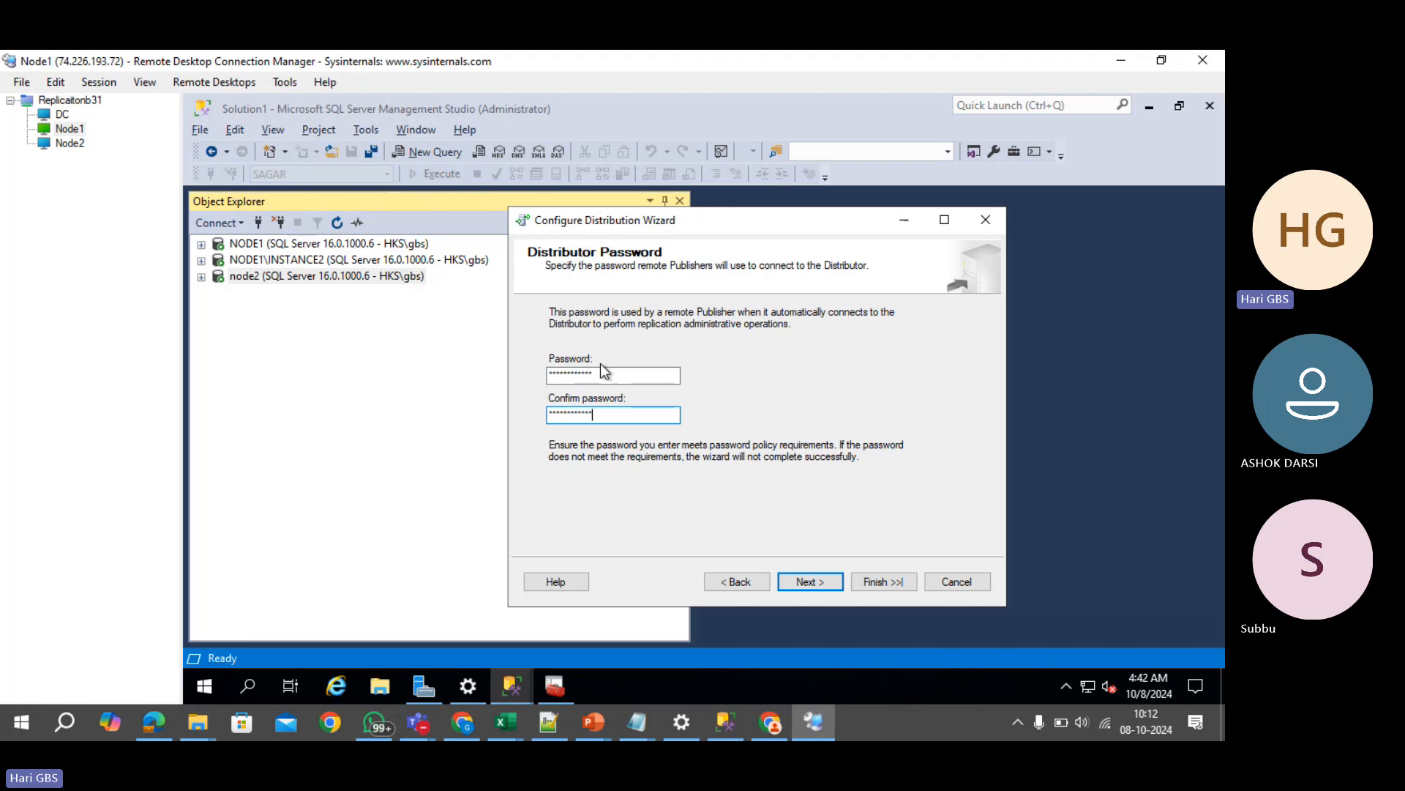
click(789, 579)
click(882, 583)
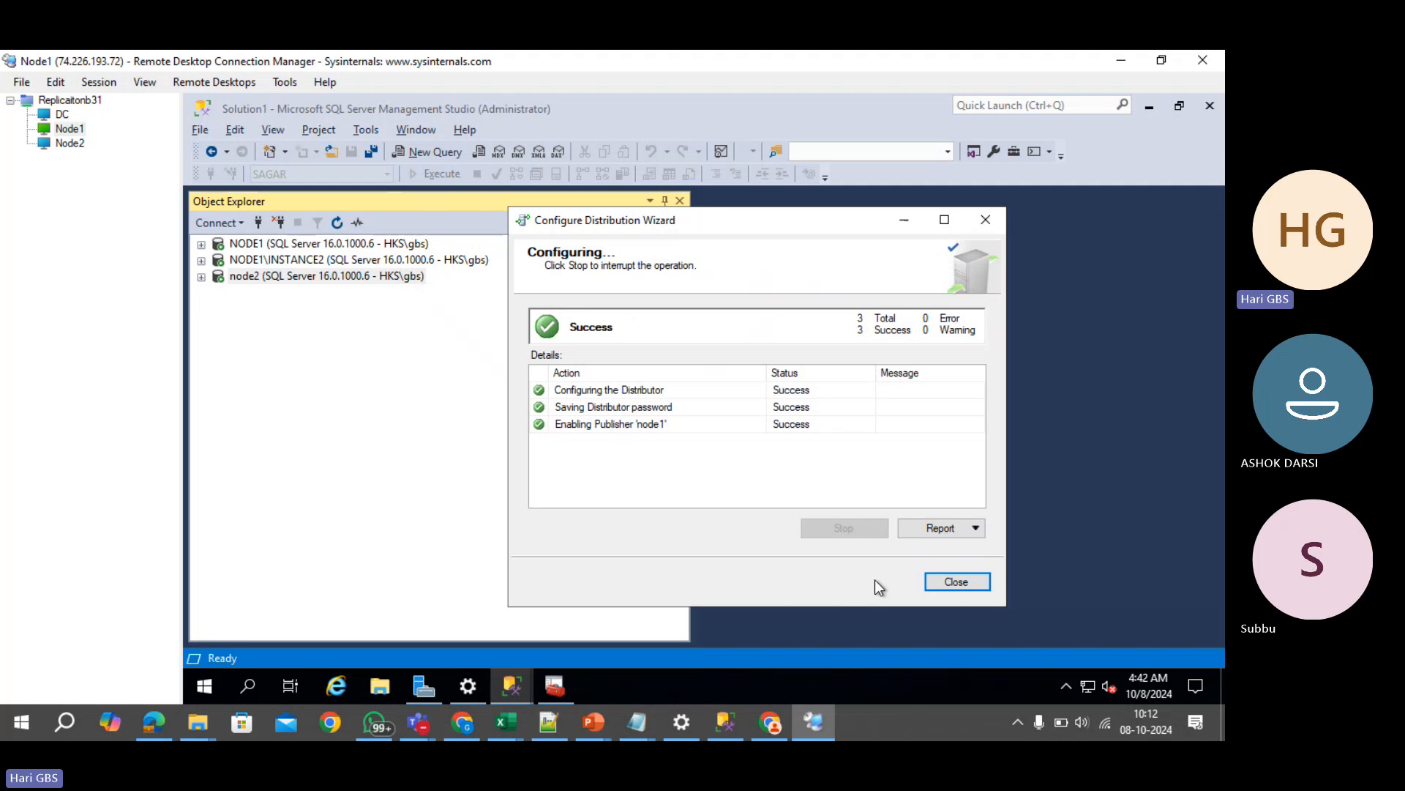
click(974, 582)
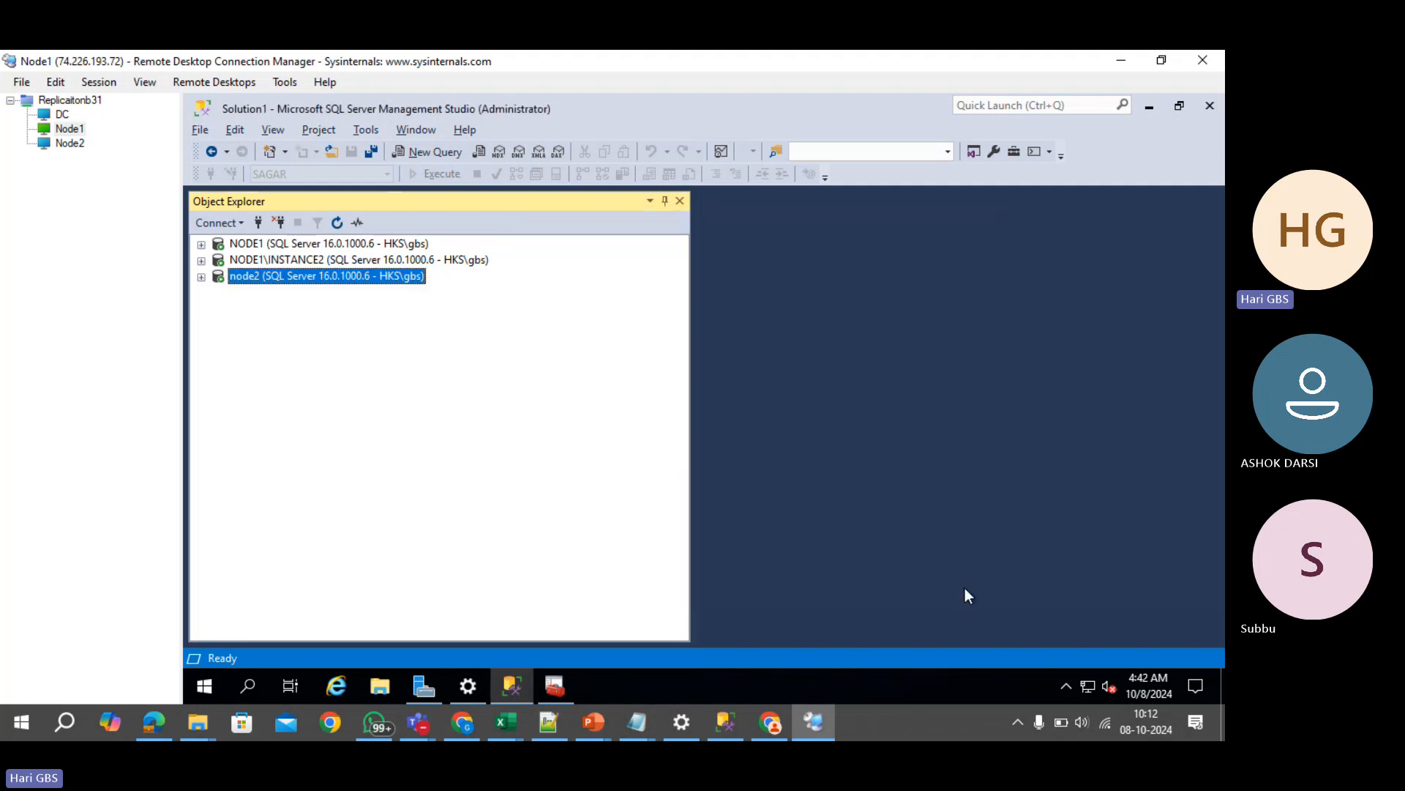
click(593, 723)
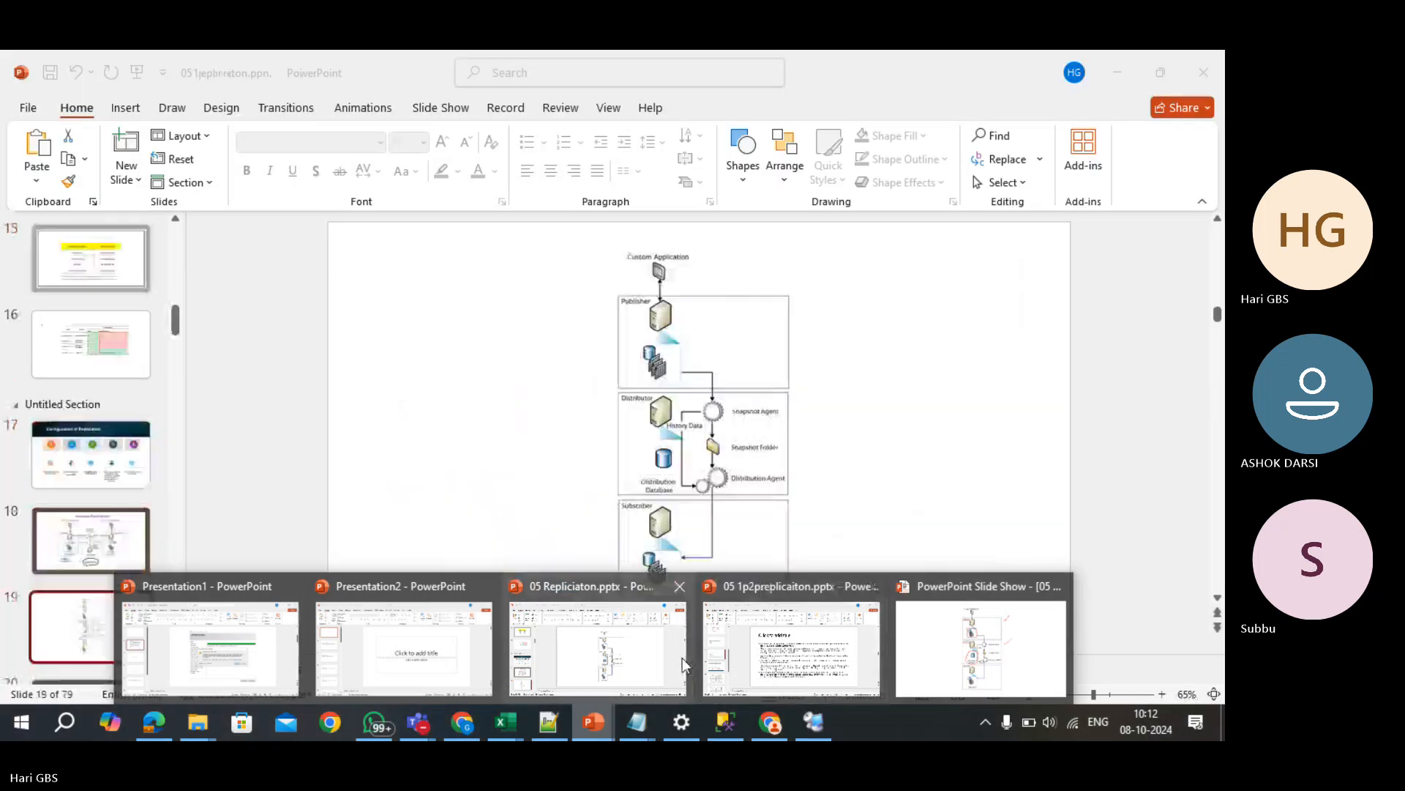
click(682, 657)
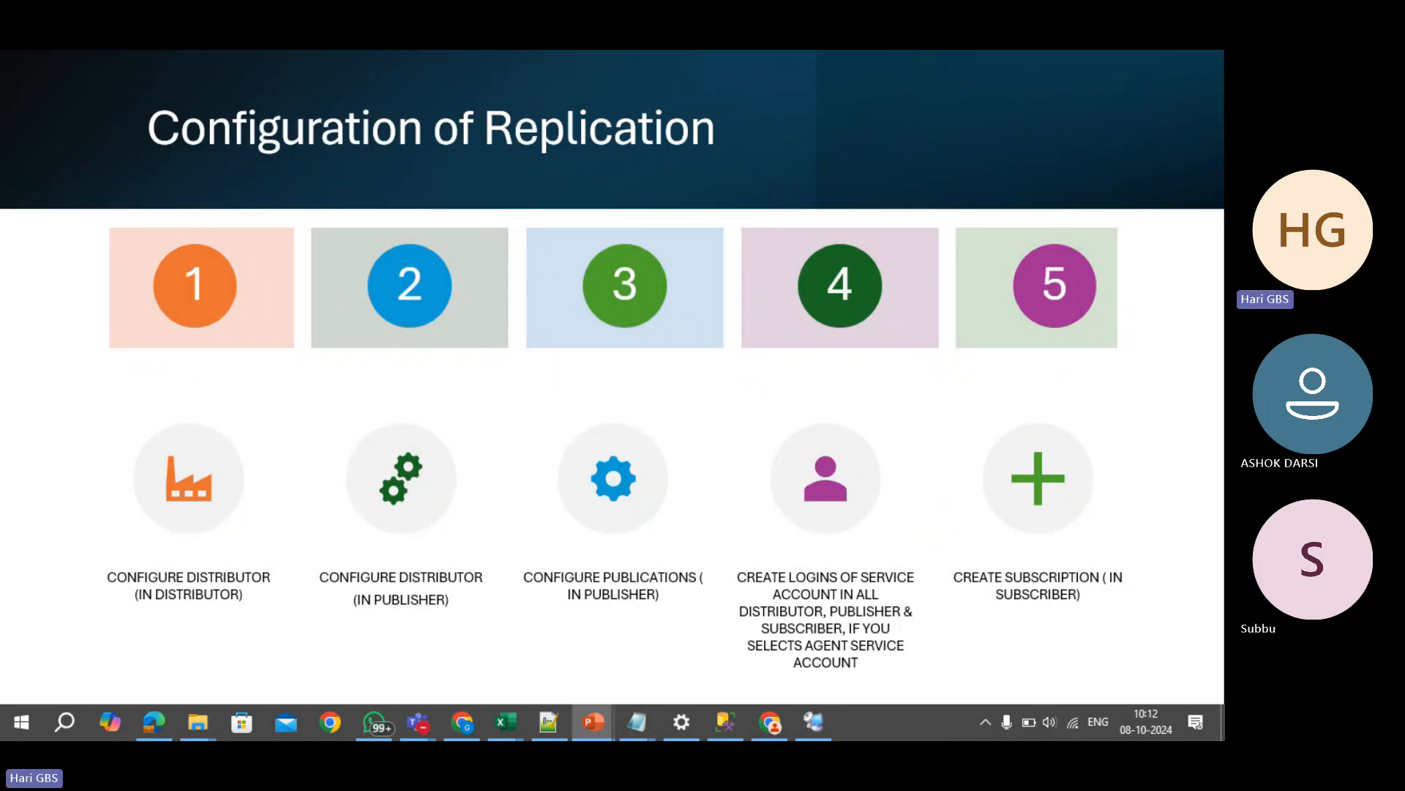
key(alt+Tab)
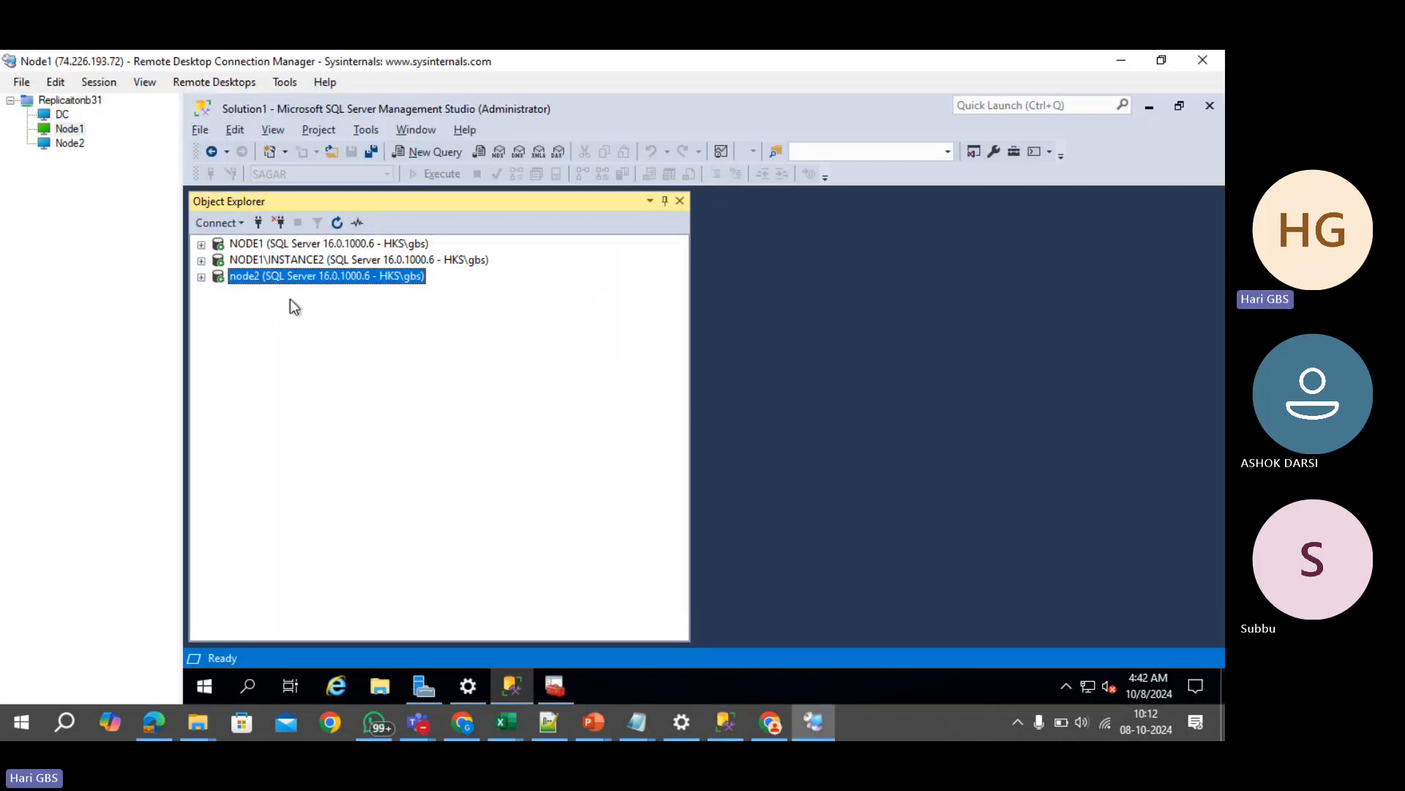
- Launch Configure Distribution from NODE1's Replication folder and move past the welcome page
click(265, 246)
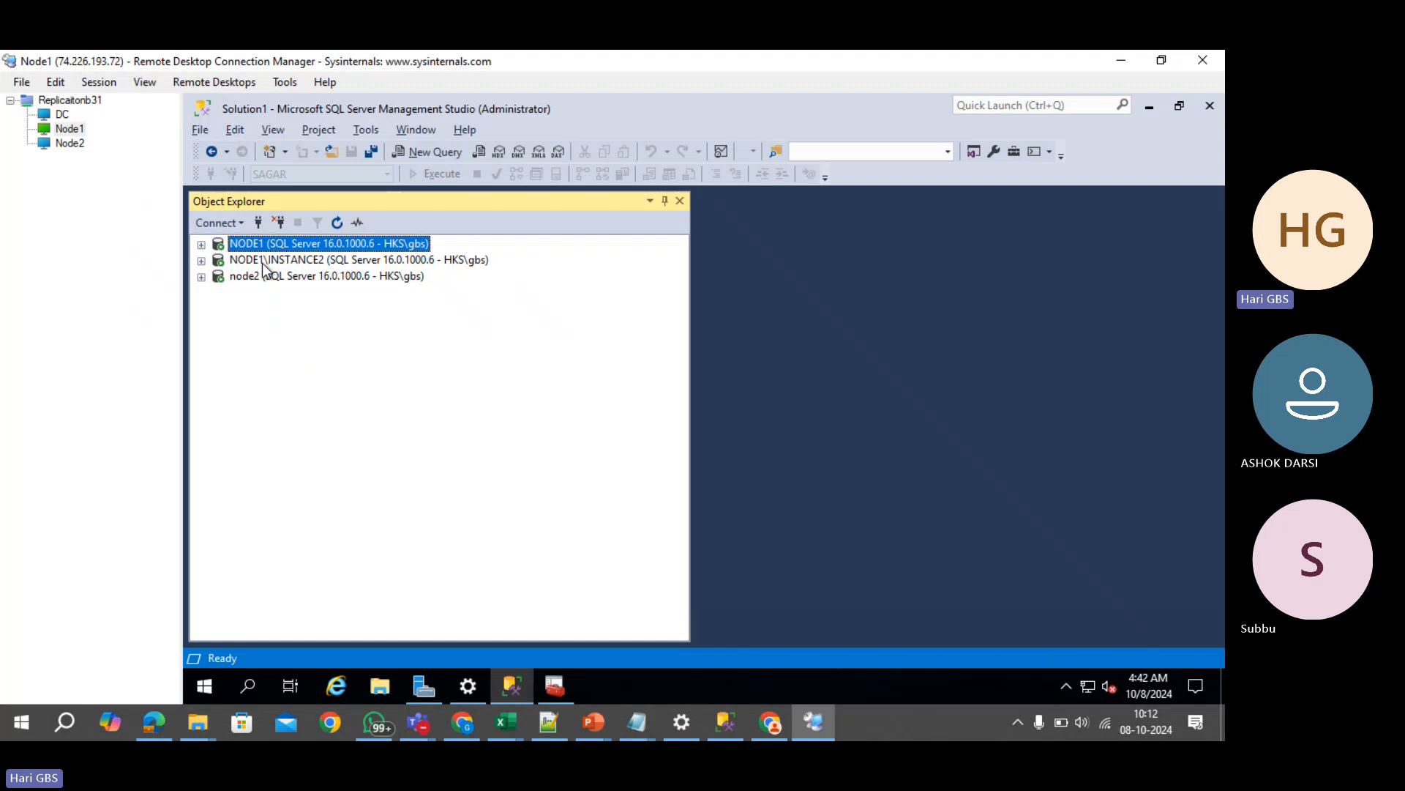
click(201, 245)
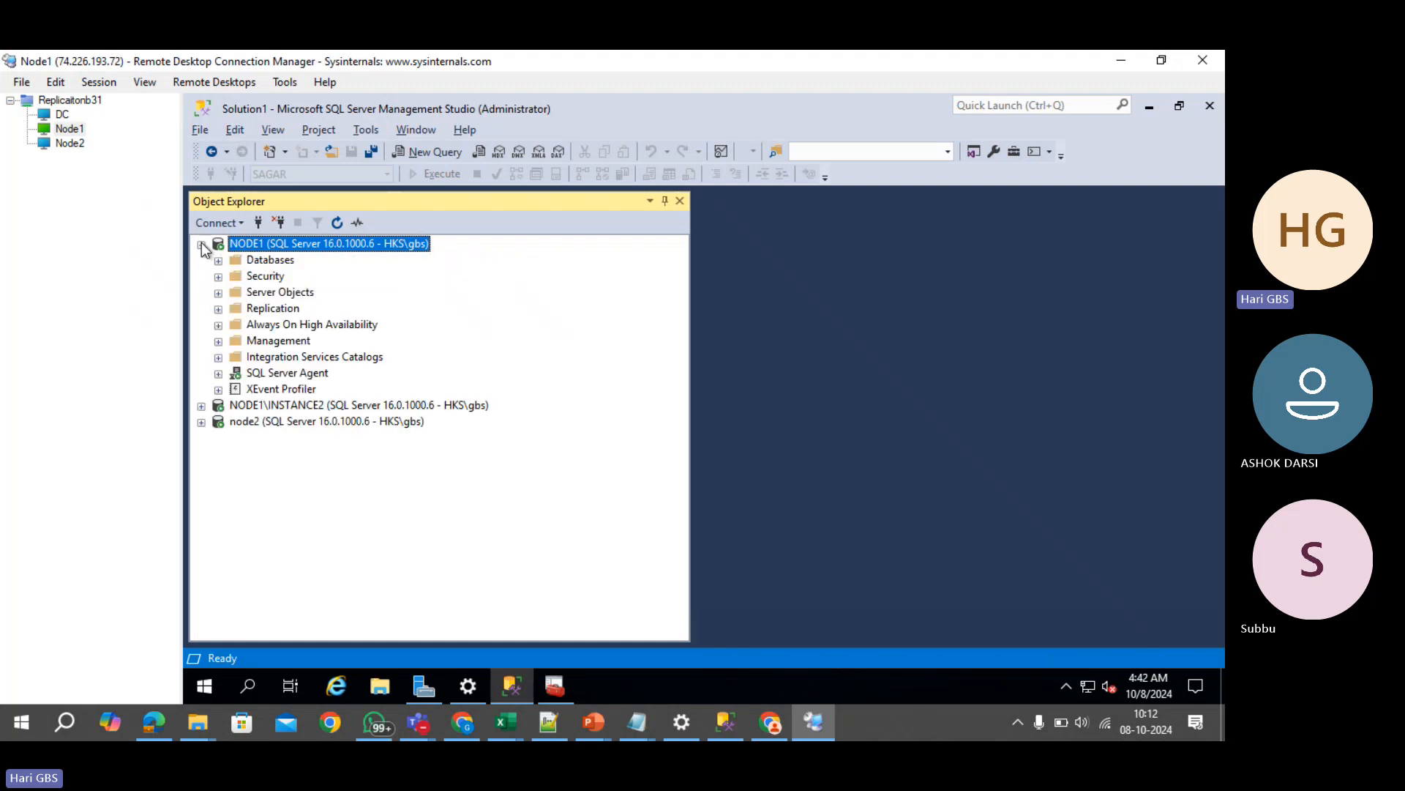
right_click(269, 310)
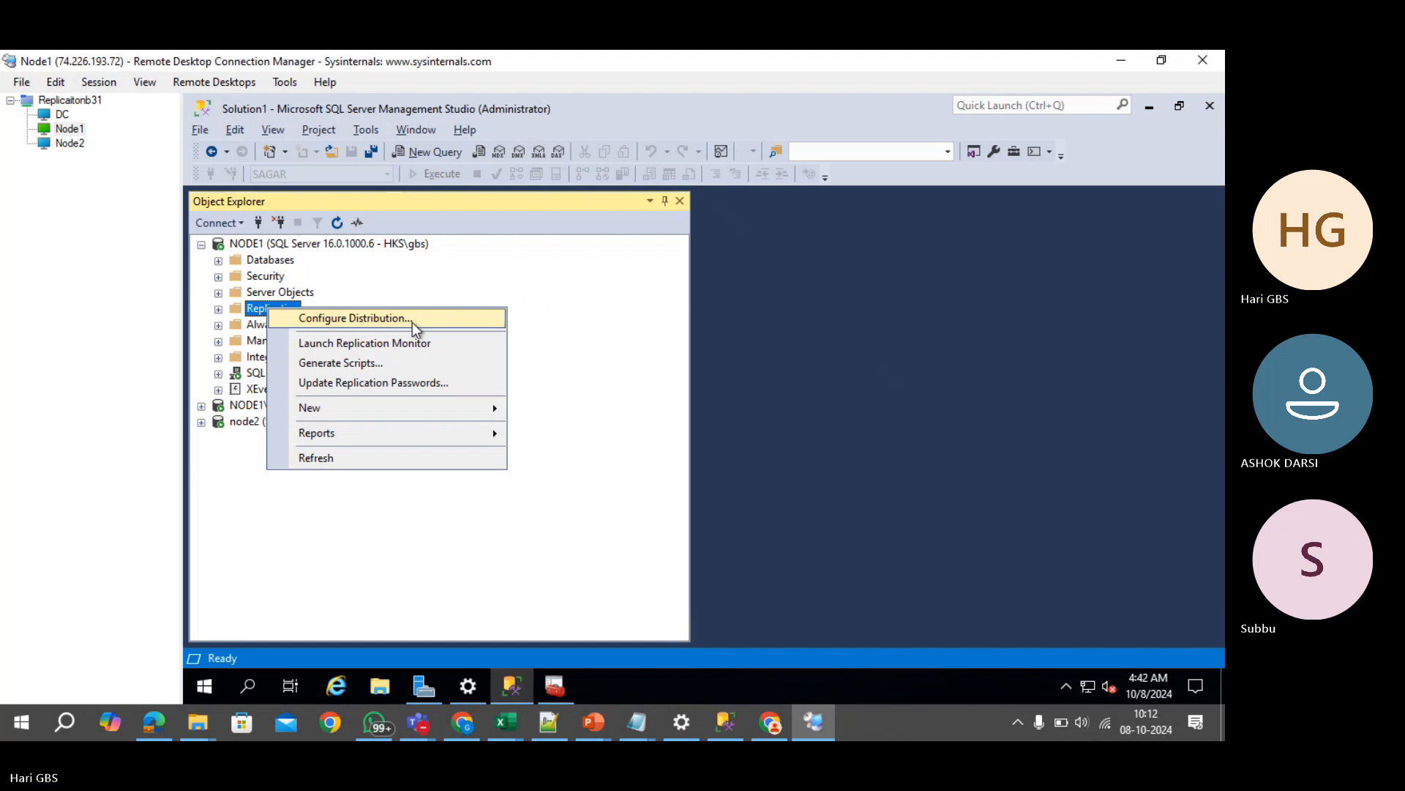
click(412, 319)
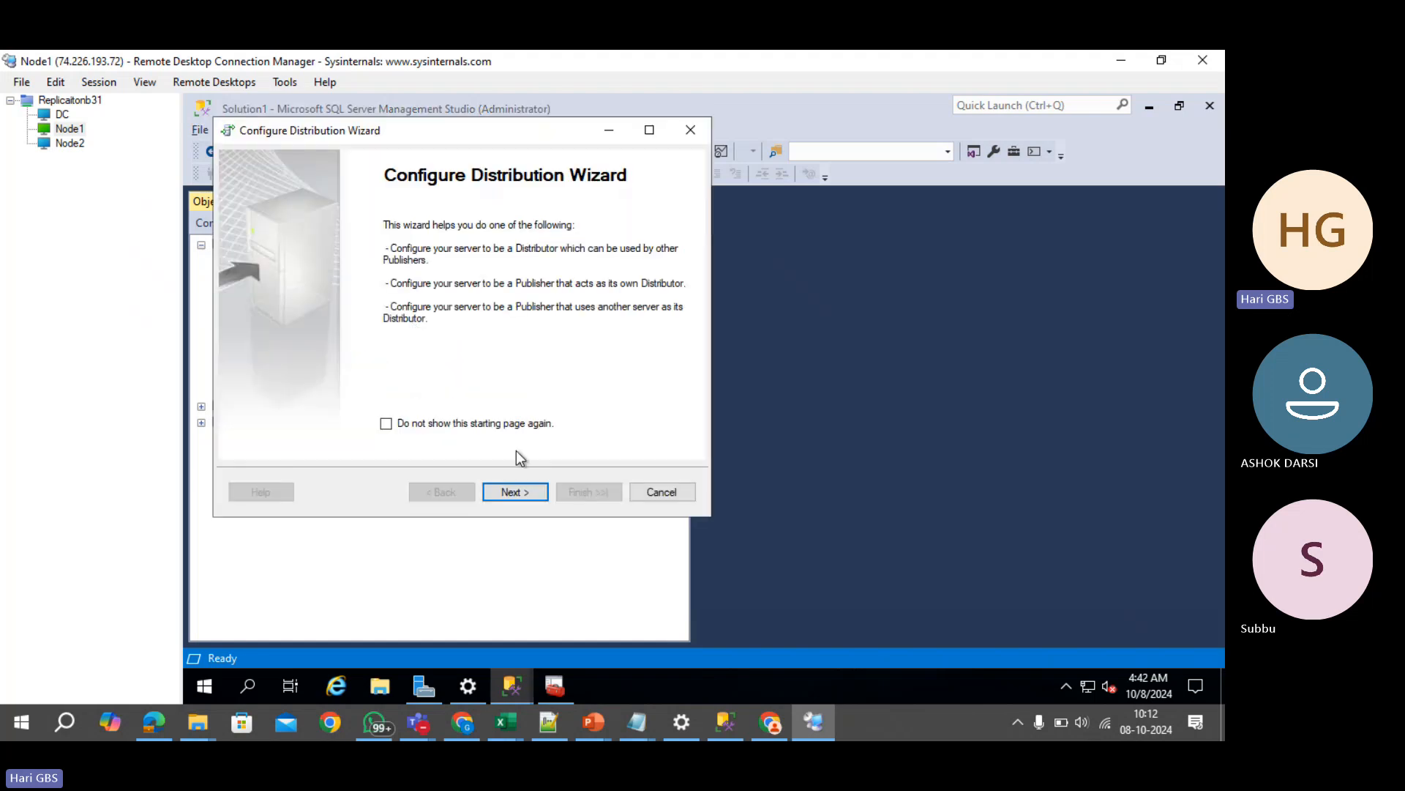
click(514, 491)
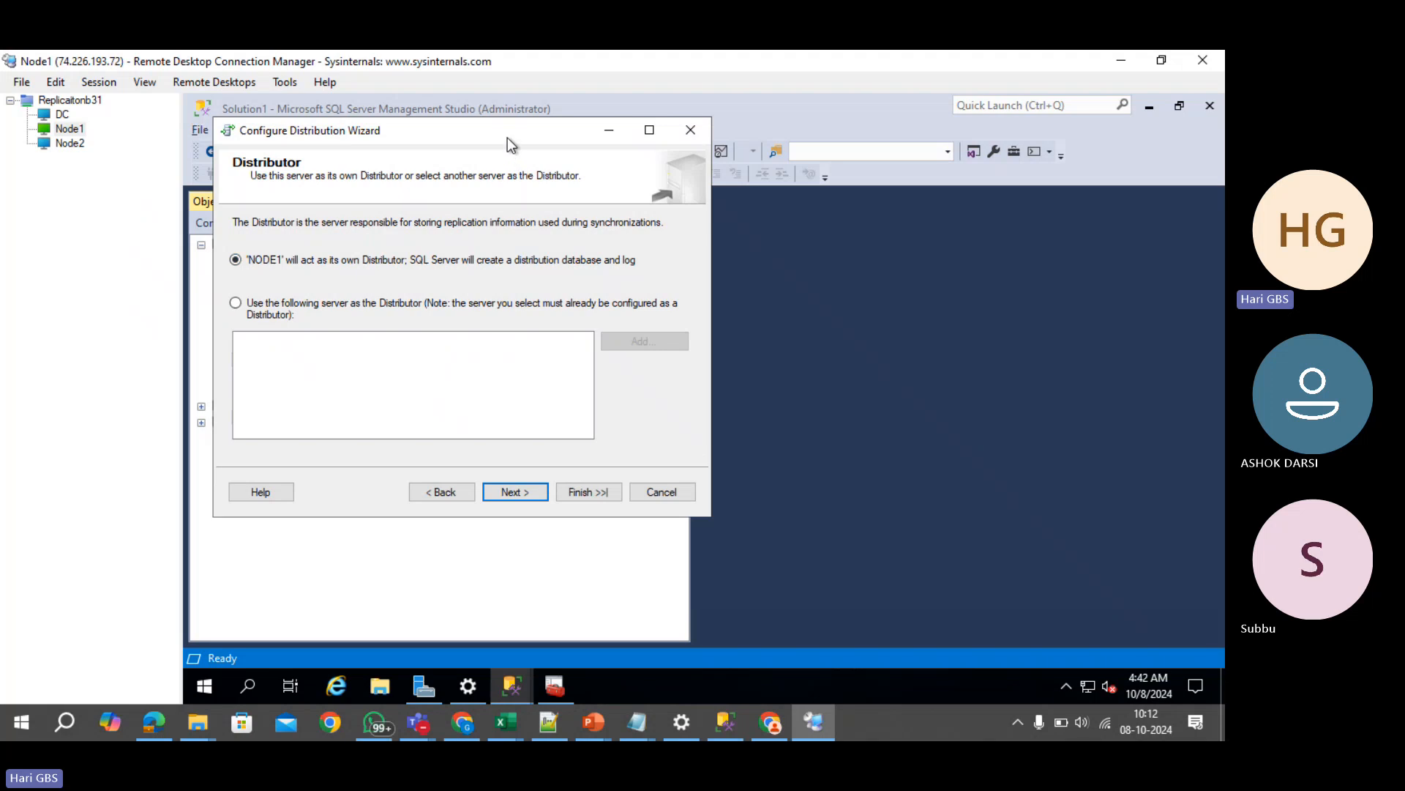
drag(508, 138, 871, 159)
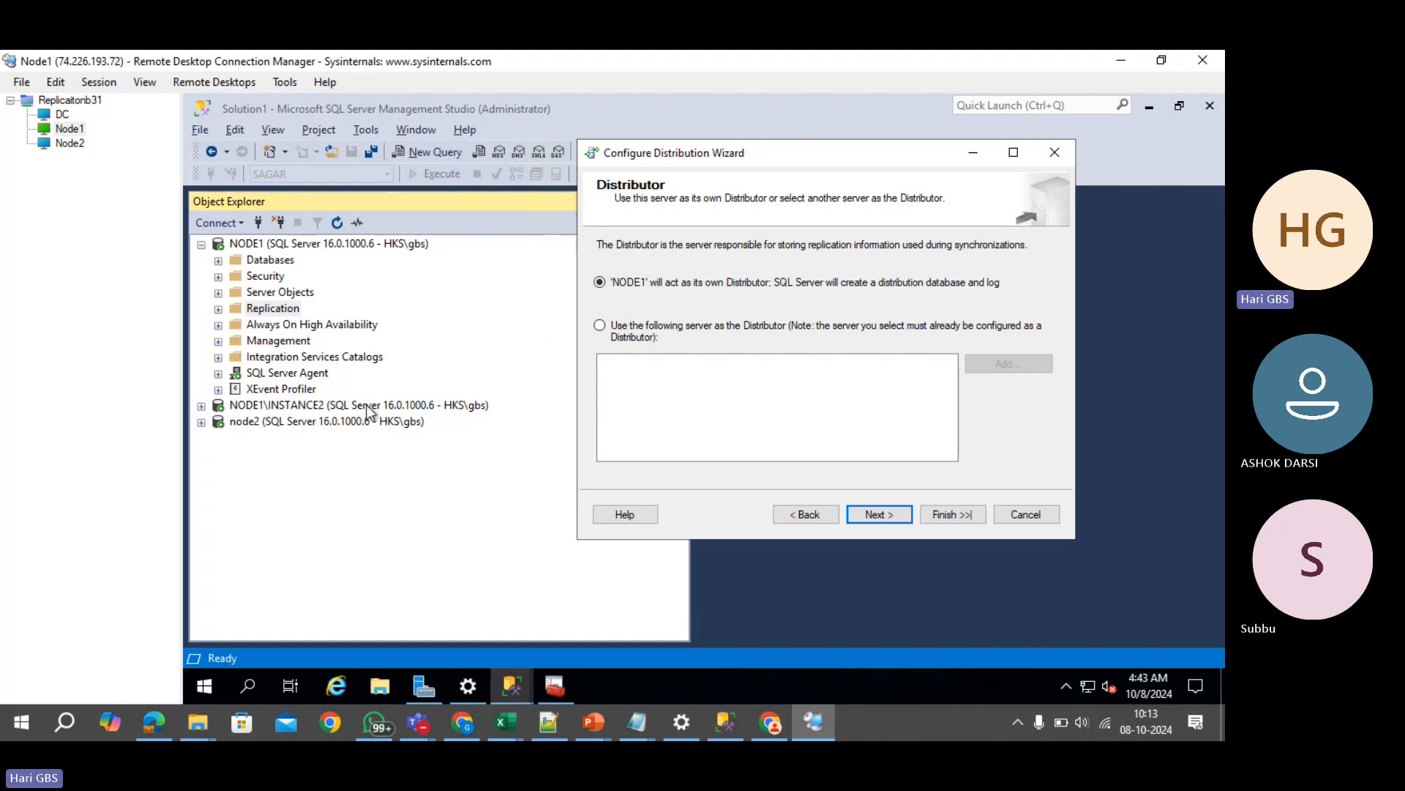
- Compare NODE1 and NODE1\INSTANCE2 in the tree and the slide, then return to the wizard
click(363, 404)
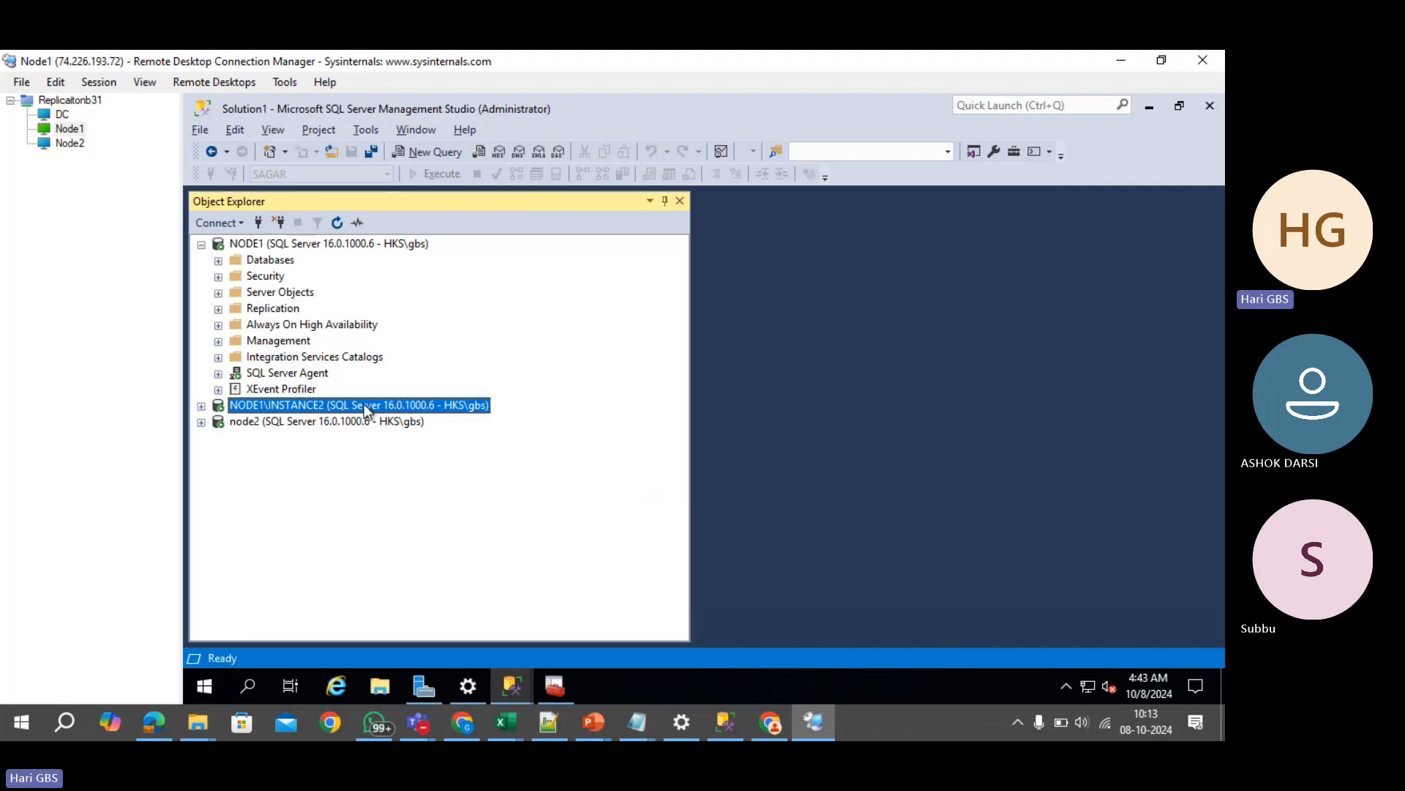
click(308, 244)
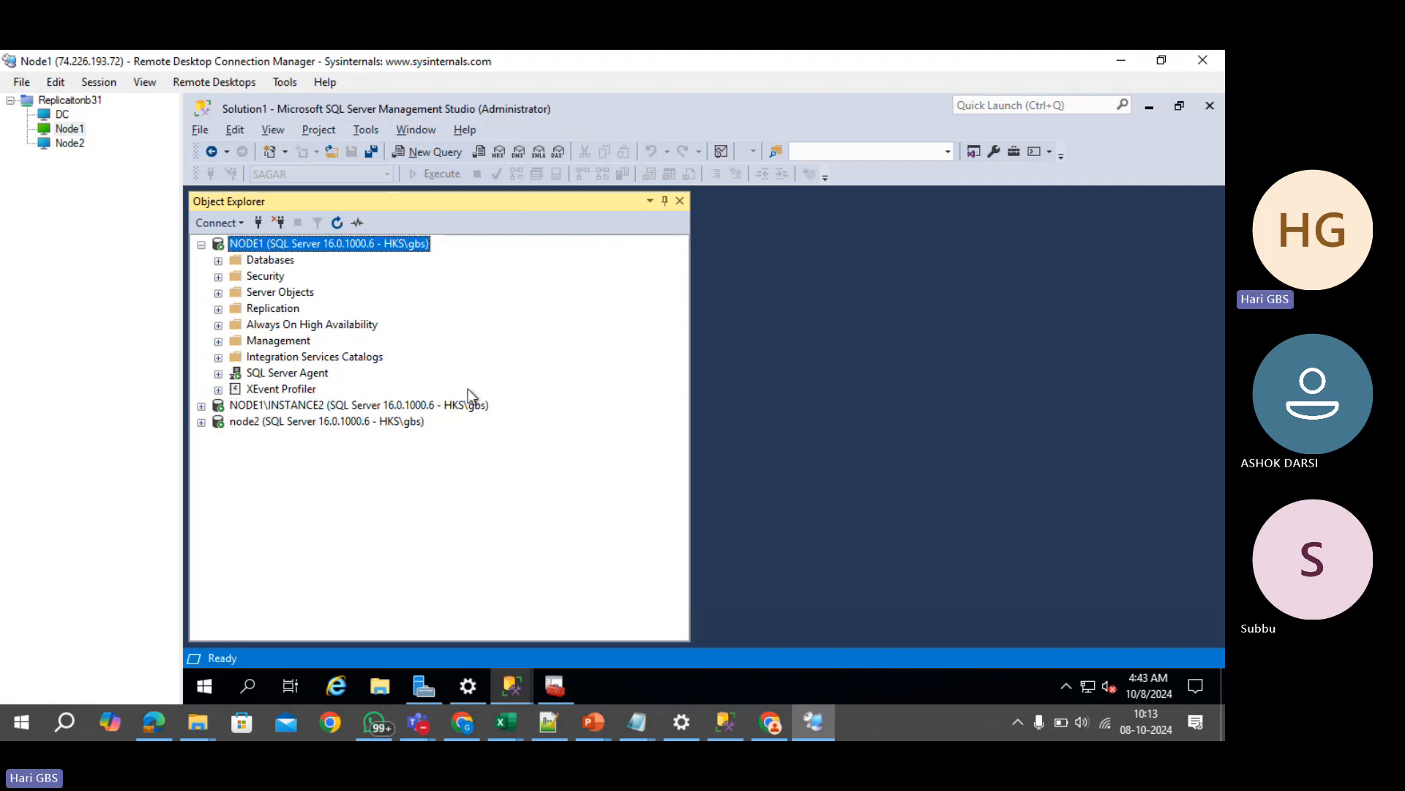
click(800, 718)
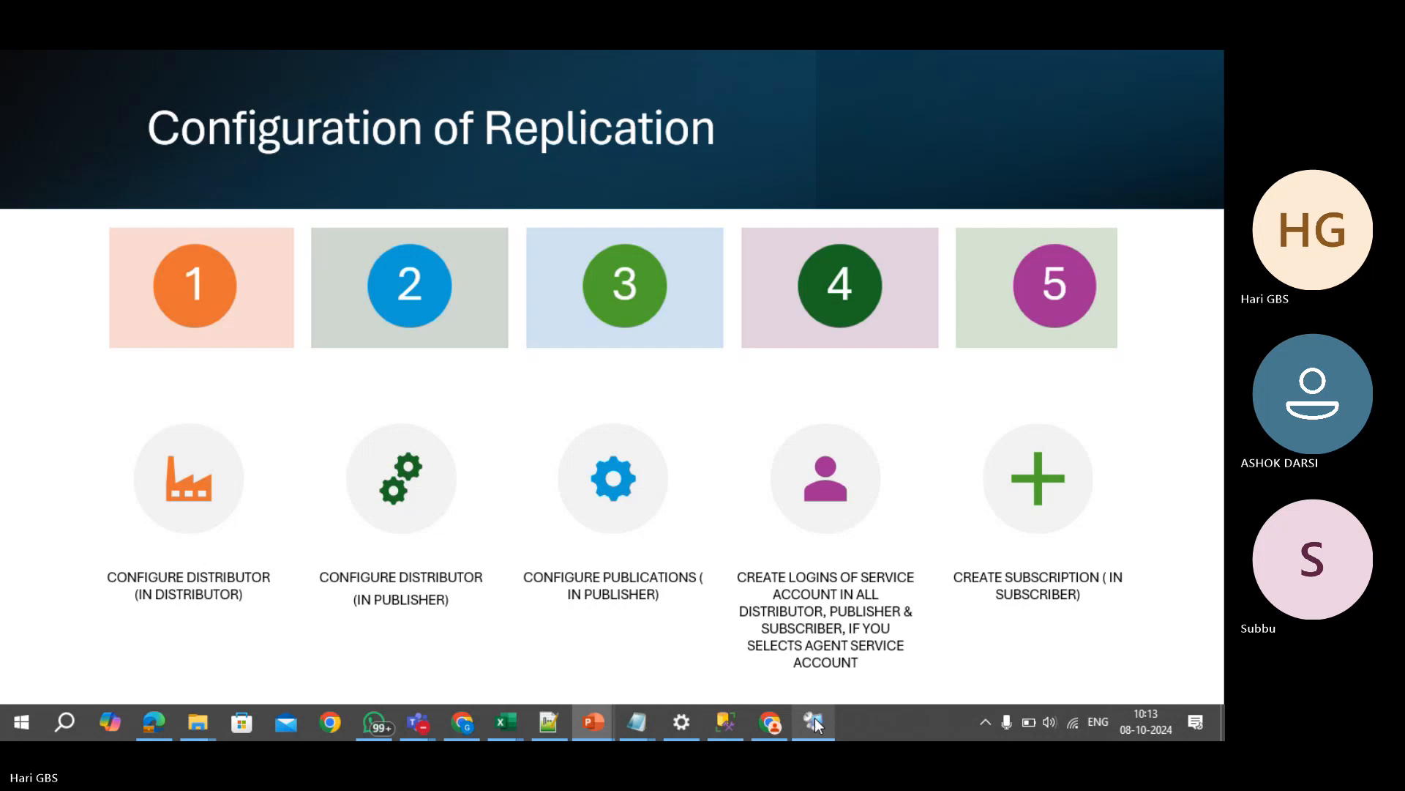
click(815, 723)
click(587, 619)
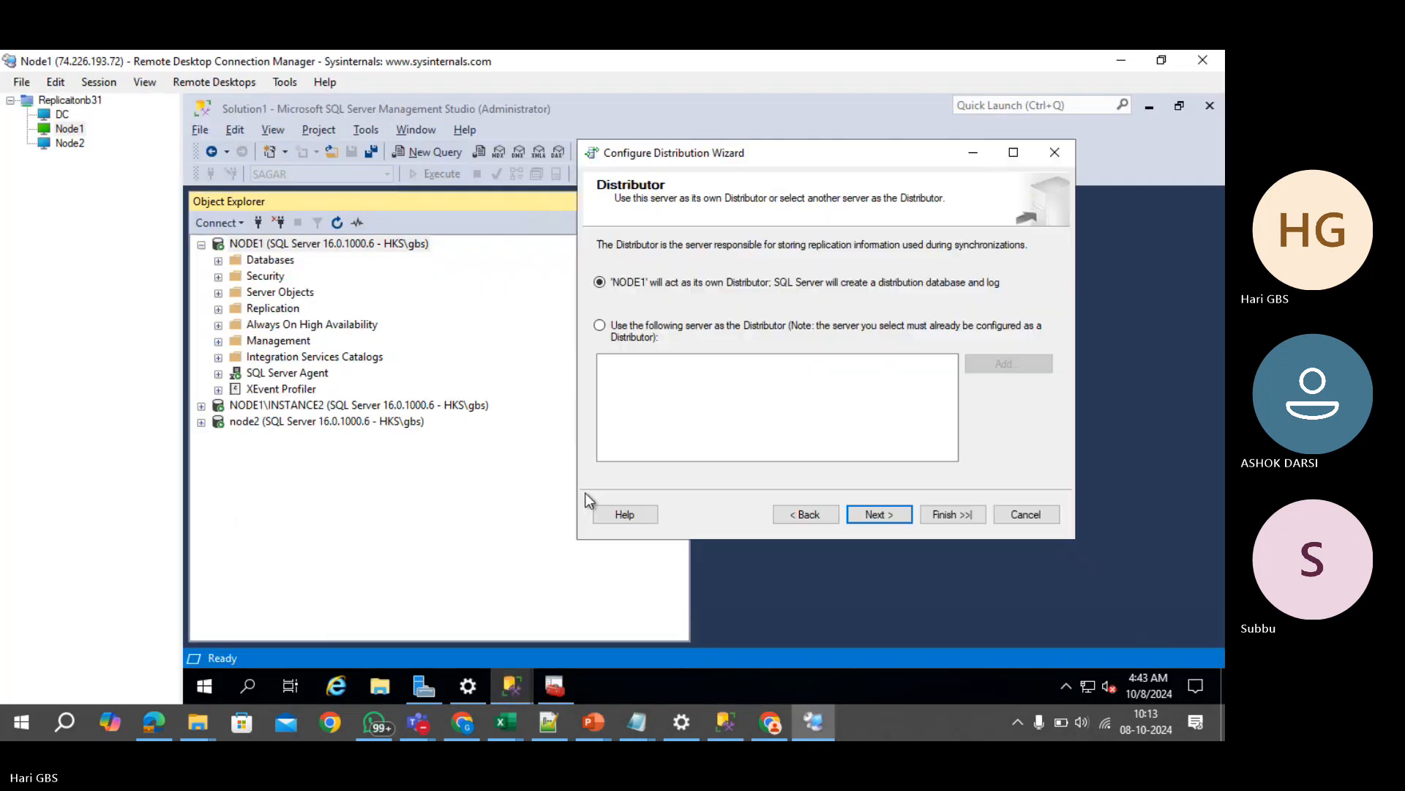
- Choose NODE1\INSTANCE2 as the Distributor by connecting to it in the wizard
click(627, 334)
click(1020, 361)
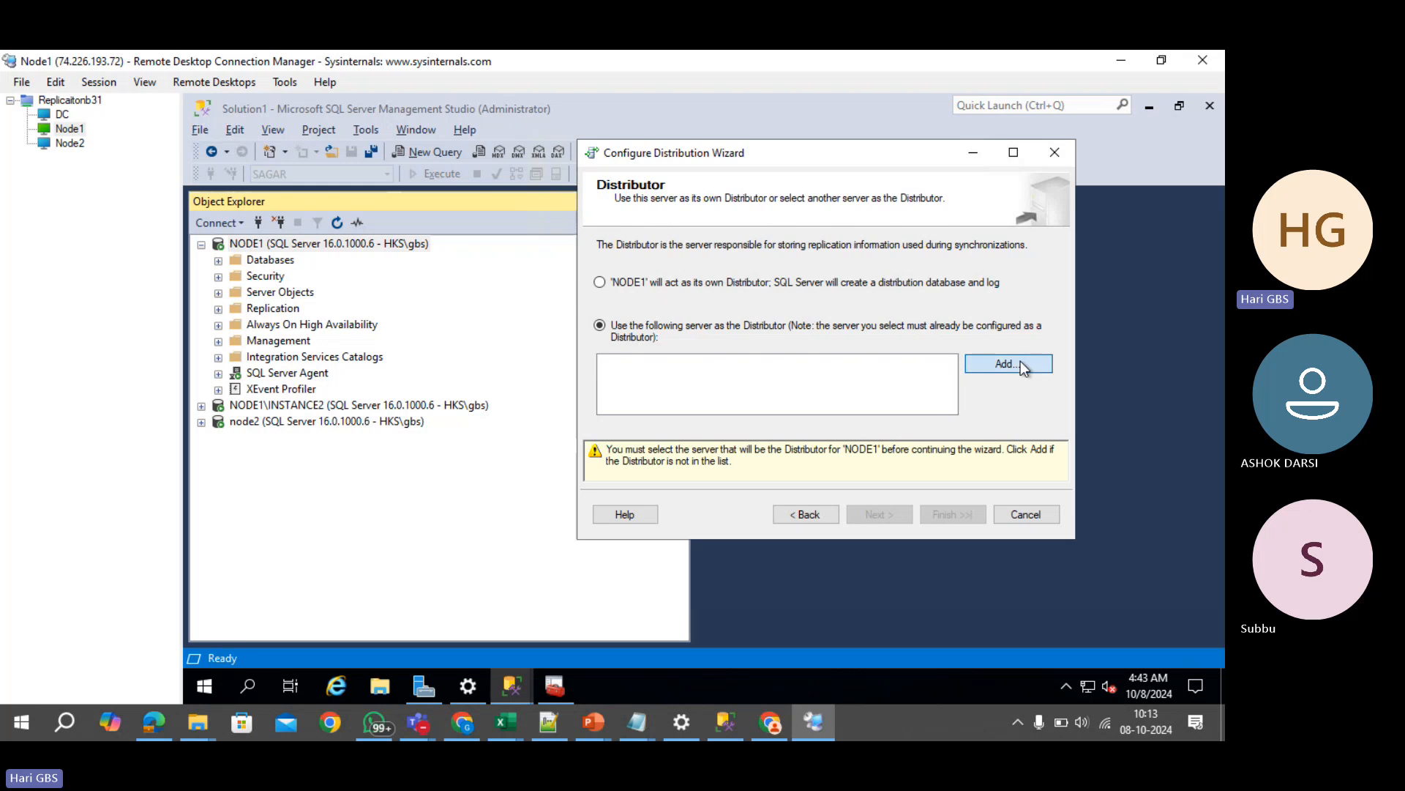
click(1007, 329)
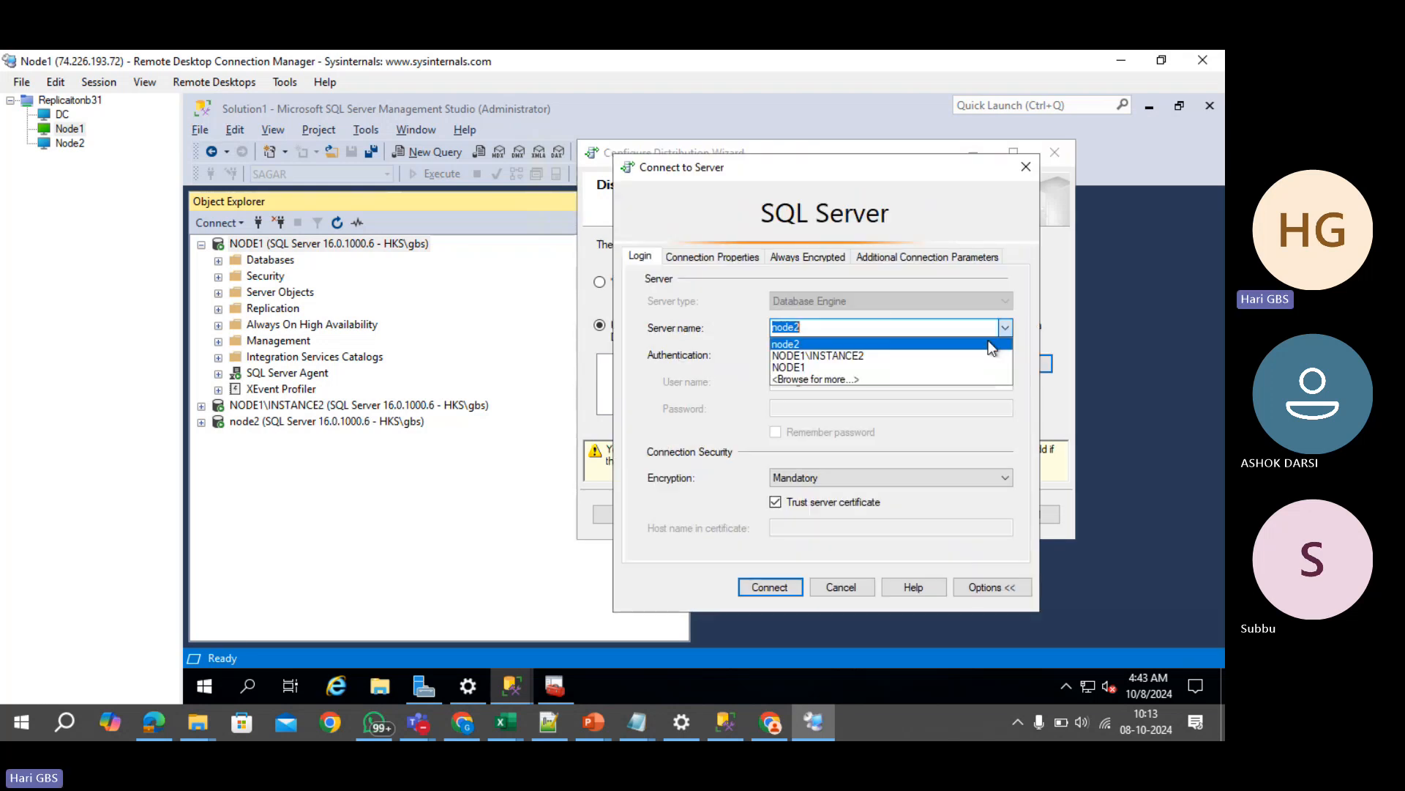
click(963, 357)
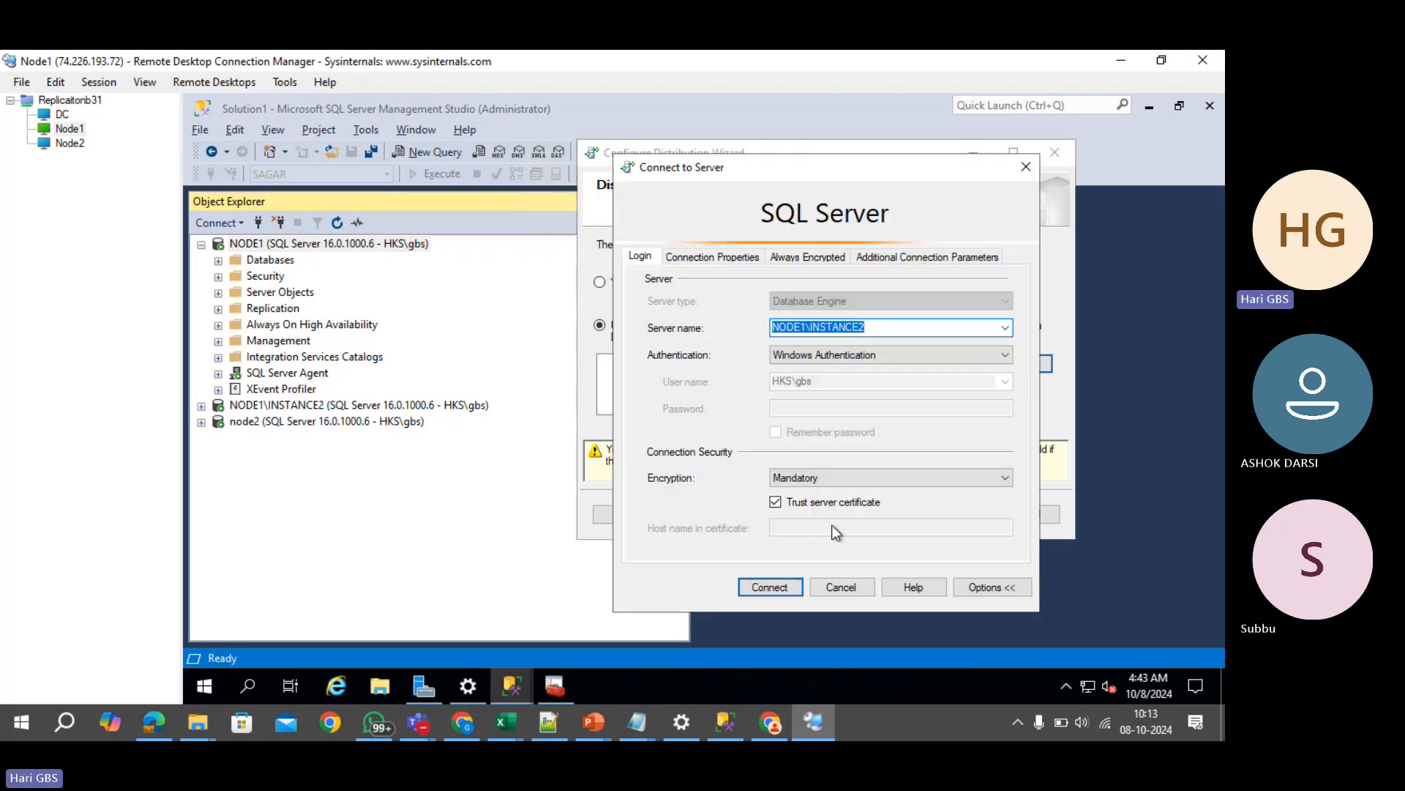
click(771, 587)
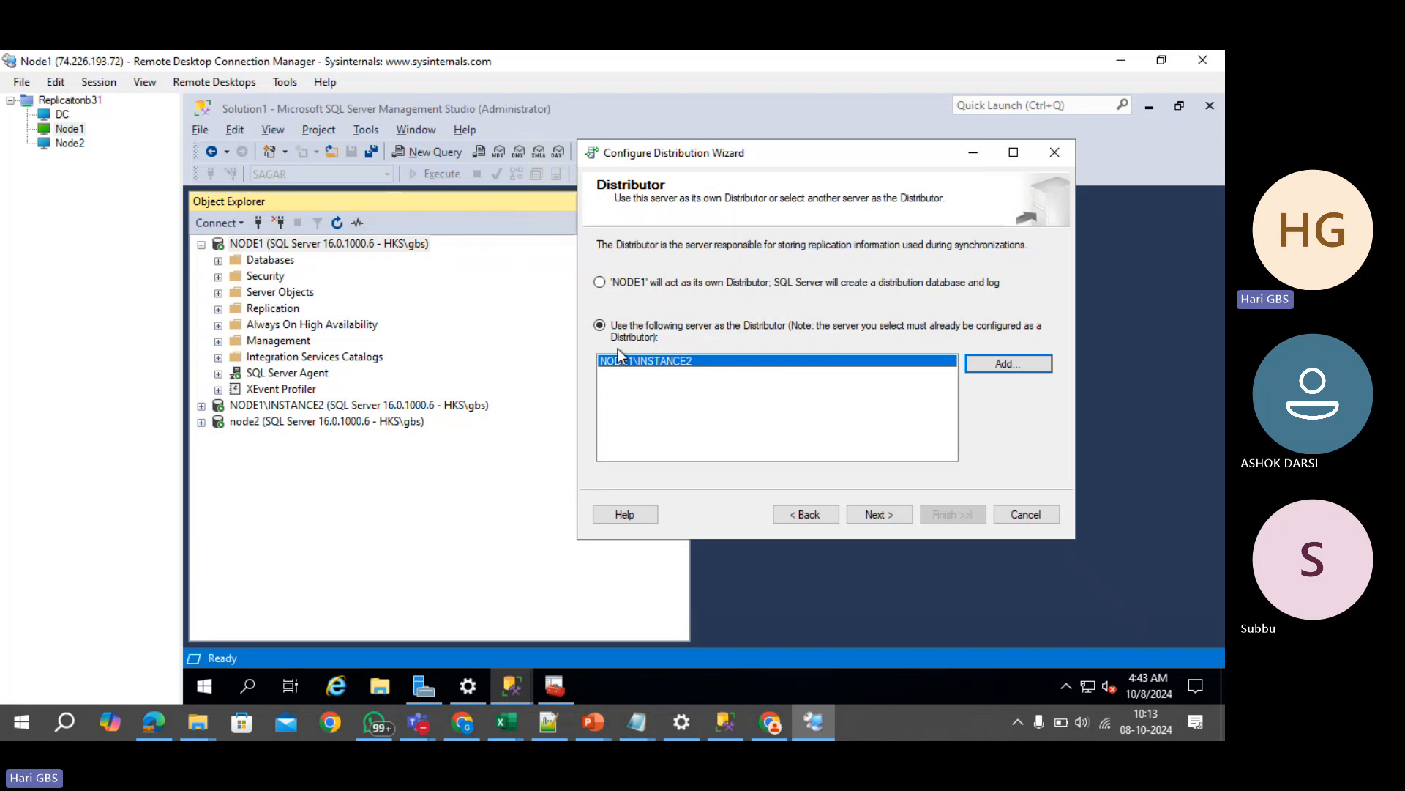
click(890, 513)
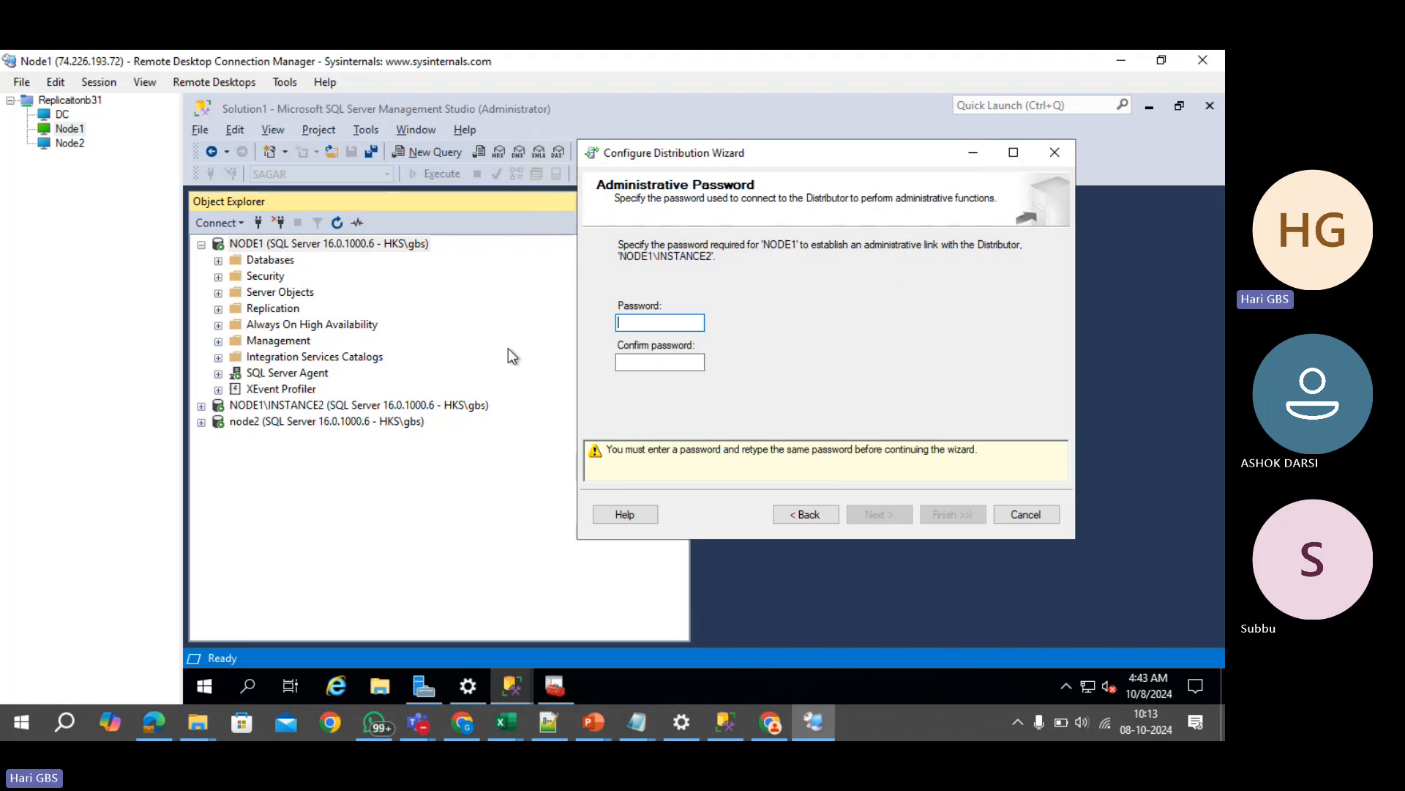
- Enter and confirm the administrative link password, finish the wizard, and close it
text(************)
key(Tab)
text(*******)
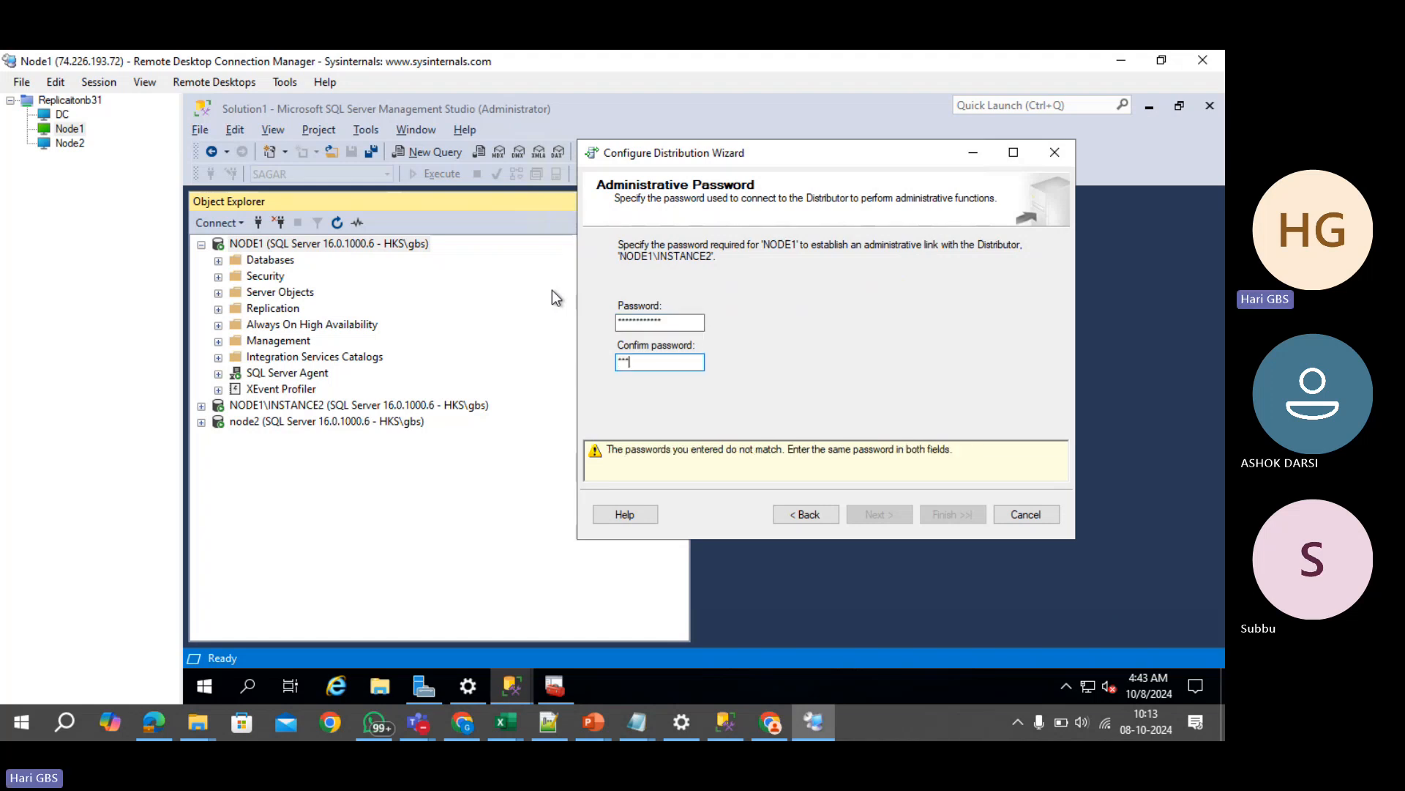
text(*****)
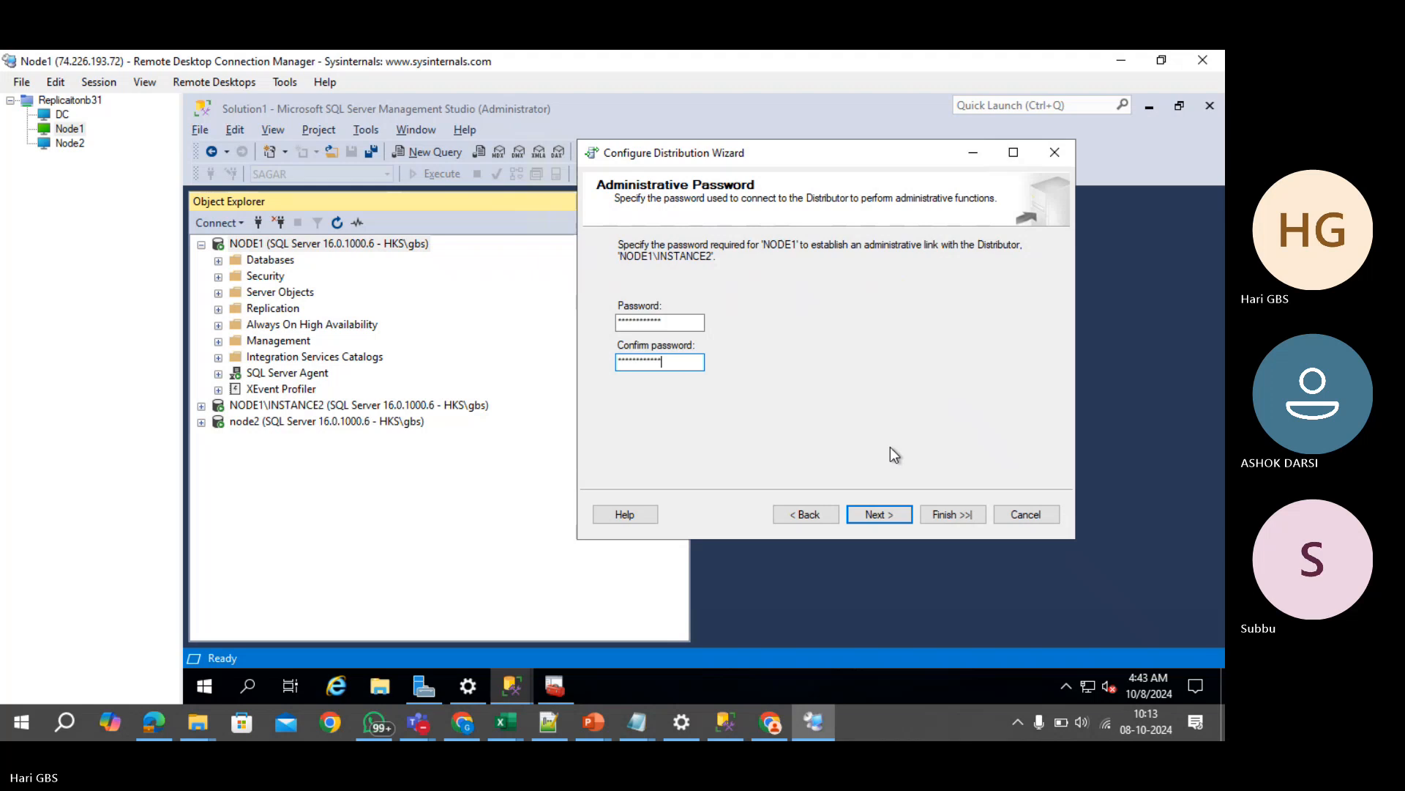
click(882, 517)
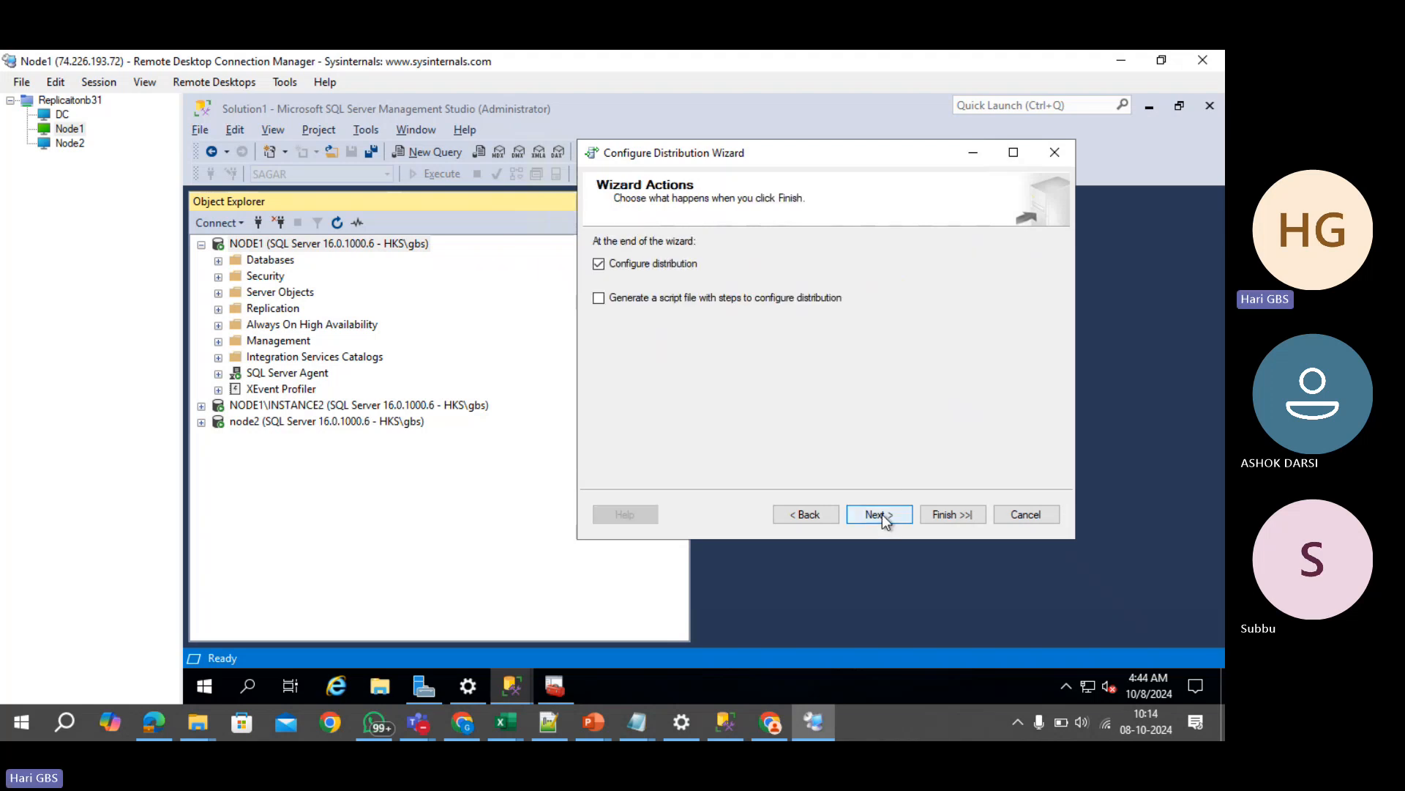
click(883, 515)
click(950, 515)
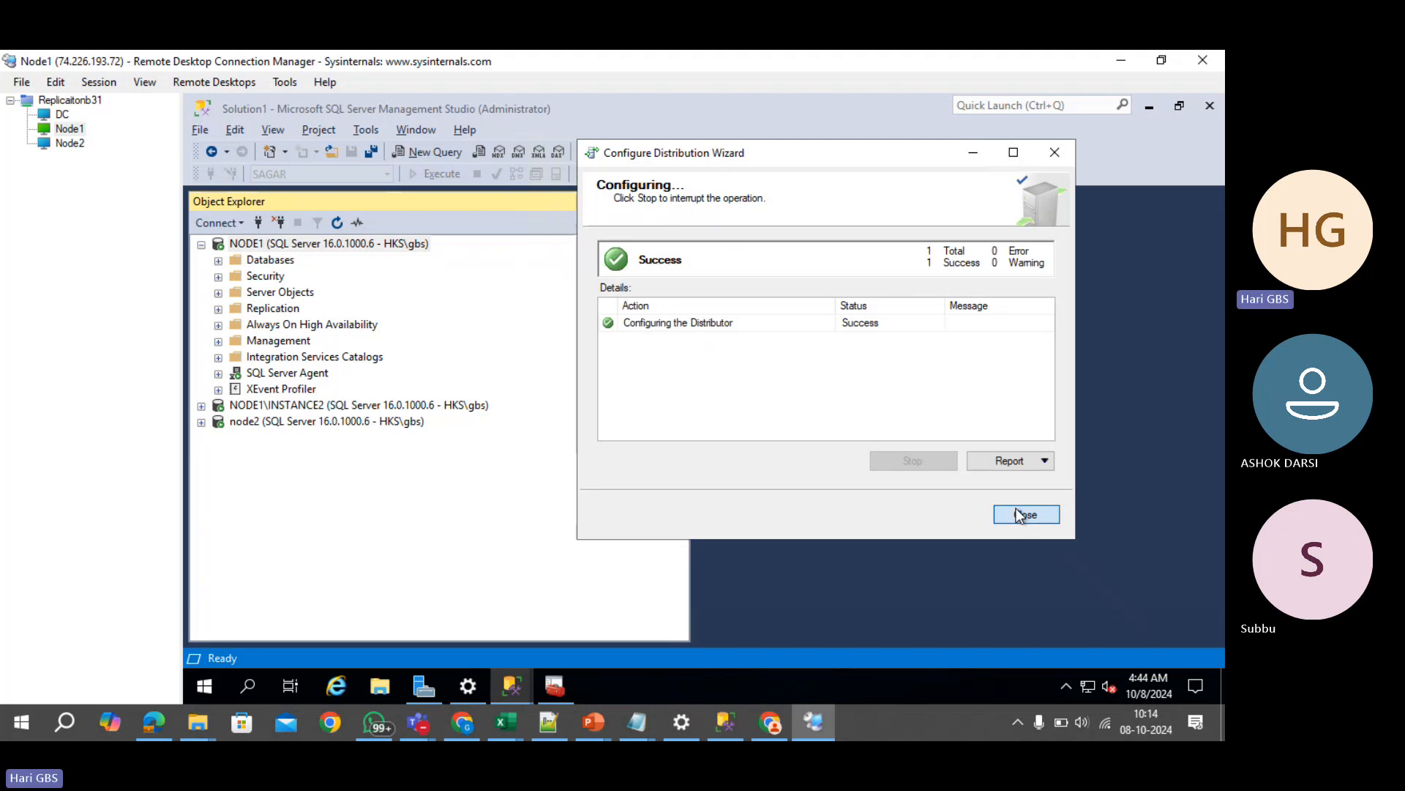
click(1016, 509)
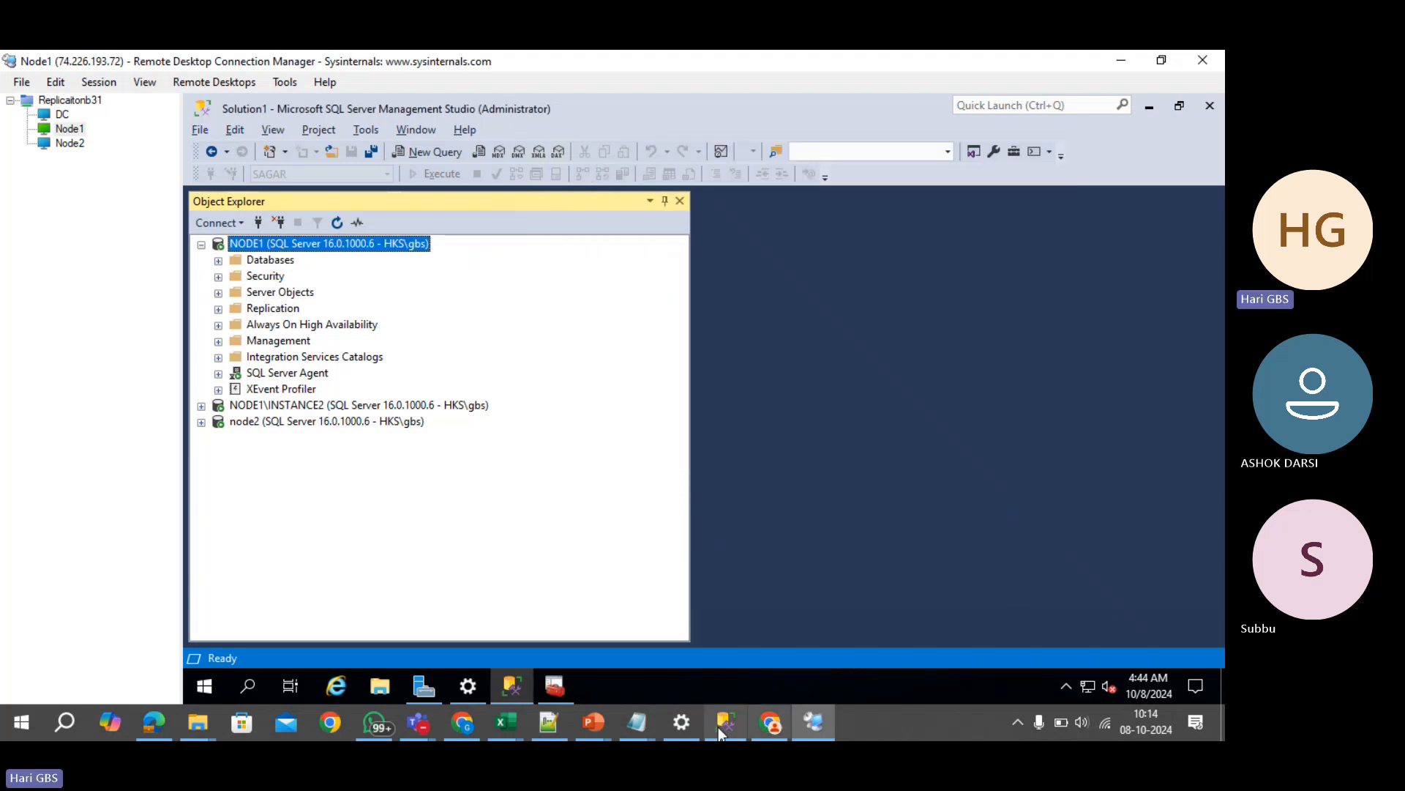
click(595, 726)
- Present the Configuration of Replication slide full screen, then end the show discarding ink
click(981, 645)
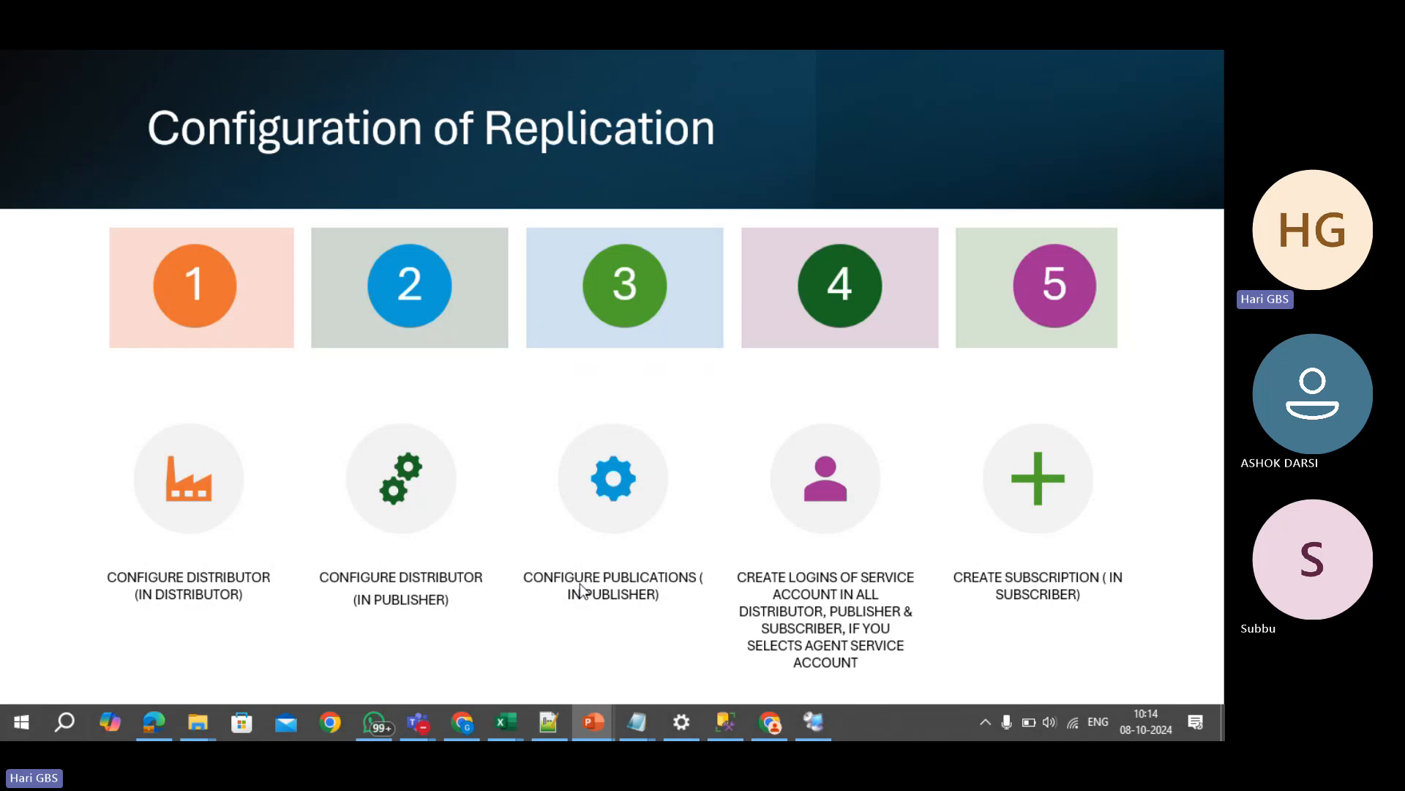
key(Escape)
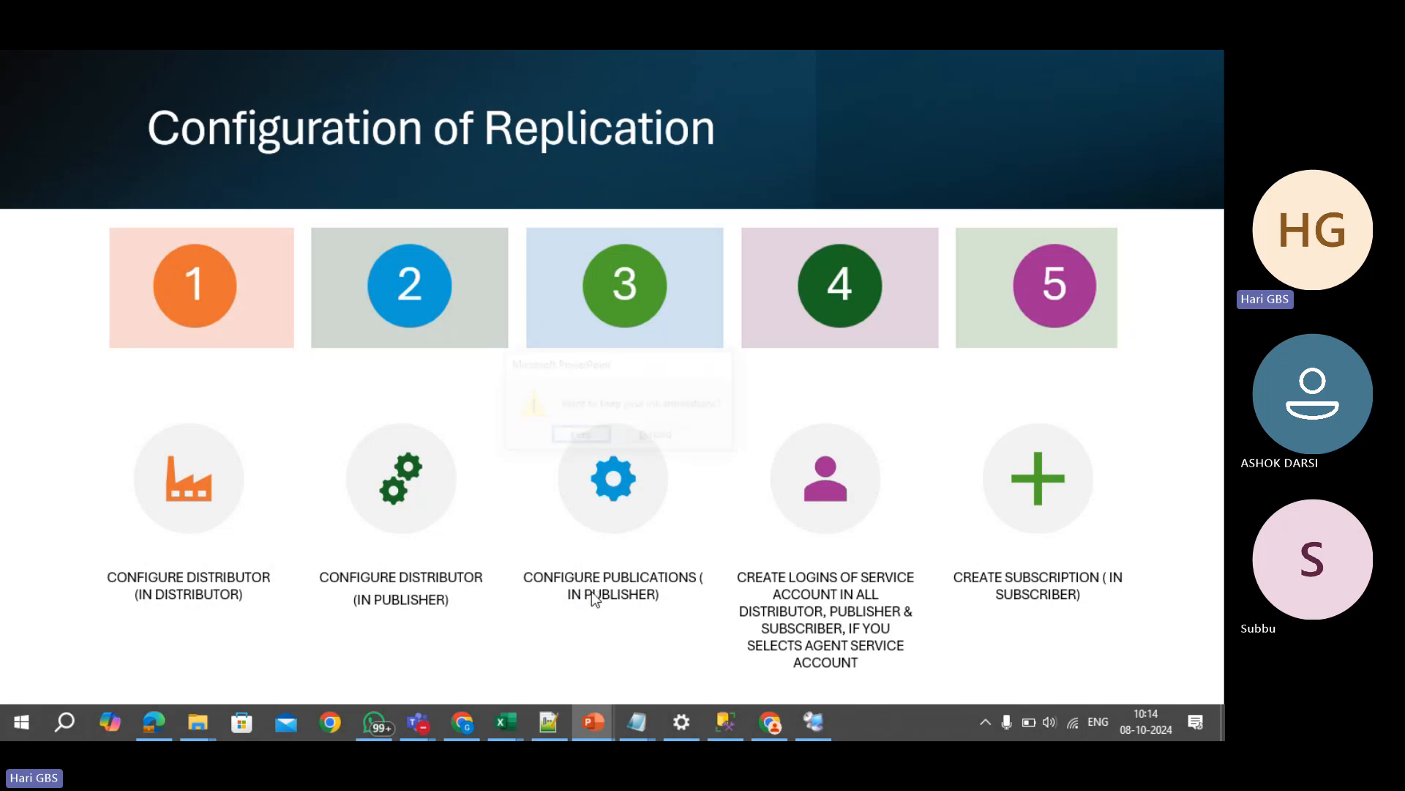
click(670, 440)
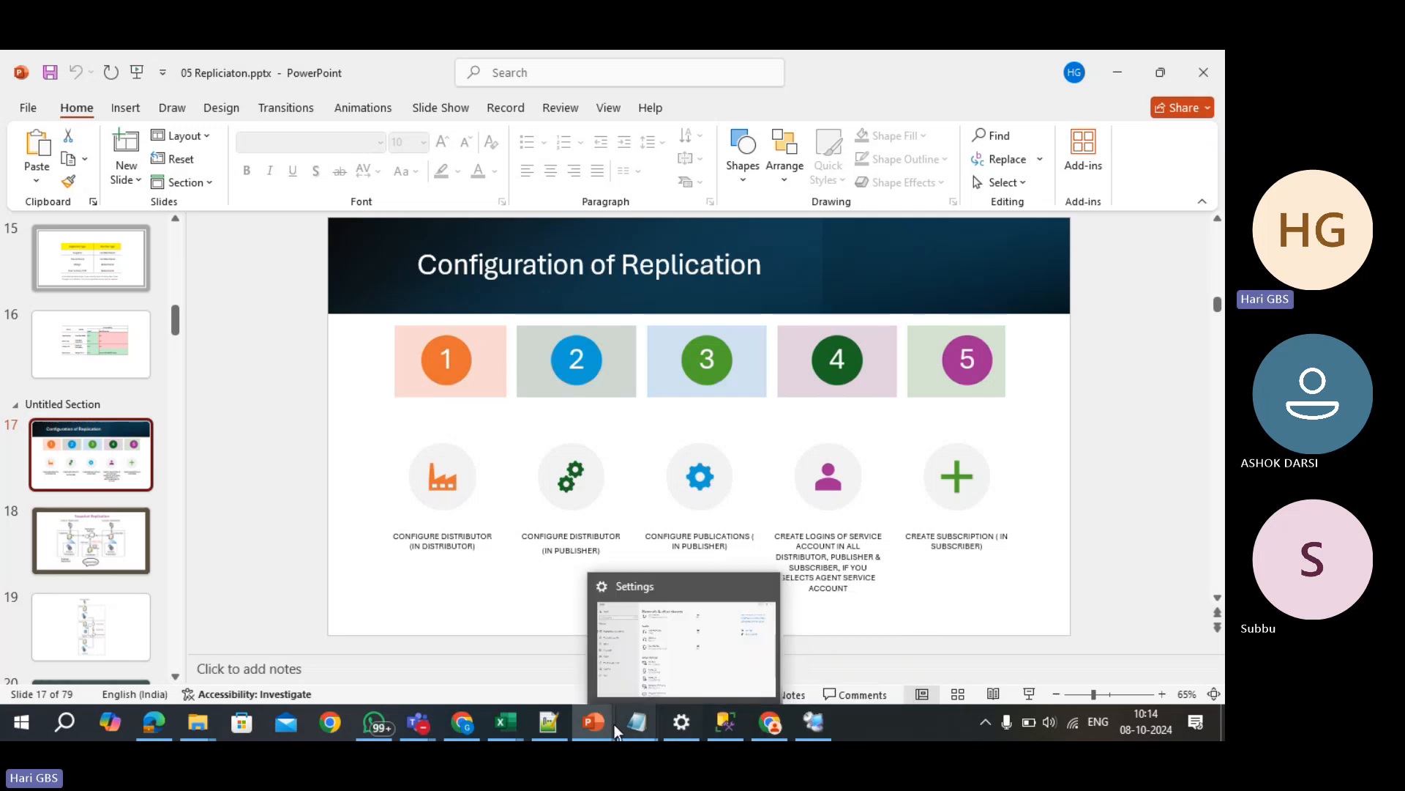
- In mainalwayson.xlsx, fill definition cell J56 with yellow
mouse_move(502, 725)
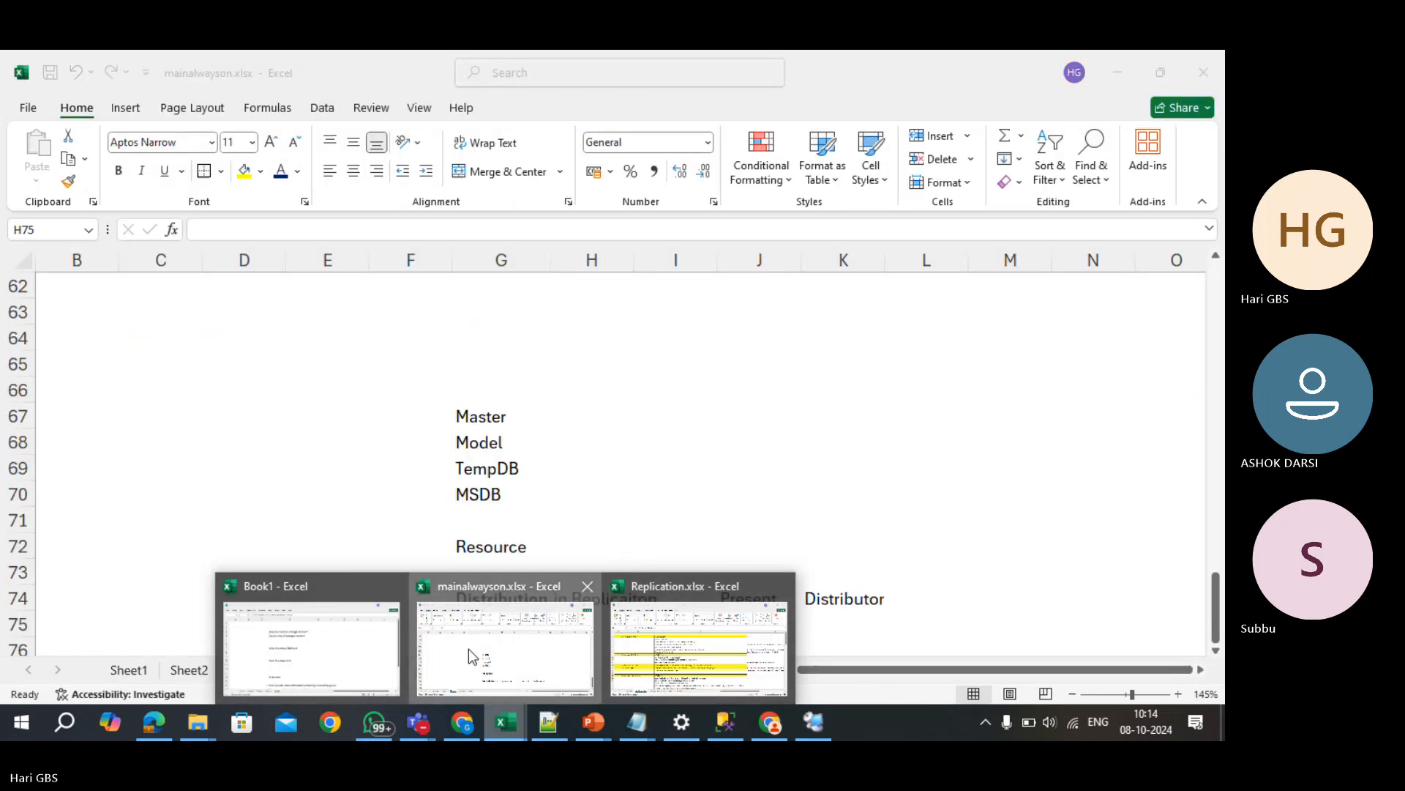
click(472, 657)
scroll(534, 466, up, 5)
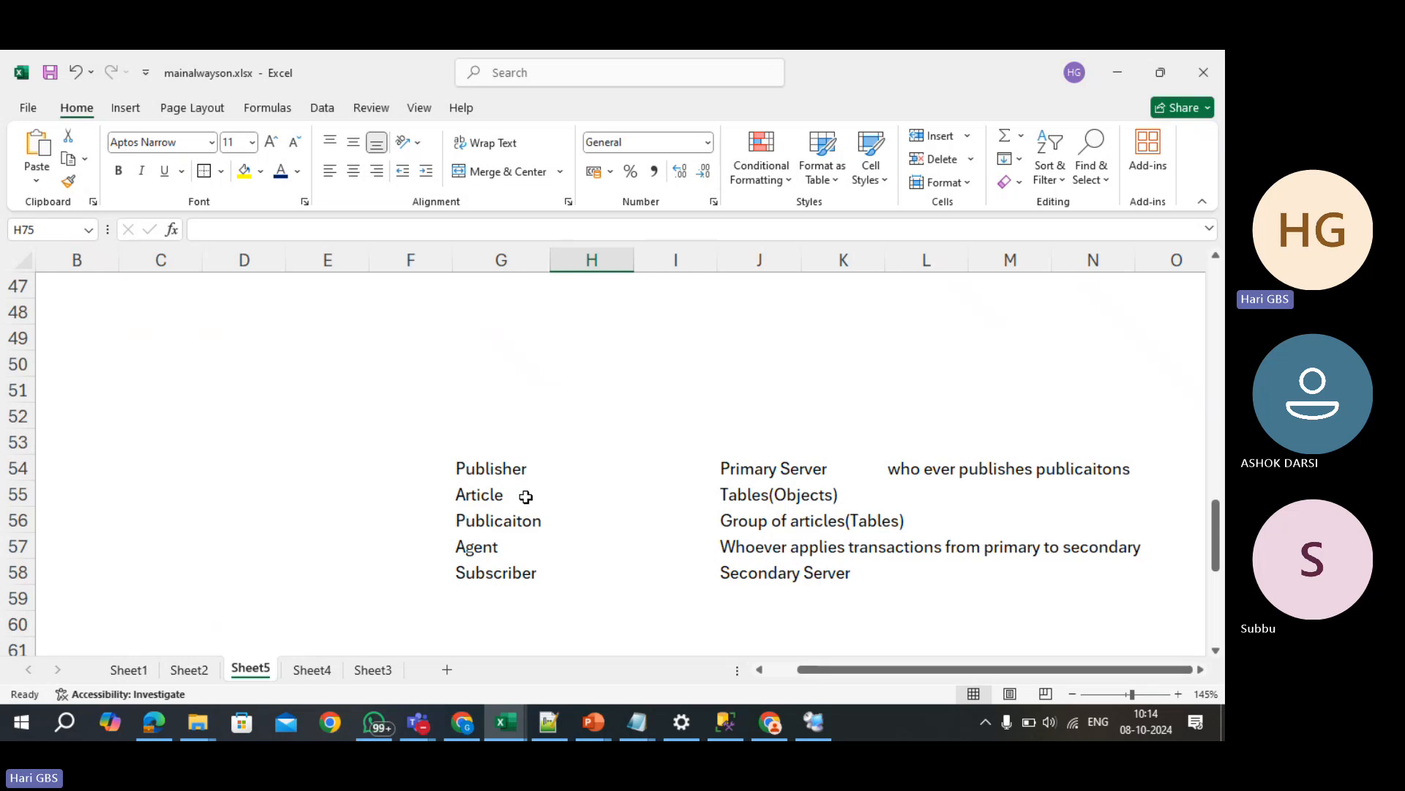
click(527, 524)
click(767, 523)
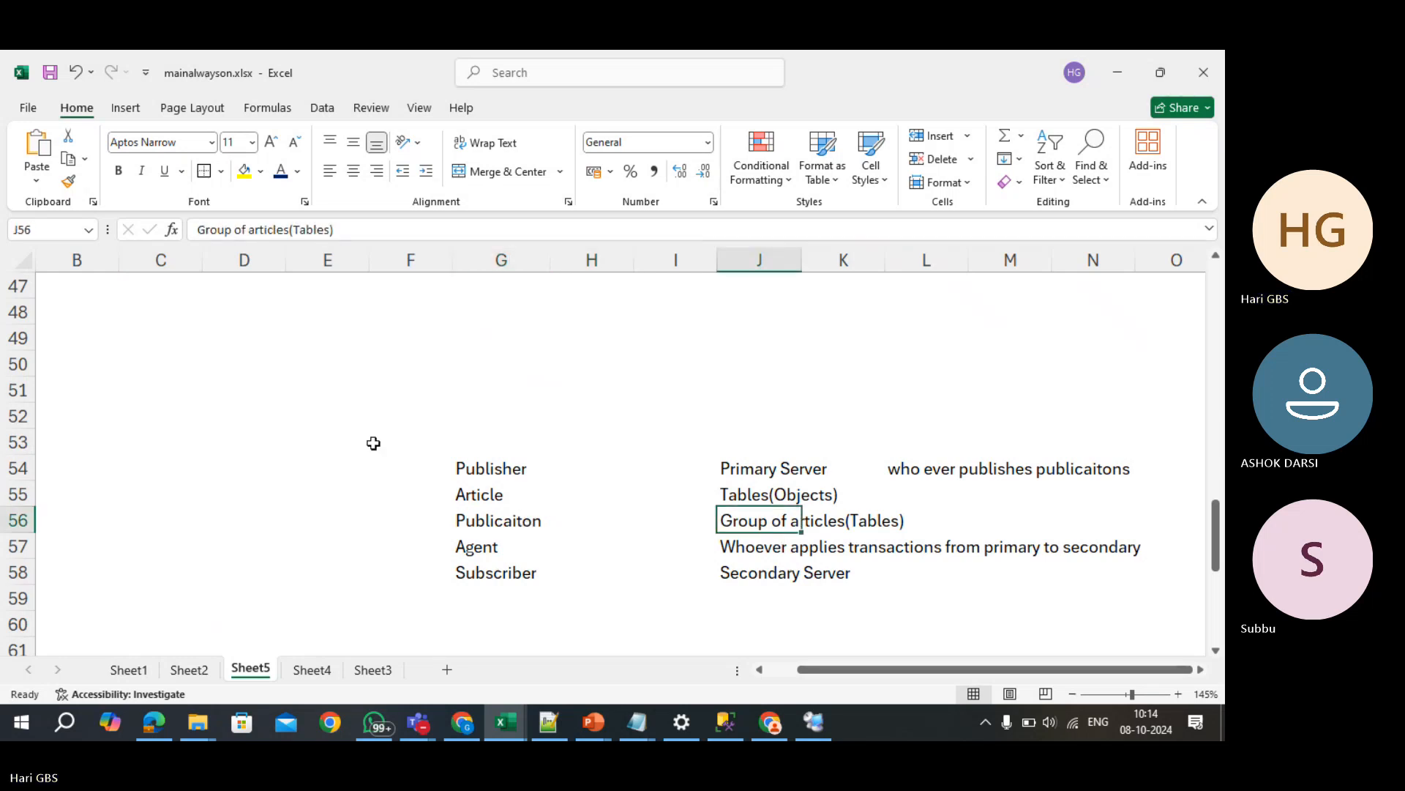
click(245, 170)
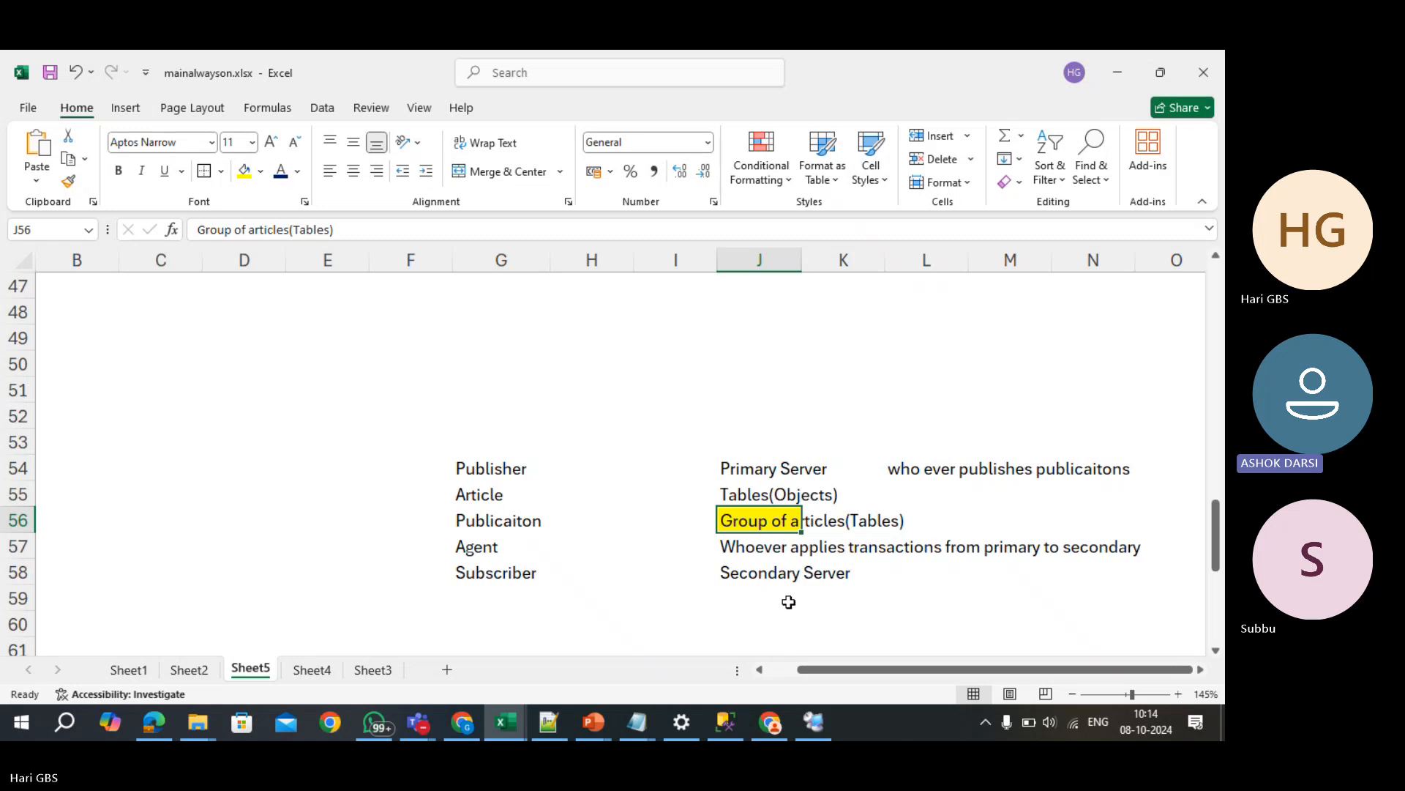
- Fill definition cell J55 with yellow, then return to the remote session
click(489, 498)
click(732, 496)
click(244, 171)
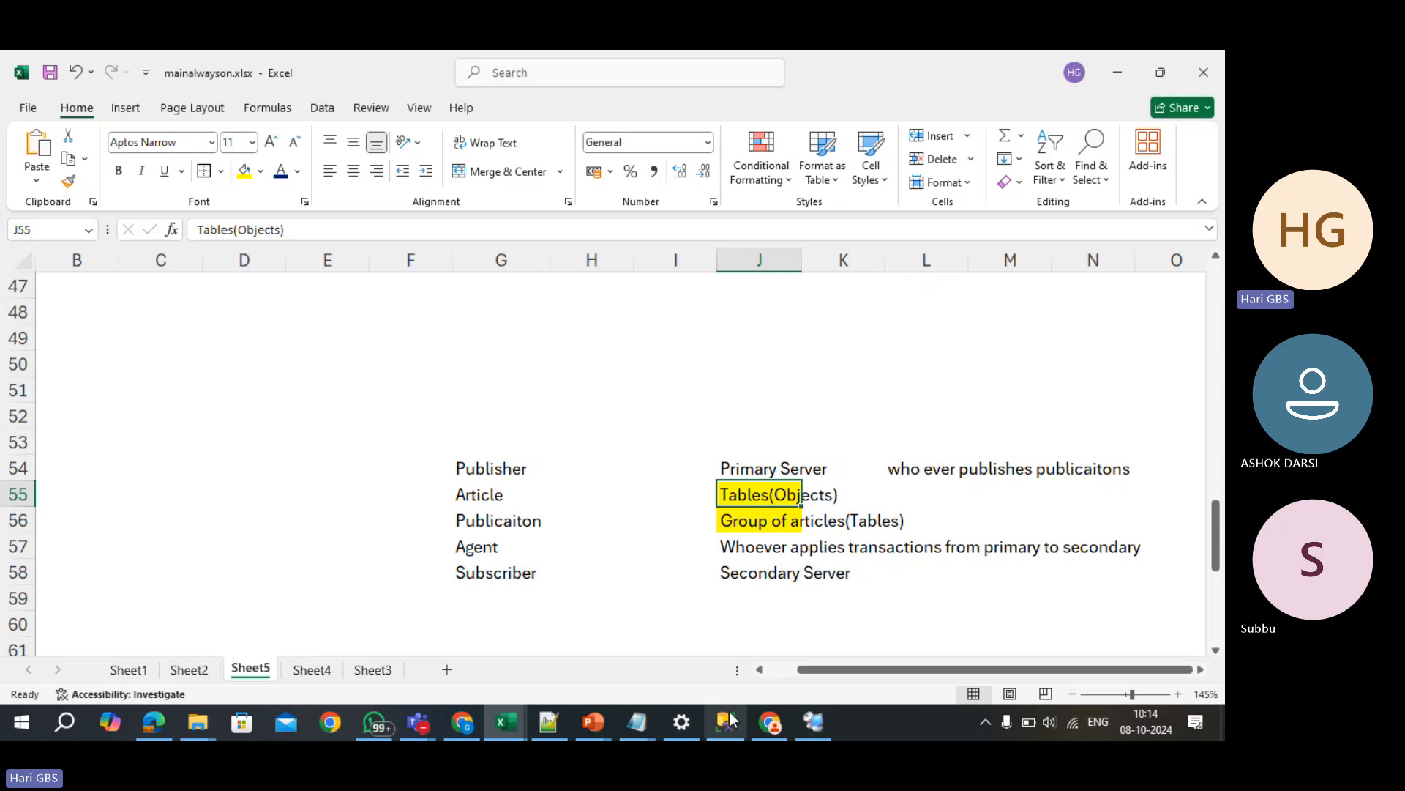
click(814, 722)
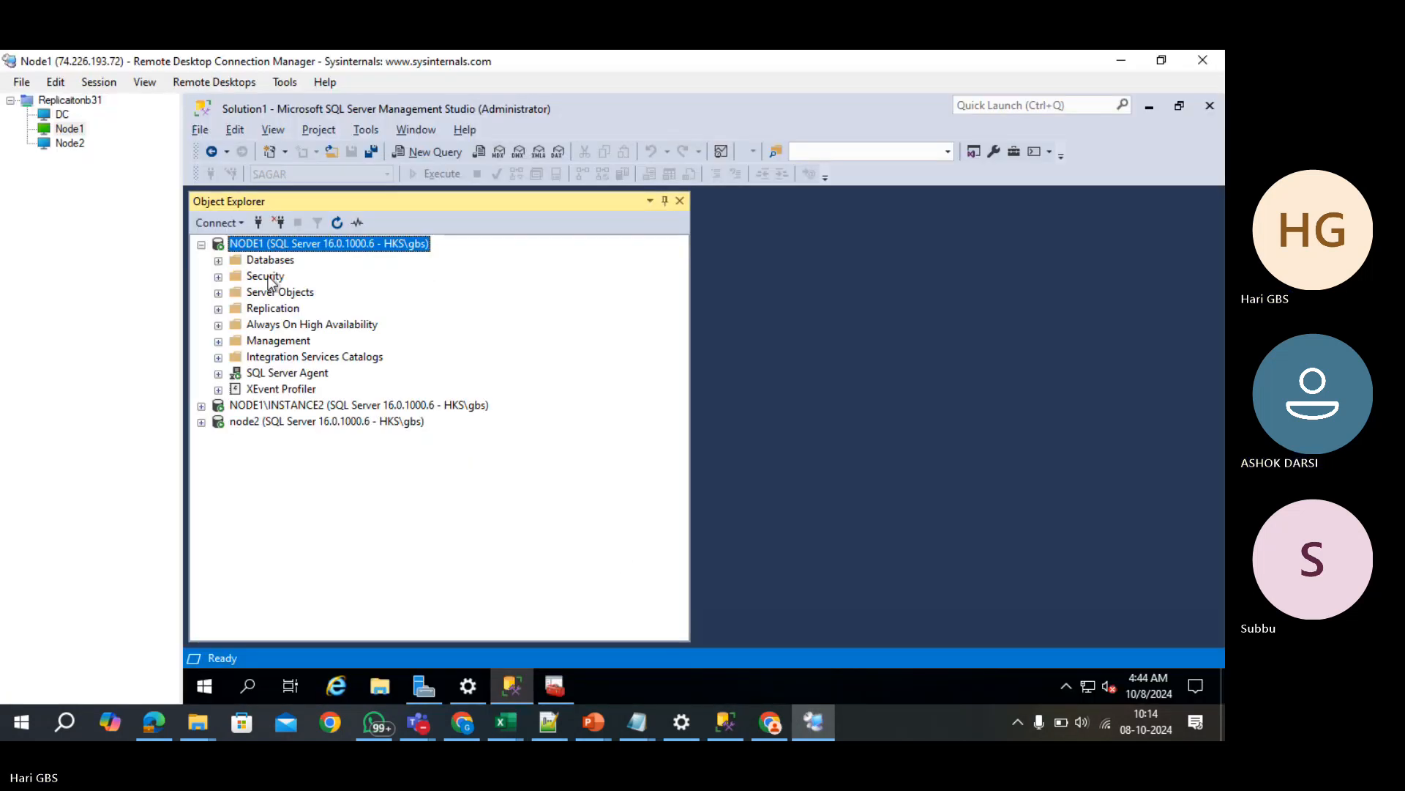
- Run CREATE DATABASE ASHOK in a new NODE1 query, then clear the editor
click(249, 266)
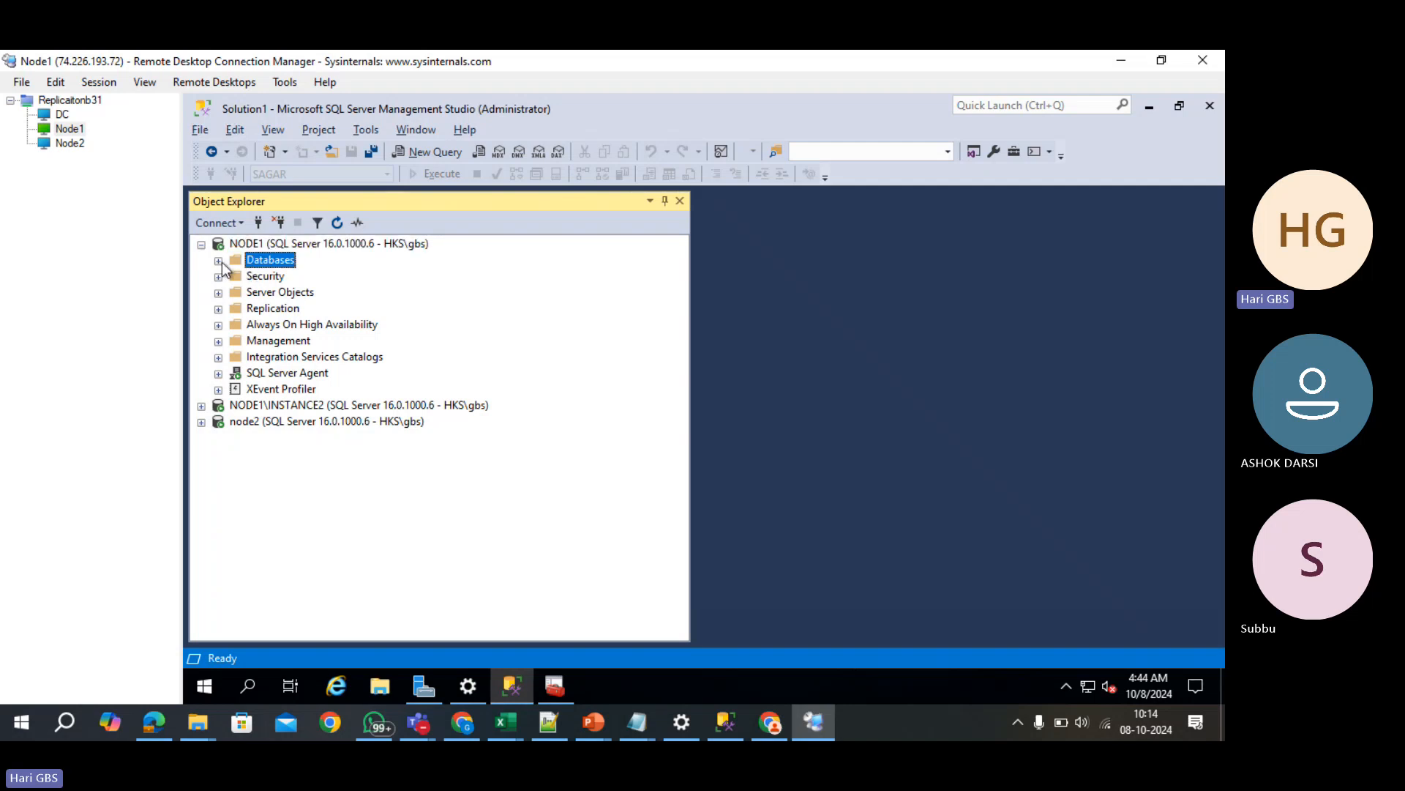
click(218, 262)
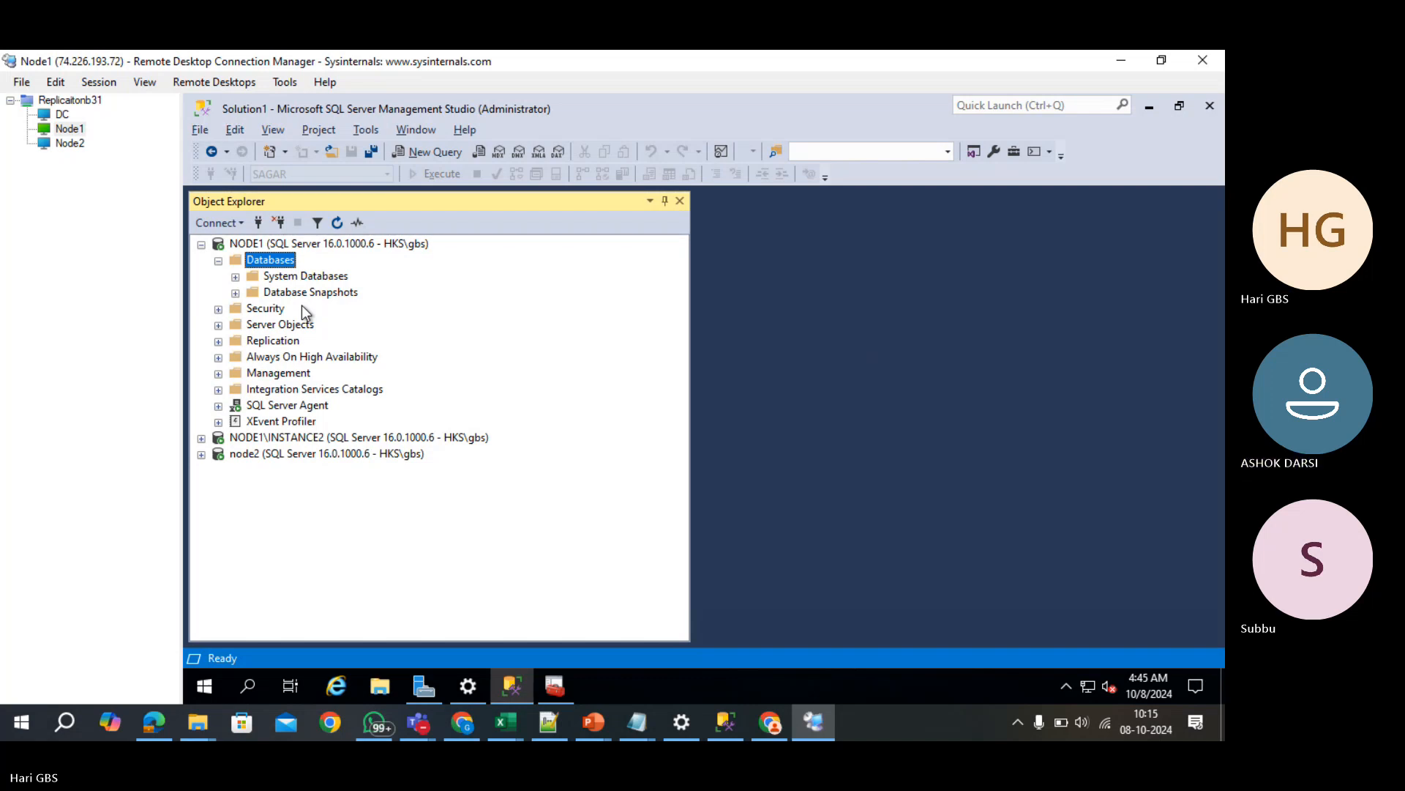
key(ctrl+n)
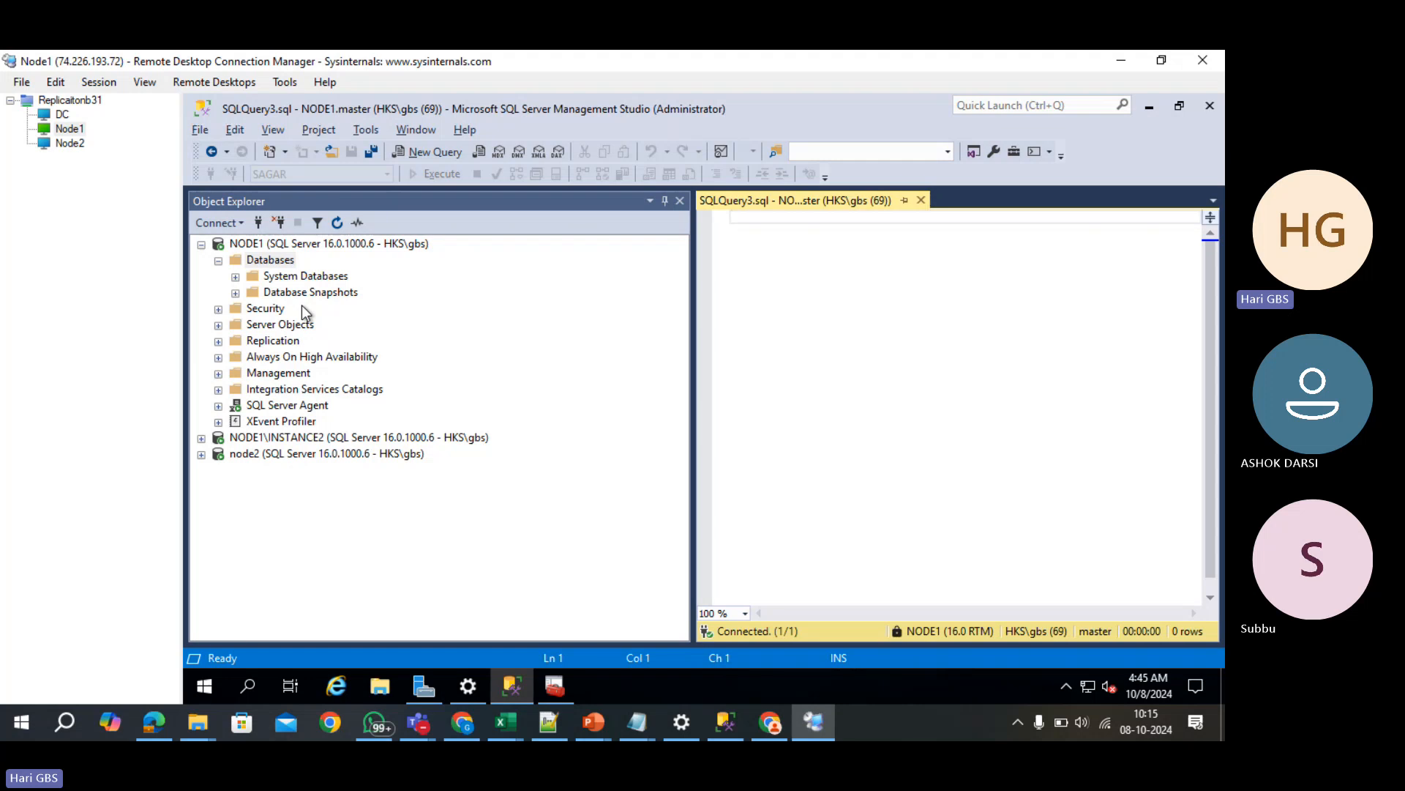
text(CREAT)
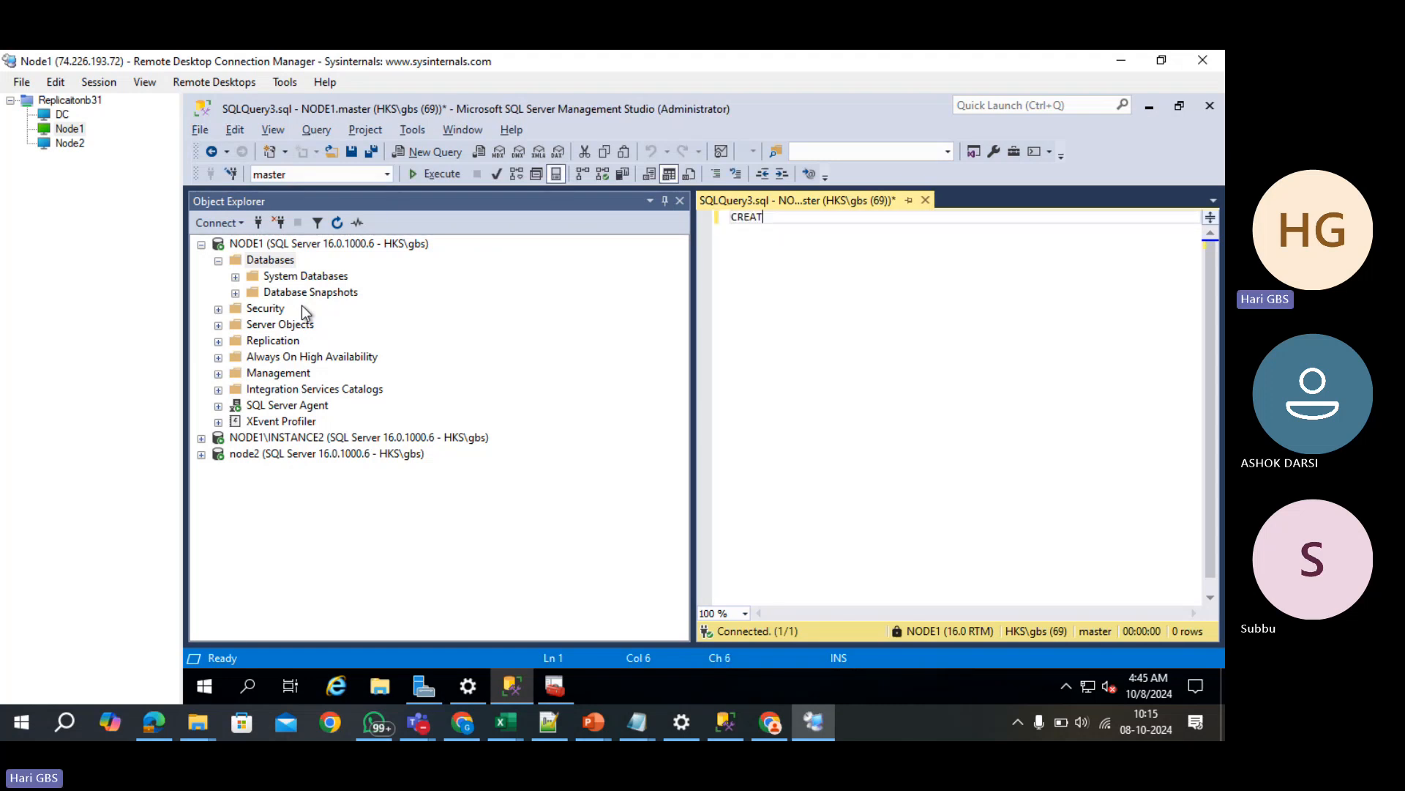
text(E DATABASE ASHOK)
key(F5)
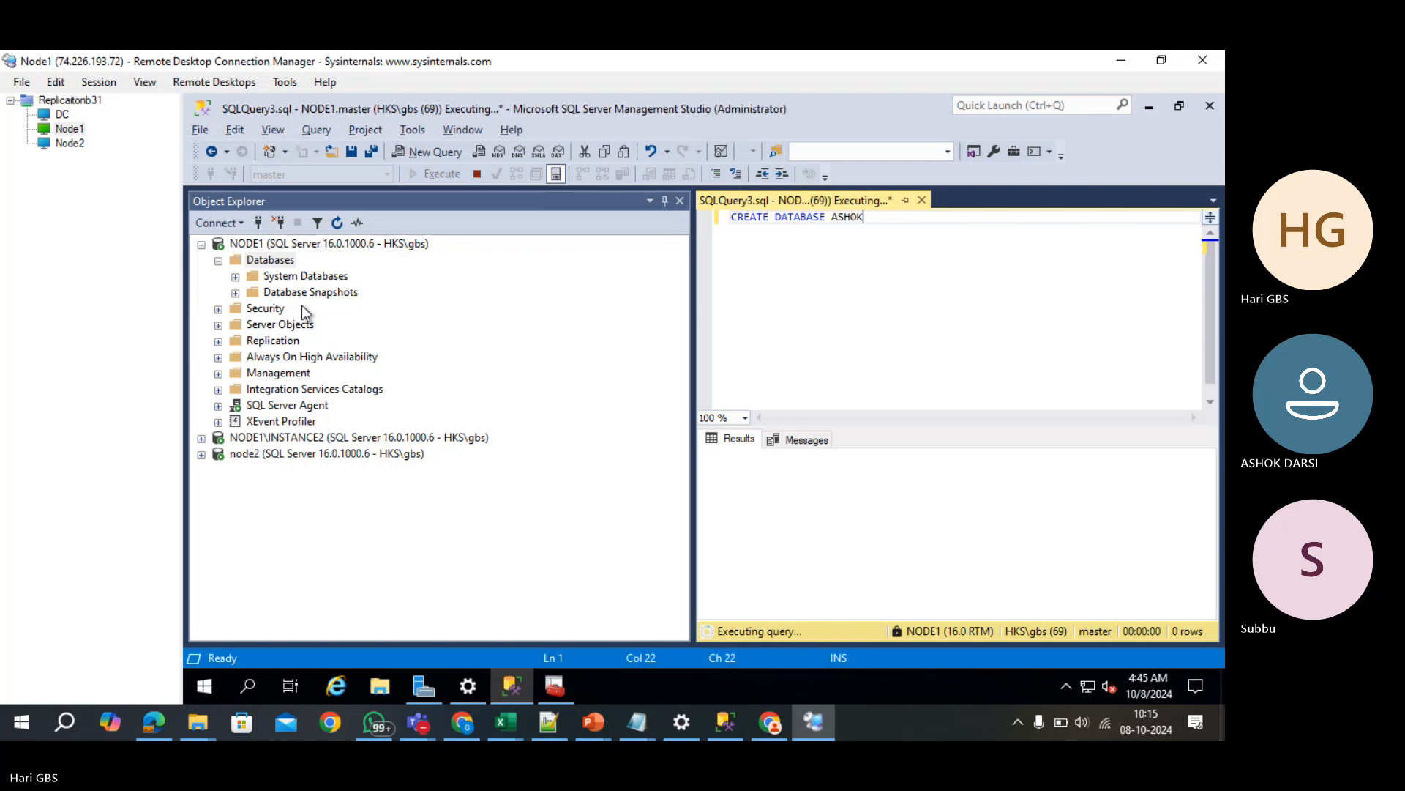
key(ctrl+a)
key(Delete)
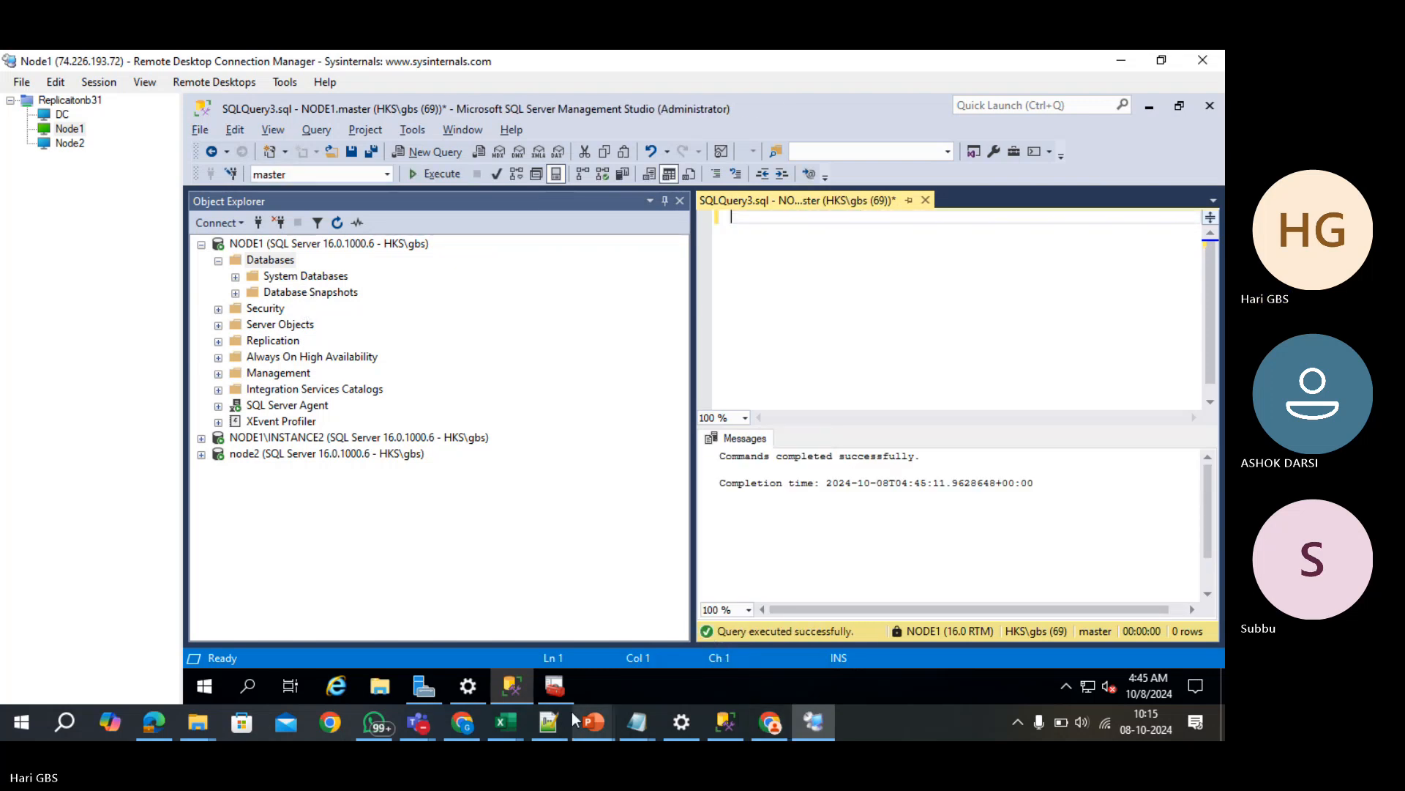
- Paste ChatGPT's Employees script into the query, prefix it with USE ASHOK, and run it
mouse_move(556, 724)
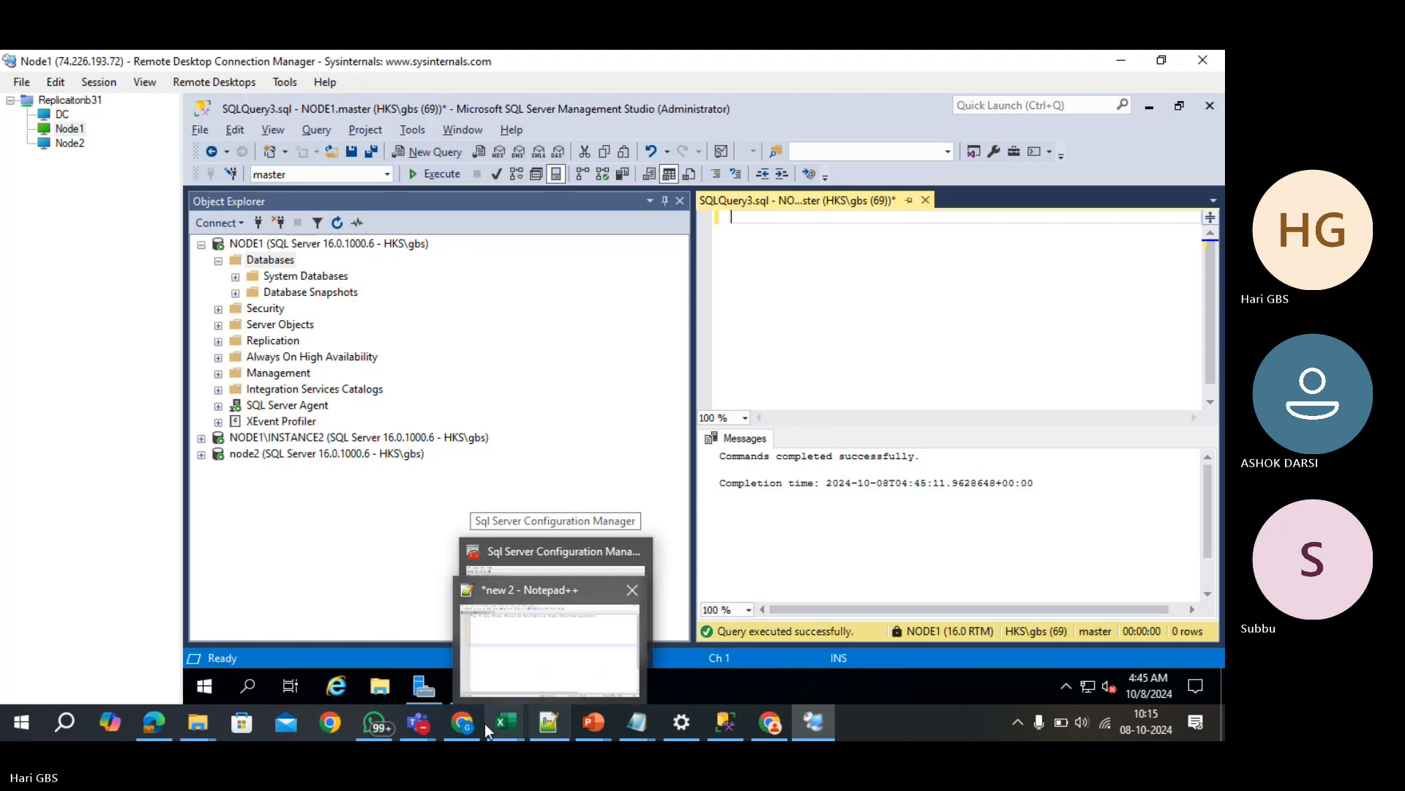
click(459, 724)
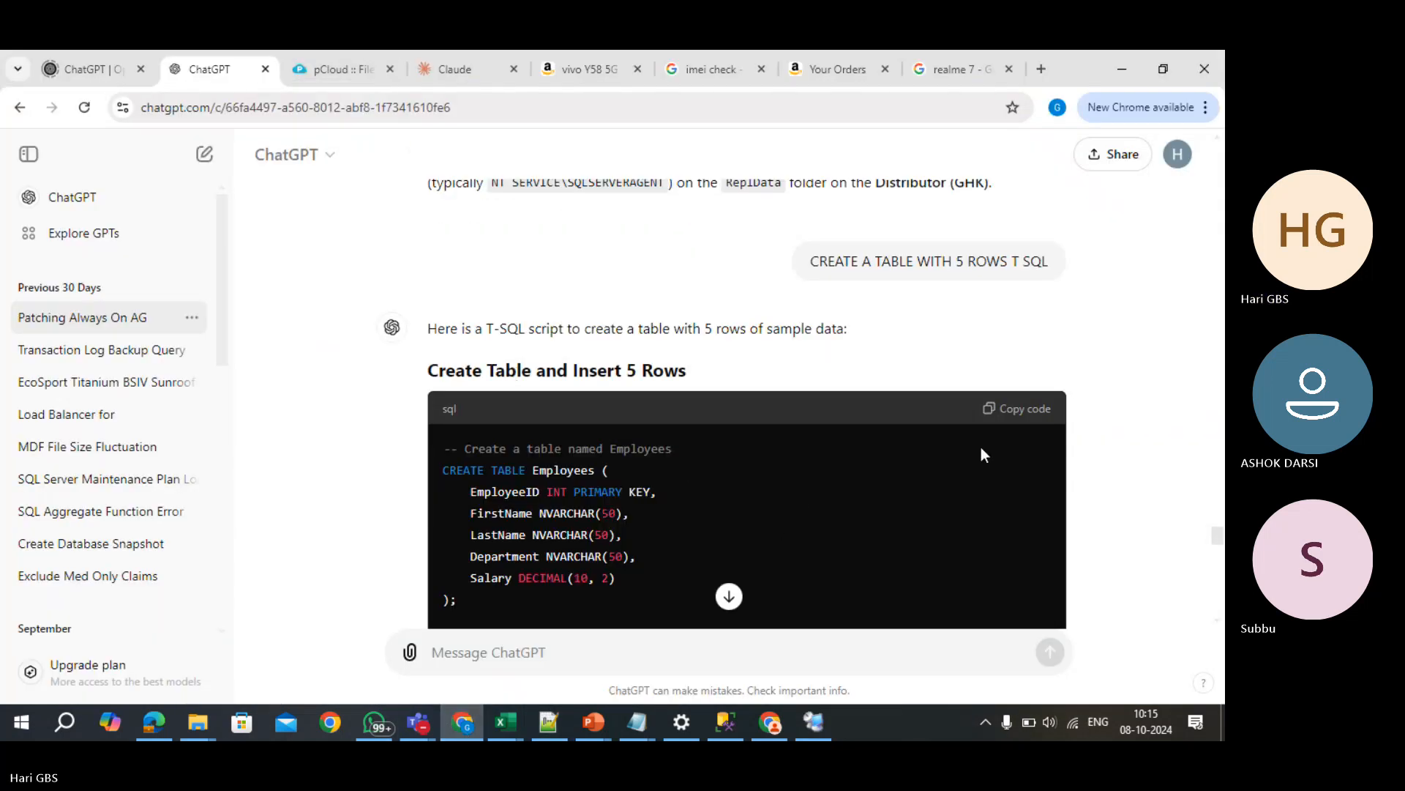
click(1023, 412)
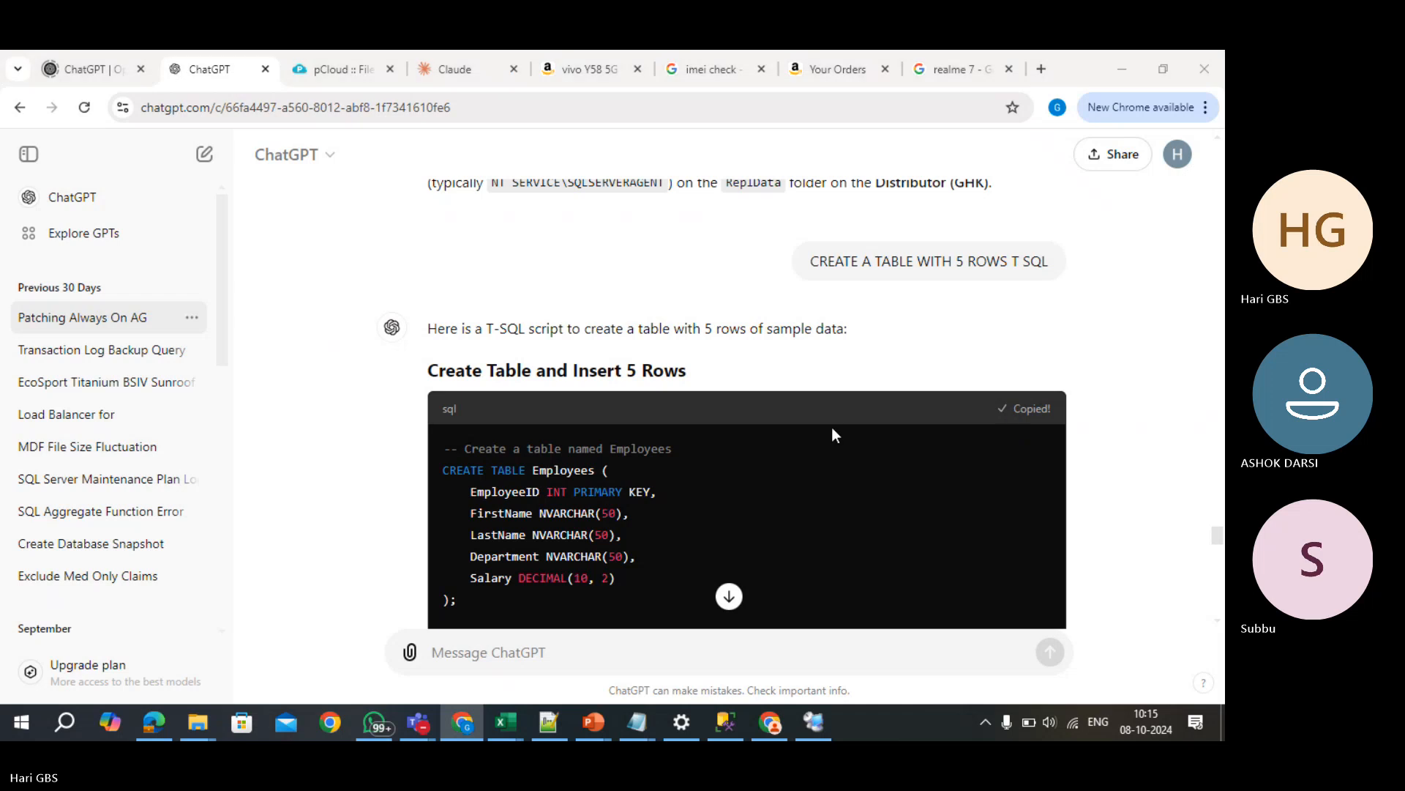
key(alt+Tab)
key(ctrl+v)
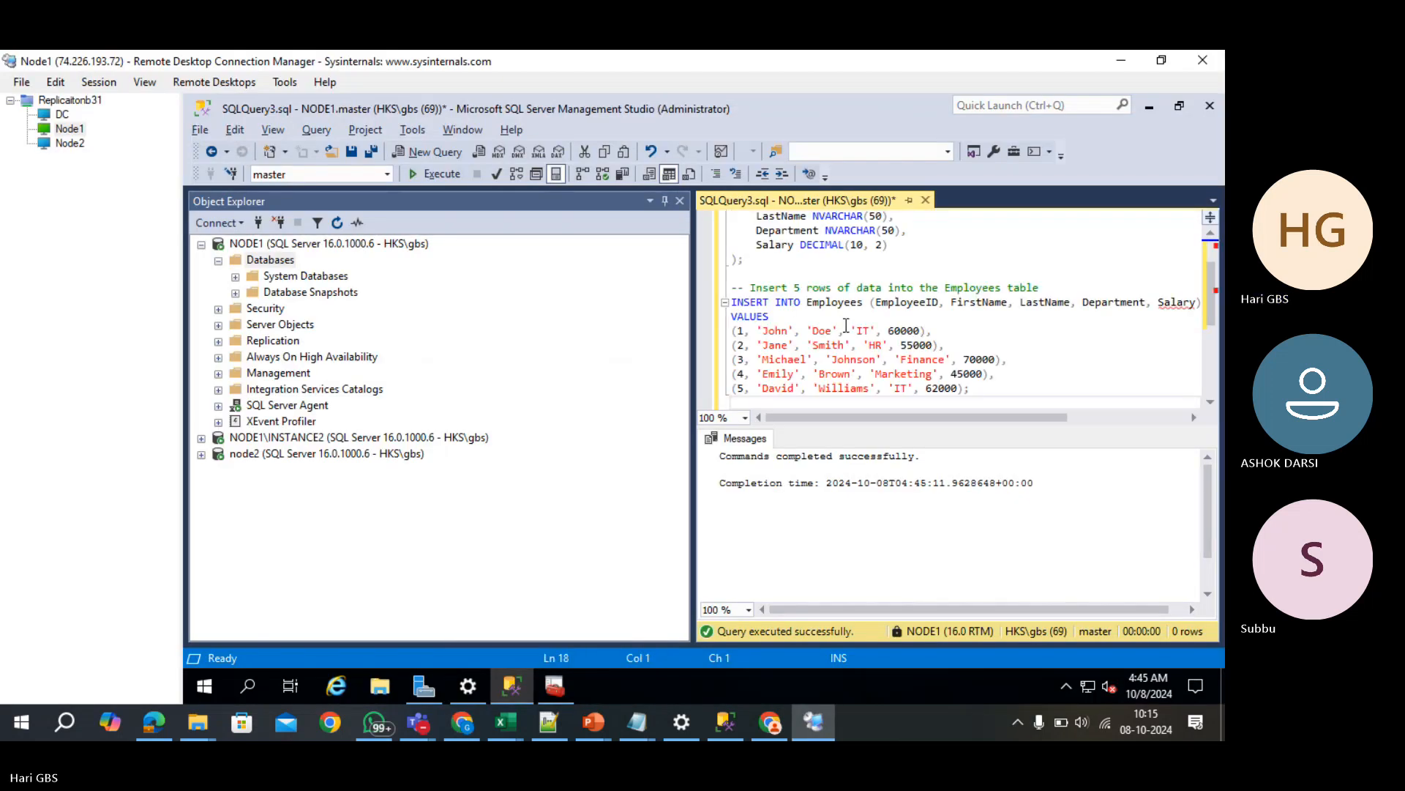
key(ctrl+Home)
text(USE ASH)
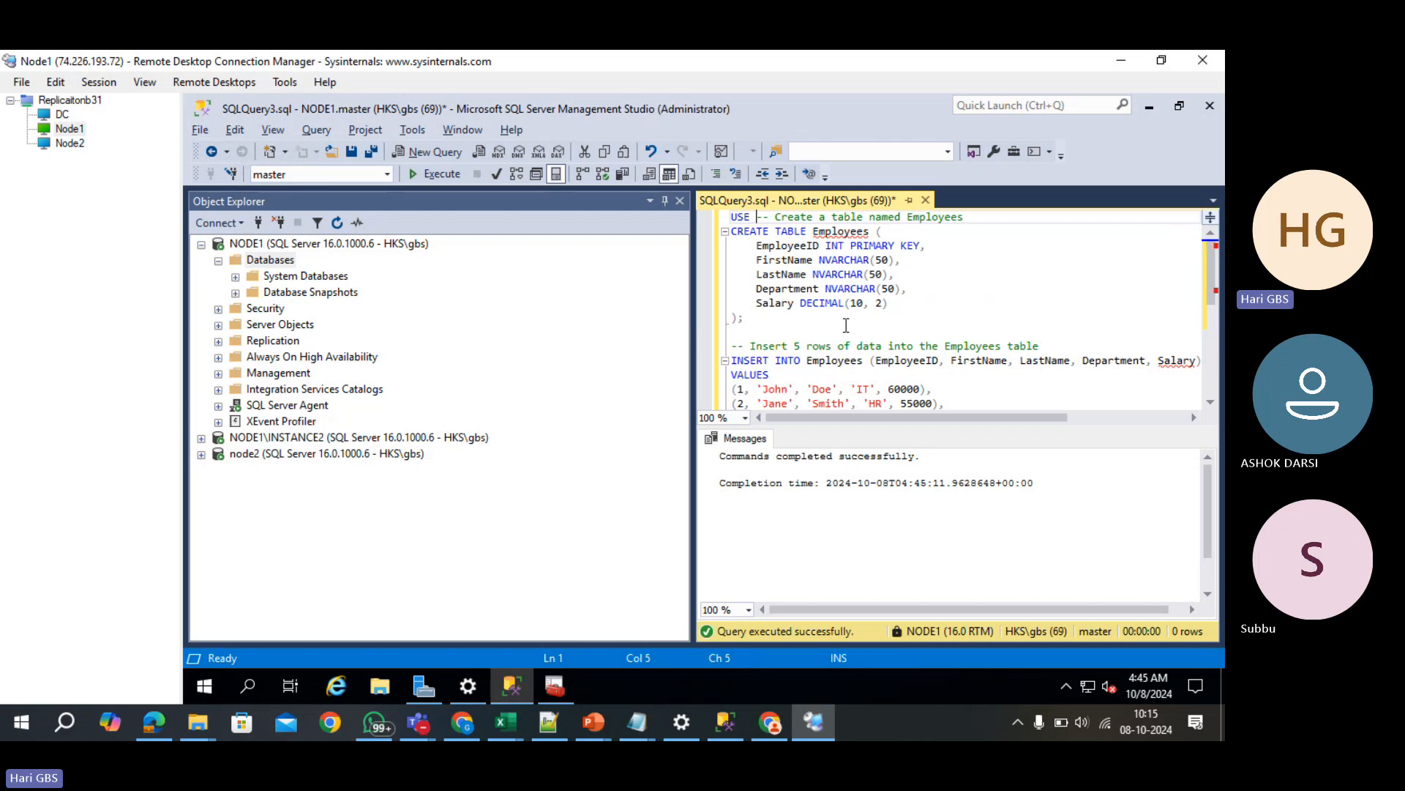
text(OK)
key(Return)
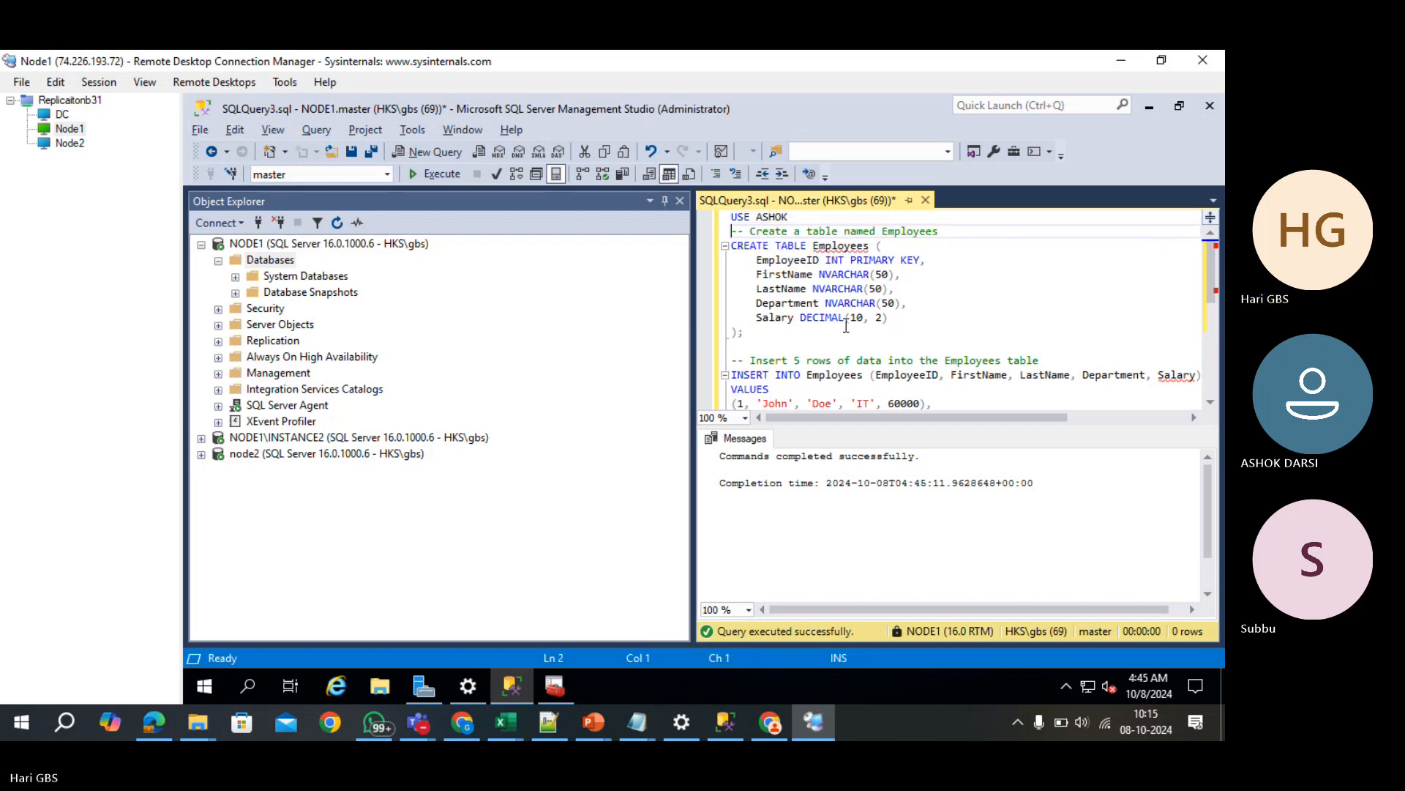
key(F5)
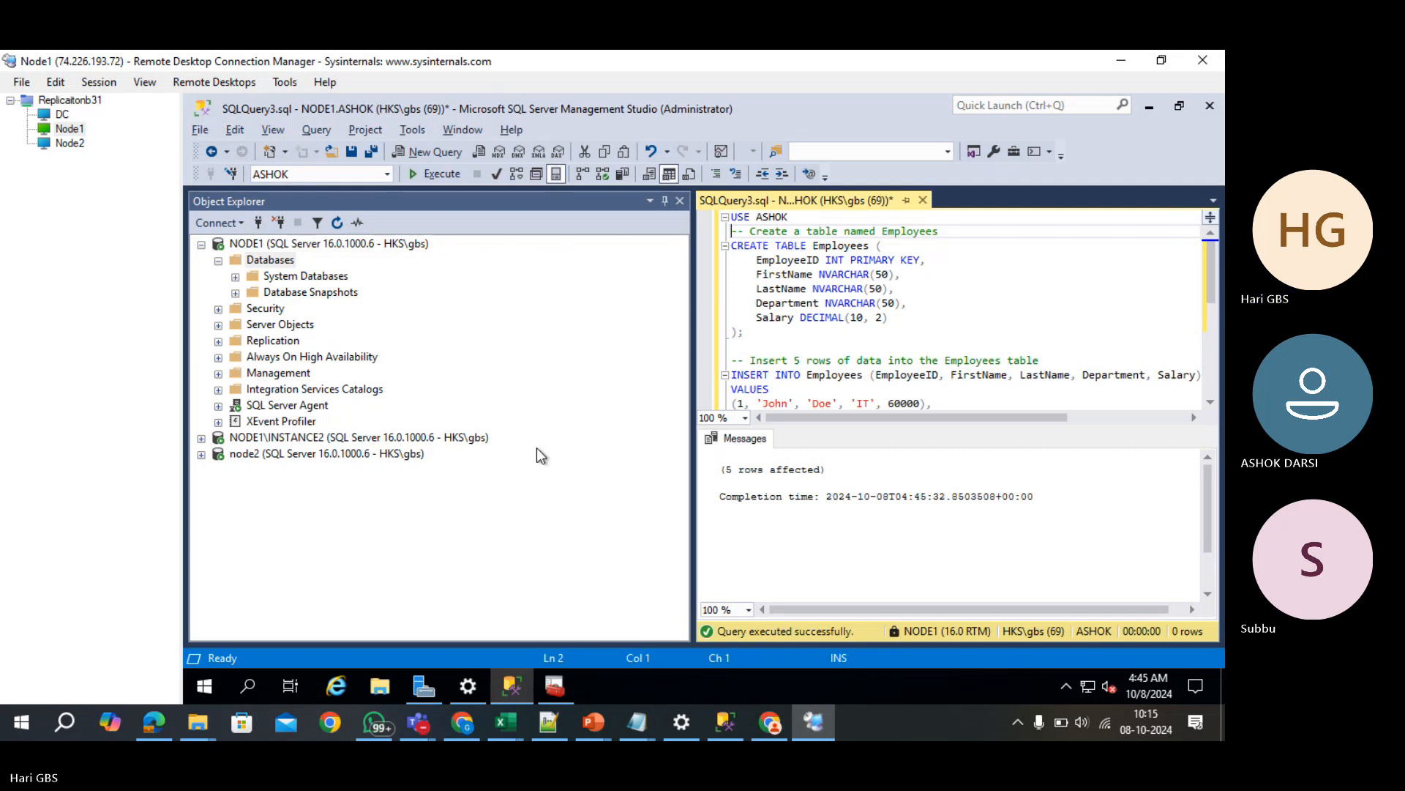
- Refresh Databases and expand ASHOK > Tables to find dbo.Employees
click(270, 259)
key(F5)
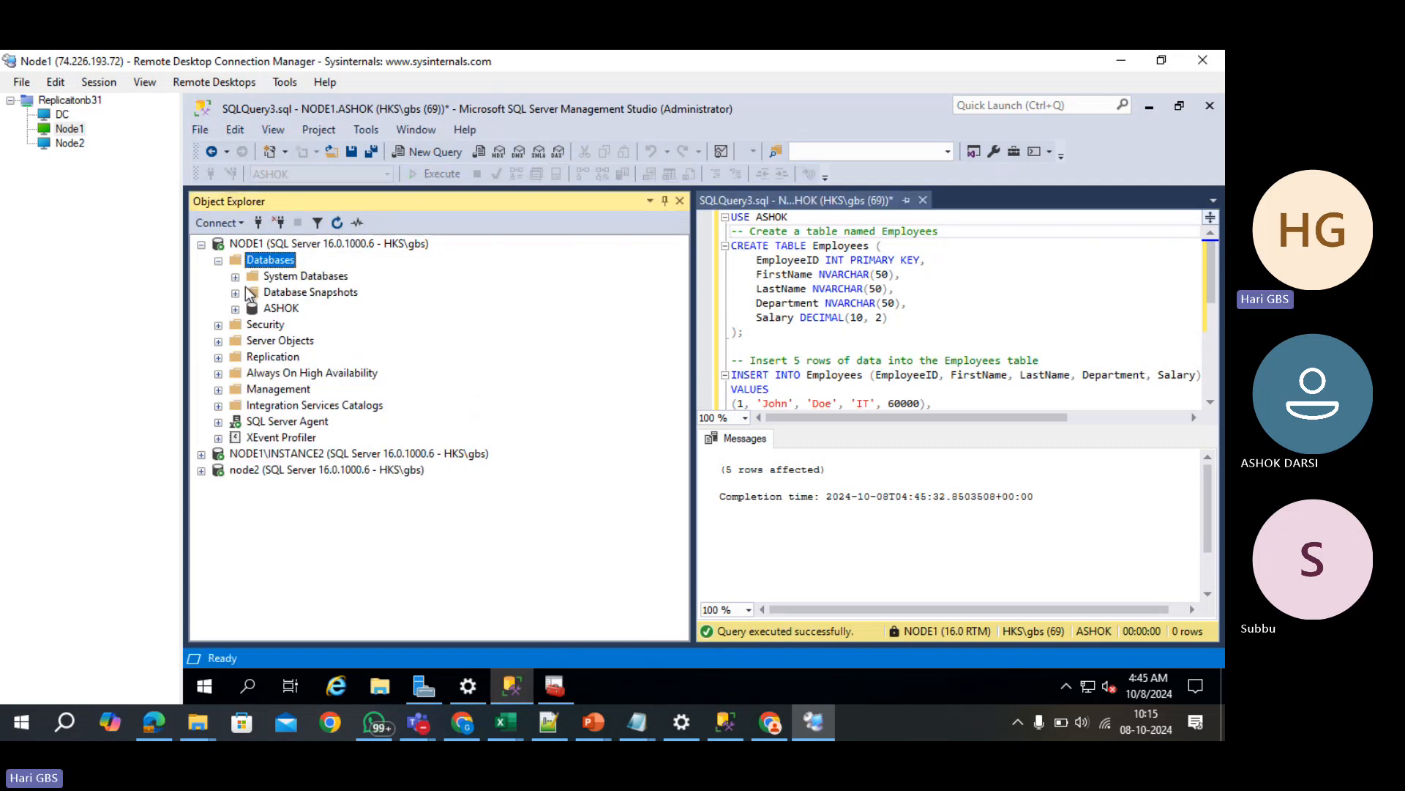
click(235, 308)
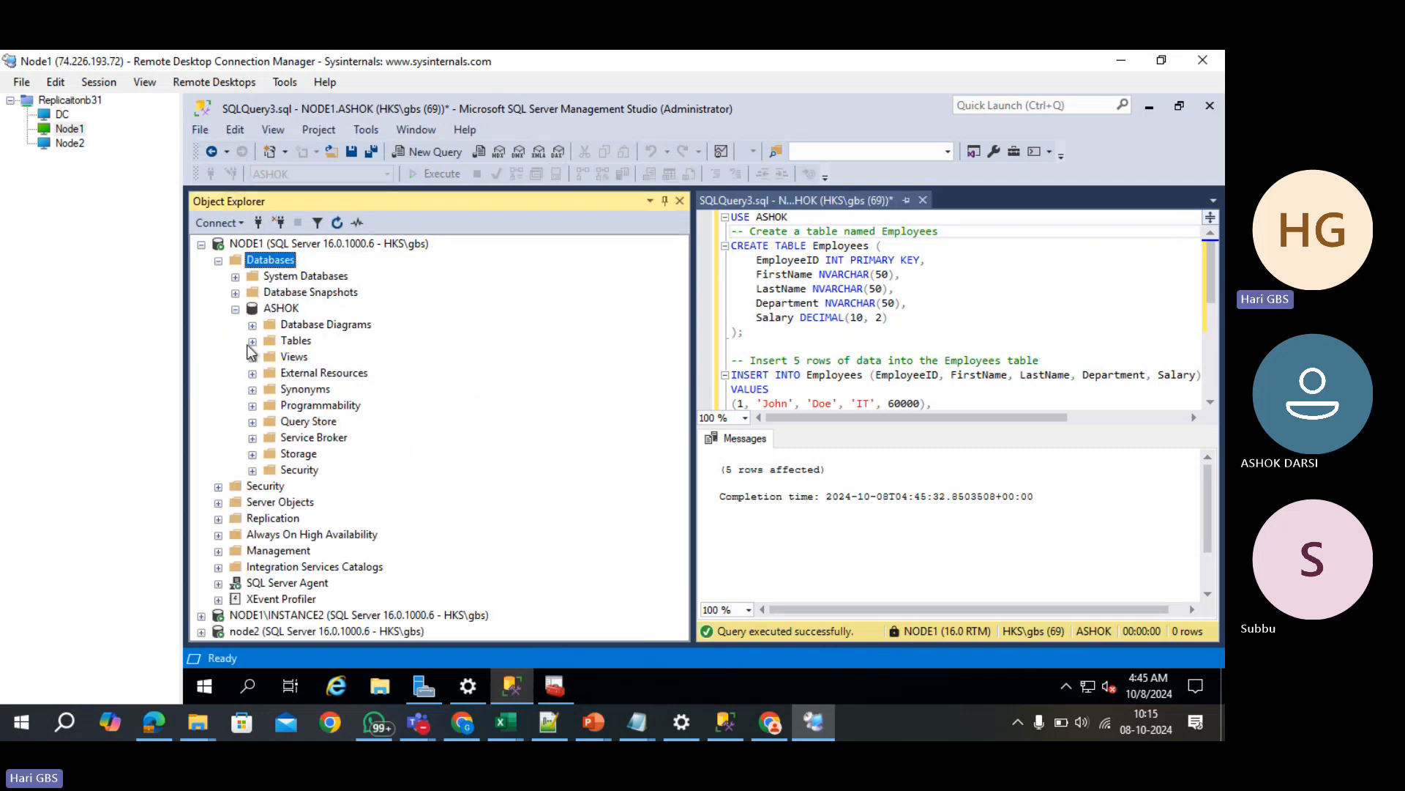
click(252, 341)
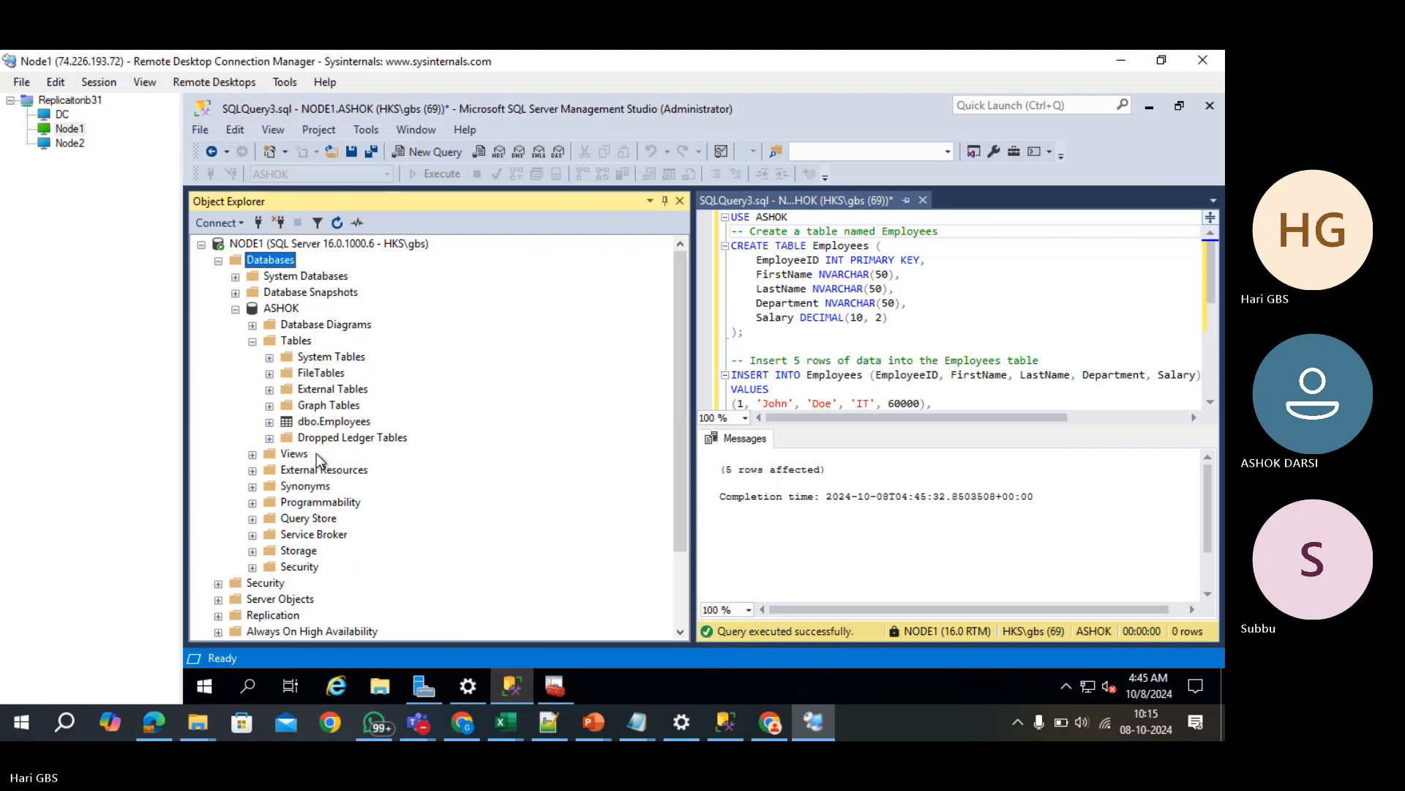
click(357, 423)
- Ask ChatGPT to 'PROVIDE ANOTHER TABLE' and copy the returned Products script
key(alt+Tab)
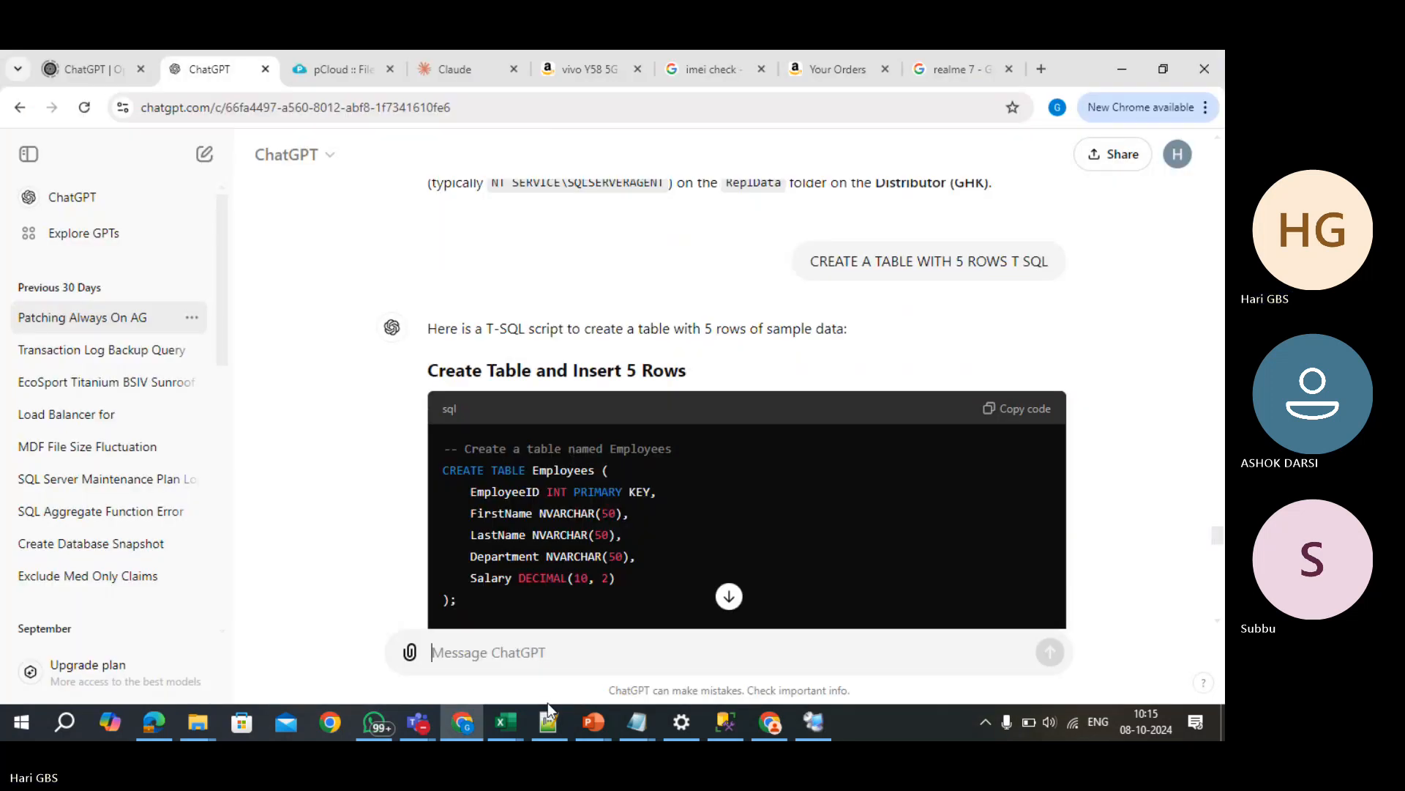
text(PRO)
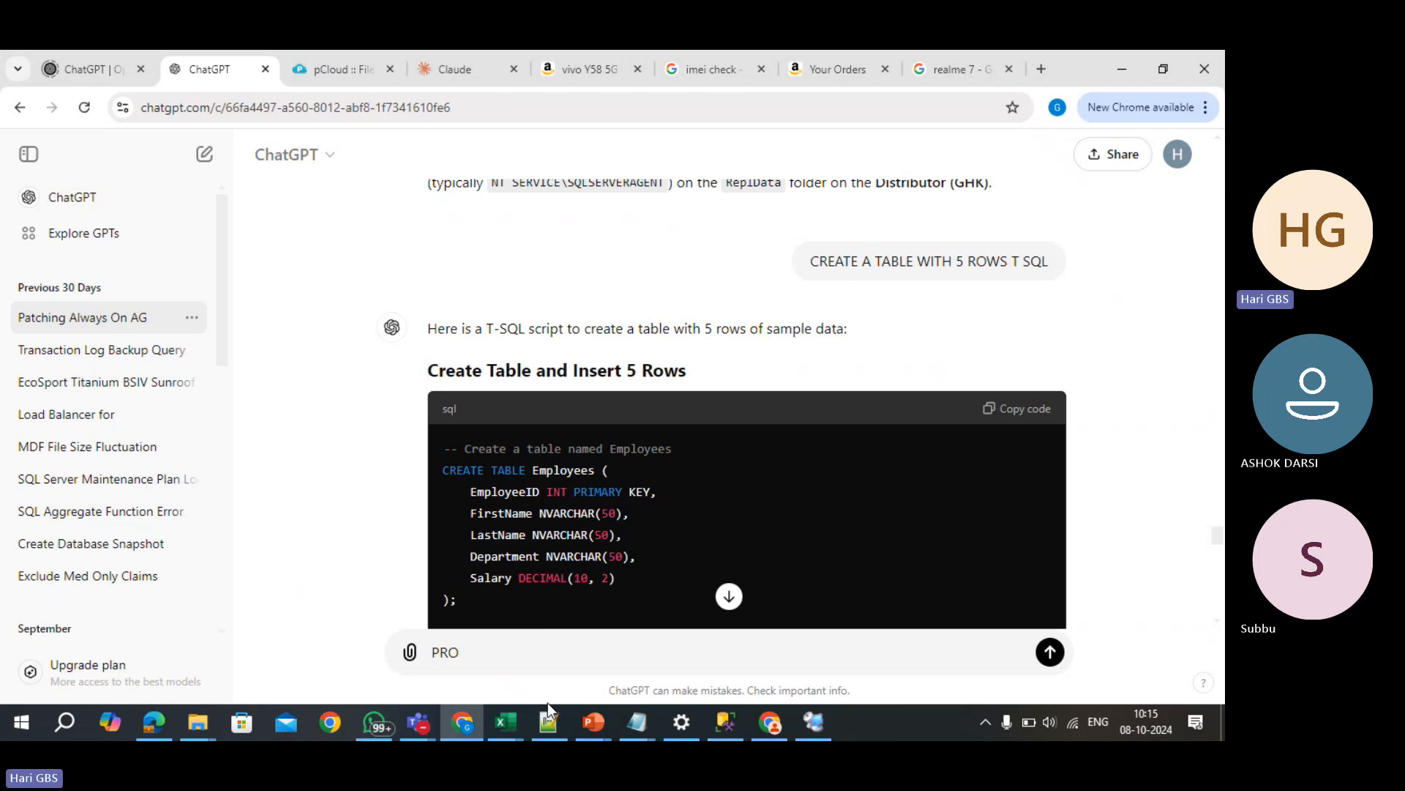
text(VIDE ANOTHER TABLE)
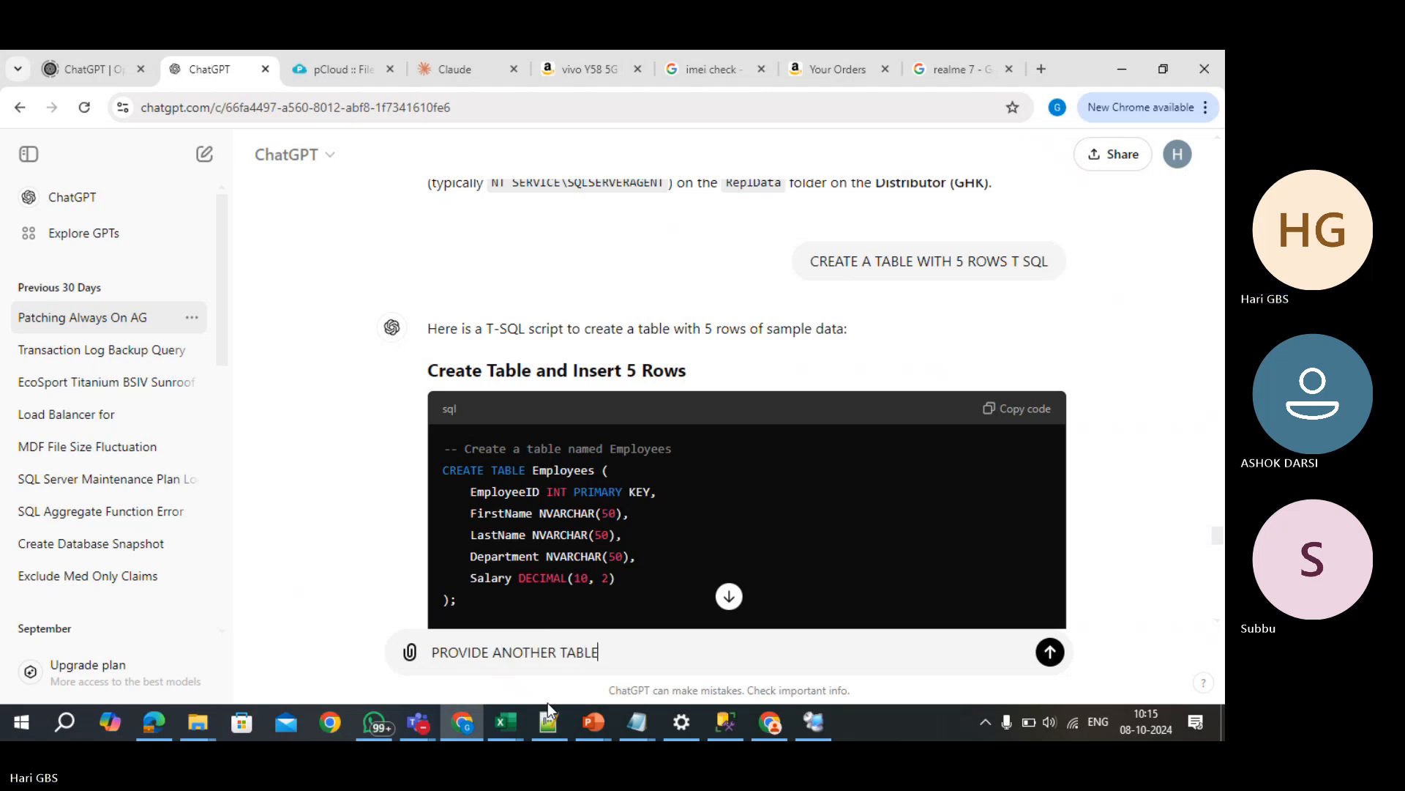
key(Return)
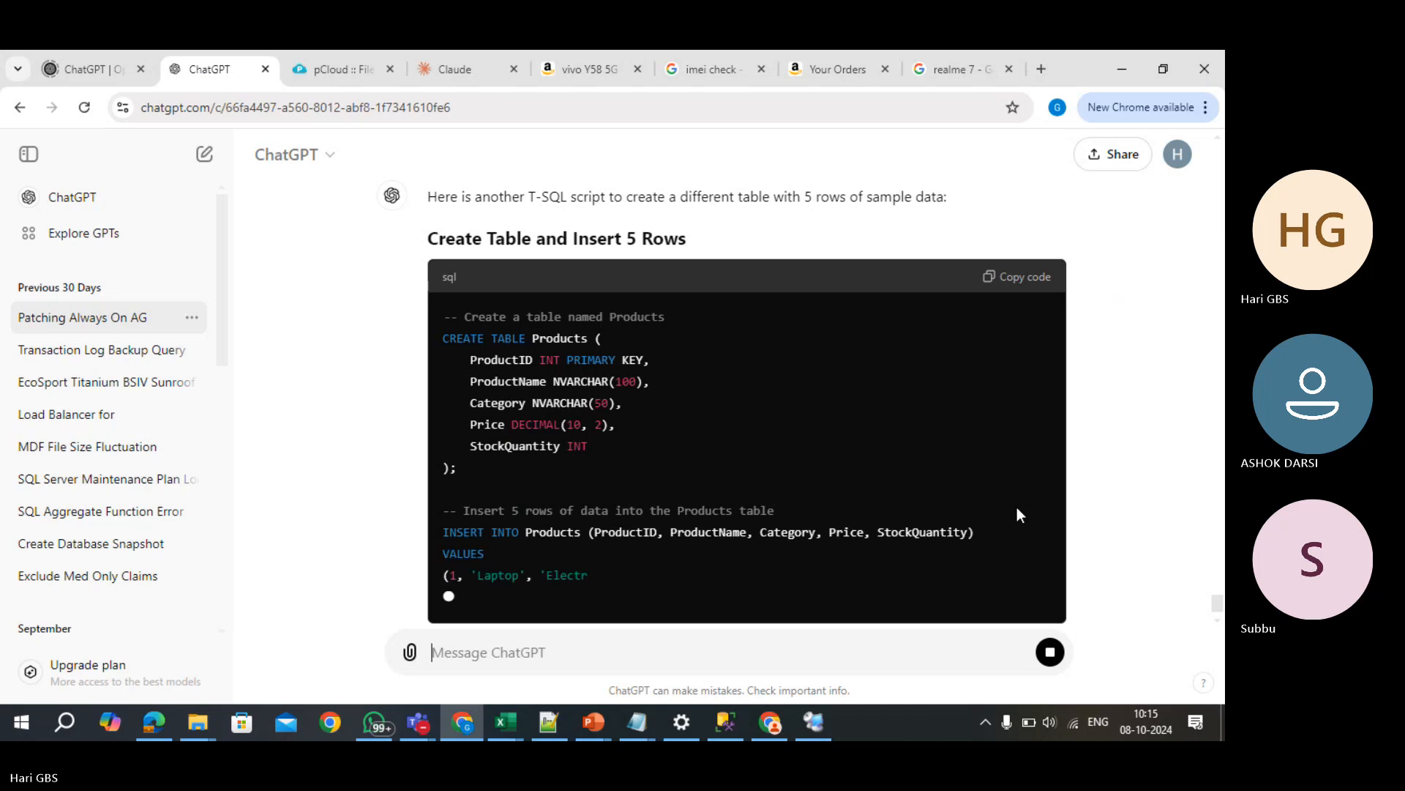
scroll(1017, 513, up, 5)
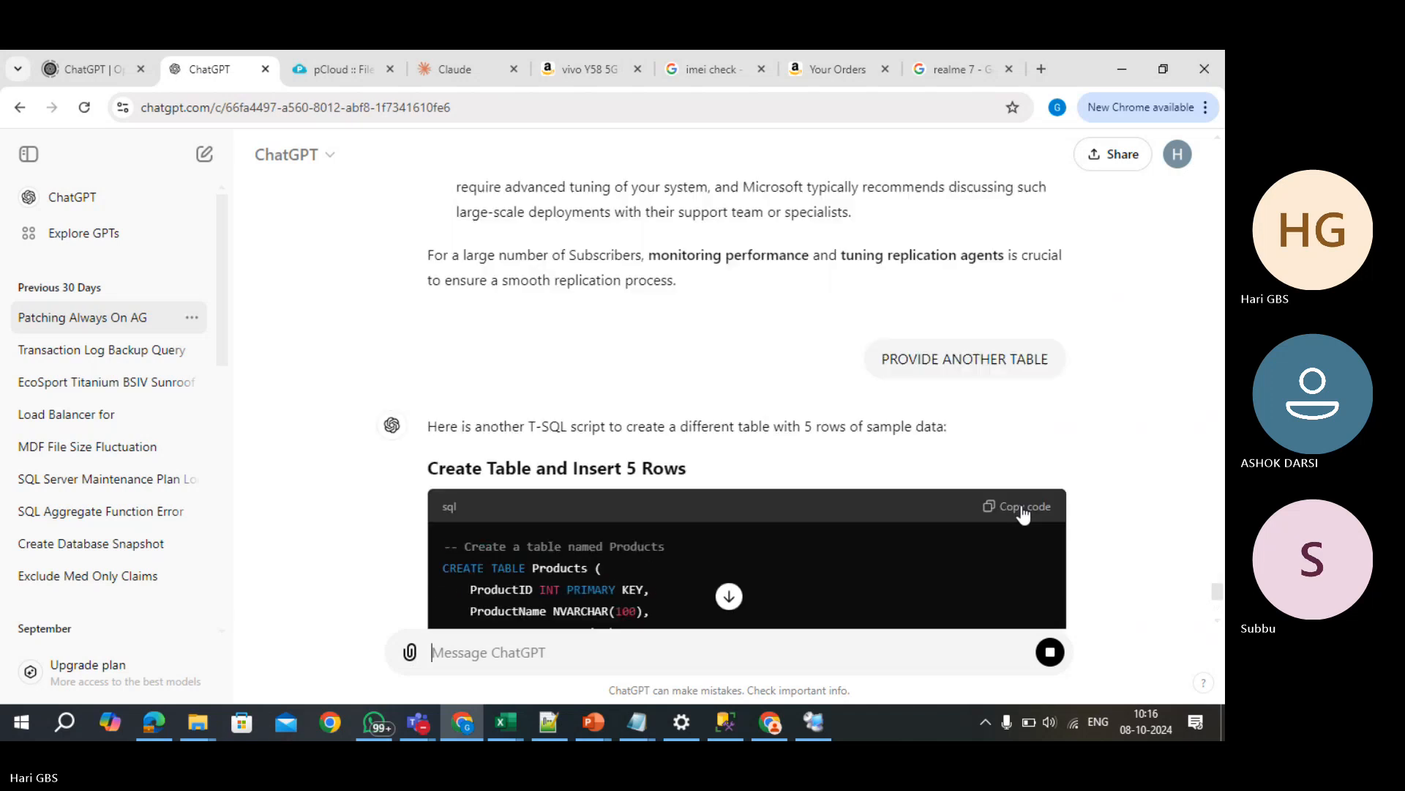
click(1032, 515)
- Replace the query with the Products script, remove PRIMARY KEY from ProductID, run it, and clear the editor
key(alt+Tab)
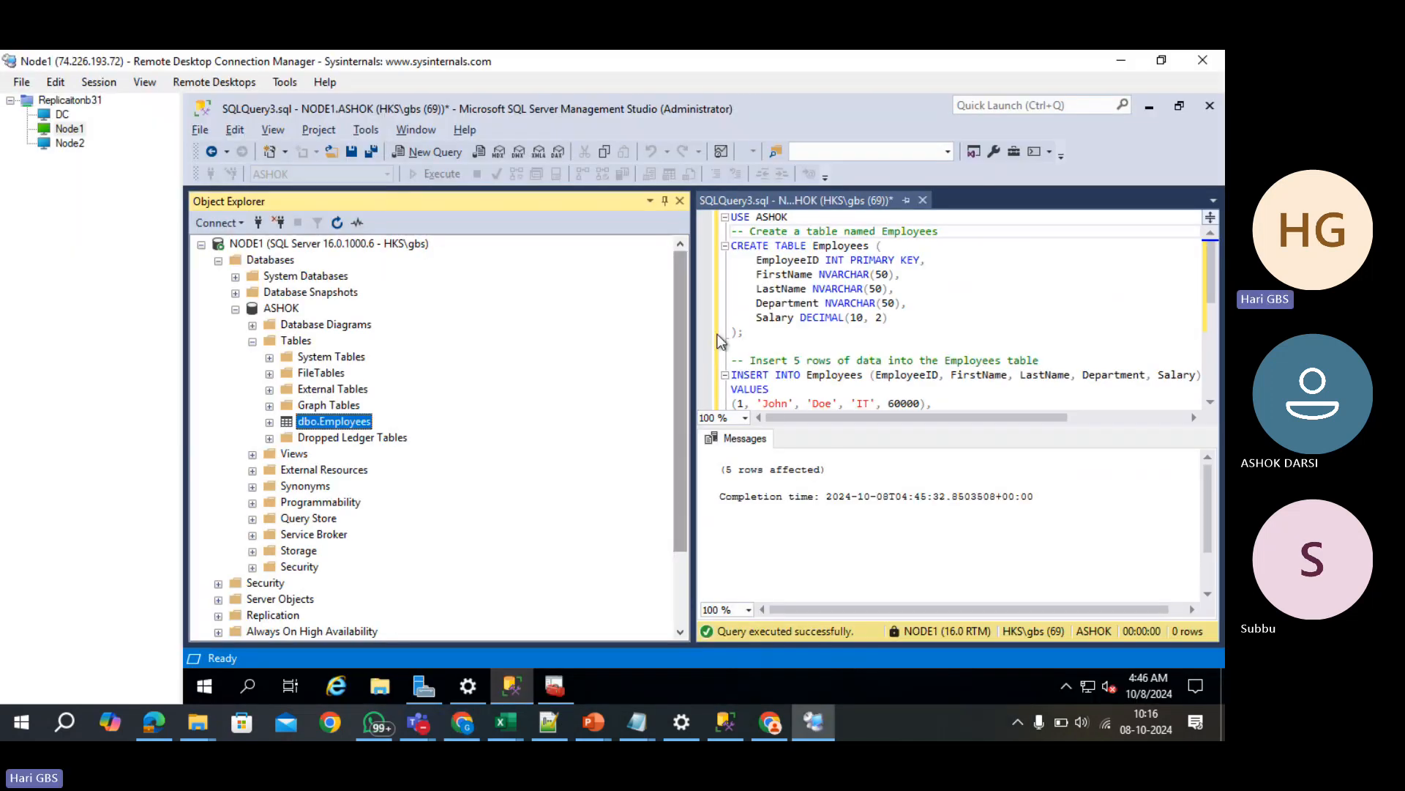
click(995, 318)
key(ctrl+a)
key(ctrl+v)
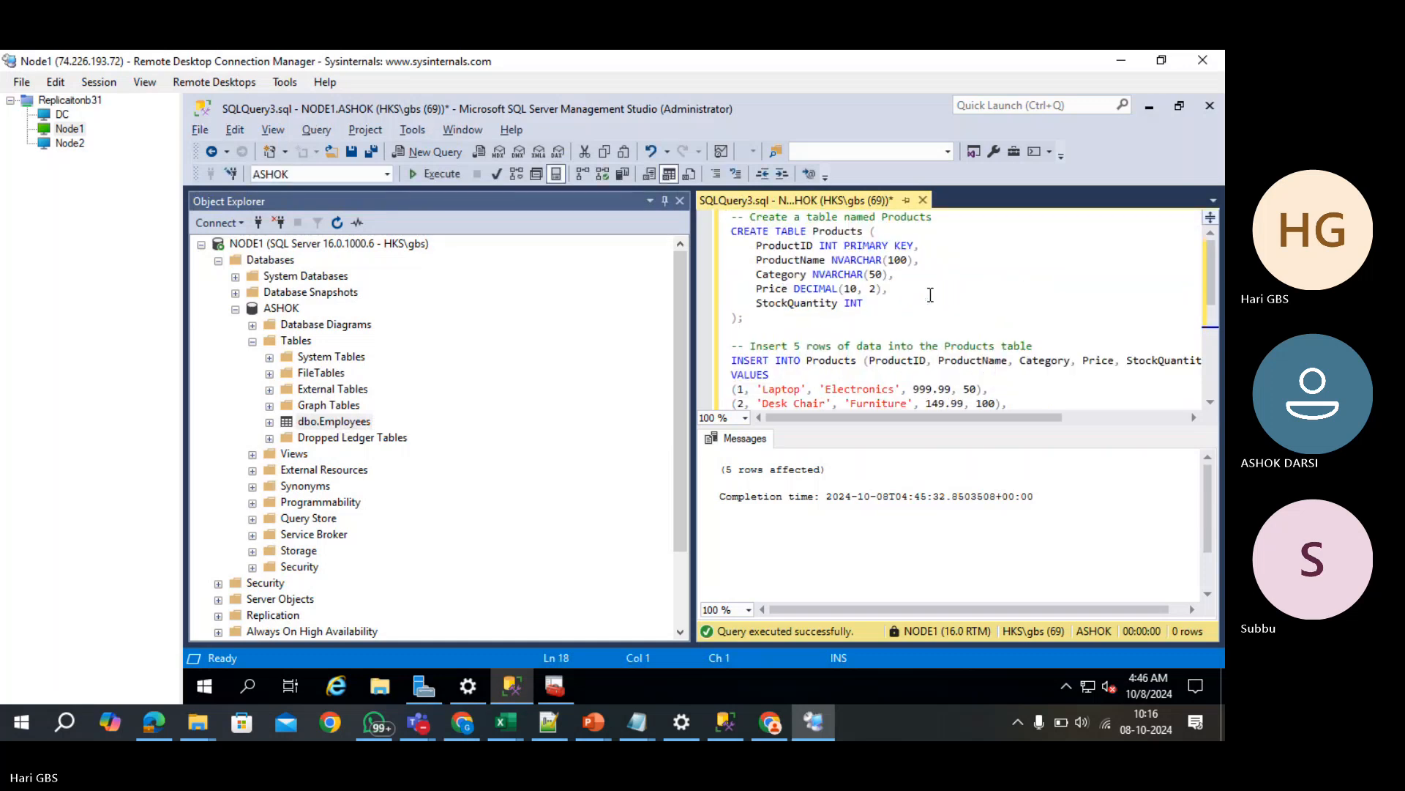
click(852, 246)
drag(851, 247, 913, 248)
key(BackSpace)
key(BackSpace)
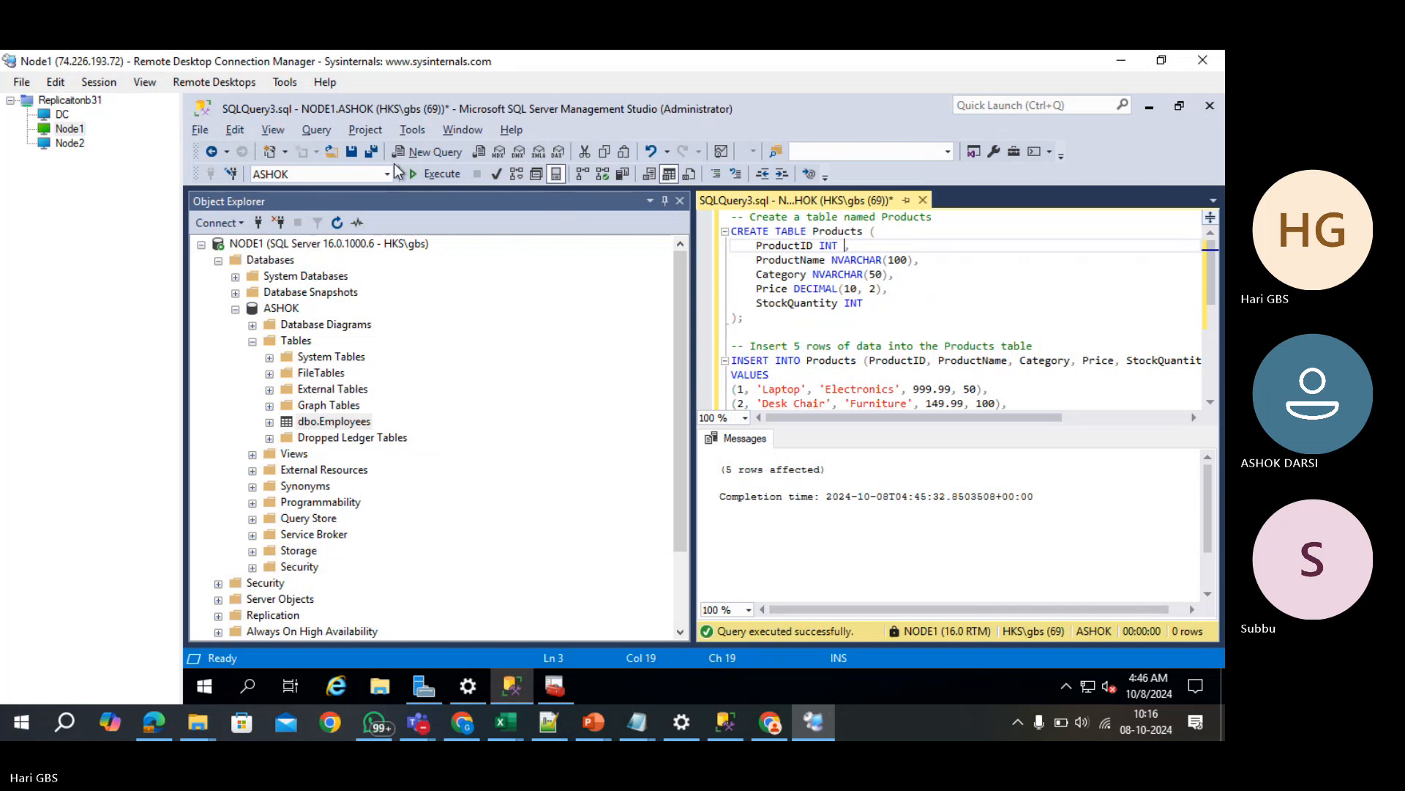
click(459, 175)
click(941, 318)
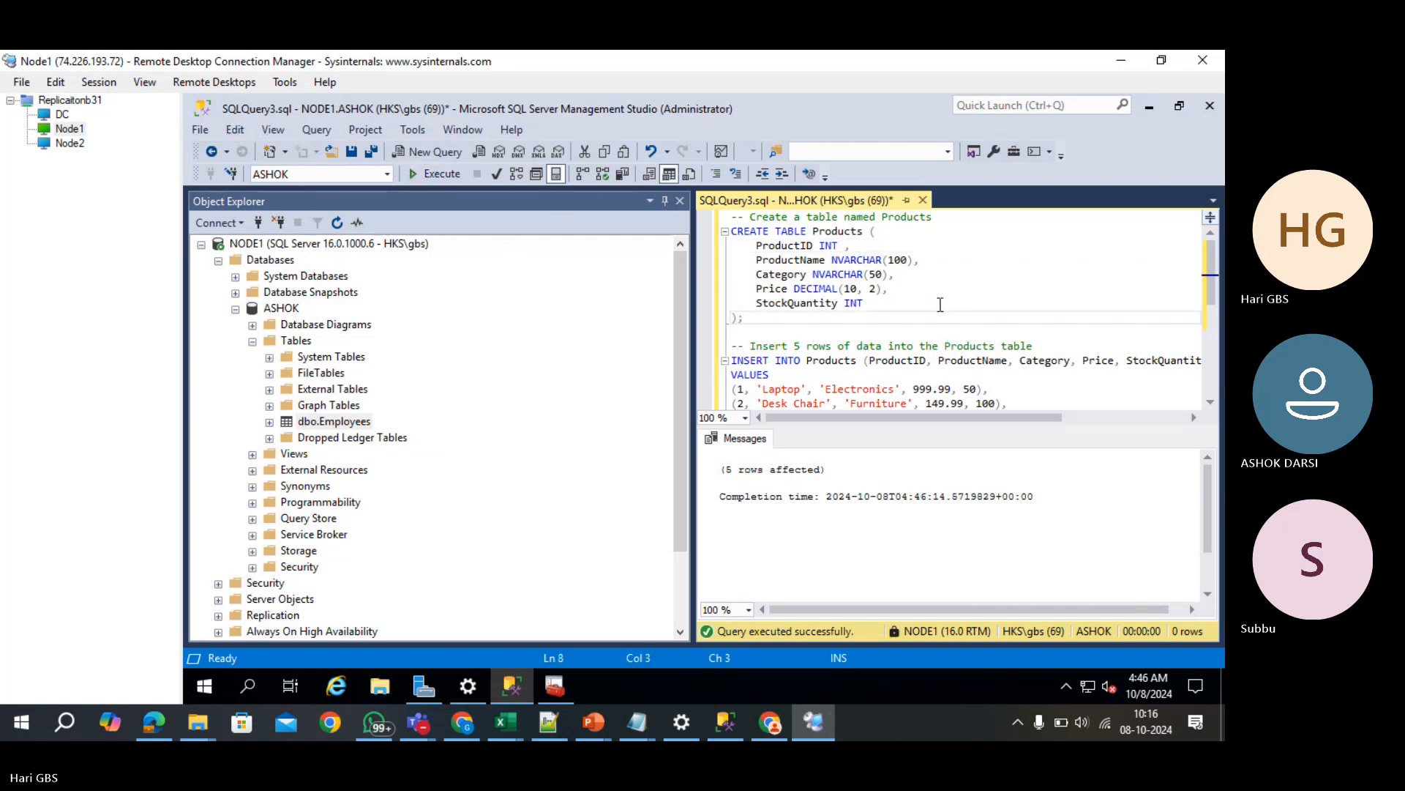
key(ctrl+a)
key(Delete)
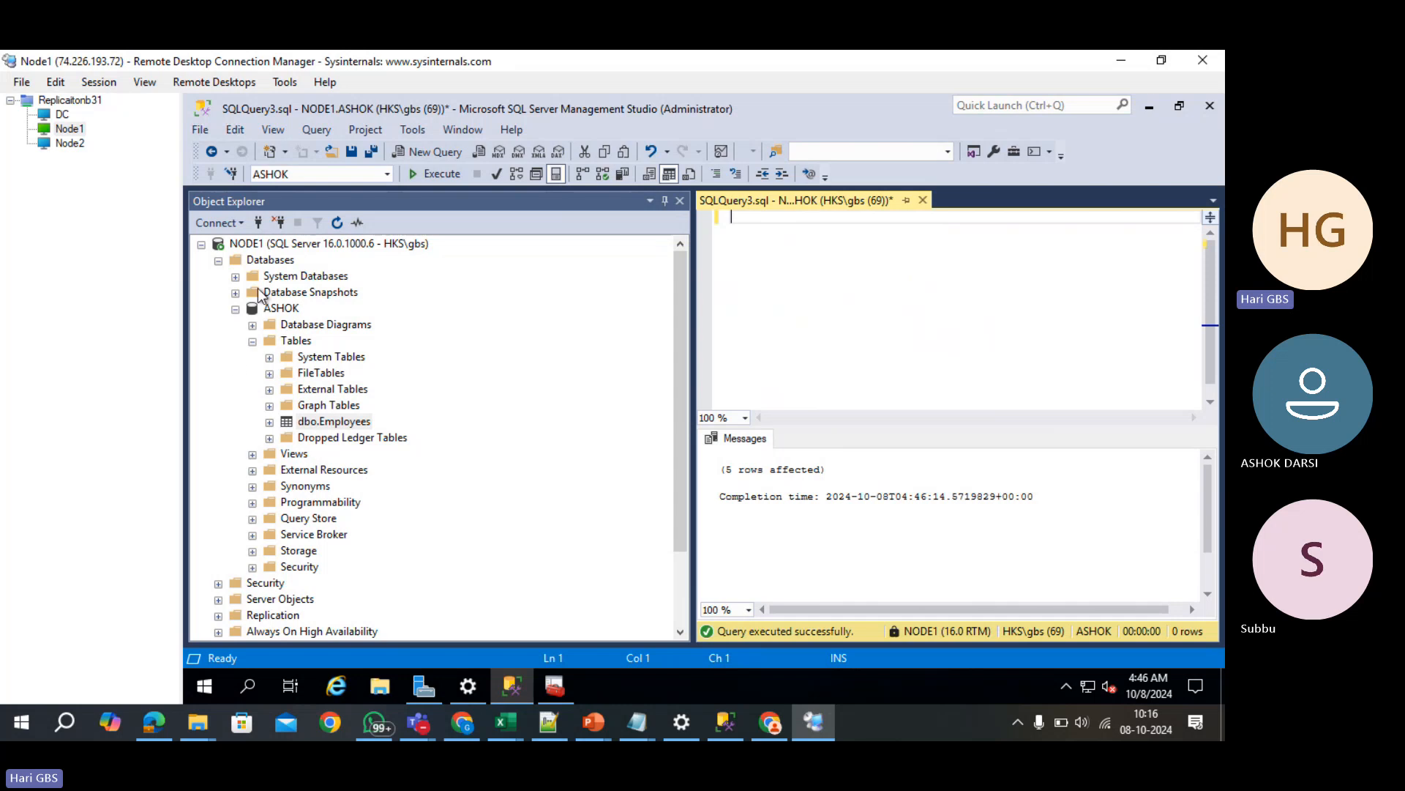
- Refresh ASHOK and expand Tables to confirm dbo.Employees and dbo.Products
click(284, 308)
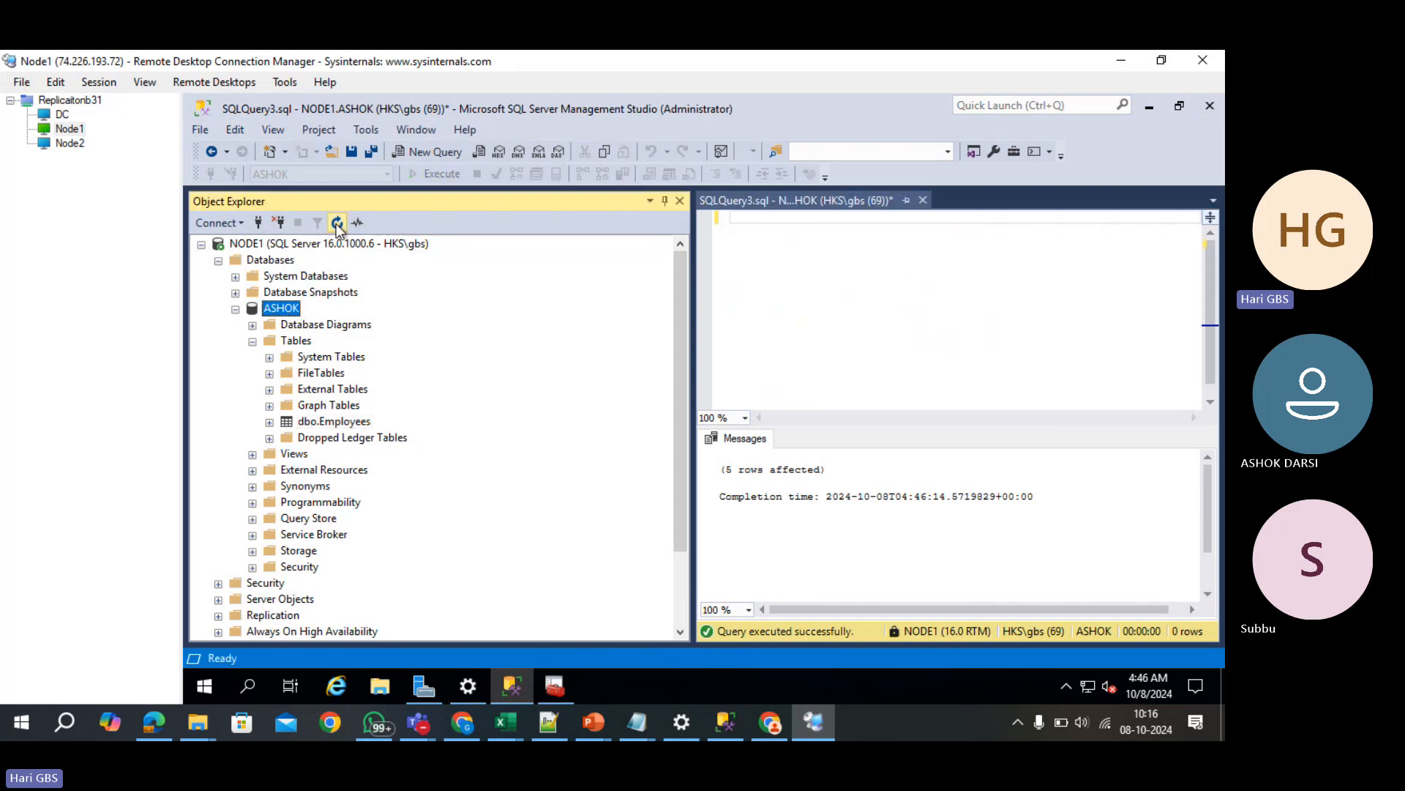
click(337, 224)
click(252, 342)
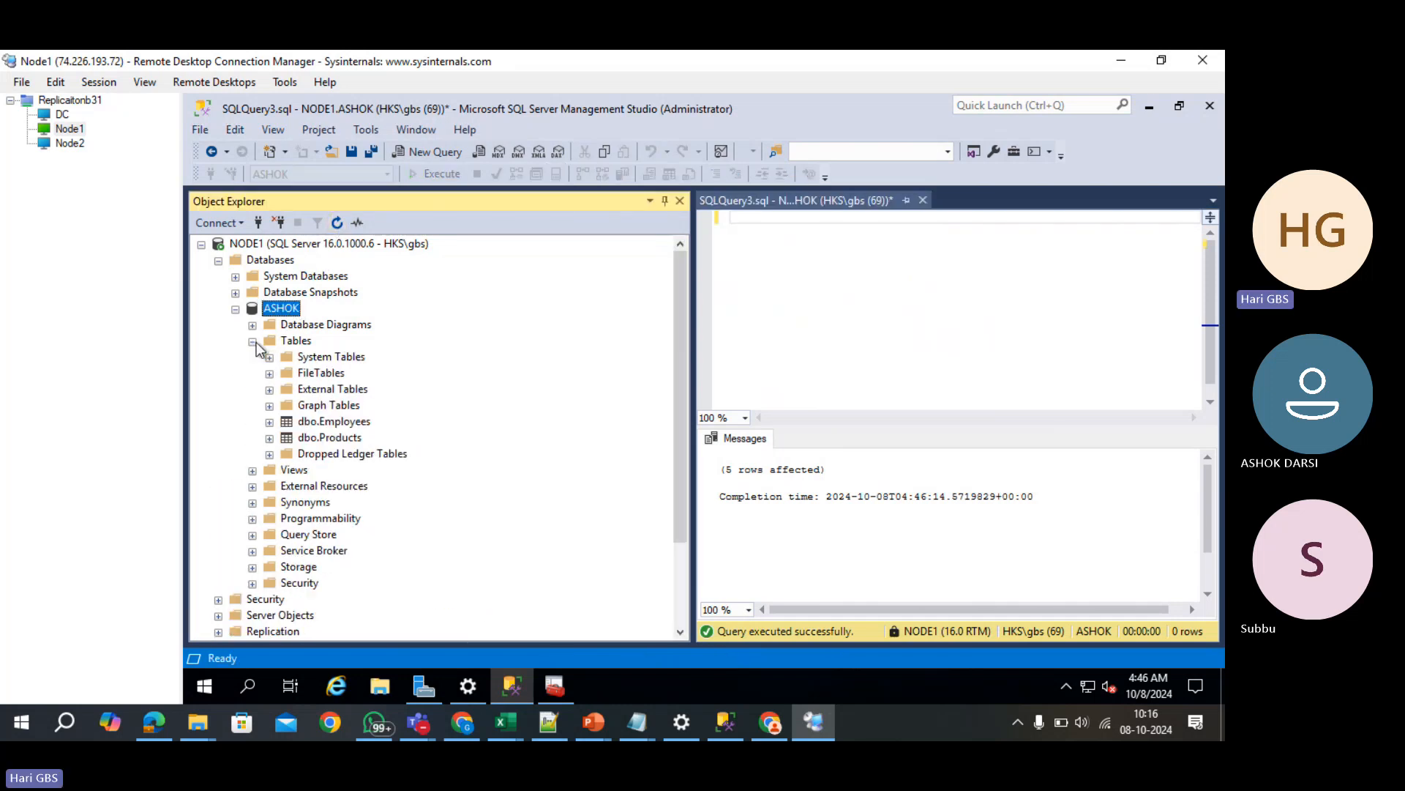
click(315, 424)
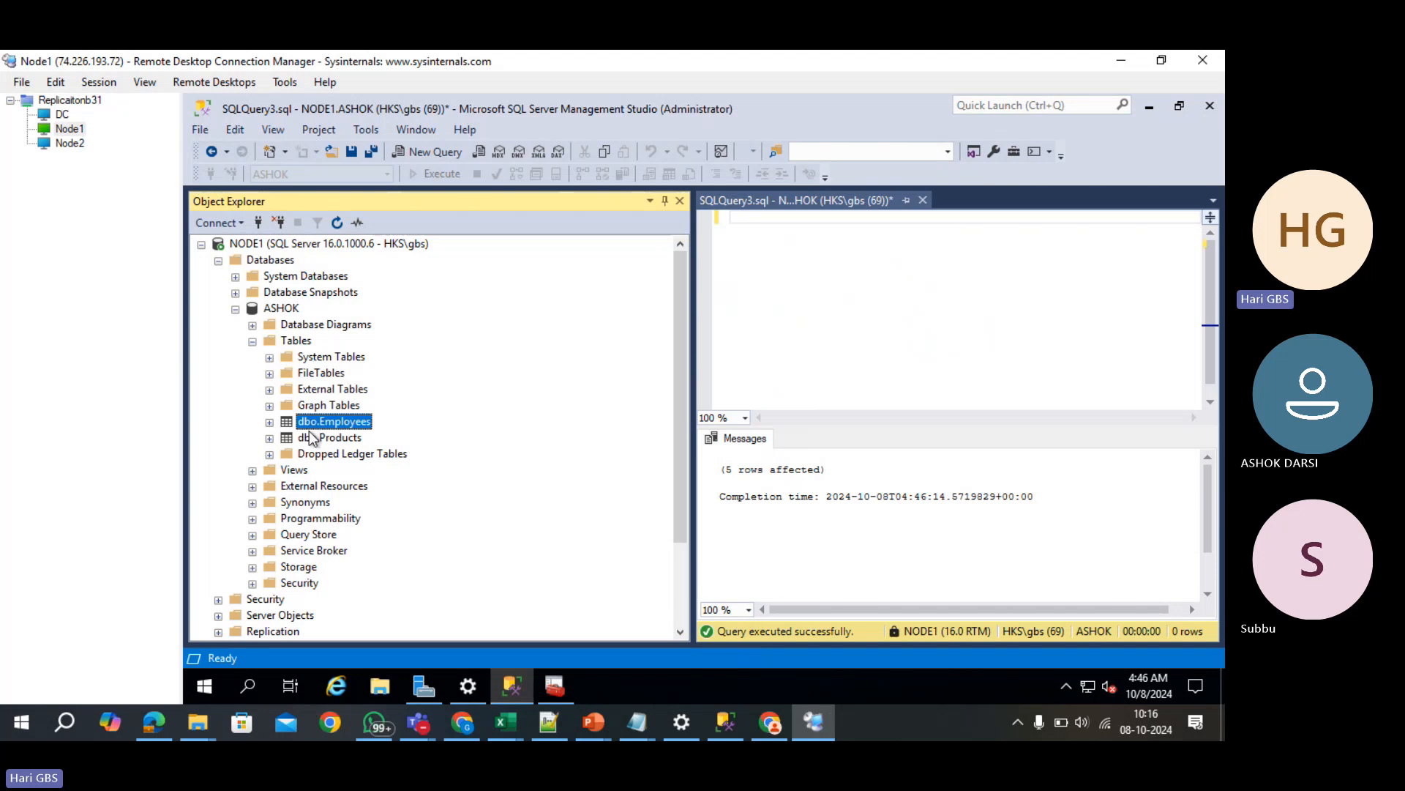
click(311, 437)
click(235, 309)
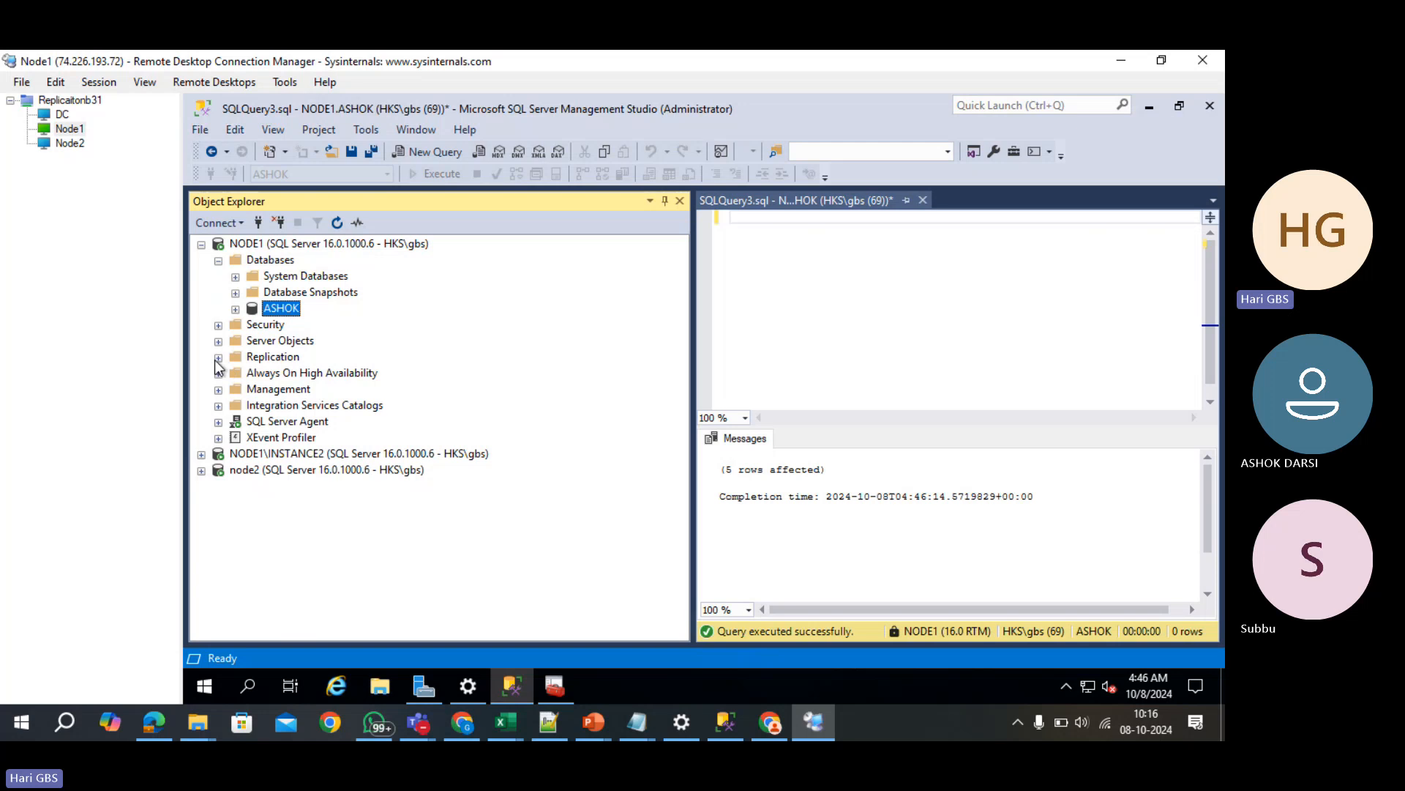
- Start a New Publication from Local Publications and keep the Snapshot publication type
click(217, 358)
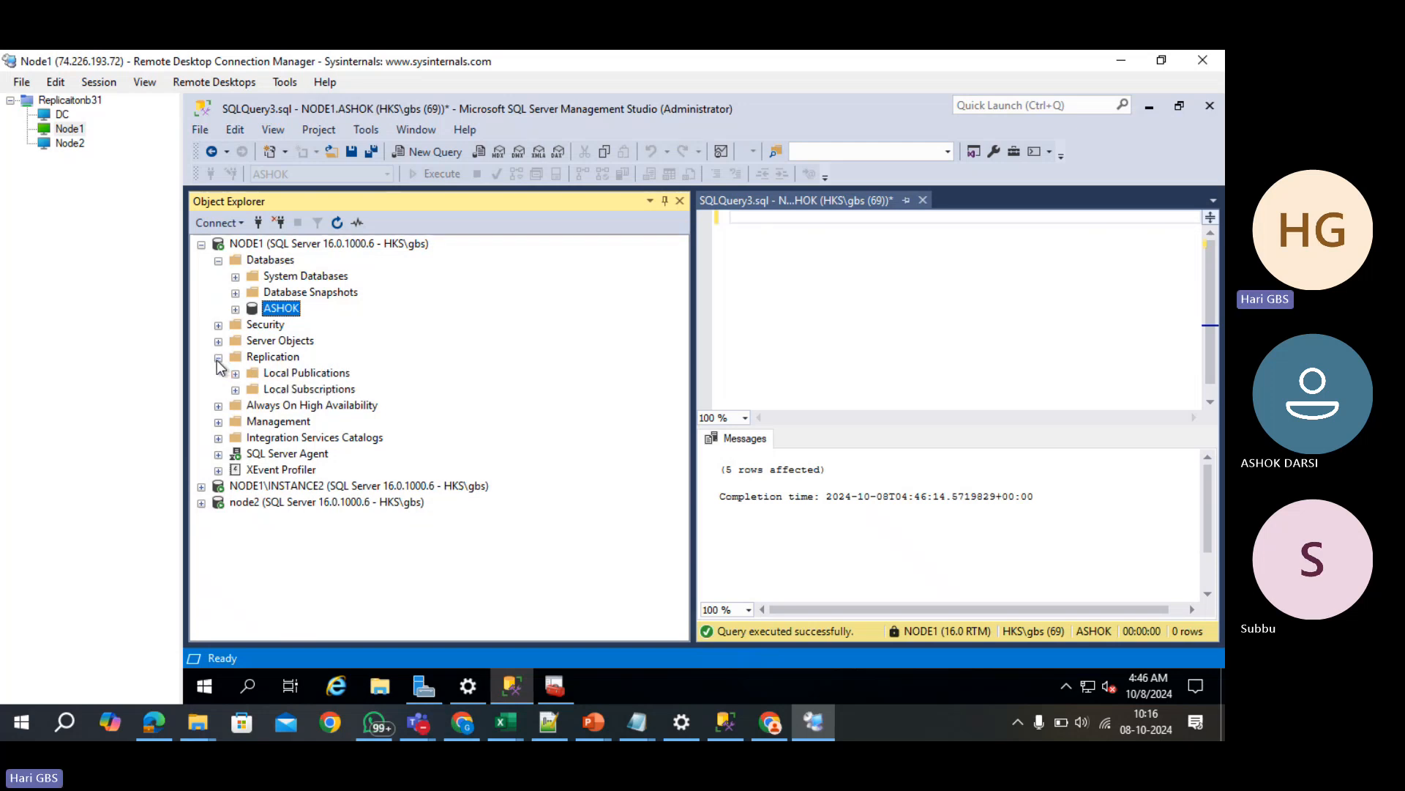
click(291, 373)
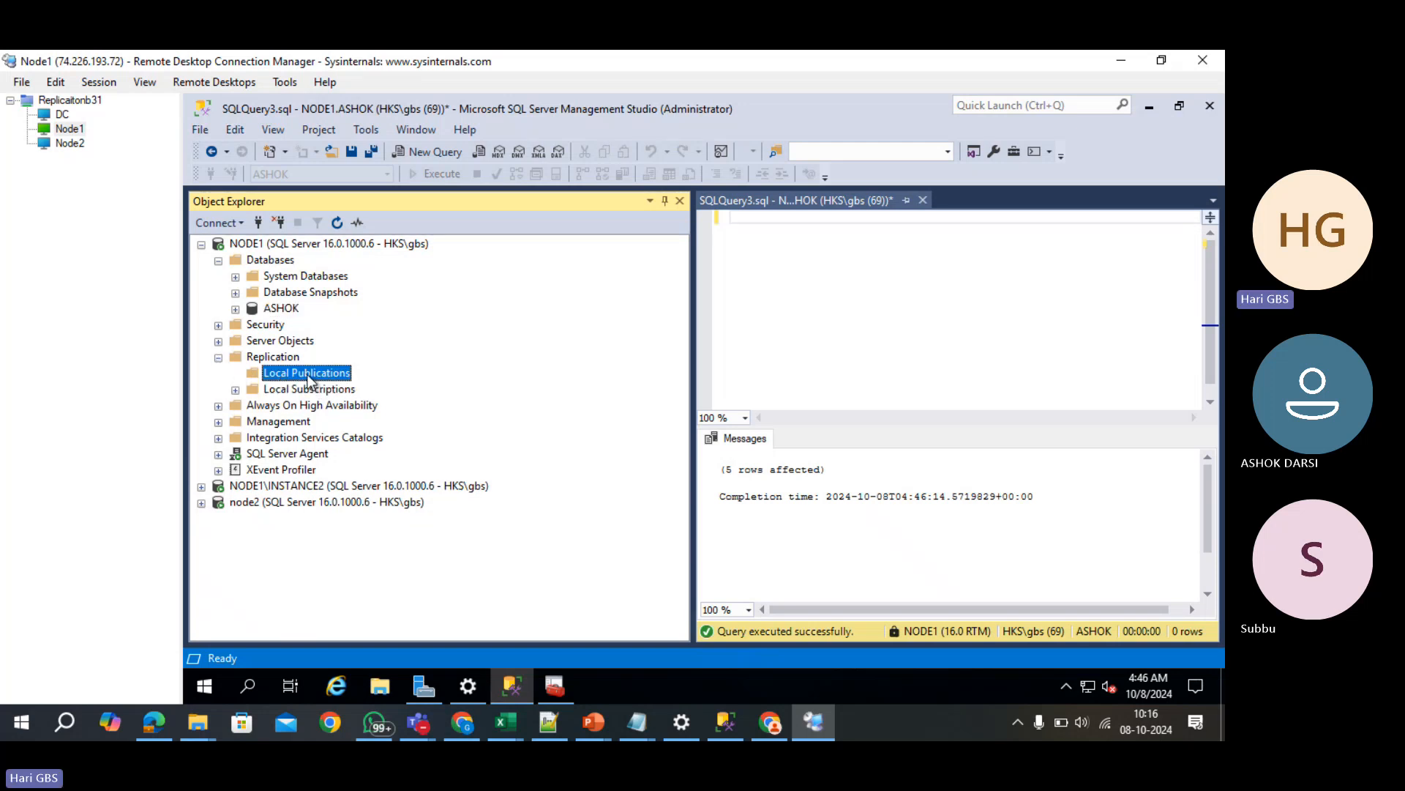
right_click(311, 379)
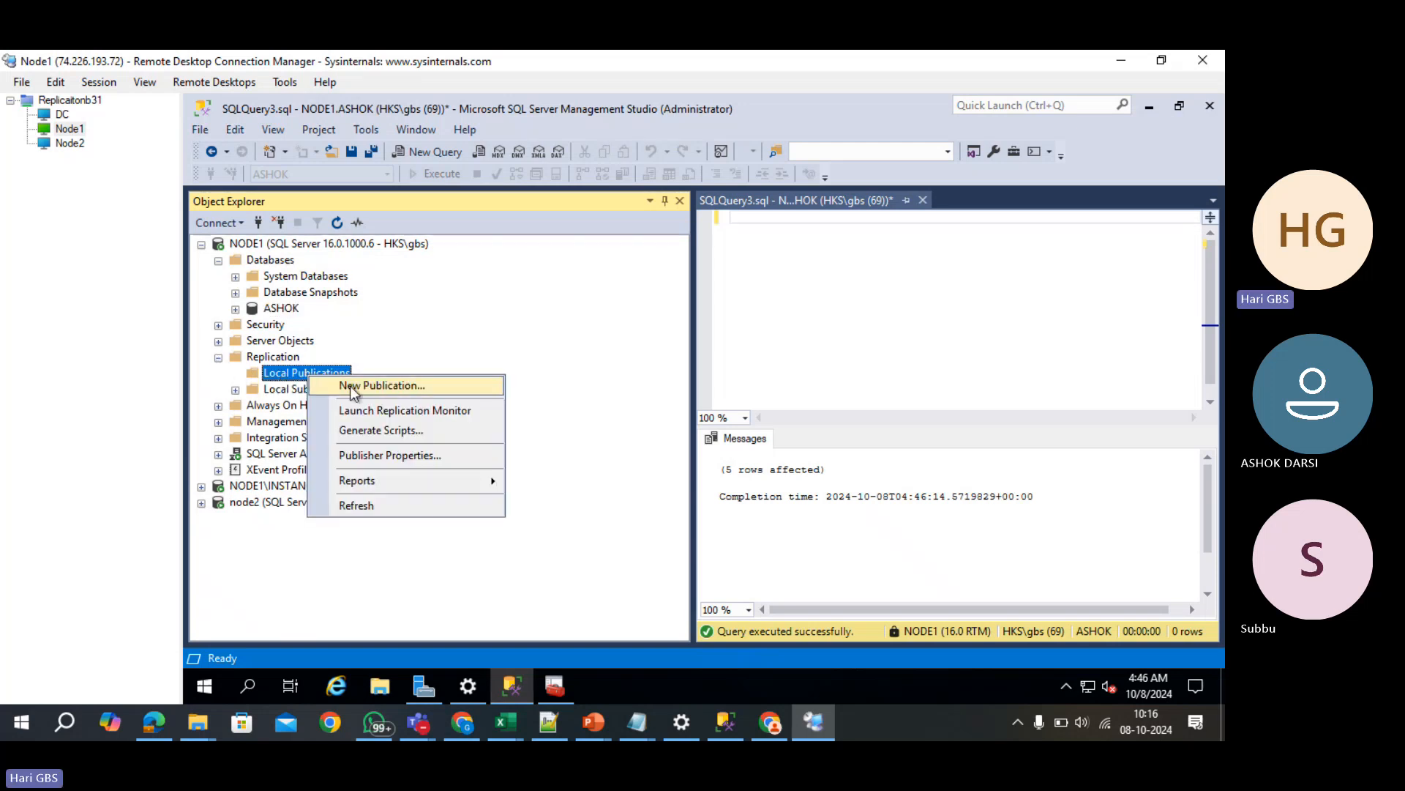
click(441, 390)
click(772, 546)
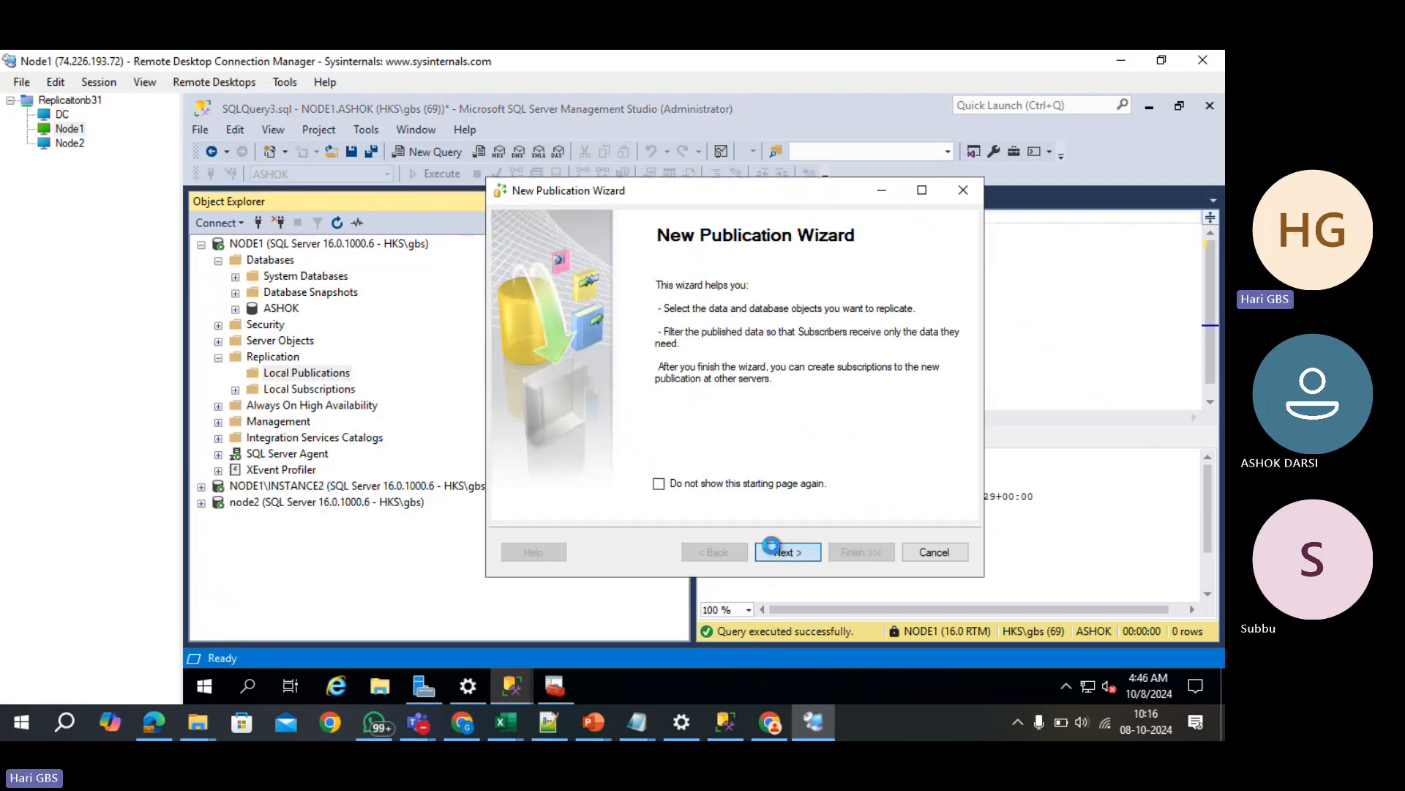
click(805, 555)
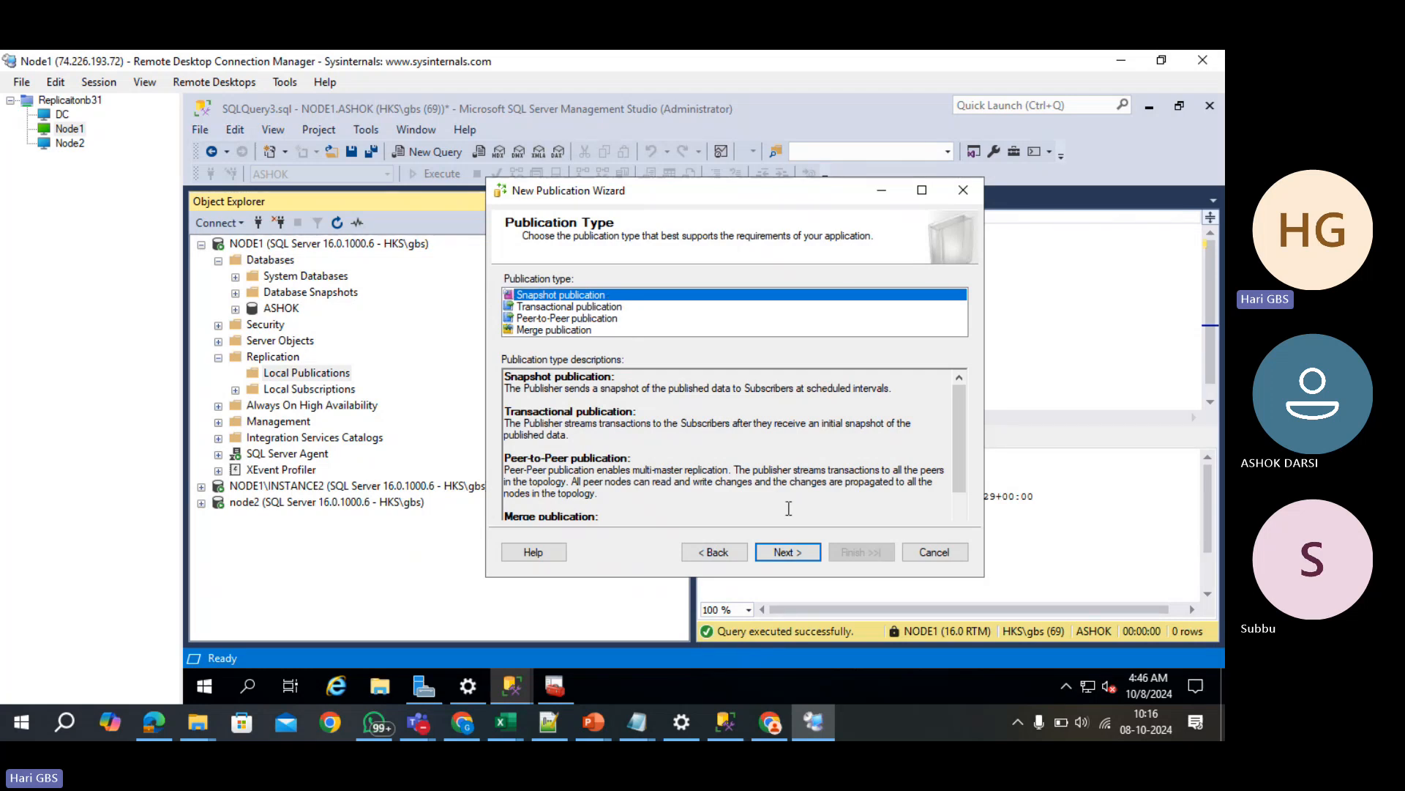
click(782, 552)
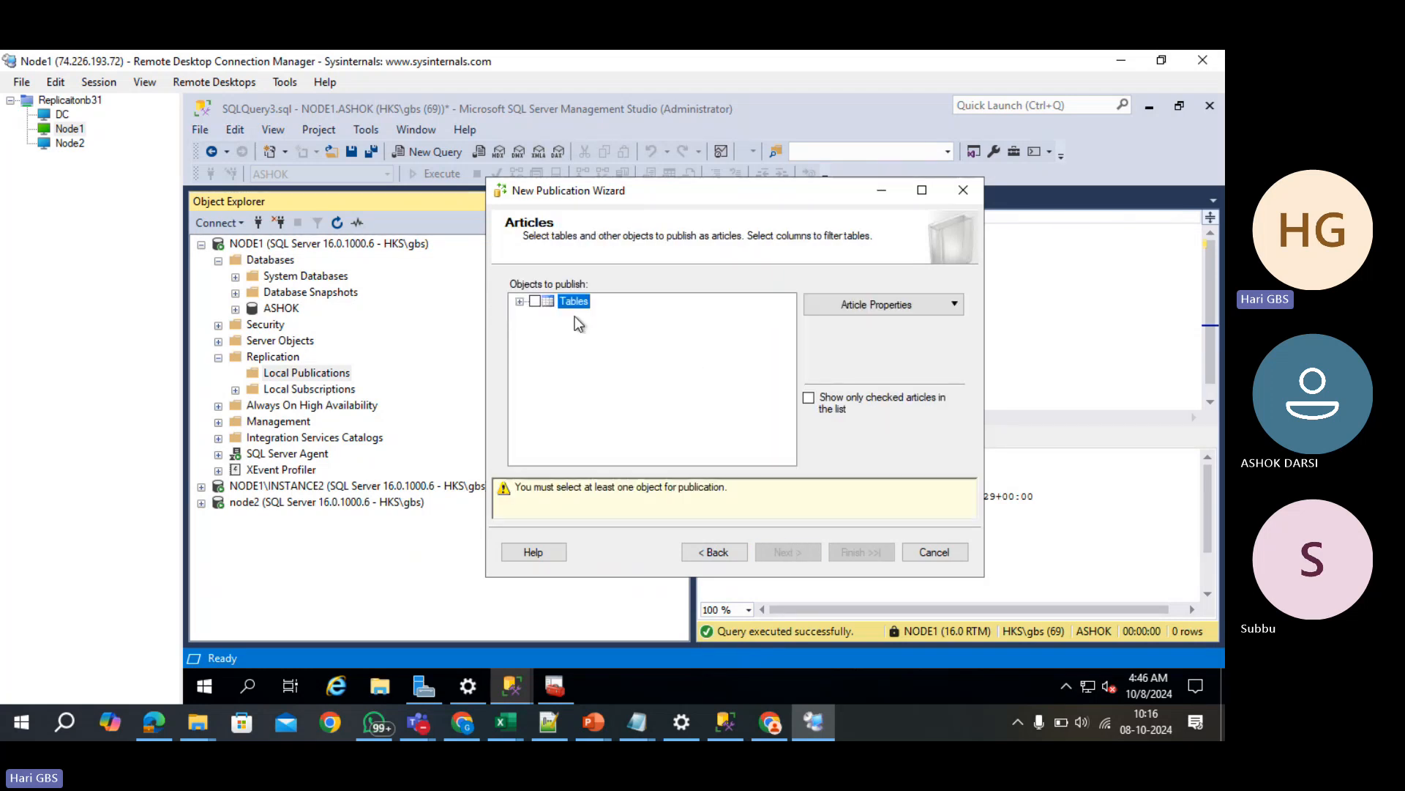
- Check Employees (dbo) and Products (dbo) as articles and advance to Filter Table Rows
click(520, 302)
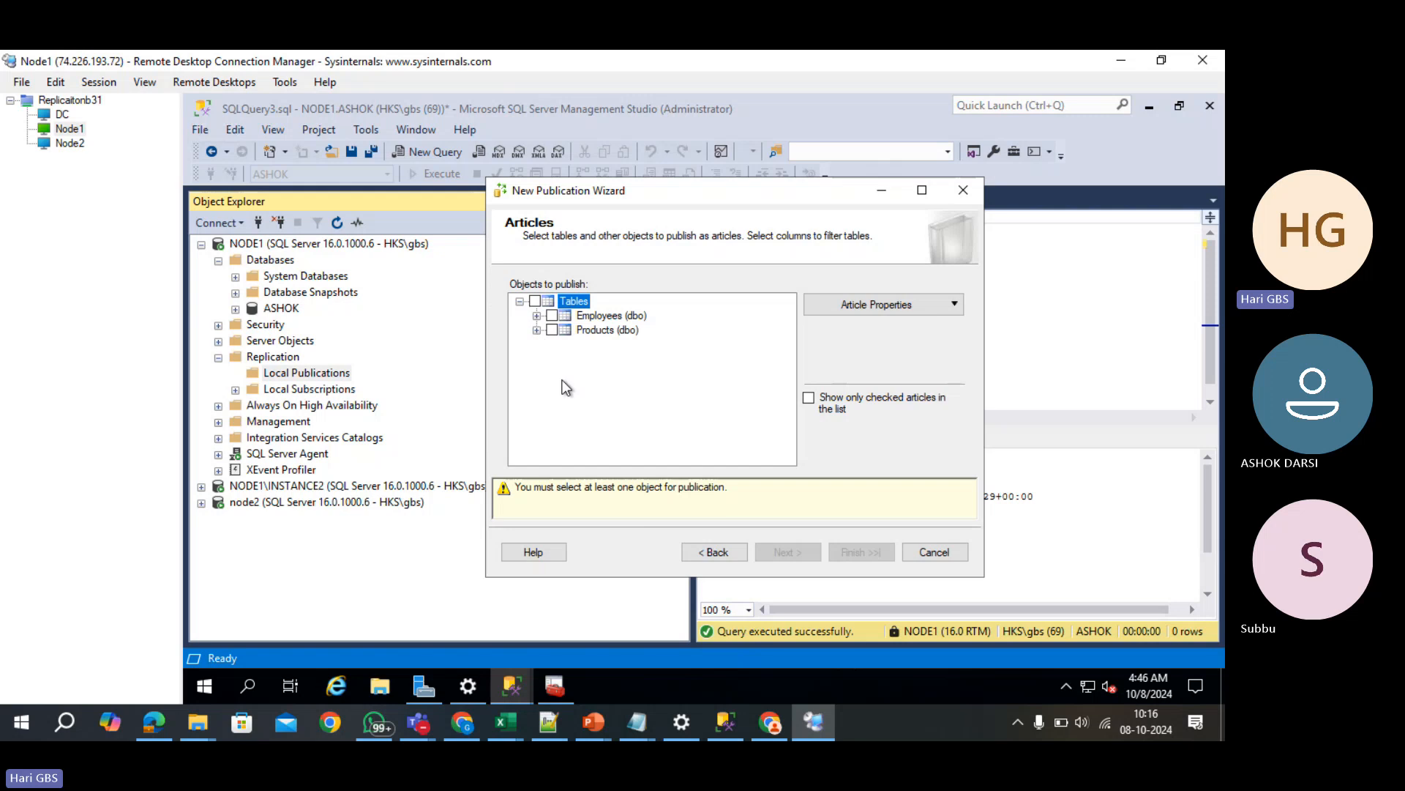
click(552, 316)
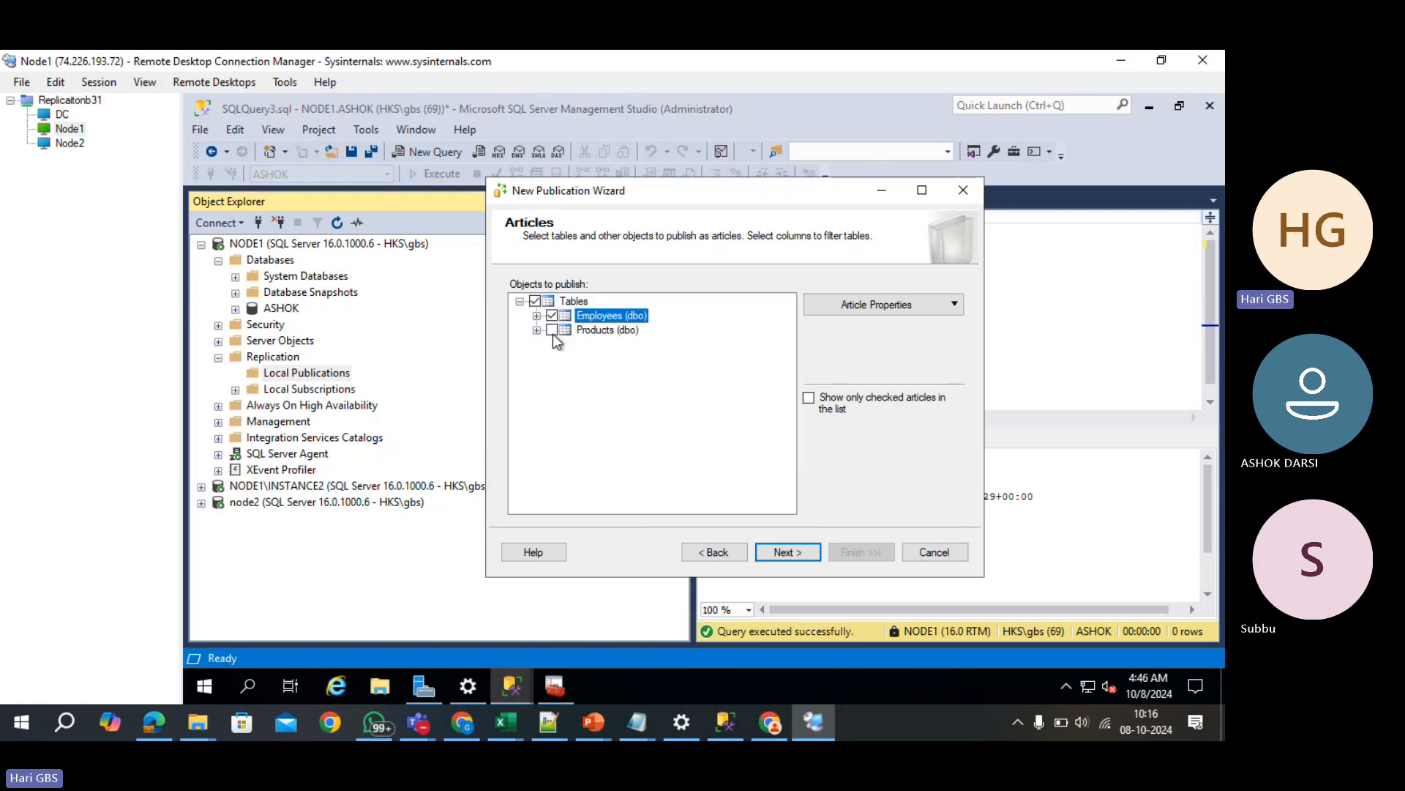
click(552, 334)
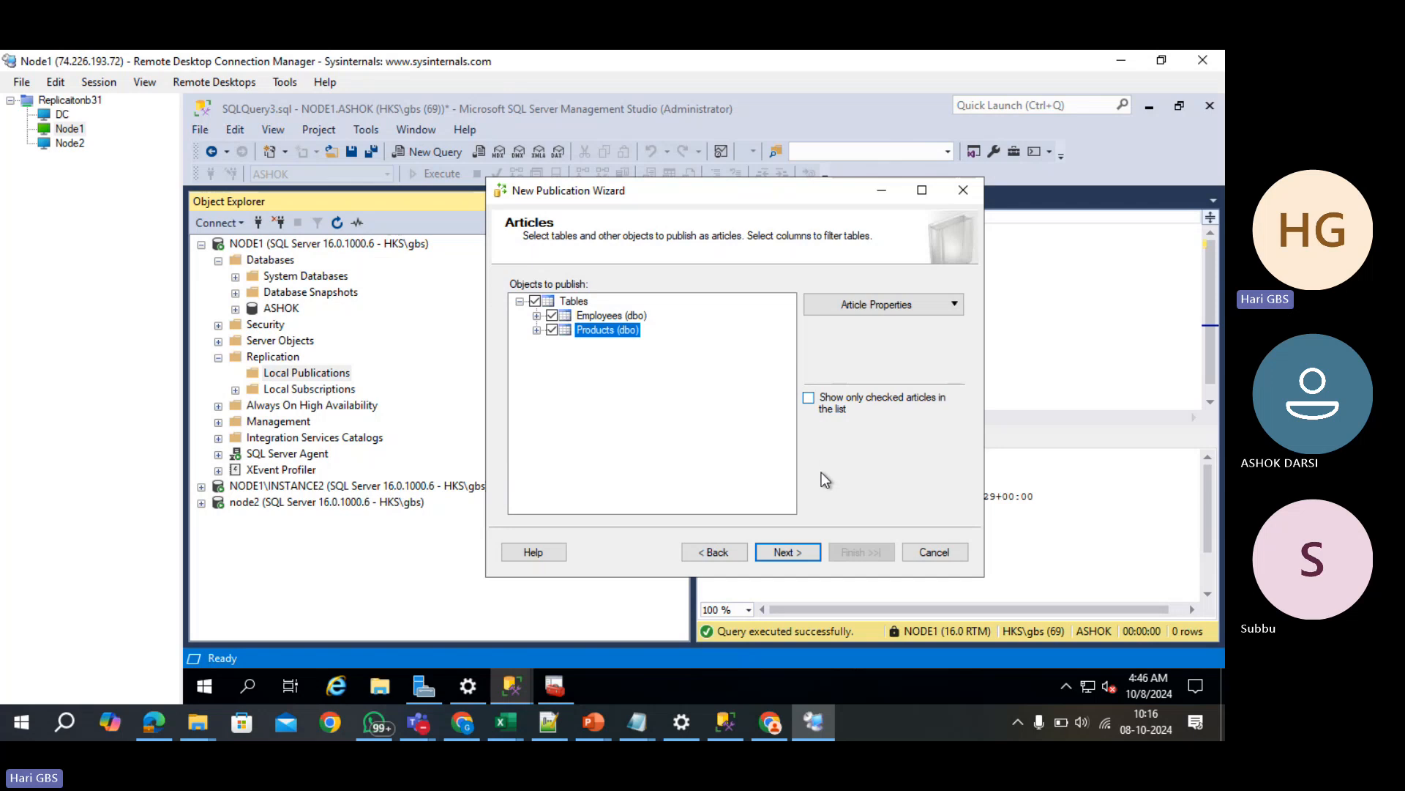
click(797, 551)
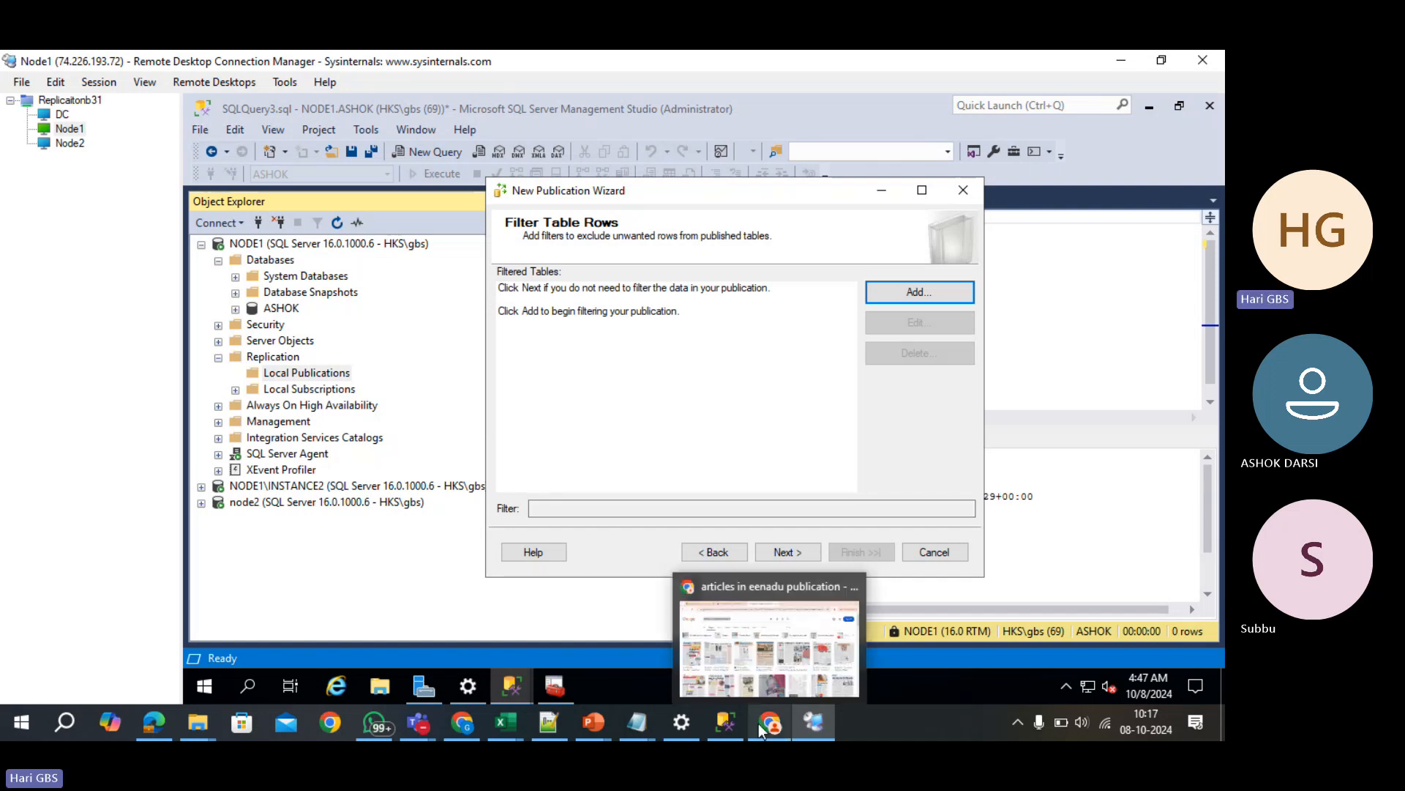
click(473, 723)
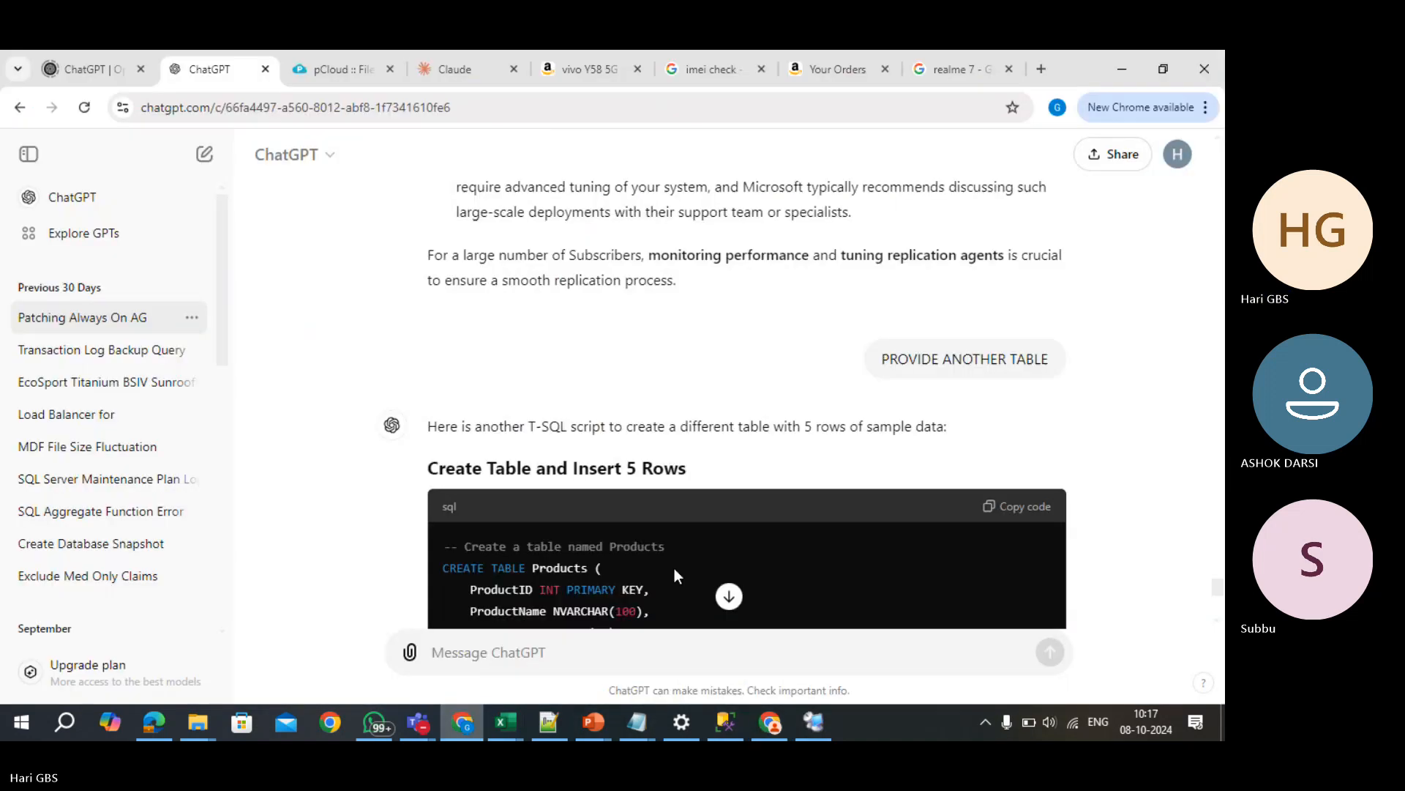
scroll(788, 561, up, 5)
scroll(789, 560, up, 15)
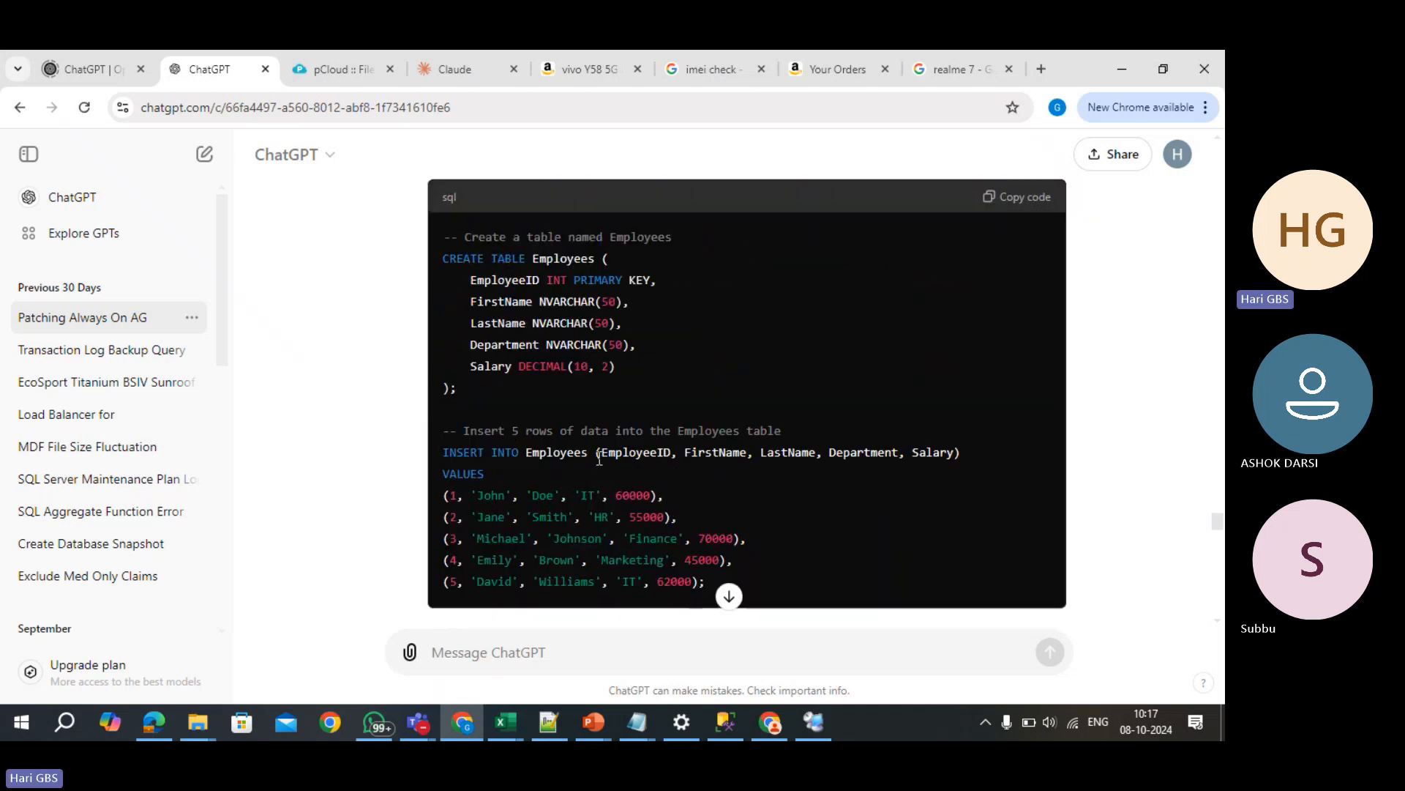
drag(601, 452, 956, 455)
click(973, 530)
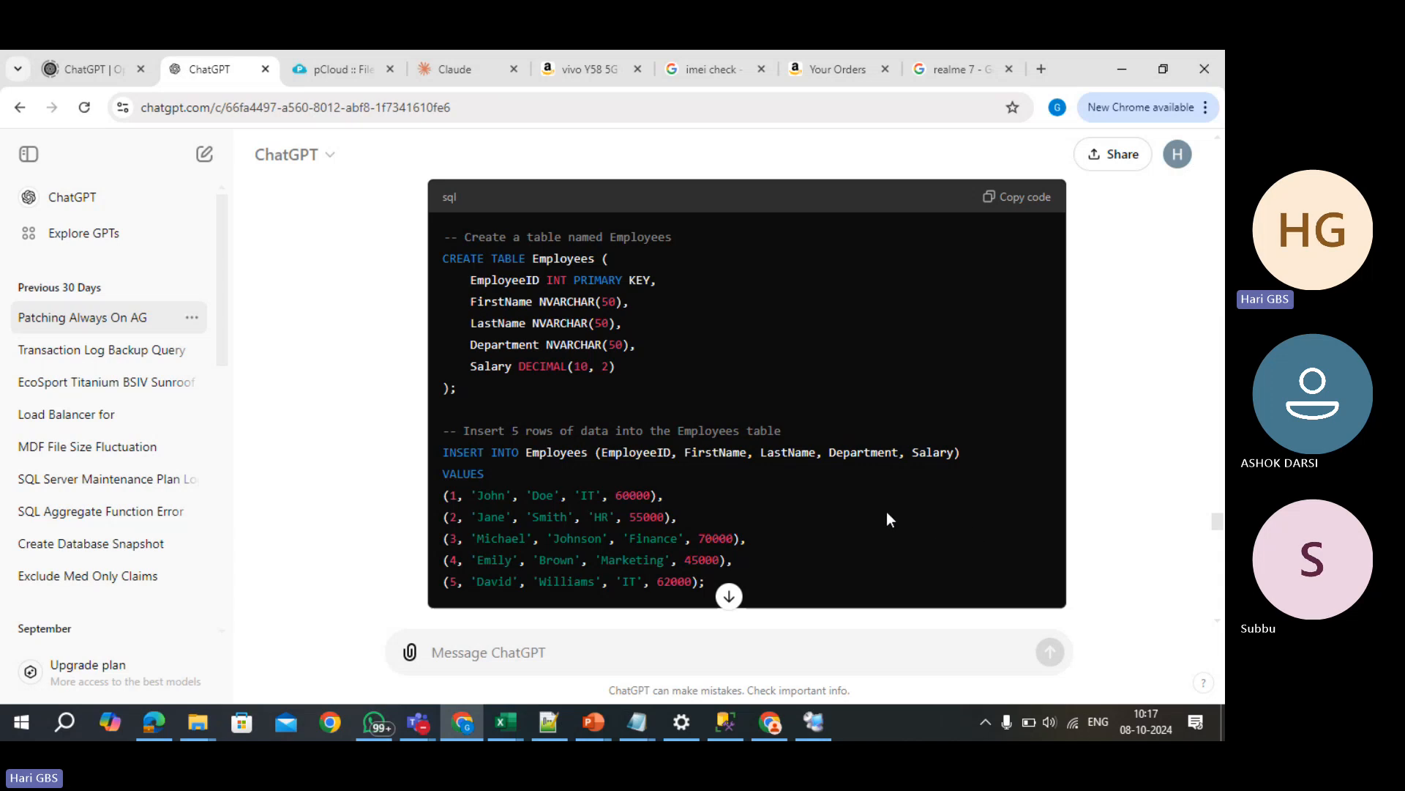
scroll(769, 509, down, 1)
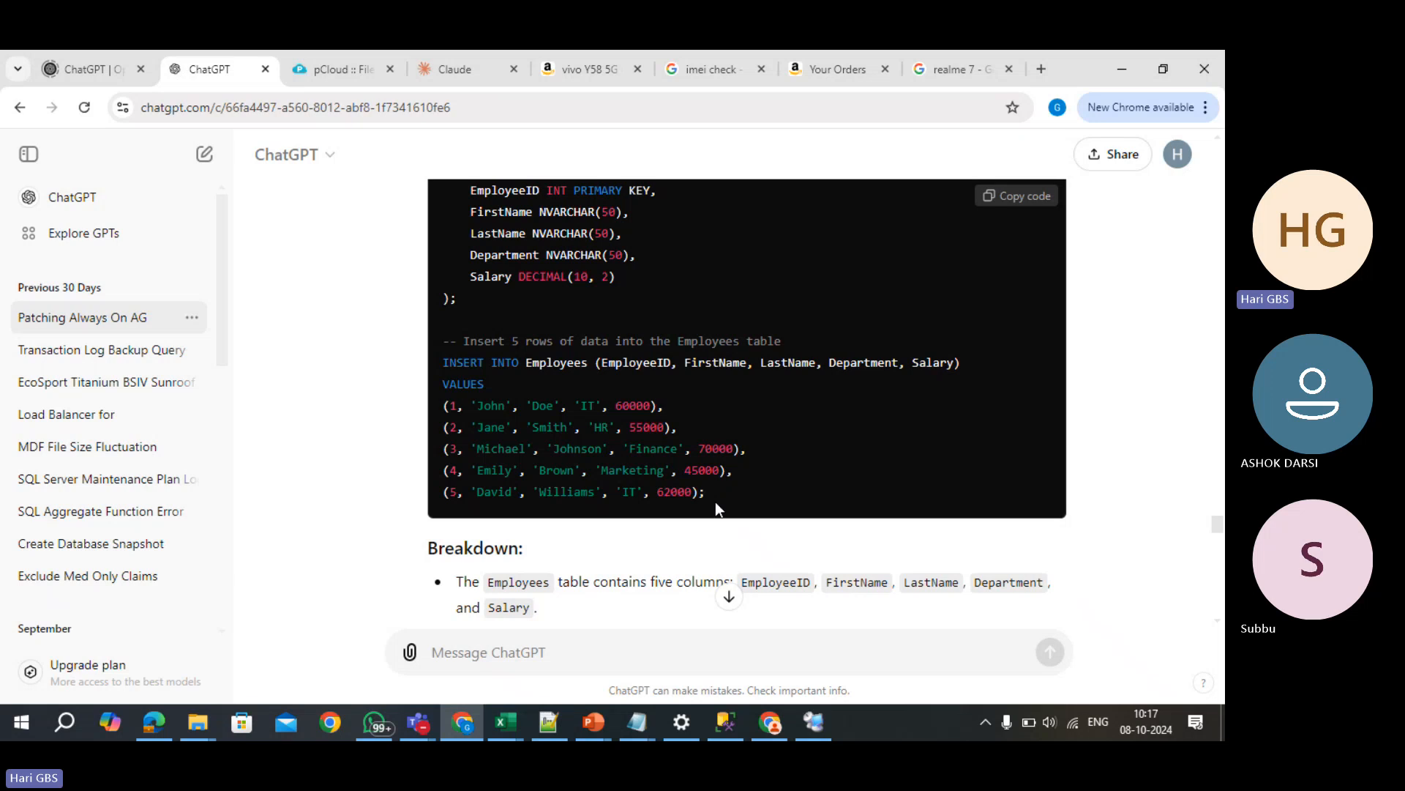
drag(714, 502, 437, 354)
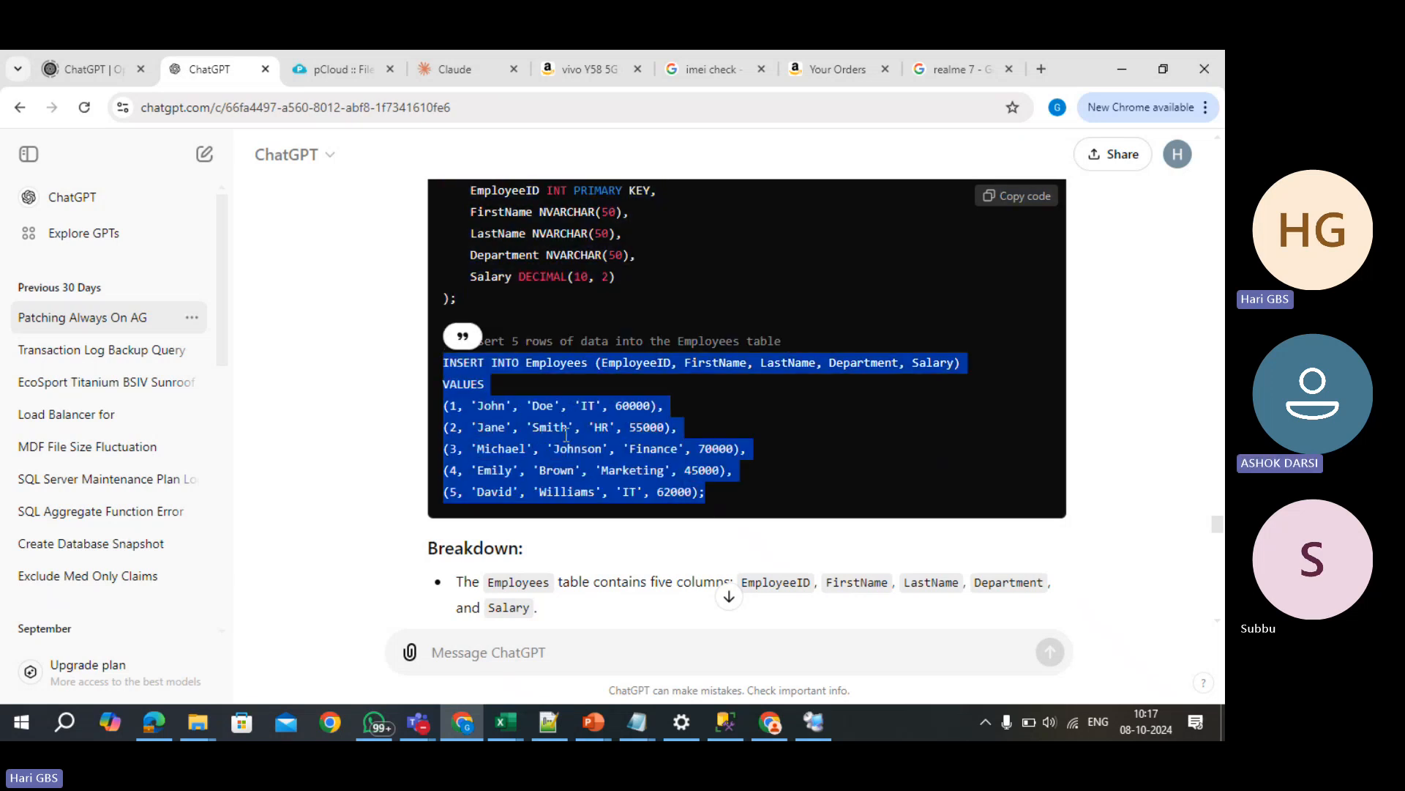
click(641, 440)
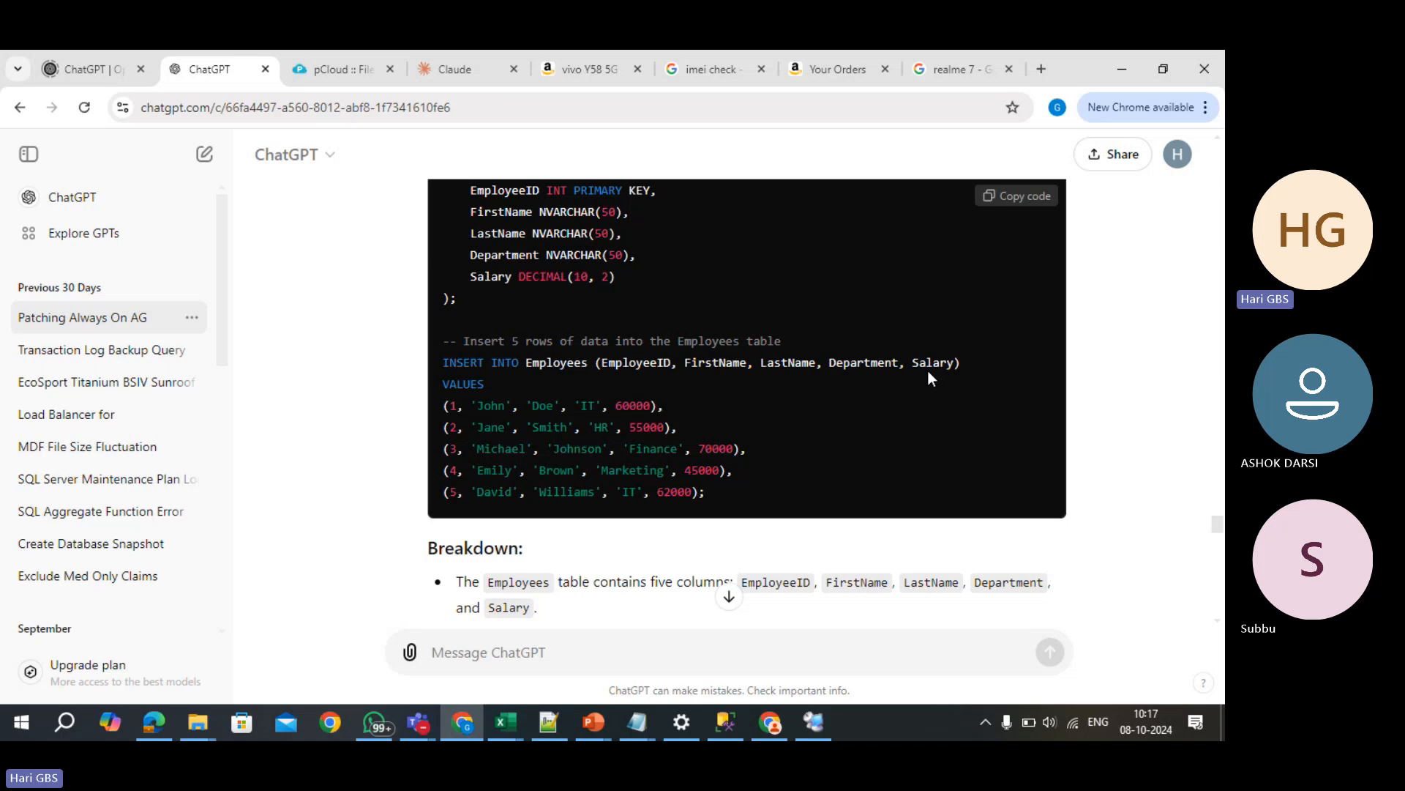
drag(913, 362, 955, 361)
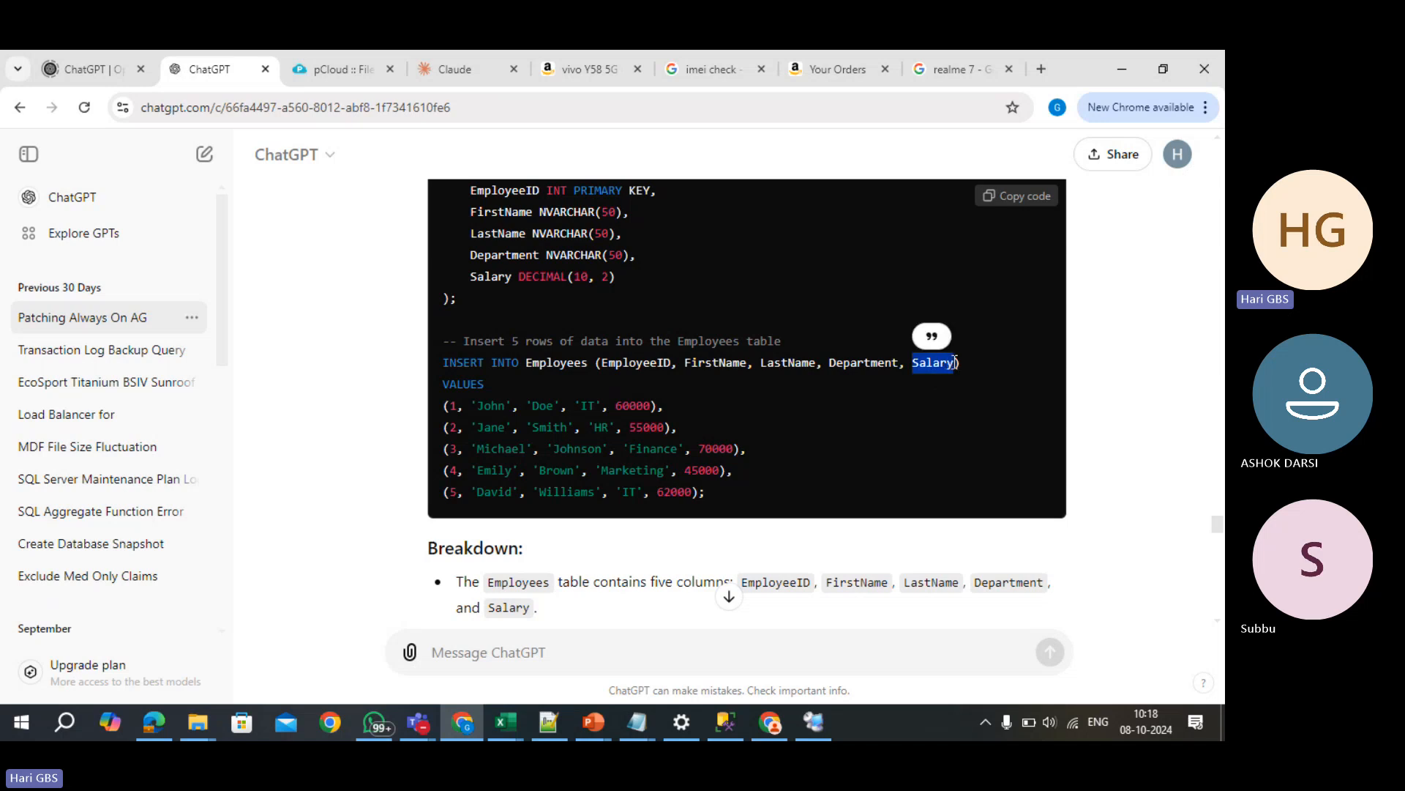
click(938, 408)
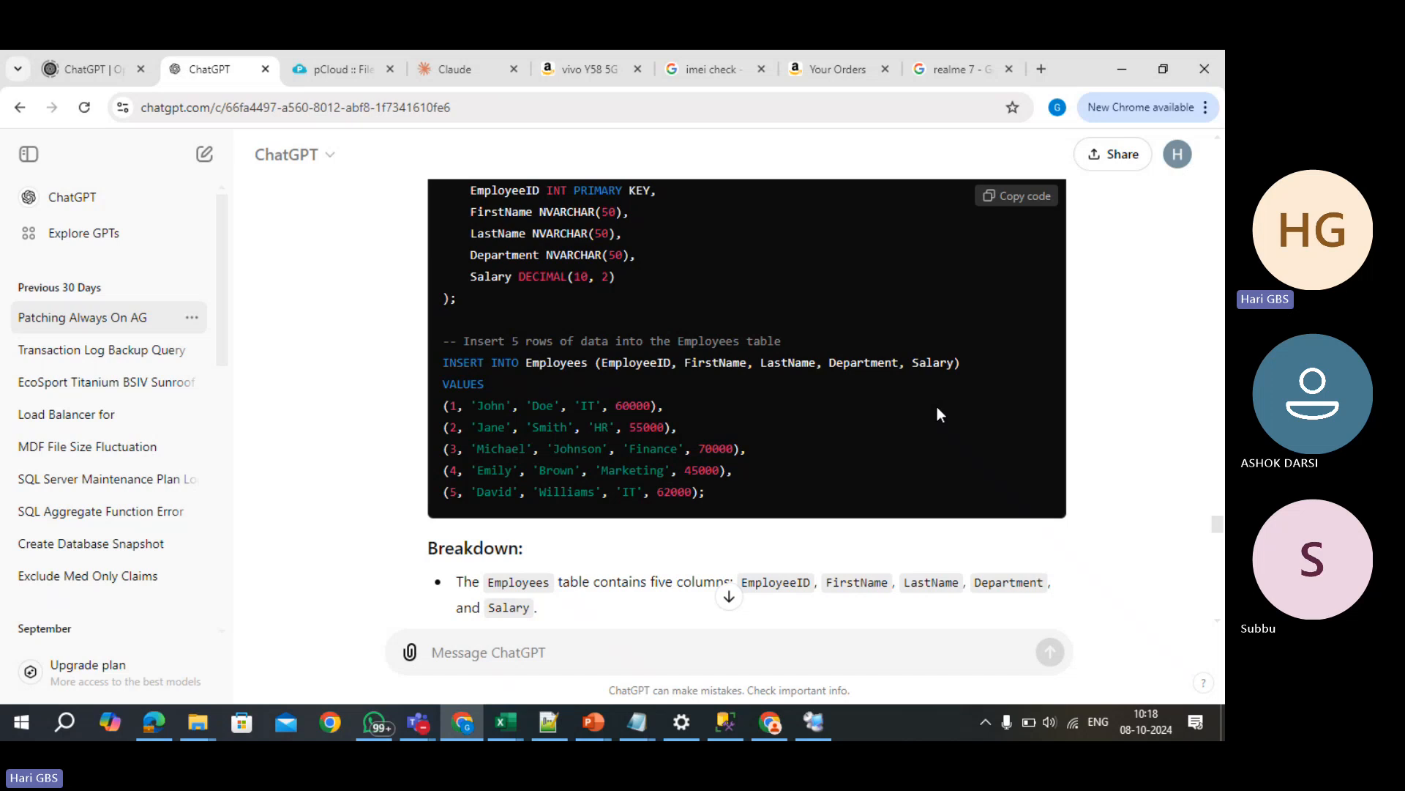
key(alt+Tab)
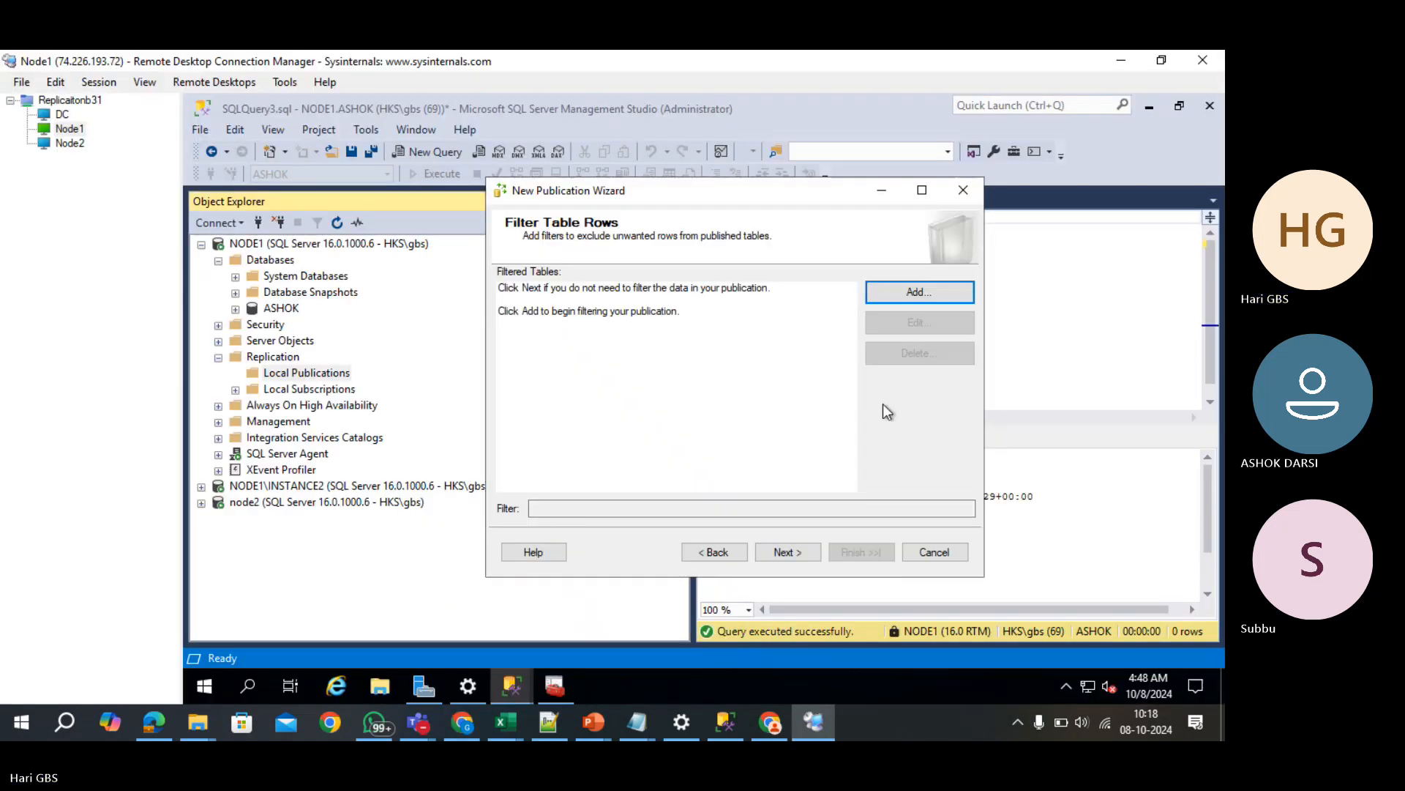
click(913, 294)
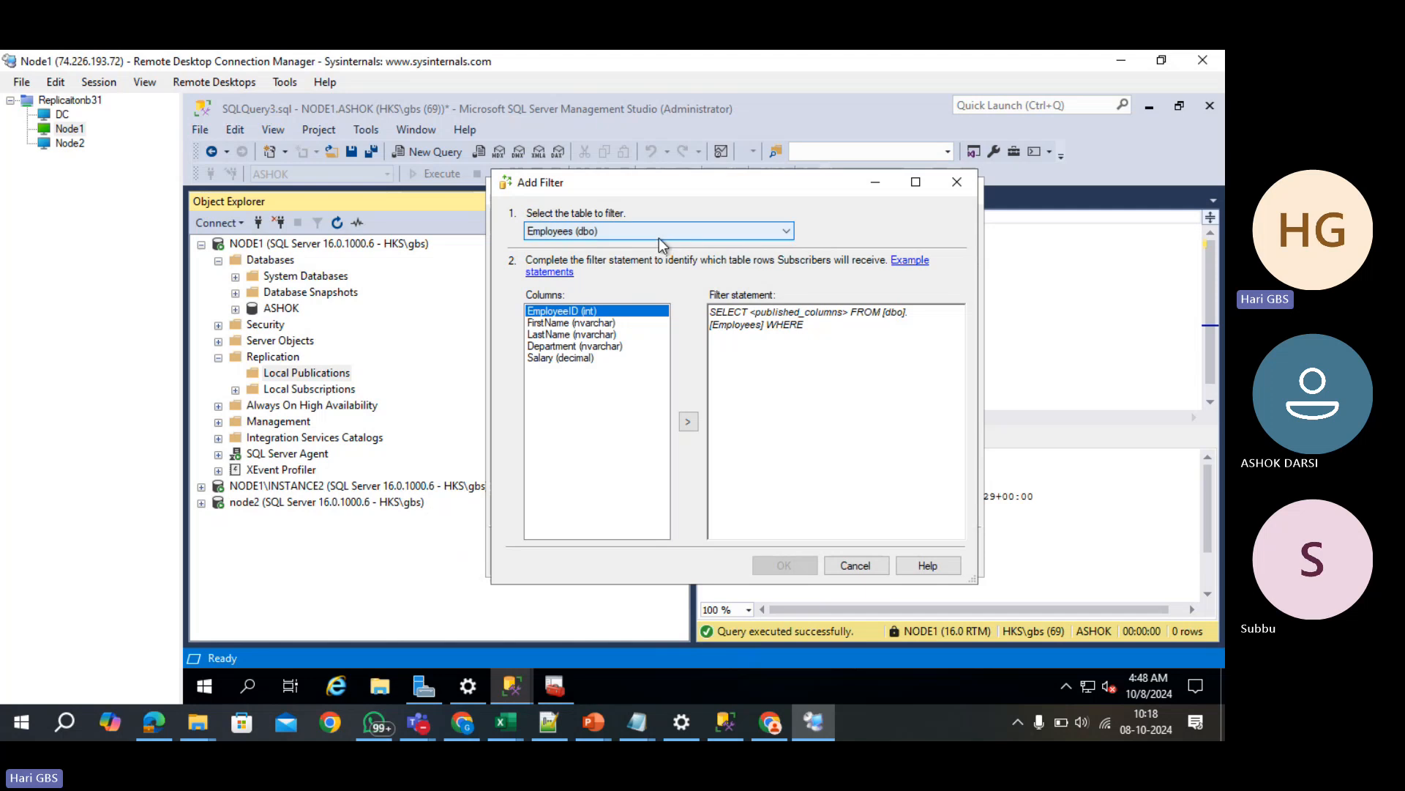
click(577, 358)
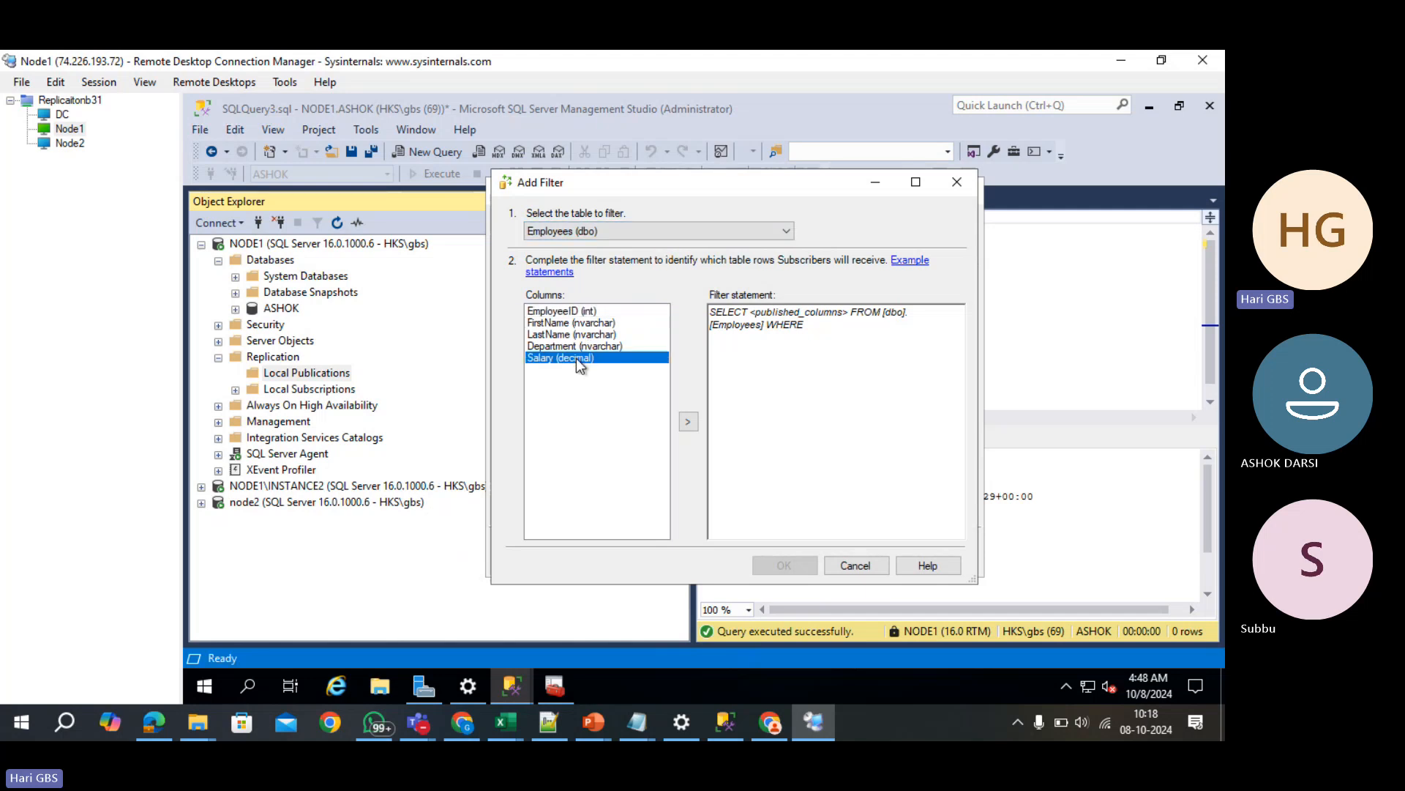
click(573, 313)
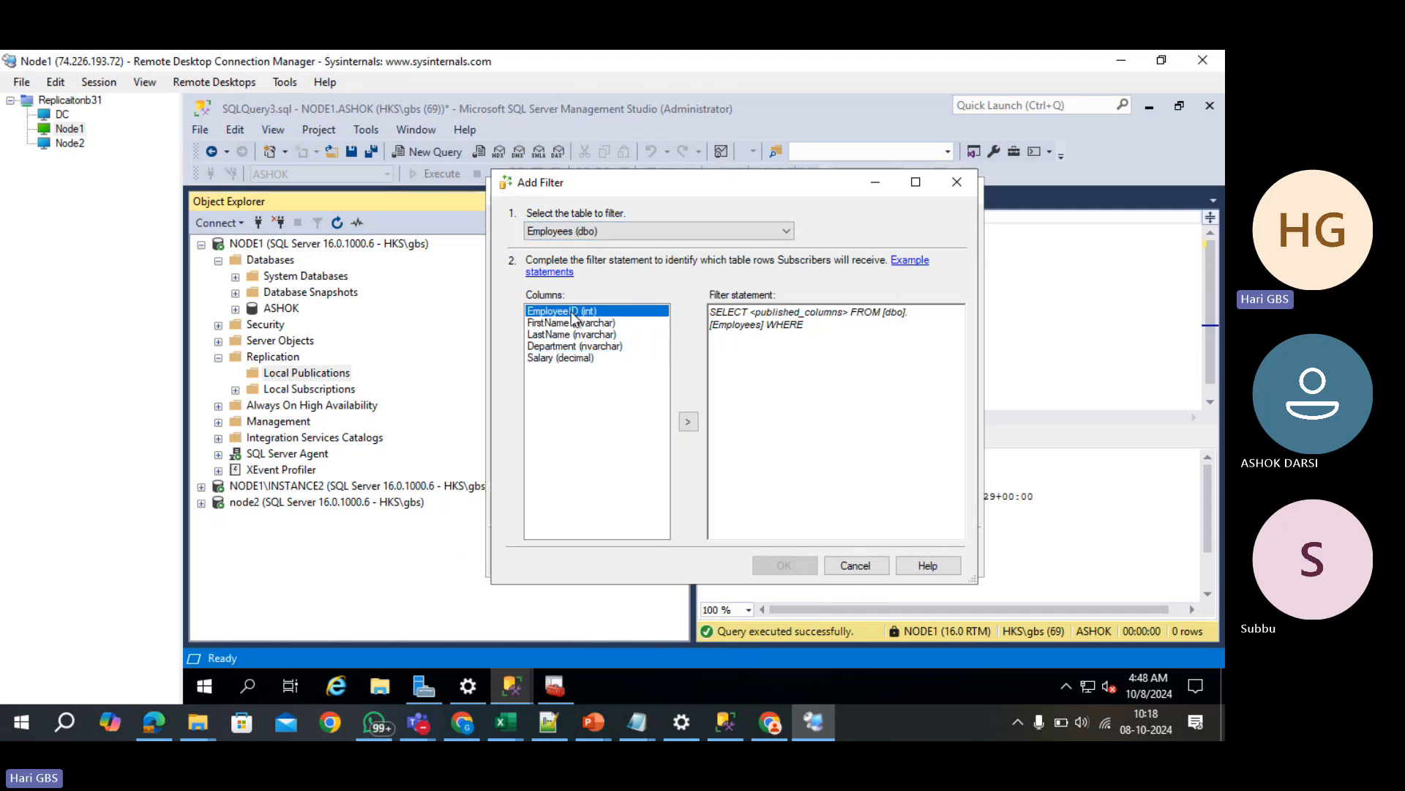
click(689, 423)
click(617, 325)
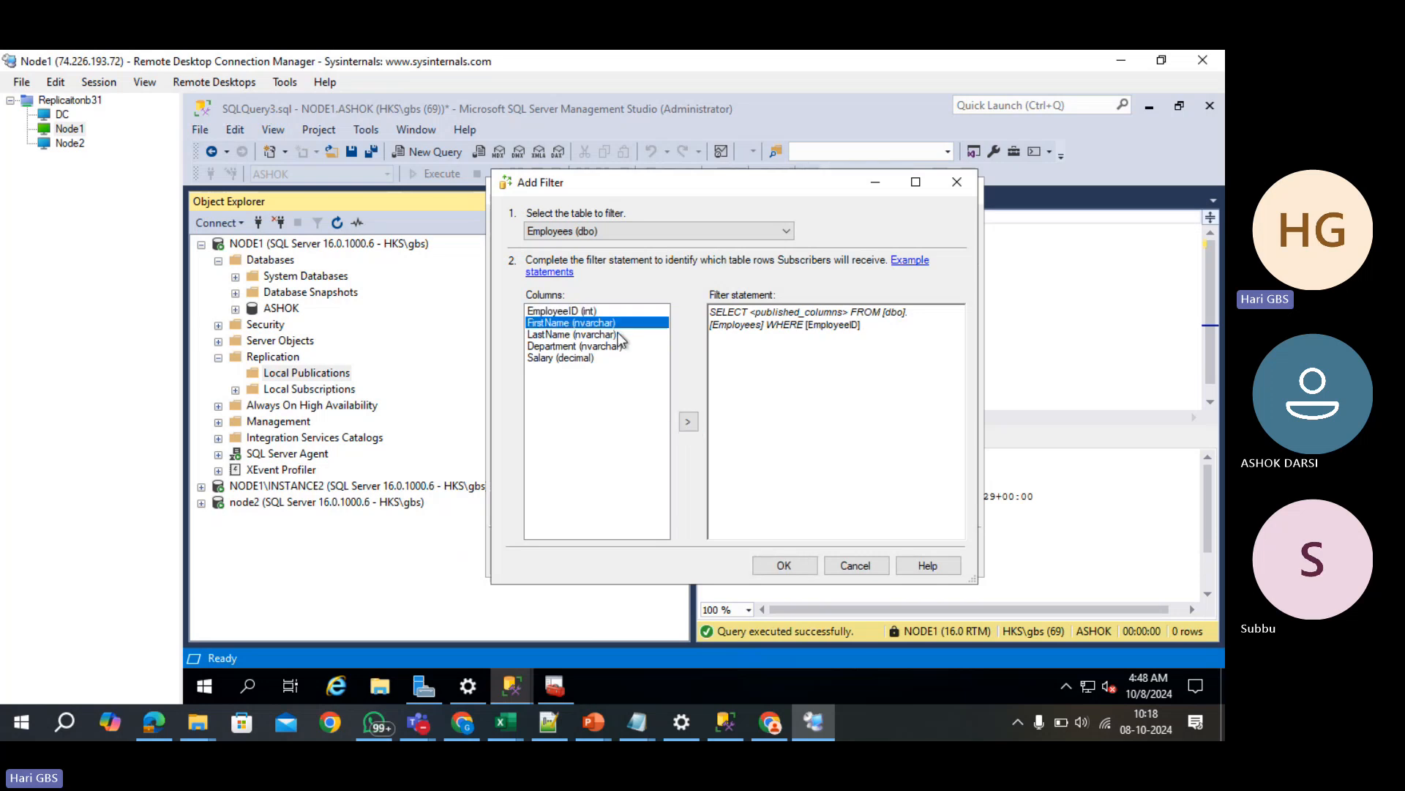
click(689, 423)
click(614, 333)
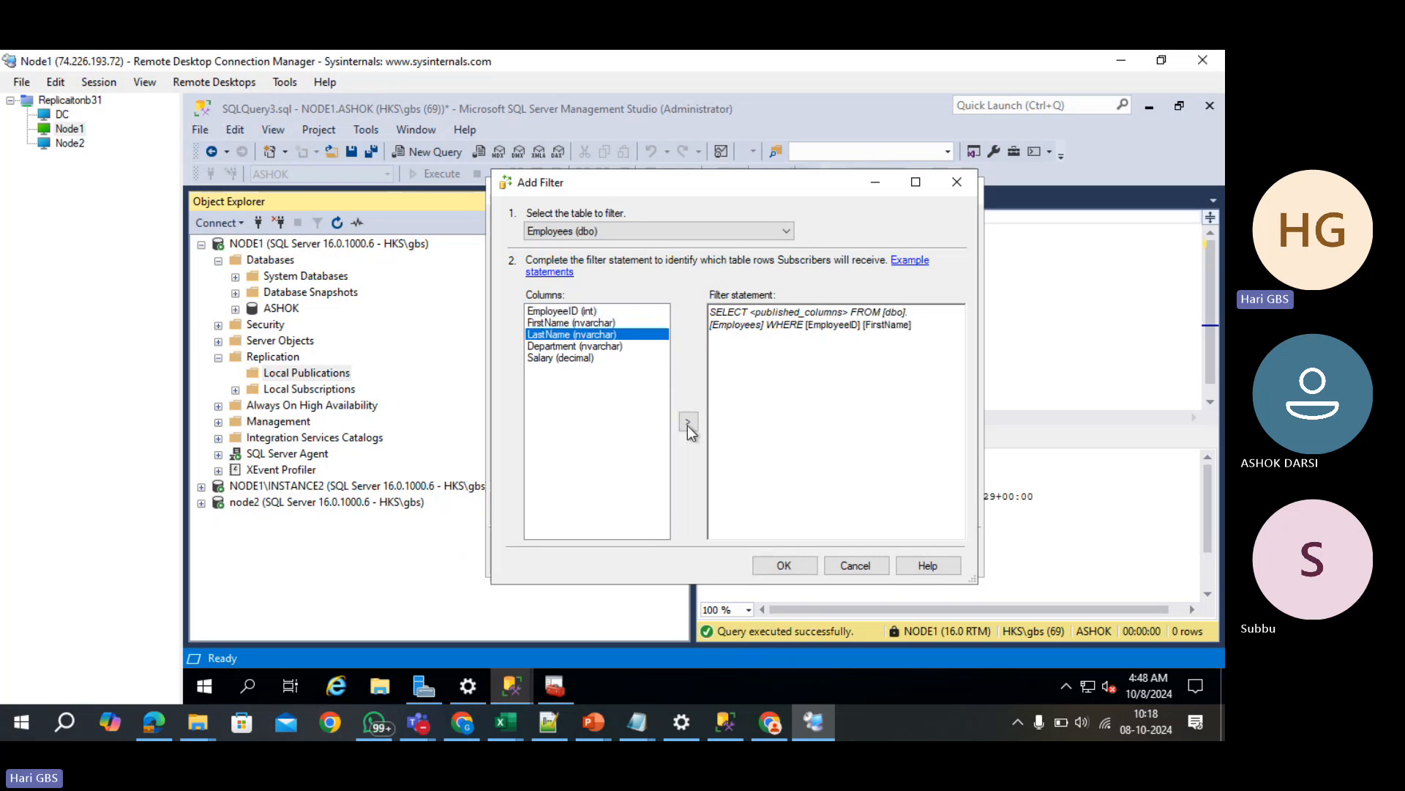
click(689, 423)
click(607, 347)
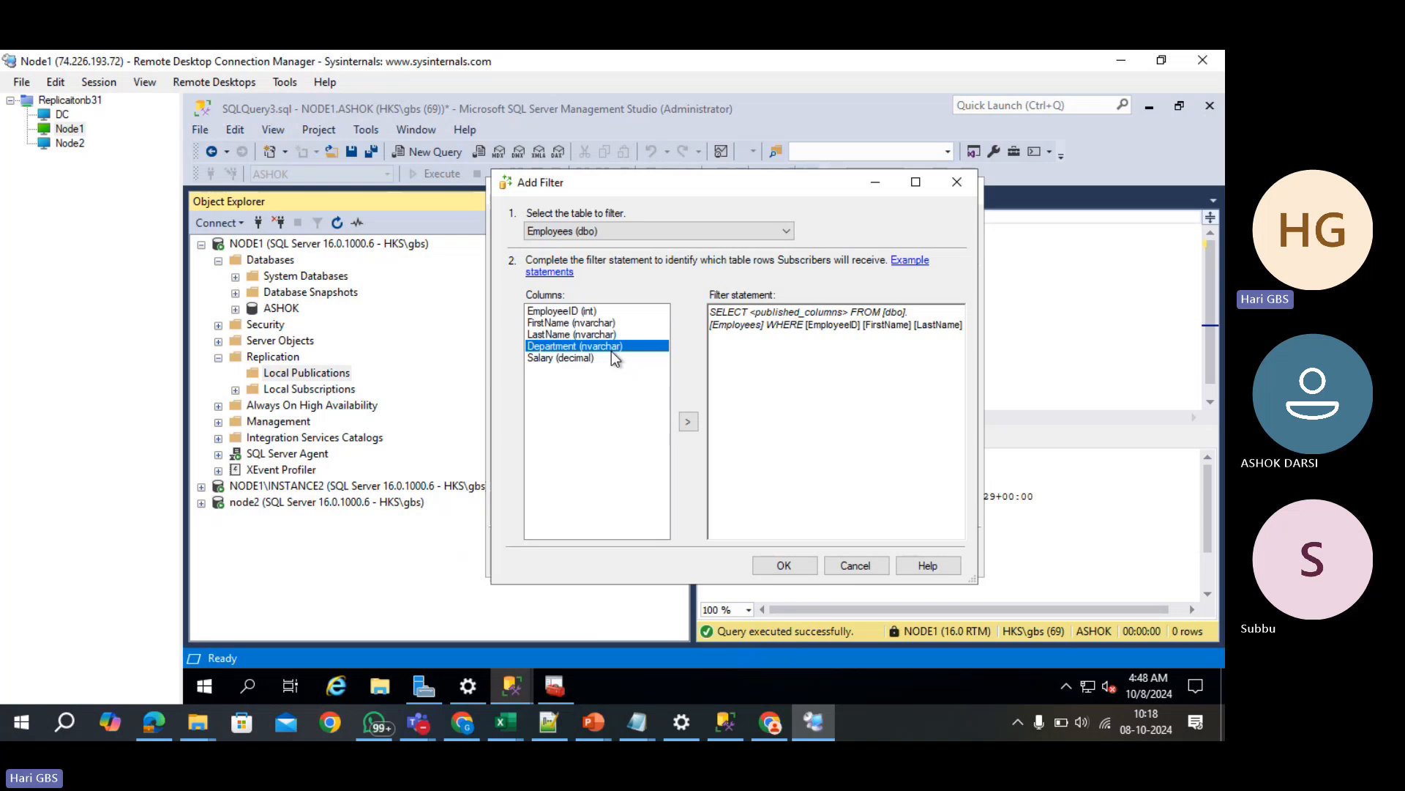
click(680, 421)
click(784, 562)
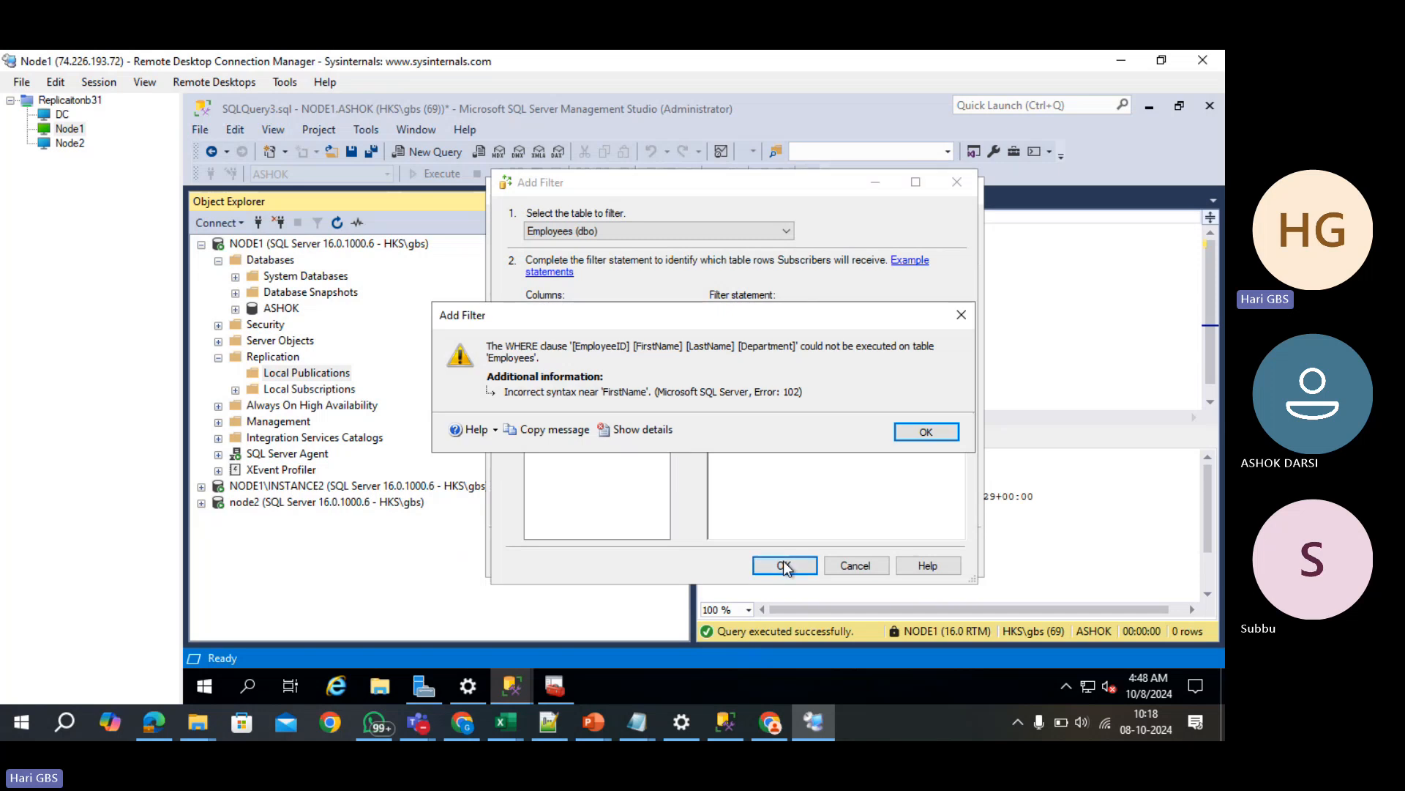
click(927, 432)
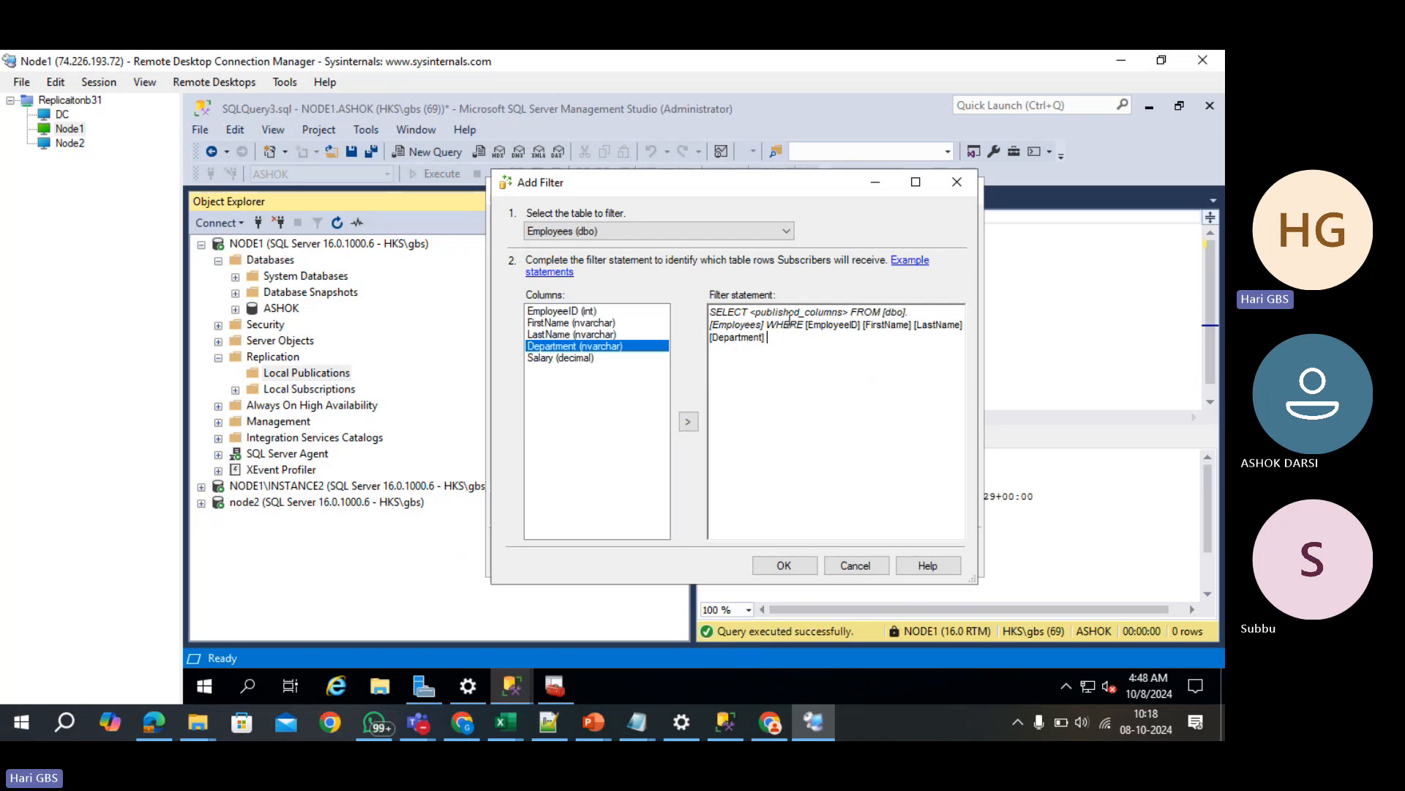
double_click(784, 313)
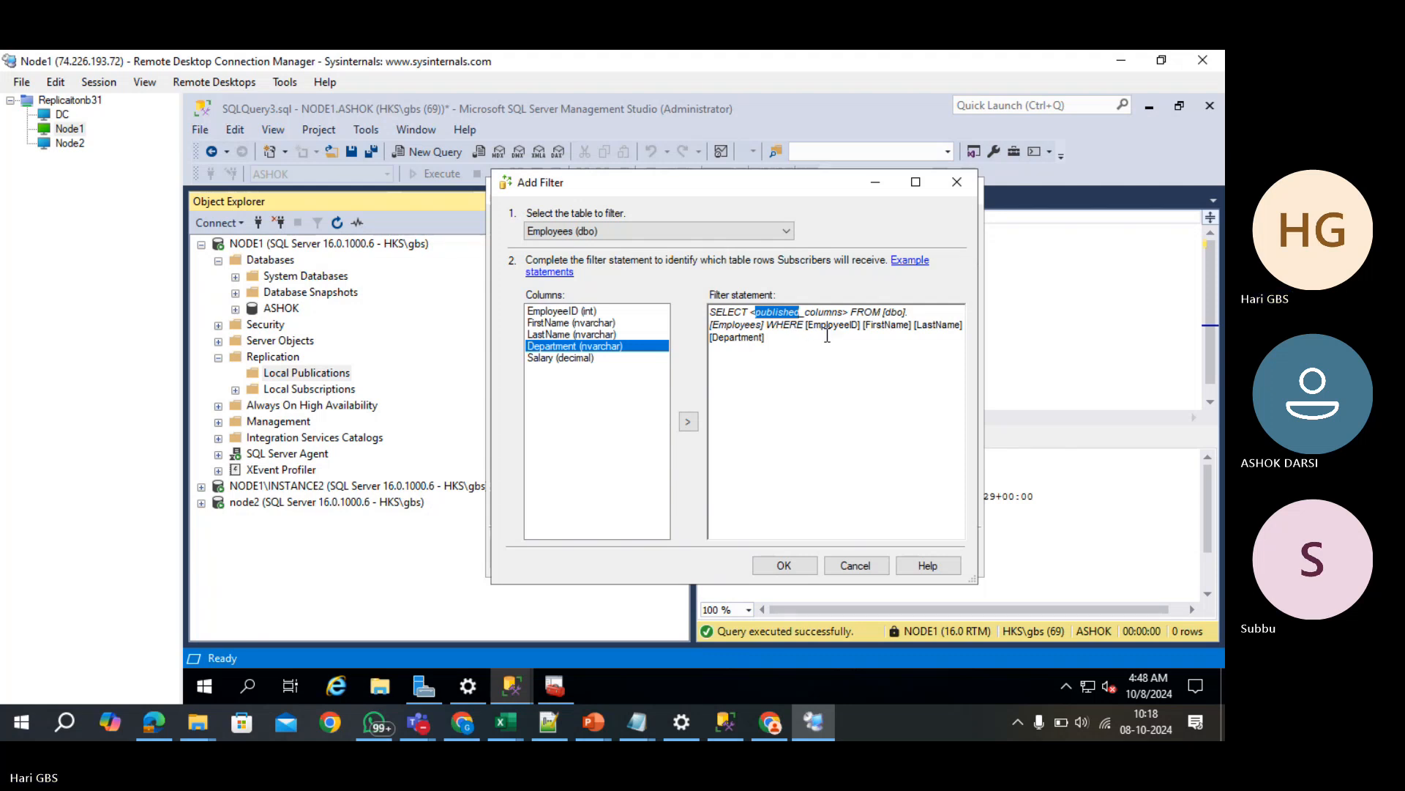
drag(808, 331, 825, 349)
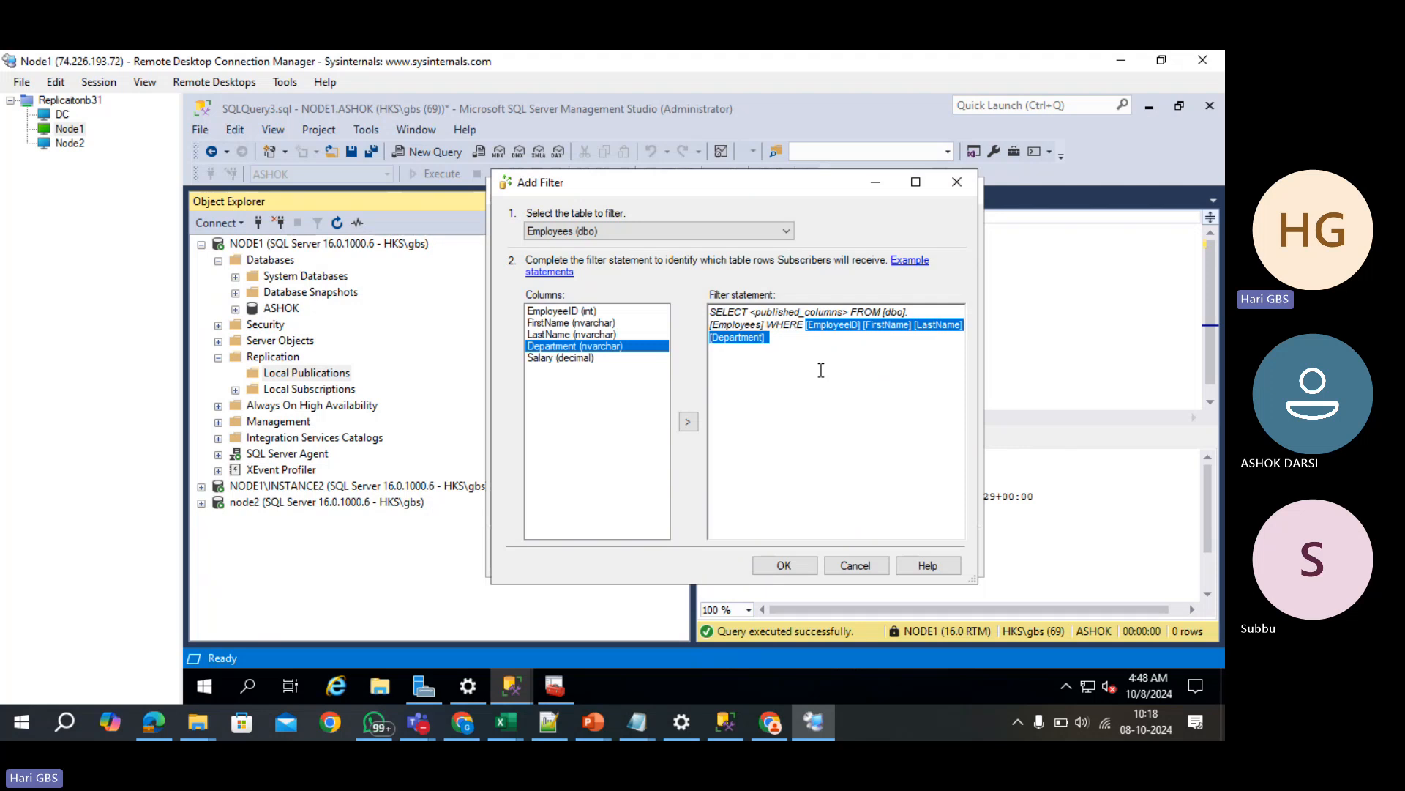
click(812, 368)
key(ctrl+a)
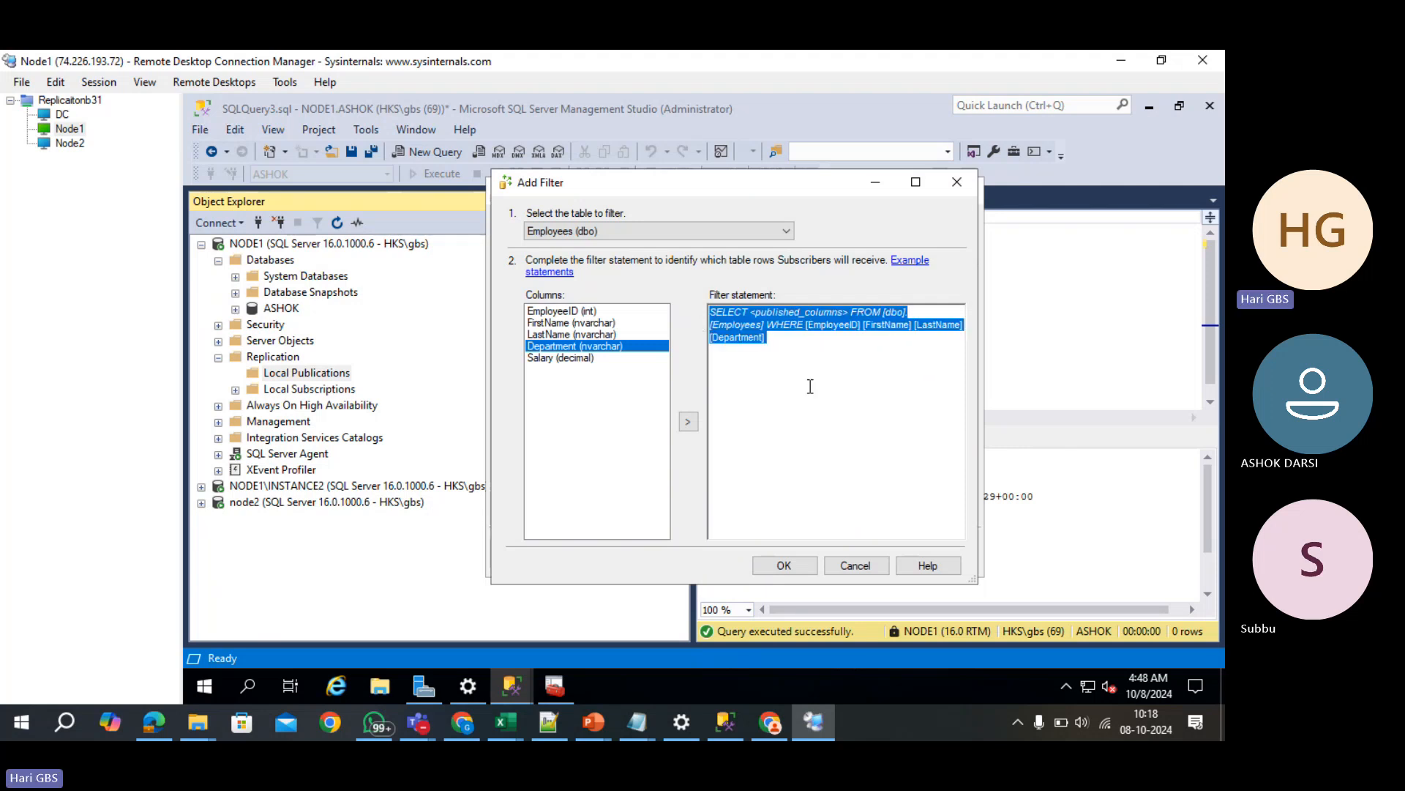
click(862, 335)
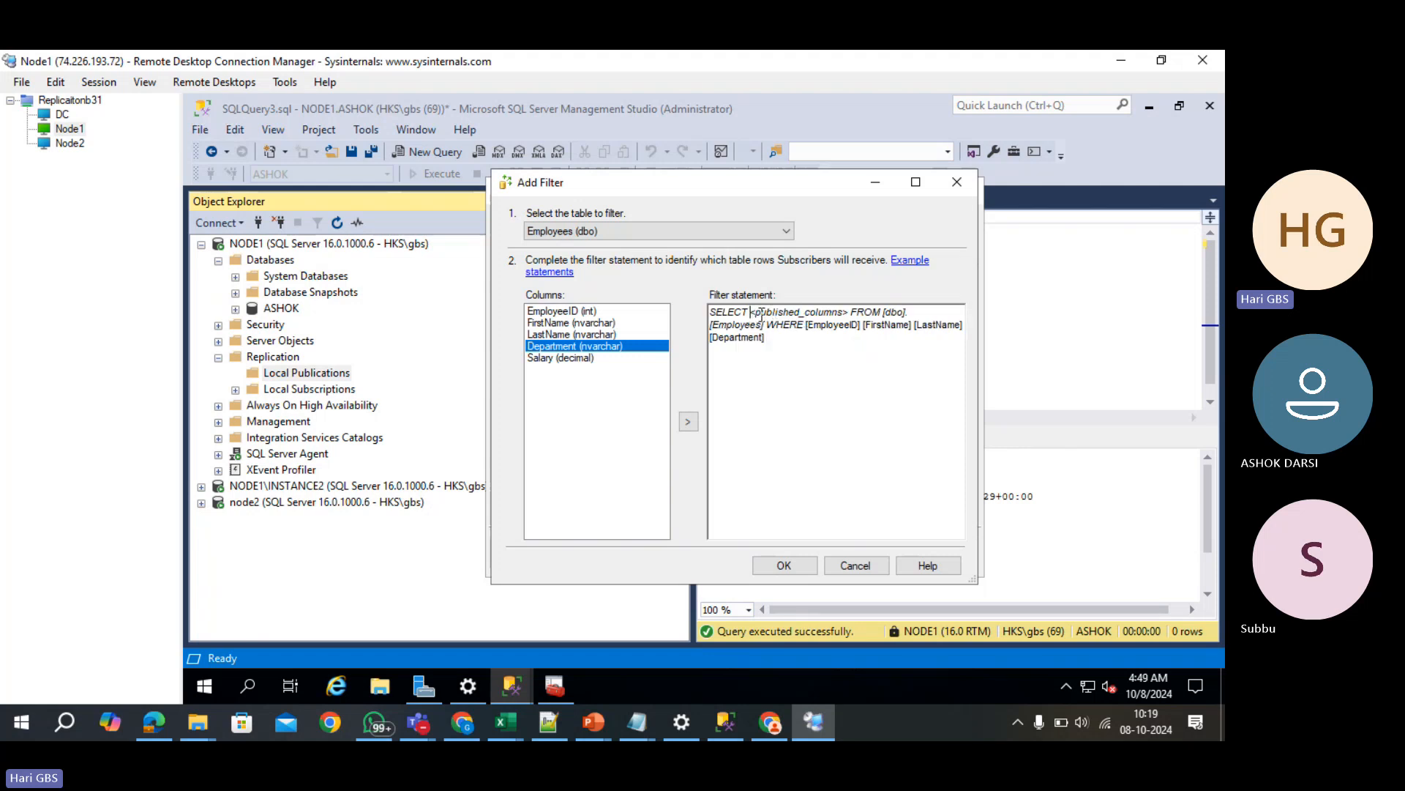
drag(750, 312, 850, 312)
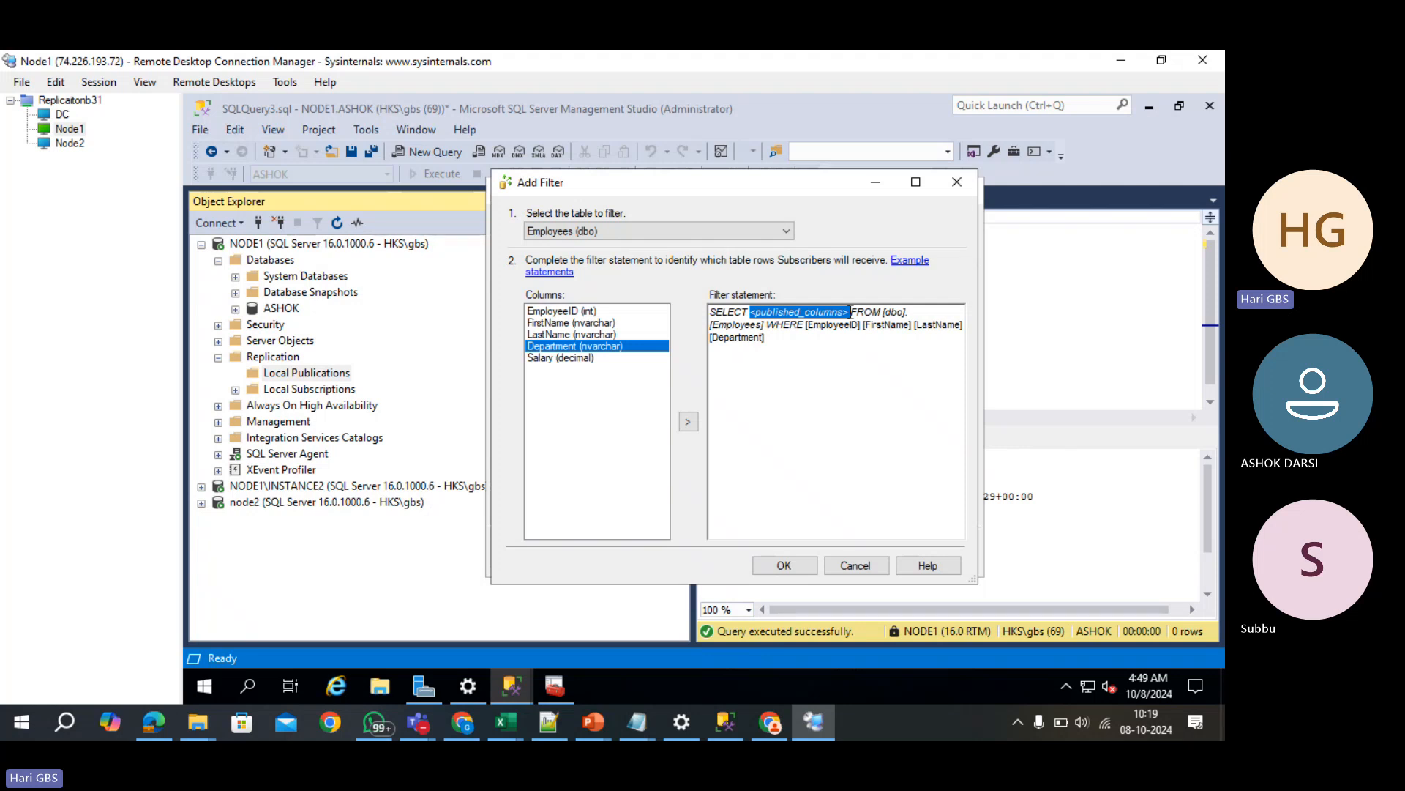
drag(804, 324, 818, 345)
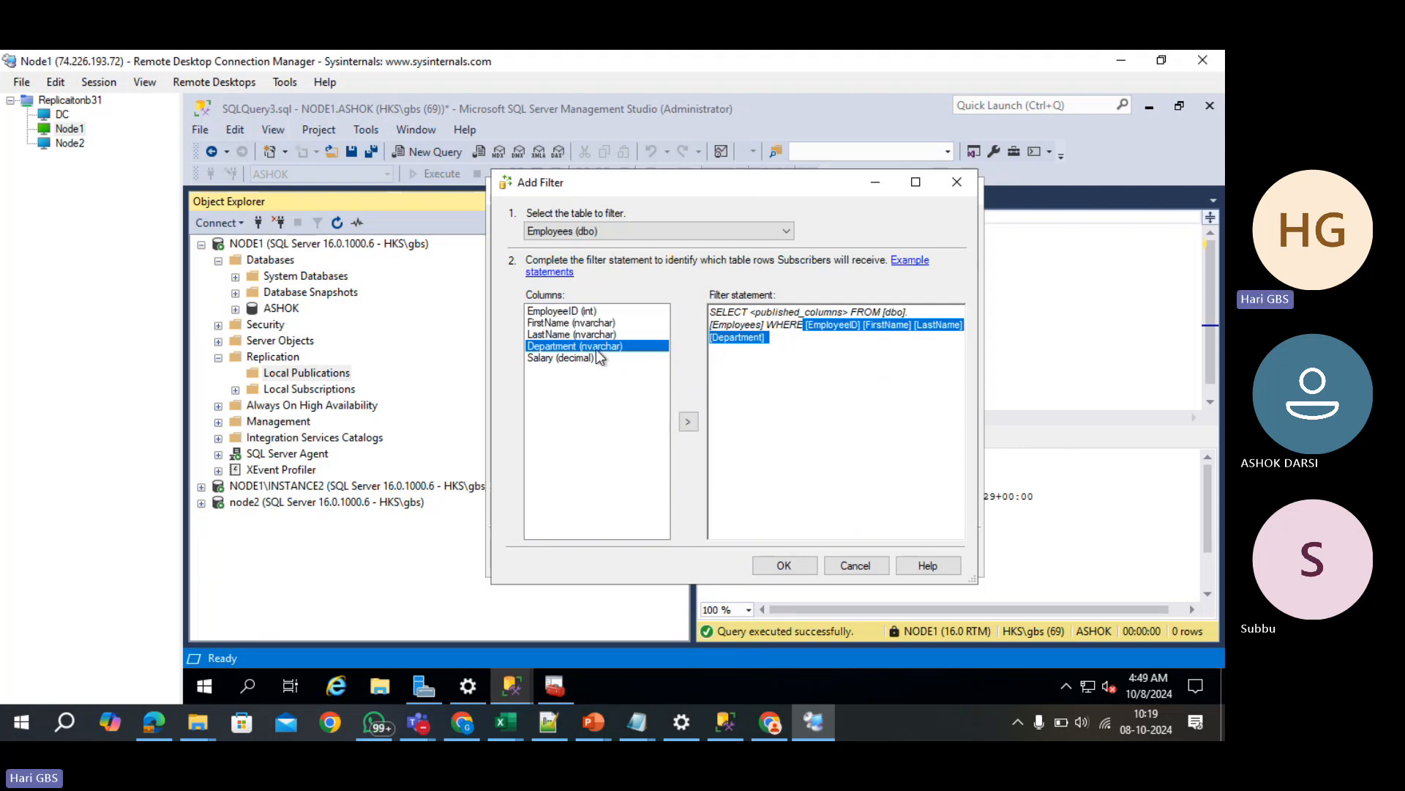
click(736, 324)
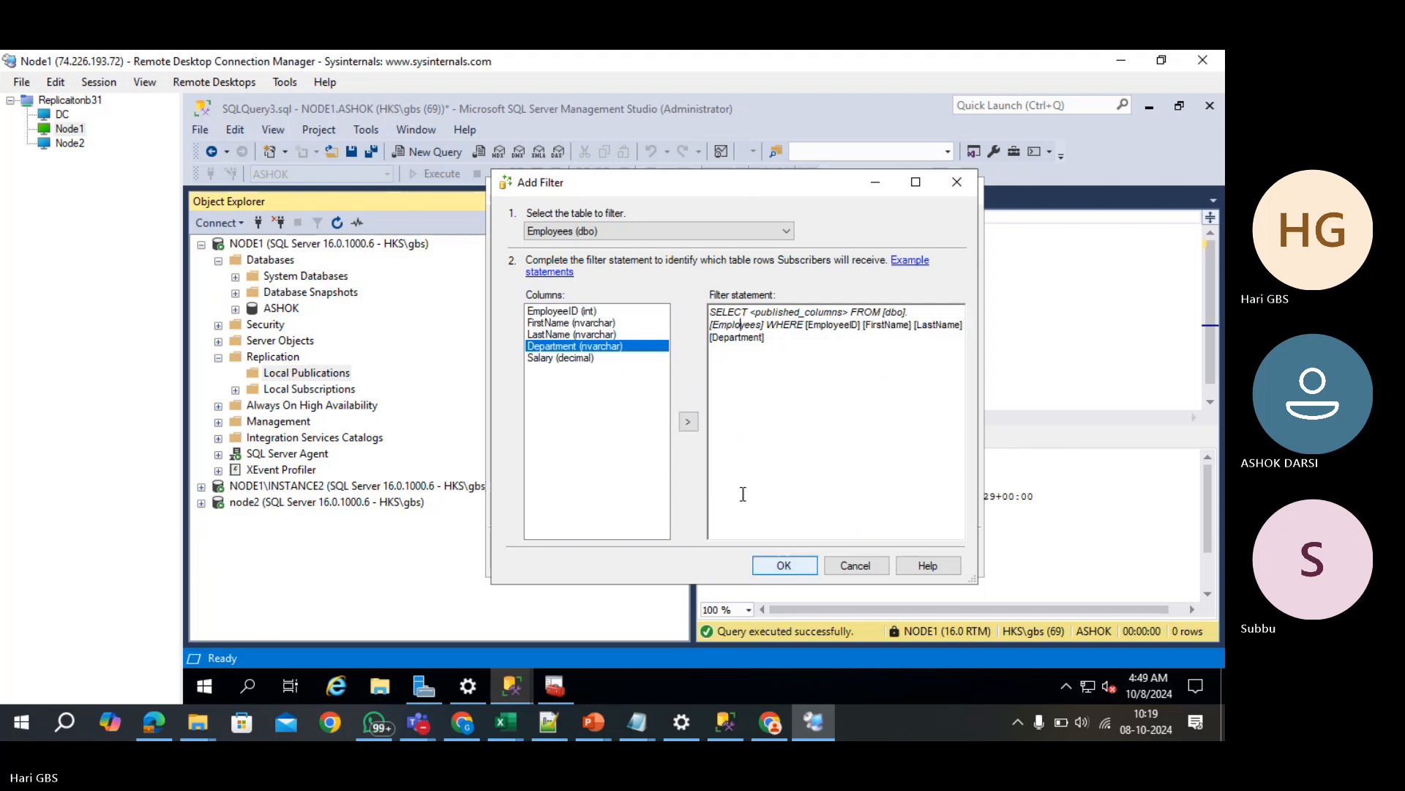
click(861, 568)
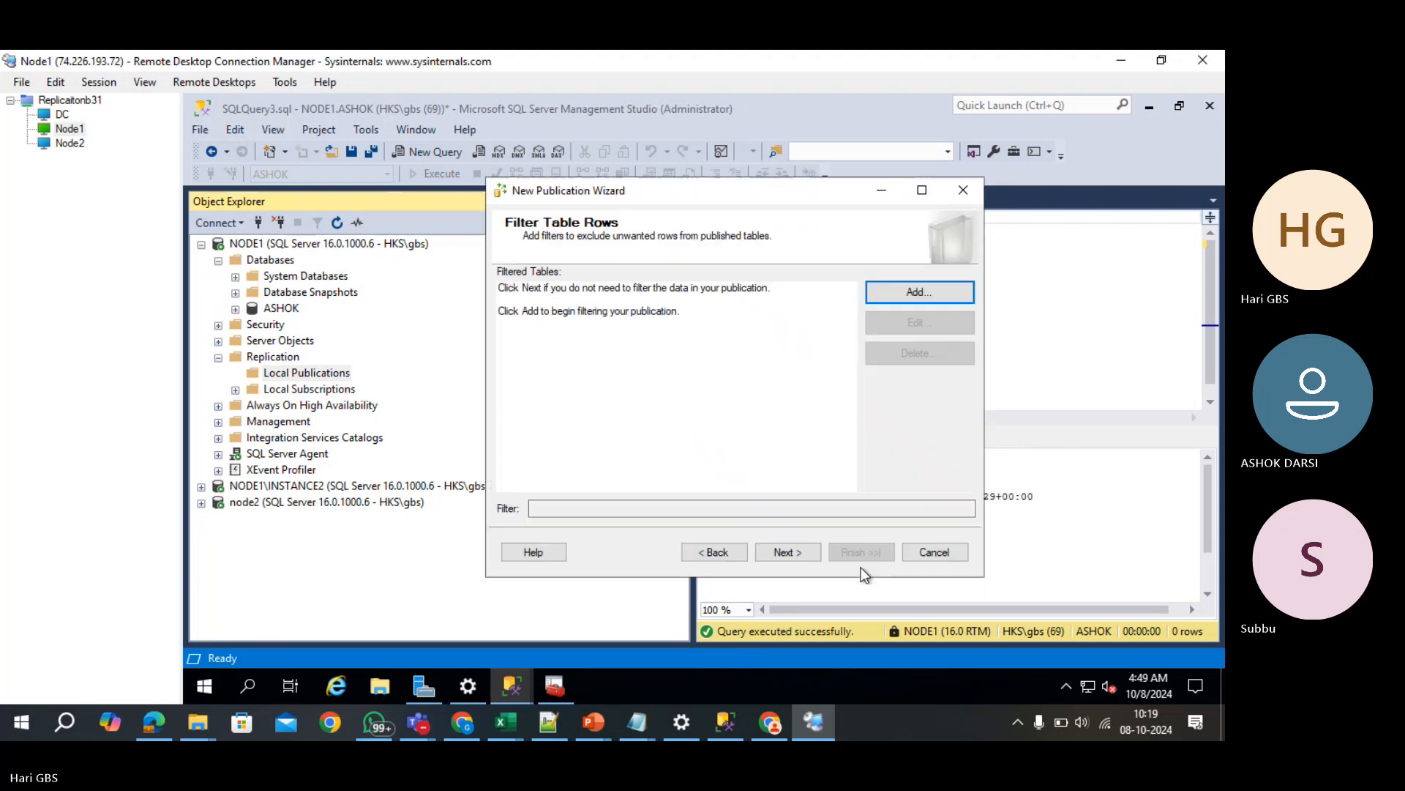
- Reopen the Employees Add Filter dialog and review its statement, checking ChatGPT before returning
click(895, 302)
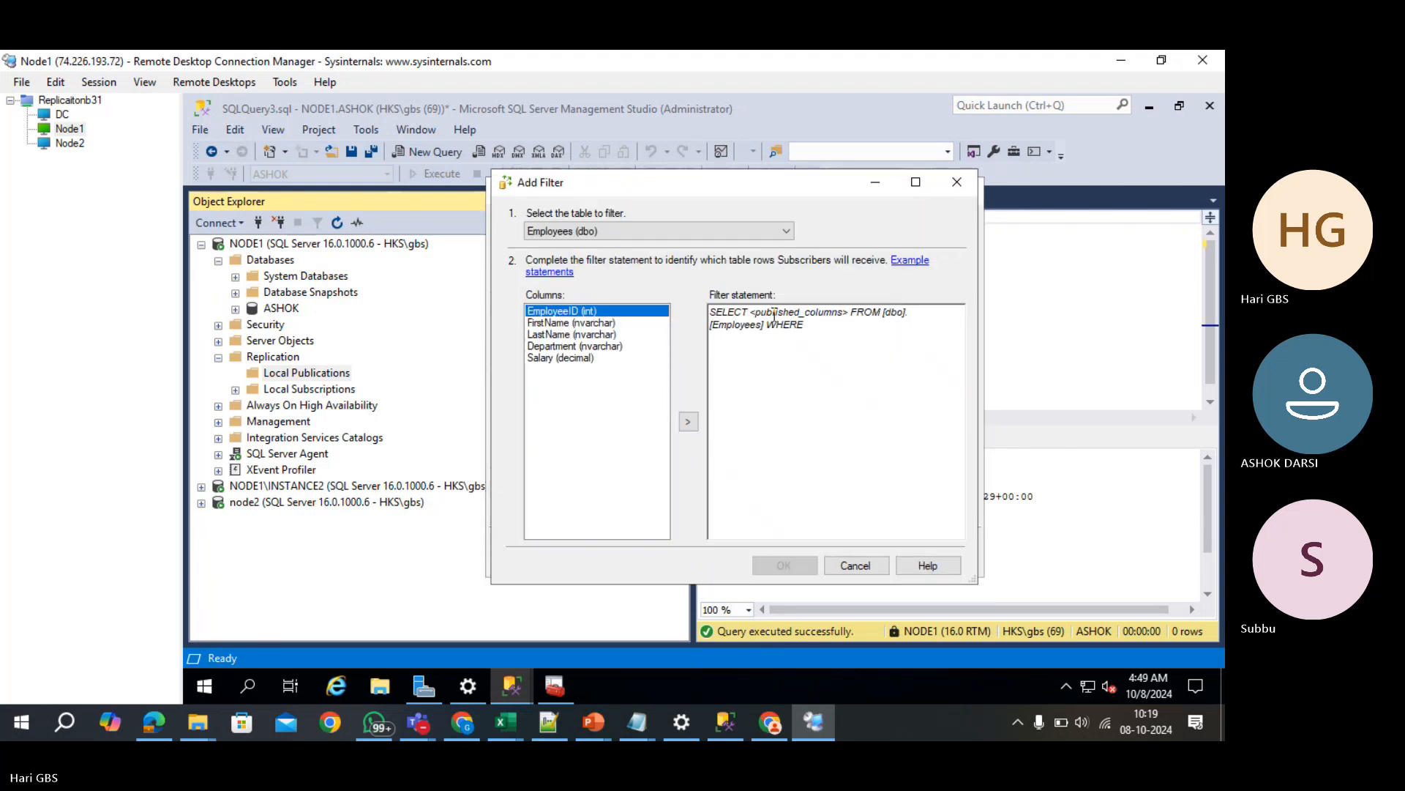
double_click(775, 314)
click(834, 359)
double_click(785, 325)
click(769, 325)
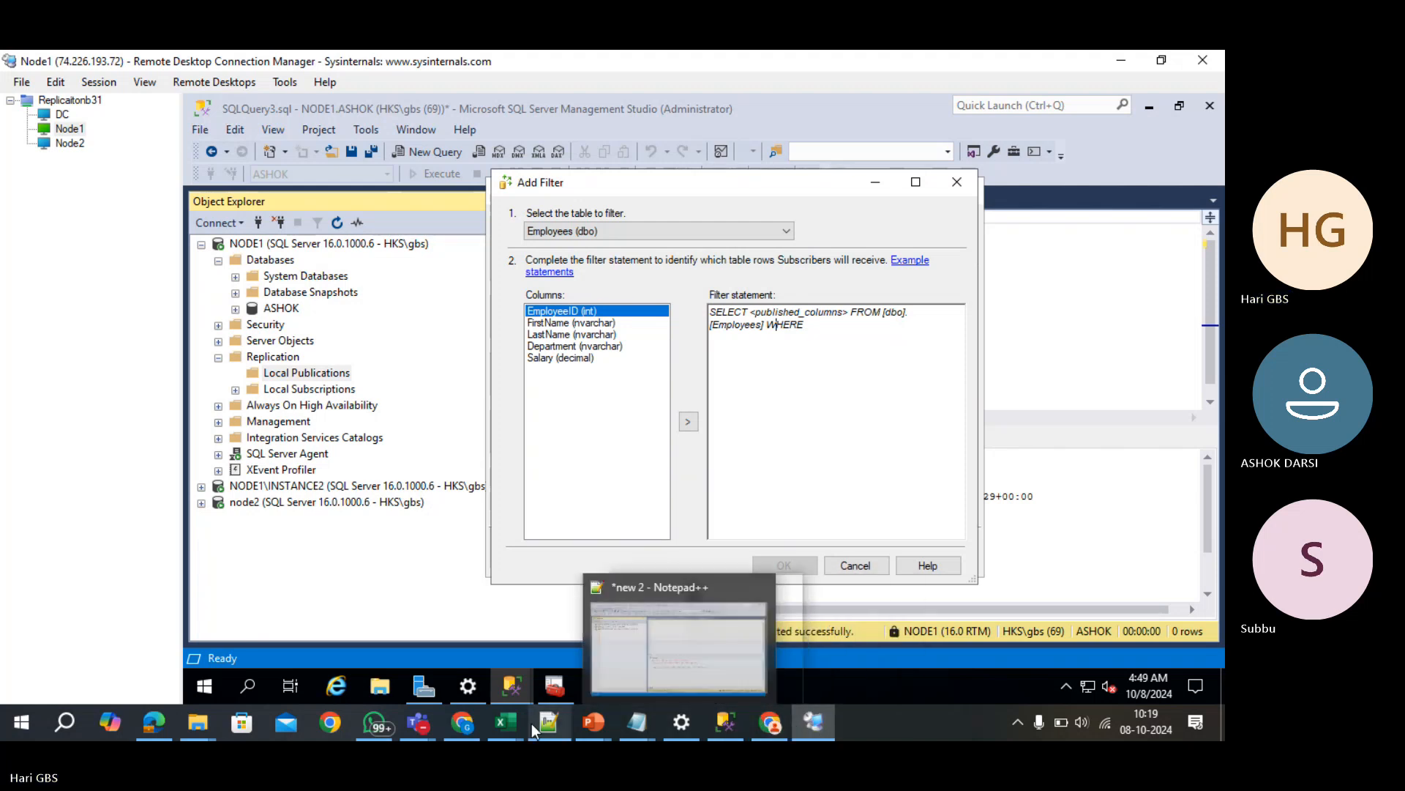
click(463, 723)
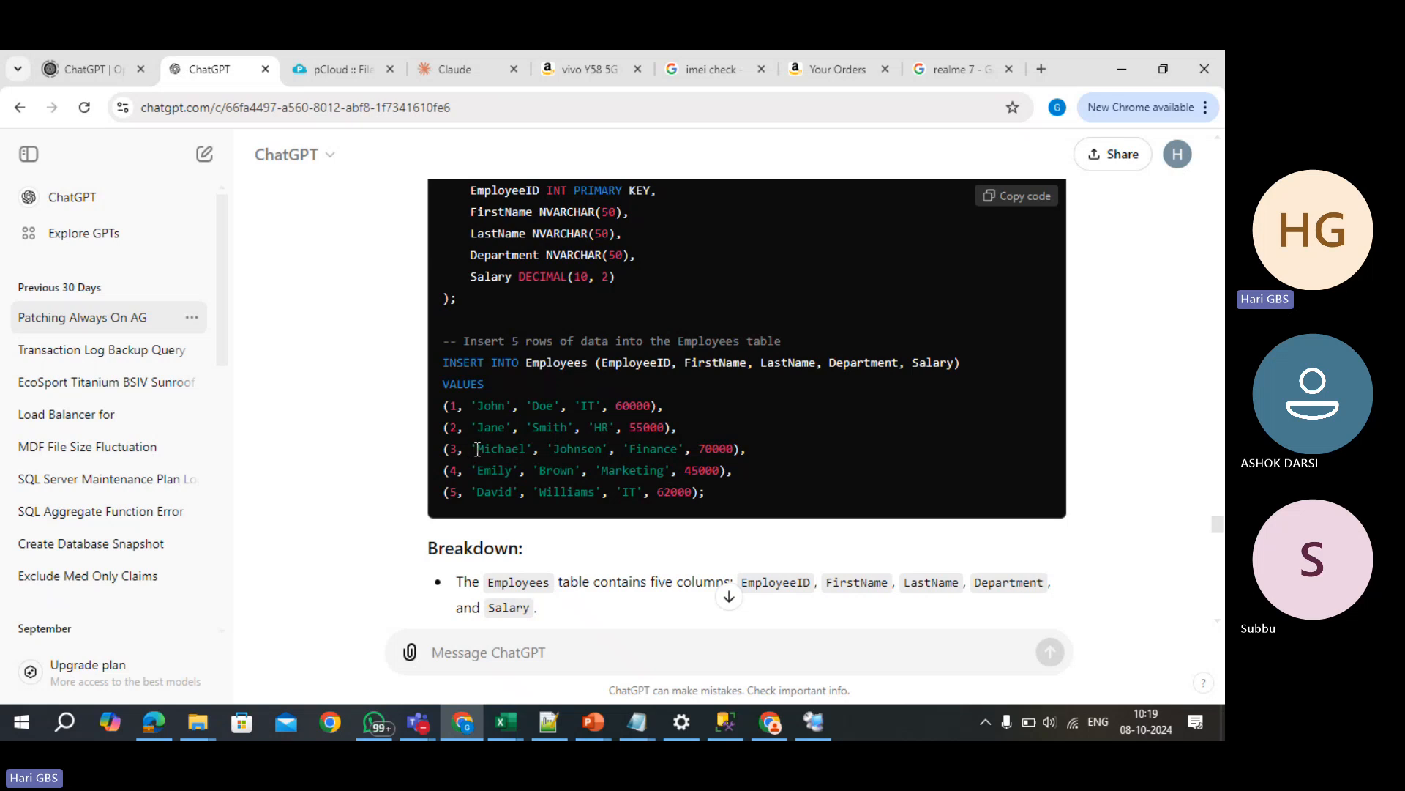
key(alt+Tab)
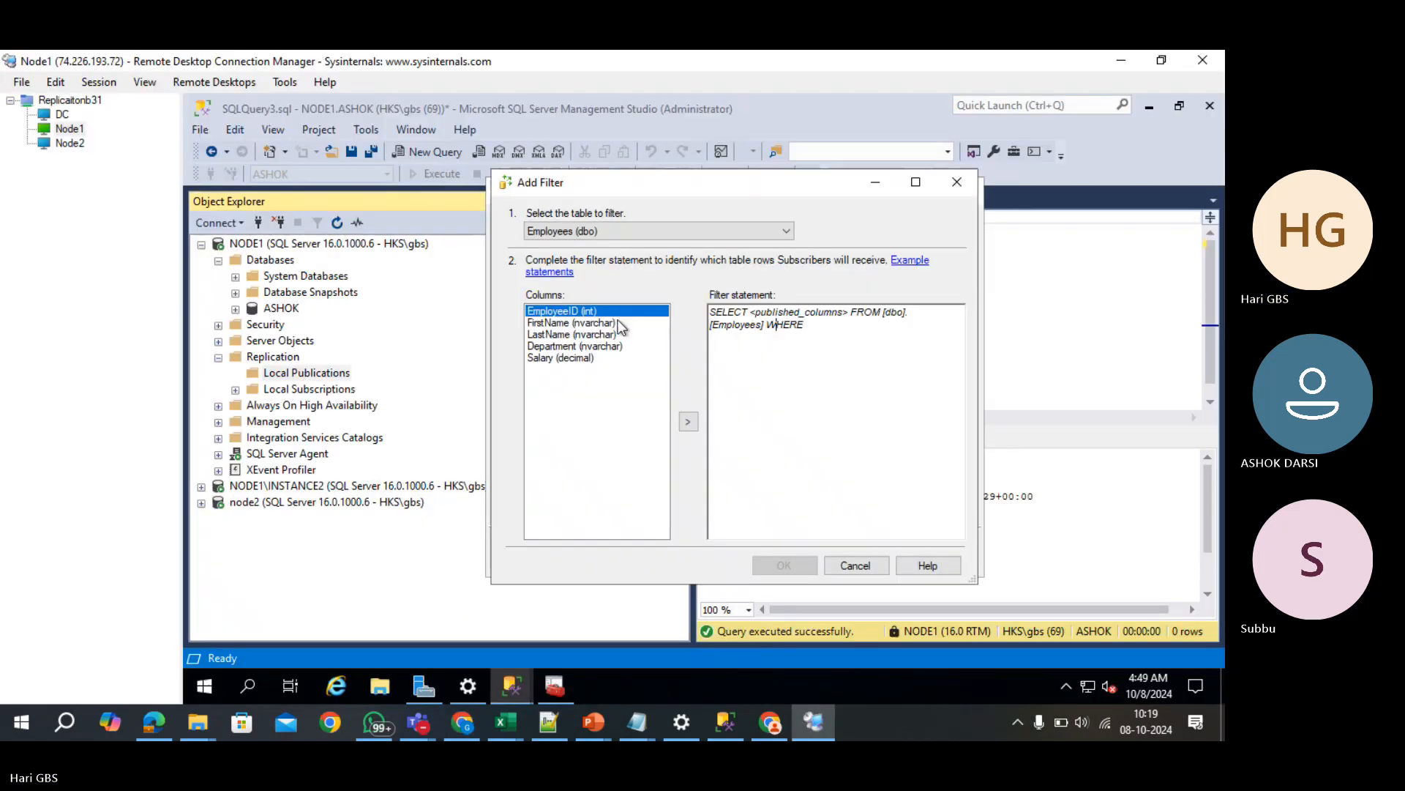
- Set the Employees filter to WHERE [EmployeeID] IN (1,2,3) and confirm it with OK
click(688, 422)
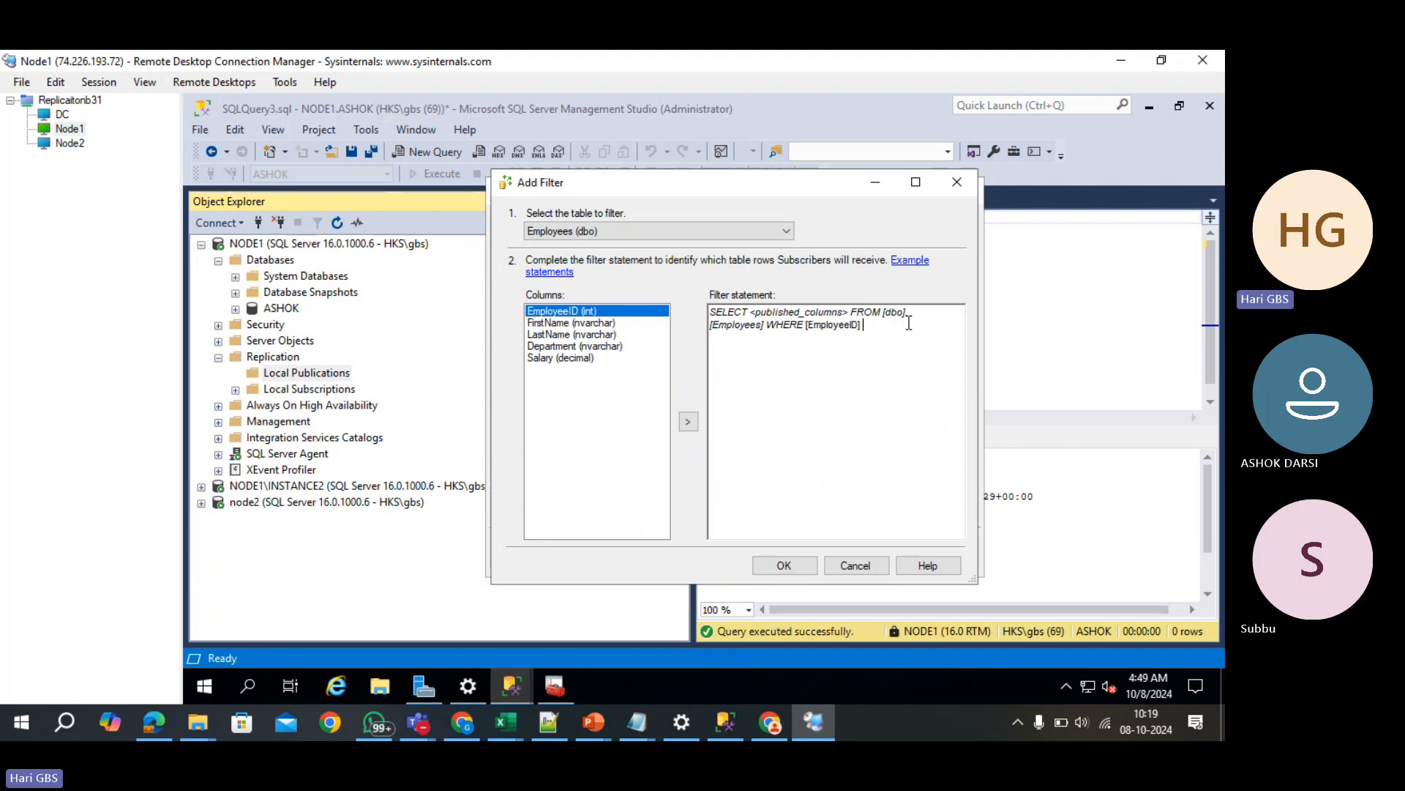
text(IN ()
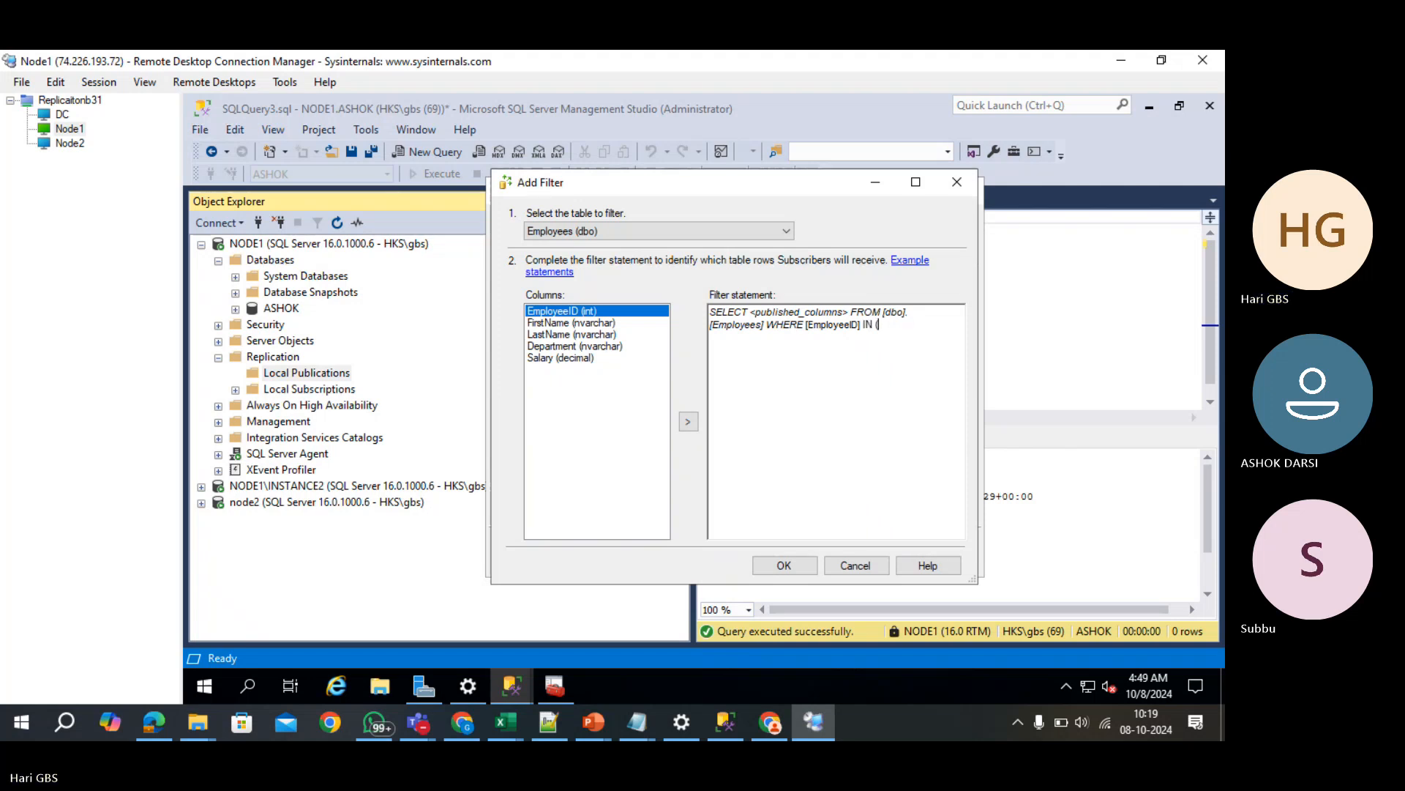
text(1,)
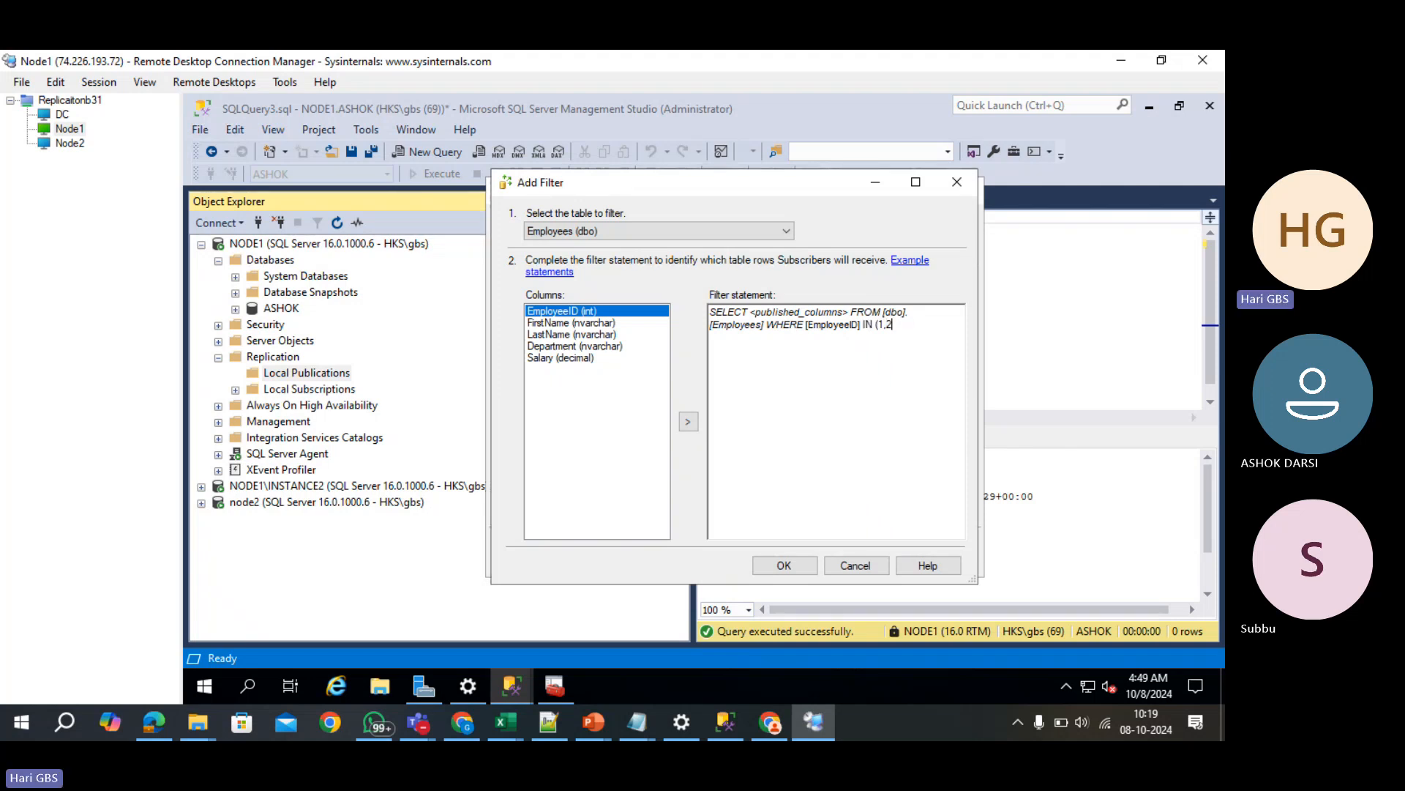
text(2,3))
drag(879, 325, 901, 330)
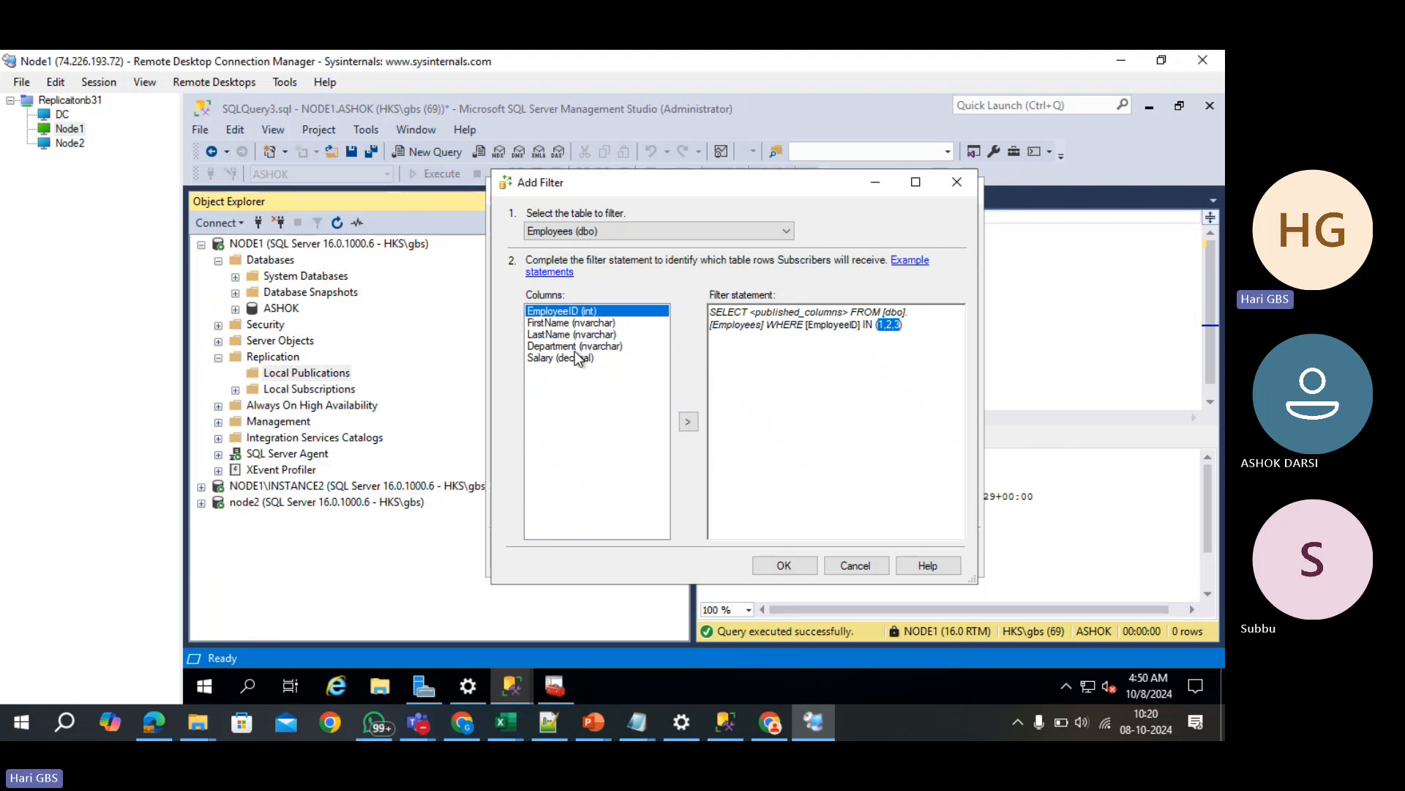
click(759, 313)
double_click(759, 313)
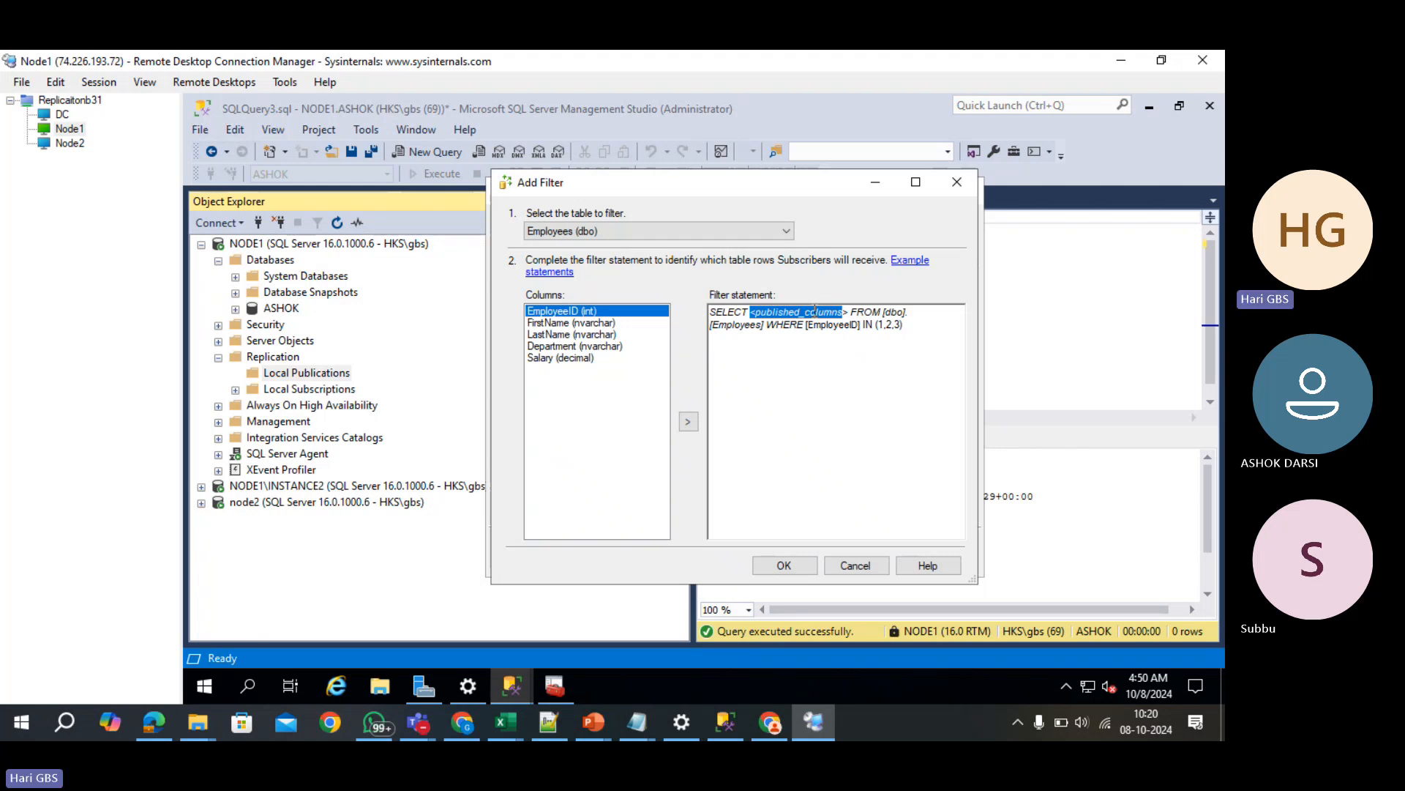
key(Right)
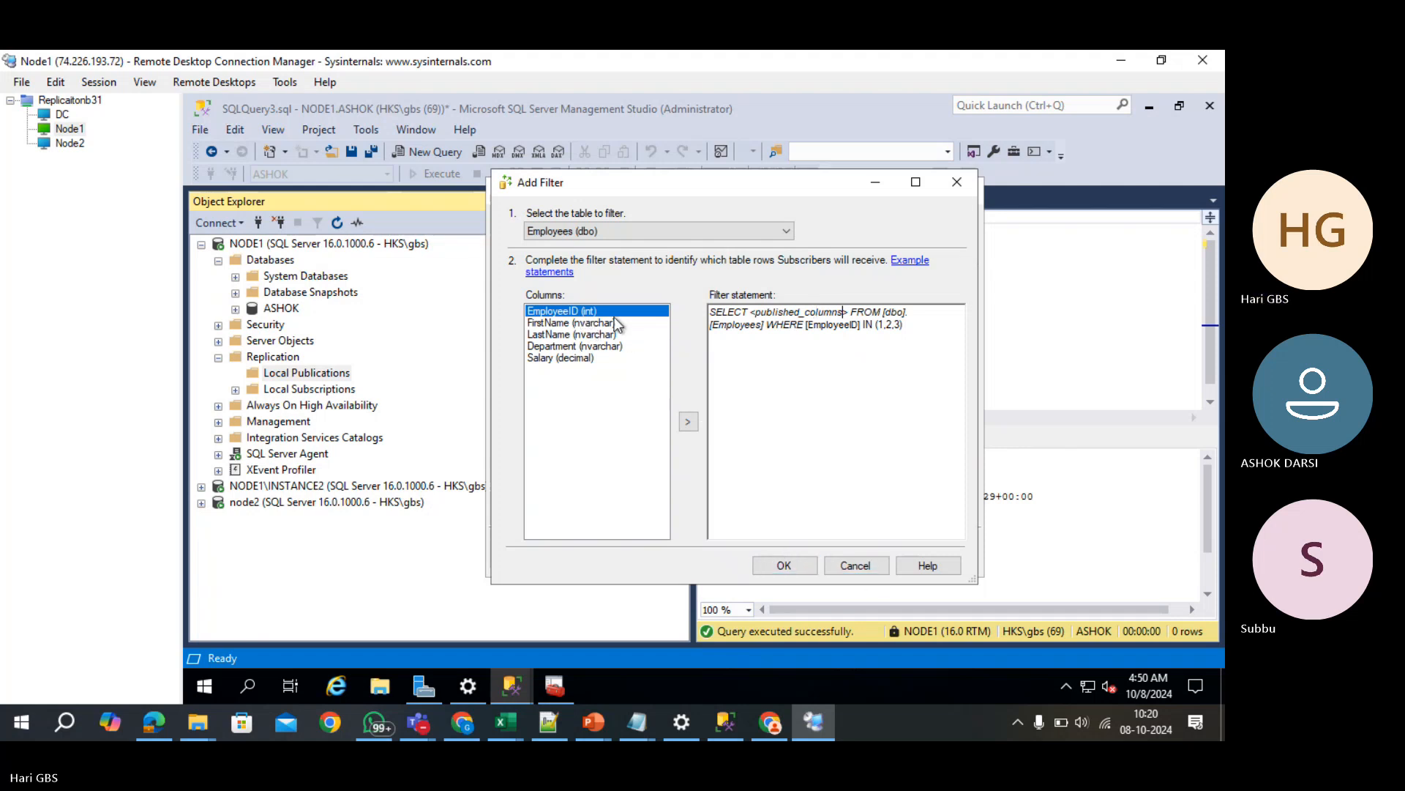
click(914, 328)
key(ctrl+a)
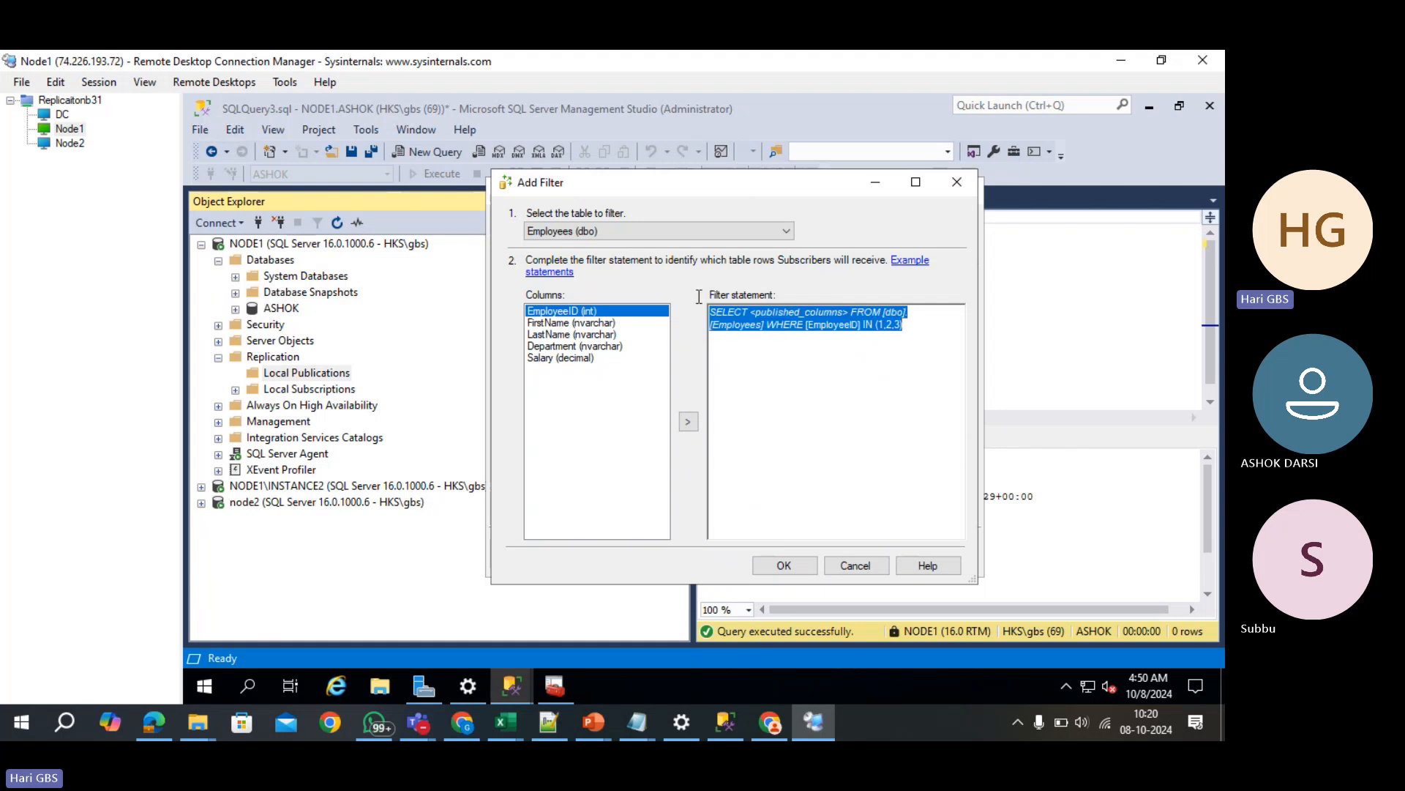
click(835, 370)
click(786, 567)
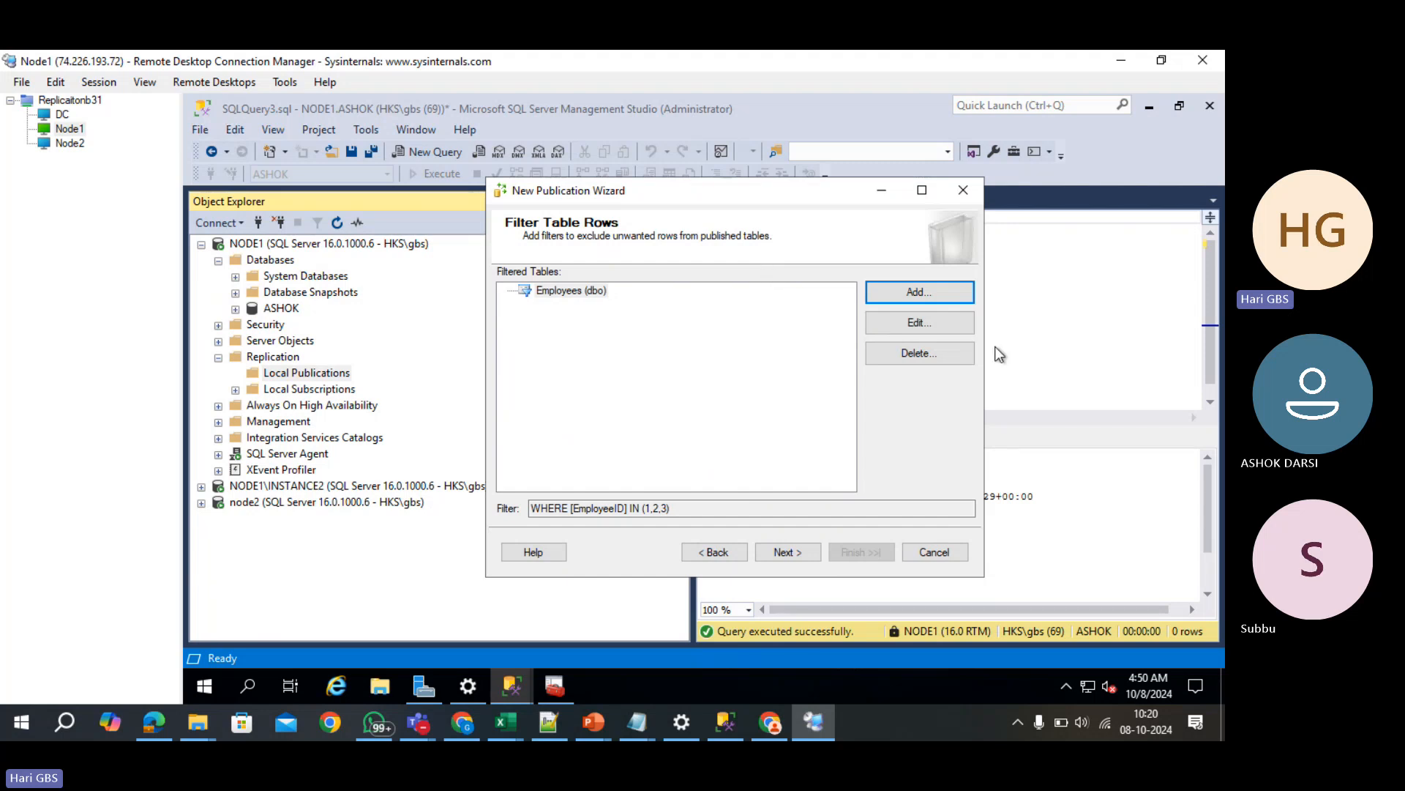
- Enable 'Create a snapshot immediately' and open the Snapshot Agent Security Settings
click(785, 550)
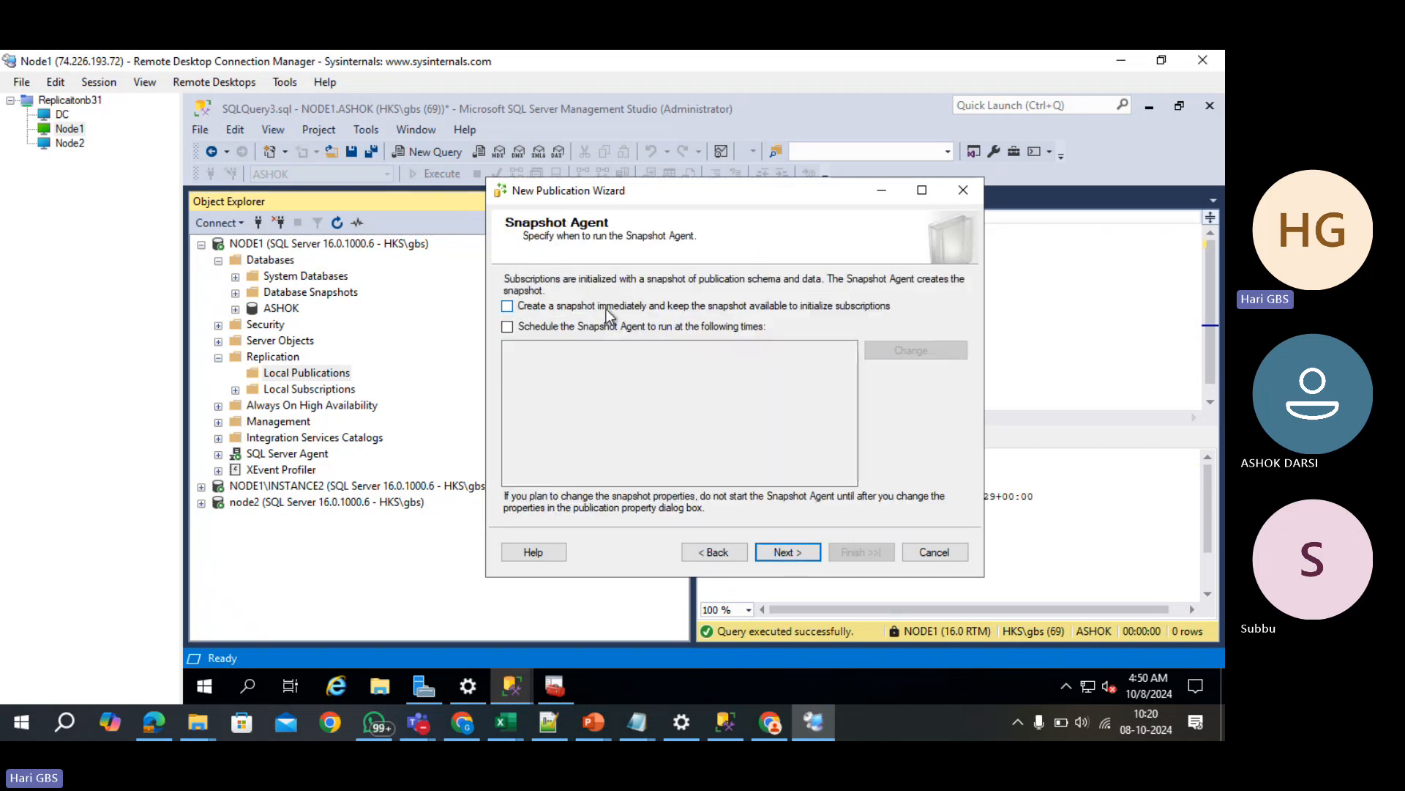
click(605, 311)
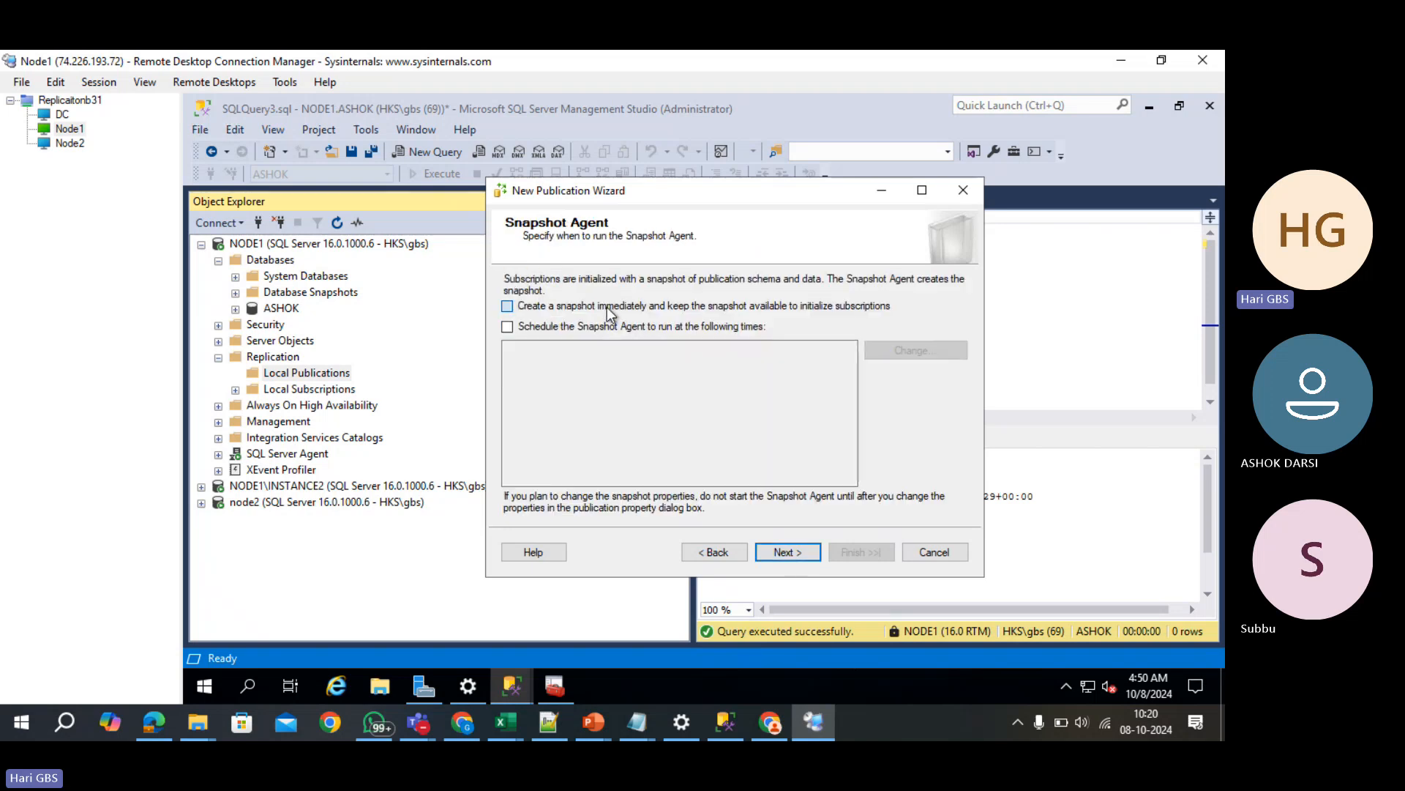
click(814, 549)
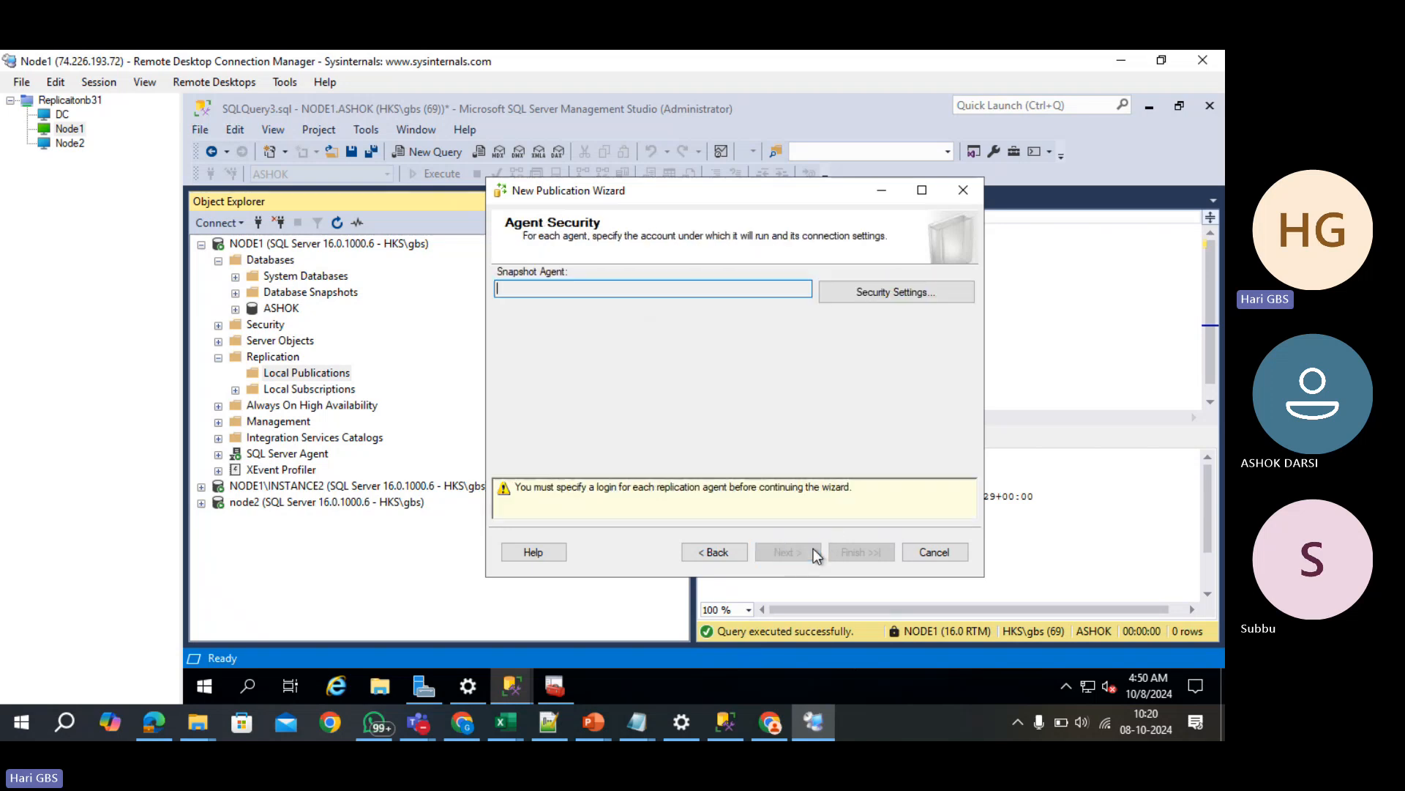
click(873, 301)
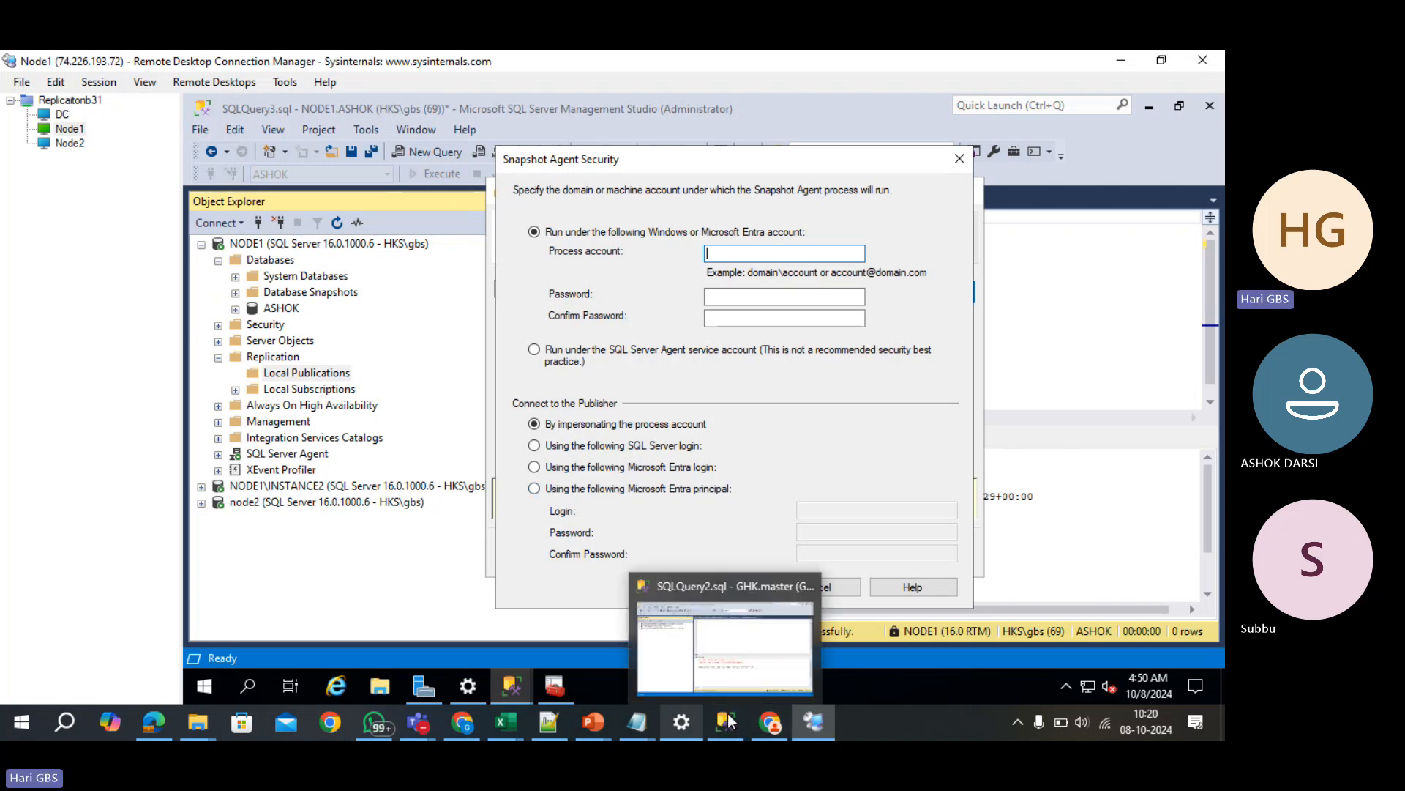
mouse_move(612, 724)
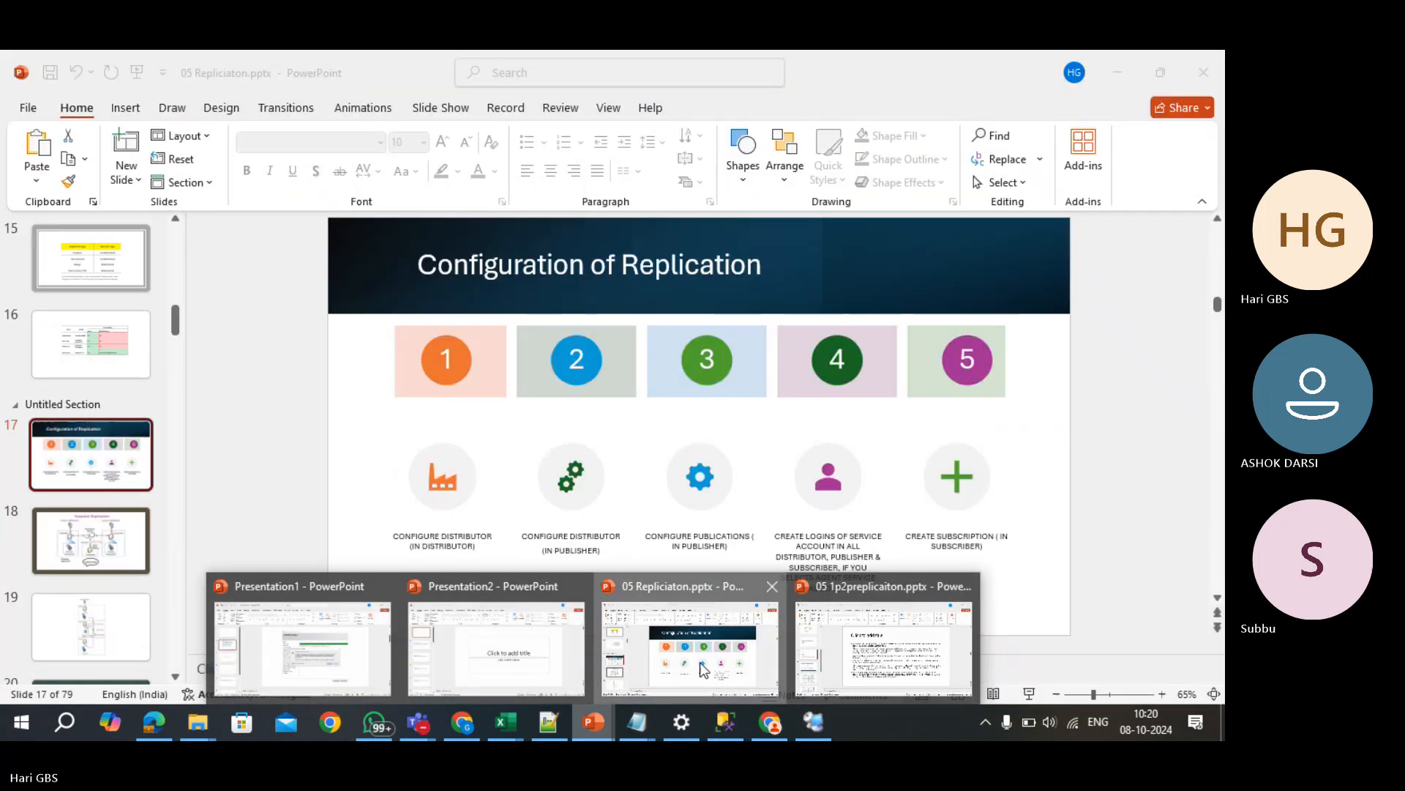
click(700, 661)
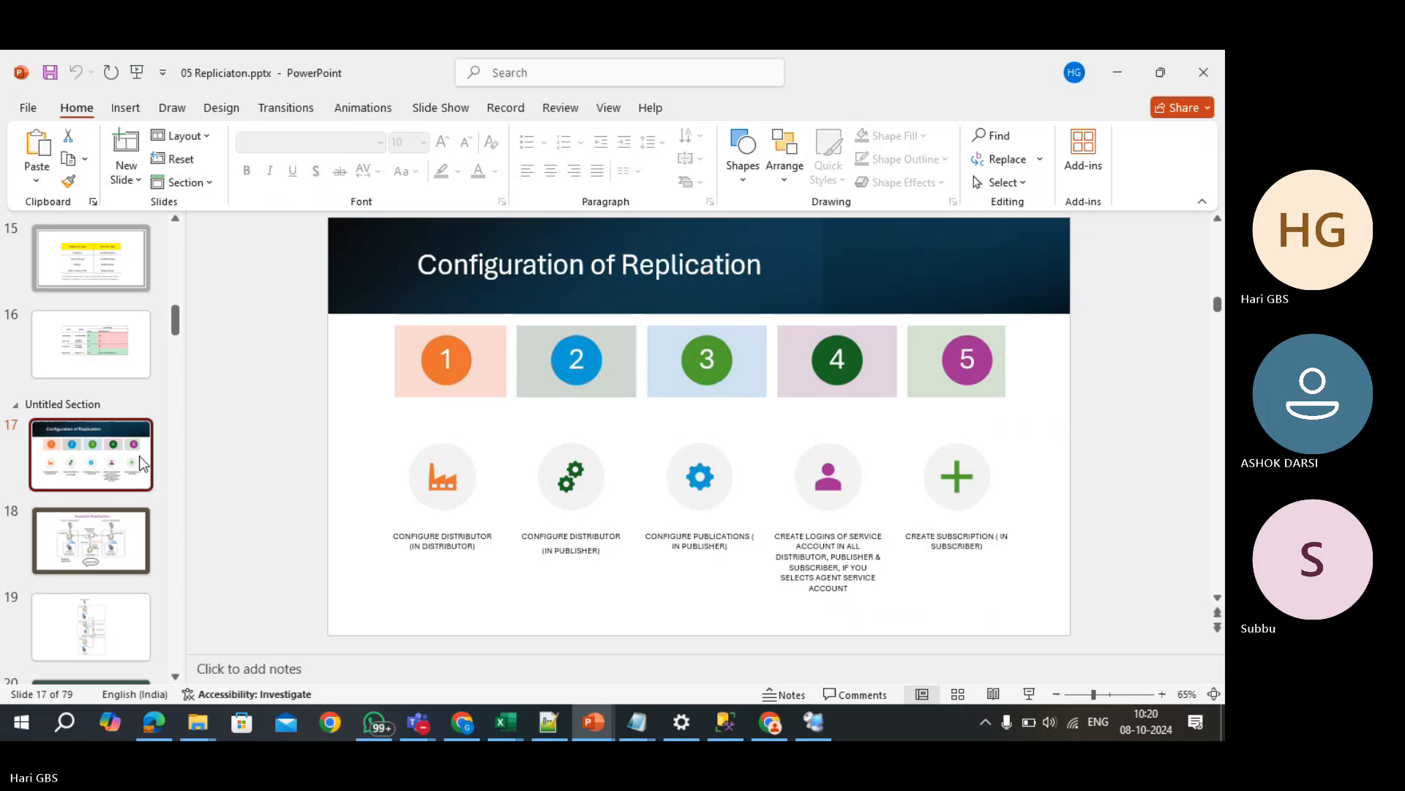
click(113, 609)
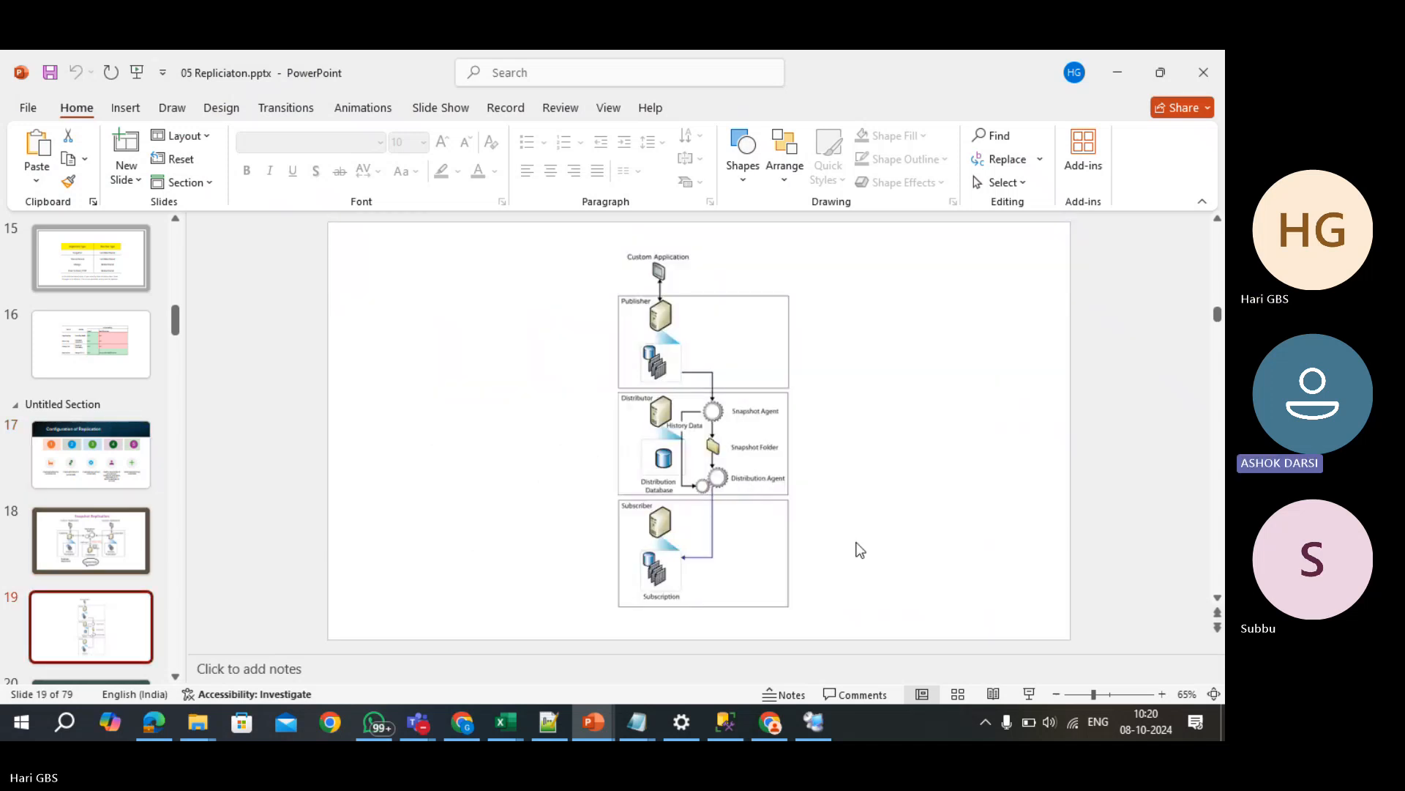
click(1031, 694)
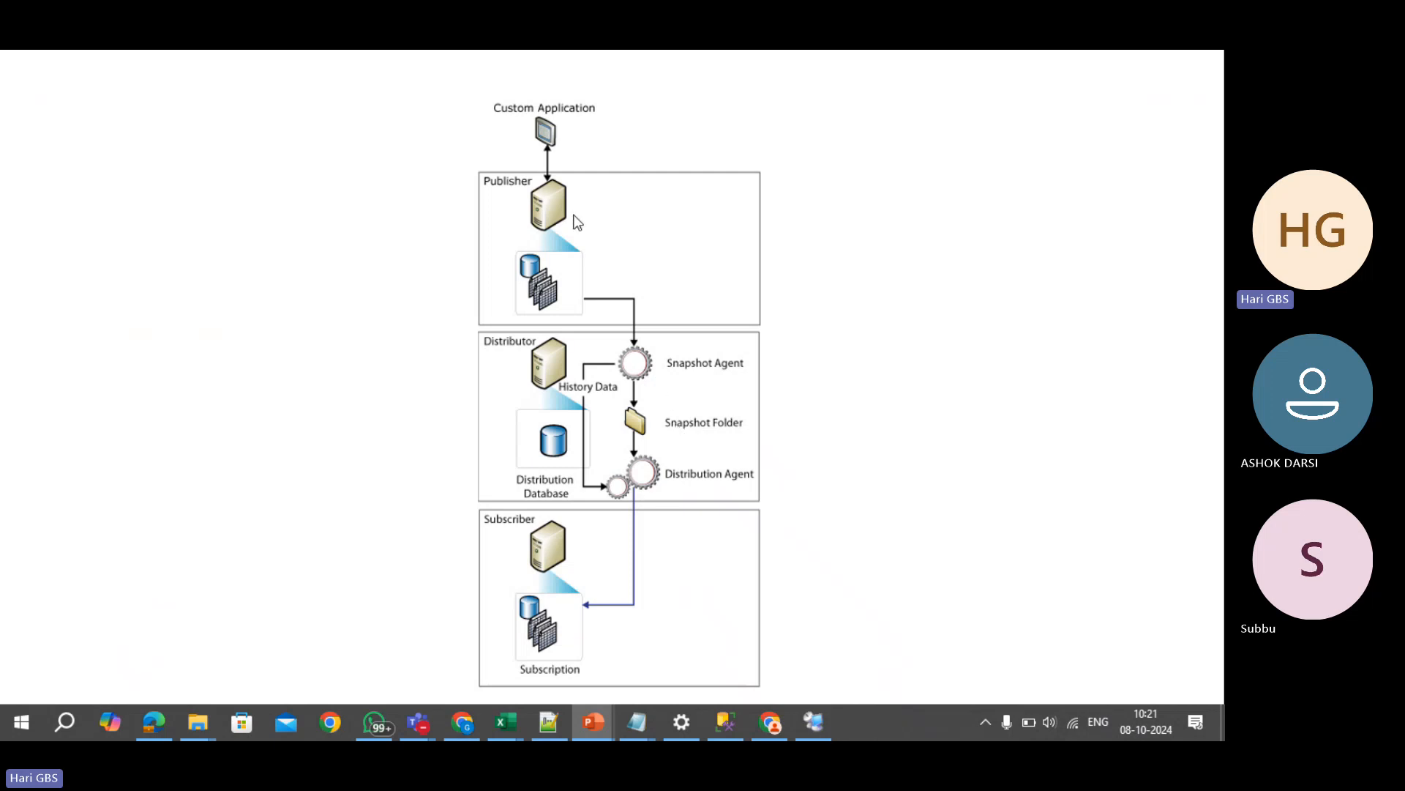
key(Escape)
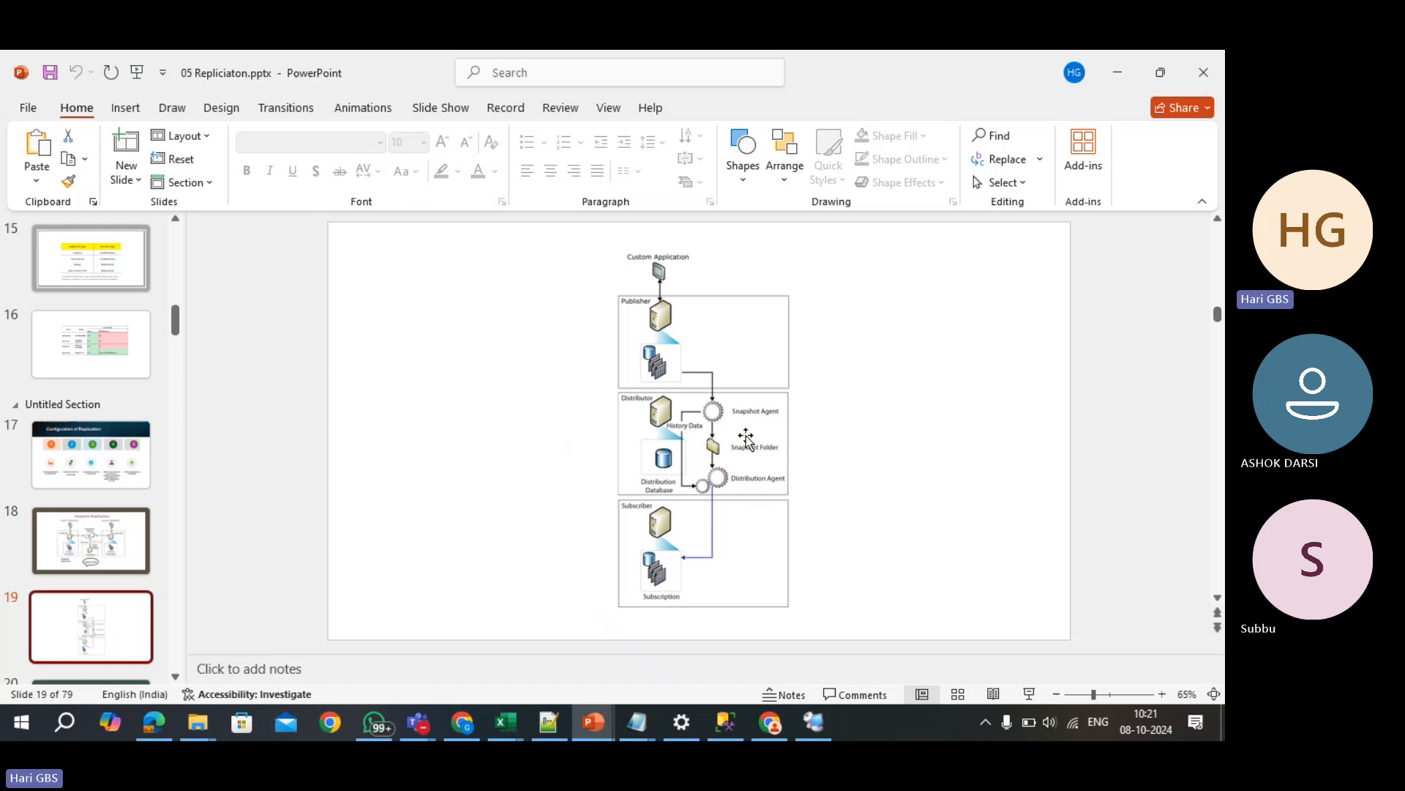
key(alt+Tab)
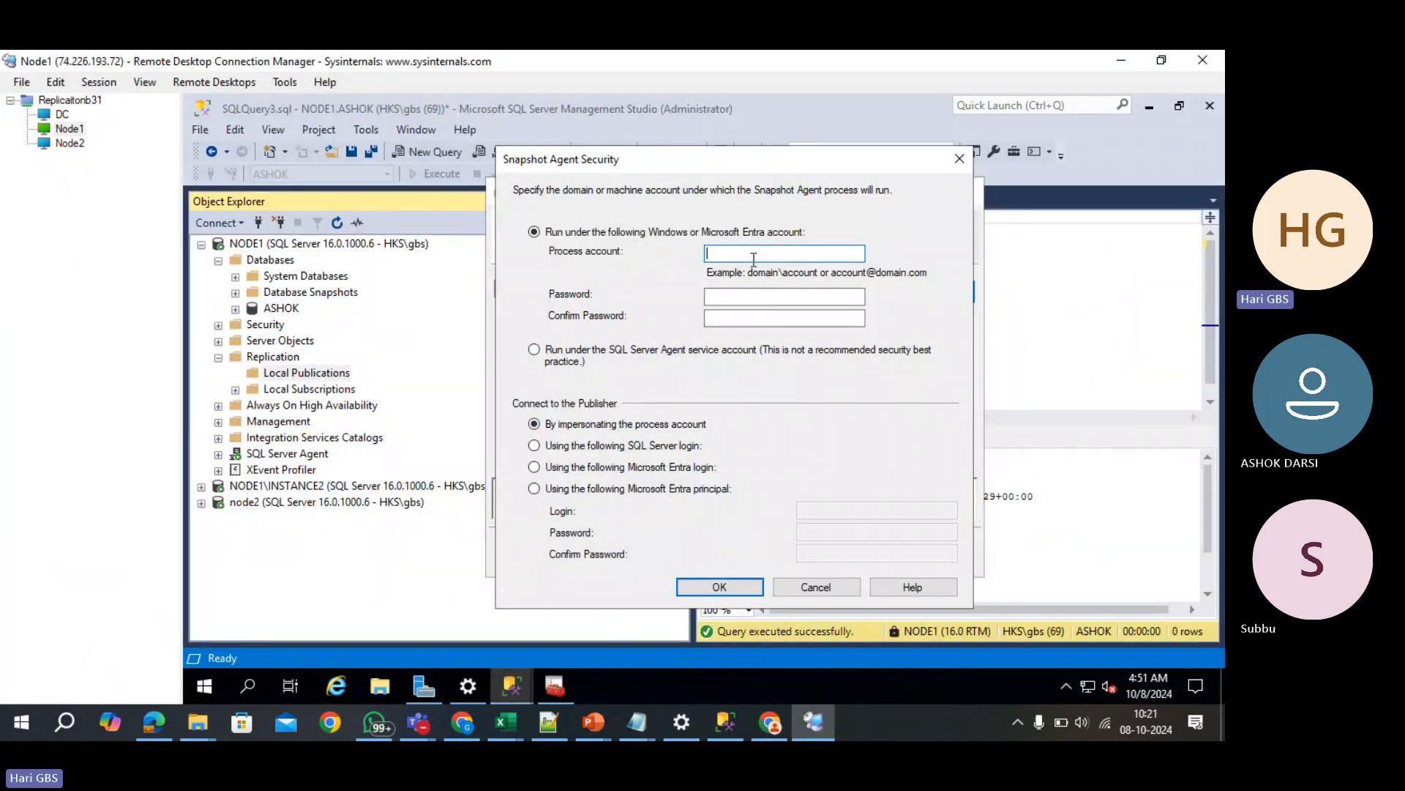
- Choose 'Run under the SQL Server Agent service account' for the Snapshot Agent and confirm with OK
click(565, 359)
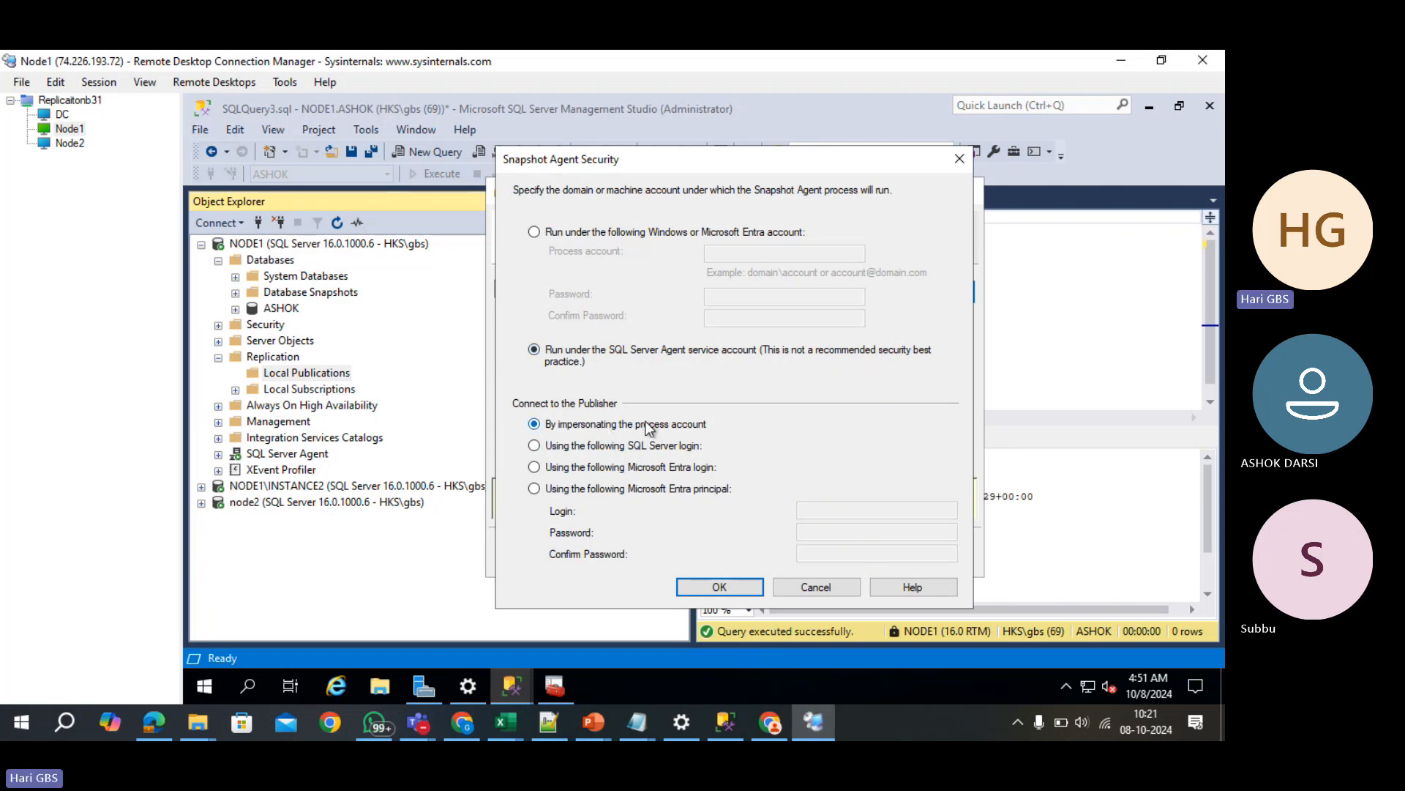
click(717, 593)
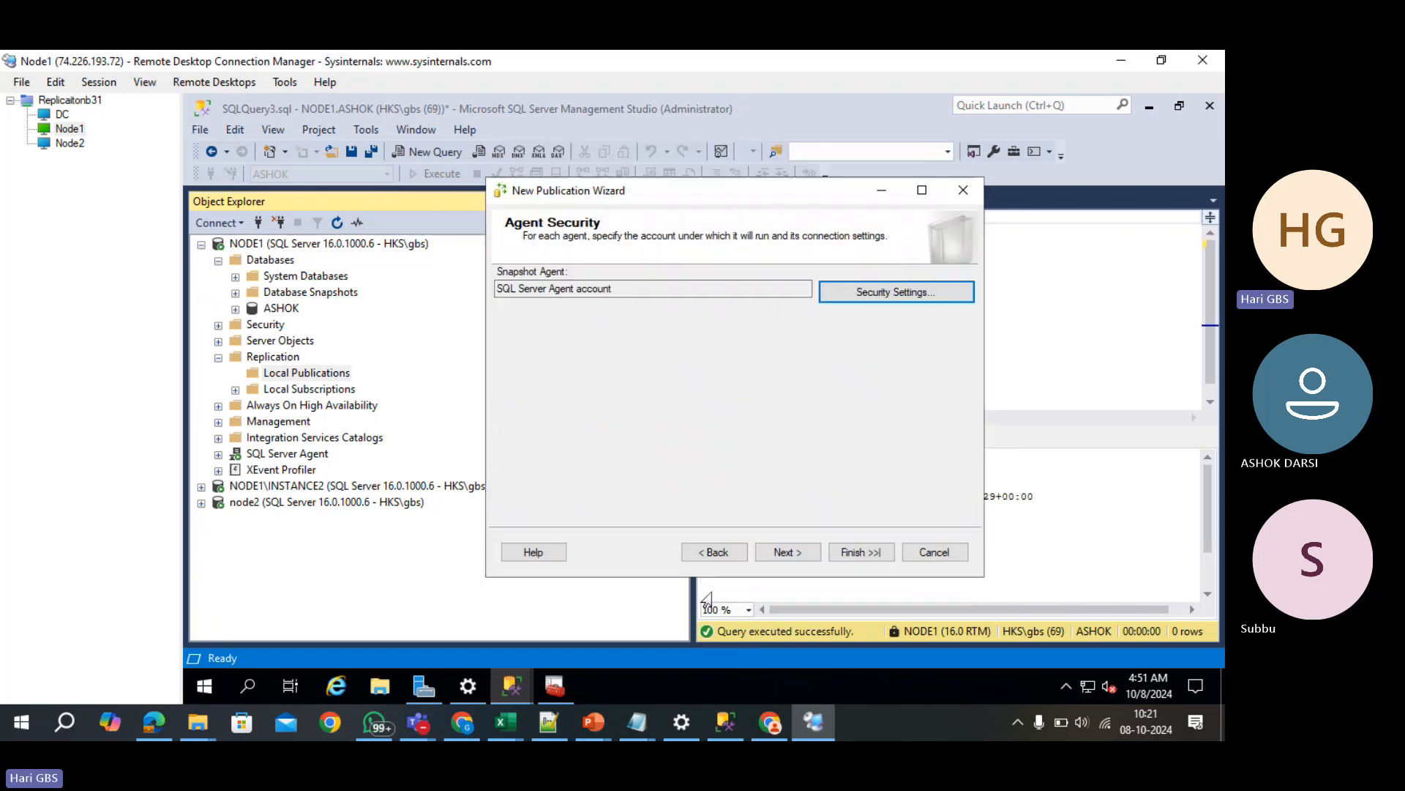
- Name the snapshot publication ASHOK_PUB, finish the wizard, and close the success report
click(798, 558)
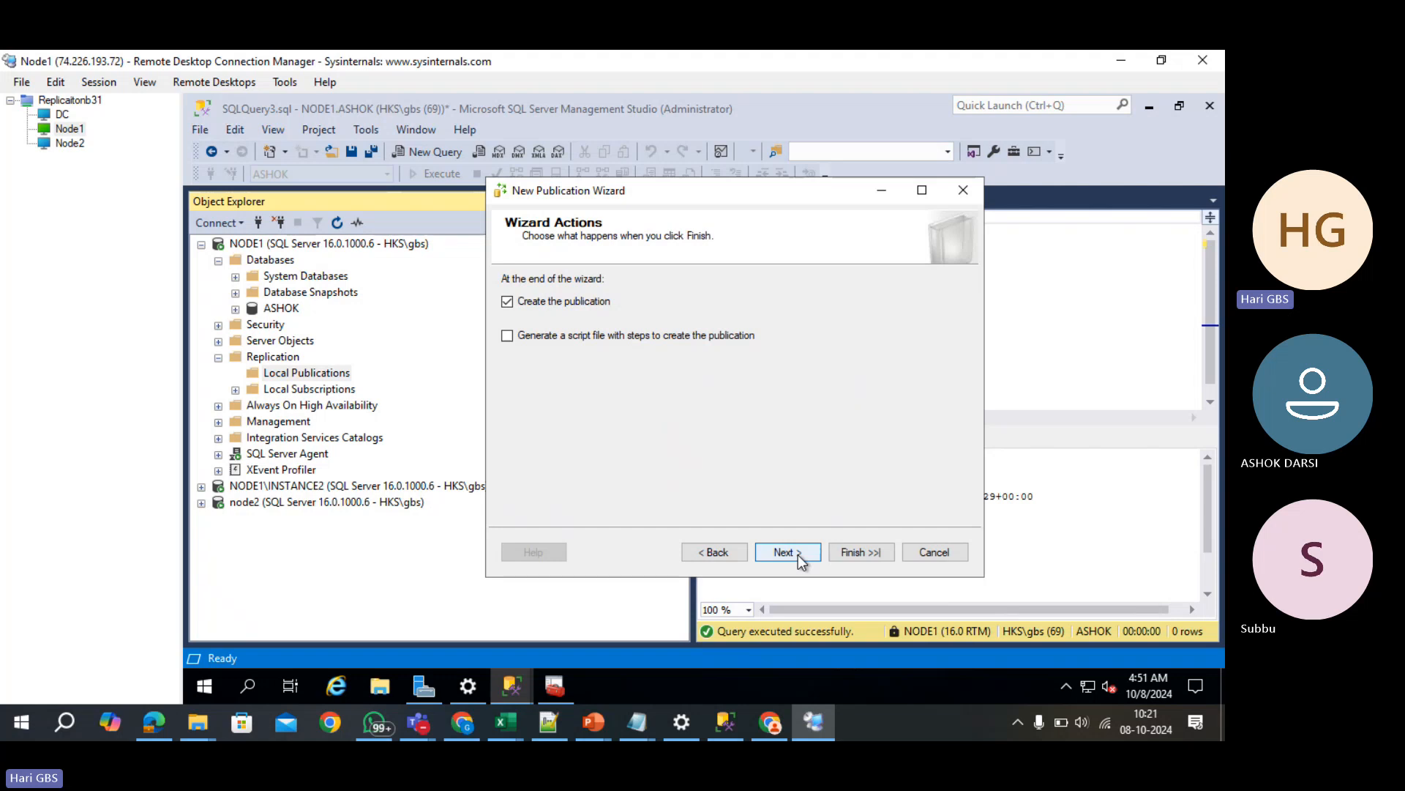
click(800, 560)
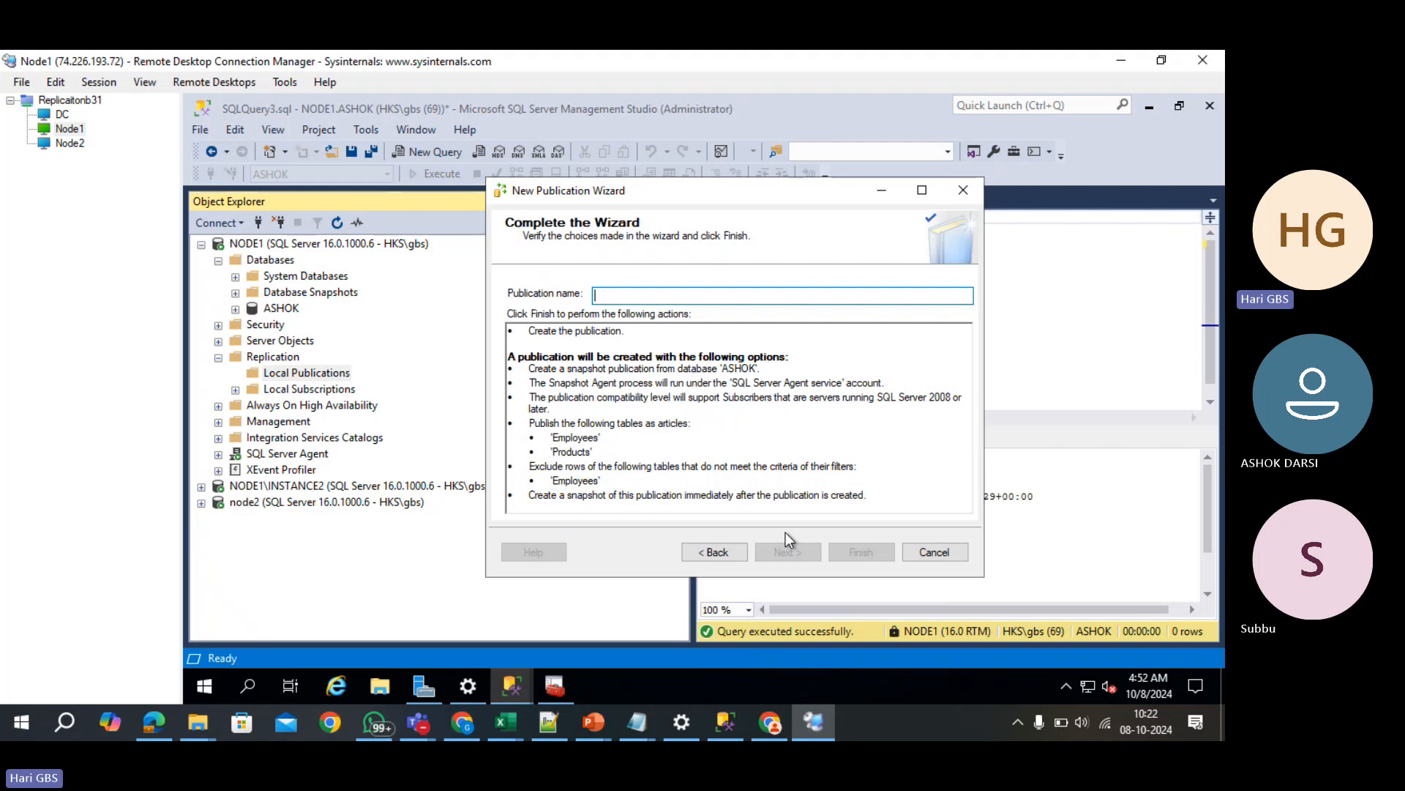
text(ASHOK)
text(_PUB)
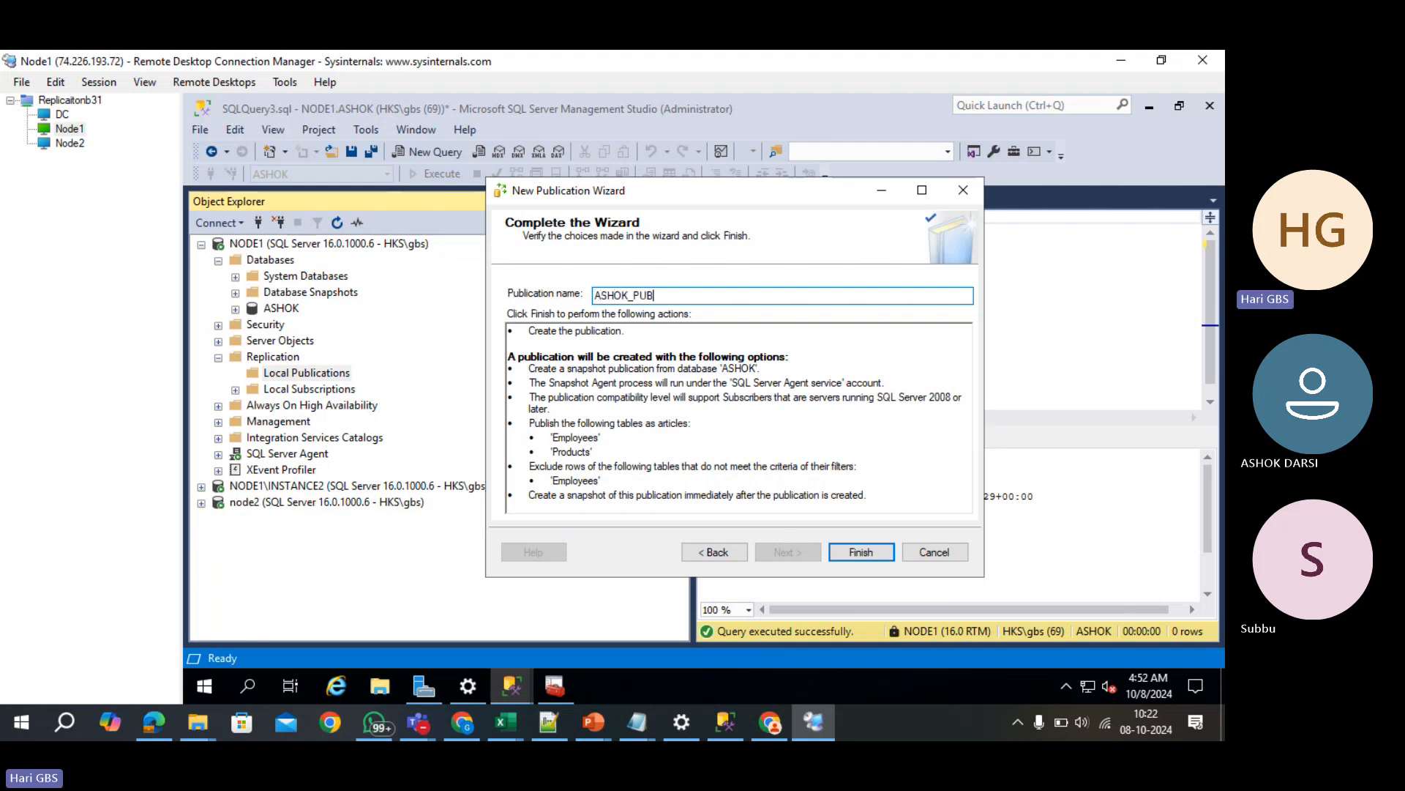
key(Return)
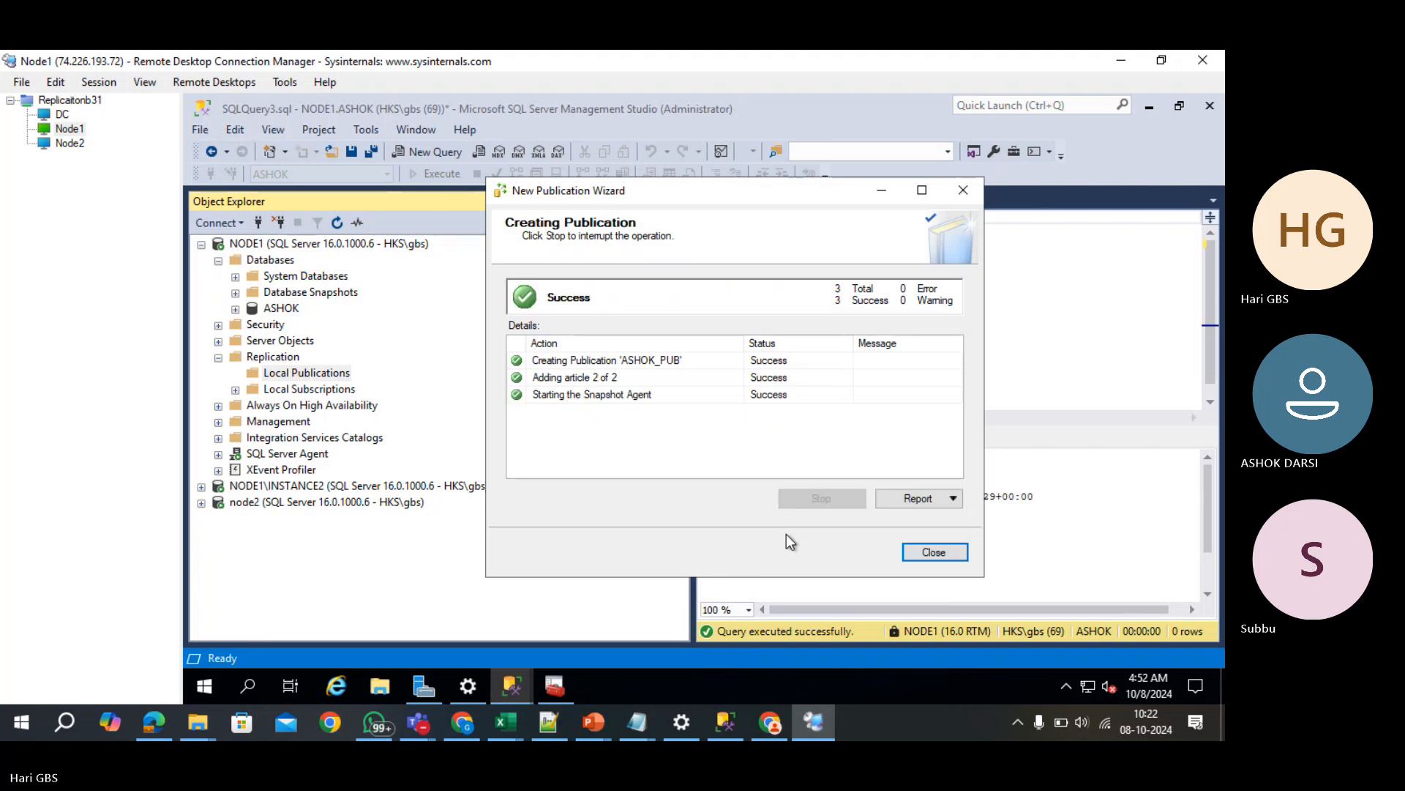
click(923, 555)
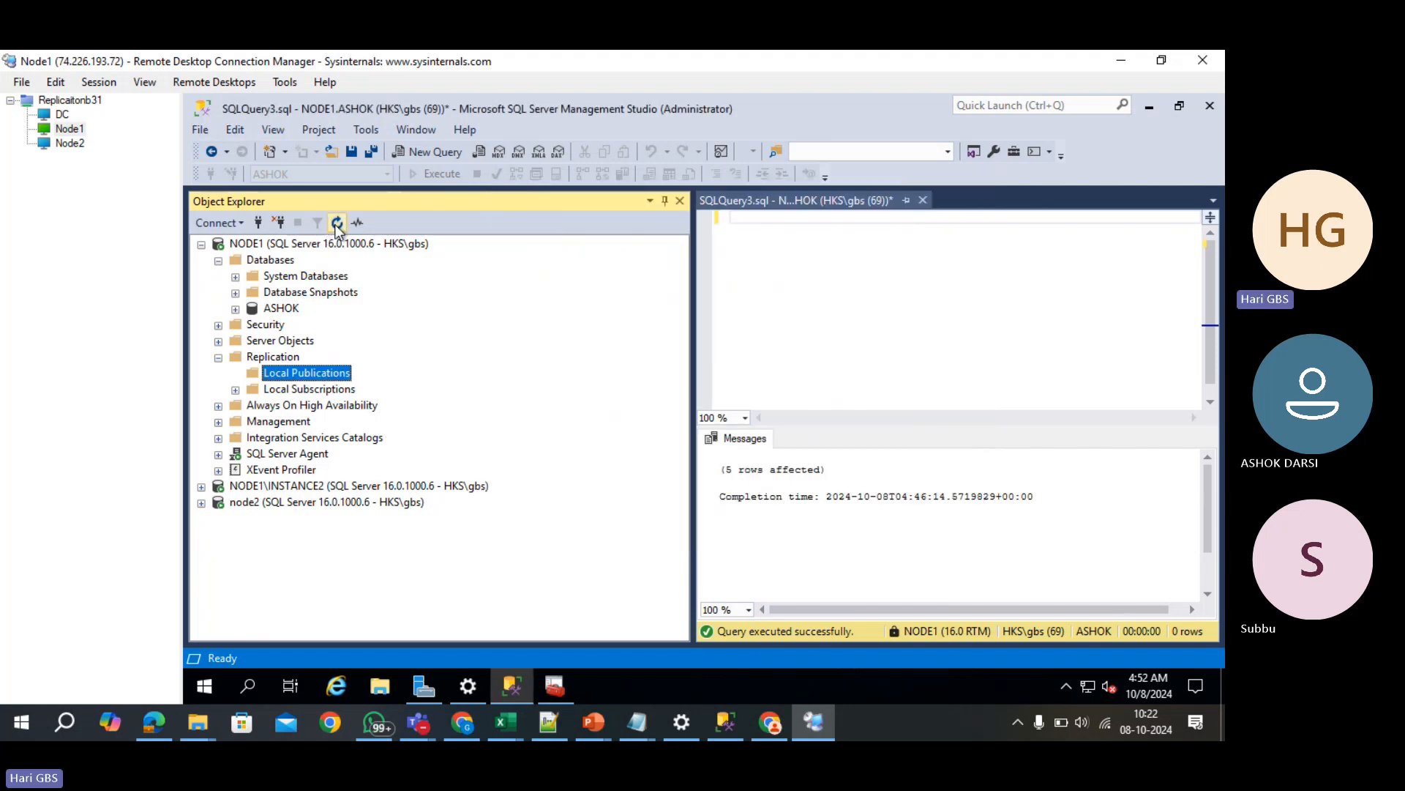
- Expand Local Publications on NODE1 and select the [ASHOK]: ASHOK_PUB entry
click(235, 374)
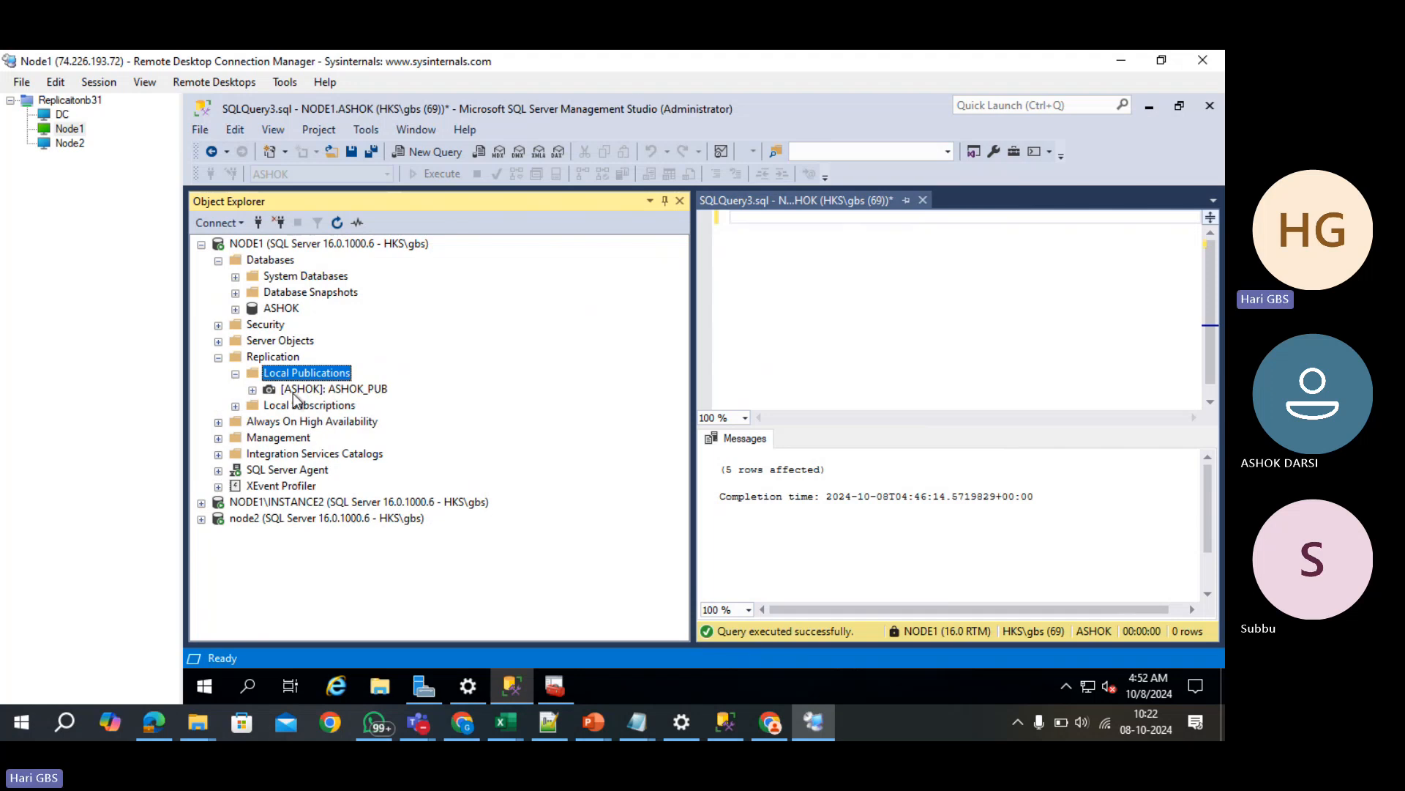
click(257, 393)
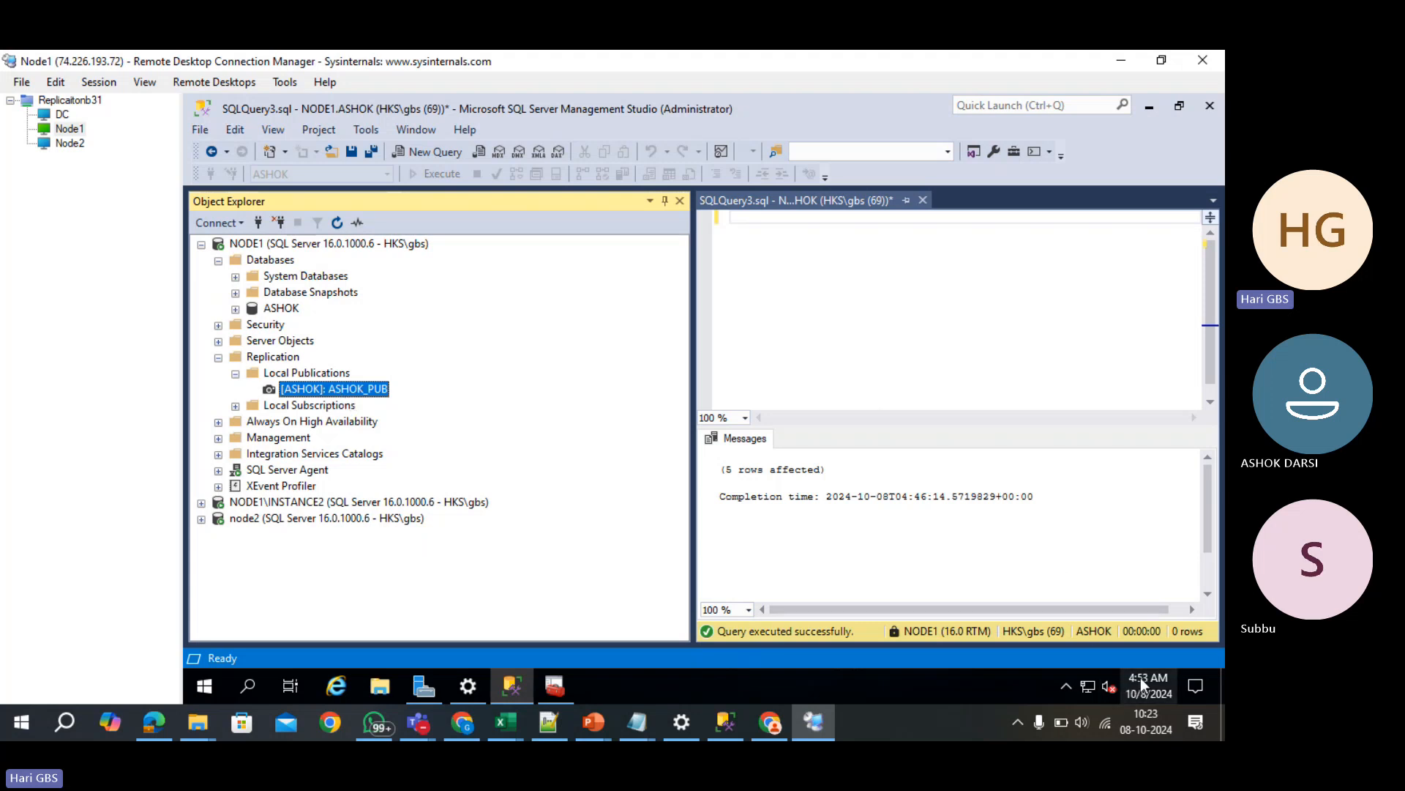
mouse_move(297, 395)
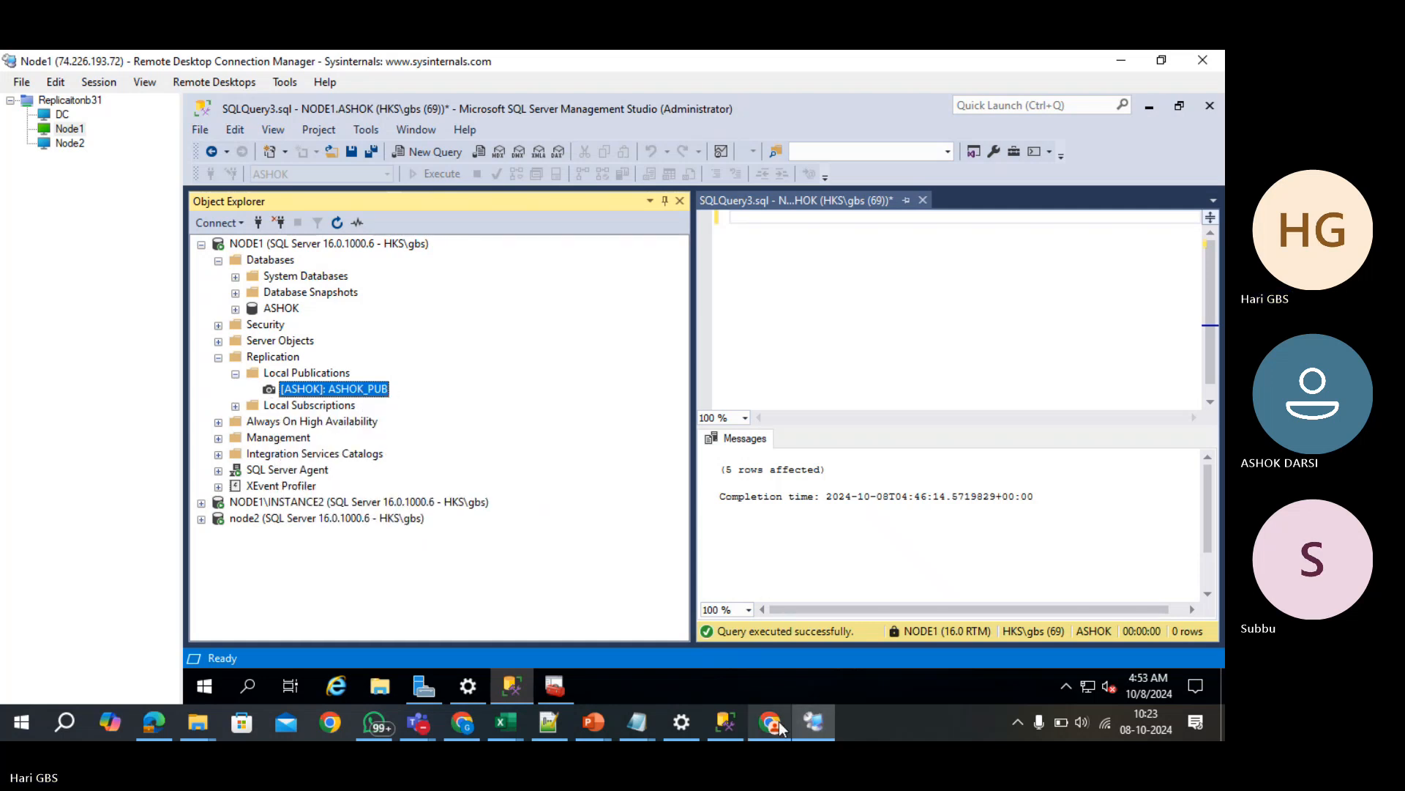
mouse_move(590, 720)
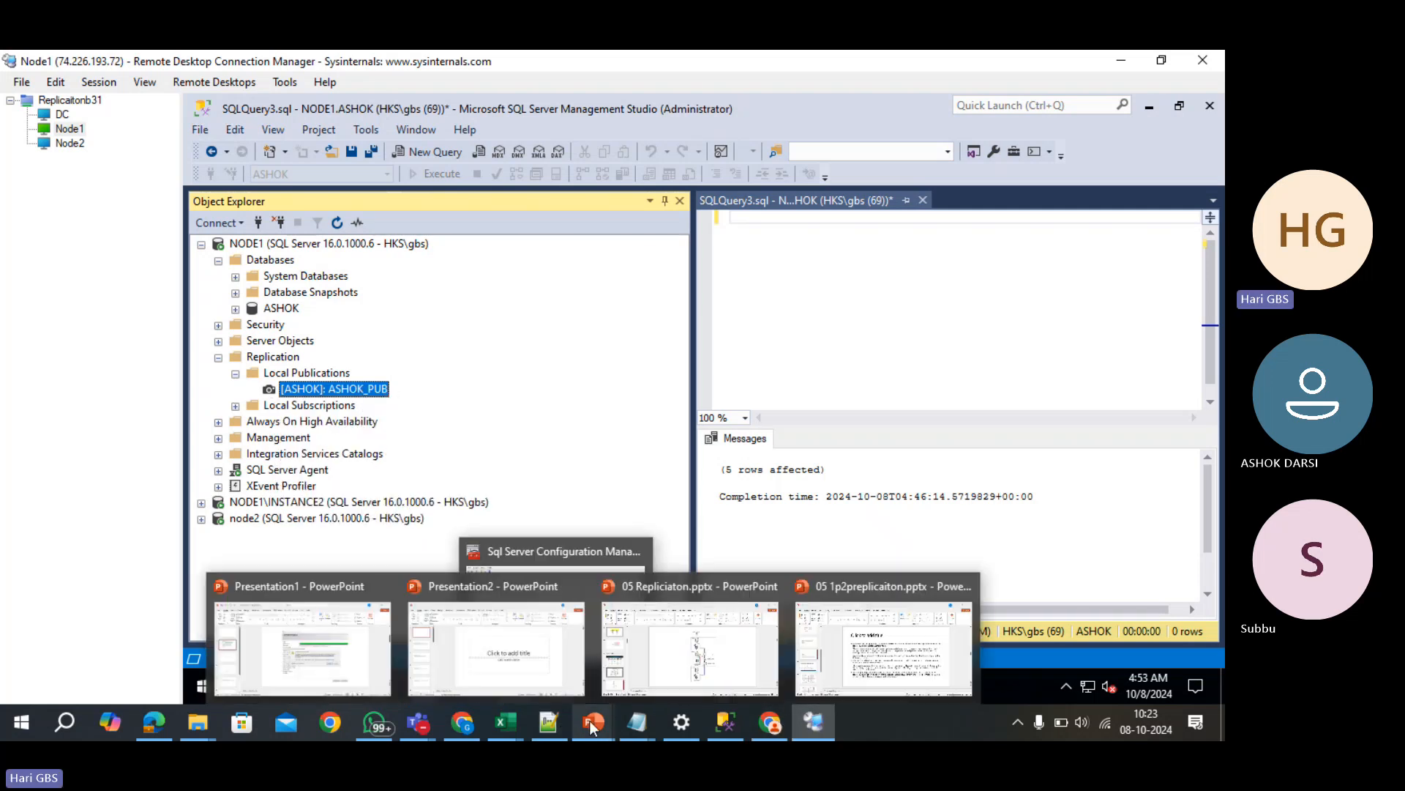
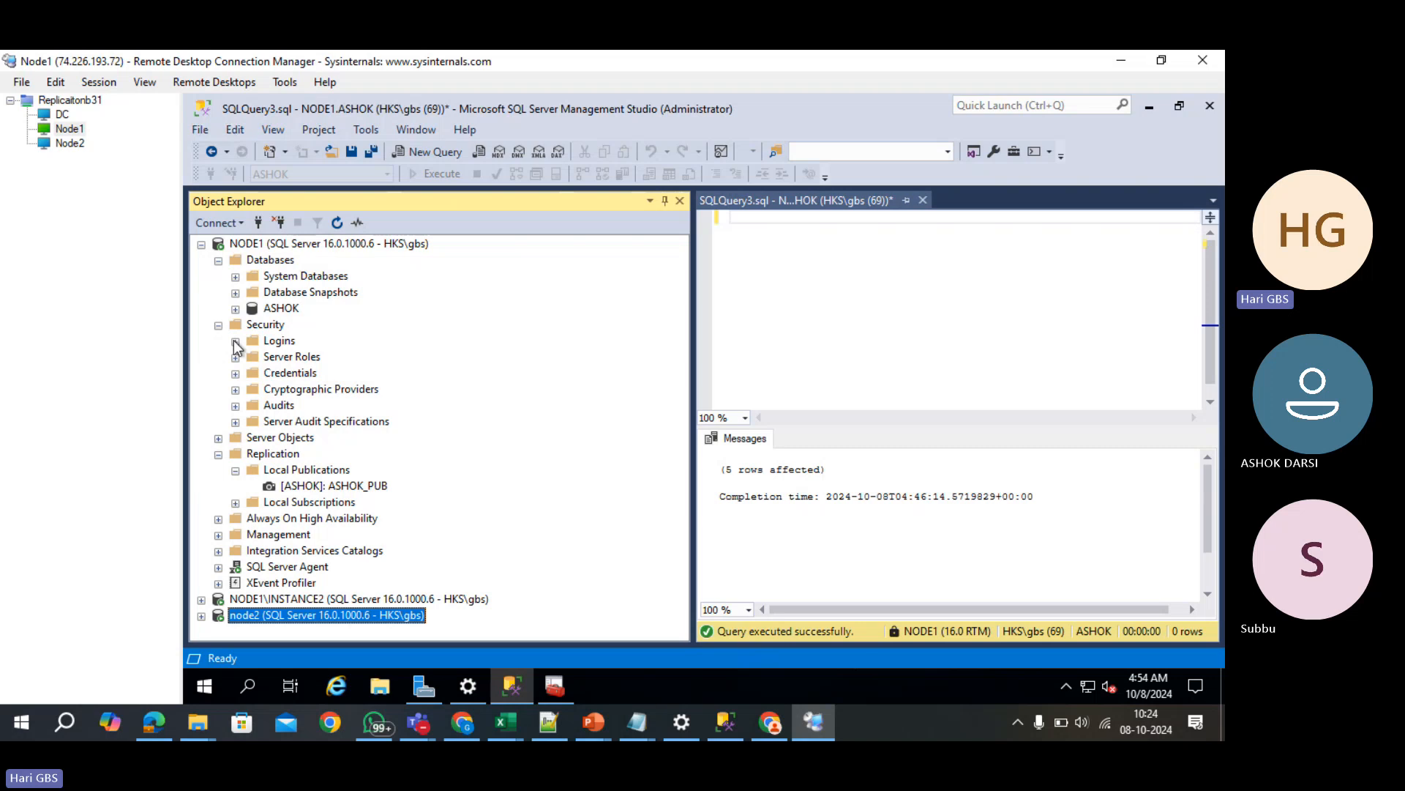
- List the logins on NODE1 and NODE1\INSTANCE2, selecting the service account login on each
click(235, 341)
click(313, 406)
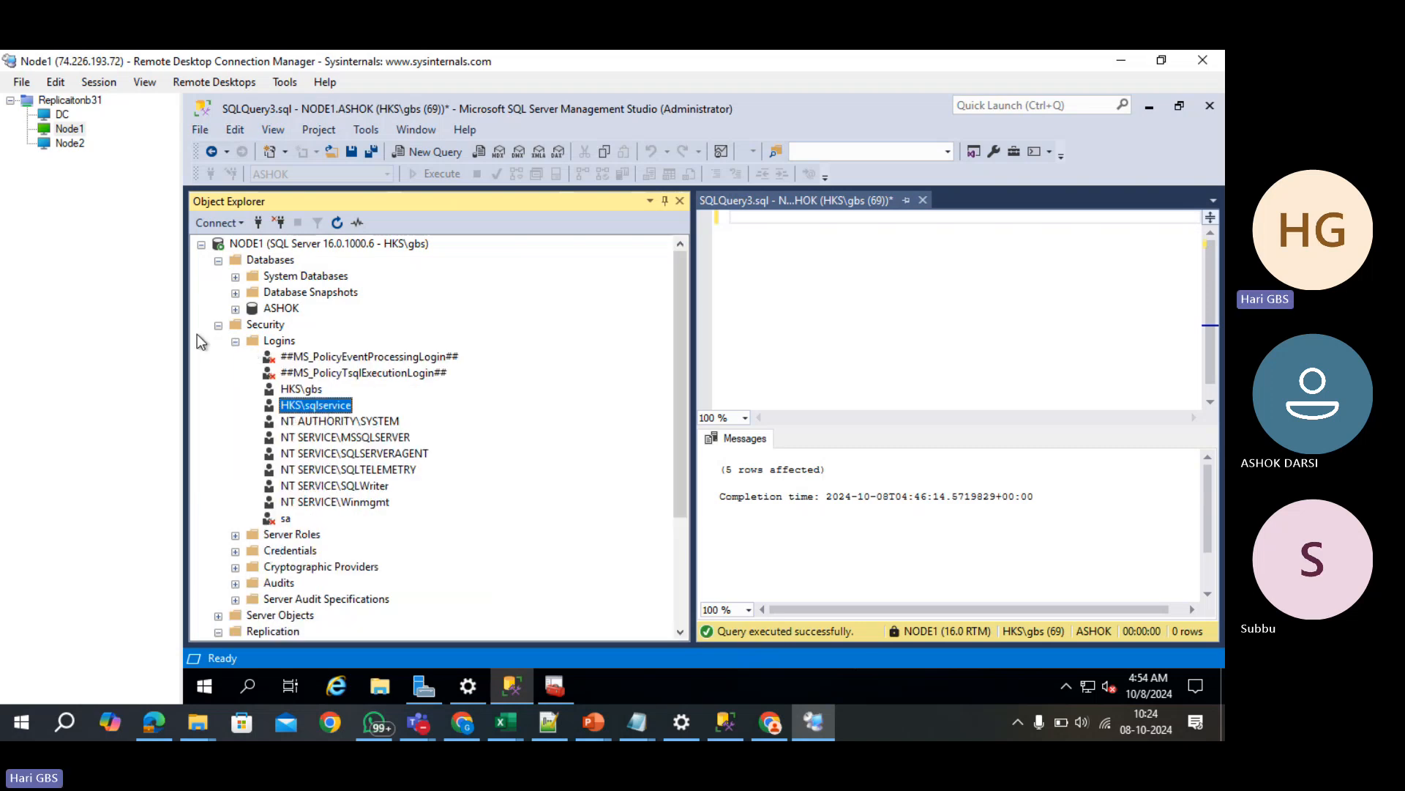
click(218, 325)
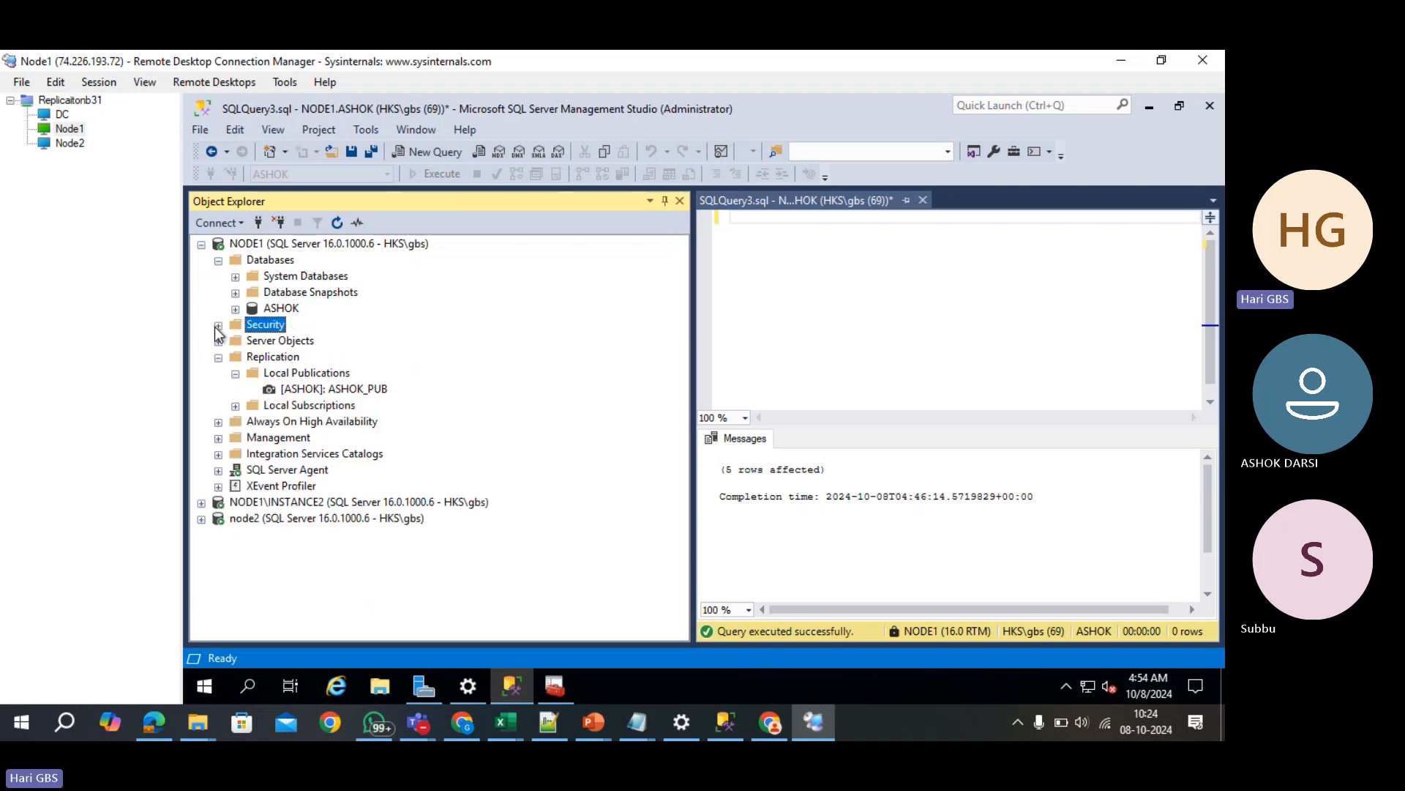
click(201, 503)
click(219, 519)
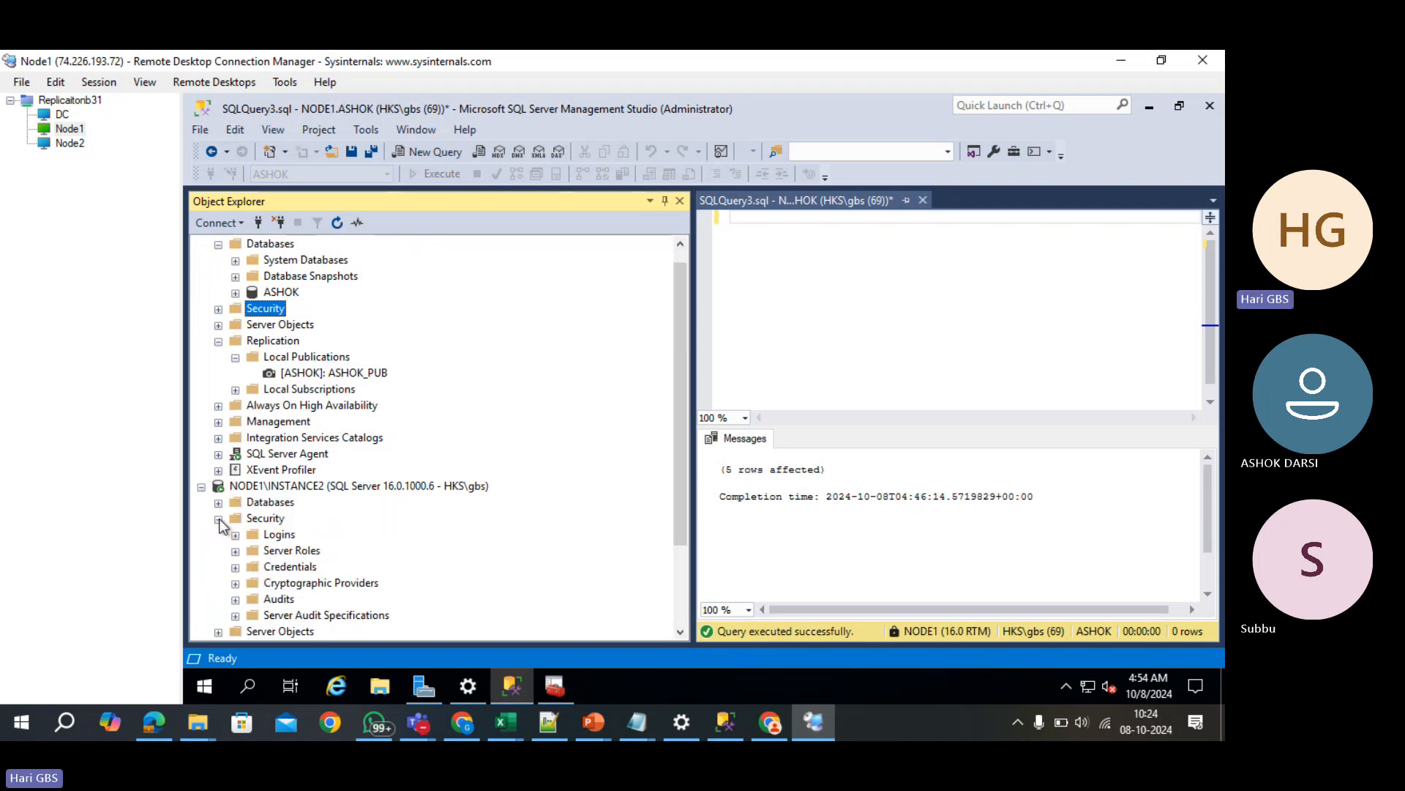
click(235, 535)
scroll(337, 377, down, 5)
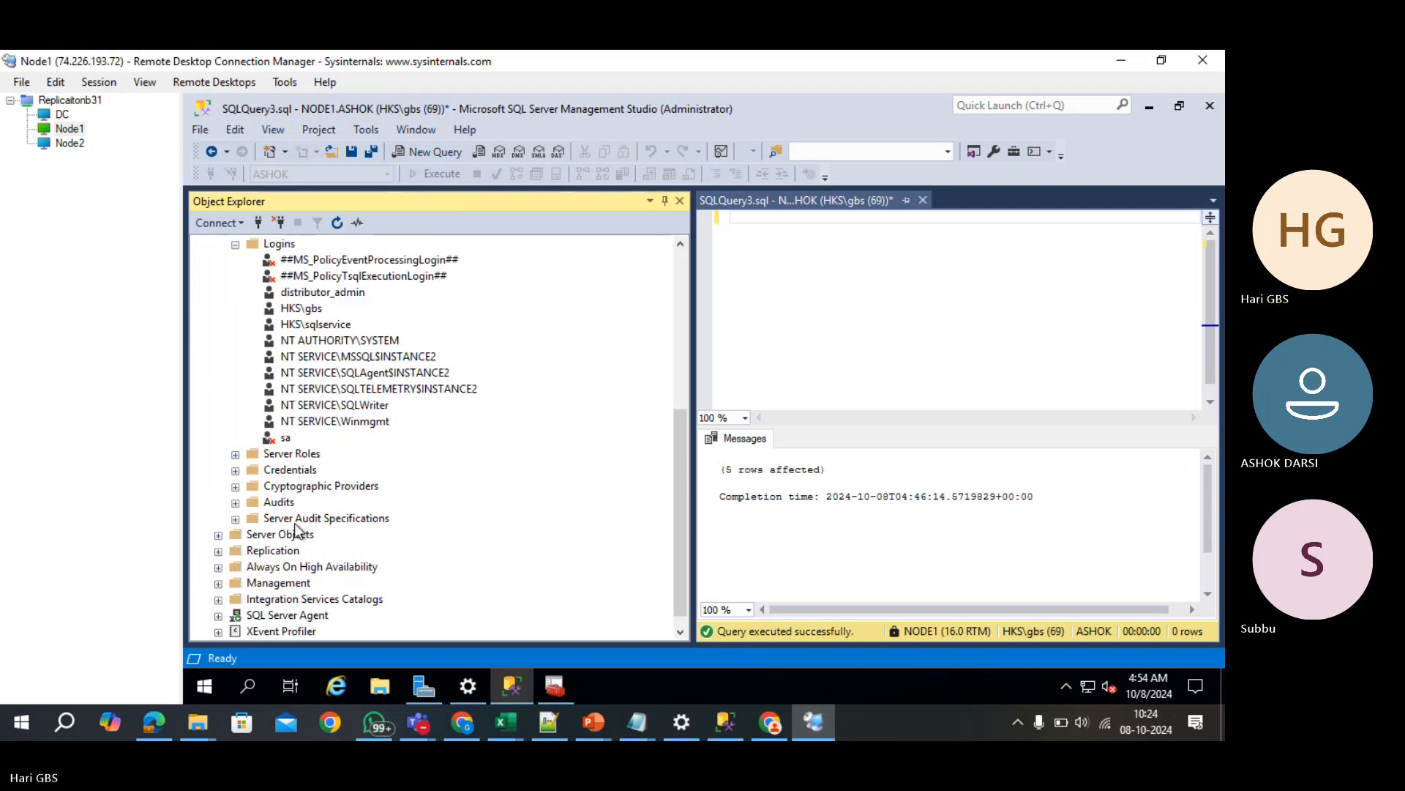
click(319, 310)
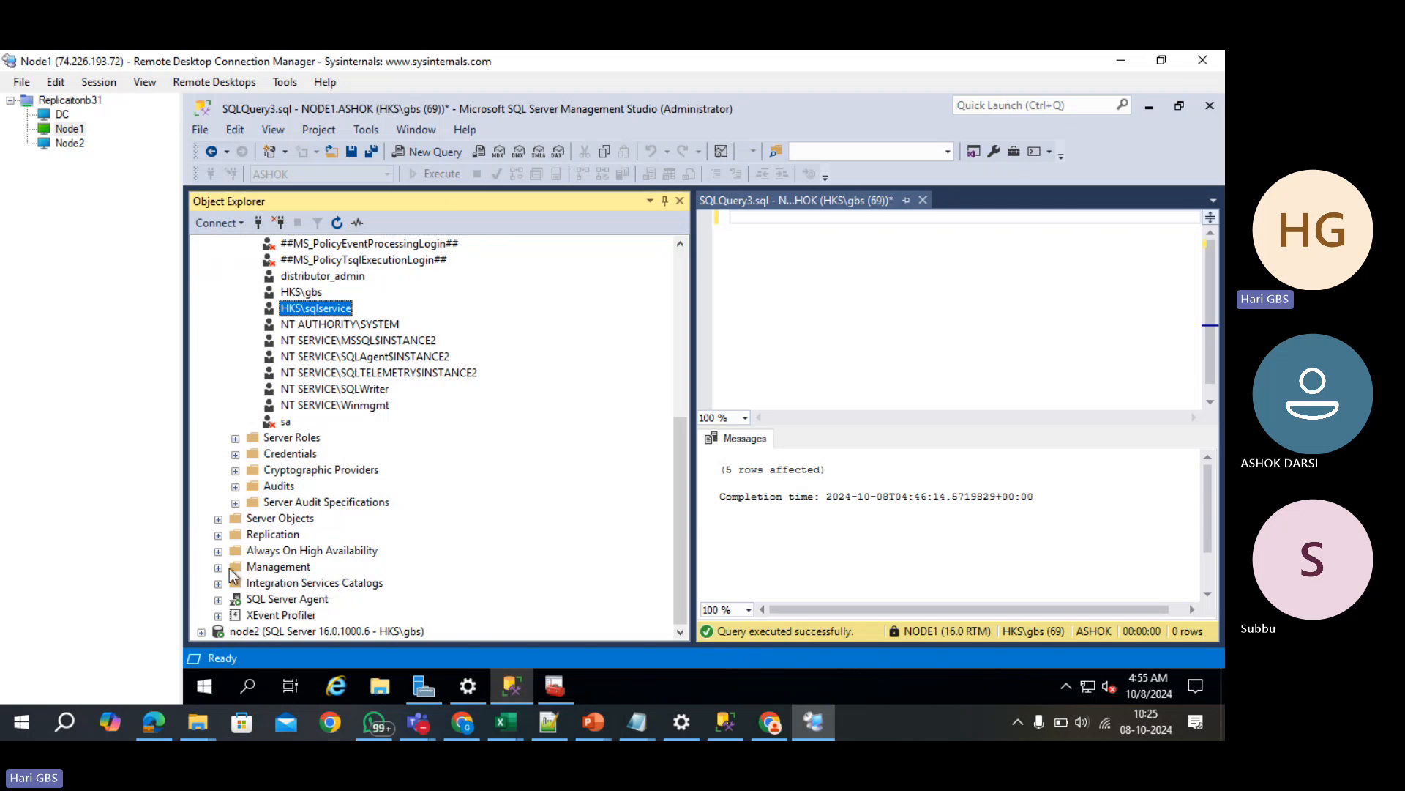
- Expand node2's Security > Logins and select its service account login
click(202, 631)
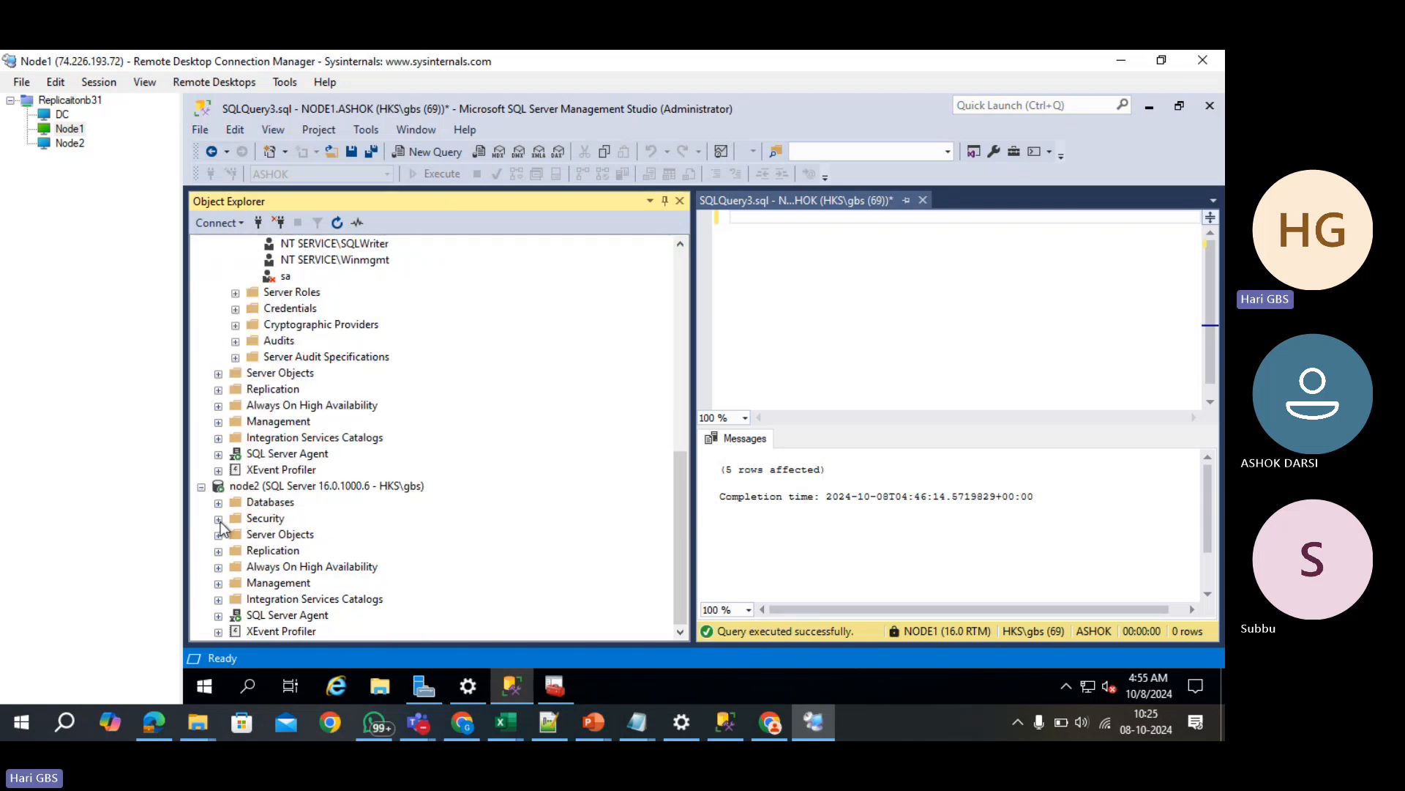
click(218, 518)
click(235, 541)
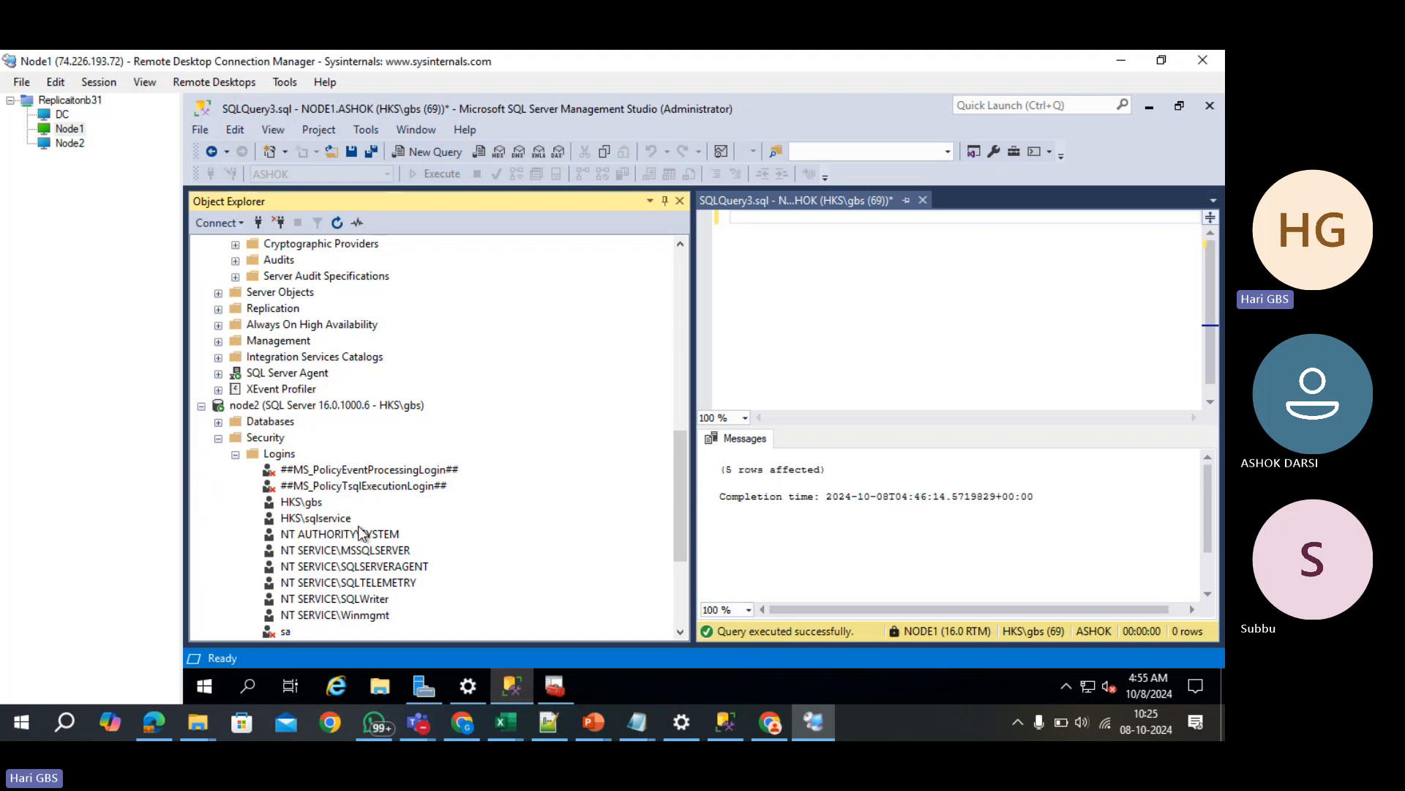
scroll(348, 530, down, 4)
click(338, 327)
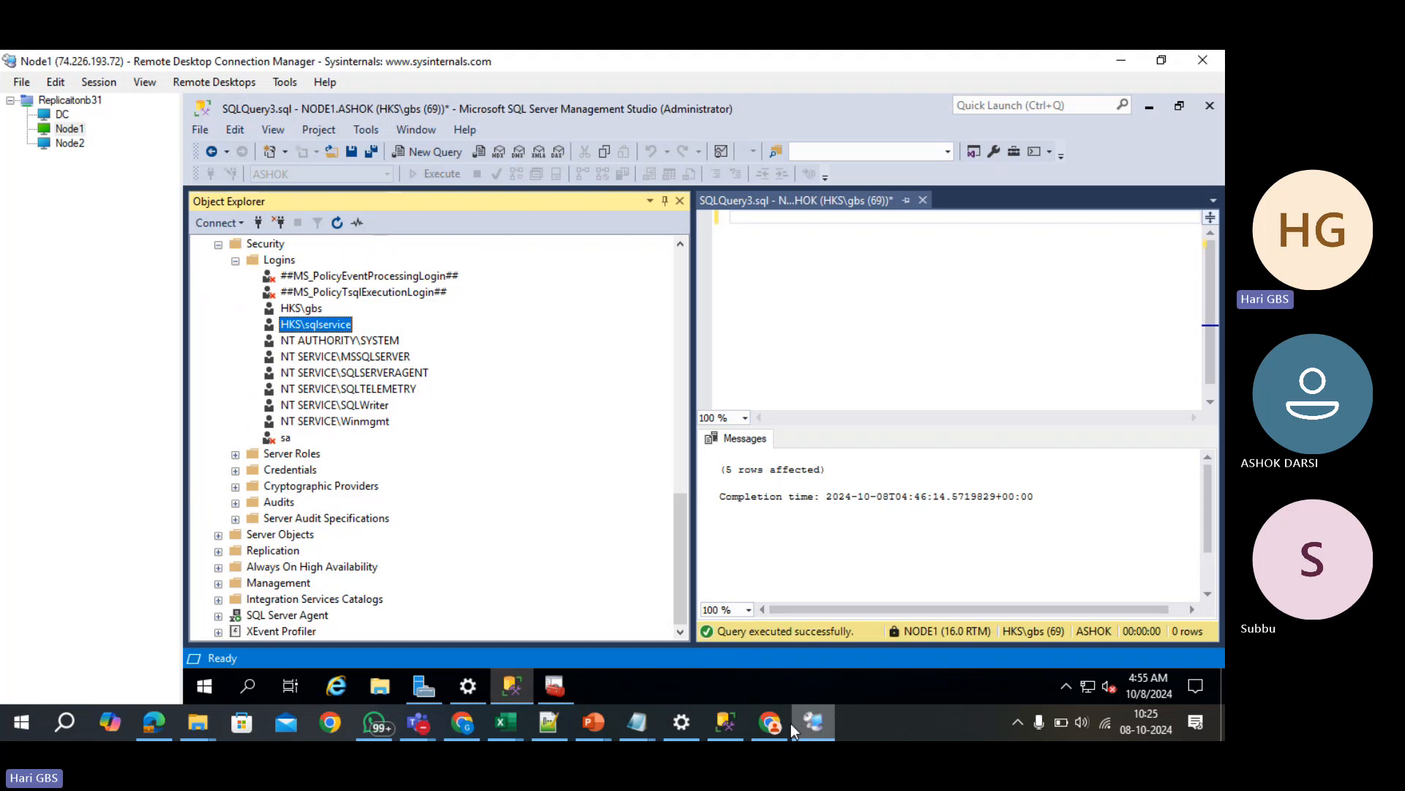
- Show the Configuration of Replication slide in 05 Repliciaton.pptx, then switch to Replication.xlsx
mouse_move(609, 721)
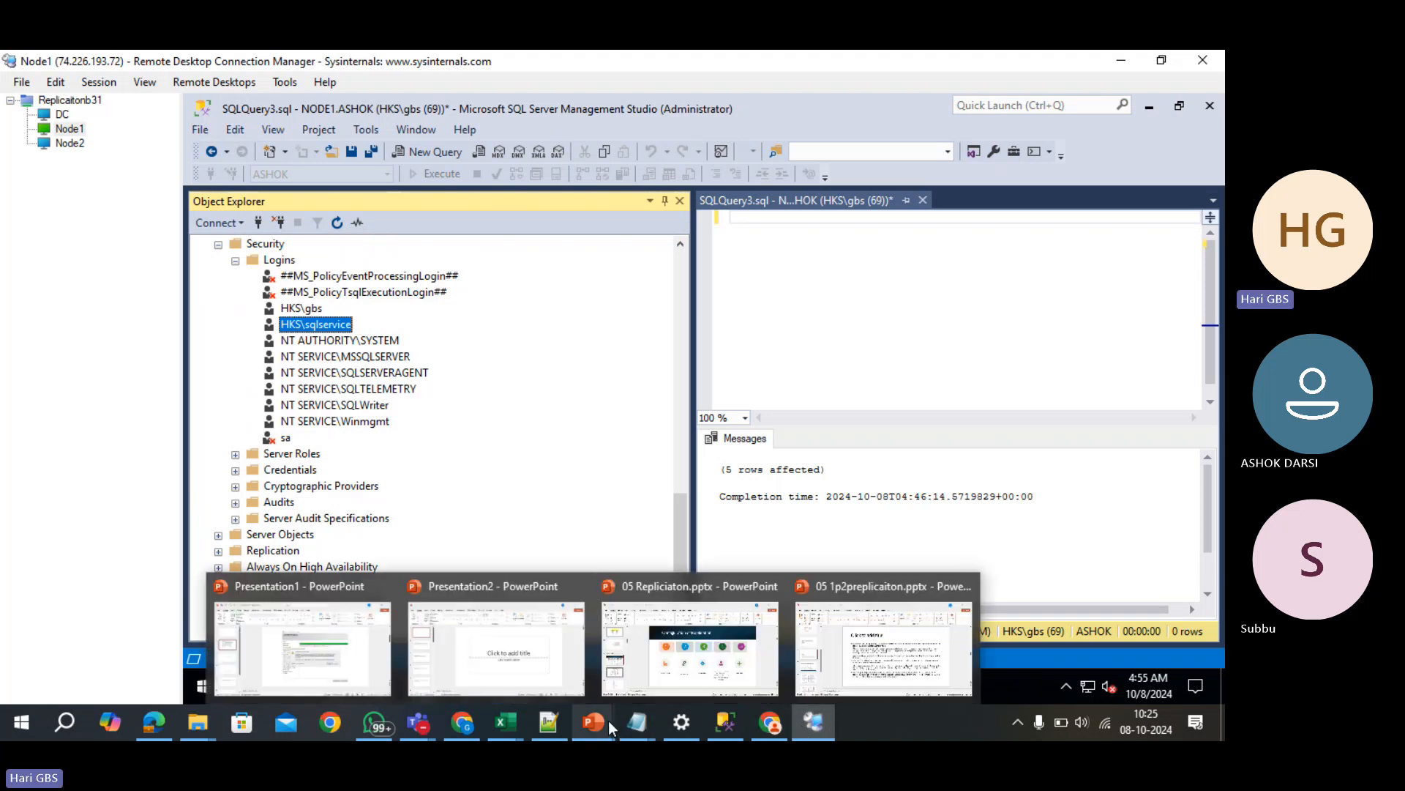
click(692, 647)
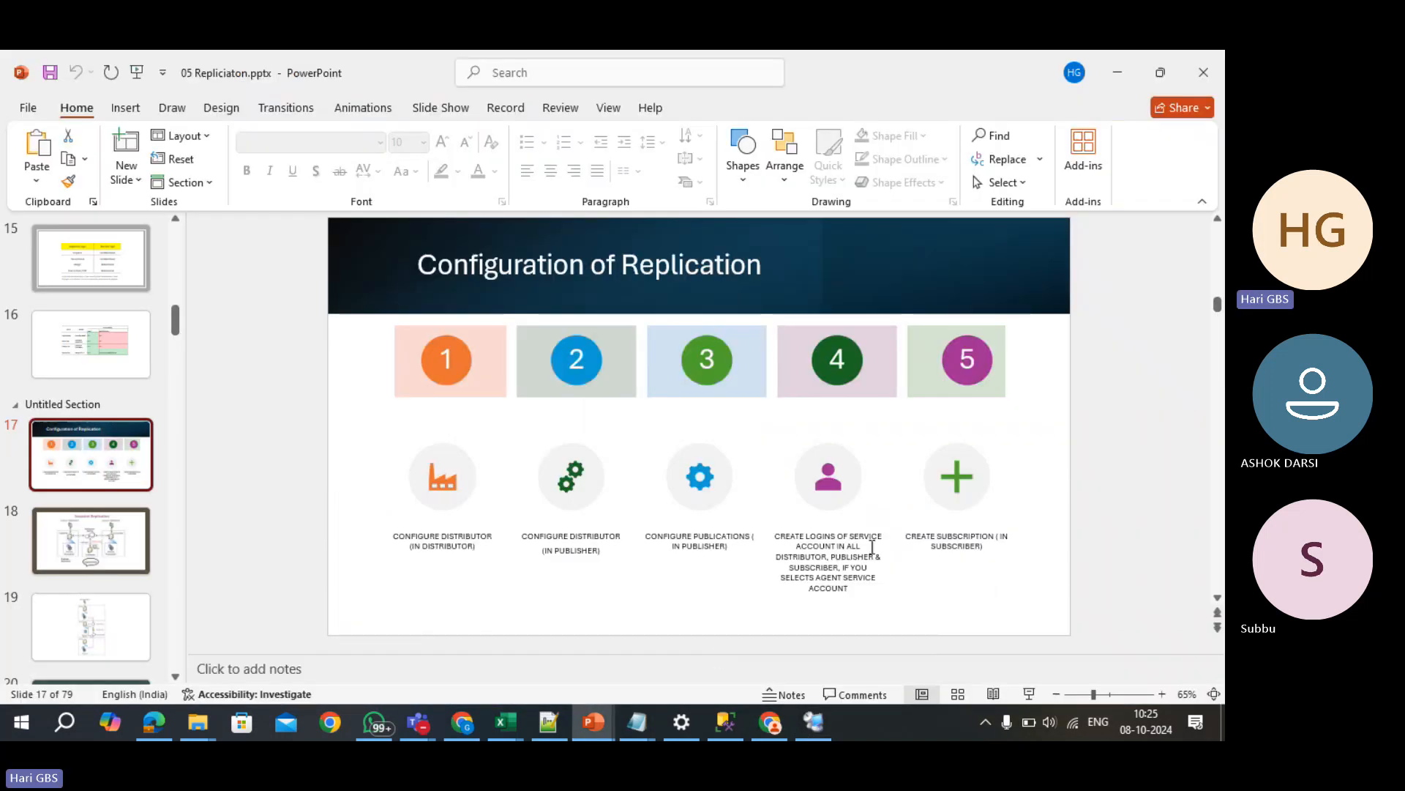
click(854, 592)
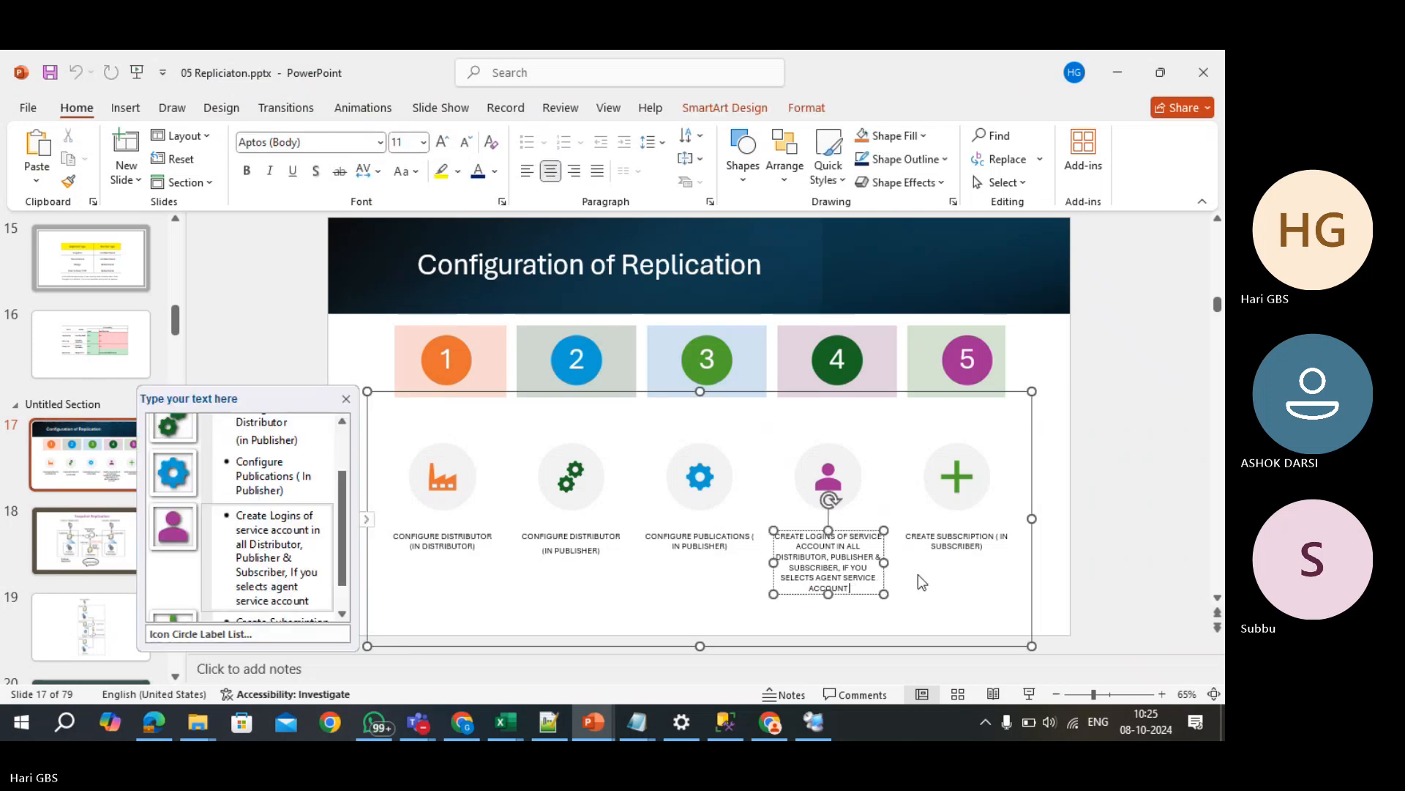
click(1044, 594)
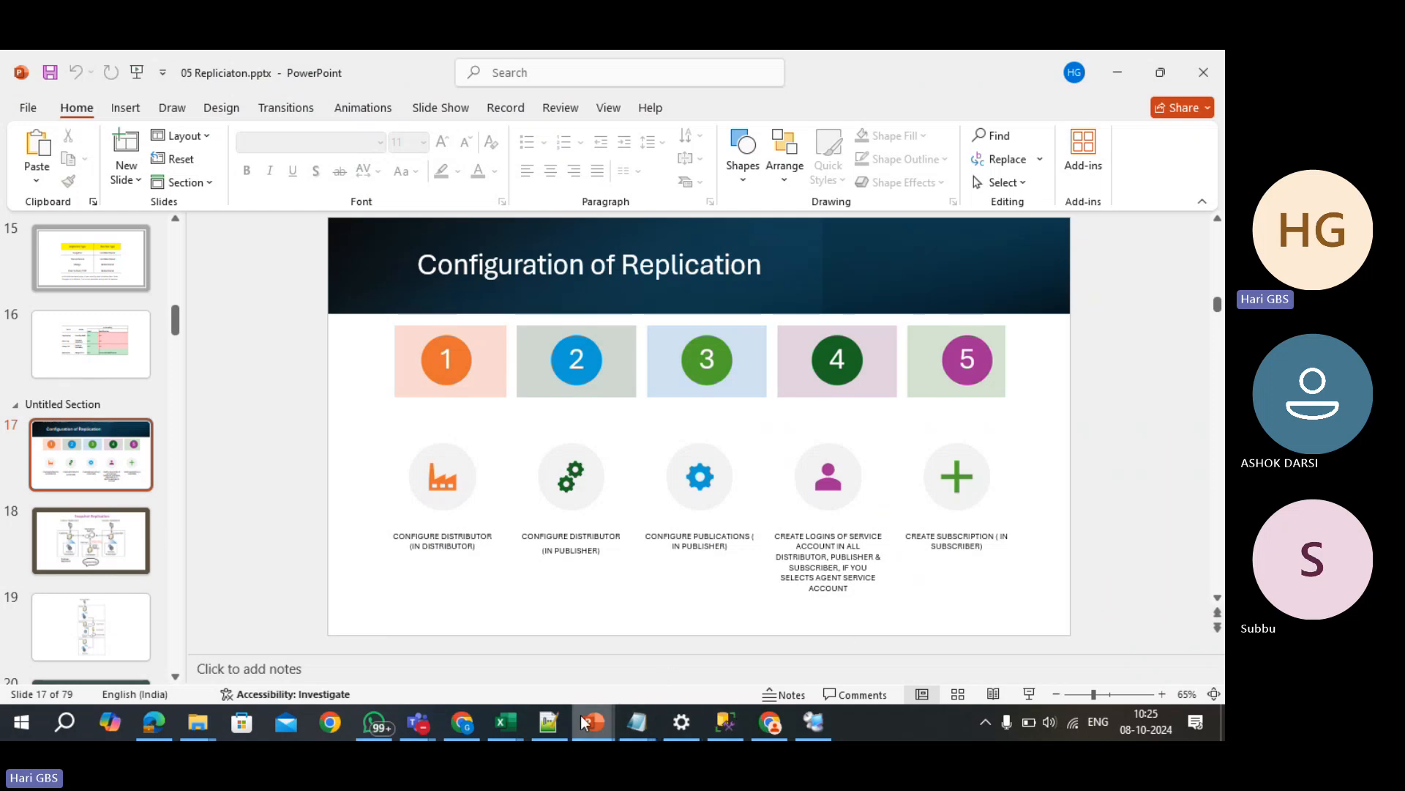
click(505, 722)
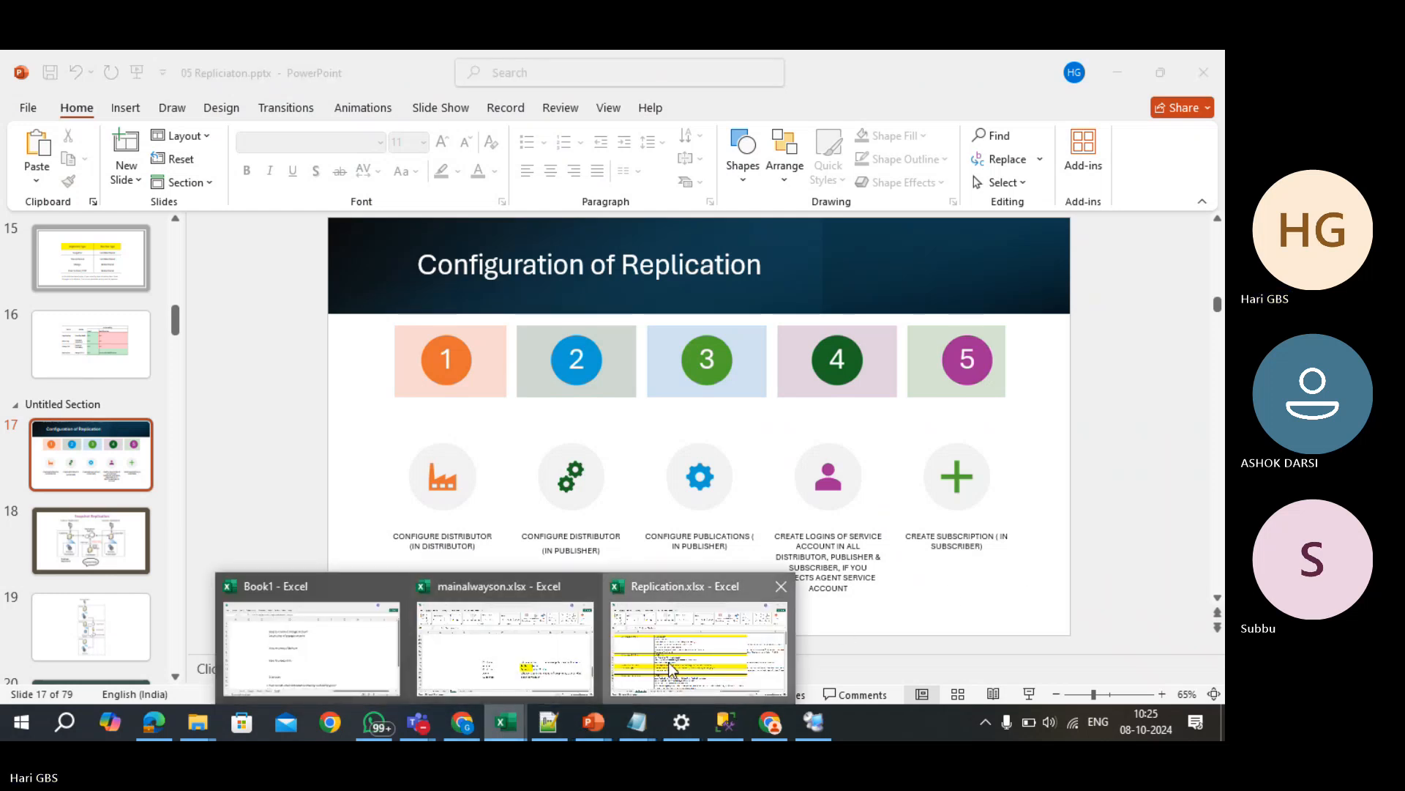
click(628, 669)
- Walk through the In Distributor, In Publisher and Provide permissions steps on the Configuration sheet
scroll(358, 546, down, 1)
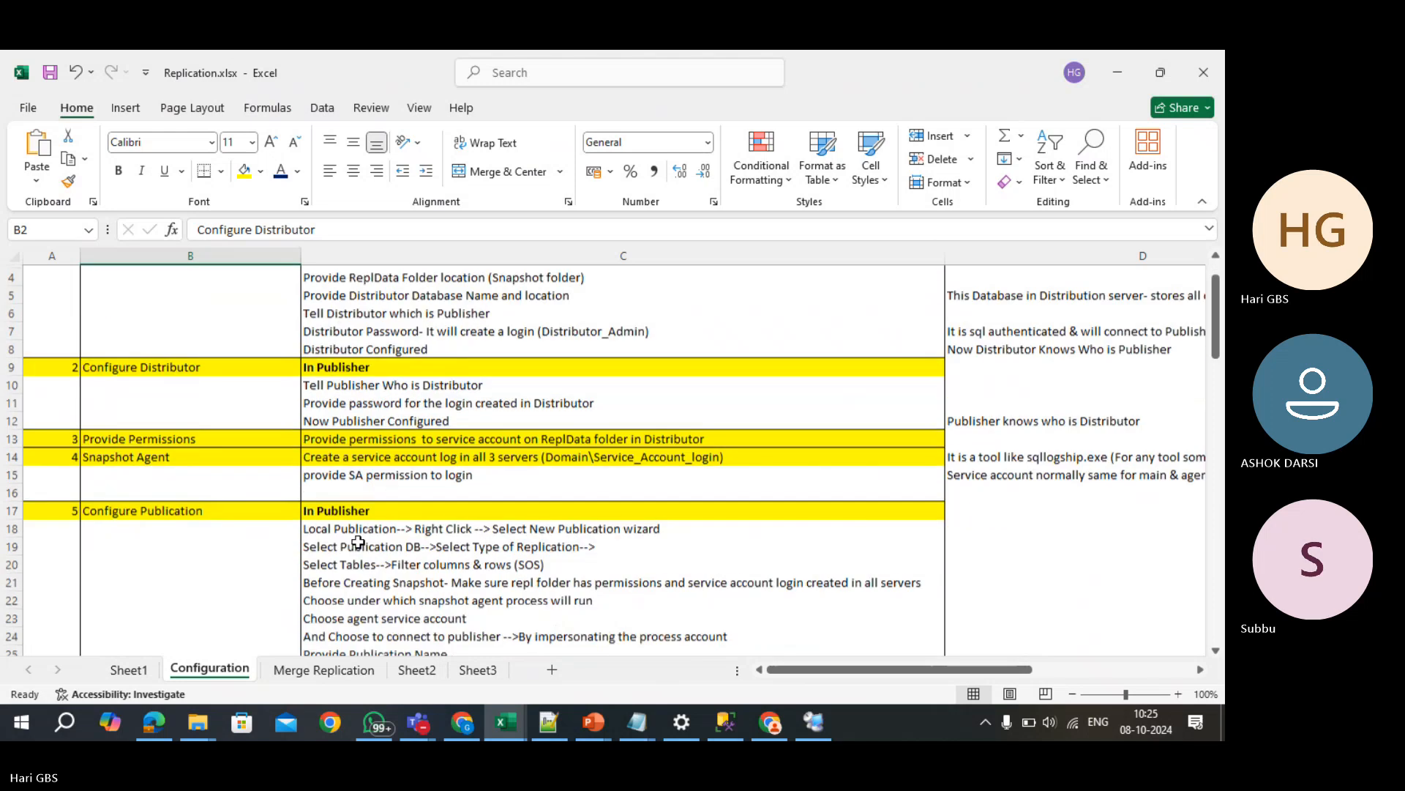
scroll(308, 439, up, 1)
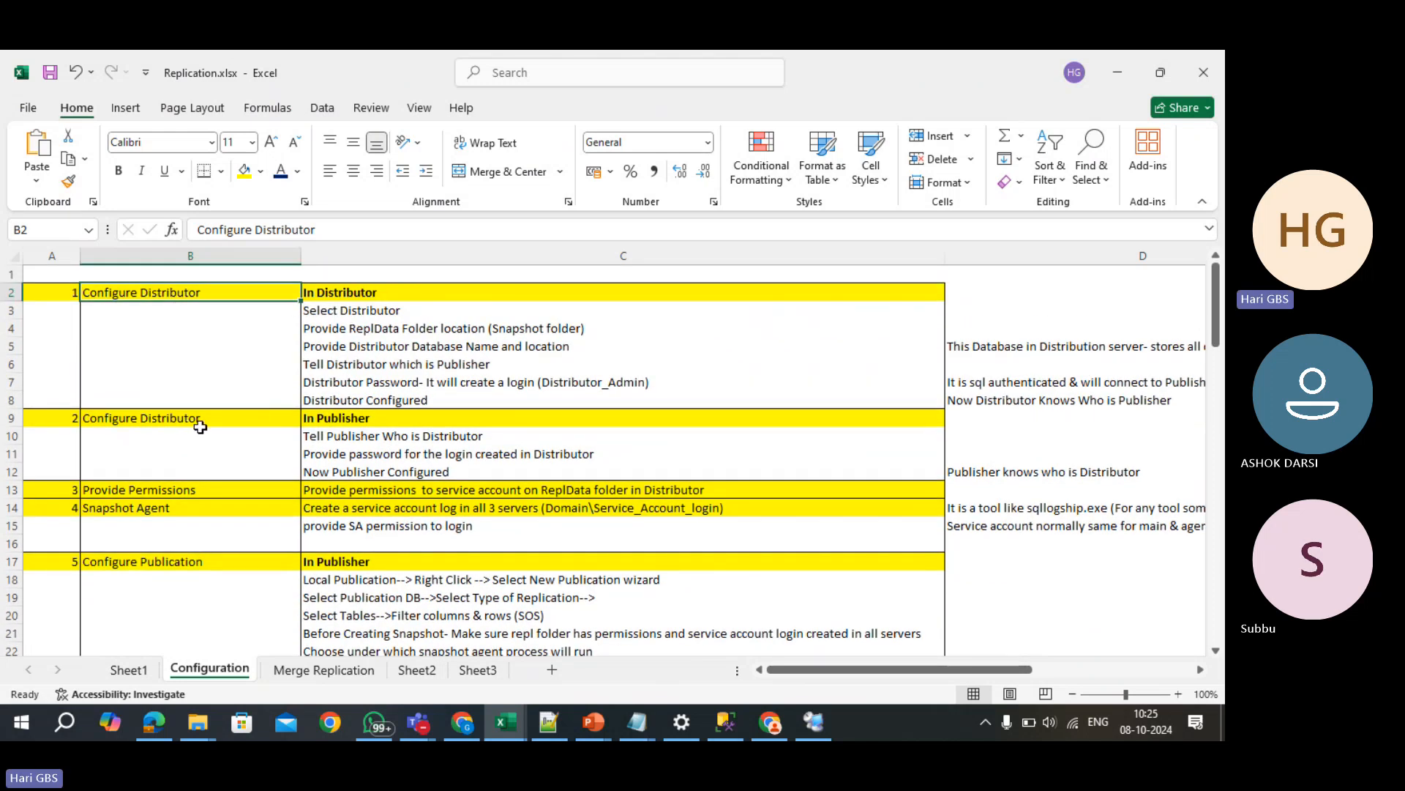
click(372, 296)
click(356, 418)
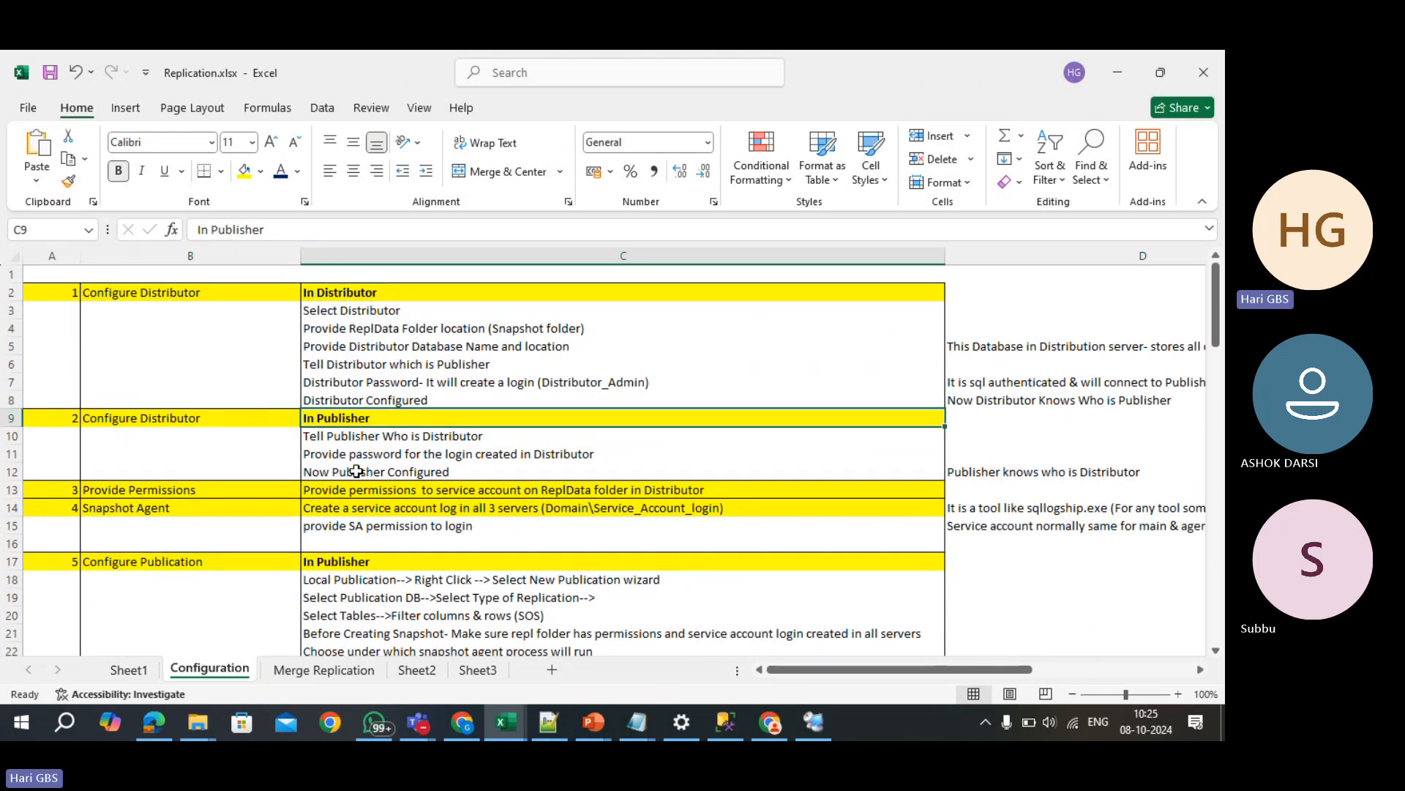
click(350, 489)
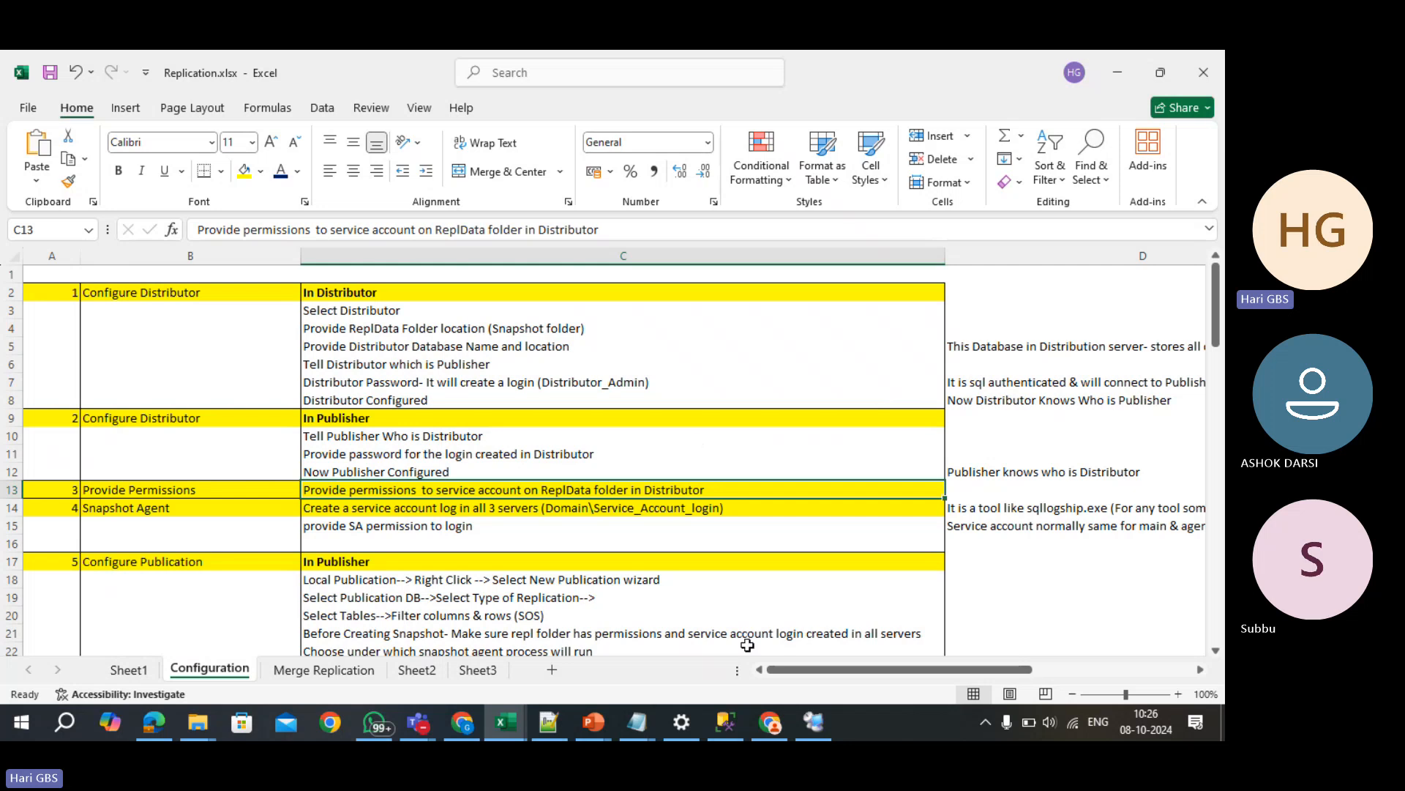
- Return to the remote SQL server session, collapse node2's Security, and open File Explorer
click(810, 725)
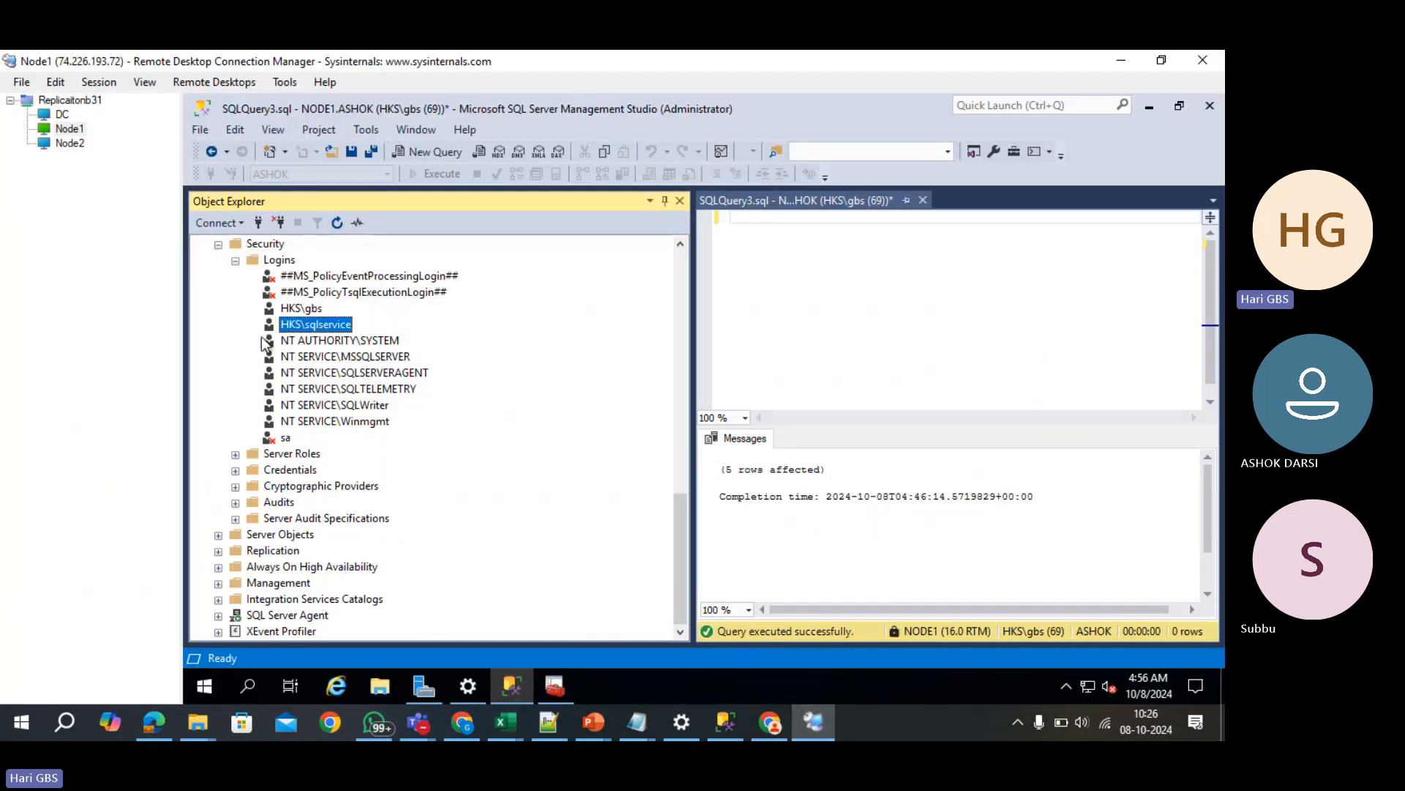
click(220, 247)
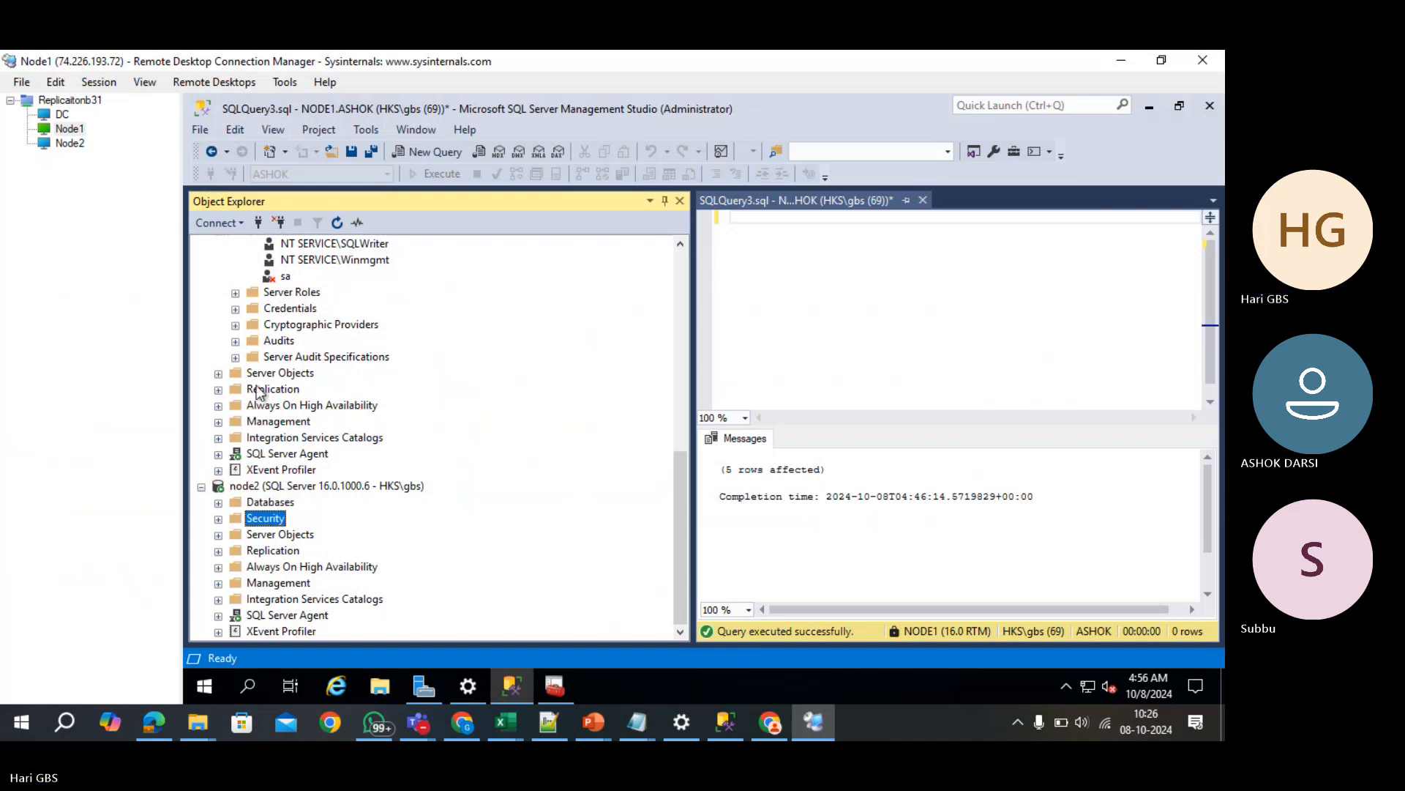
scroll(269, 417, up, 7)
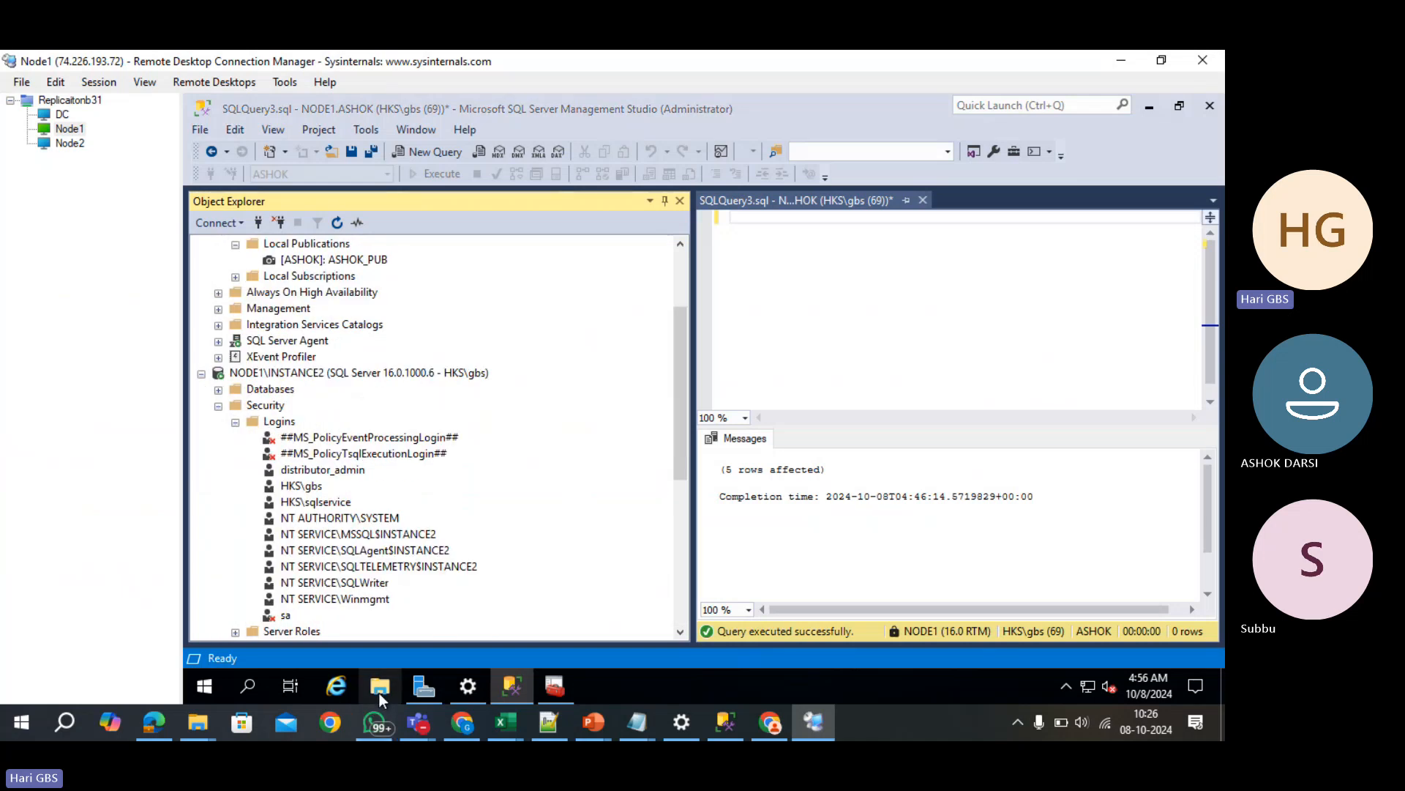
click(380, 687)
- Navigate to C:\Program Files\Microsoft SQL Server\MSSQL16.INSTANCE2\MSSQL and select the repldata folder
click(412, 347)
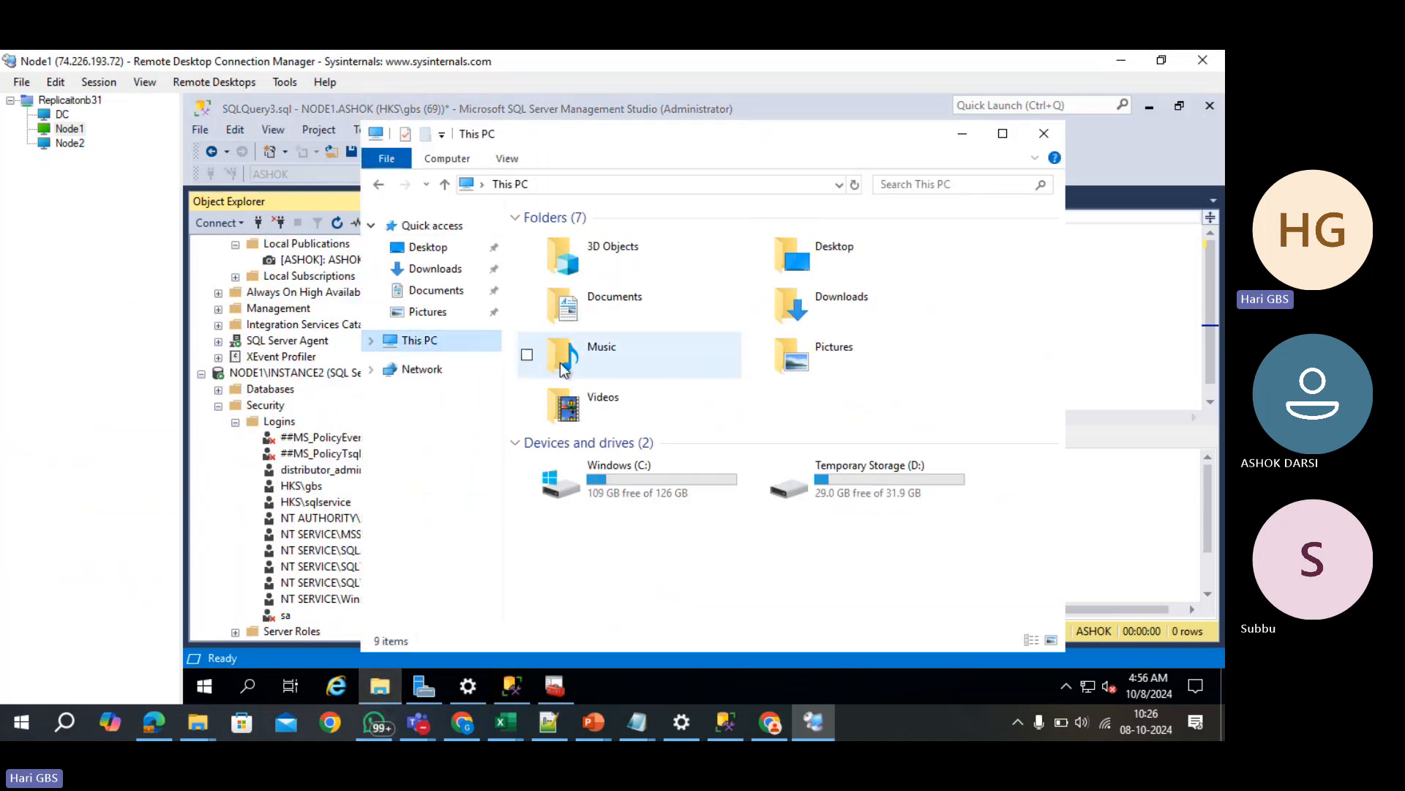
double_click(622, 481)
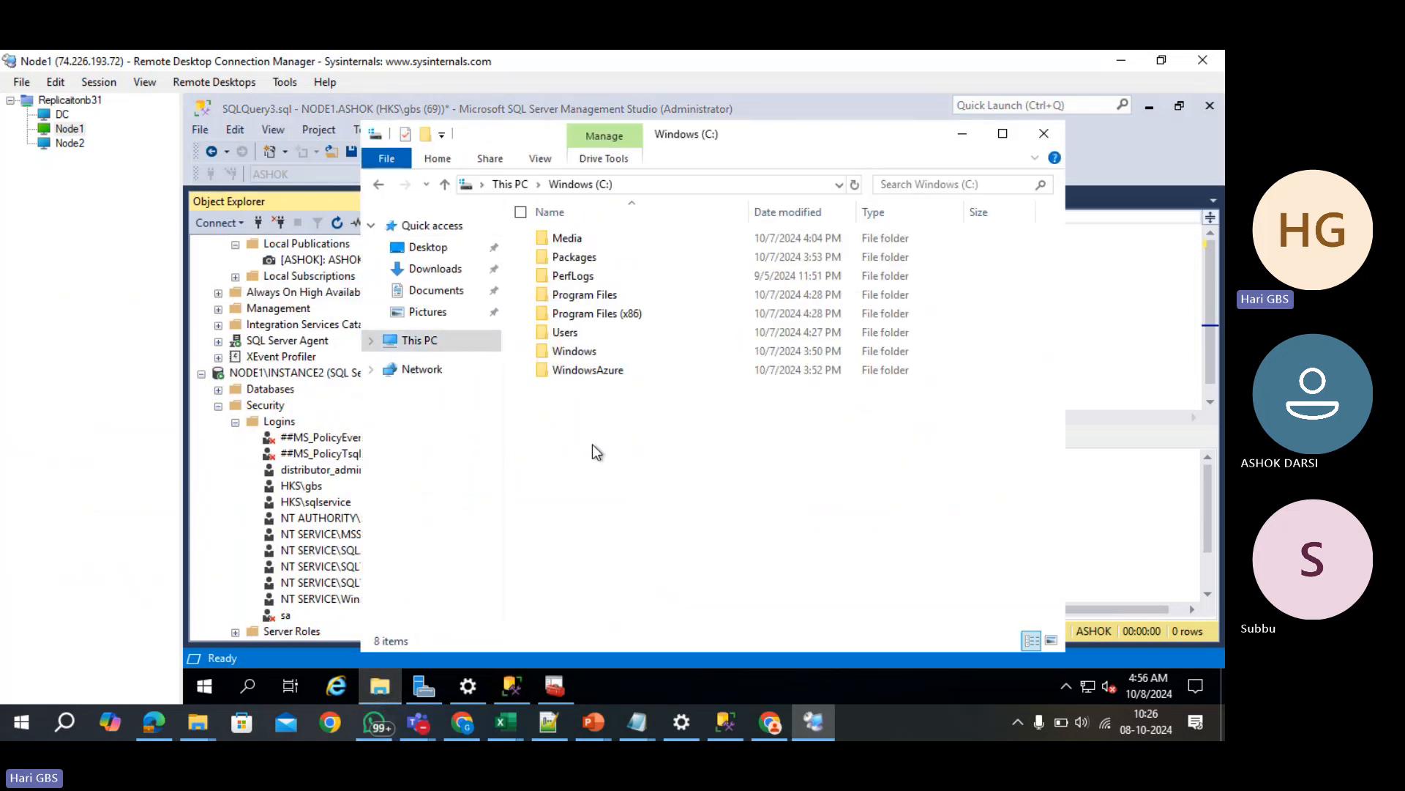
double_click(578, 296)
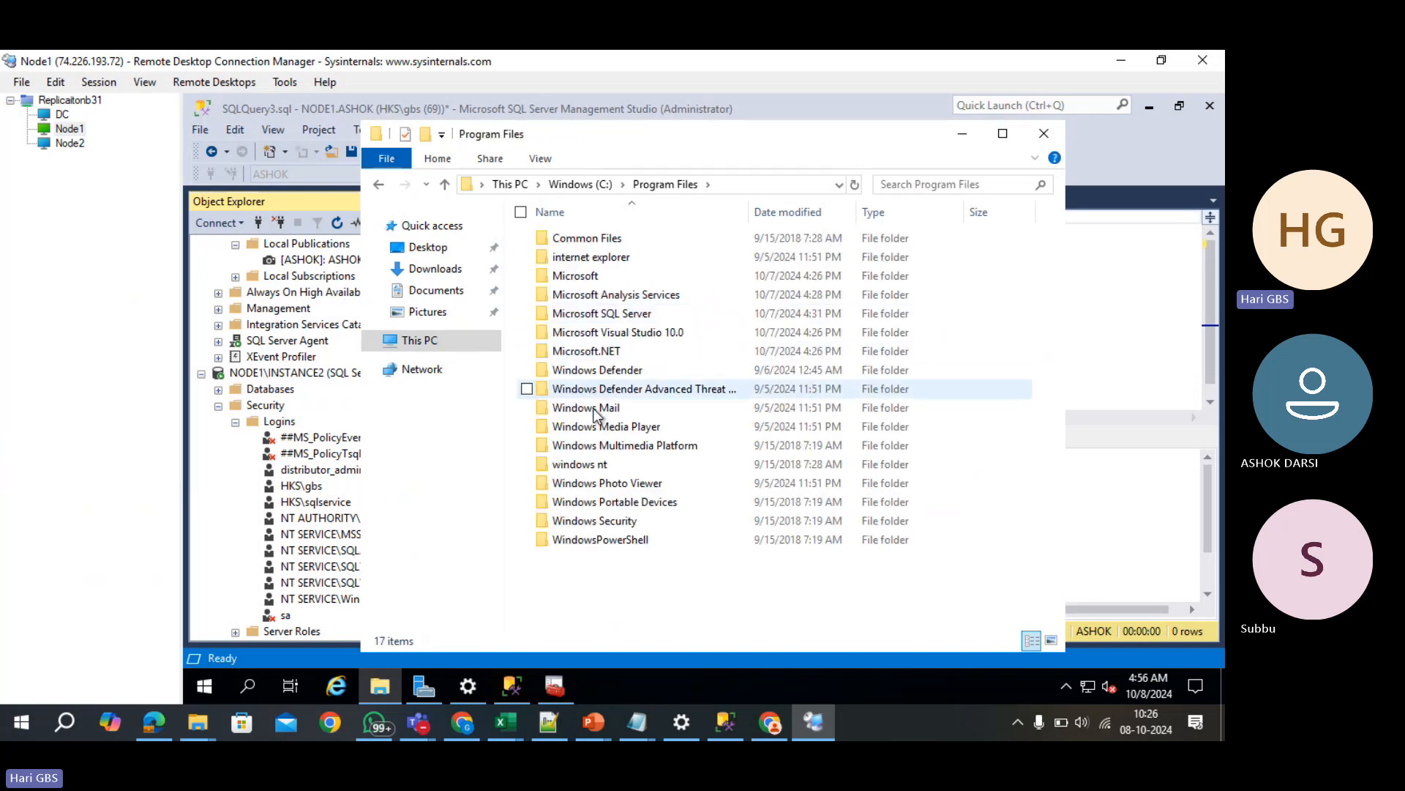
double_click(604, 314)
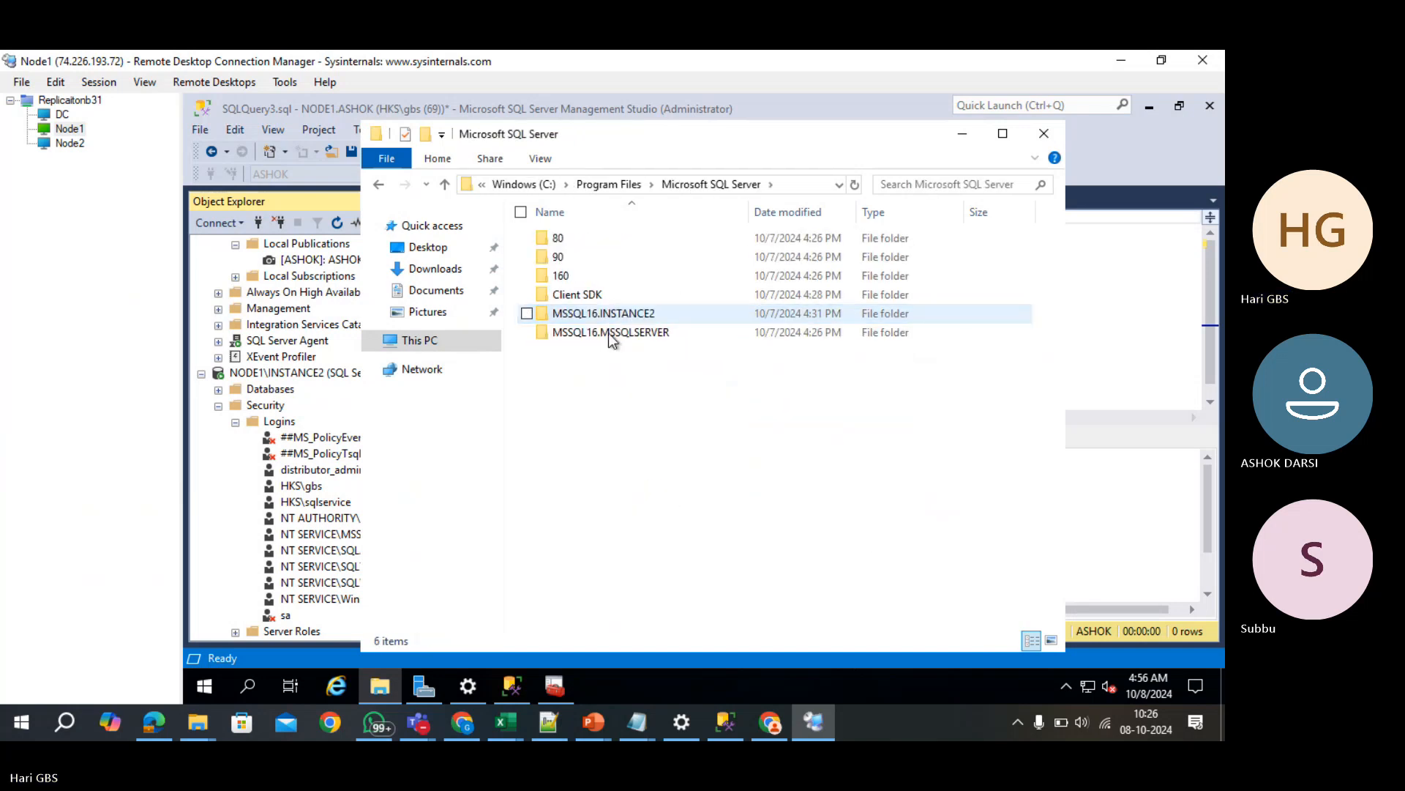
click(648, 321)
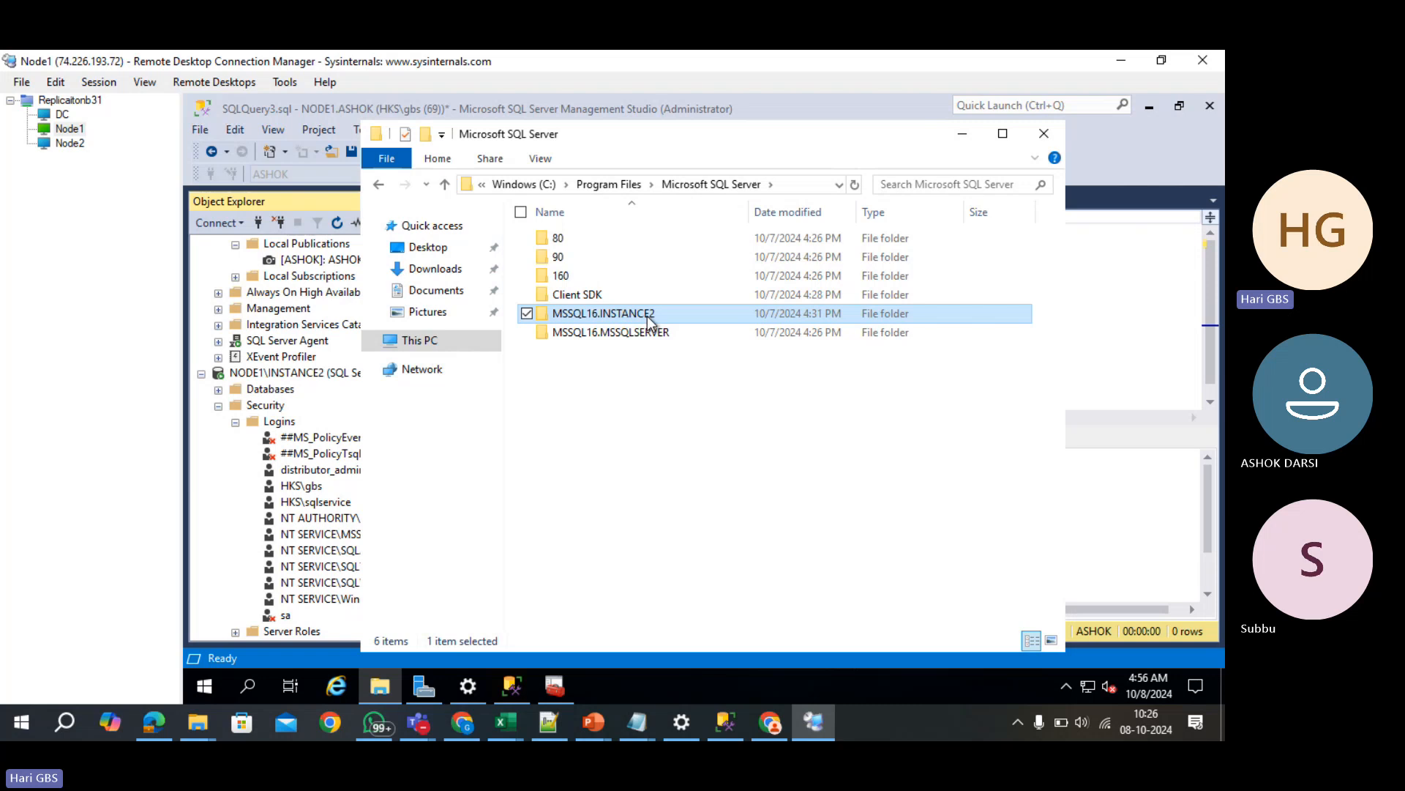
double_click(648, 321)
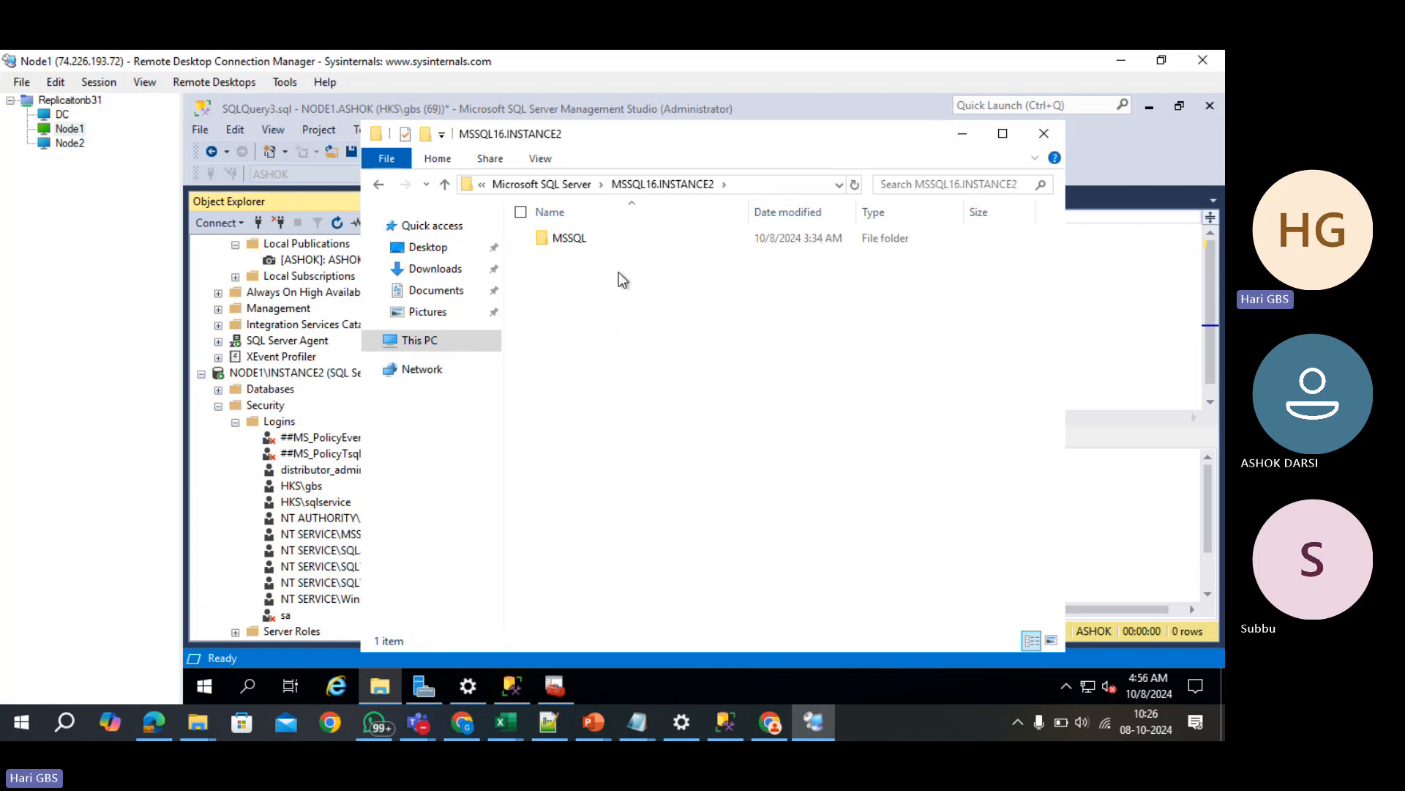
double_click(569, 238)
click(577, 351)
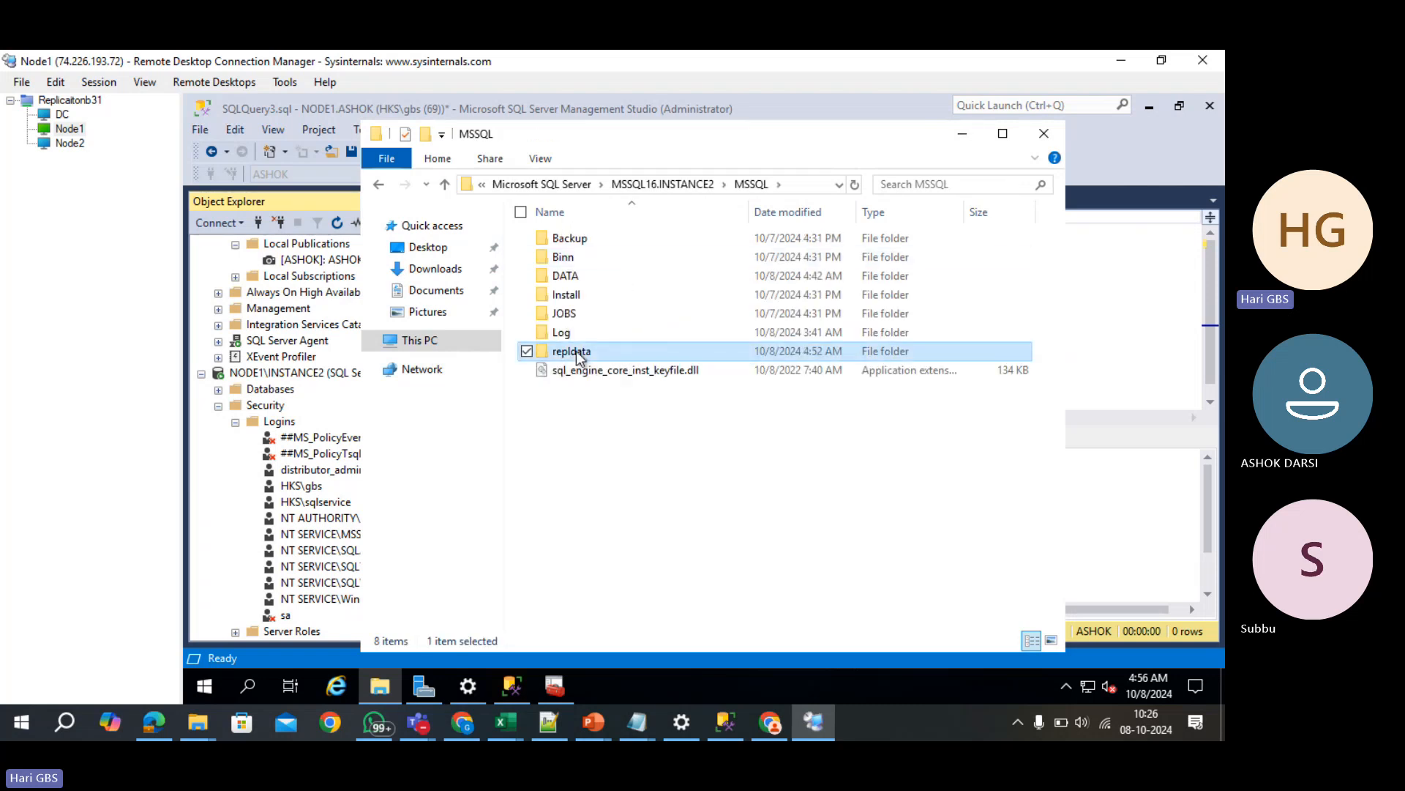
- Open repldata's advanced security settings and inspect the SQL service account's permission entry
key(alt+Return)
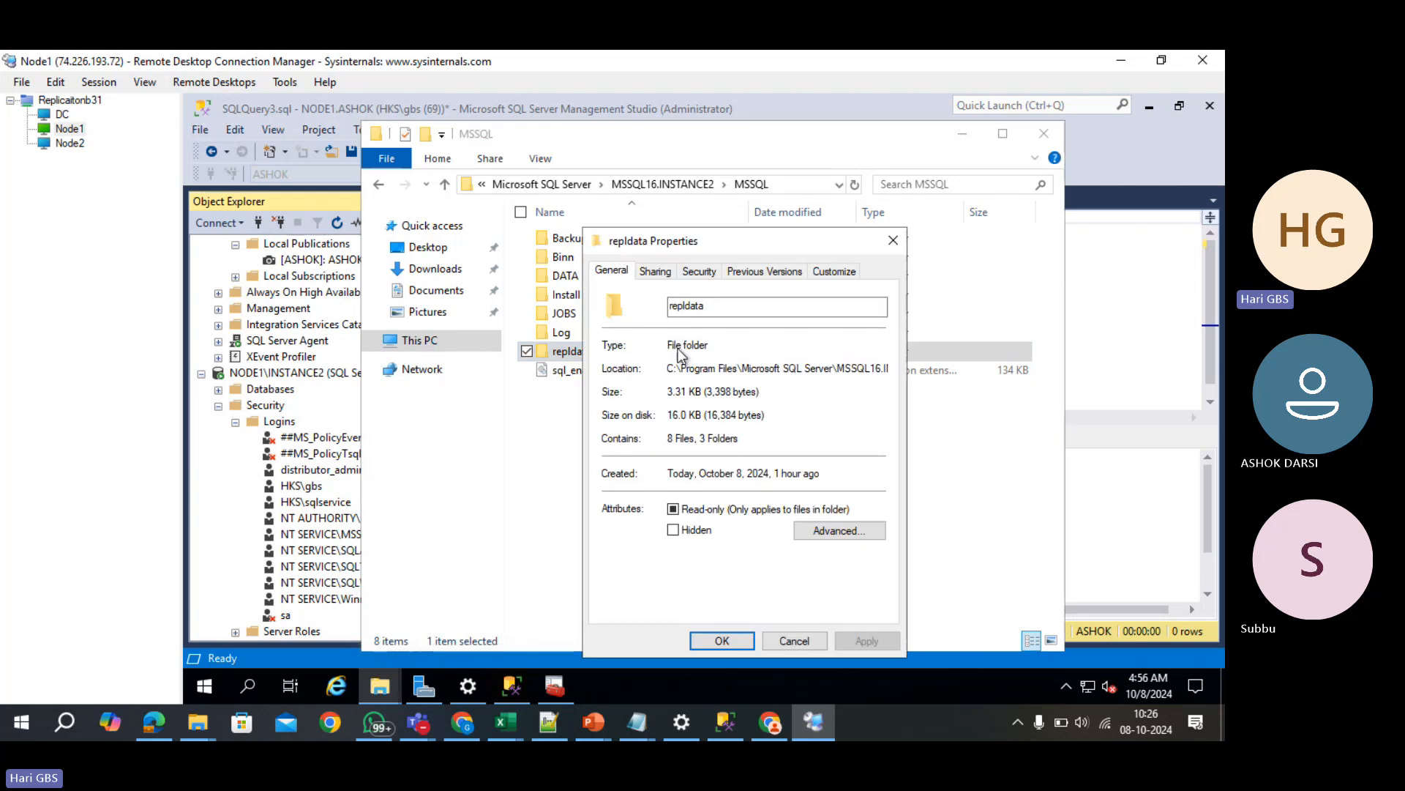
click(699, 271)
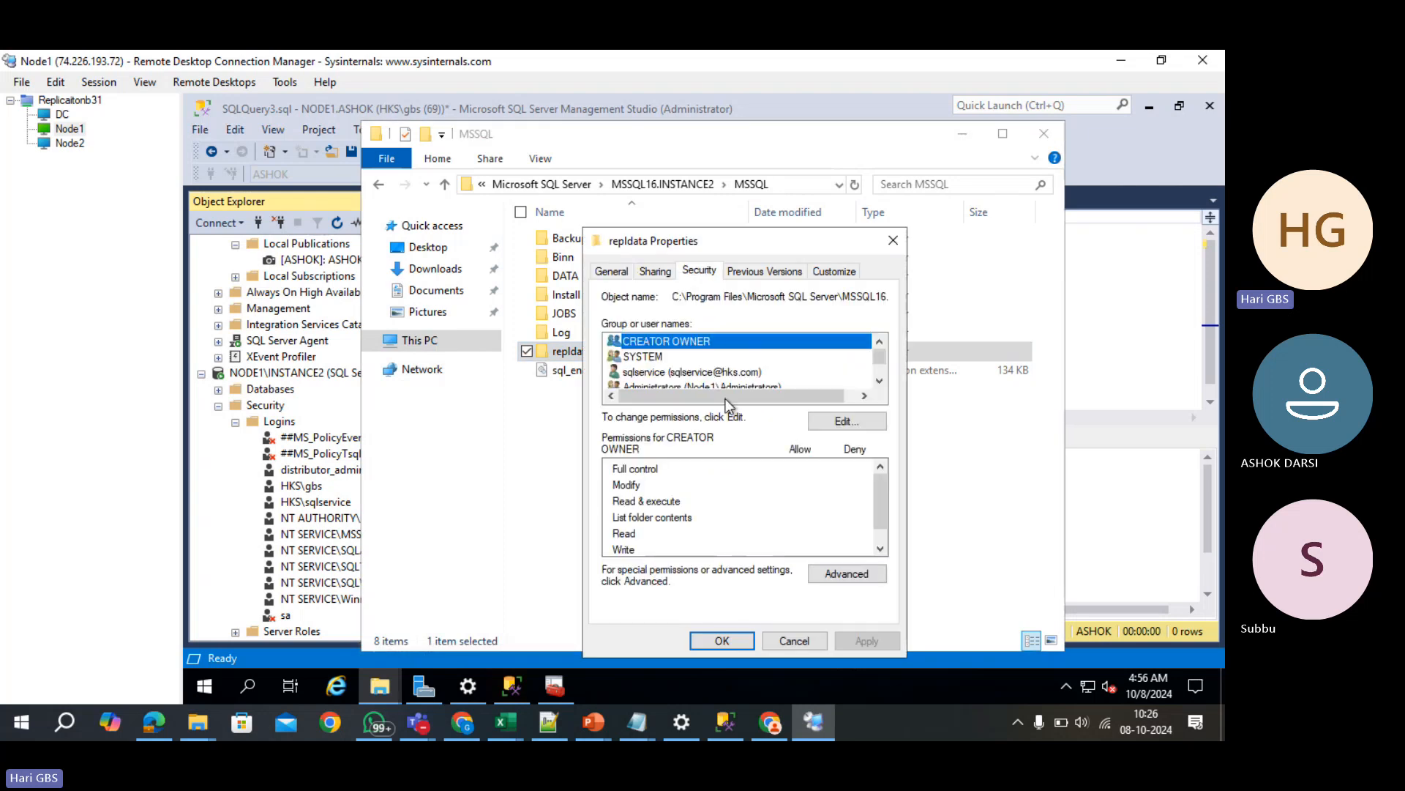
click(832, 570)
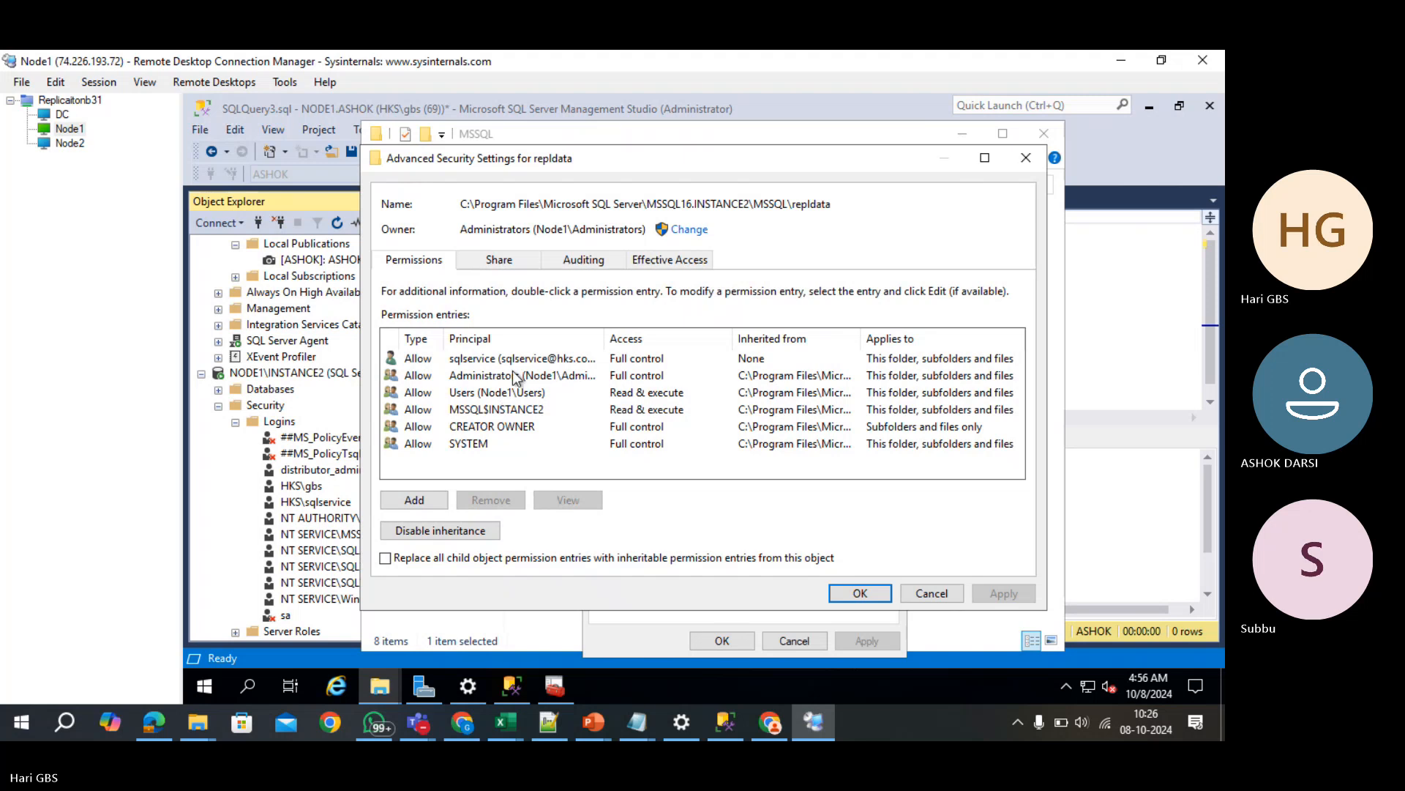
click(520, 362)
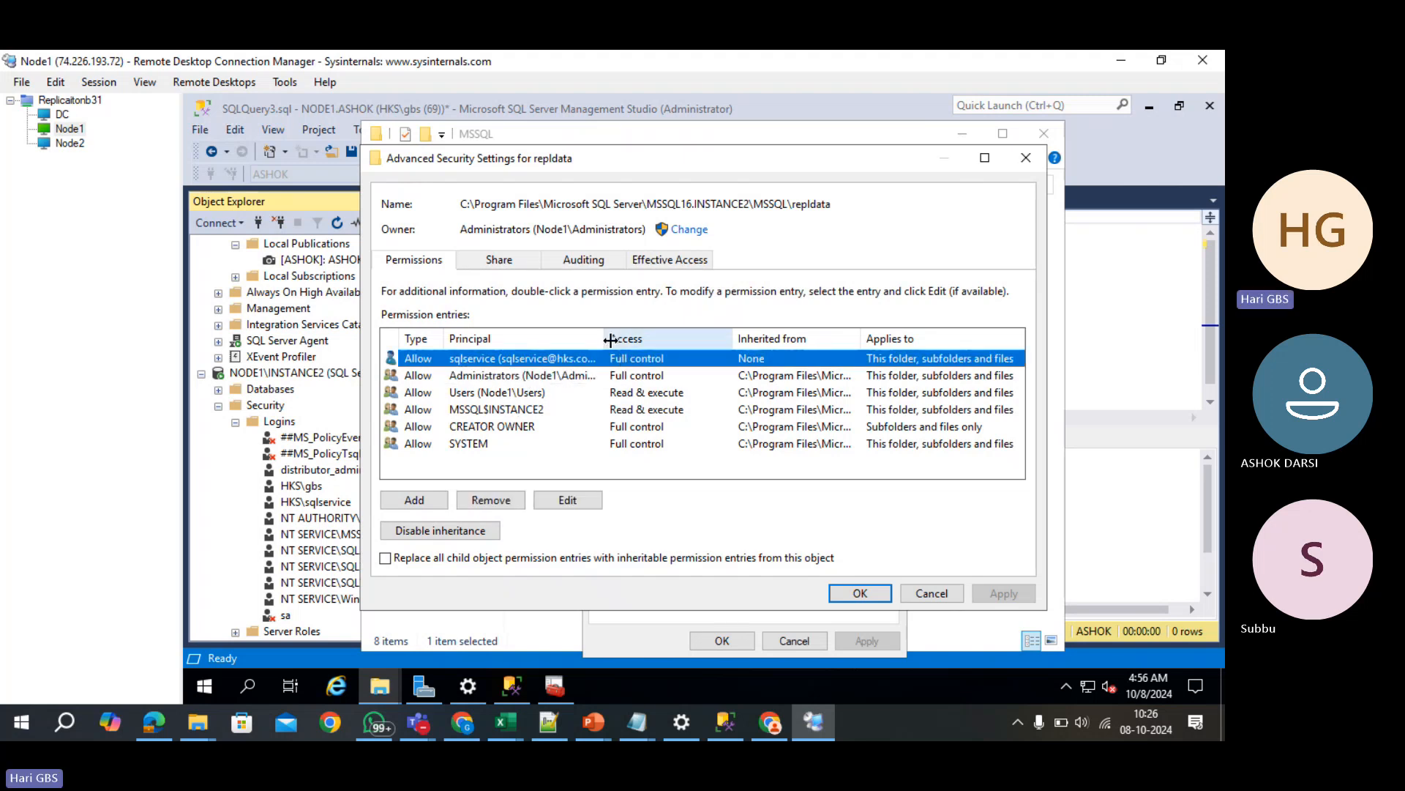
drag(643, 335, 683, 336)
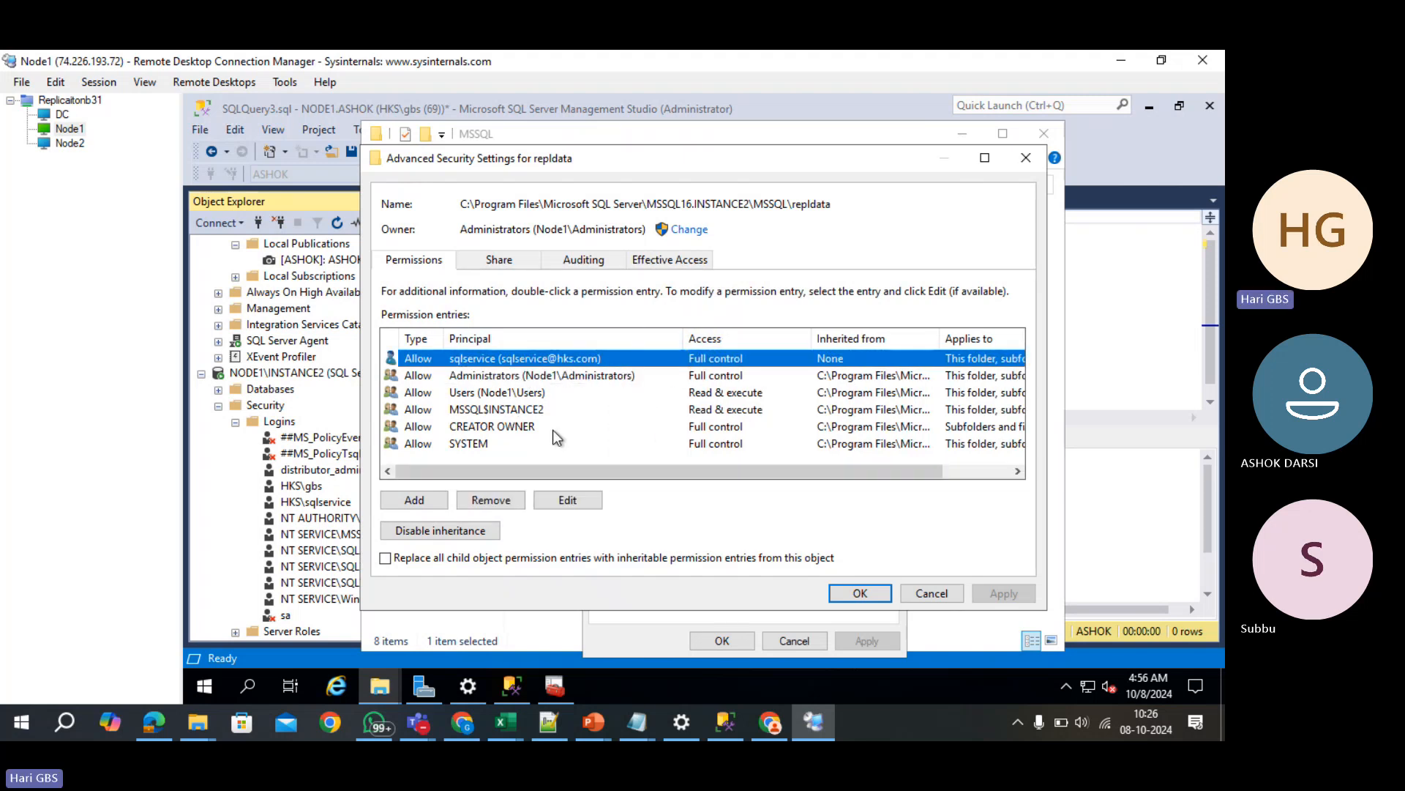
- Begin adding a permission entry for the service account via 'HKS', then cancel it
click(429, 503)
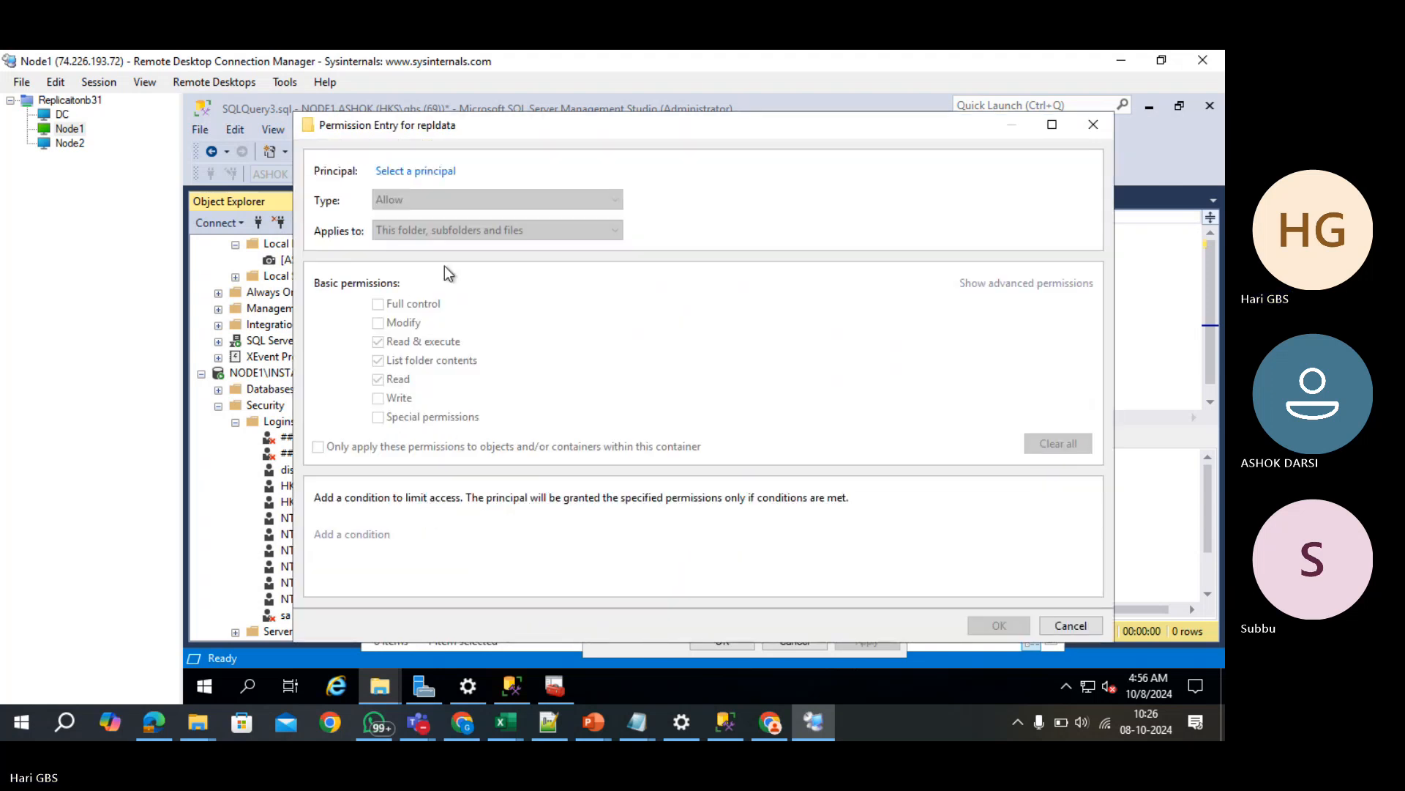
click(428, 174)
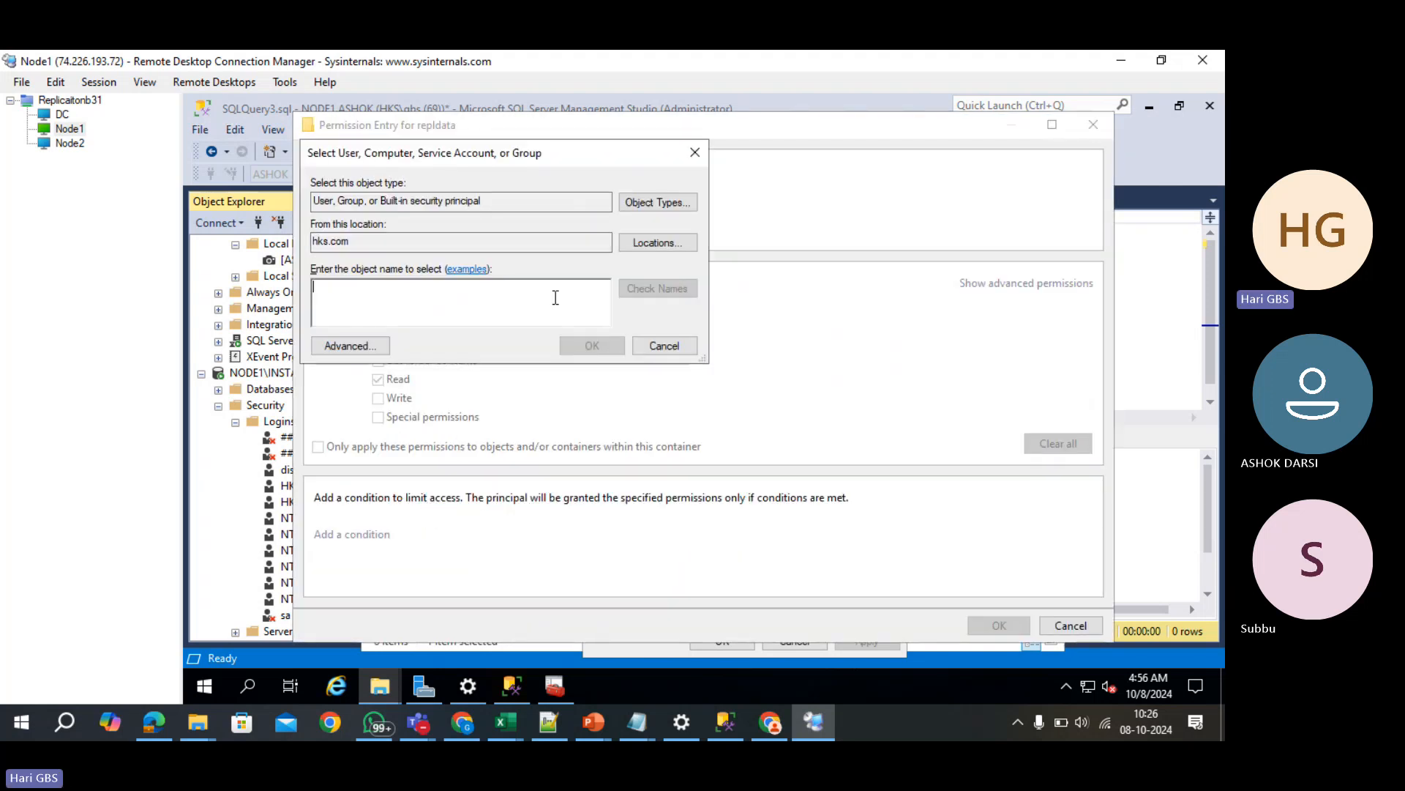
text(HKS\SQ)
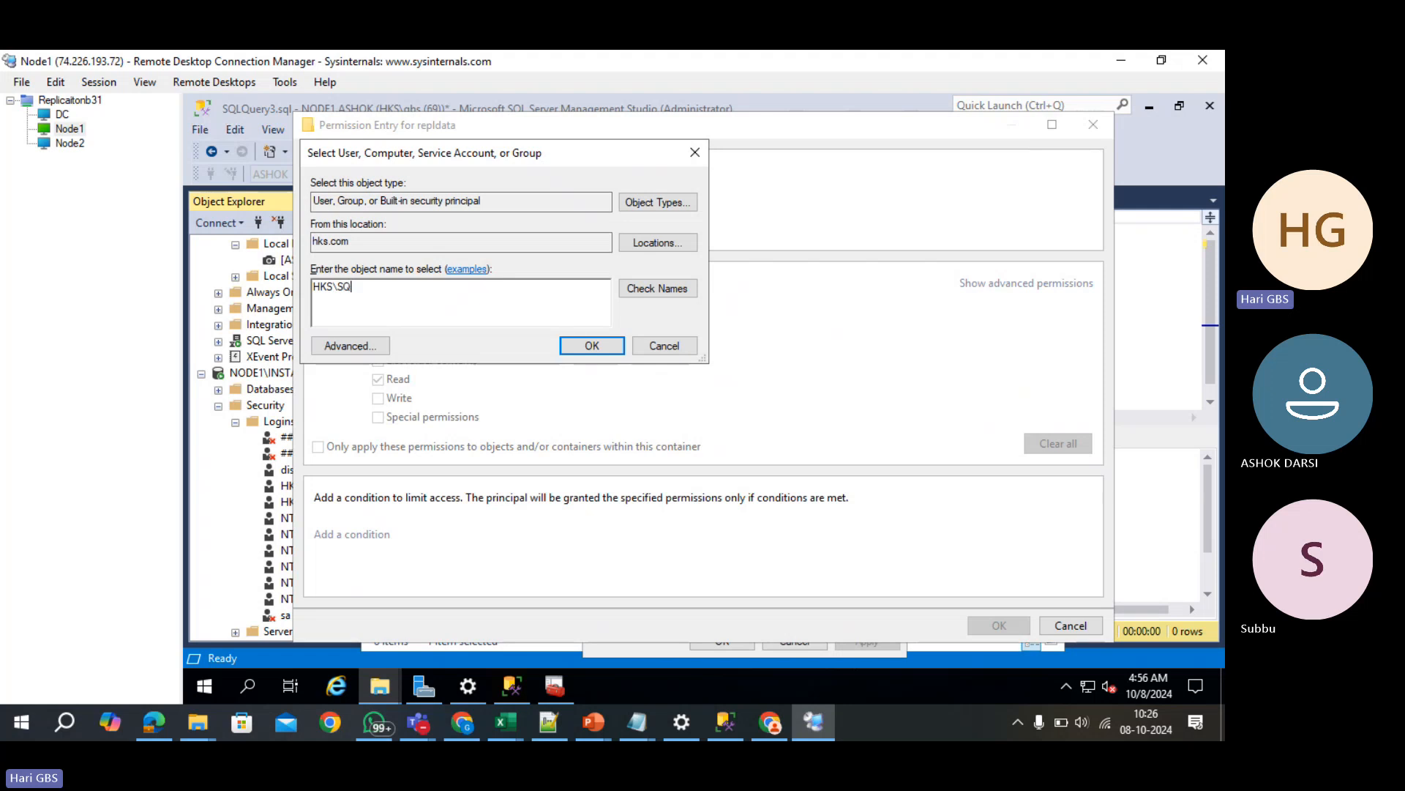
click(673, 289)
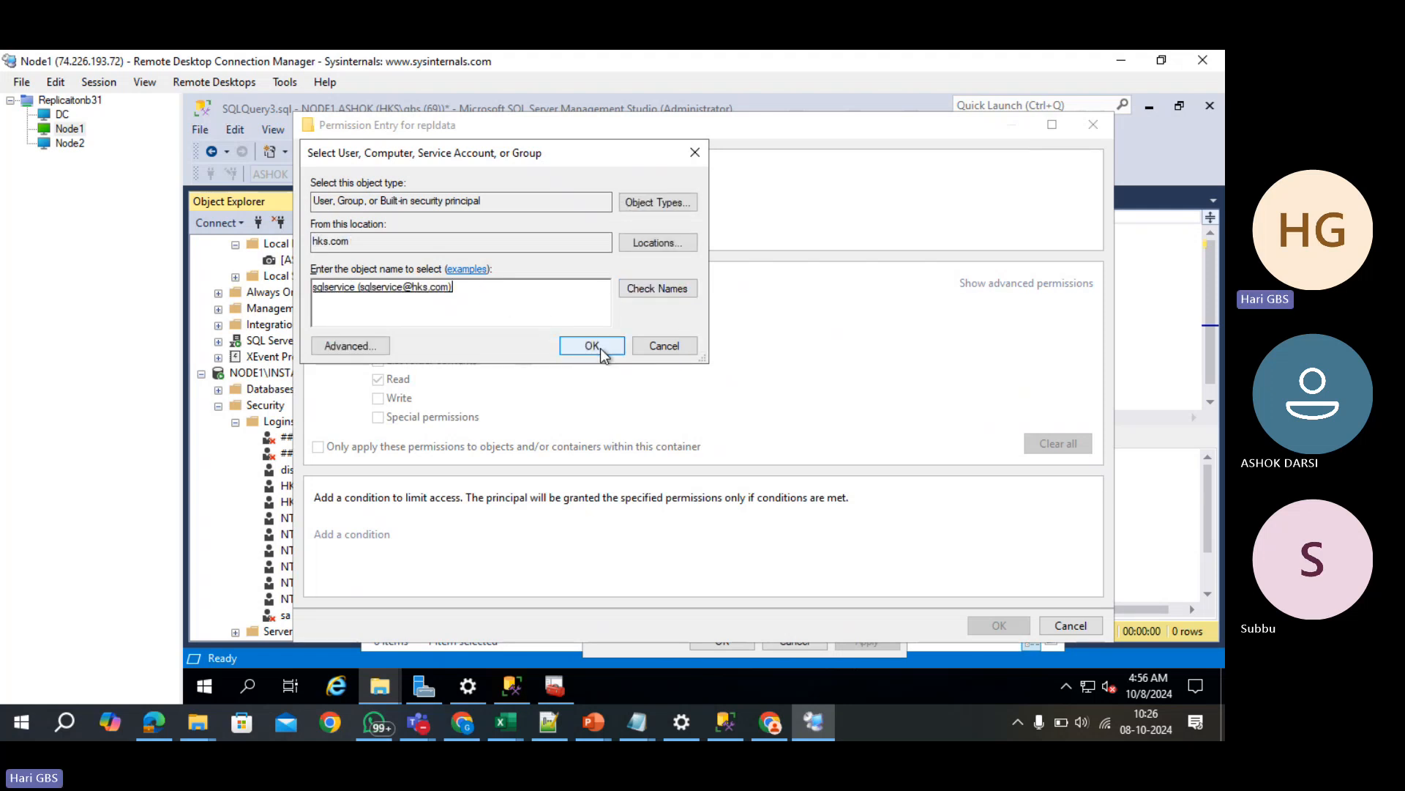
click(691, 154)
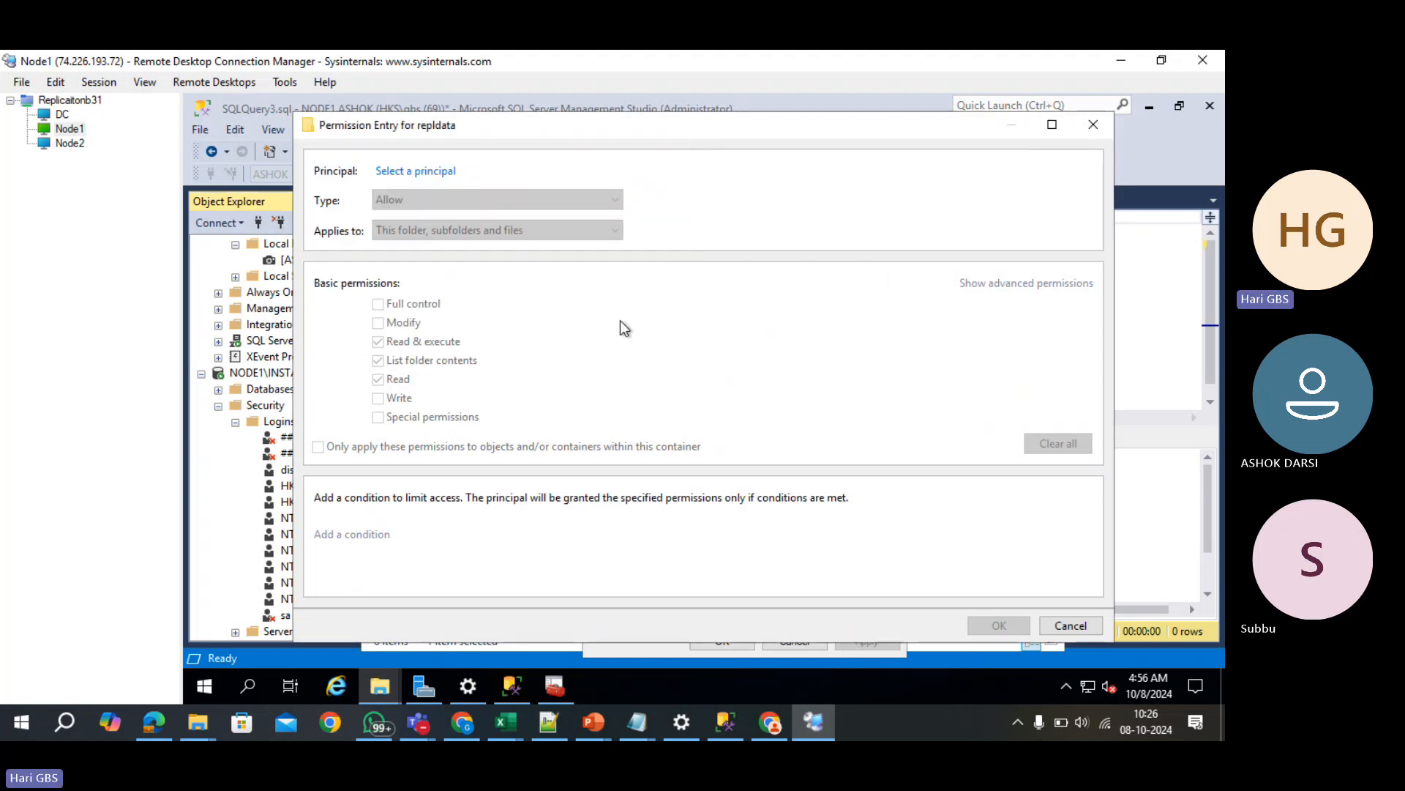
click(1071, 626)
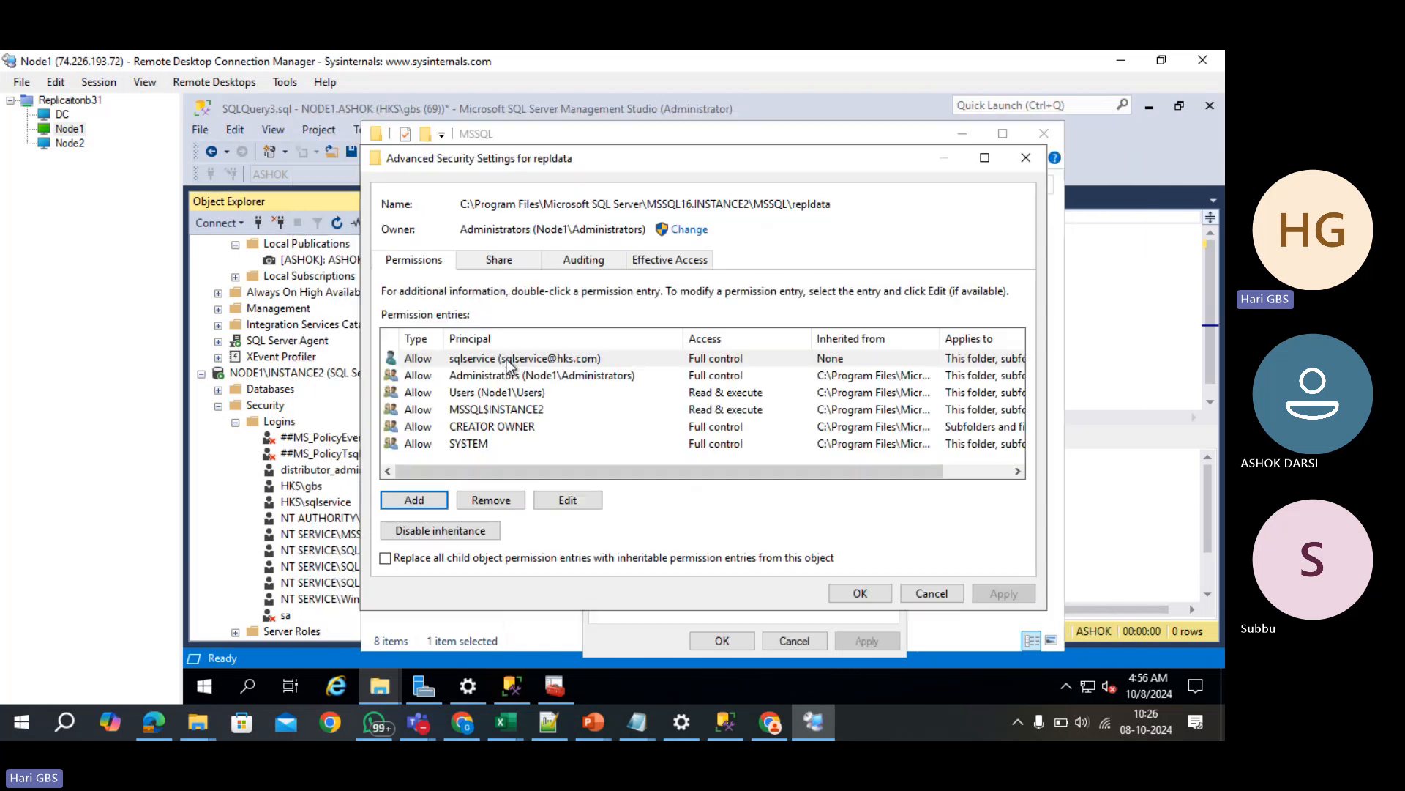
- Close the repldata security dialogs and the MSSQL folder window
click(861, 594)
click(722, 641)
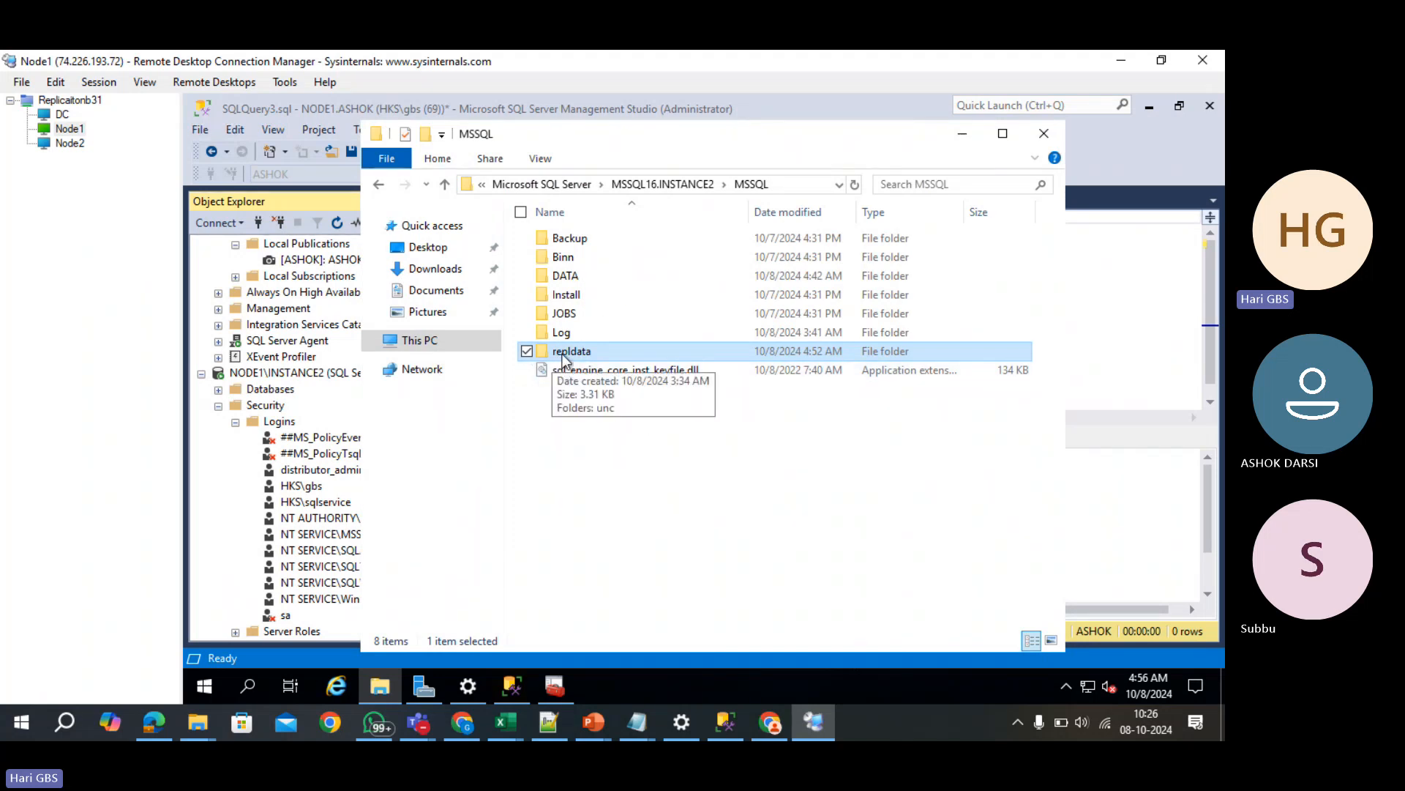
click(1043, 134)
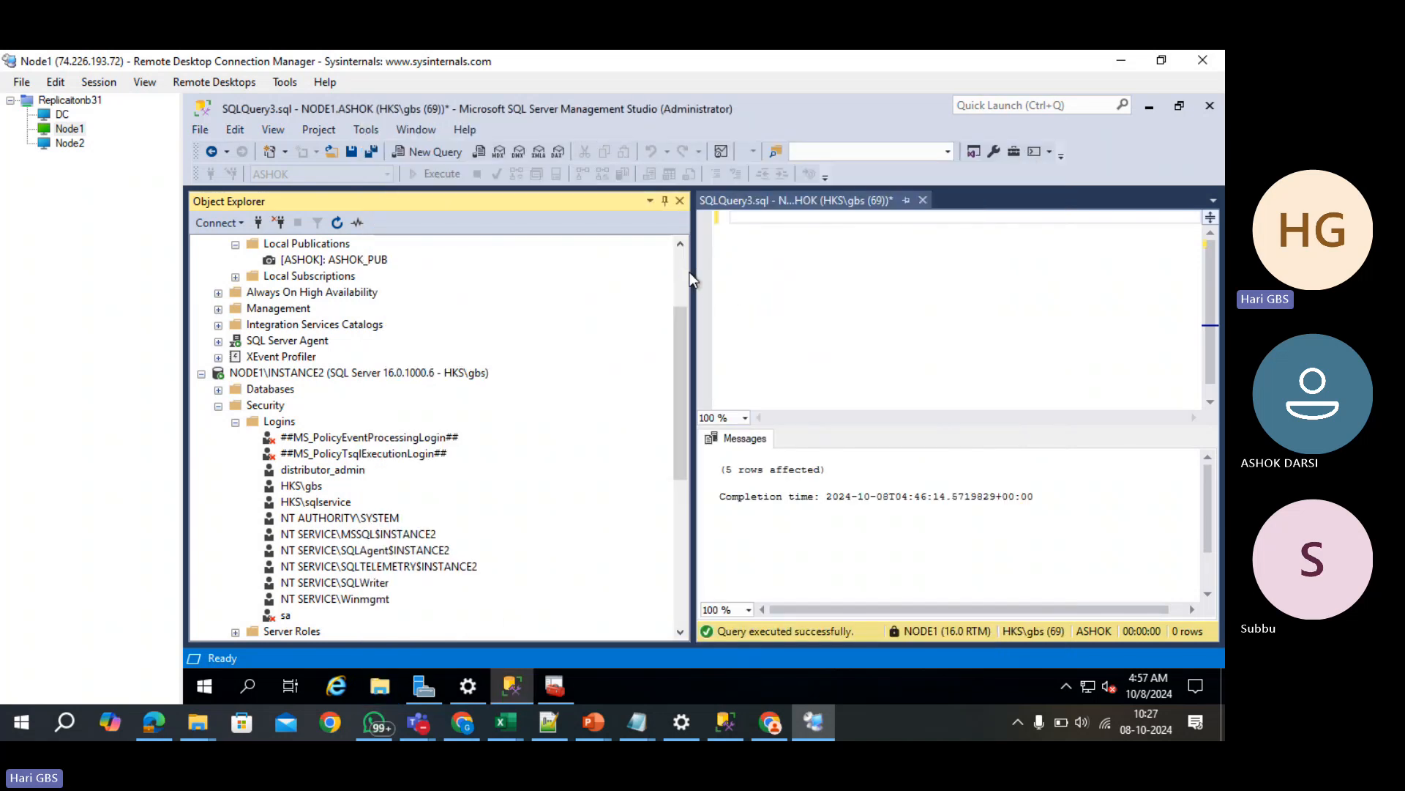
- Collapse NODE1 and NODE1\INSTANCE2, then expand node2's Databases and Replication to Local Subscriptions
scroll(684, 271, up, 3)
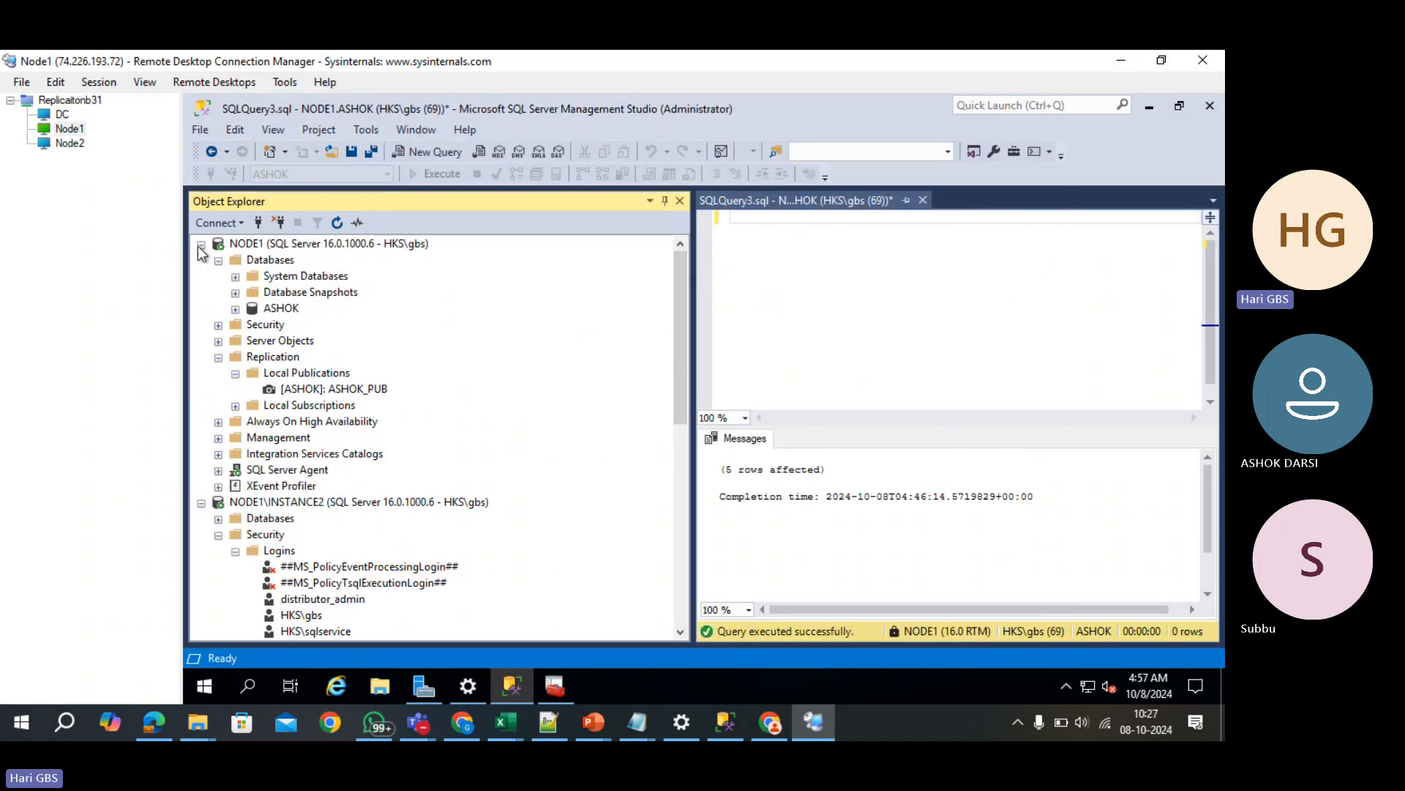
click(201, 244)
click(201, 260)
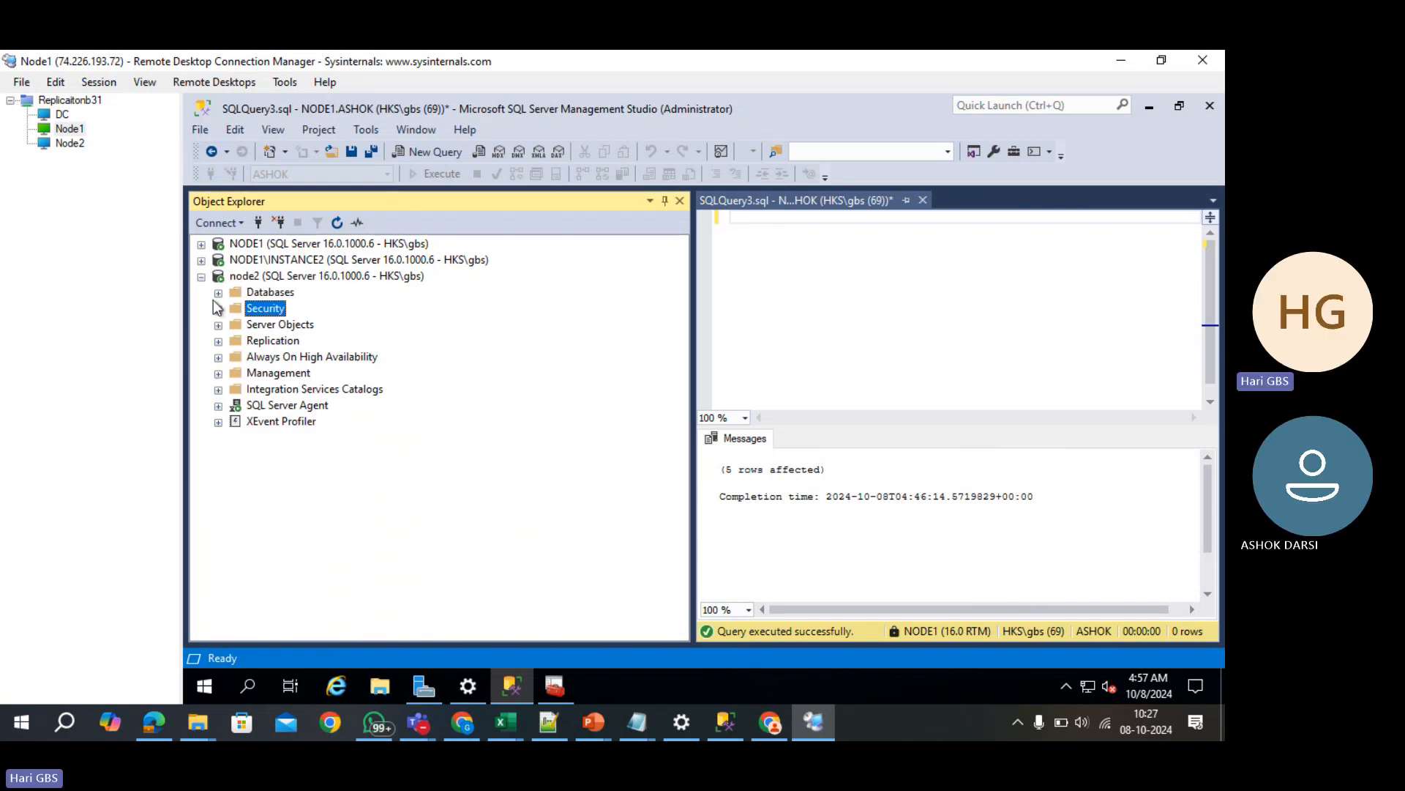
click(219, 293)
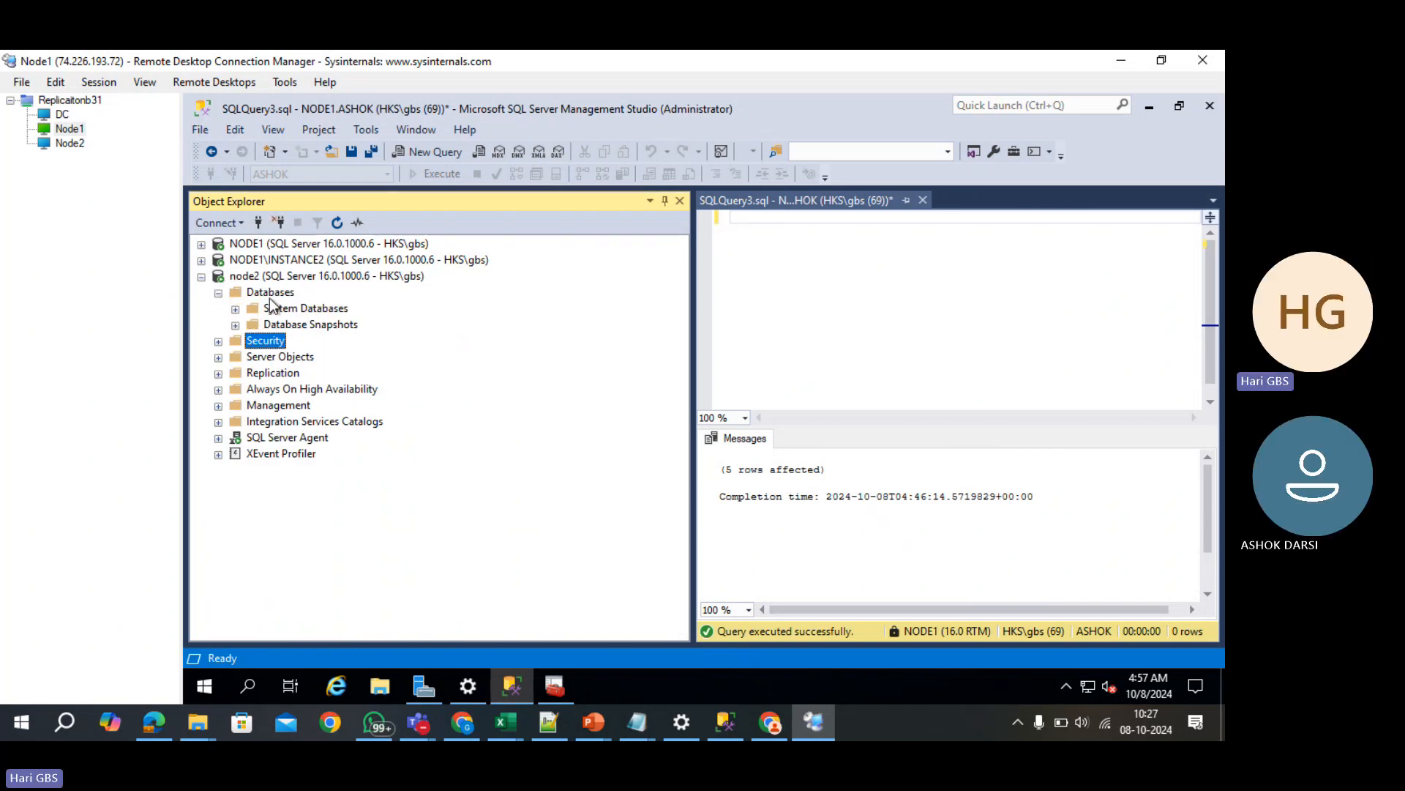
click(270, 292)
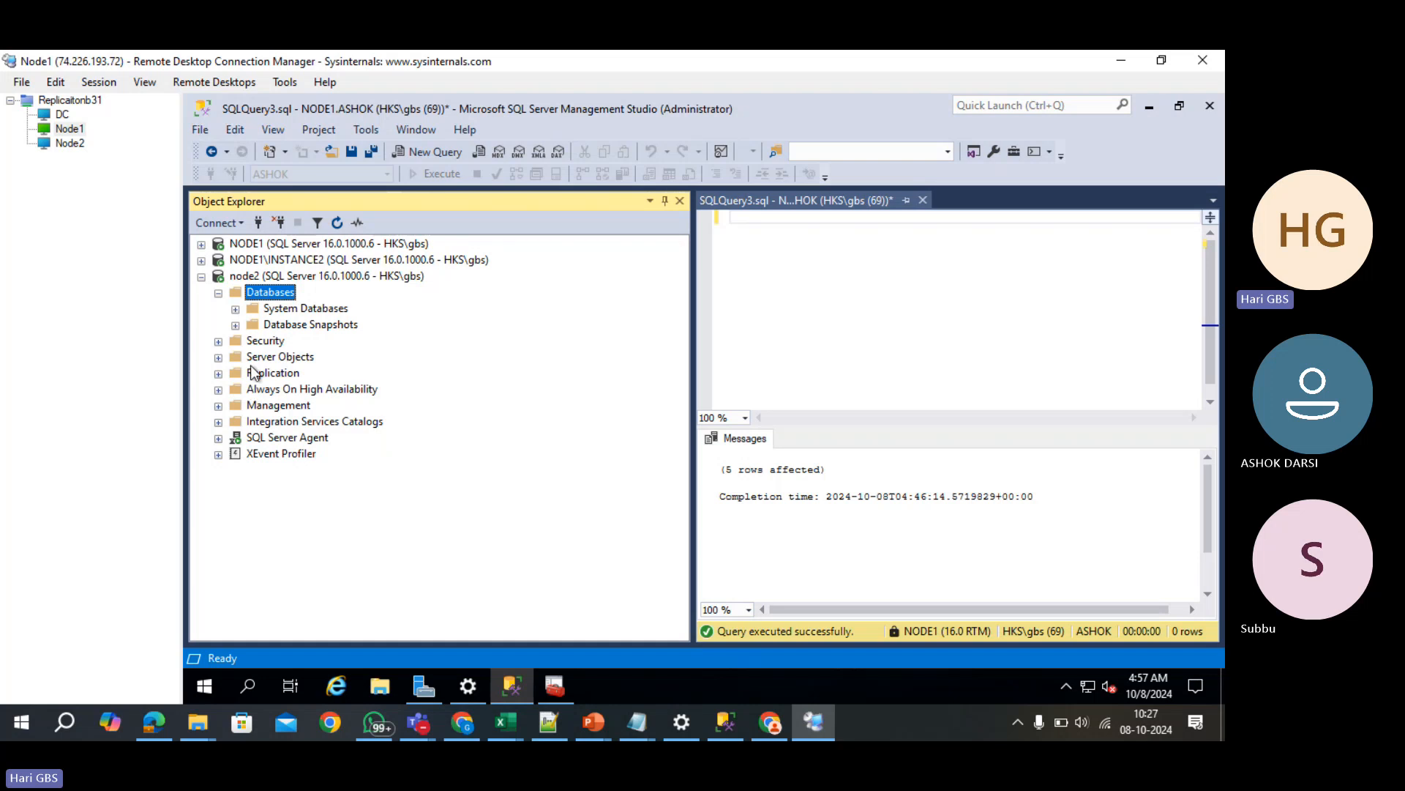
double_click(263, 374)
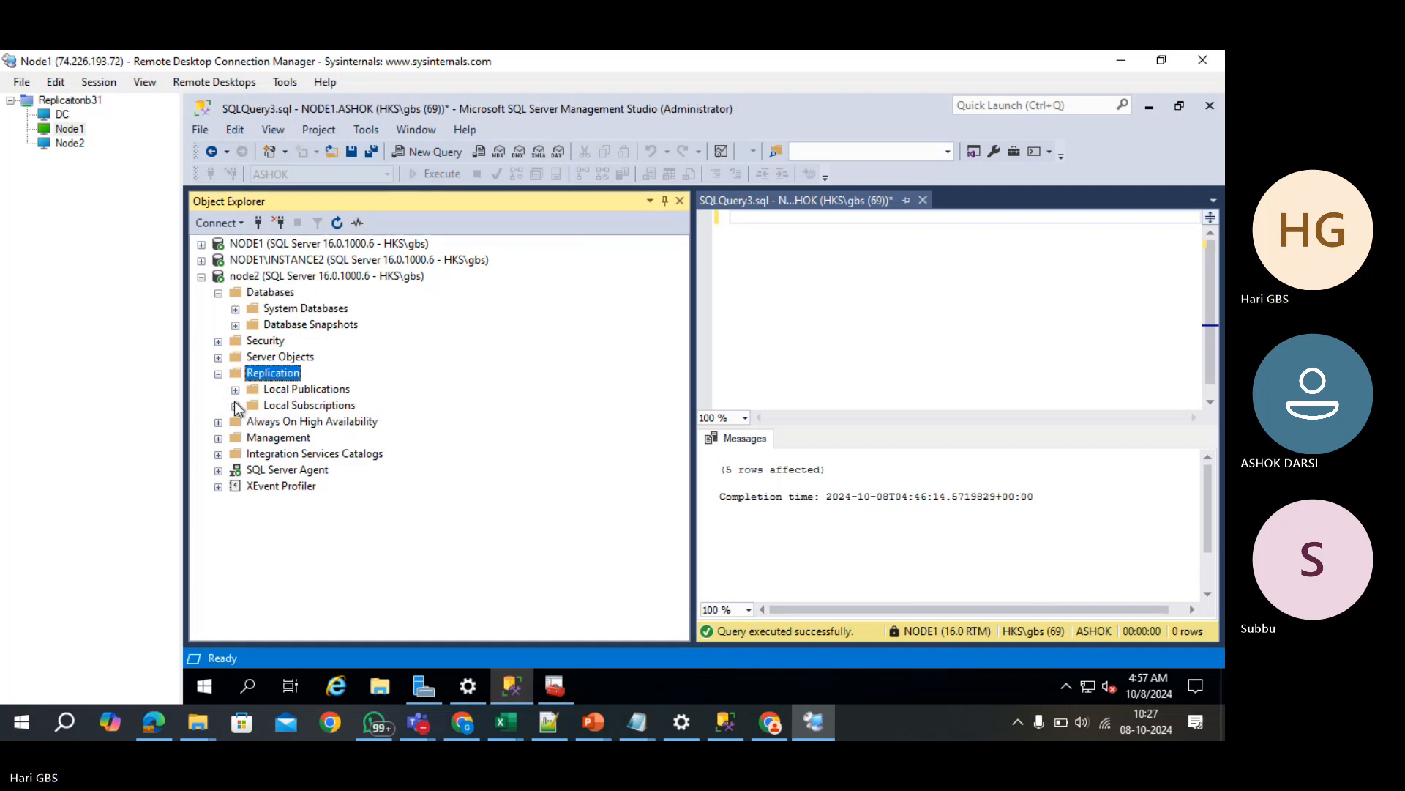
click(270, 407)
- Start a new subscription on node2 using publisher NODE1 and the ASHOK_PUB publication
right_click(269, 405)
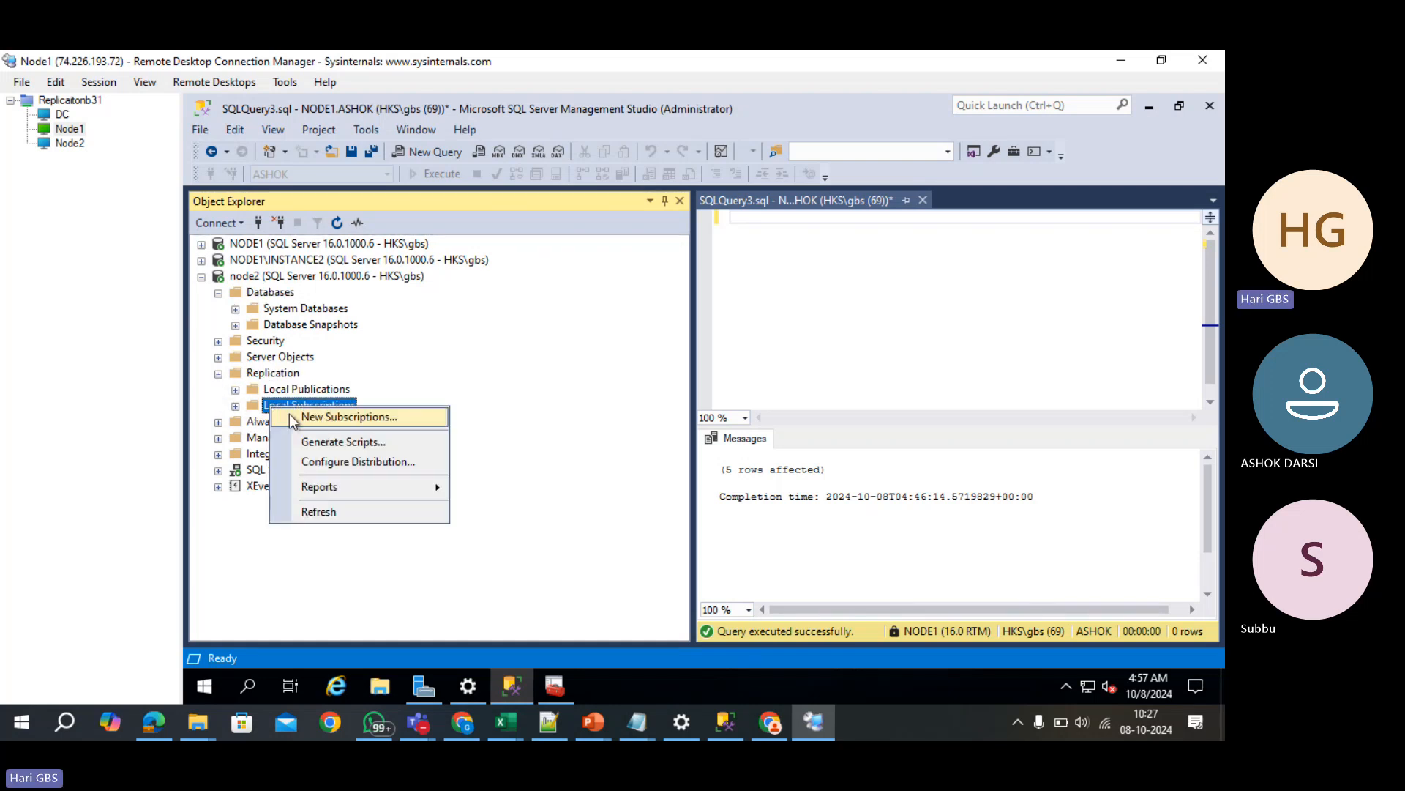
click(307, 418)
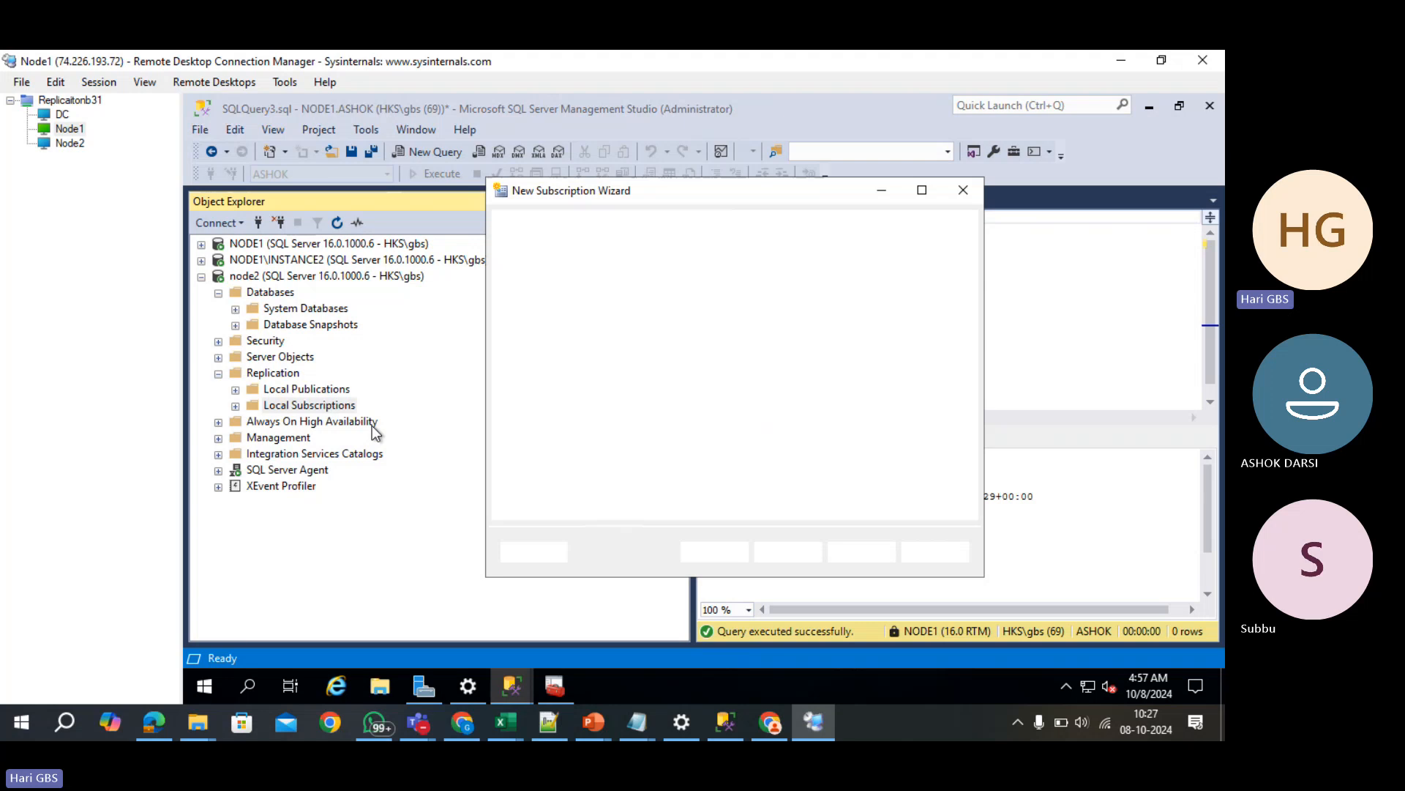
click(736, 296)
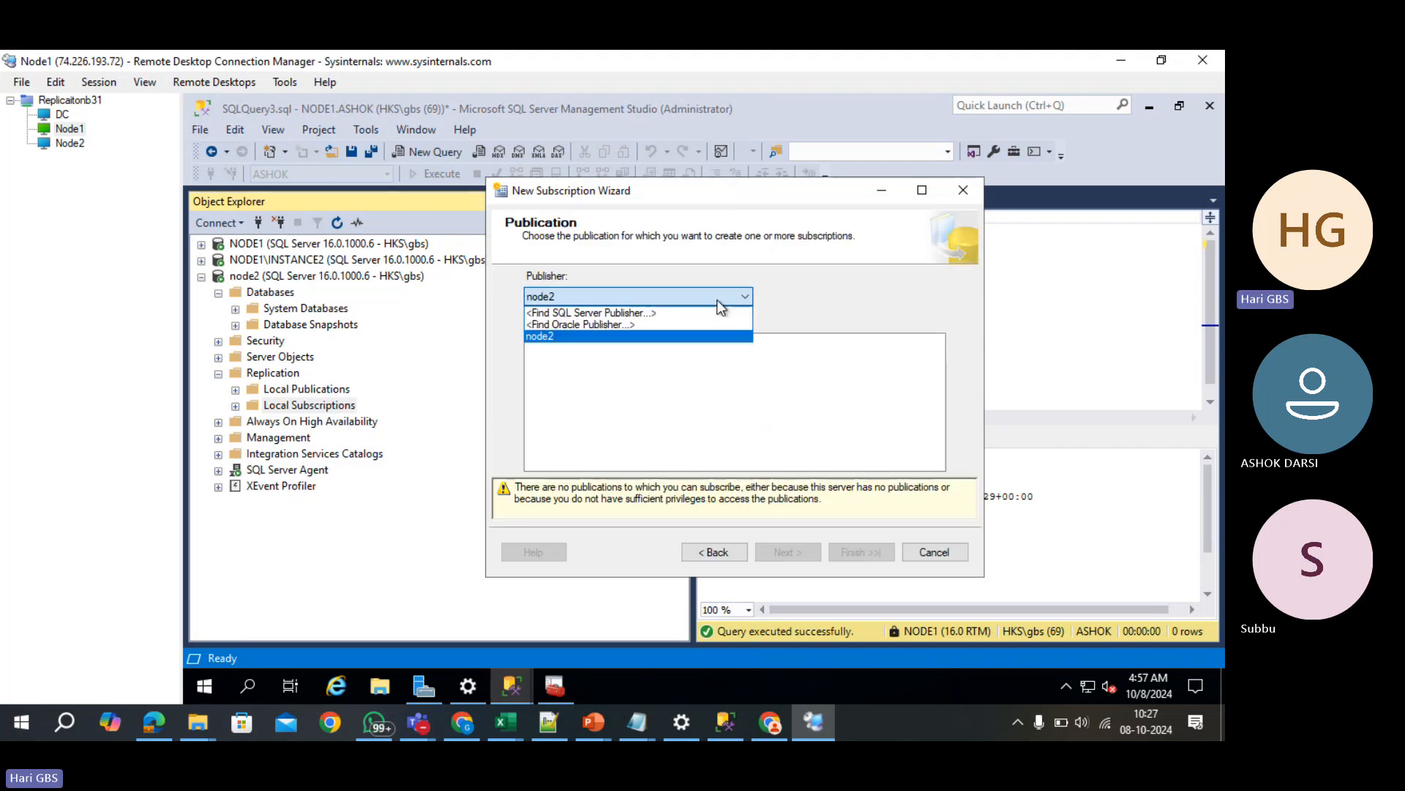
click(707, 311)
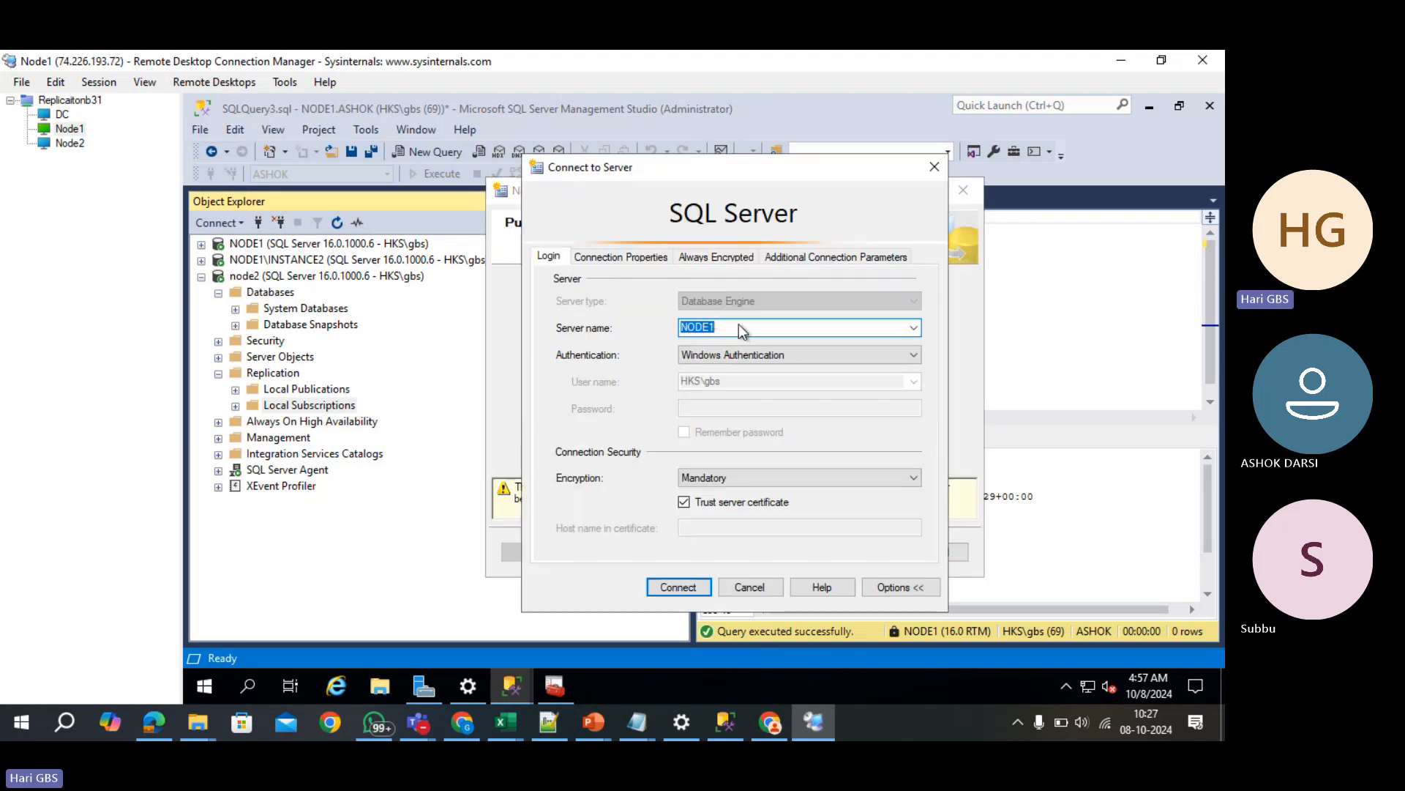
click(669, 586)
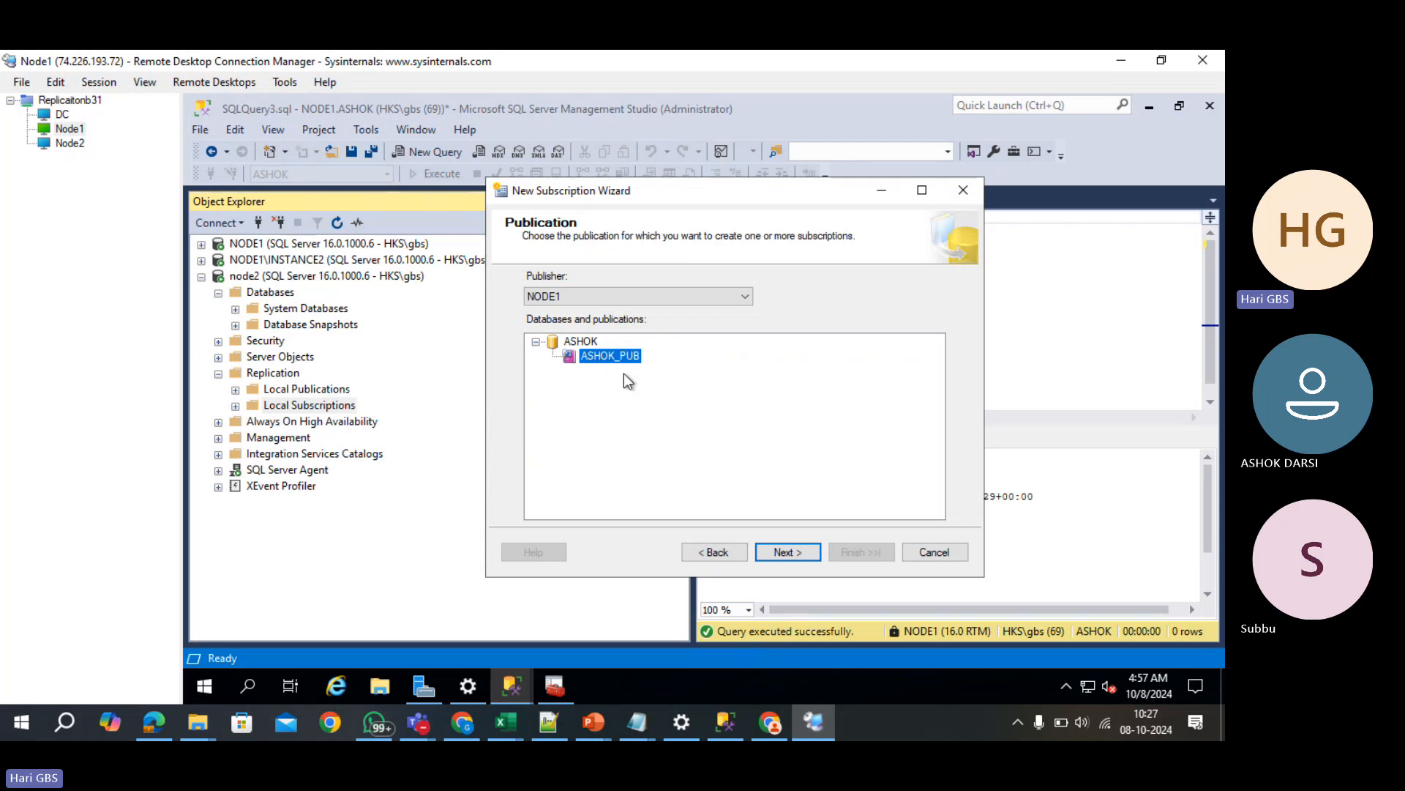
click(778, 552)
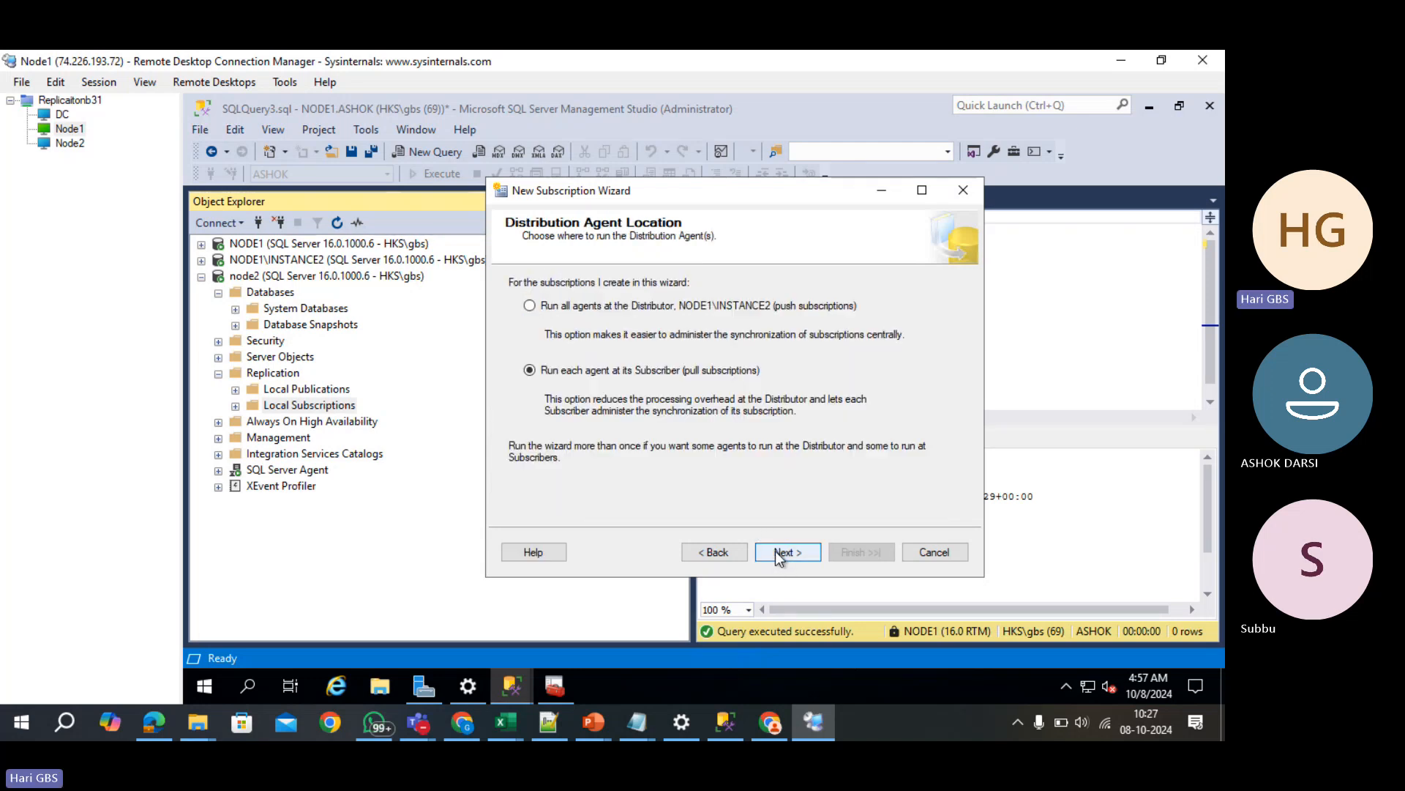
- Choose push subscriptions with all agents at the Distributor and move to subscribers
click(617, 306)
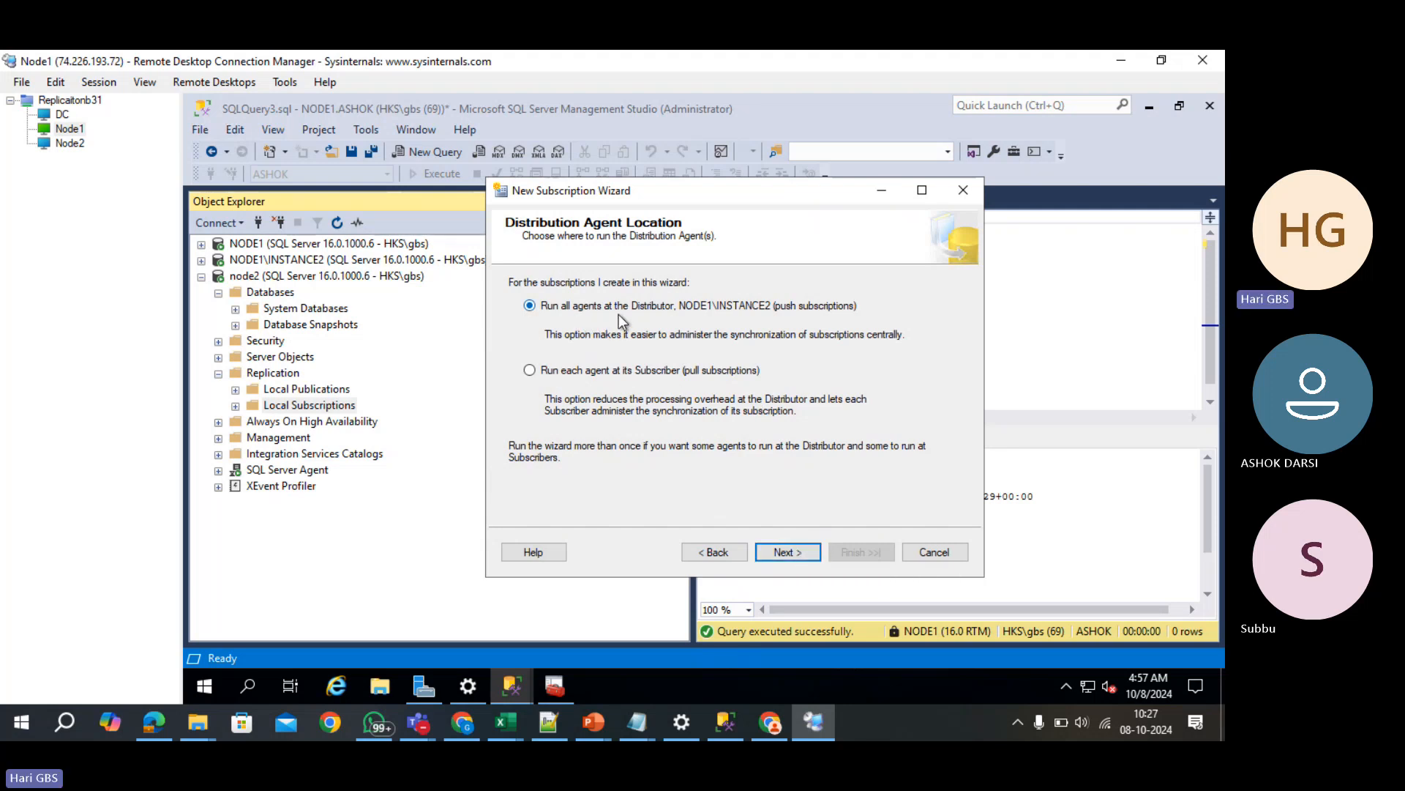
click(772, 555)
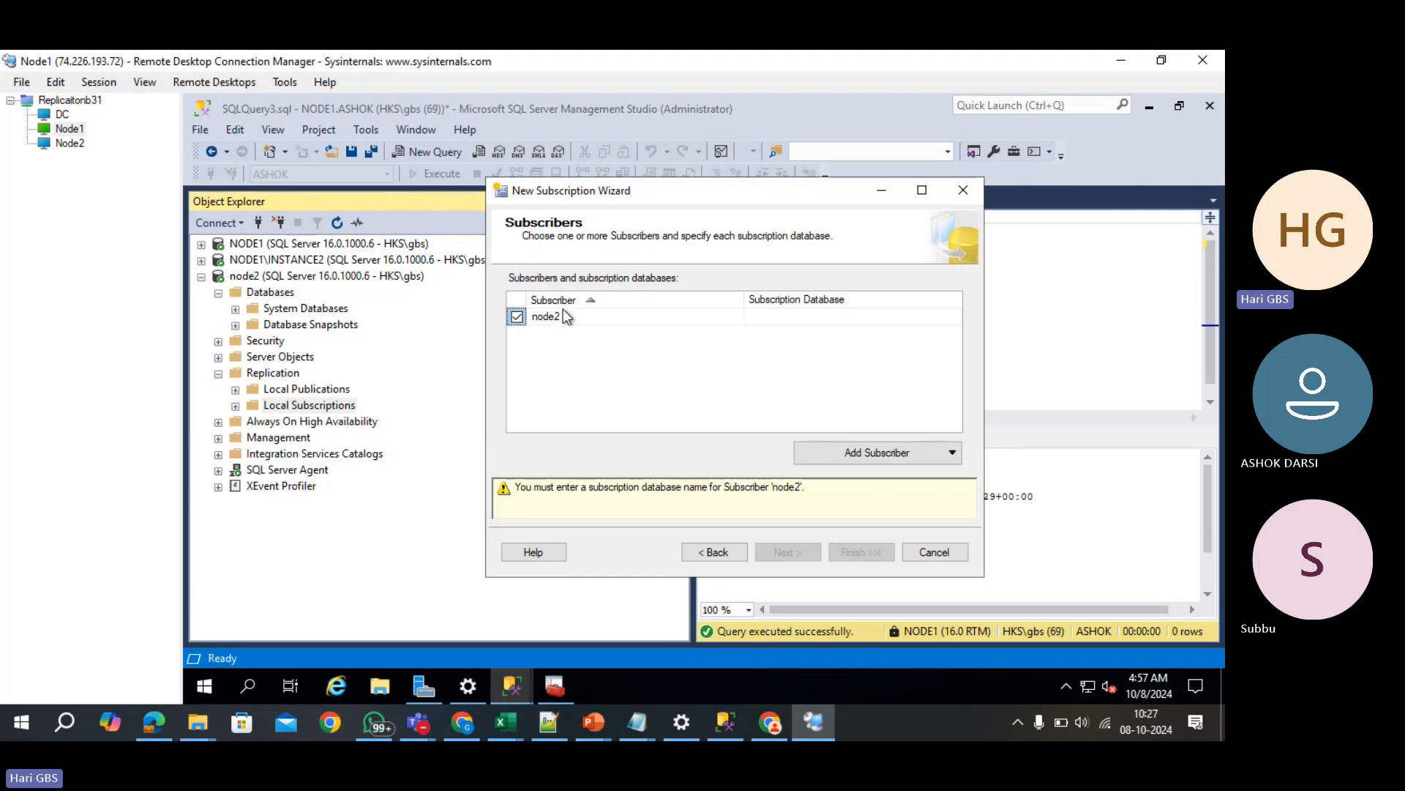
click(790, 314)
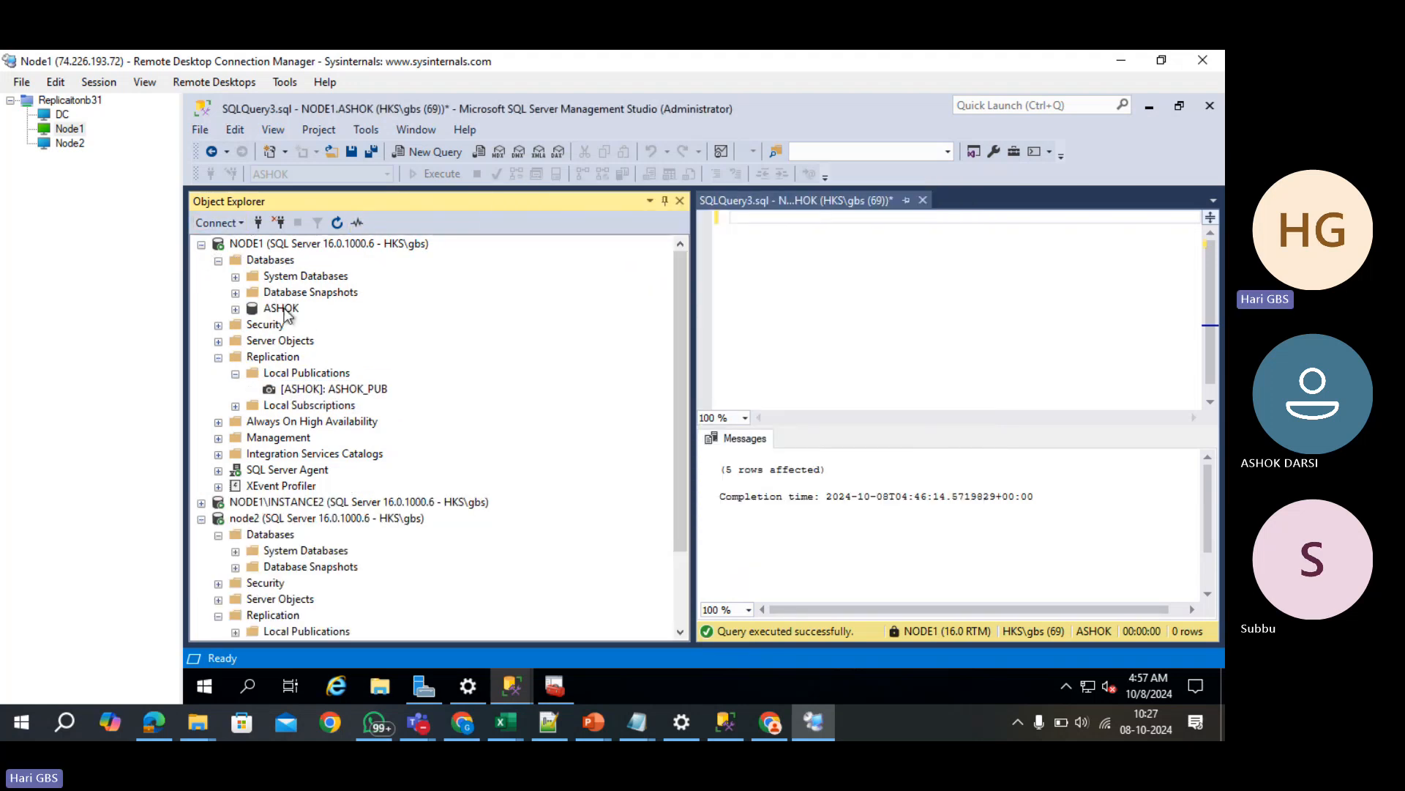
- Check NODE1's ASHOK database and node2's Databases folder, then restore the New Subscription Wizard
click(282, 308)
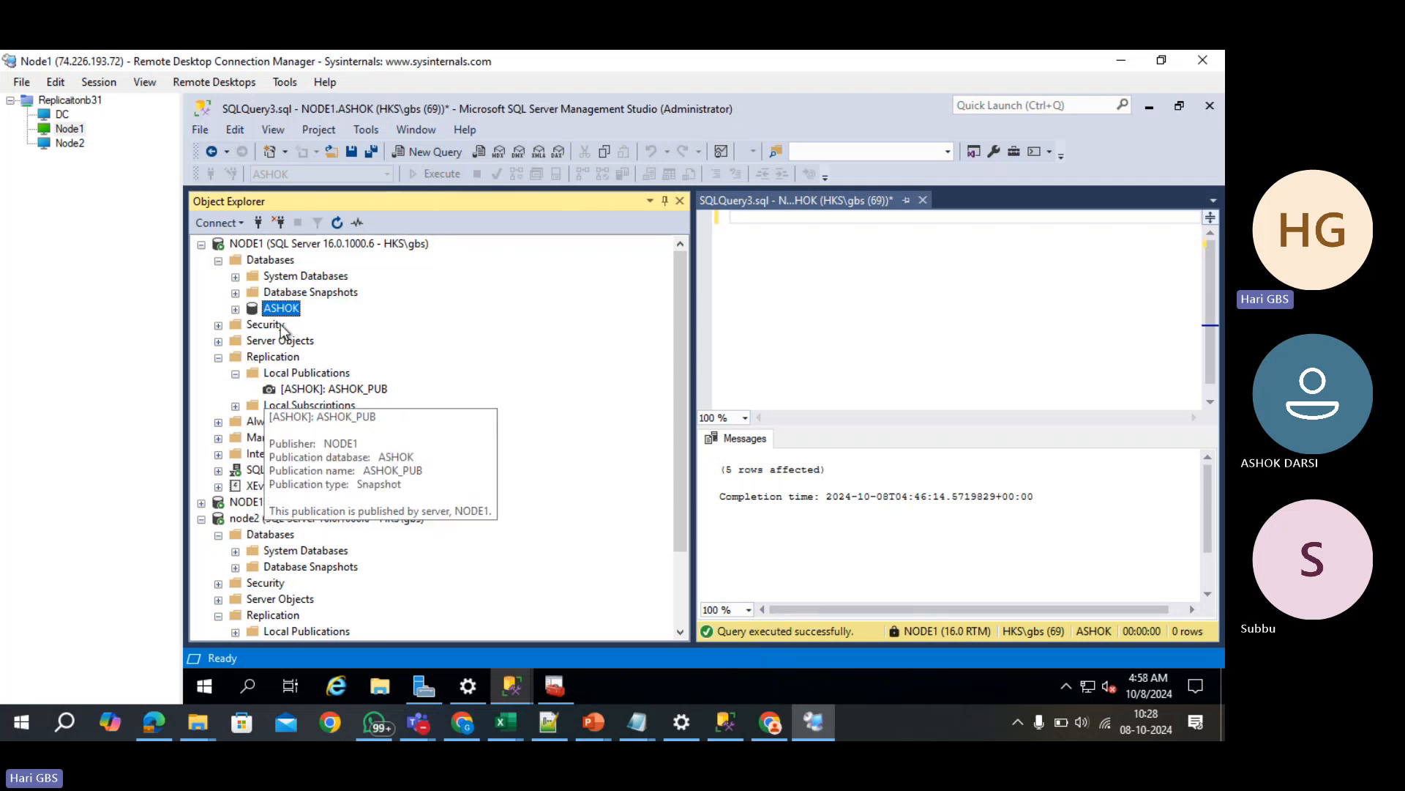
click(282, 536)
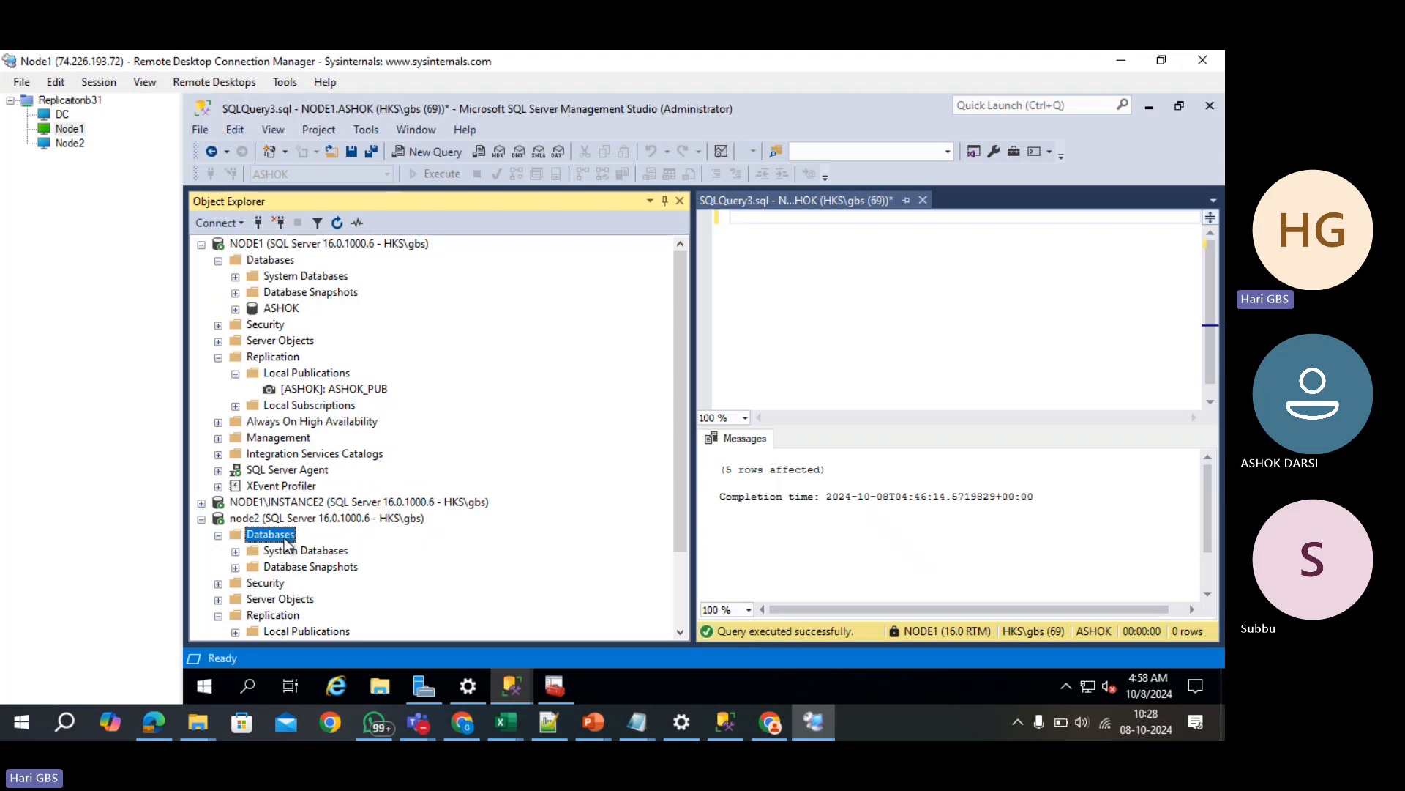
click(492, 679)
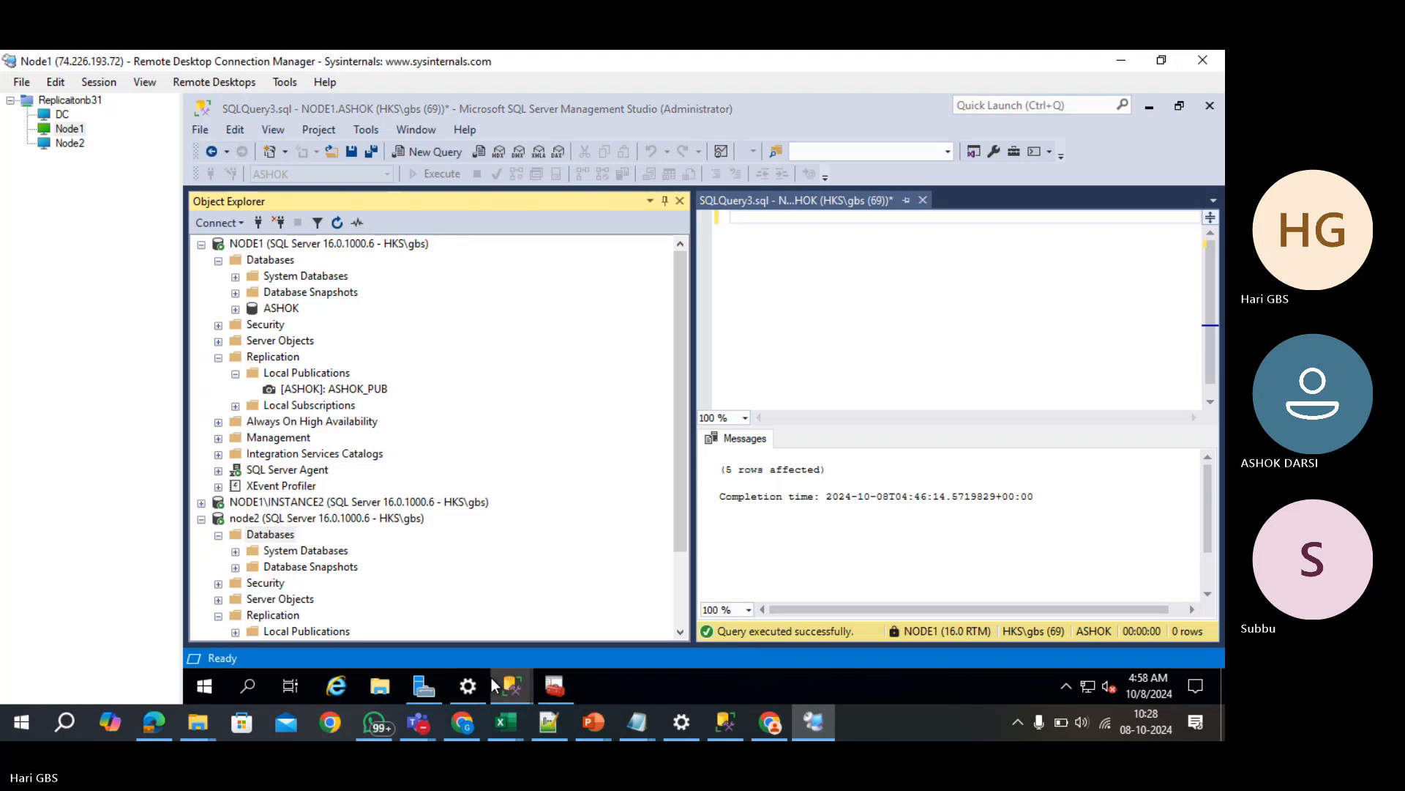
click(624, 621)
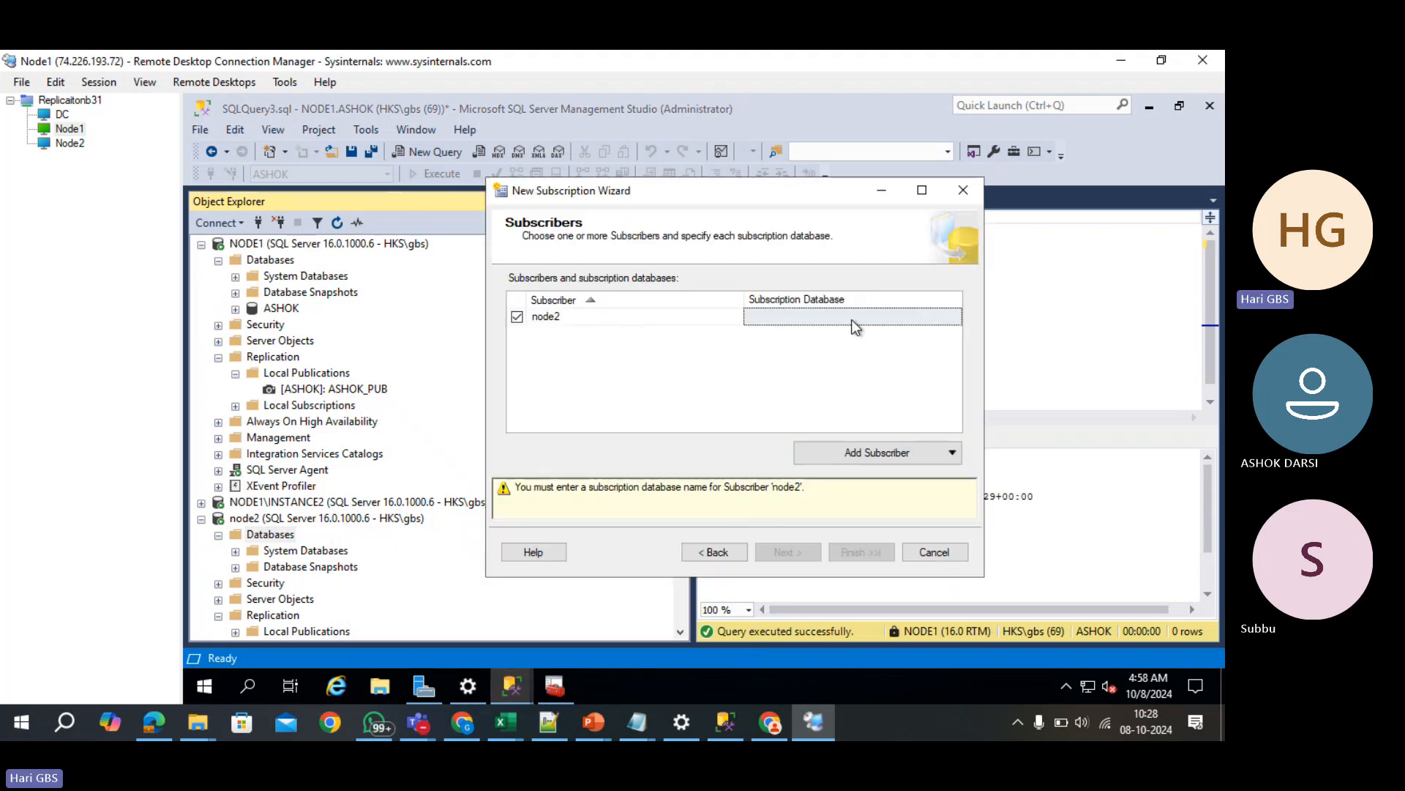
- Create a new ASHOK_SUB database as node2's subscription database
click(850, 319)
click(954, 316)
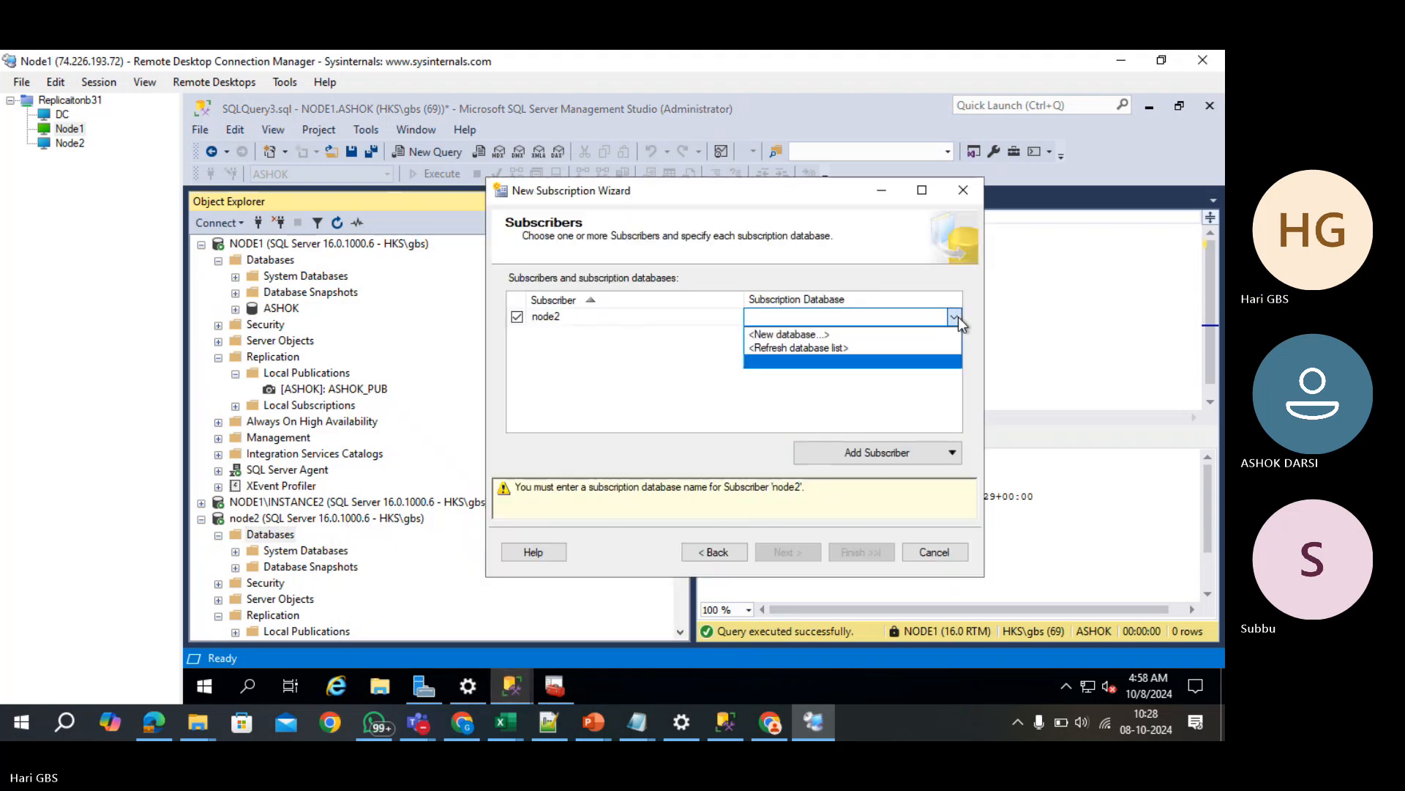
click(902, 335)
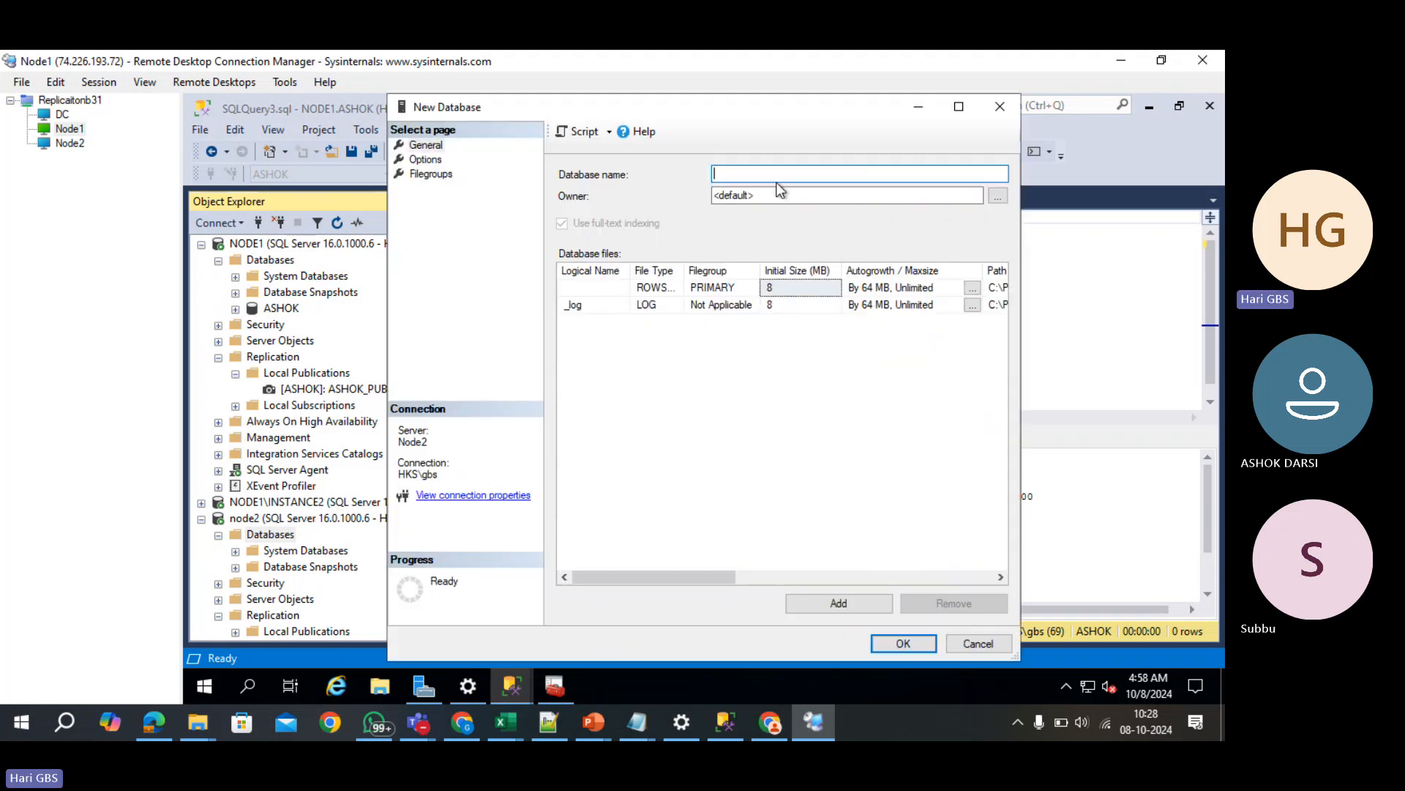
text(ASHOK_SUB)
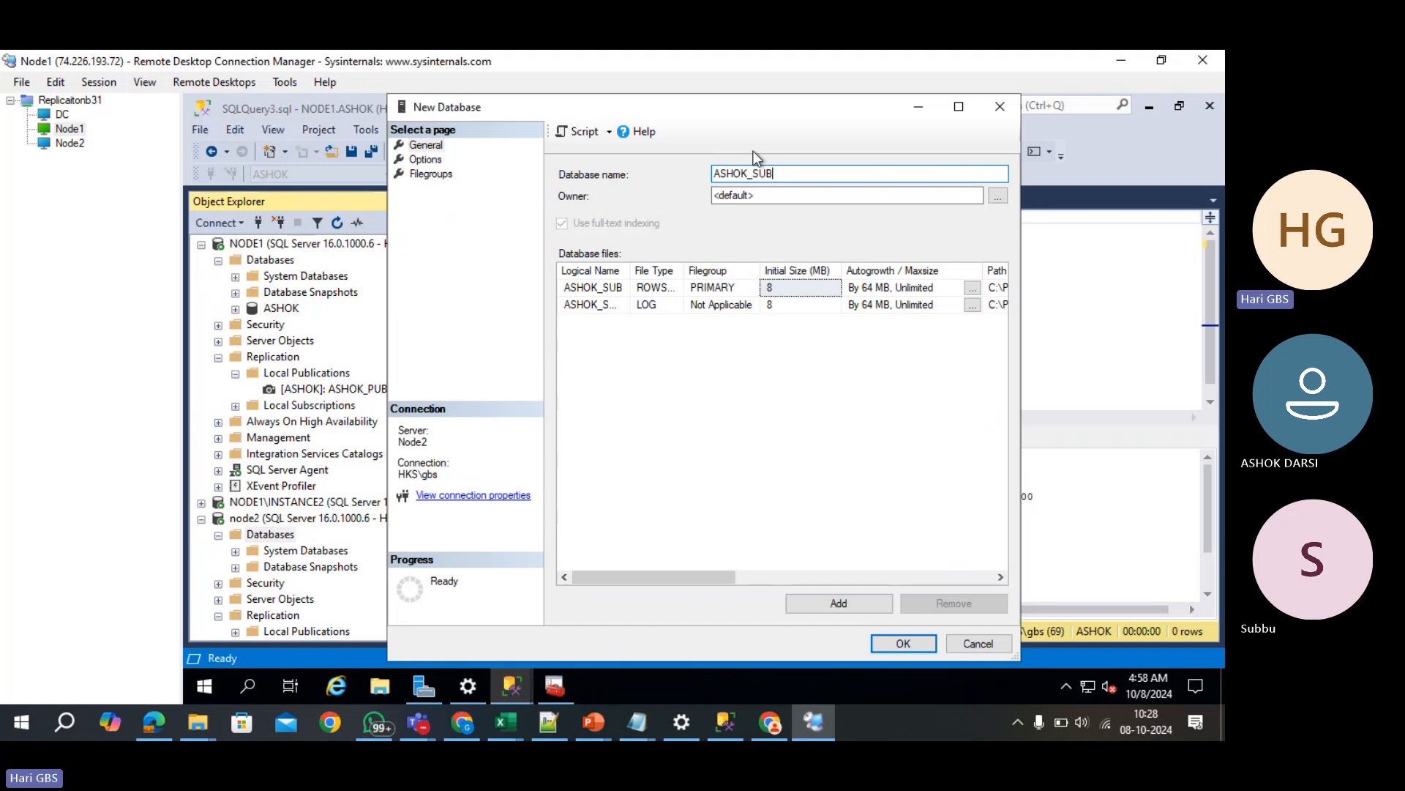
click(902, 643)
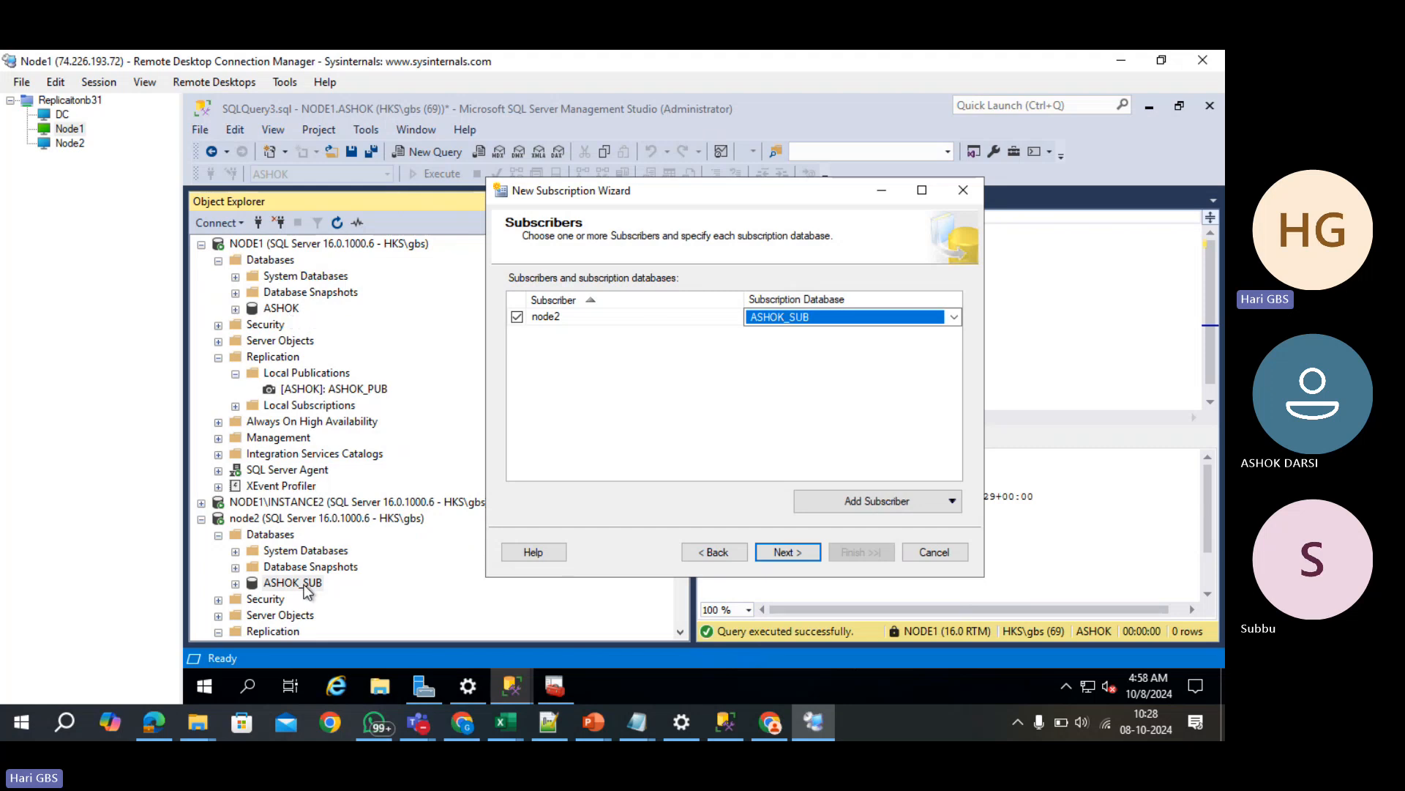
- Set node2's Distribution Agent to run under the SQL Server Agent service account
click(803, 553)
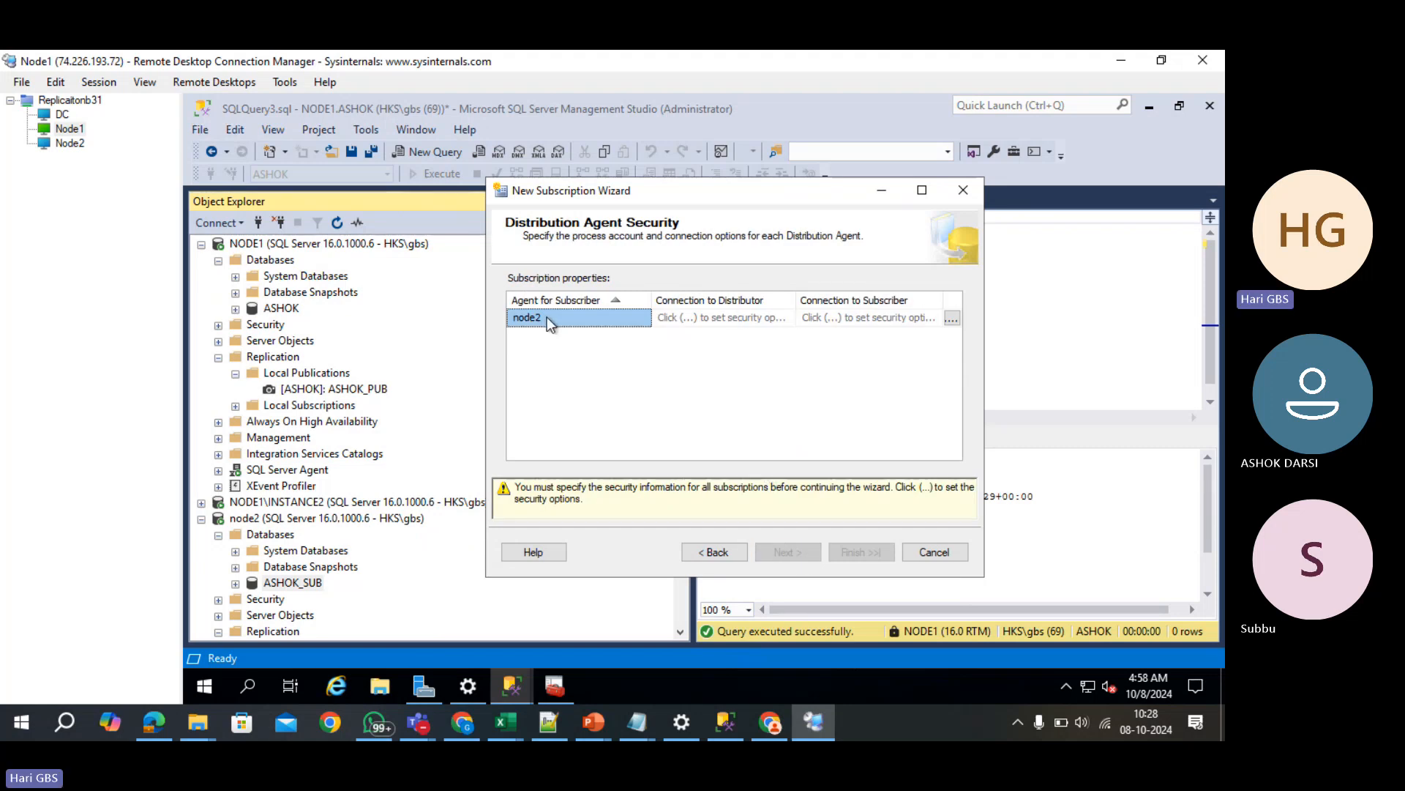
click(741, 319)
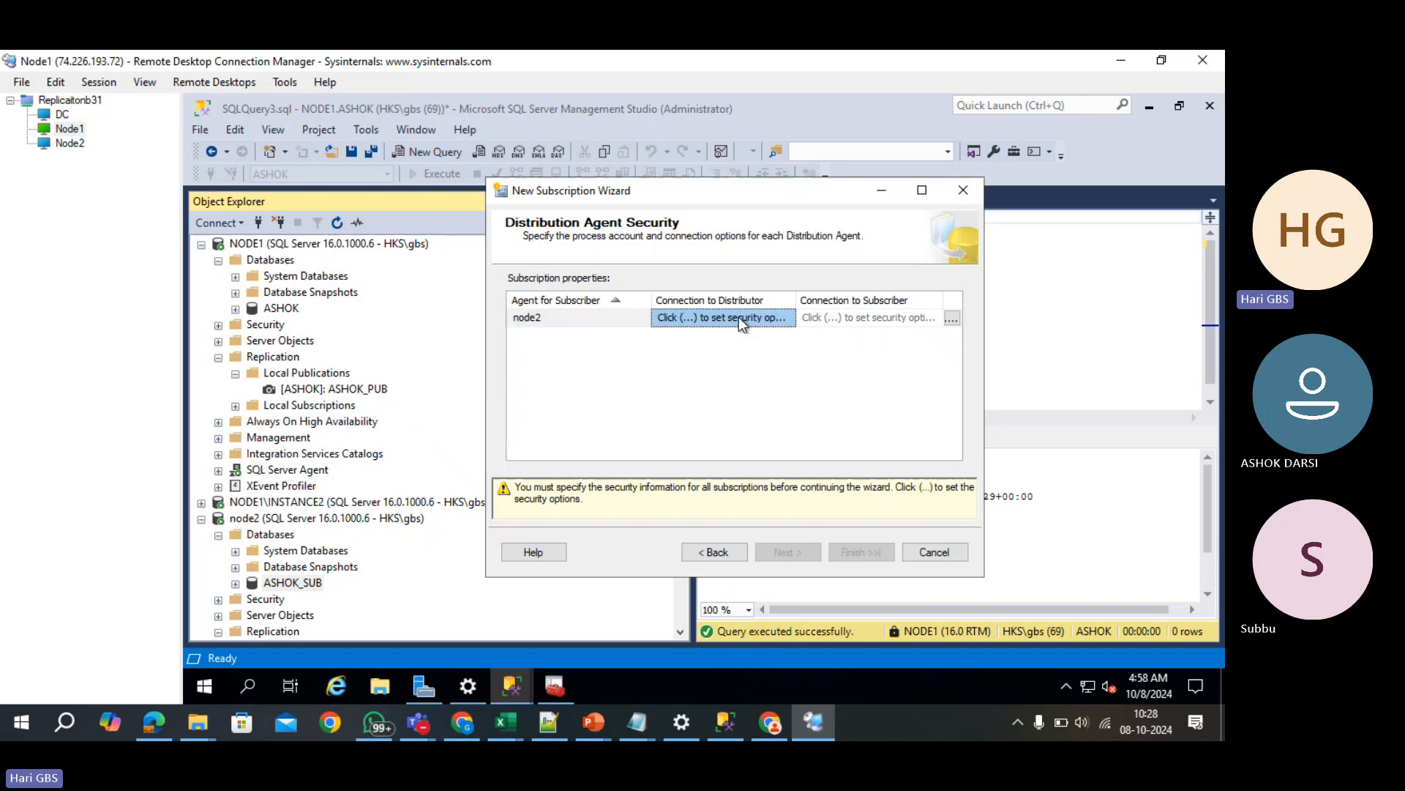
click(893, 317)
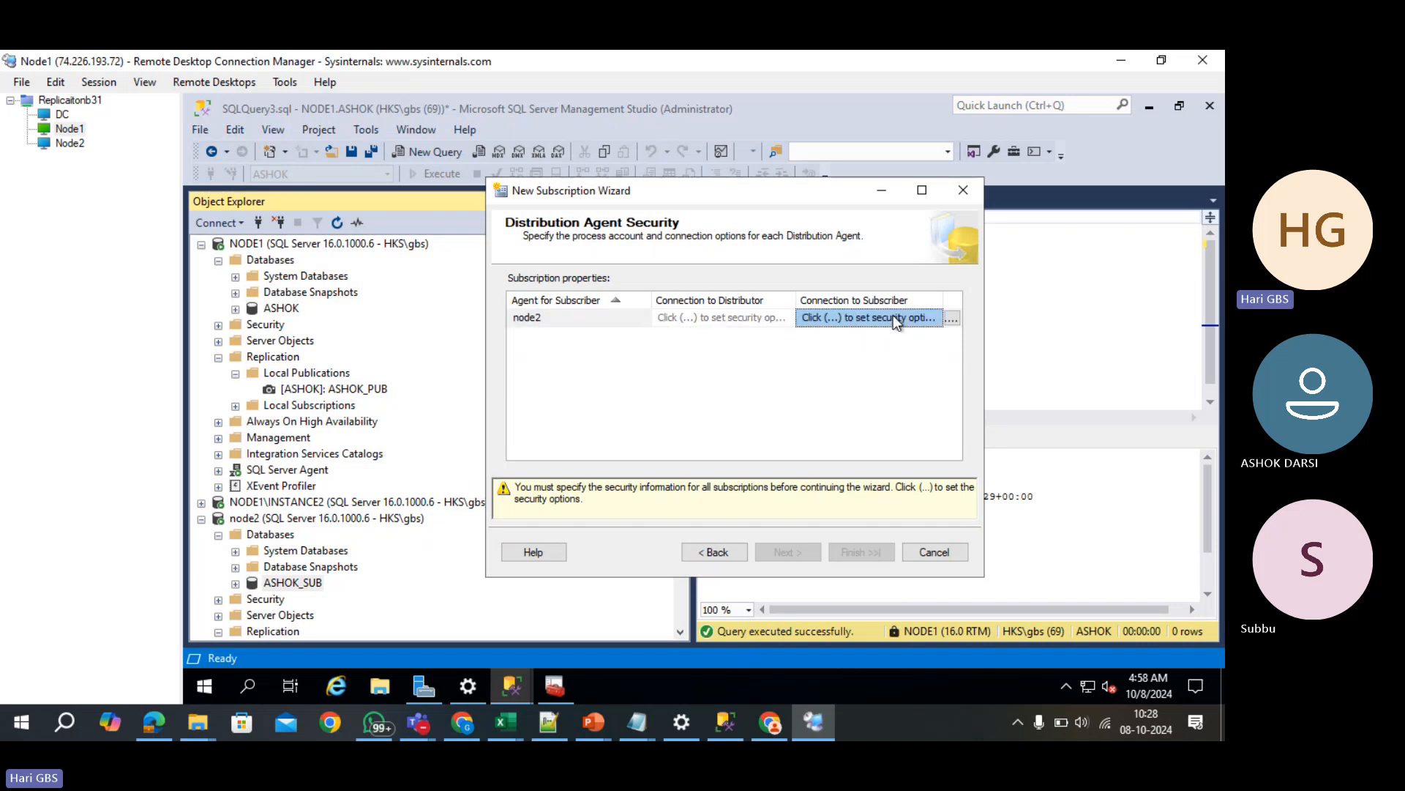
click(950, 319)
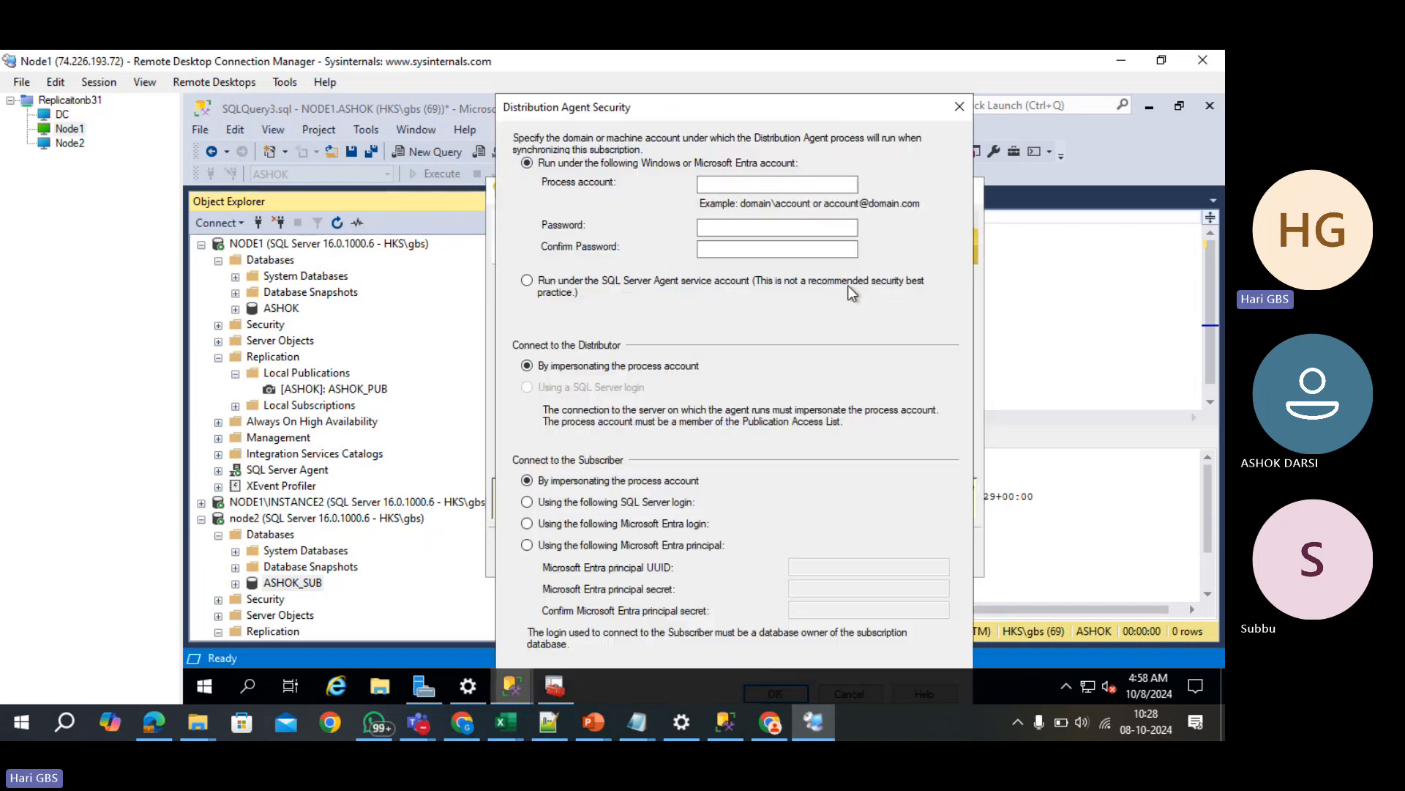
click(565, 291)
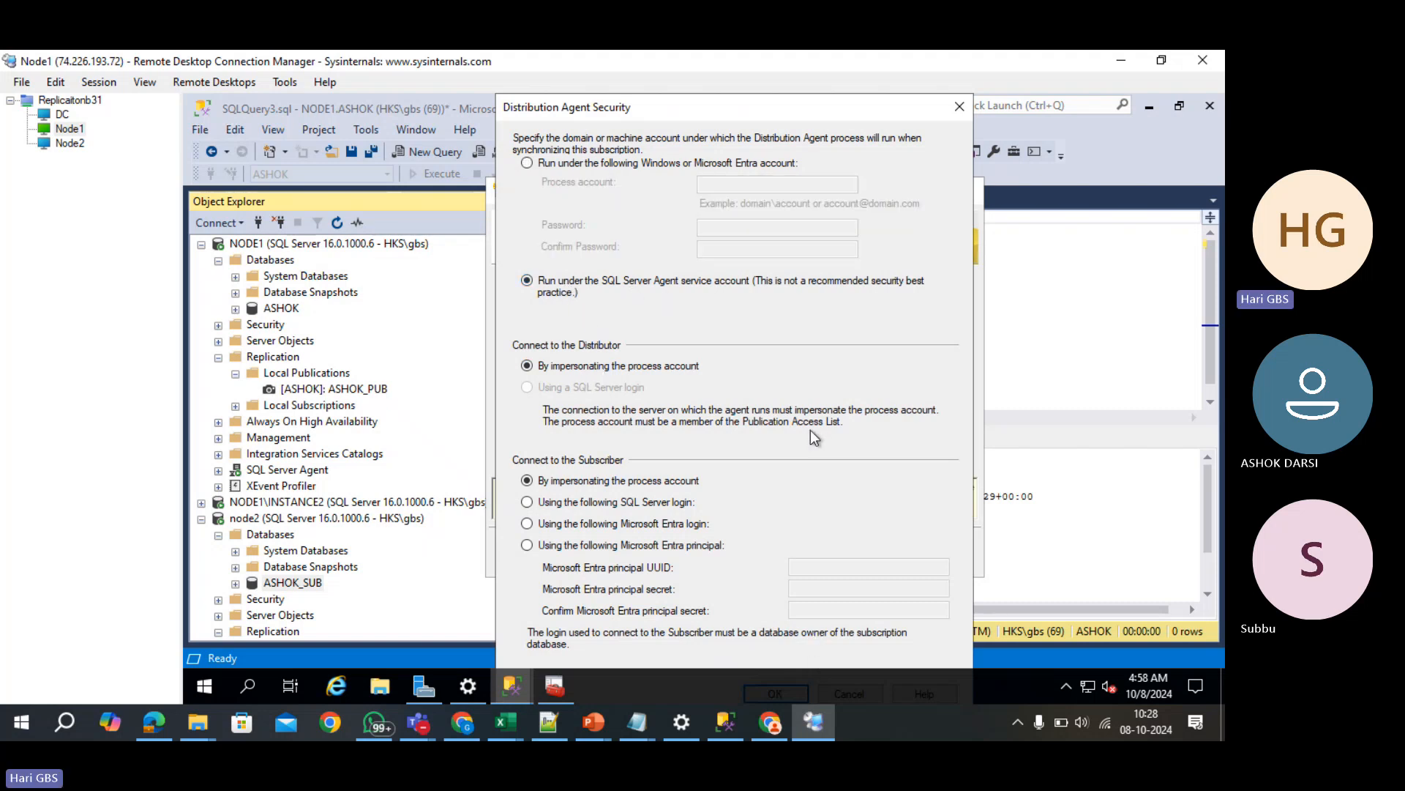
key(Return)
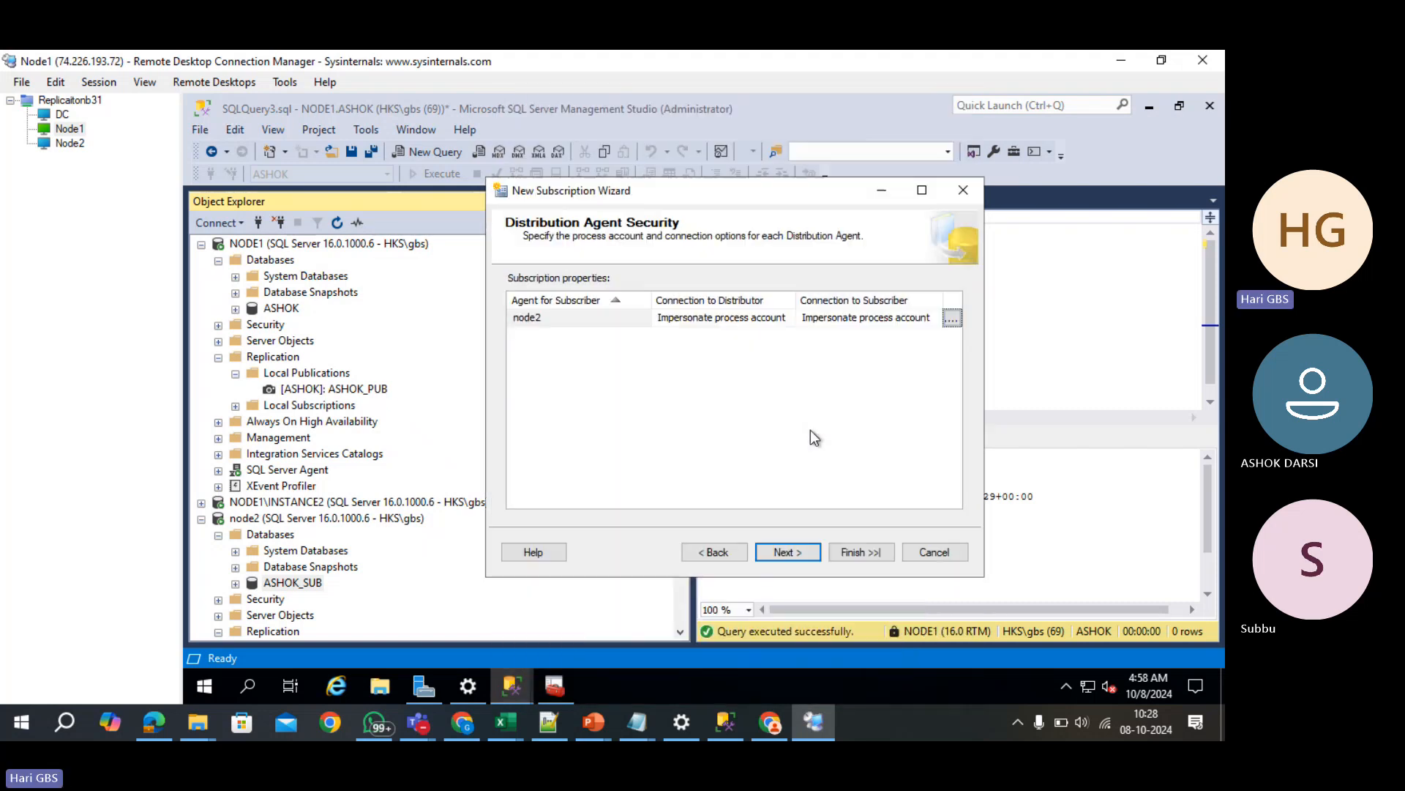
click(701, 320)
click(853, 315)
- Accept continuous running and immediate initialization, create the subscription, and close the wizard
click(789, 550)
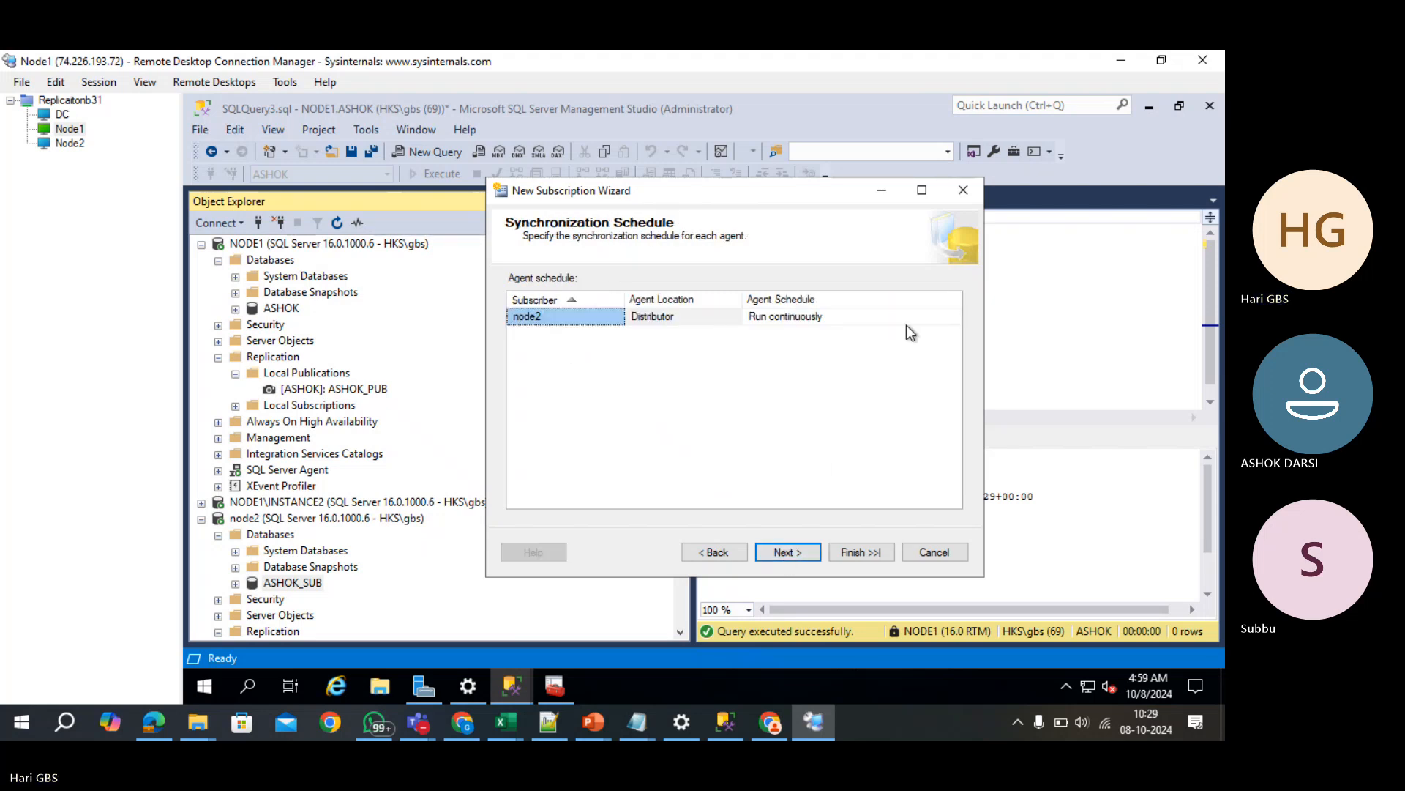
click(809, 550)
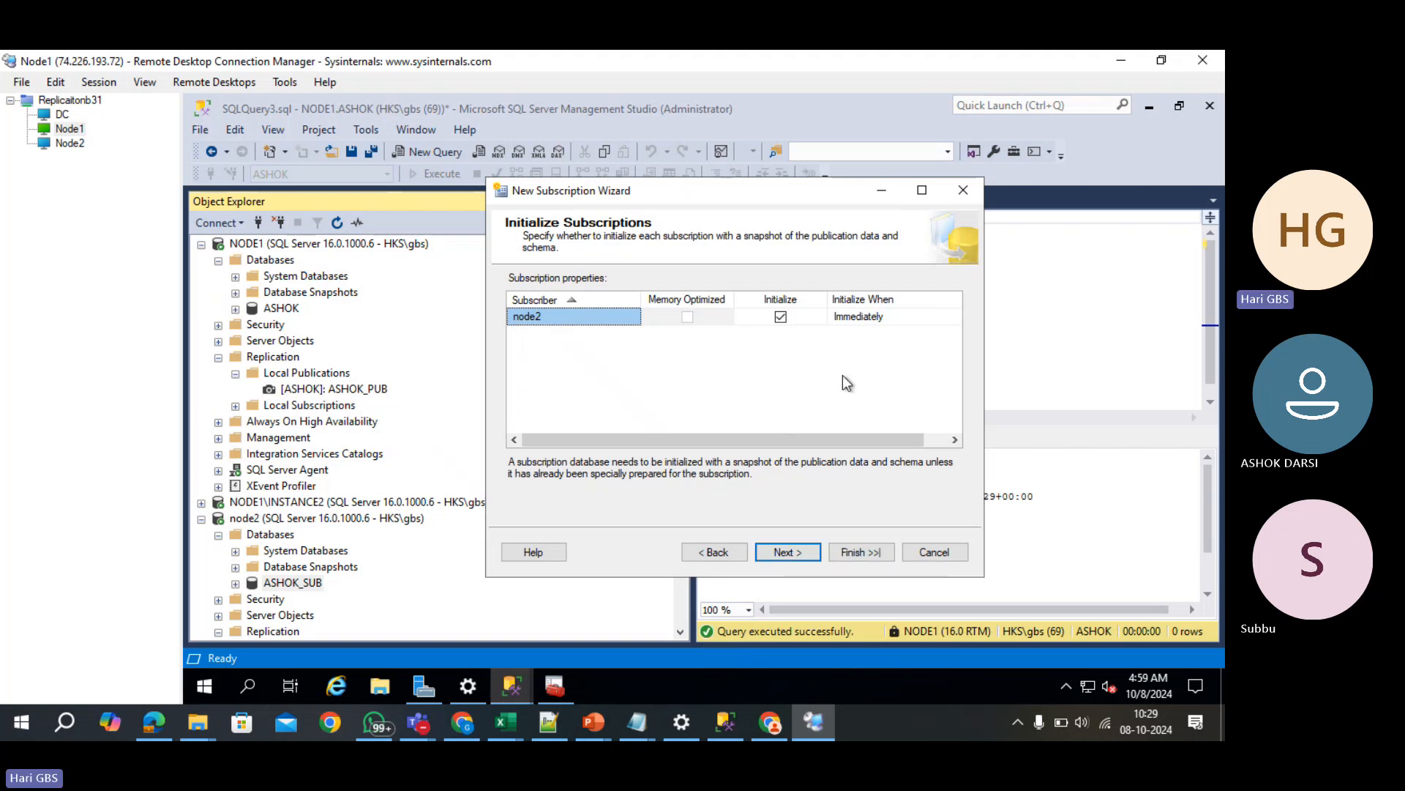
click(806, 554)
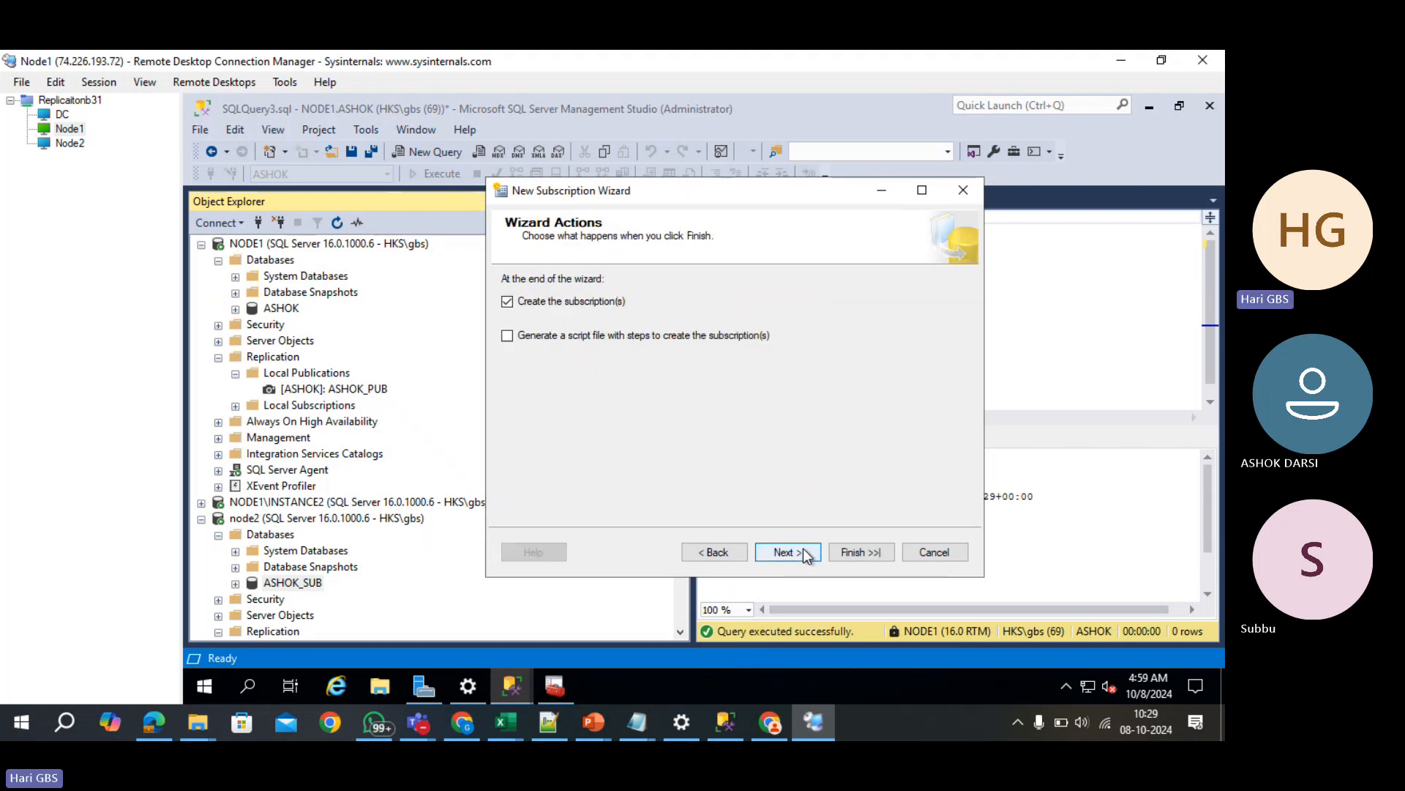
click(802, 549)
click(837, 546)
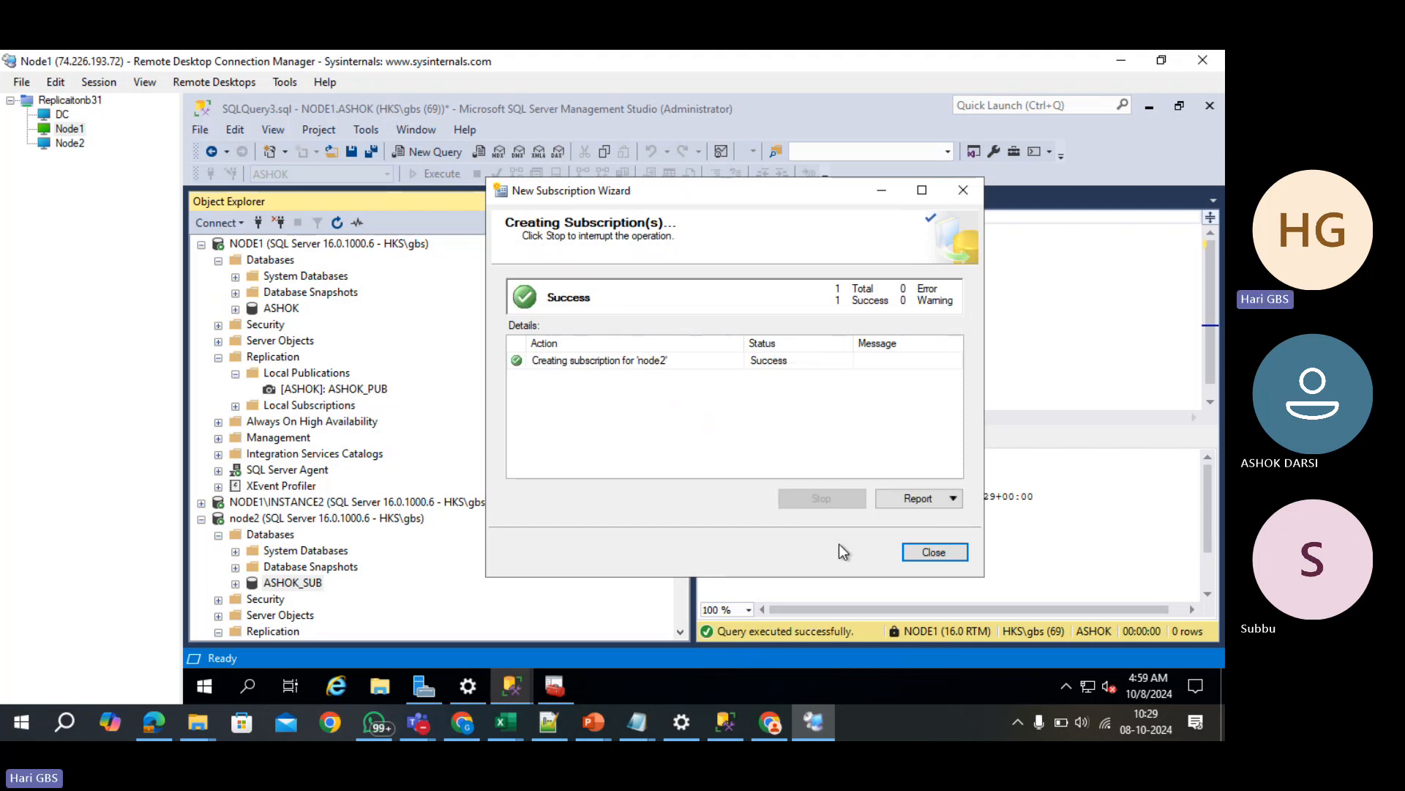
click(932, 552)
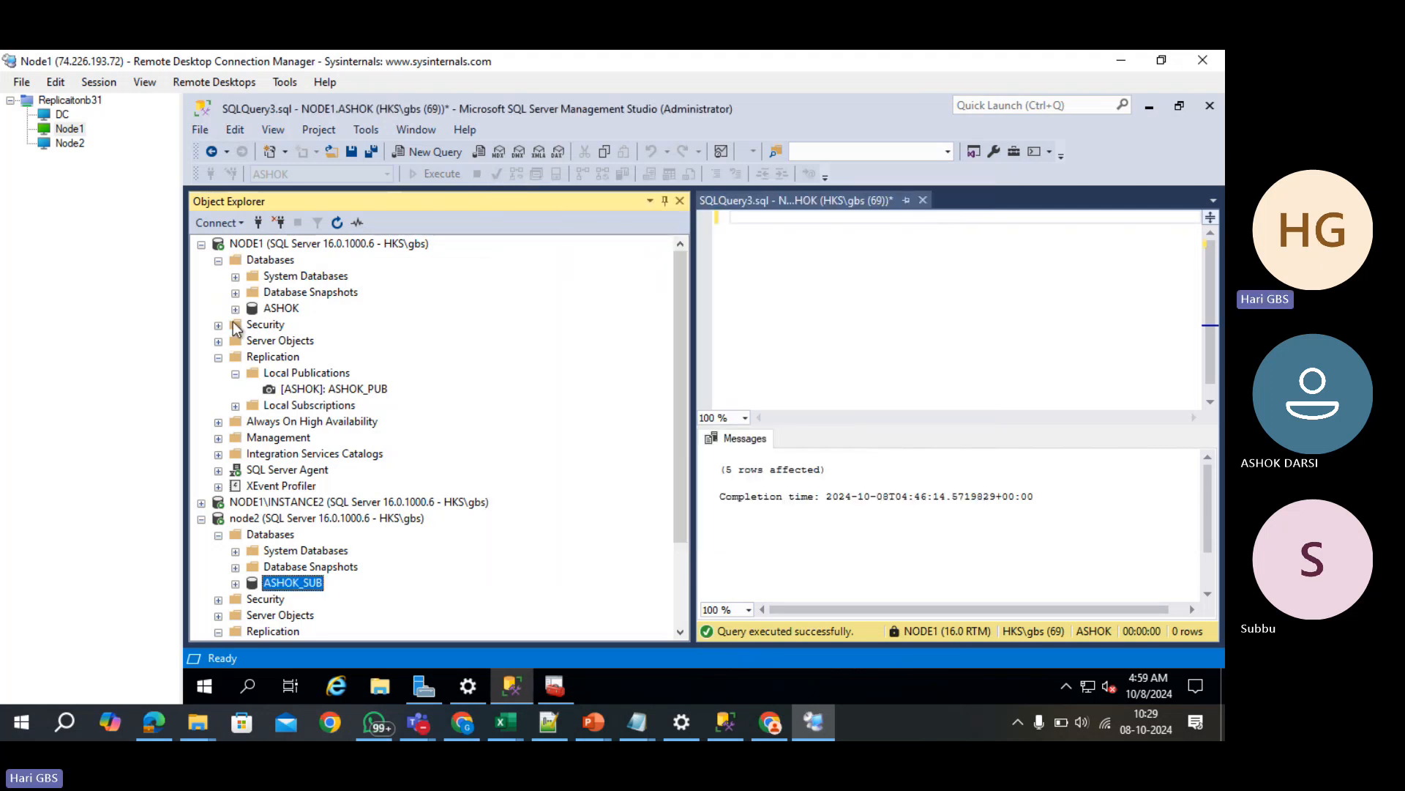
- Query the top 1000 rows of dbo.Products and dbo.Employees in ASHOK on NODE1
click(235, 308)
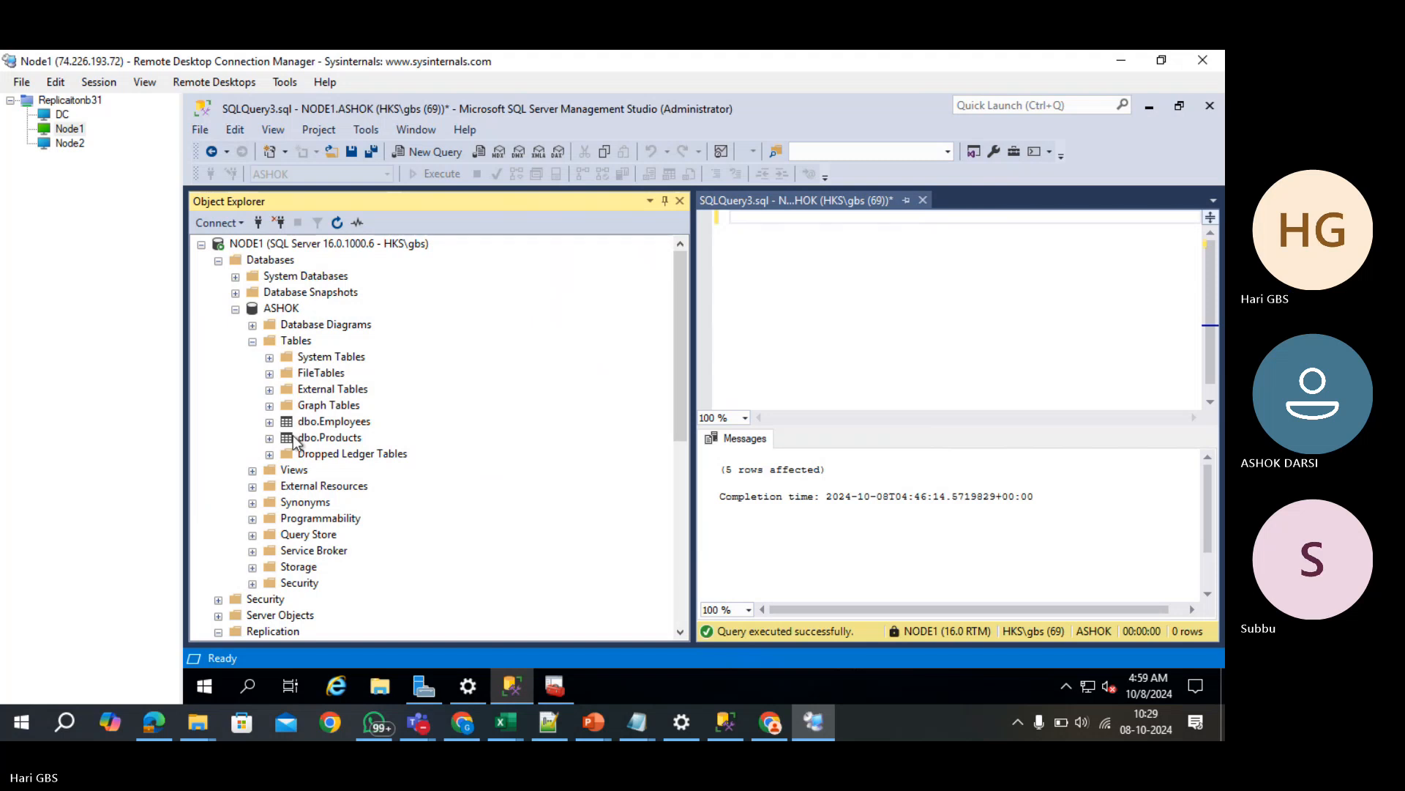
click(300, 424)
click(303, 438)
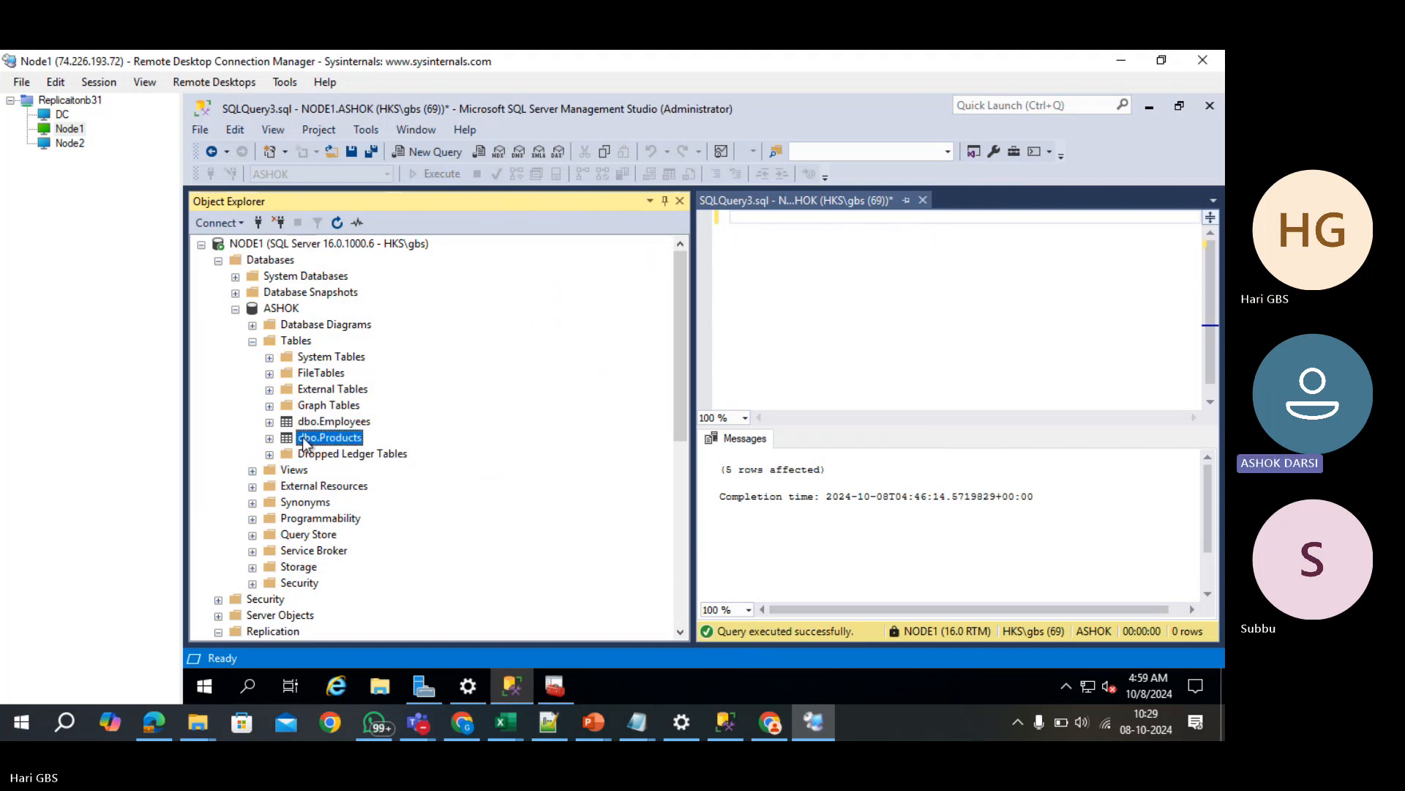
right_click(303, 440)
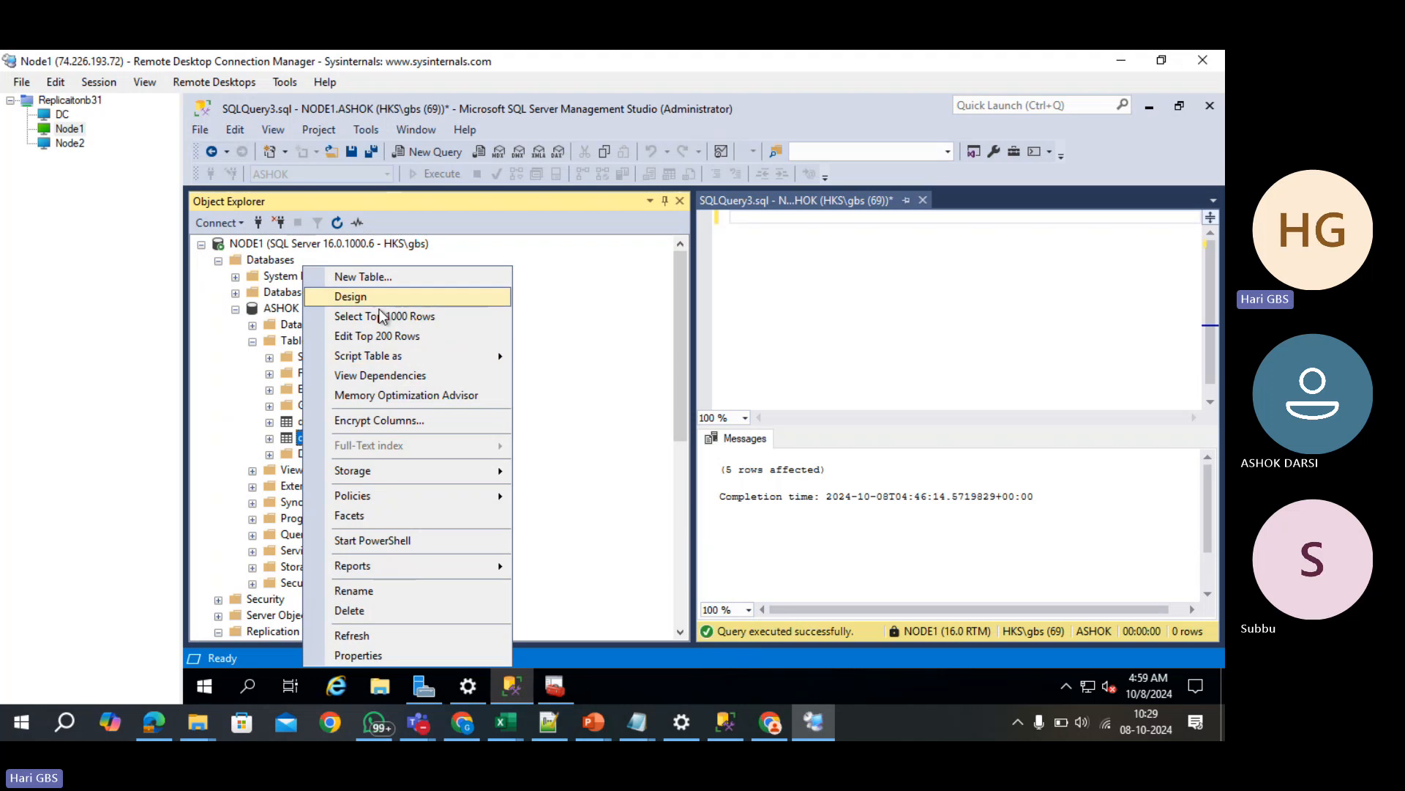
click(382, 315)
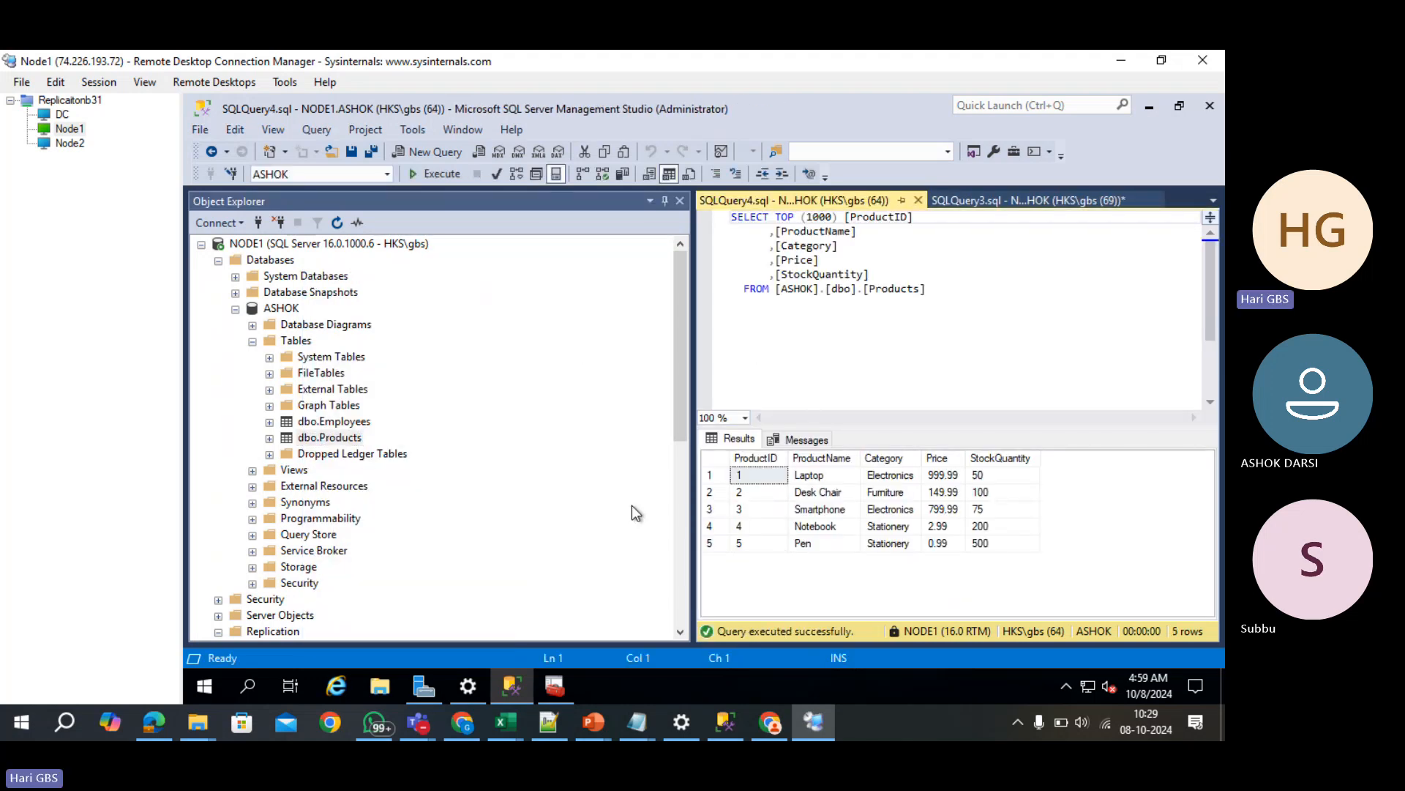
right_click(344, 422)
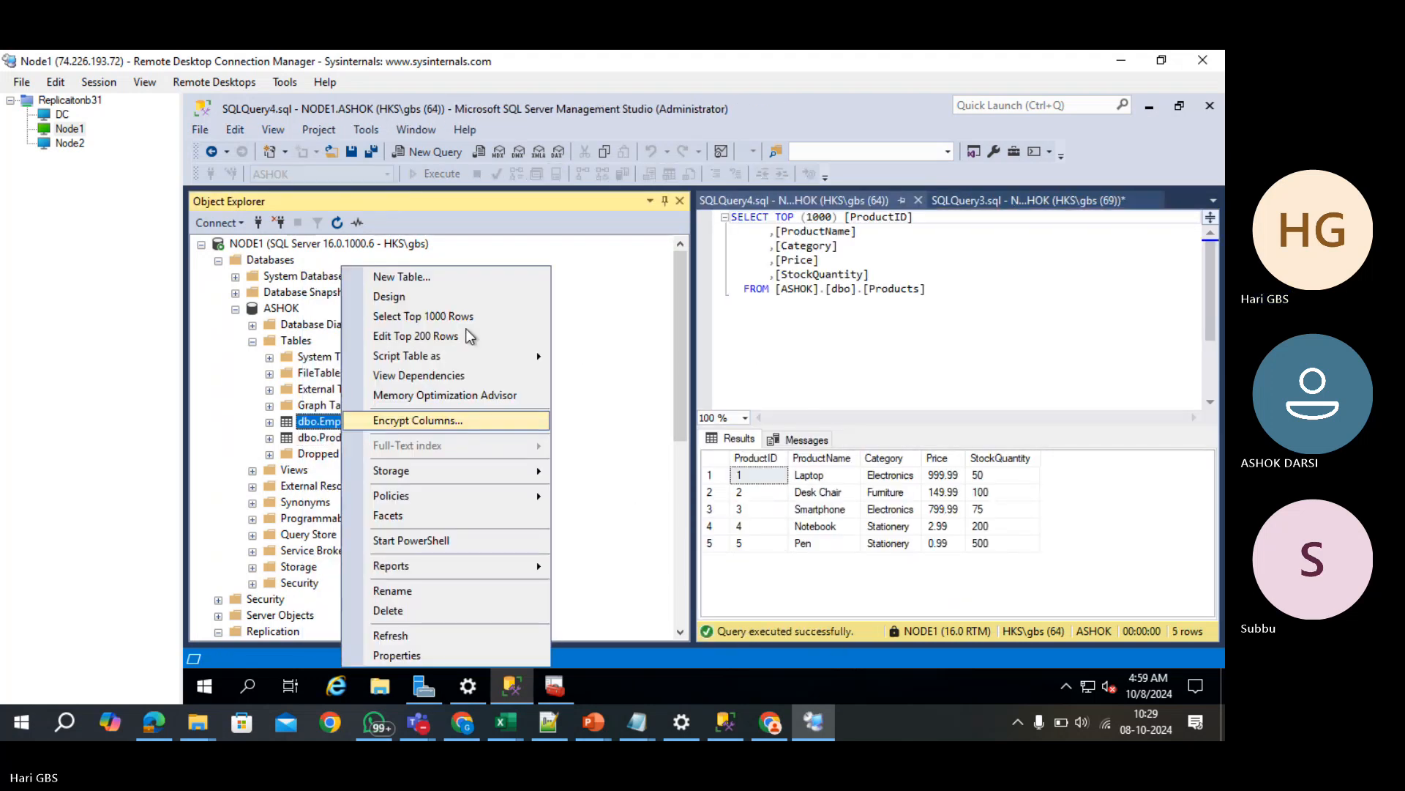
click(466, 317)
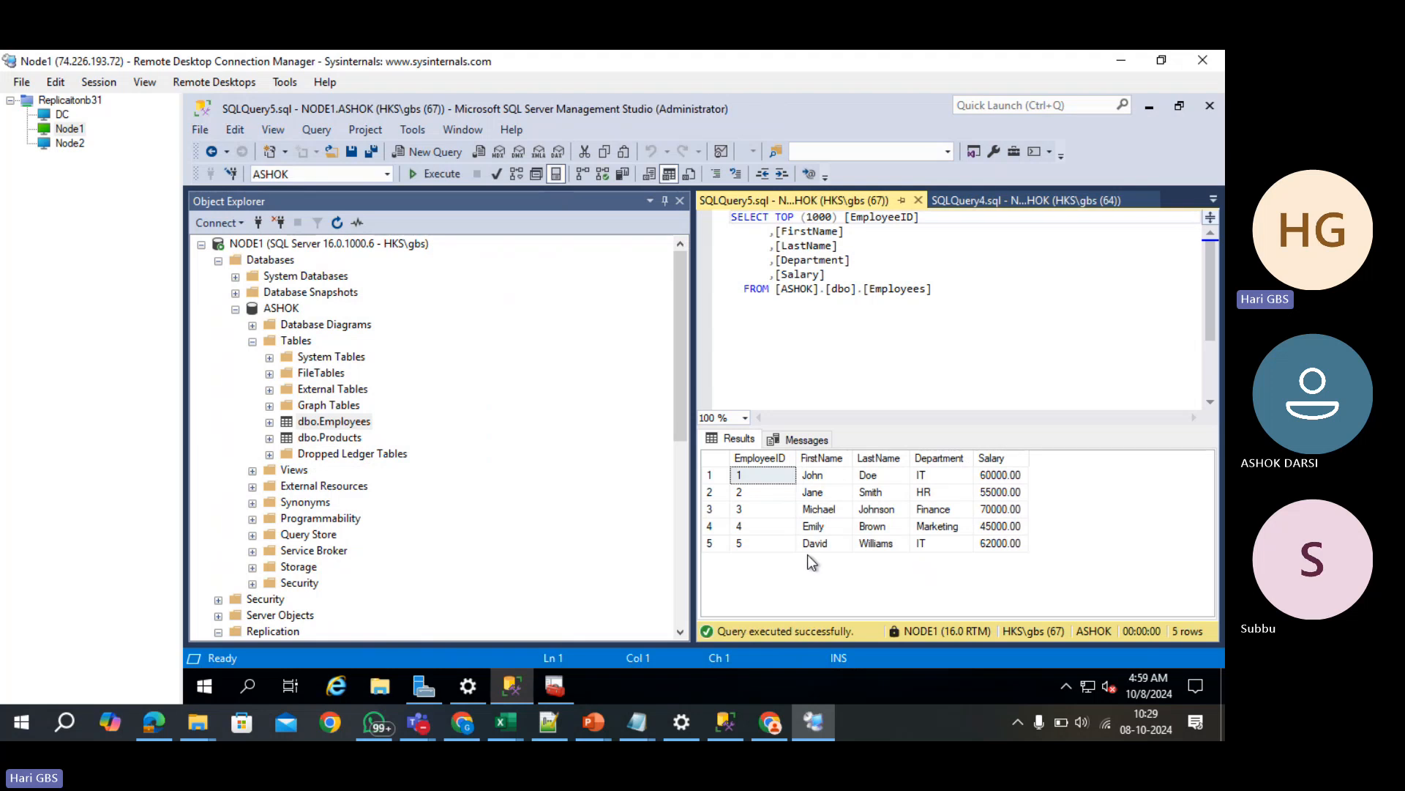
- Query the top 1000 rows of the replicated Products and Employees tables in ASHOK_SUB on node2
click(201, 244)
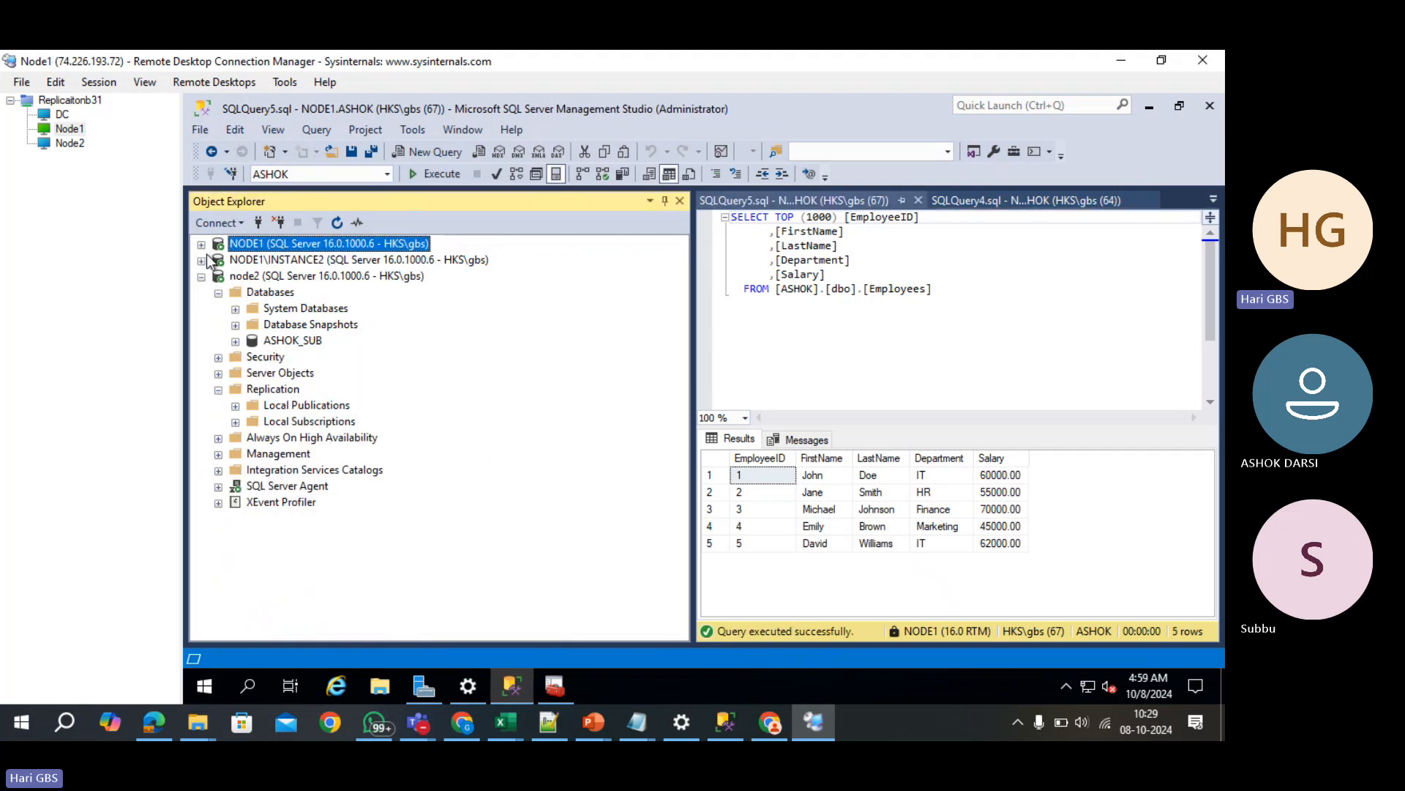
click(235, 341)
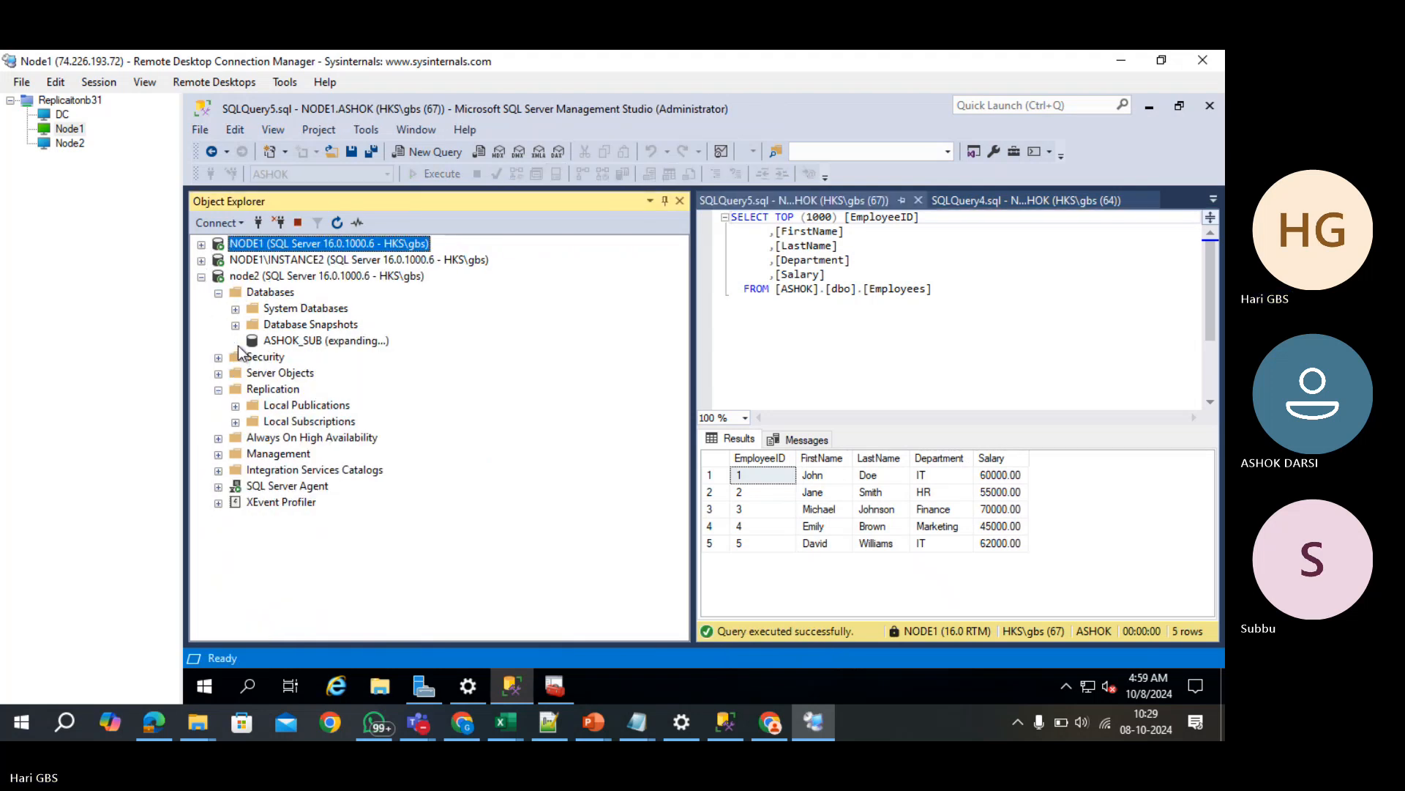
click(272, 342)
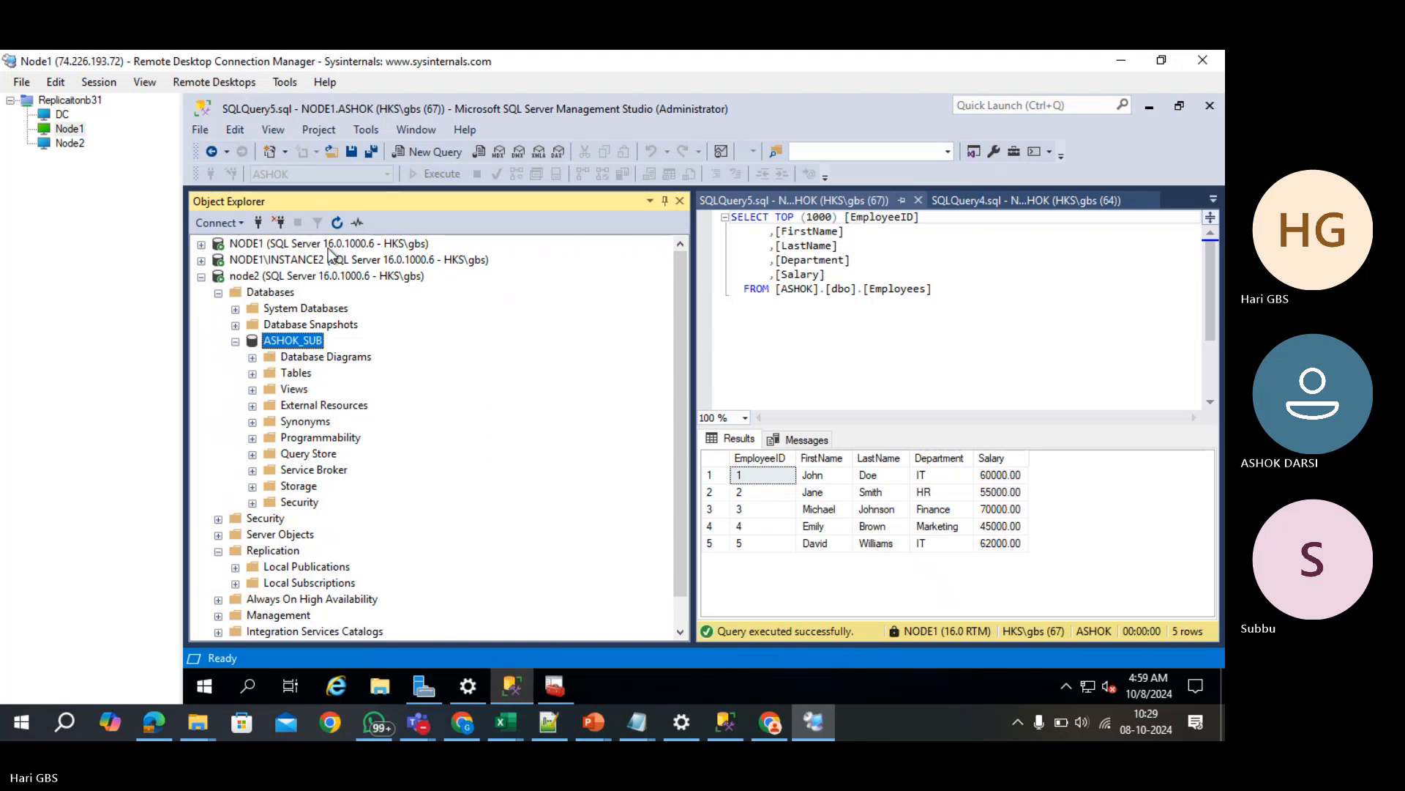
click(253, 373)
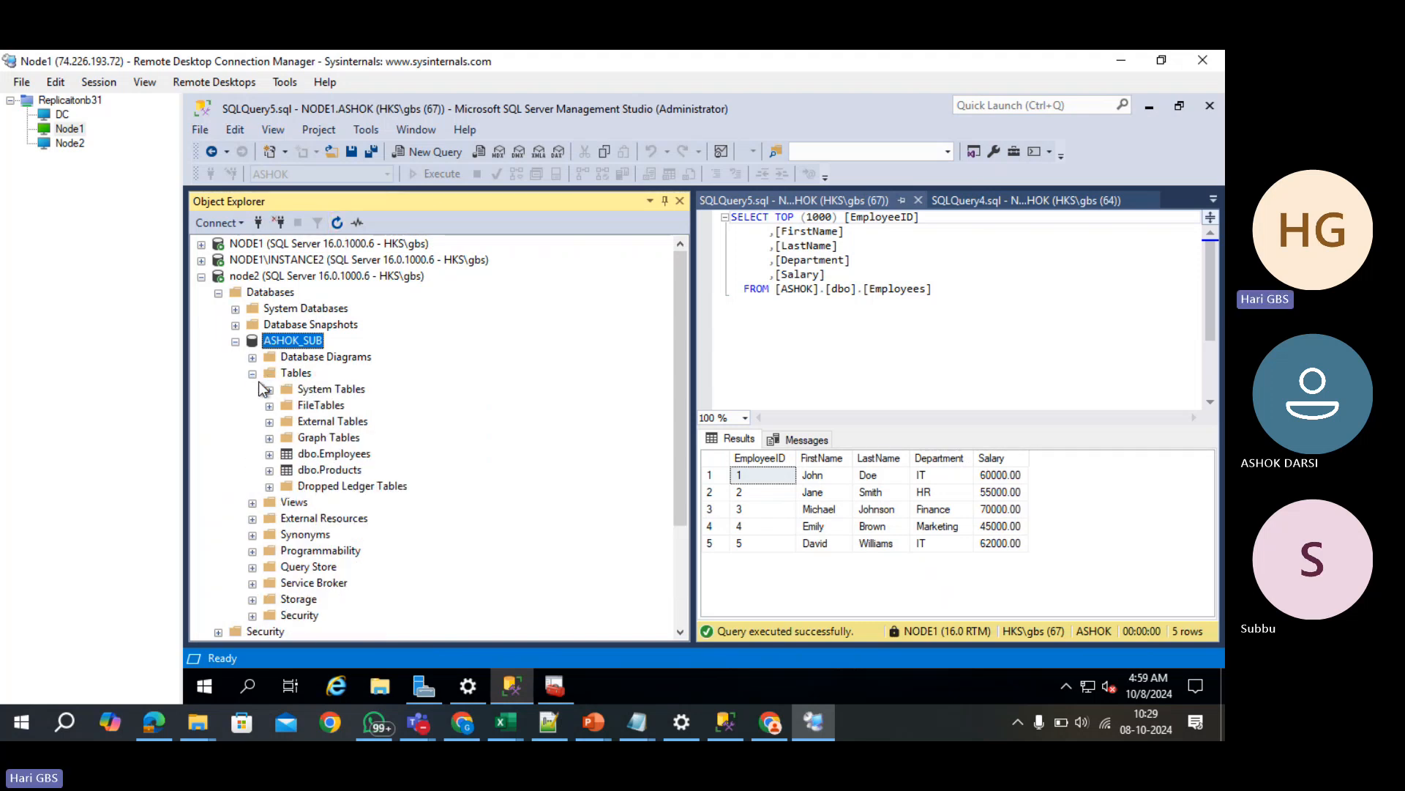
click(338, 457)
right_click(339, 472)
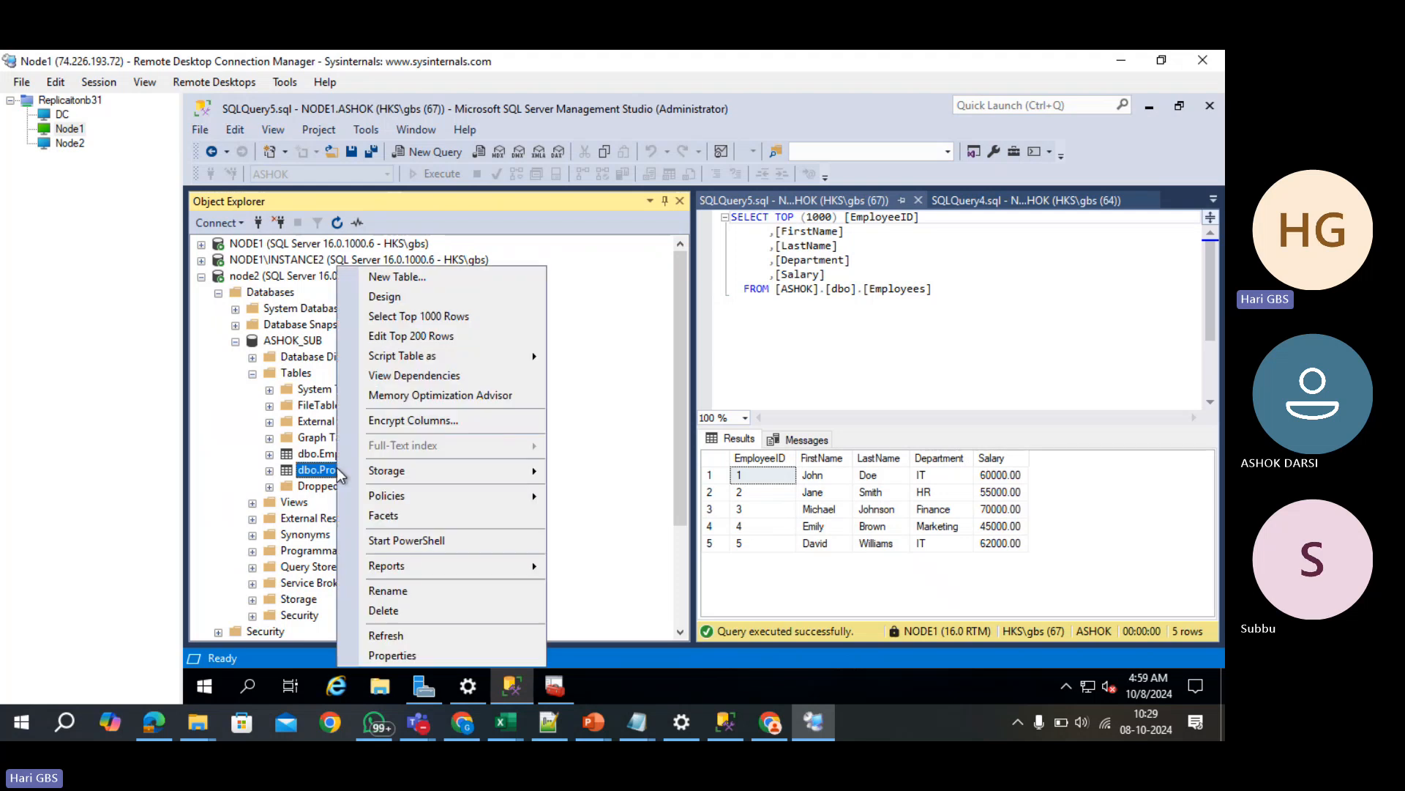
click(410, 316)
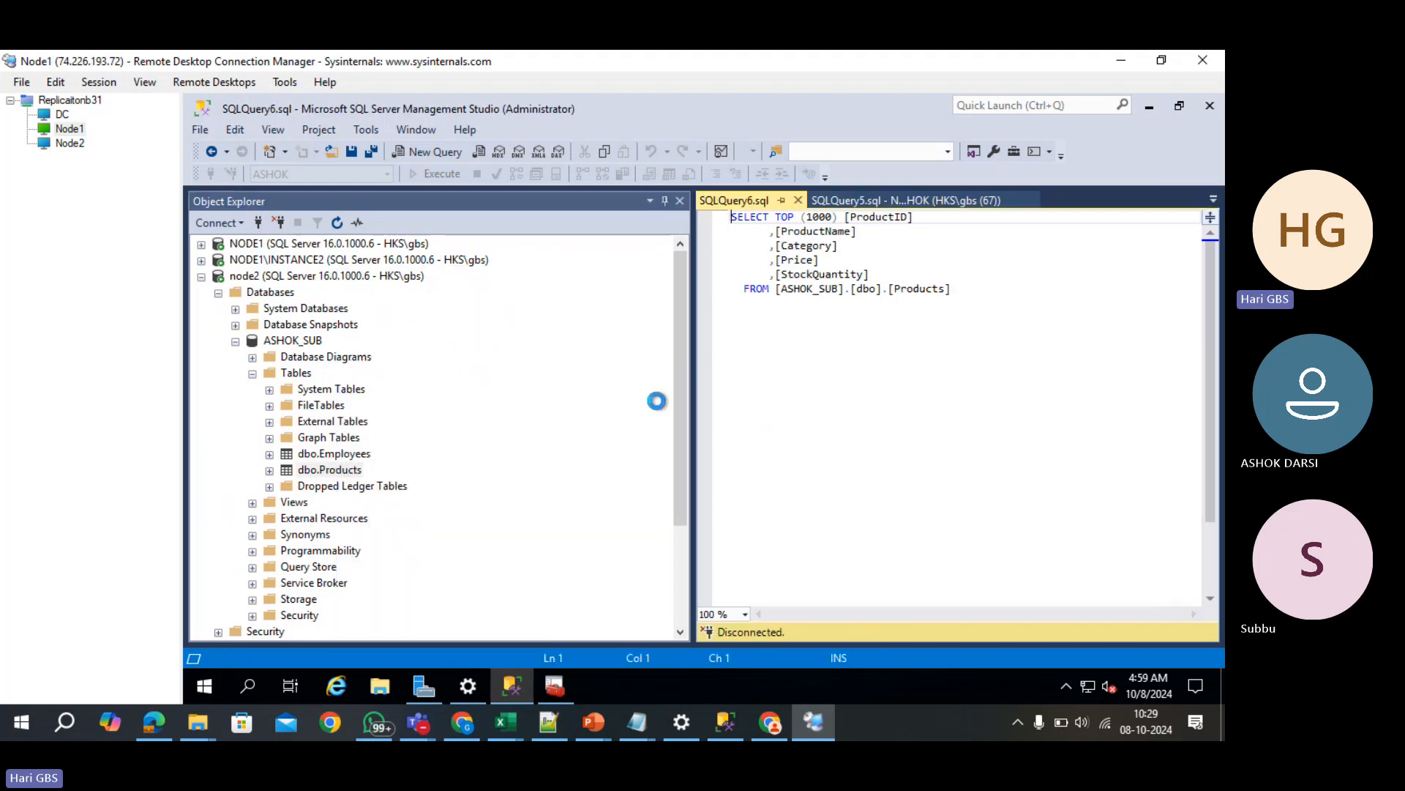
right_click(345, 460)
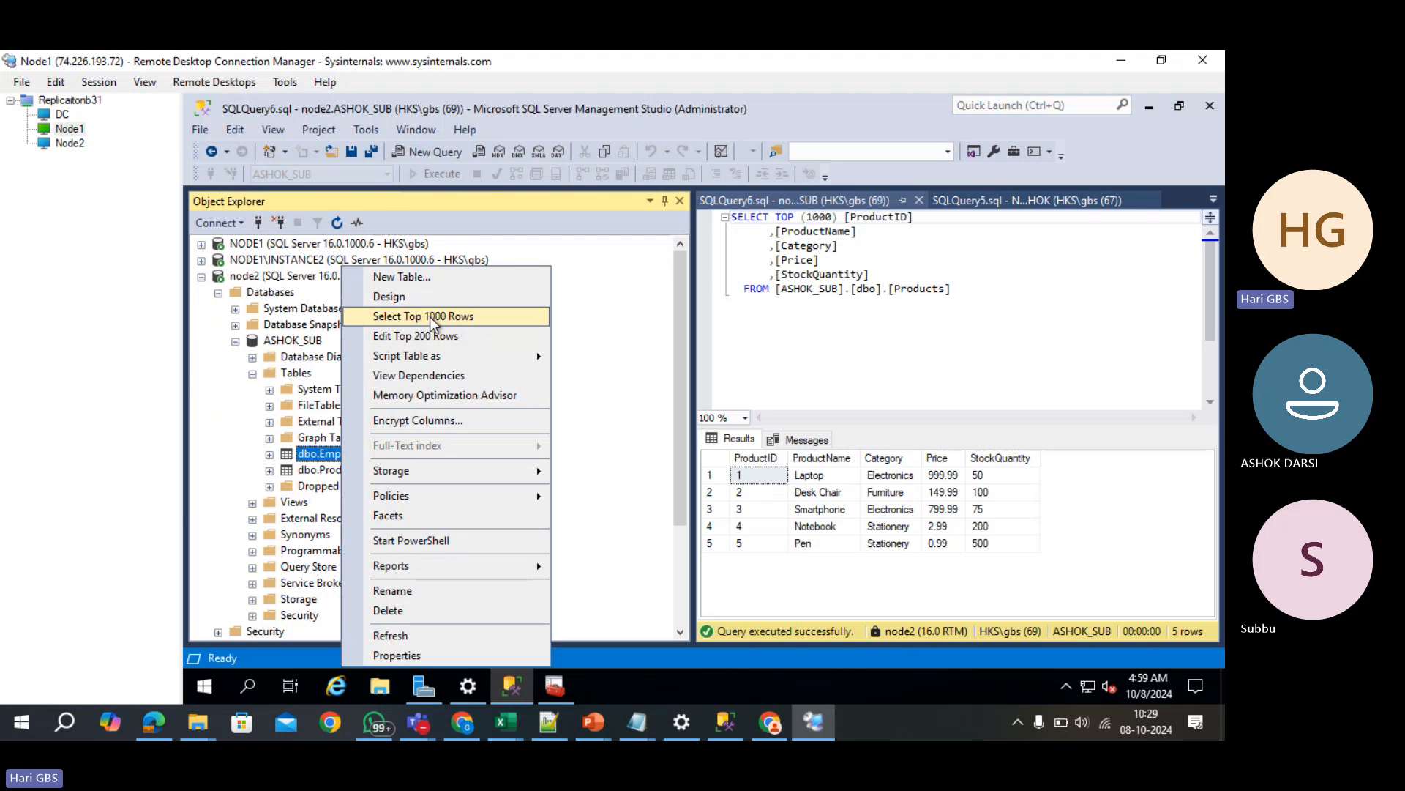
click(431, 317)
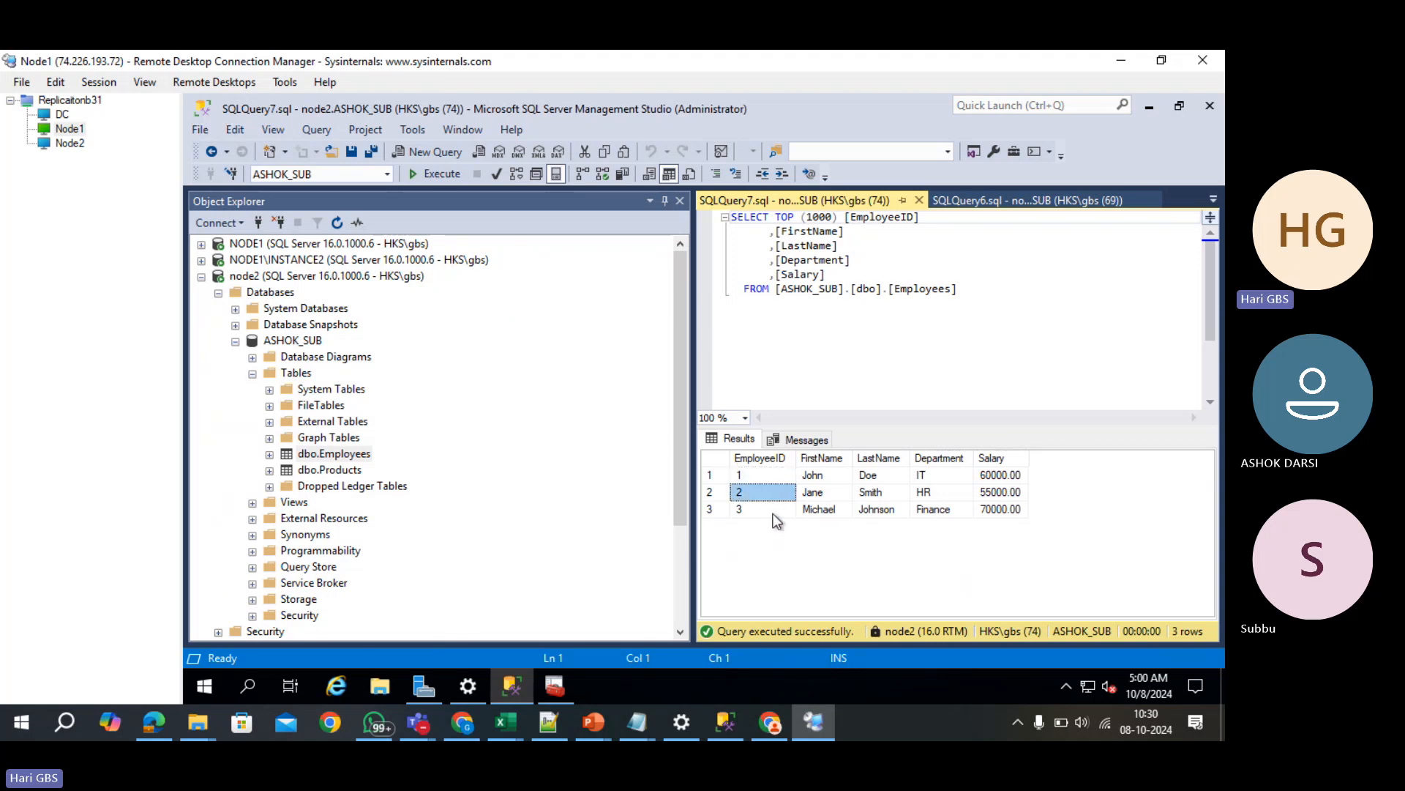
- Review the 3 replicated employee rows, then bring the Excel workbook back up
click(773, 512)
click(774, 493)
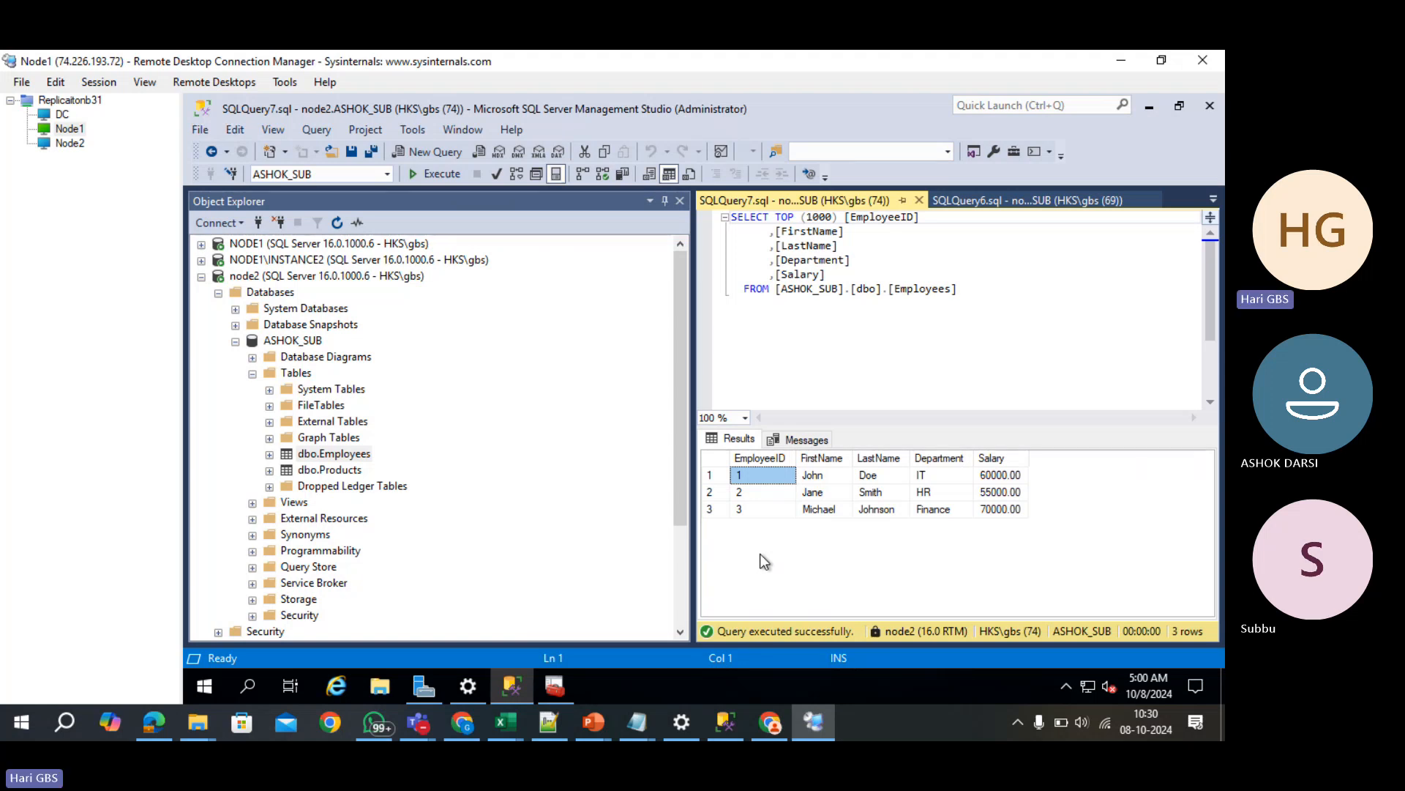
mouse_move(725, 723)
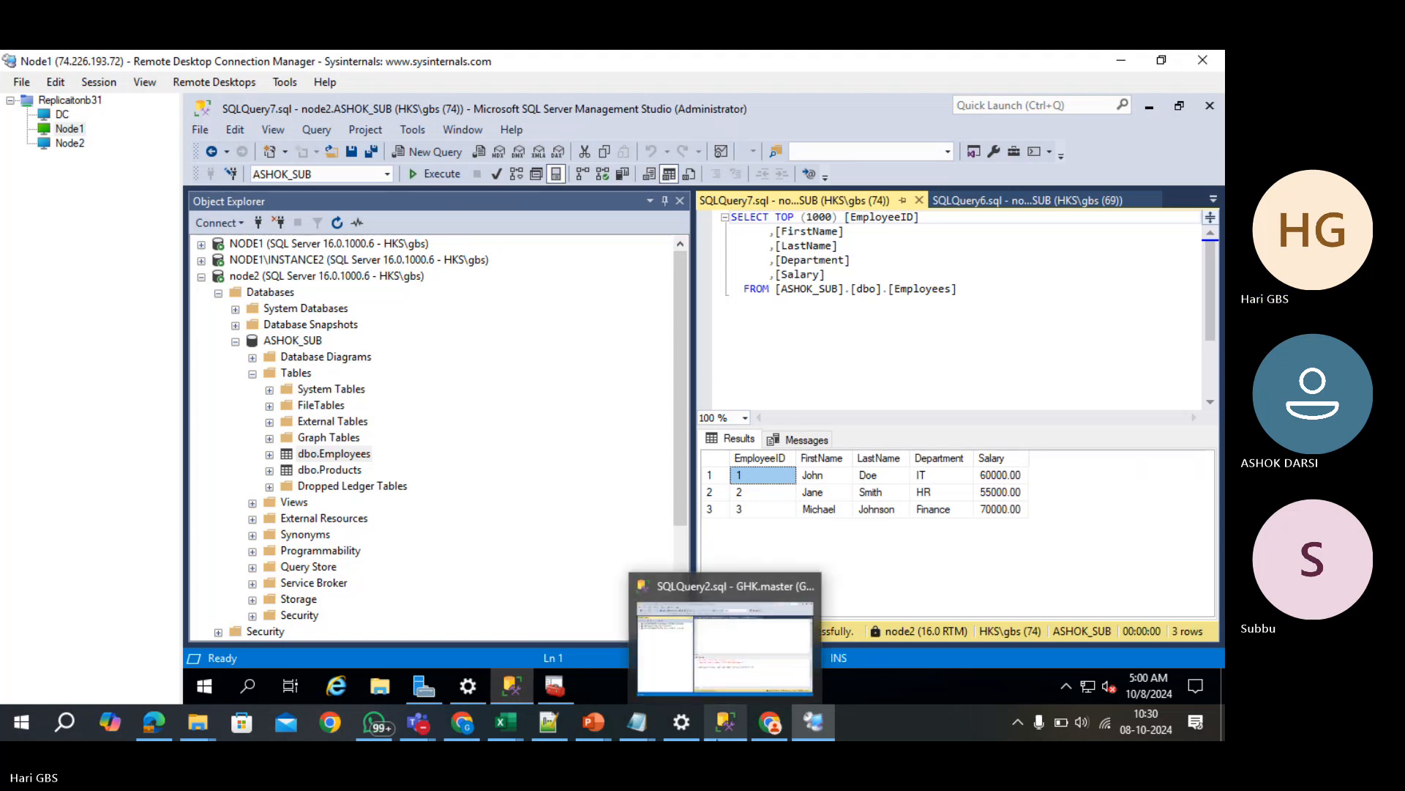
click(699, 689)
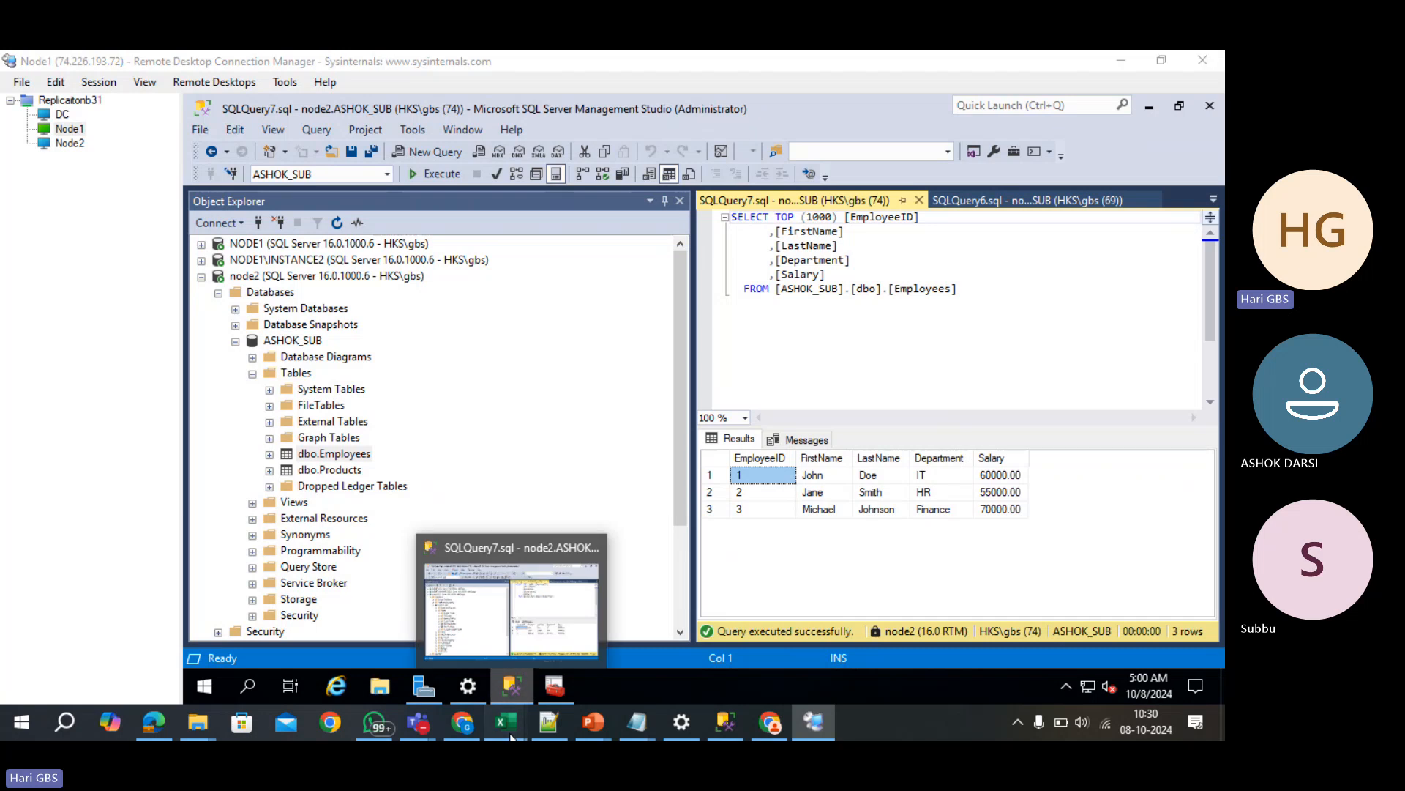
- Label cell G86 on Sheet5 of mainalwayson.xlsx '100 SALES PERSONS'
mouse_move(502, 722)
click(560, 630)
scroll(585, 399, down, 10)
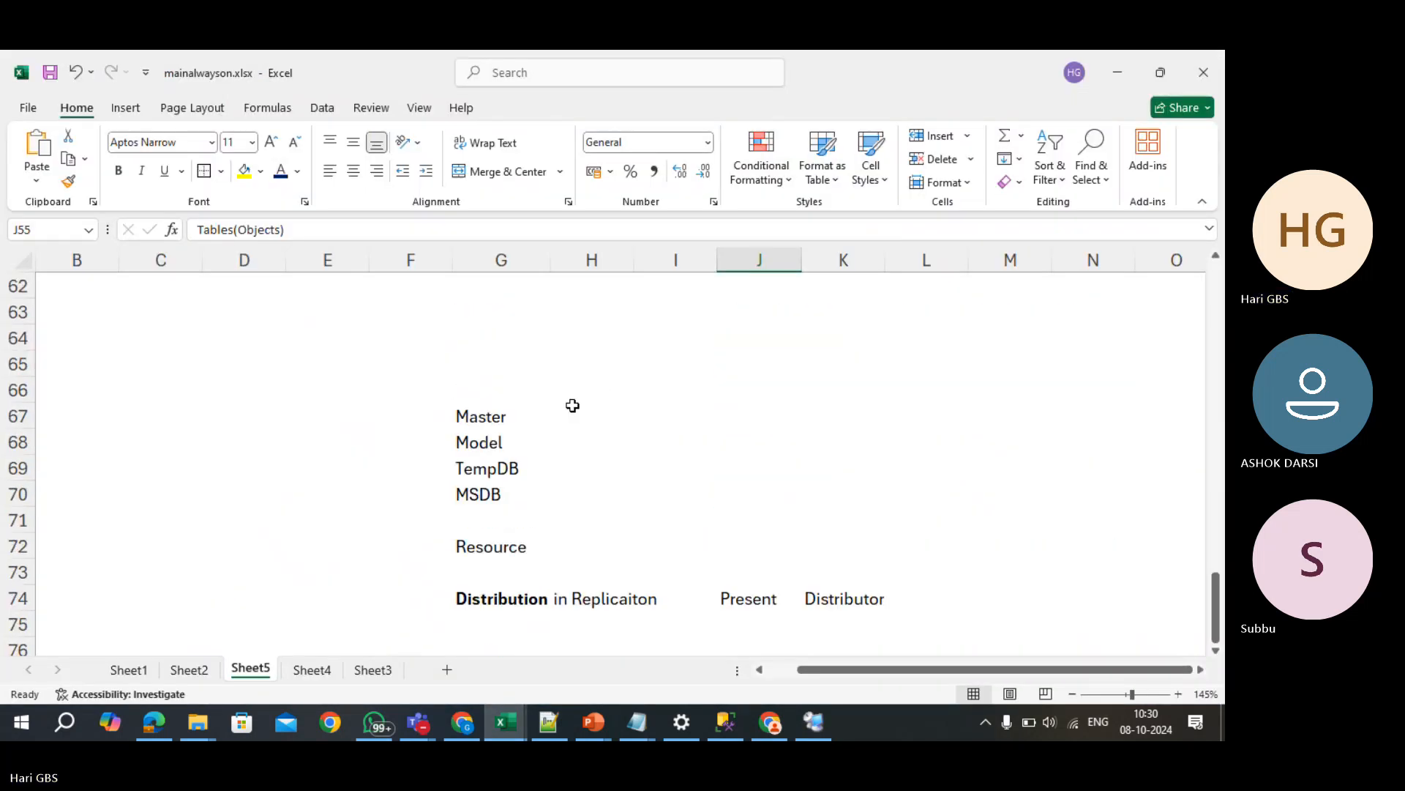
click(518, 373)
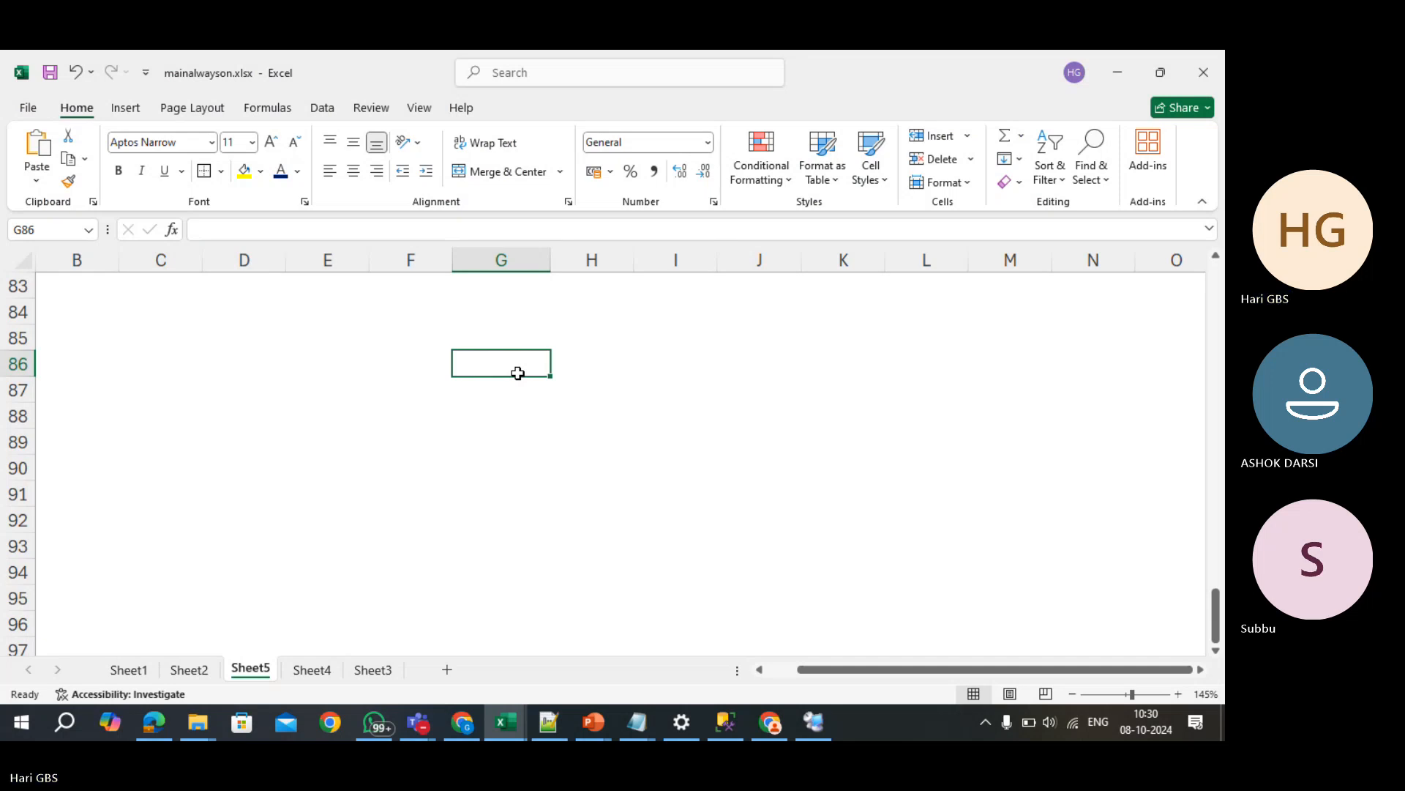
text(100 )
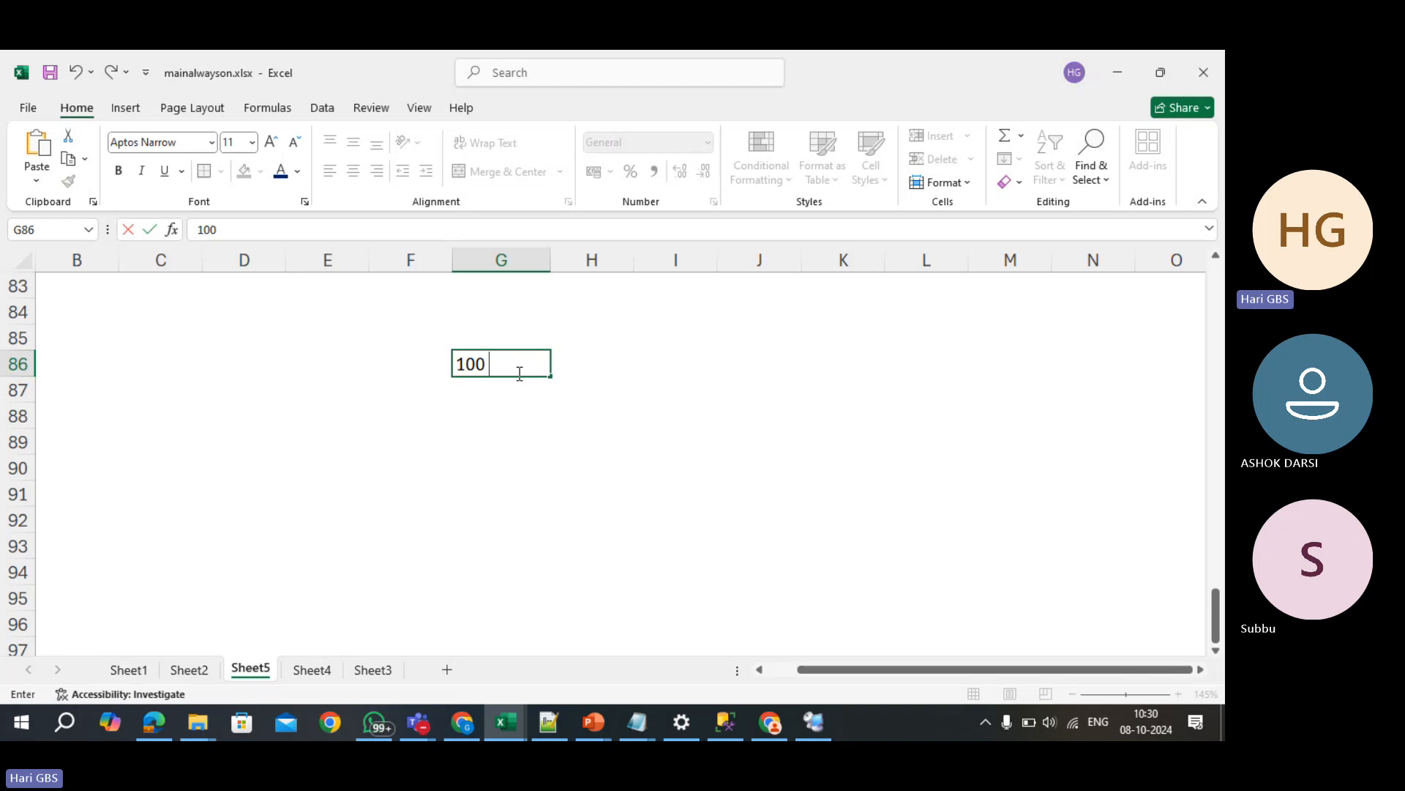
text(SALES PER)
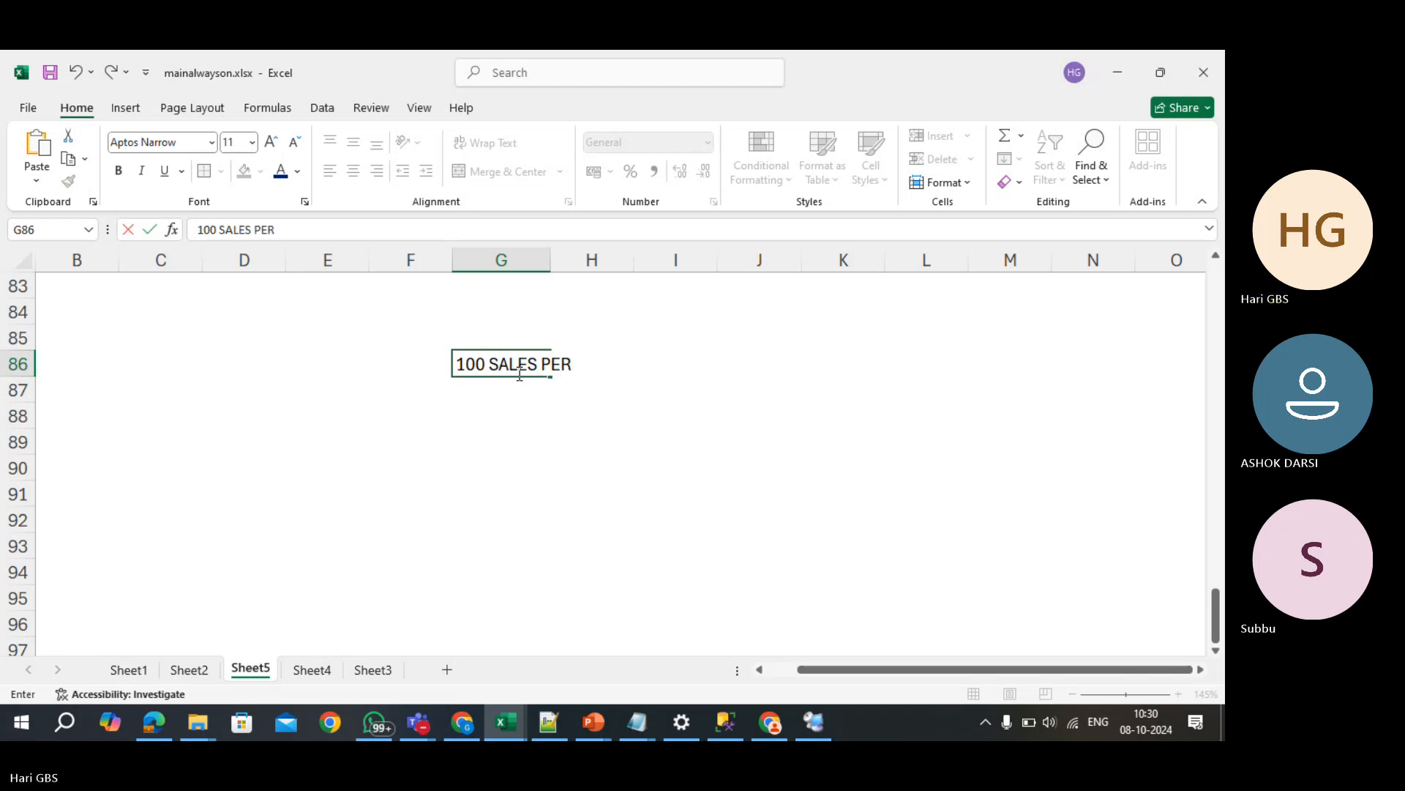
text(SONS)
key(Return)
key(Return)
key(Return)
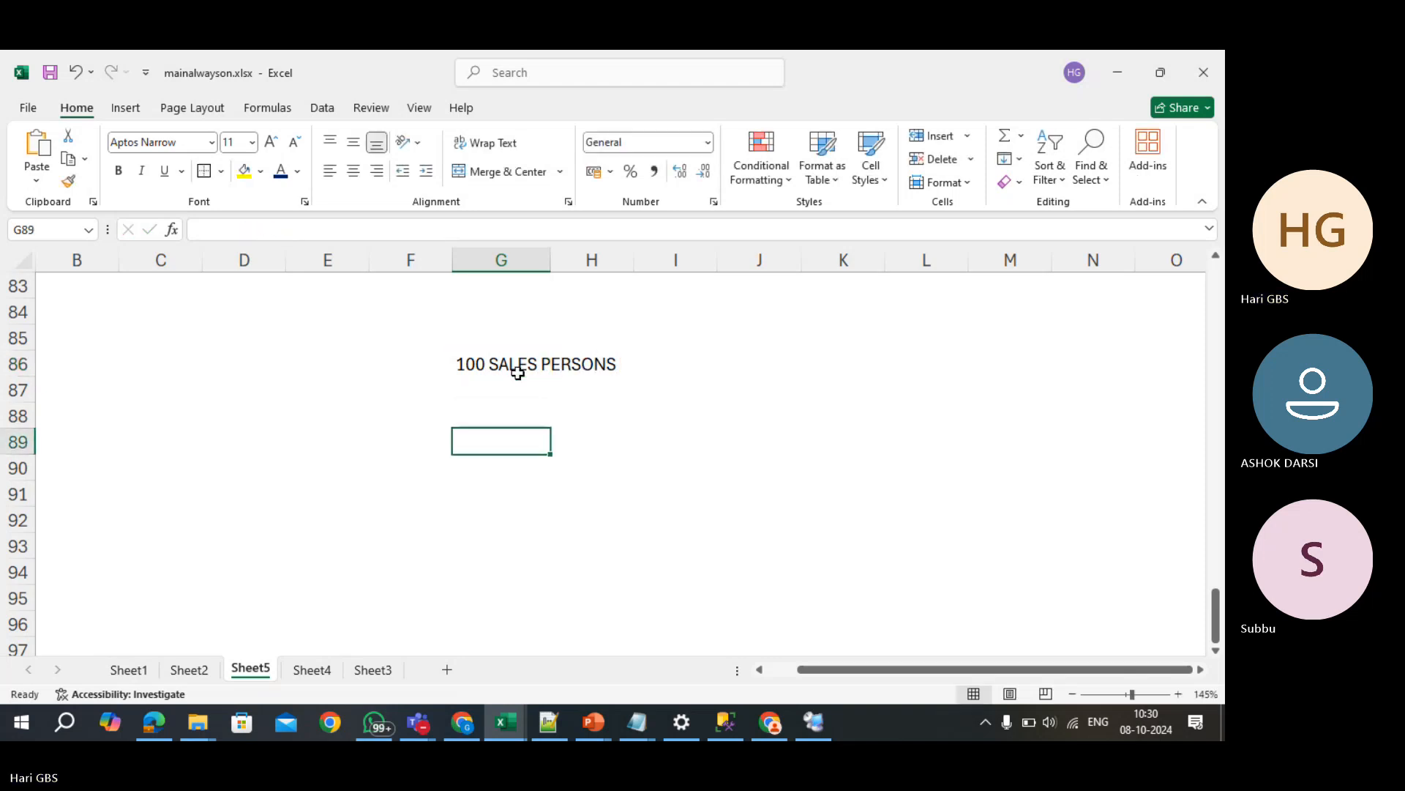
- Enter 100 in I88 and 1500 in I89
key(Up)
key(Up)
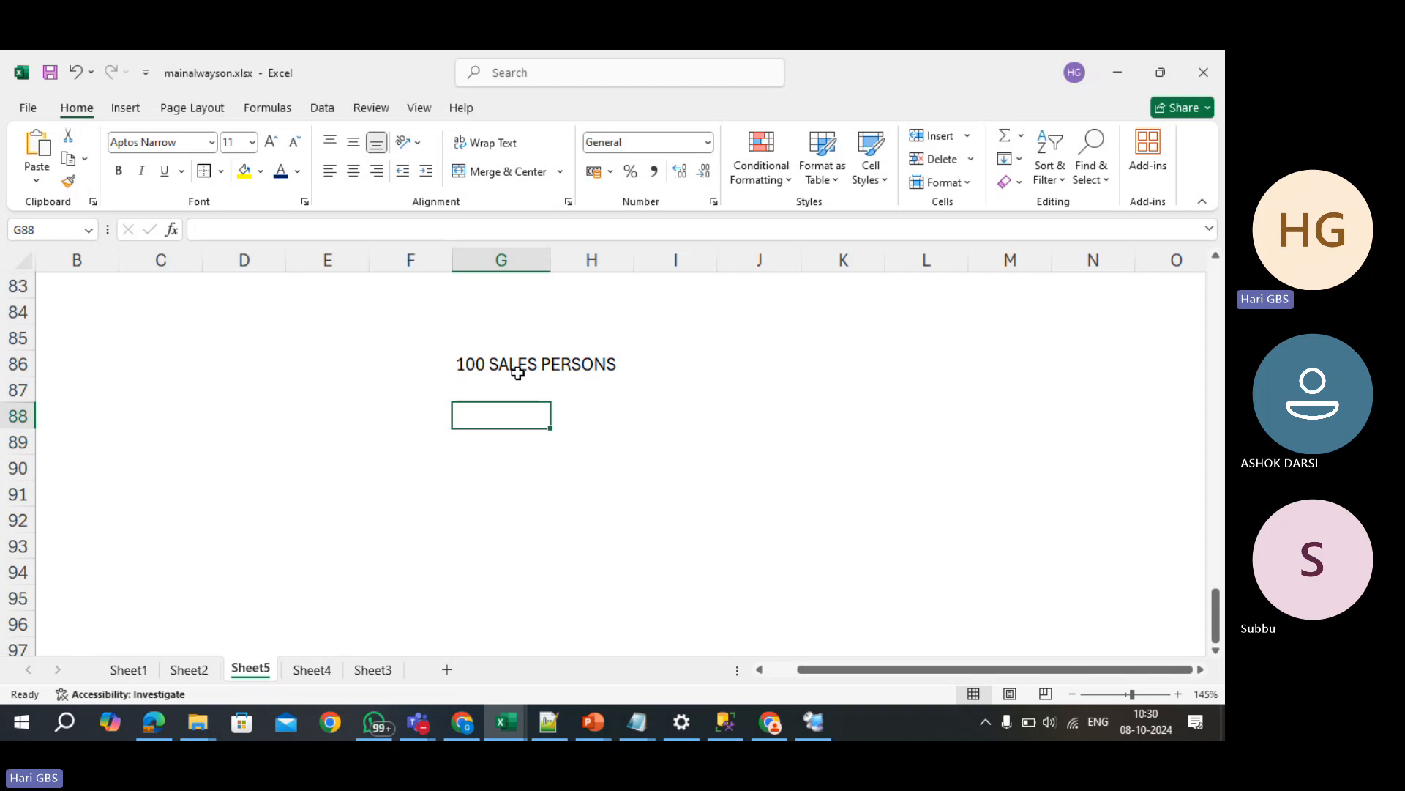
key(Down)
key(Right)
key(Right)
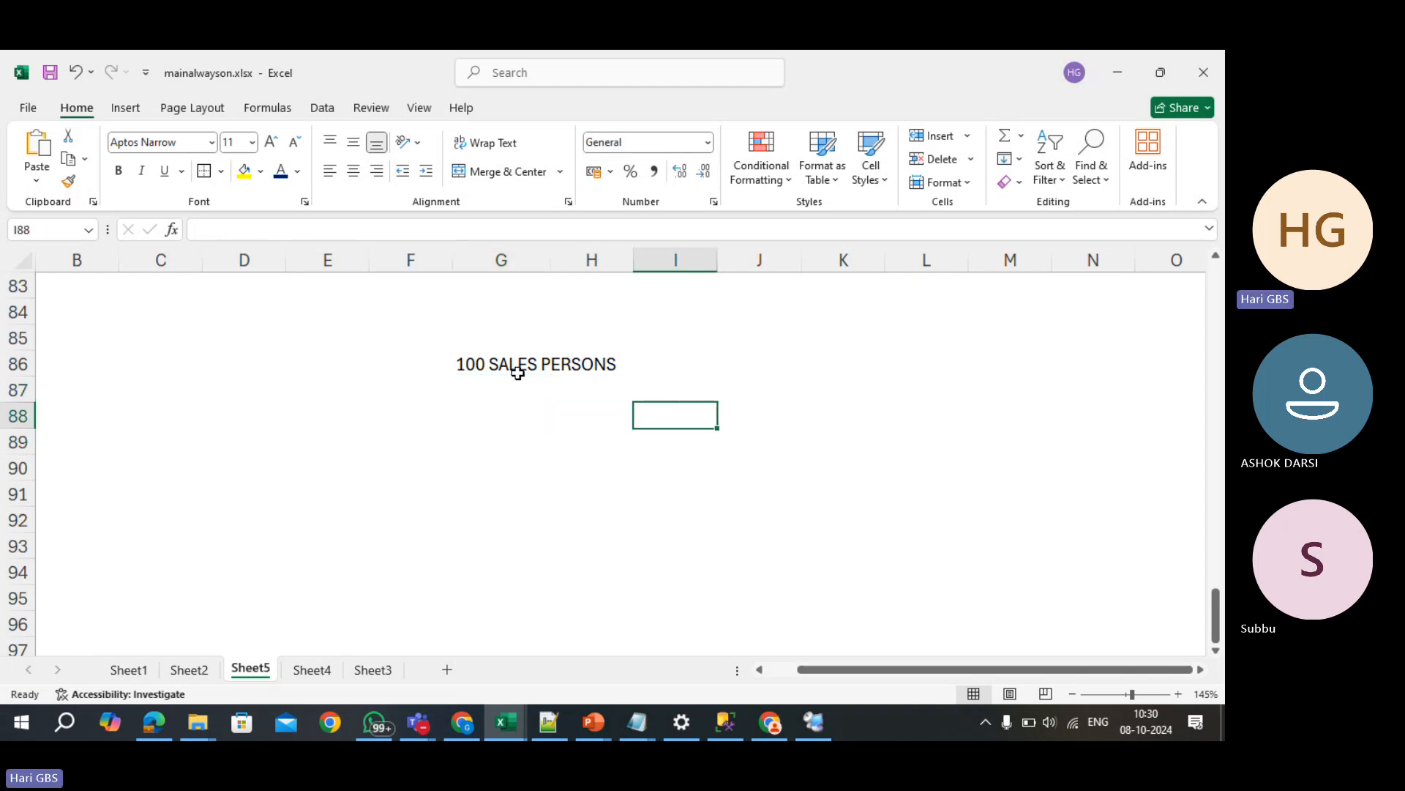
text(100)
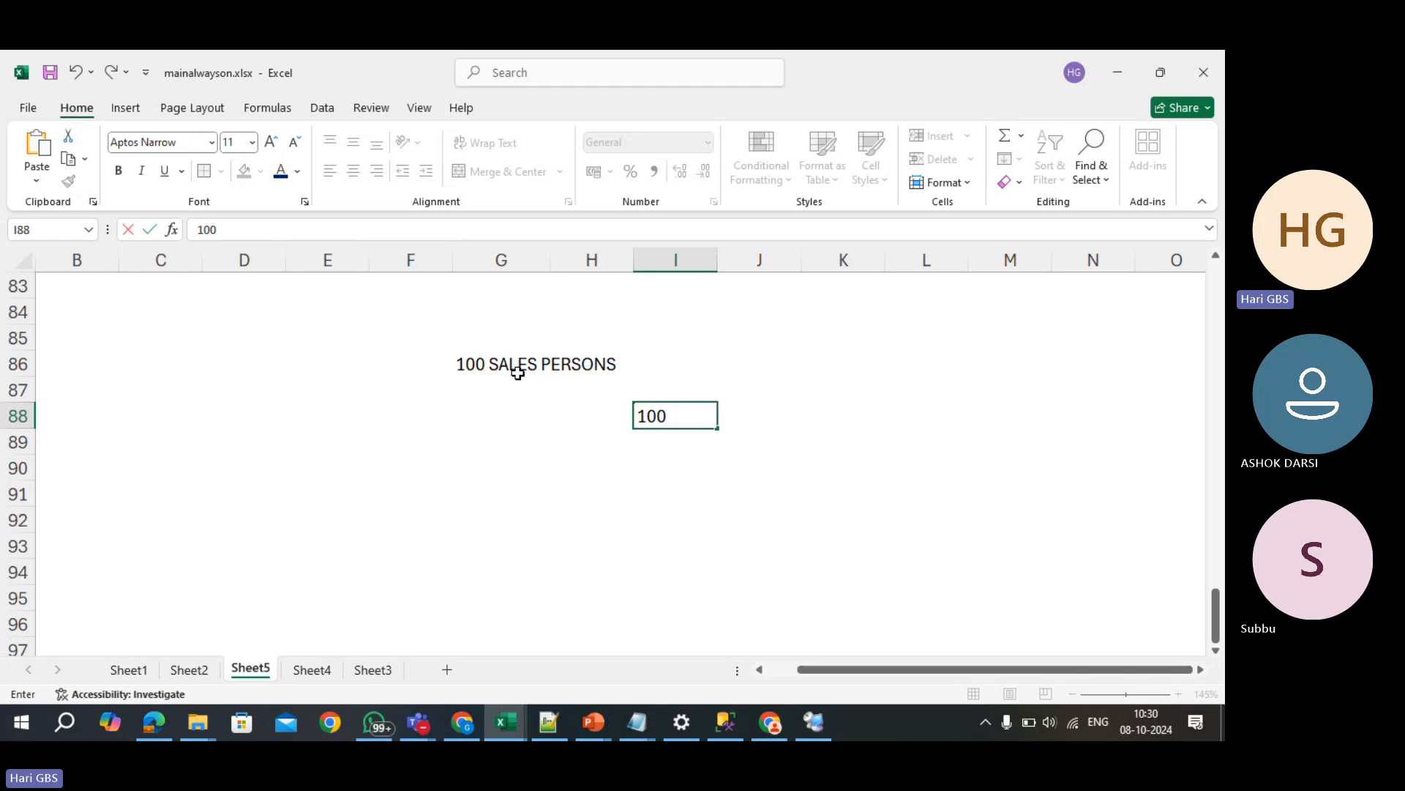
key(Return)
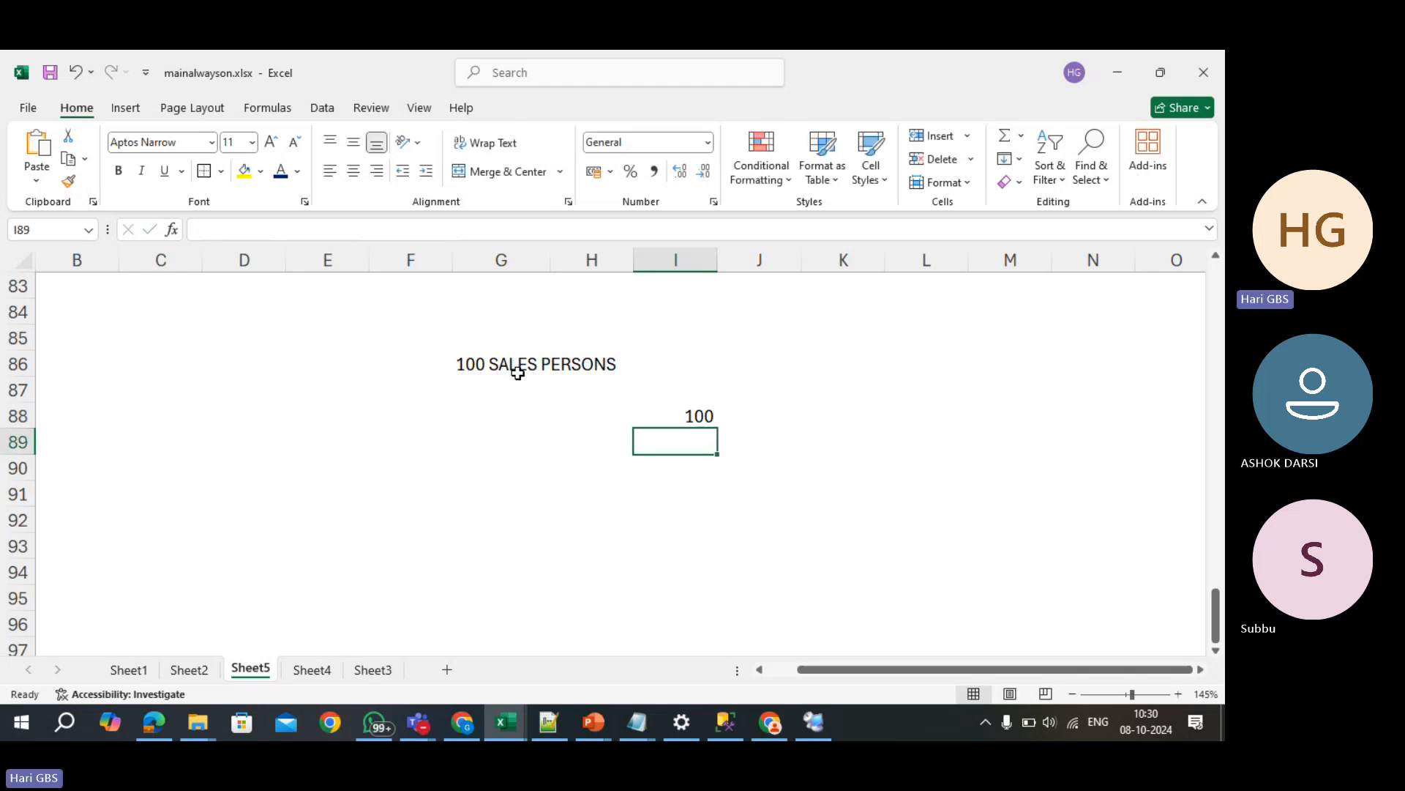
text(1500)
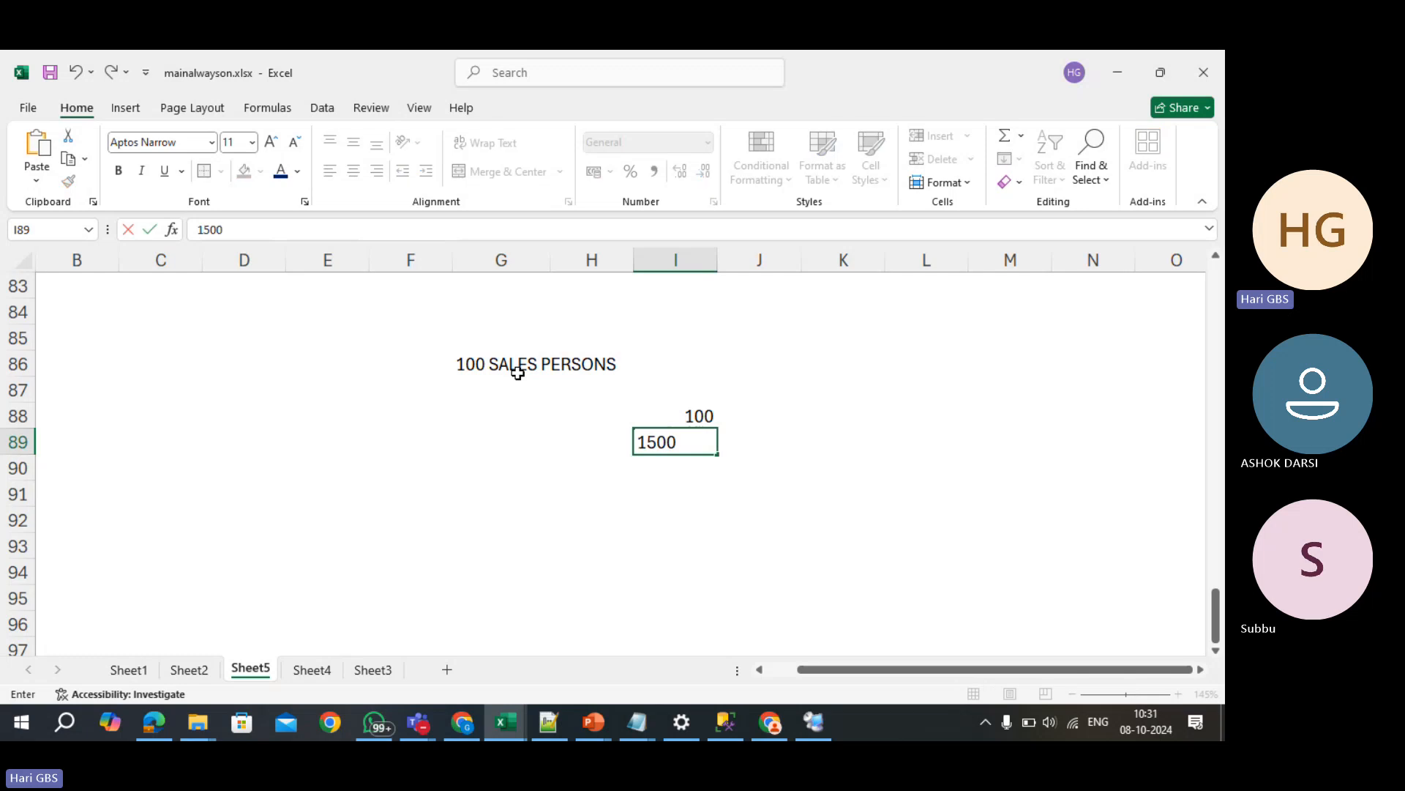
key(Return)
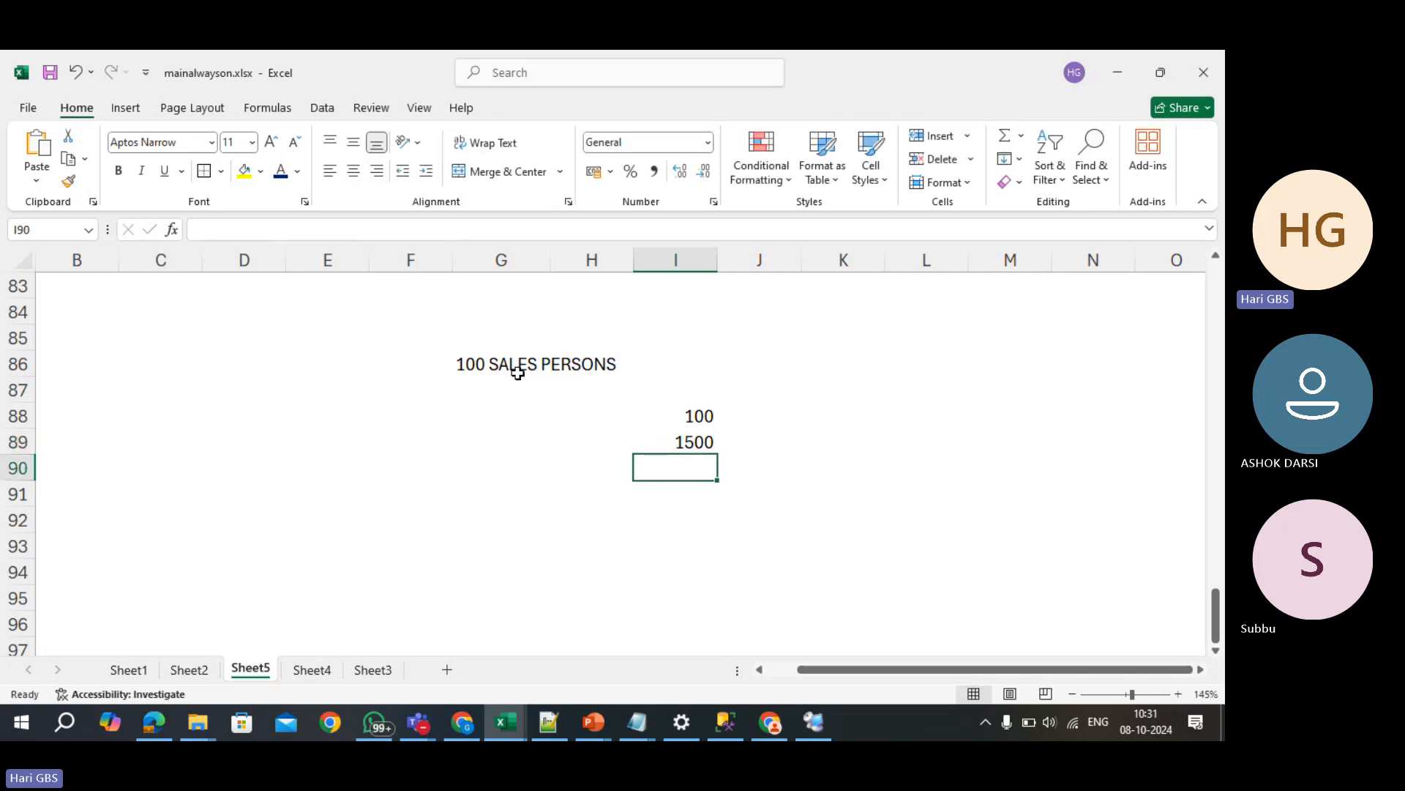
- Select I88:I89 and clear the 100 and 1500 values
key(Up)
key(Up)
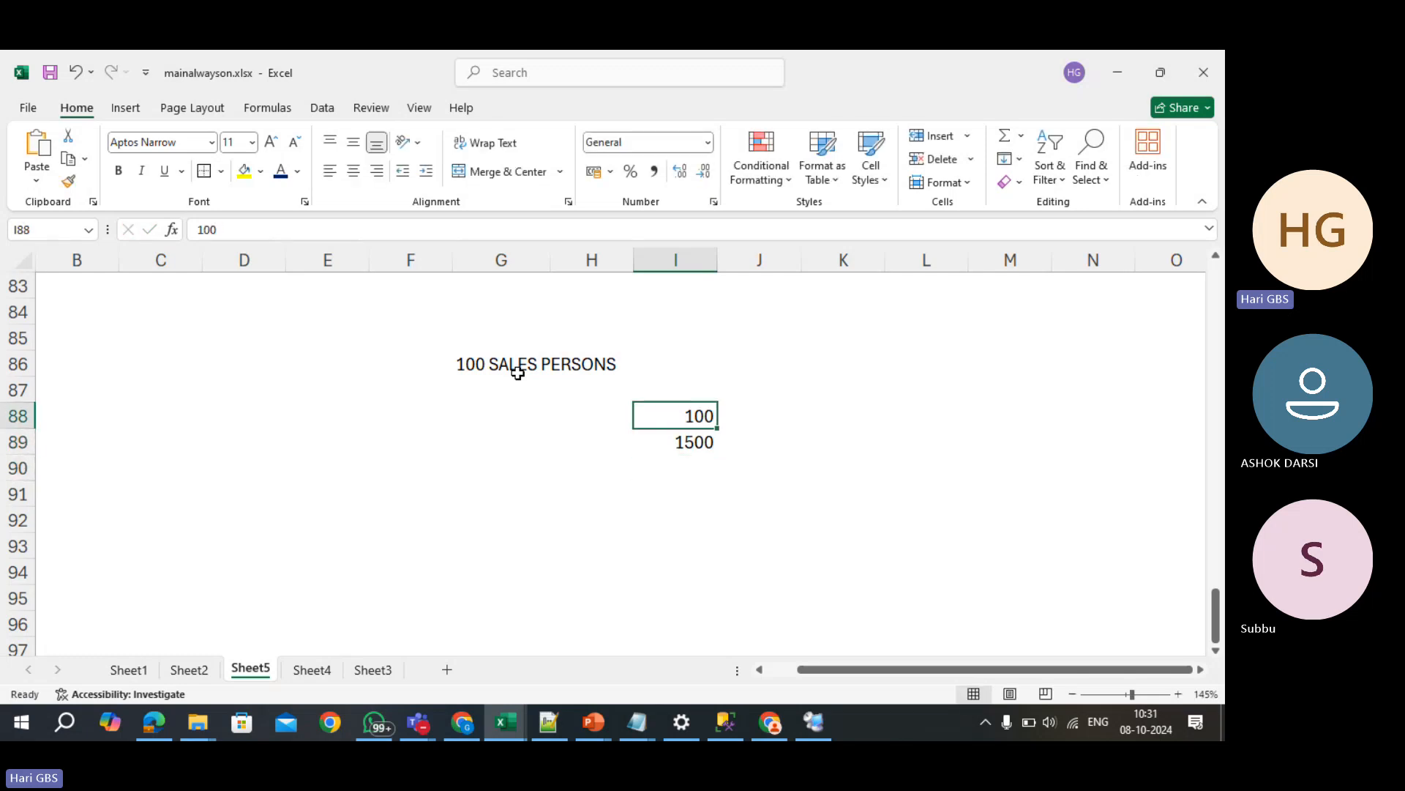
key(Left)
key(Left)
key(Down)
key(Down)
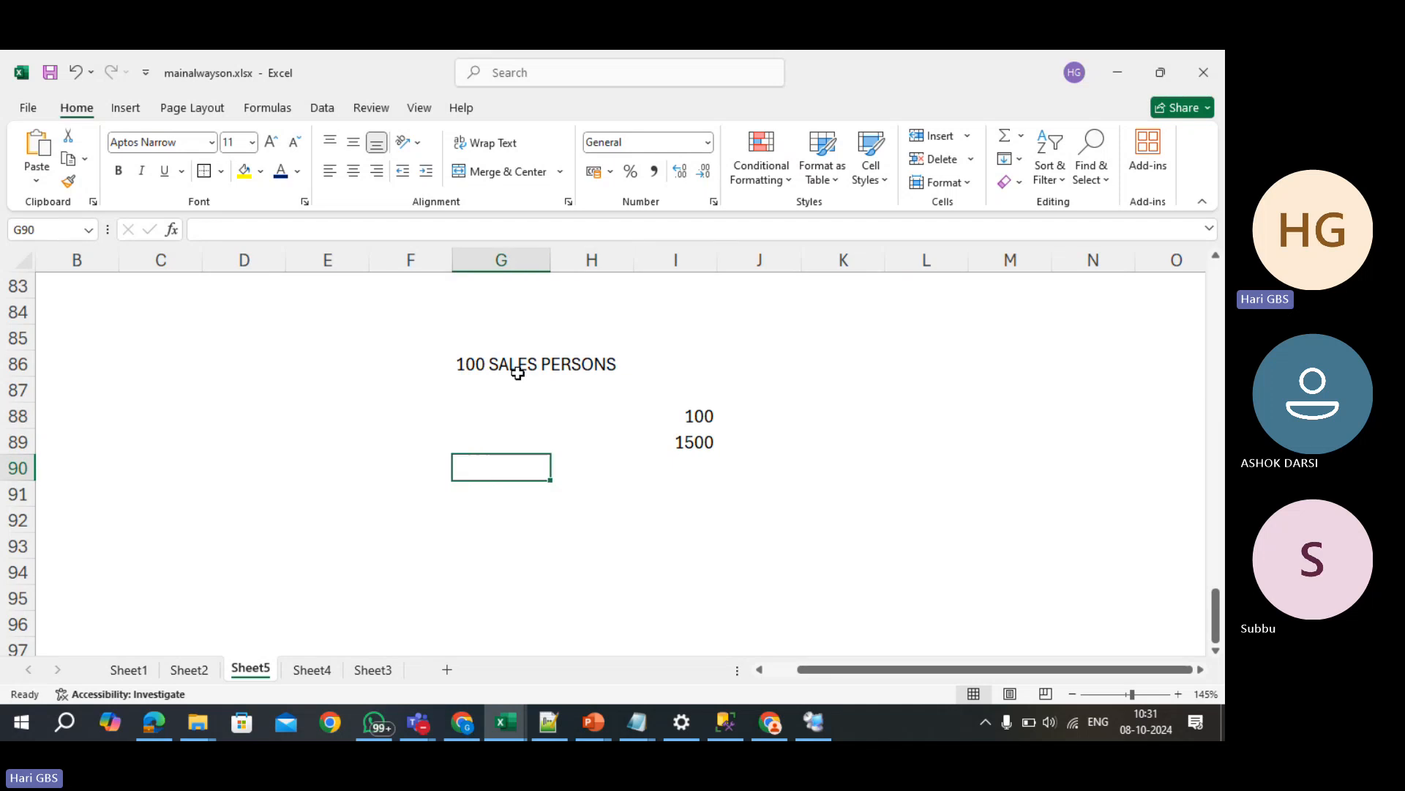
key(Down)
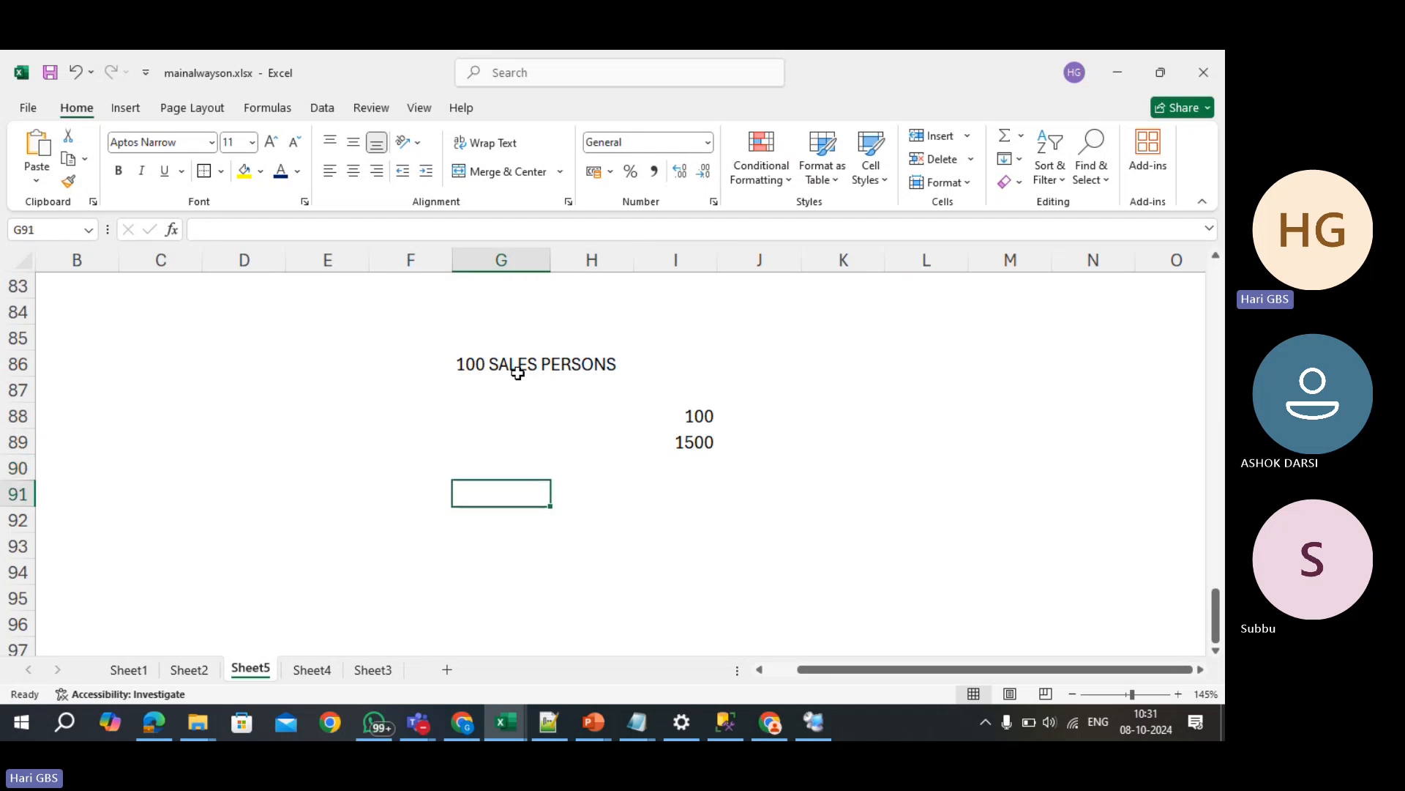
key(Page_Down)
key(Right)
key(Right)
key(Left)
key(Left)
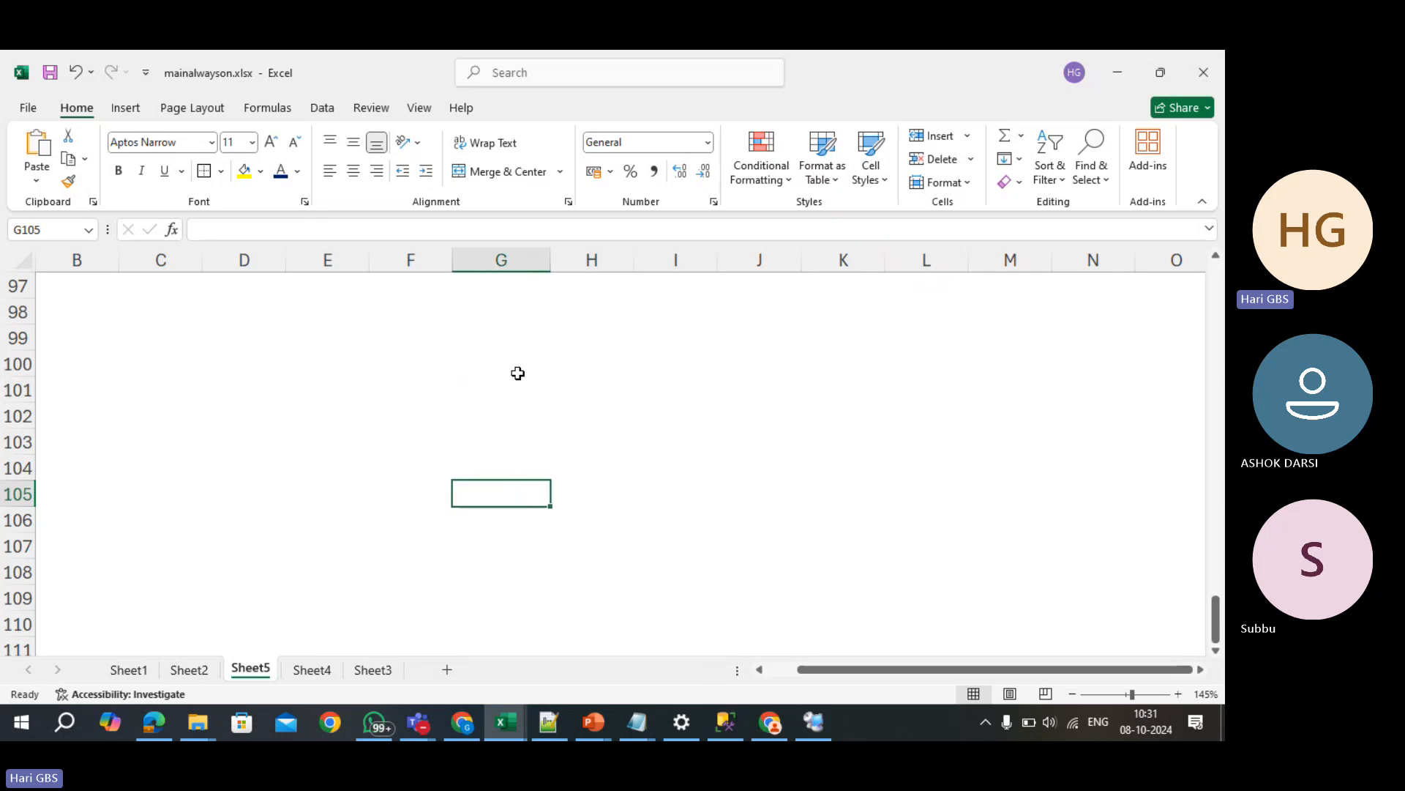
key(ctrl+Up)
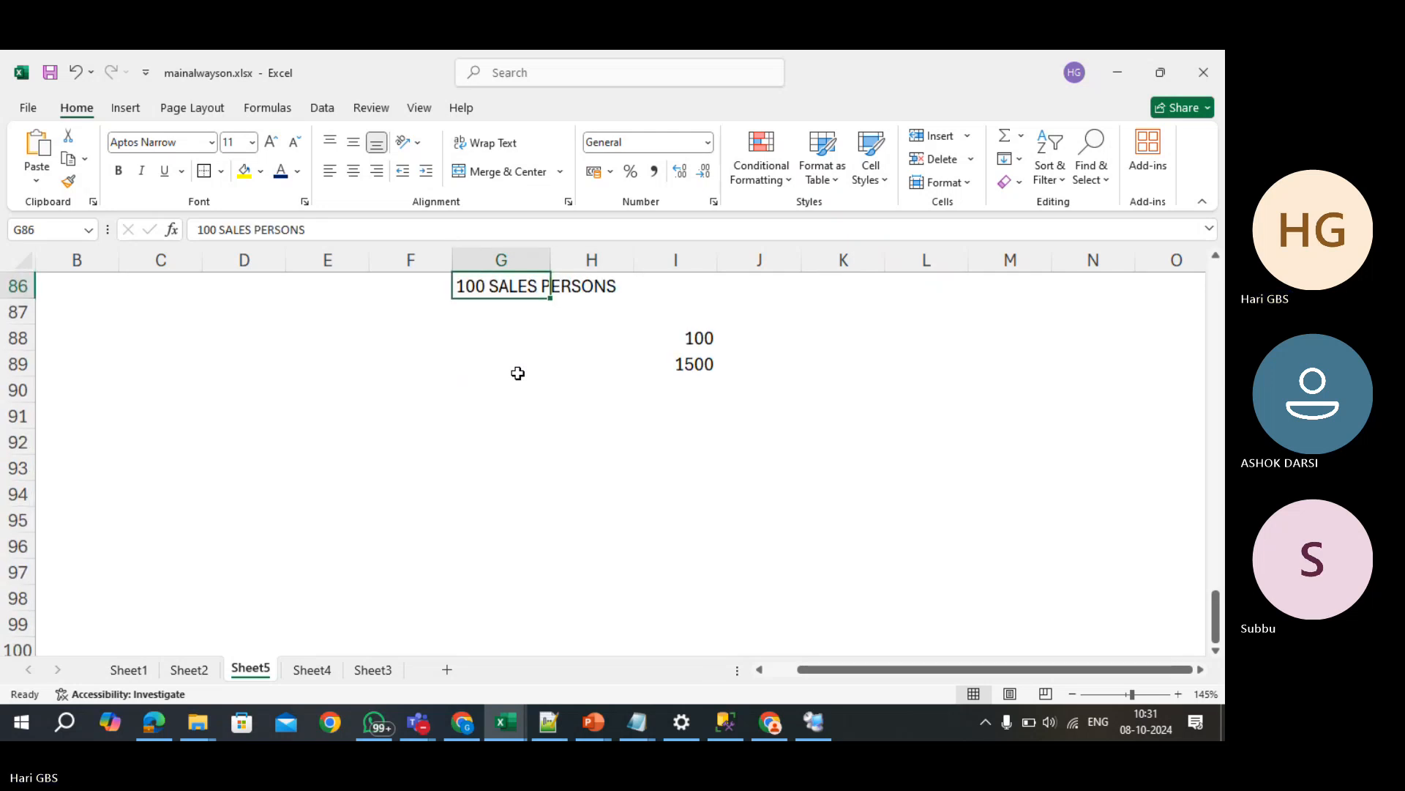
key(Up)
key(Up)
key(Down)
key(Down)
key(Right)
key(Right)
key(Right)
key(Down)
key(Down)
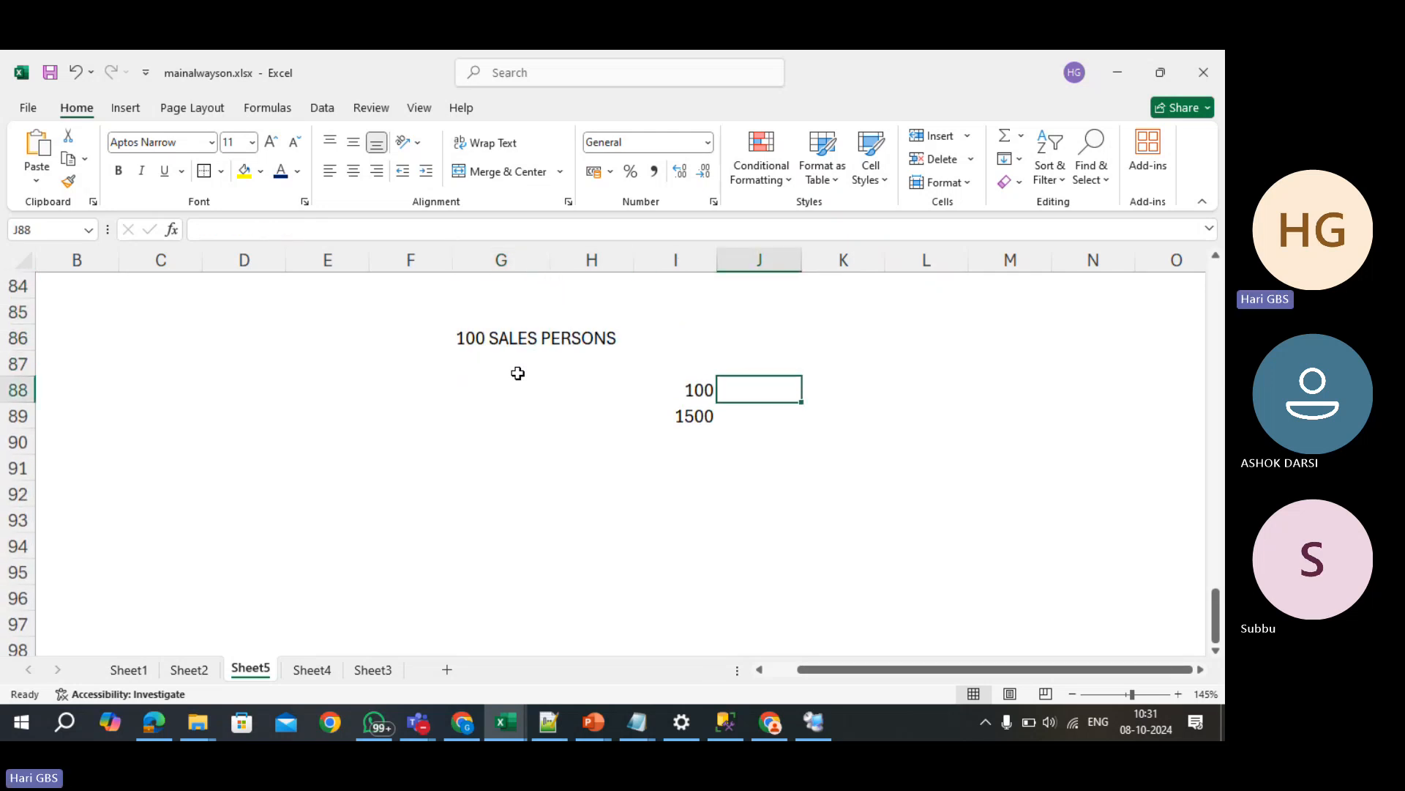
key(Left)
key(shift+Down)
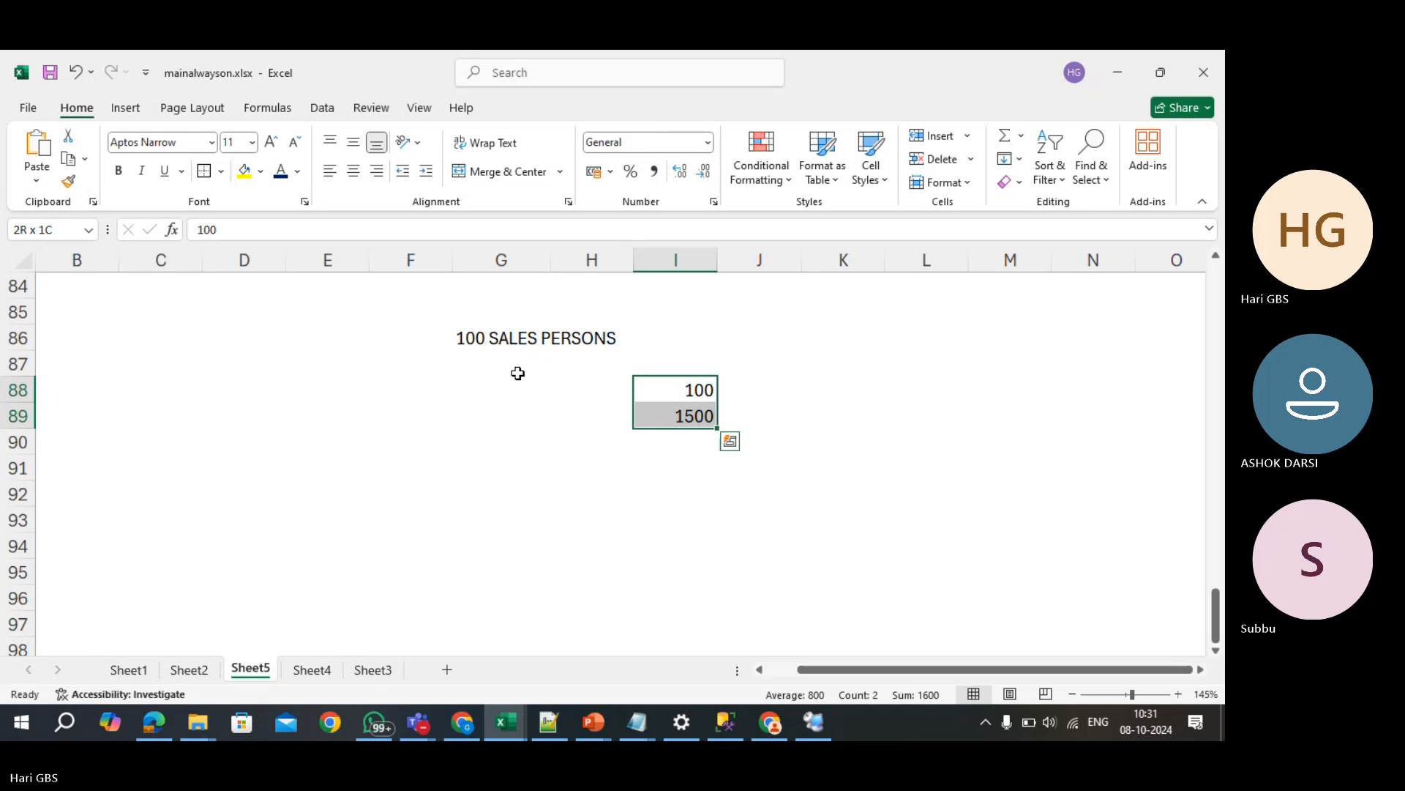
key(Delete)
- Enter Factory in C88, Charis in D88 and Distributor in G88
click(518, 373)
key(Left)
key(Left)
key(Left)
key(Left)
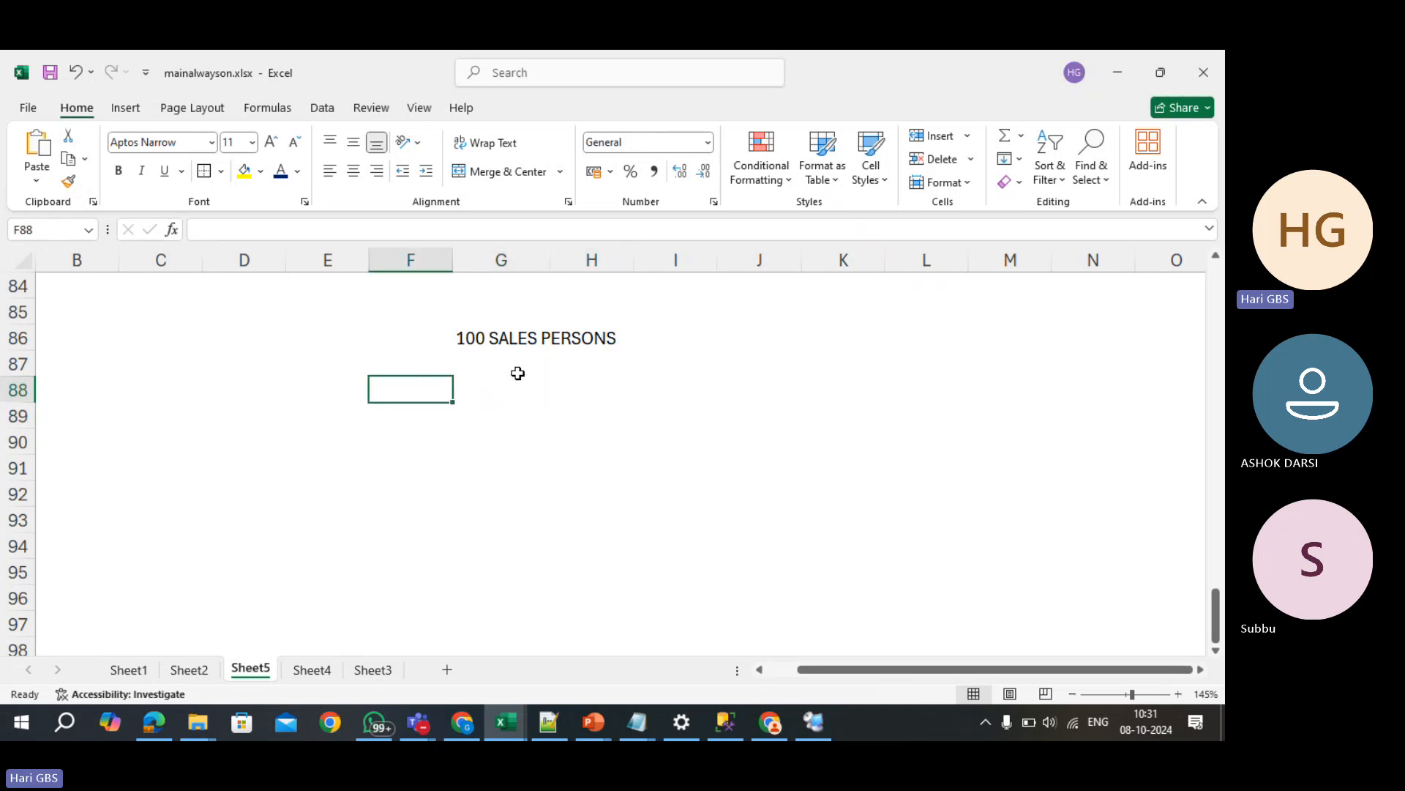
text(fA)
key(BackSpace)
key(BackSpace)
text(F)
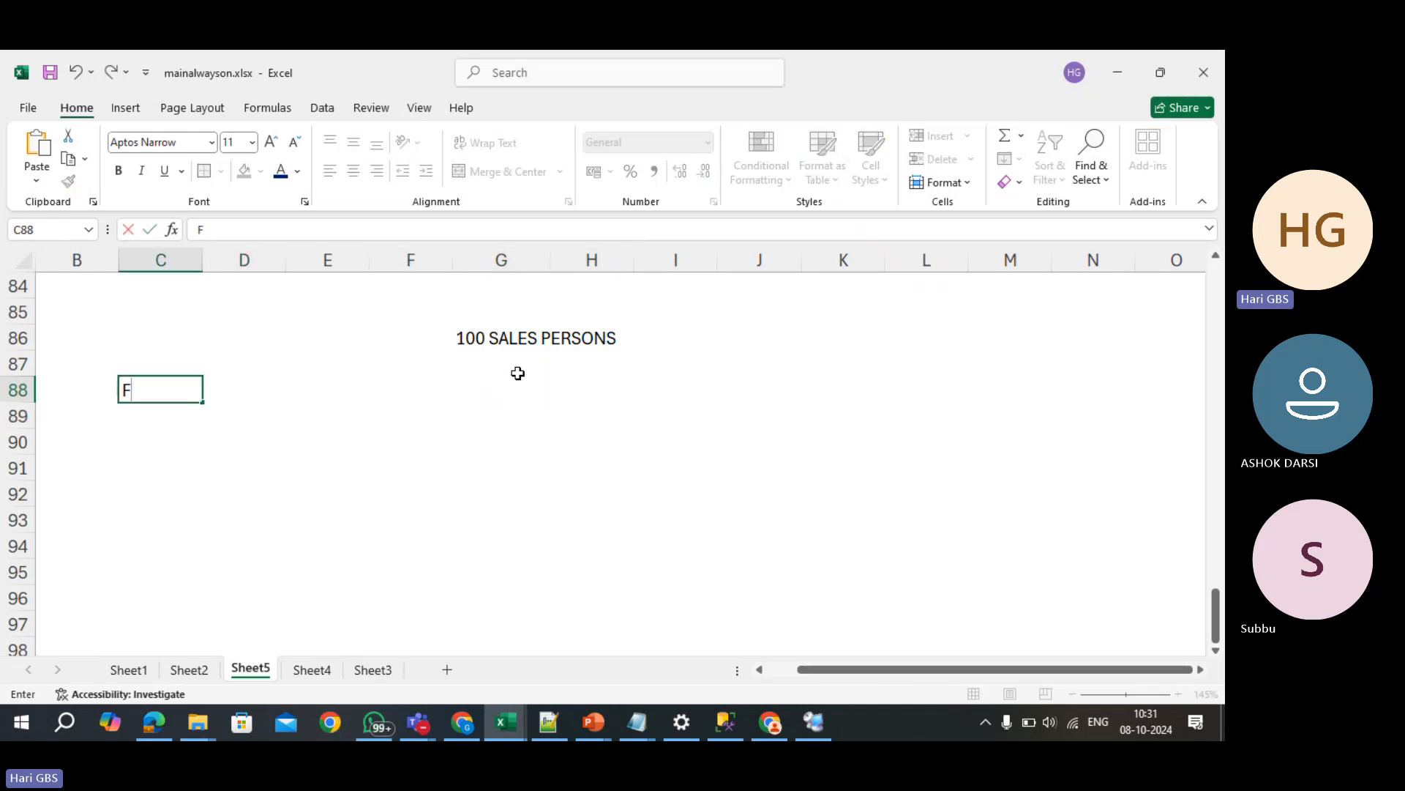
text(actory)
key(Tab)
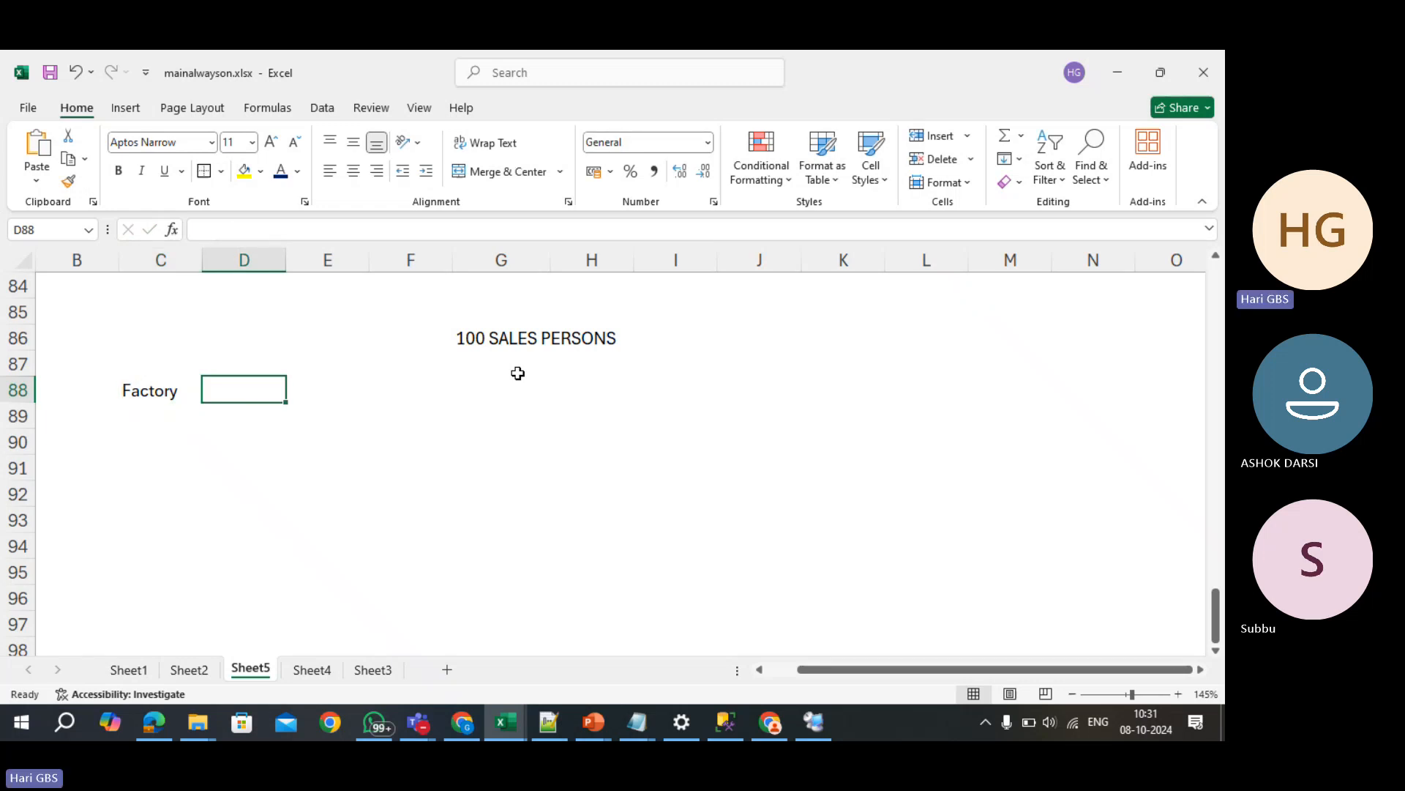
text(Charis)
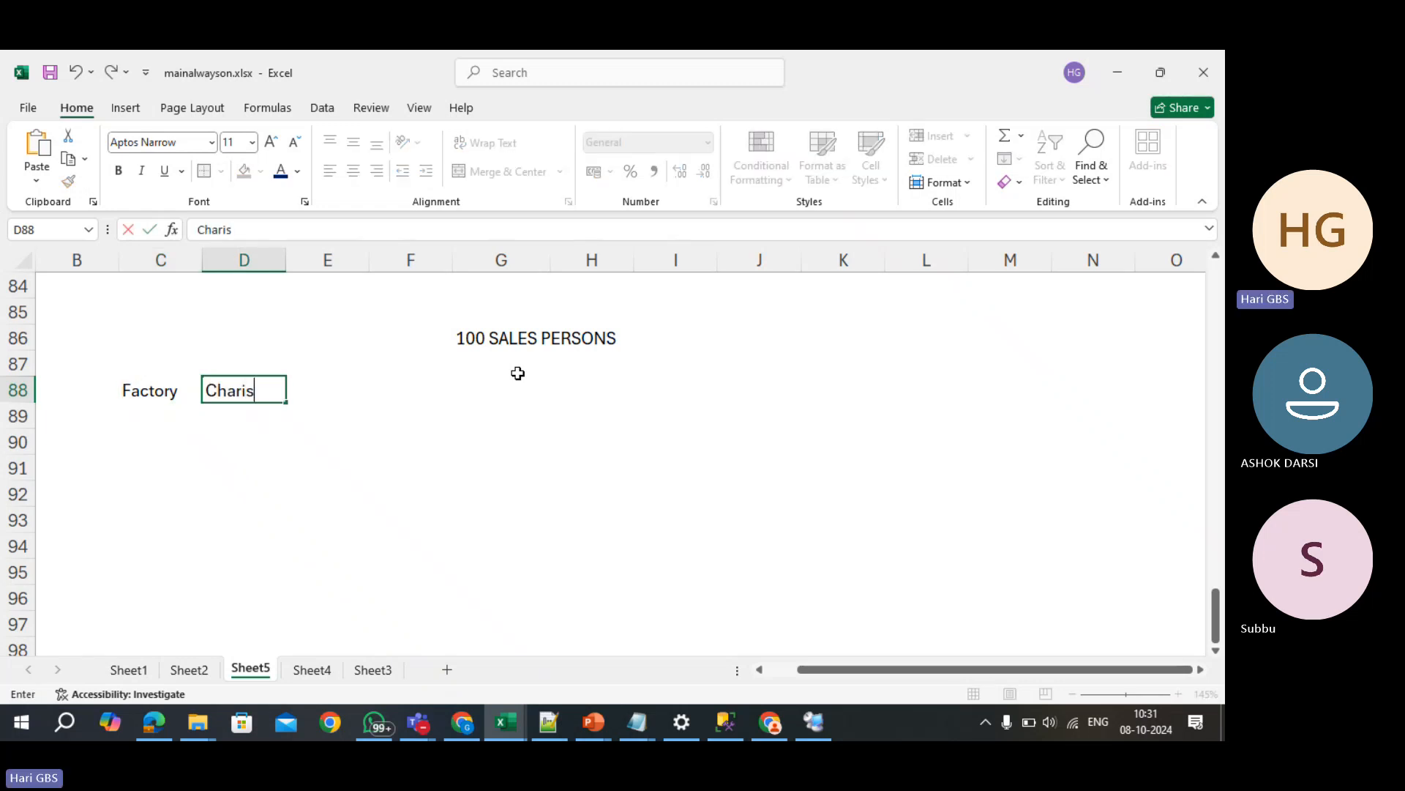
key(Tab)
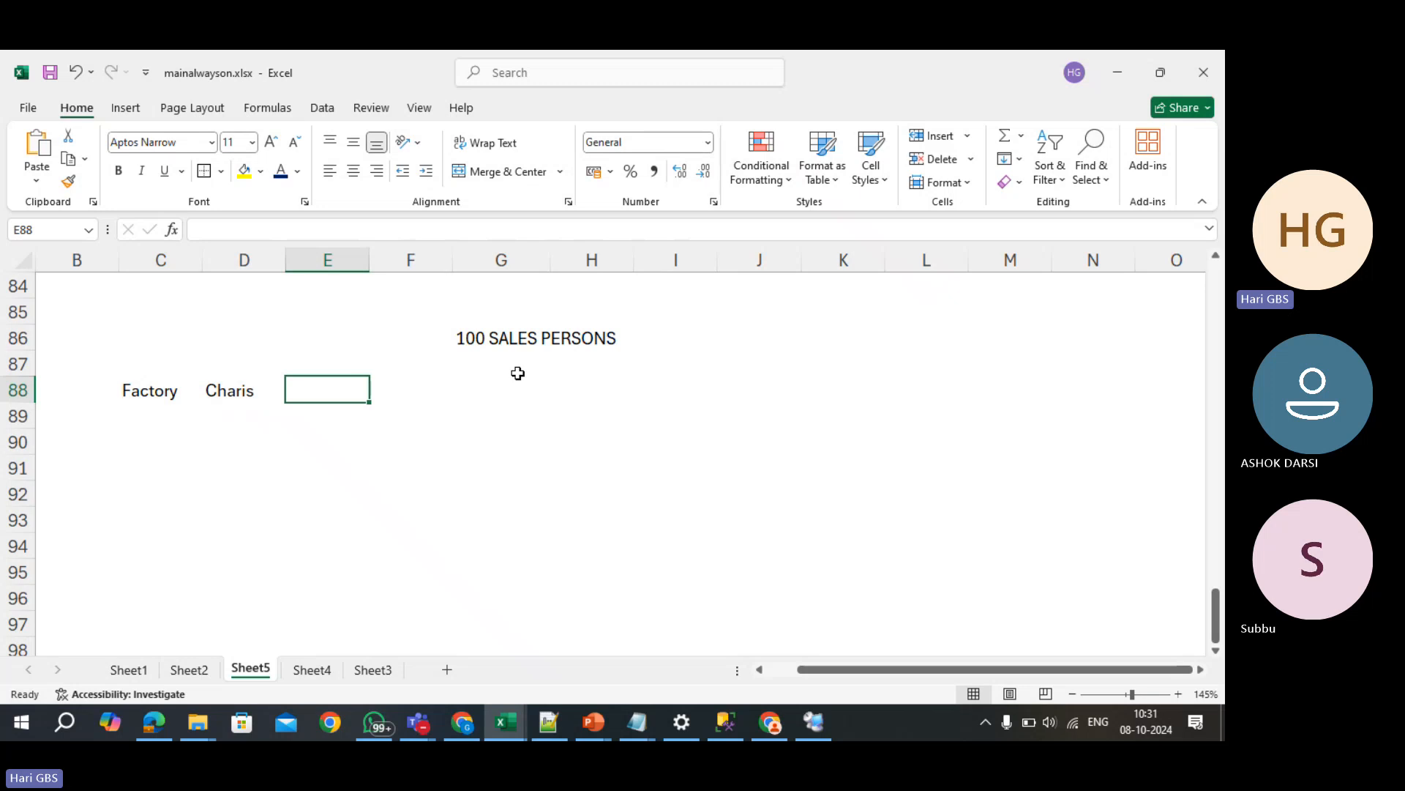
key(Tab)
key(Tab)
text(D)
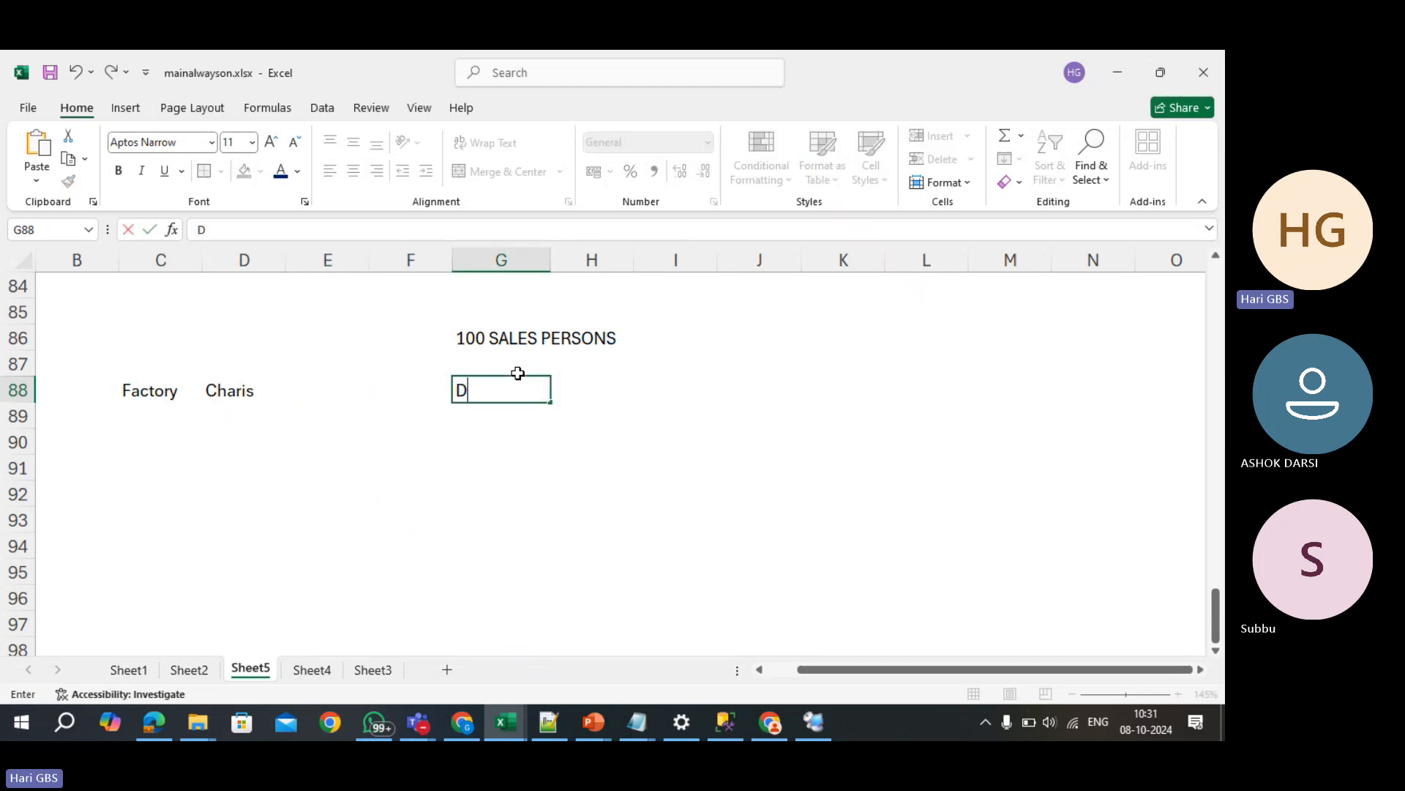
text(istrib)
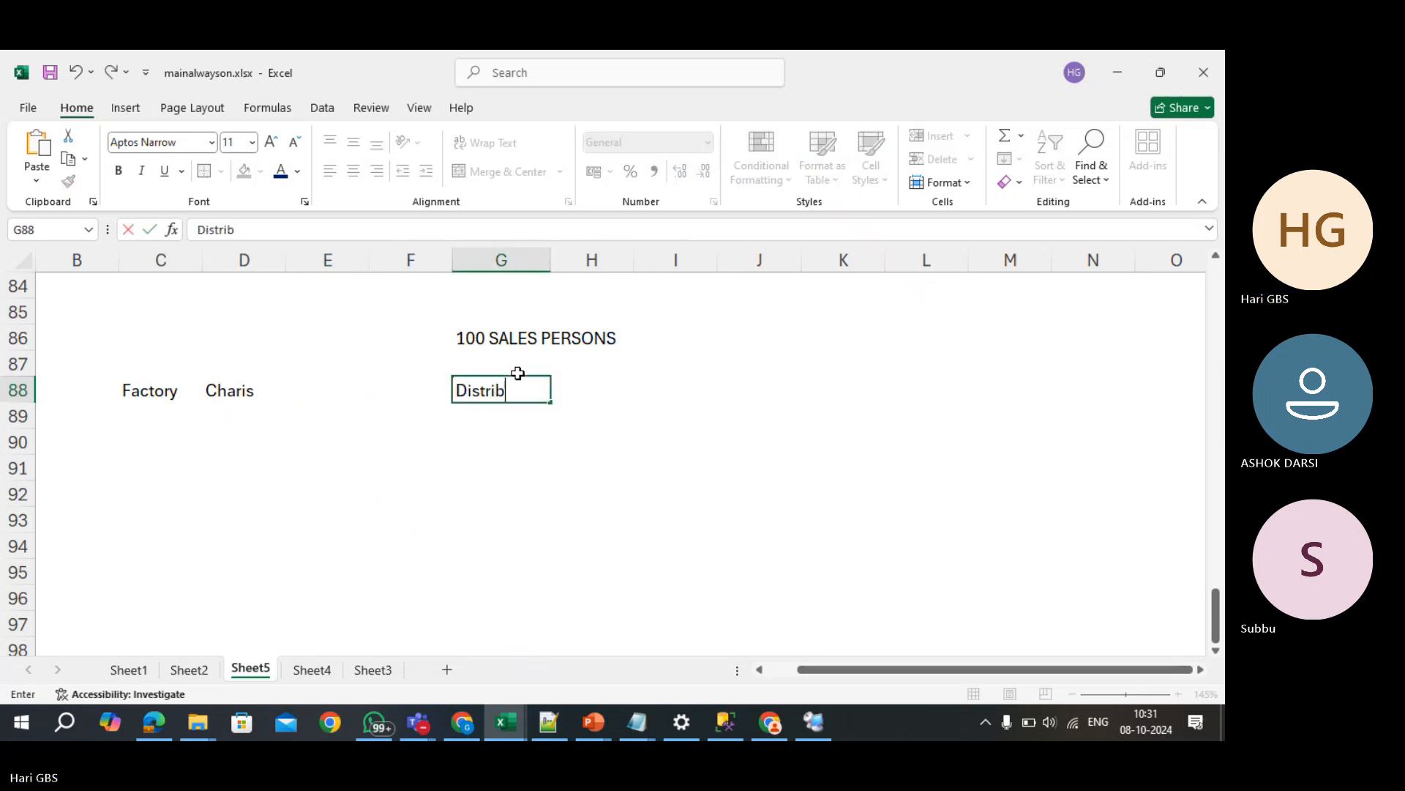
text(utor)
key(Return)
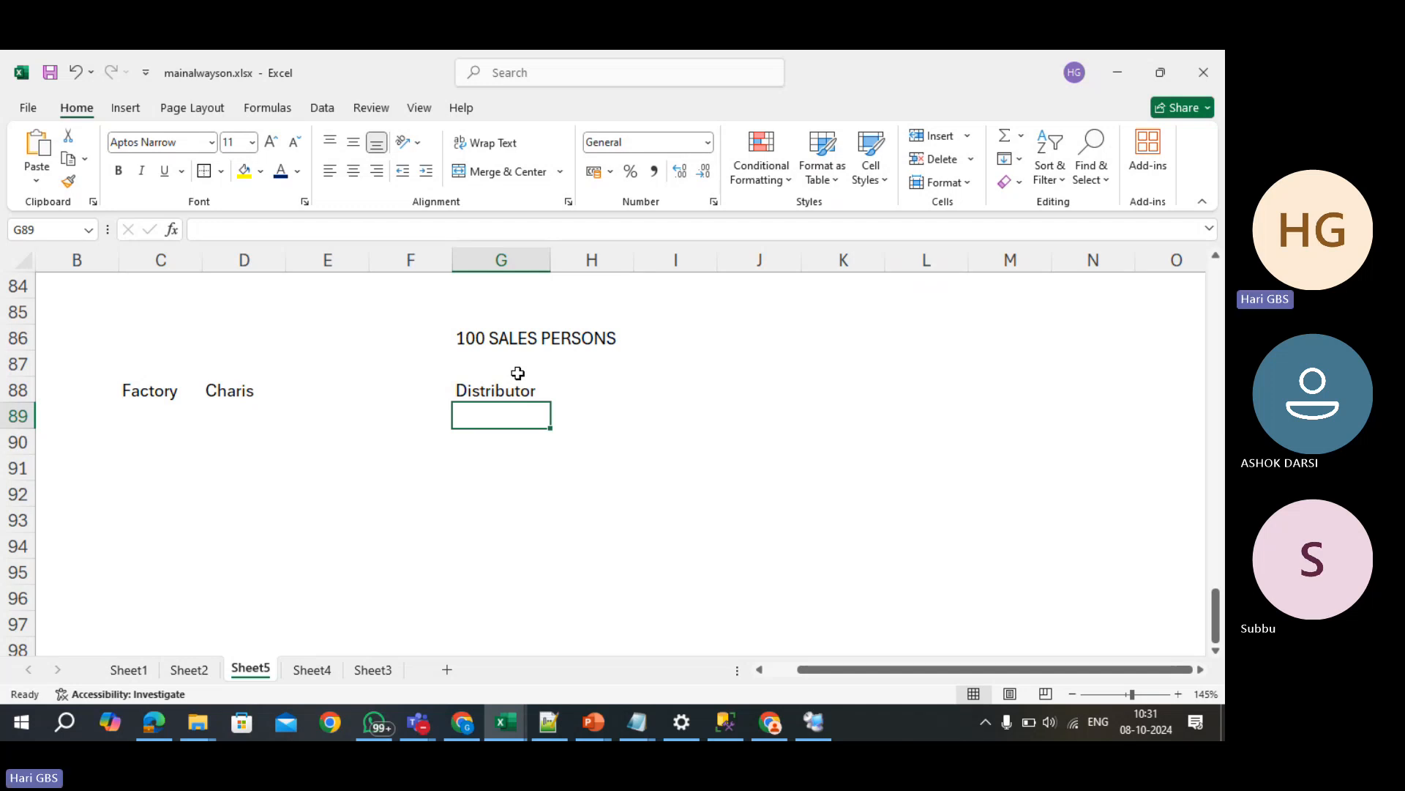
- Add the Retailers heading in J88 and '100 sales persons' under Distributor in G89
key(Right)
key(Right)
key(Right)
key(Up)
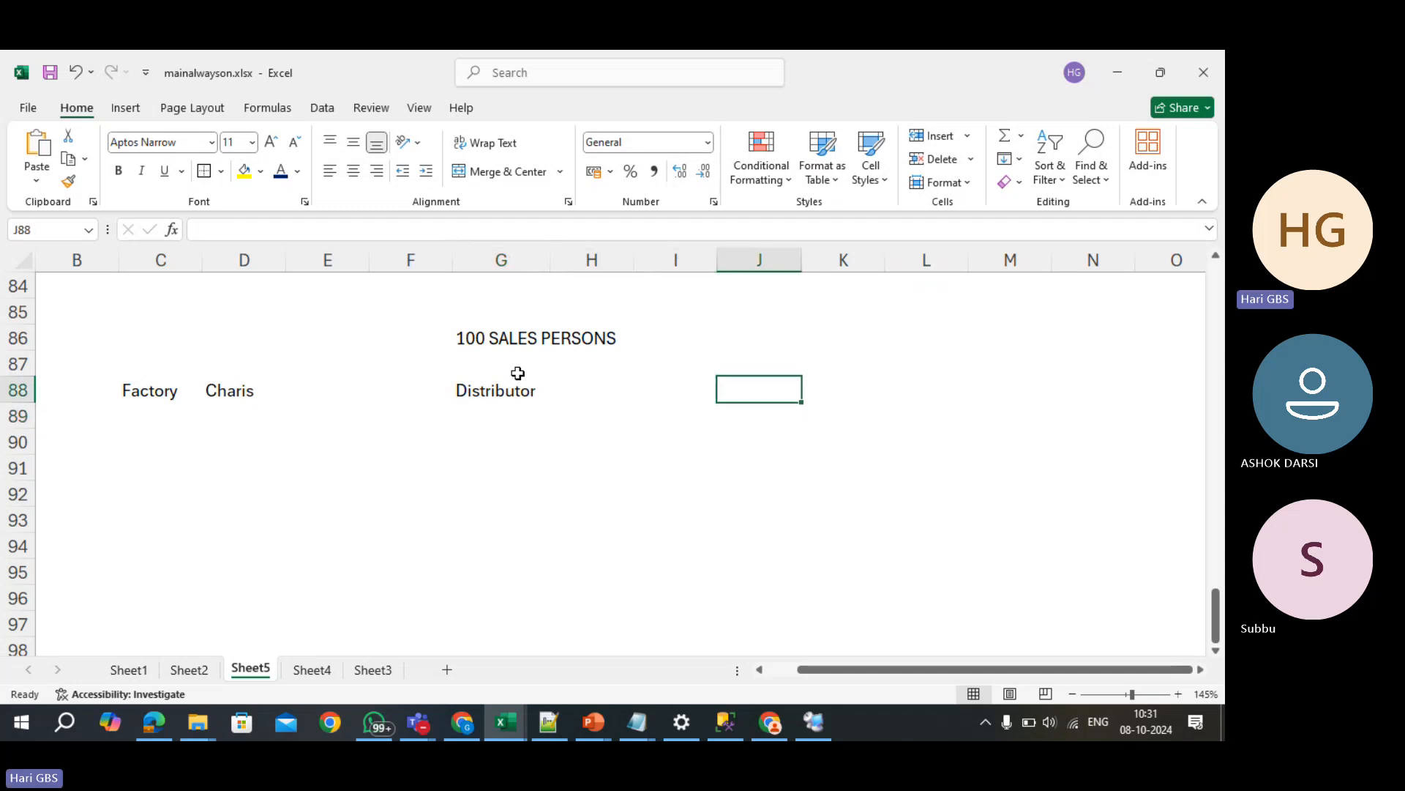
text(Retailers)
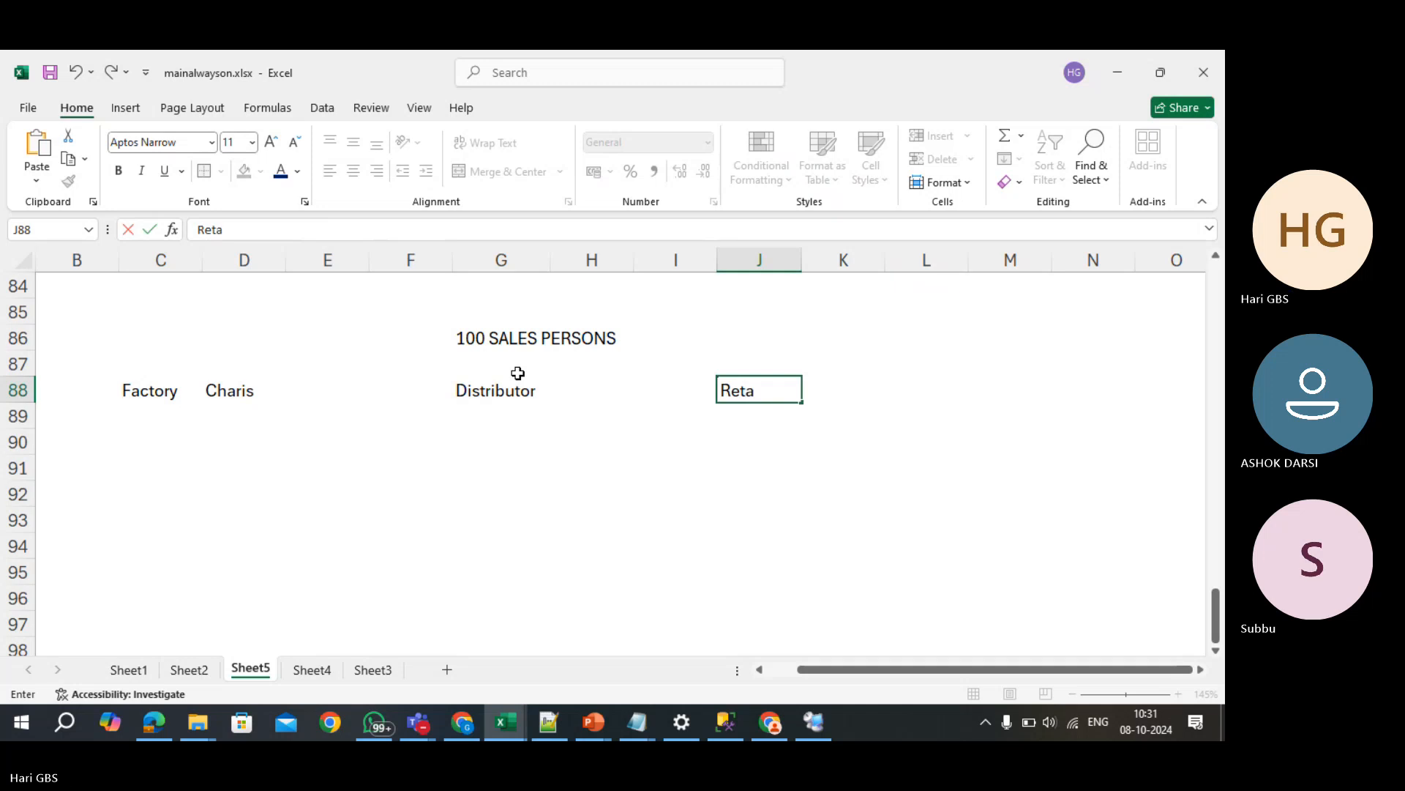
key(Return)
key(Up)
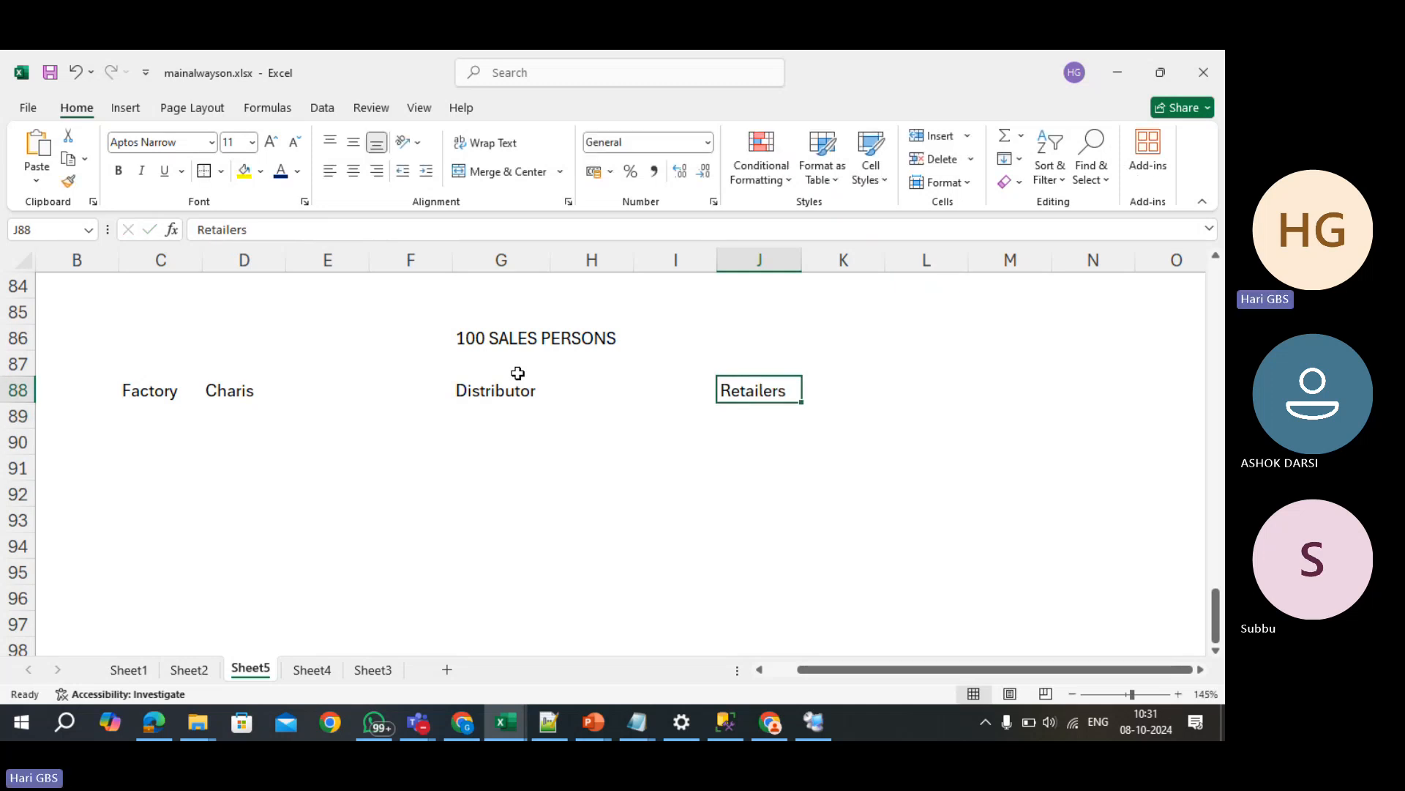
key(Left)
key(Left)
key(Left)
key(Down)
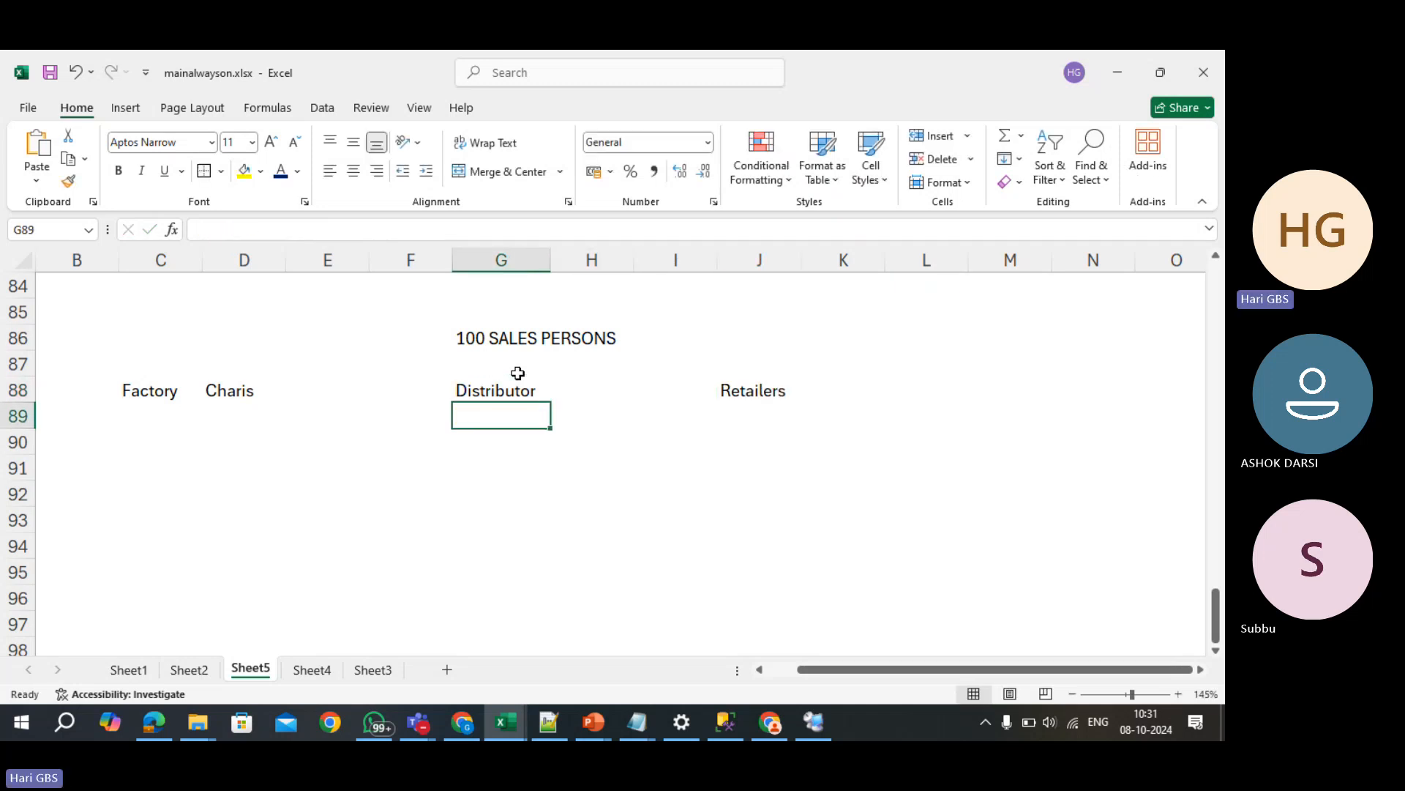
text(100 sales persons)
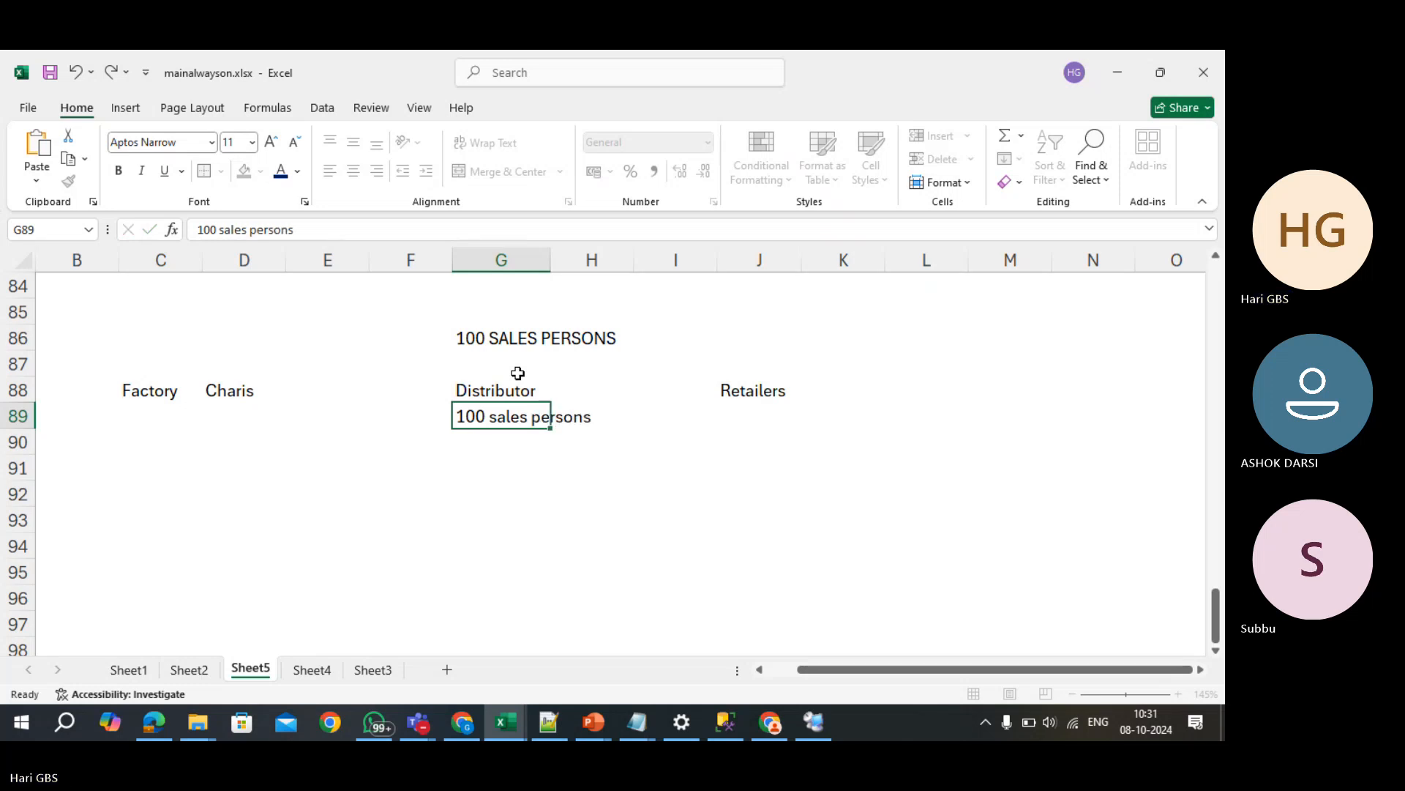
key(Return)
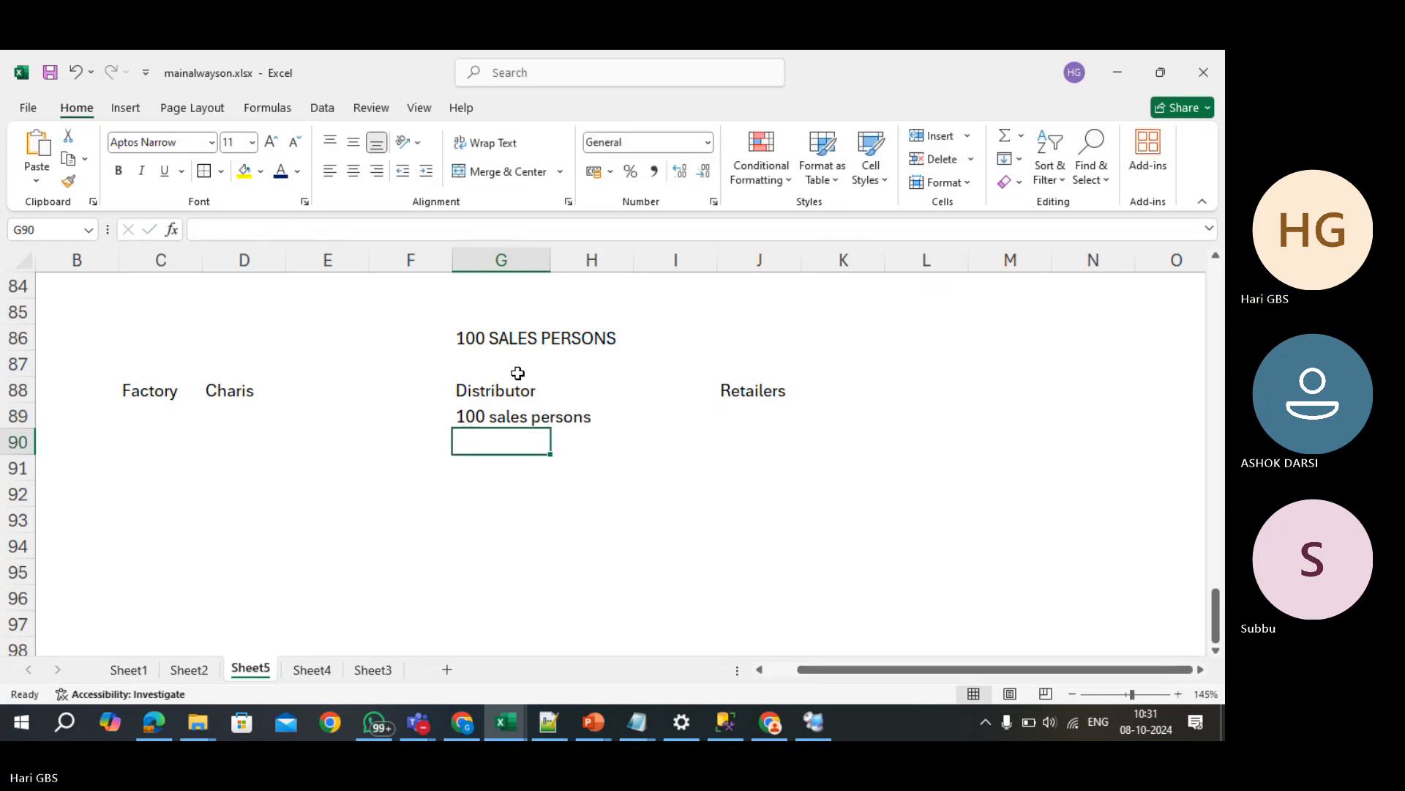
- Put 1000 in the cell under the Retailers heading
key(Up)
key(Right)
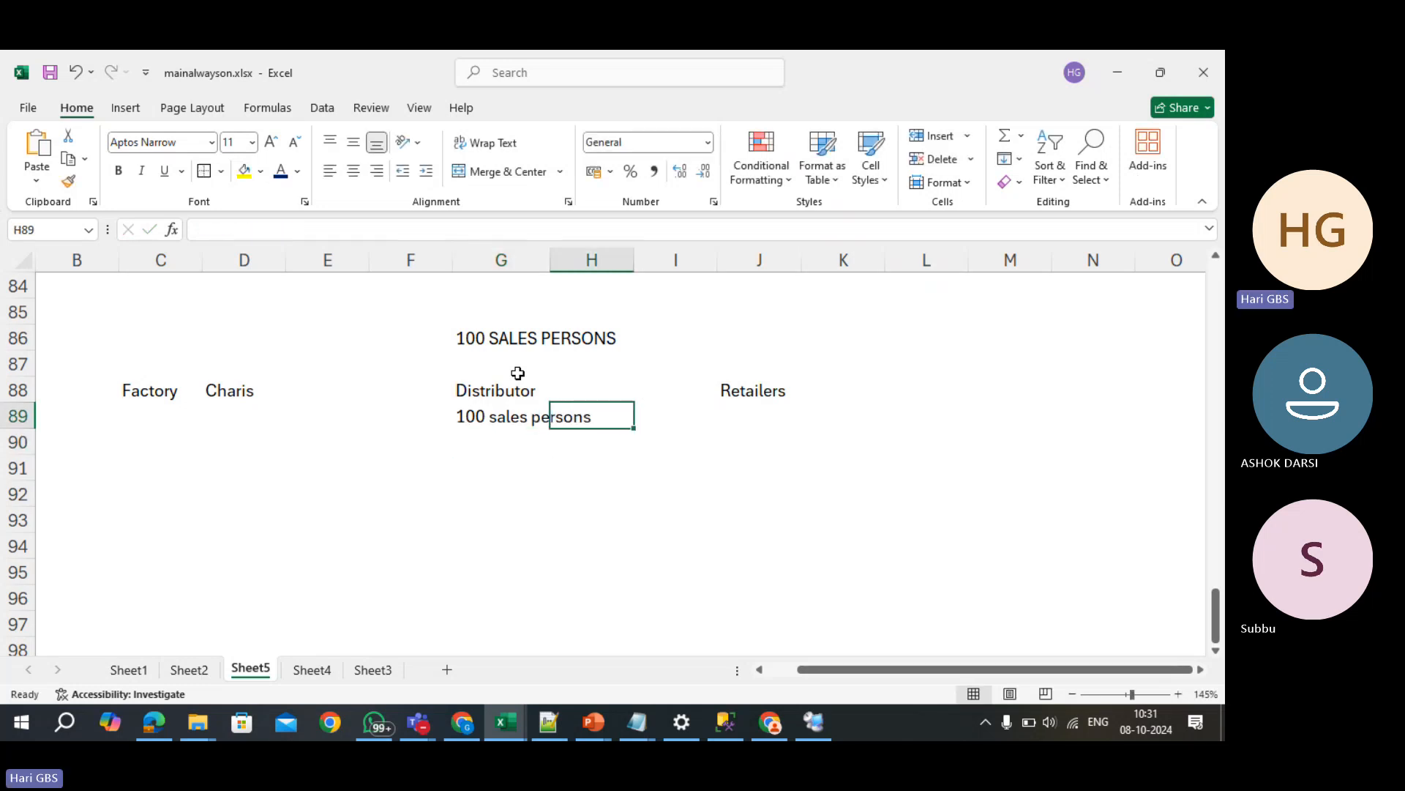
key(Right)
key(Right)
key(Left)
key(Left)
key(Left)
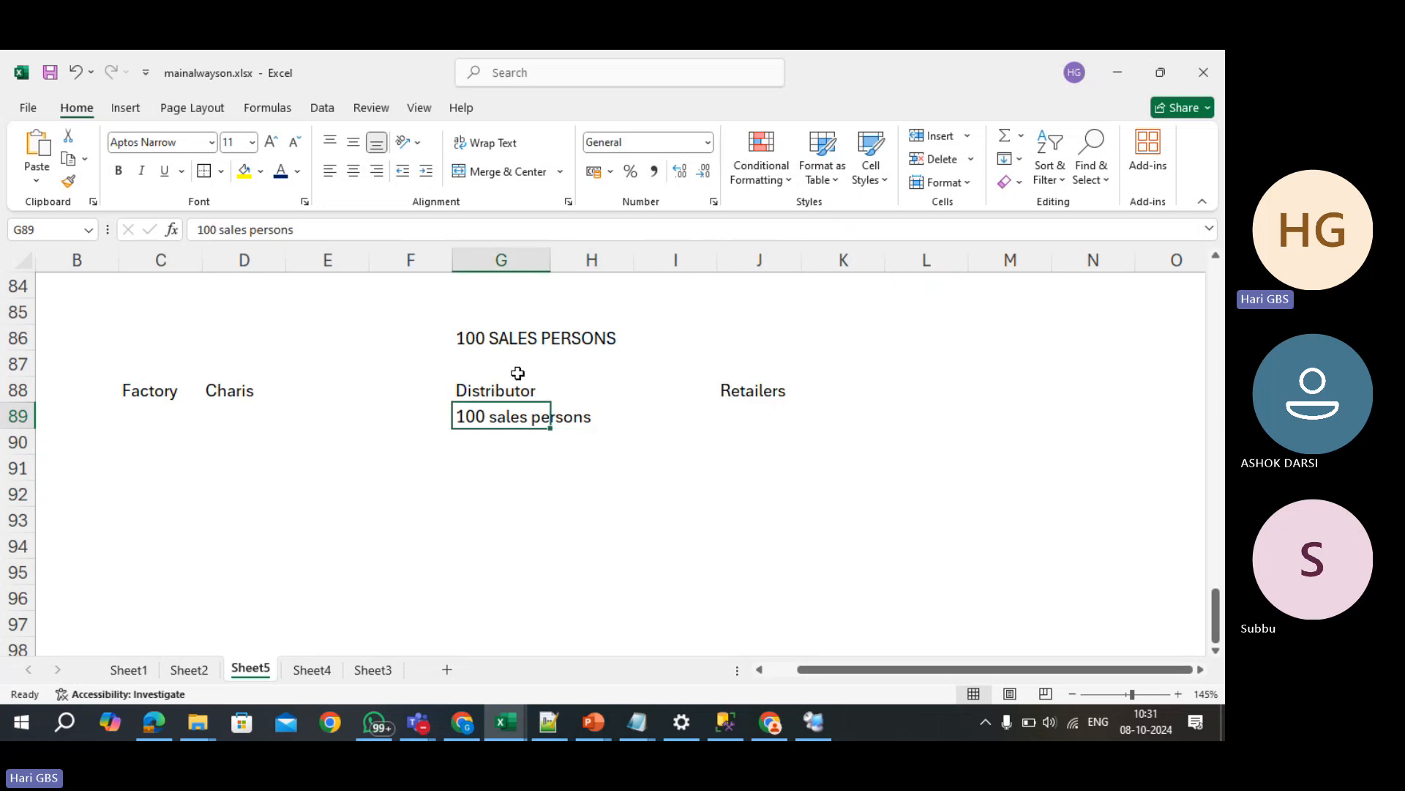
key(Right)
key(Right)
key(Right)
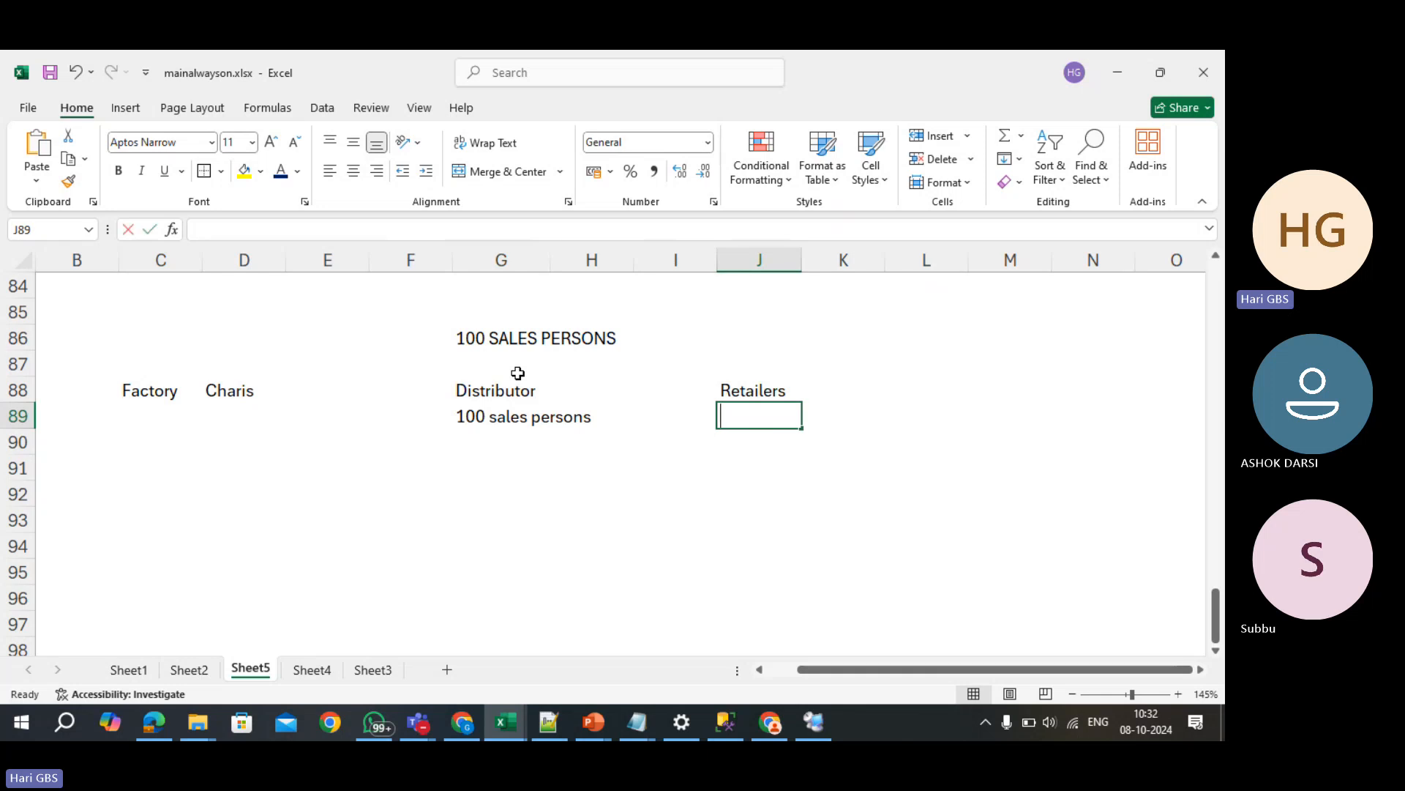
text(1000)
key(Return)
- Replace that entry with Reatiler-1 and give it the amount 1000
key(Up)
key(Down)
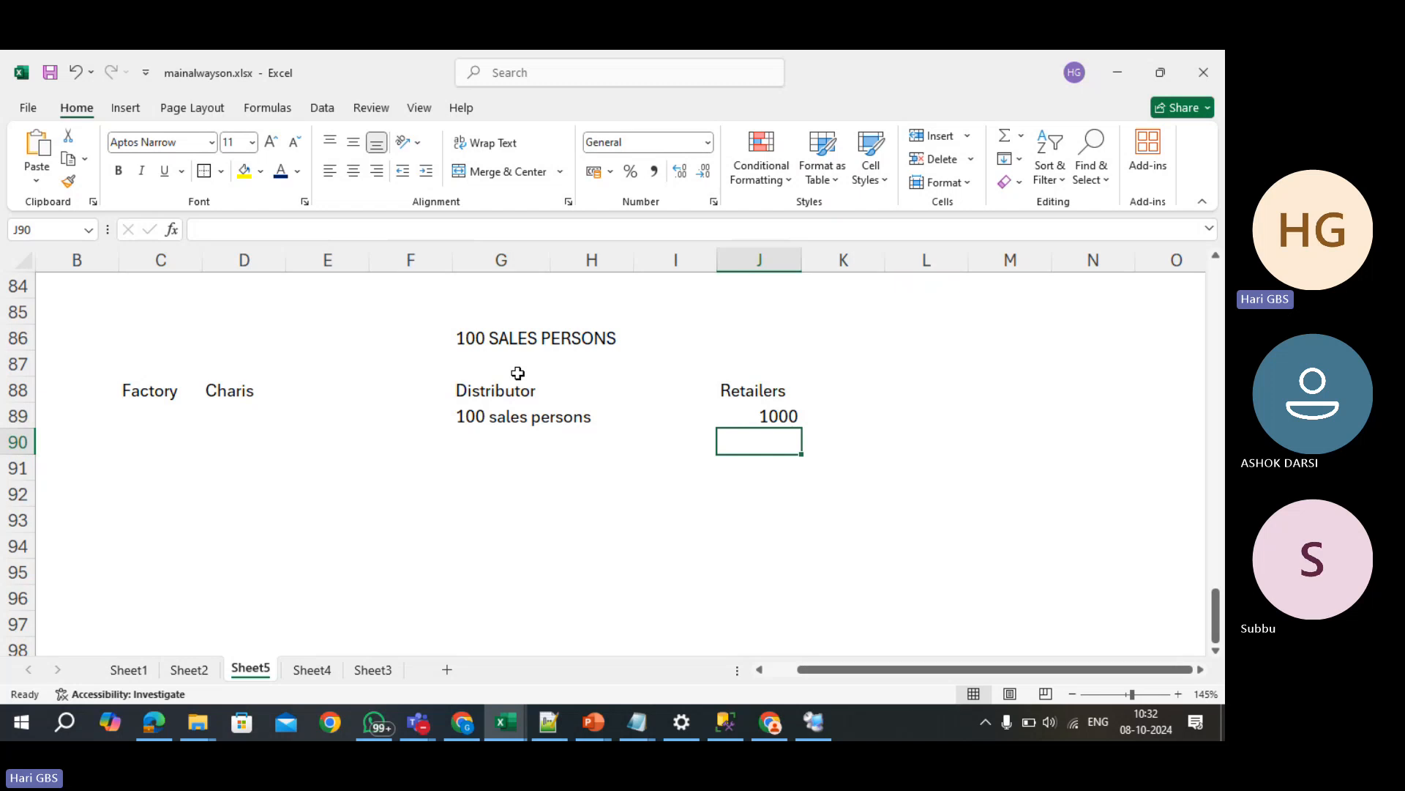
key(Left)
key(Left)
key(Left)
key(Up)
key(Right)
key(Right)
key(Right)
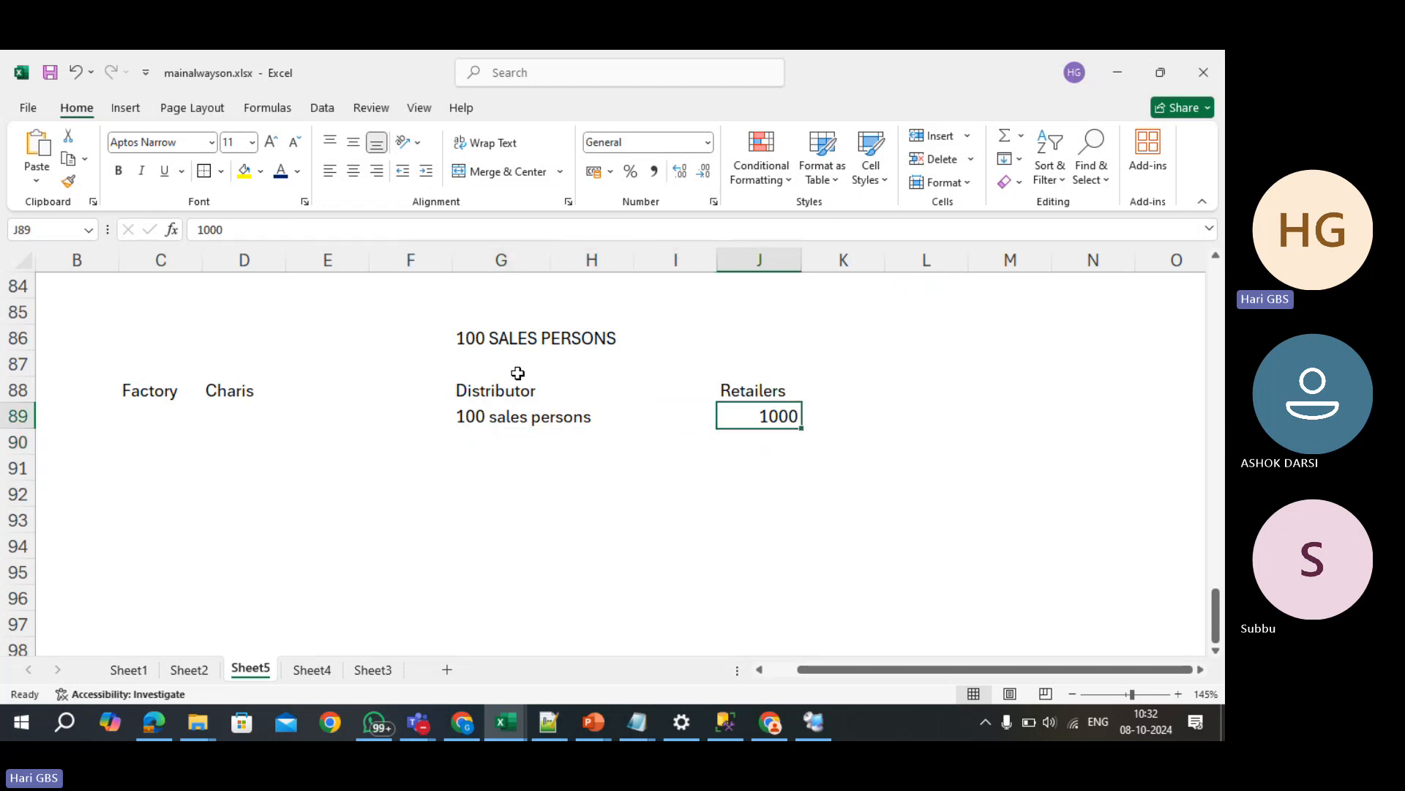
key(Right)
key(Left)
key(Down)
key(Up)
text(Reati)
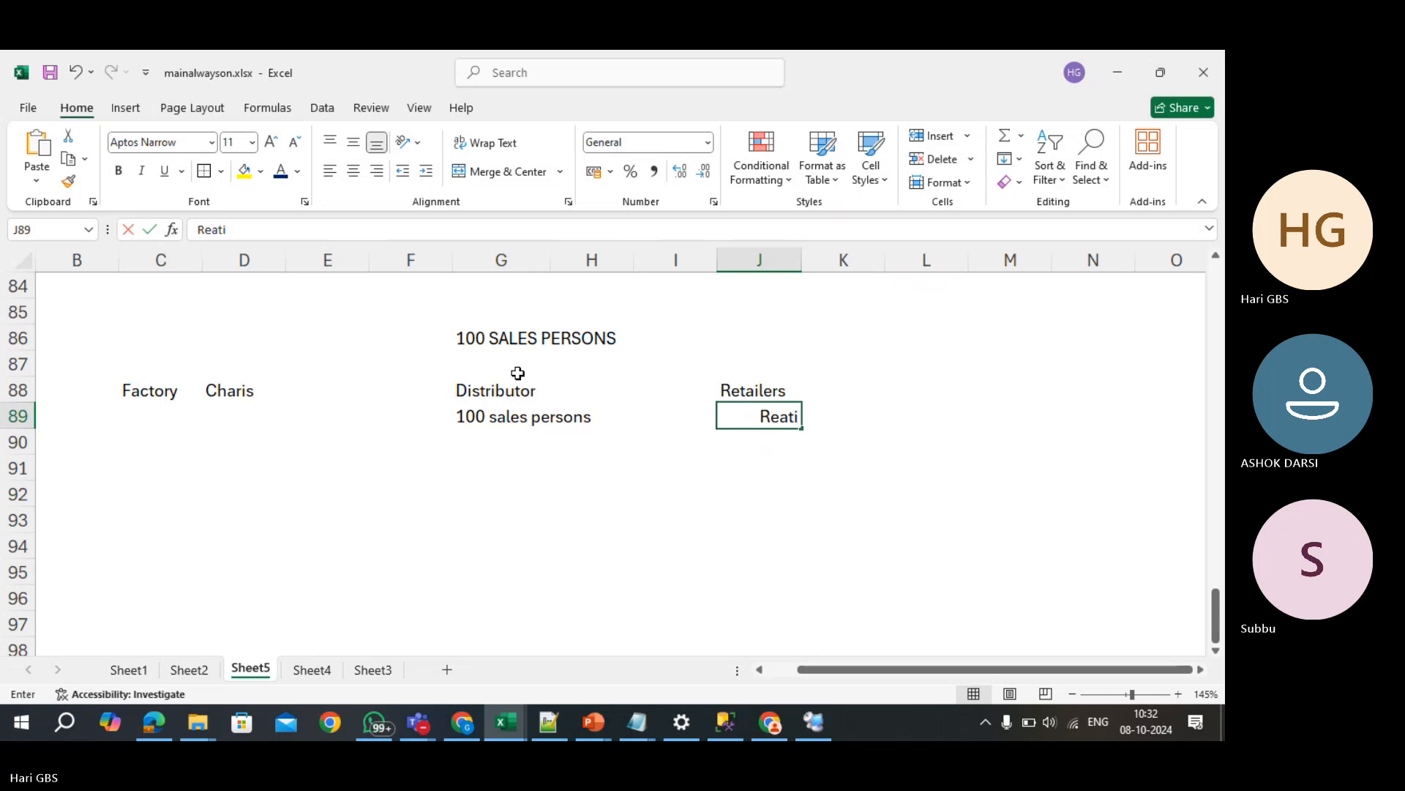
text(ler-1)
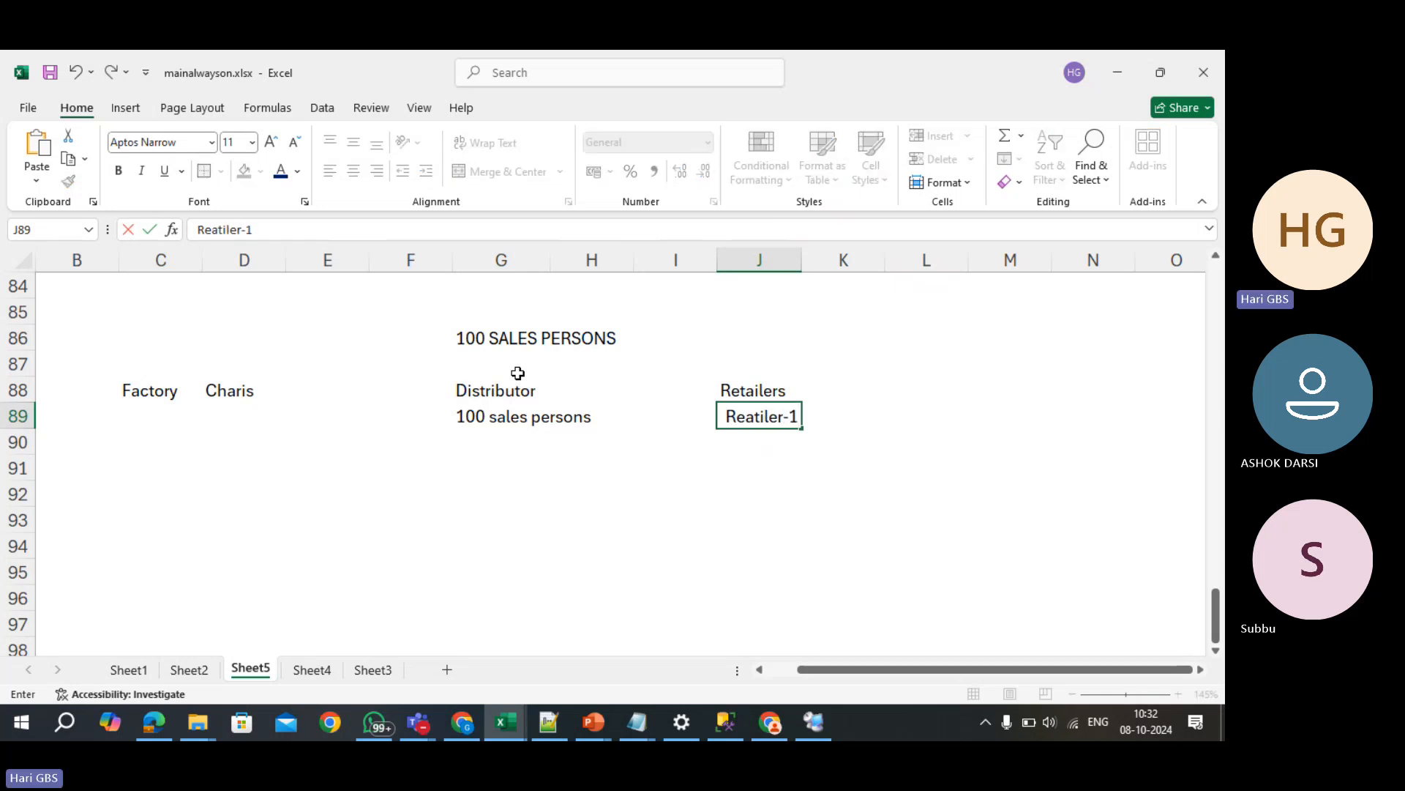
key(Tab)
key(Tab)
text(1000)
key(Return)
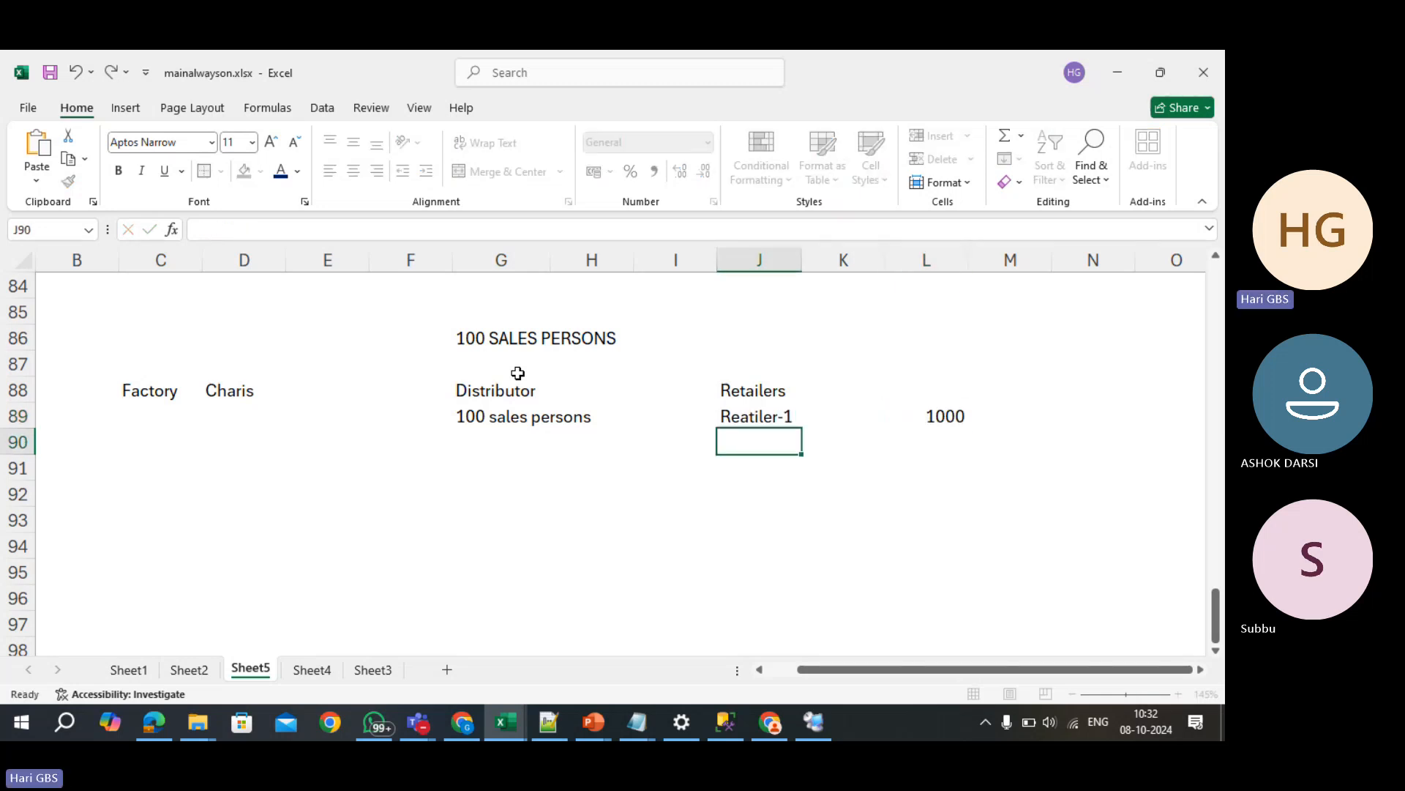
- Add Reatiler-2 with amount 500 and Reatiler-3 with amount 5000
text(Reatiler-2)
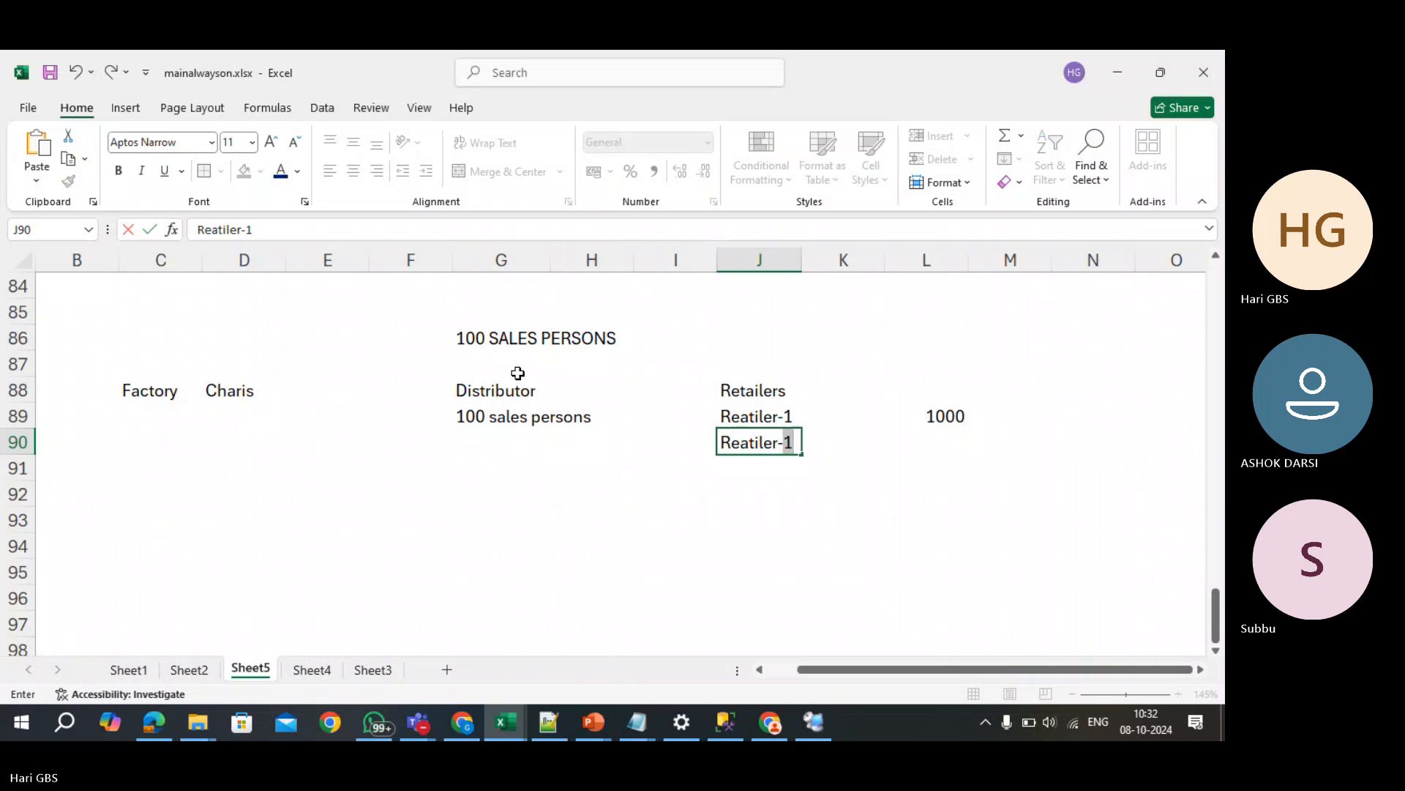
key(Tab)
key(Tab)
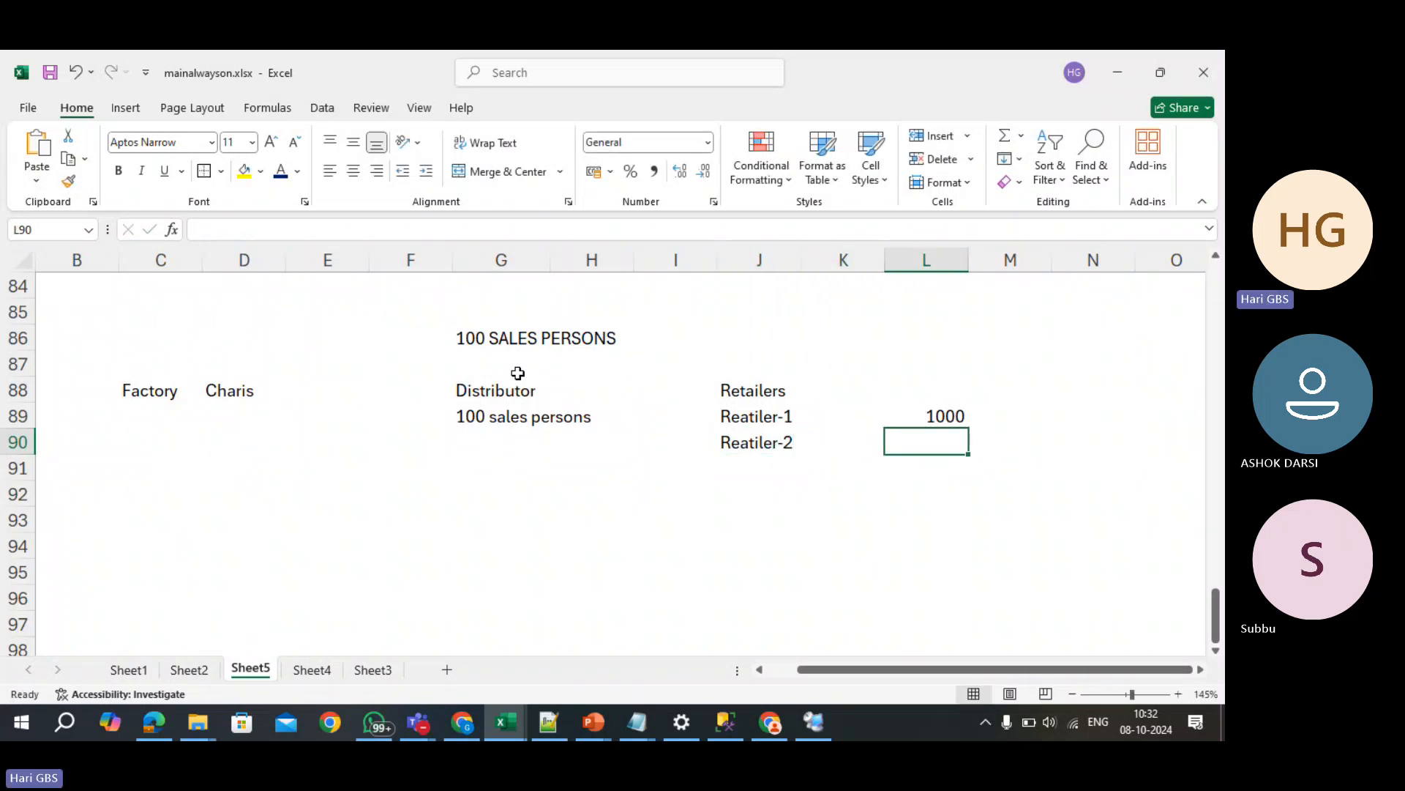
text(500)
key(Return)
text(Re)
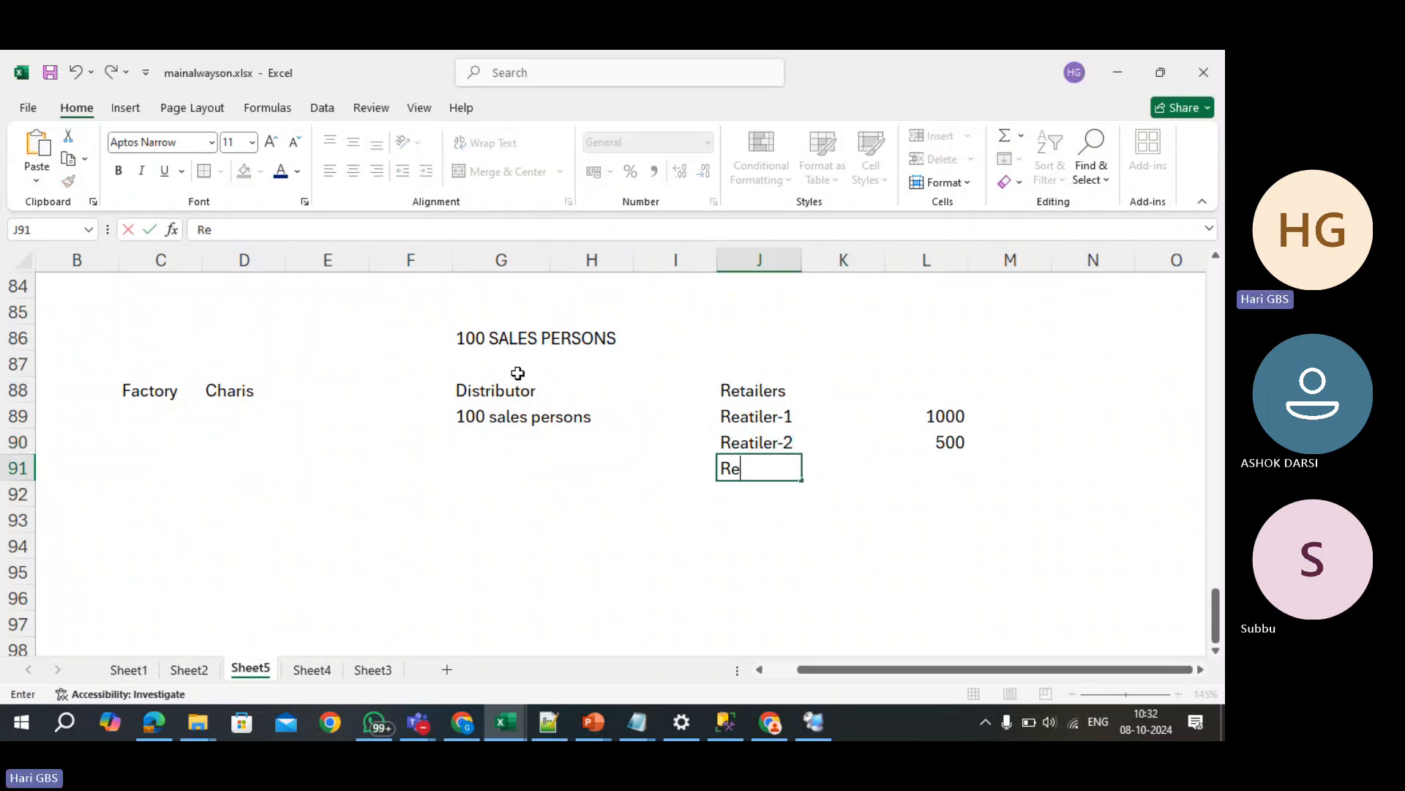
text(atiler)
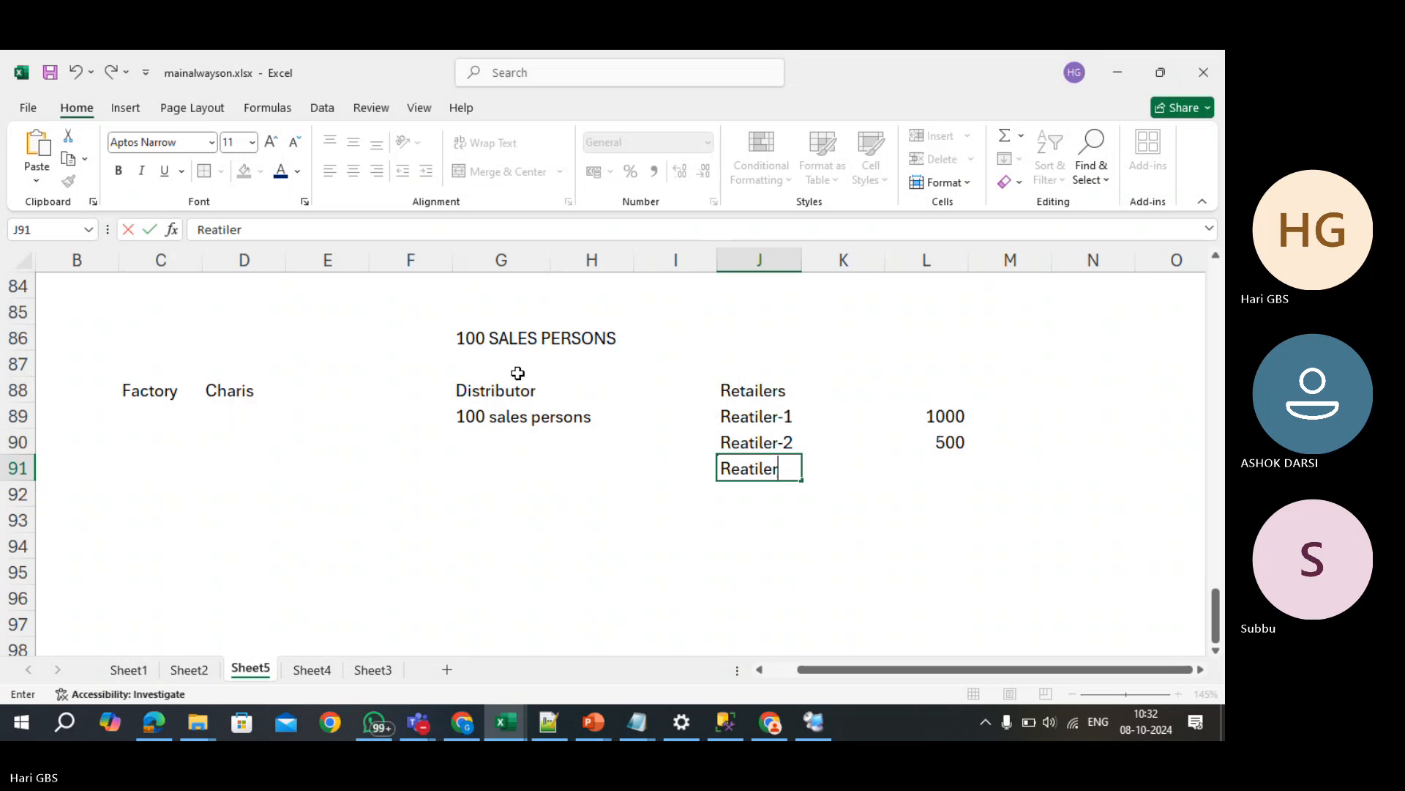
text(-3)
key(Tab)
key(Tab)
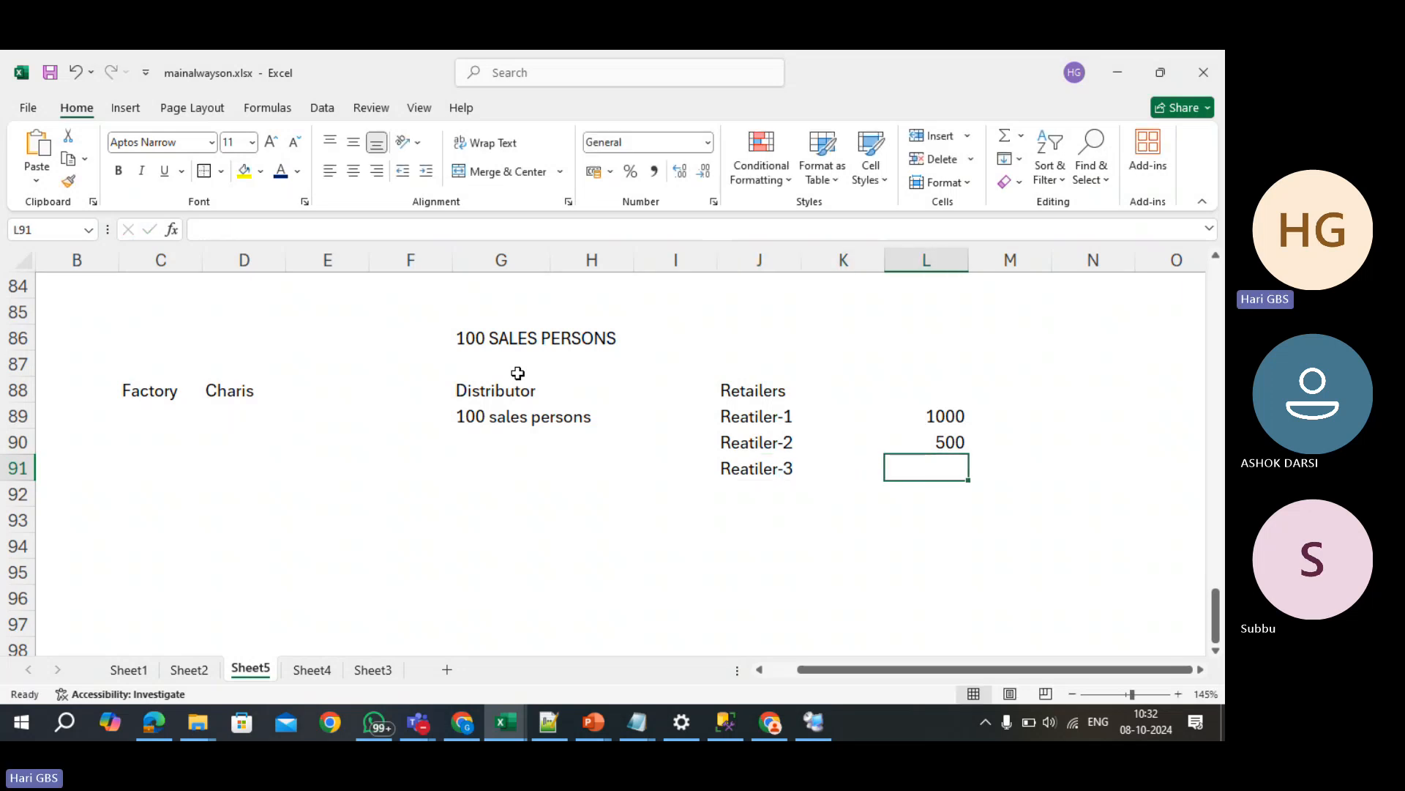
text(5000)
key(Return)
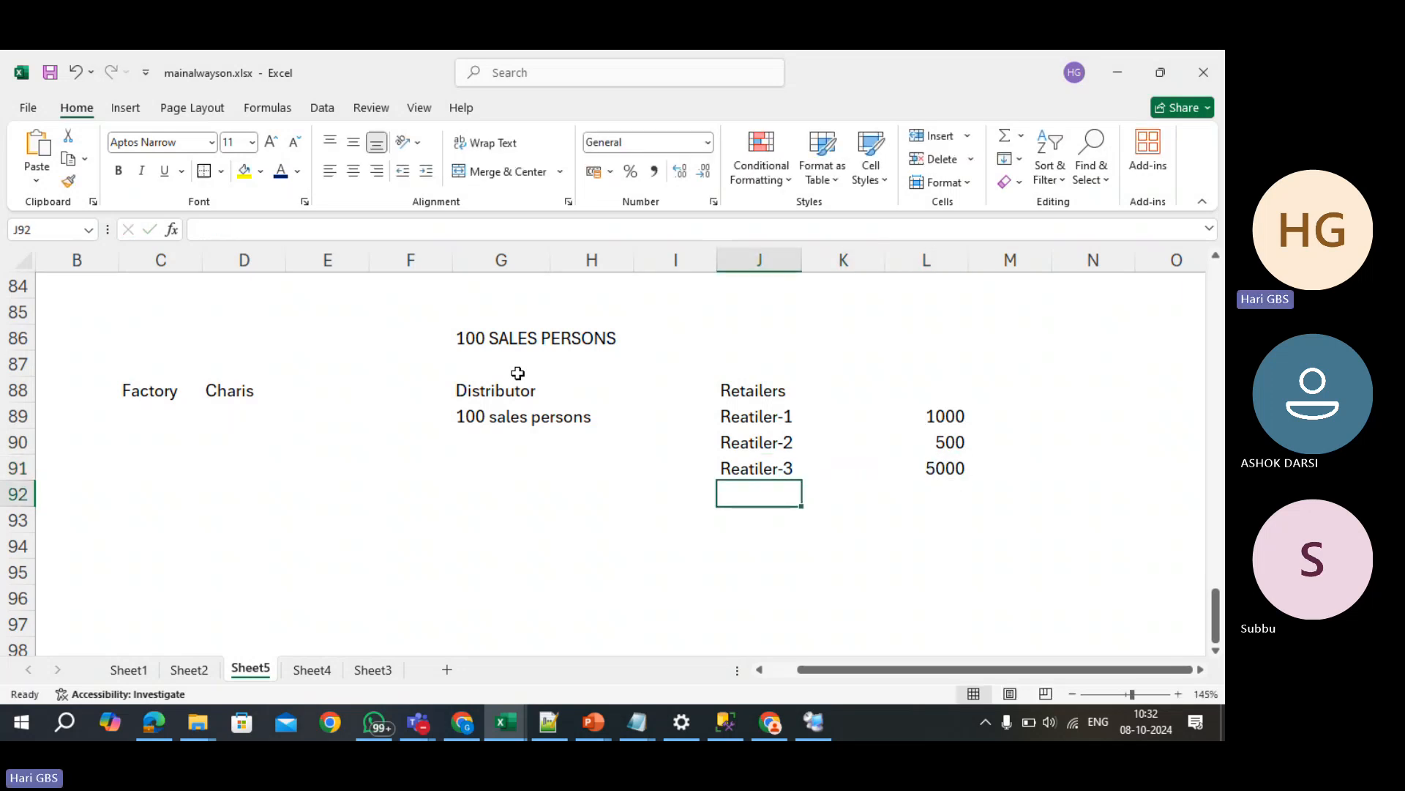
- Select the retailer names and their amounts to check the entries
key(Up)
key(Up)
key(Up)
key(Down)
key(Down)
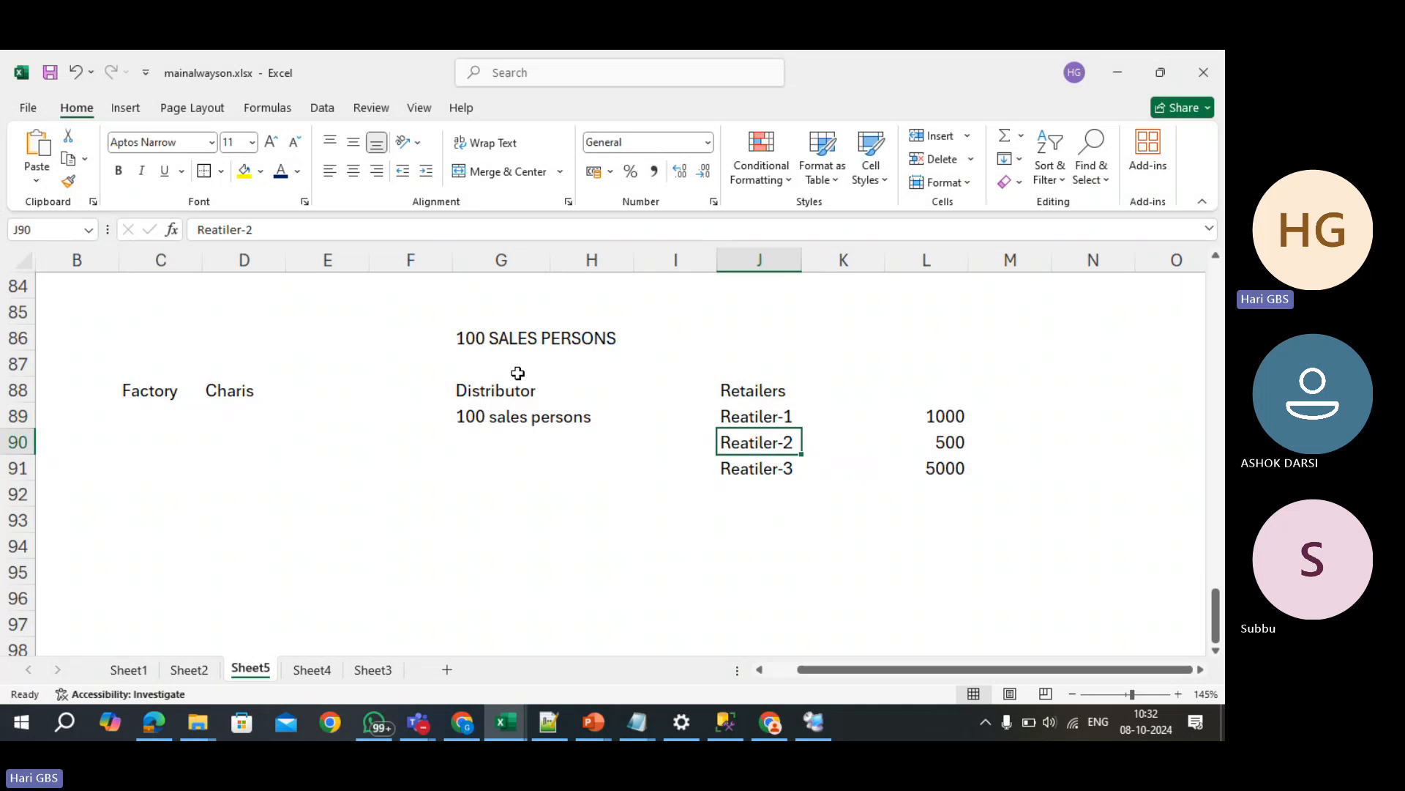
key(Up)
key(Up)
key(shift+Down)
key(shift+Down)
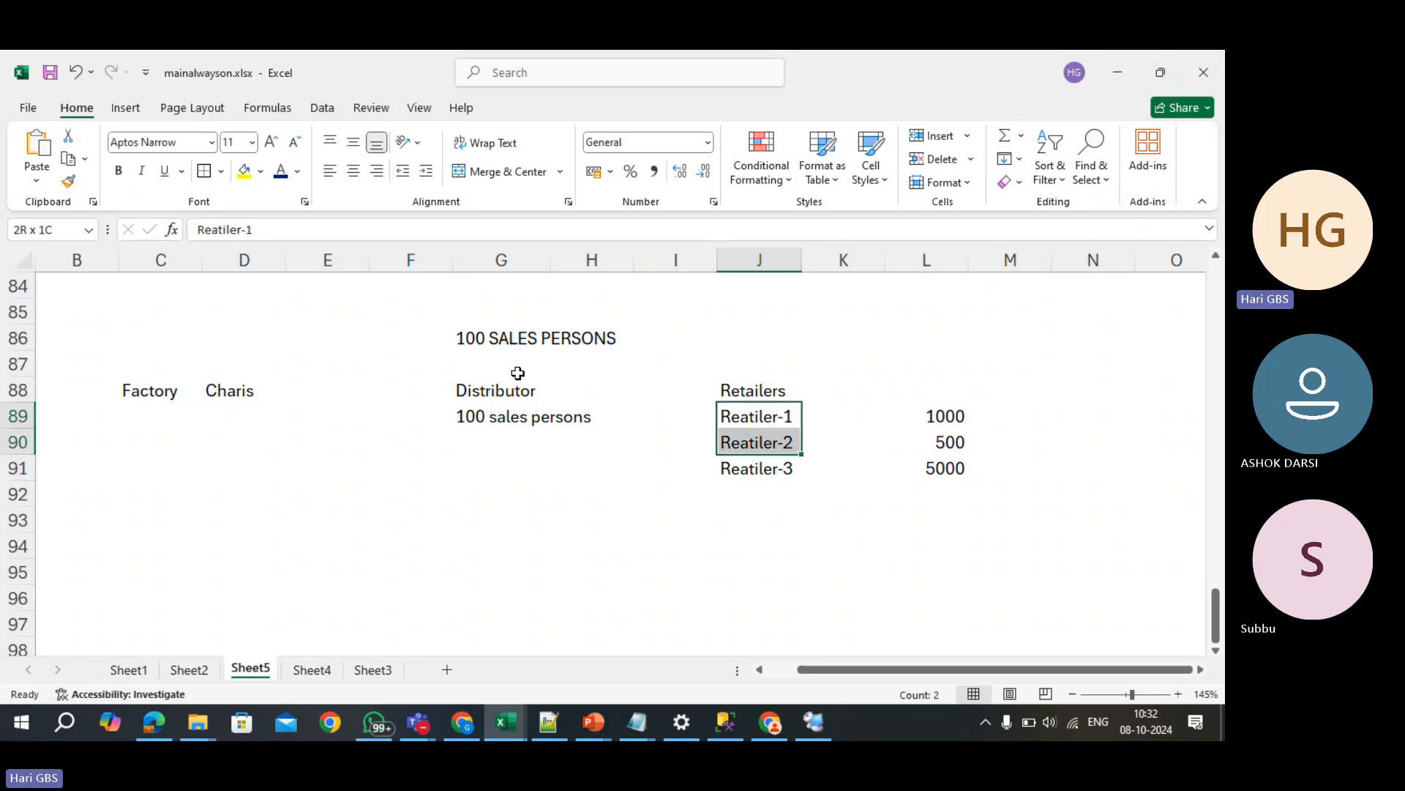
key(shift+Right)
key(shift+Right)
key(Left)
key(Left)
key(Left)
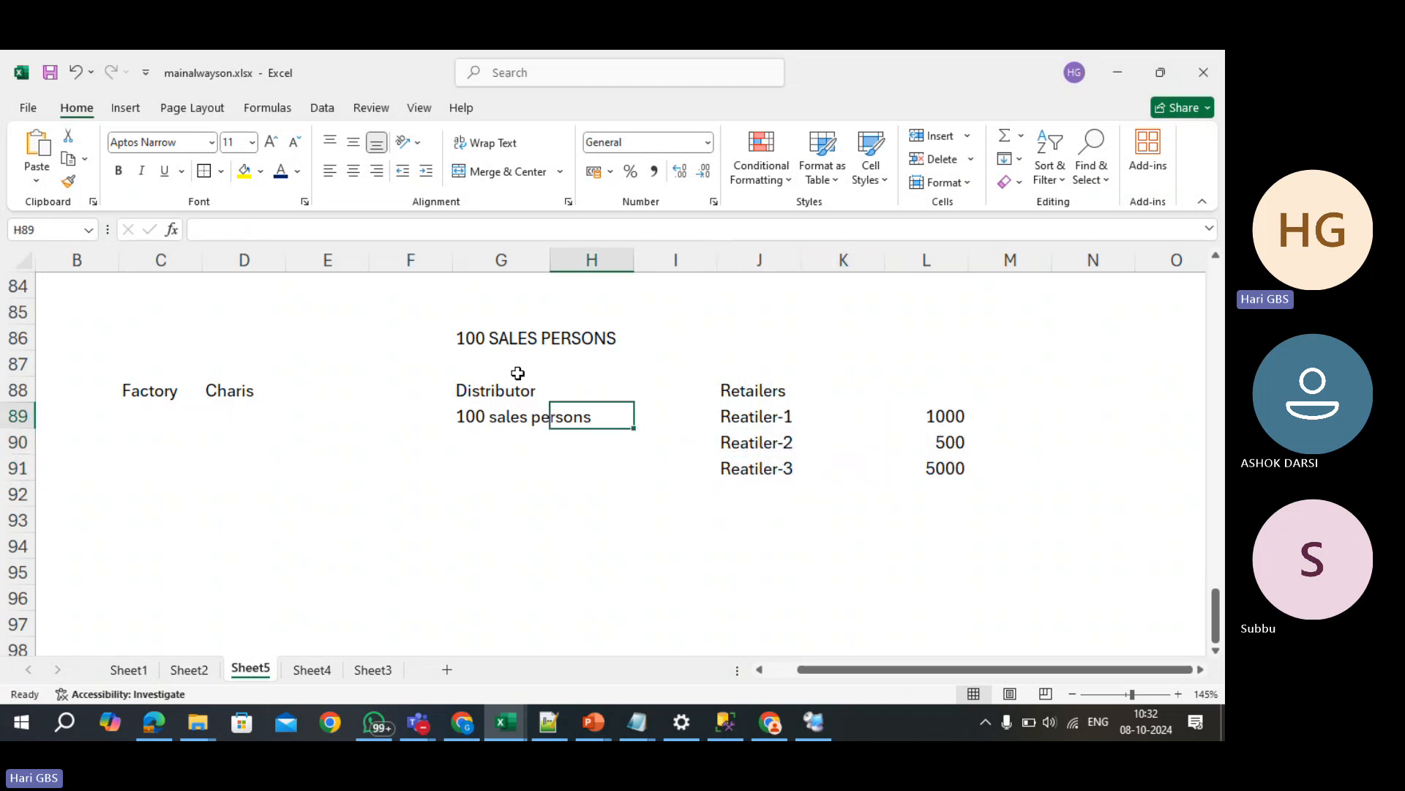
key(Down)
key(Down)
key(Down)
key(Down)
key(Down)
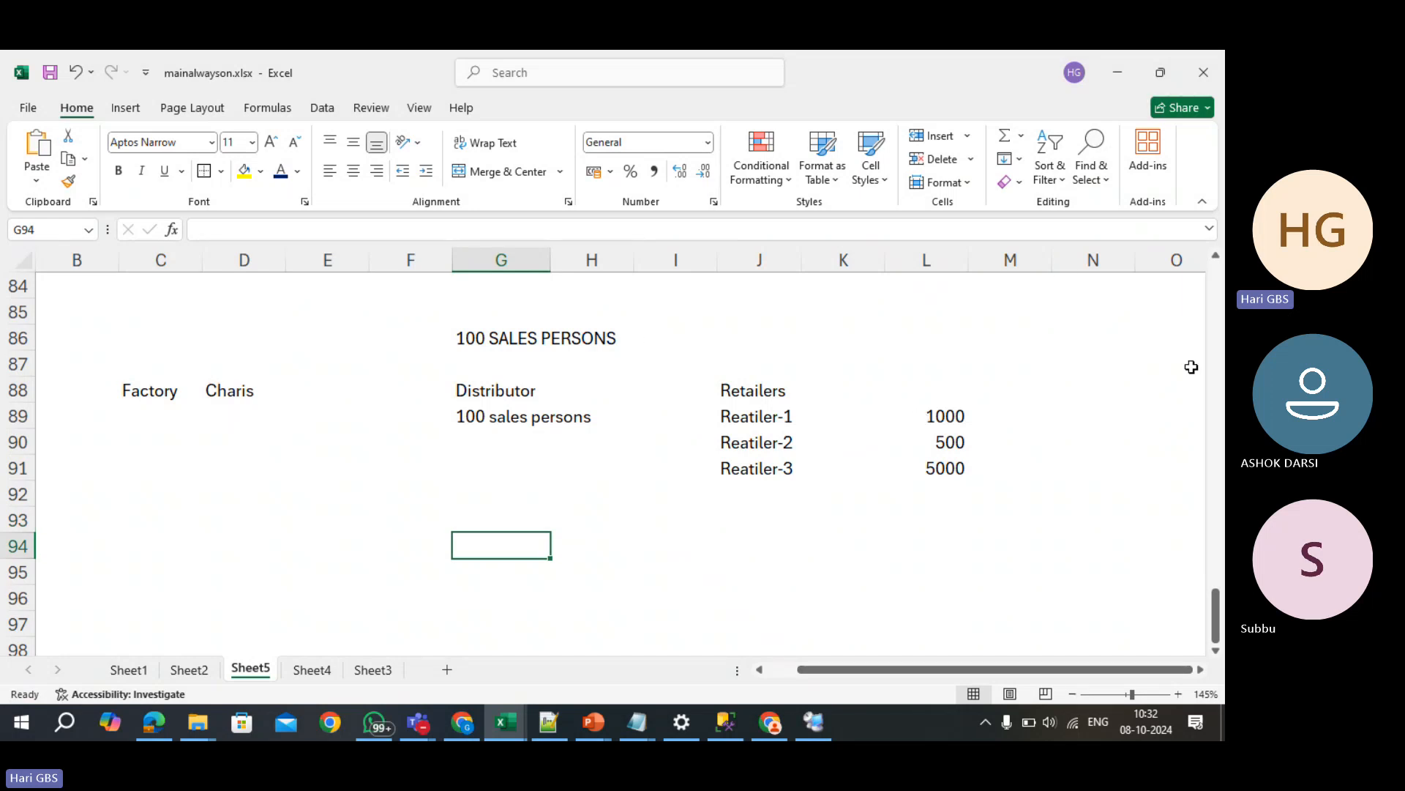
- Check September 2024 in the calendar and enter 30-Sep-2024 in G94
click(1135, 710)
click(1150, 174)
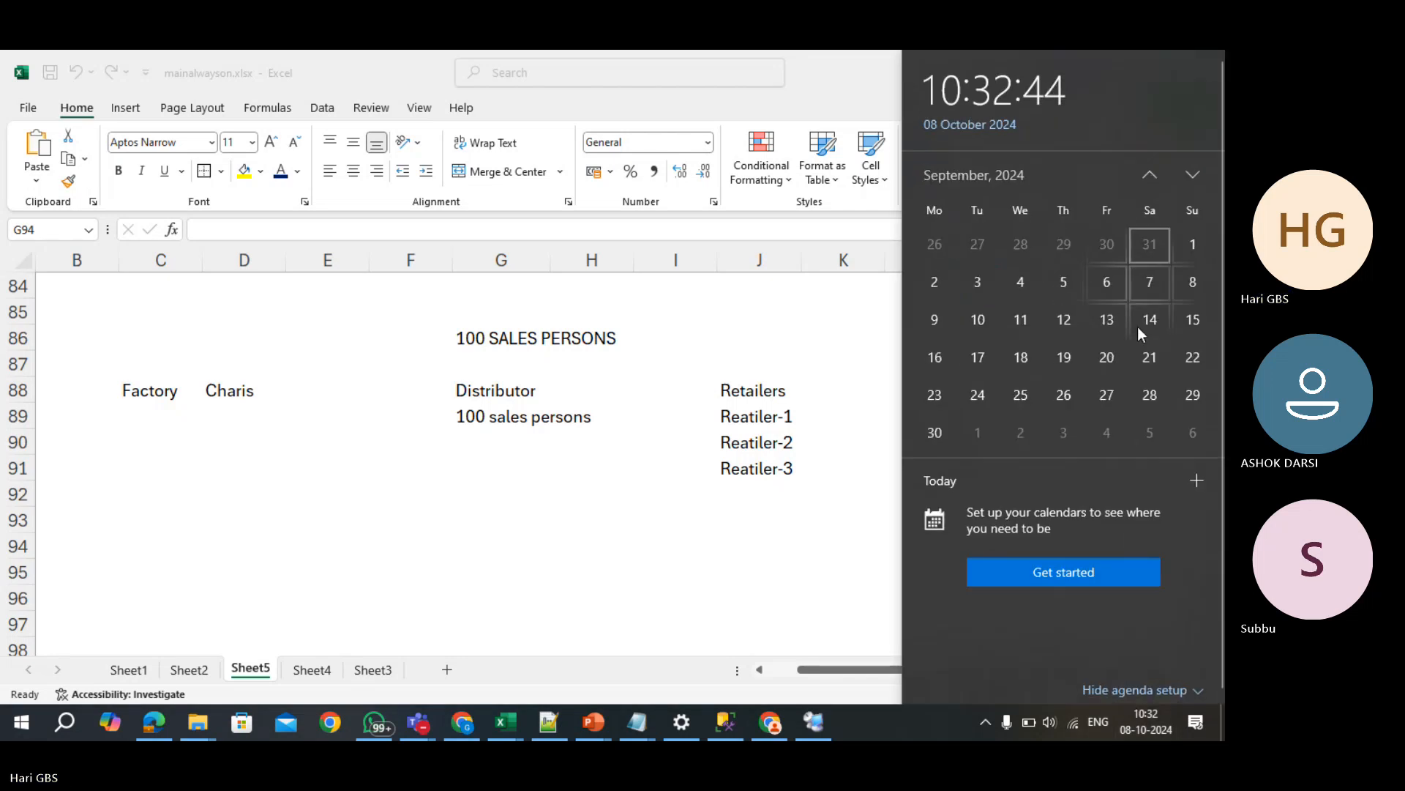
click(483, 529)
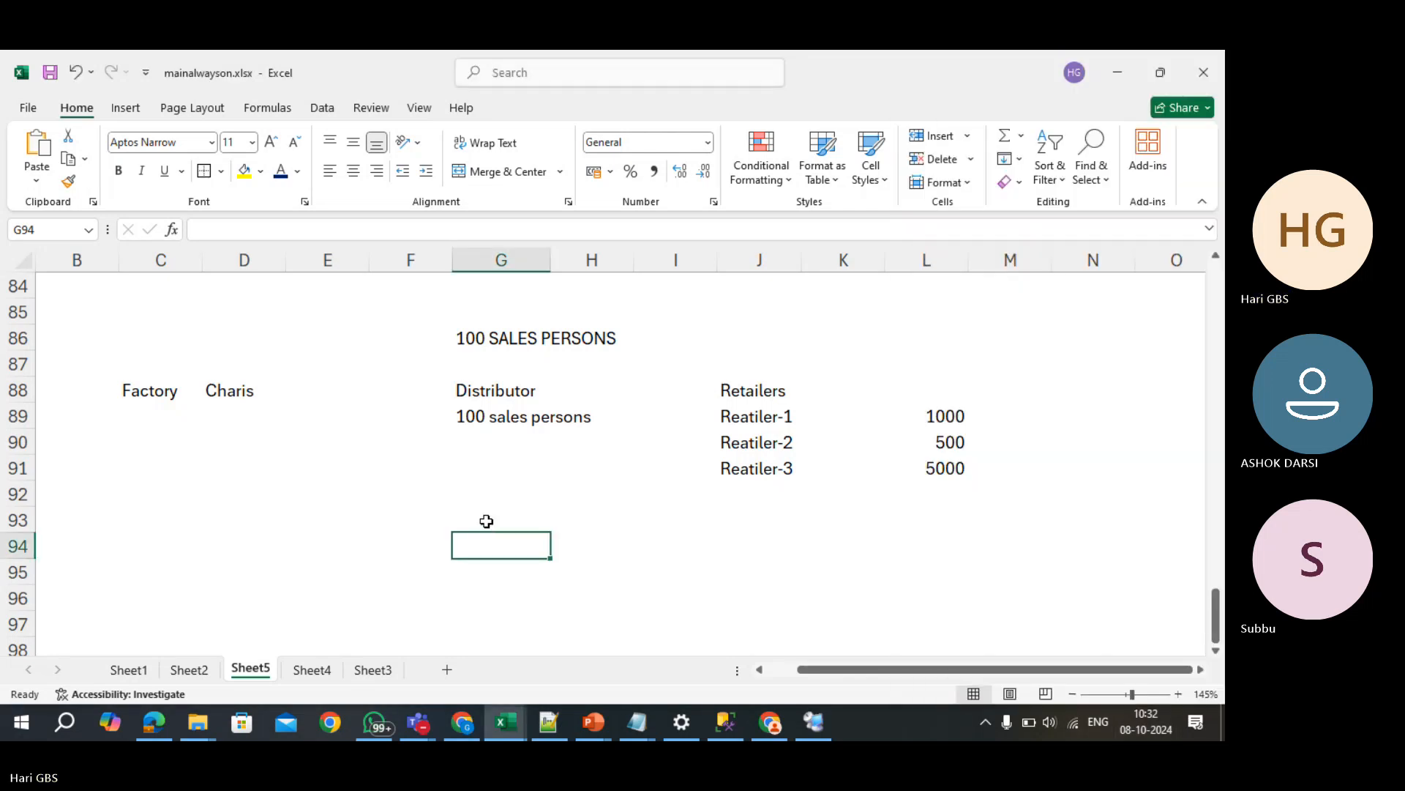
text(3)
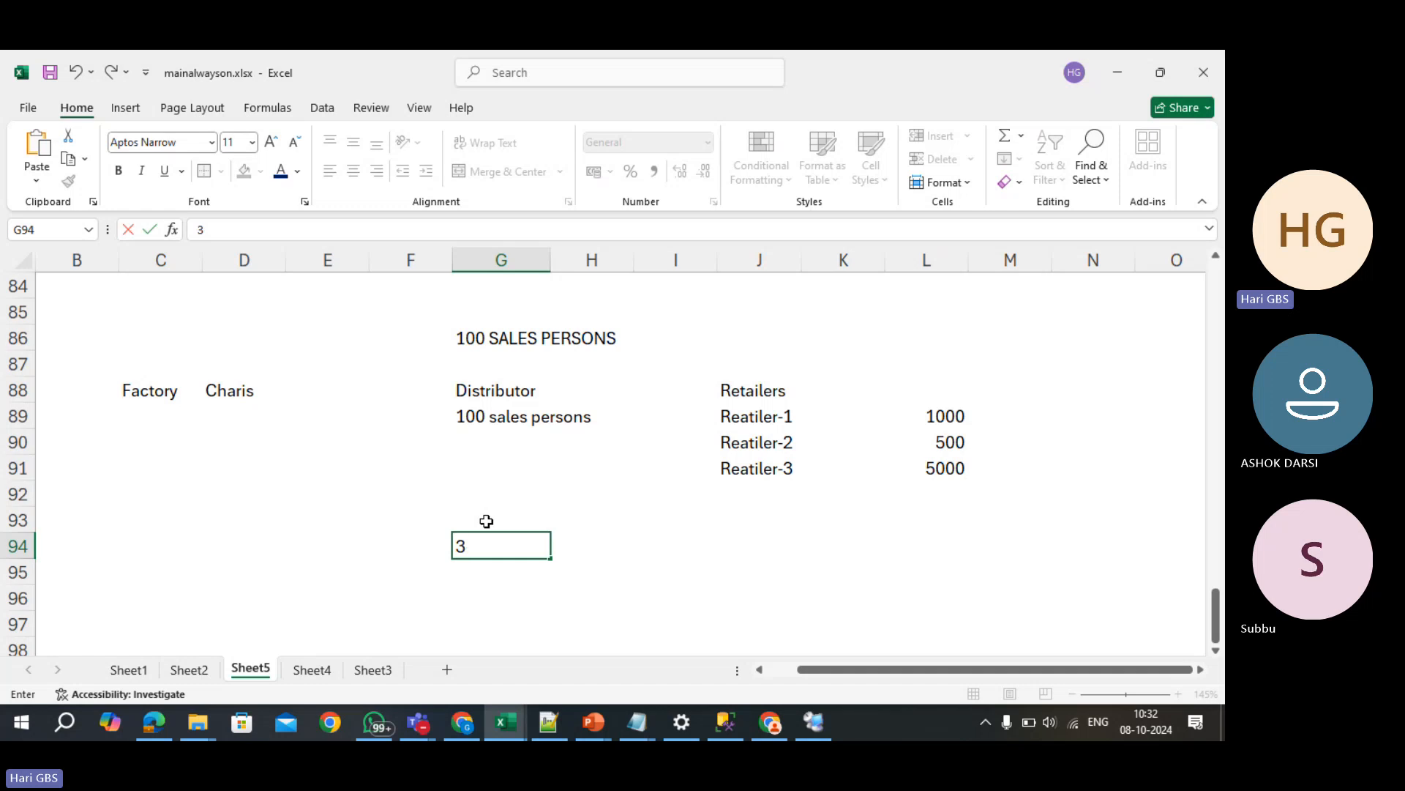
text(0-Set)
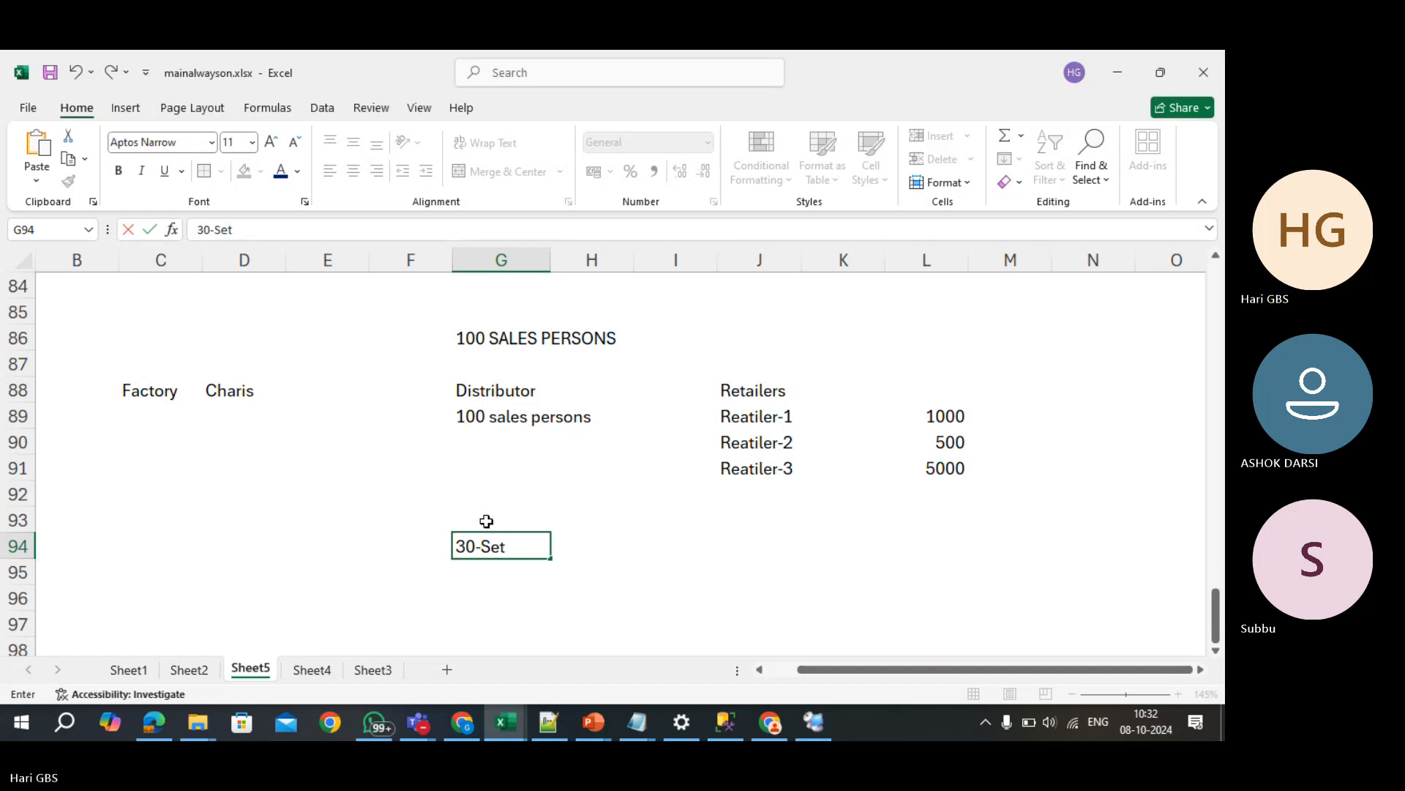
text(-2024)
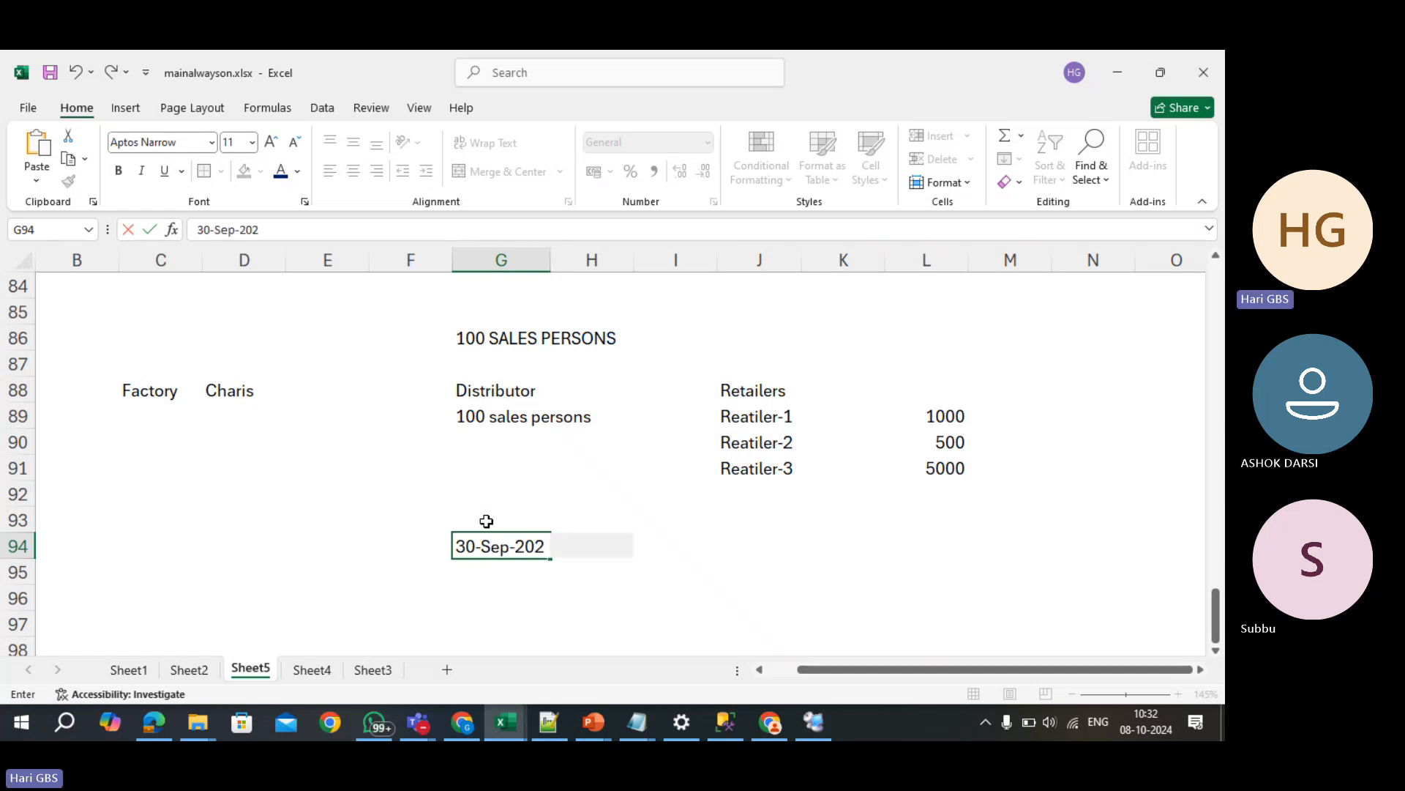
key(Return)
- Label H94 'Outstanding Report' and make the 30-Sep-24 date bold
key(Up)
key(Right)
key(Right)
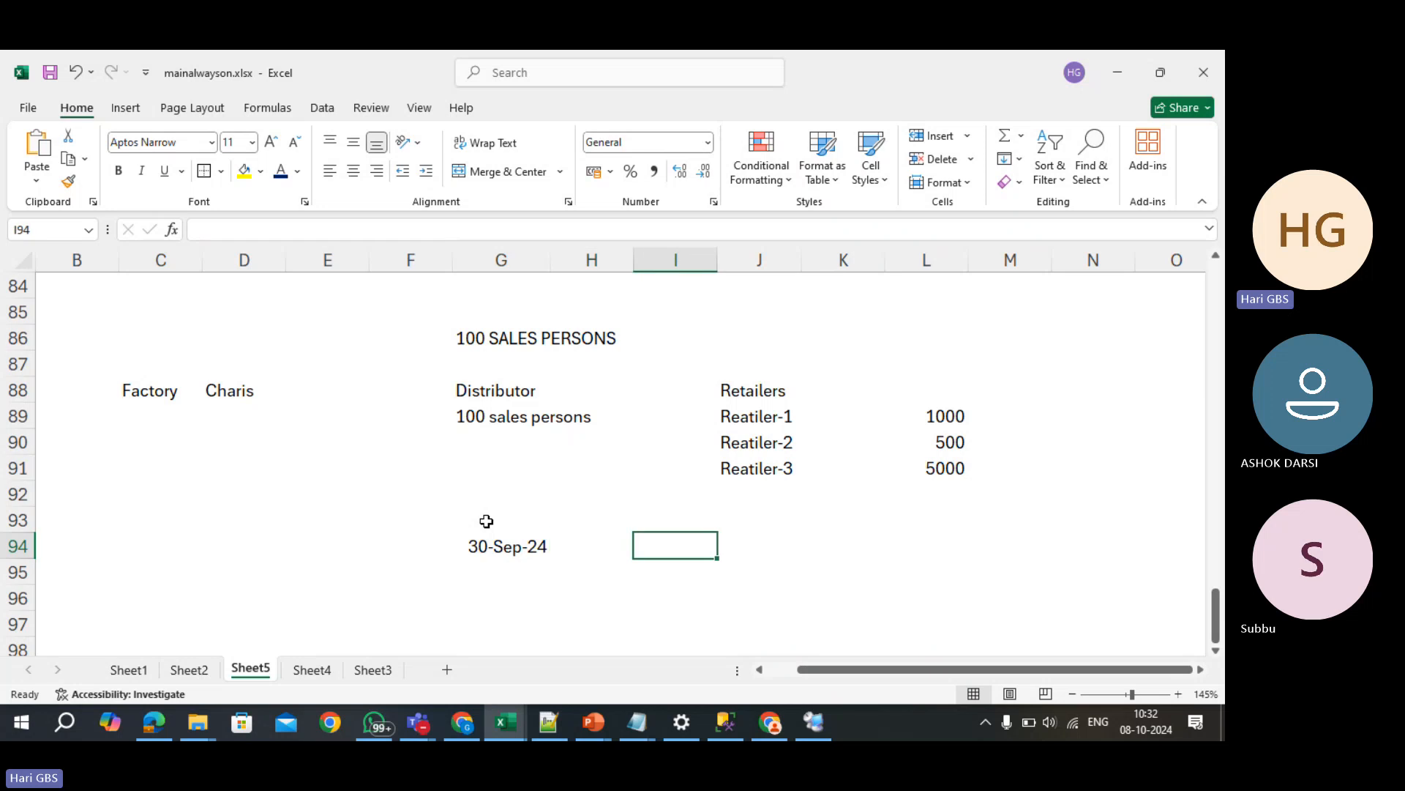
key(Left)
text(O)
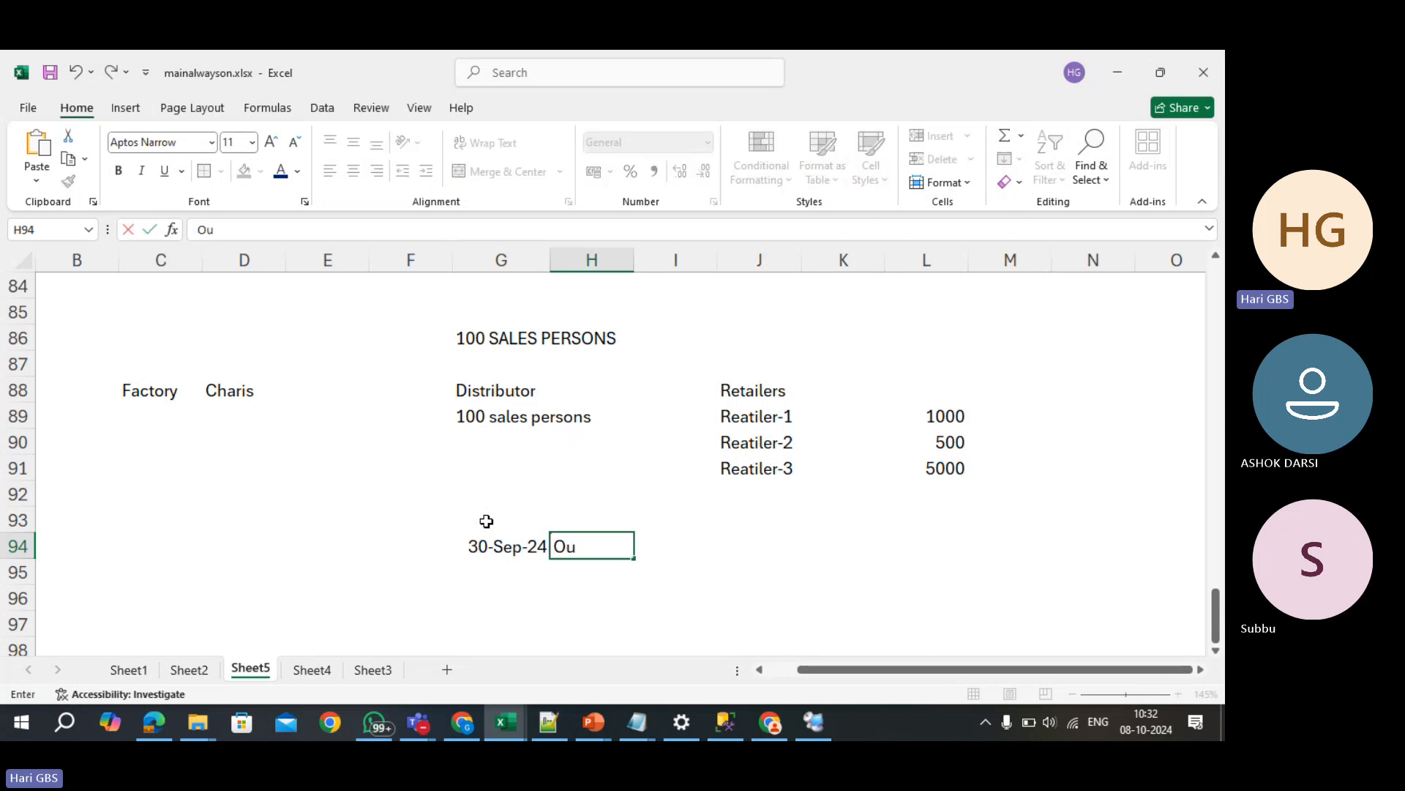
text(u)
key(BackSpace)
text(utstan)
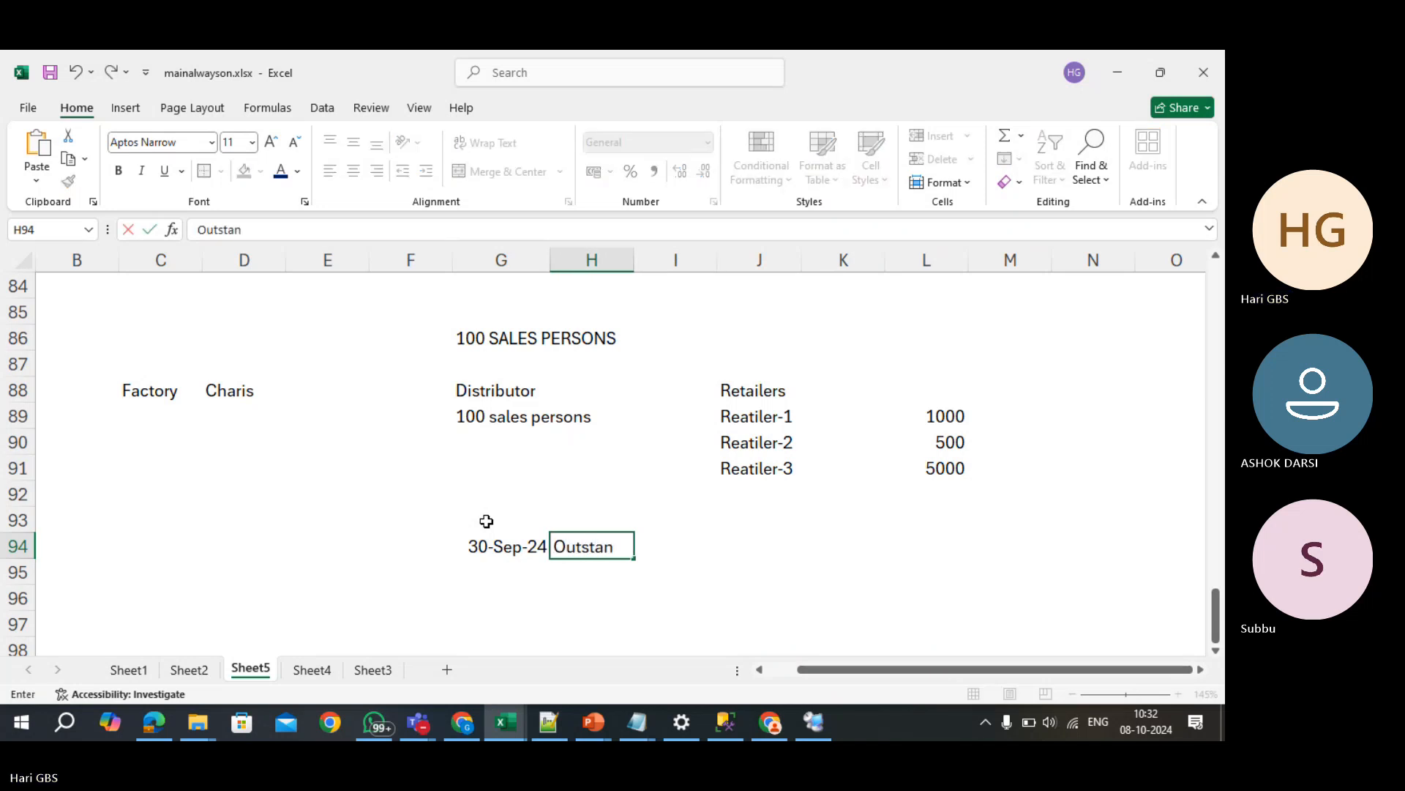
text(ding Report)
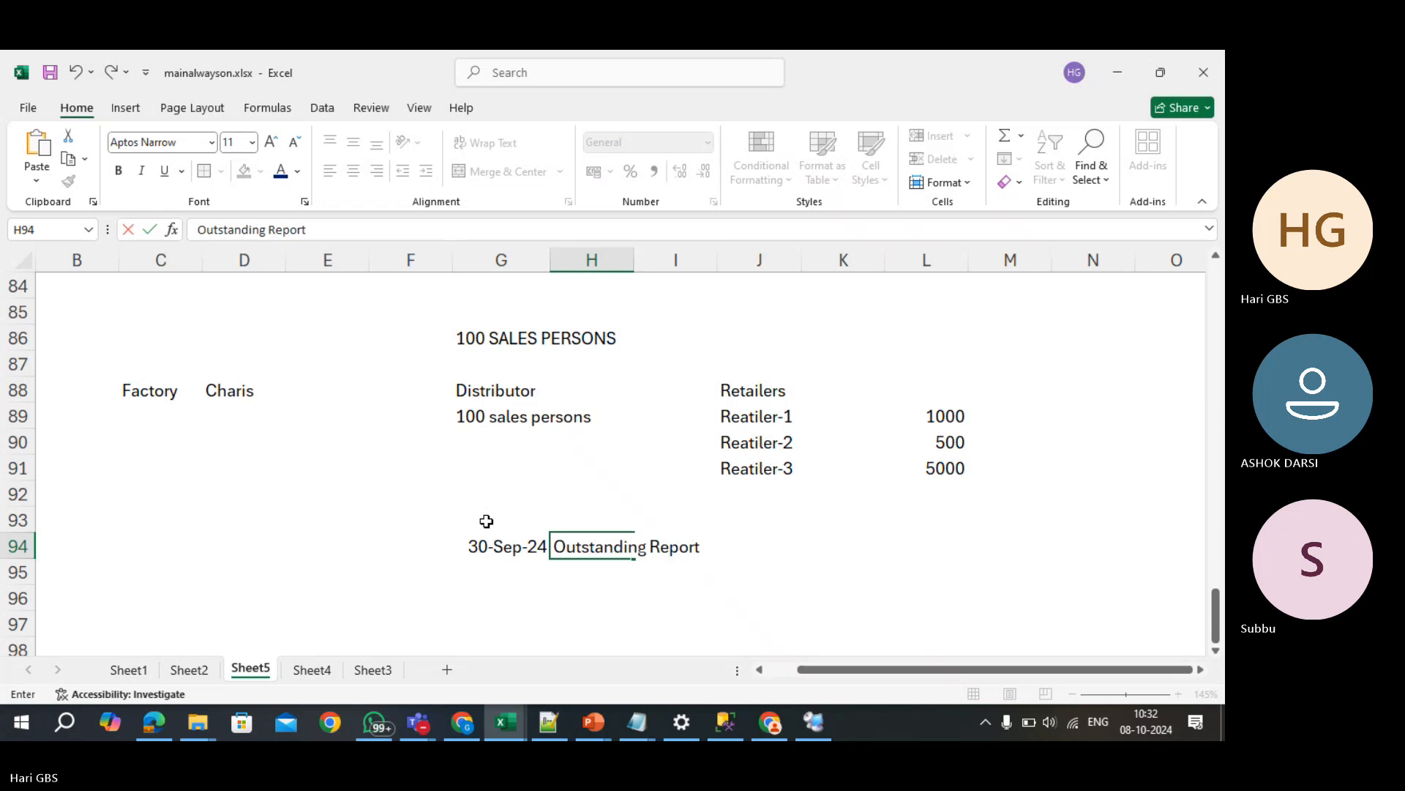
key(Return)
key(Up)
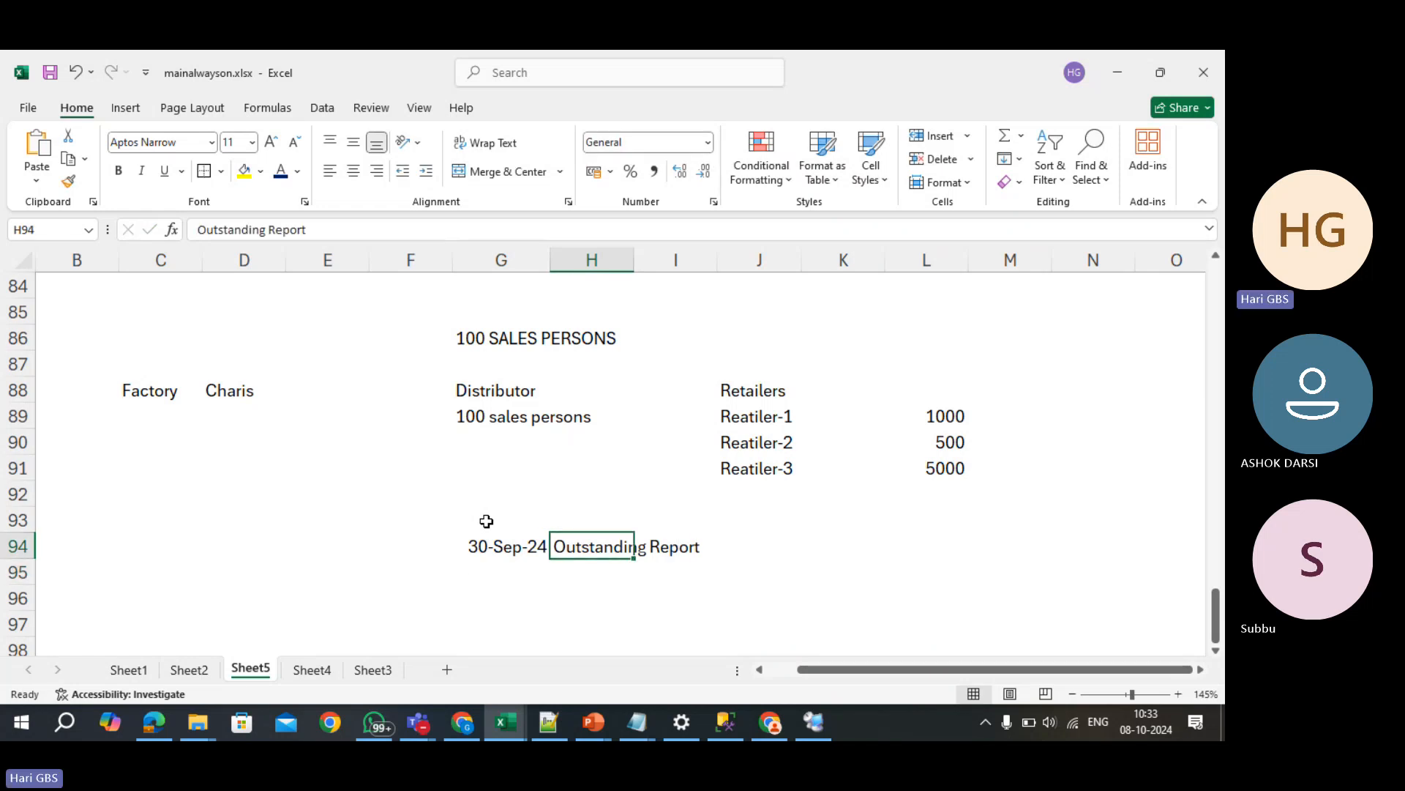
key(Left)
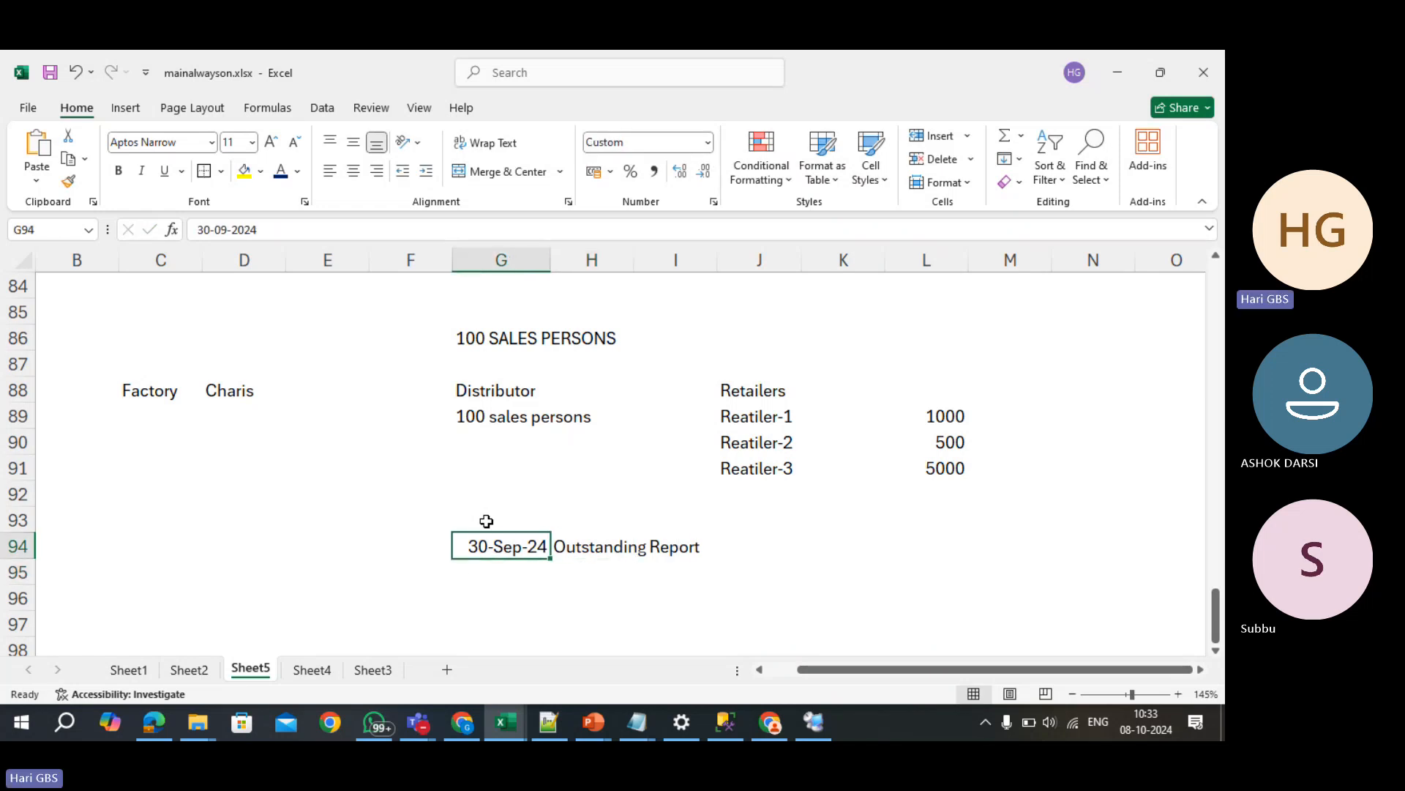
key(ctrl+b)
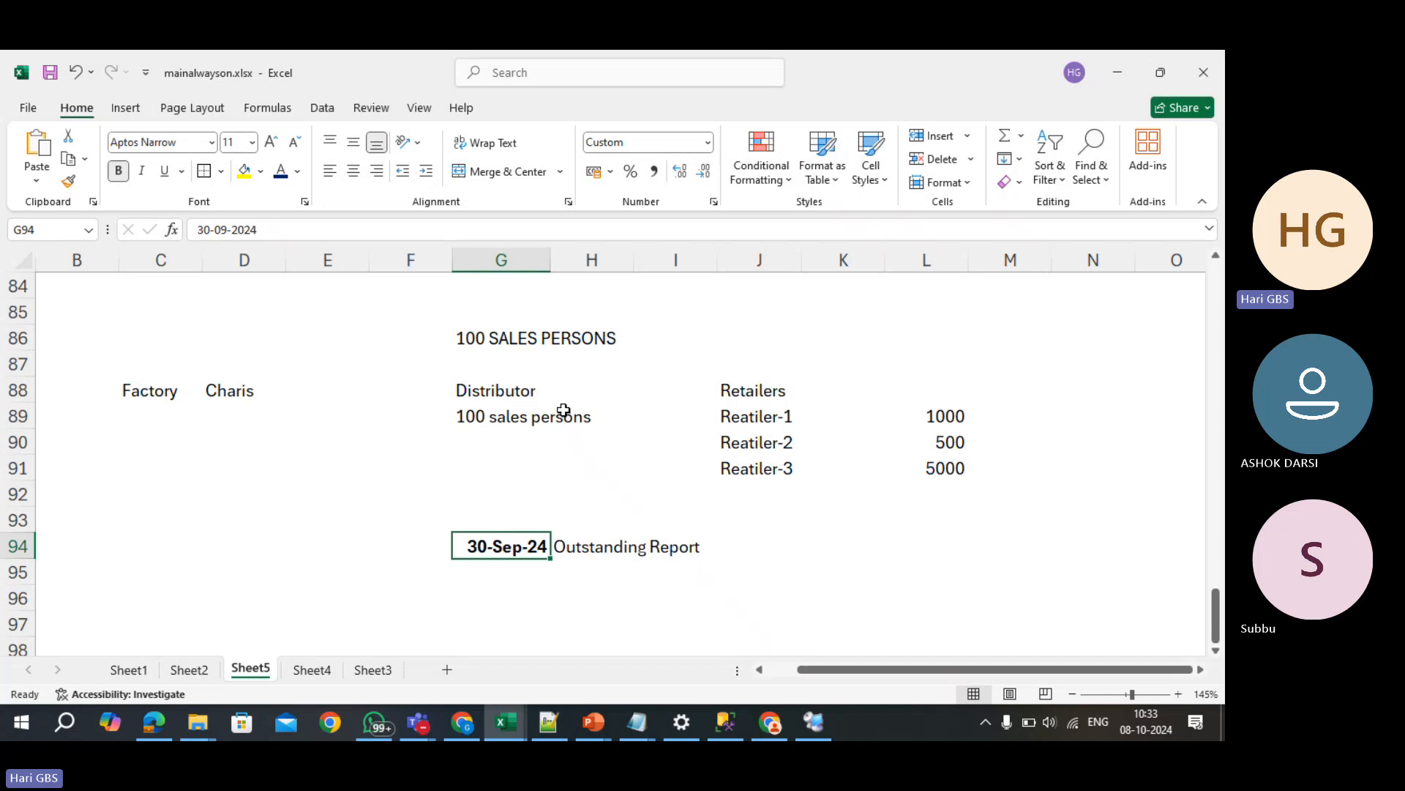
click(925, 415)
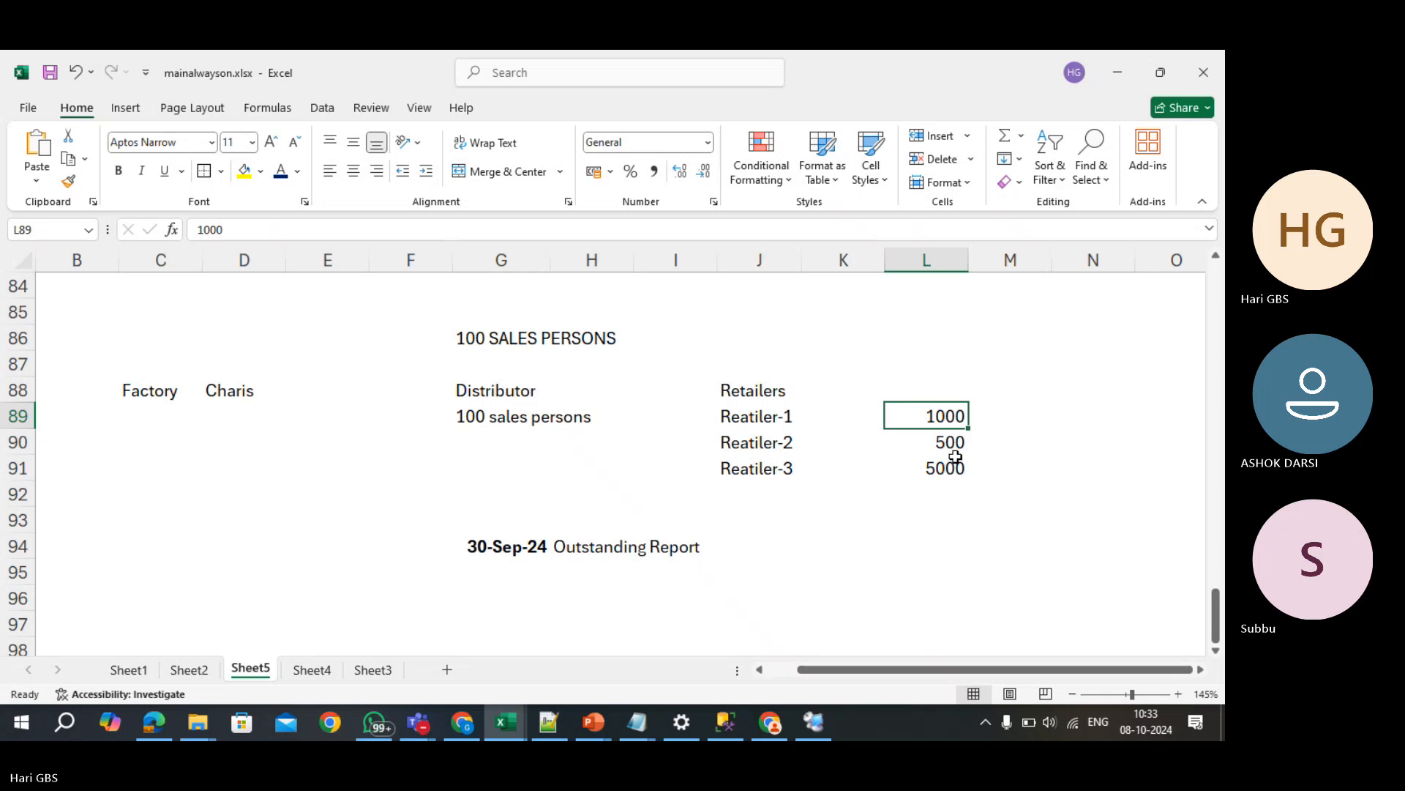
click(1026, 418)
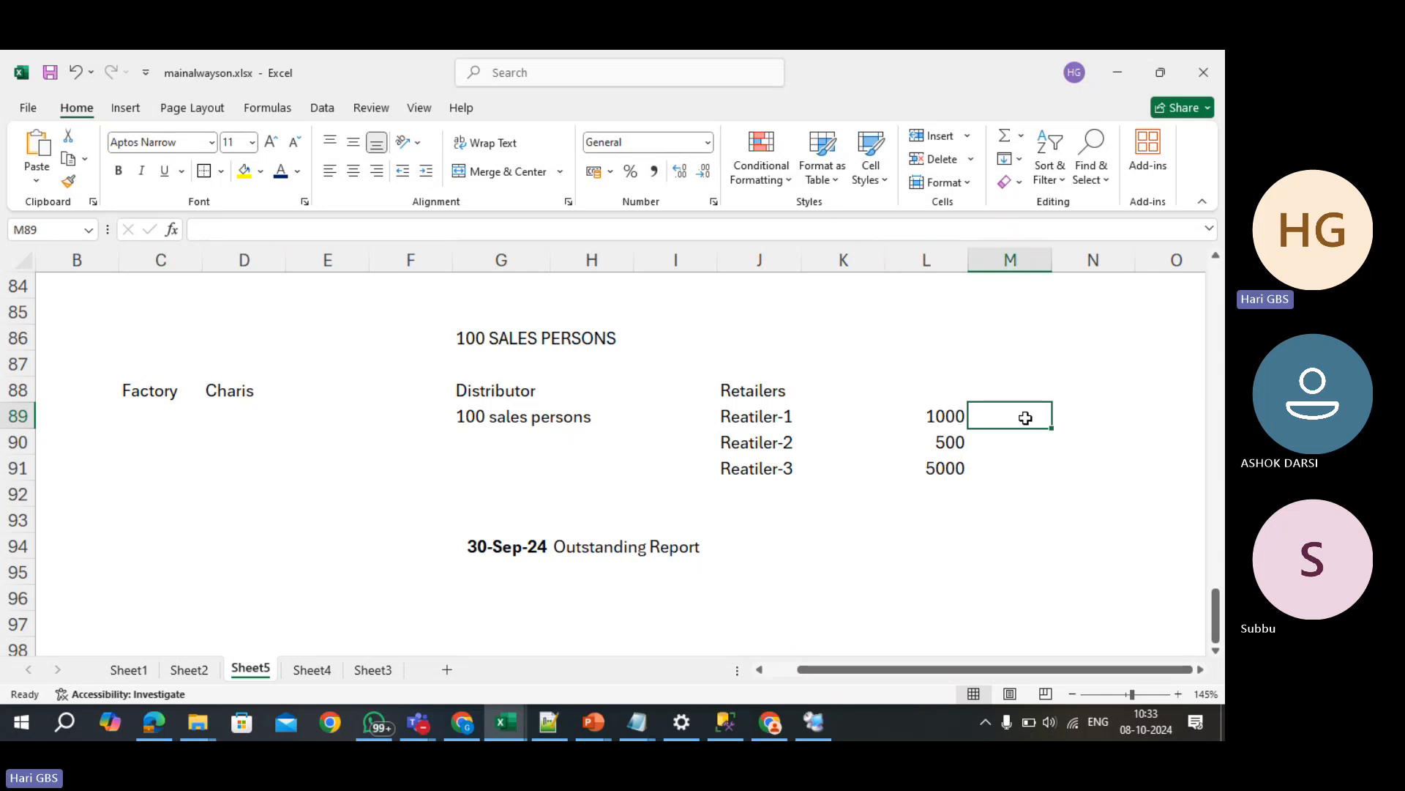
text(500)
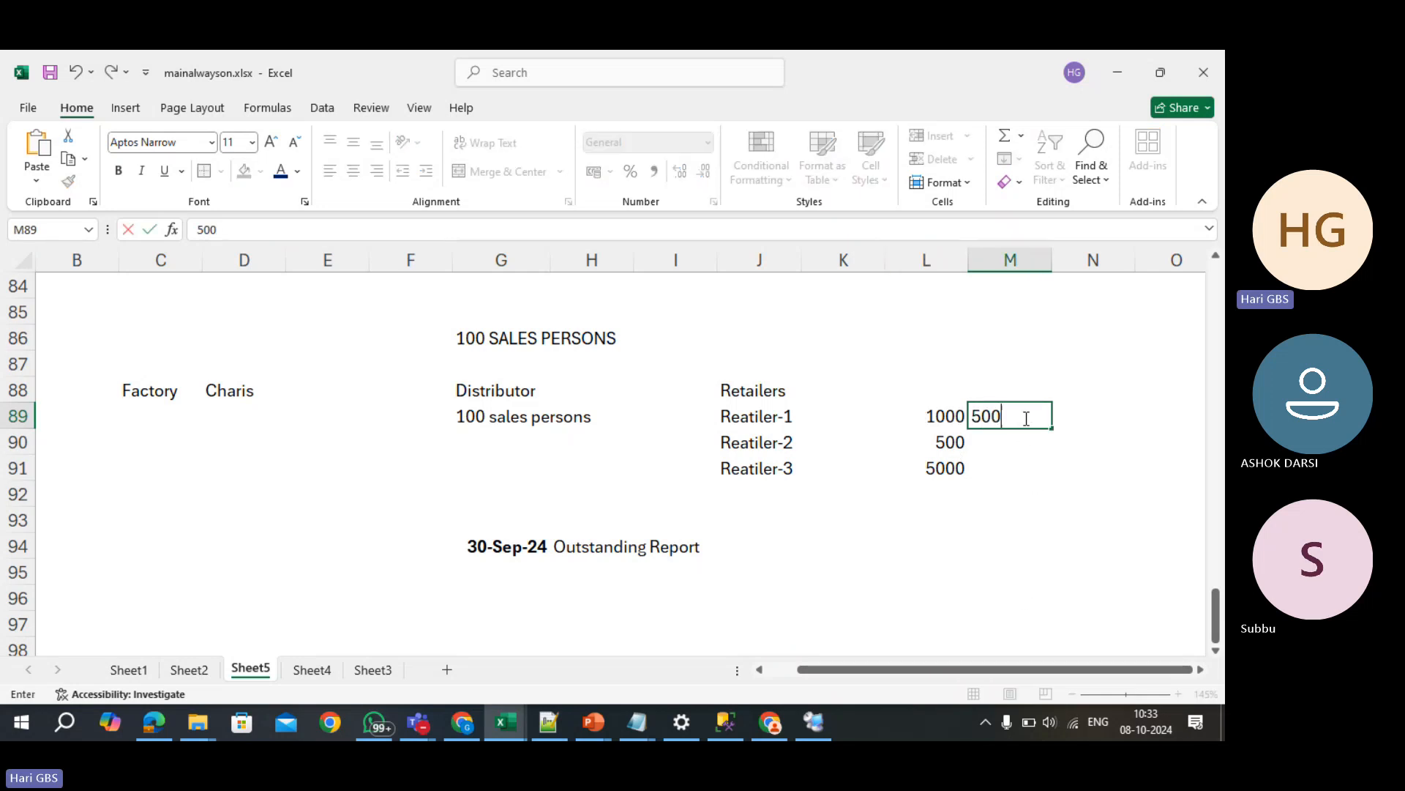
key(Tab)
click(1024, 416)
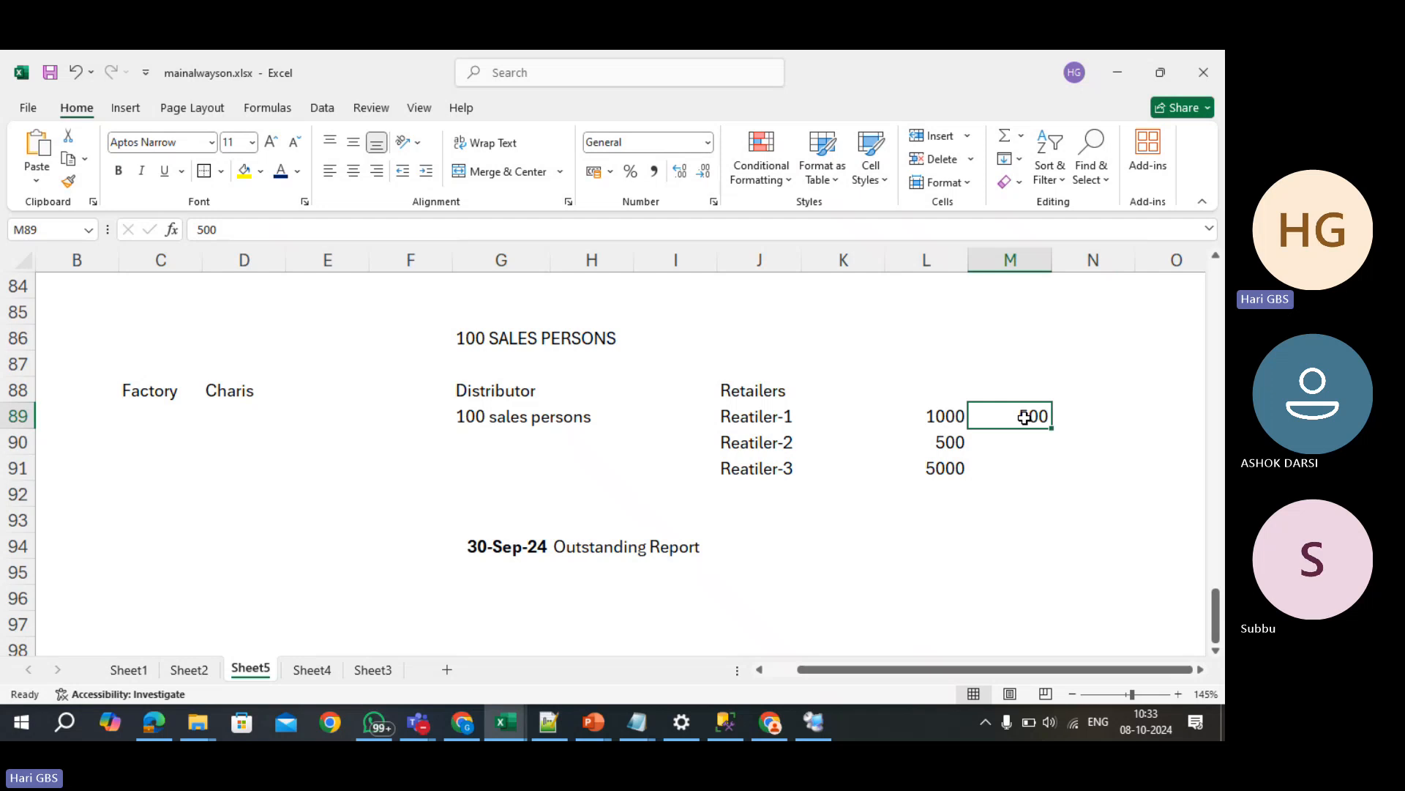
key(Left)
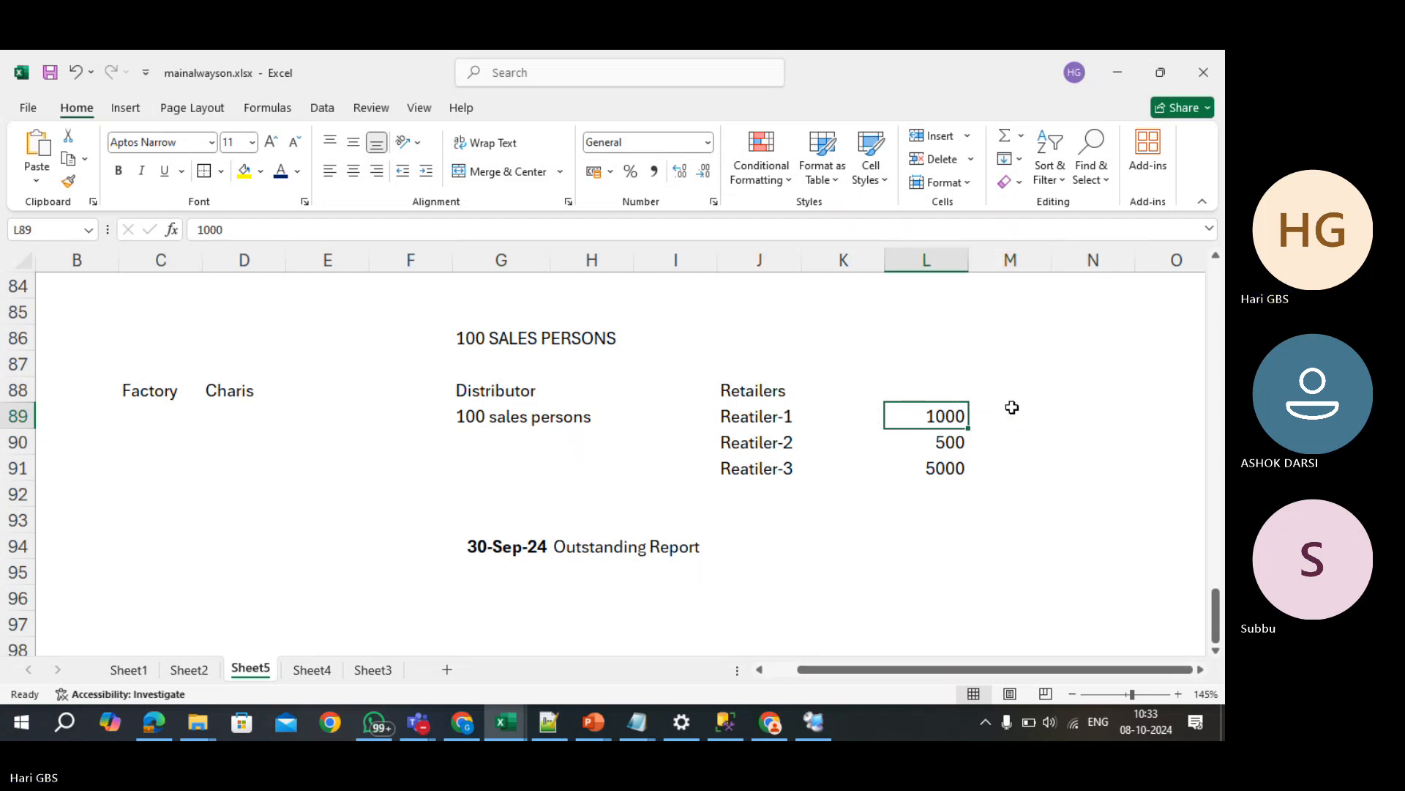
click(495, 547)
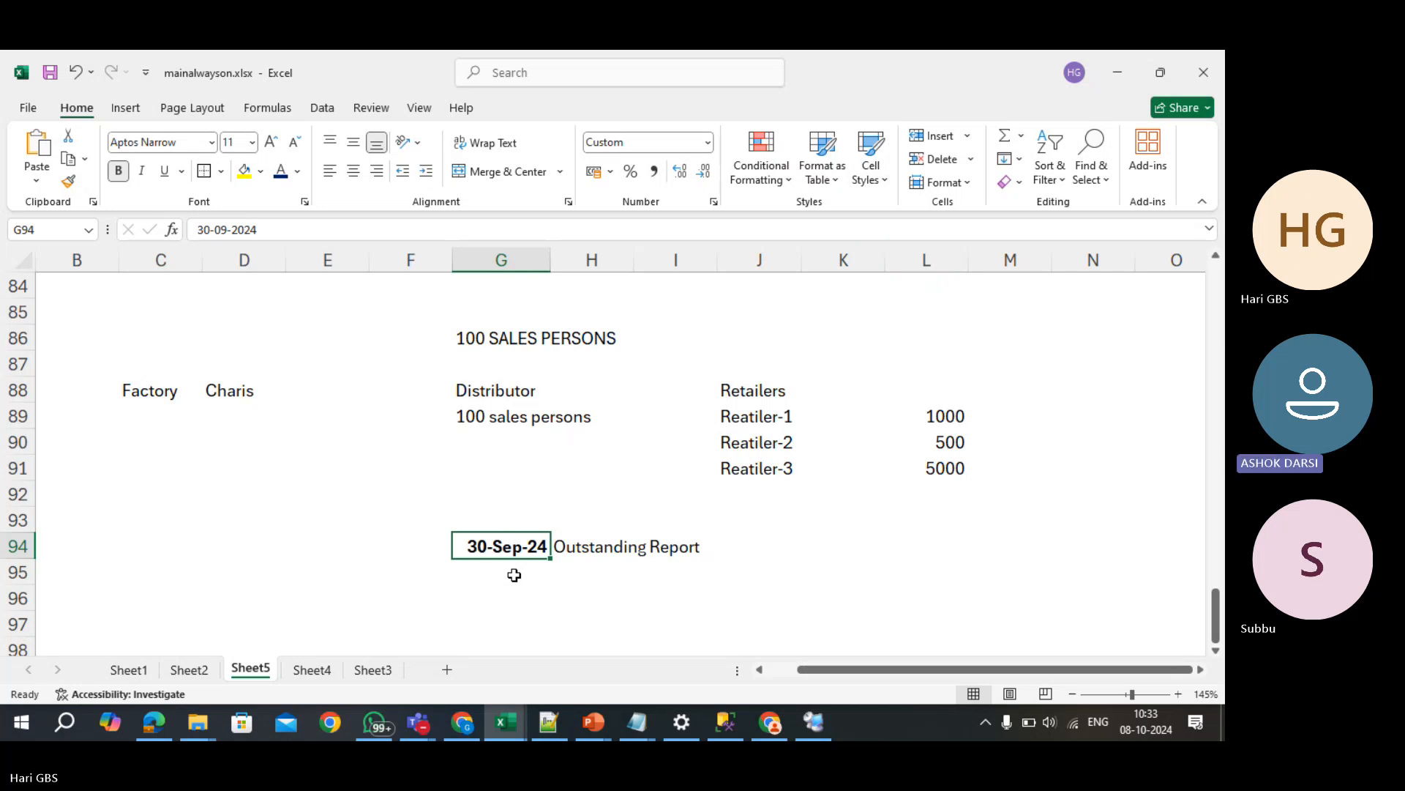
- Enter 31-October-24 in G95 below the existing date
scroll(514, 576, down, 2)
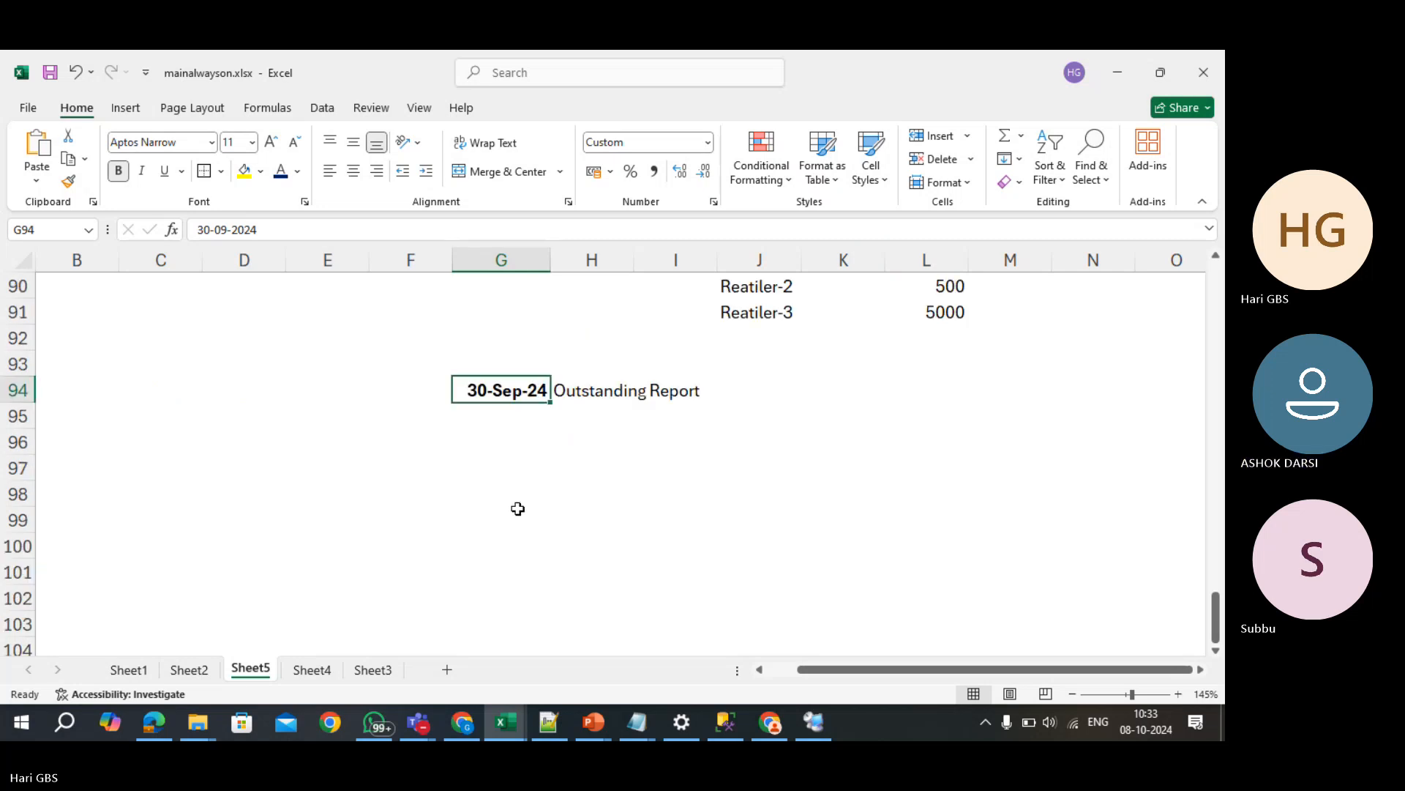
double_click(502, 418)
text(31-)
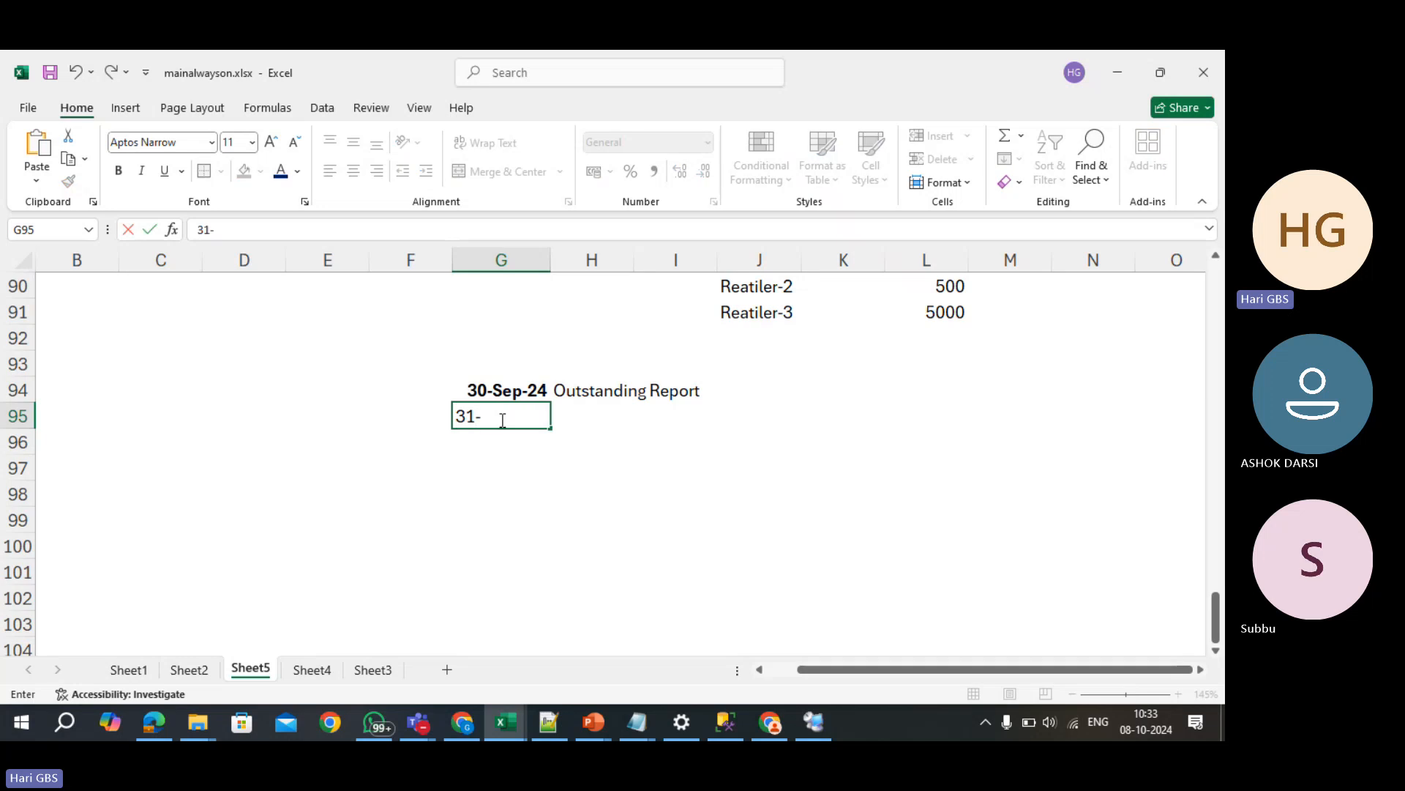
text(October-24)
key(Return)
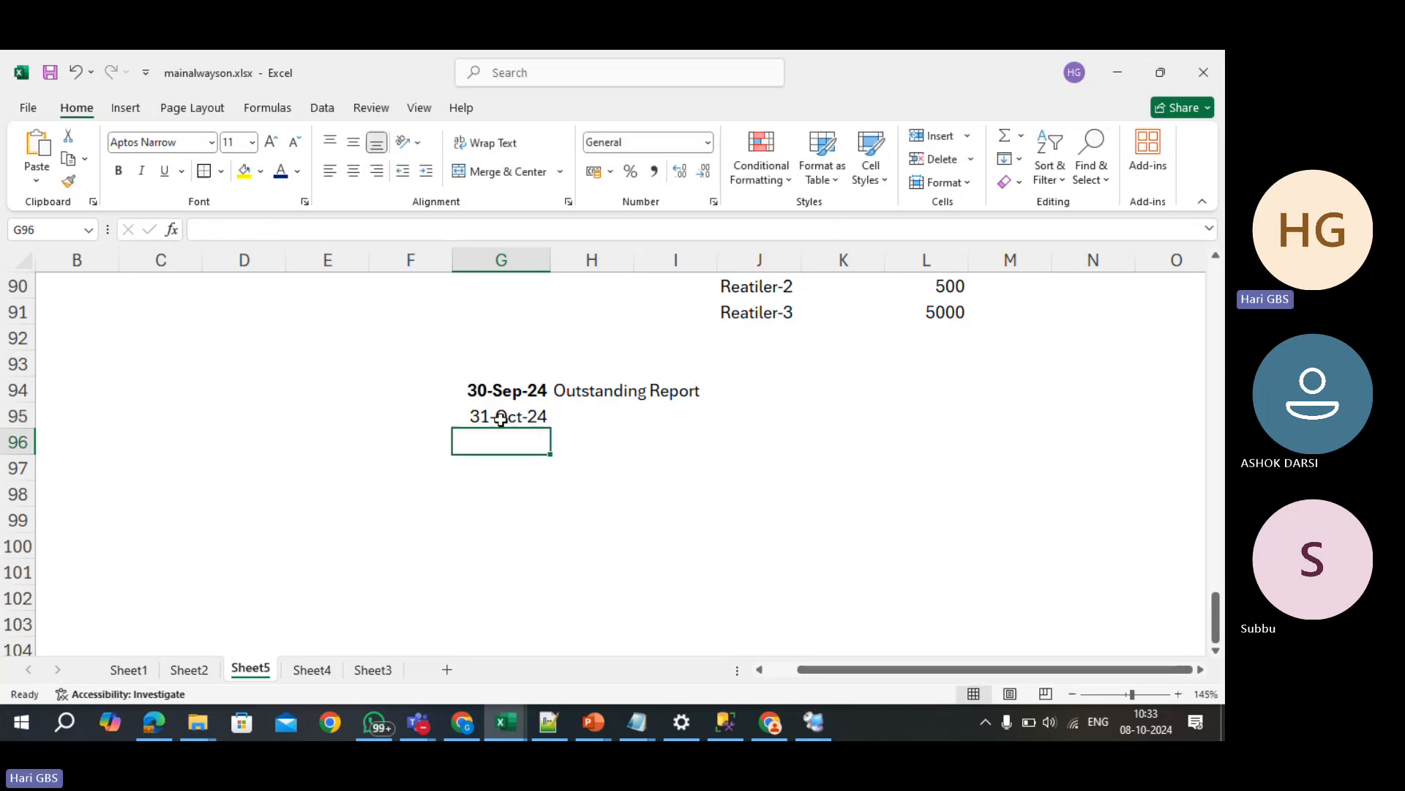
- Delete the Outstanding Report label from H94
click(501, 418)
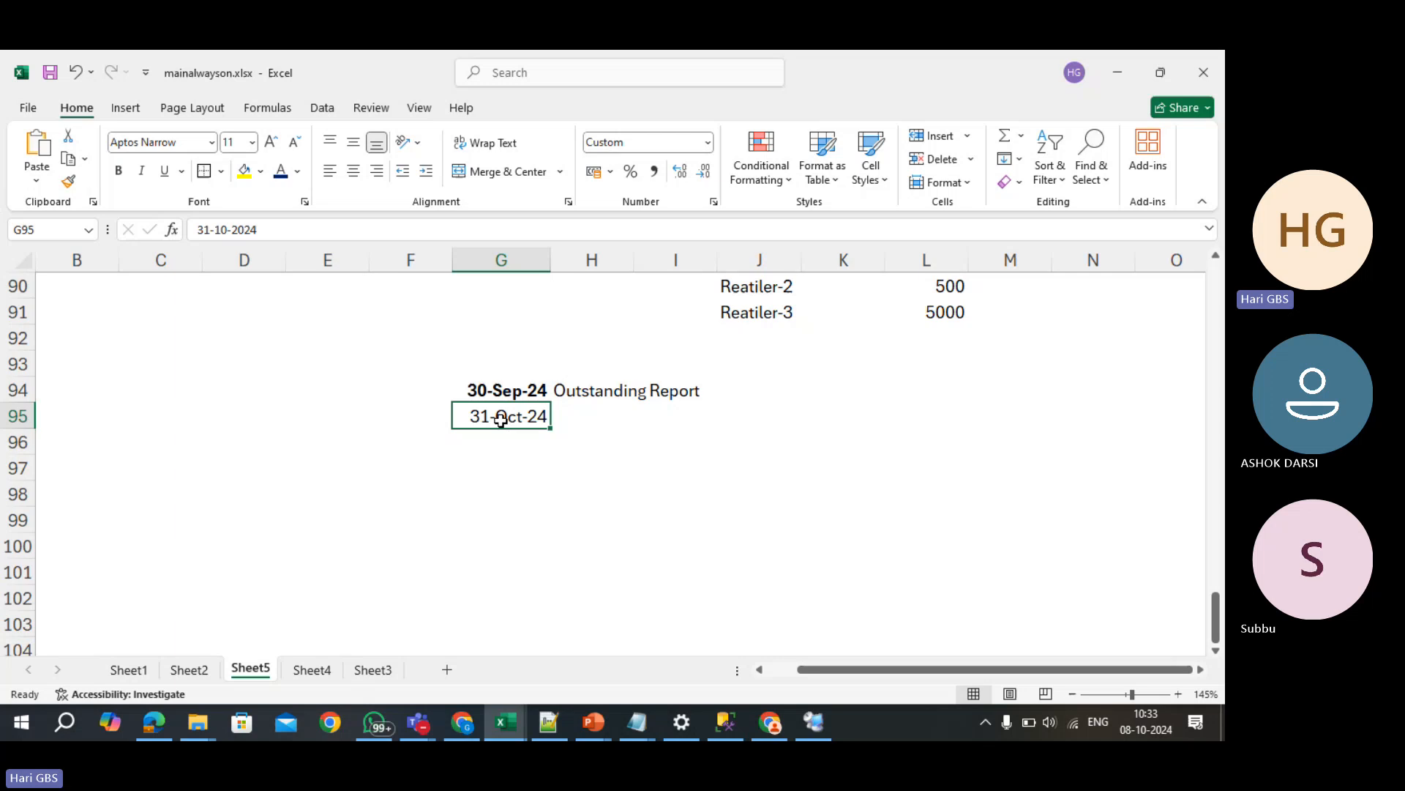
key(Up)
key(Right)
key(Delete)
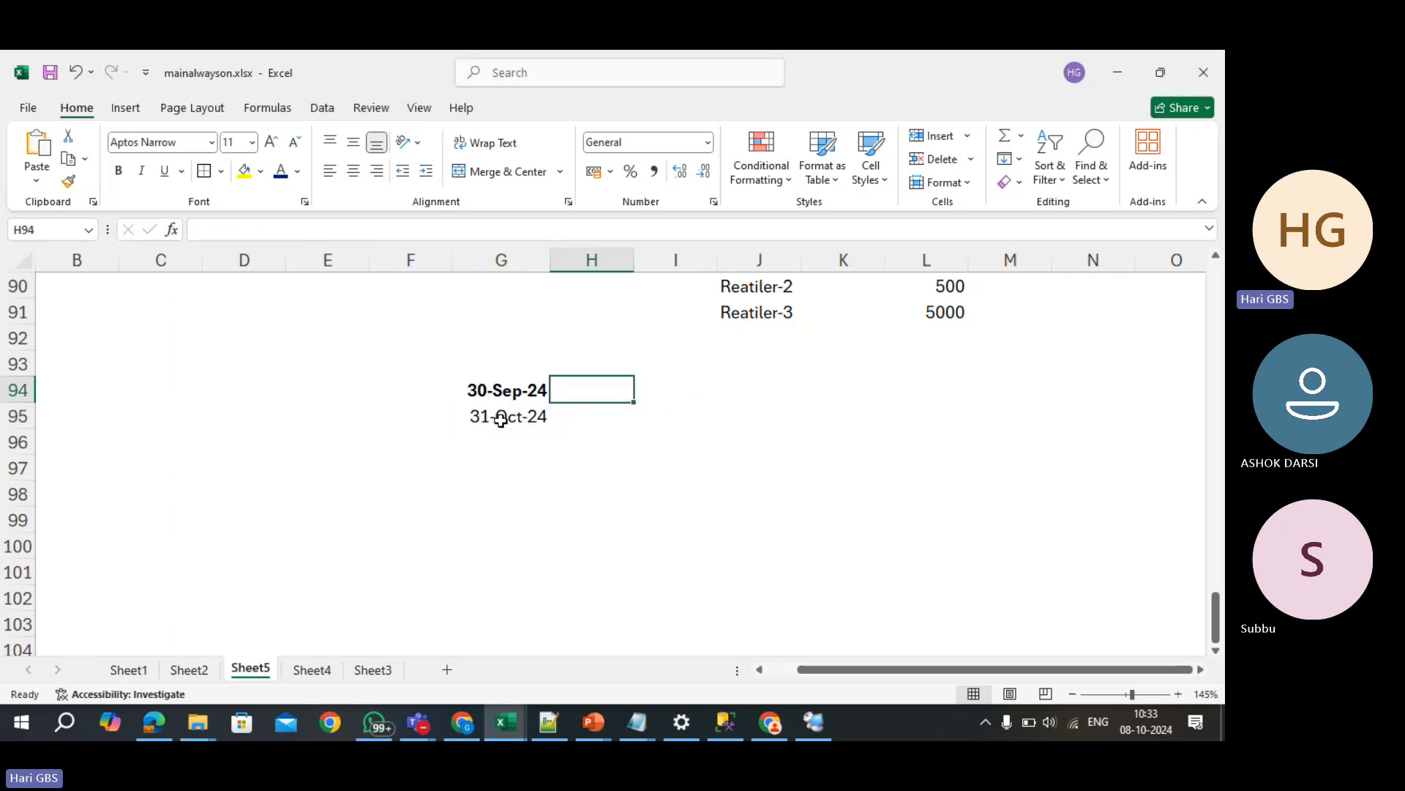
- Clear the 31-Oct-24 date from G95 and return to the 30-Sep-24 date
click(594, 423)
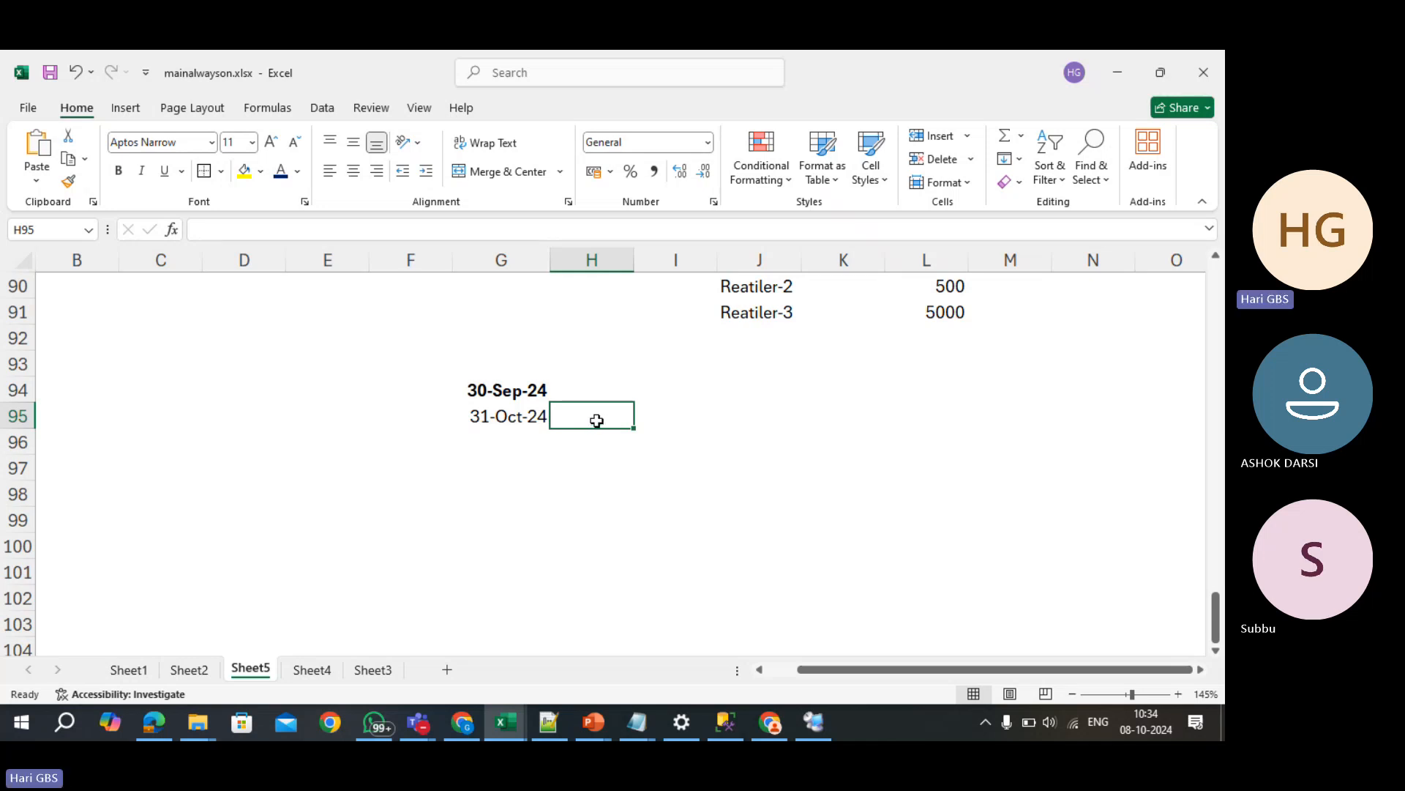
click(534, 419)
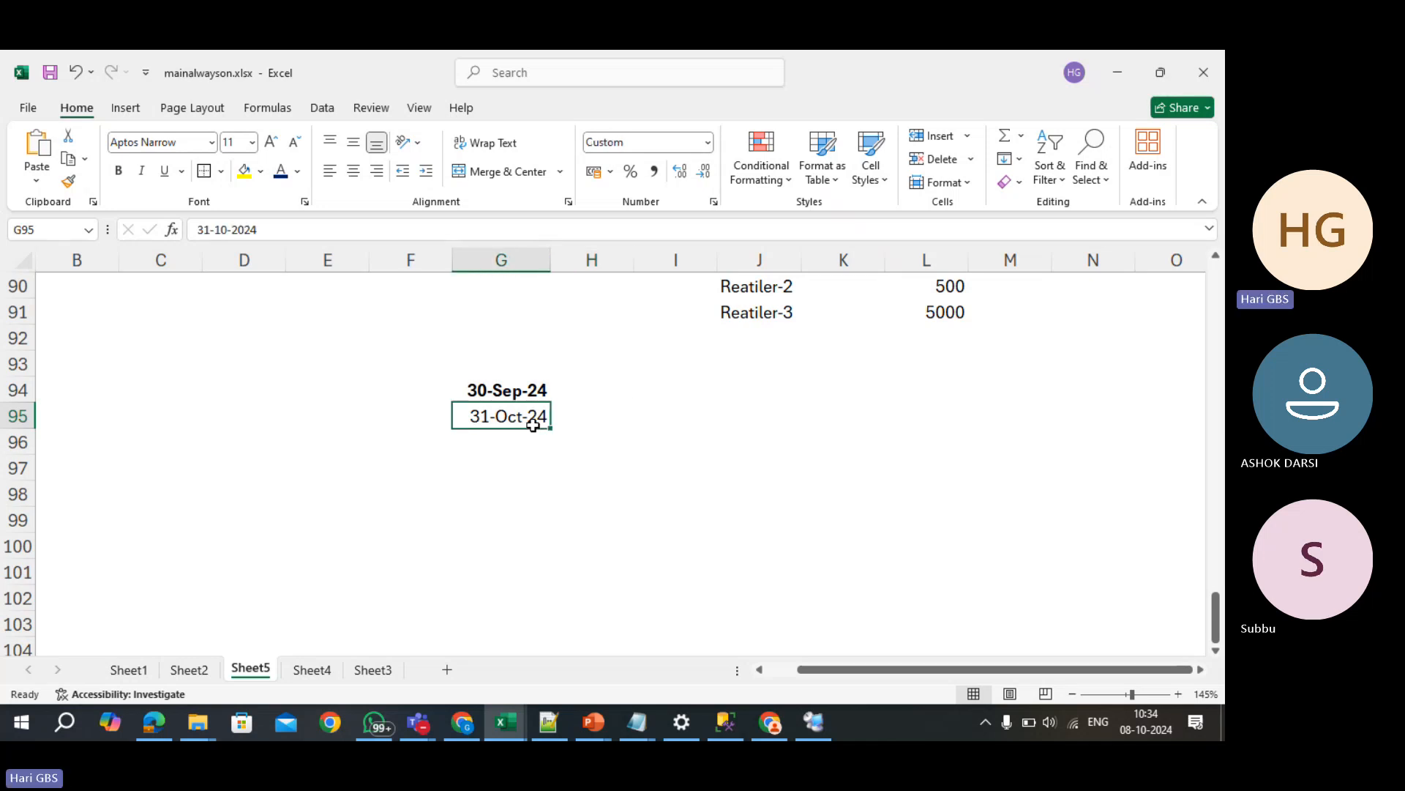
click(528, 389)
click(532, 418)
key(Delete)
scroll(532, 419, down, 5)
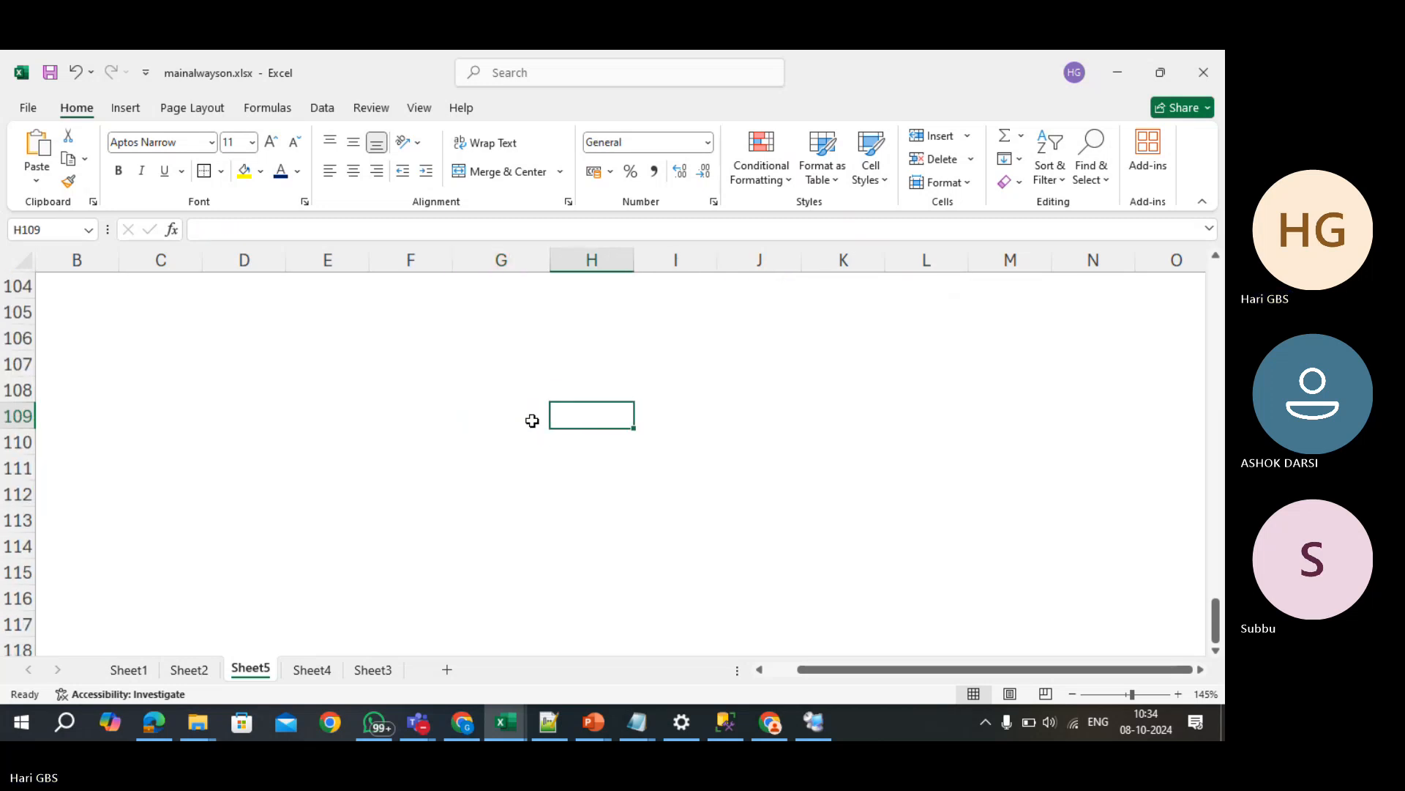
key(ctrl+Up)
key(Down)
key(Down)
key(Down)
key(Down)
key(Down)
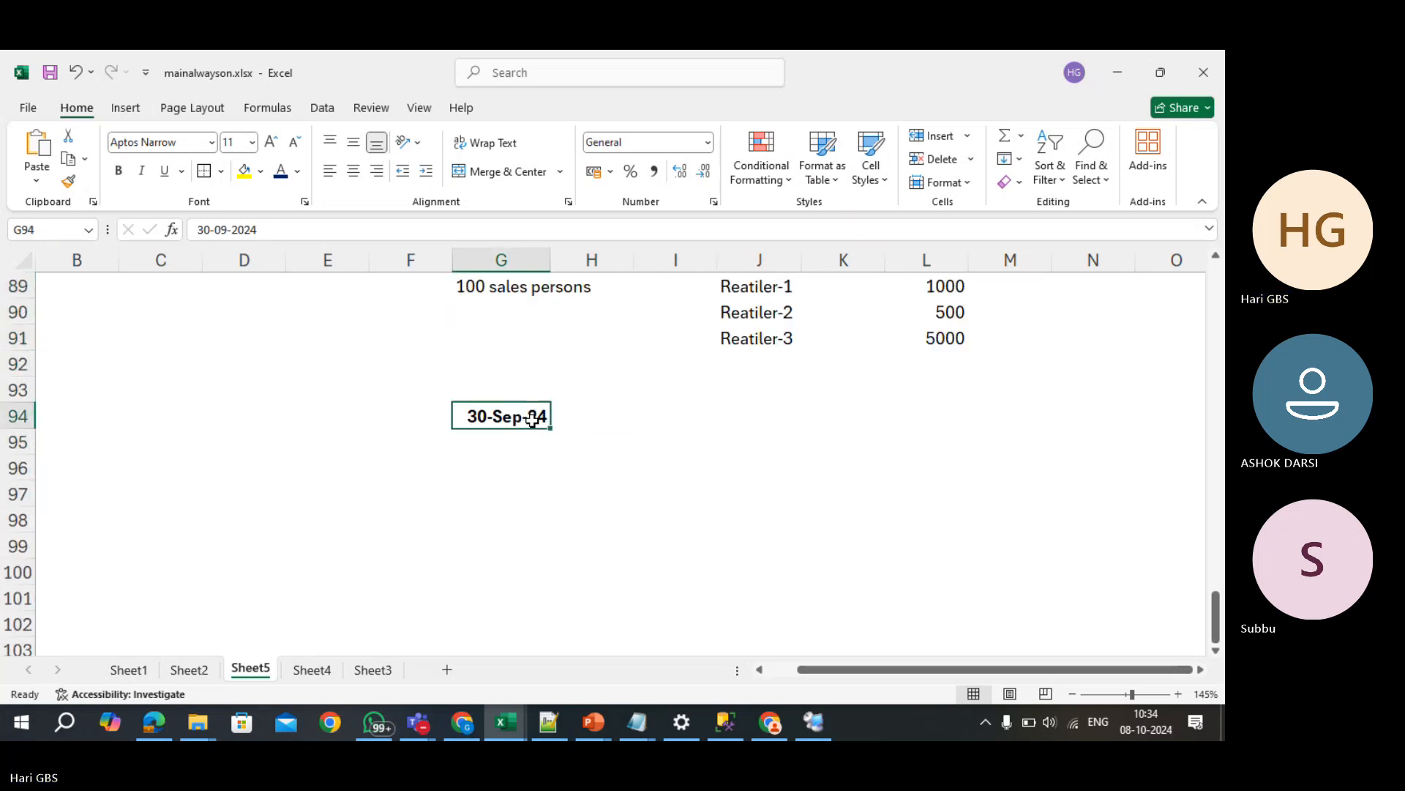
- Type the note 'You generate a report' in I94 beside 30-Sep-24, then move down to I97
key(Right)
key(Right)
text(You ge)
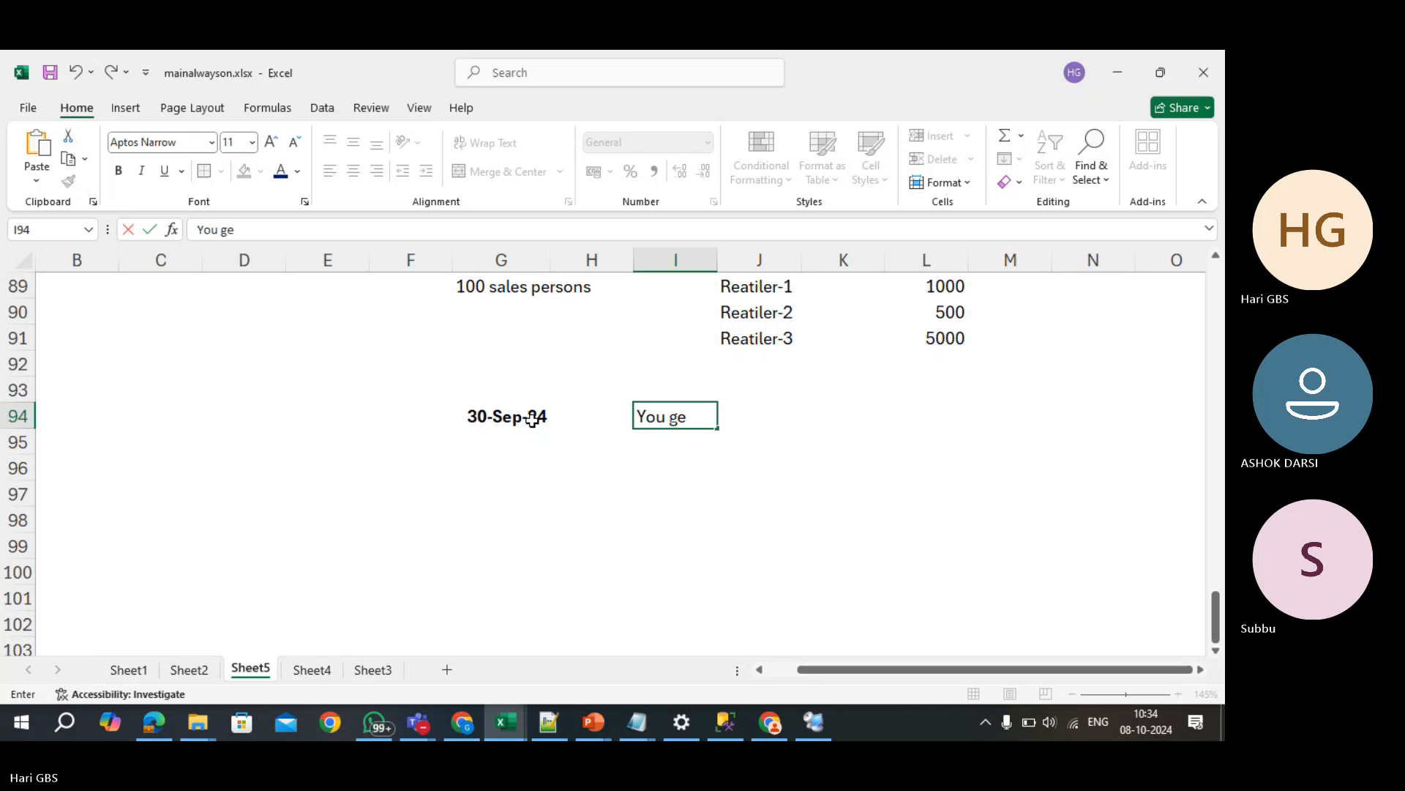
text(nerate a re)
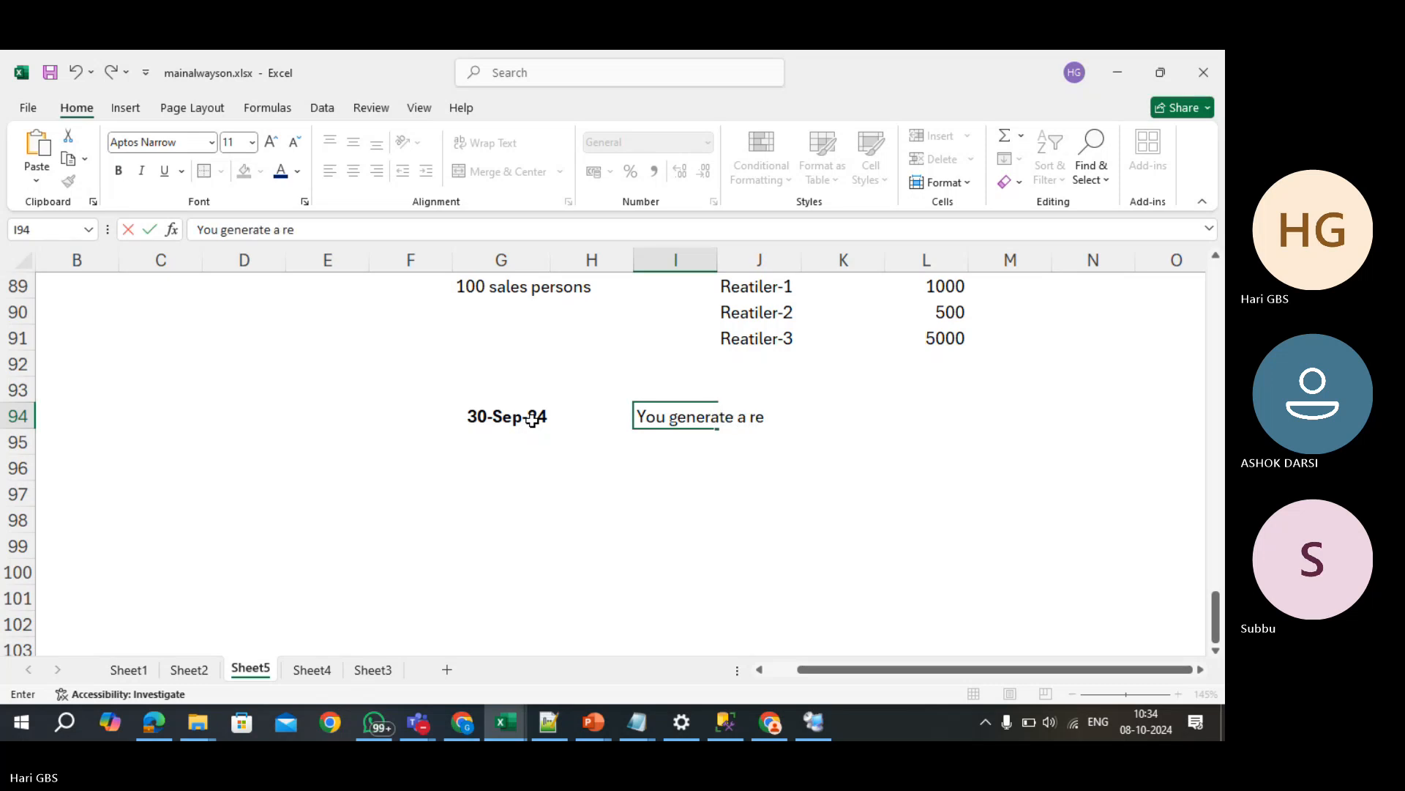
text(port)
key(Return)
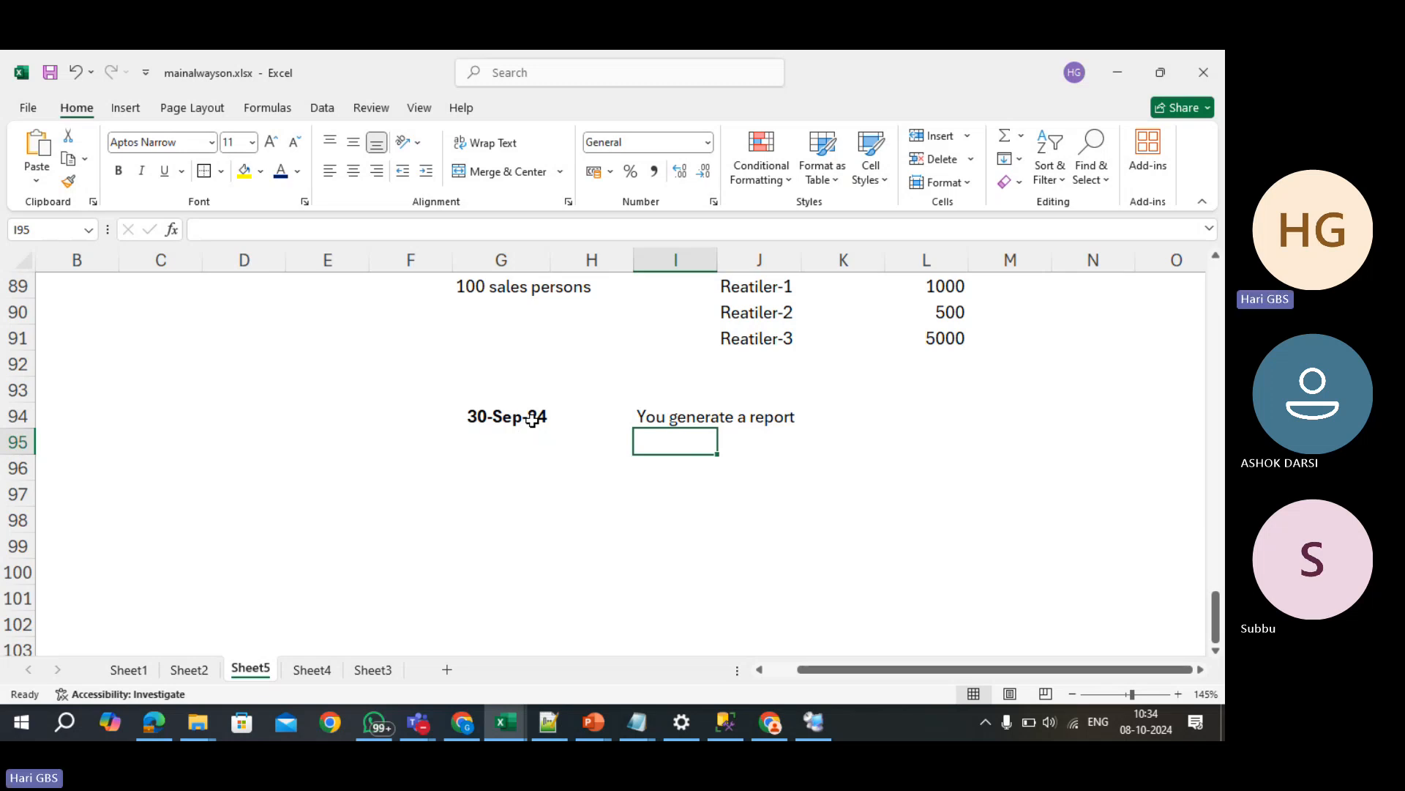
key(Left)
key(Left)
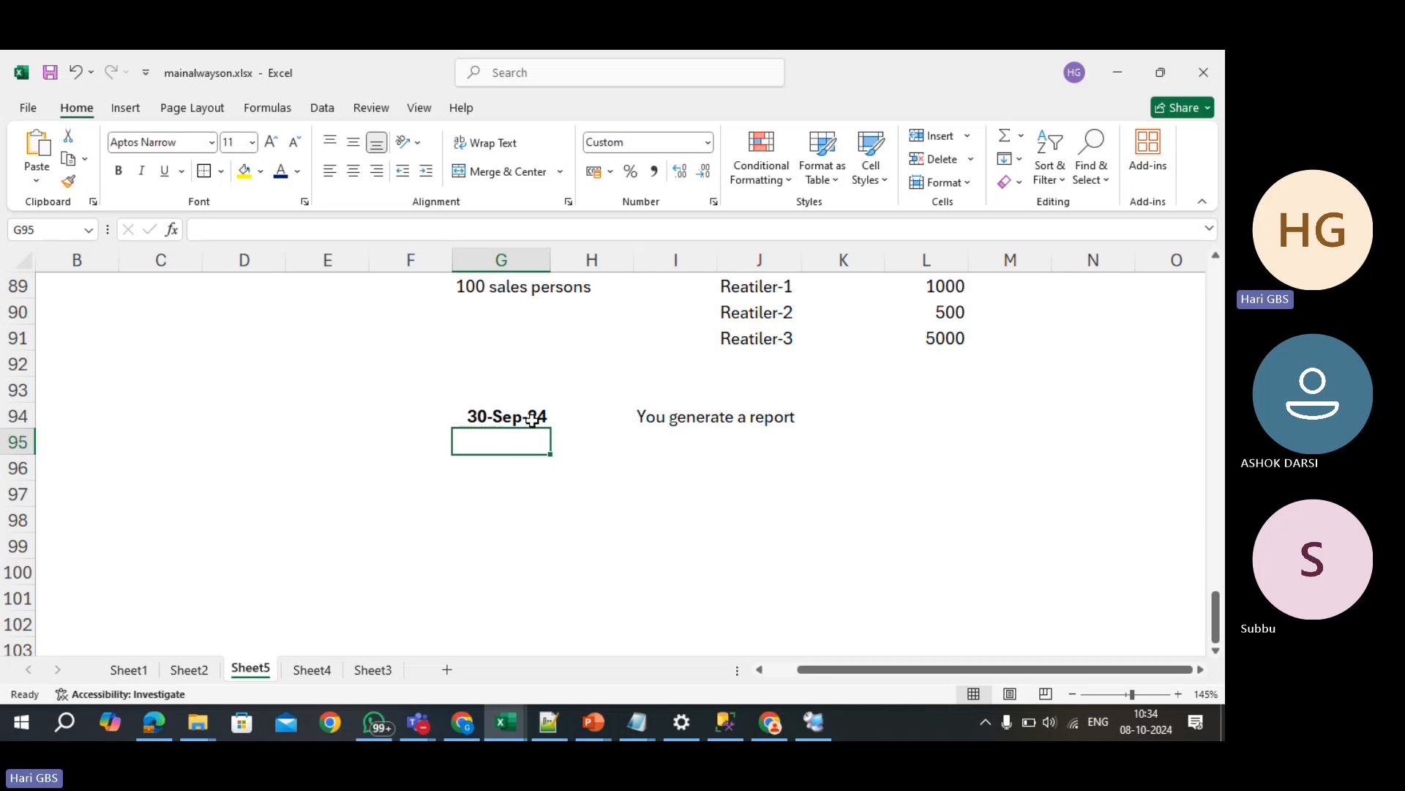
key(Right)
key(Right)
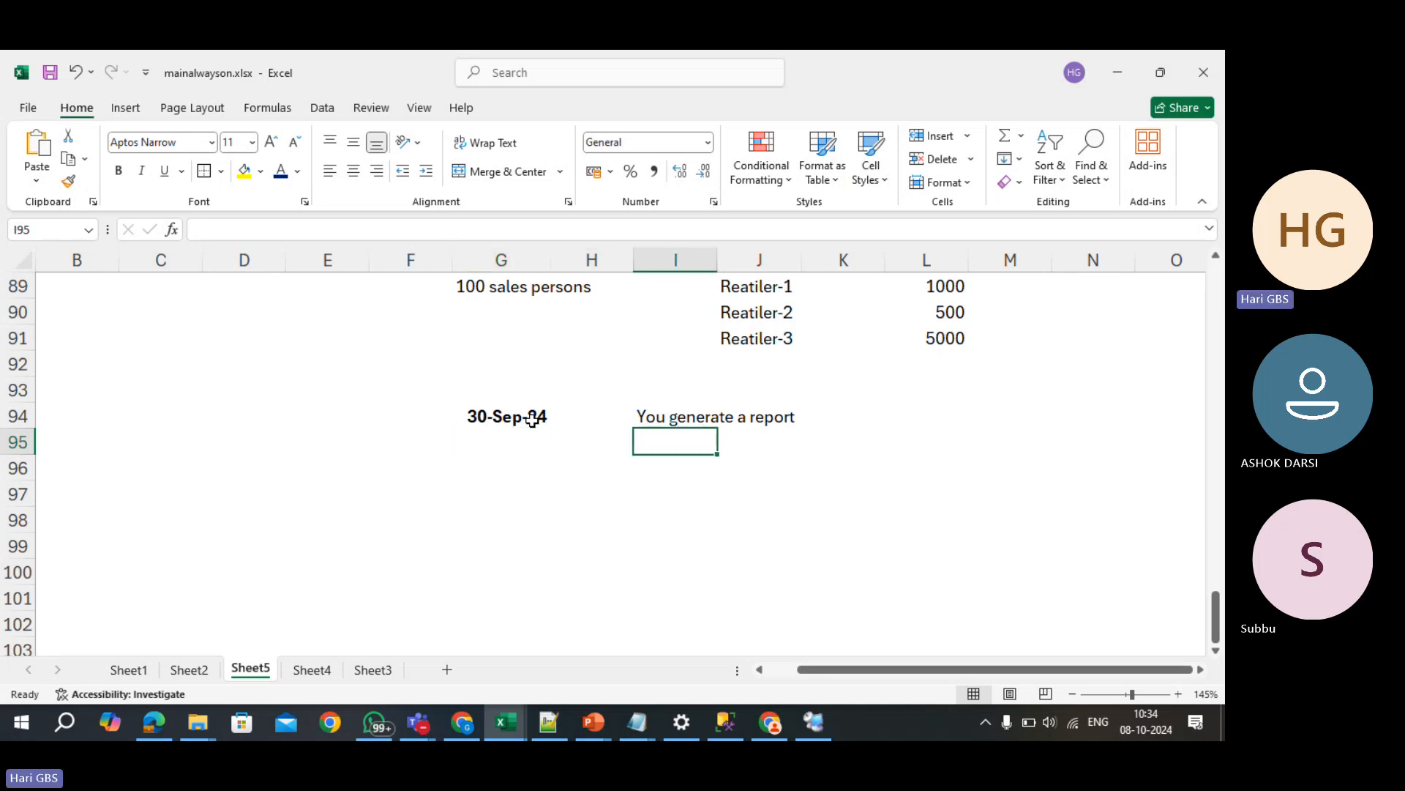
key(Down)
key(Down)
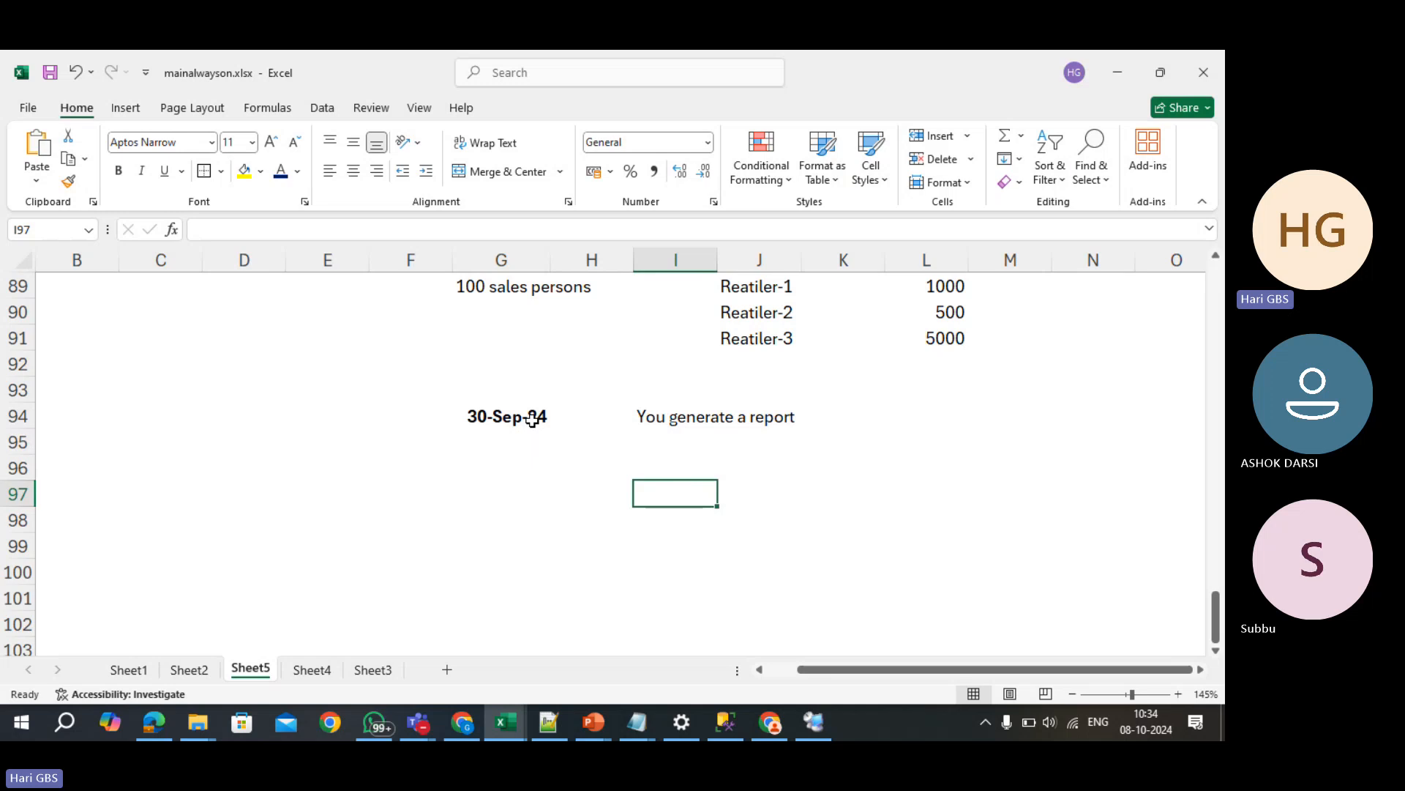
- Enter ABCDEFGHI in I97 and label G97 PRIMARY and L97 SECONDARY
text(ABCD)
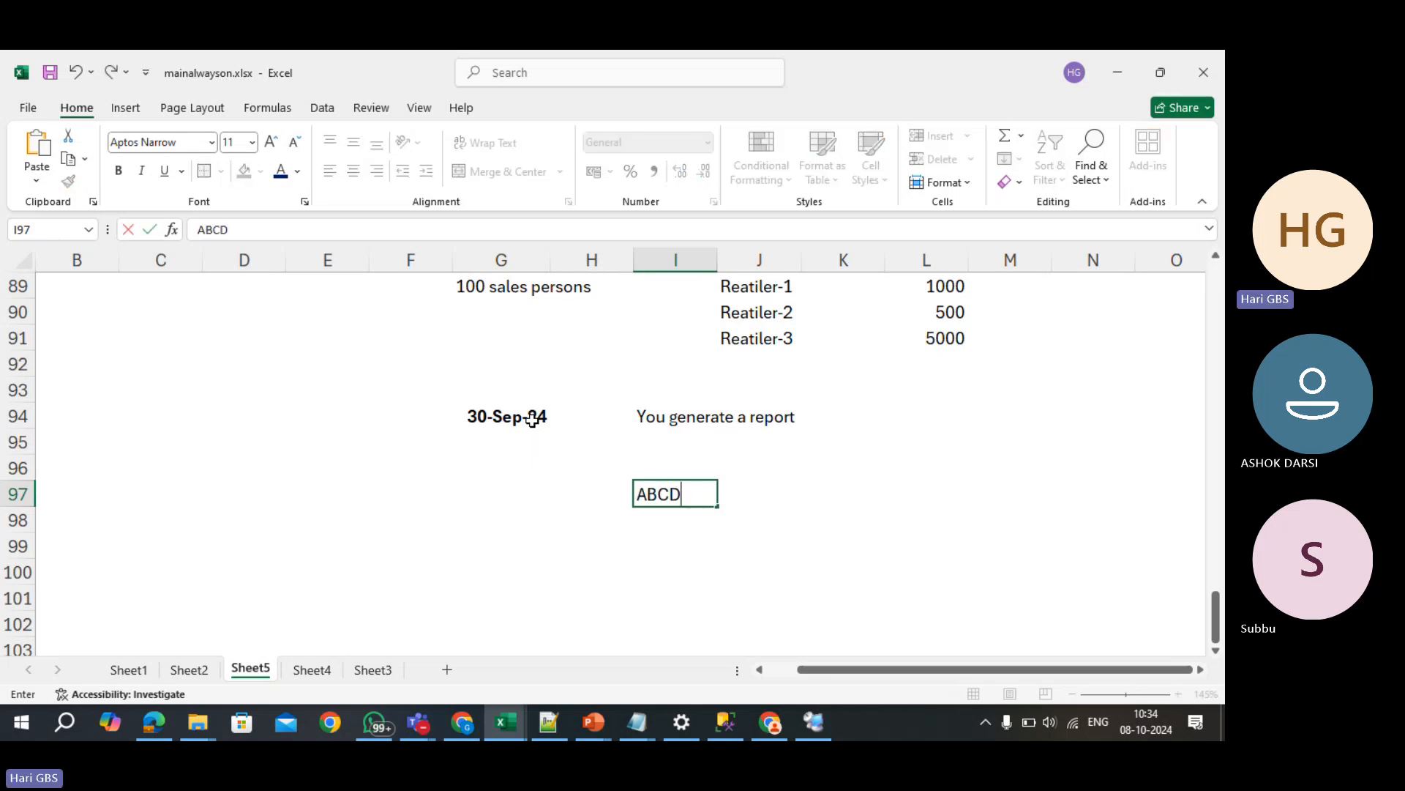
text(EFGHI)
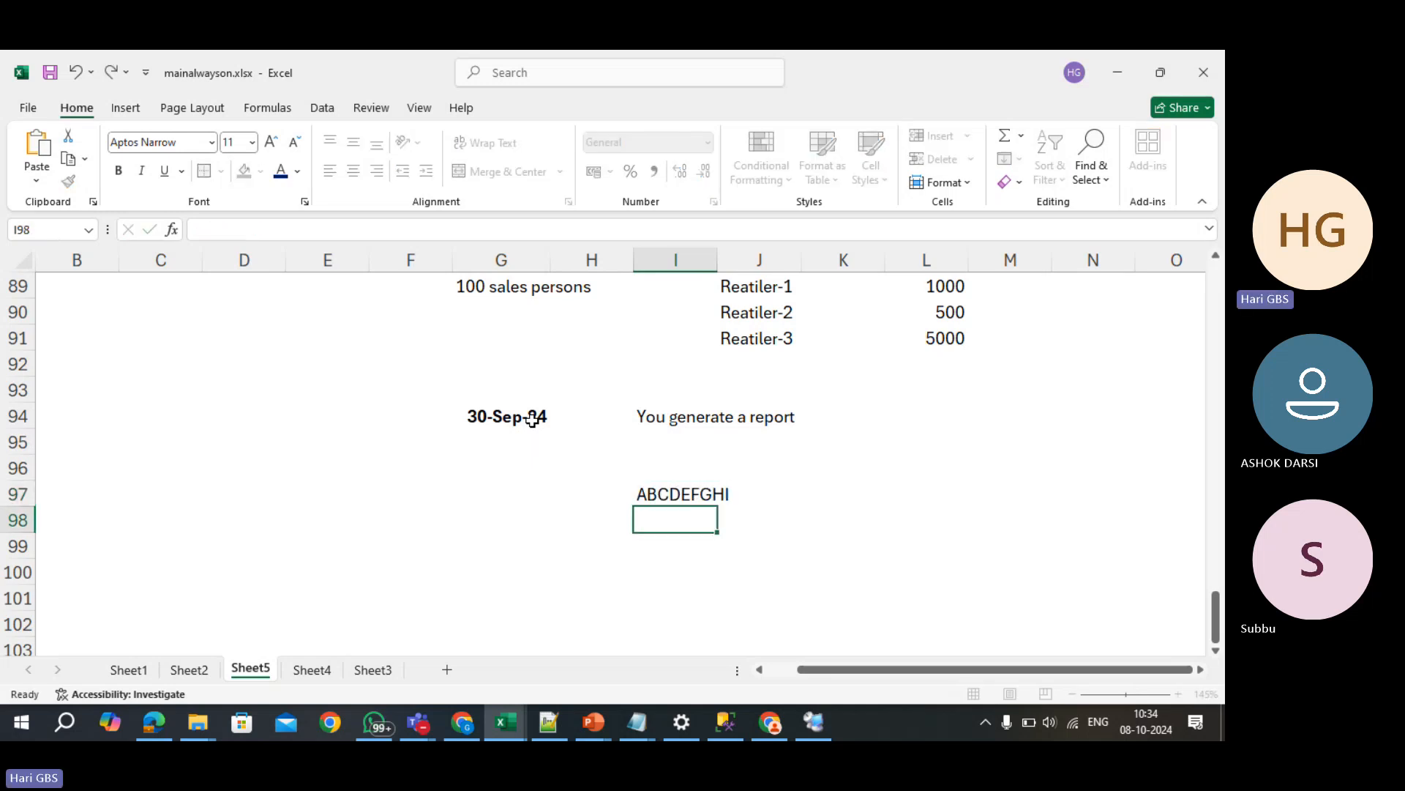
key(Return)
key(Up)
key(Left)
key(Left)
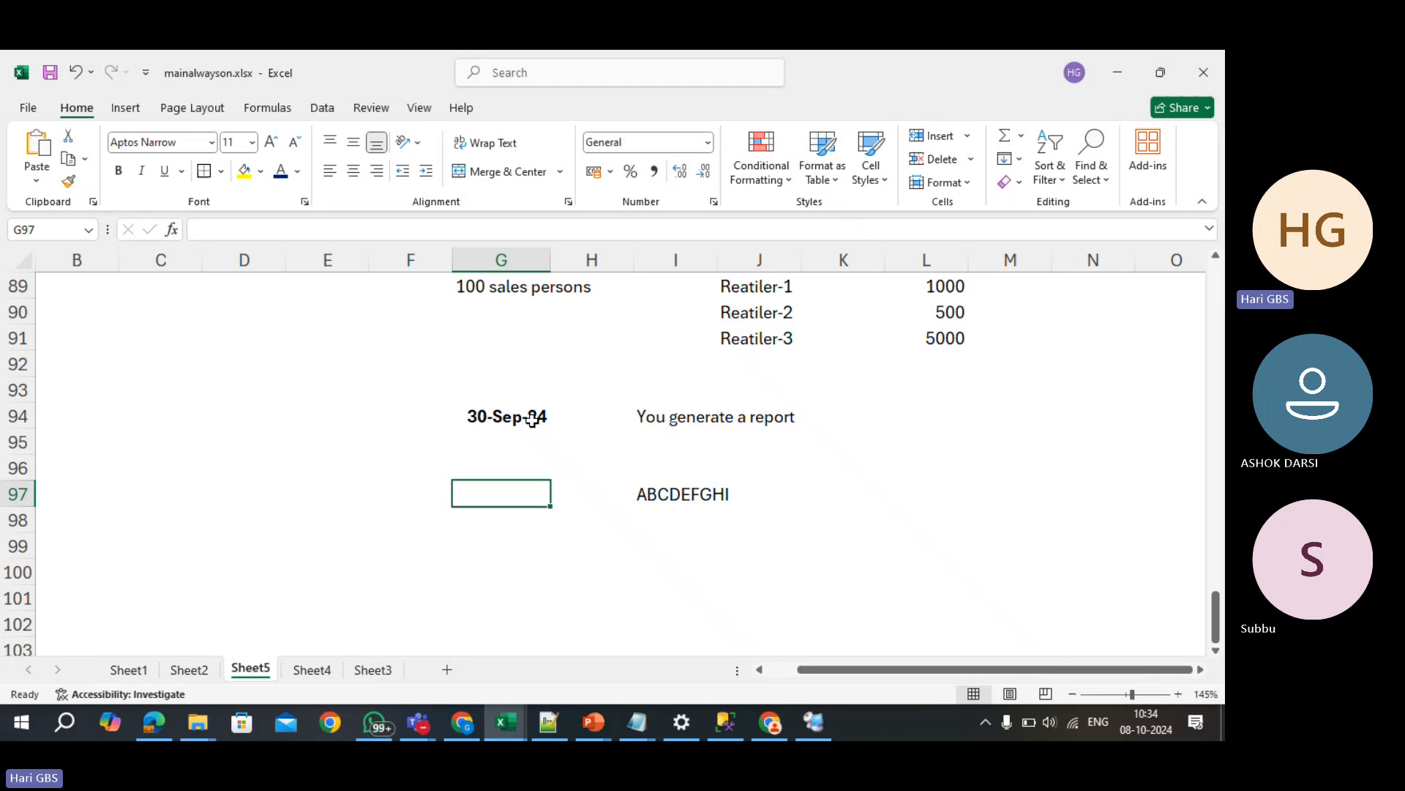
text(PRIMARY)
key(Right)
key(Right)
key(Right)
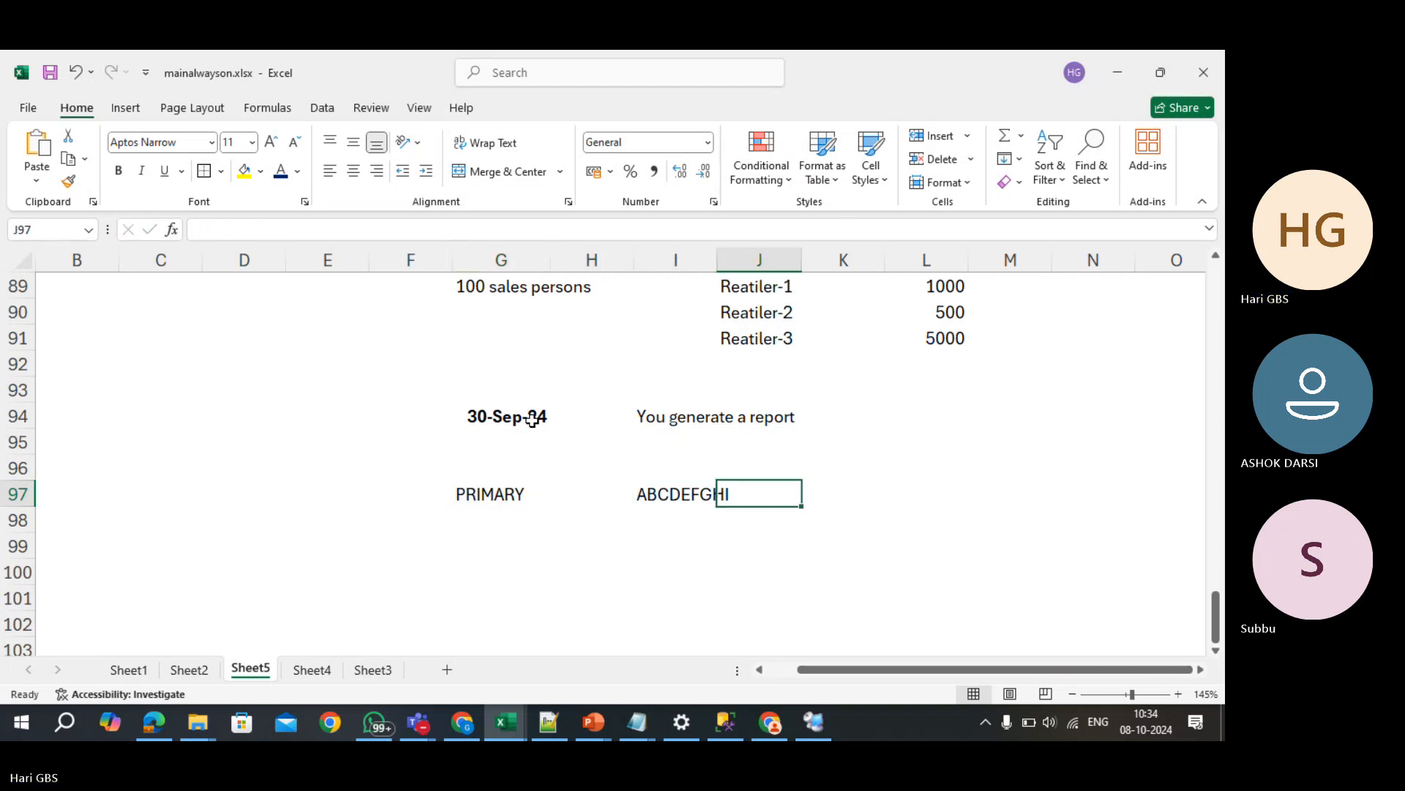
key(Right)
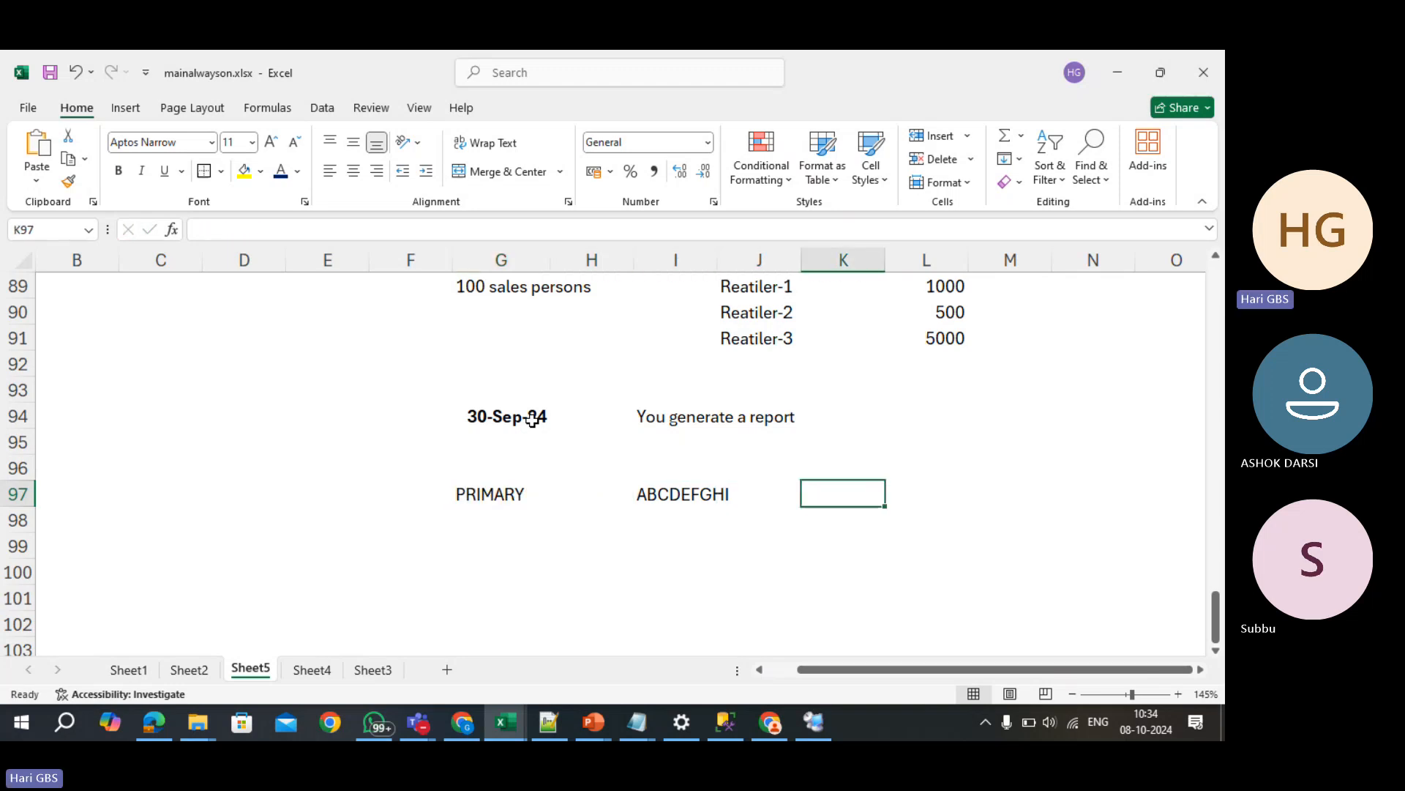
text(ECONDARY)
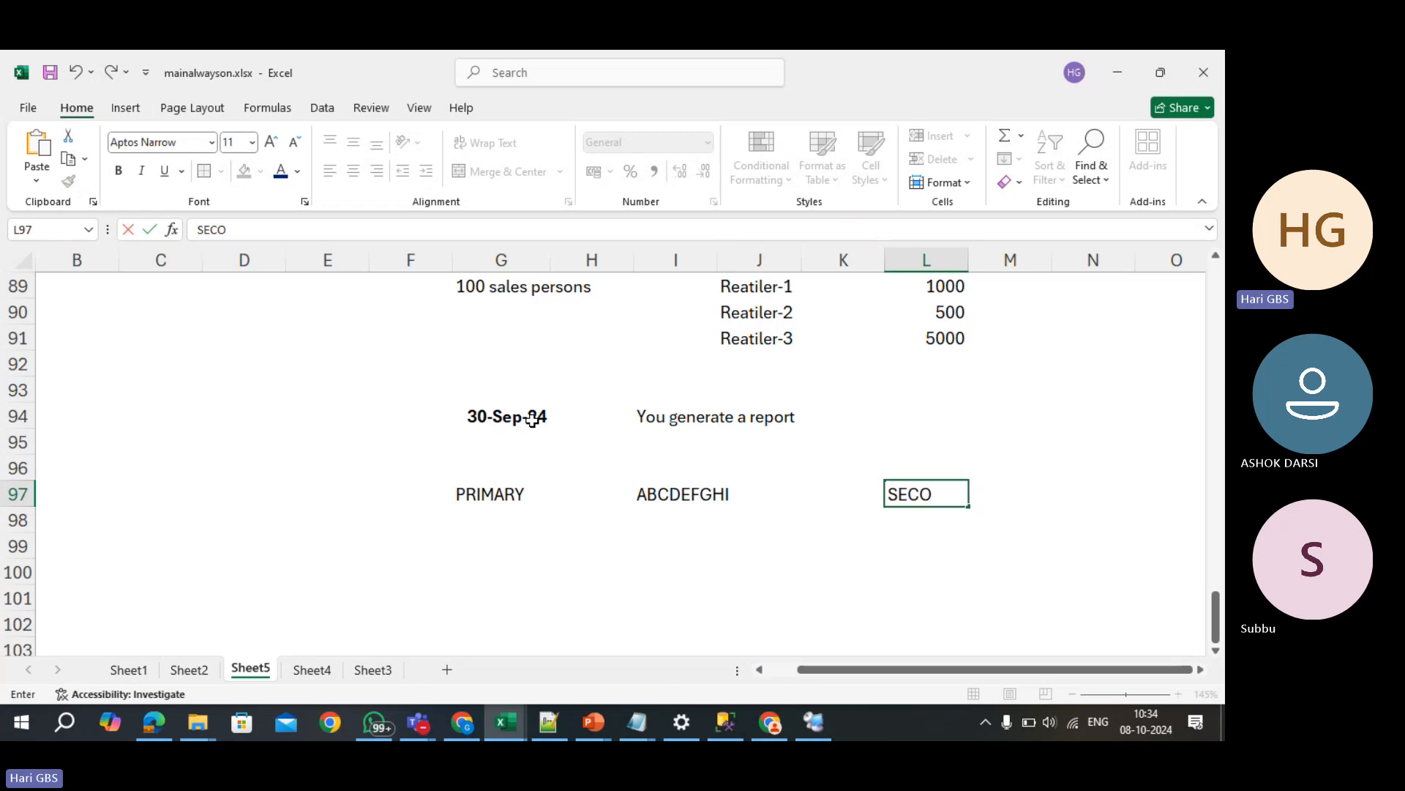
key(Return)
- Undo an accidental X entry to restore ABCDEFGHI in I97
key(Left)
key(Left)
key(Left)
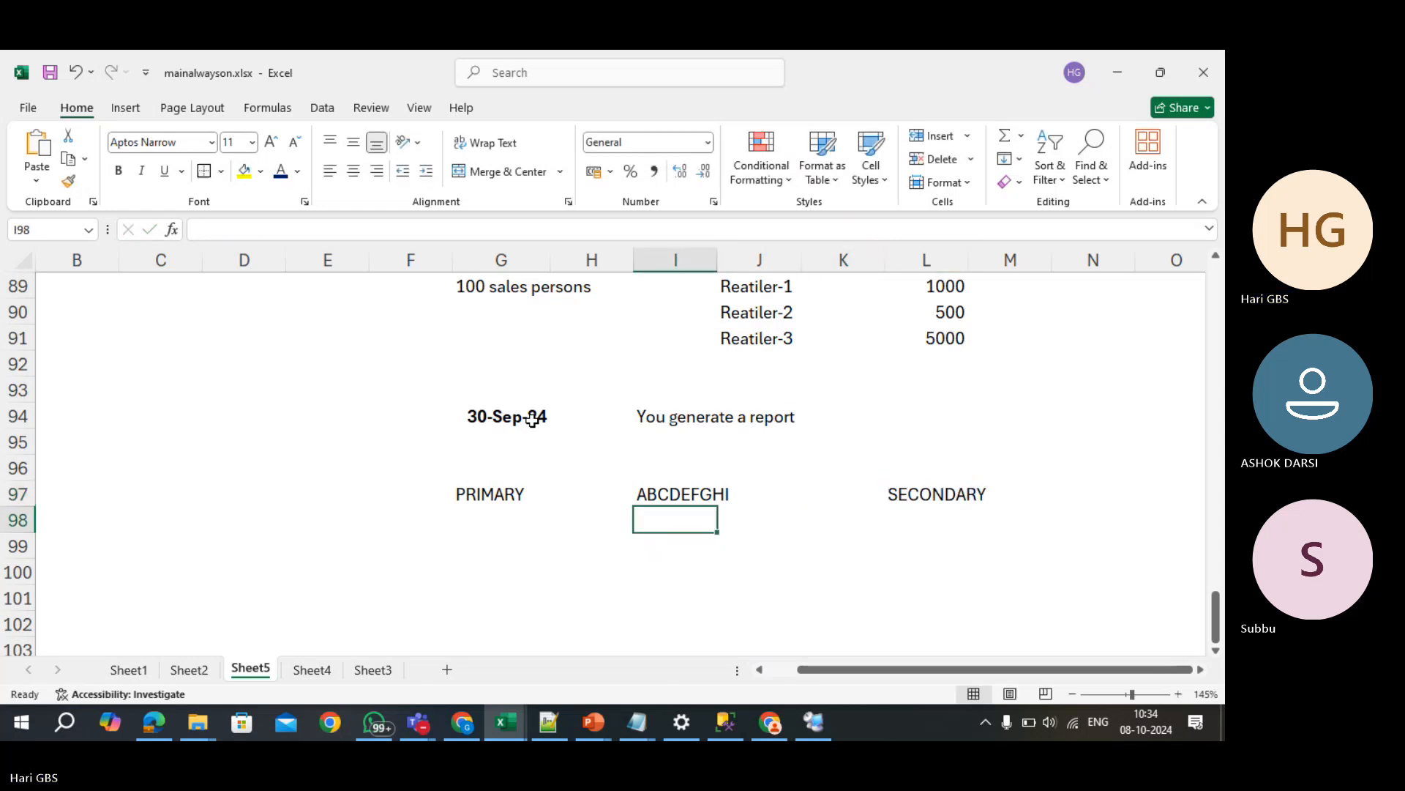
key(Up)
text(X)
key(Left)
key(Left)
key(Right)
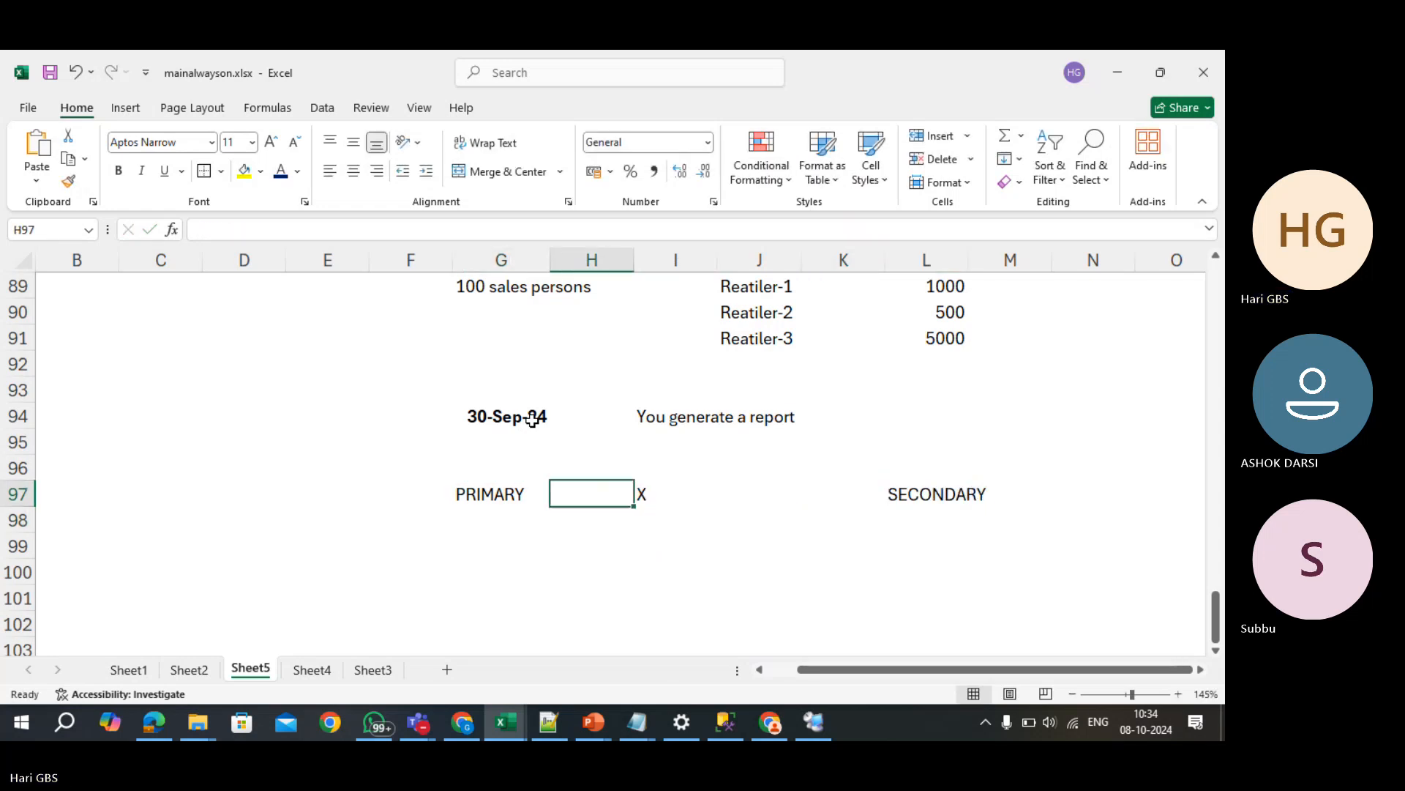
key(ctrl+z)
- Move ABCDEFGHI under PRIMARY in G98 and paste a bold copy under SECONDARY in L98
key(ctrl+x)
key(Left)
key(Left)
key(Down)
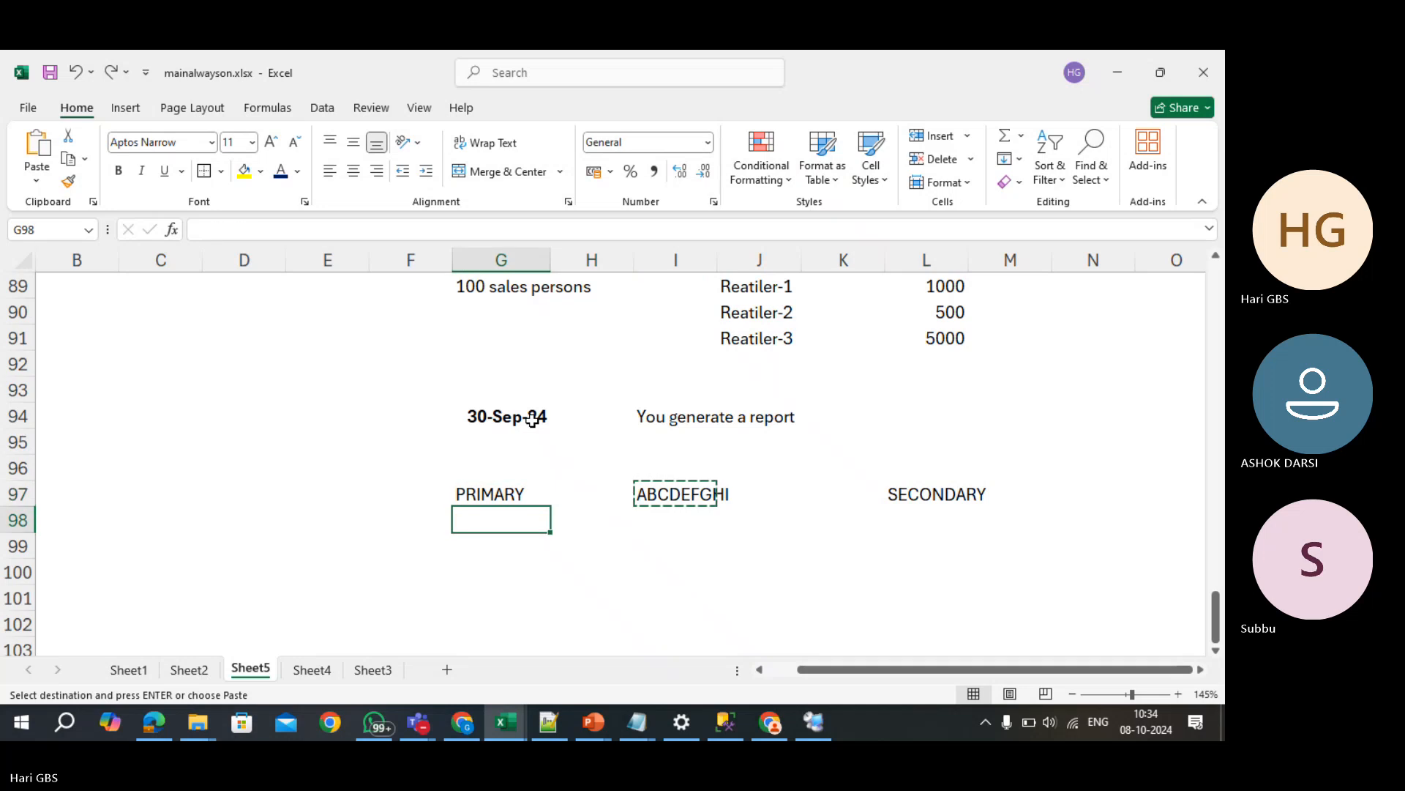
key(ctrl+v)
key(ctrl+c)
key(Right)
key(Right)
key(Right)
key(Right)
key(Right)
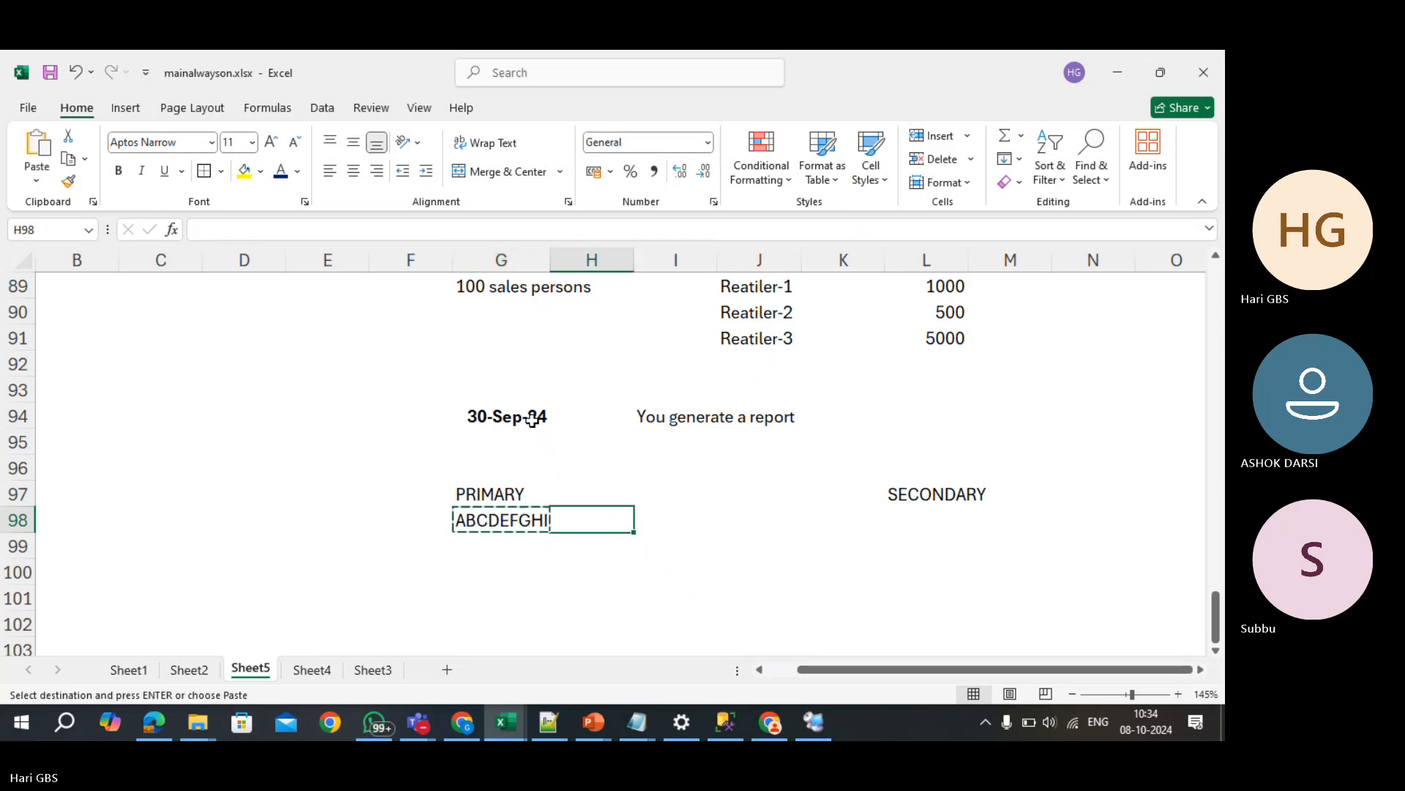
key(ctrl+v)
key(ctrl+b)
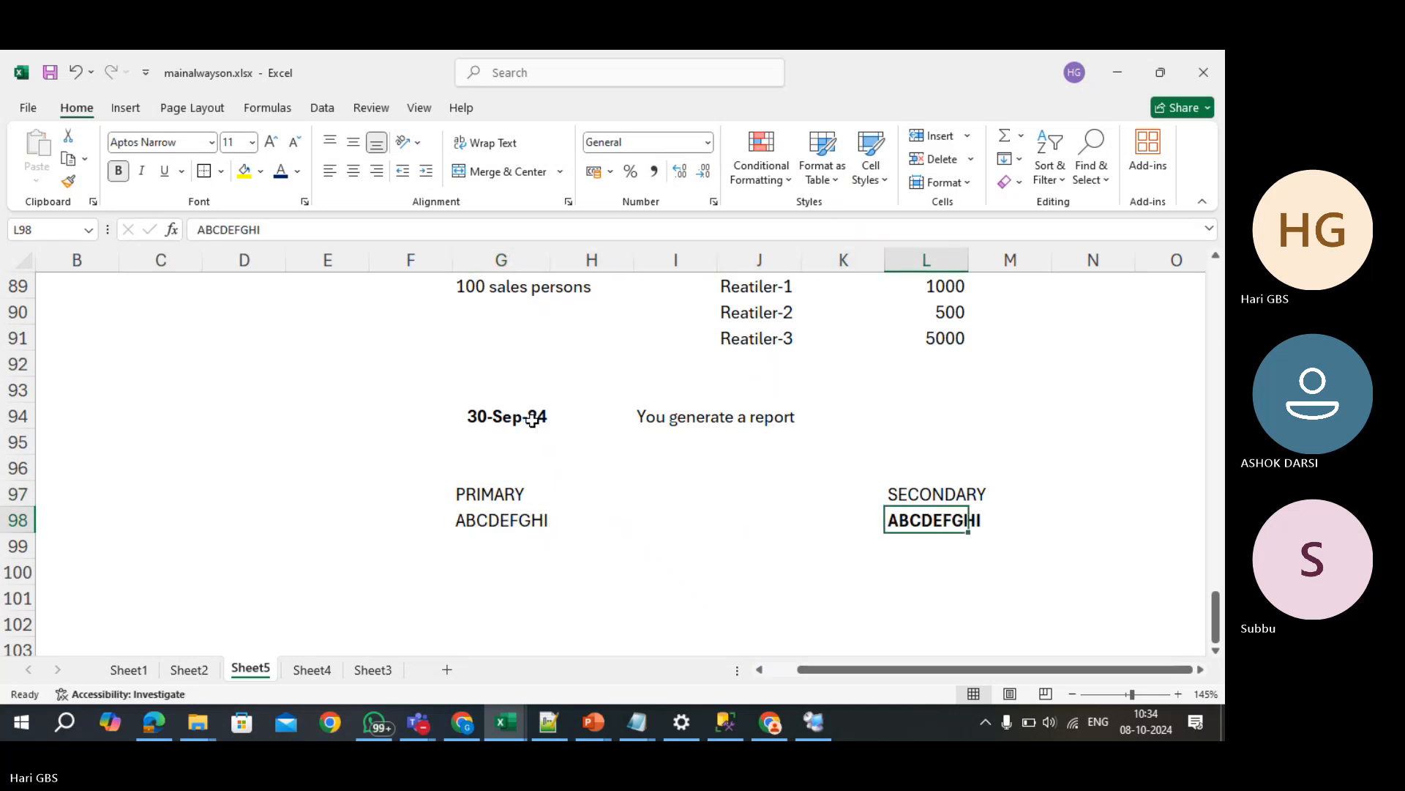
- Add JKL in G99 and L99, then MNO in G100 and L100
key(Down)
key(Left)
key(Left)
key(Left)
key(Left)
key(Left)
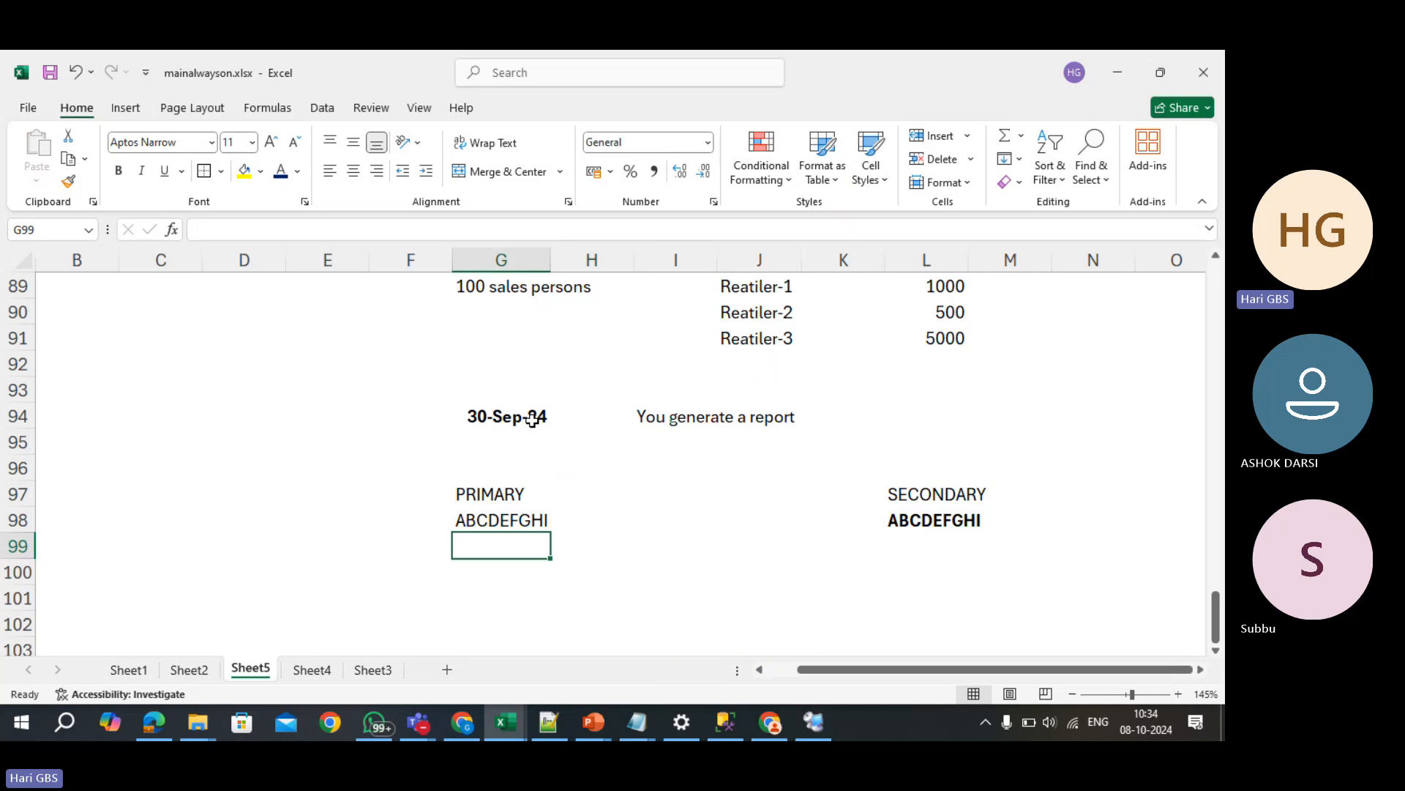
text(JKL)
key(Right)
key(Right)
key(Right)
key(Right)
key(Right)
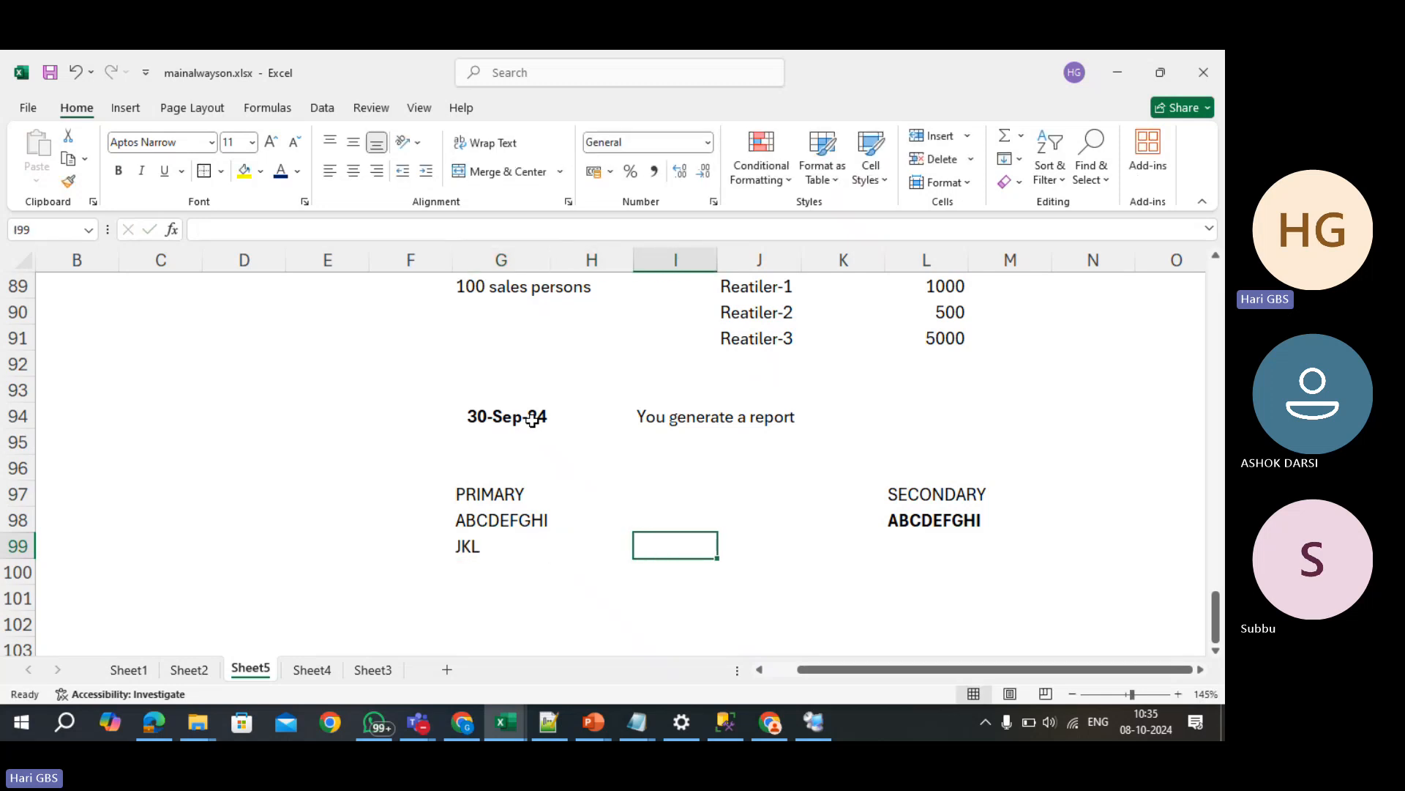
text(JKL)
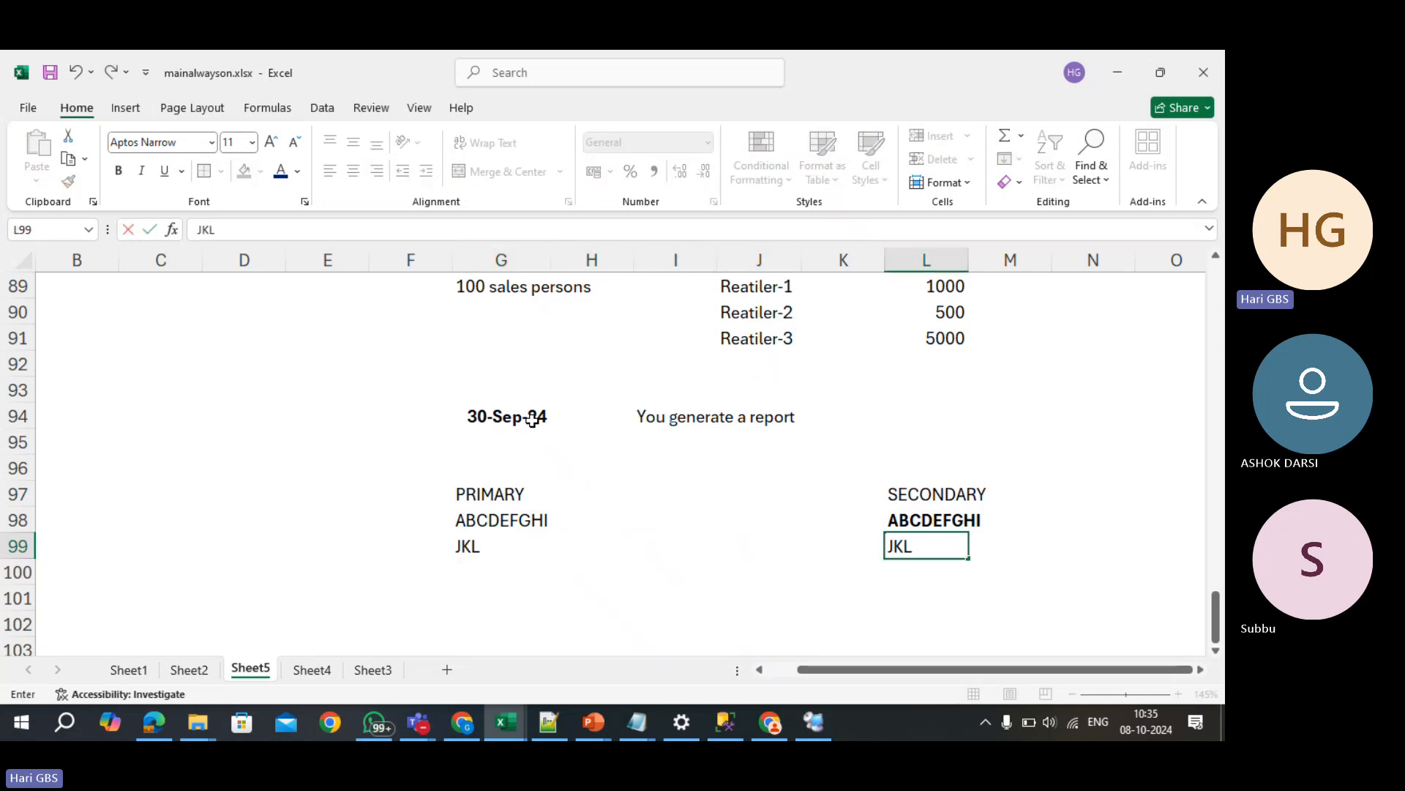
key(Return)
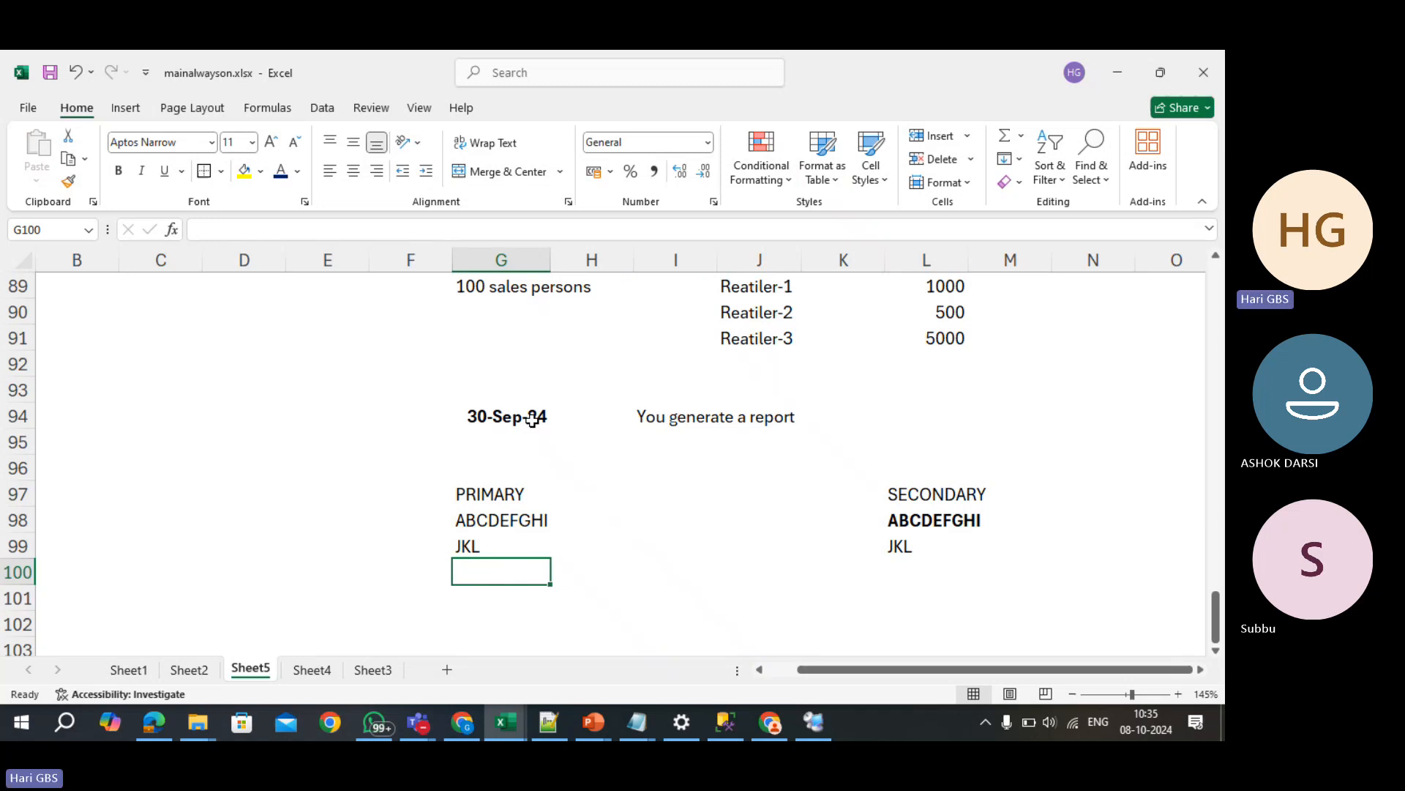
text(MNO)
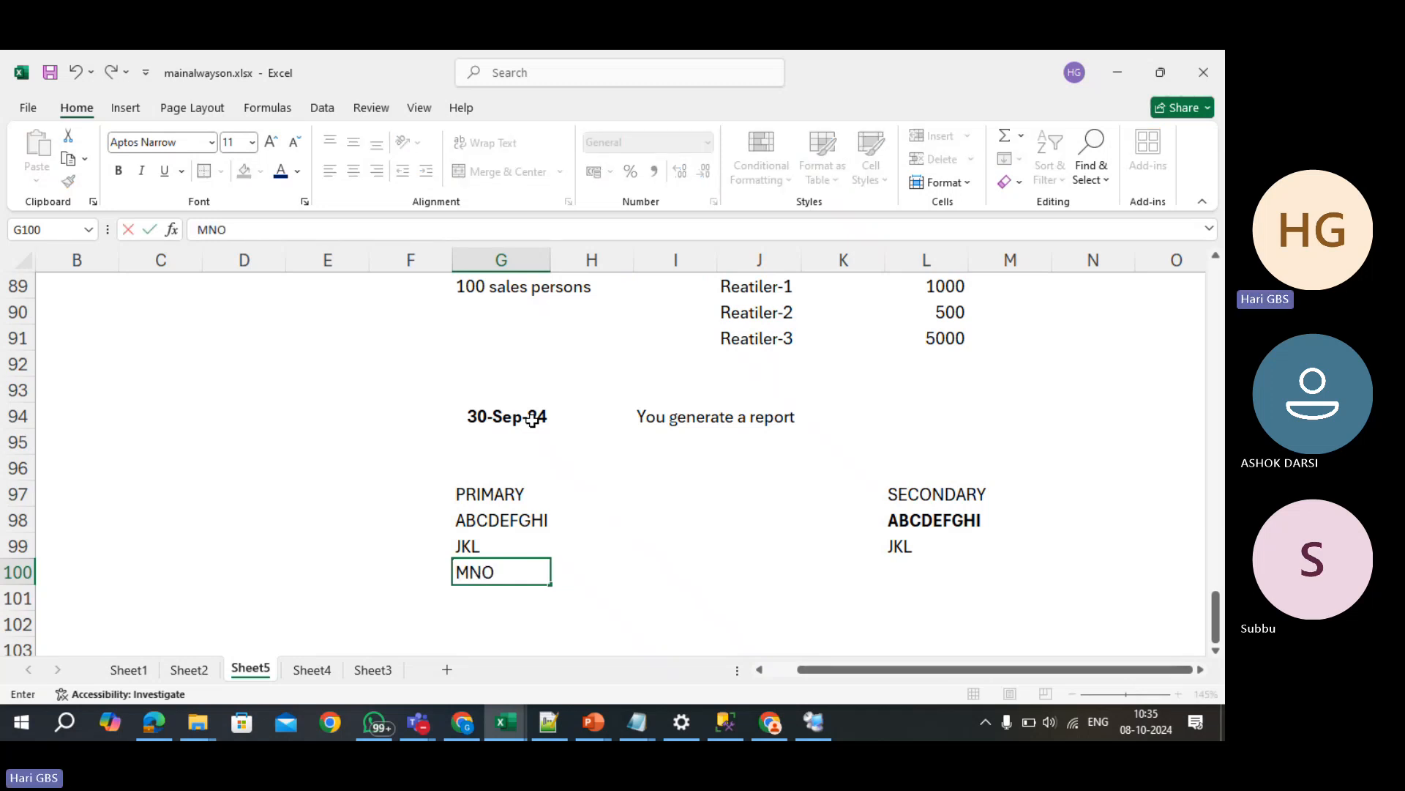
key(Right)
key(Right)
key(Right)
key(Right)
key(Right)
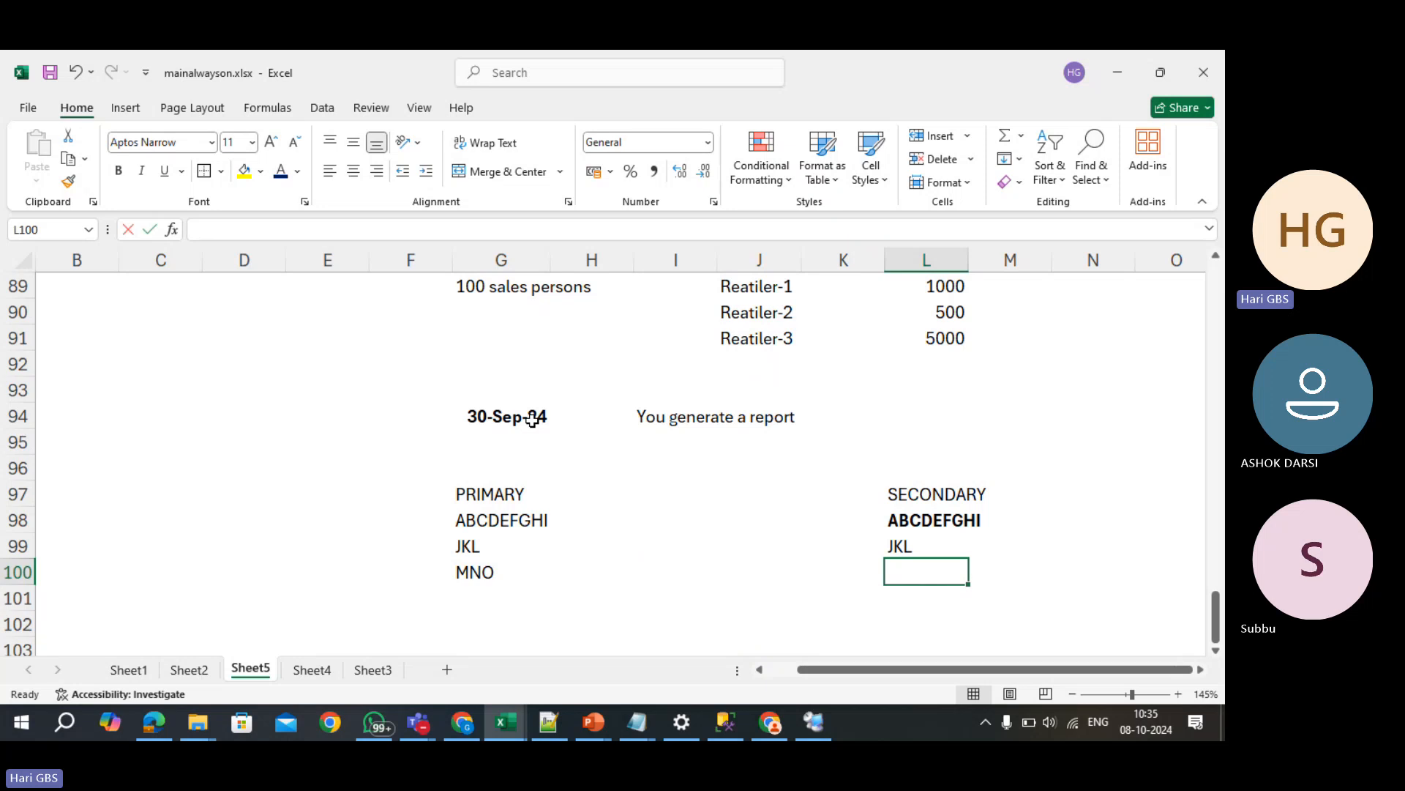
text(MNO)
key(Return)
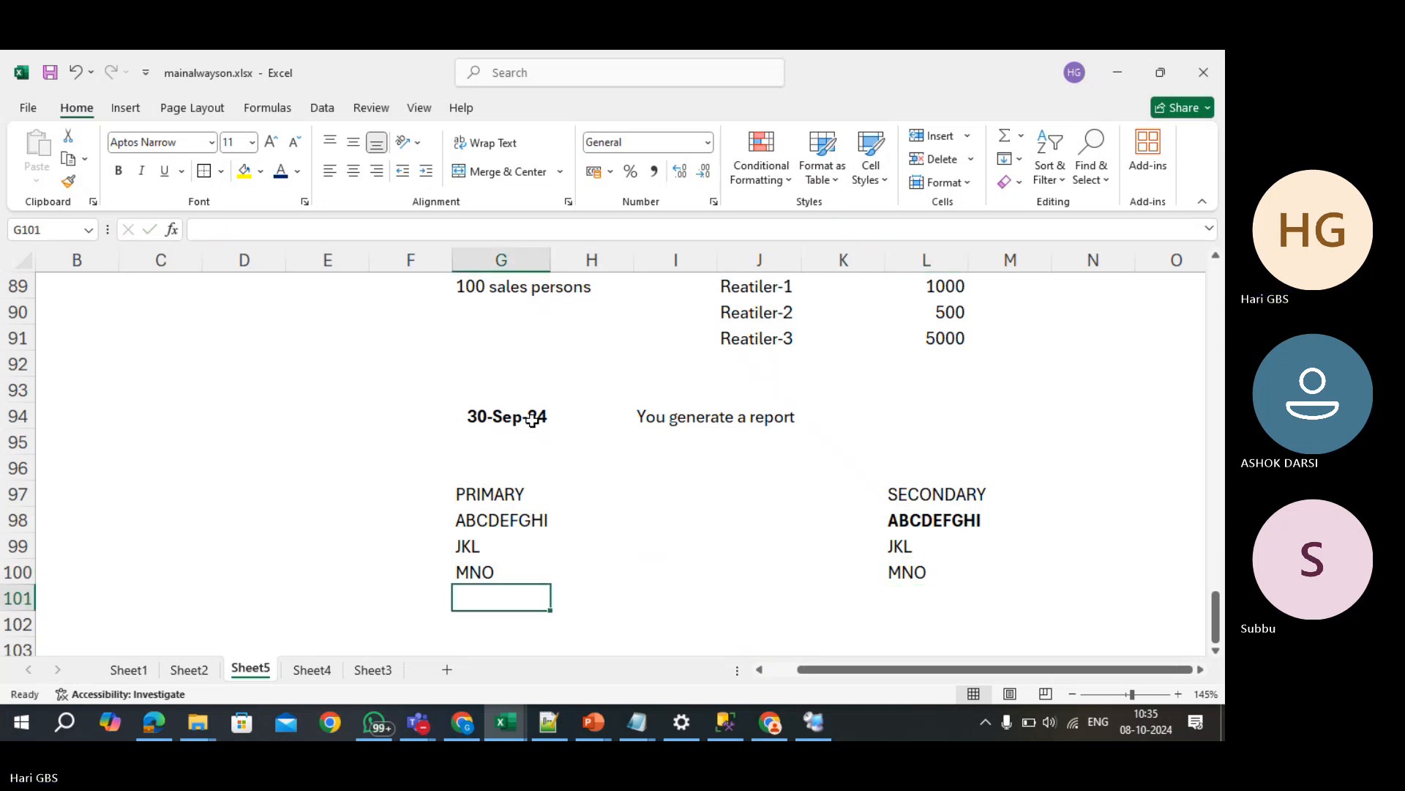
key(Up)
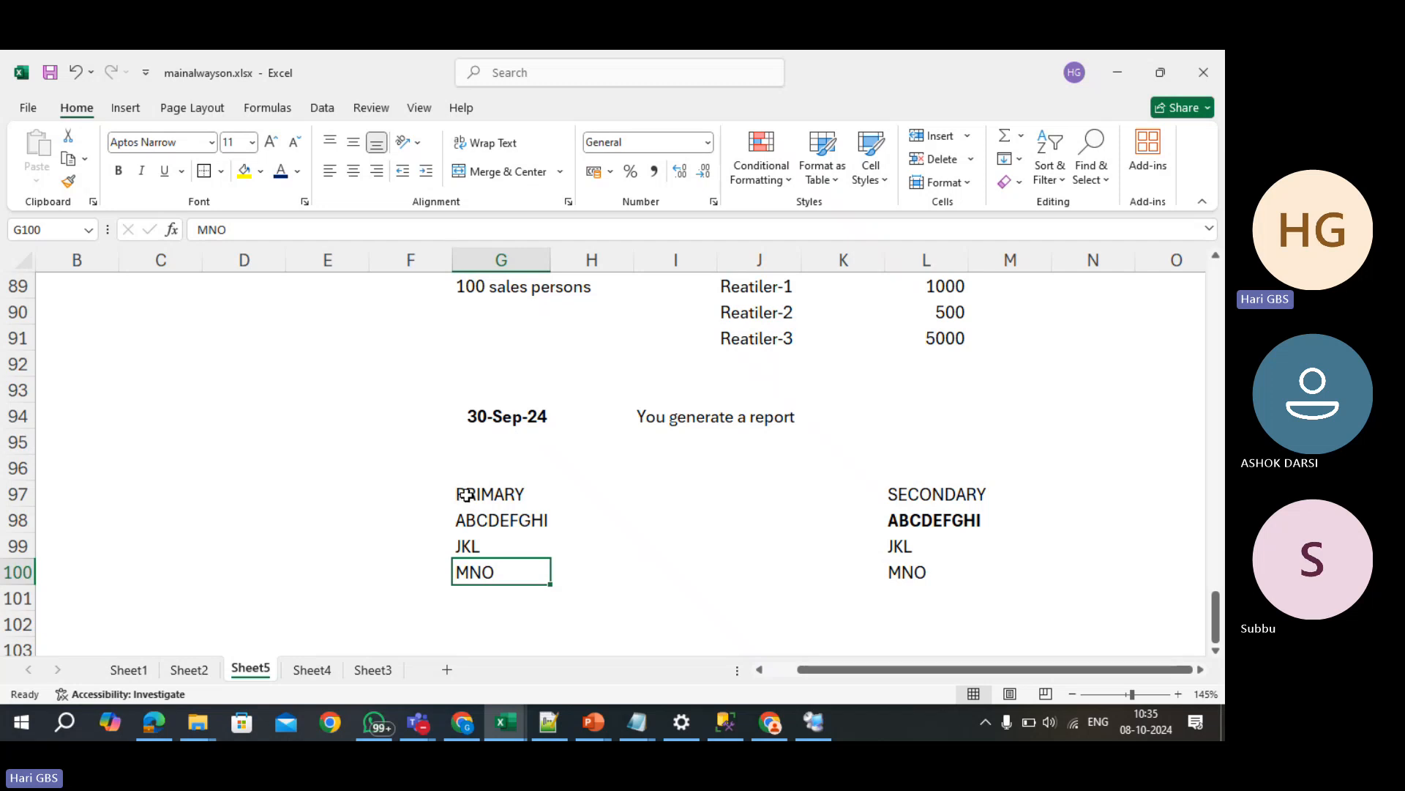
- Scroll down and enter 1000 GB in both G109 and I109
scroll(466, 495, down, 3)
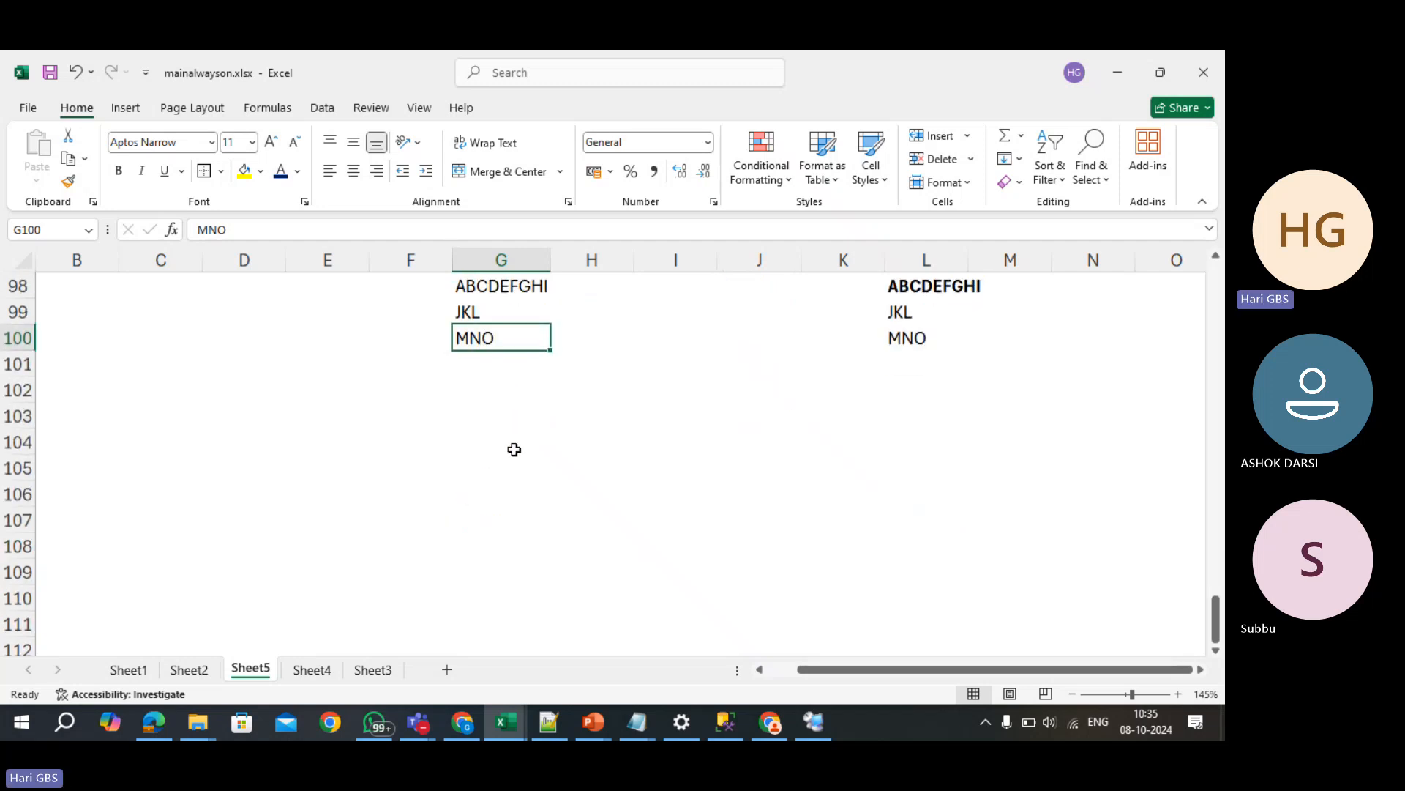
scroll(513, 449, down, 2)
click(495, 407)
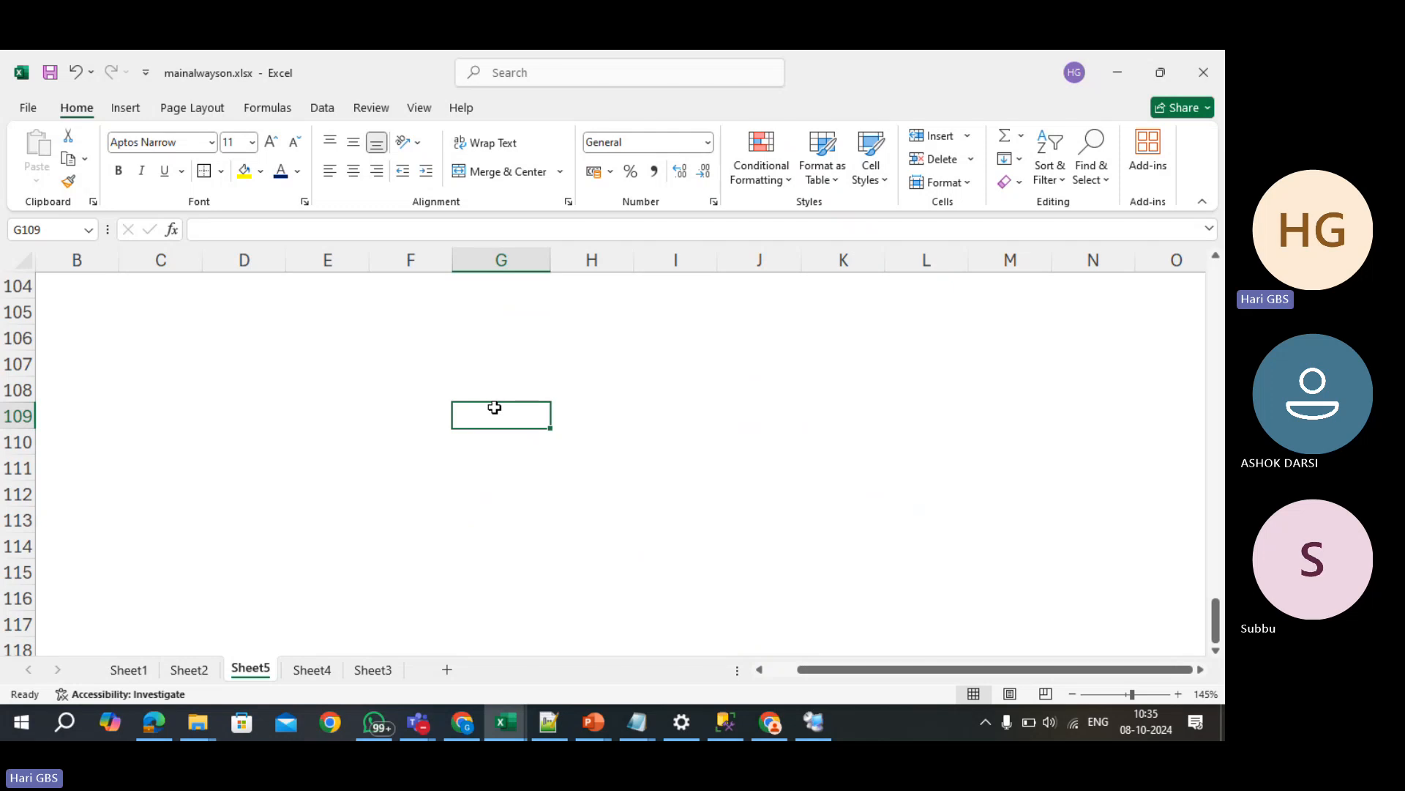
text(1000)
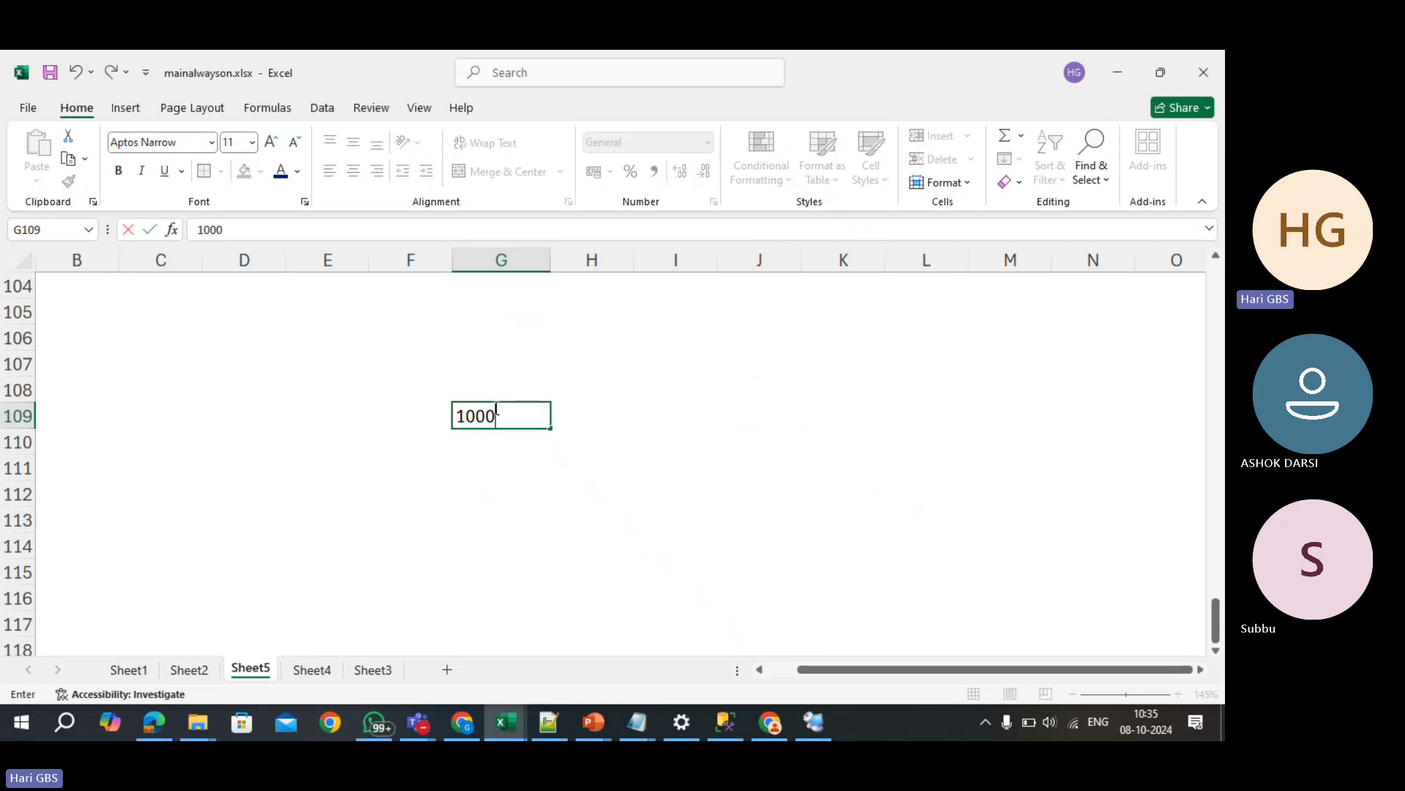
text( gb)
key(BackSpace)
key(BackSpace)
key(BackSpace)
text(GB)
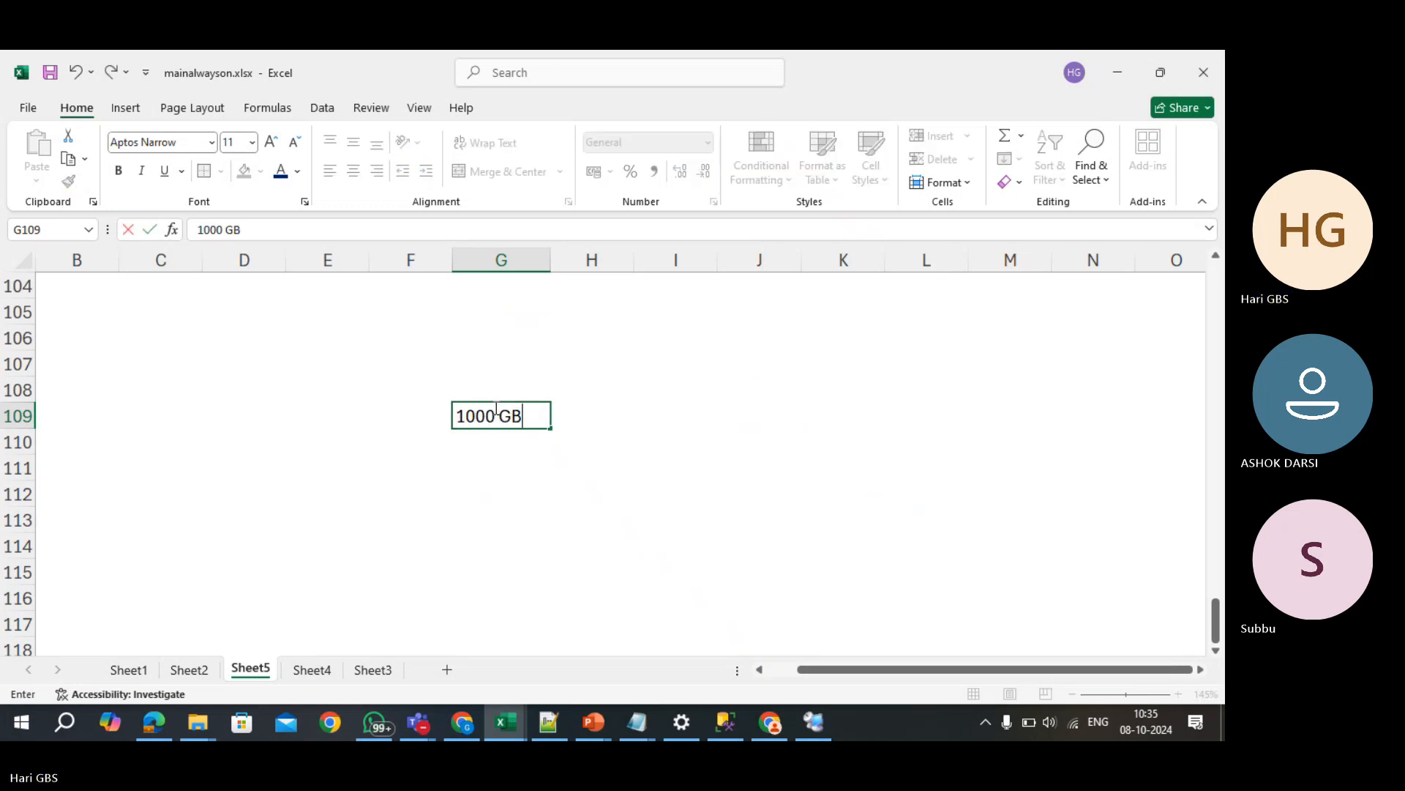
key(ctrl+Return)
key(Return)
key(Up)
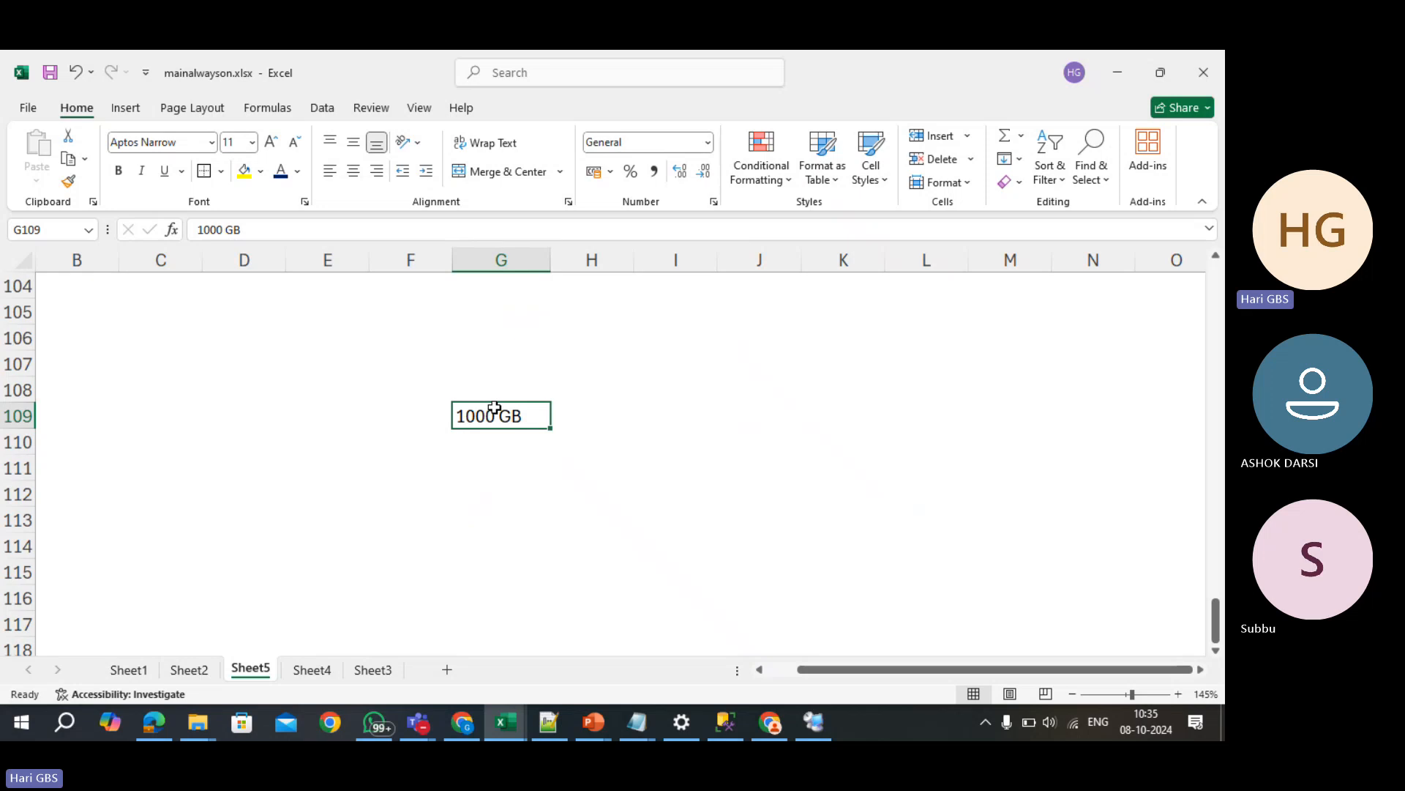
key(Right)
key(Right)
text(1)
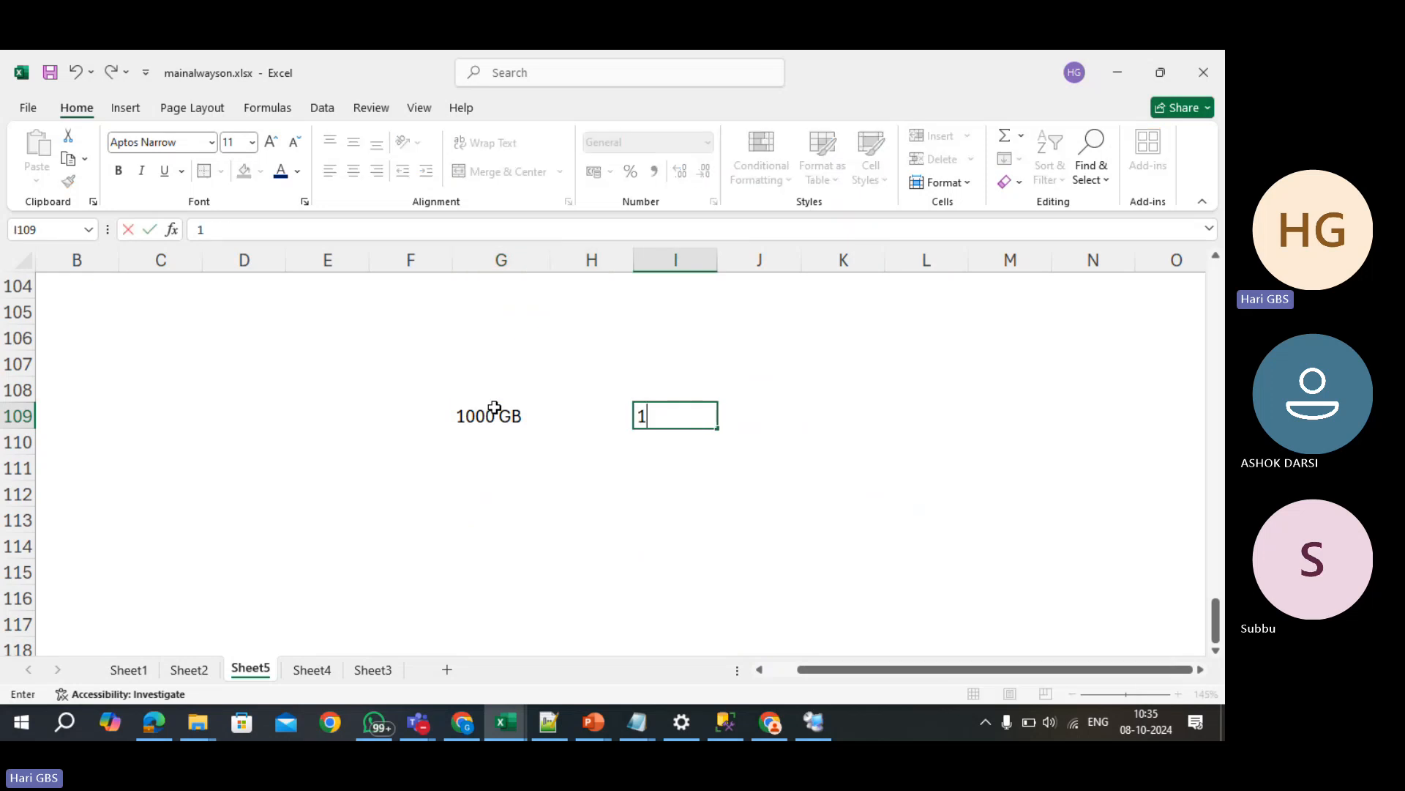
text(000 G)
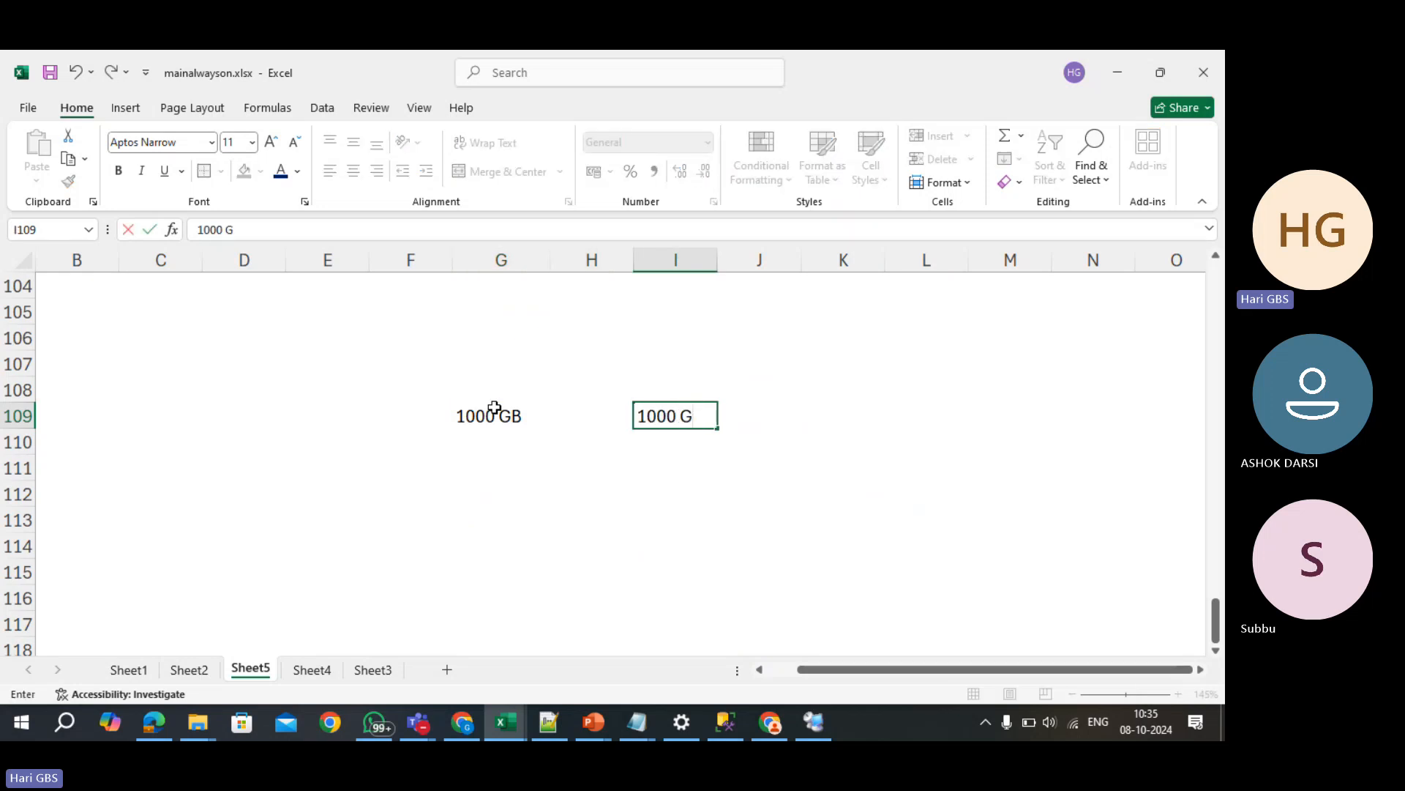
text(B)
key(Return)
key(Left)
key(Left)
key(Left)
key(Up)
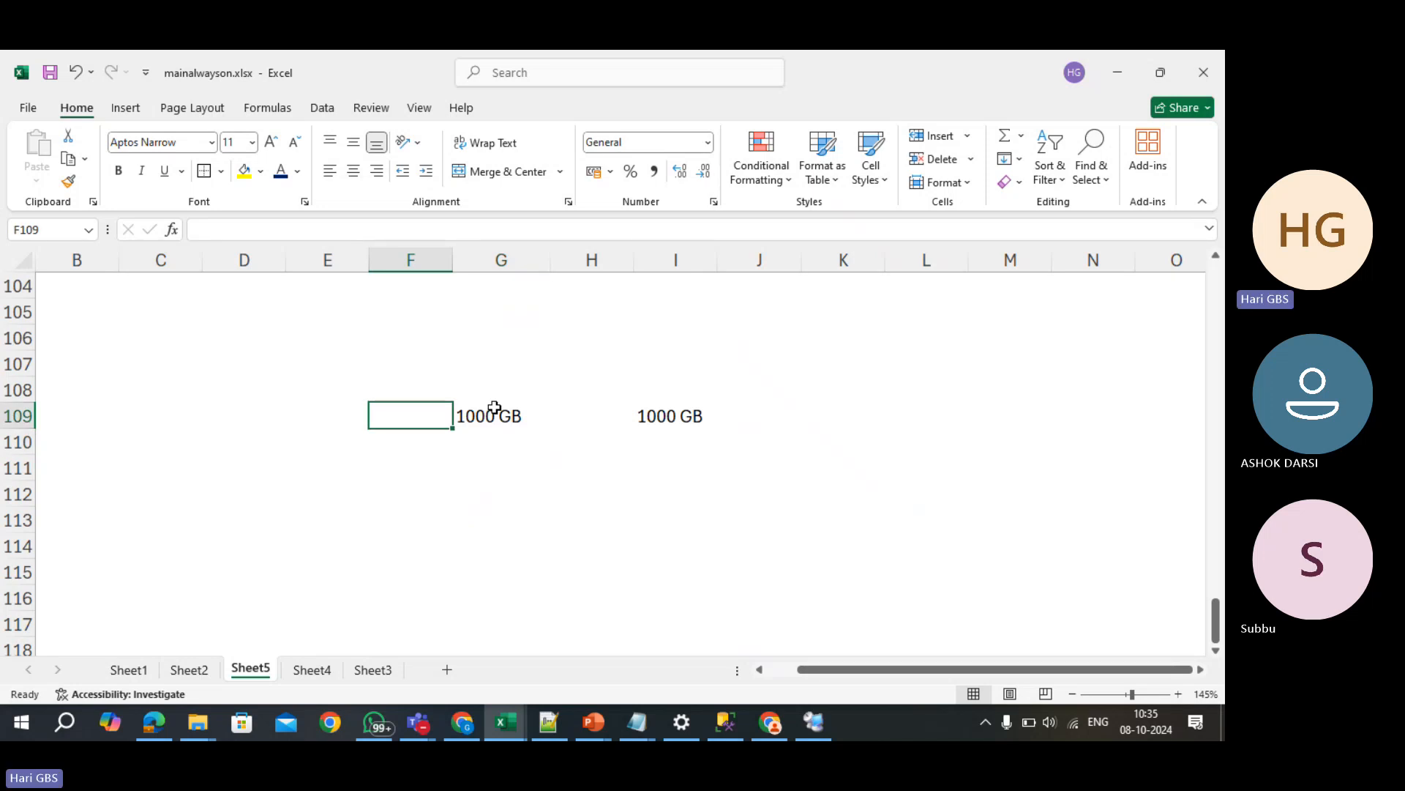
- Label D109 SNAPSHOT with date 08-10-2024 in E109, autofitting column D
key(Left)
key(Left)
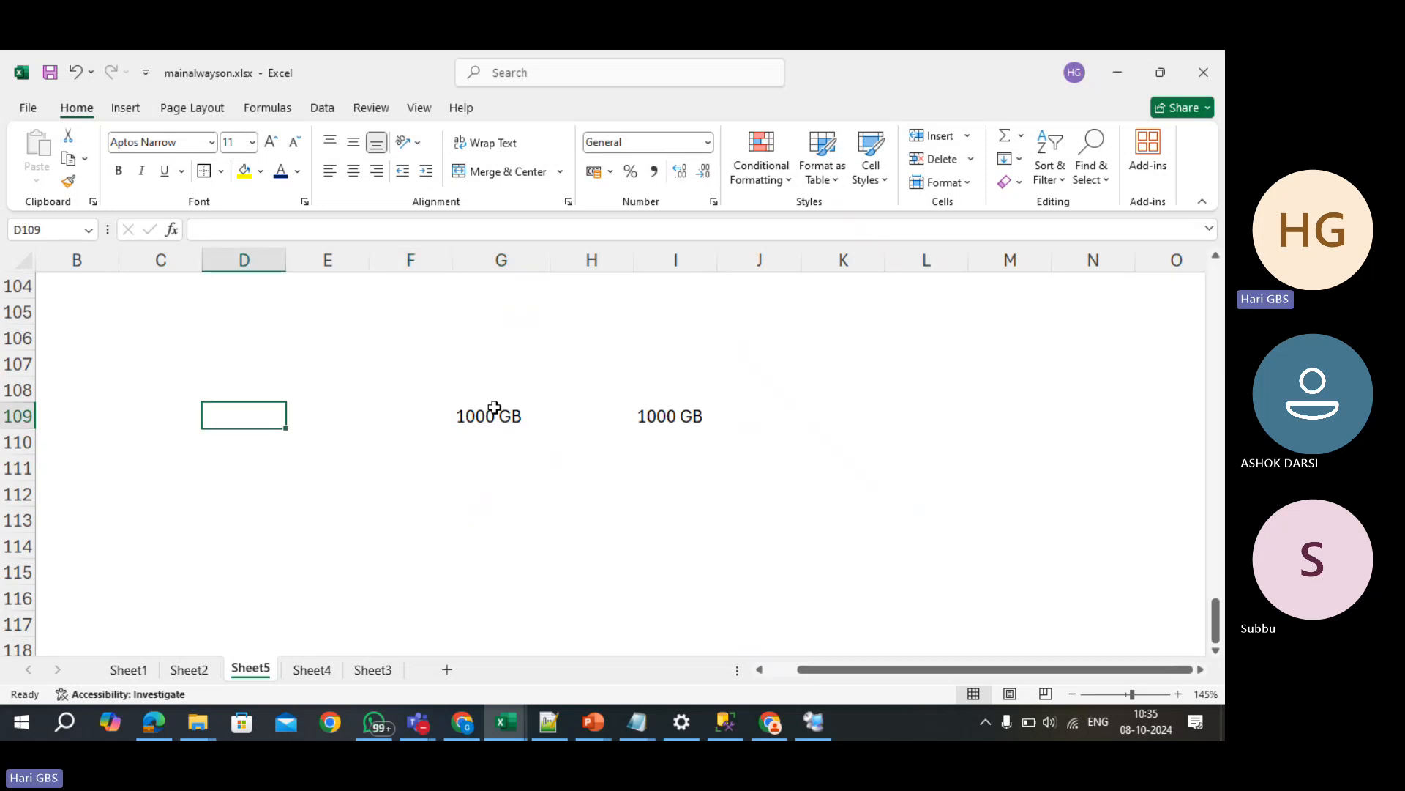
text(SNAPSHOT)
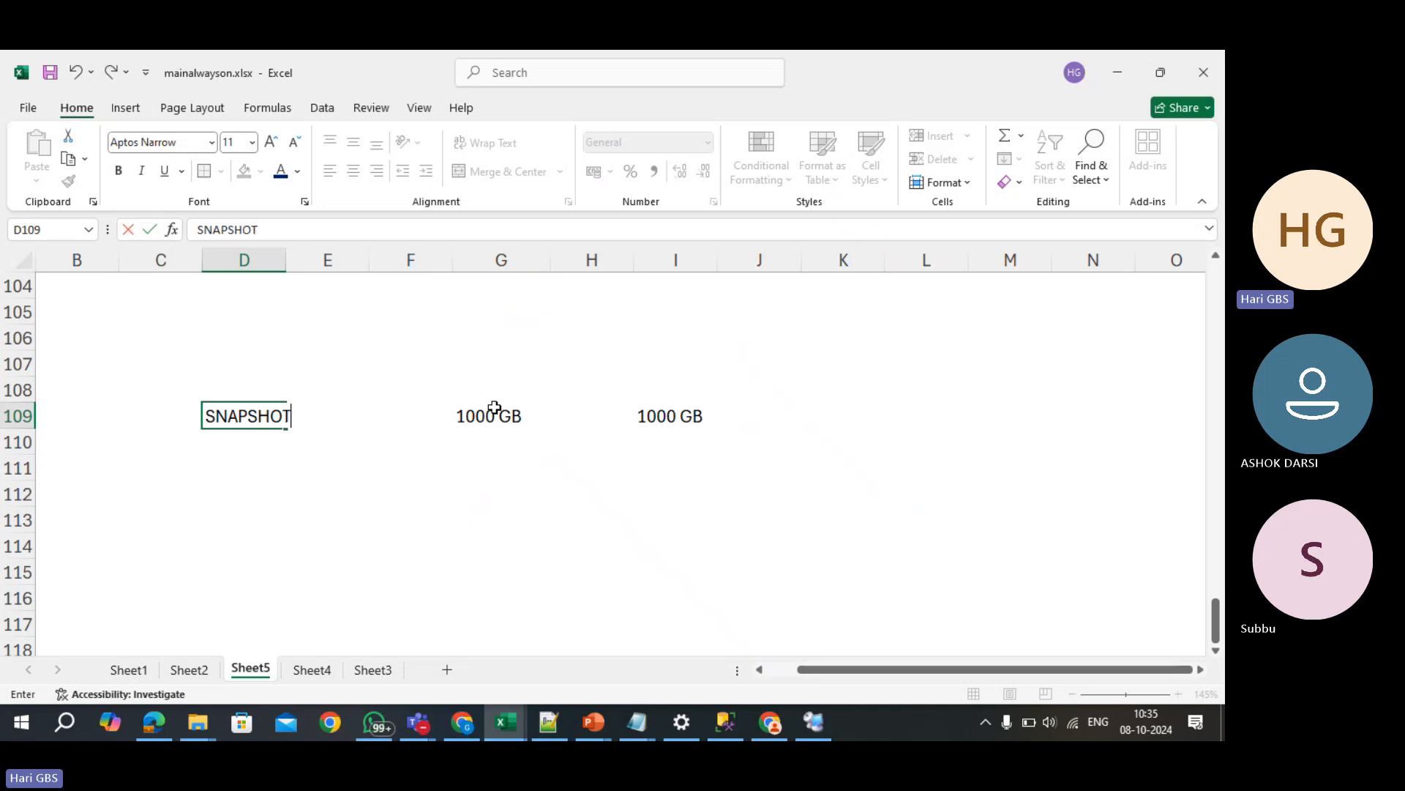
key(Right)
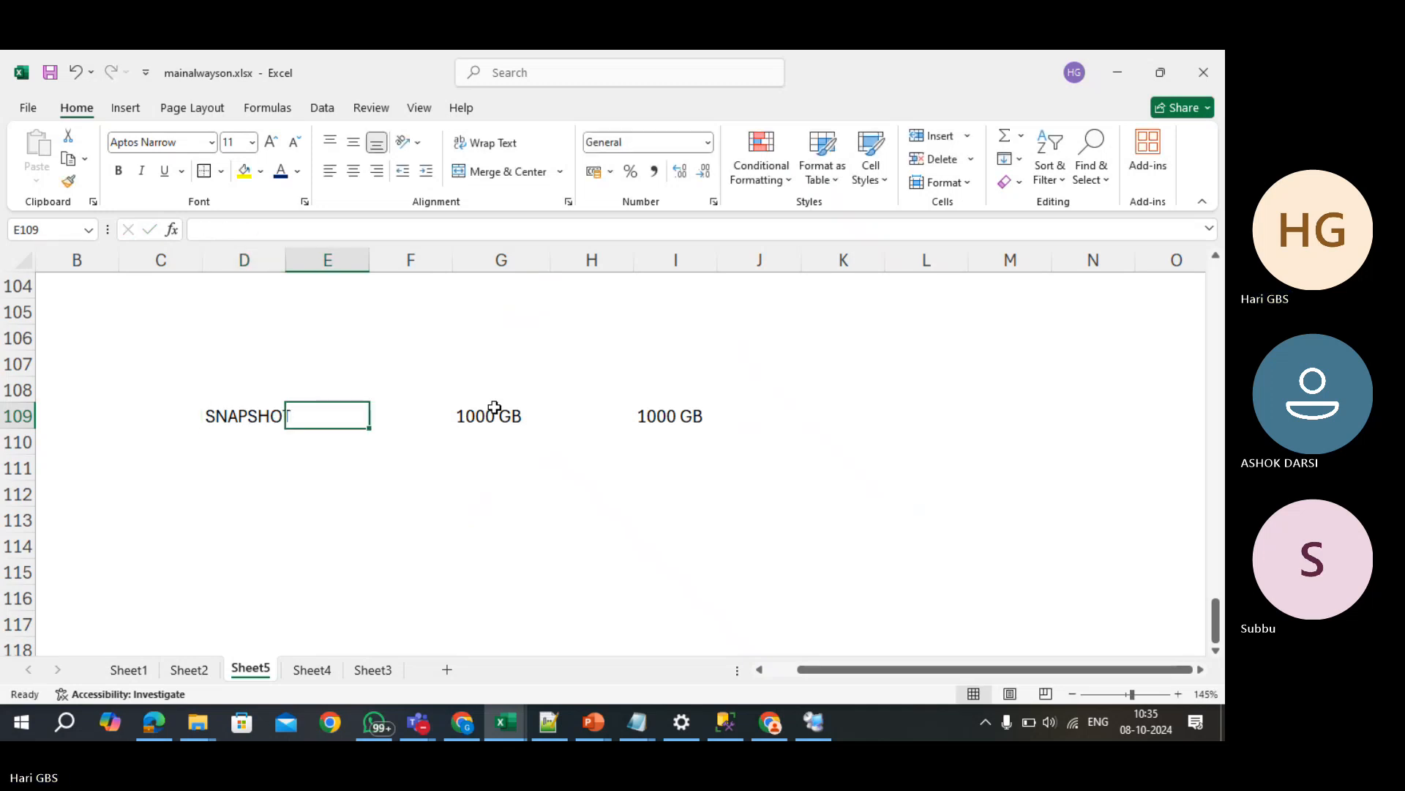
text(08-10-2024)
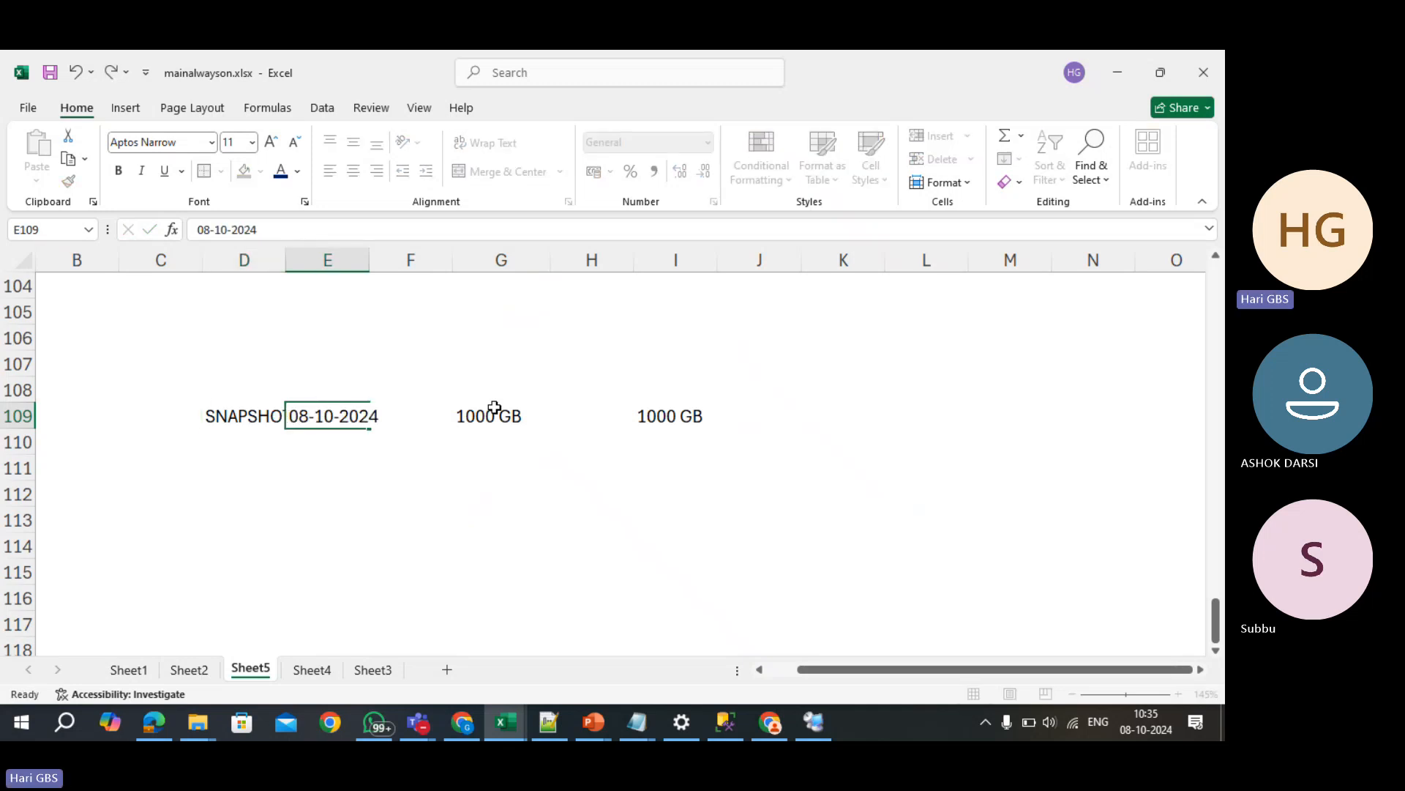
key(Return)
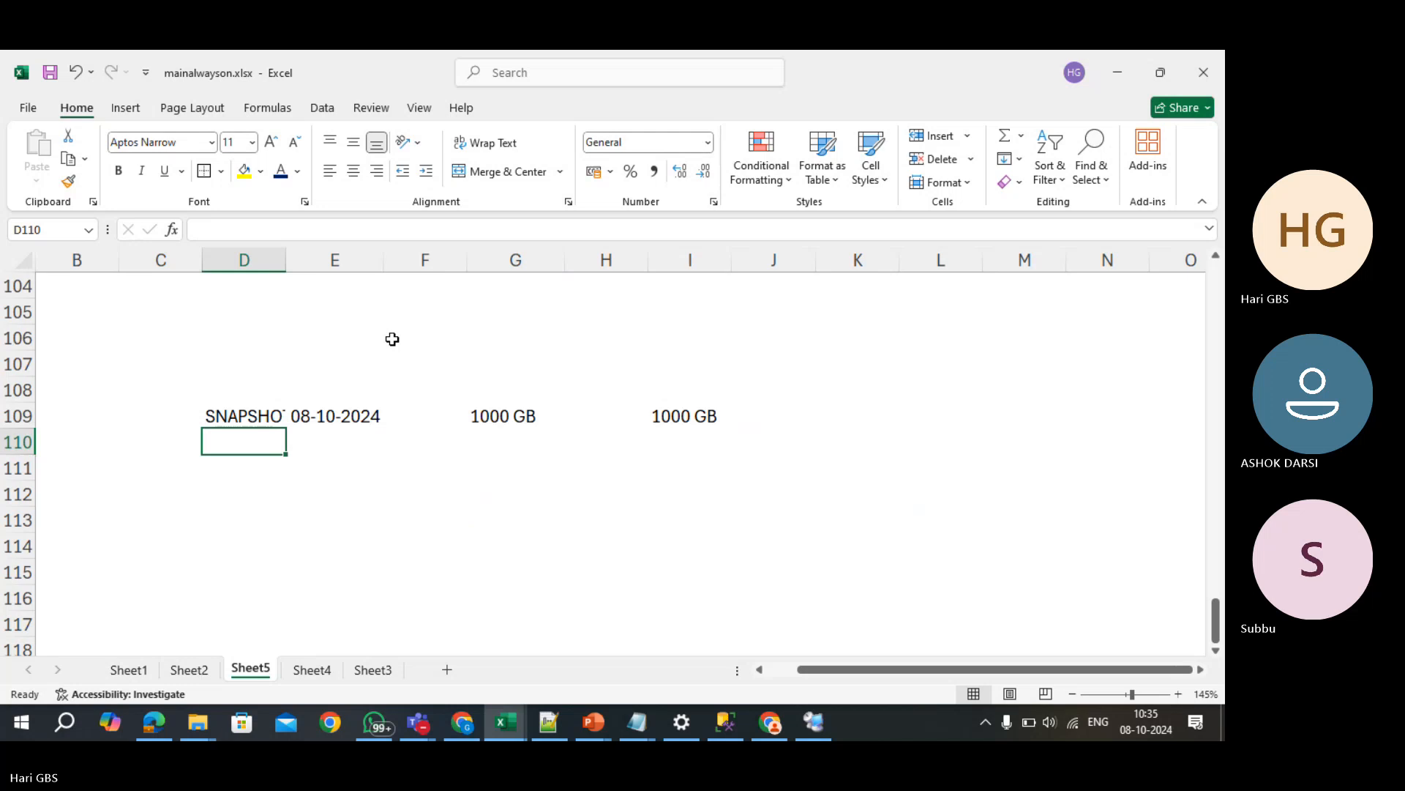
double_click(286, 260)
- Enter the date 09-10-2024 in E110 below the first date
click(355, 445)
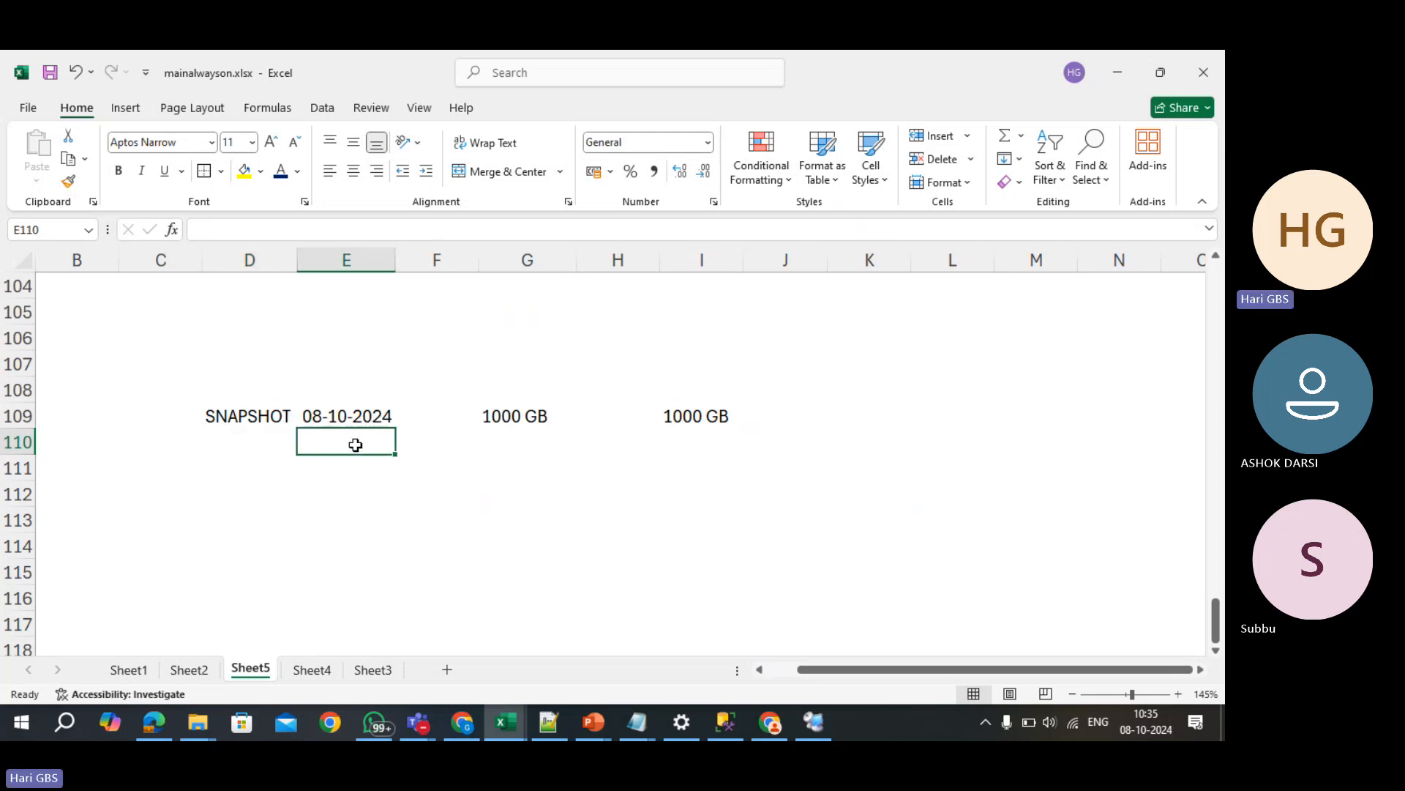
text(09-1)
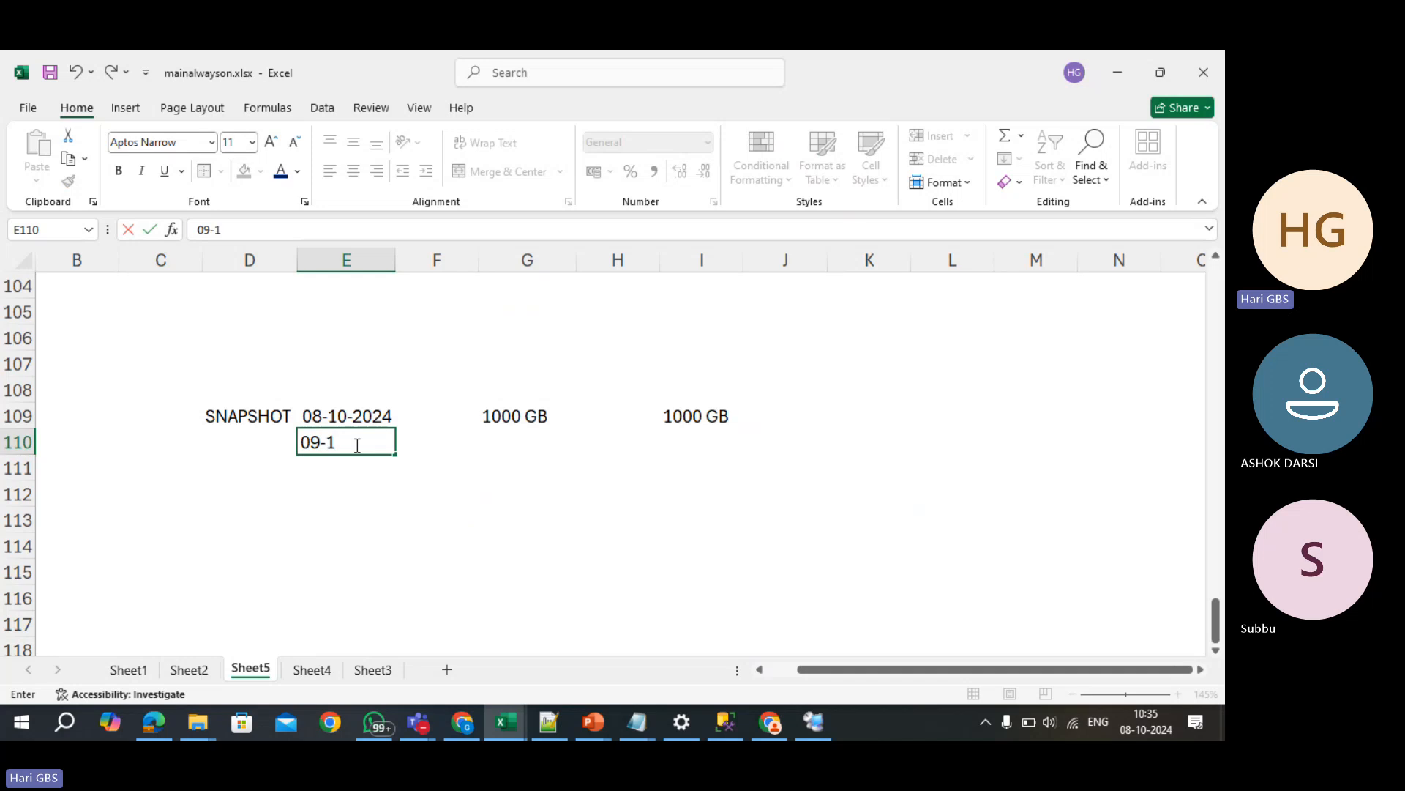
text(0-2024)
key(Return)
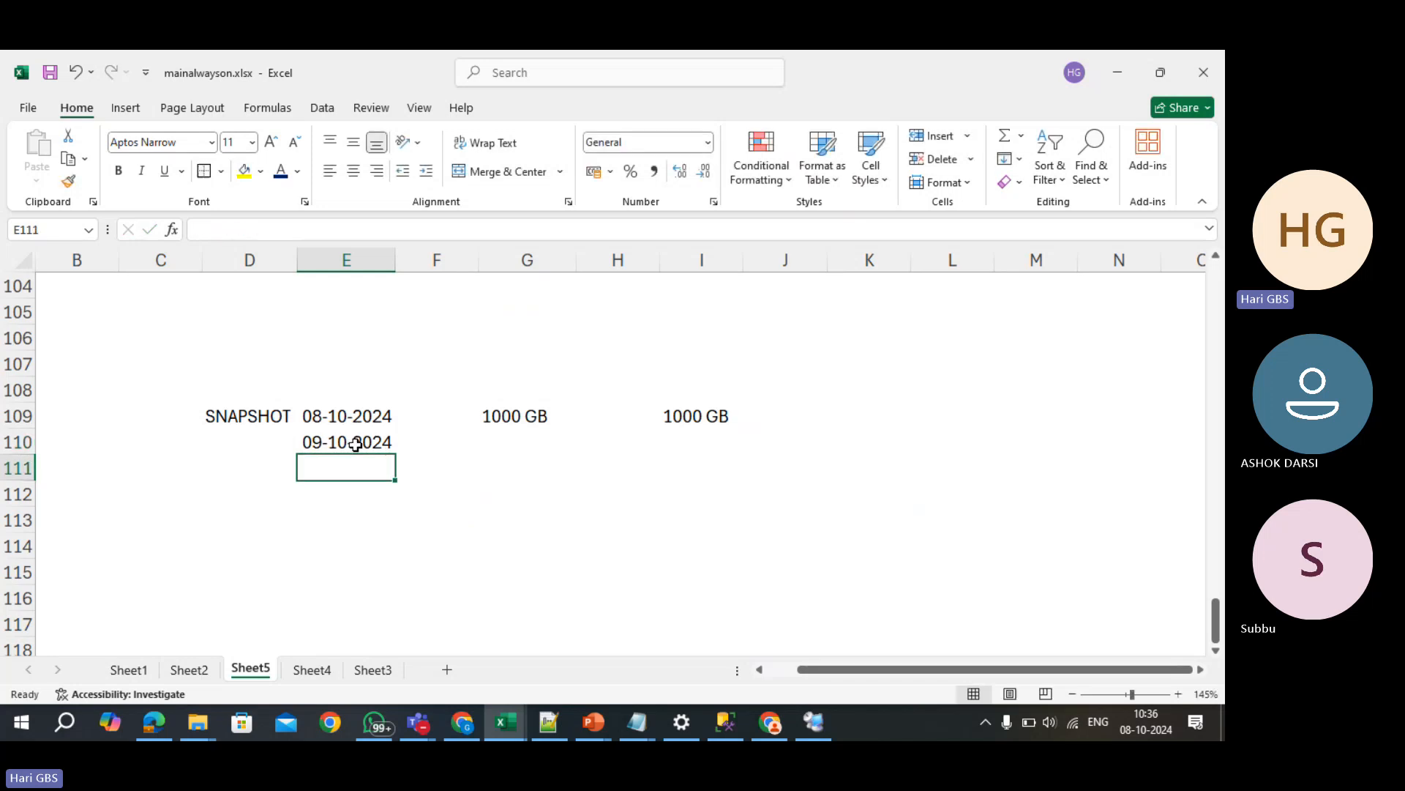
click(356, 445)
- Enter ABCDEFGH in G108 above the 1000 GB value
key(Right)
key(Right)
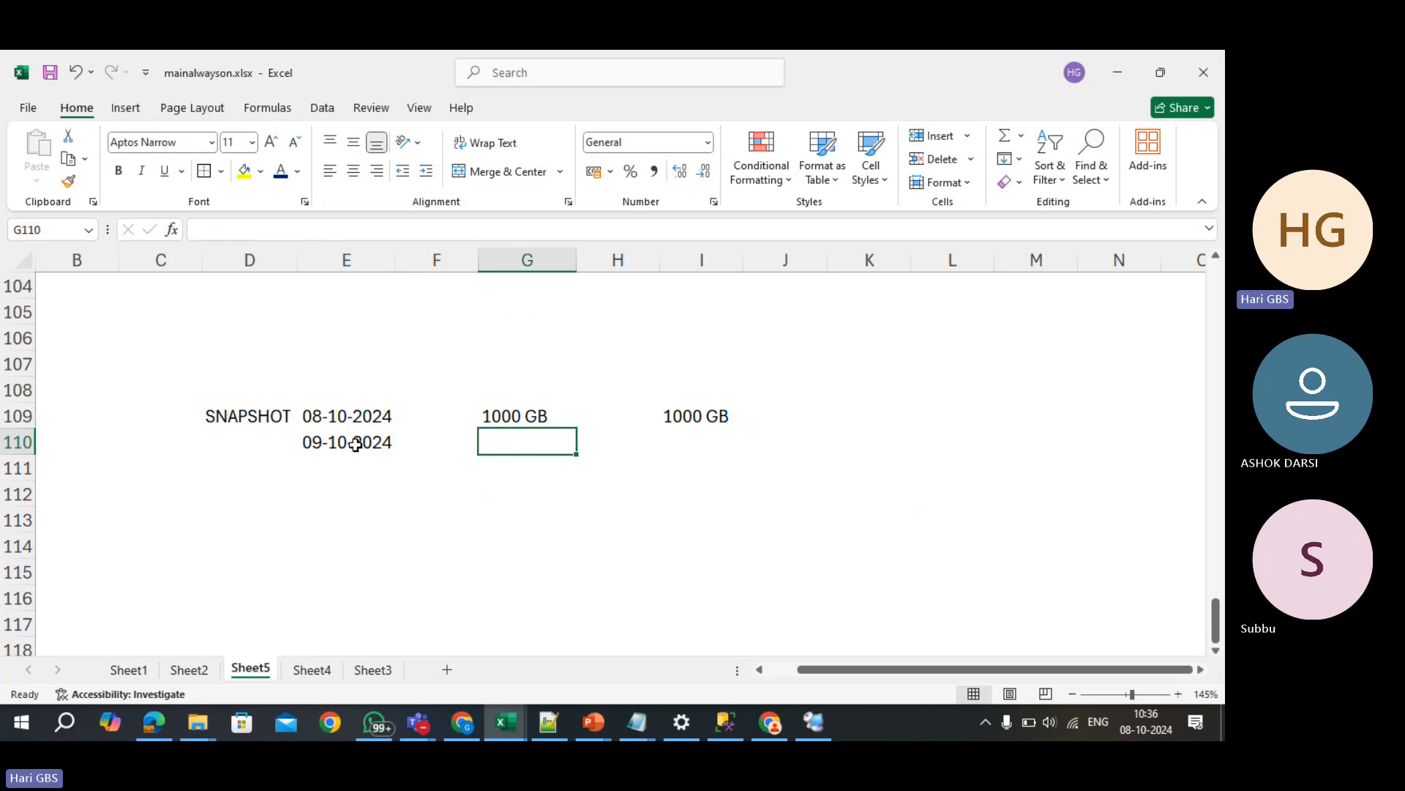
key(Up)
key(Up)
text(ABCDEF)
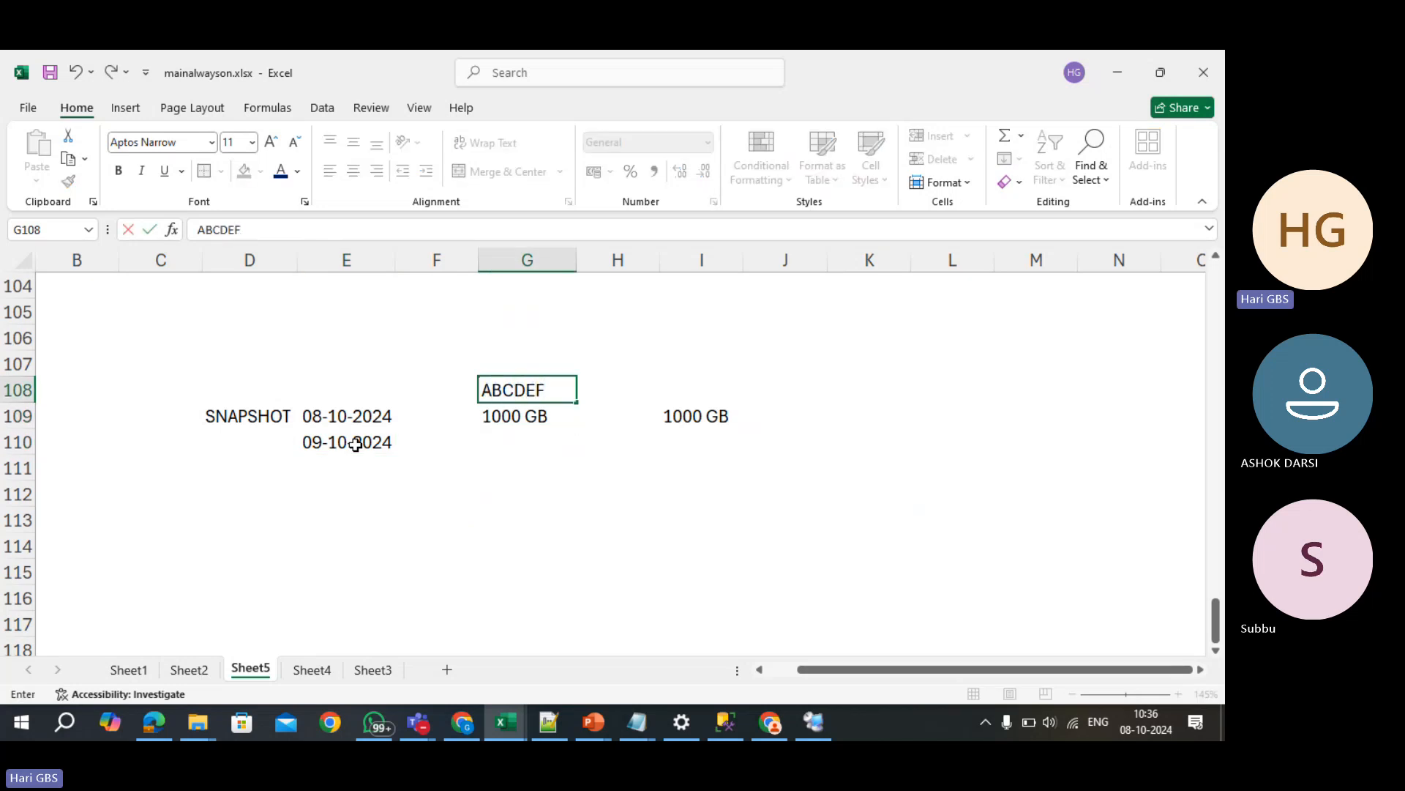
text(GH)
key(Return)
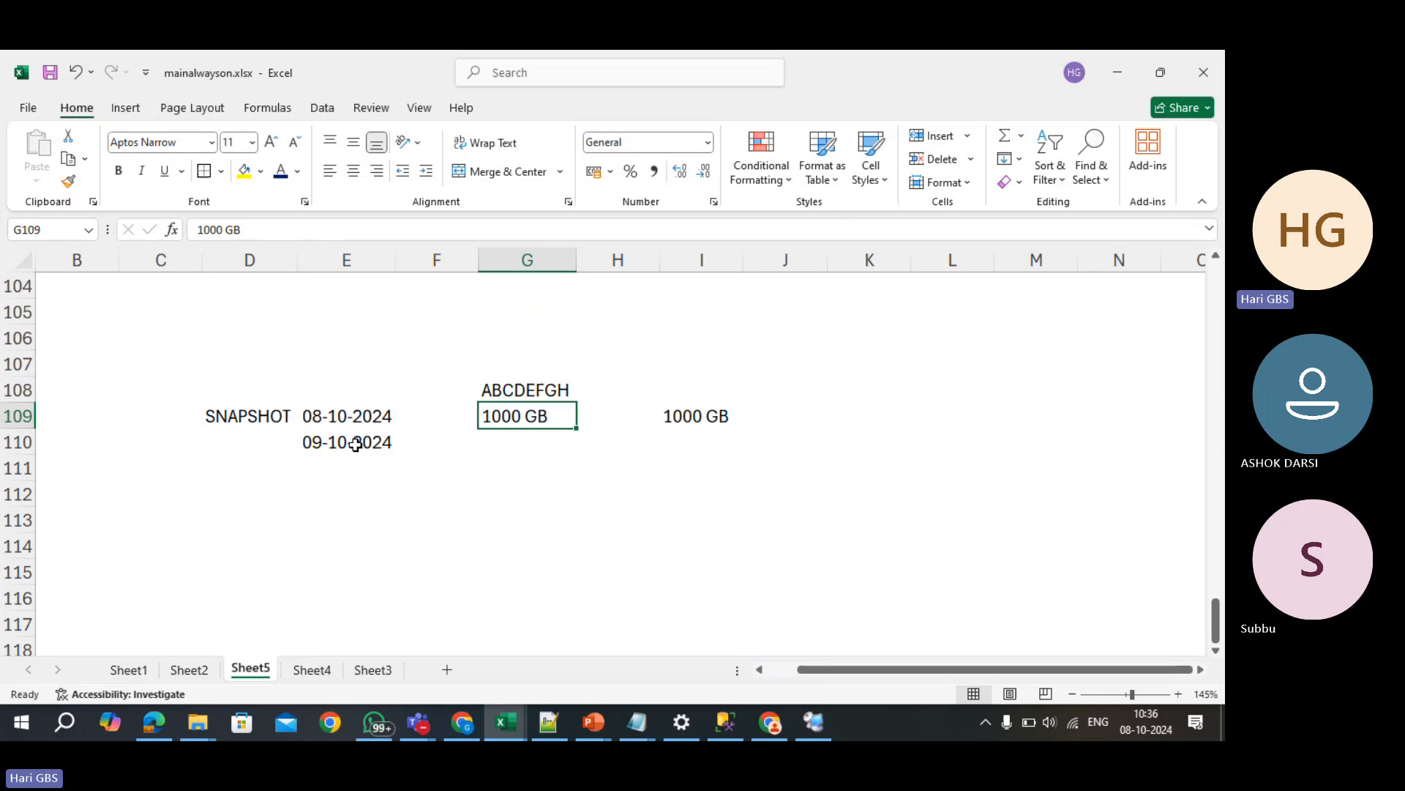
- Insert blank rows below 1000 GB and enter JKLM in G110
key(Down)
key(shift+space)
key(ctrl+plus)
key(ctrl+plus)
key(ctrl+plus)
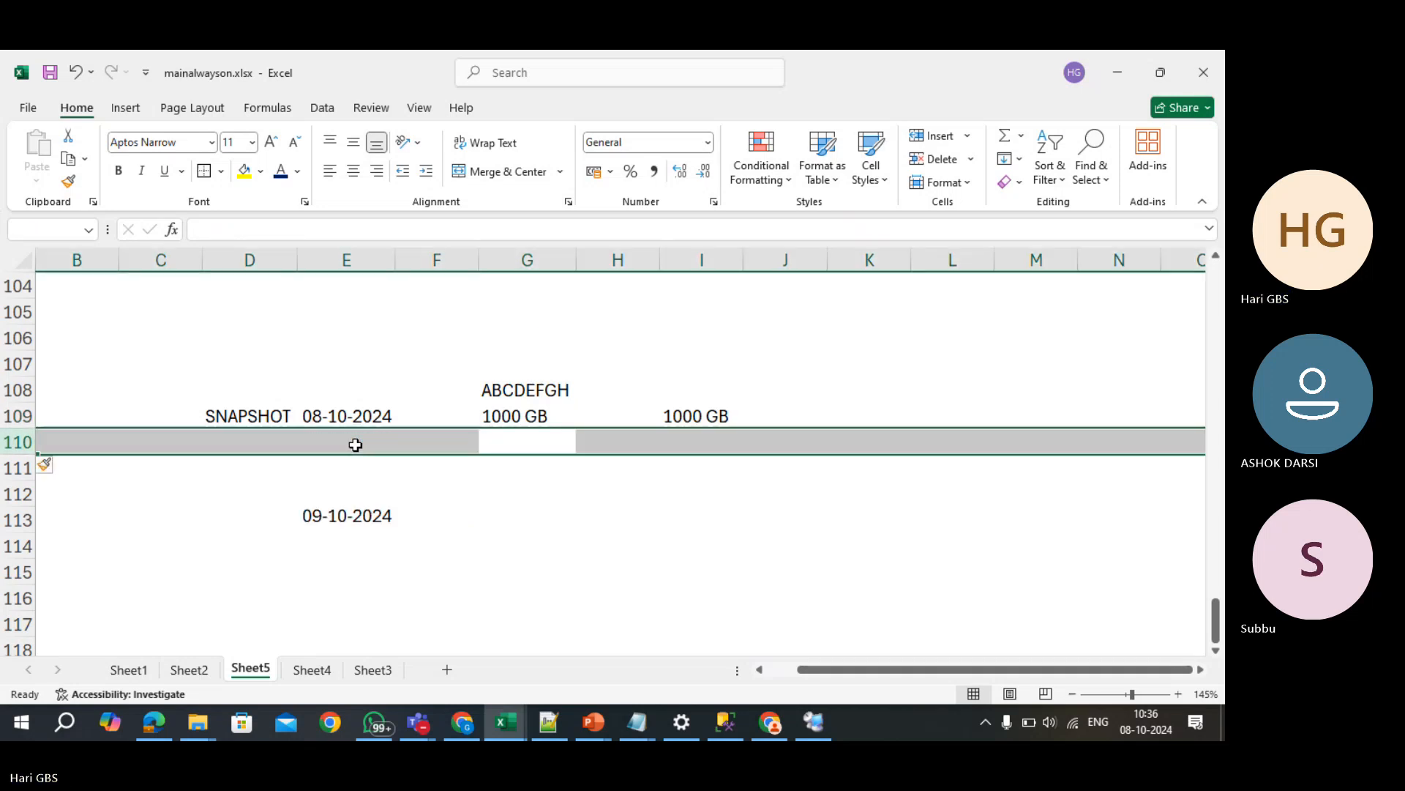
key(Up)
key(Up)
key(Down)
key(Down)
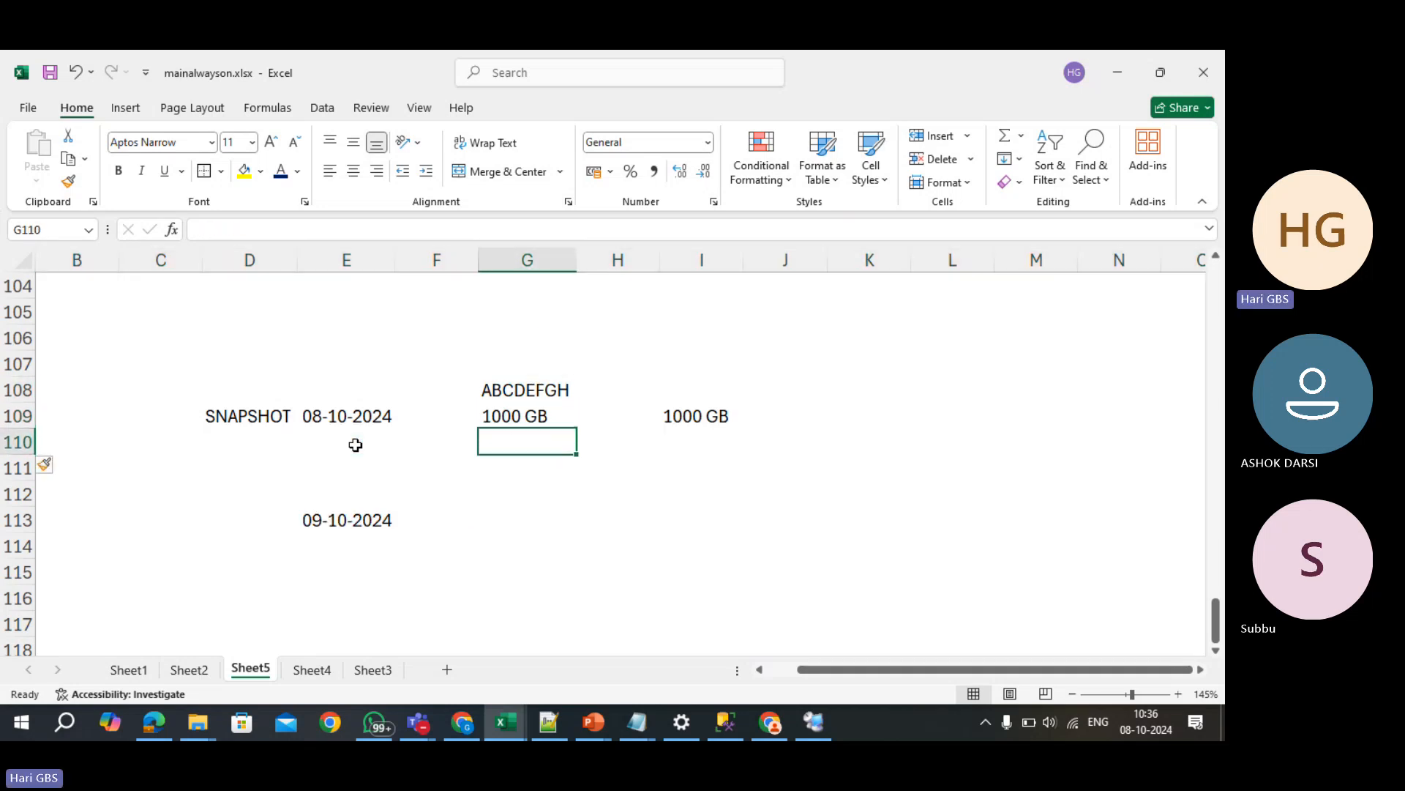
text(JKLM)
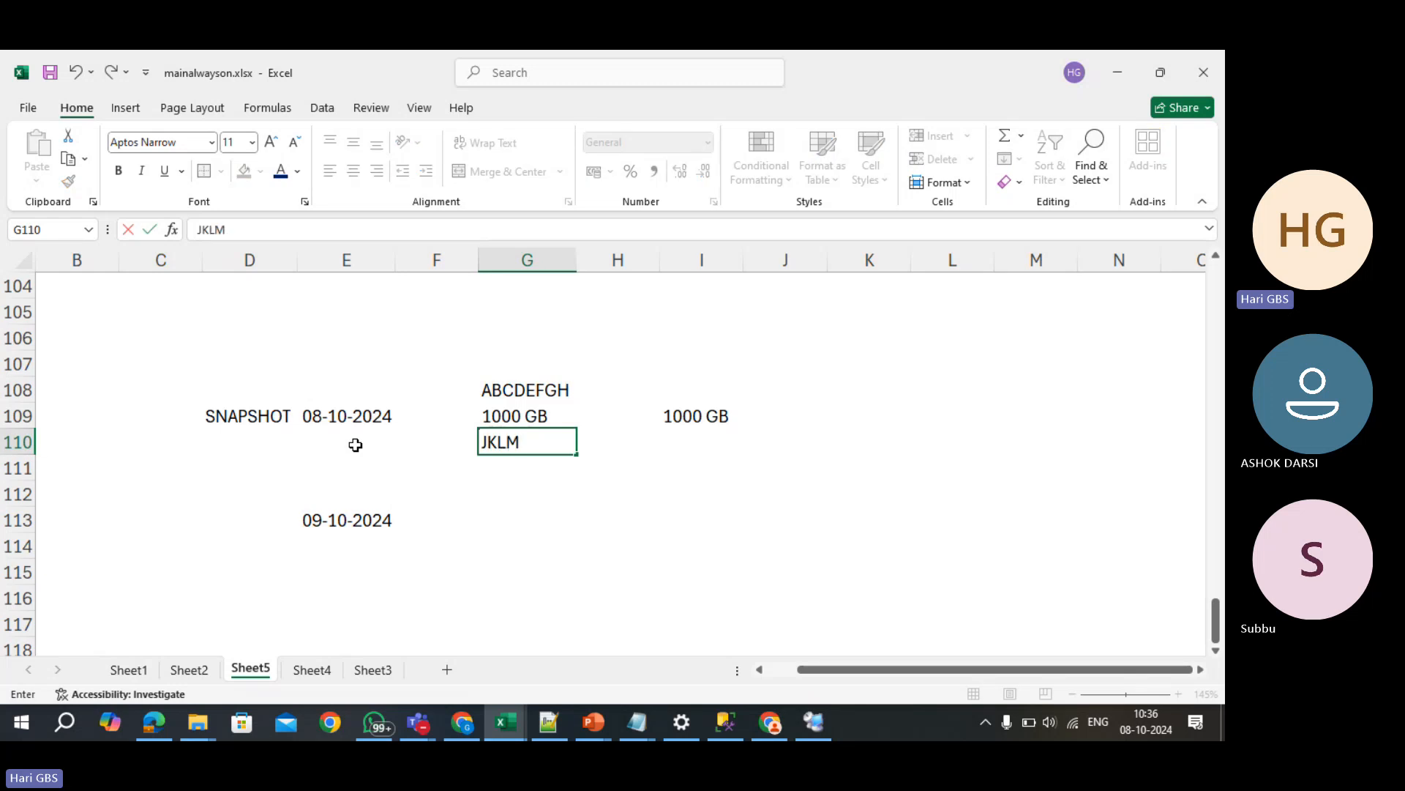
key(Right)
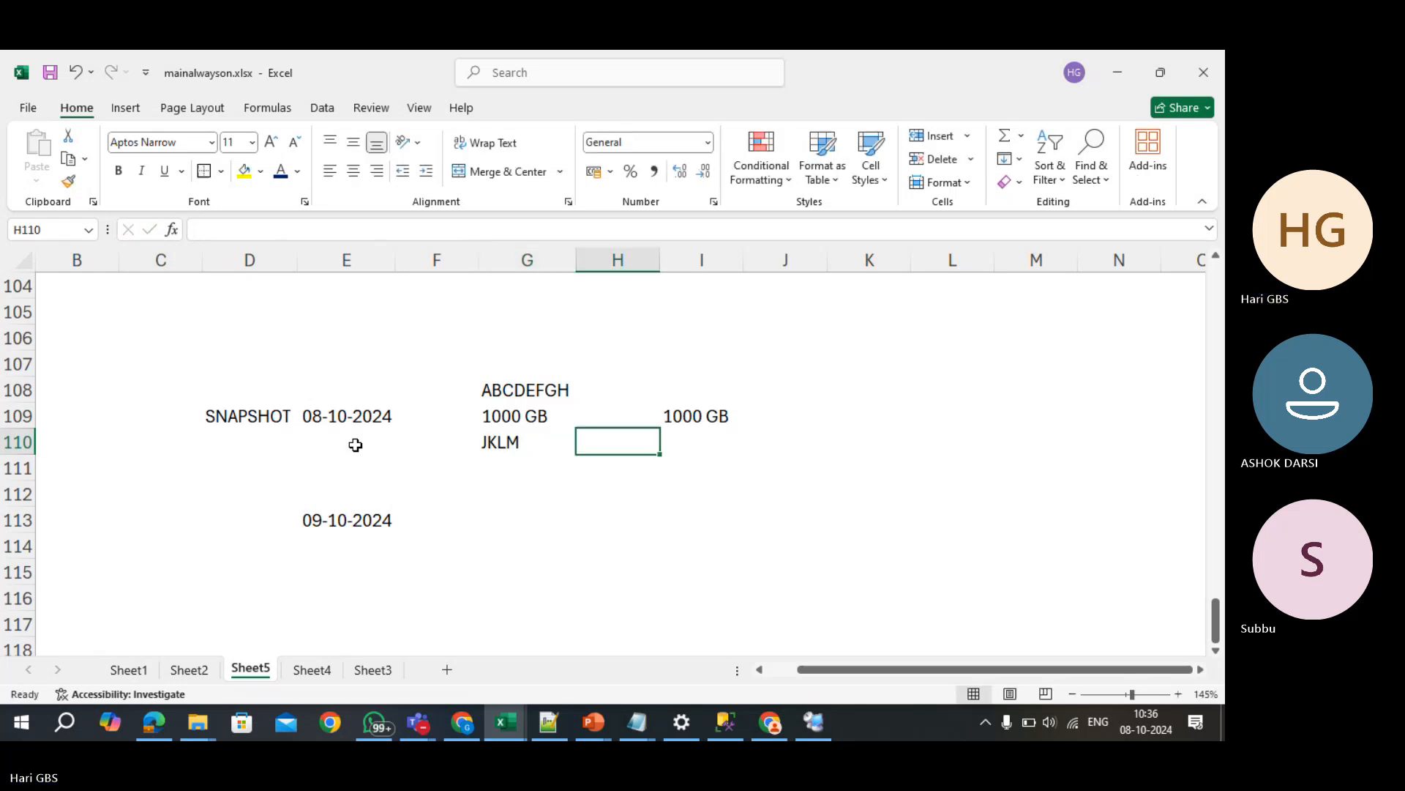
key(Left)
key(Left)
key(Right)
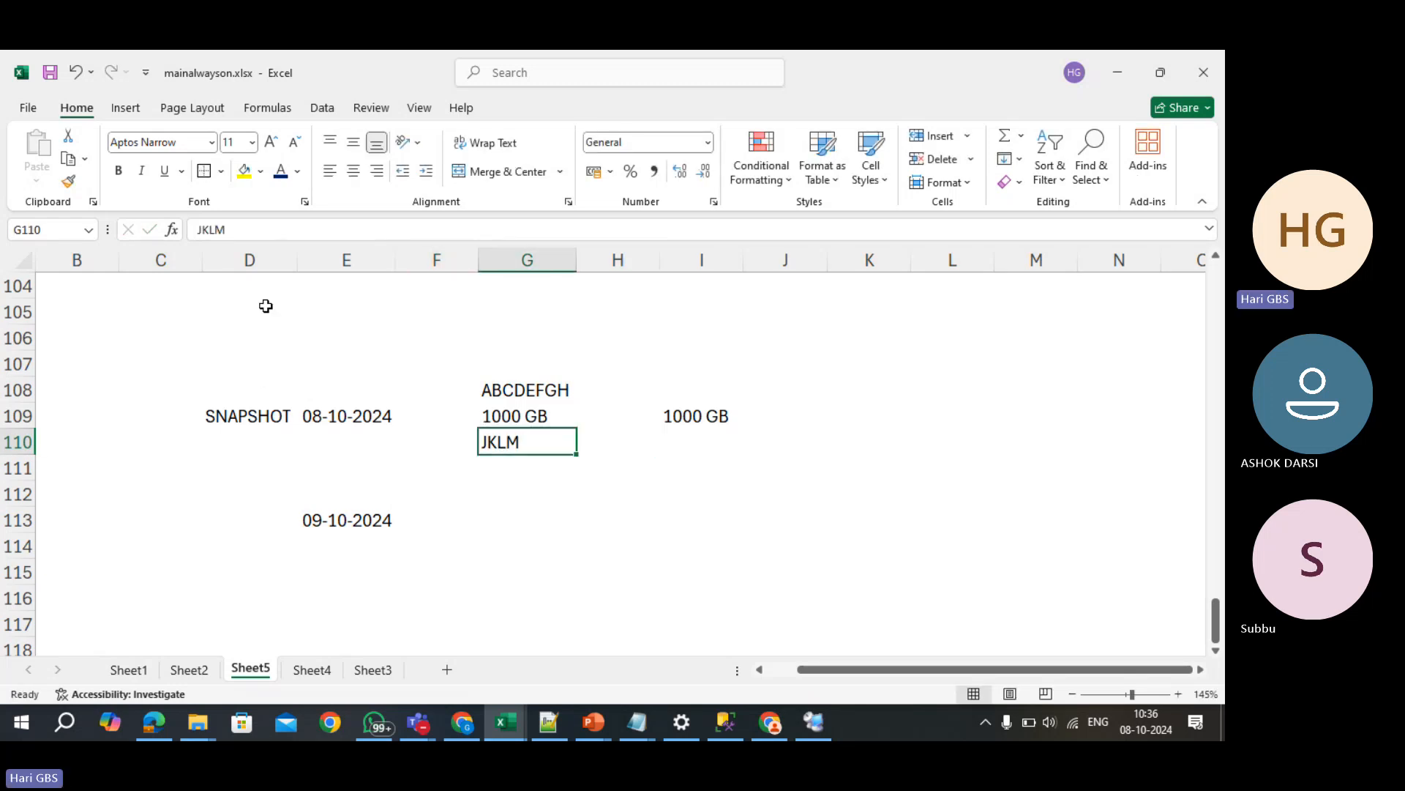
- Fill the JKLM cell yellow and paste a bold copy of ABCDEFGH into I108
click(244, 170)
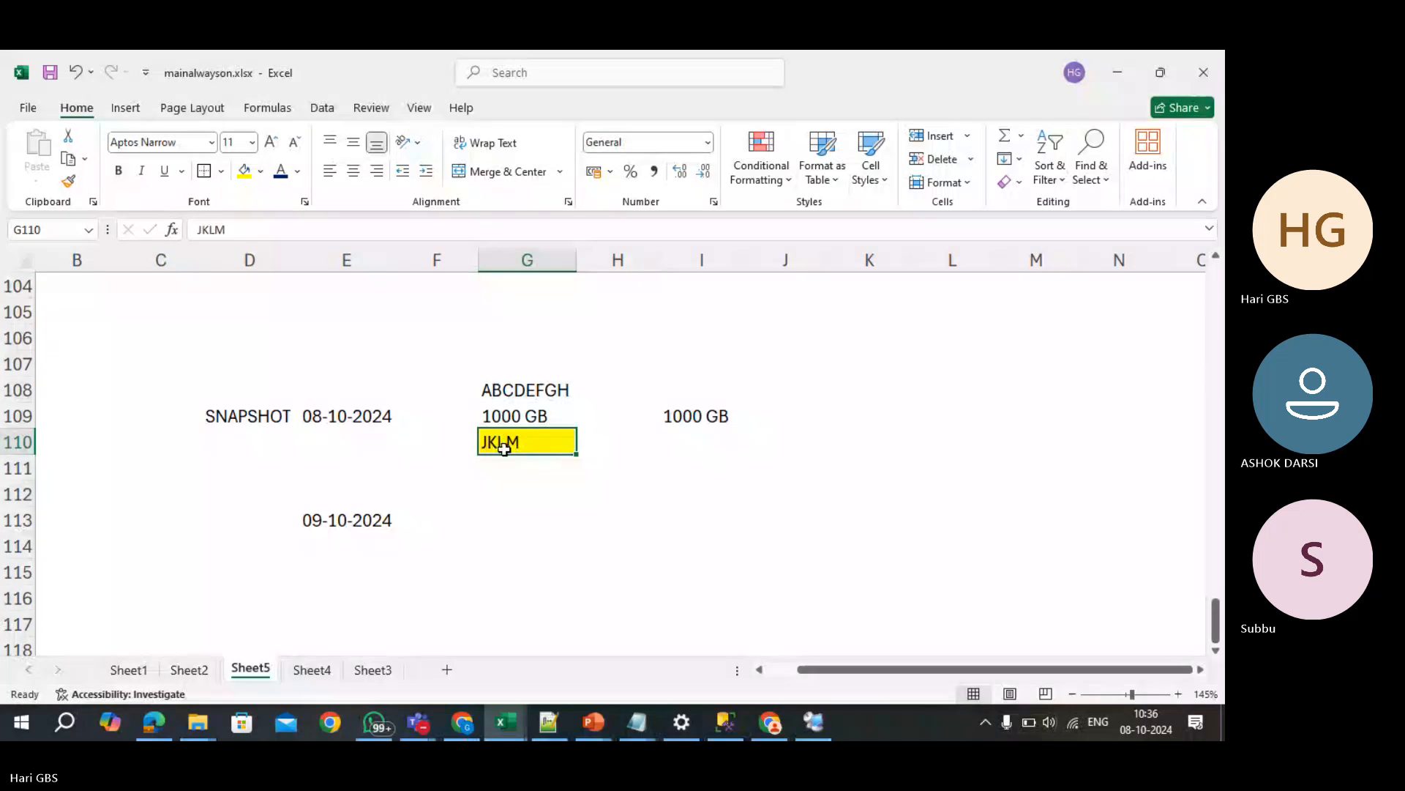
click(535, 388)
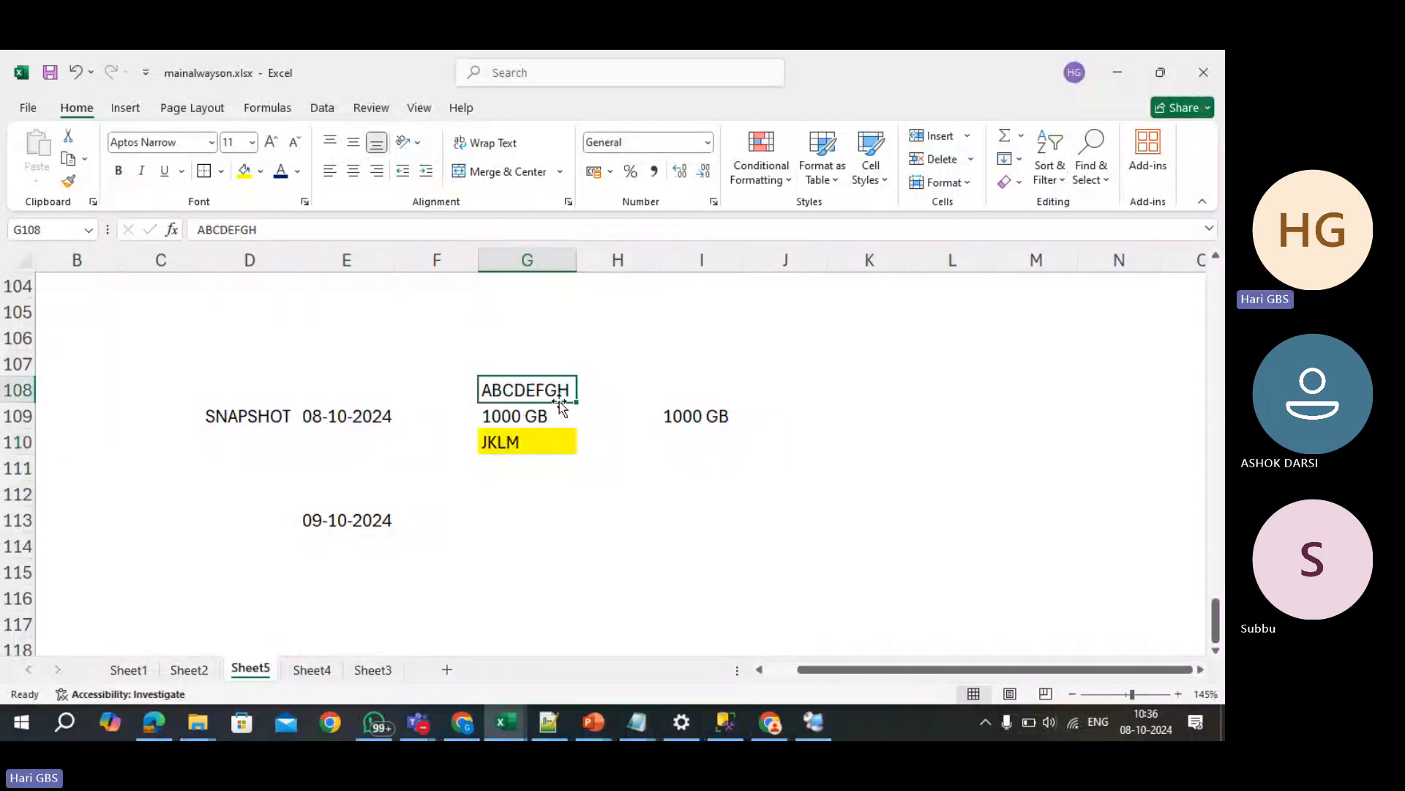
key(ctrl+c)
click(690, 391)
key(ctrl+v)
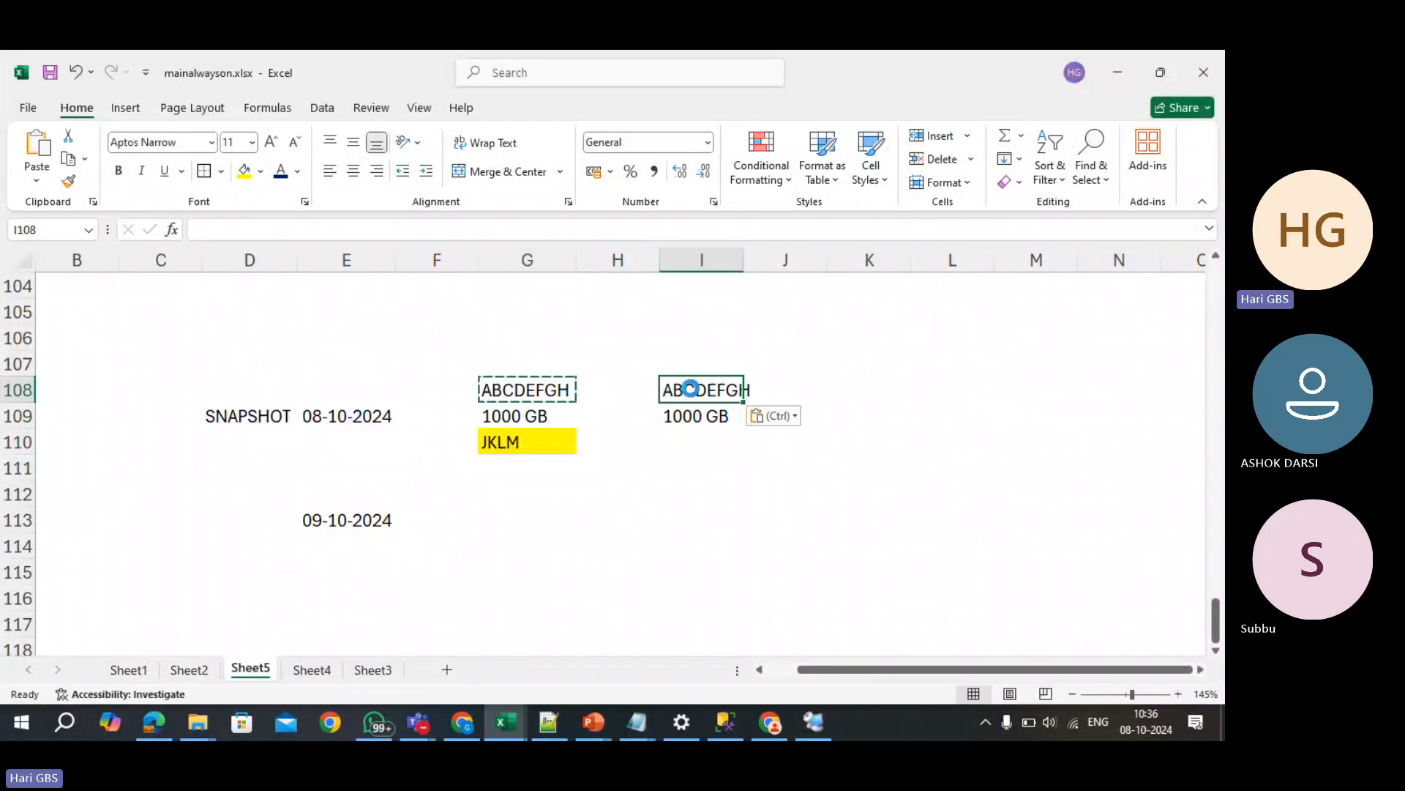
key(ctrl+b)
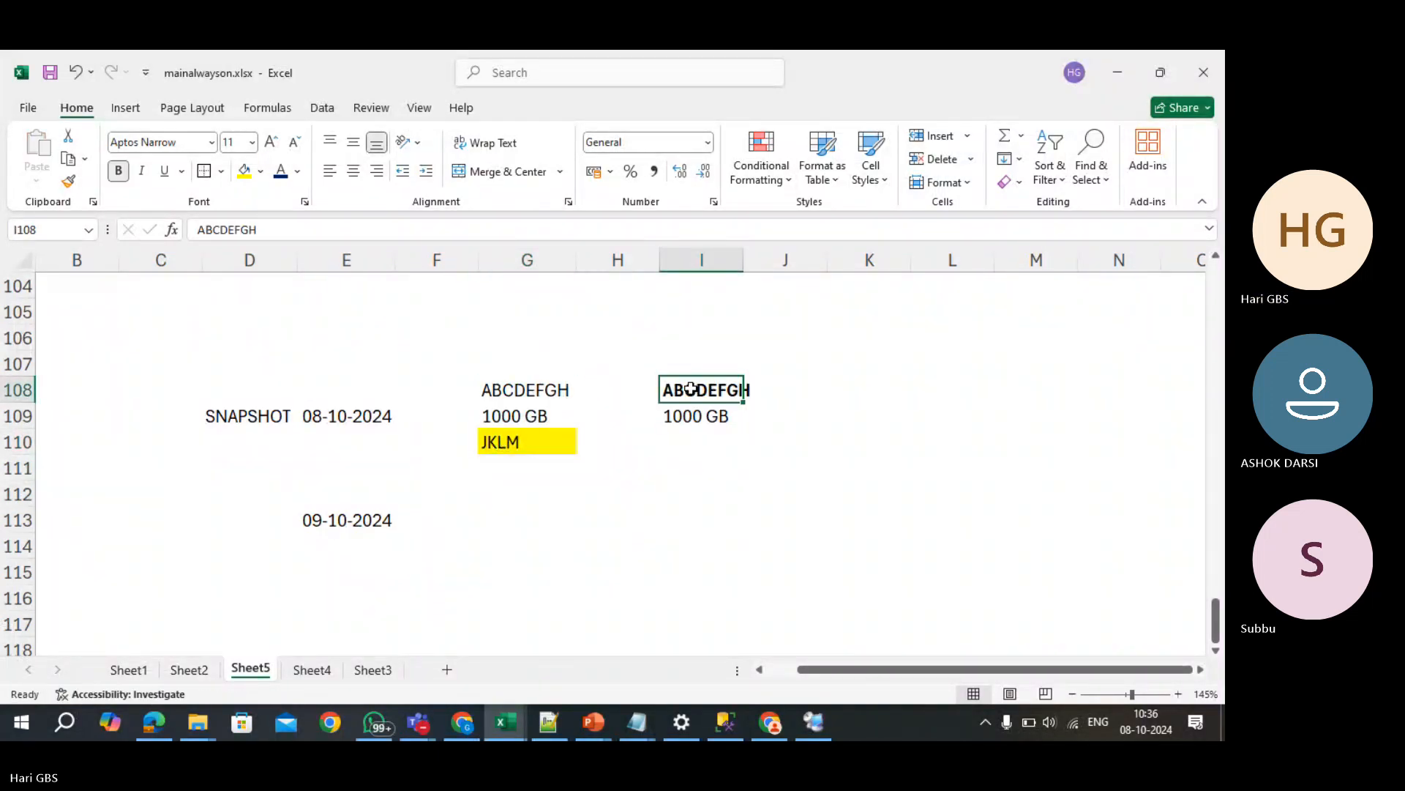
- Select G113, the yellow JKLM cell and the 1000 GB cell G109 to review them
click(512, 522)
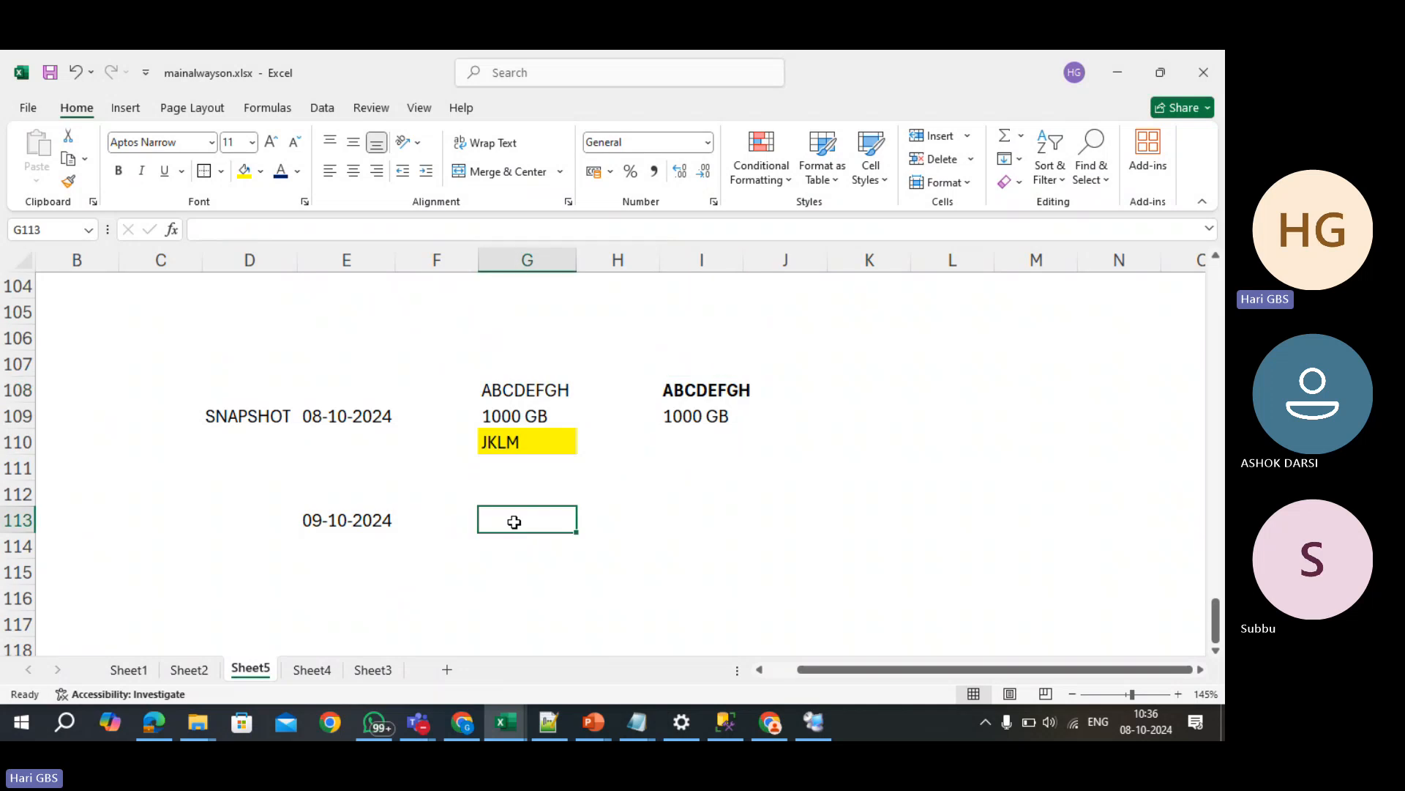
click(513, 448)
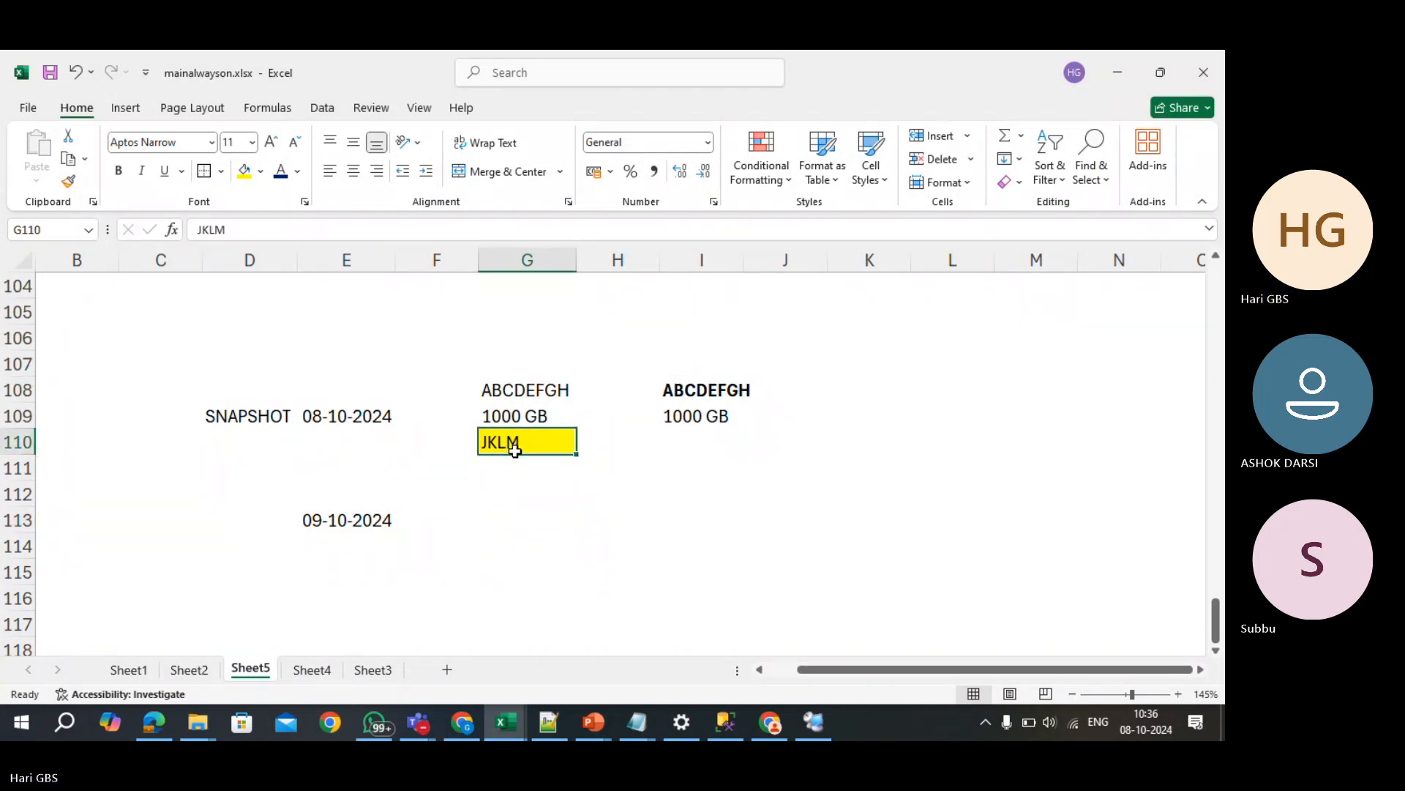
click(525, 520)
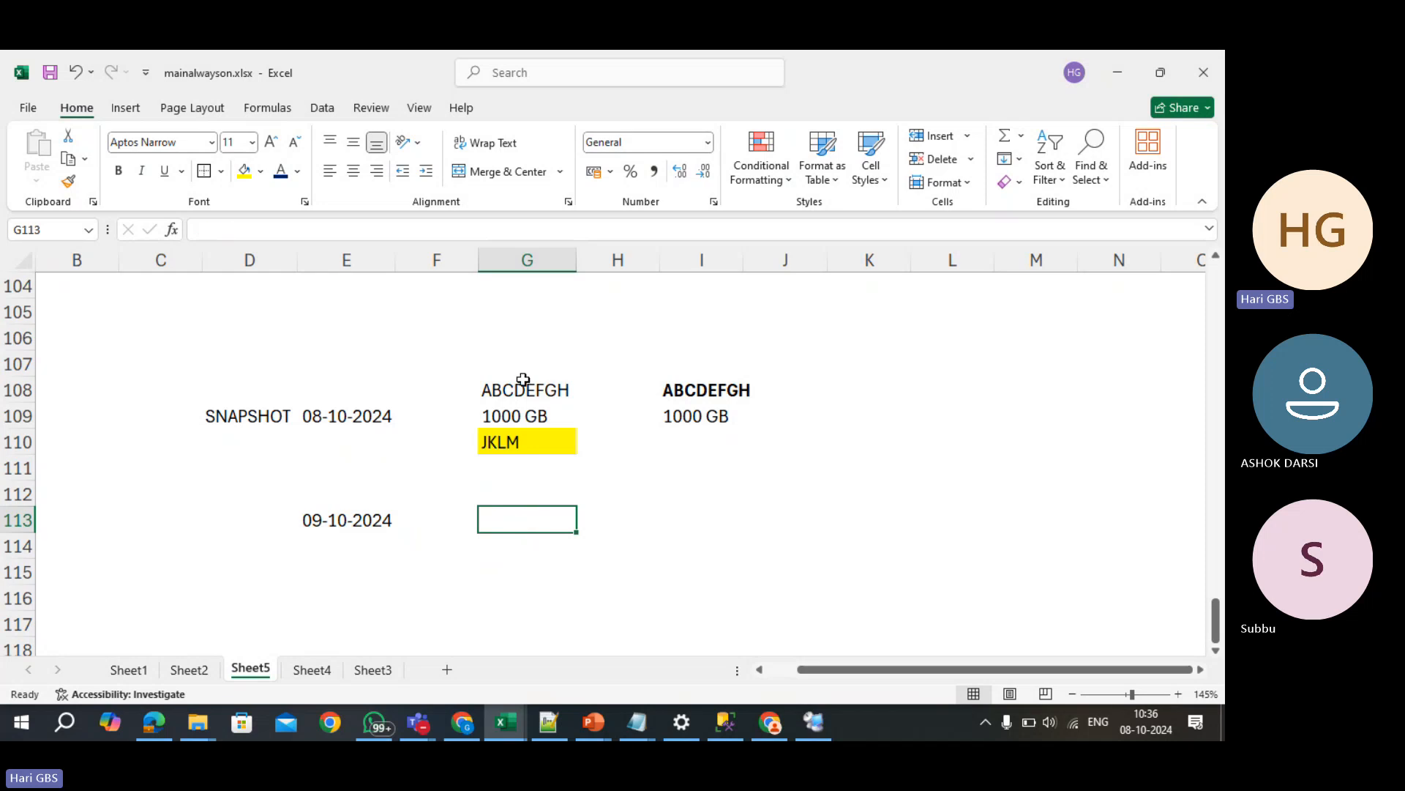
click(529, 411)
- Enter 1100GB in G113 beside 09-10-2024 and ABCDEFGHJKLM in G114
click(526, 519)
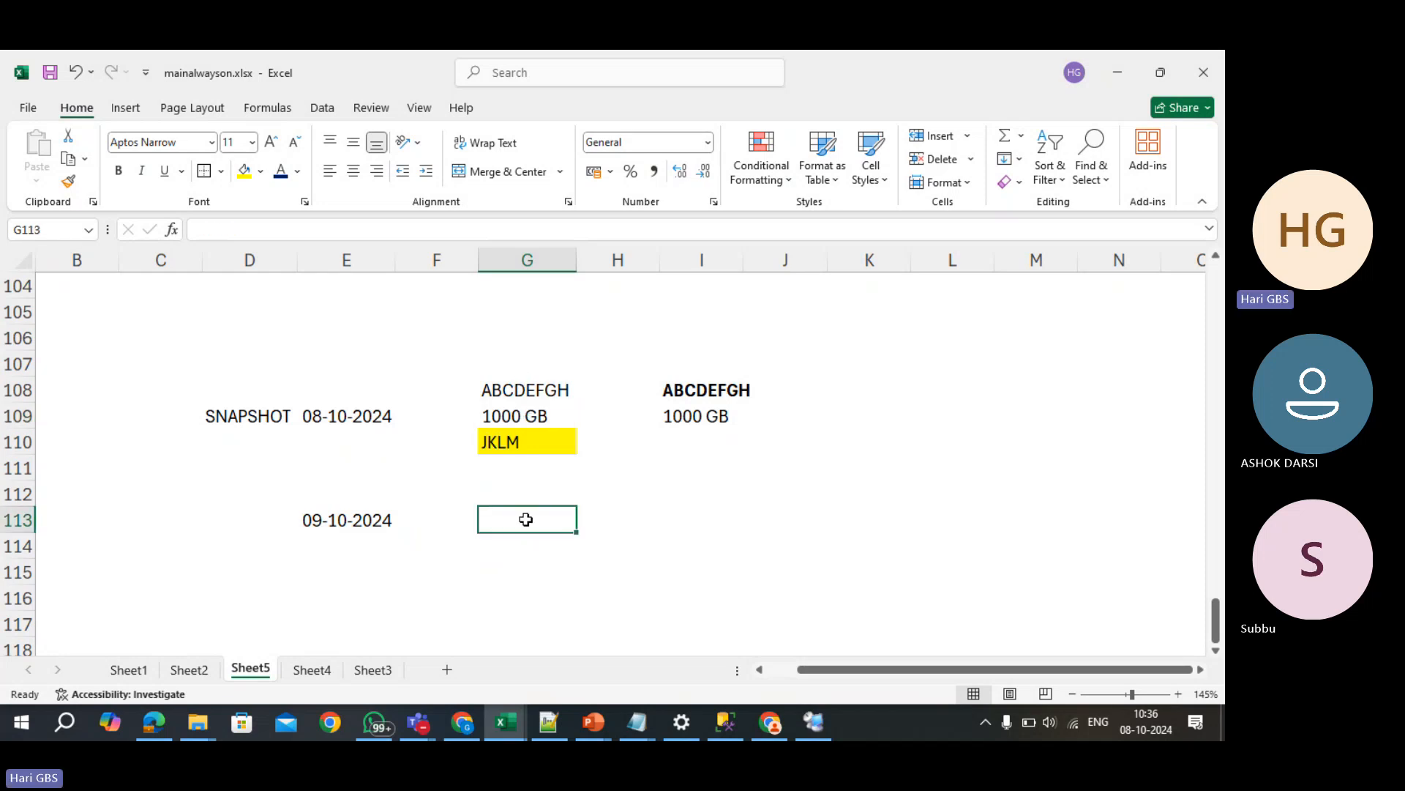
text(10)
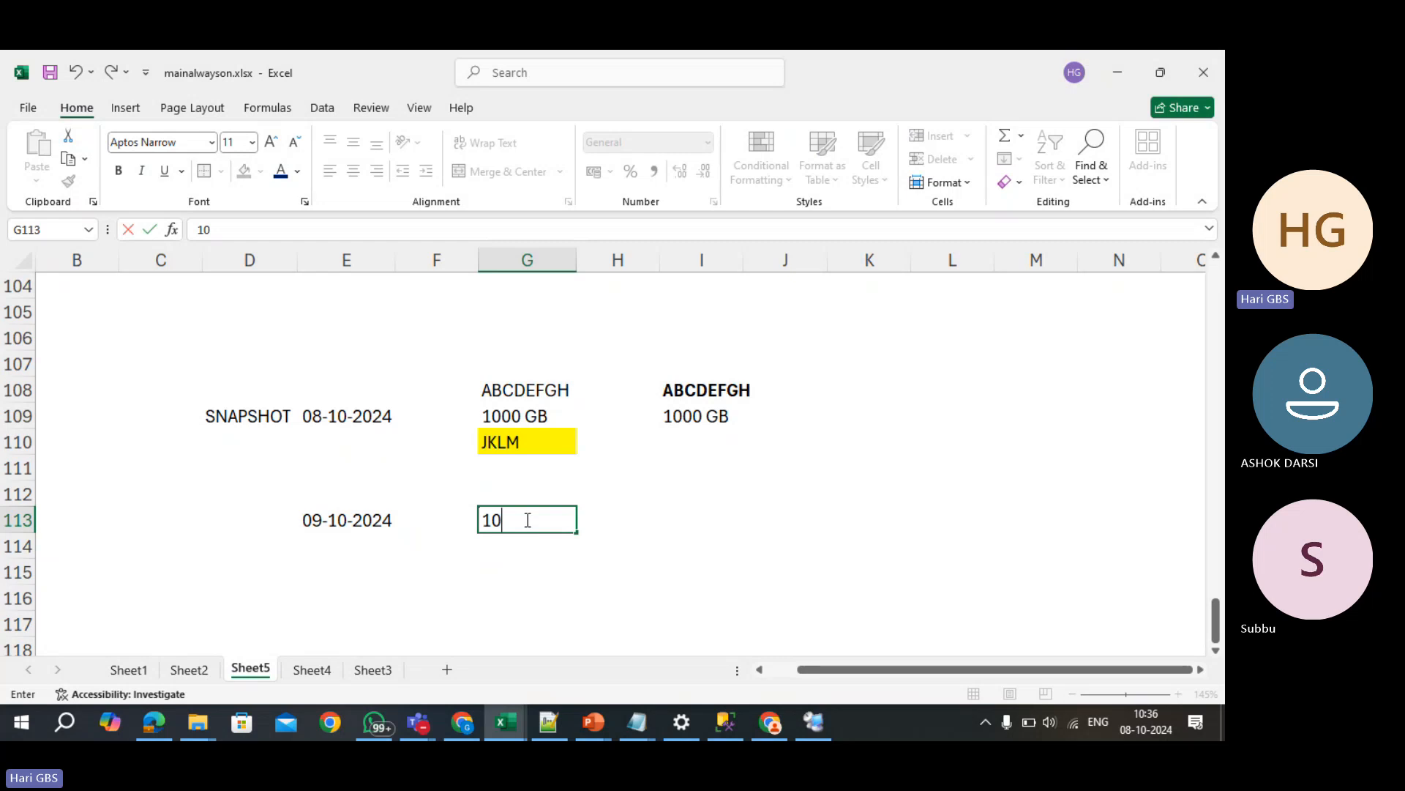
key(BackSpace)
text(100GB)
key(Return)
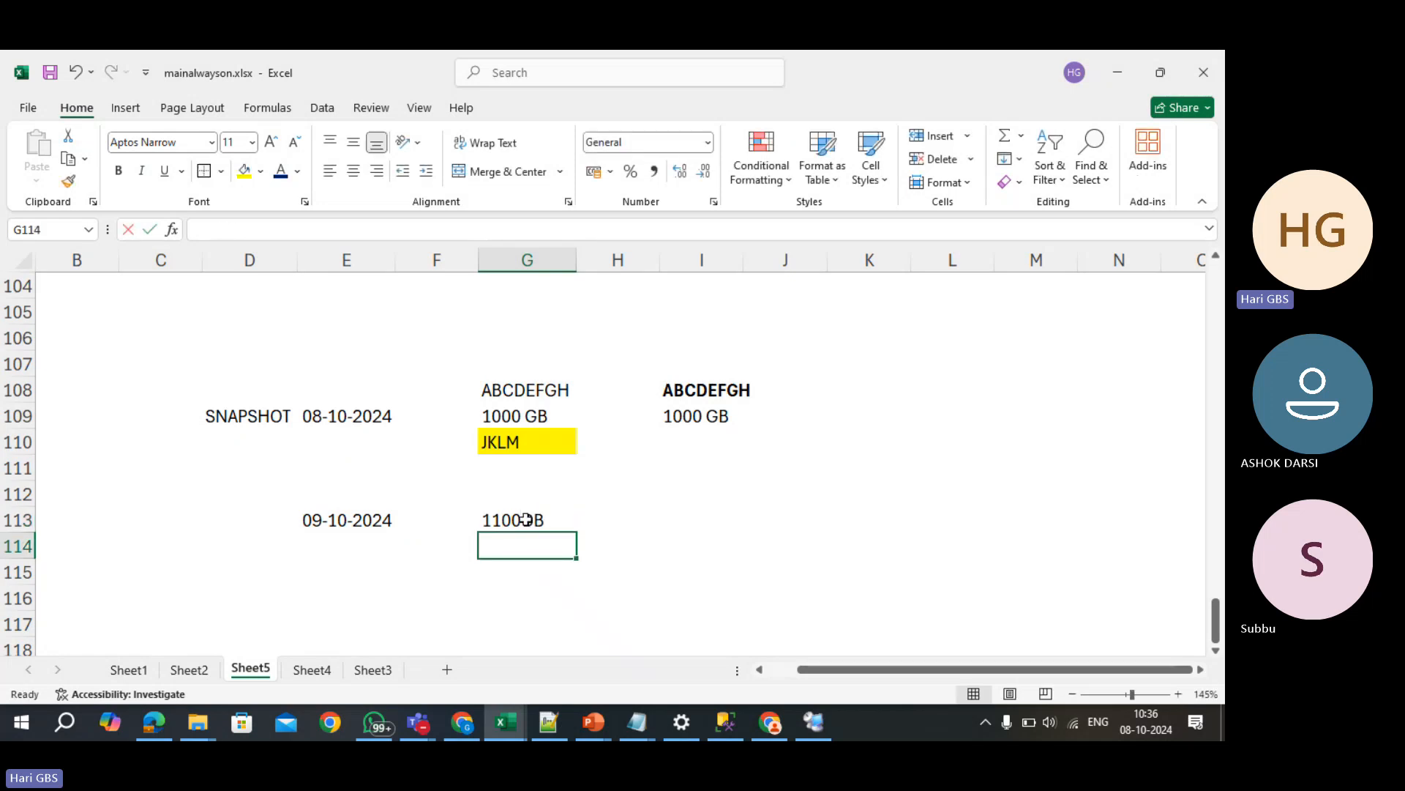
text(ABCDE)
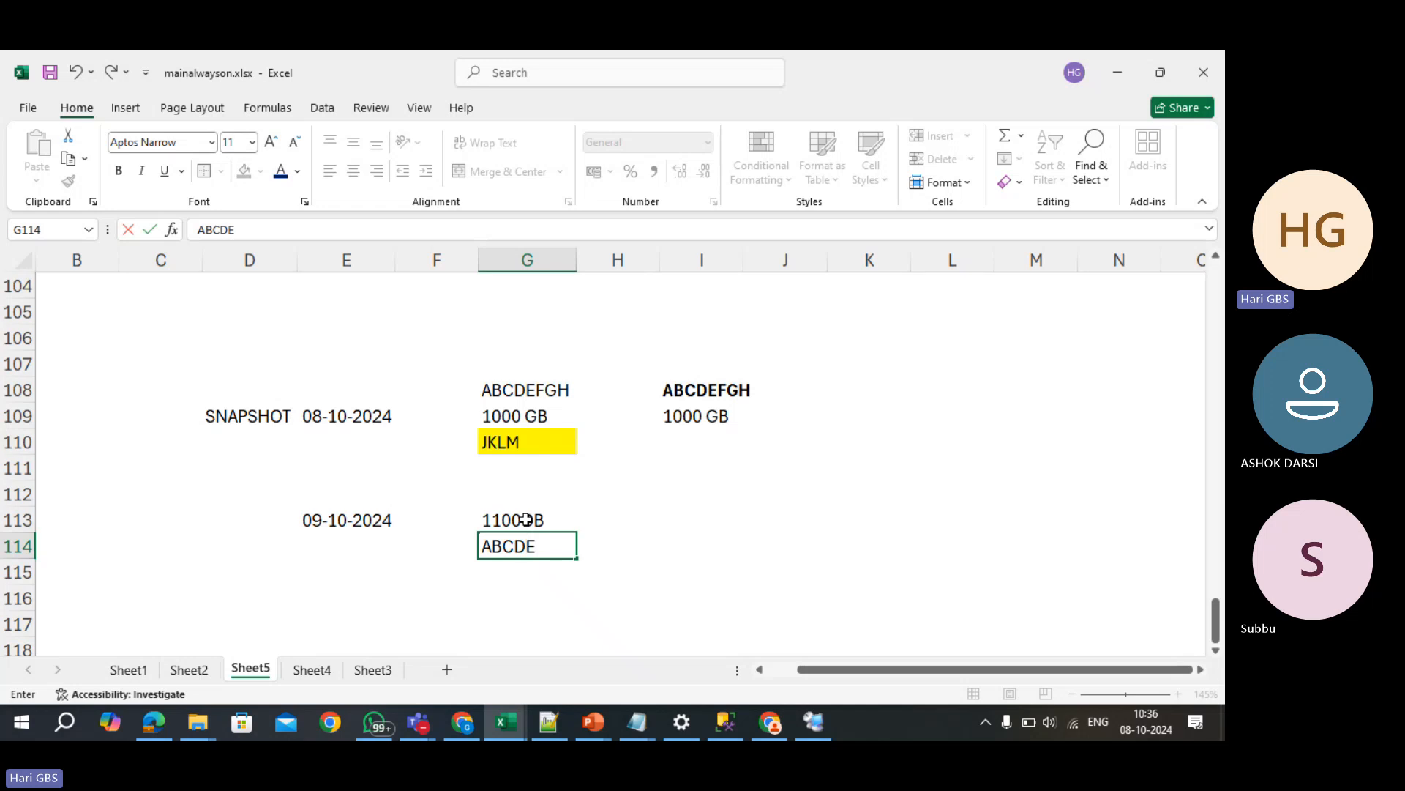
text(FGHJ)
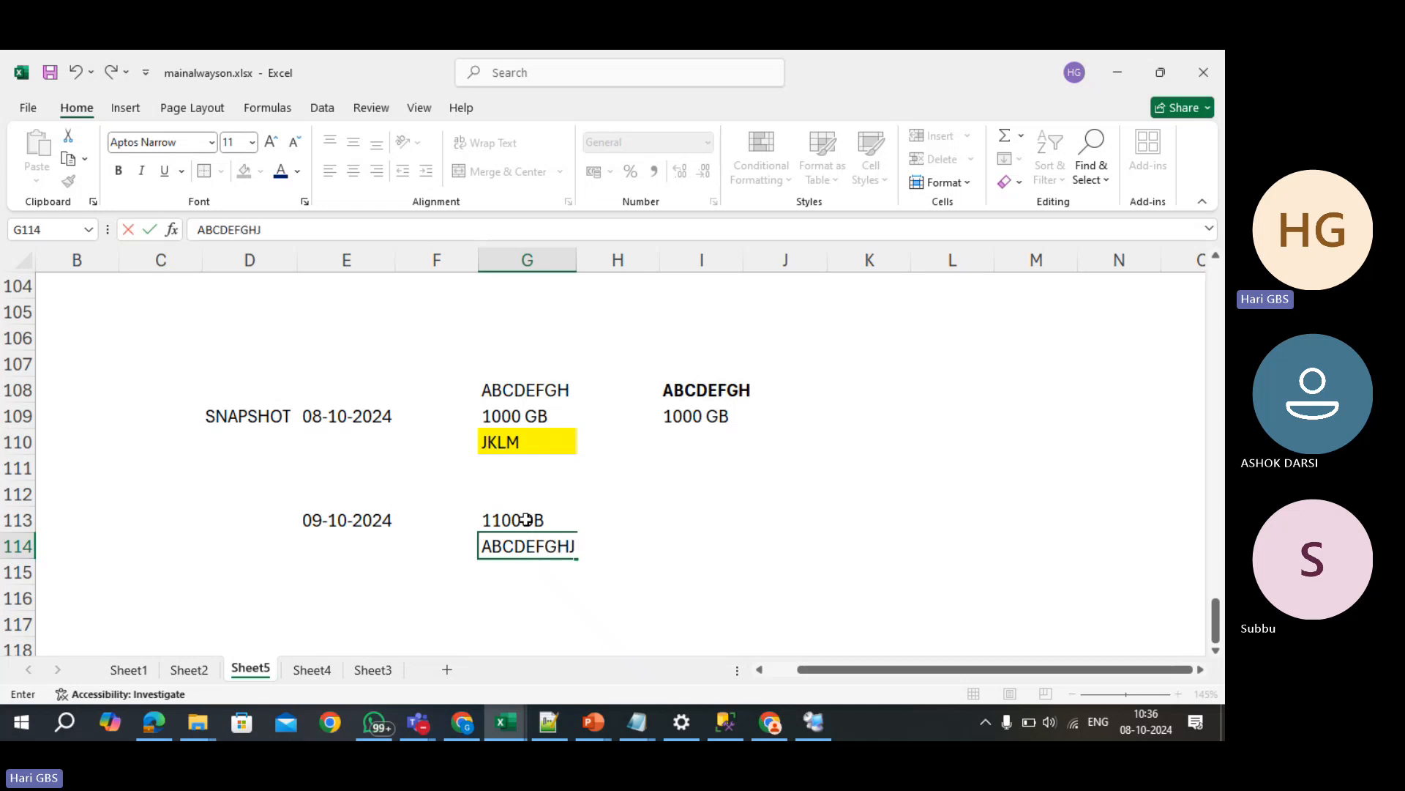
text(KLM)
key(Return)
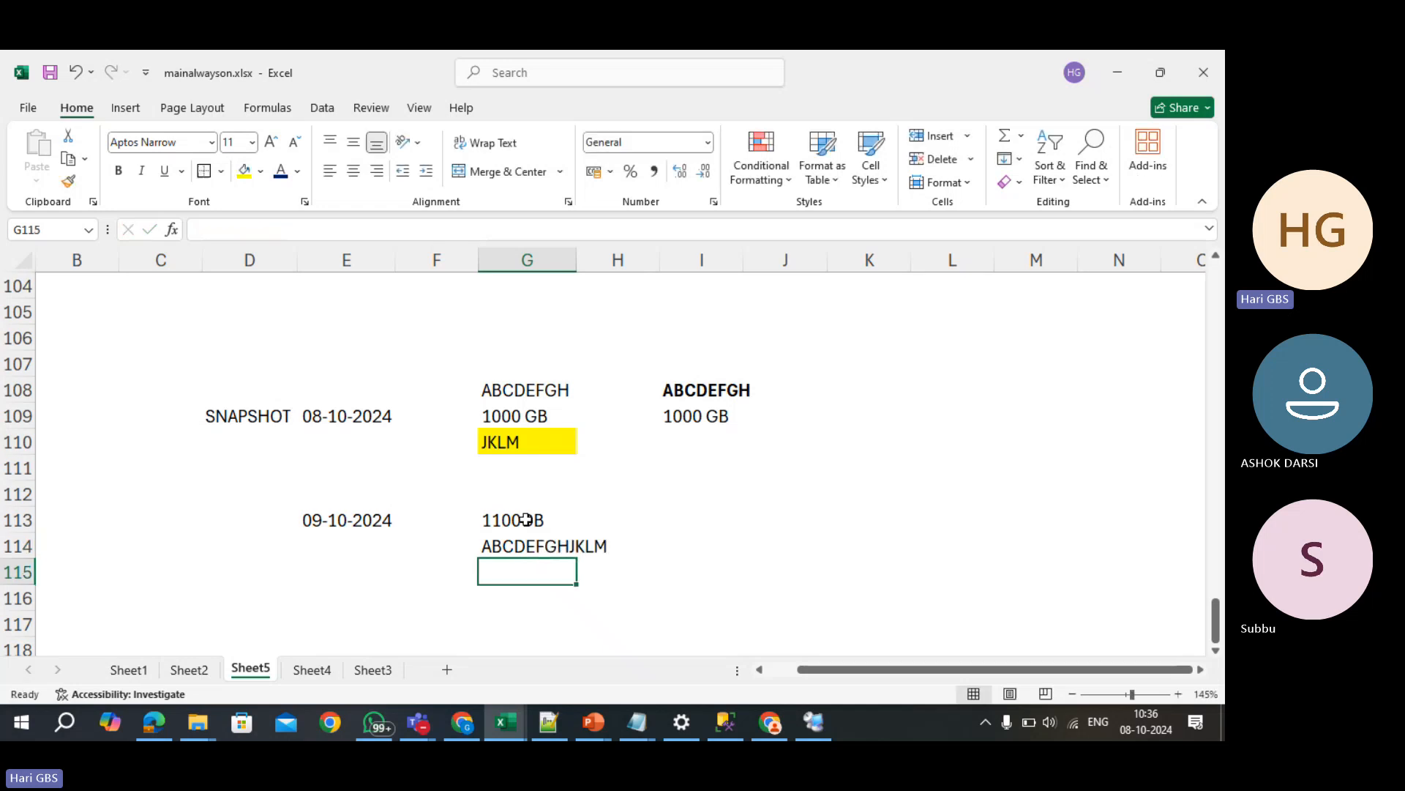
key(Up)
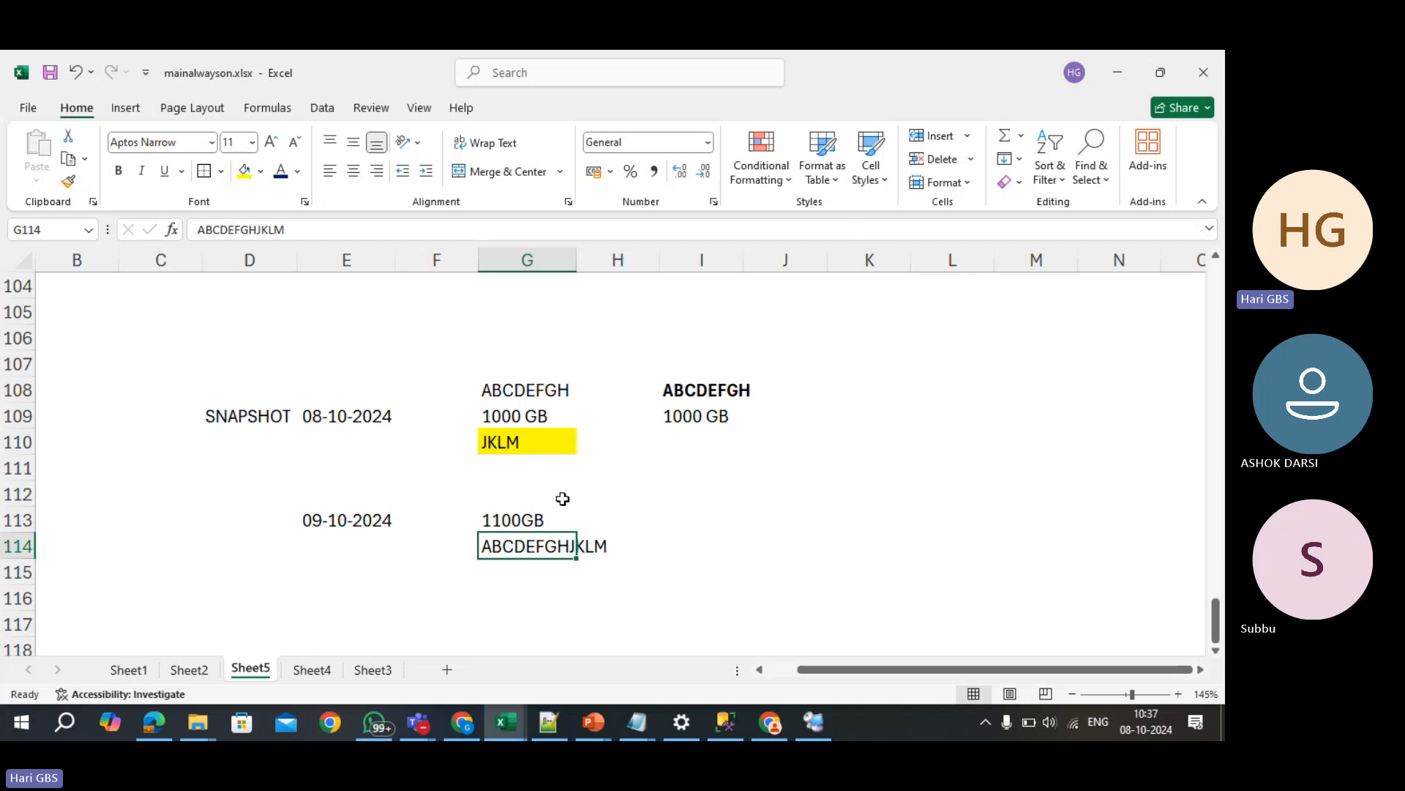
- Change the G113 value from 1100GB to 100
click(275, 414)
click(486, 413)
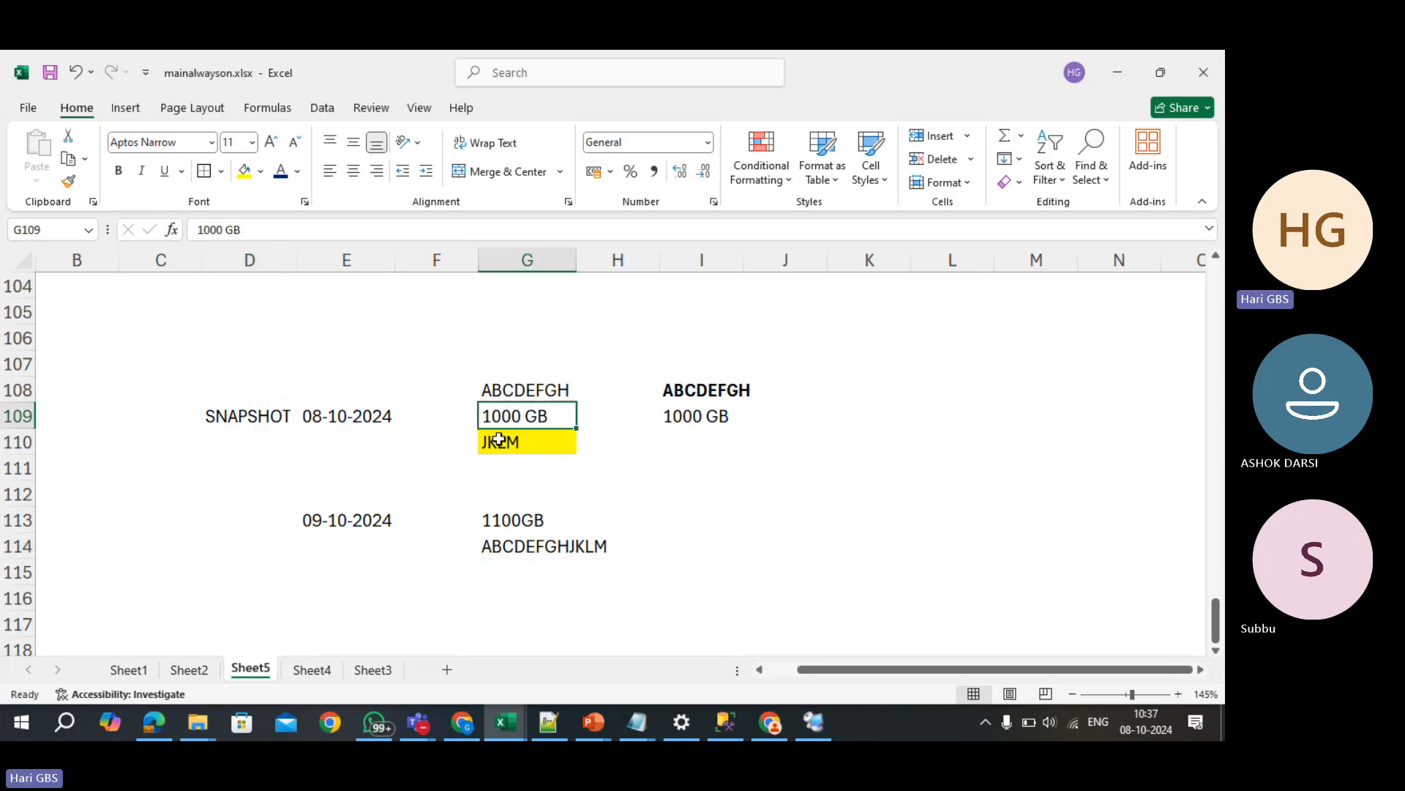
click(500, 520)
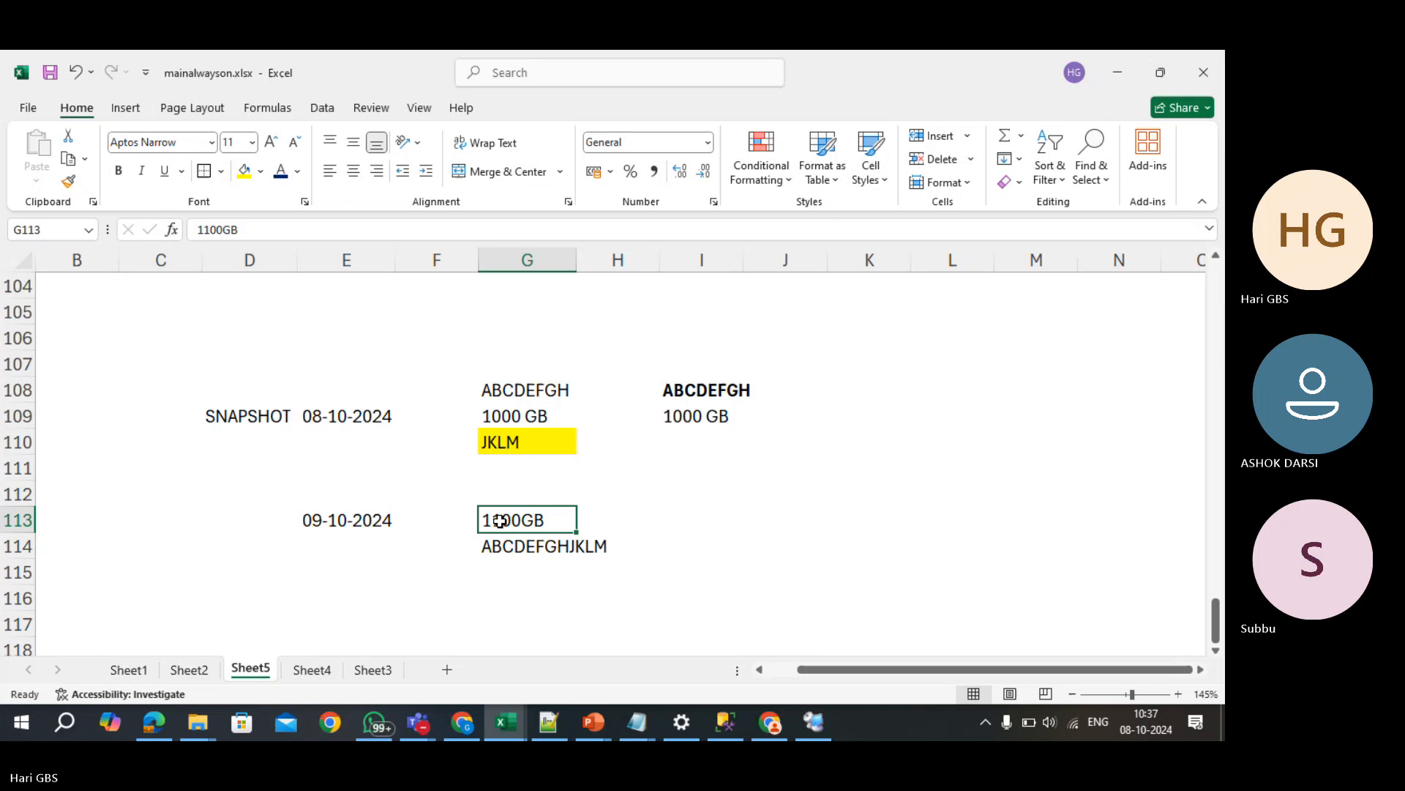
double_click(500, 521)
text(100)
key(Return)
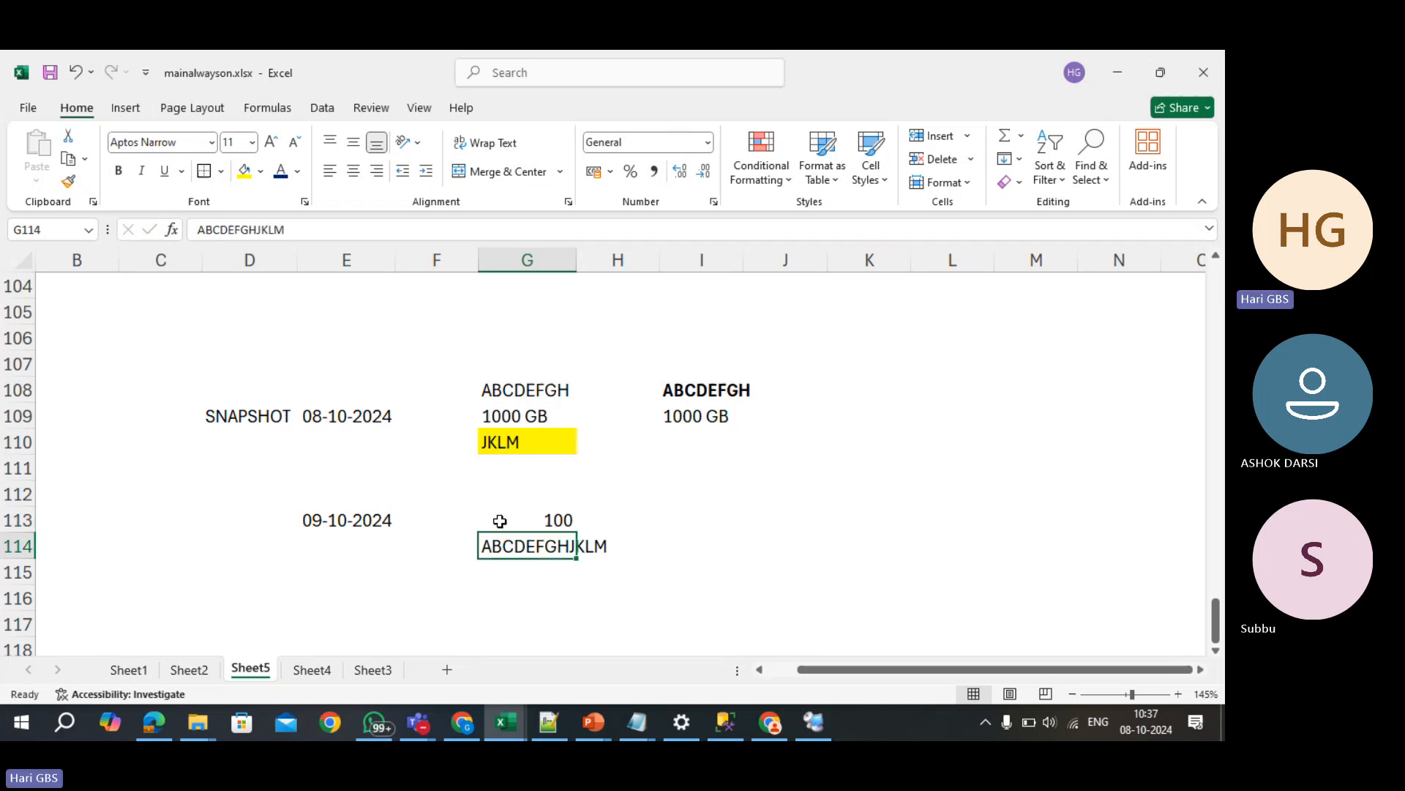
- Replace ABCDEFGHJKLM in G114 with just JKLM
text(JL)
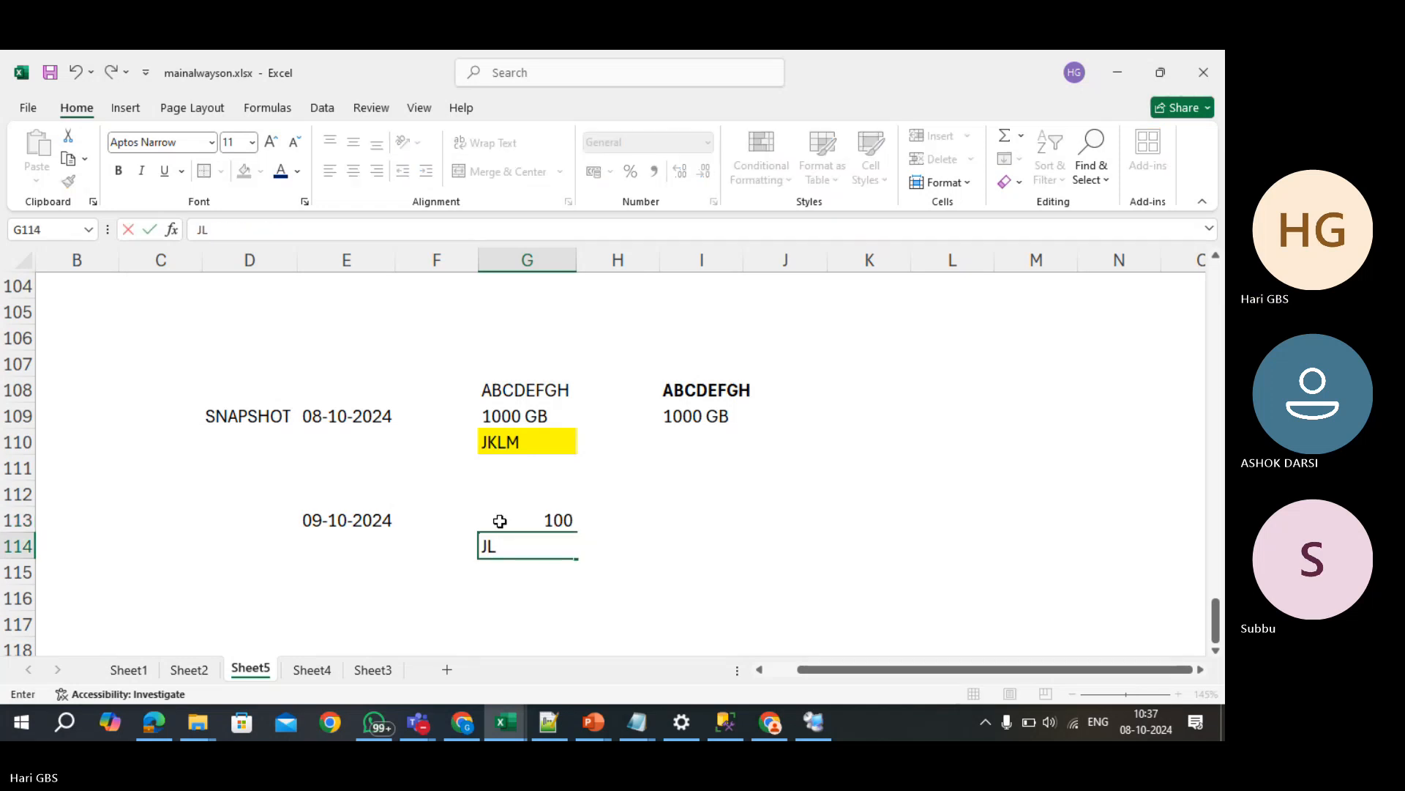
key(Escape)
key(BackSpace)
text(JKLM)
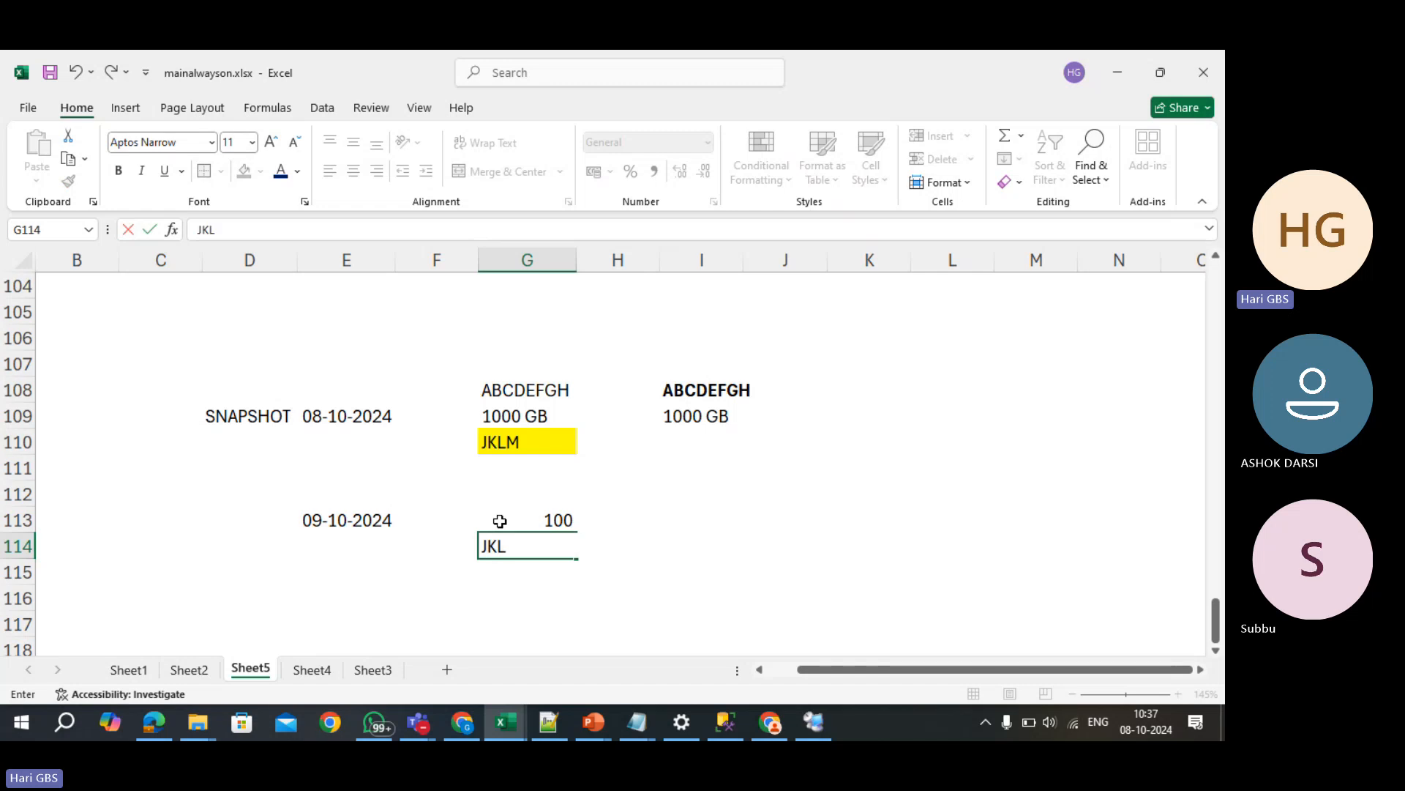
key(Return)
key(Up)
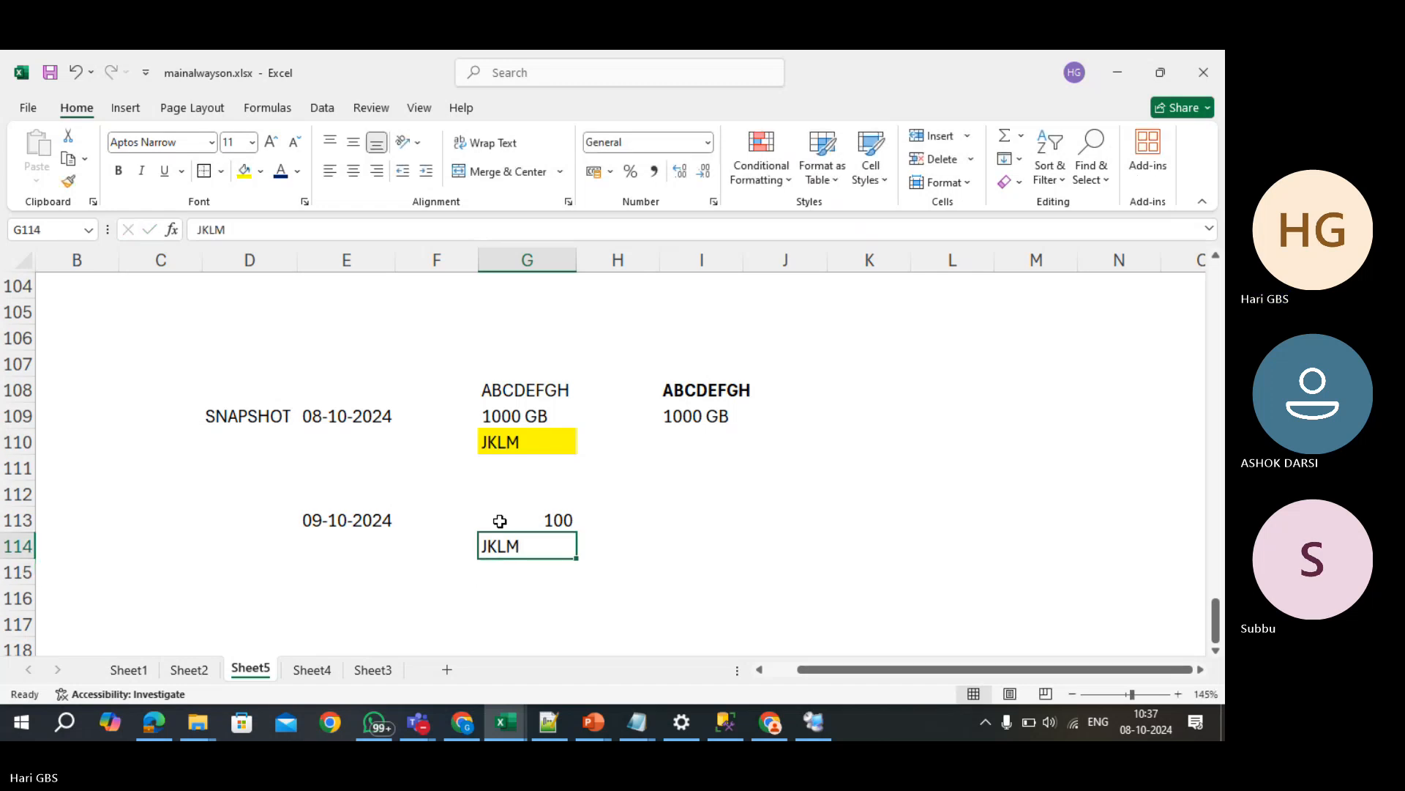
key(shift+Up)
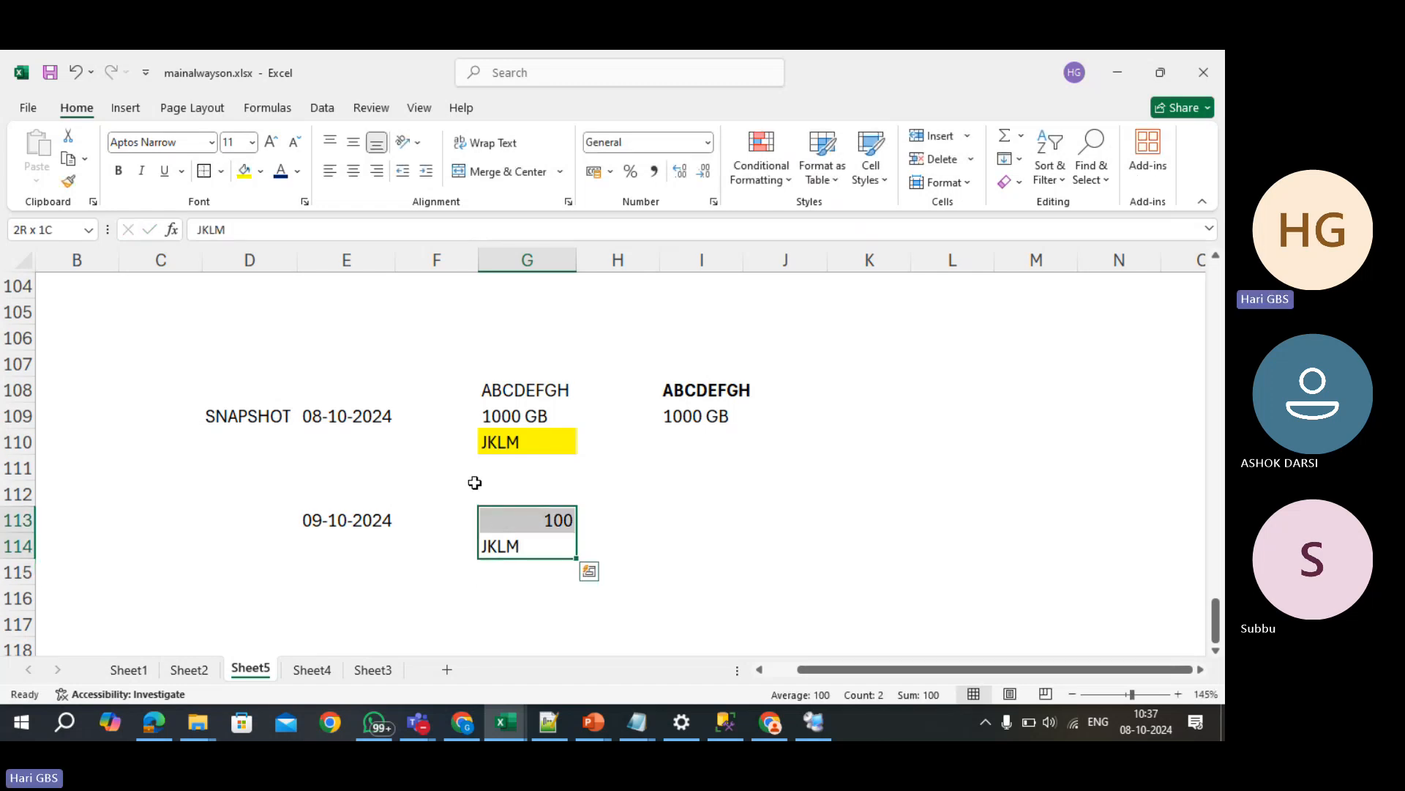
- Compare the 100 and JKLM entries against the 1000 GB and ABCDEFGH cells
click(516, 419)
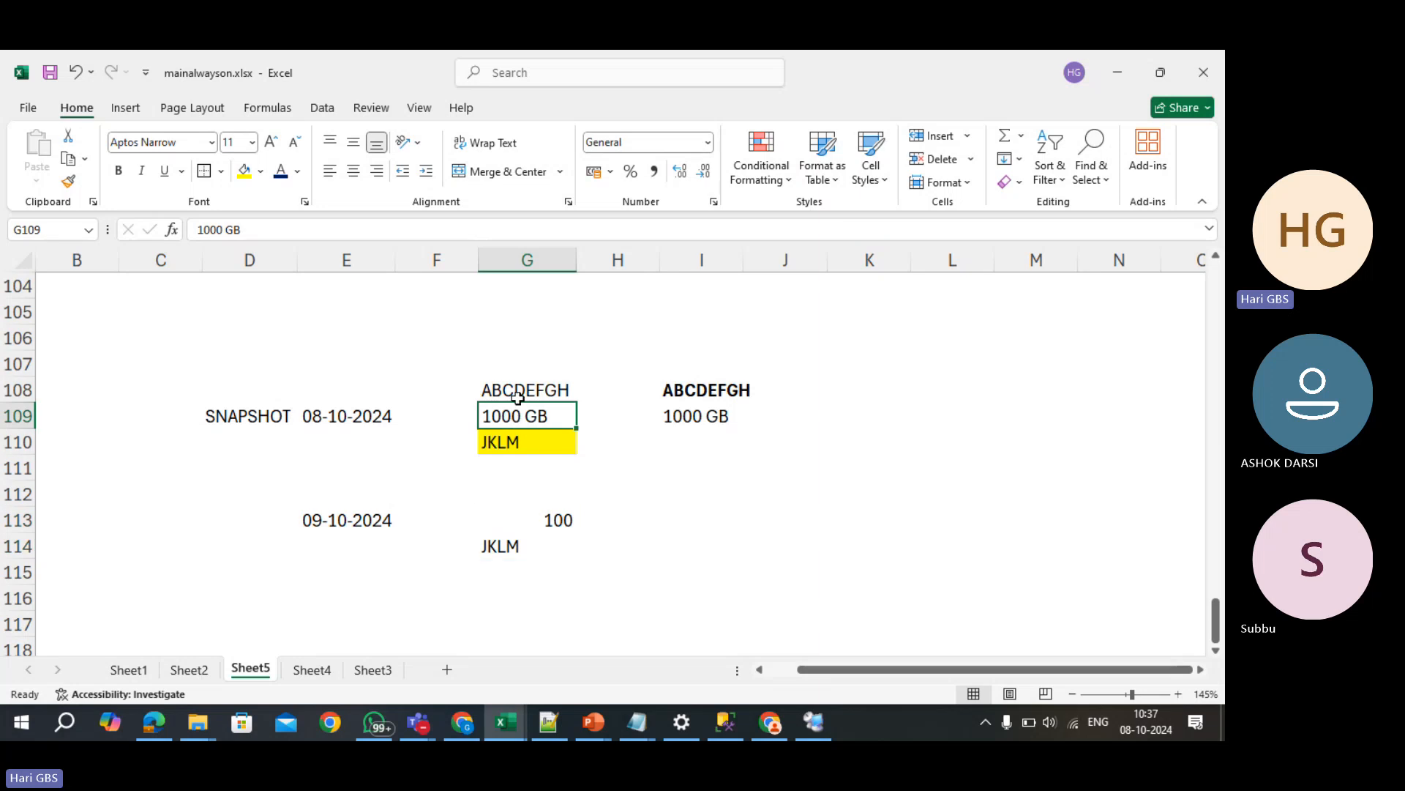
click(516, 393)
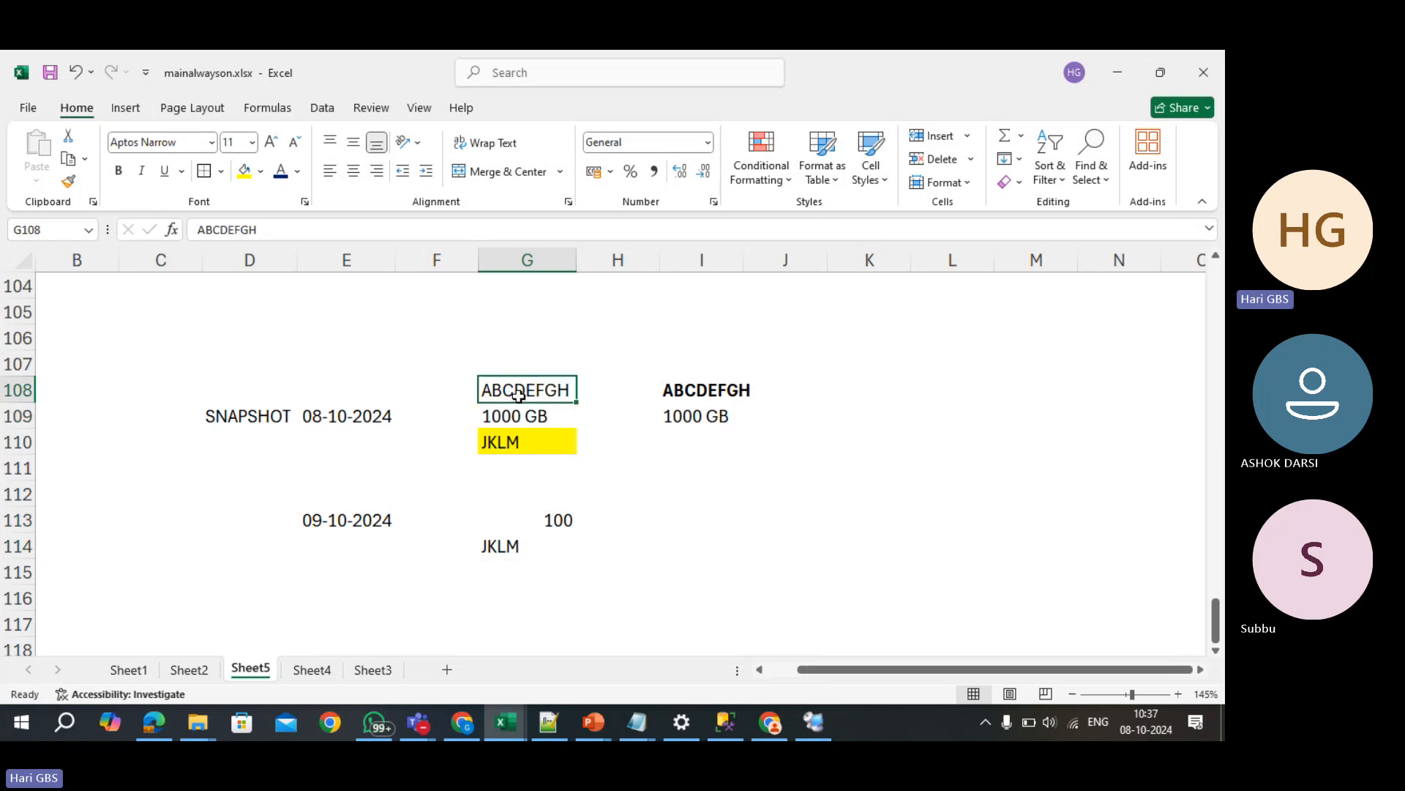
click(523, 541)
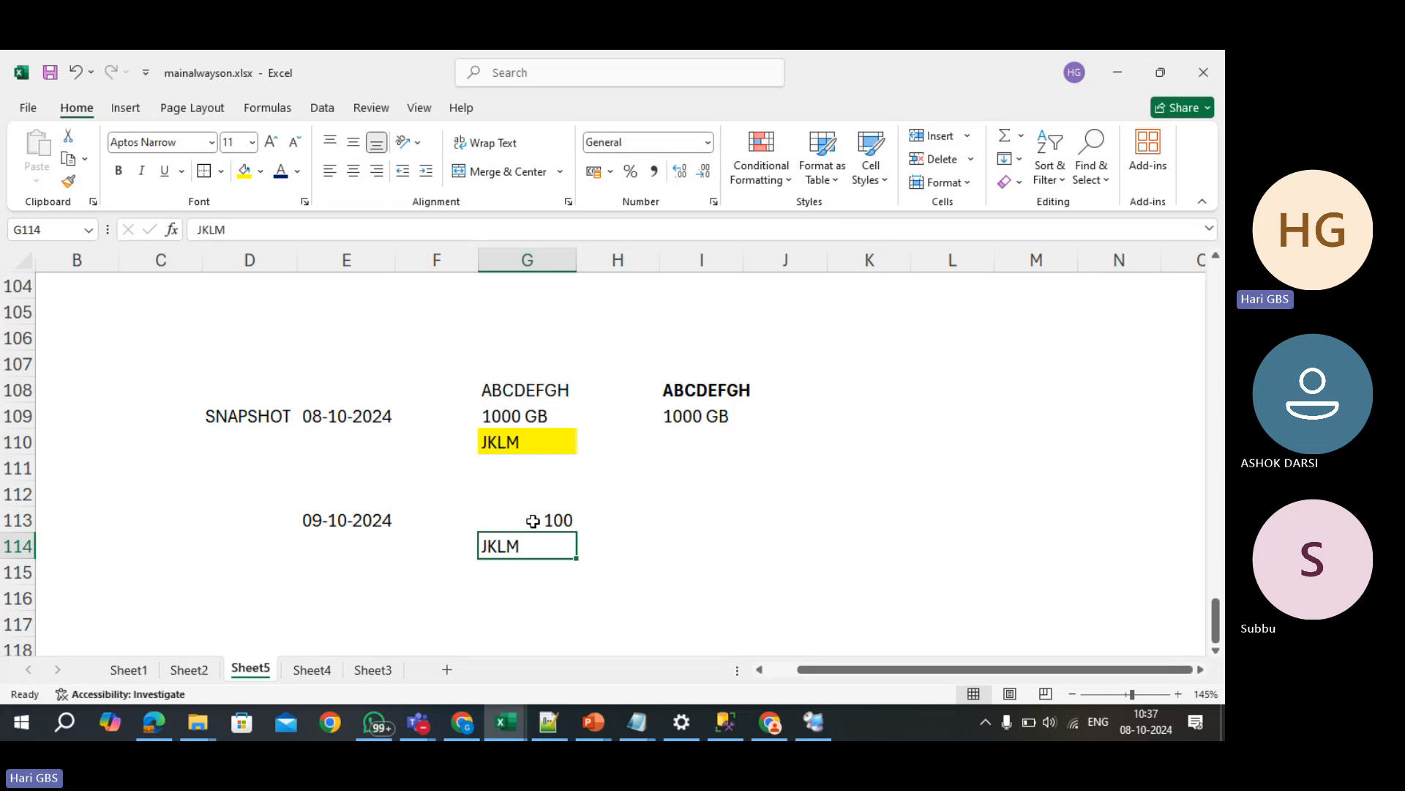
click(511, 418)
click(553, 520)
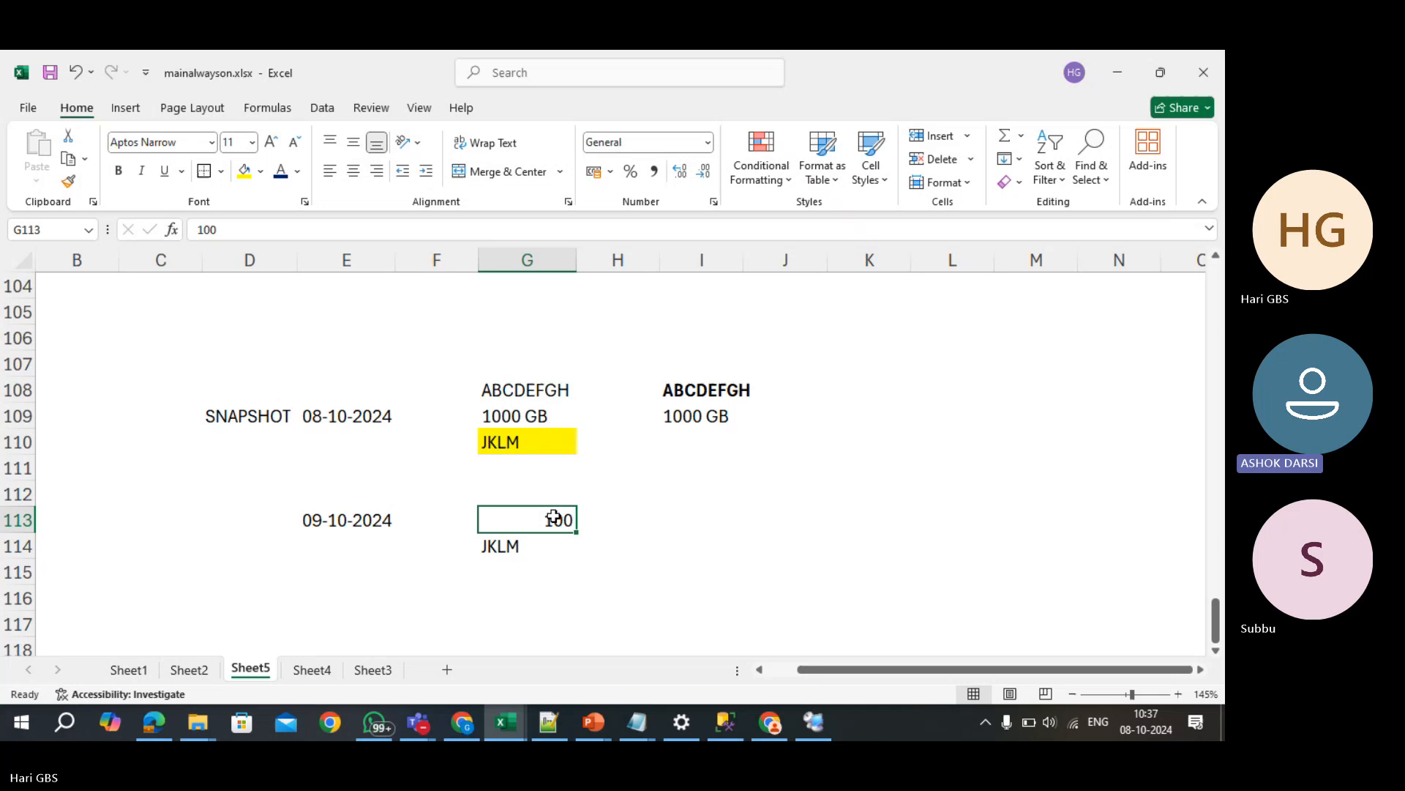
click(541, 414)
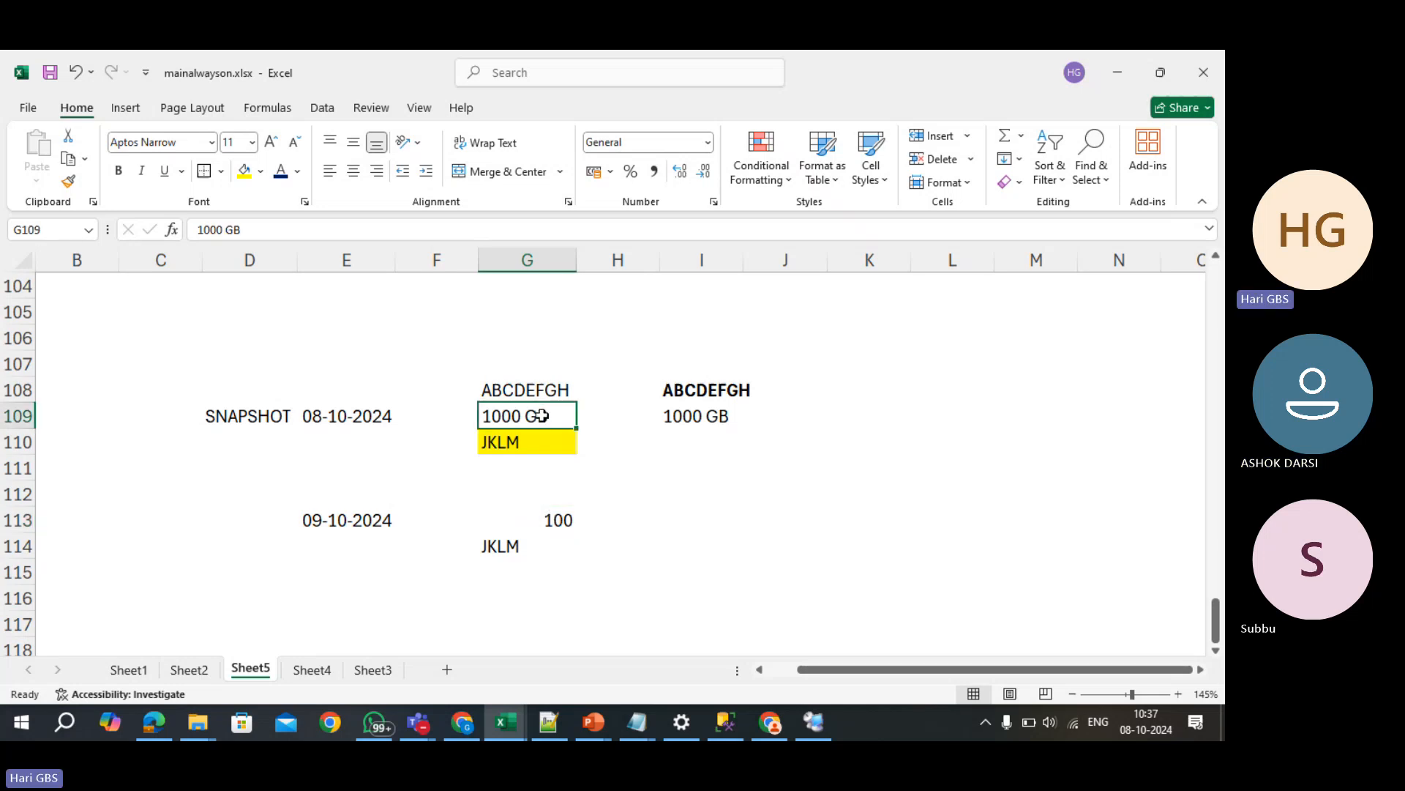
click(554, 519)
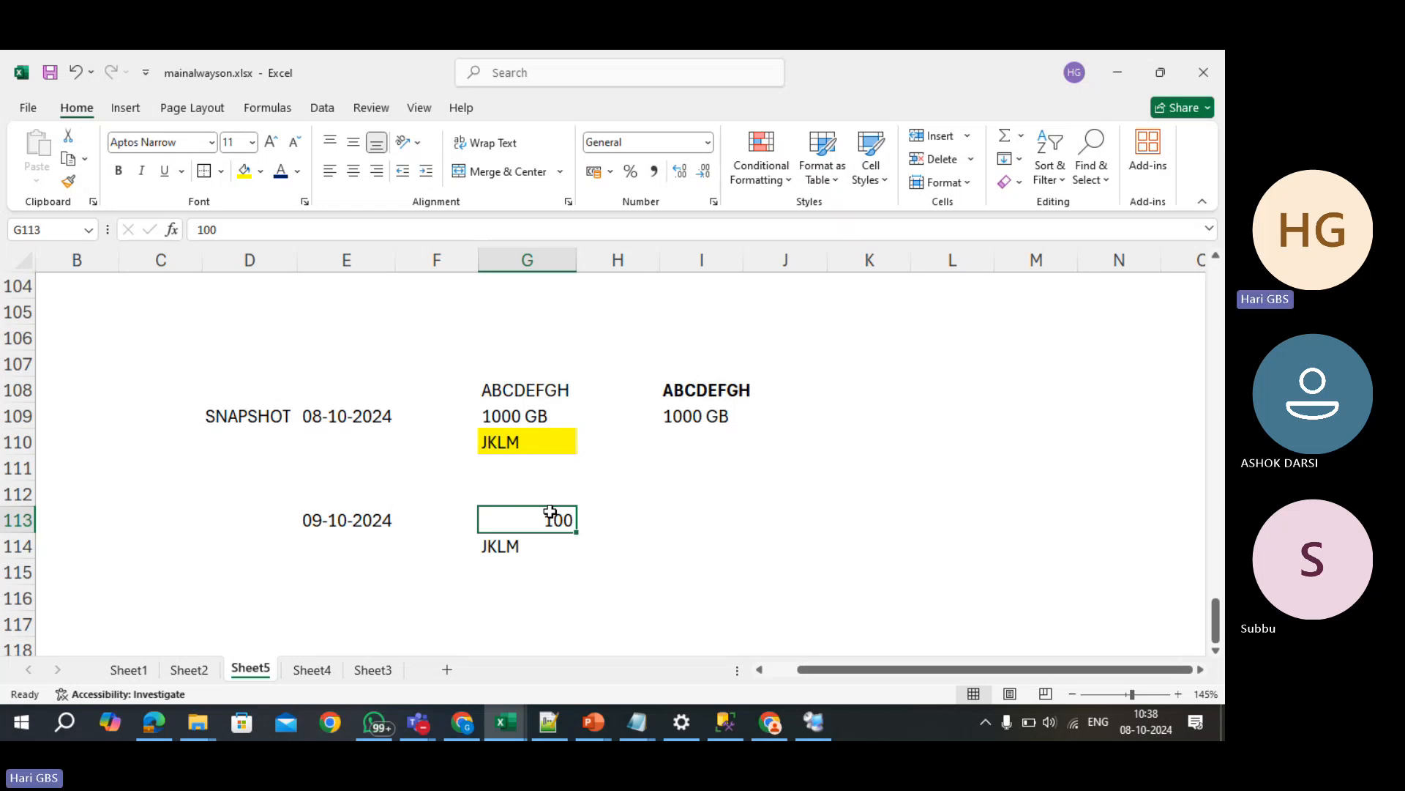
- Switch to the remote SSMS window and collapse node2 in Object Explorer
key(alt+Tab)
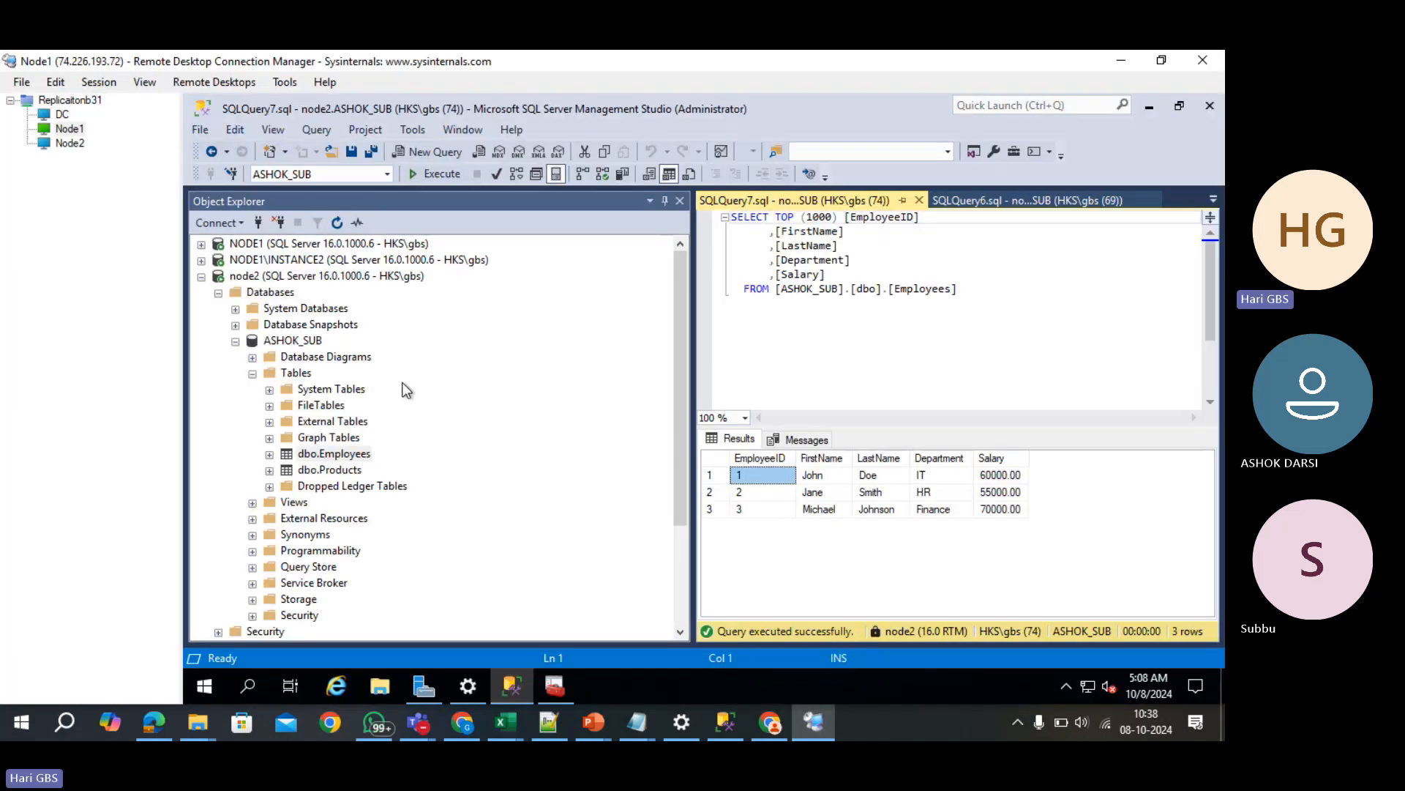
click(201, 277)
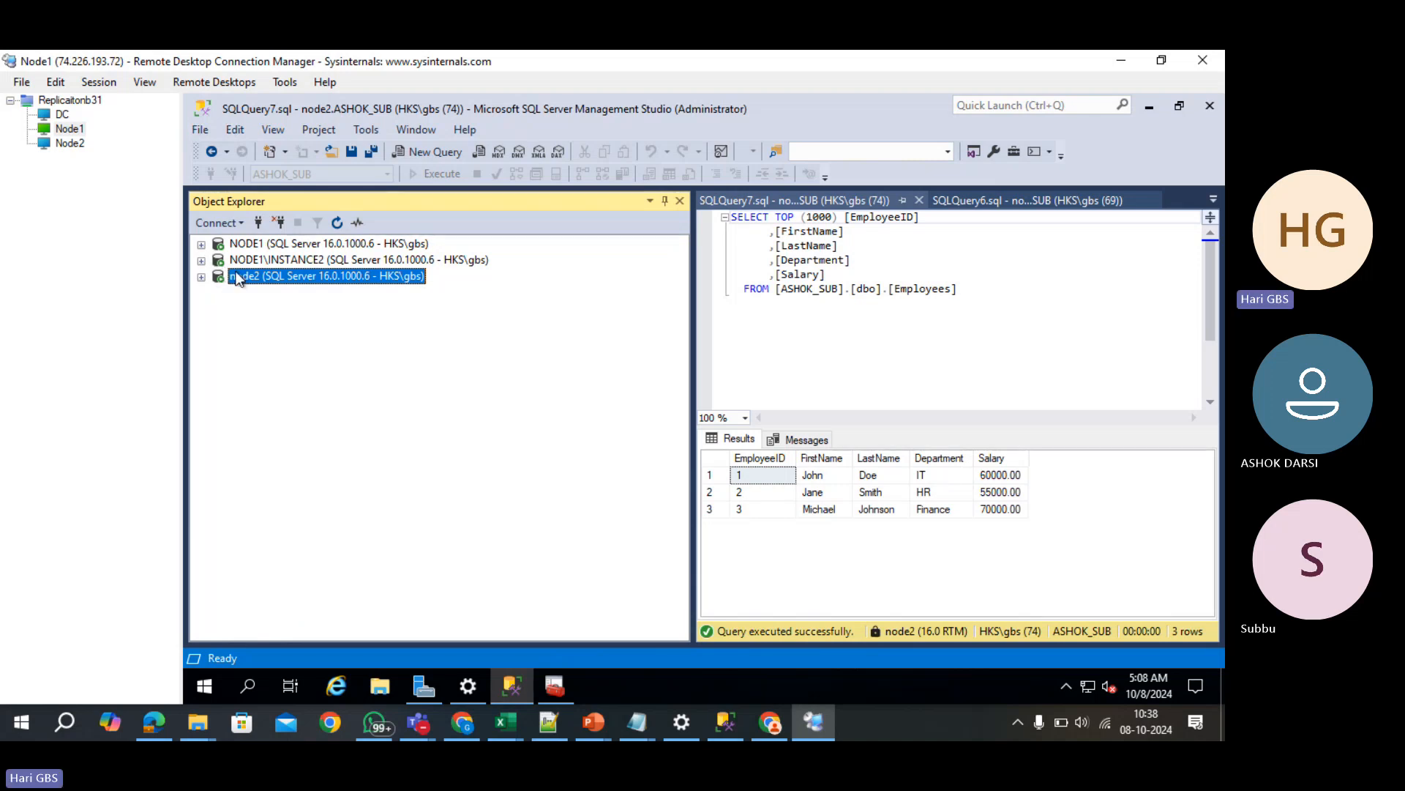
- Create the SUBBU database on NODE1 by running CREATE DATABASE SUBBU in a new query
click(201, 244)
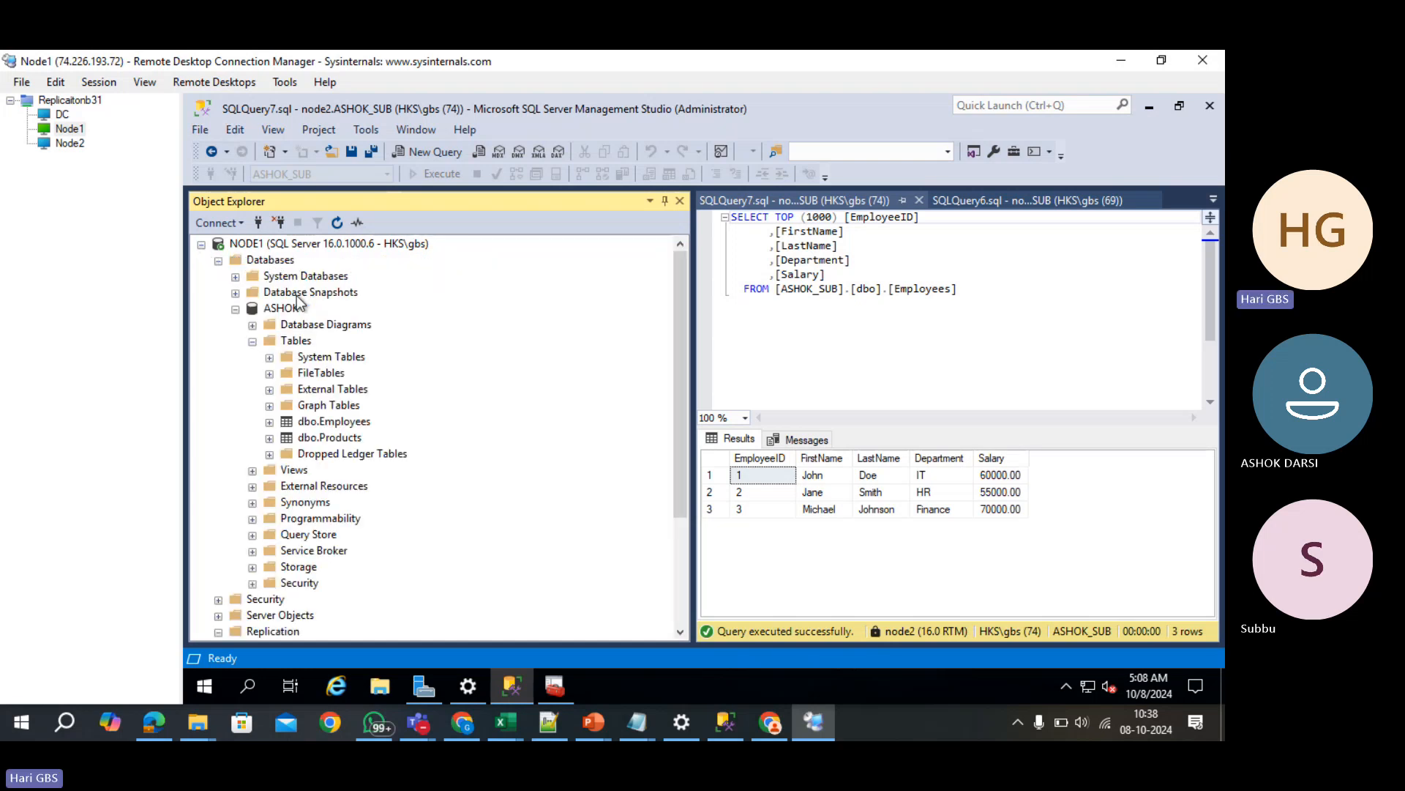
click(235, 309)
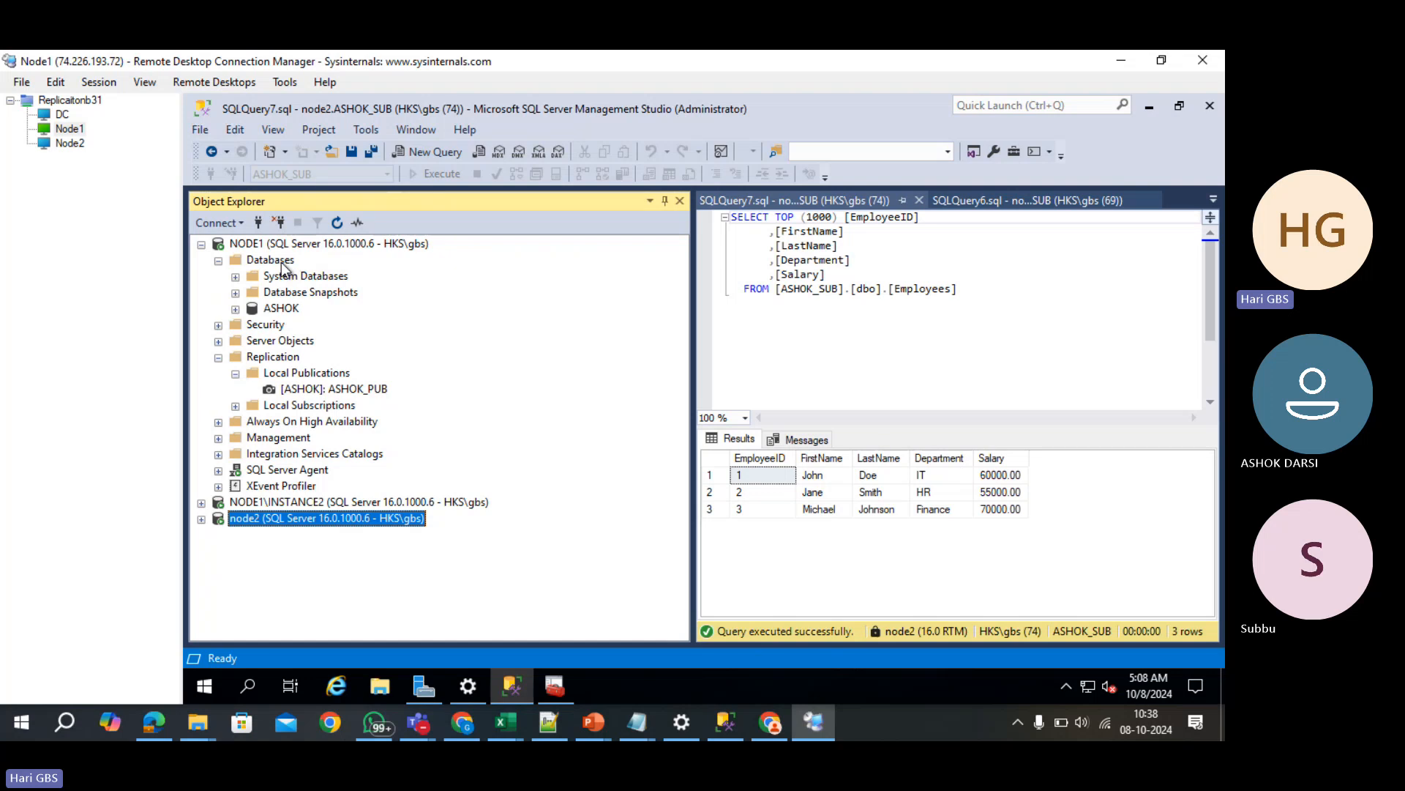
click(281, 263)
key(ctrl+n)
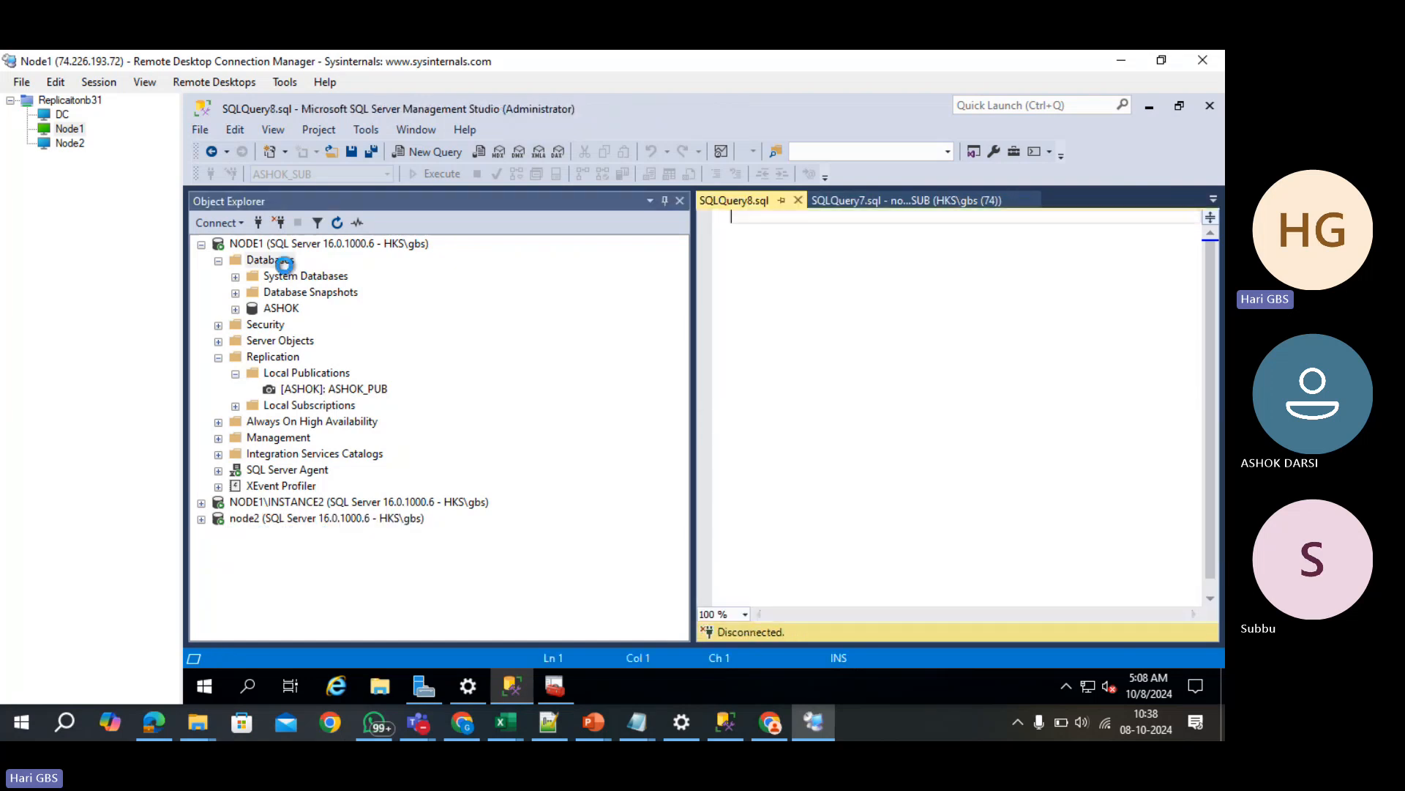
text(cre)
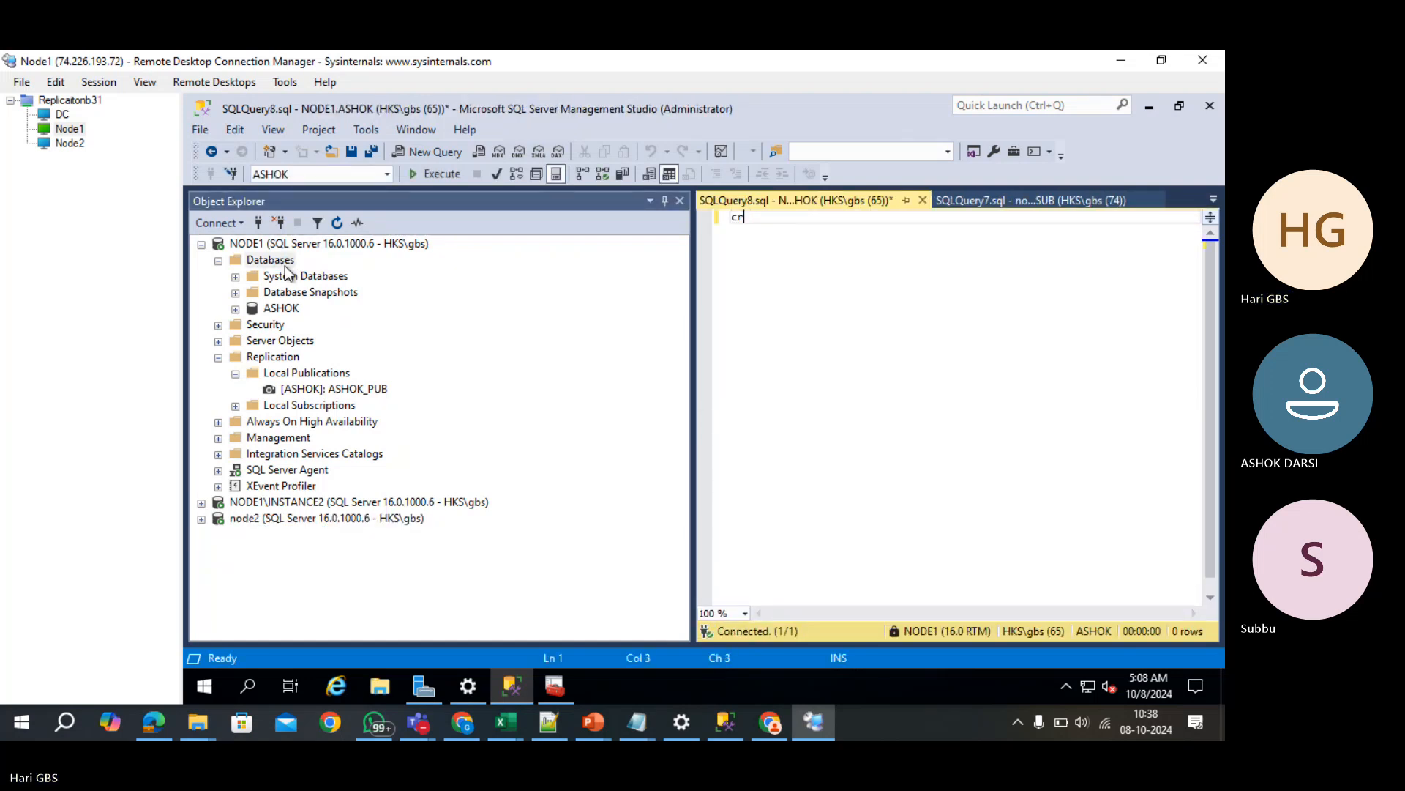
key(BackSpace)
key(BackSpace)
key(BackSpace)
key(BackSpace)
text(CREATE DATABASE )
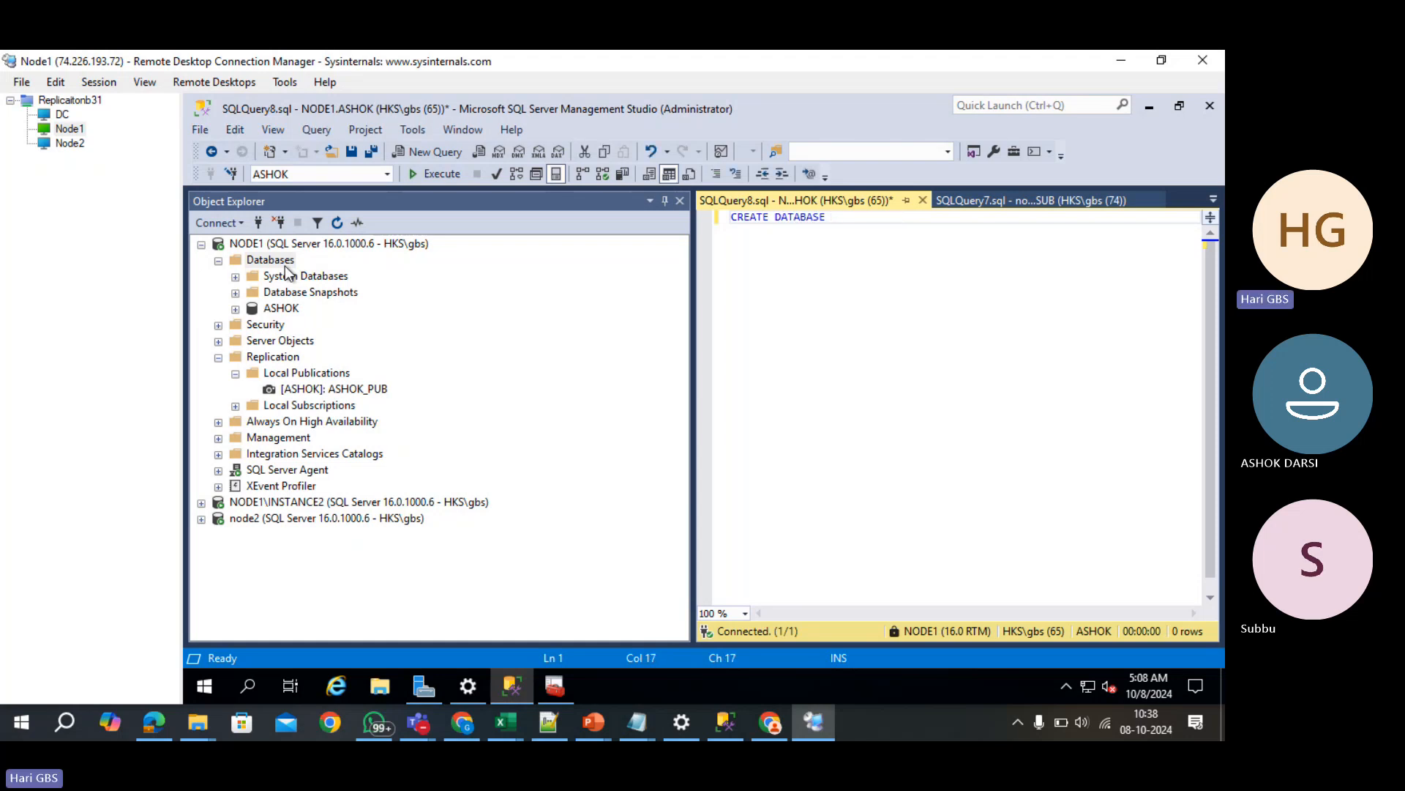
text(SUBBU)
key(F5)
- Run USE SUBBU to make SUBBU the query context, then clear the editor
text(A)
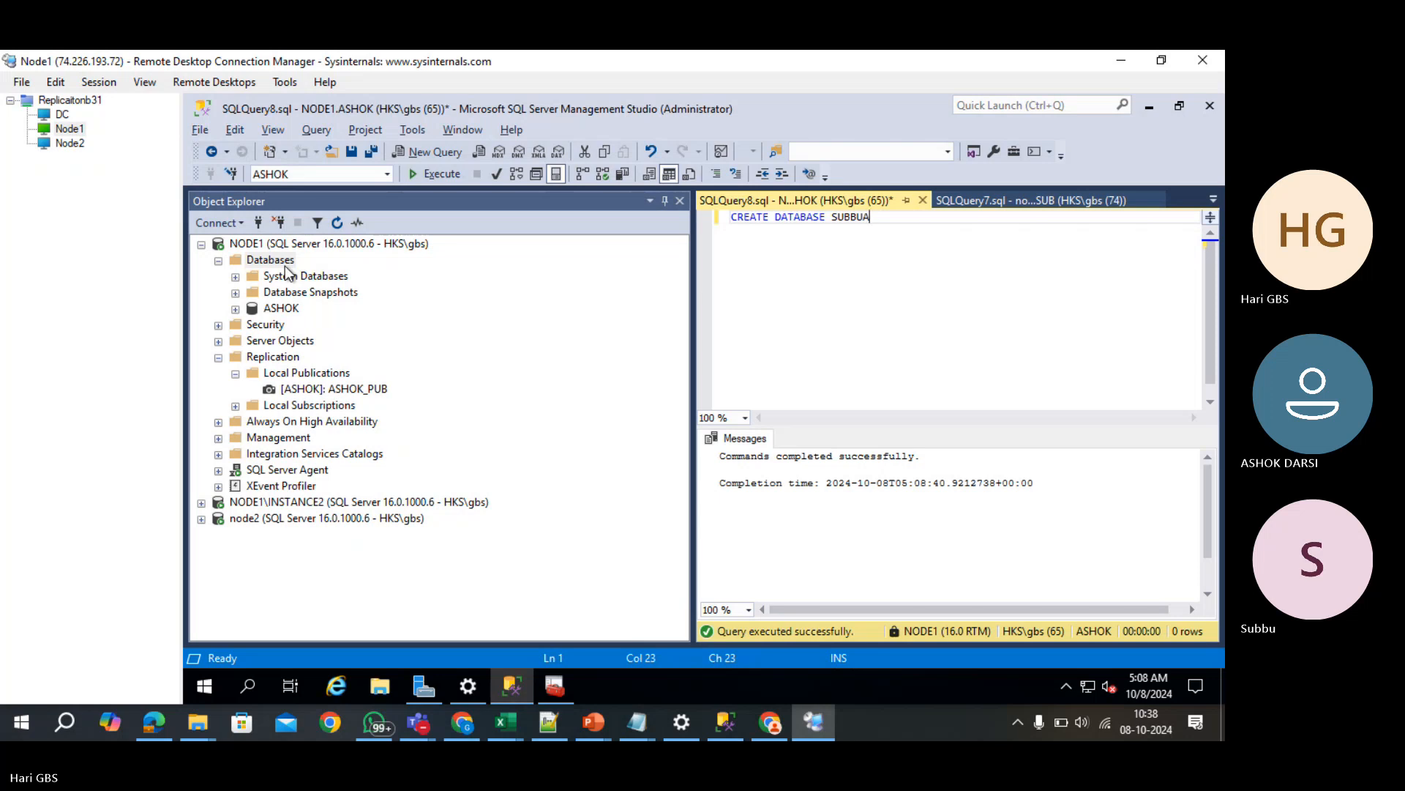
key(ctrl+a)
text(USE )
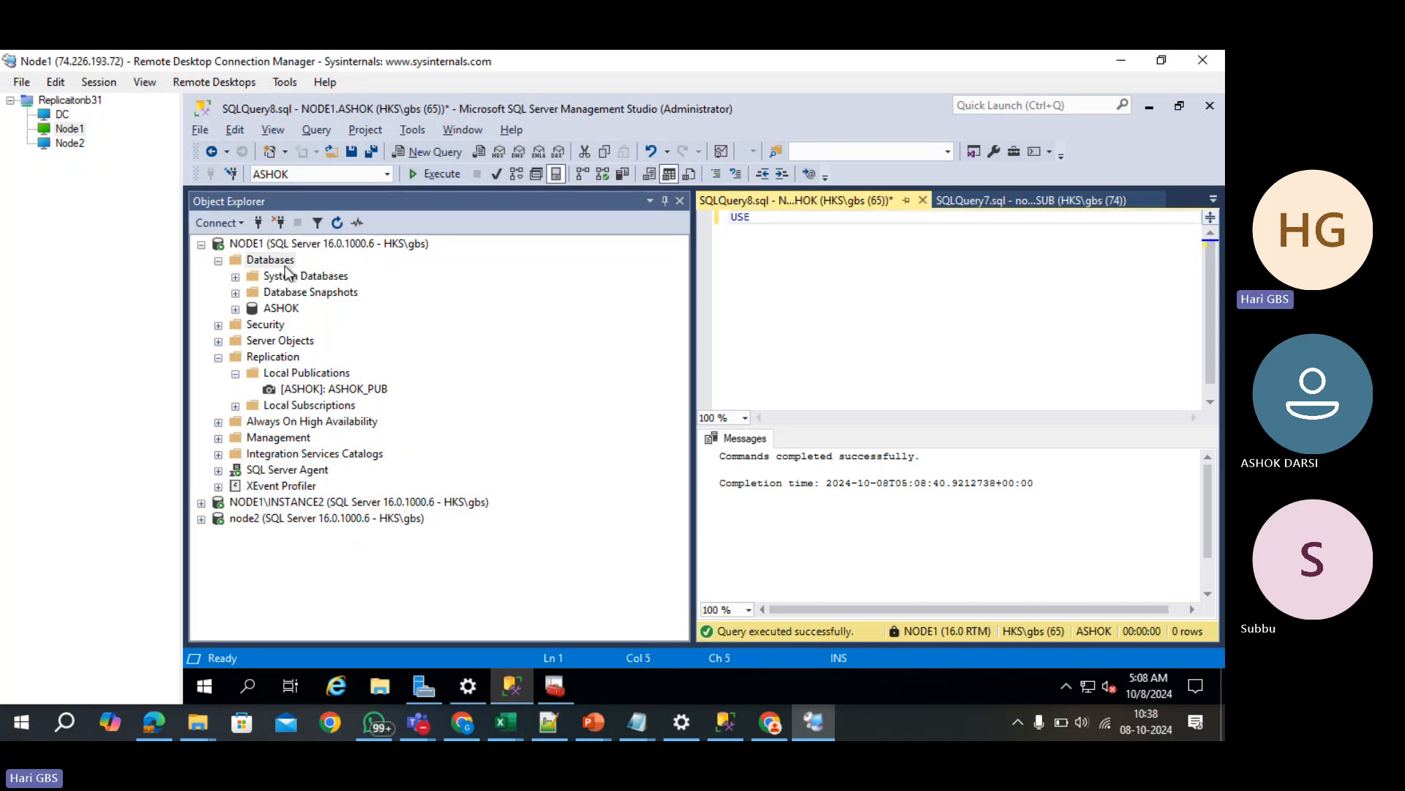
text(SUBBIU)
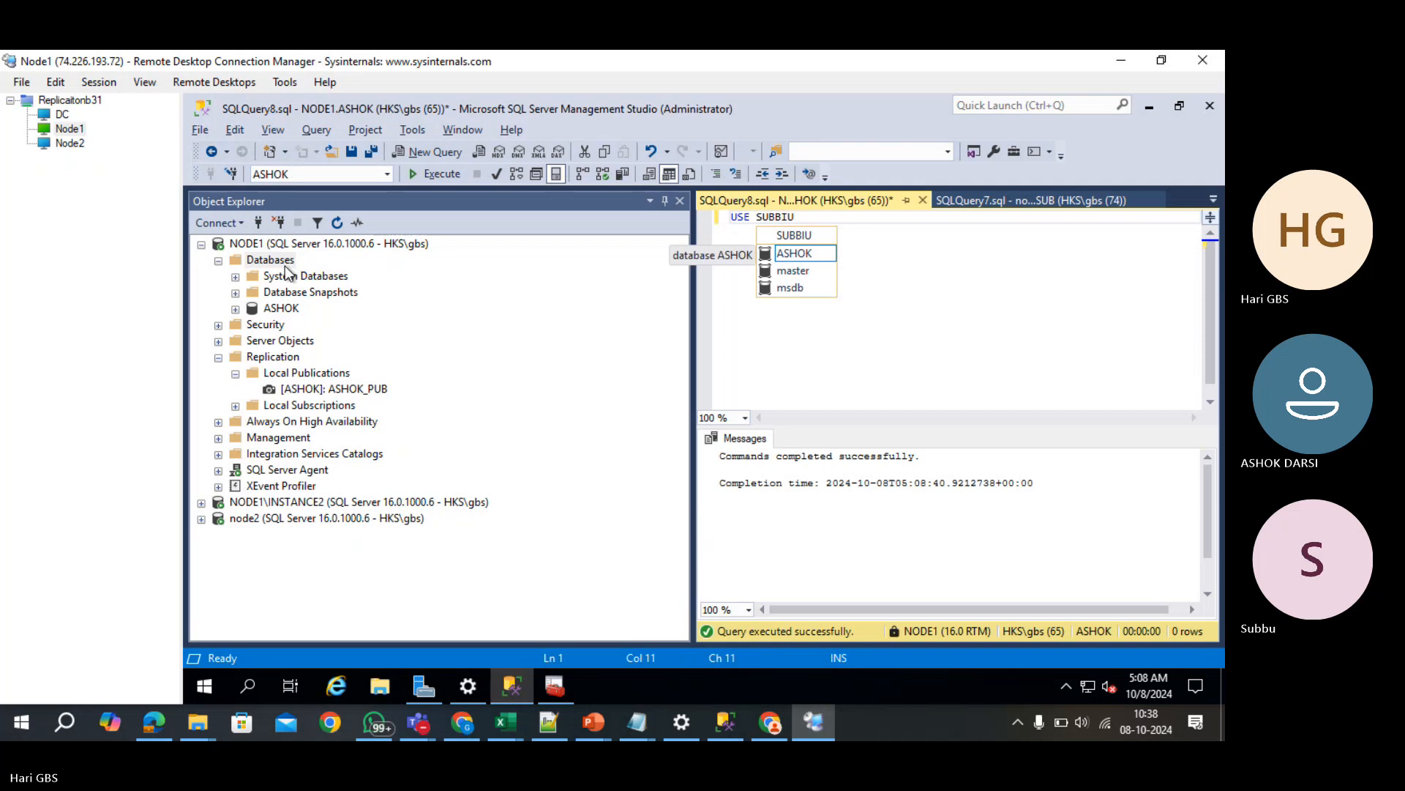
key(Escape)
key(Left)
key(Left)
key(Left)
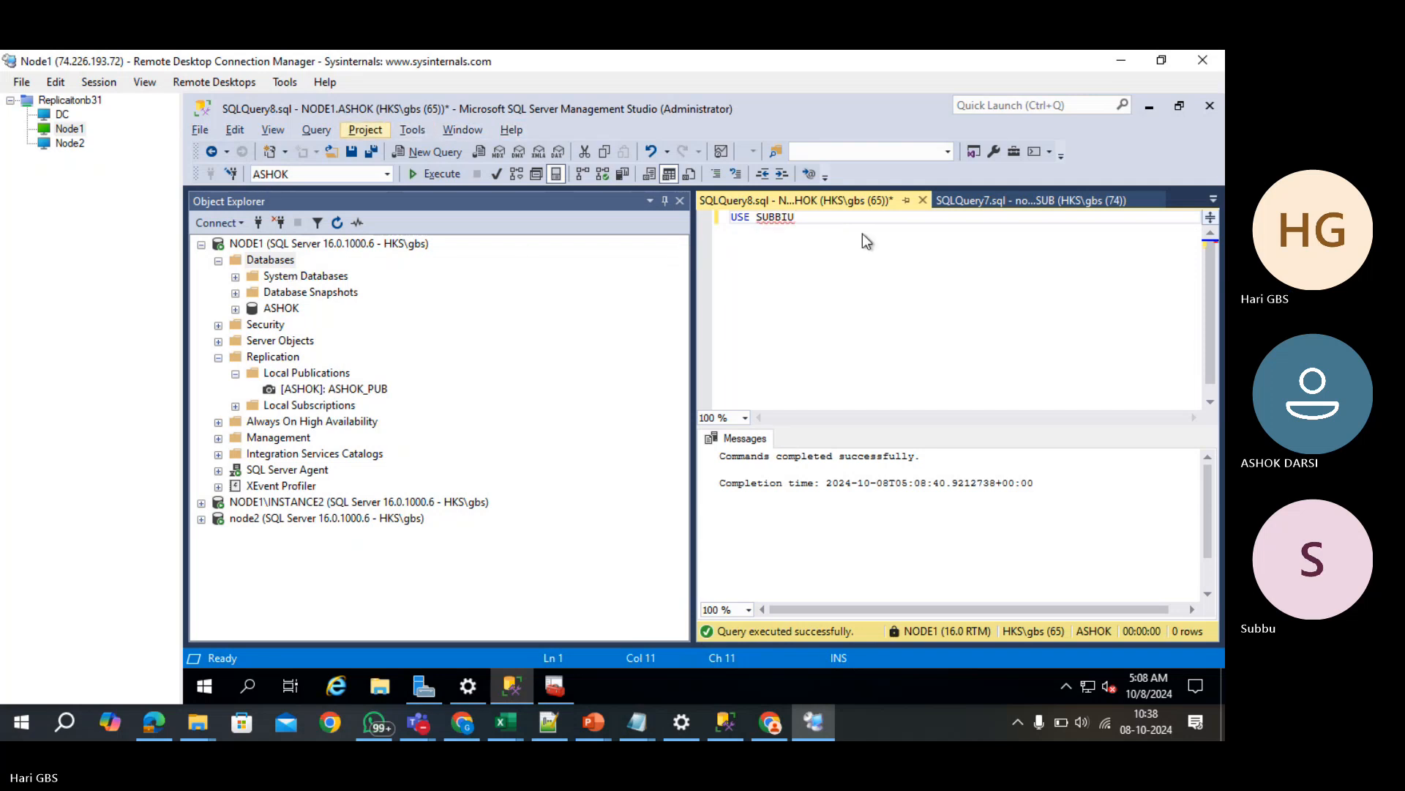
key(Escape)
key(BackSpace)
key(BackSpace)
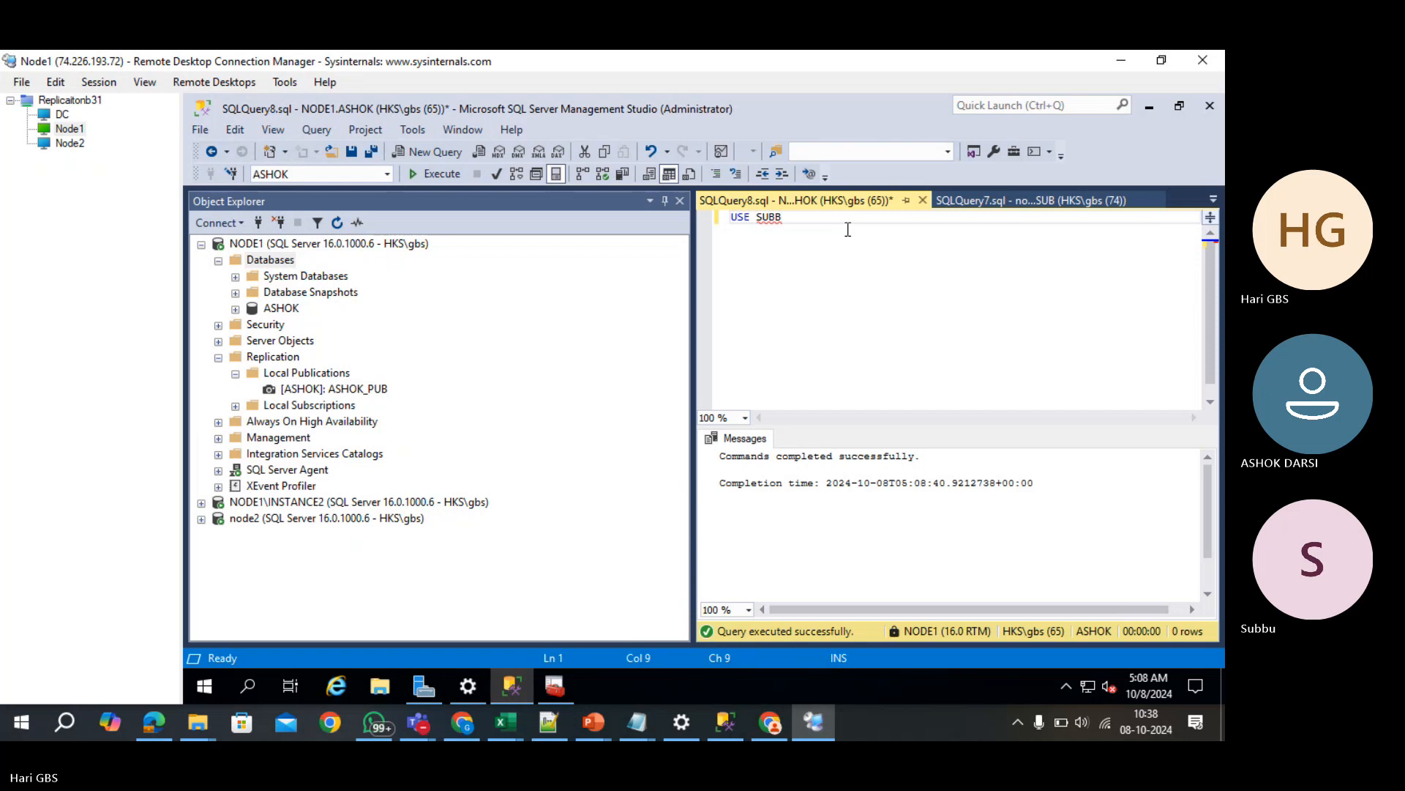
text(U)
key(F5)
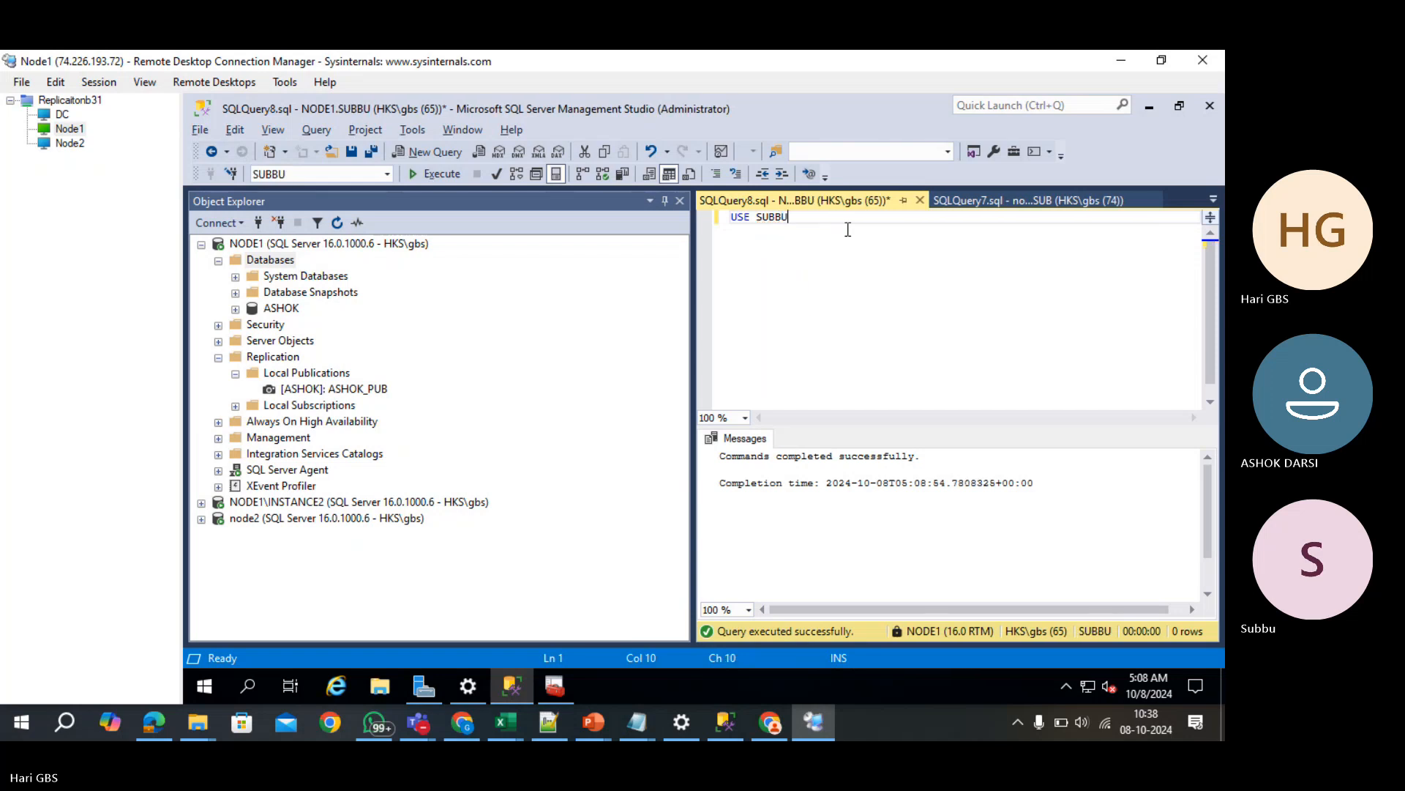
key(ctrl+a)
key(Delete)
- Copy the Employees table script from ChatGPT into the SUBBU query
click(453, 728)
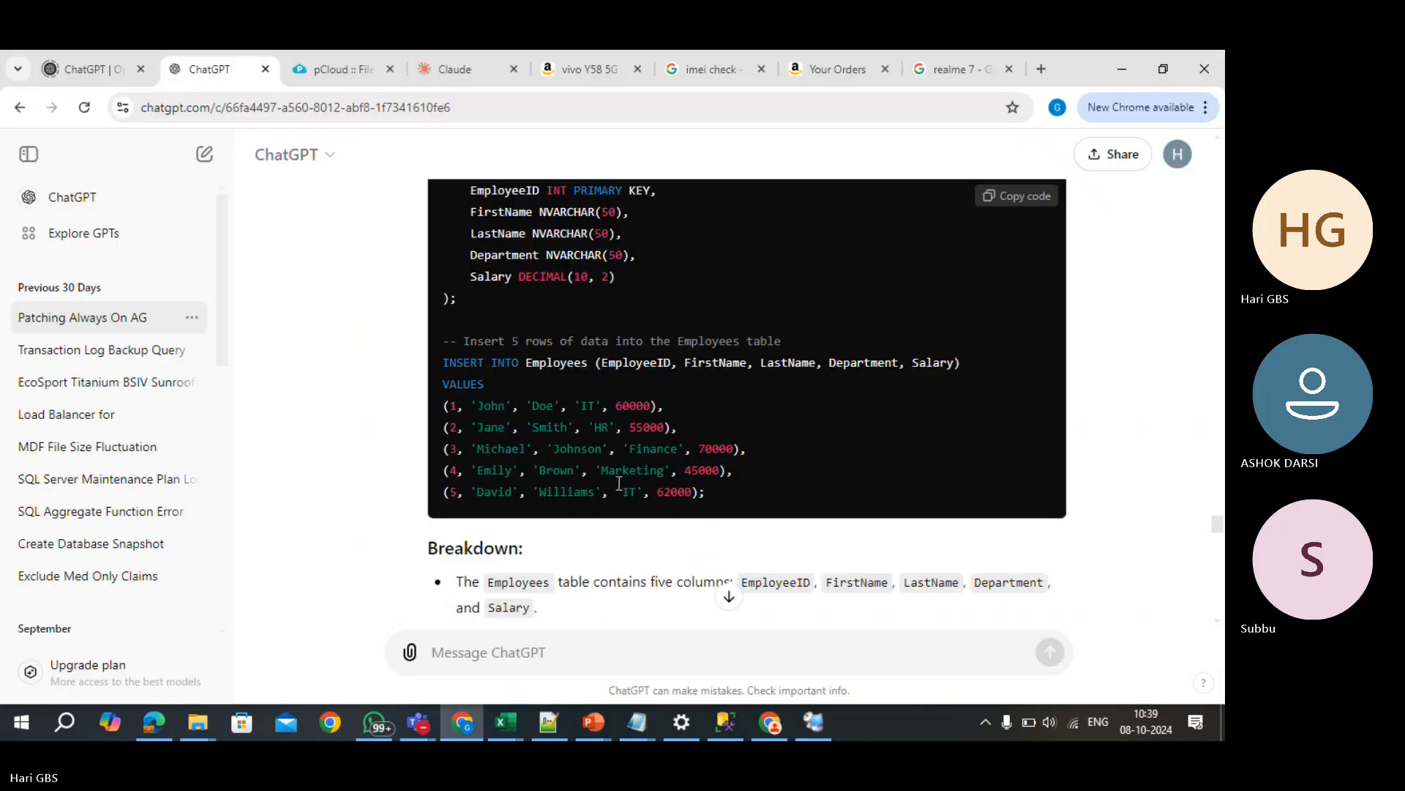
scroll(683, 499, up, 7)
scroll(734, 493, down, 4)
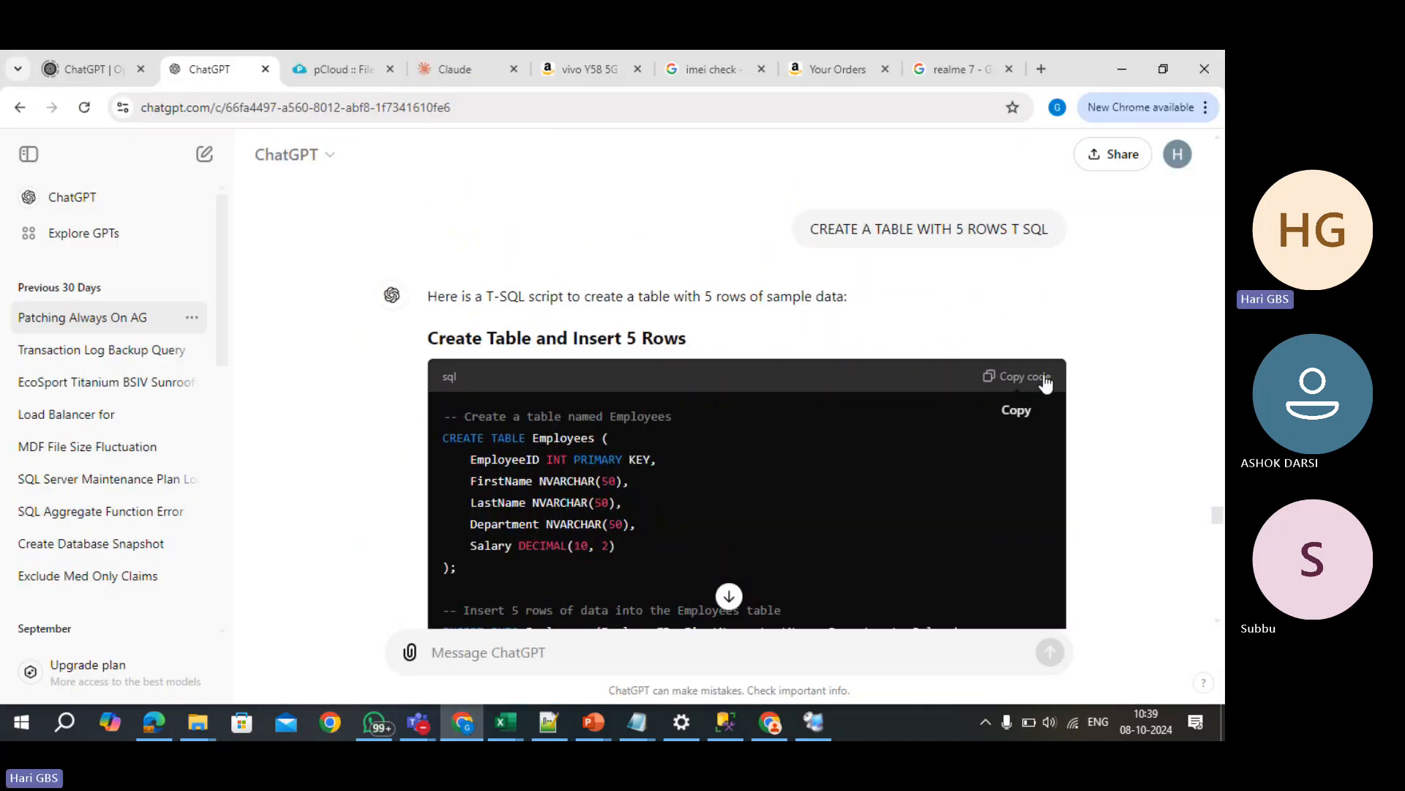
click(1018, 376)
key(alt+Tab)
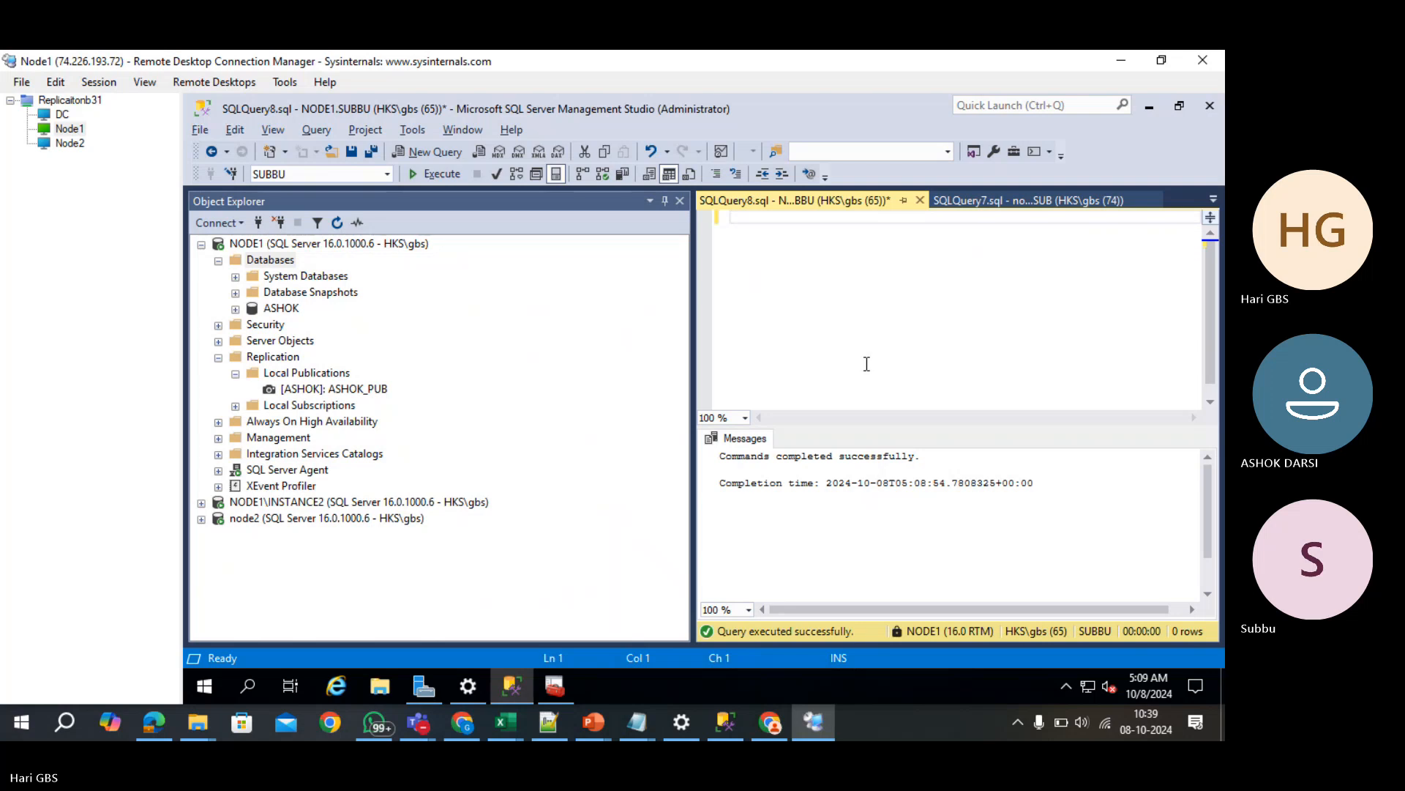
key(ctrl+v)
scroll(867, 364, up, 2)
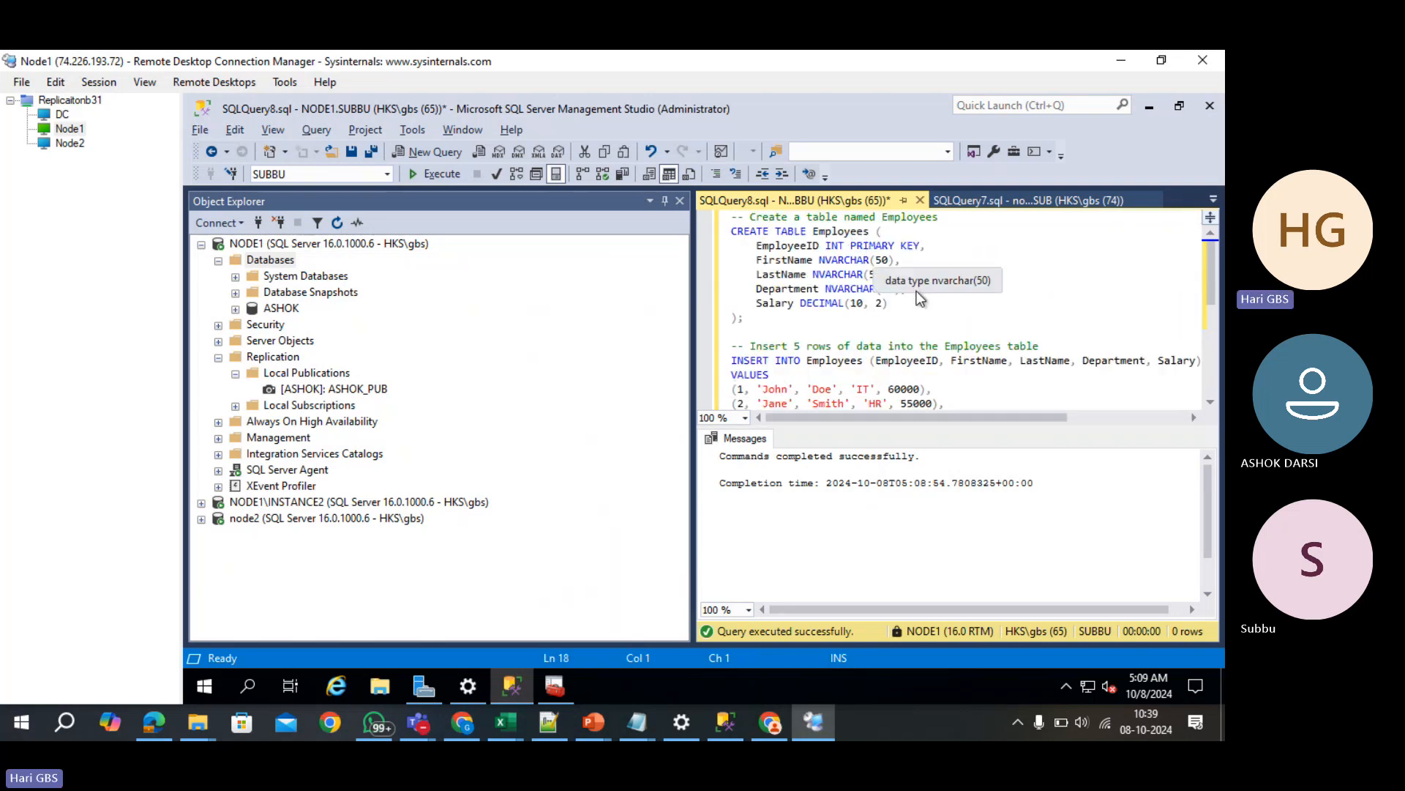
- Copy the Products table script from ChatGPT and paste it over the Employees script
key(alt+Tab)
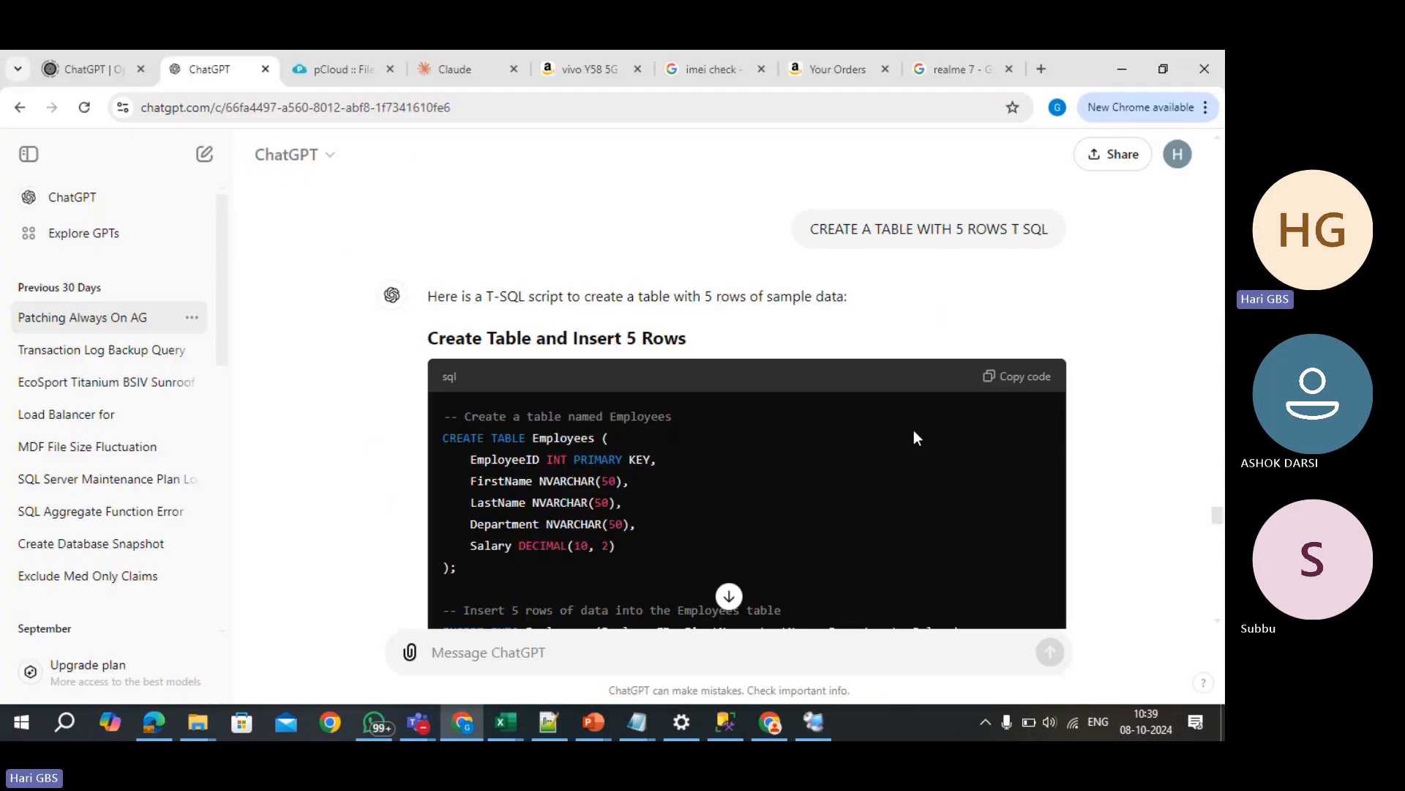
scroll(913, 431, down, 15)
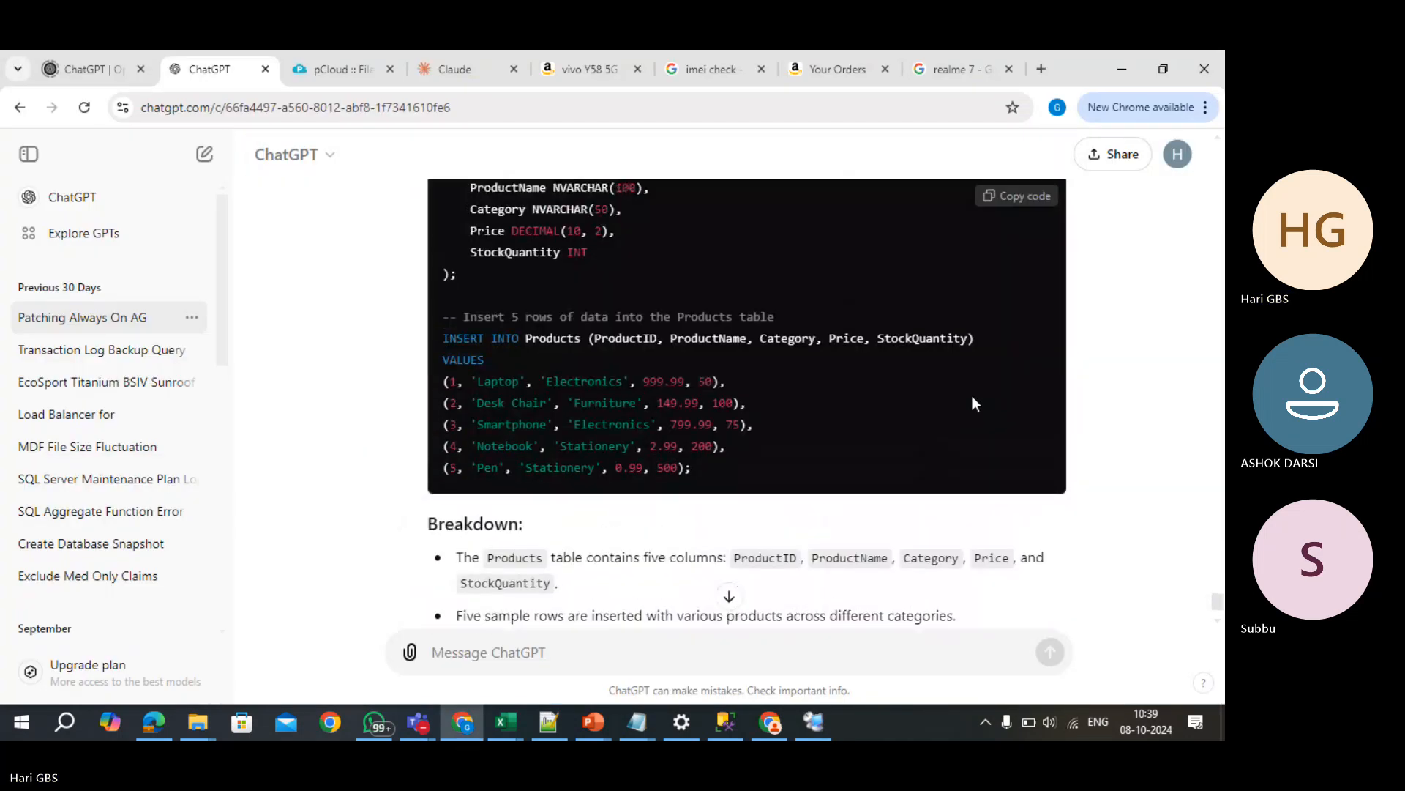
scroll(972, 397, up, 3)
click(1018, 323)
key(alt+Tab)
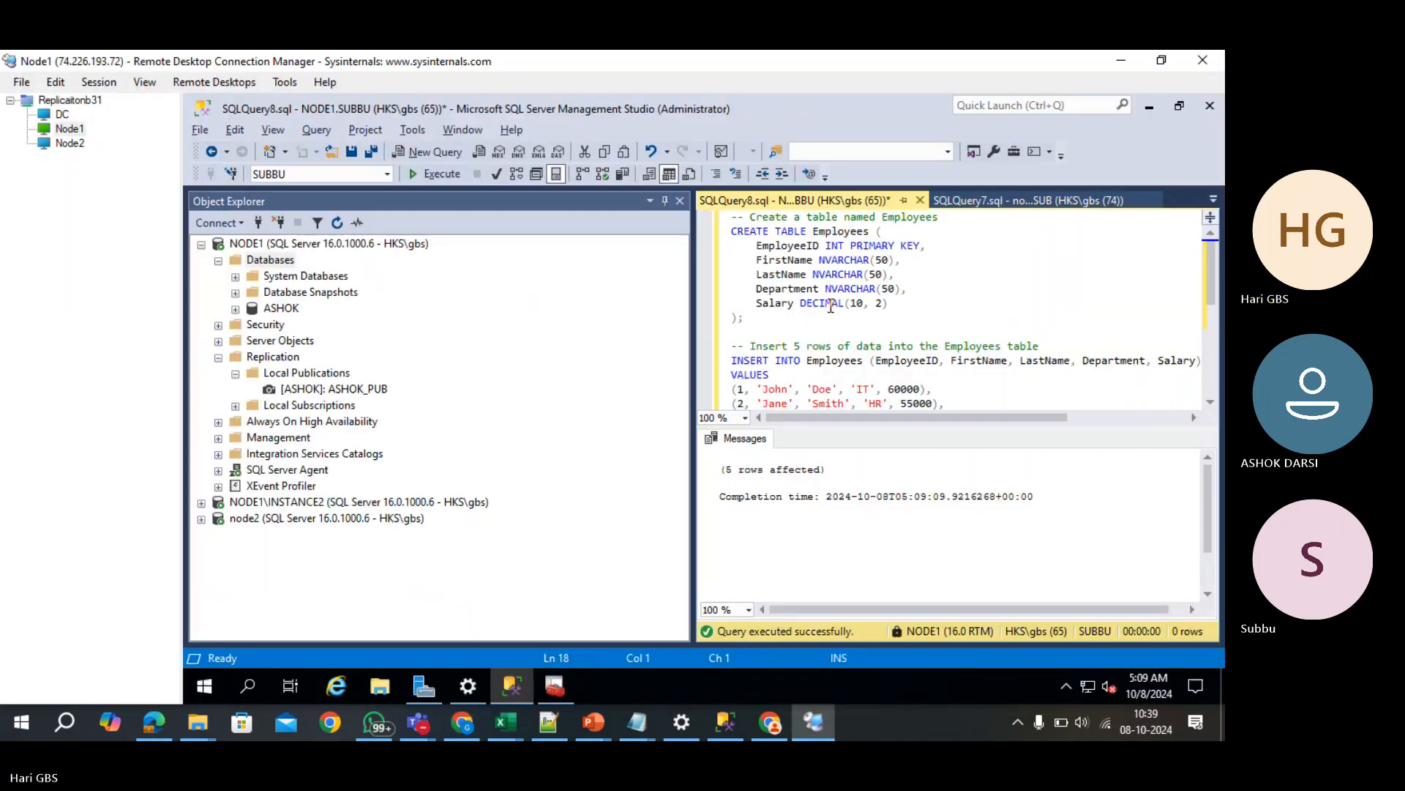
click(831, 306)
key(ctrl+a)
key(ctrl+v)
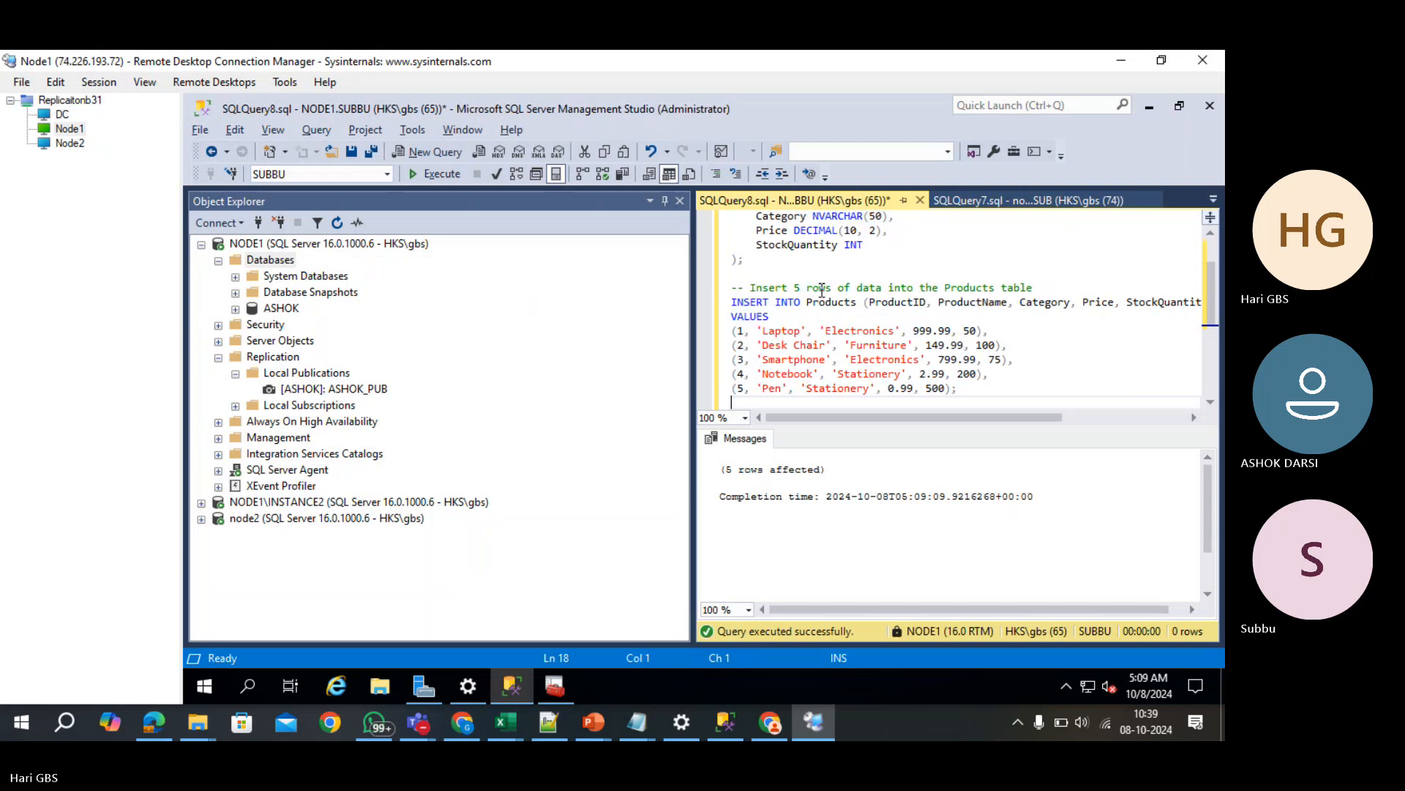
- Remove PRIMARY KEY from the ProductID column, run the Products script, and clear the editor
double_click(858, 244)
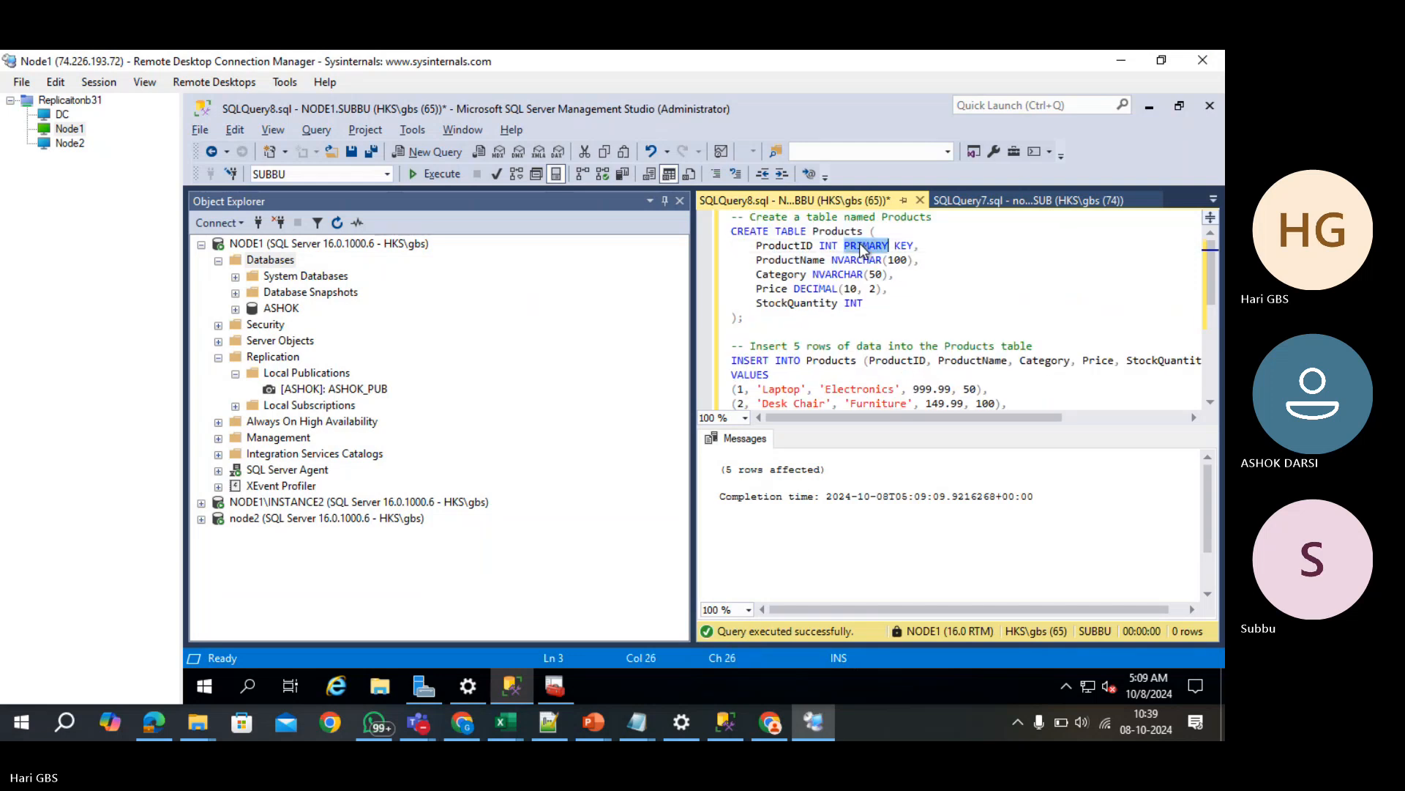
key(Delete)
double_click(862, 245)
key(Delete)
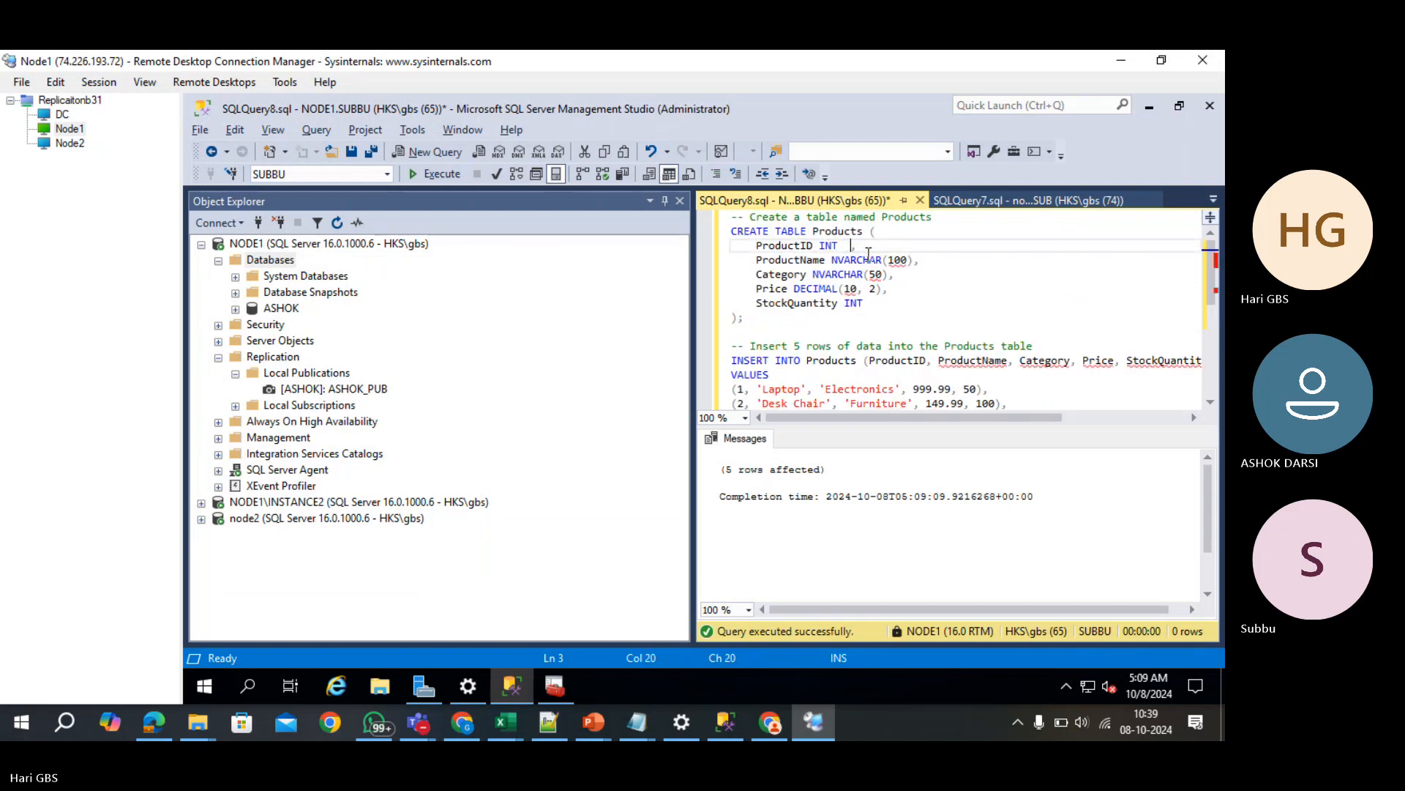
key(F5)
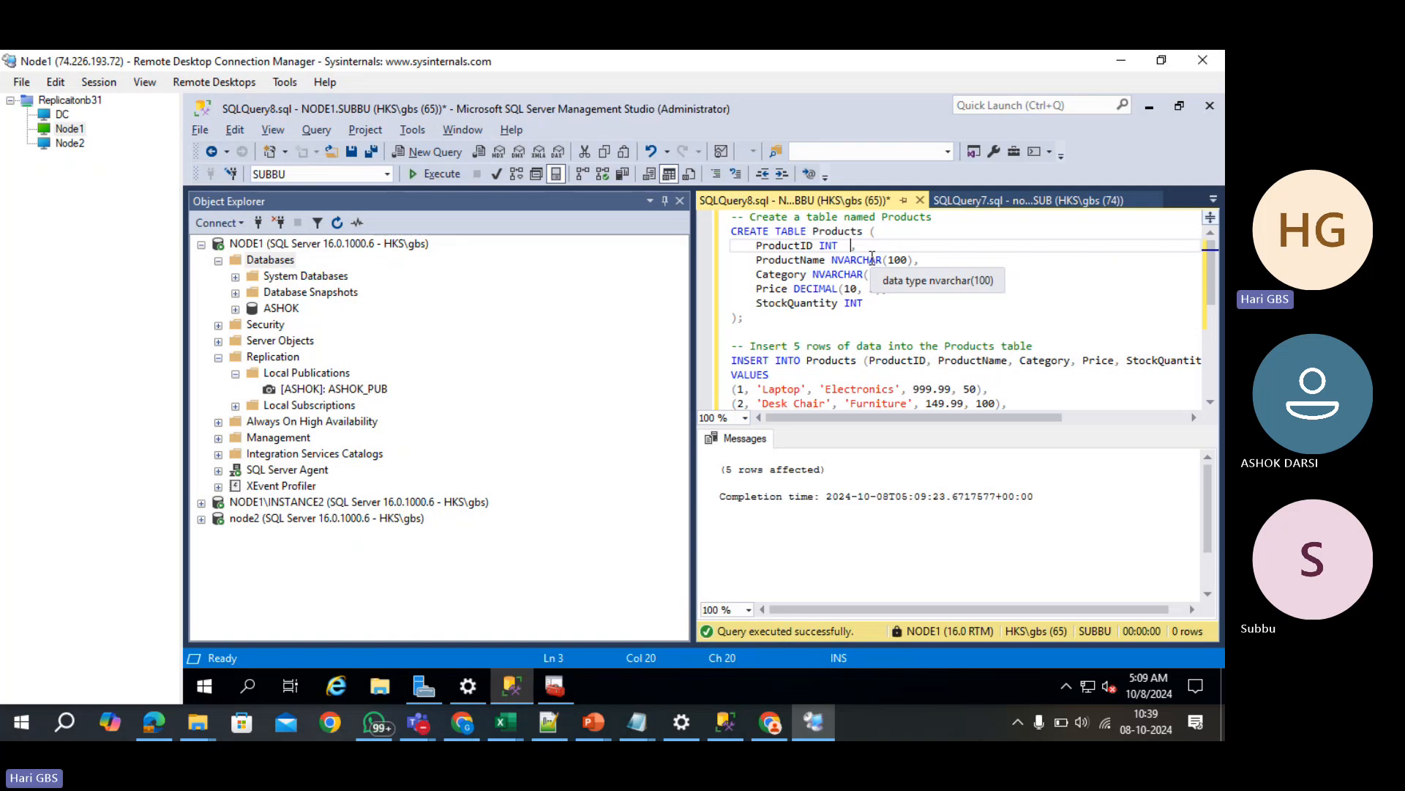
key(ctrl+a)
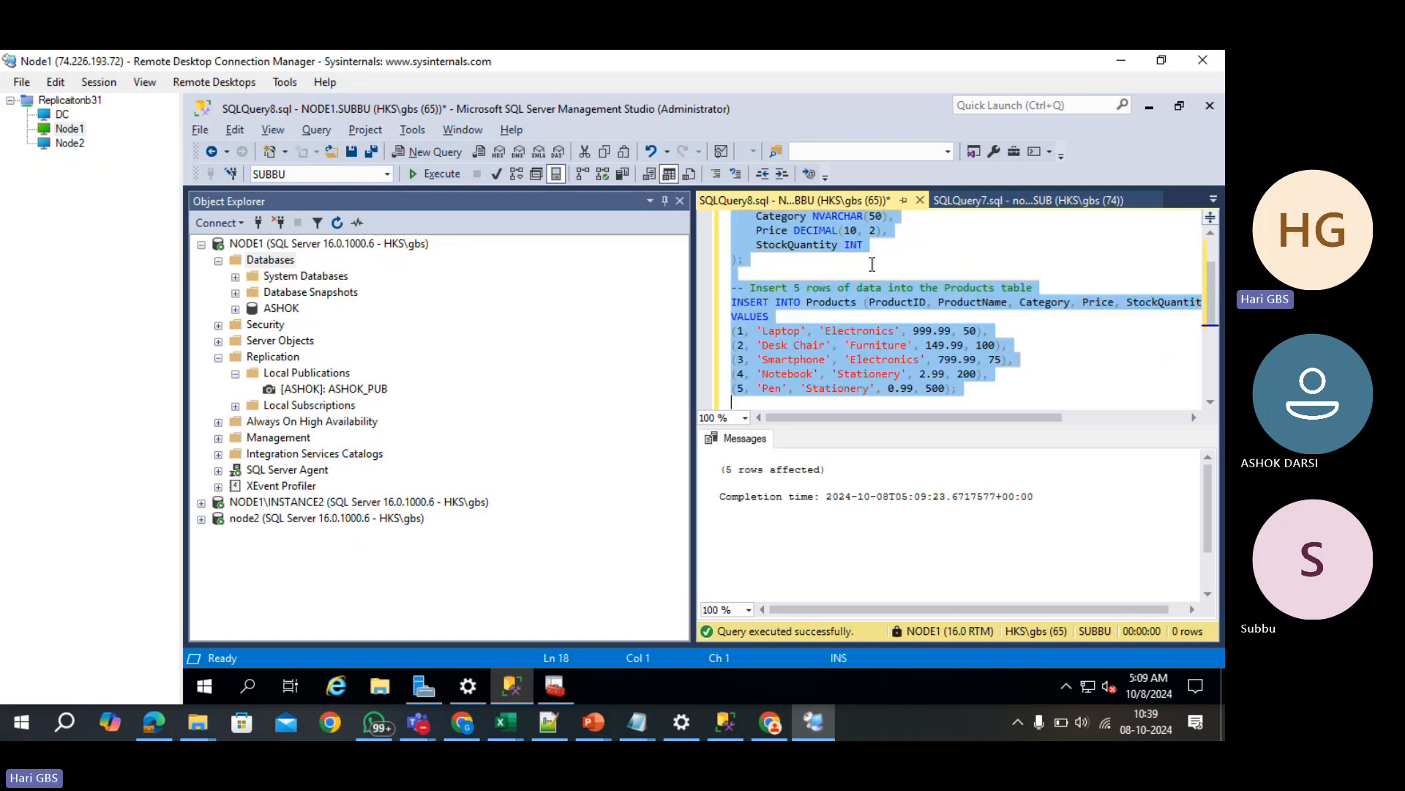
key(Delete)
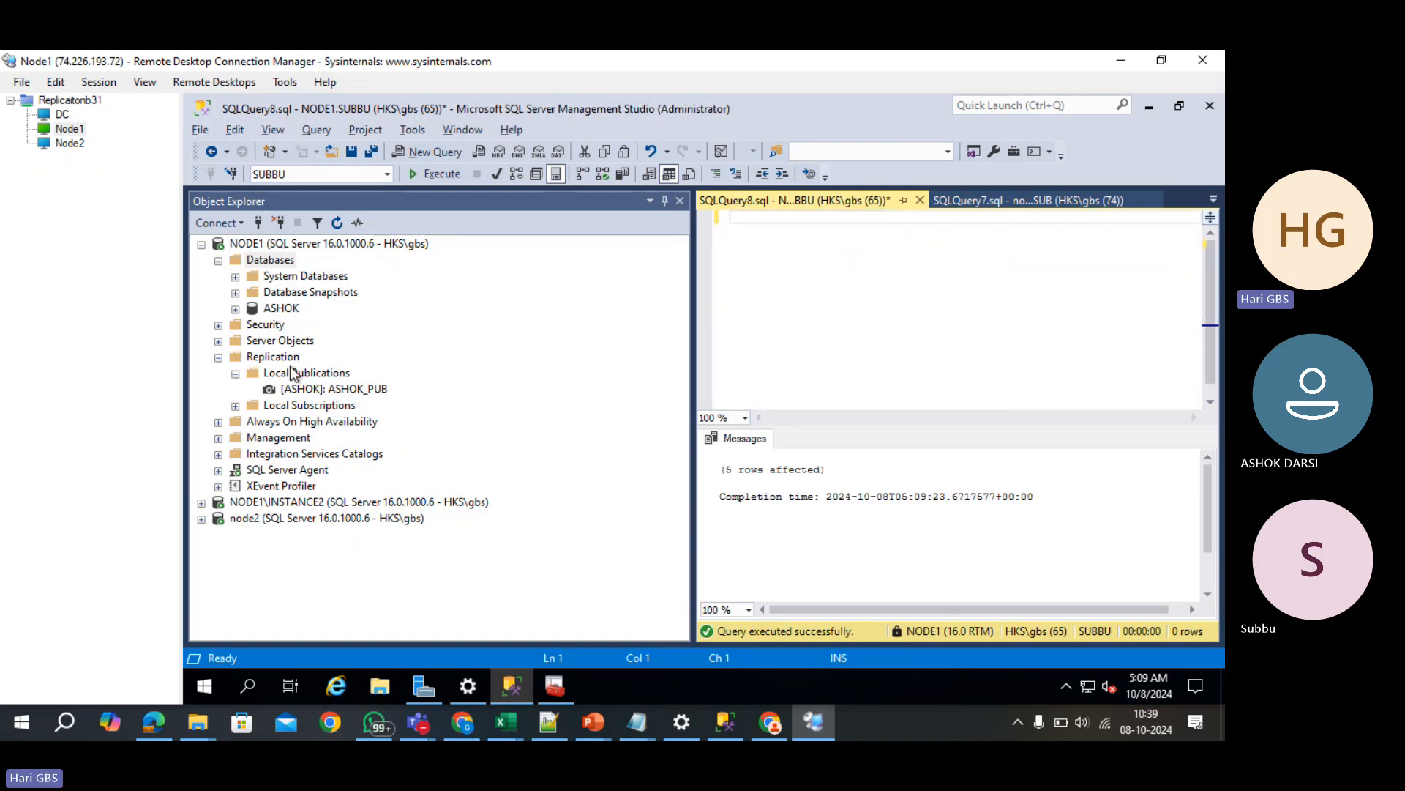
- Refresh NODE1's databases and expand SUBBU's Tables to show dbo.Employees and dbo.Products
click(282, 261)
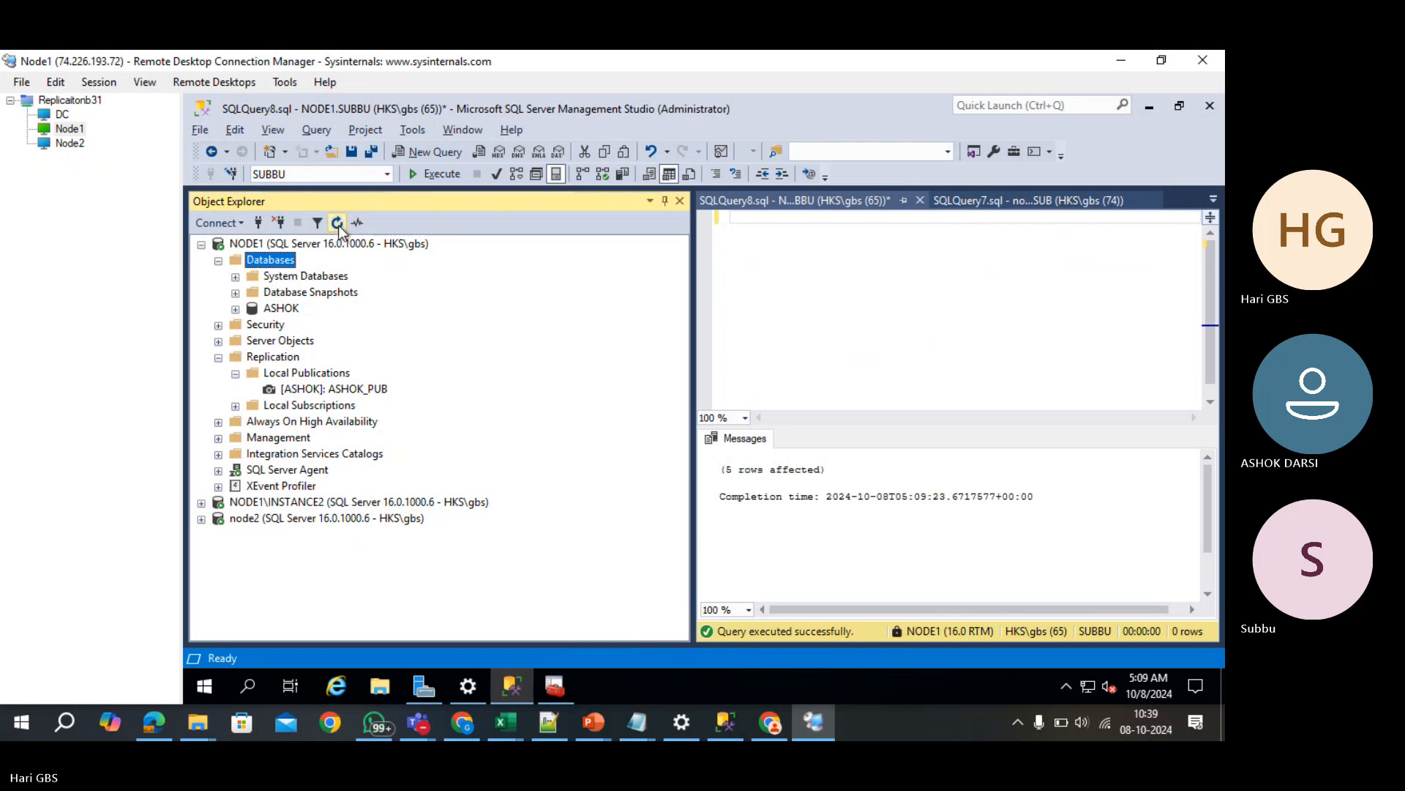
click(336, 223)
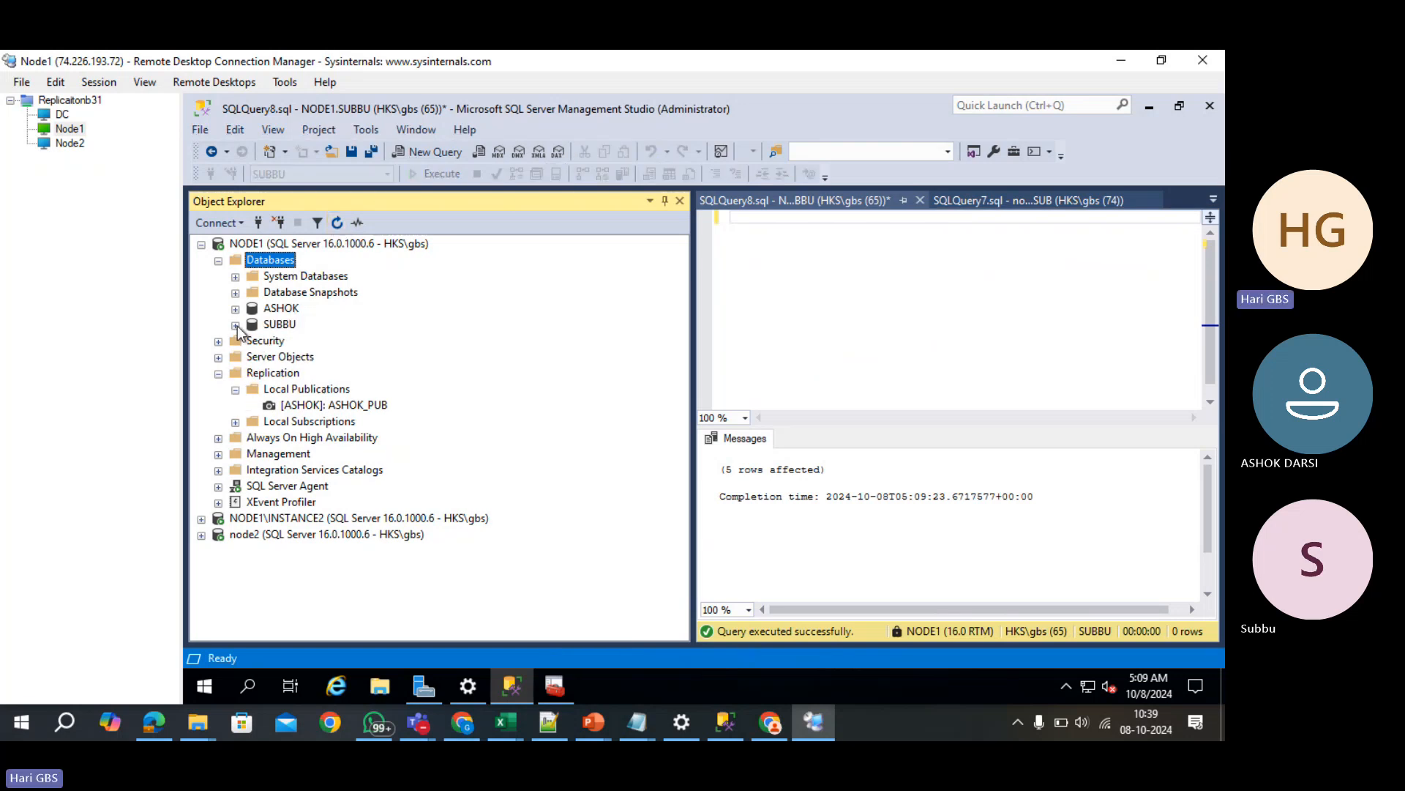
click(235, 324)
click(252, 357)
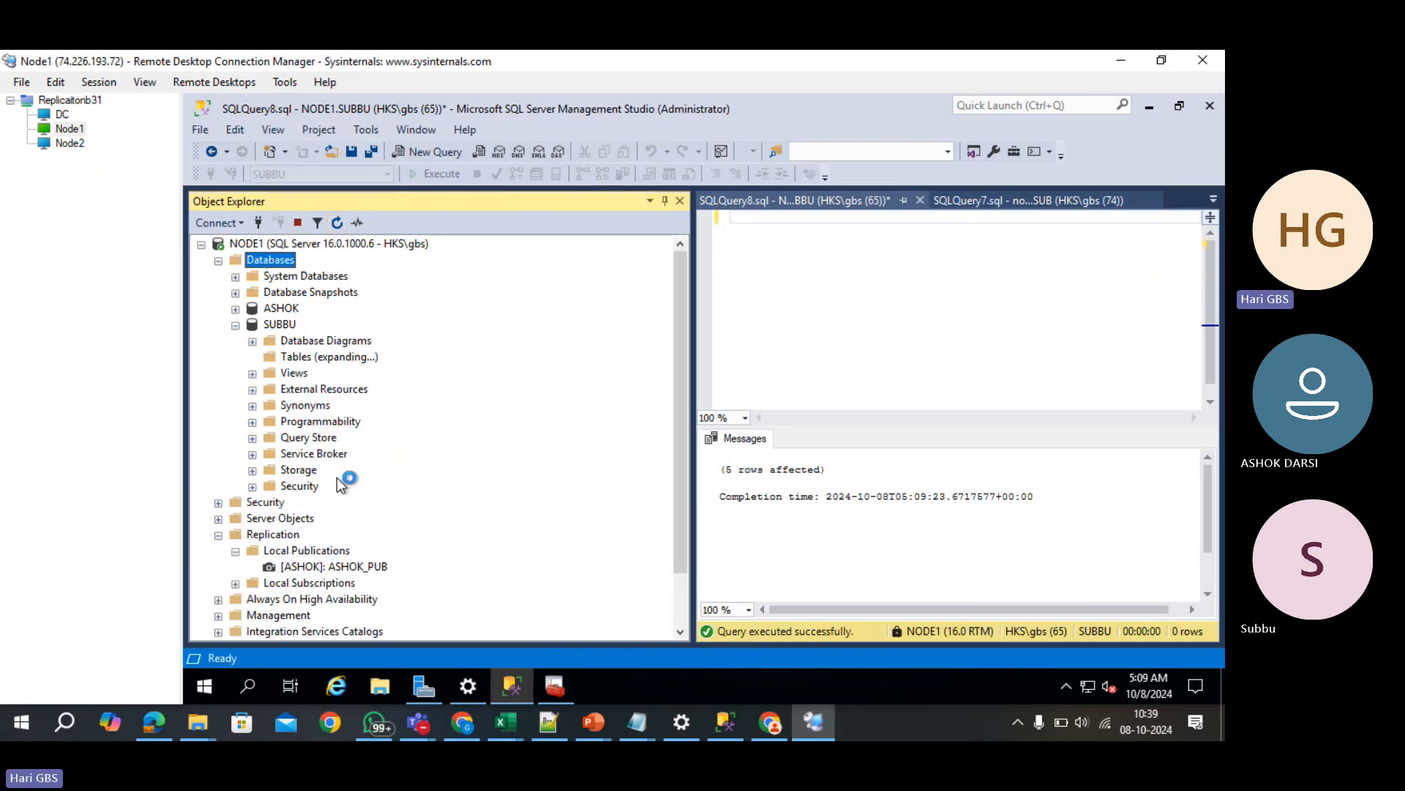
click(335, 455)
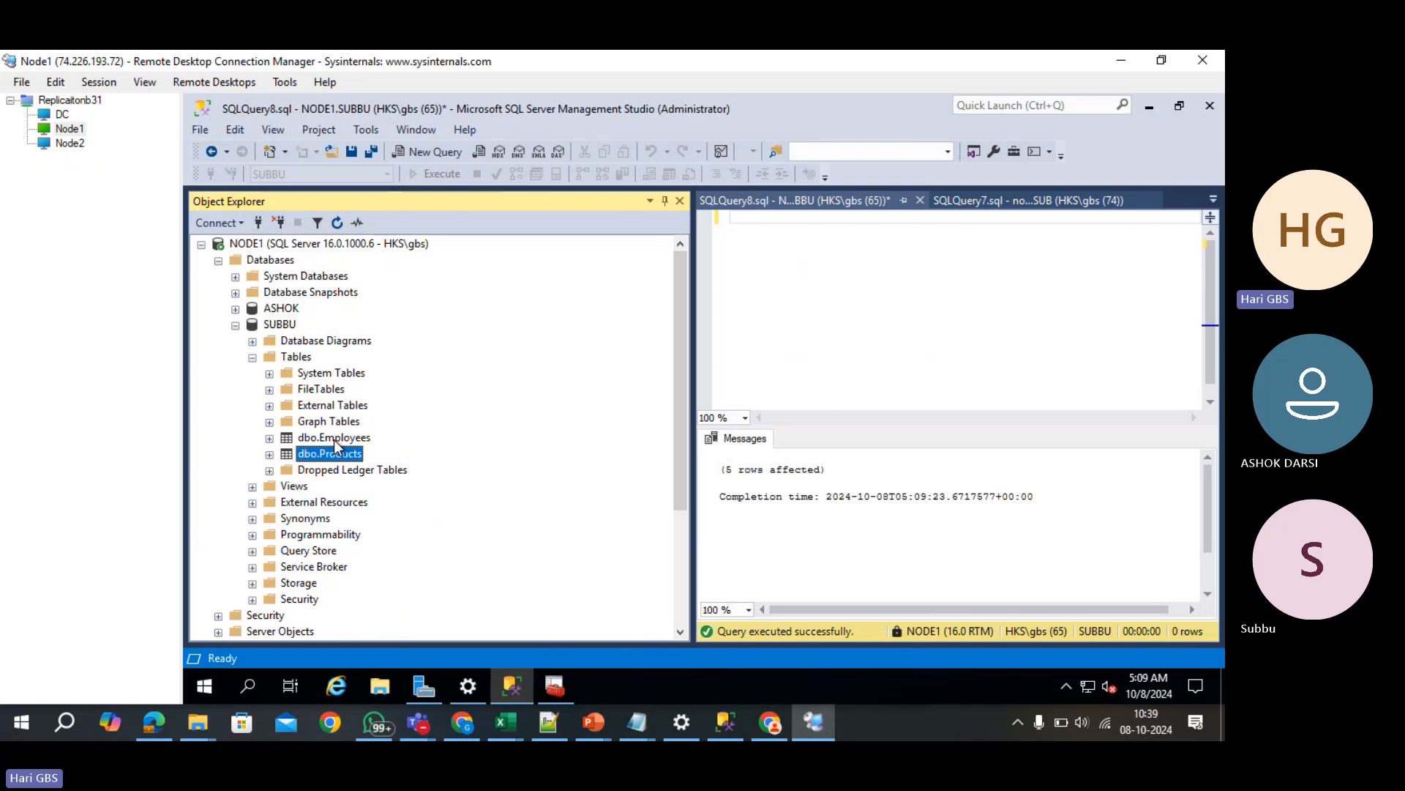
- Browse the NODE1\INSTANCE2 tree and its Replication menu, then expand NODE1 again
click(202, 244)
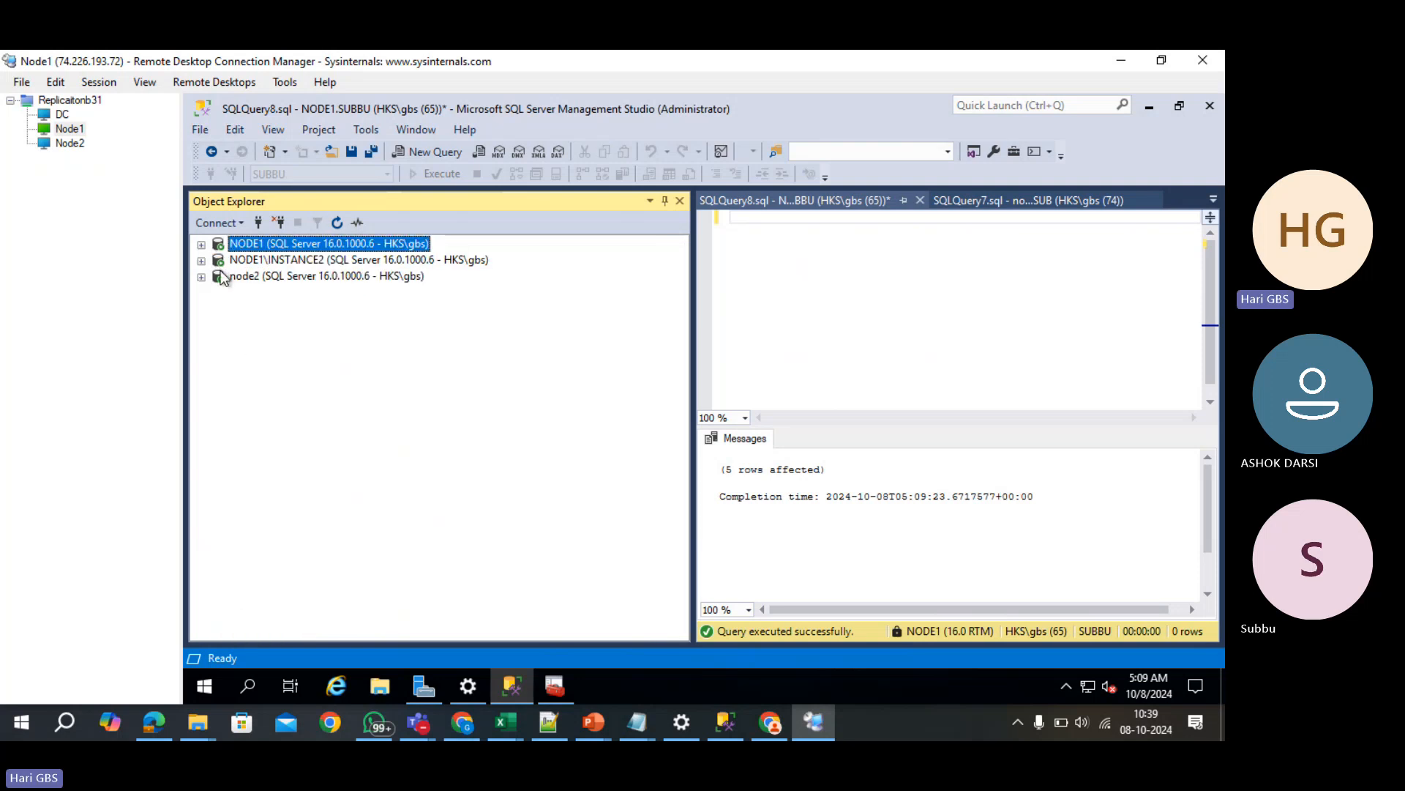
click(203, 262)
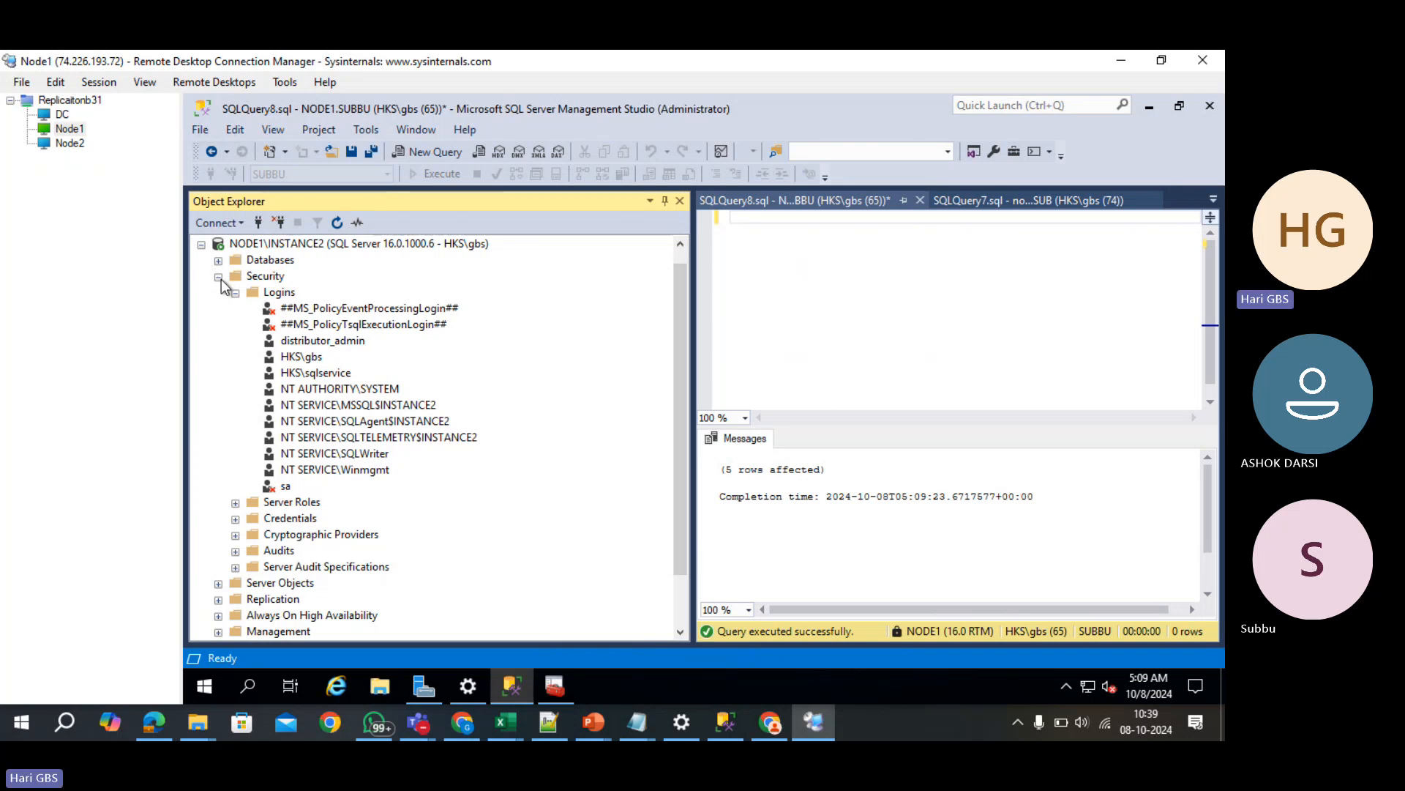
click(218, 277)
click(202, 262)
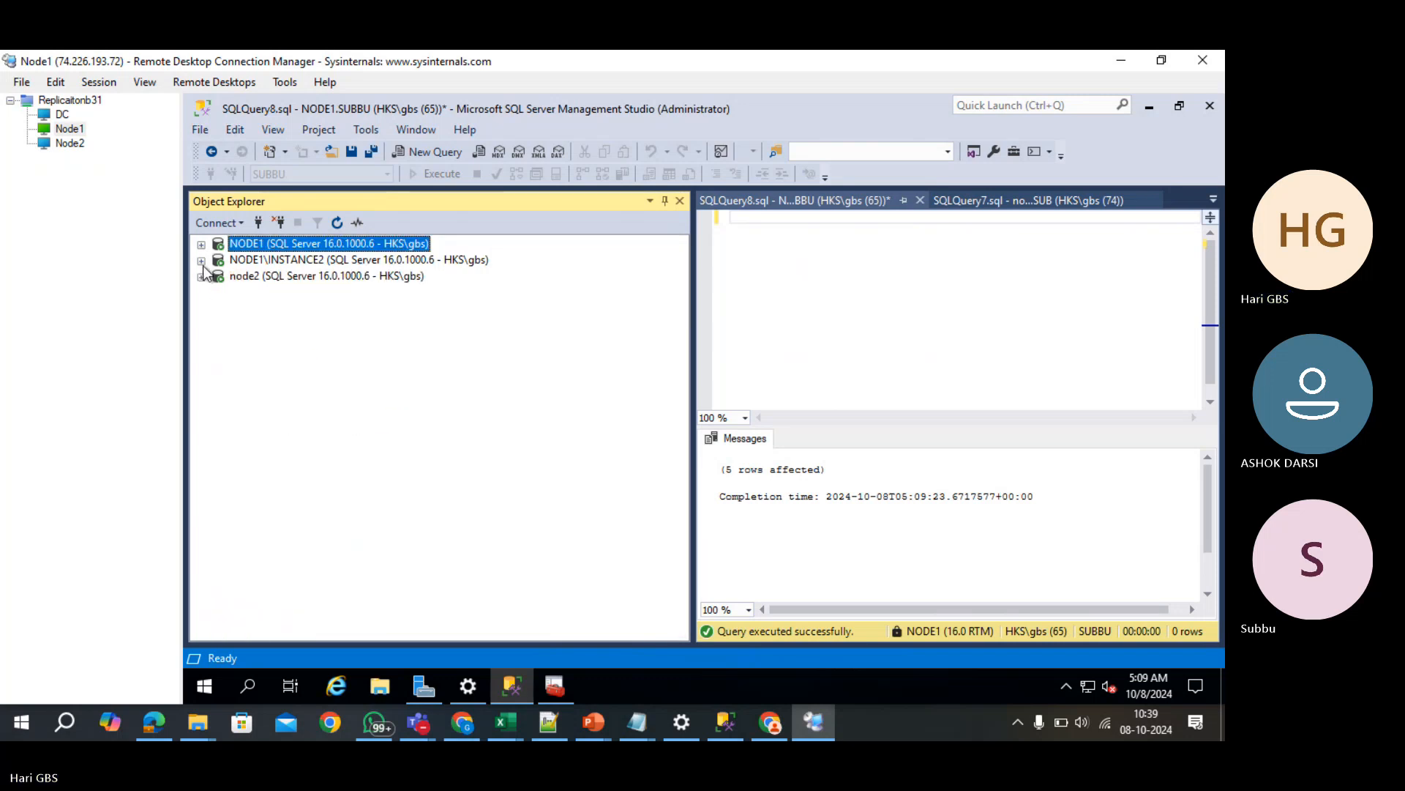
click(200, 260)
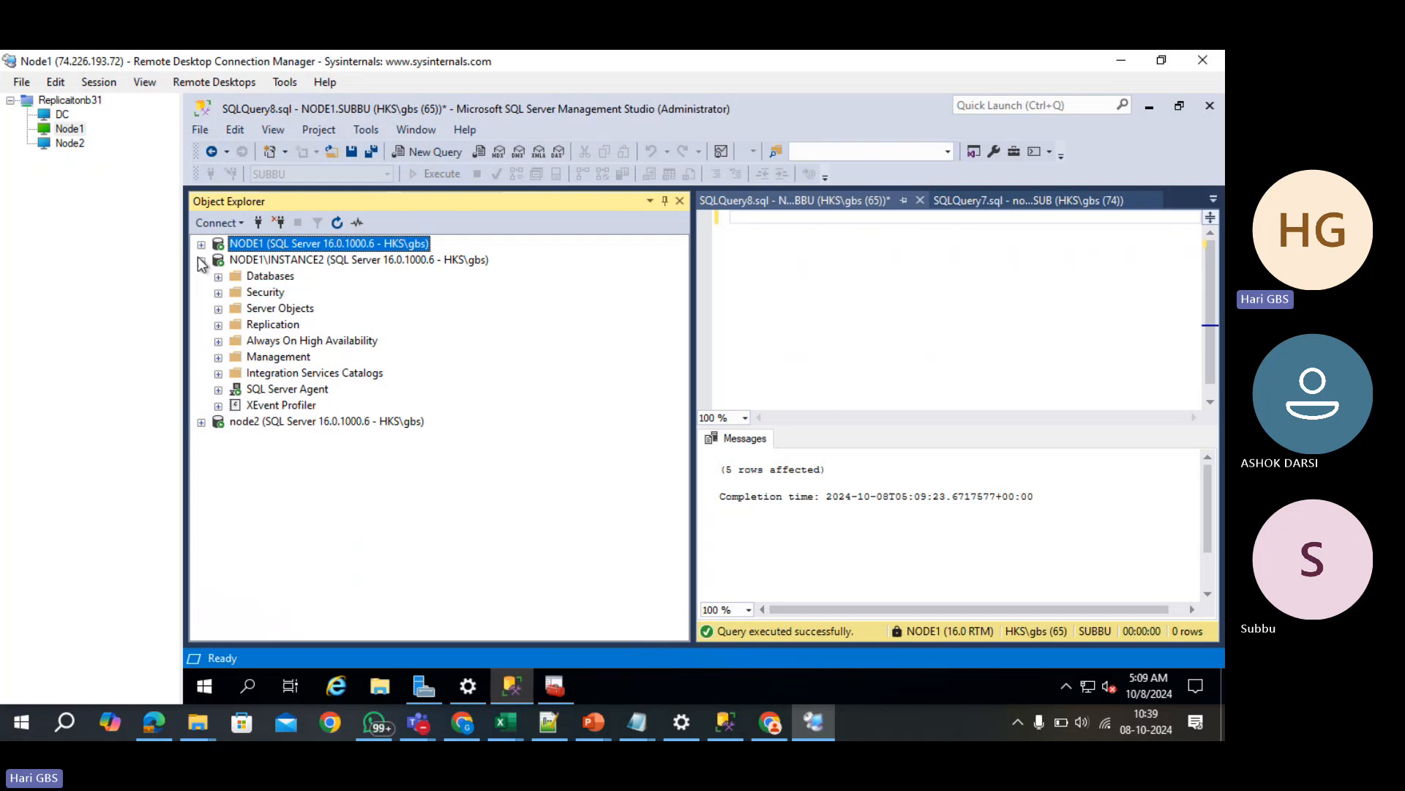
right_click(262, 326)
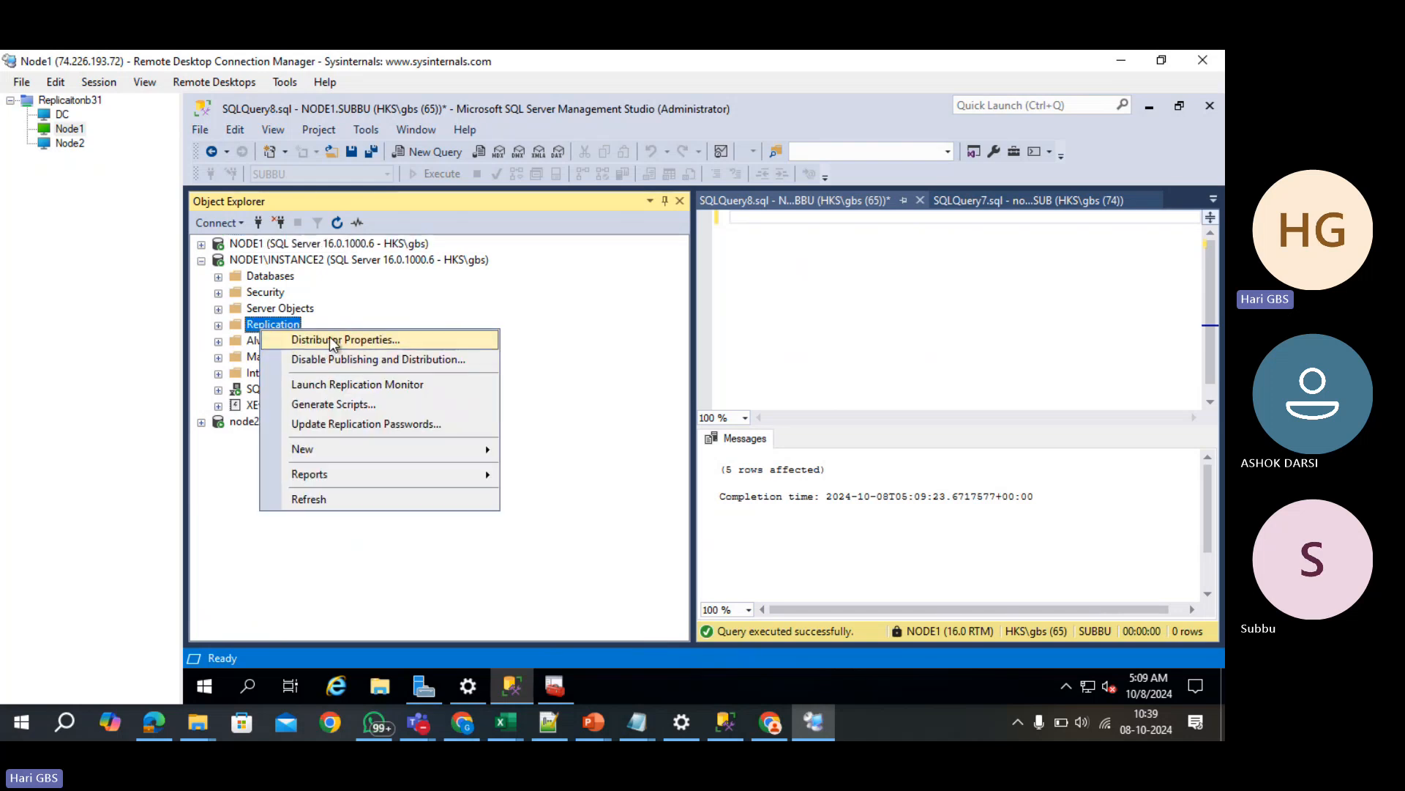
click(330, 338)
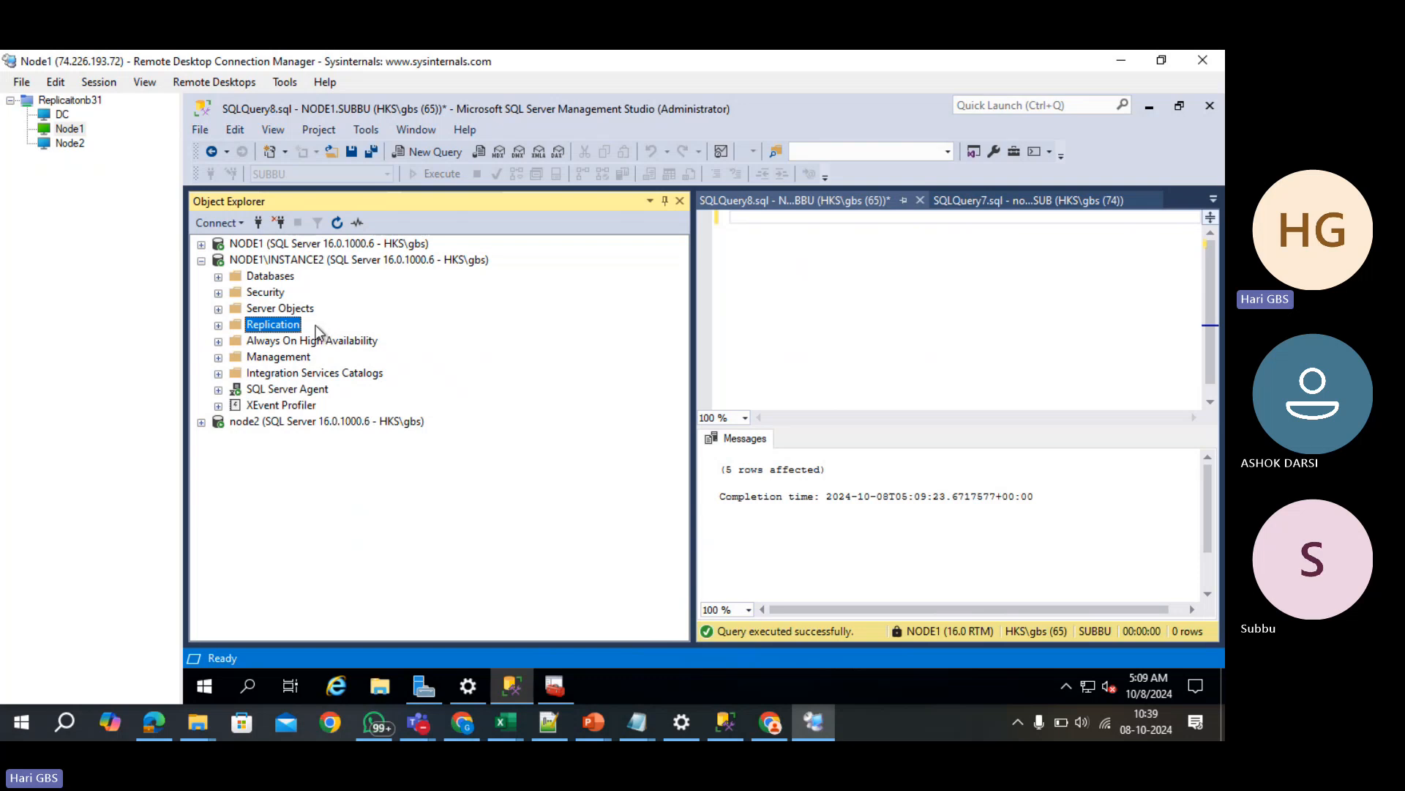
click(202, 245)
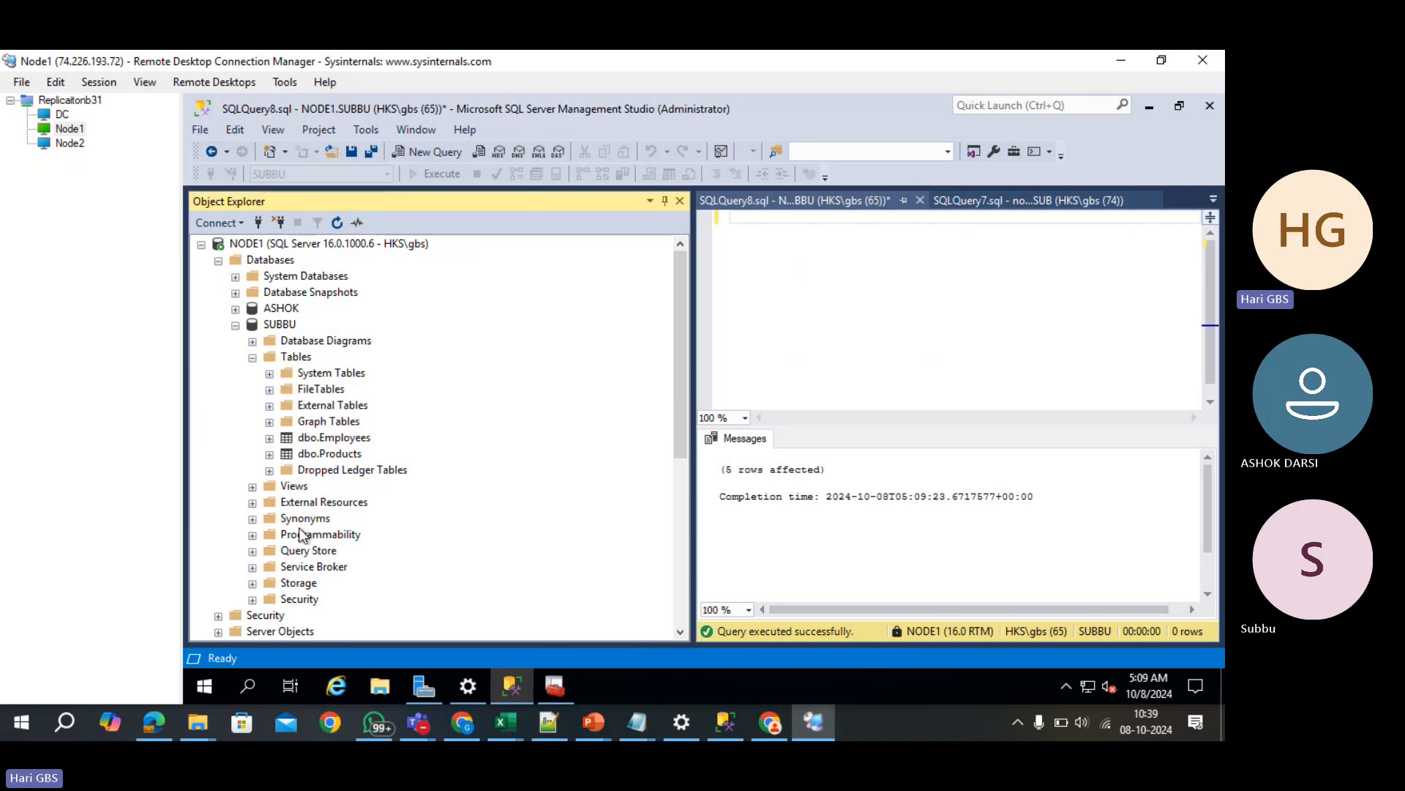
- Start a New Publication from NODE1's Local Publications and pick SUBBU as the database
click(219, 262)
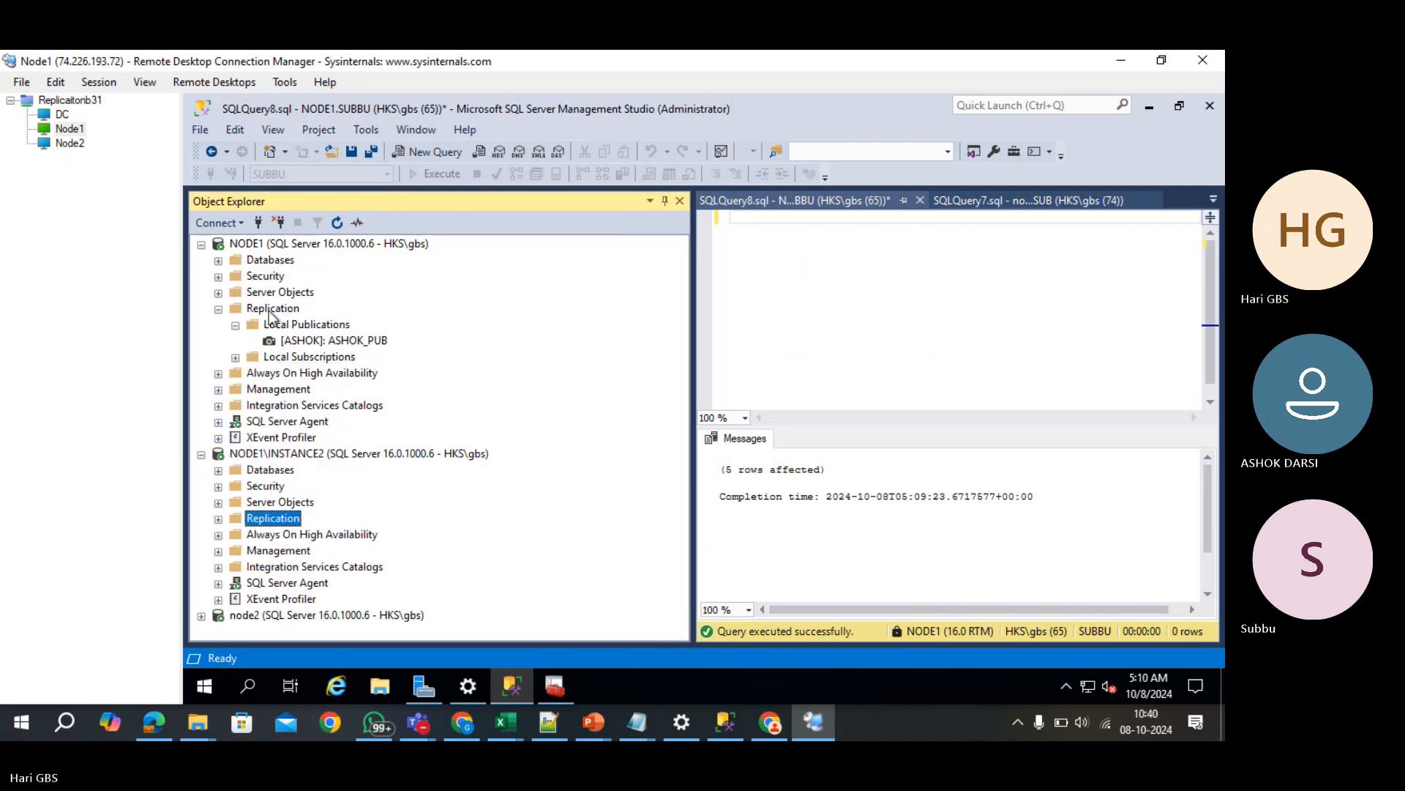
right_click(271, 310)
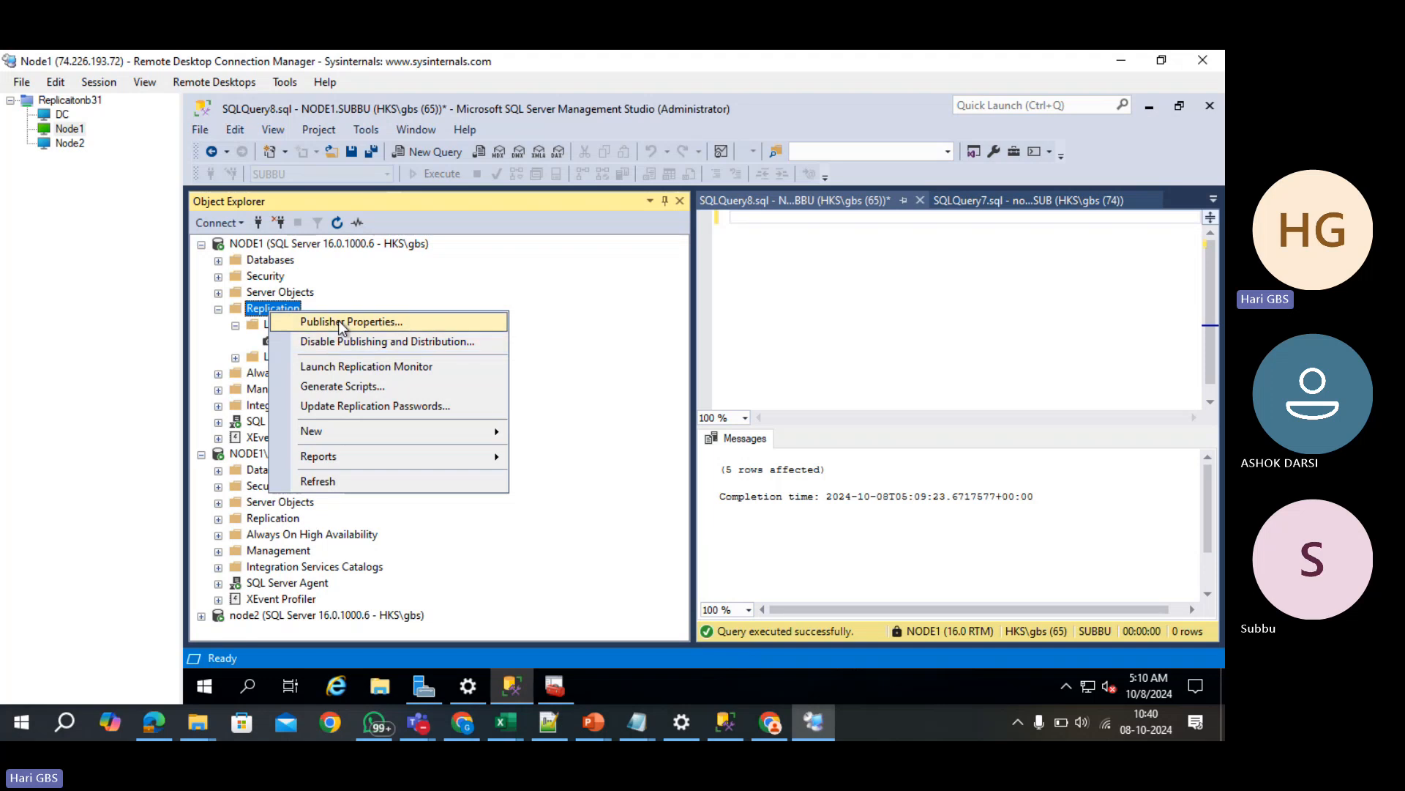
click(338, 322)
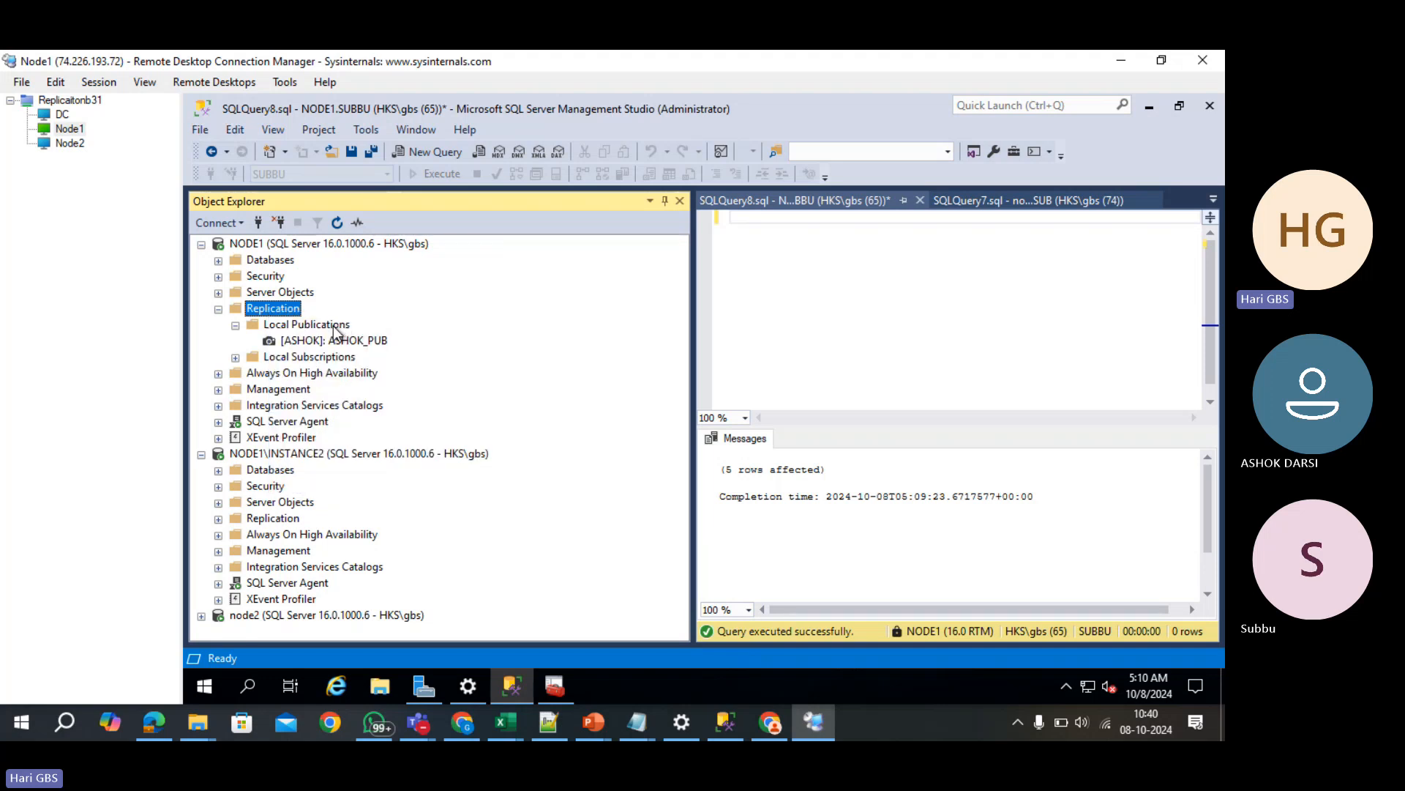
click(303, 327)
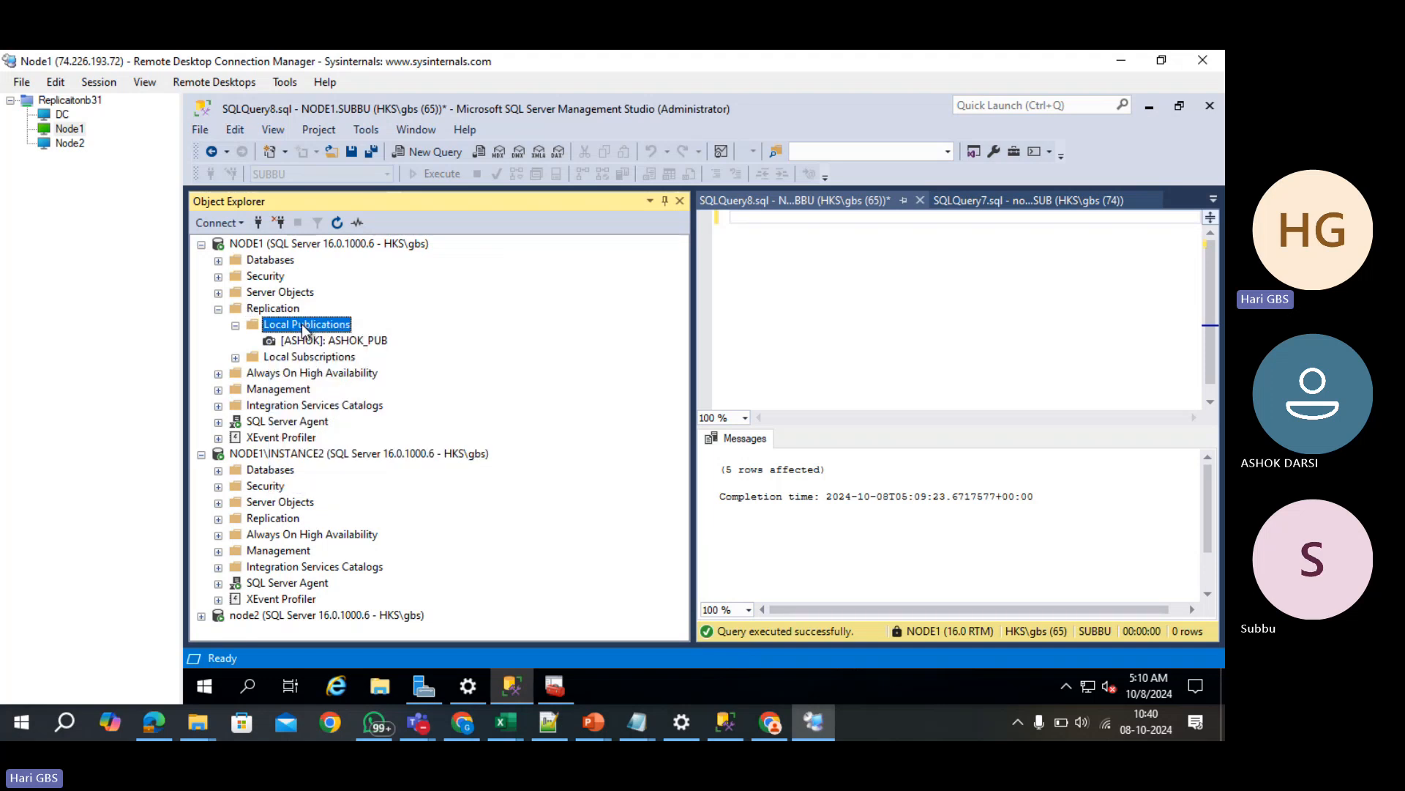
right_click(303, 327)
click(341, 337)
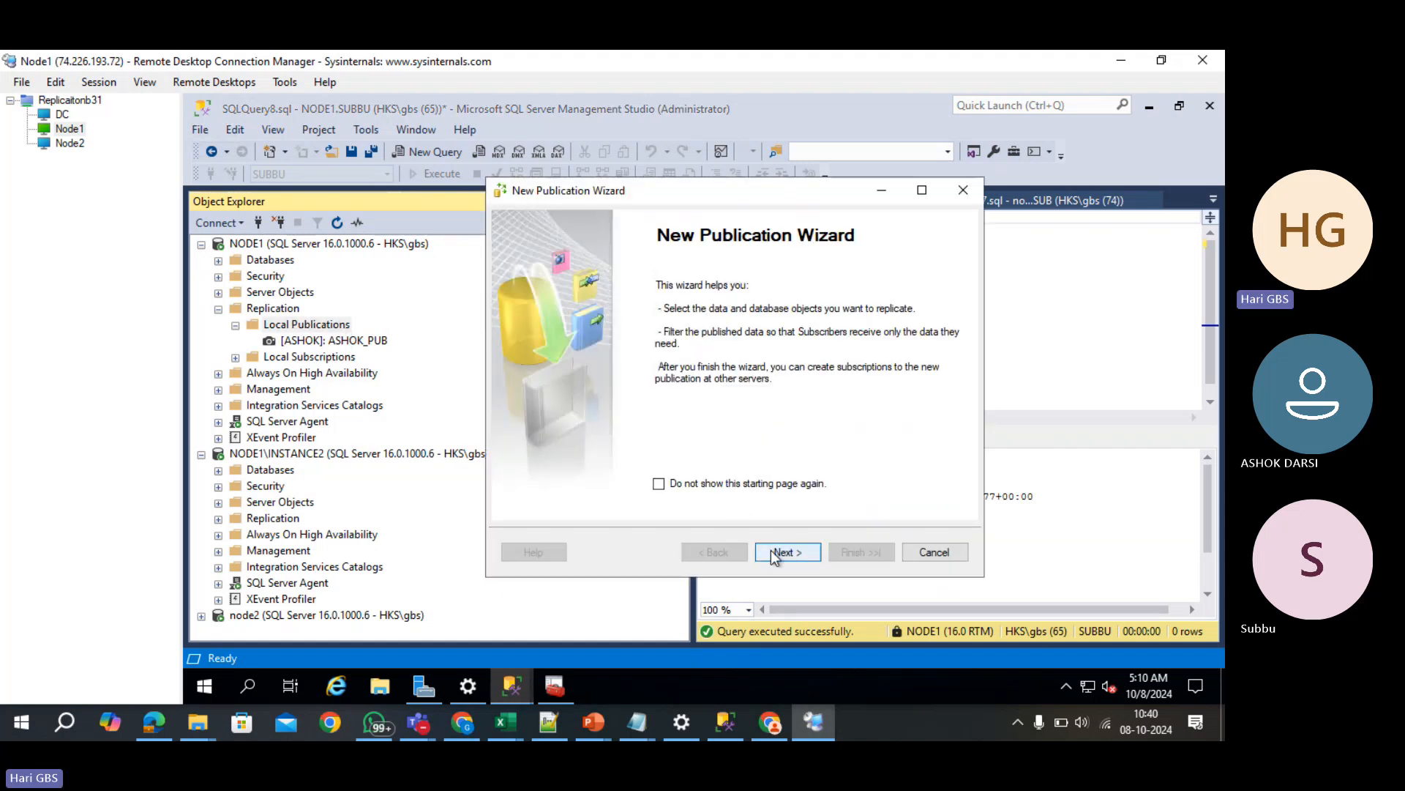
click(775, 553)
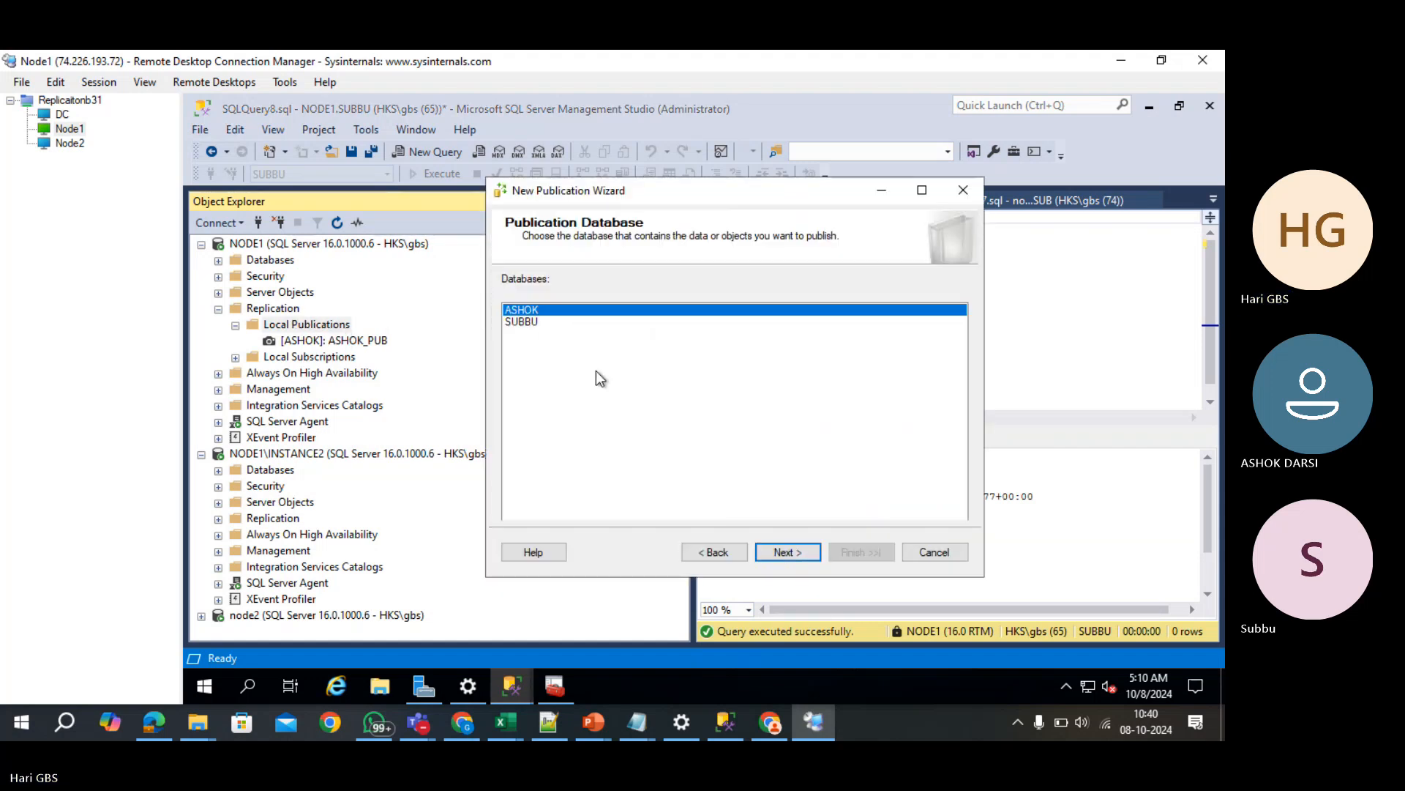
click(522, 322)
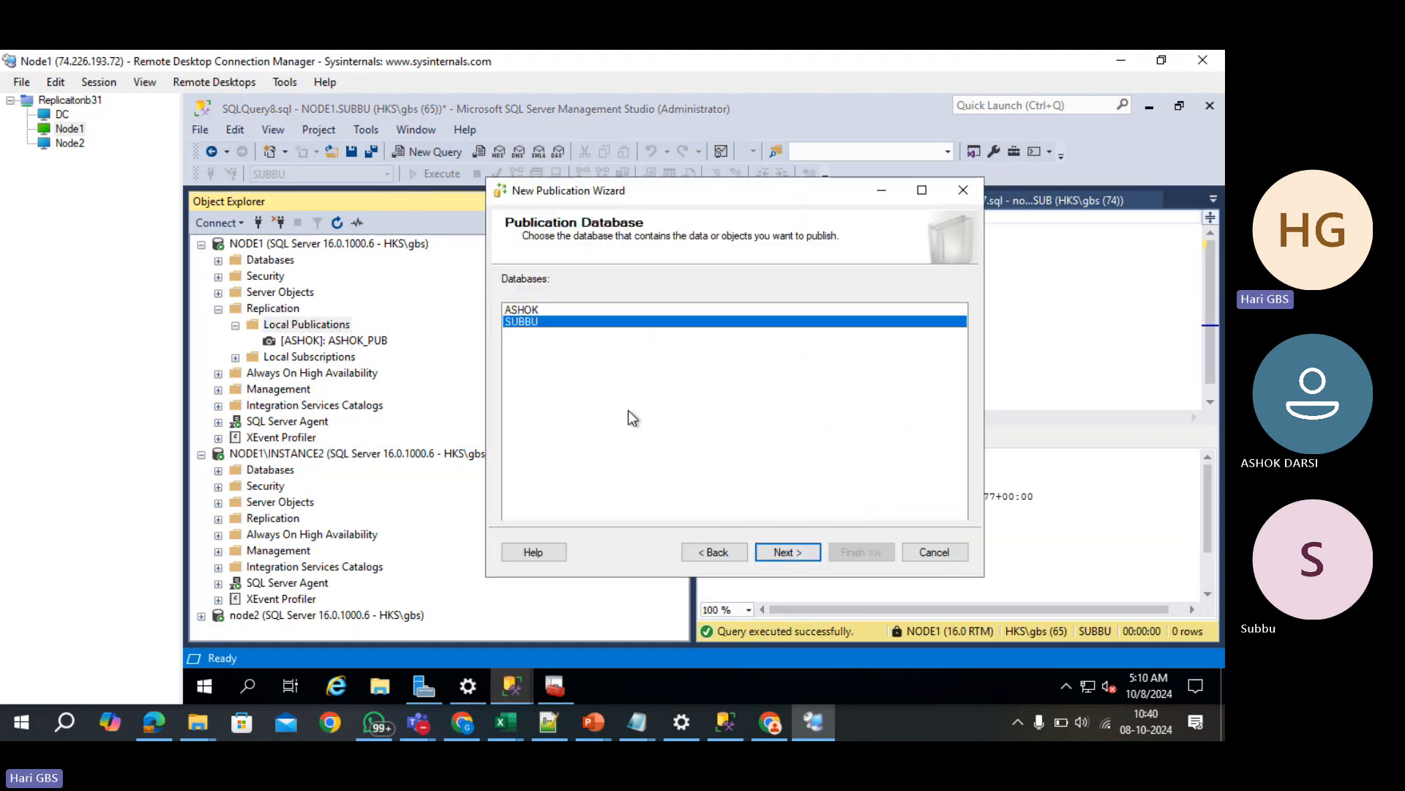
click(776, 550)
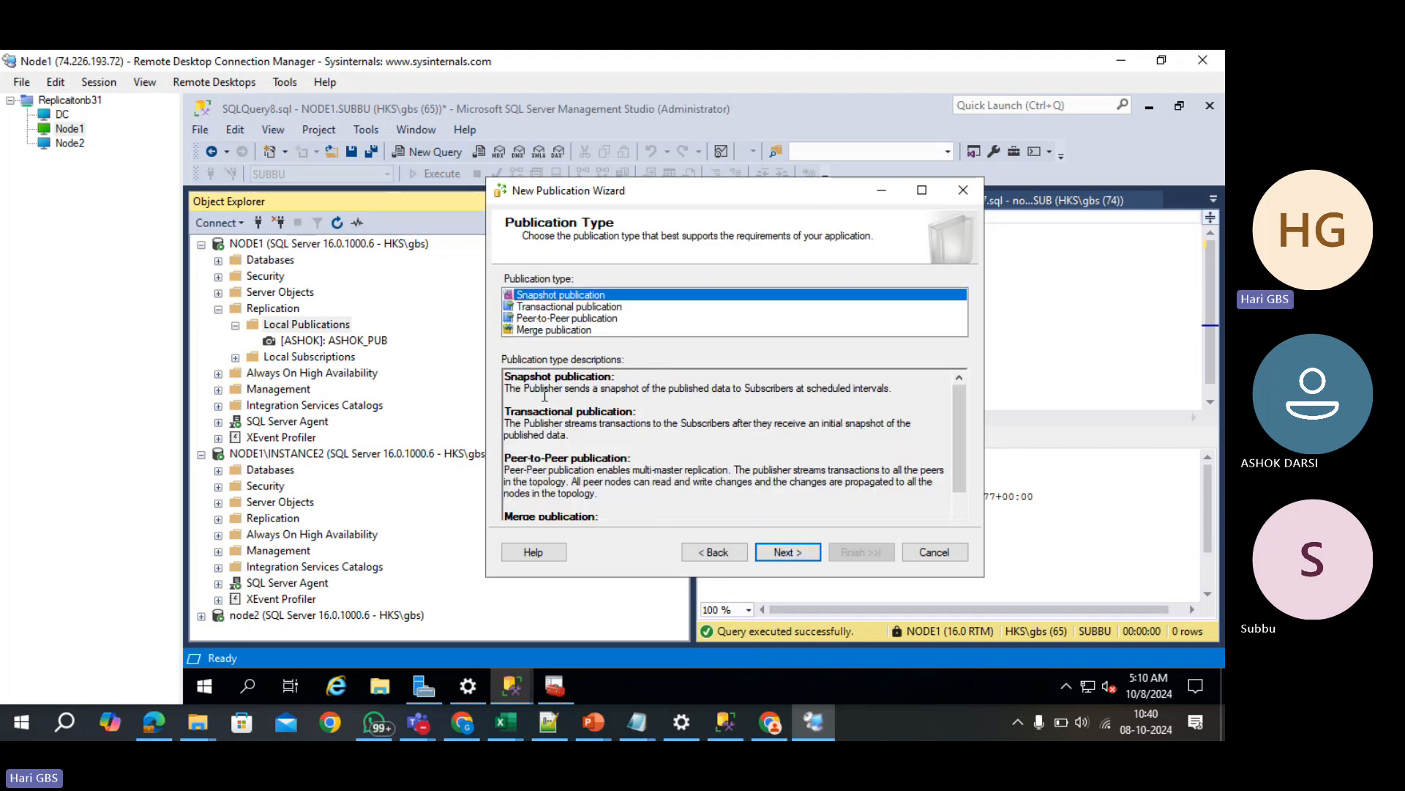
- Review the publication type descriptions and choose Transactional publication
drag(505, 390, 590, 398)
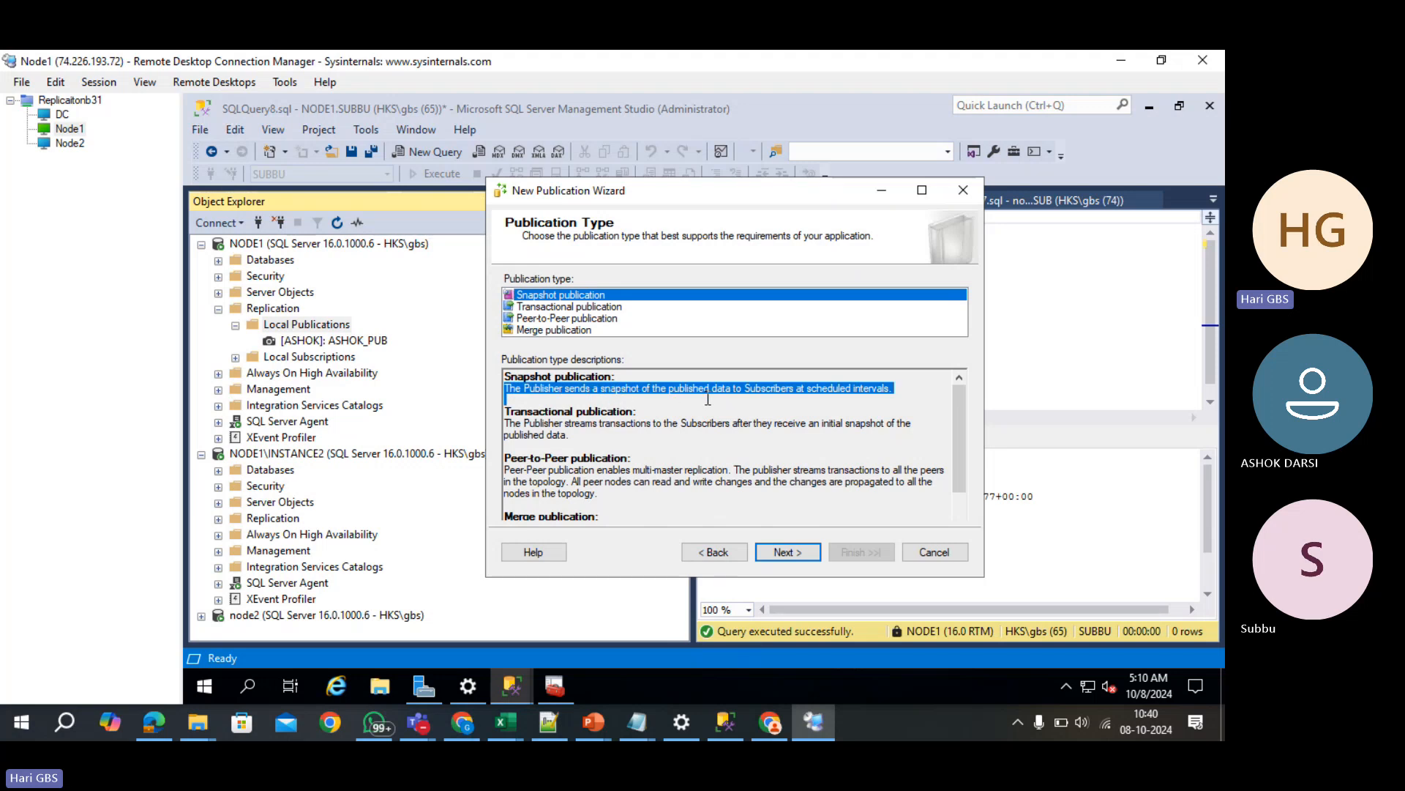
click(627, 423)
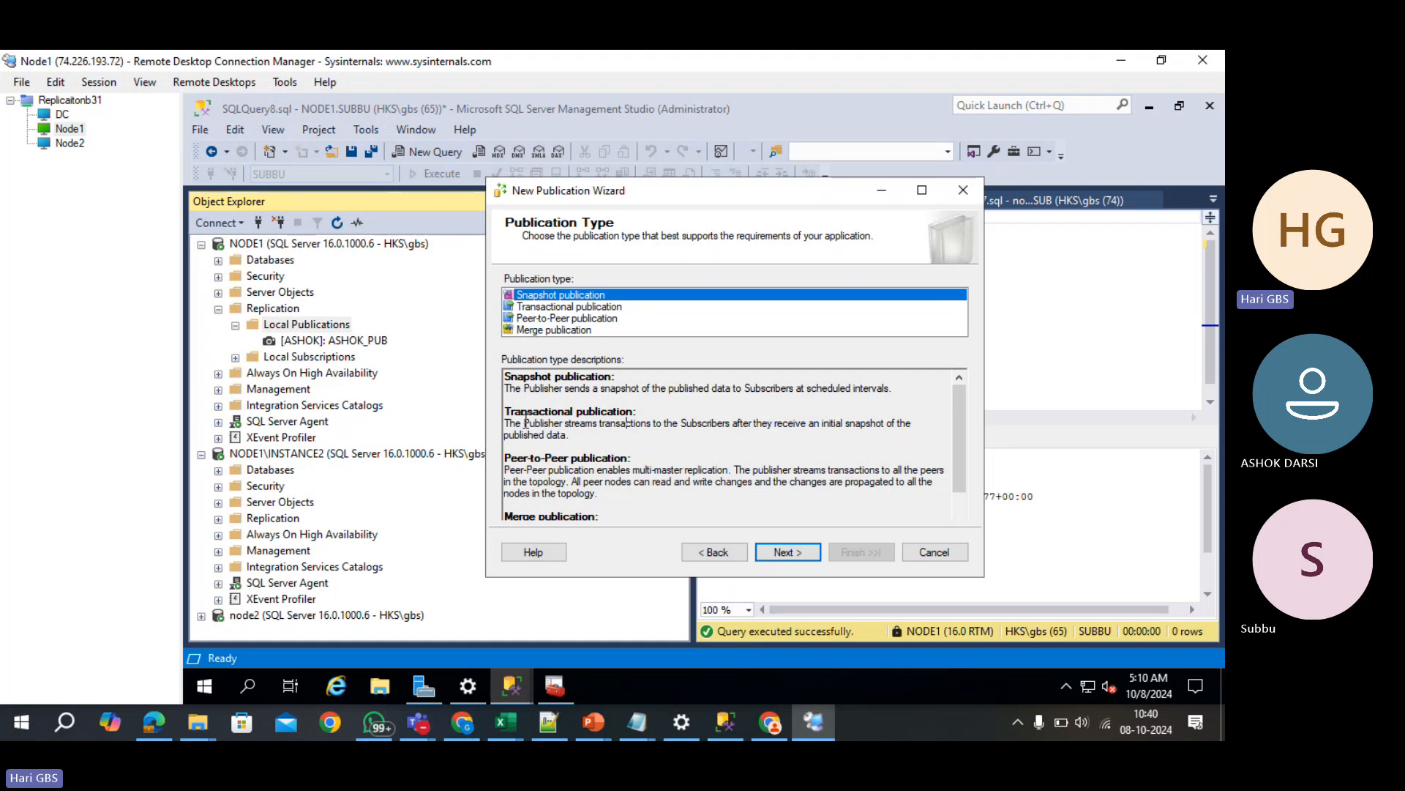
drag(510, 423, 643, 417)
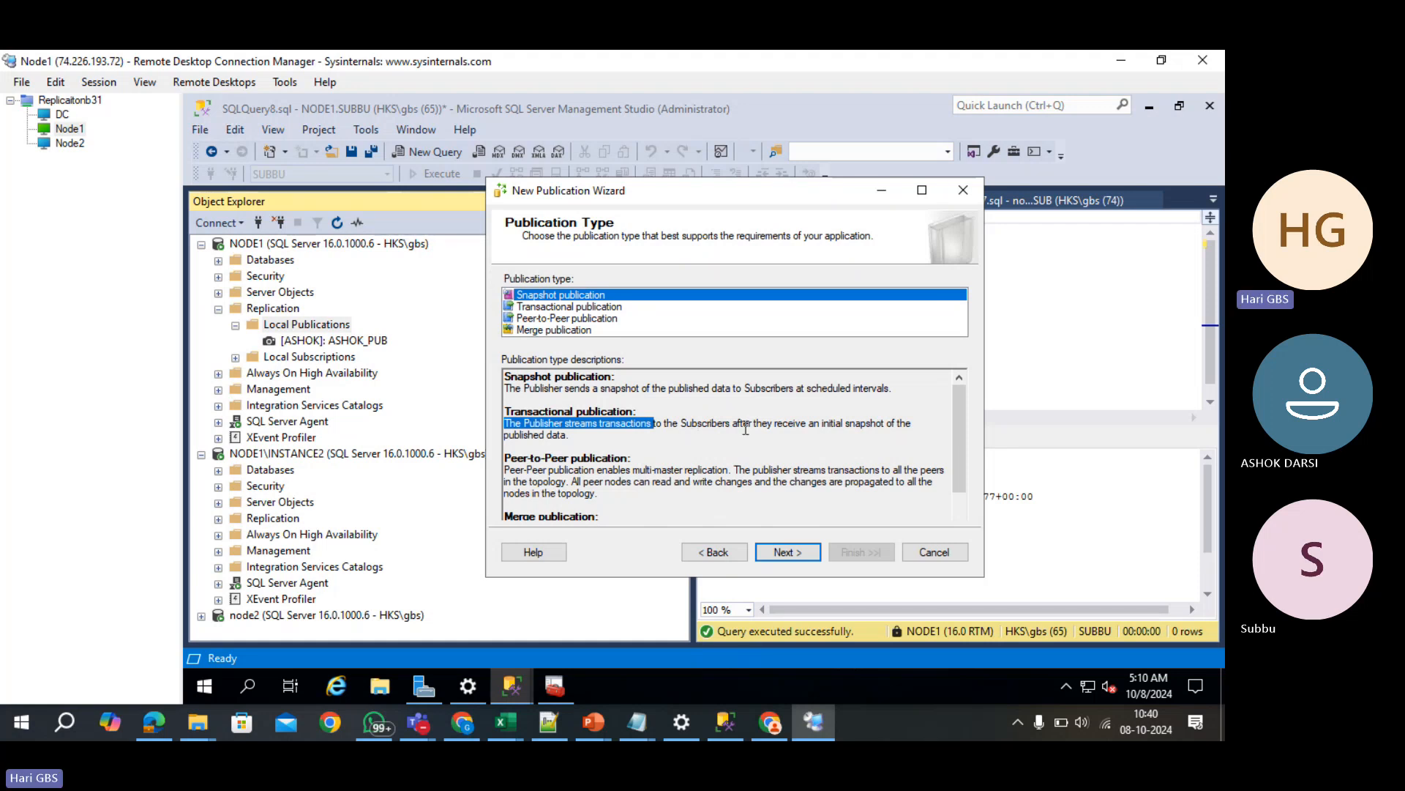
drag(821, 423, 870, 423)
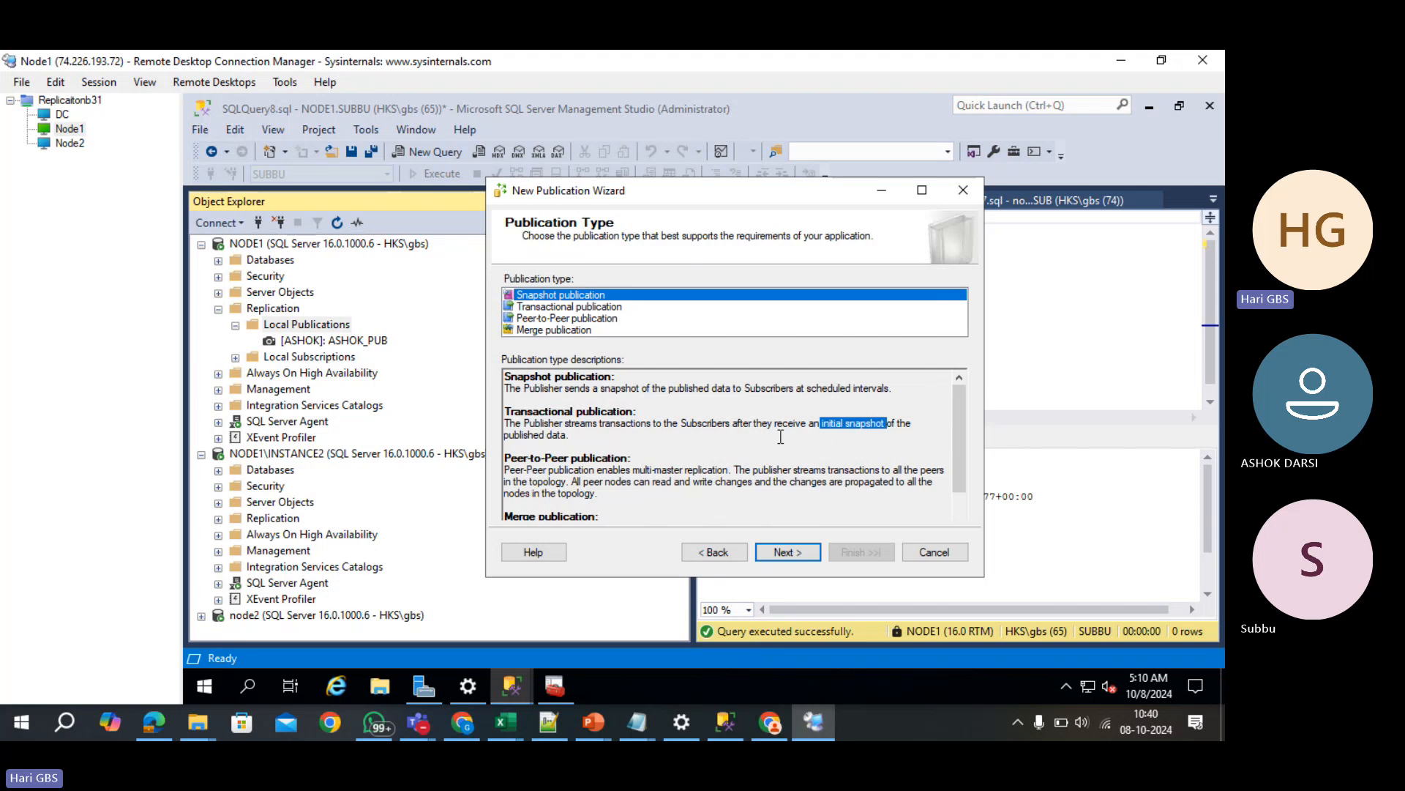
click(572, 311)
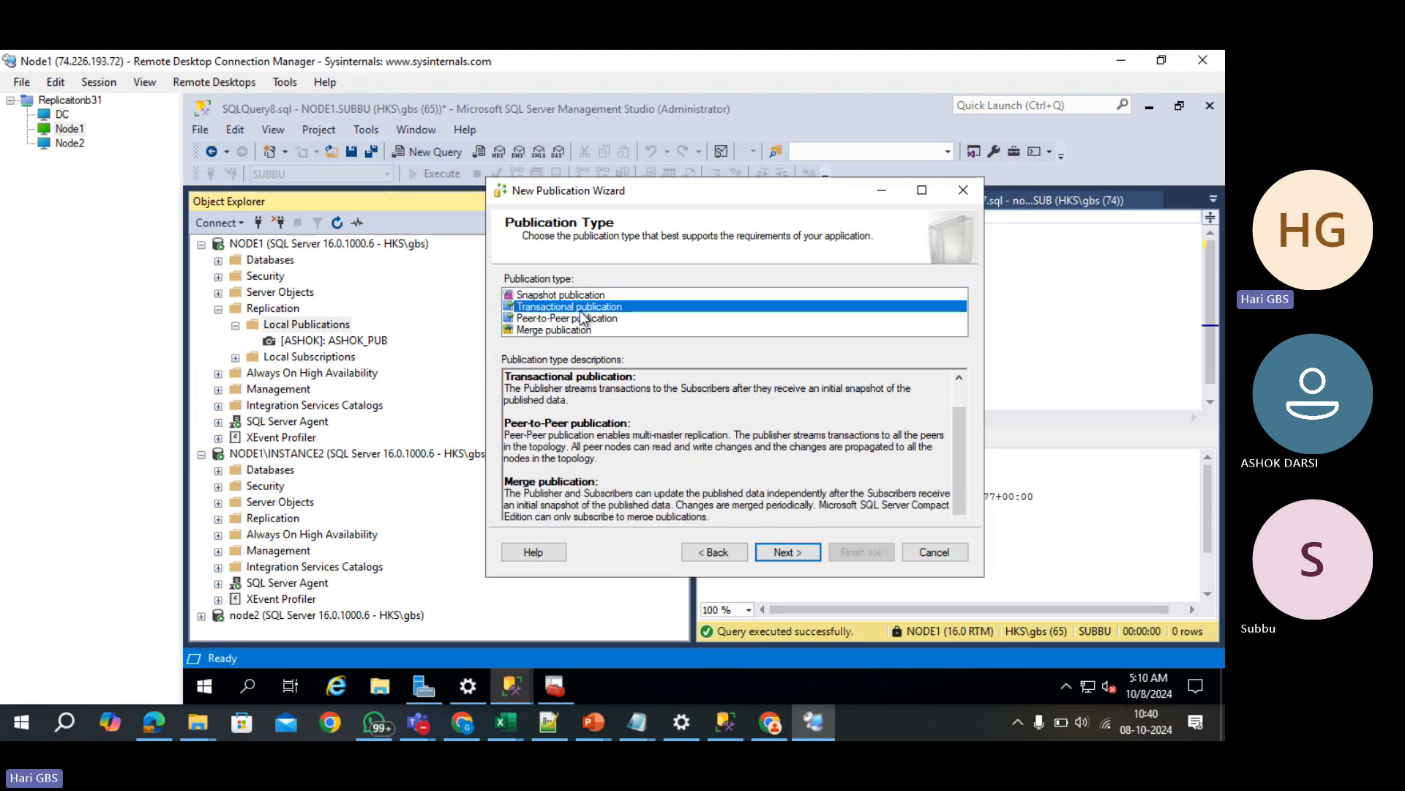
- Publish only the Employees (dbo) table as an article and skip row filtering
click(789, 555)
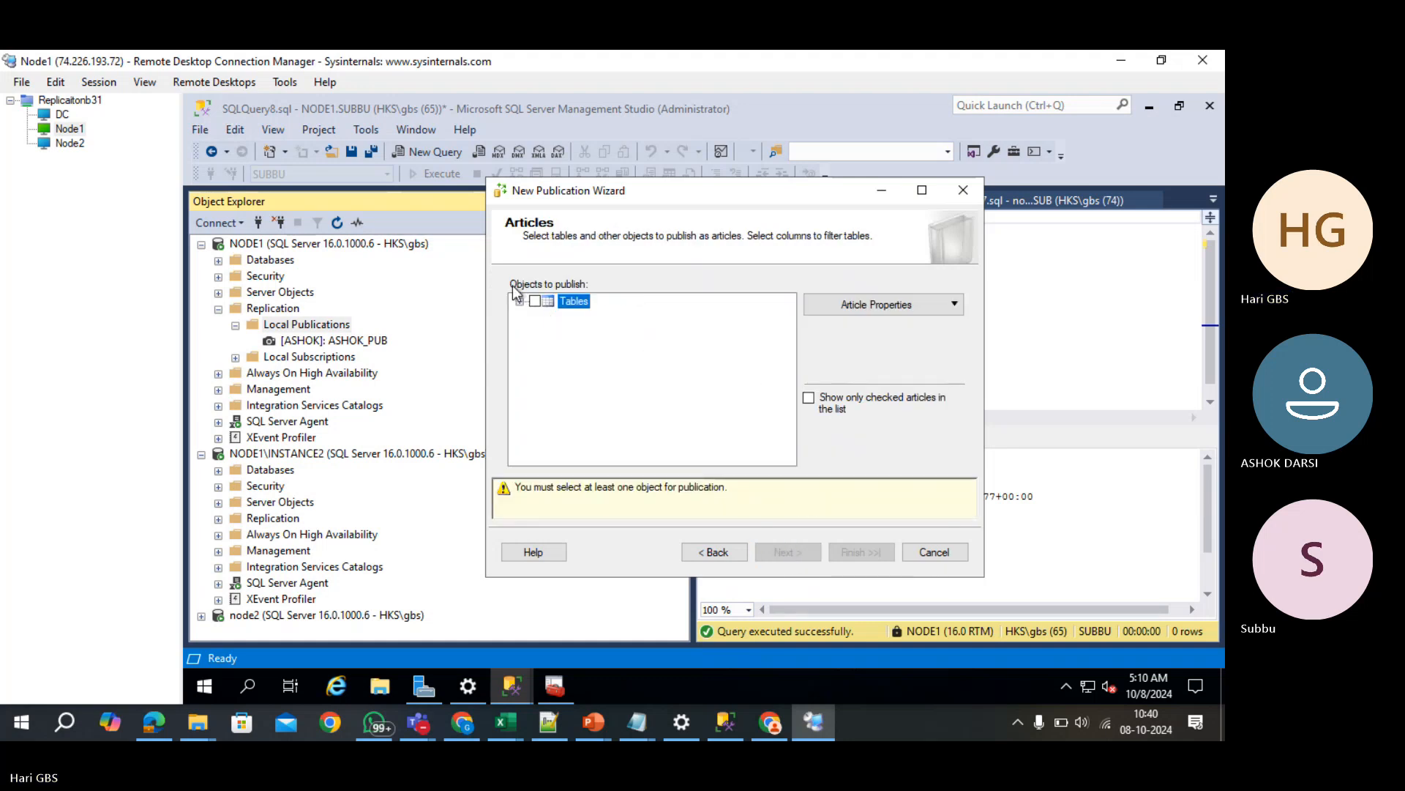
click(519, 302)
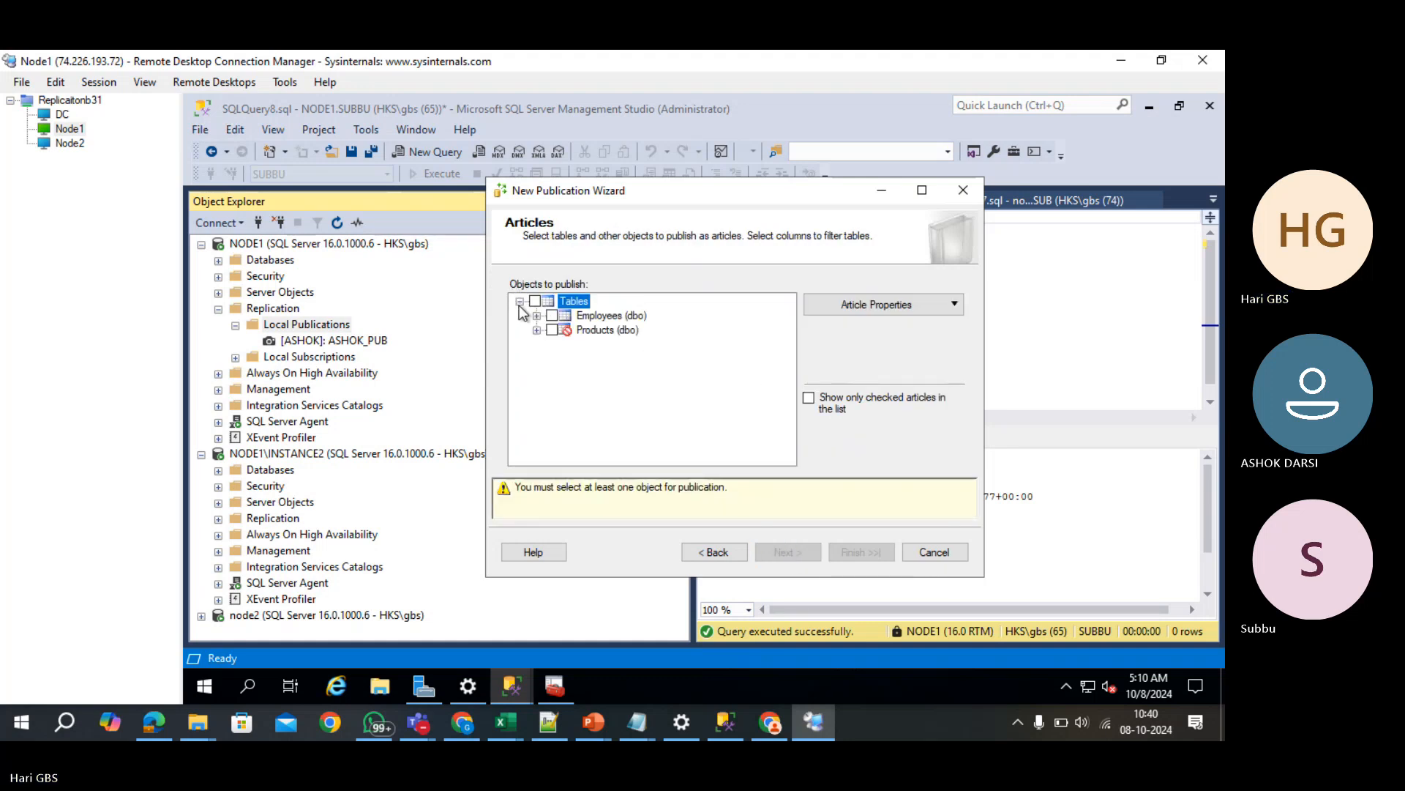
click(590, 331)
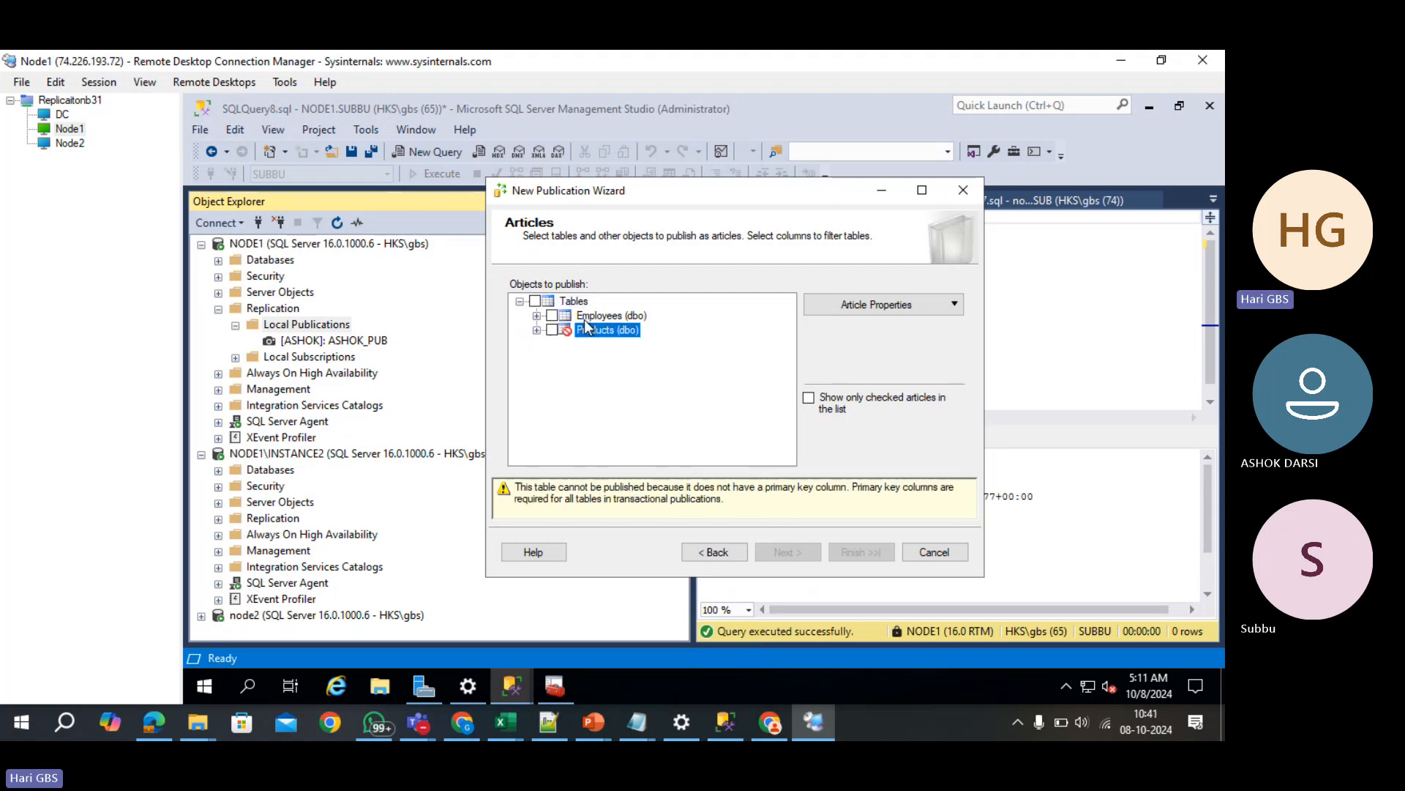
click(585, 321)
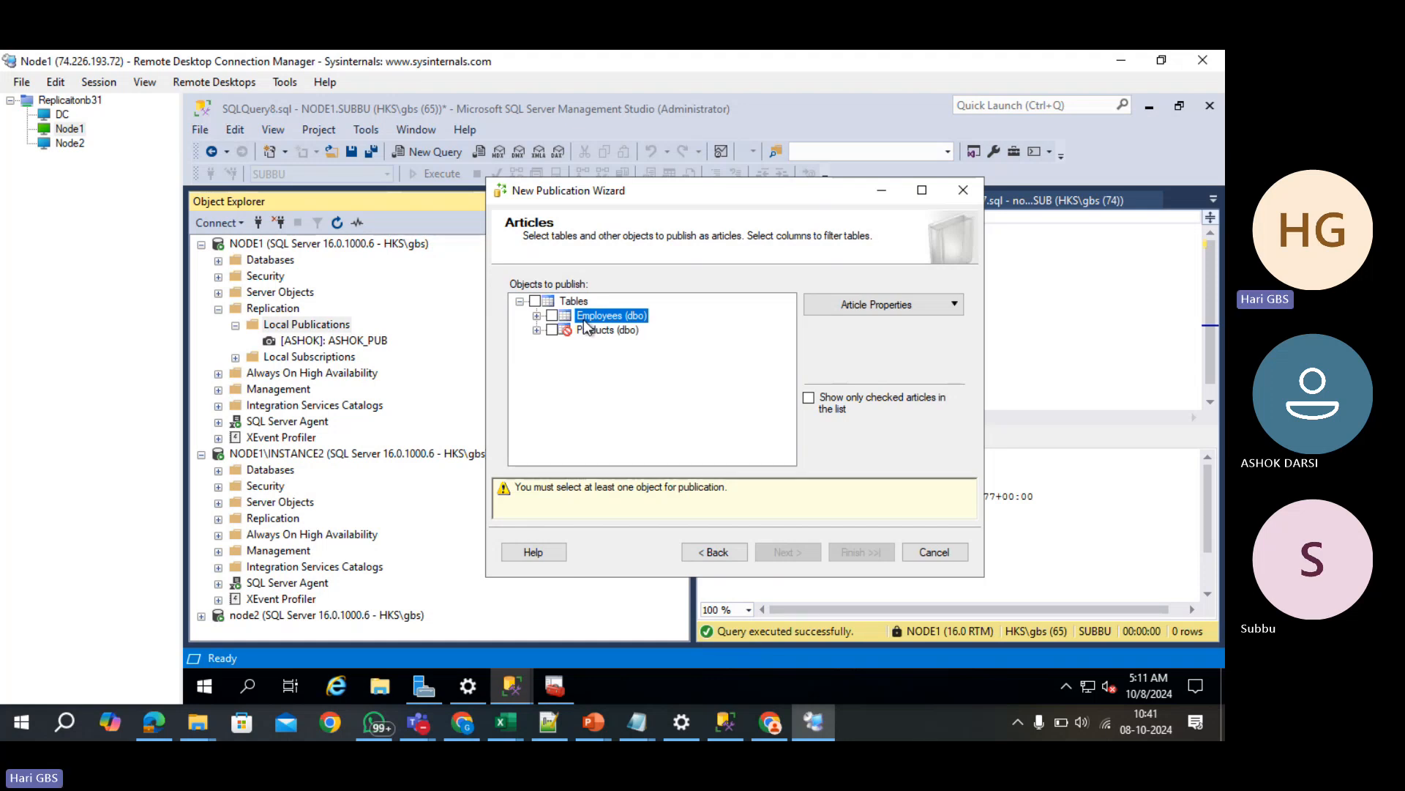
click(553, 317)
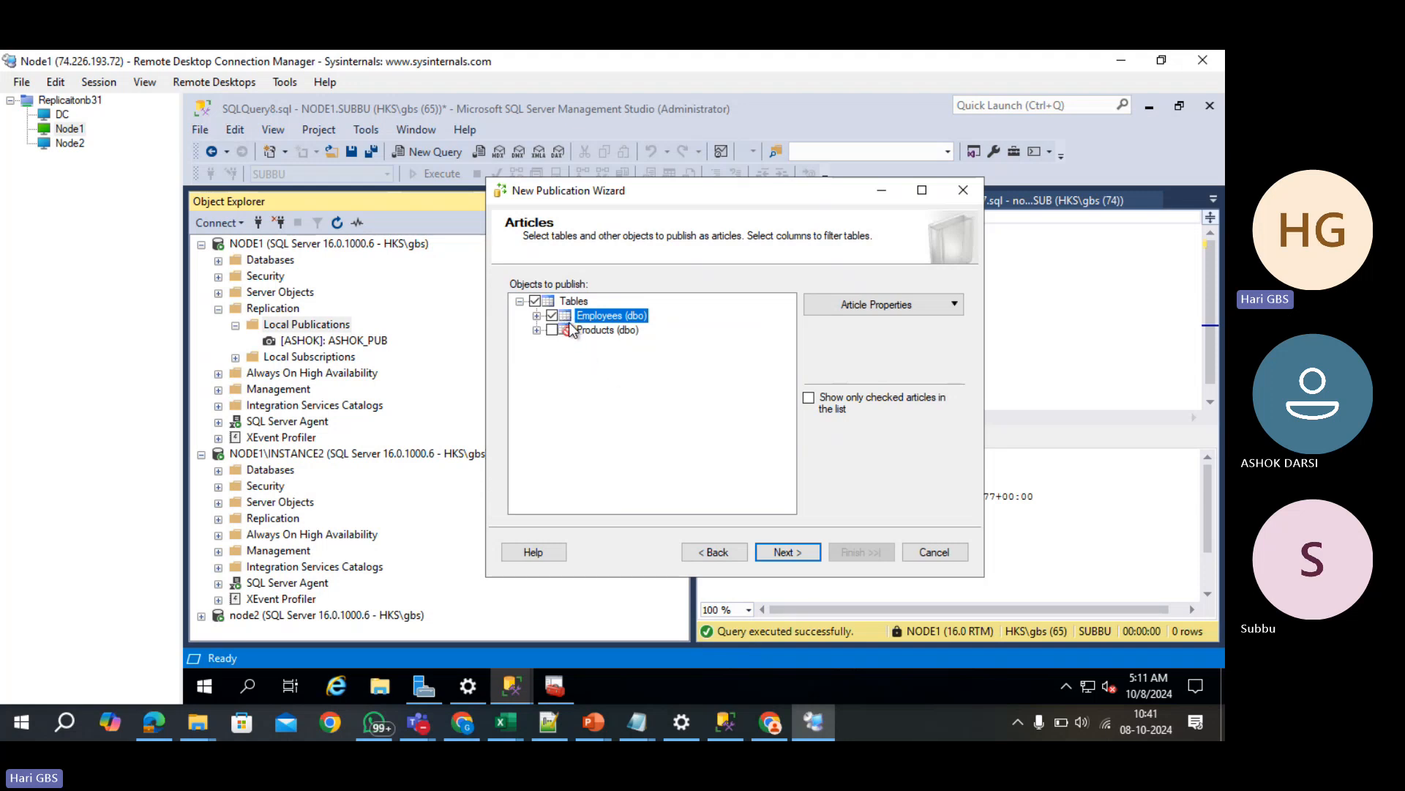
click(809, 552)
click(810, 552)
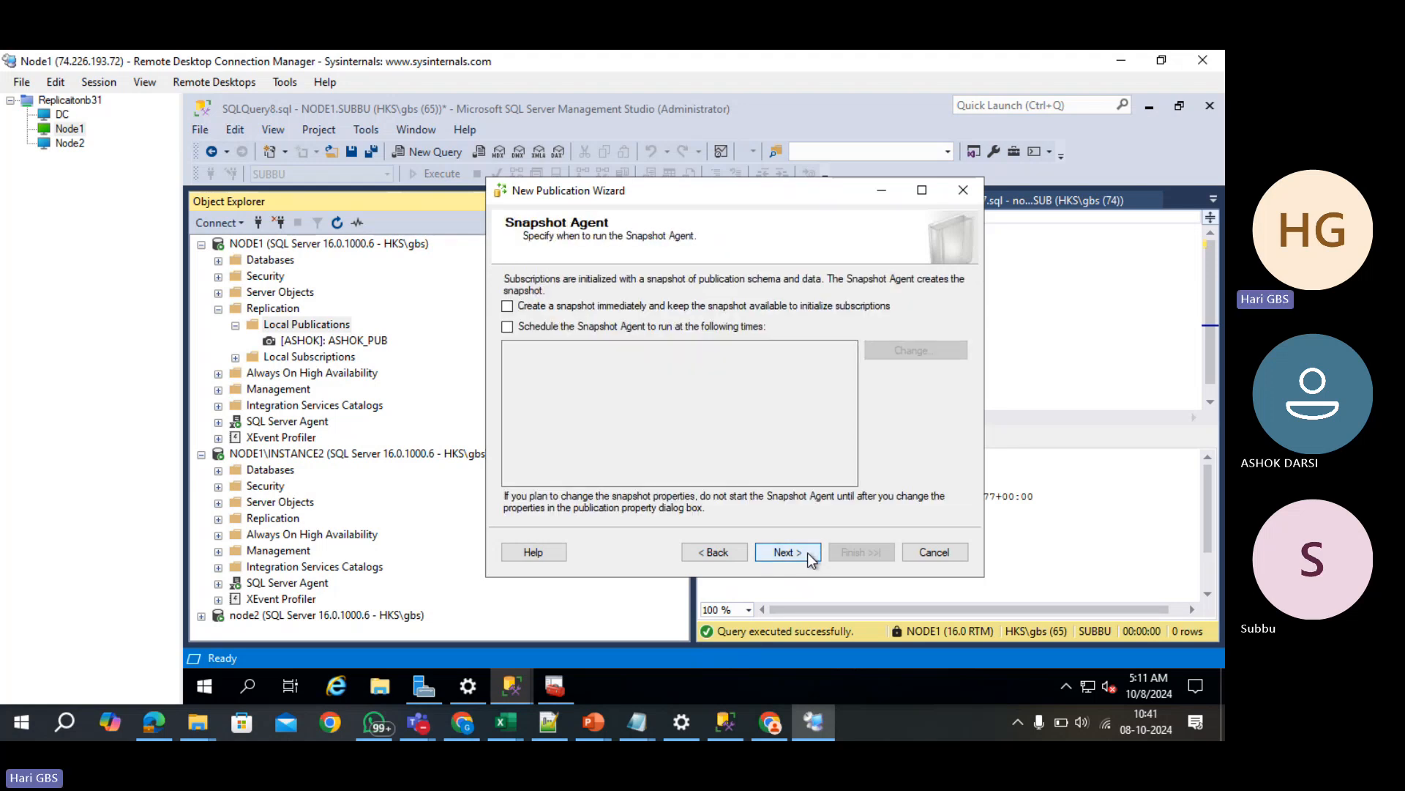
- Create the snapshot immediately and run the Snapshot Agent under the SQL Server Agent account
click(594, 307)
click(798, 548)
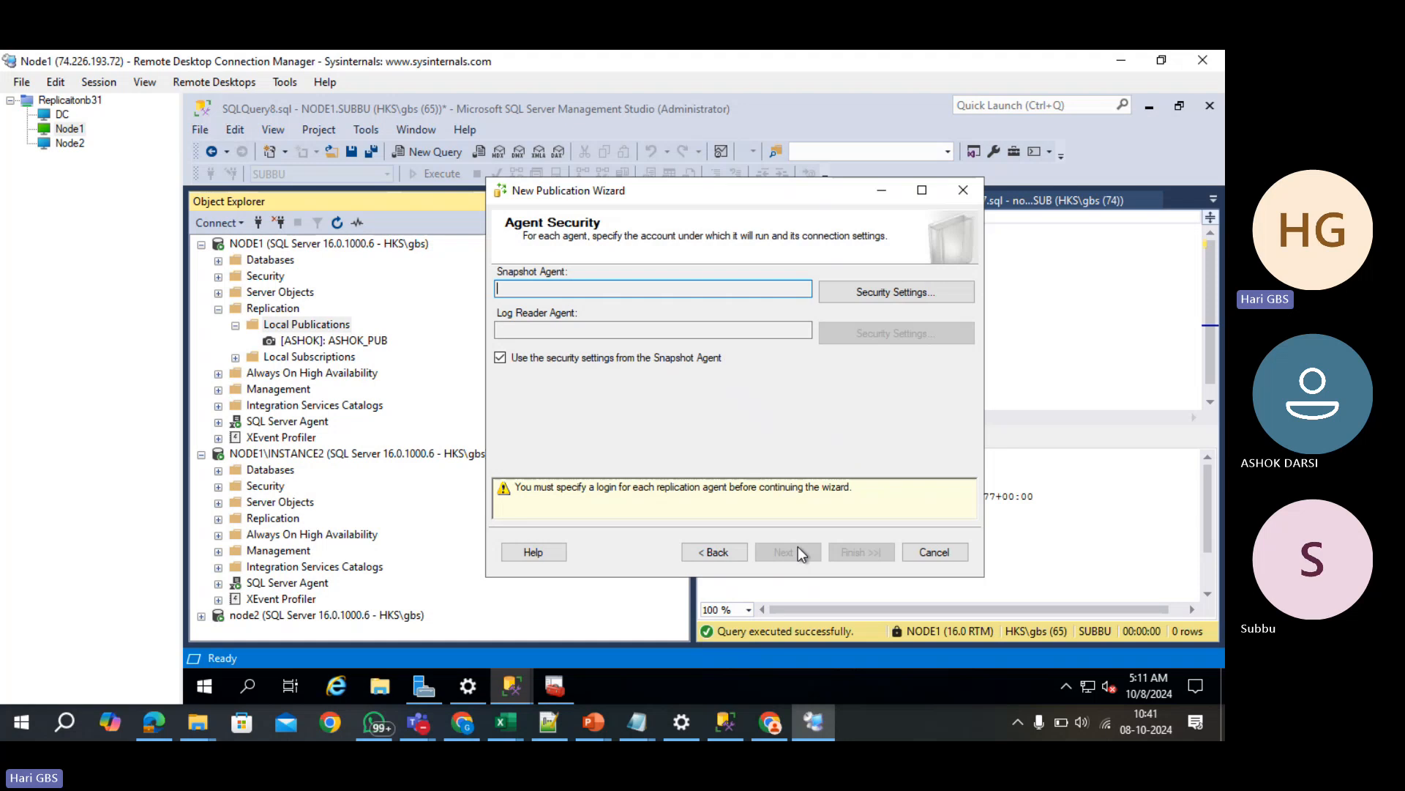
click(856, 293)
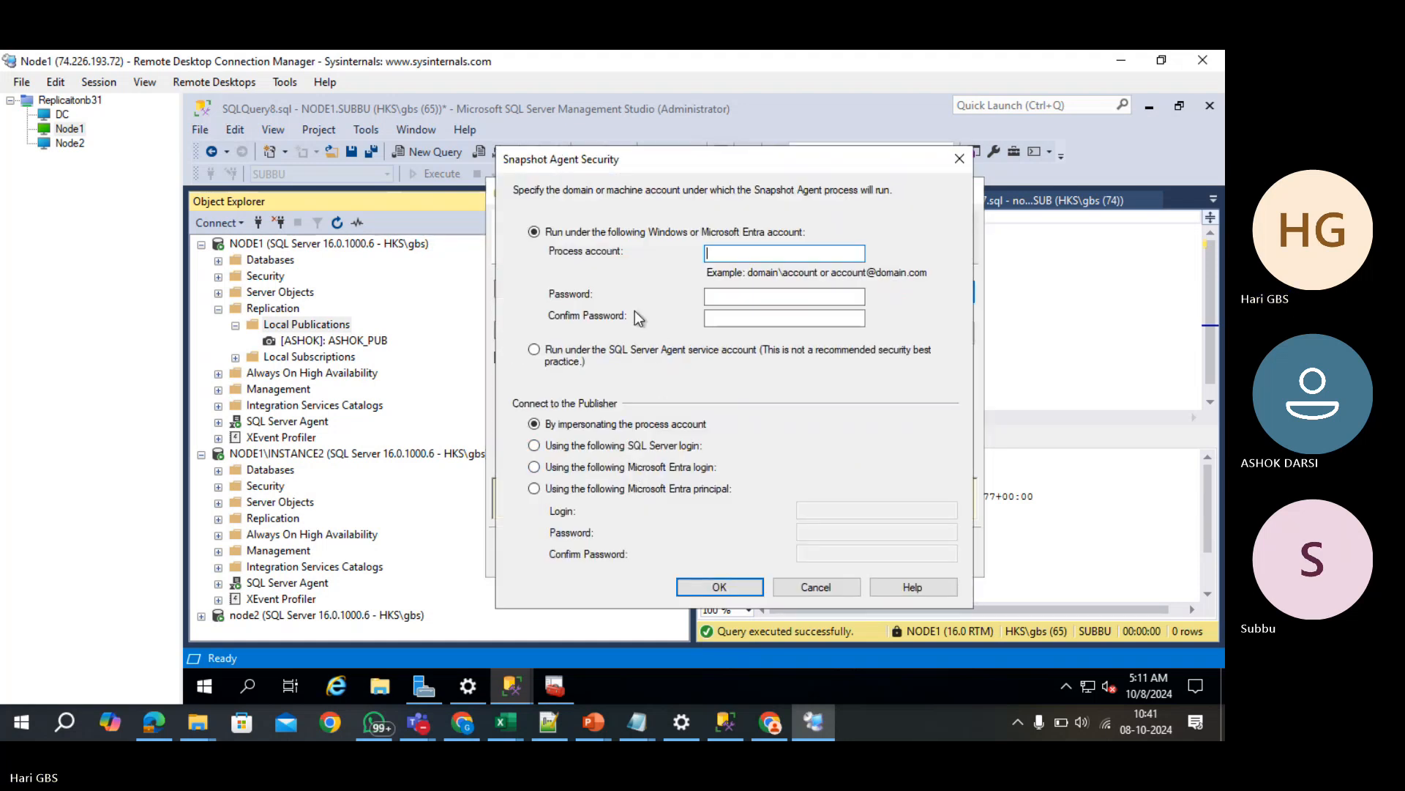
click(595, 349)
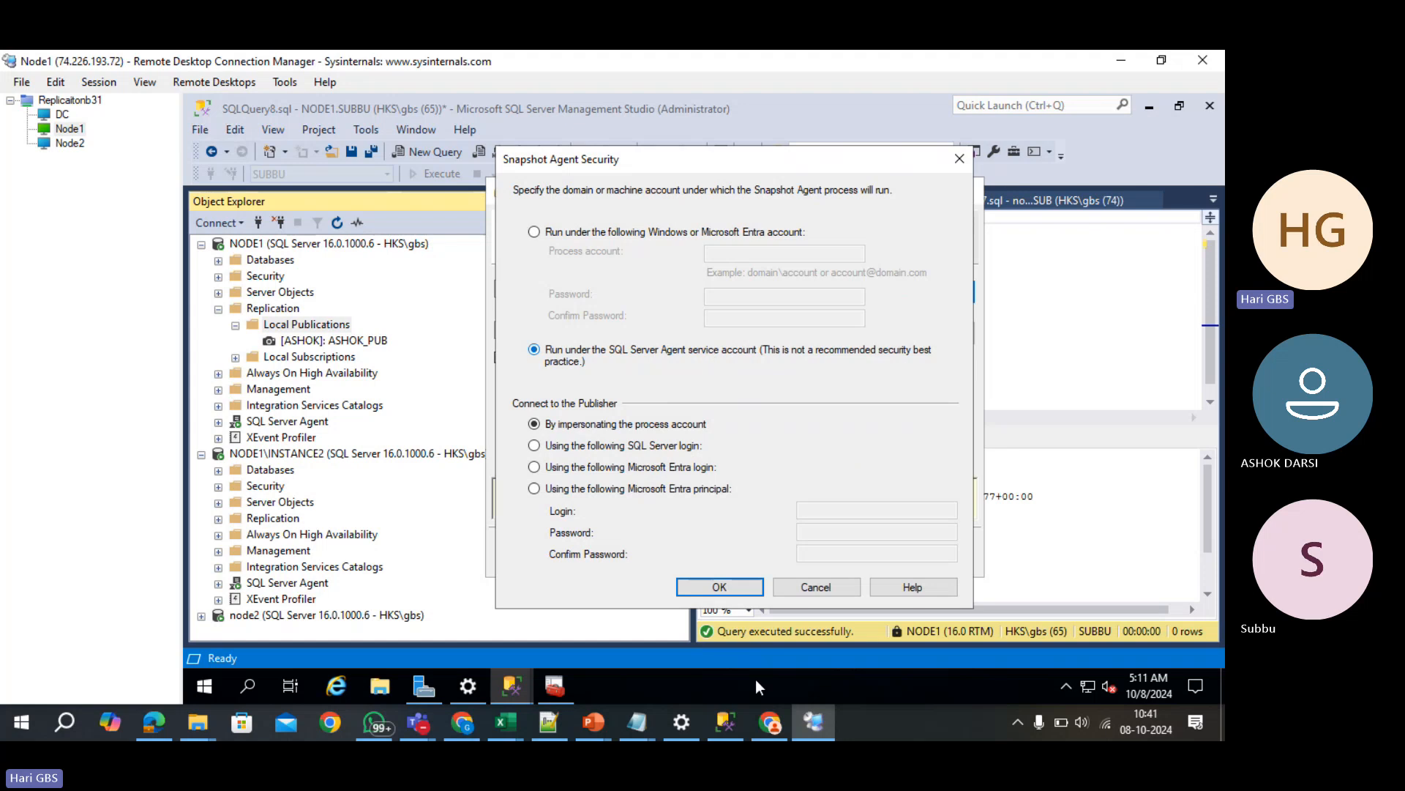
click(719, 586)
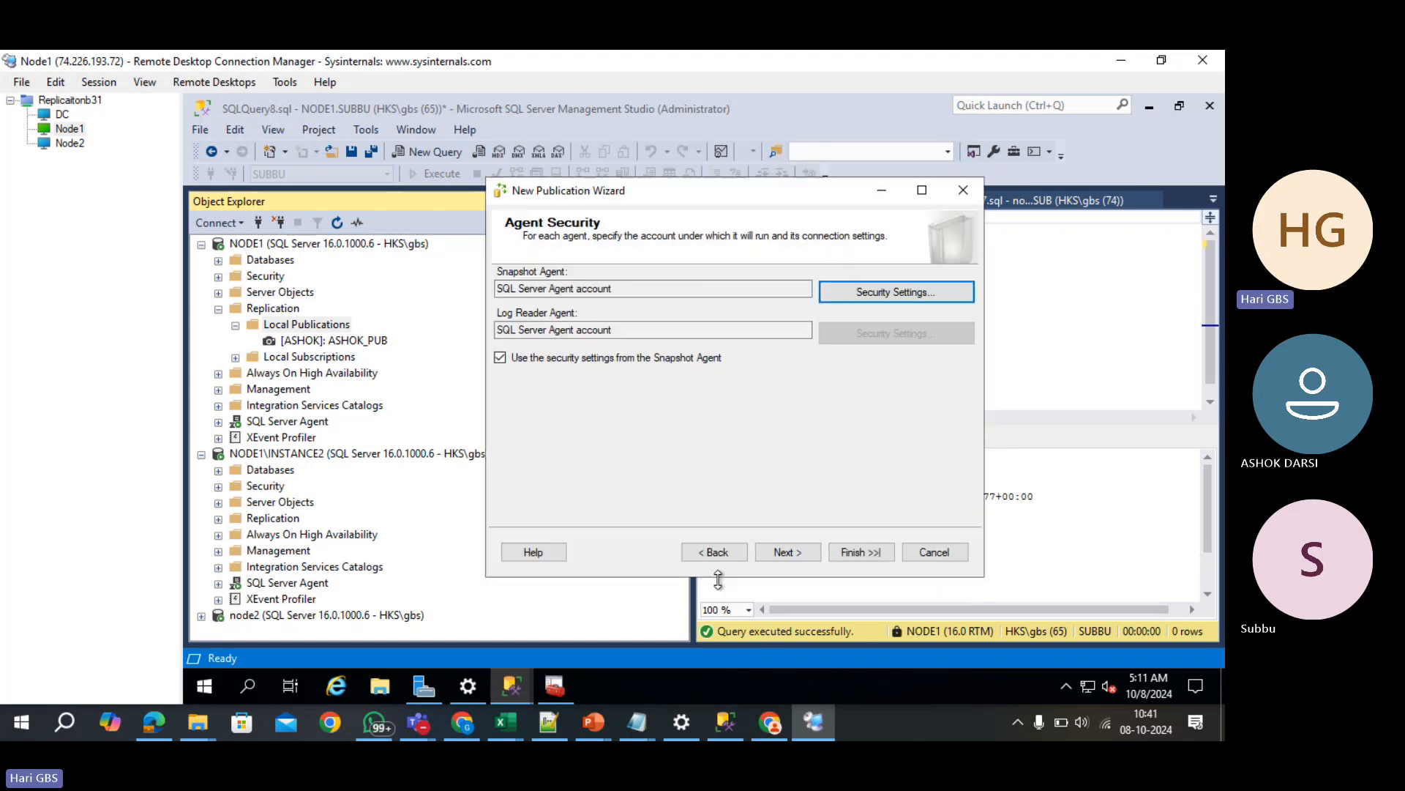
- Name the publication SUBB_TRAN_PUB and finish creating it
click(804, 559)
click(804, 559)
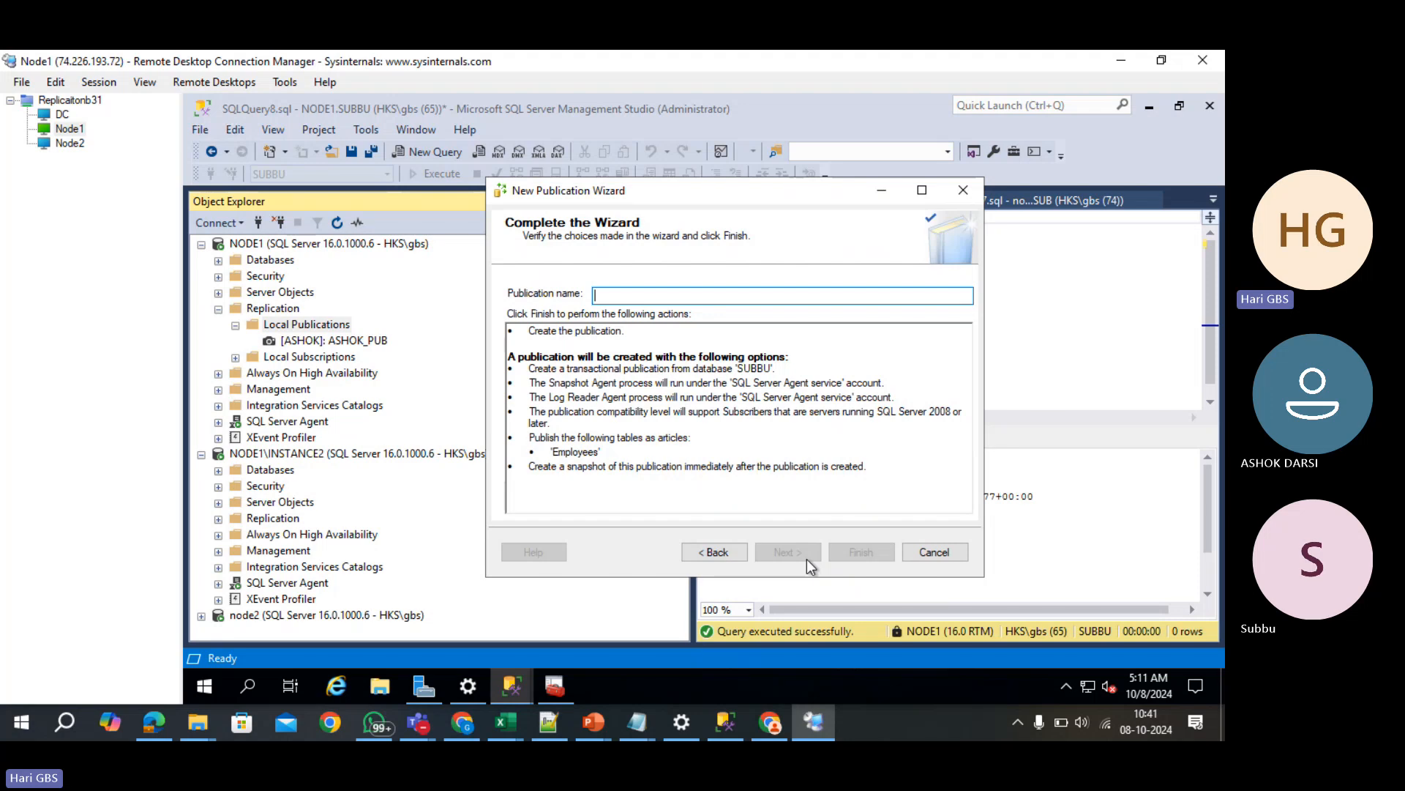
text(SUBB_)
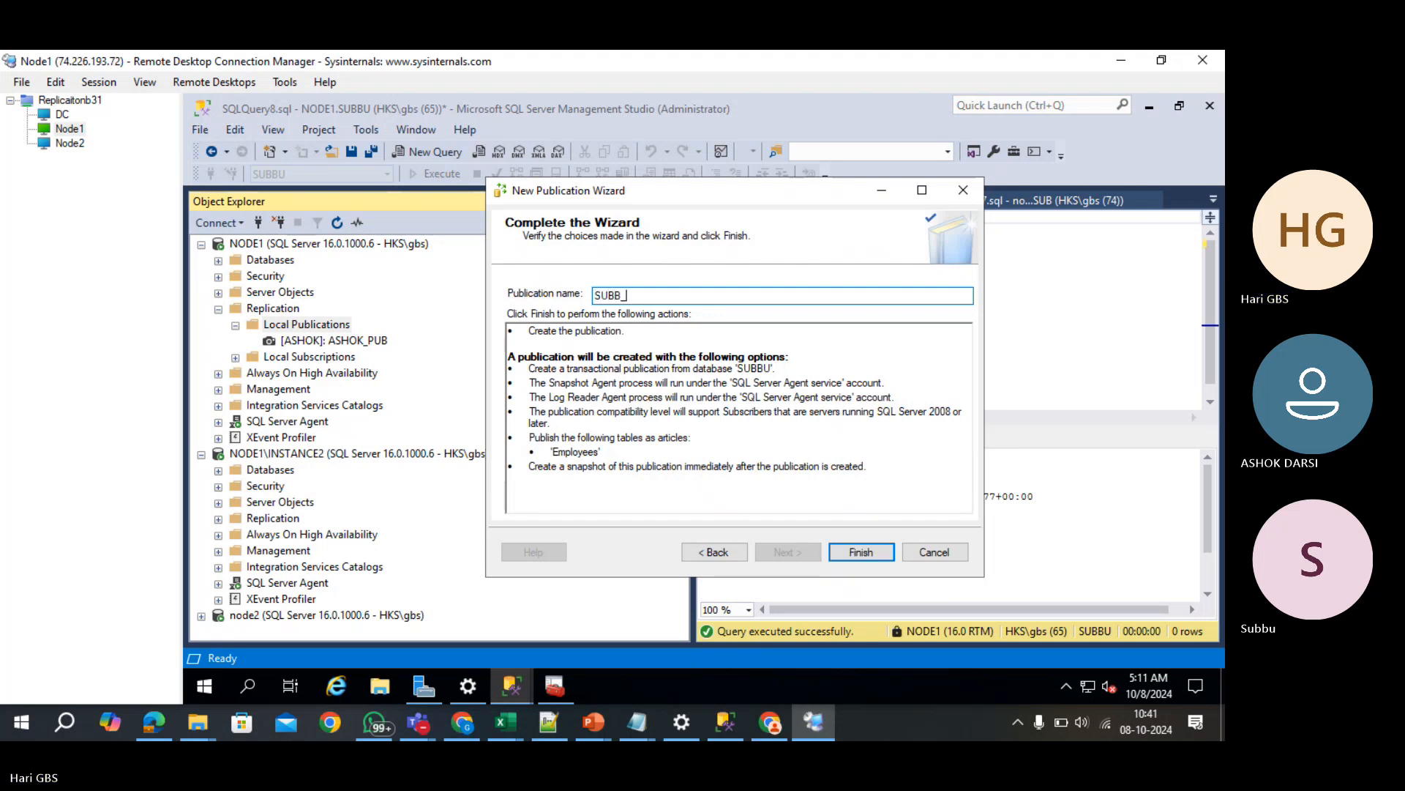
text(TRAN)
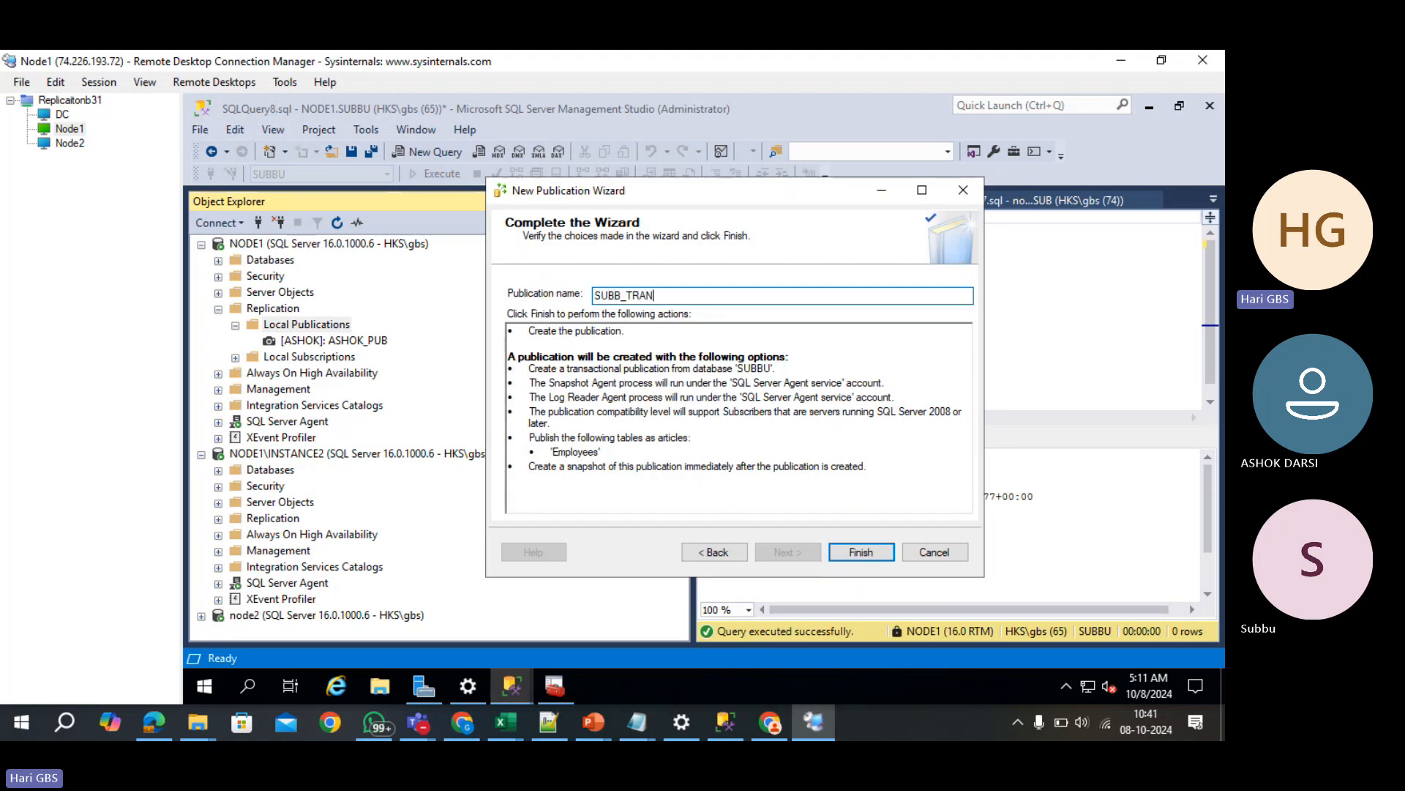
text(_PUB)
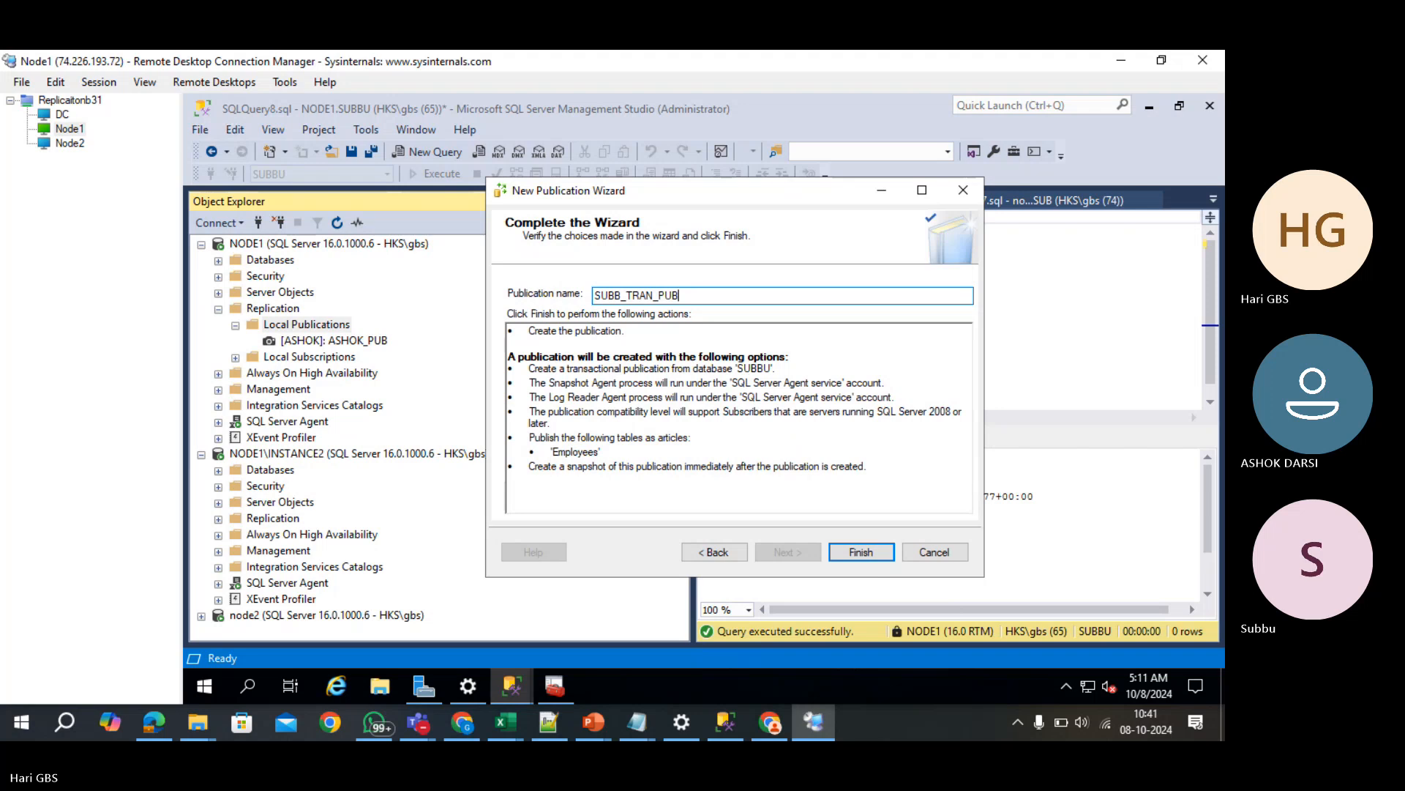
click(861, 554)
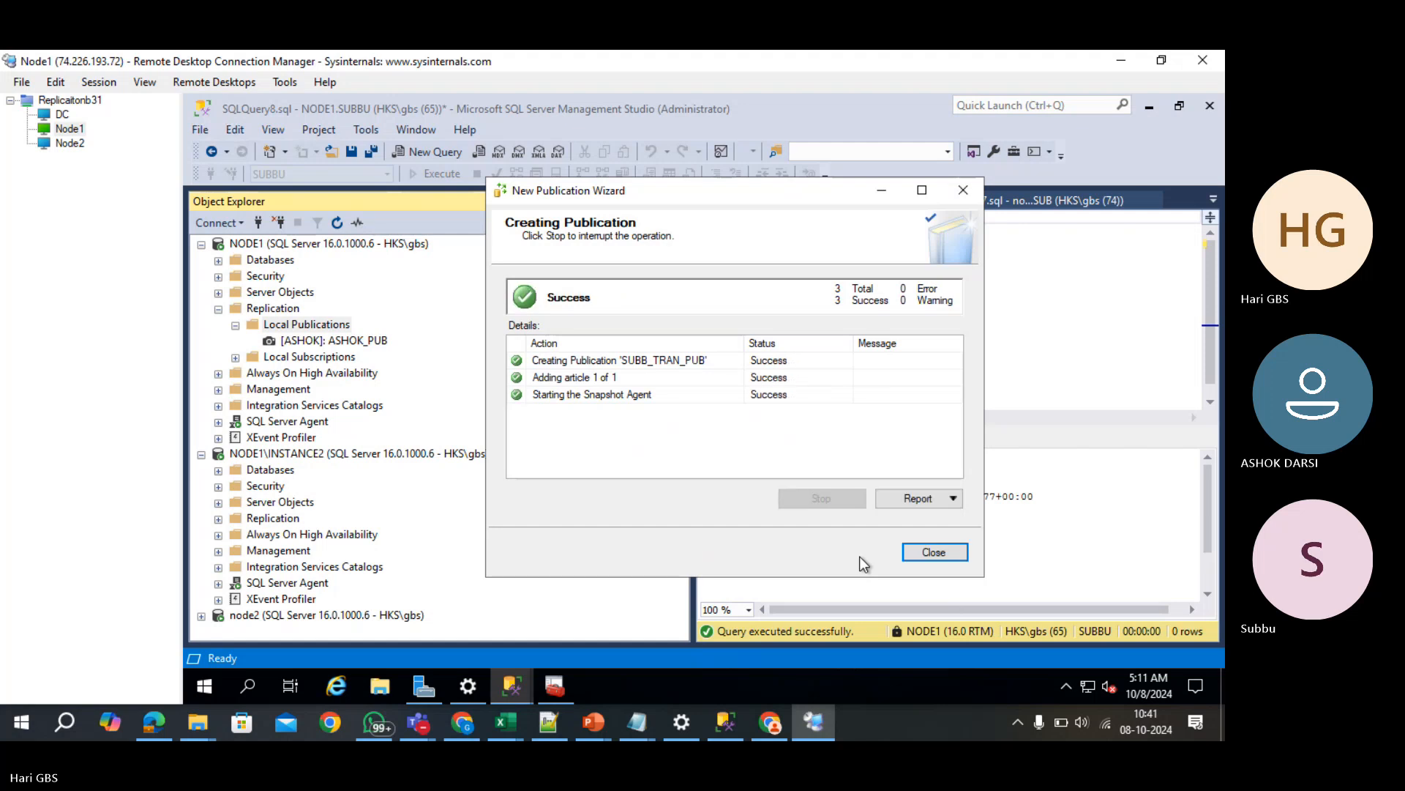
click(930, 552)
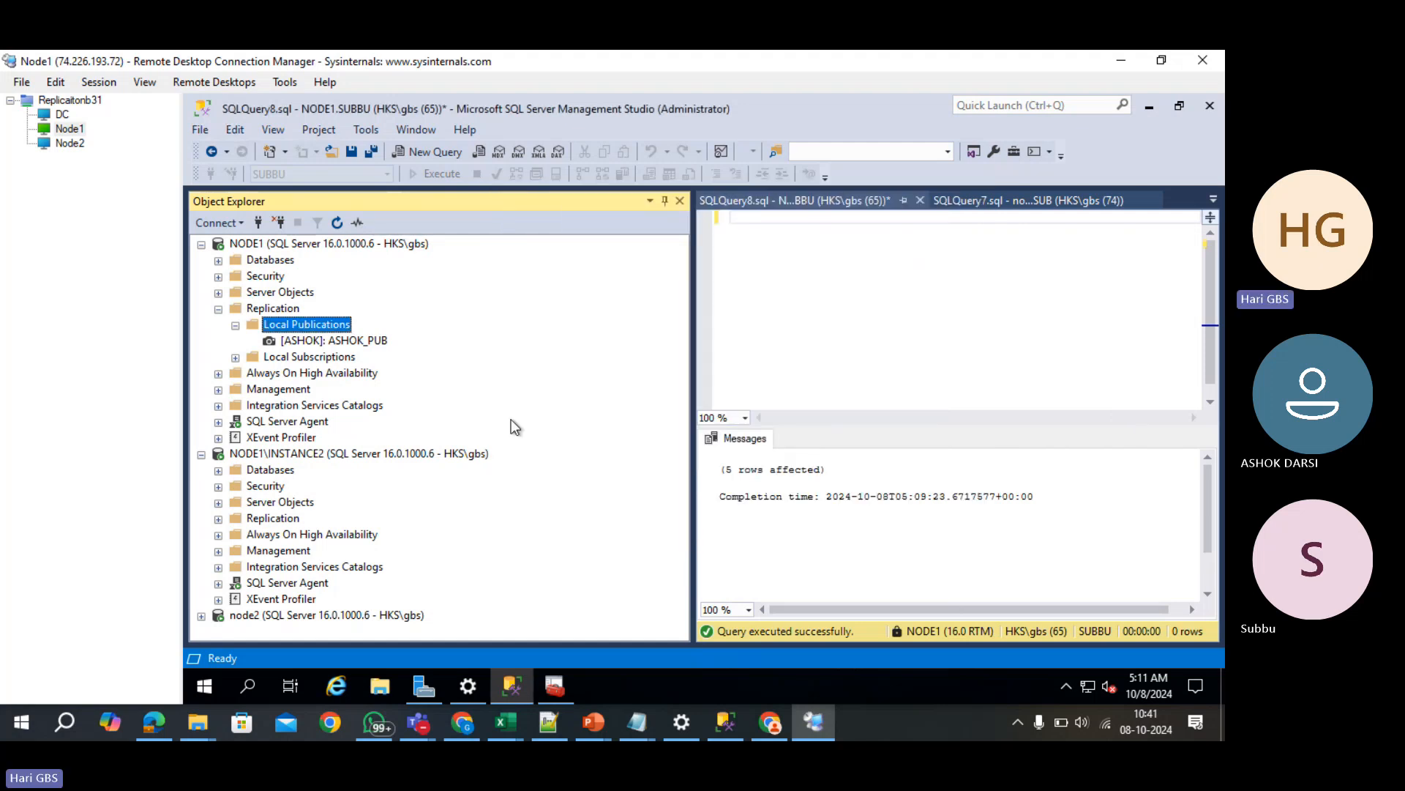
- Check NODE1's new SUBBU publication, then launch node2's New Subscription Wizard from Local Subscriptions
click(336, 222)
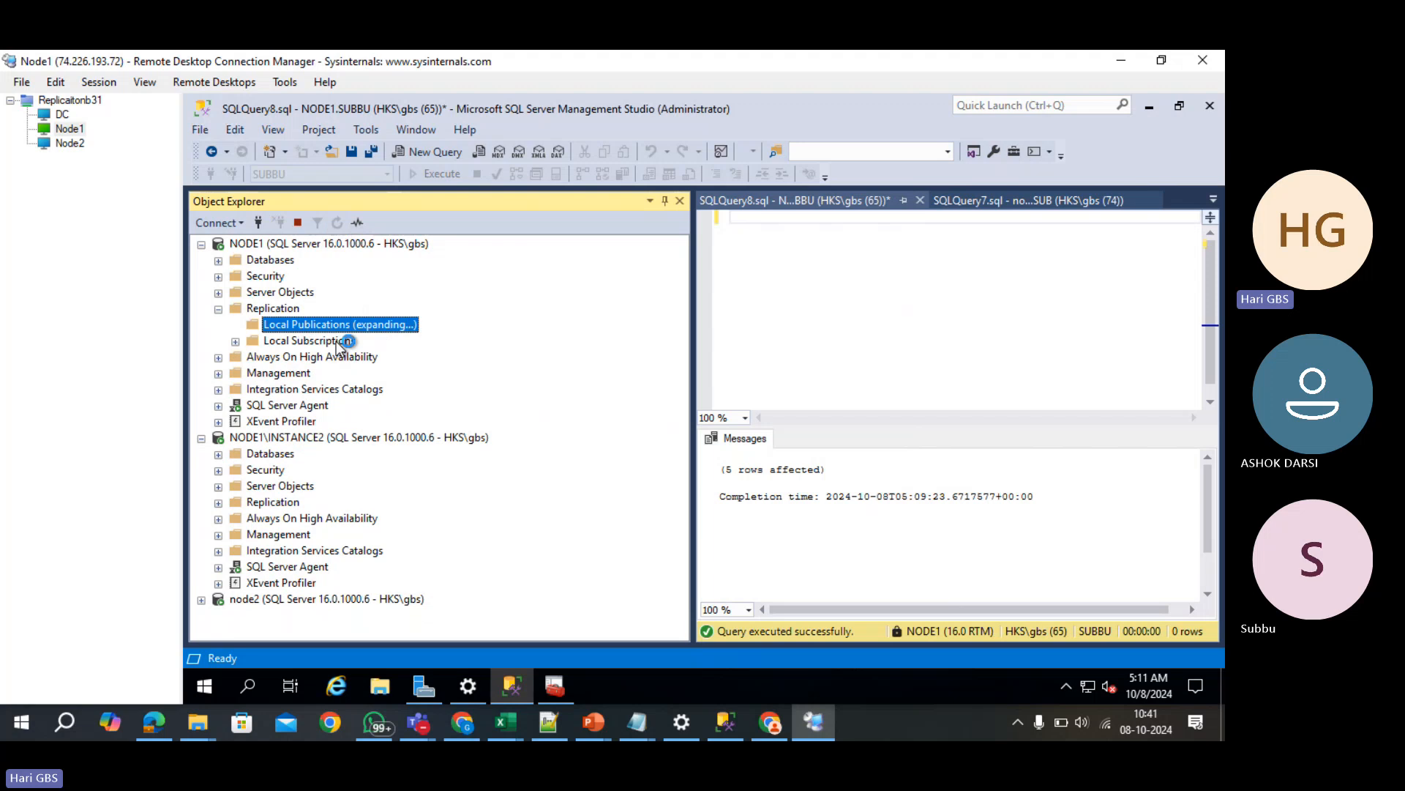
click(352, 357)
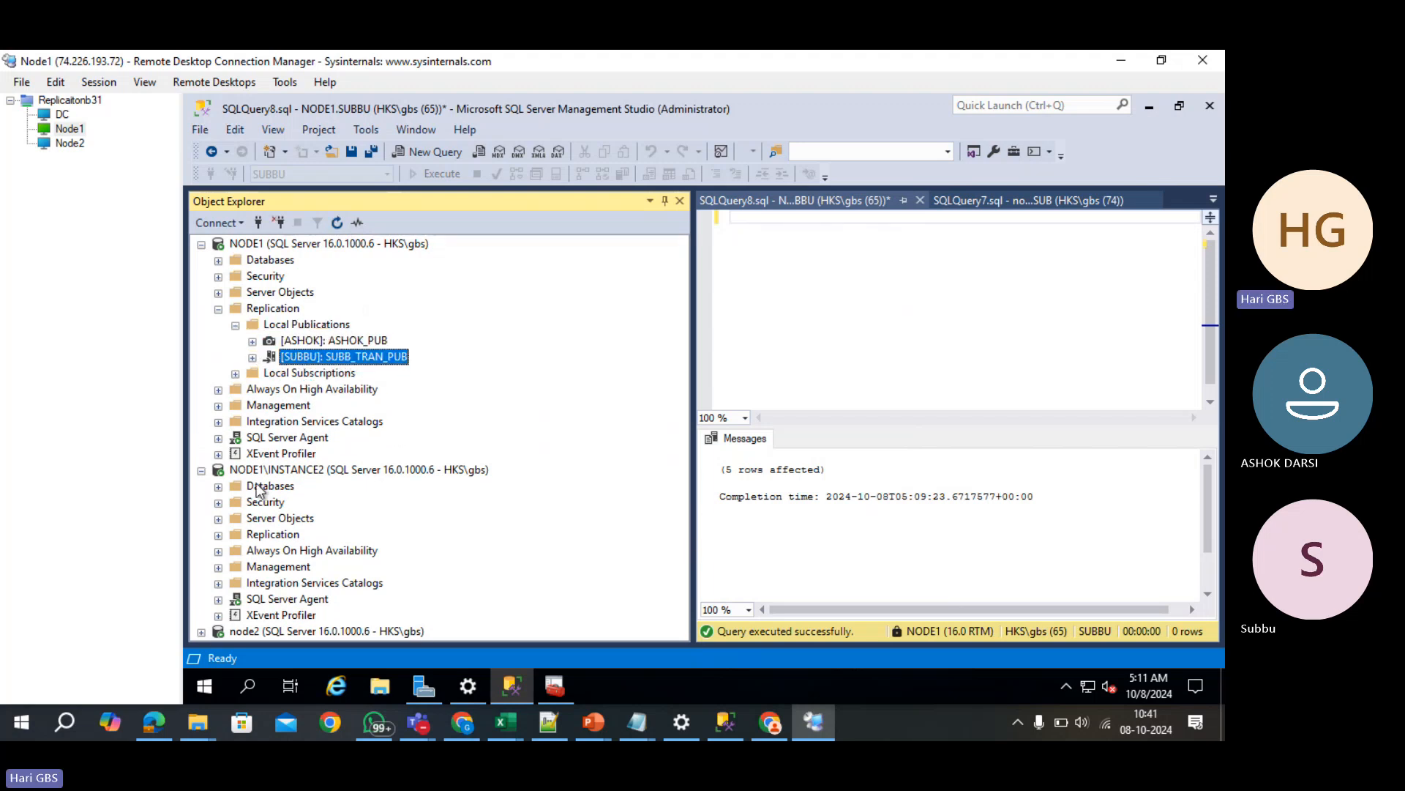
click(271, 617)
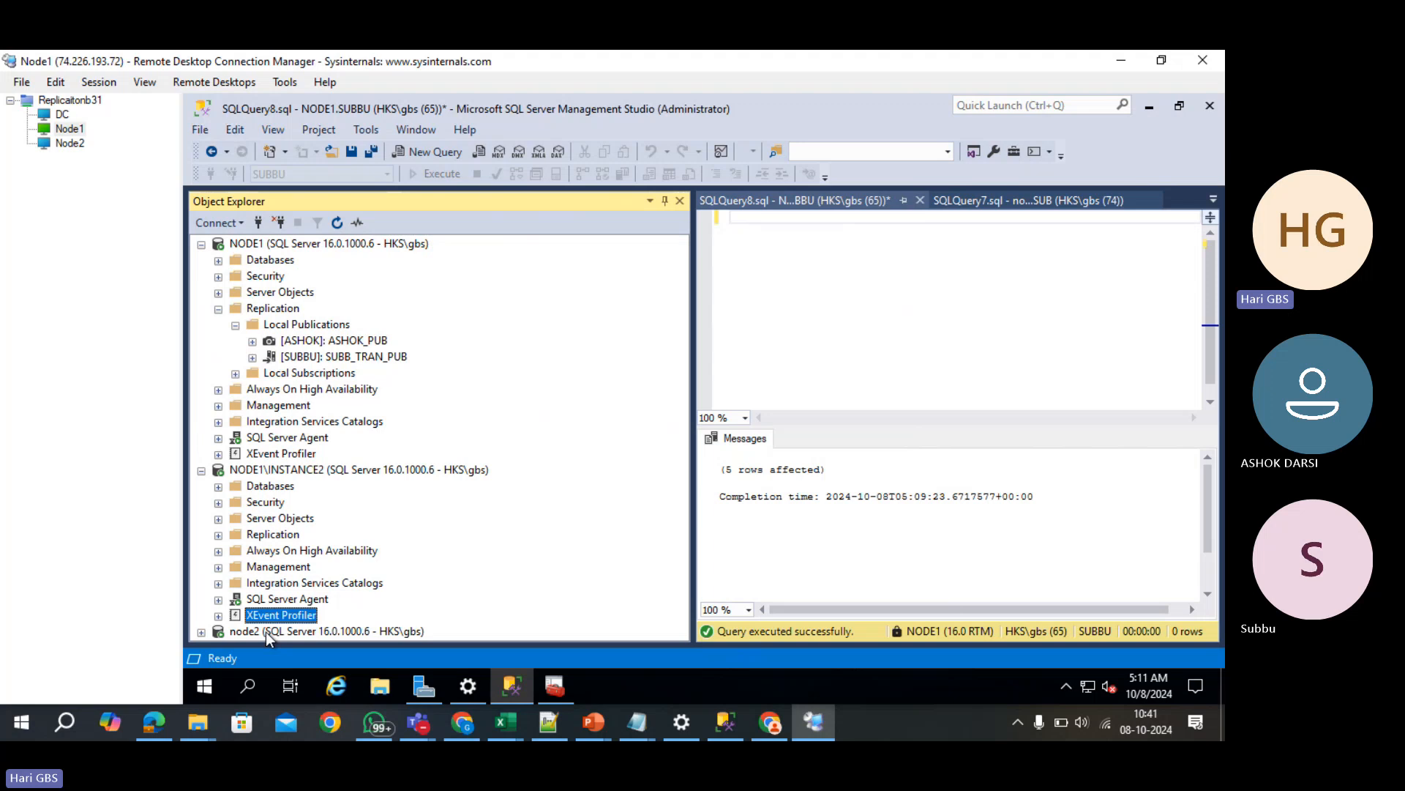
click(266, 631)
click(202, 631)
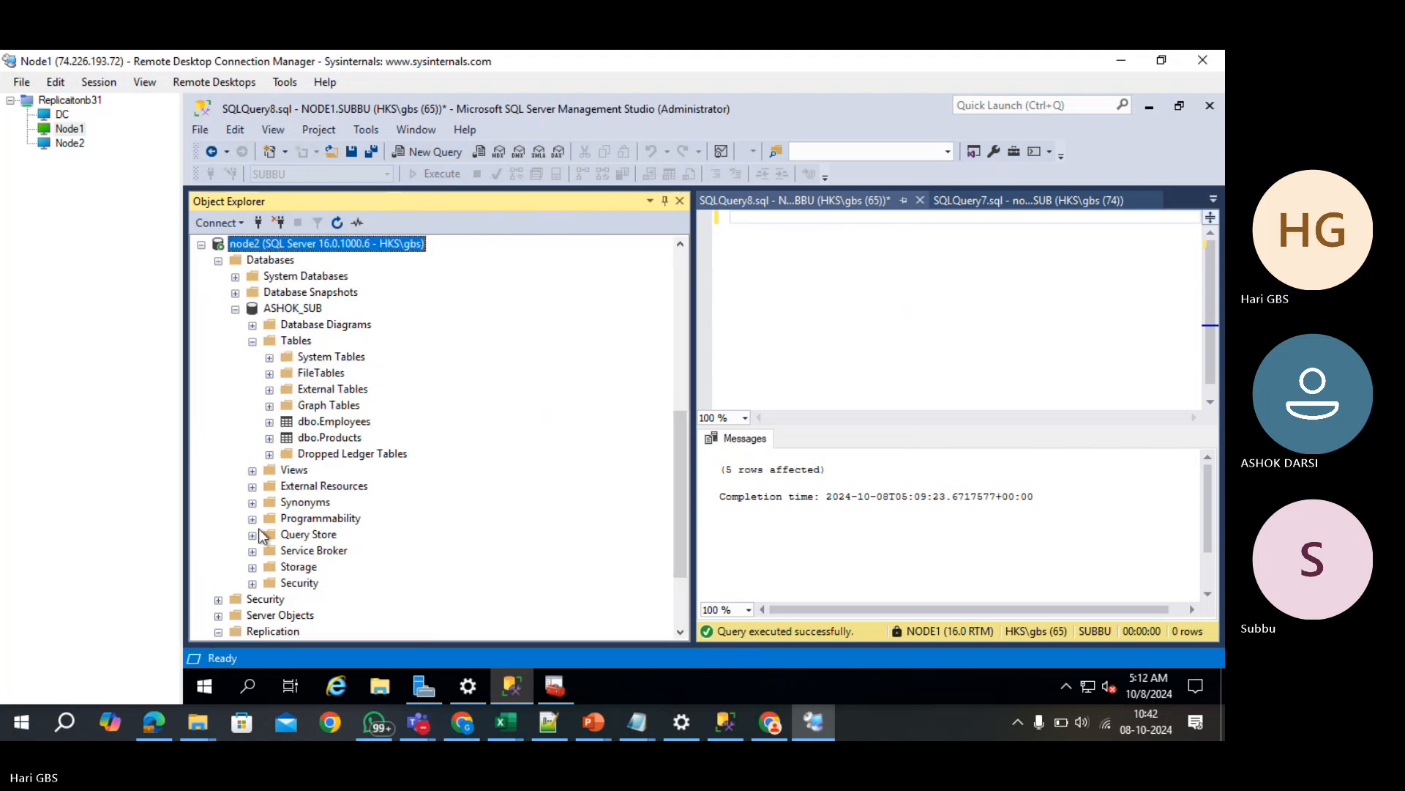
scroll(258, 529, down, 2)
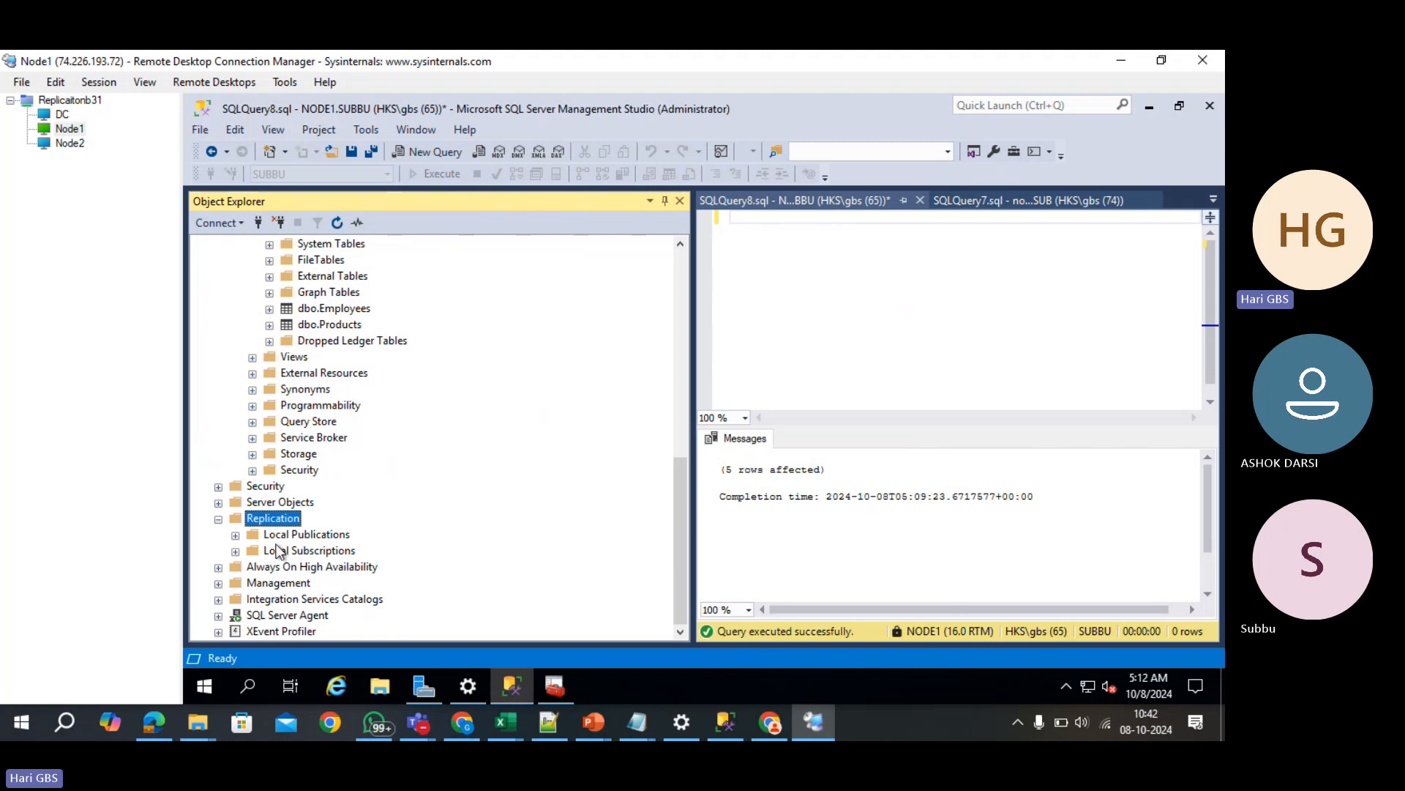
right_click(280, 551)
click(307, 558)
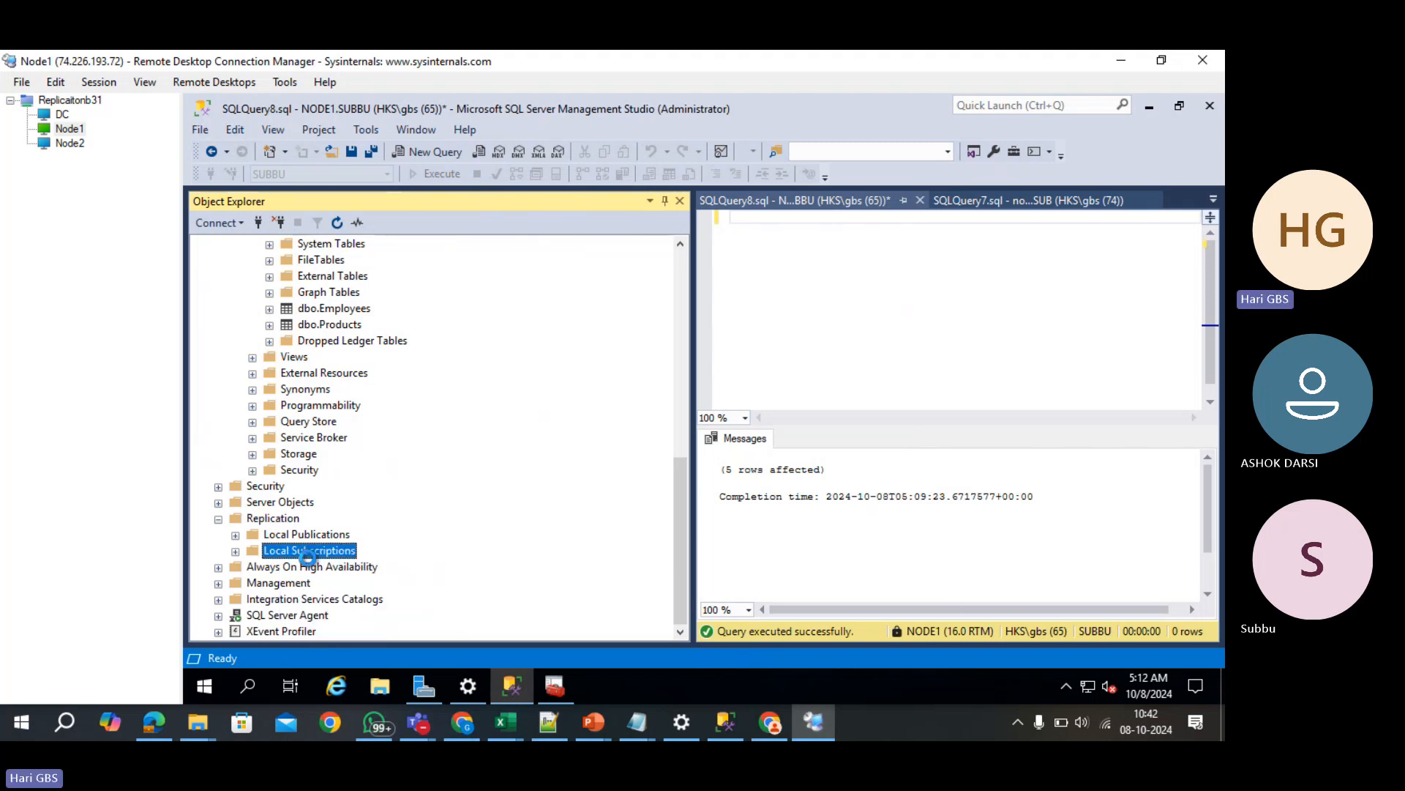
click(768, 553)
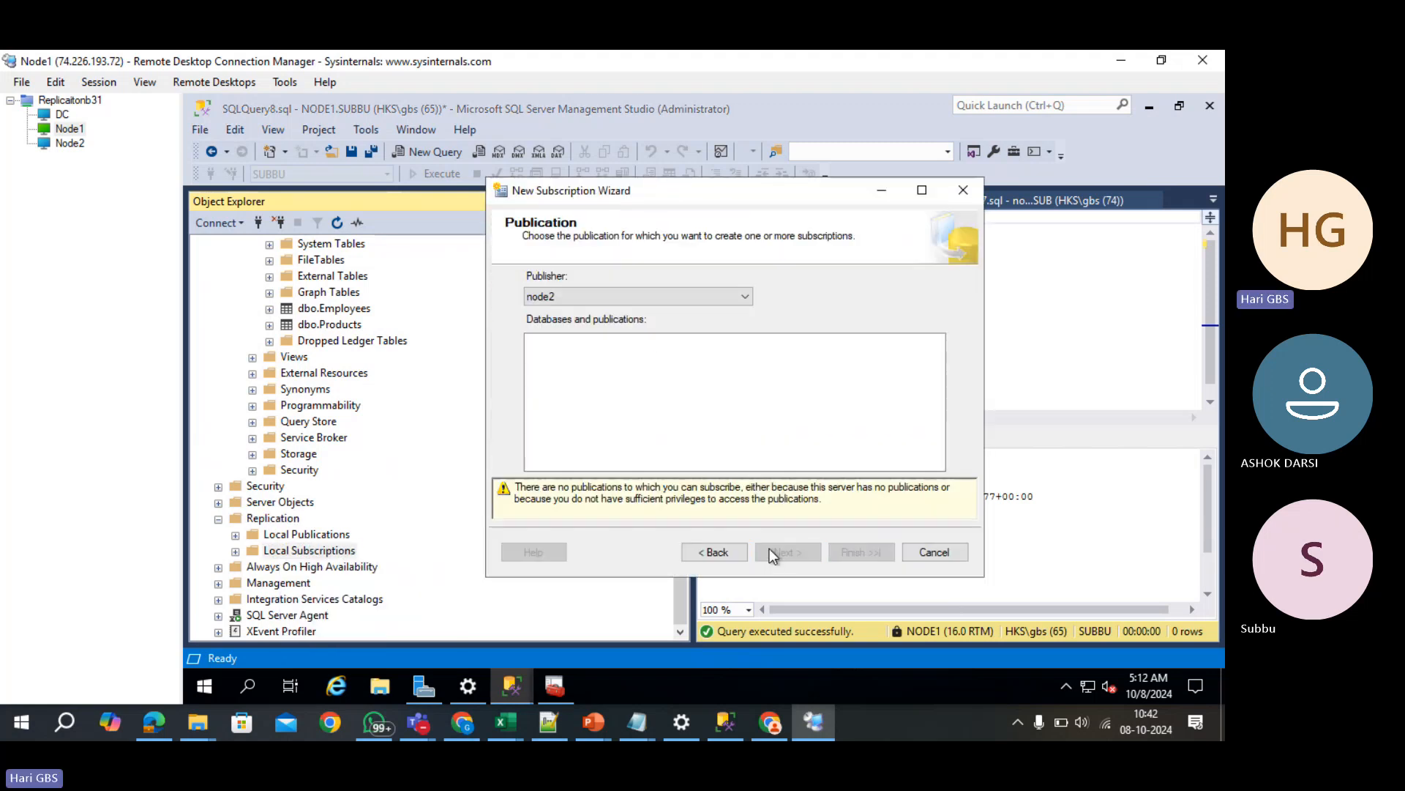
- Connect to NODE1 as publisher, pick SUBB_TRAN_PUB, and set the distribution agent location
click(676, 296)
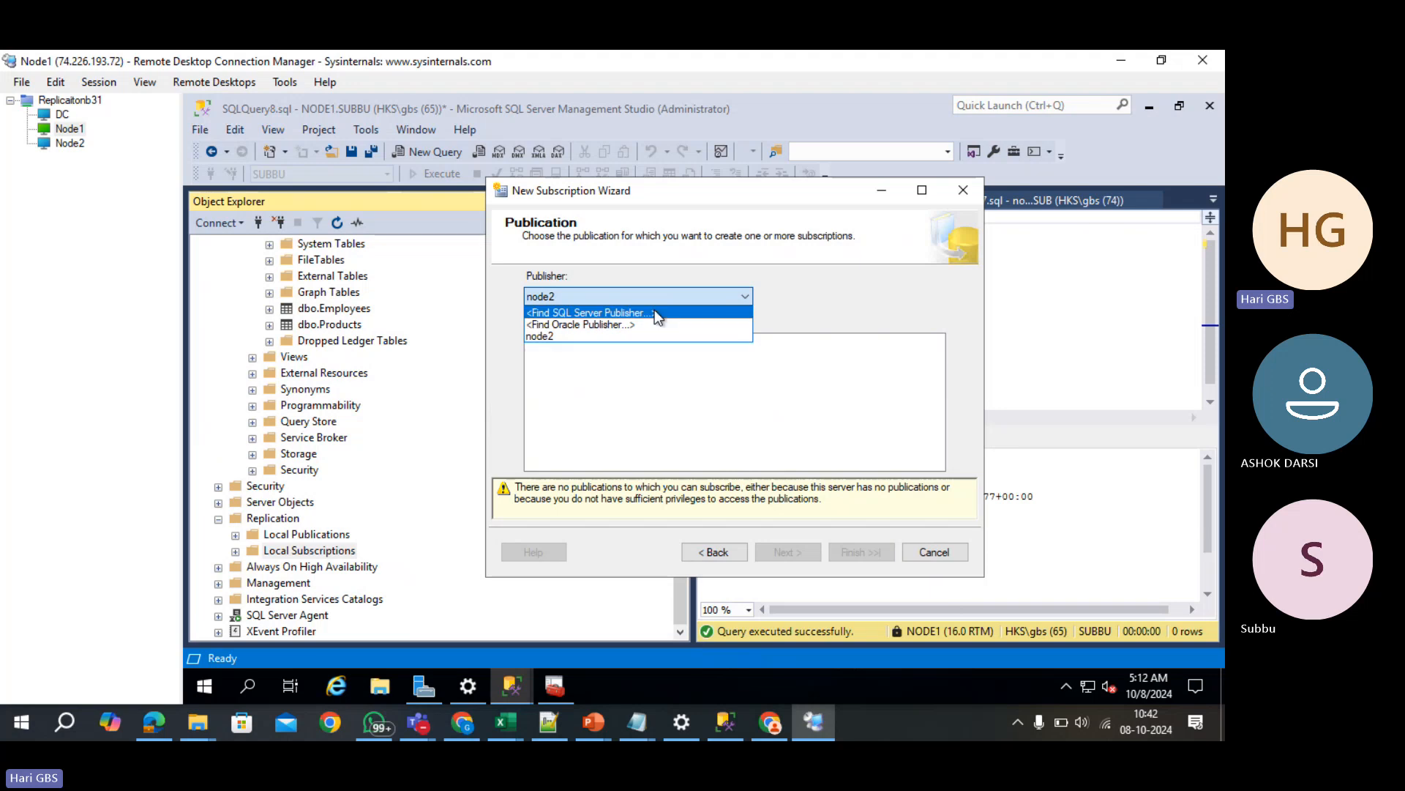
click(654, 311)
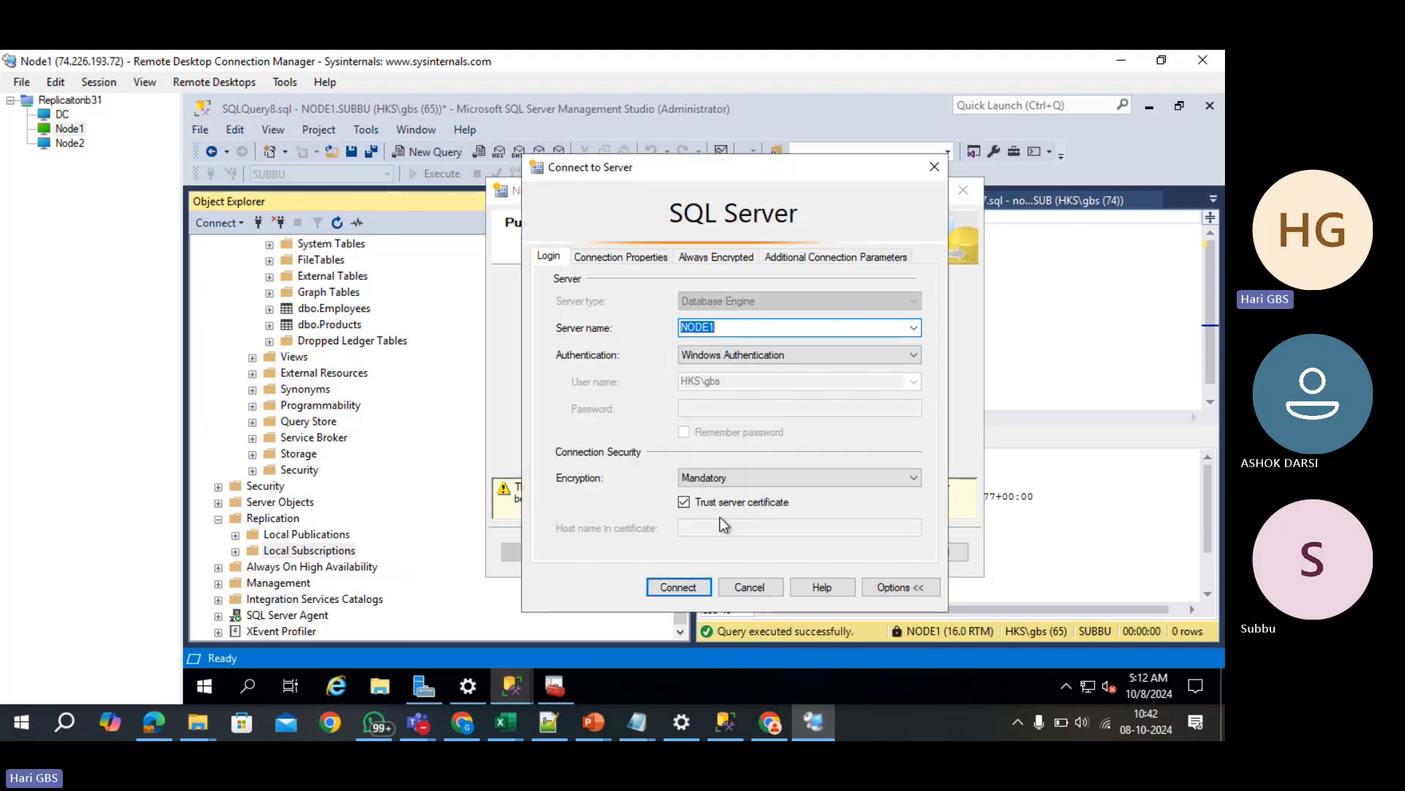
click(690, 588)
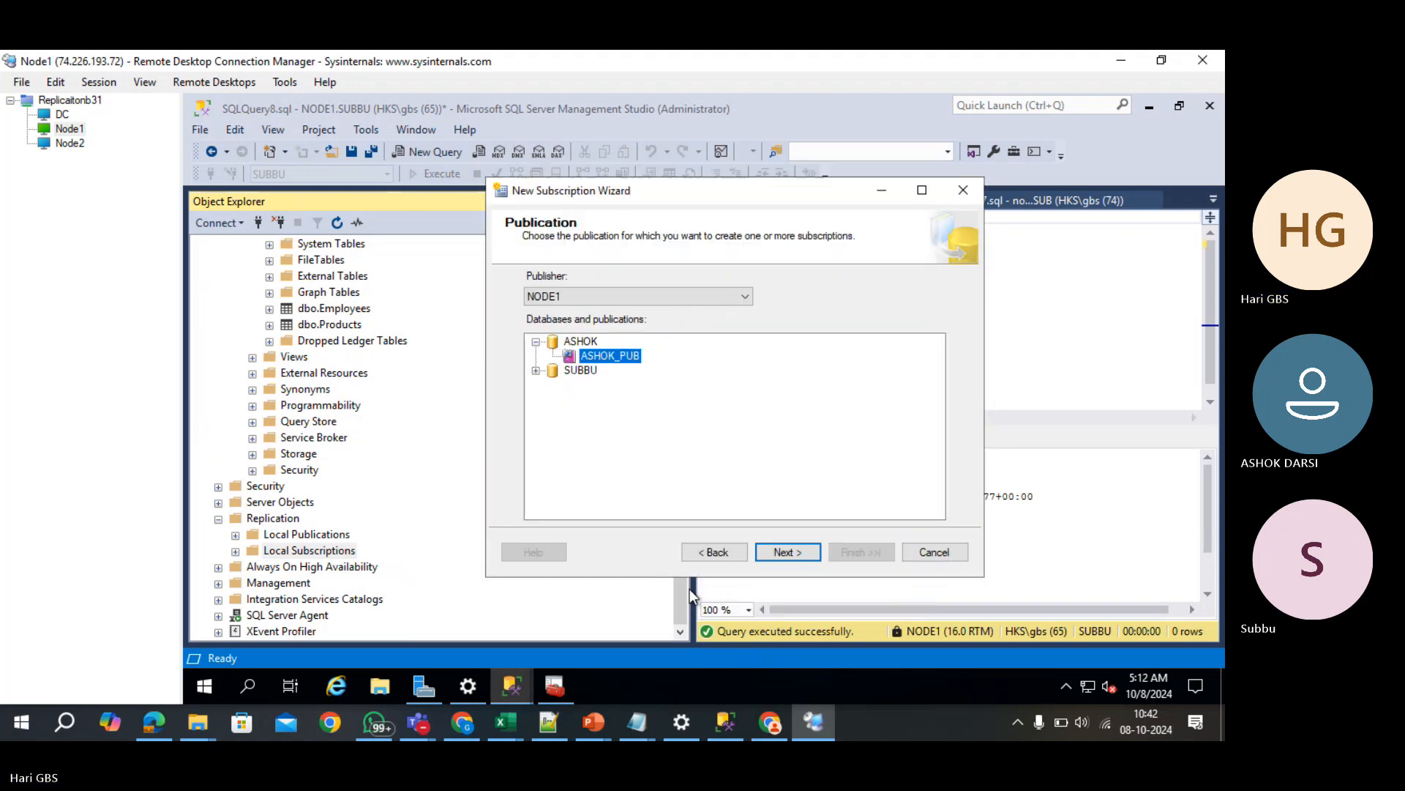
click(536, 371)
click(580, 388)
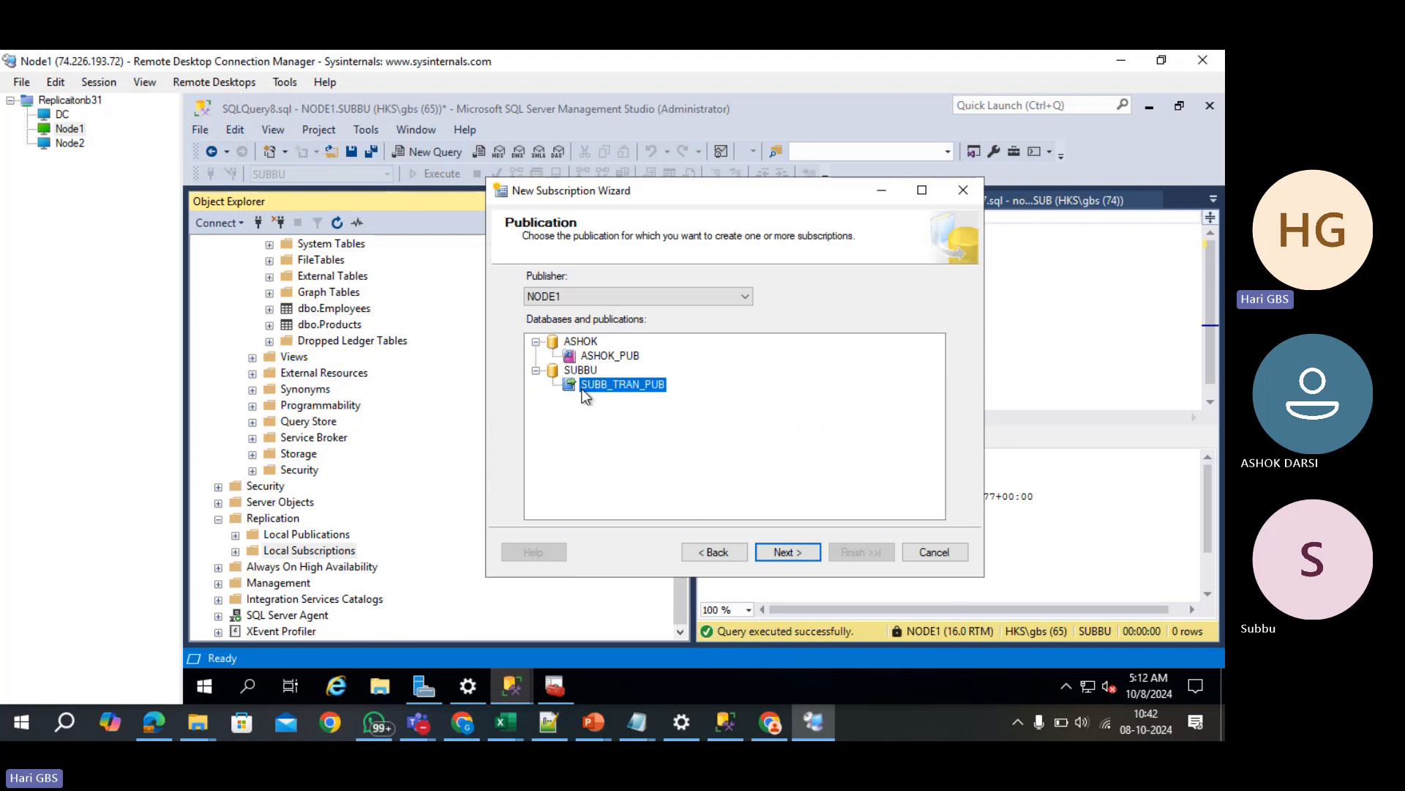
click(786, 552)
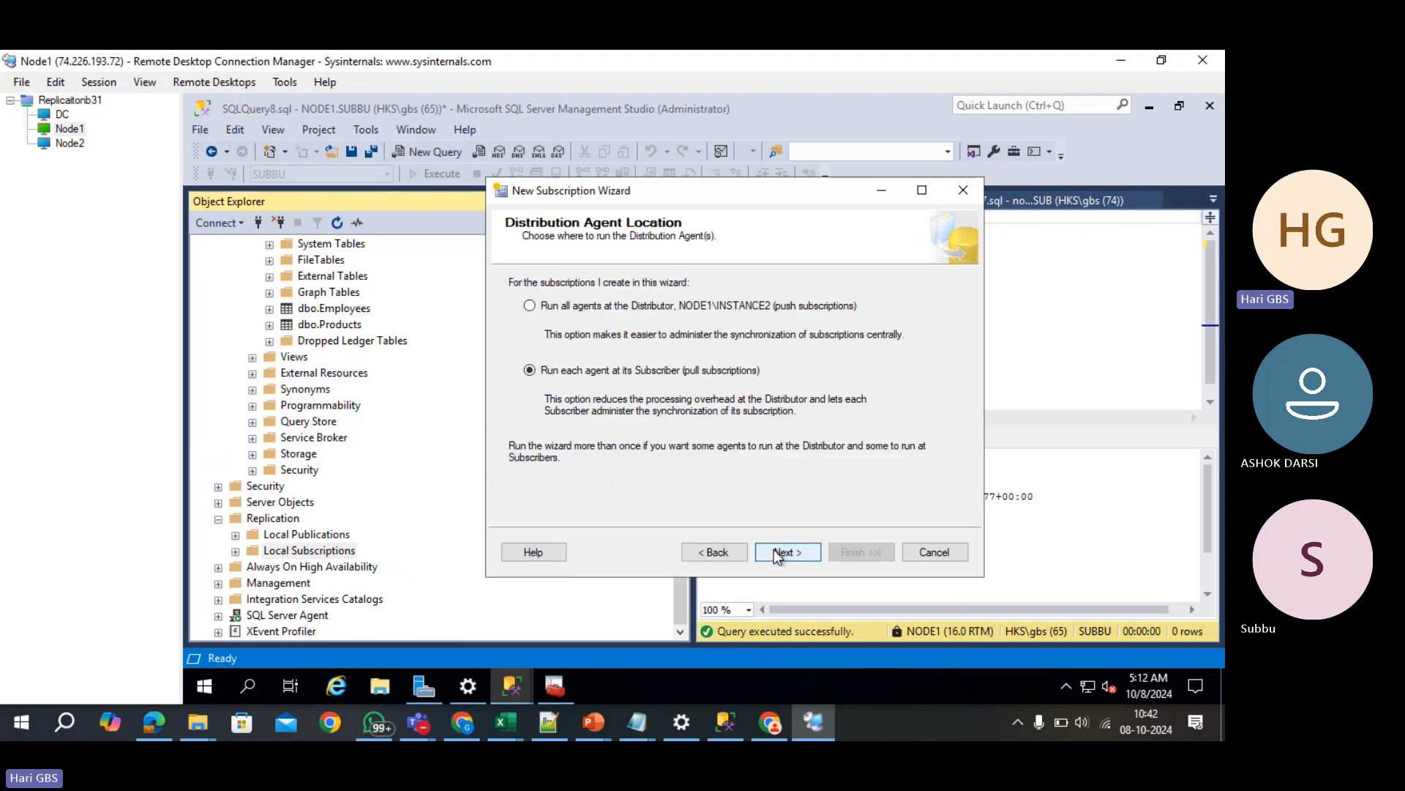
click(616, 305)
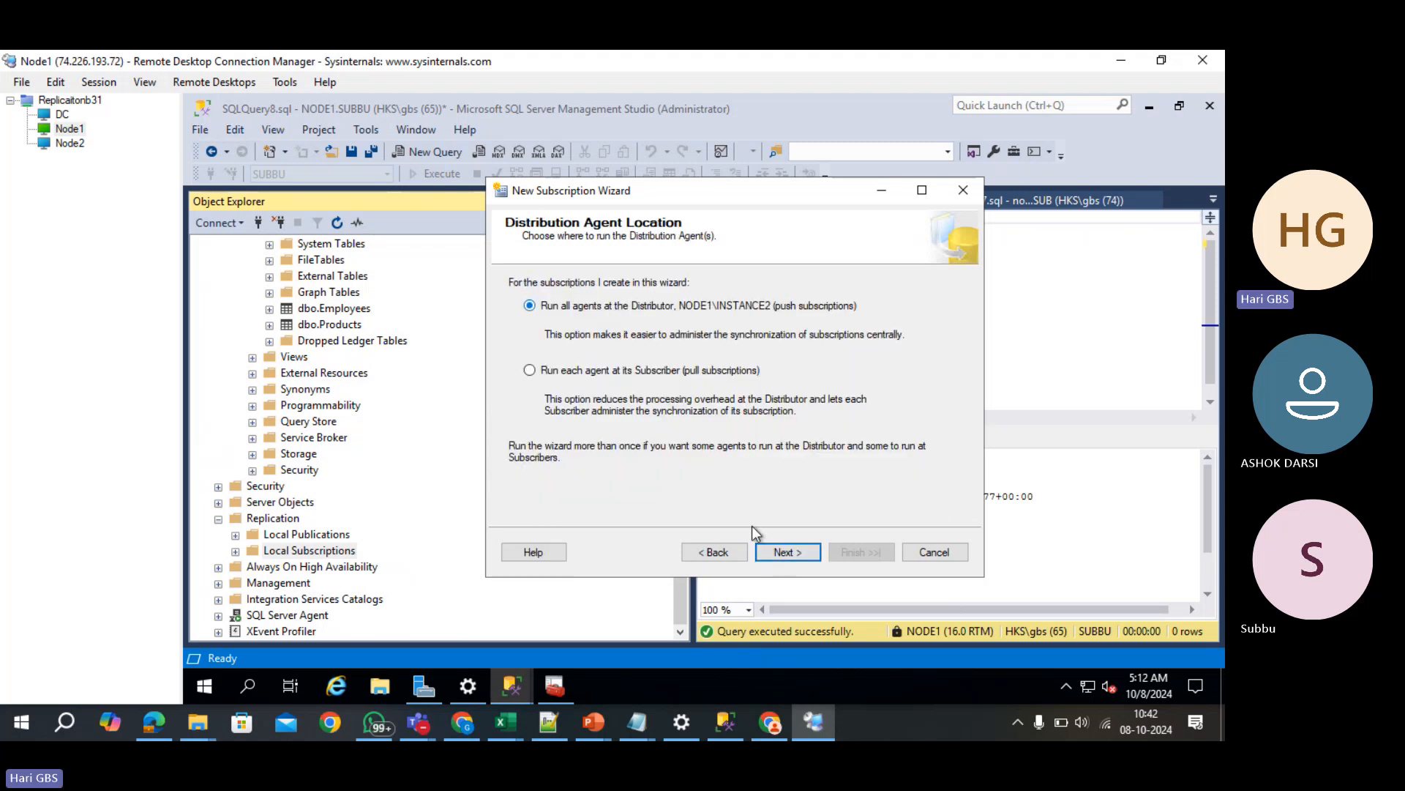
click(810, 552)
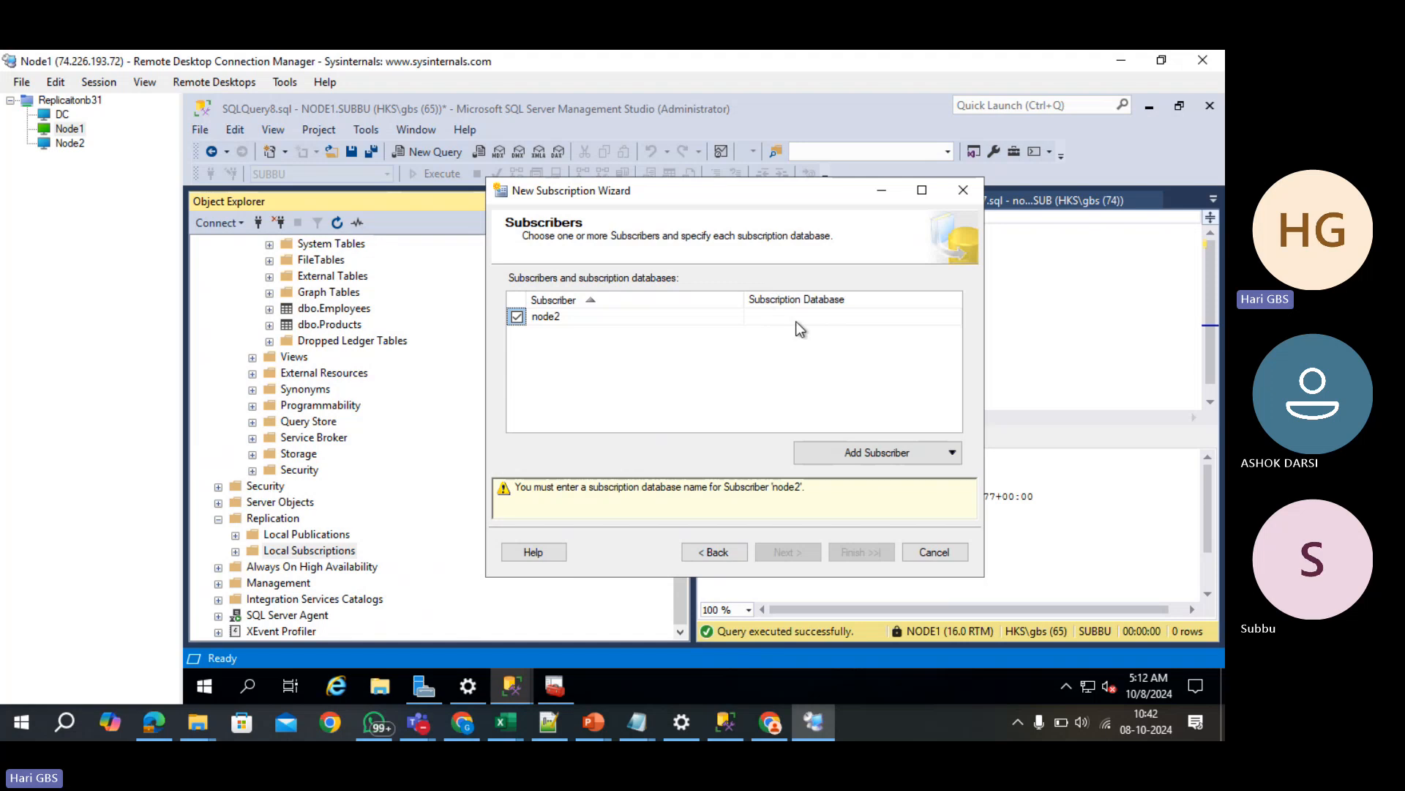
- Create a new SUBBU_TRAN_SUB database as node2's subscription database
click(821, 322)
click(955, 317)
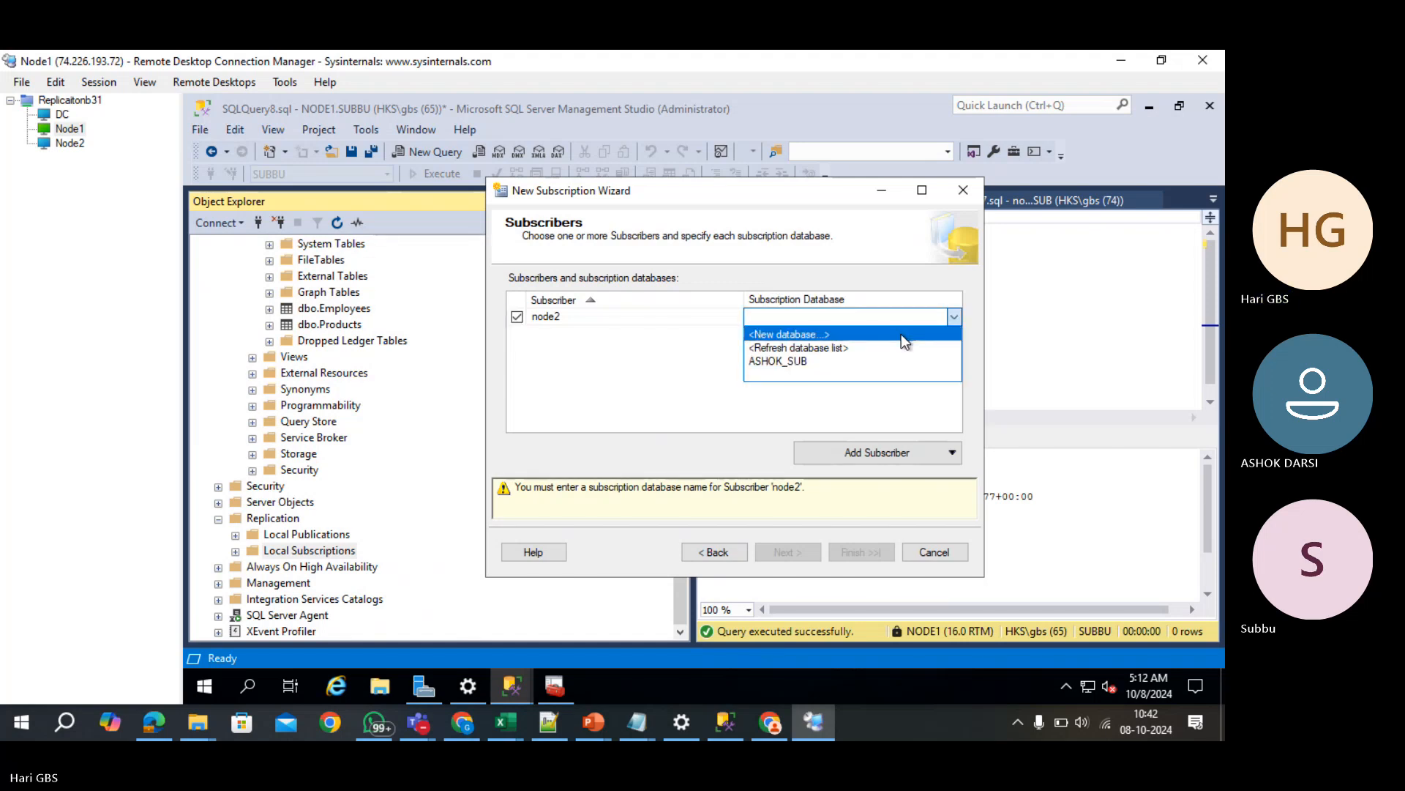
click(902, 334)
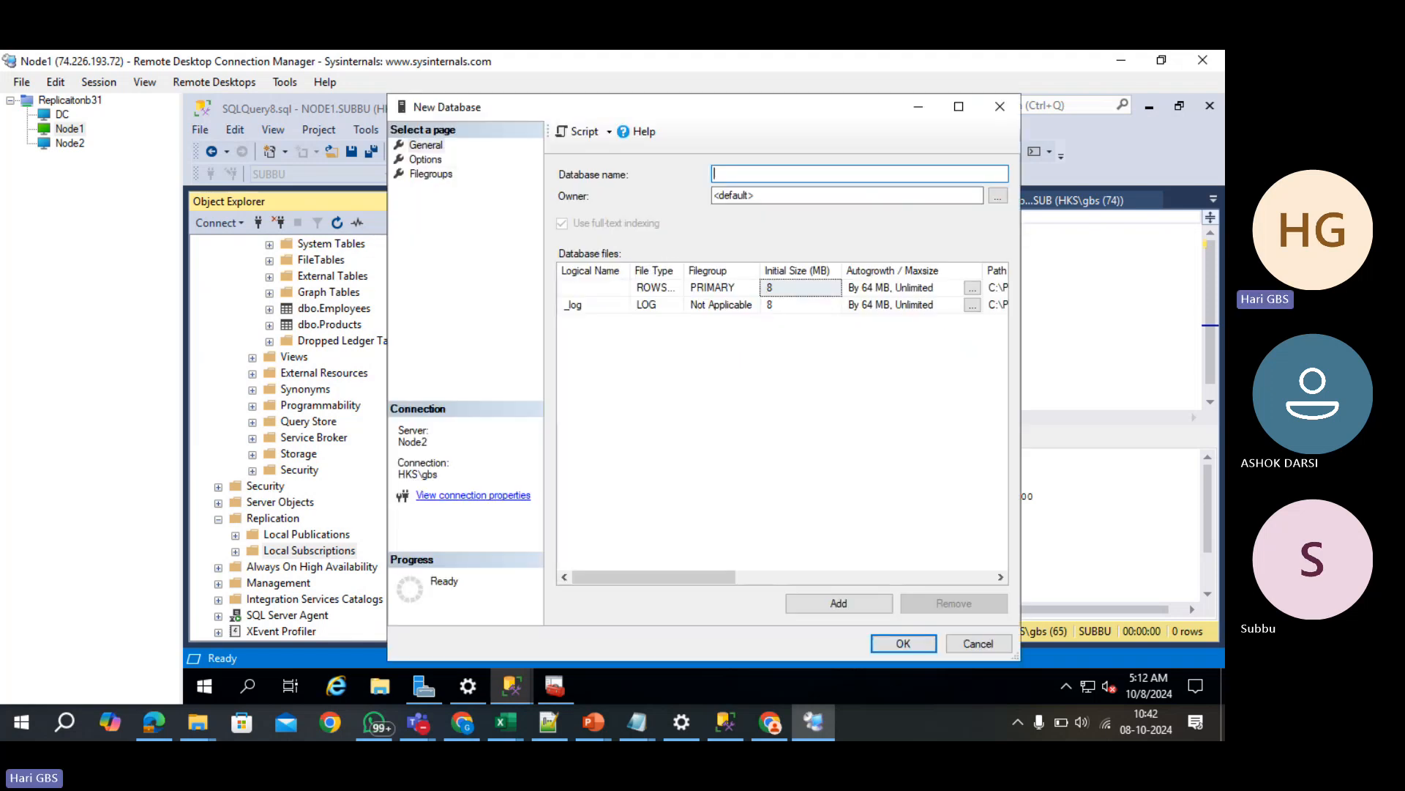
text(SUB)
key(BackSpace)
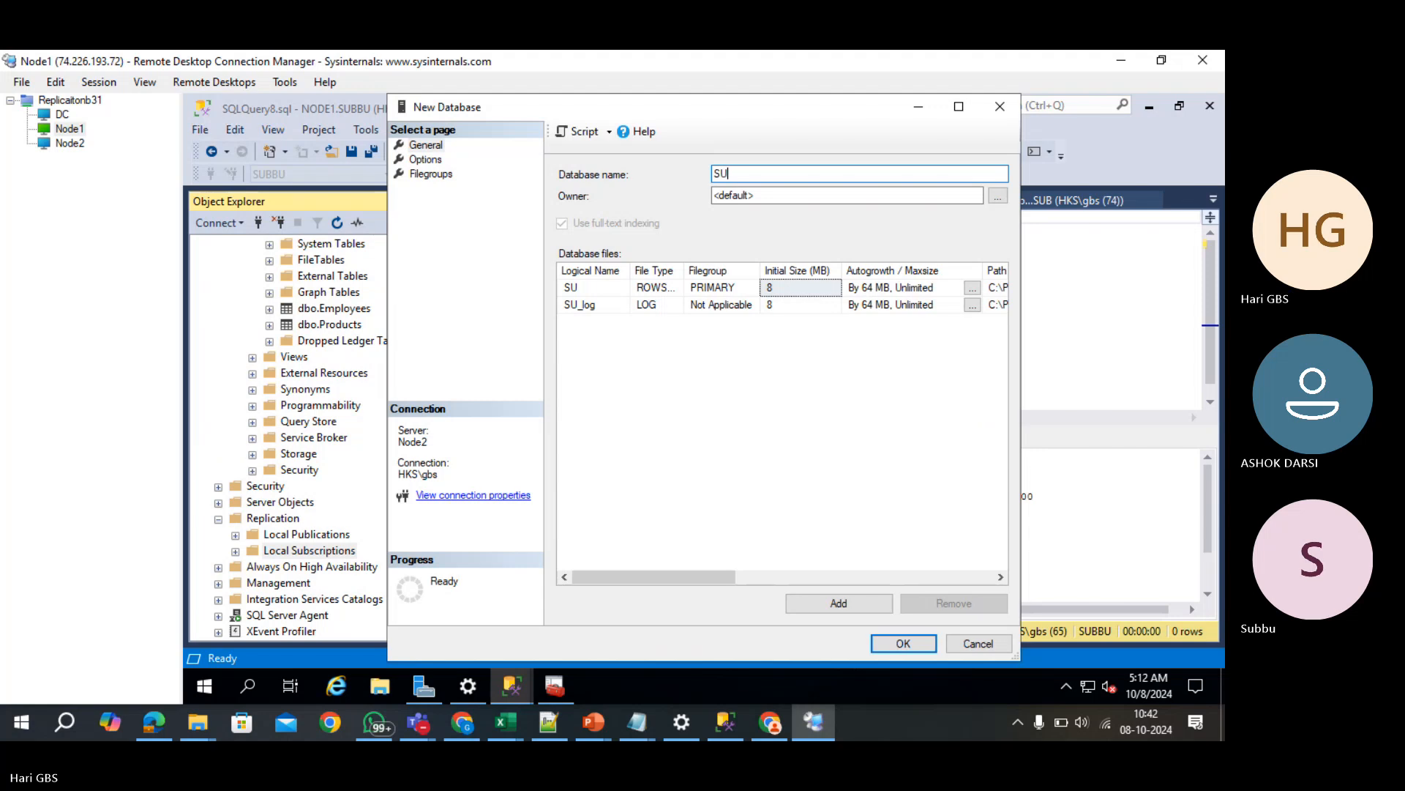
text(BBU_TRA)
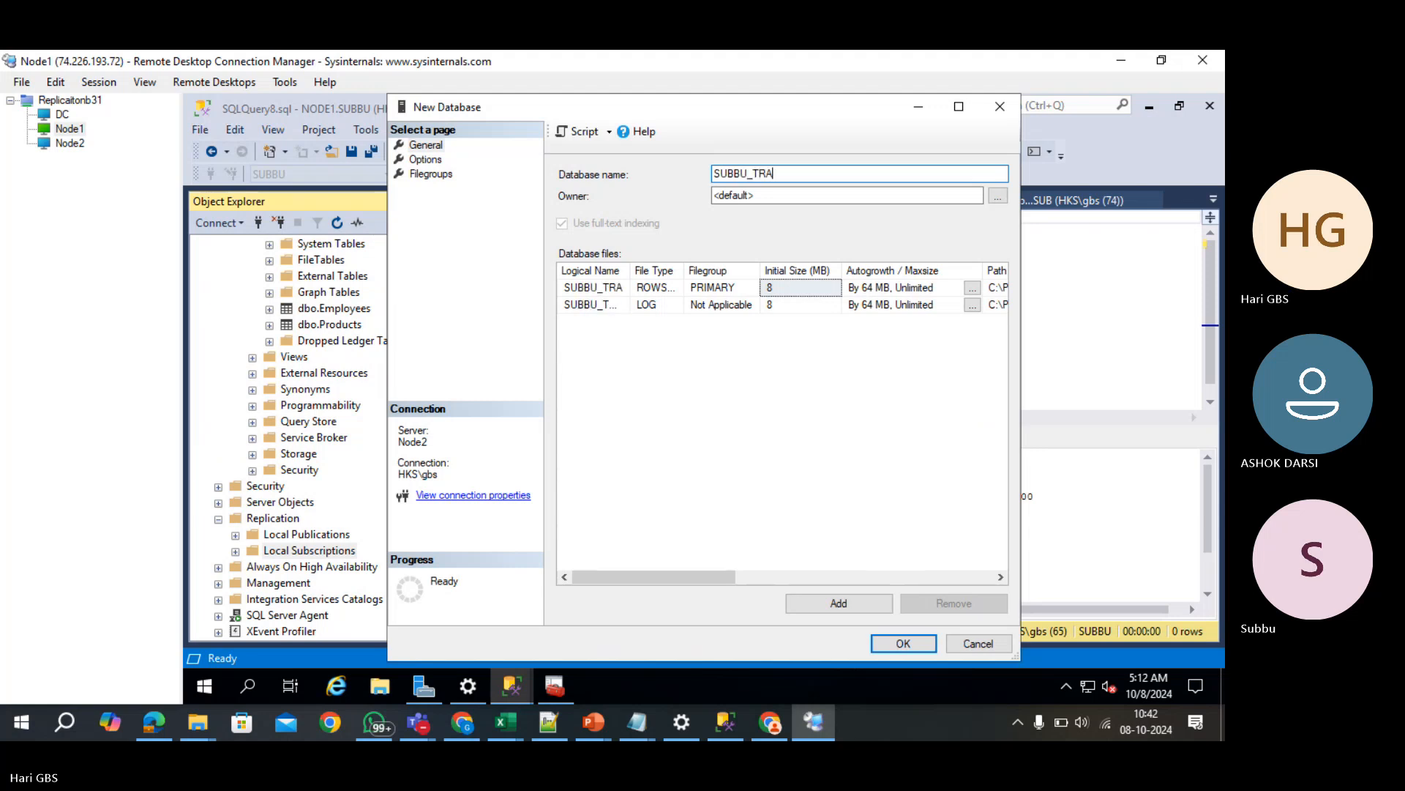
text(N_SUB)
key(Return)
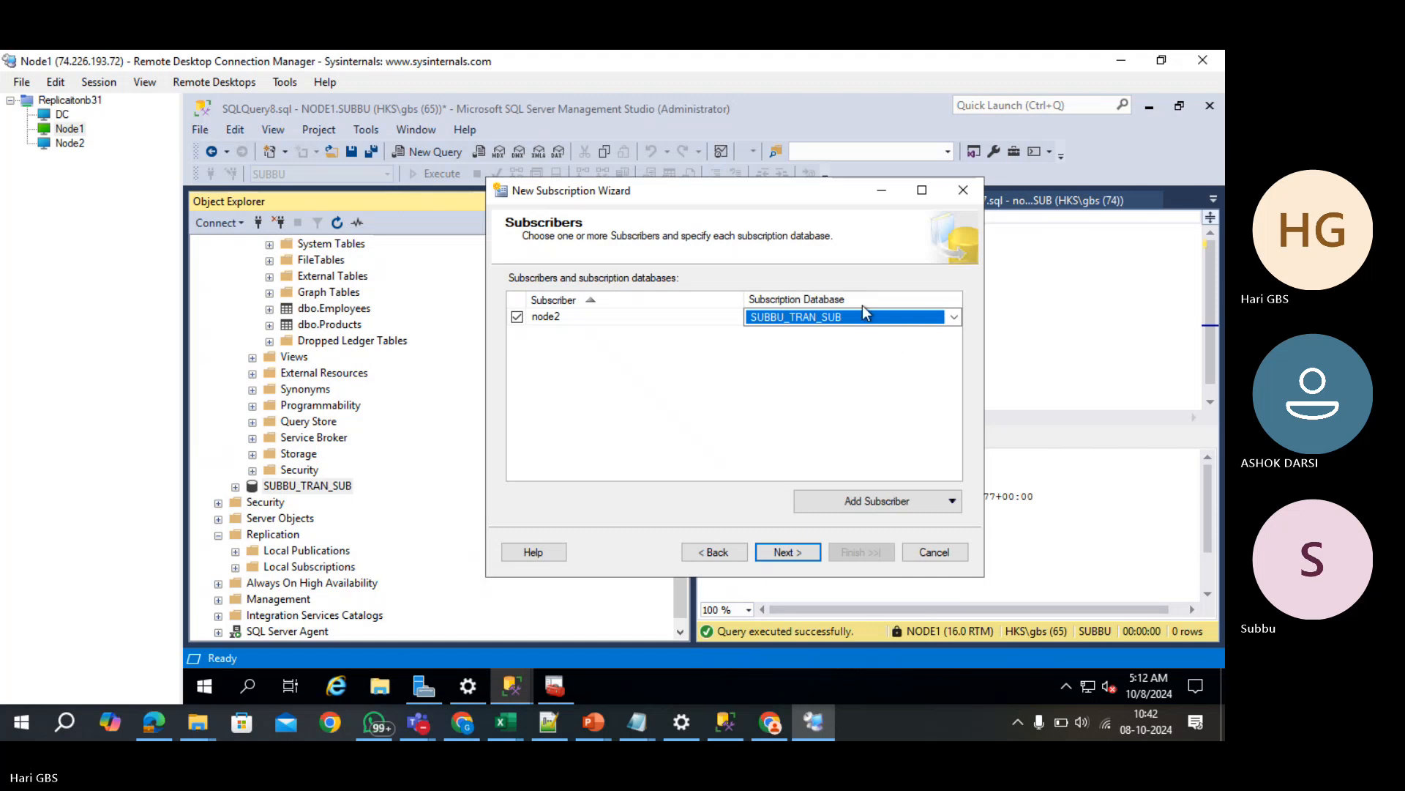
- Set node2's Distribution Agent to run under the SQL Server Agent account
click(804, 553)
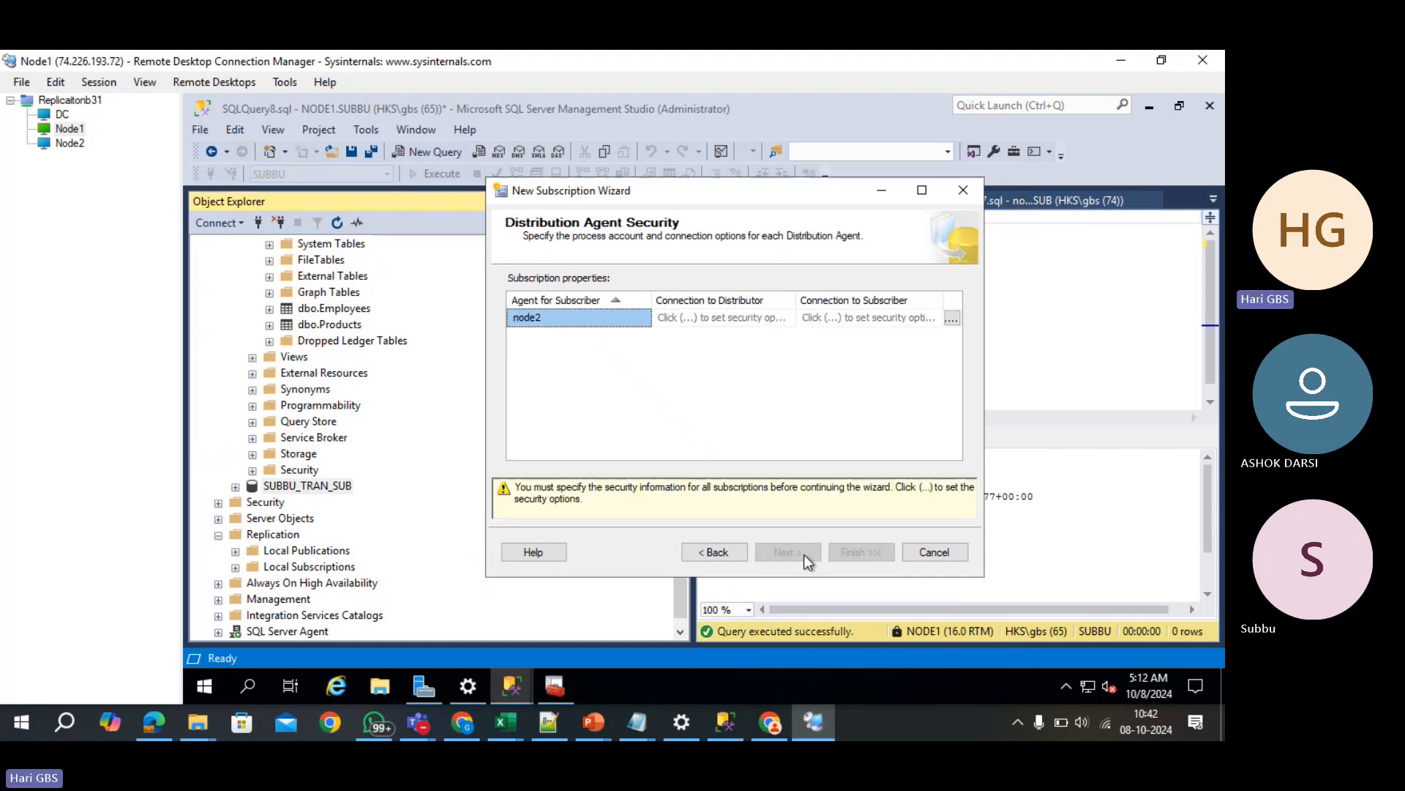
click(953, 319)
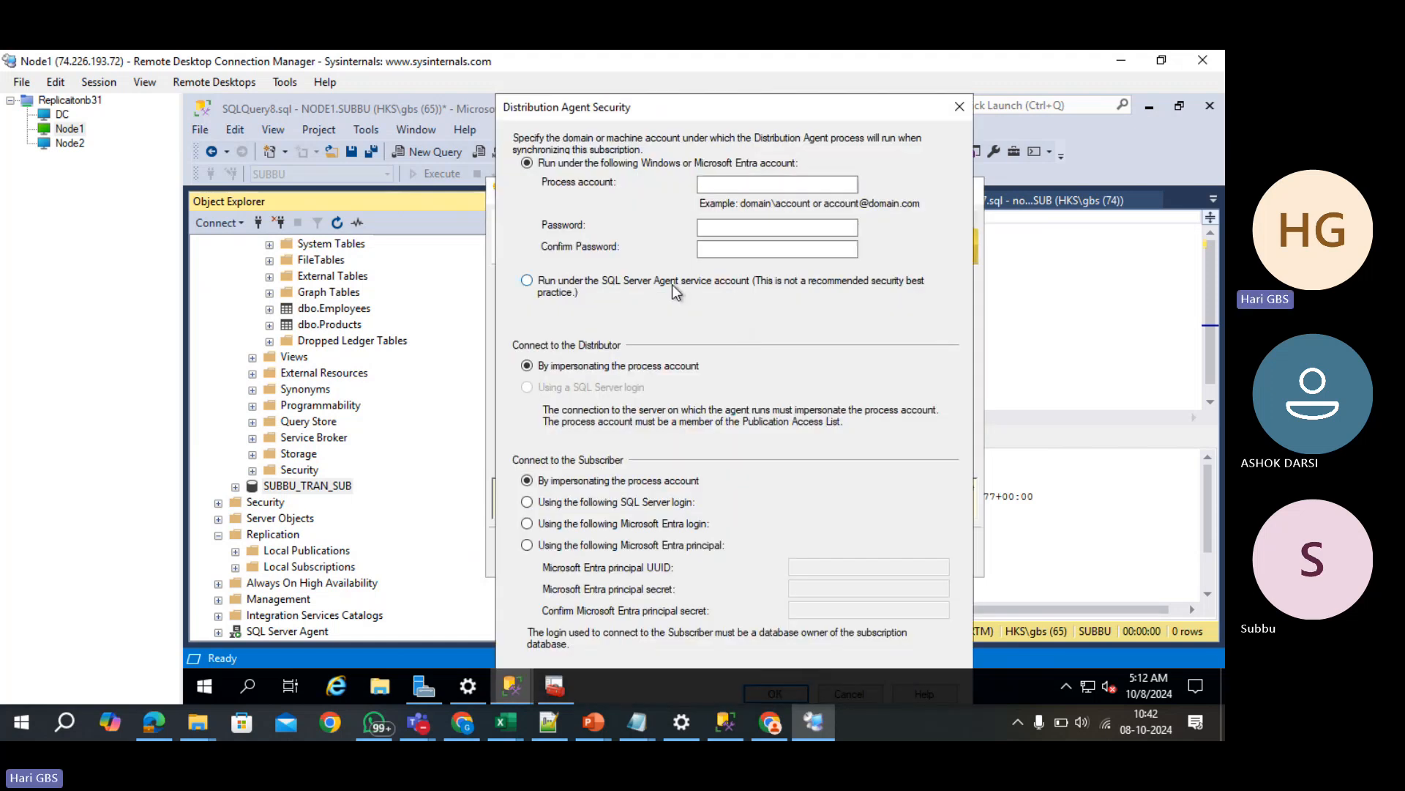
click(672, 284)
key(Return)
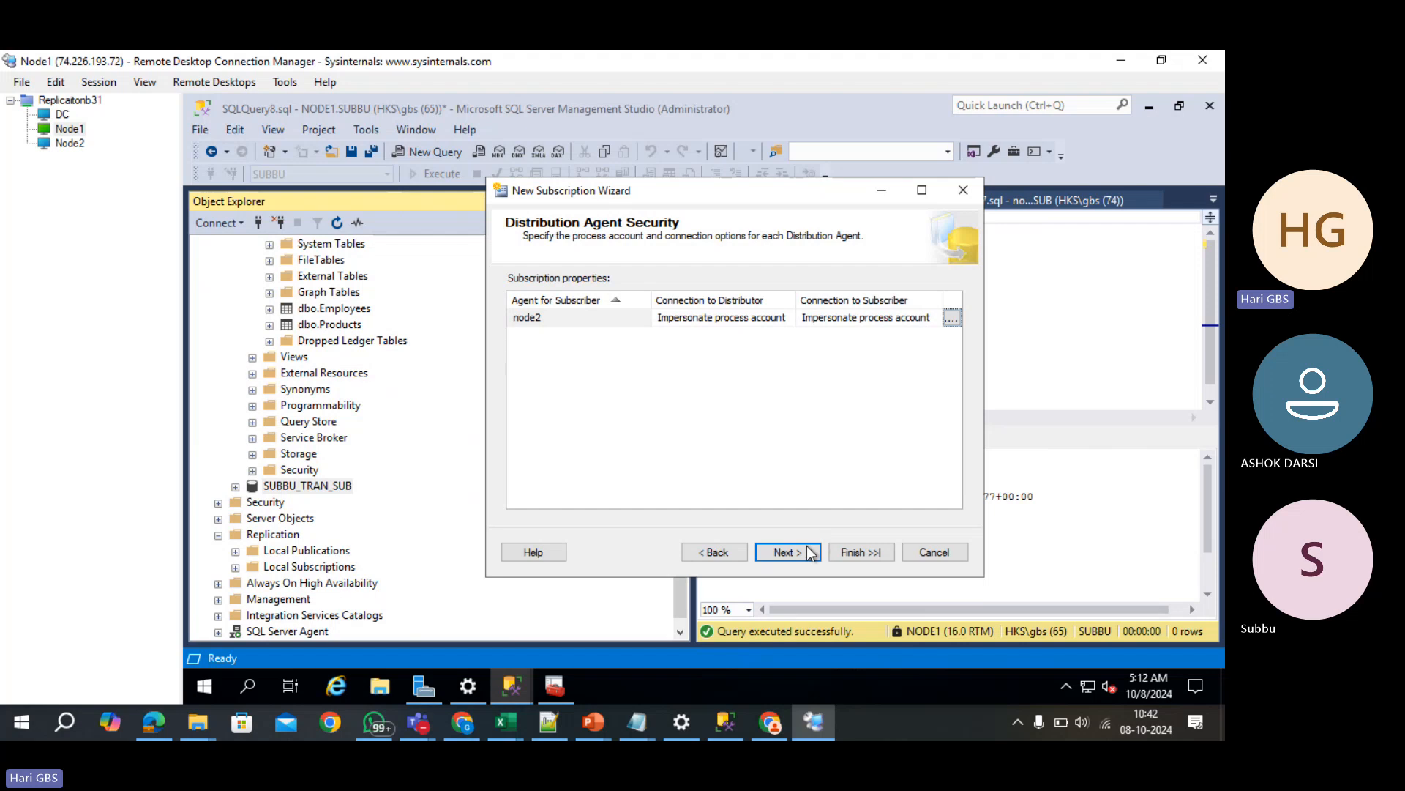
click(808, 553)
- Keep the default schedule and immediate initialization, create the subscription, and close the wizard
click(808, 554)
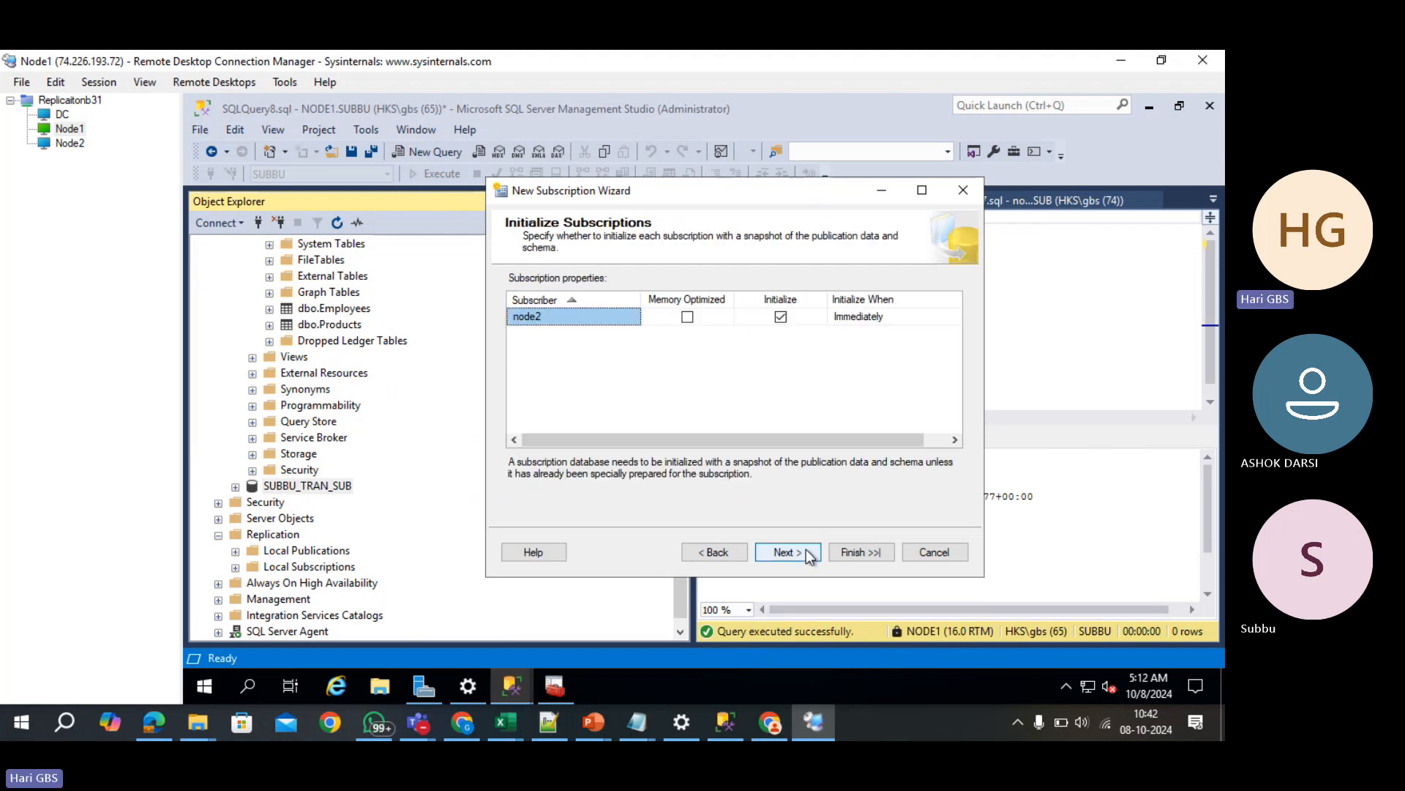
click(809, 554)
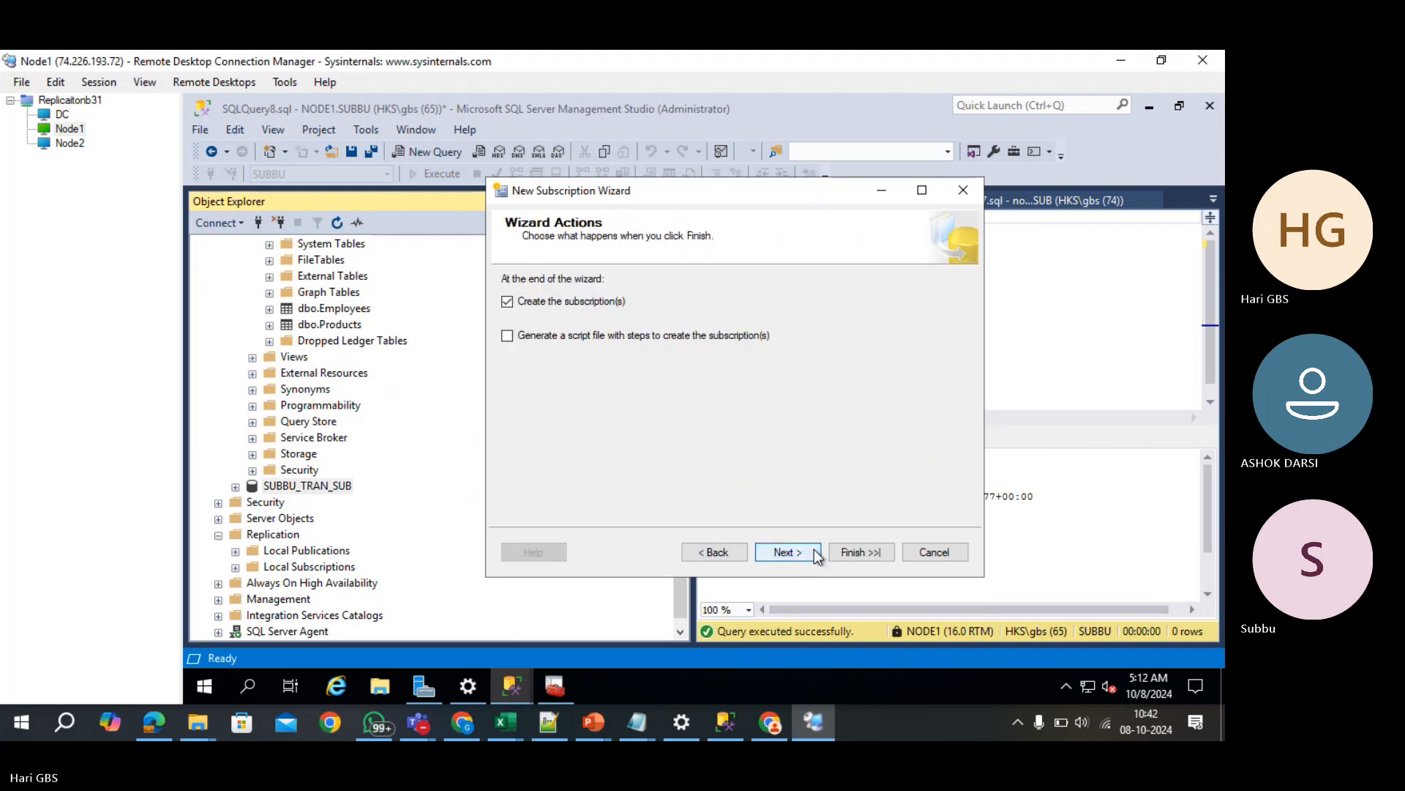
click(814, 552)
click(842, 552)
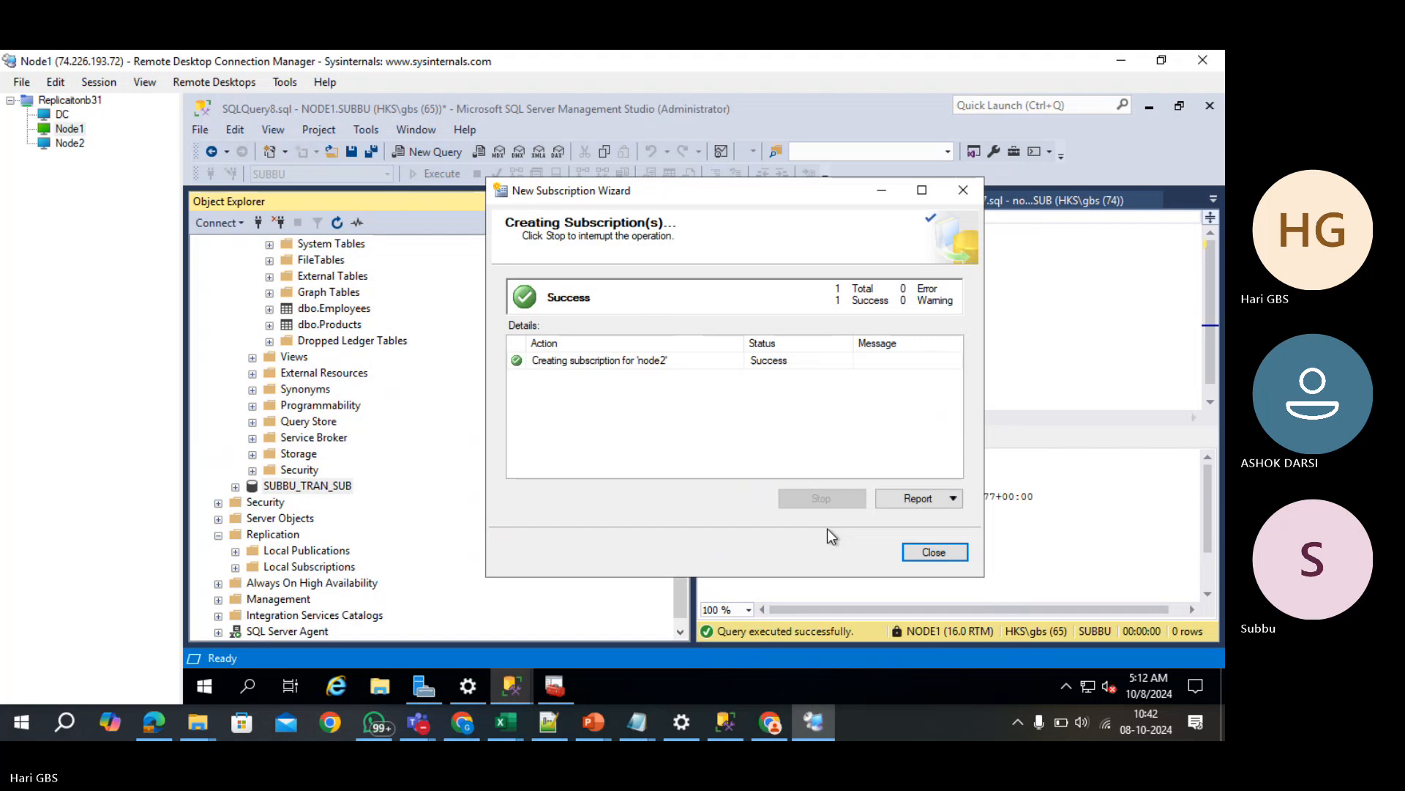
click(934, 554)
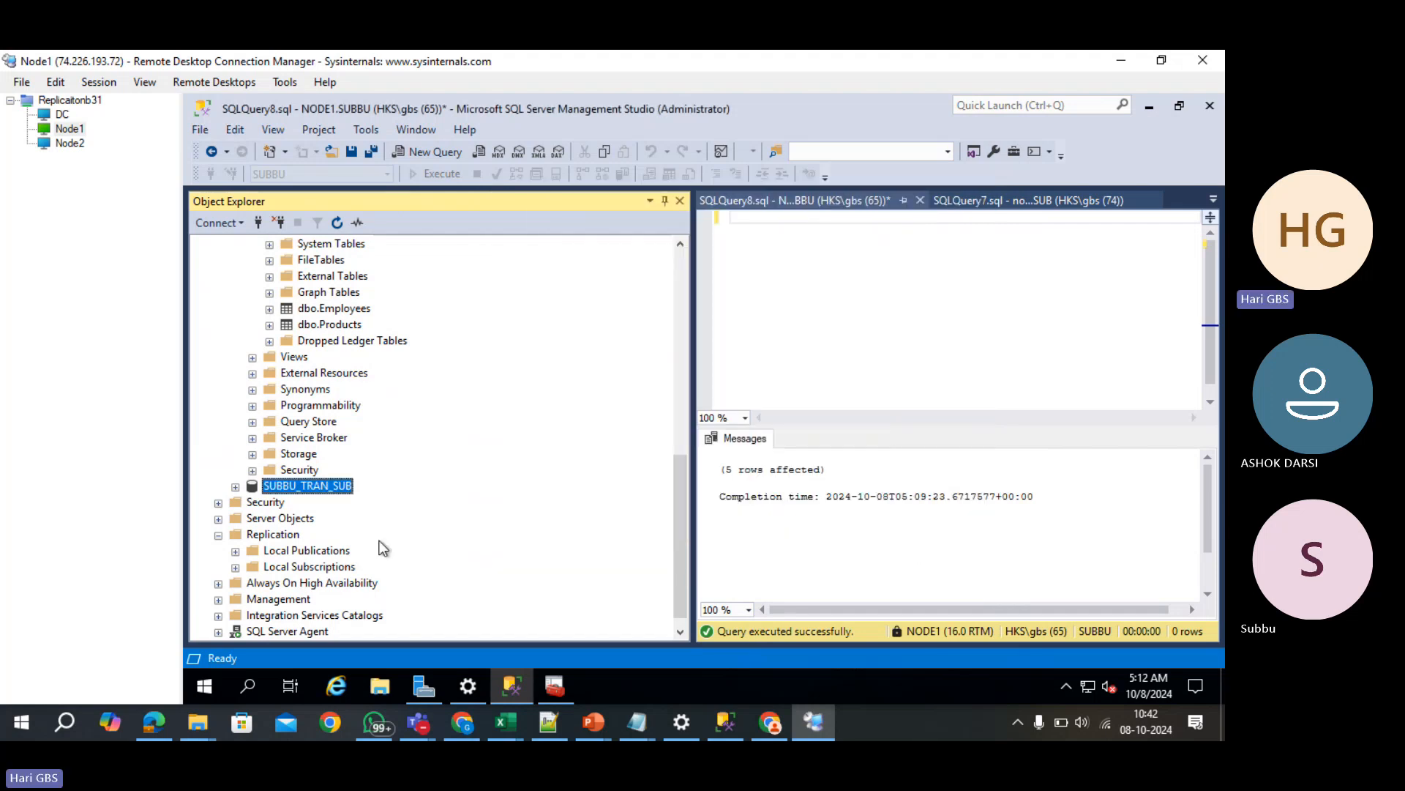
- Select the top 1000 rows of SUBBU_TRAN_SUB's dbo.Employees to confirm the five replicated rows
click(235, 487)
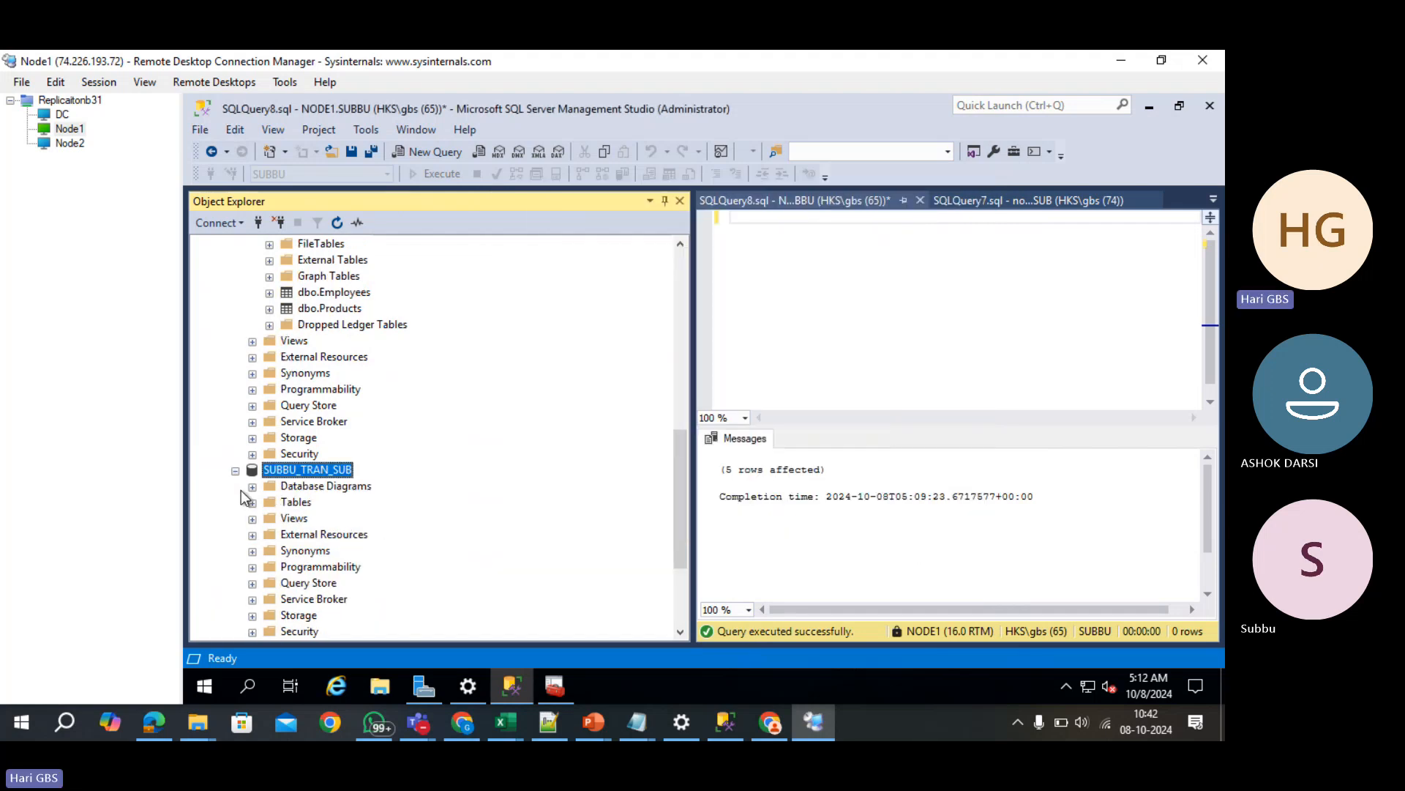
click(251, 504)
click(305, 586)
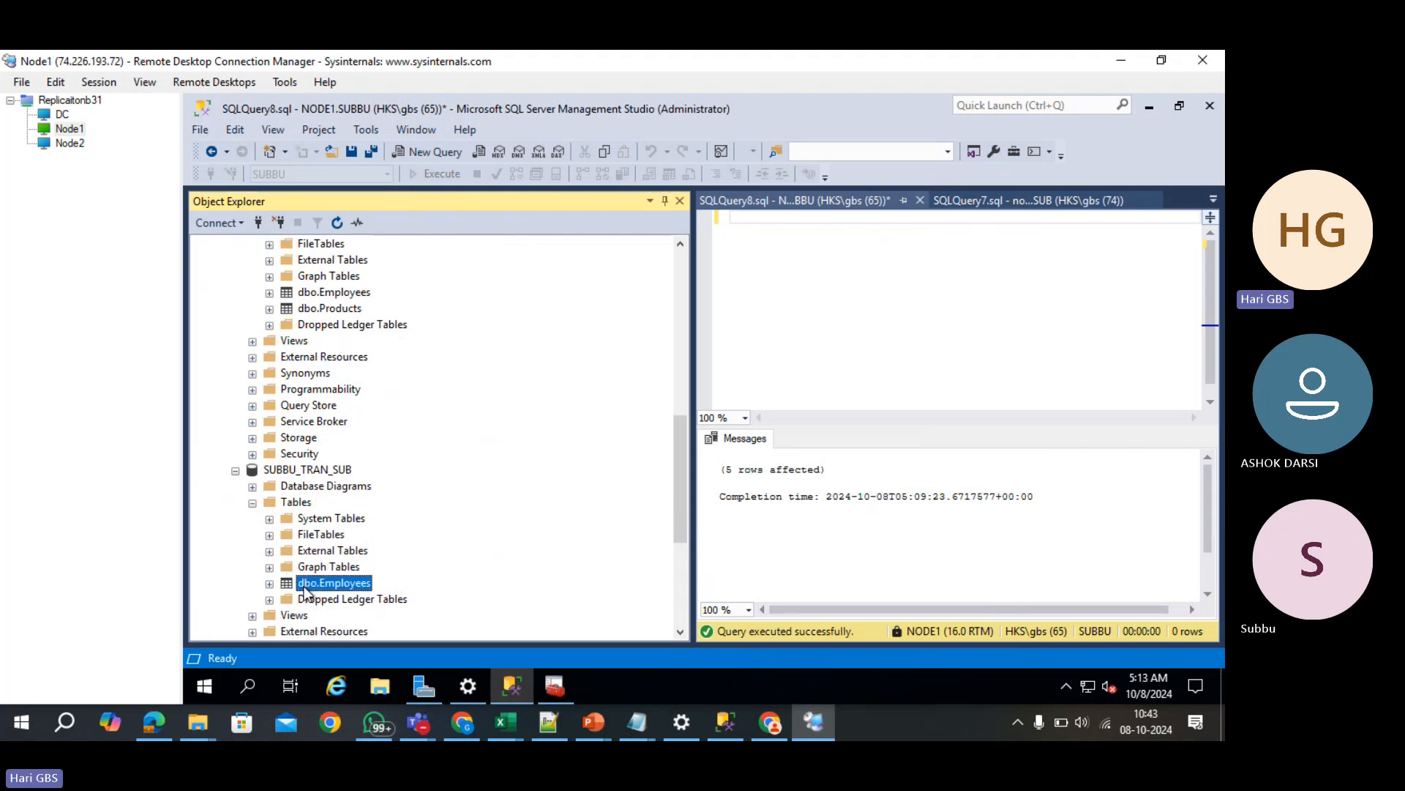
right_click(324, 592)
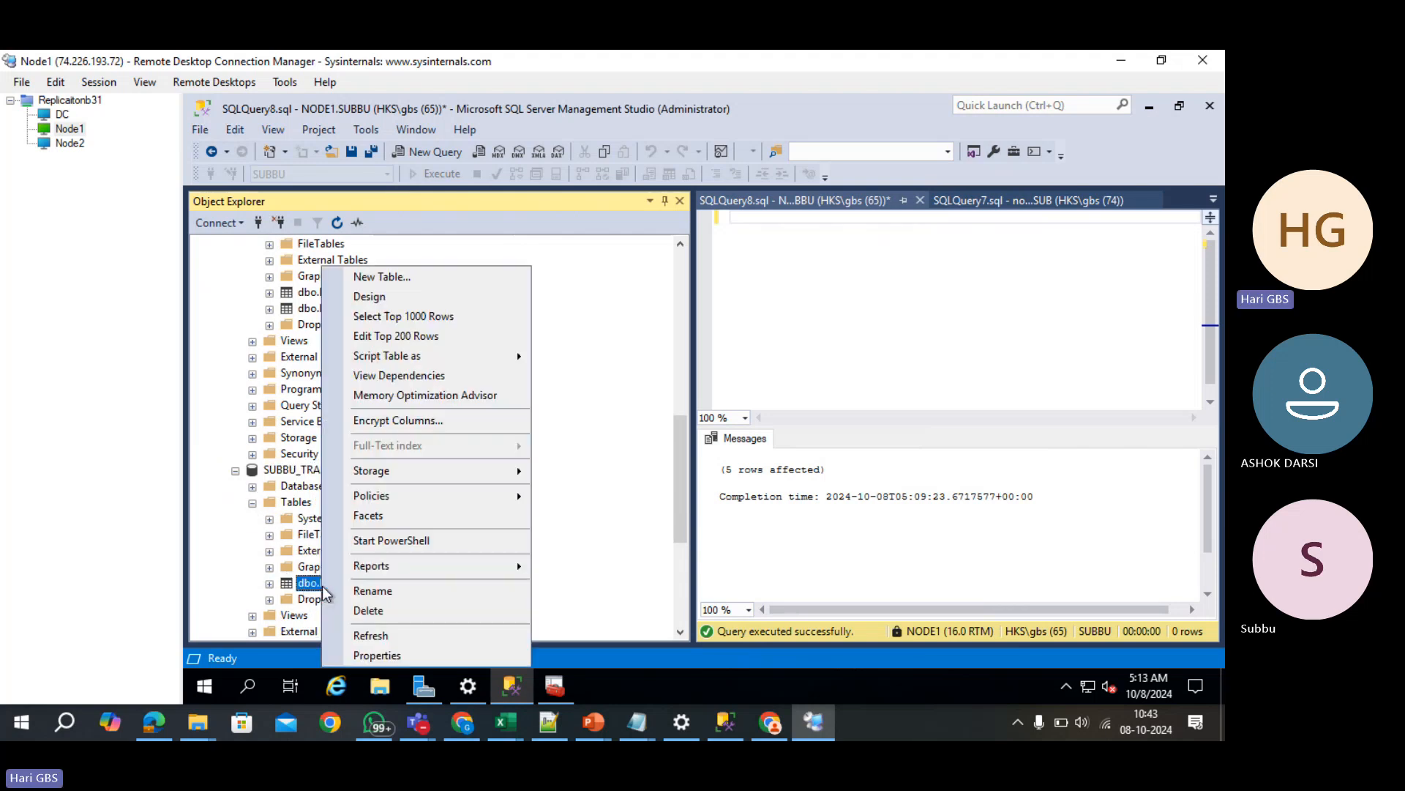
click(427, 315)
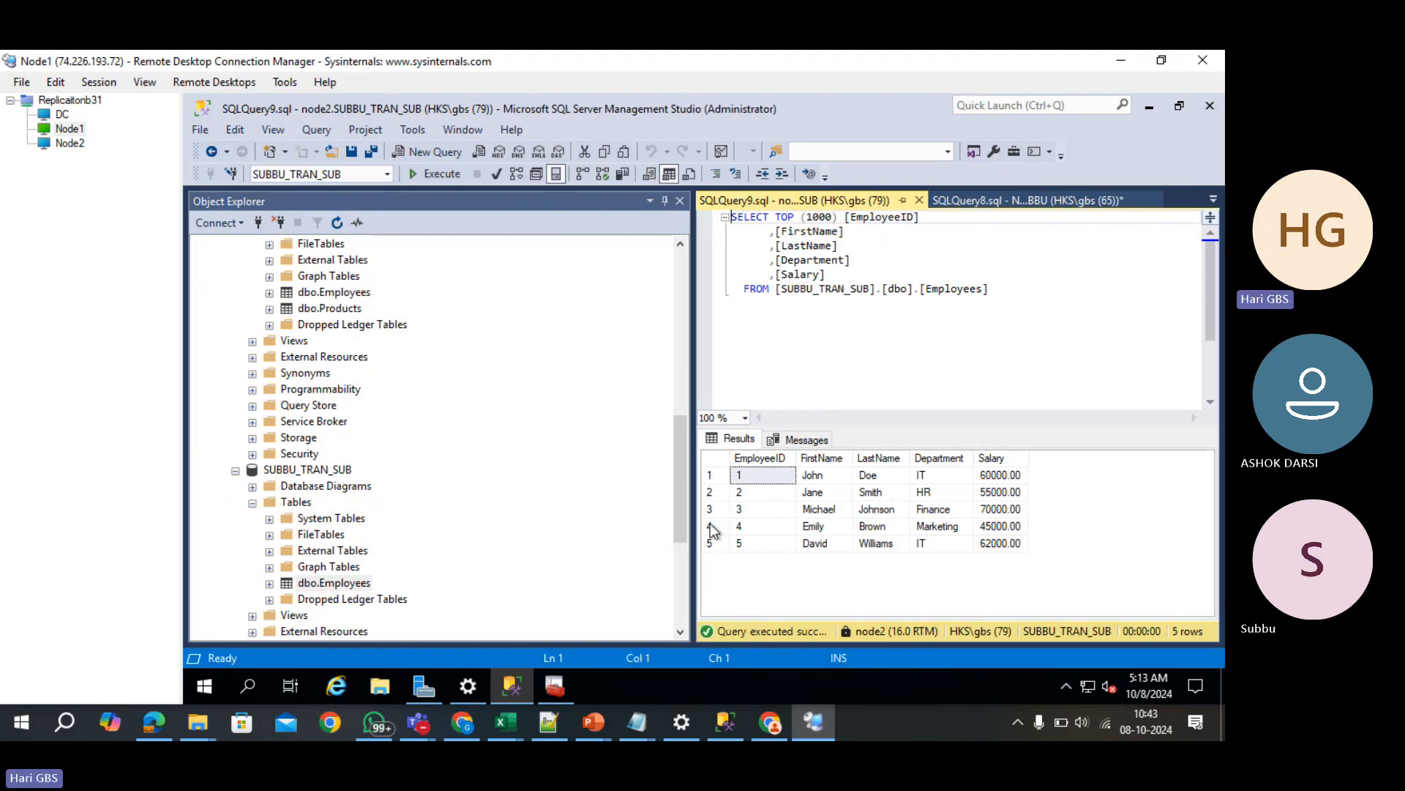
scroll(376, 497, up, 12)
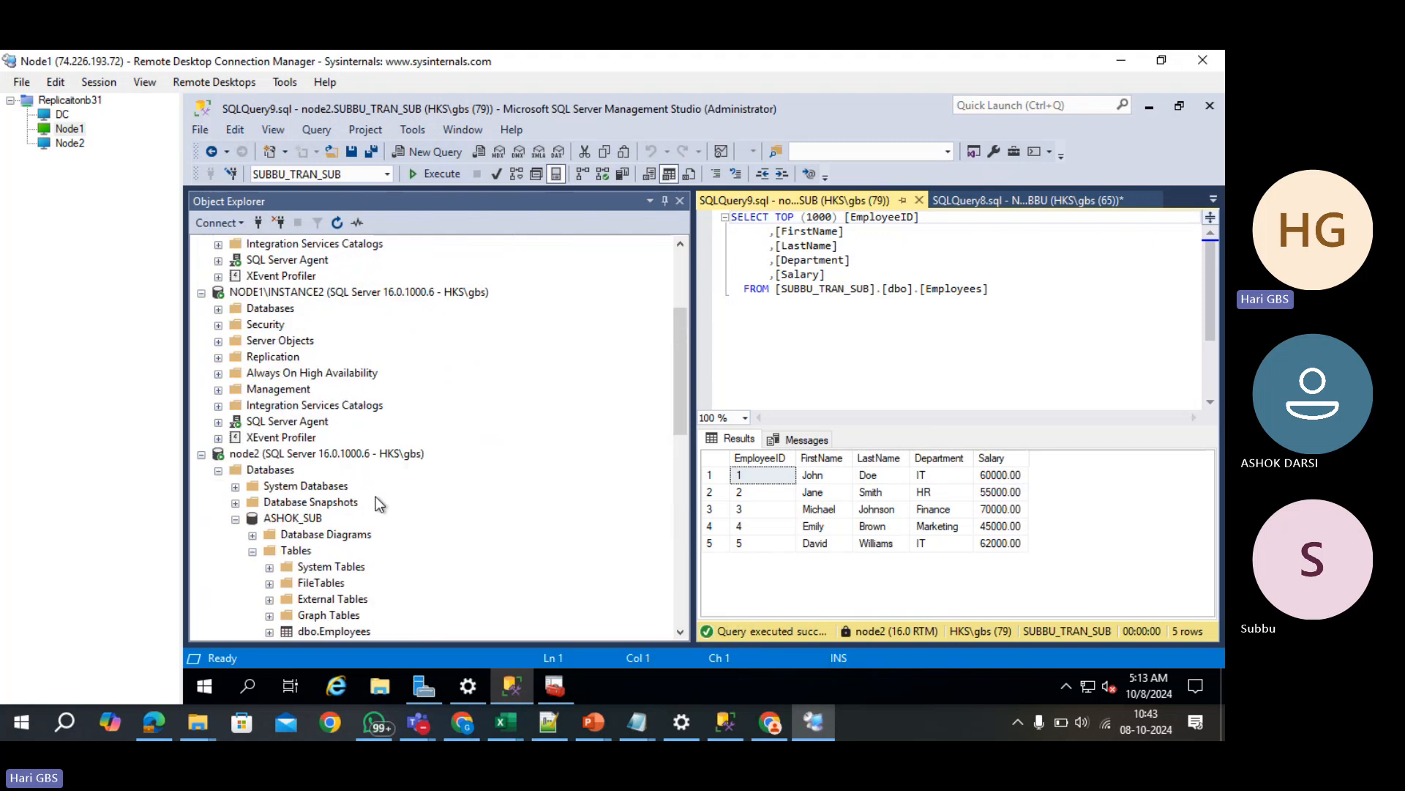
- Collapse the server trees and expand node2's ASHOK_SUB tables to select dbo.Employees
click(201, 471)
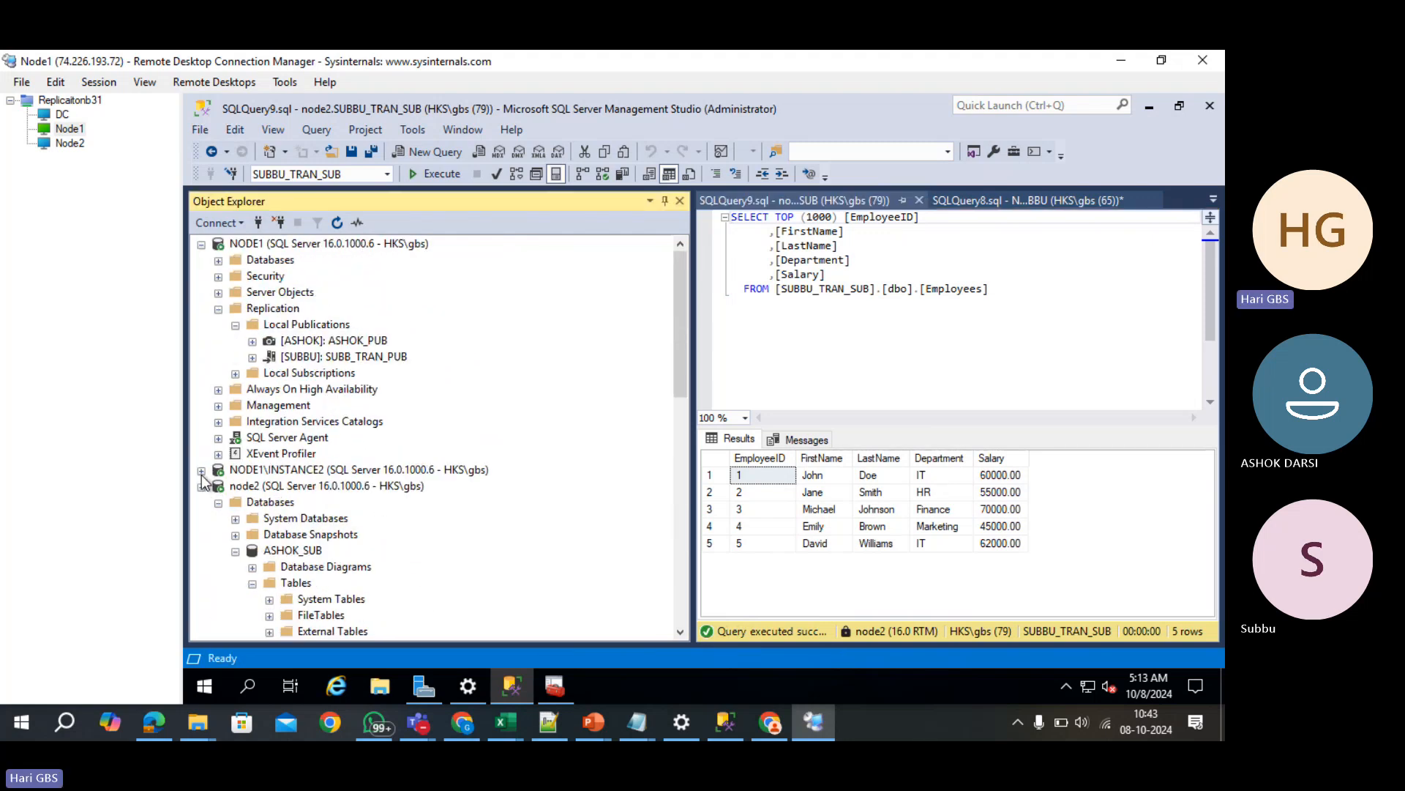
click(202, 243)
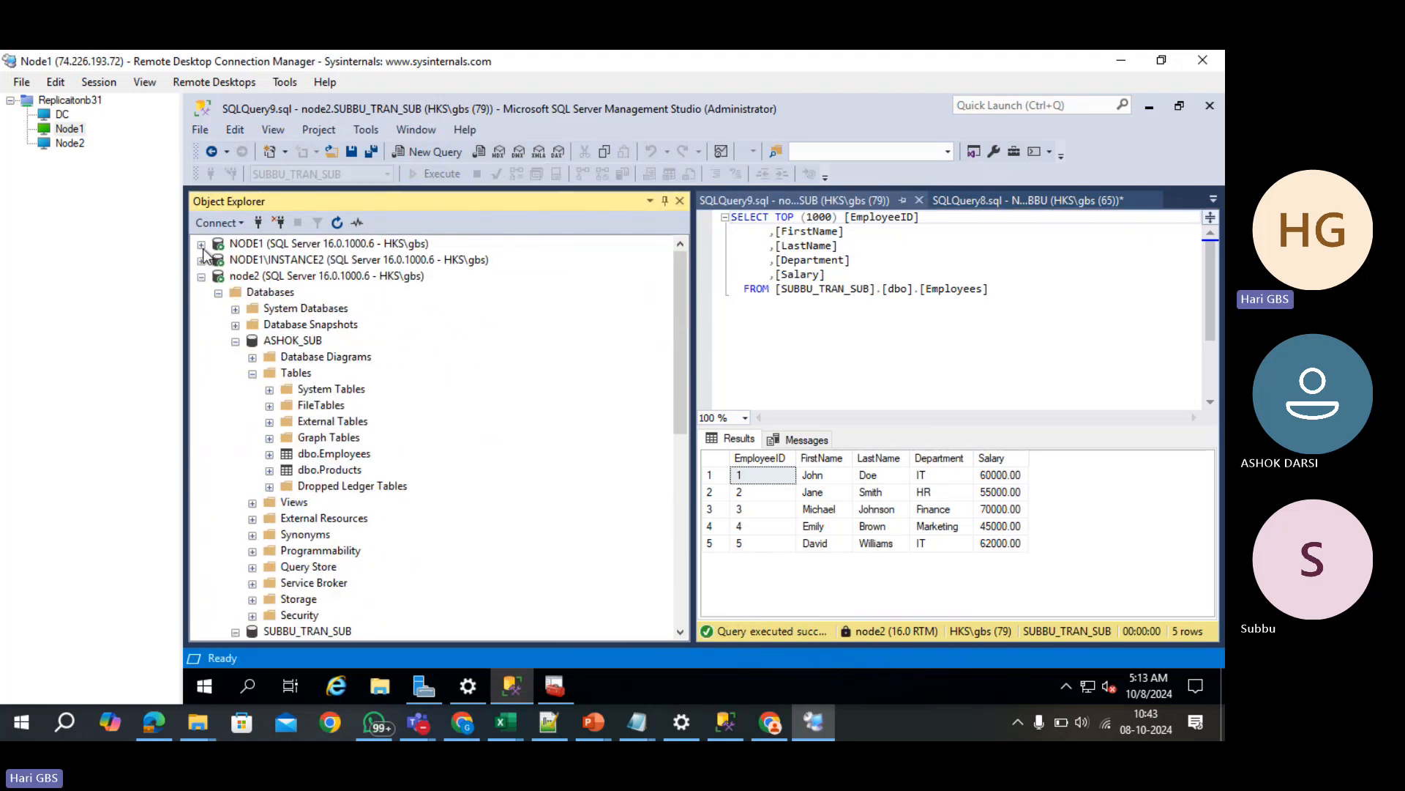
click(201, 277)
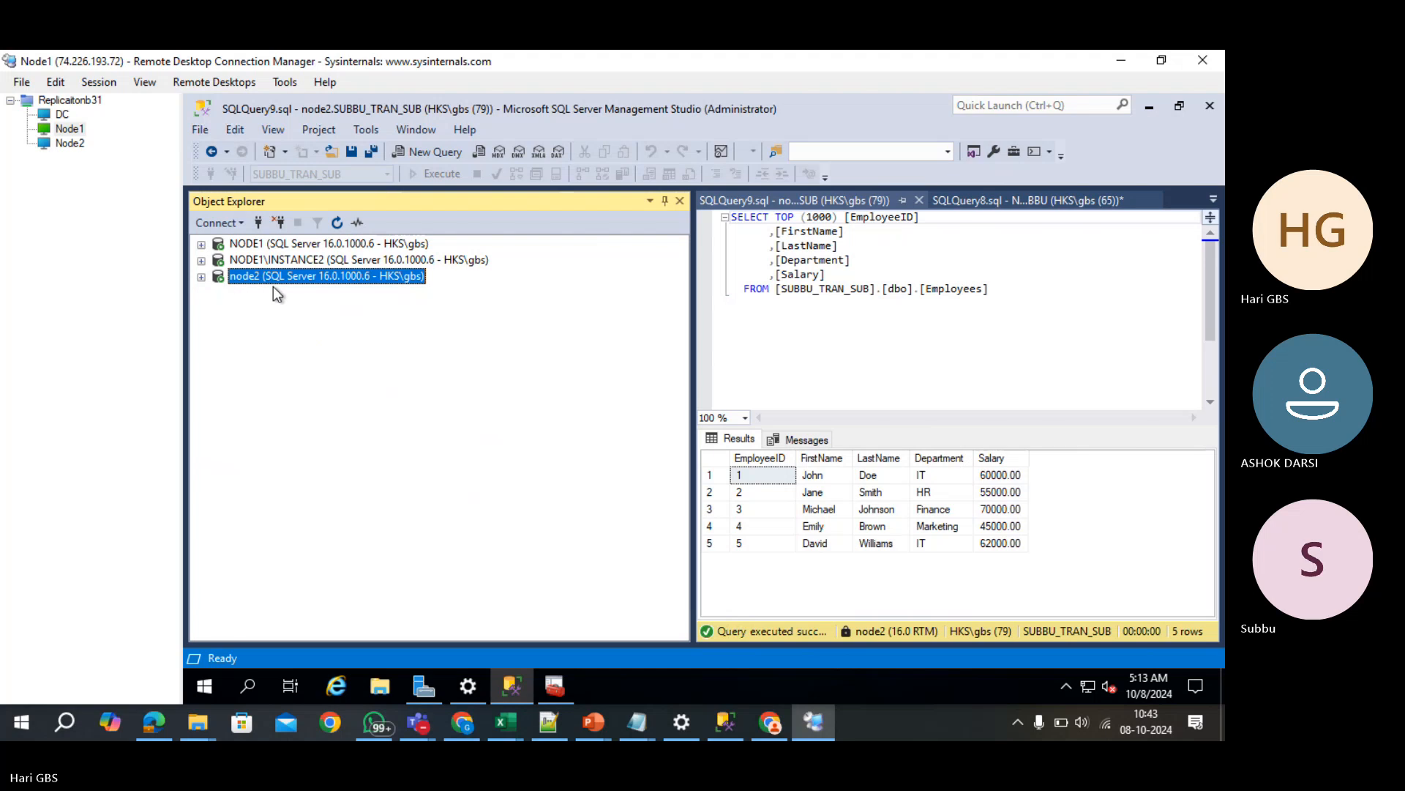
click(202, 278)
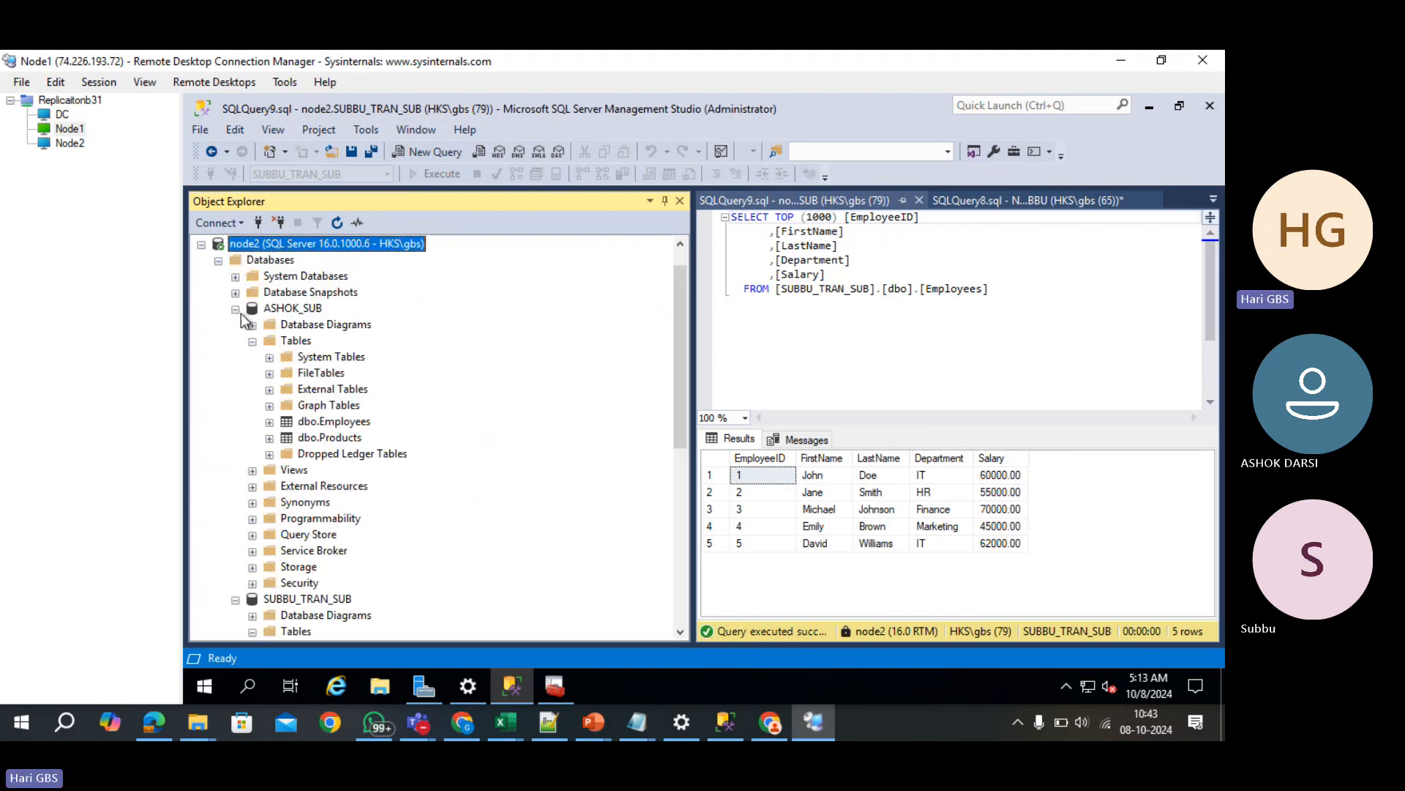
click(298, 311)
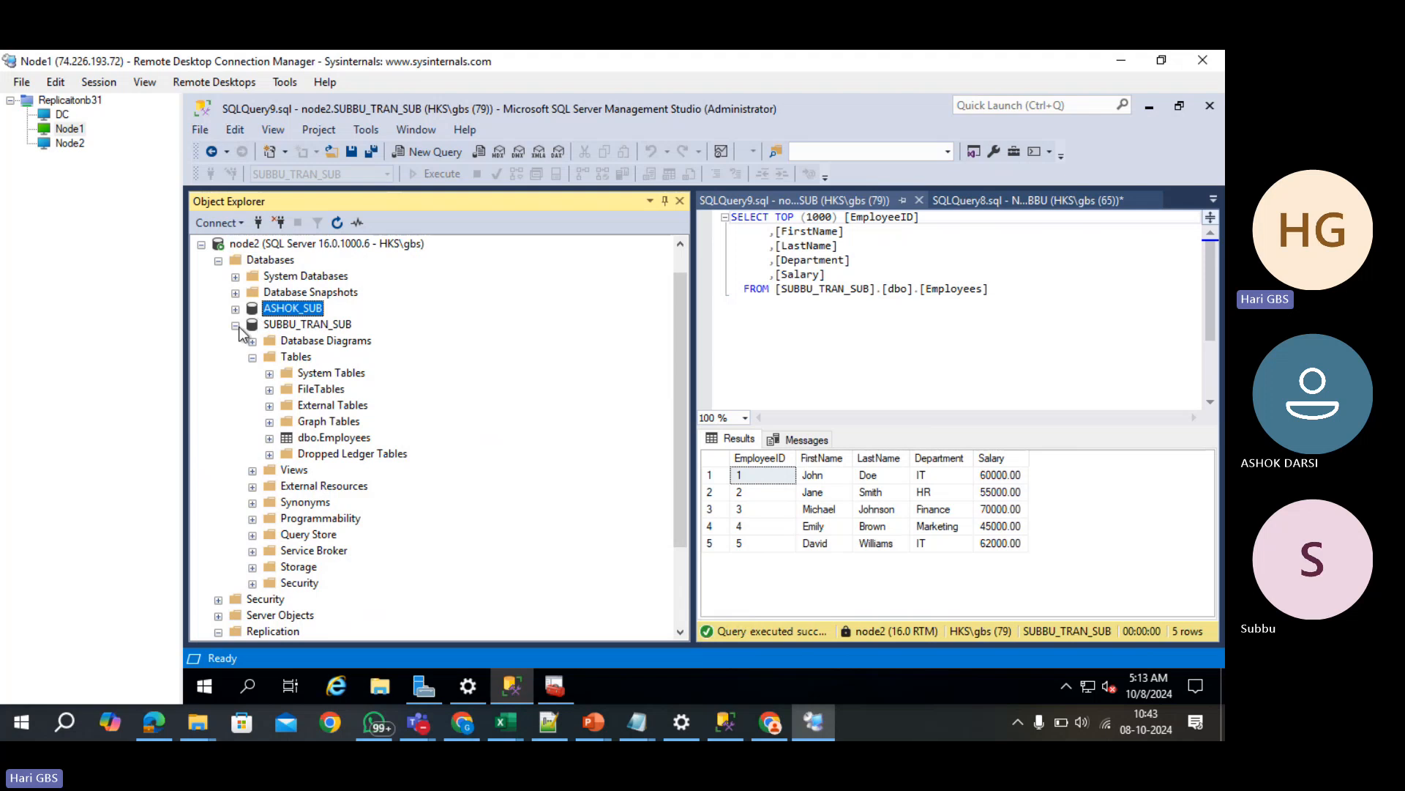
click(237, 326)
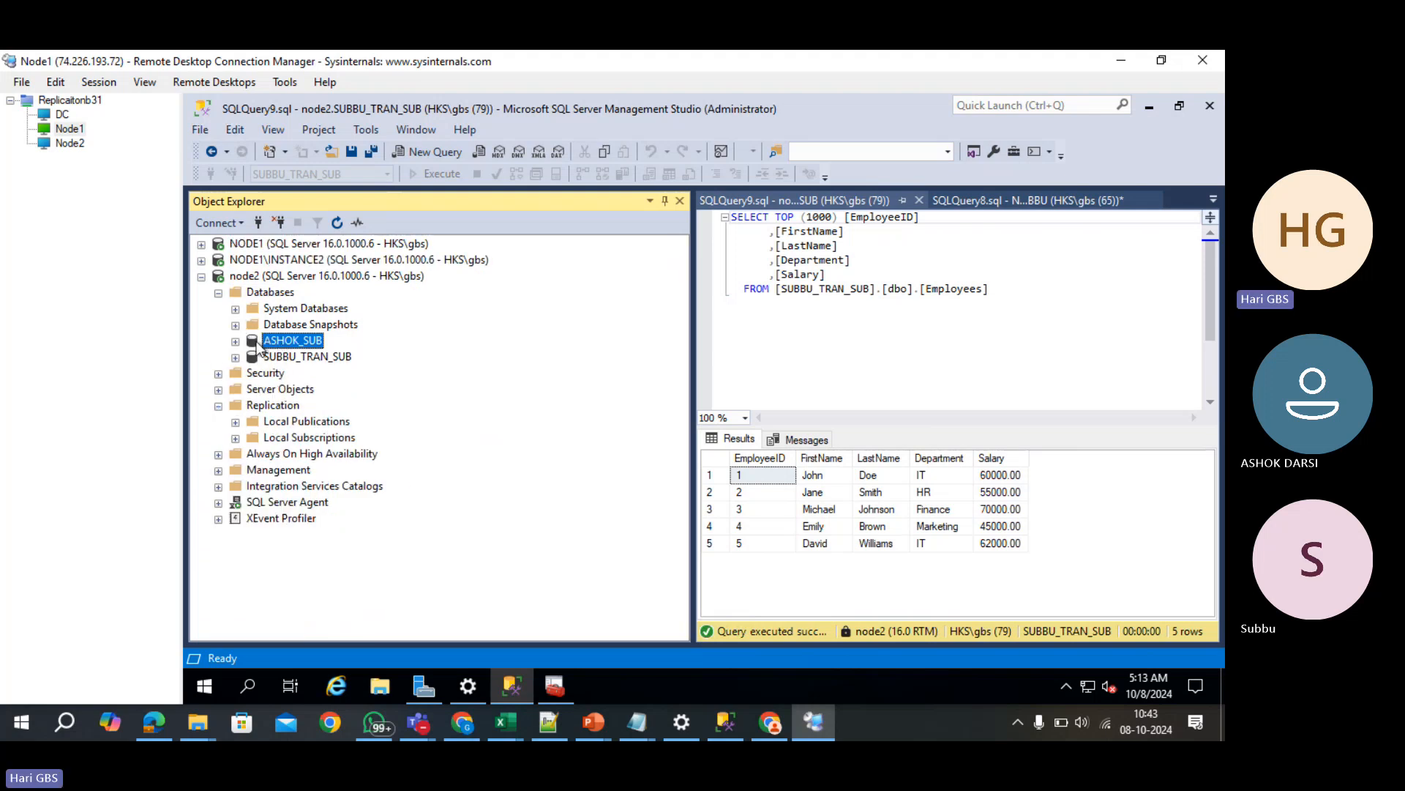
click(234, 341)
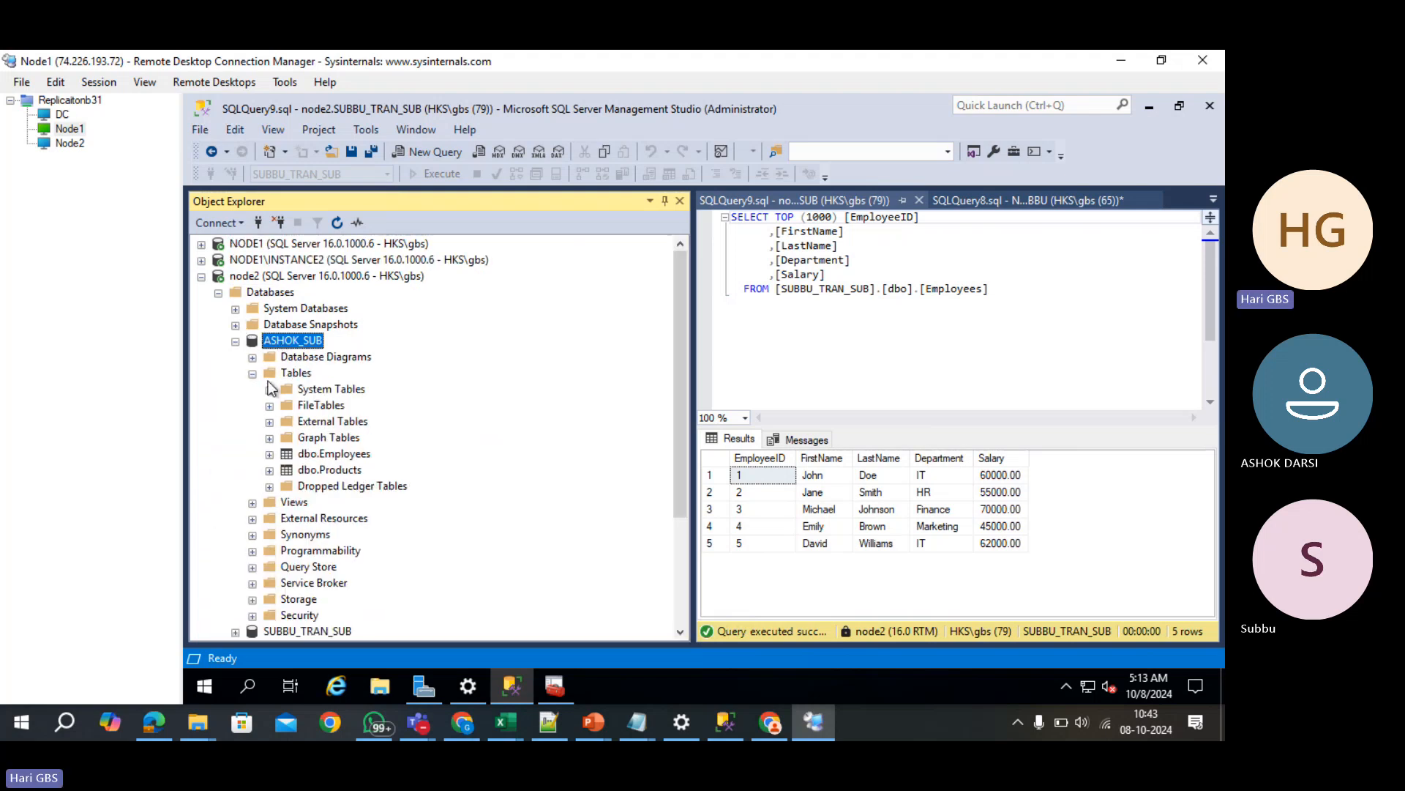
click(357, 454)
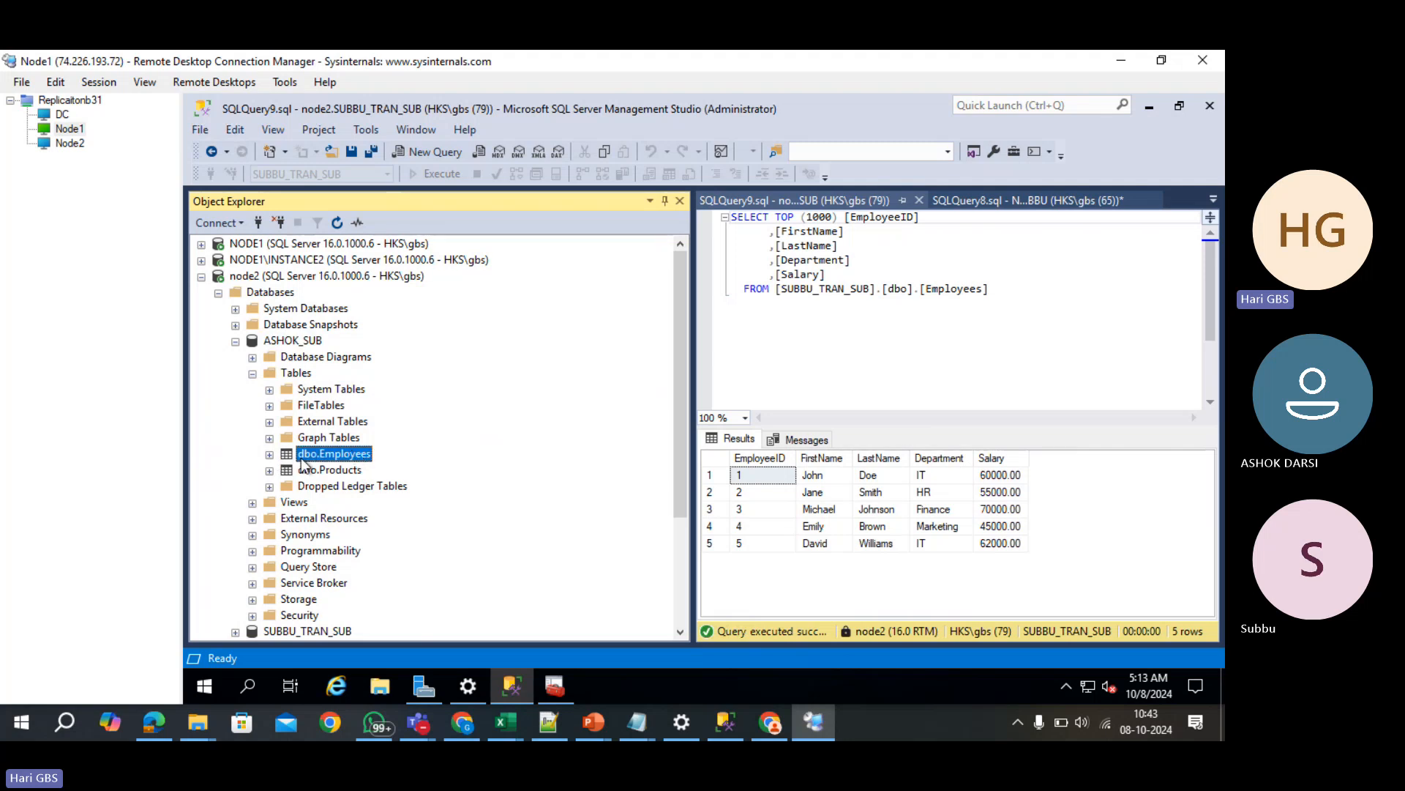
- Query the top 1000 rows of node2's ASHOK_SUB Employees table, which shows 3 rows
right_click(308, 455)
click(410, 315)
click(236, 341)
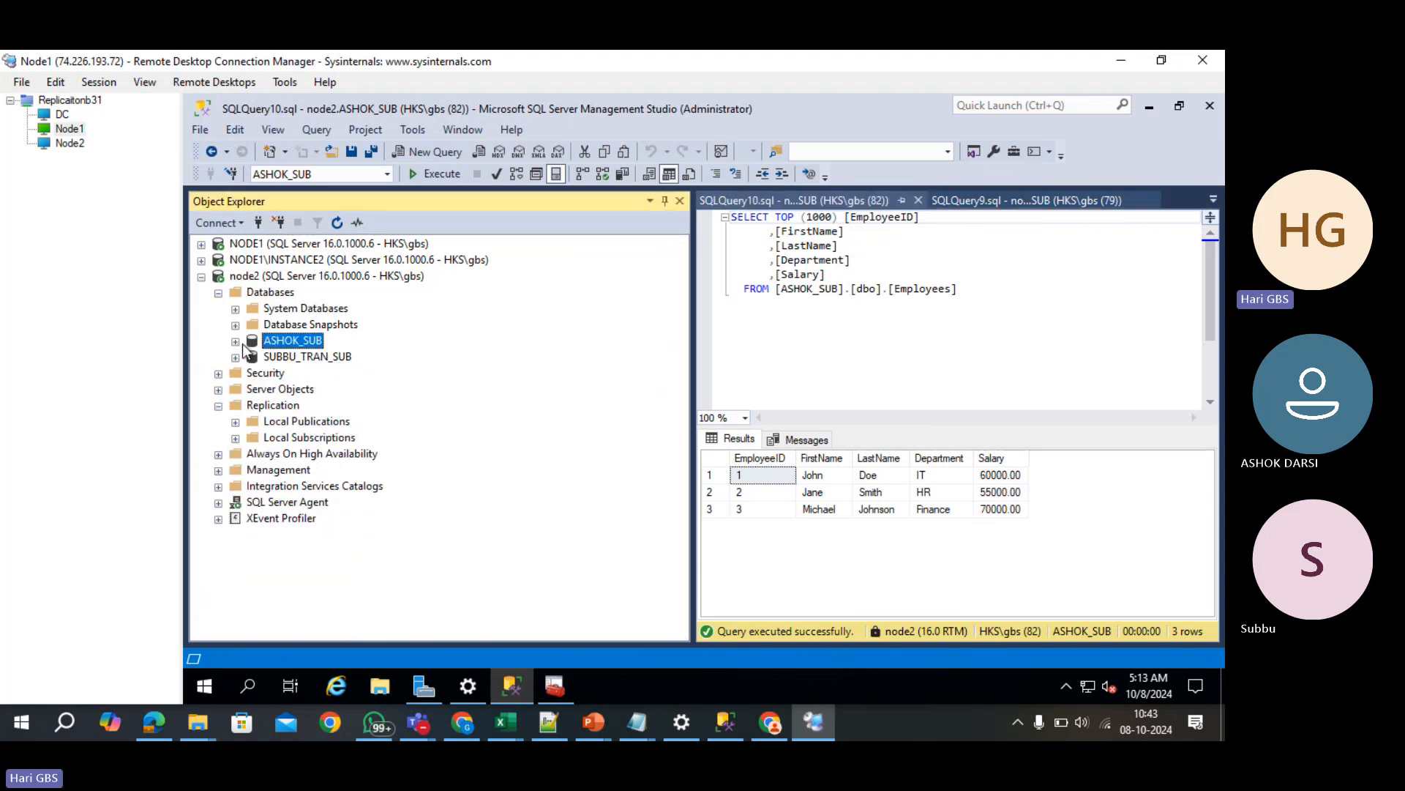
- Close the ASHOK_SUB Employees query to get back to the SUBBU_TRAN_SUB results
click(290, 359)
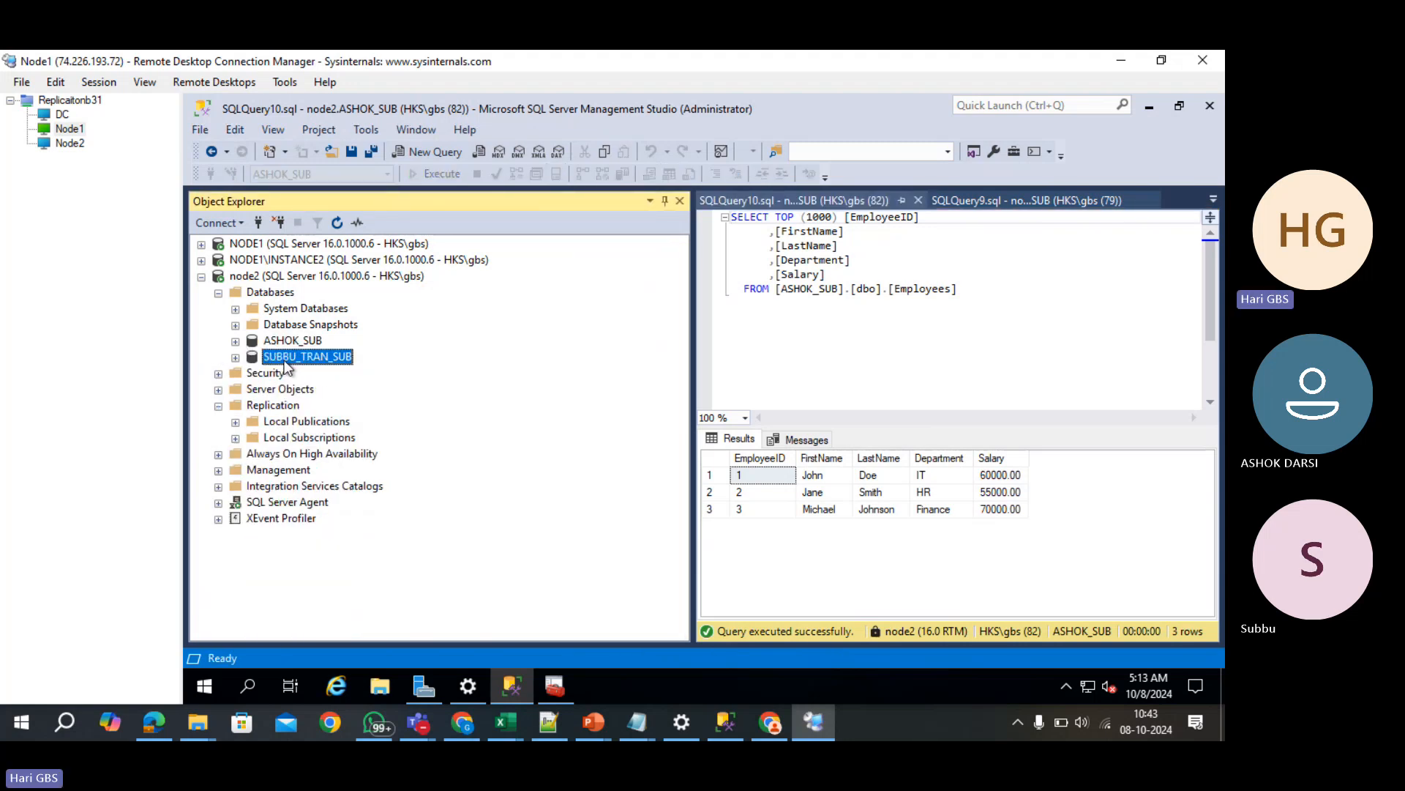
click(202, 244)
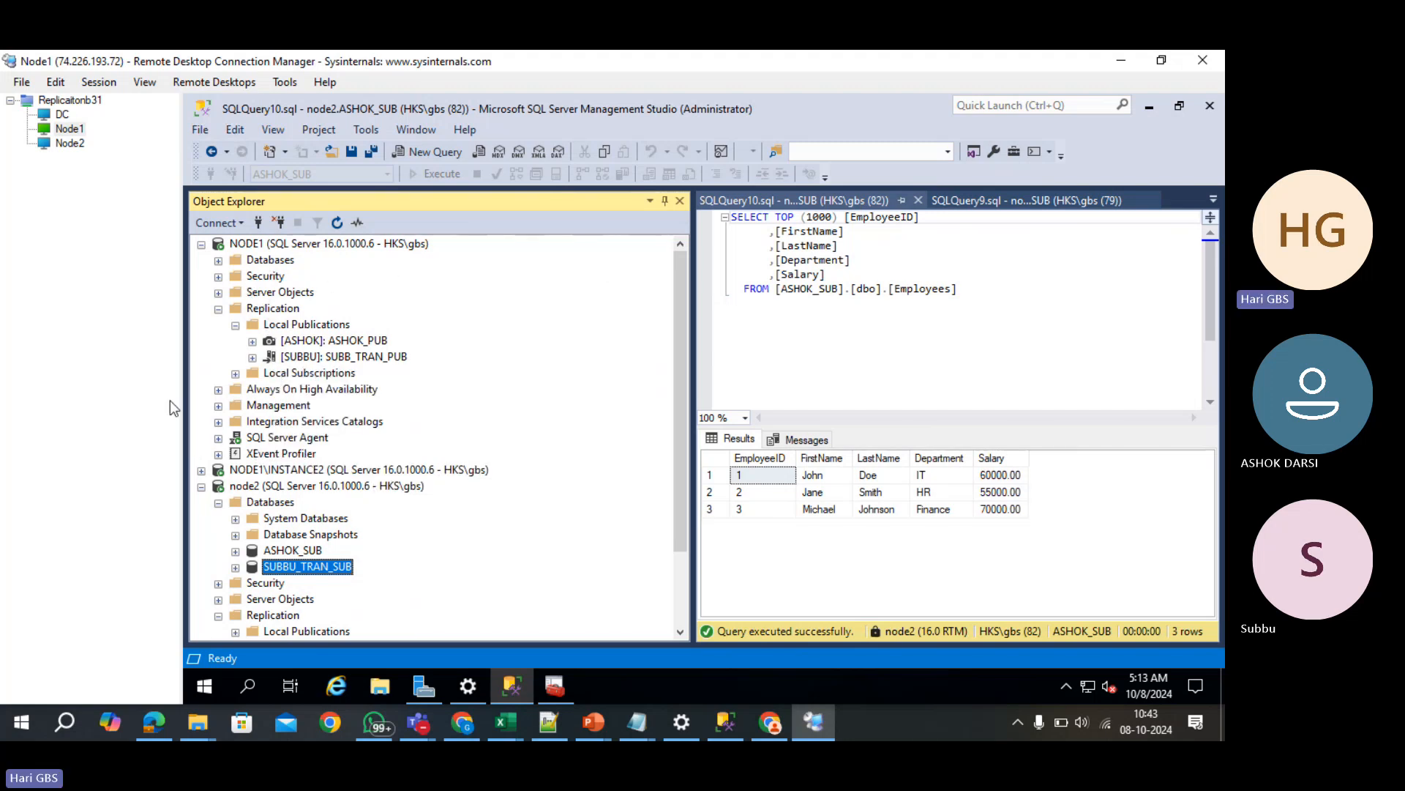
click(201, 244)
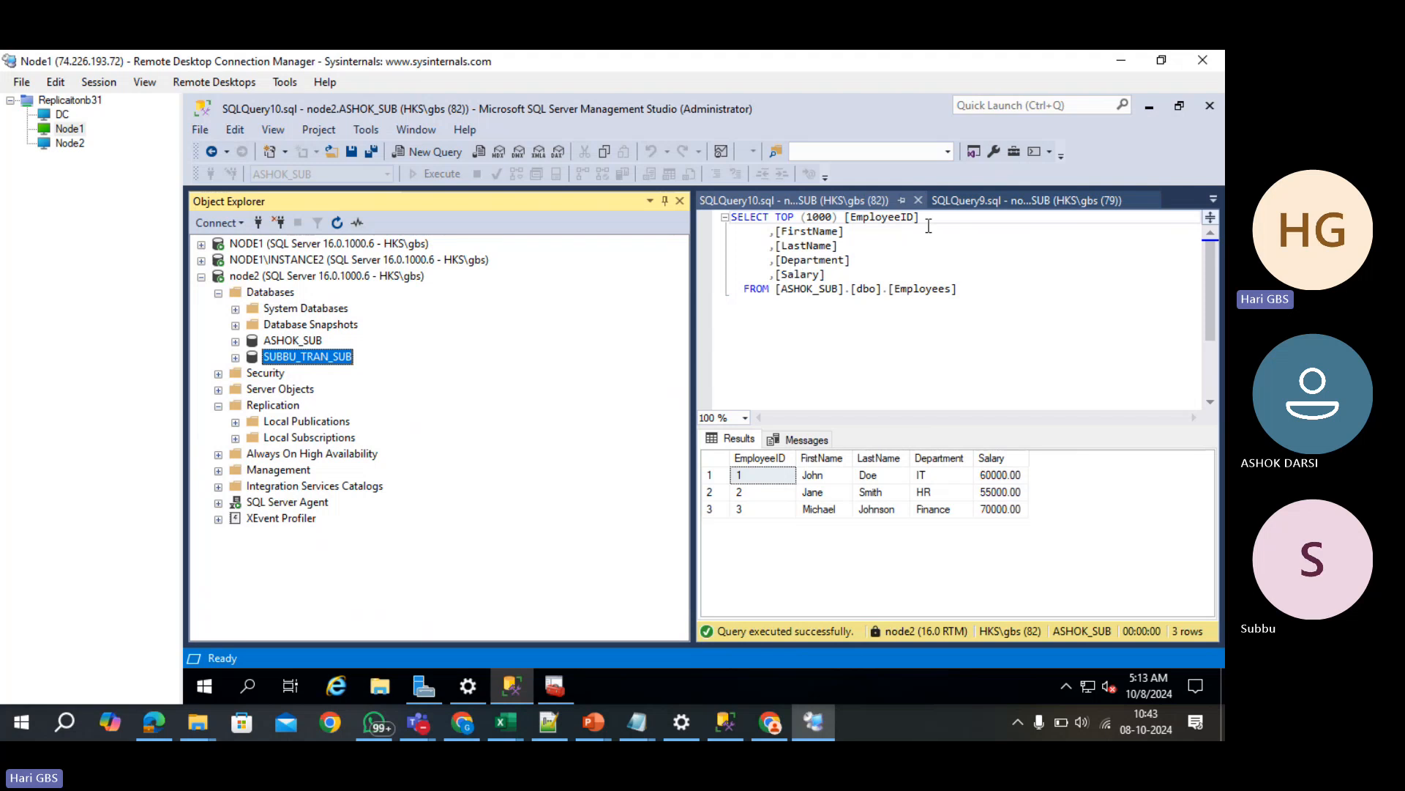
click(946, 213)
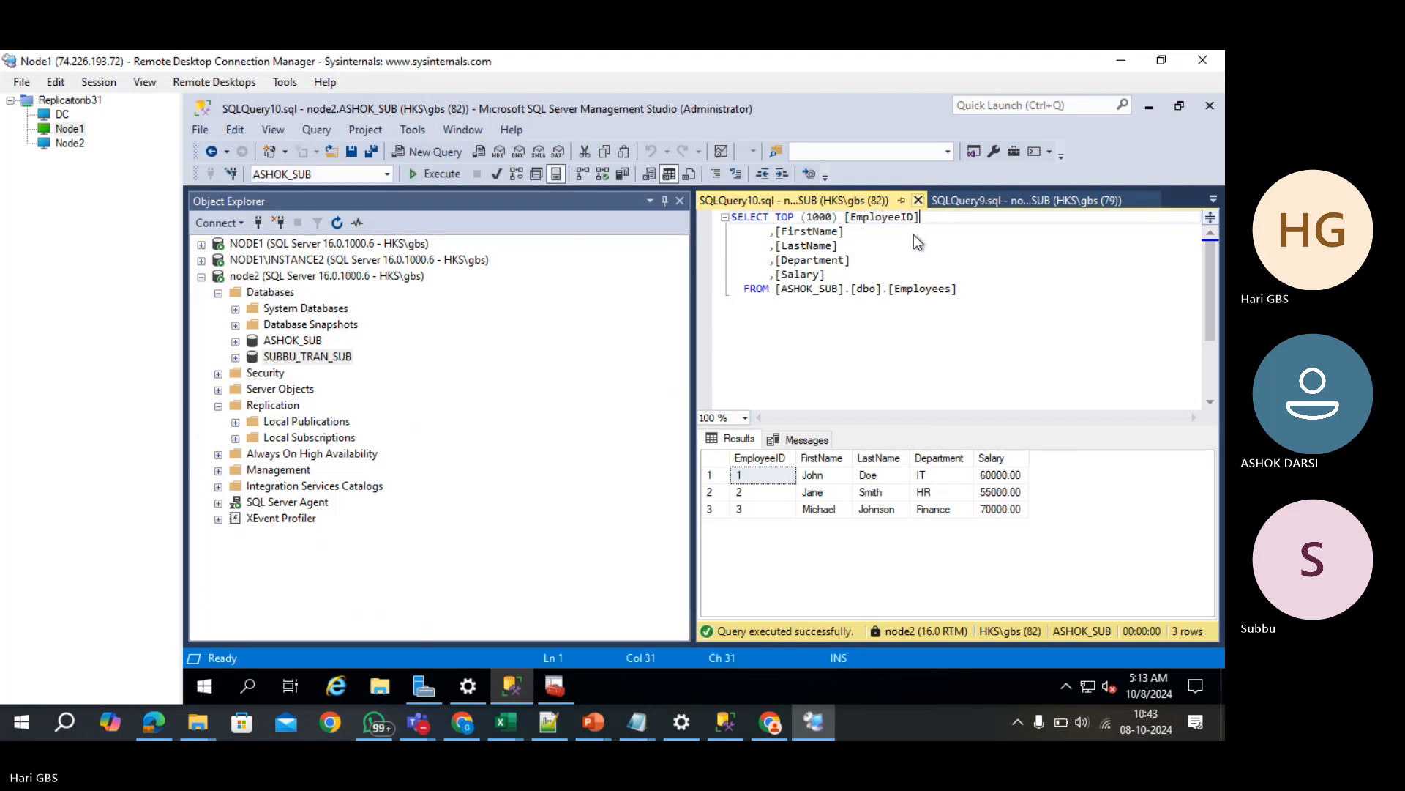
click(917, 199)
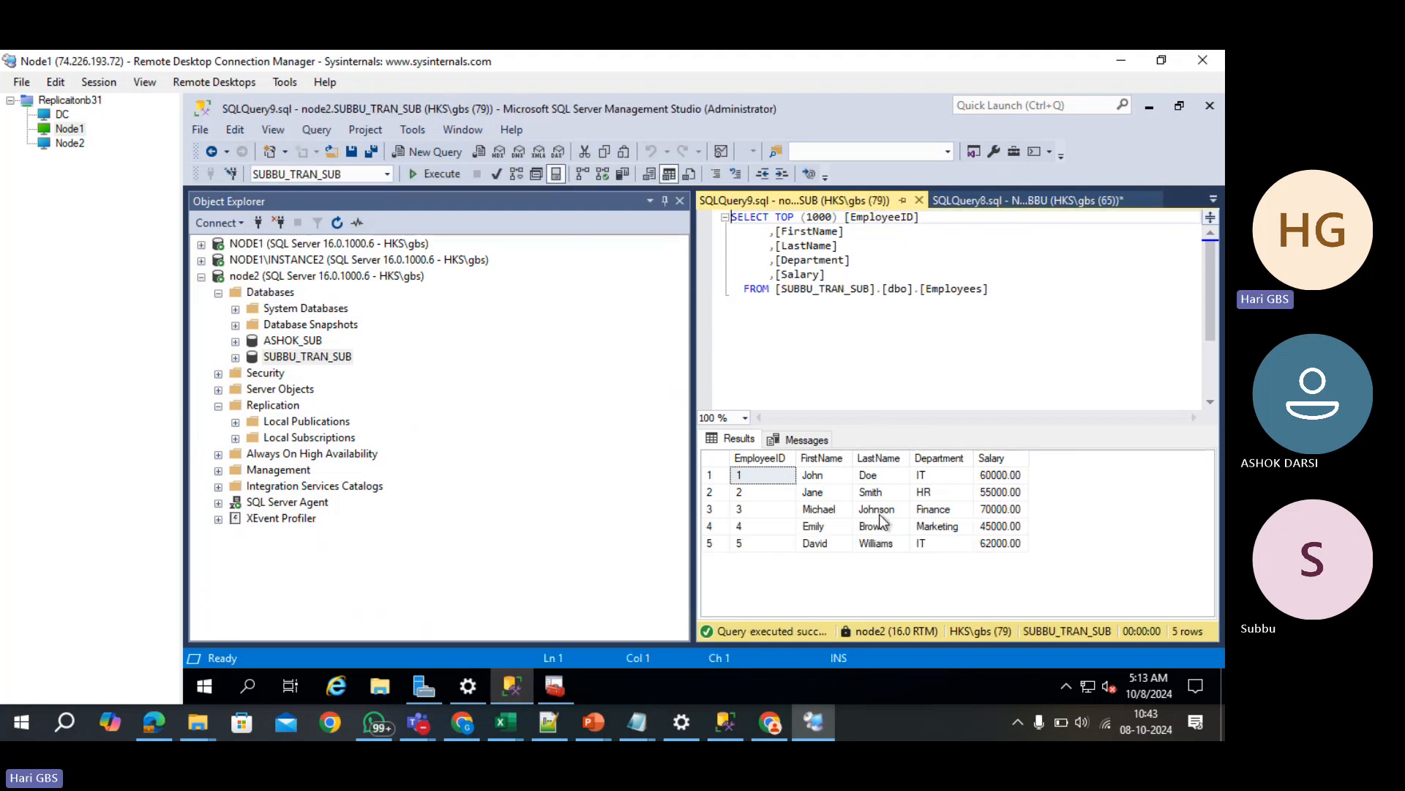
- Close all seven query tabs, declining to save the two with unsaved changes
click(920, 200)
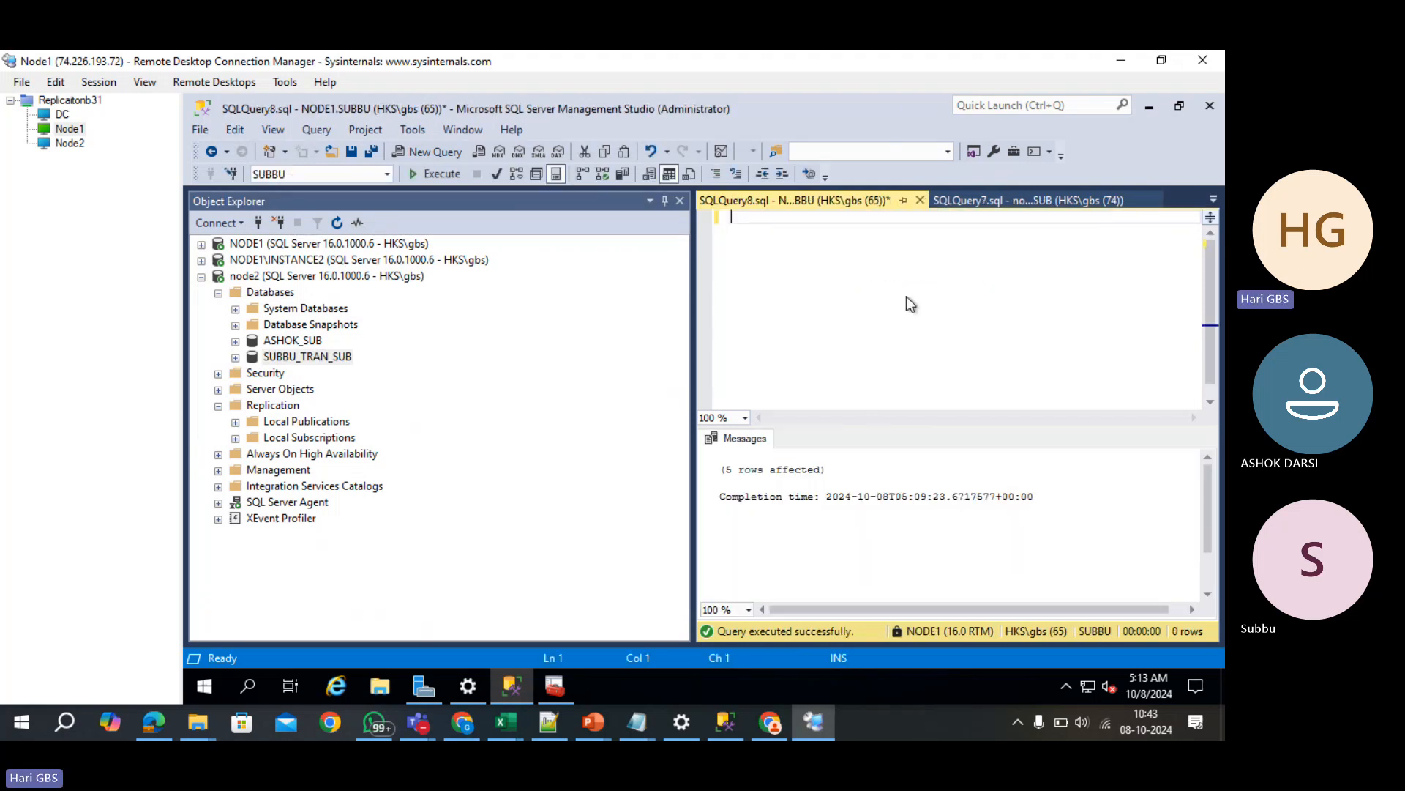
click(920, 200)
click(768, 495)
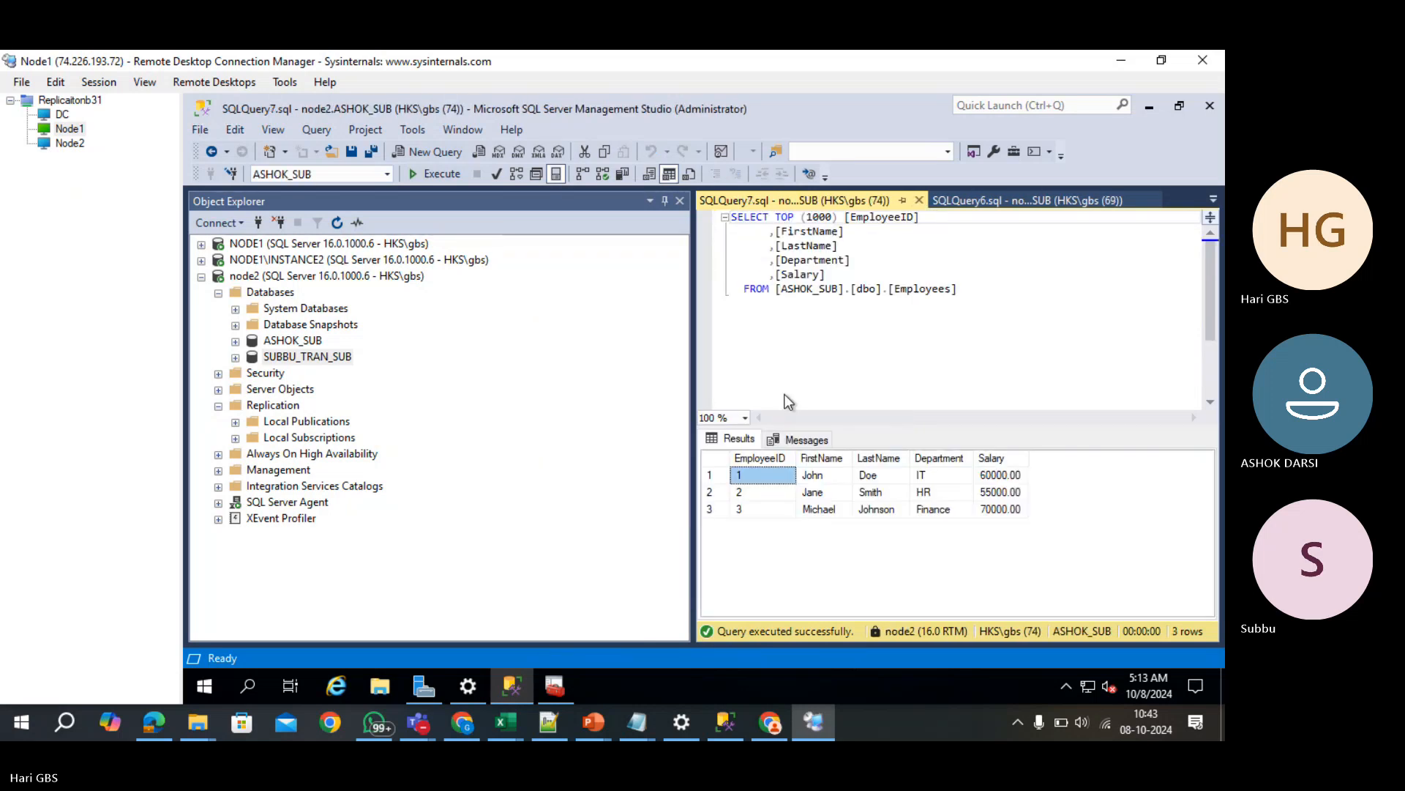
click(919, 199)
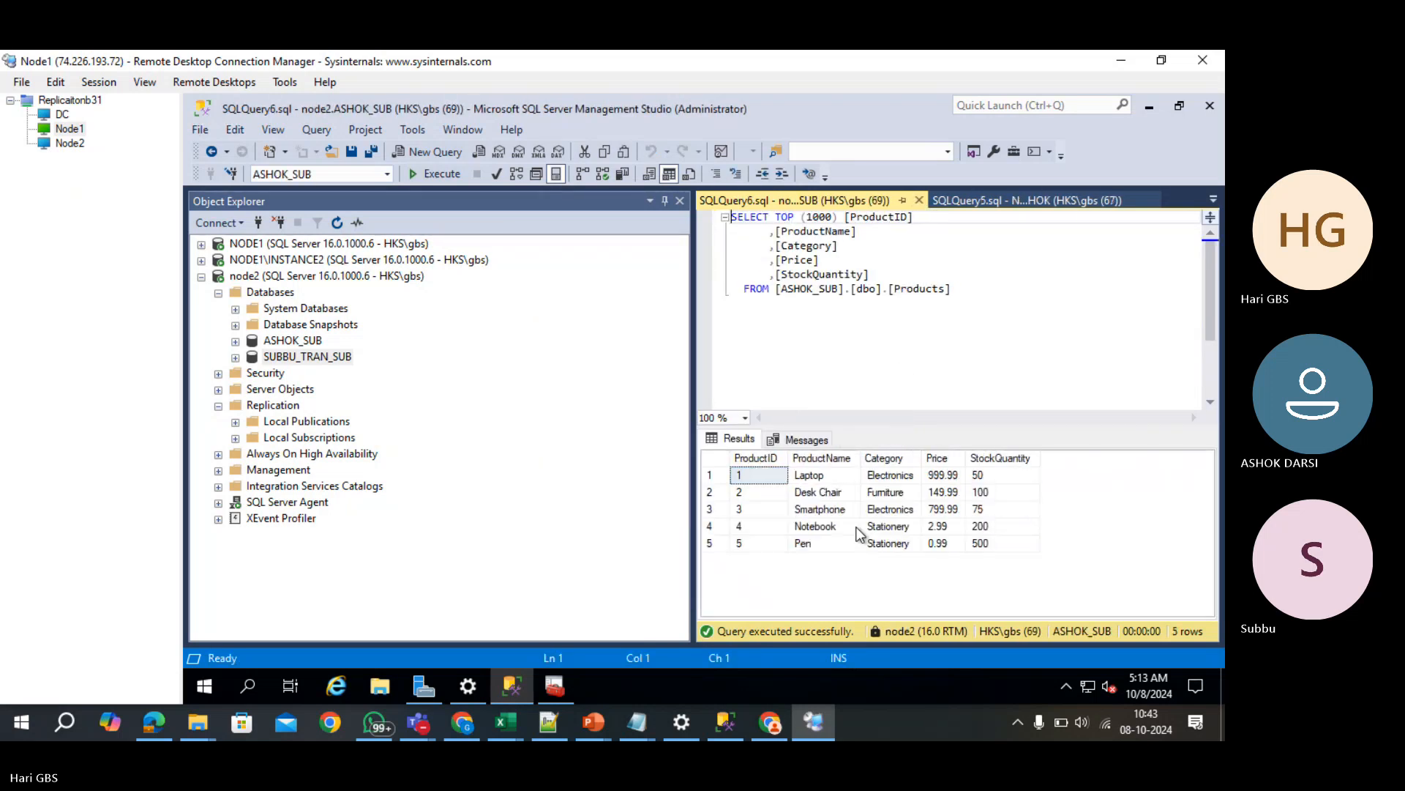
click(919, 200)
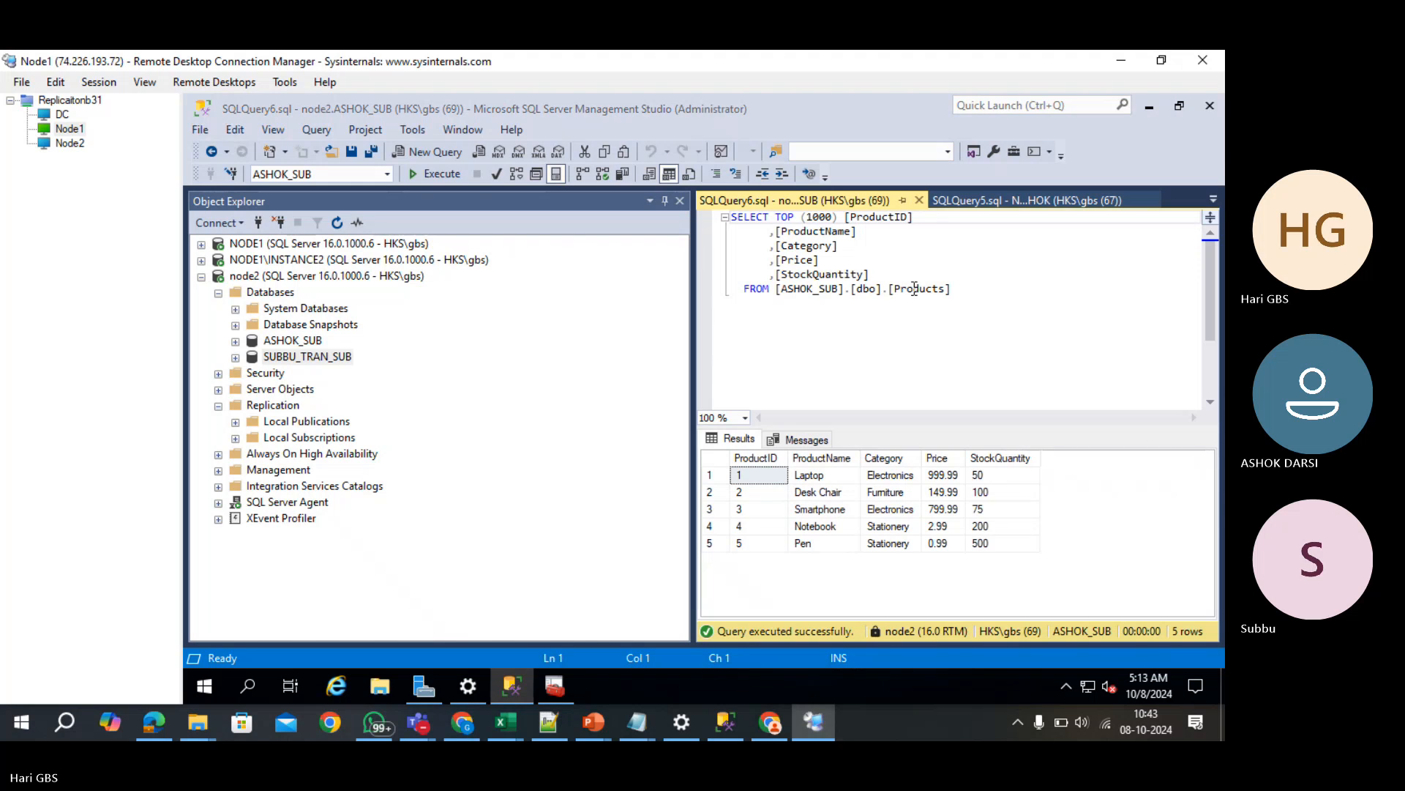
click(920, 200)
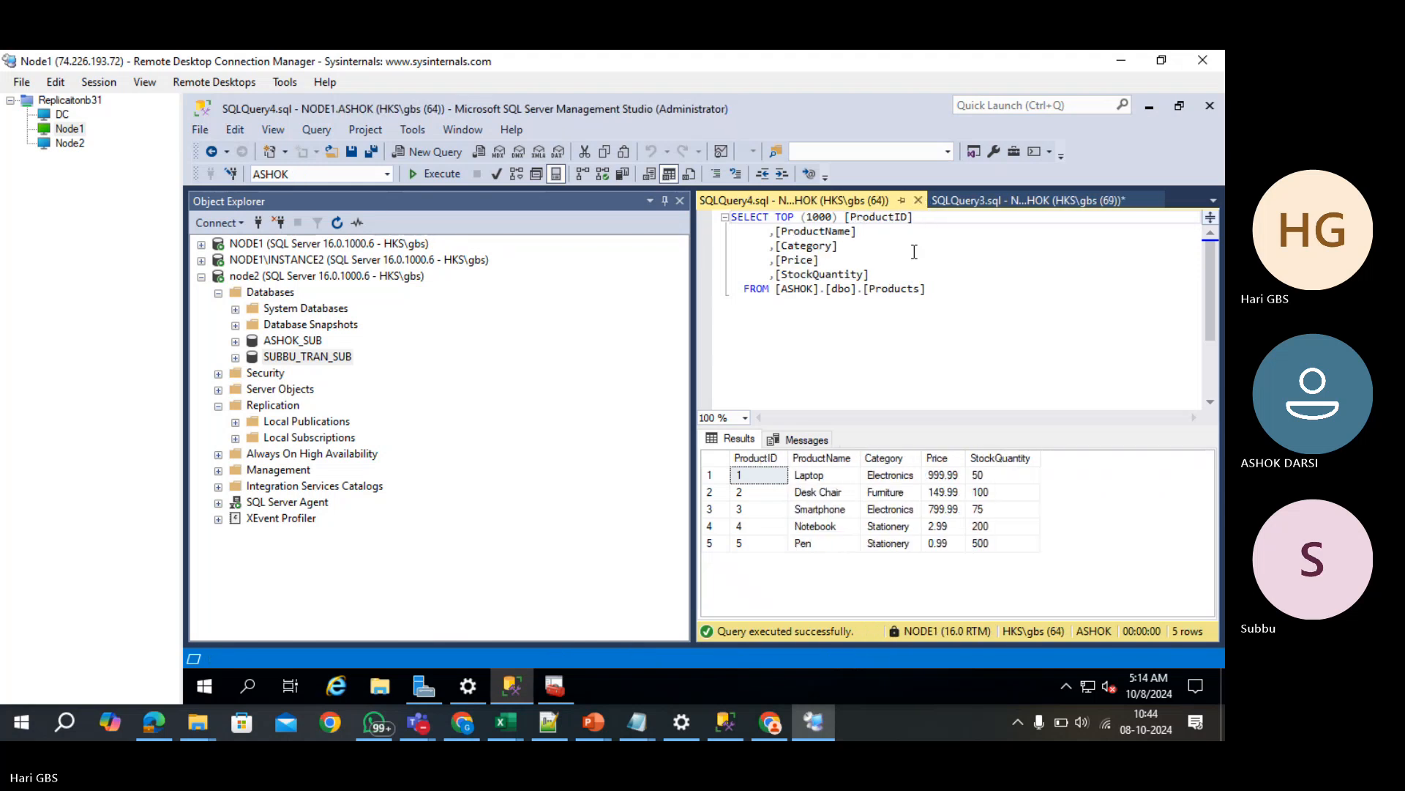
click(916, 203)
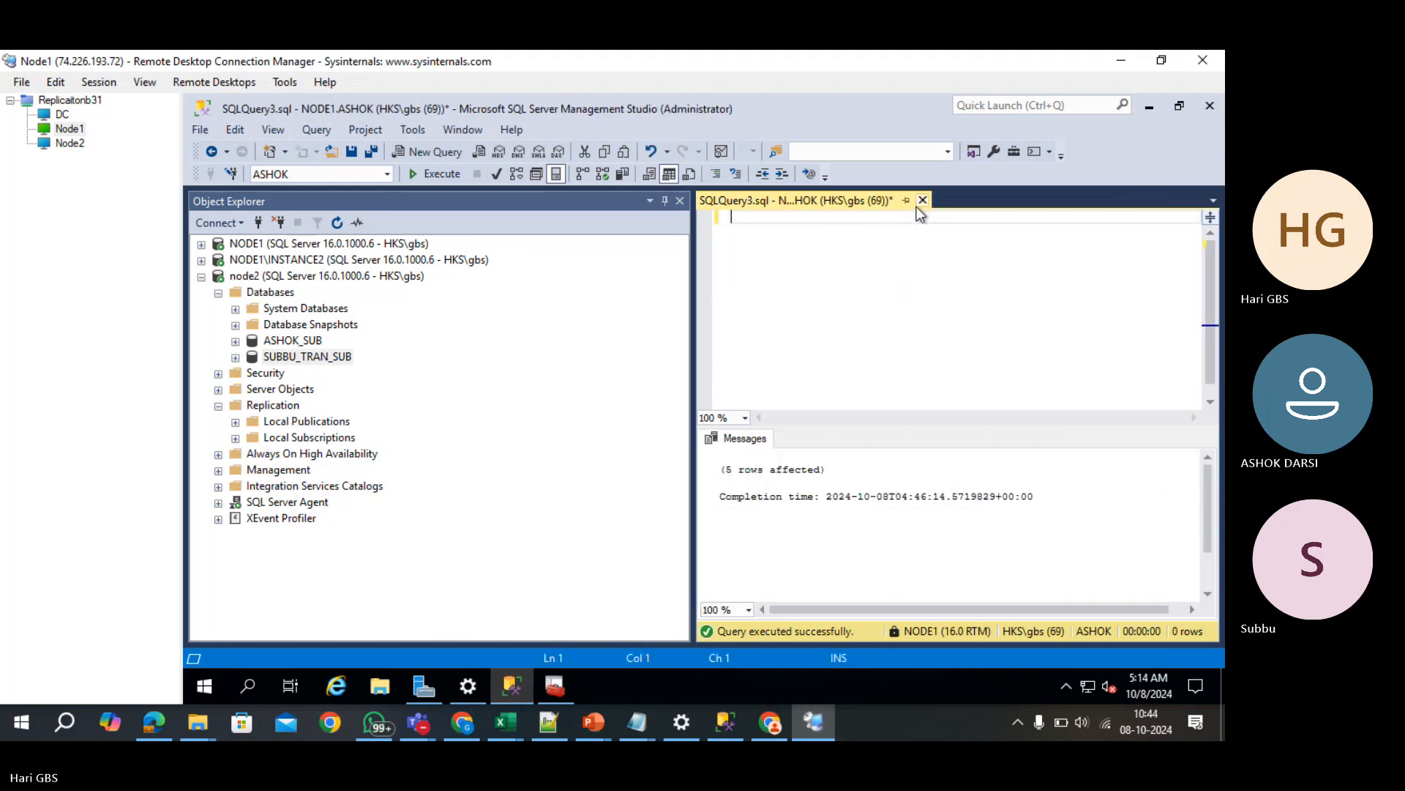
click(921, 199)
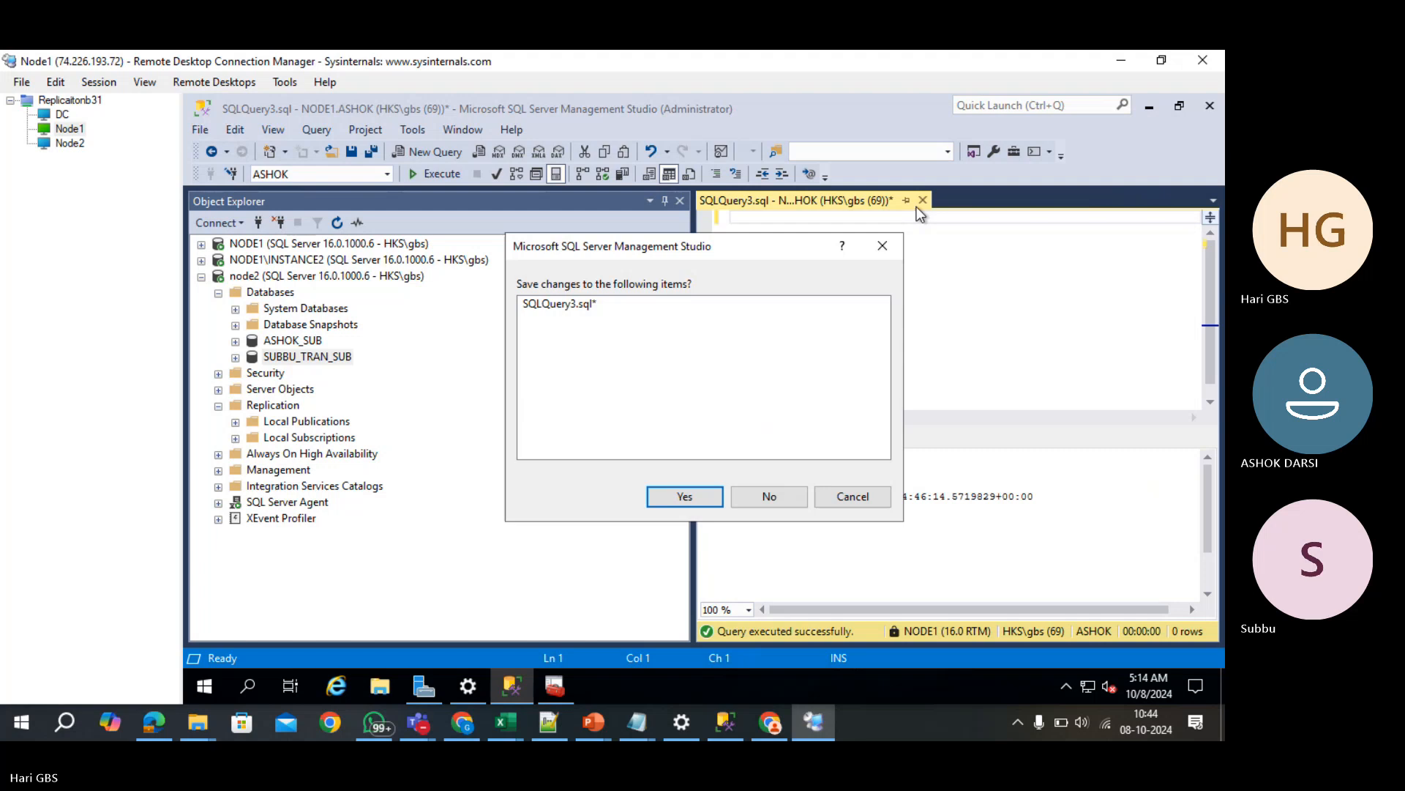
click(790, 499)
key(Home)
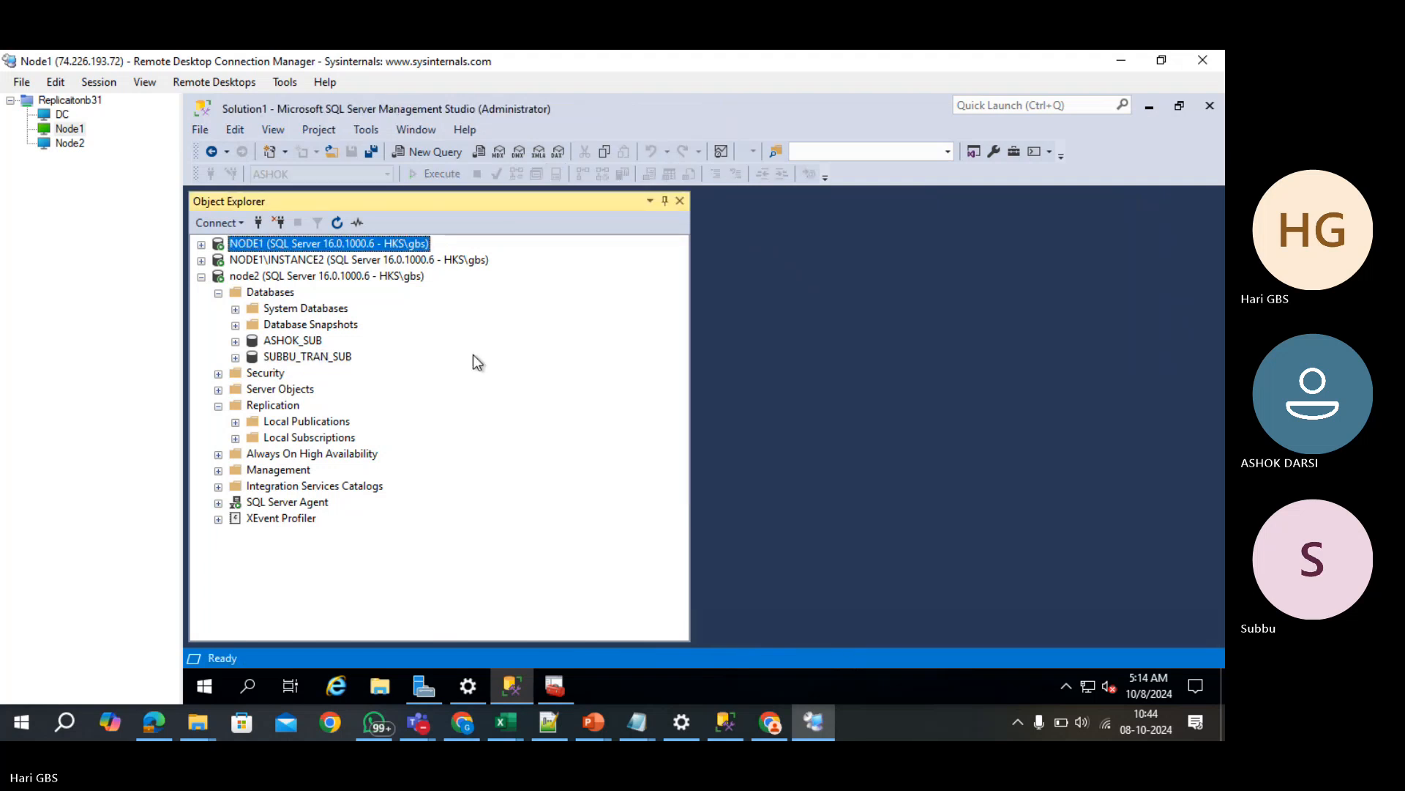
- Copy the Employees INSERT statement from the ChatGPT answer and return to the remote server
click(462, 723)
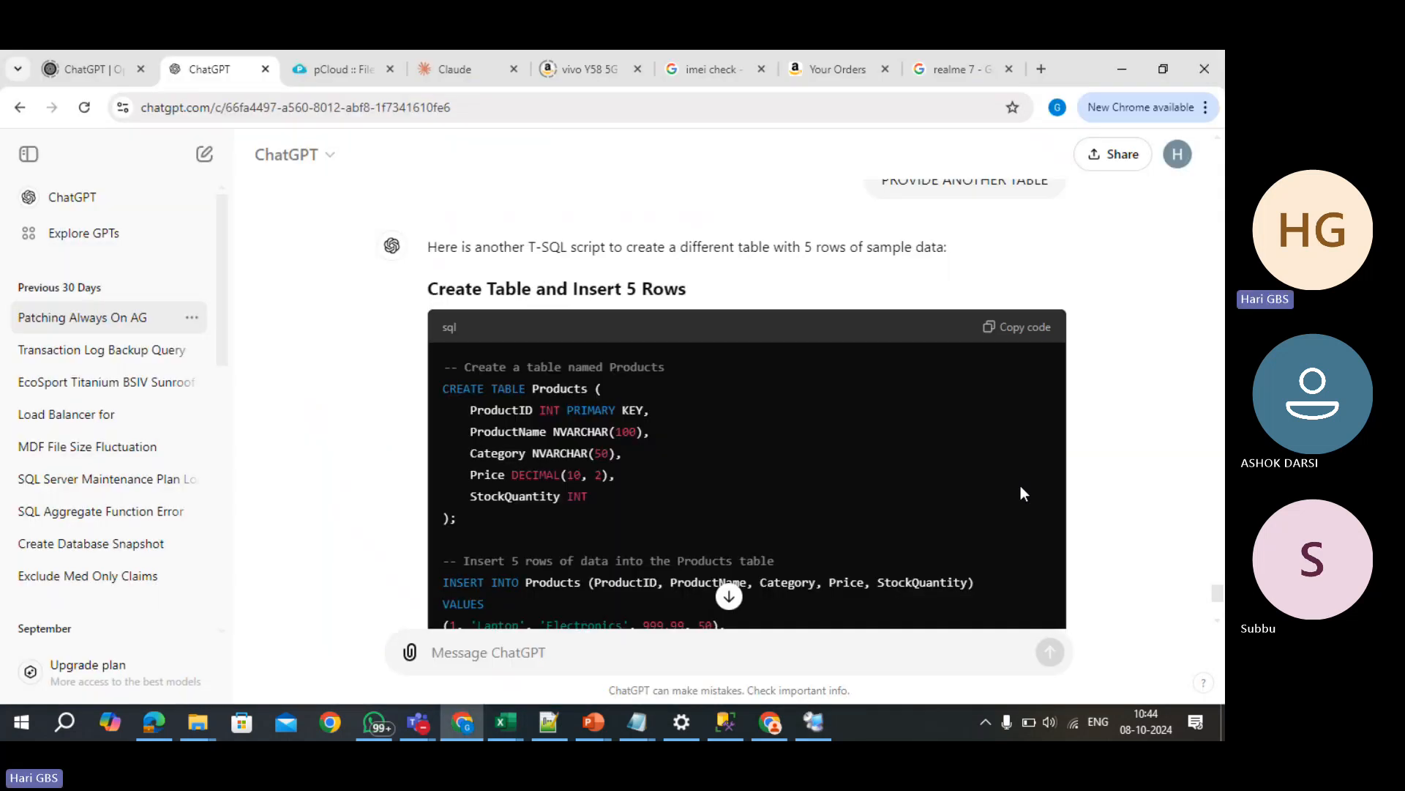
scroll(1010, 489, down, 1)
scroll(1001, 487, down, 2)
scroll(846, 485, up, 15)
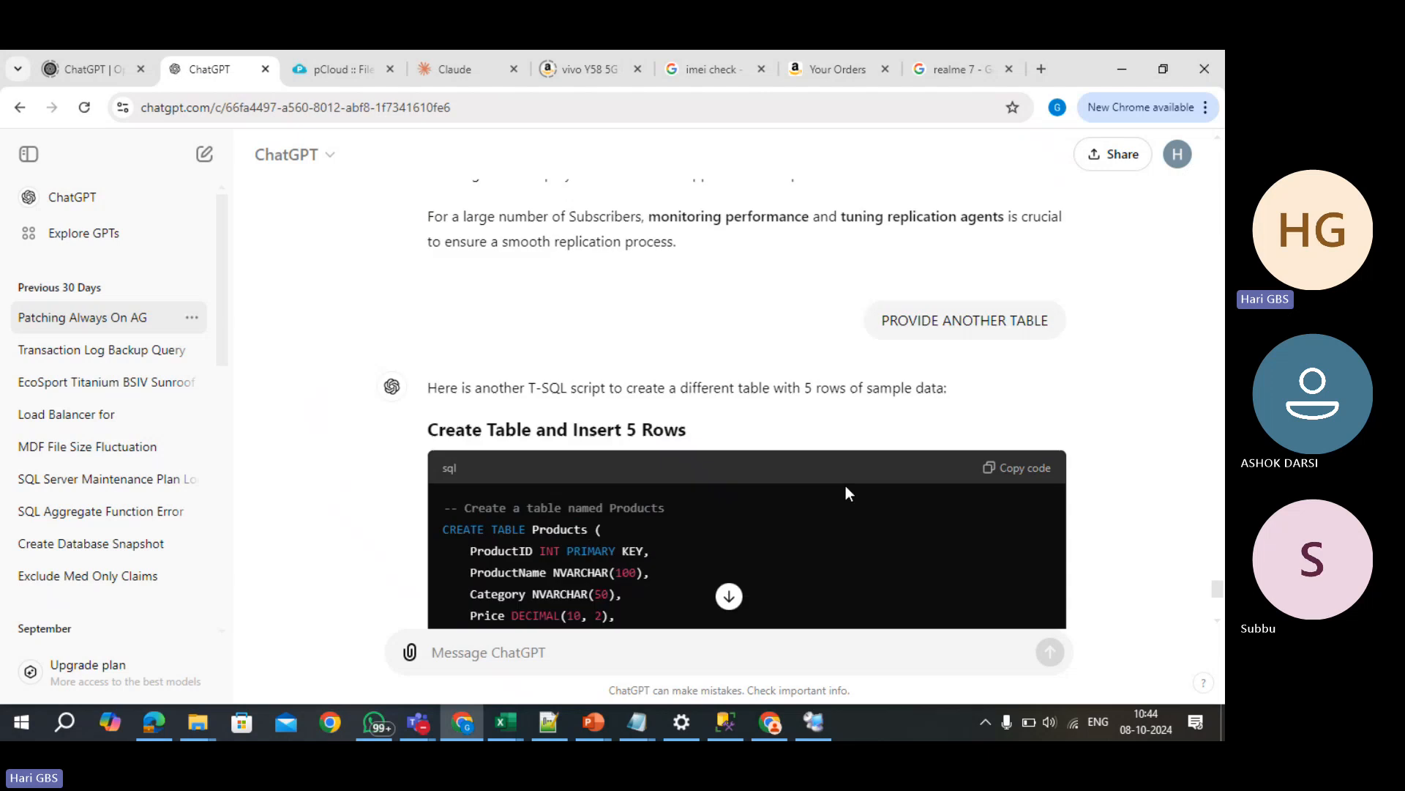
scroll(846, 485, up, 10)
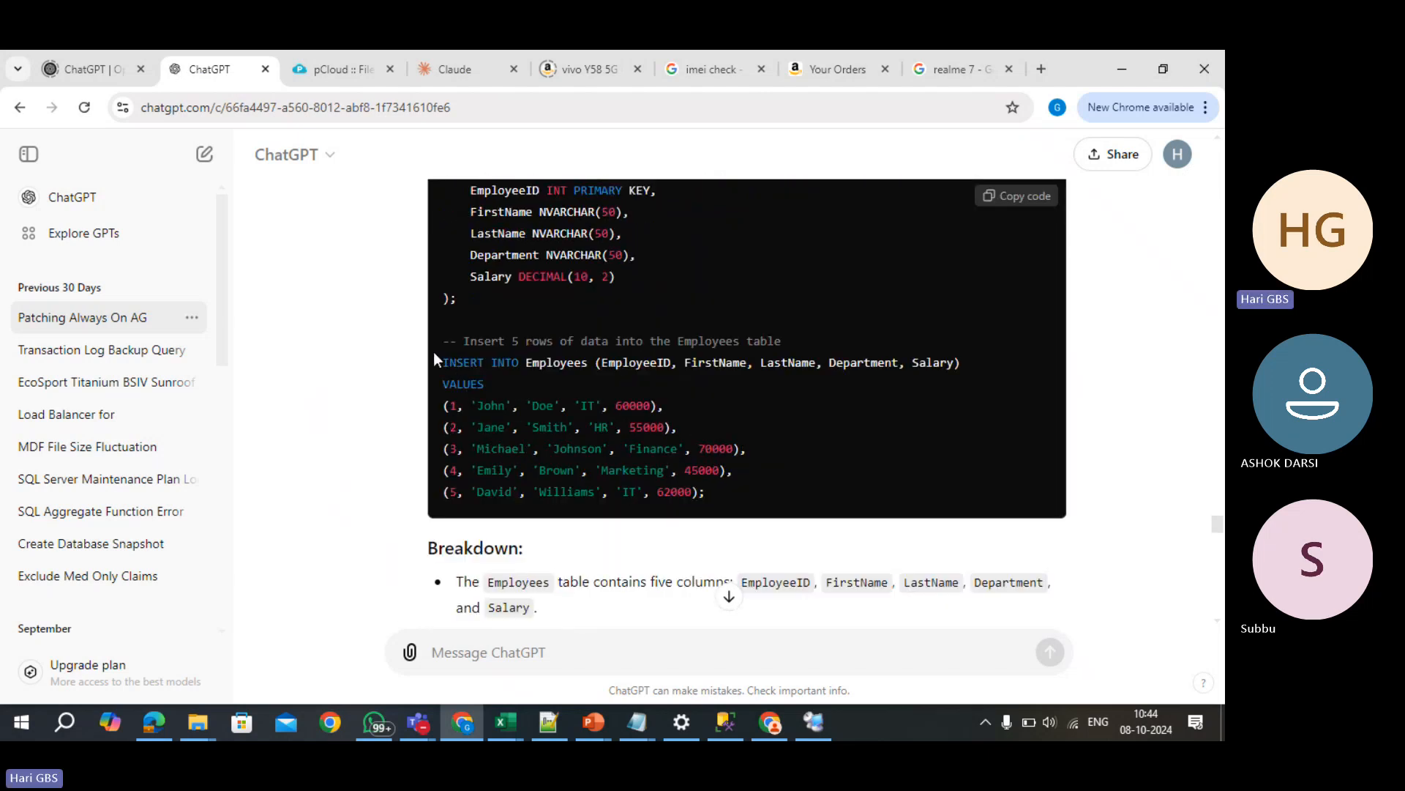
drag(442, 361, 749, 482)
text(c)
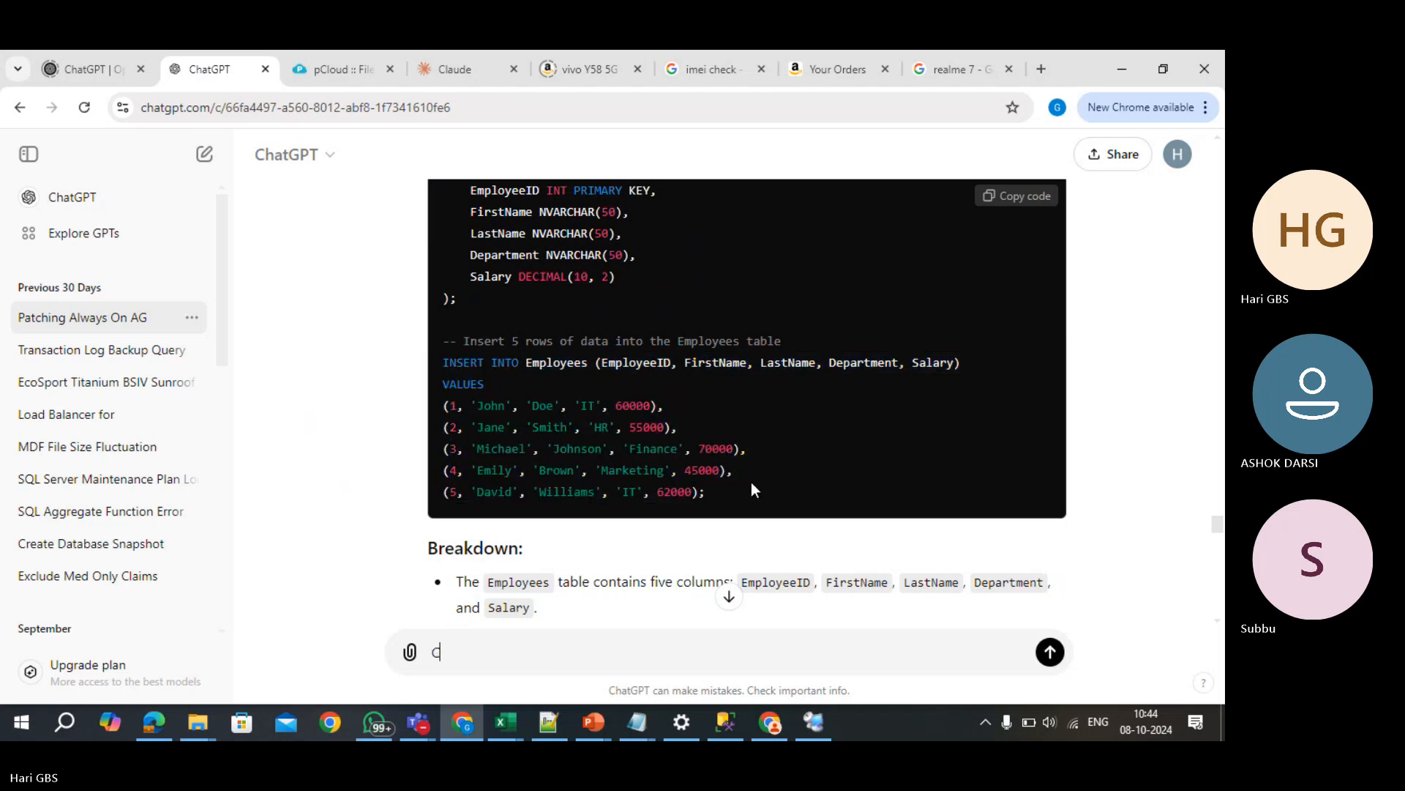
key(alt+Tab)
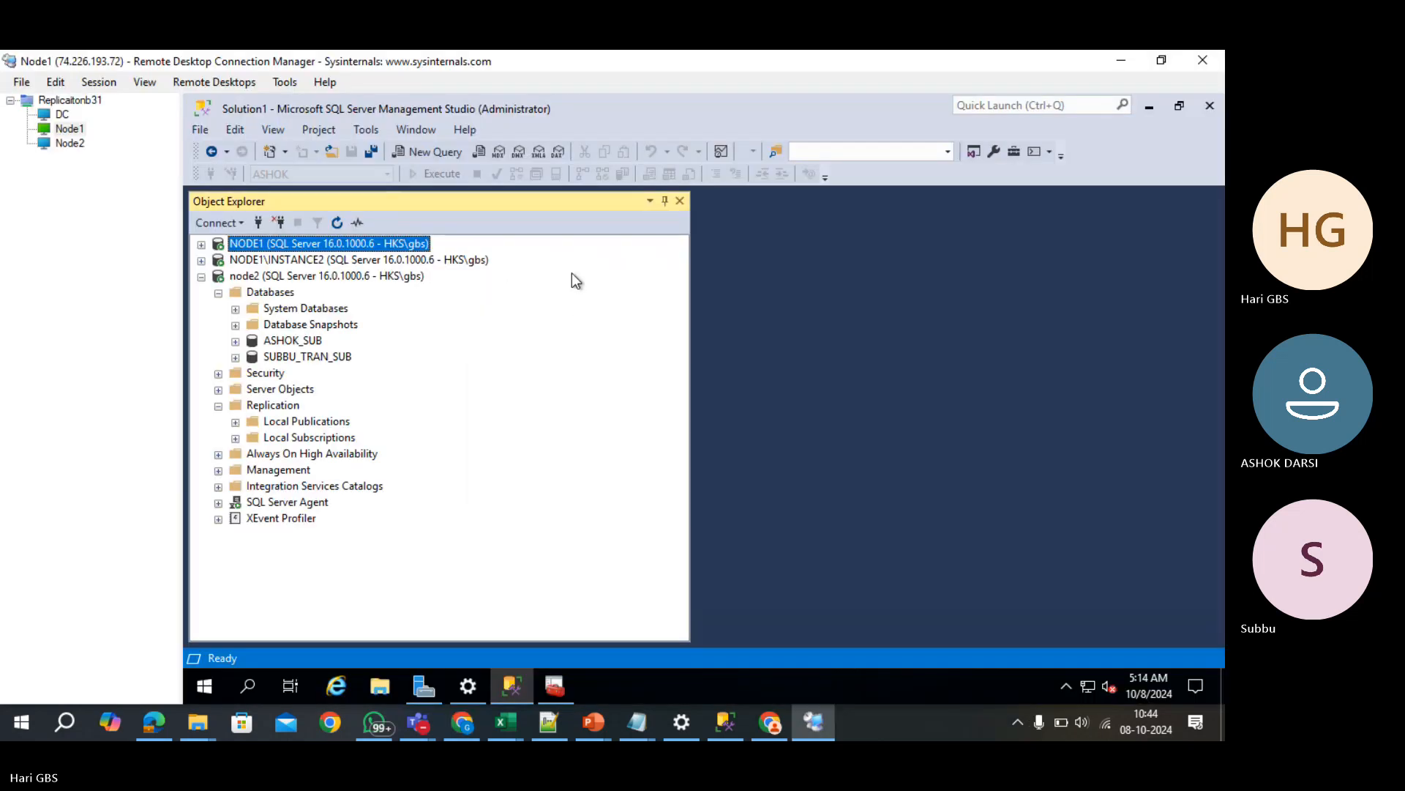
- Start a new NODE1 query with USE ASHOK and the pasted Products script, minus CREATE TABLE
key(ctrl+n)
text(US)
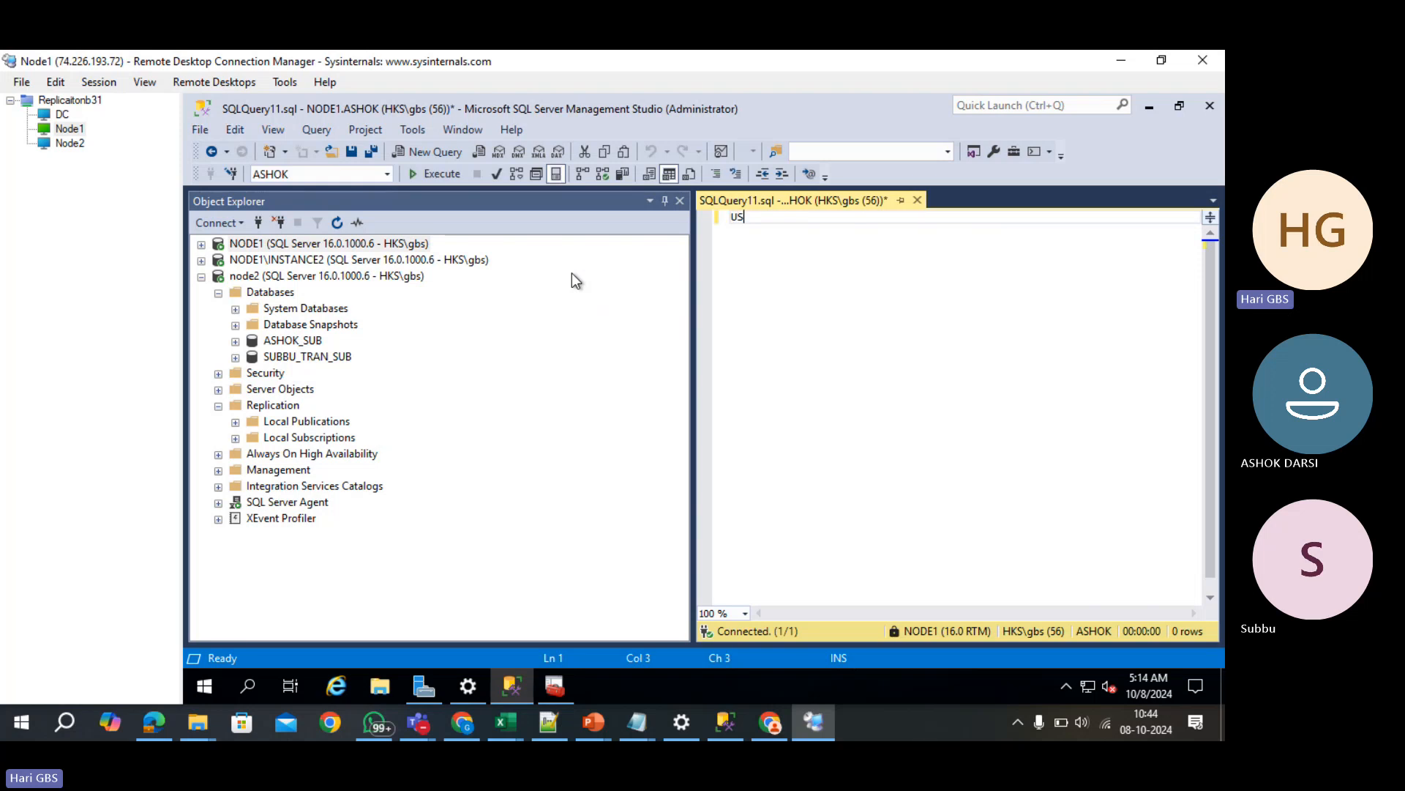
text(E ASHOK)
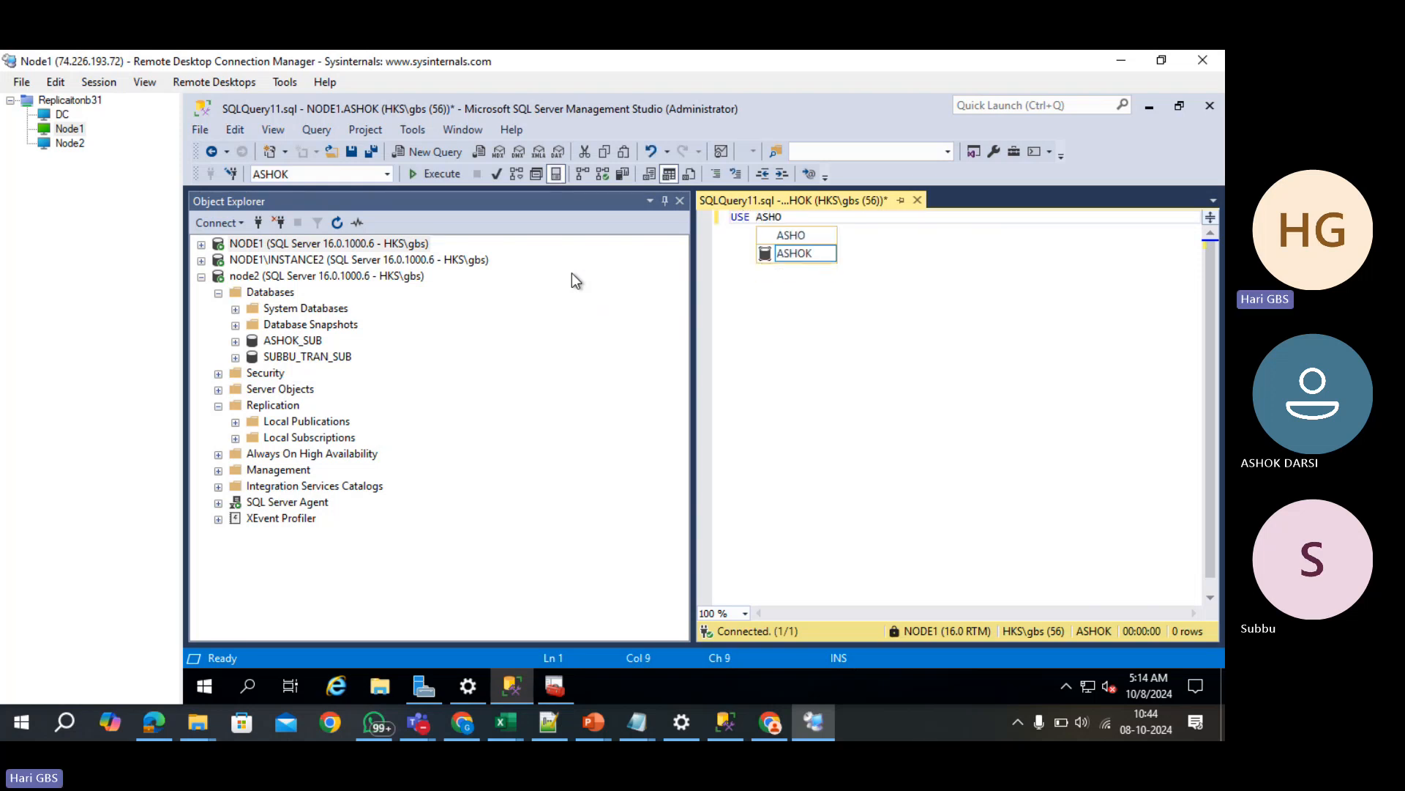
key(Return)
key(Return)
key(Return)
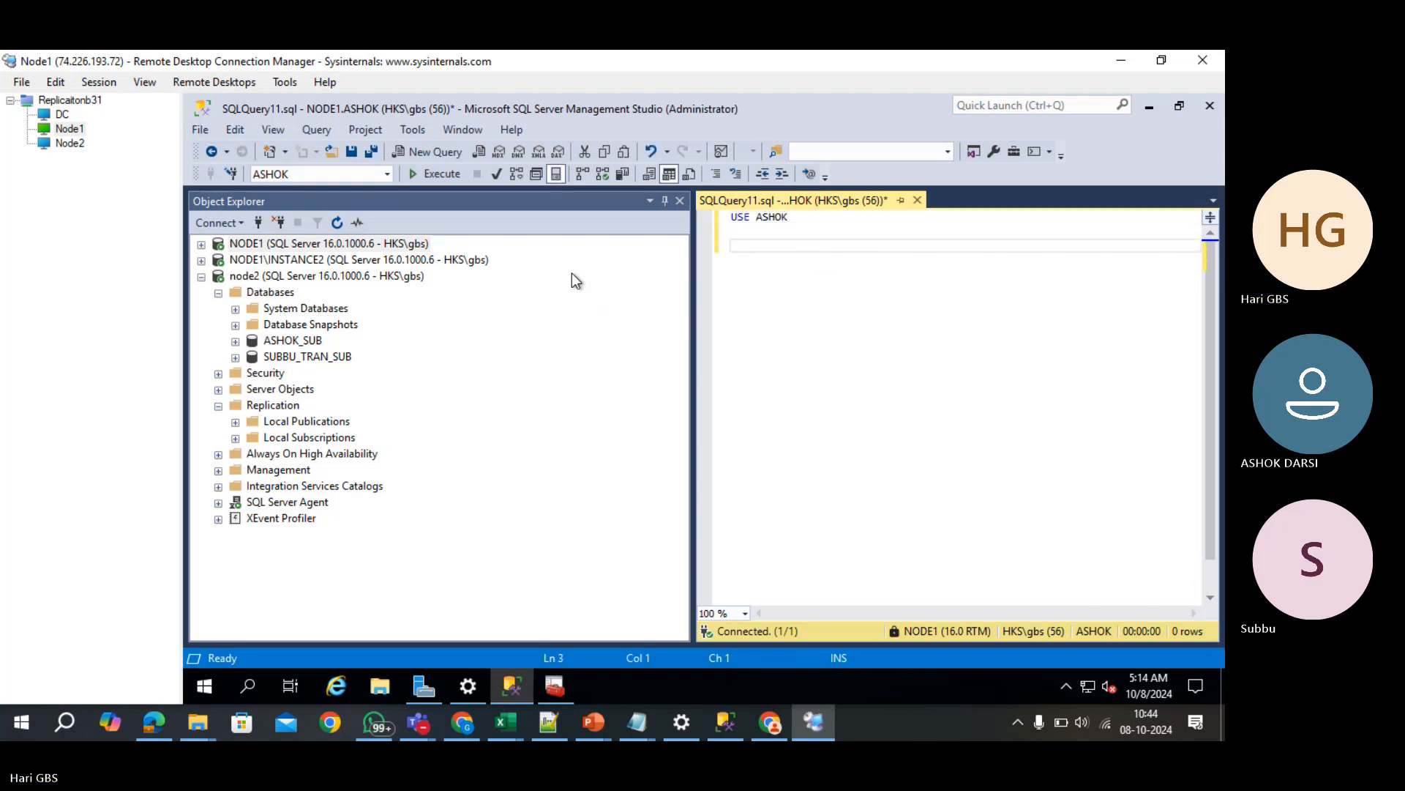
text(-- Create a table named Products CREATE TABLE Products (     ProductID INT PRIMARY KEY,     ProductName NVARCHAR(100),     Category NVARCHAR(50),     Price DECIMAL(10, 2),     StockQuantity INT );  -- Insert 5 rows of data into the Products table INSERT INTO Products (ProductID, ProductName, Category, Price, StockQuantity) VALUES (1, 'Laptop', 'Electronics', 999.99, 50), (2, 'Desk Chair', 'Furniture', 149.99, 100), (3, 'Smartphone', 'Electronics', 799.99, 75), (4, 'Notebook', 'Stationery', 2.99, 200), (5, 'Pen', 'Stationery', 0.99, 500);)
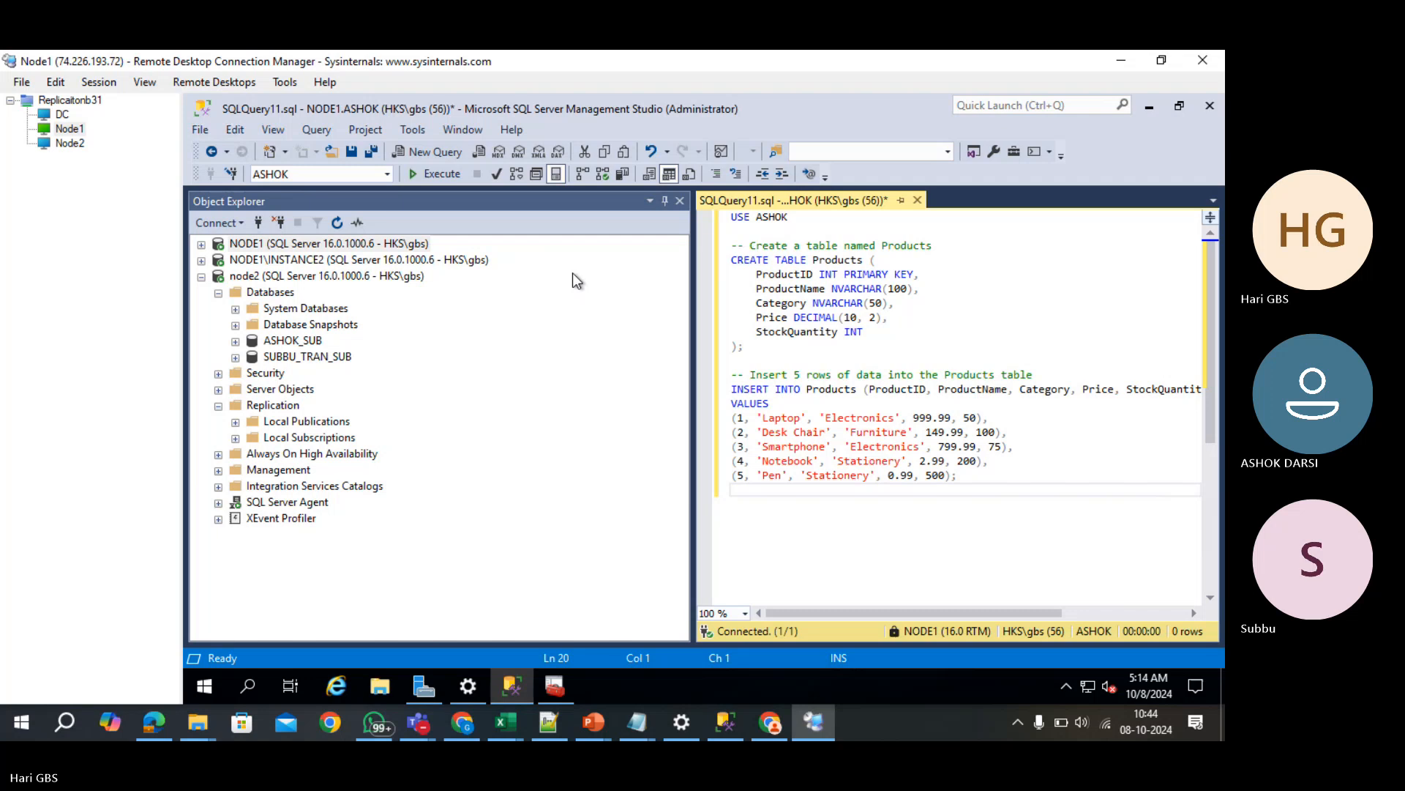
drag(743, 347, 720, 249)
key(Delete)
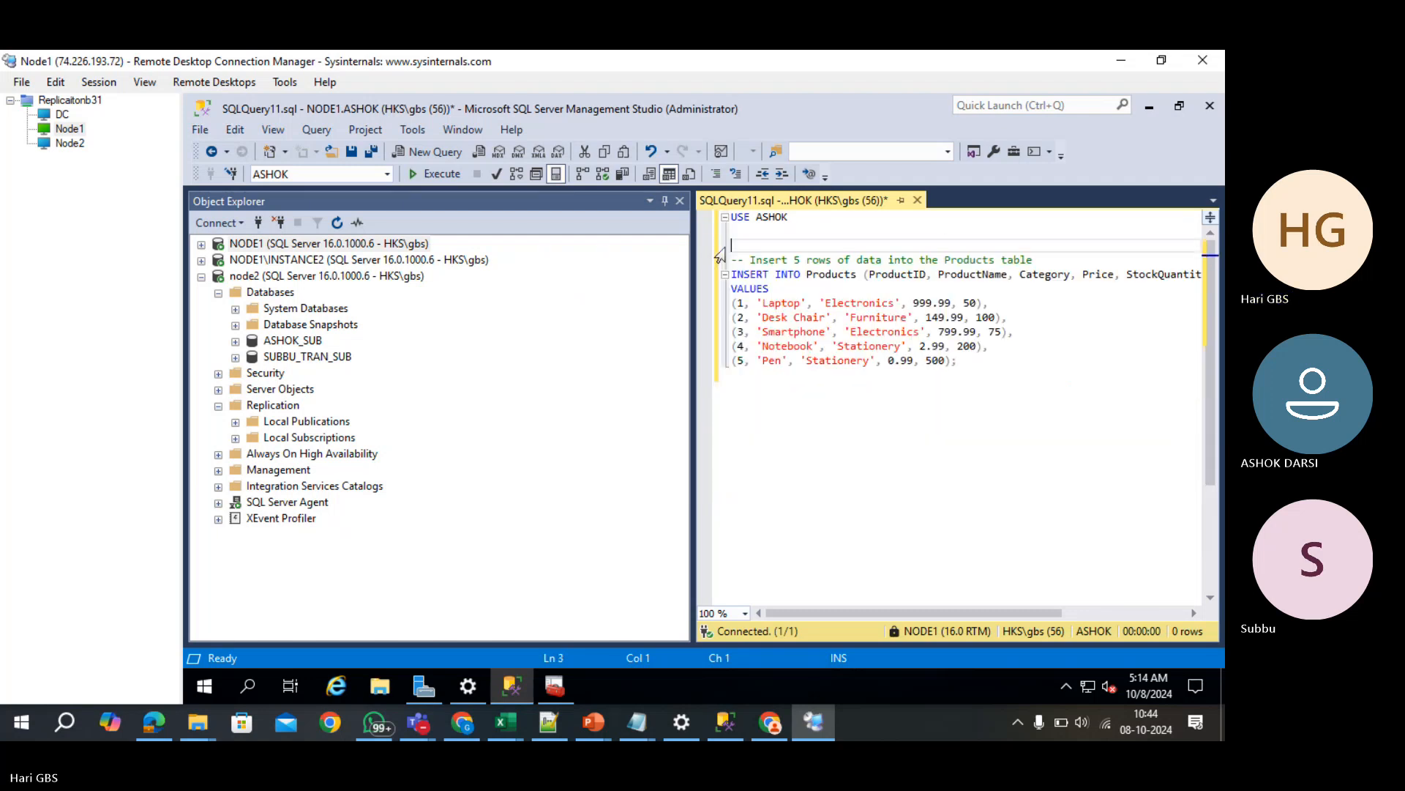
- Renumber the five Products rows to IDs 6, 7, 8, 9 and 10
click(743, 303)
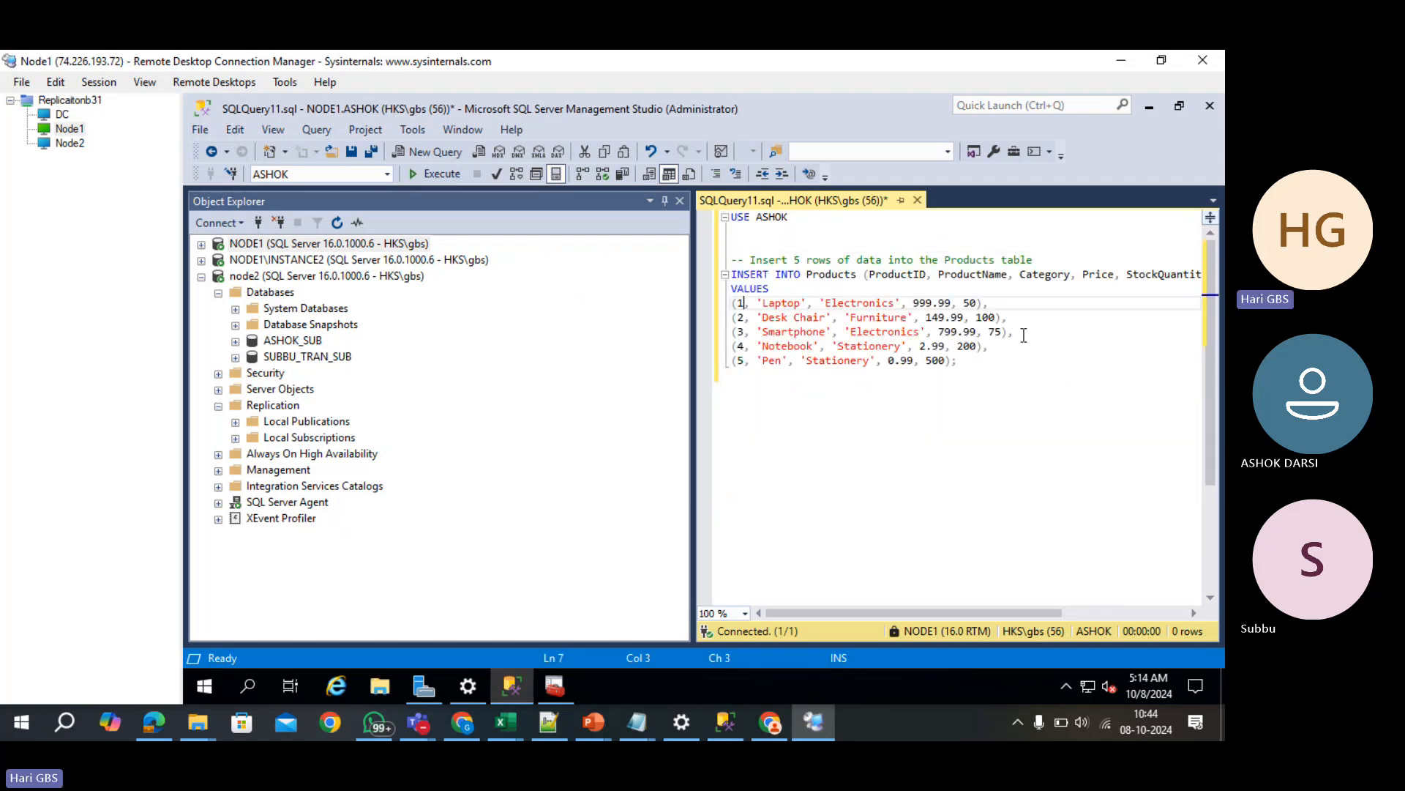
key(BackSpace)
text(6)
key(Down)
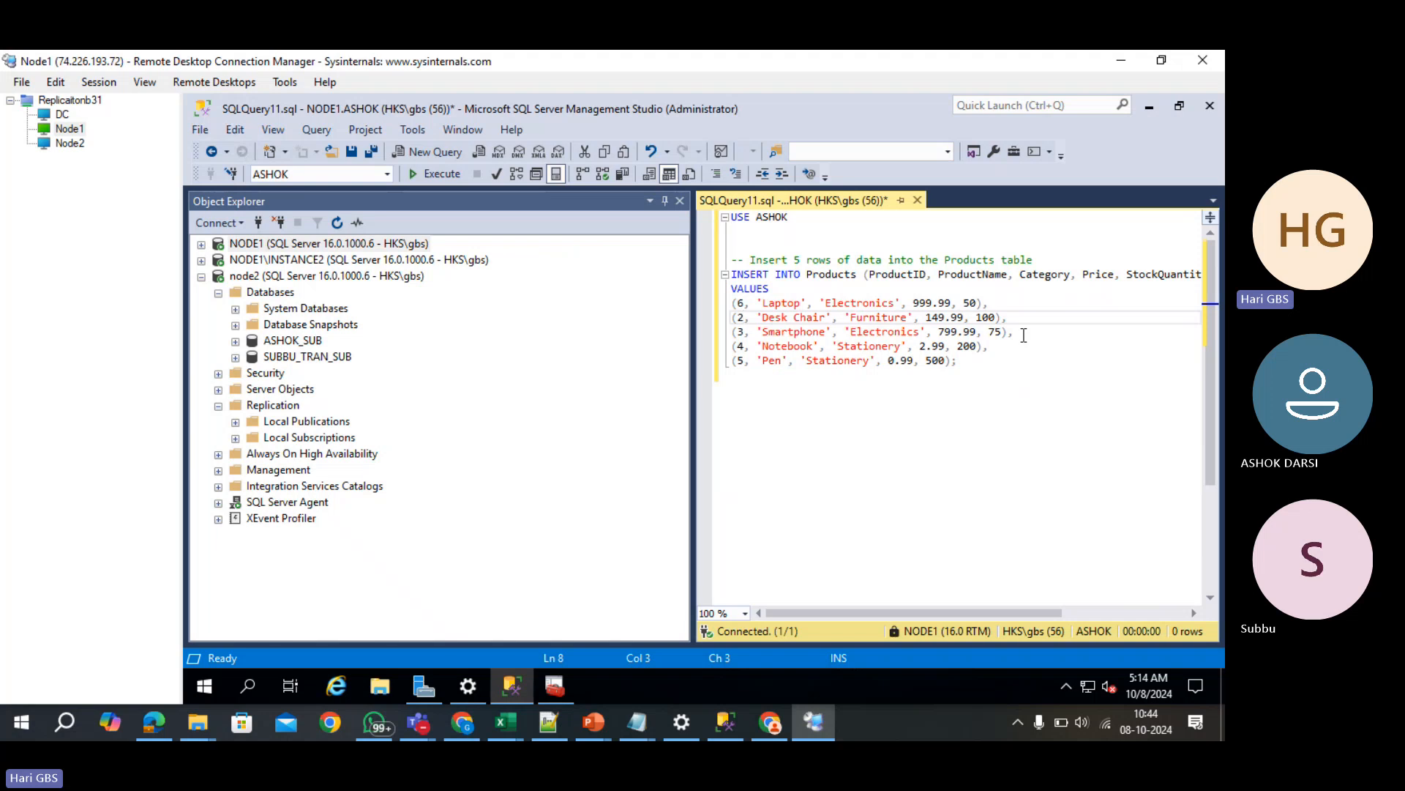
key(BackSpace)
text(7)
key(Down)
key(BackSpace)
text(8)
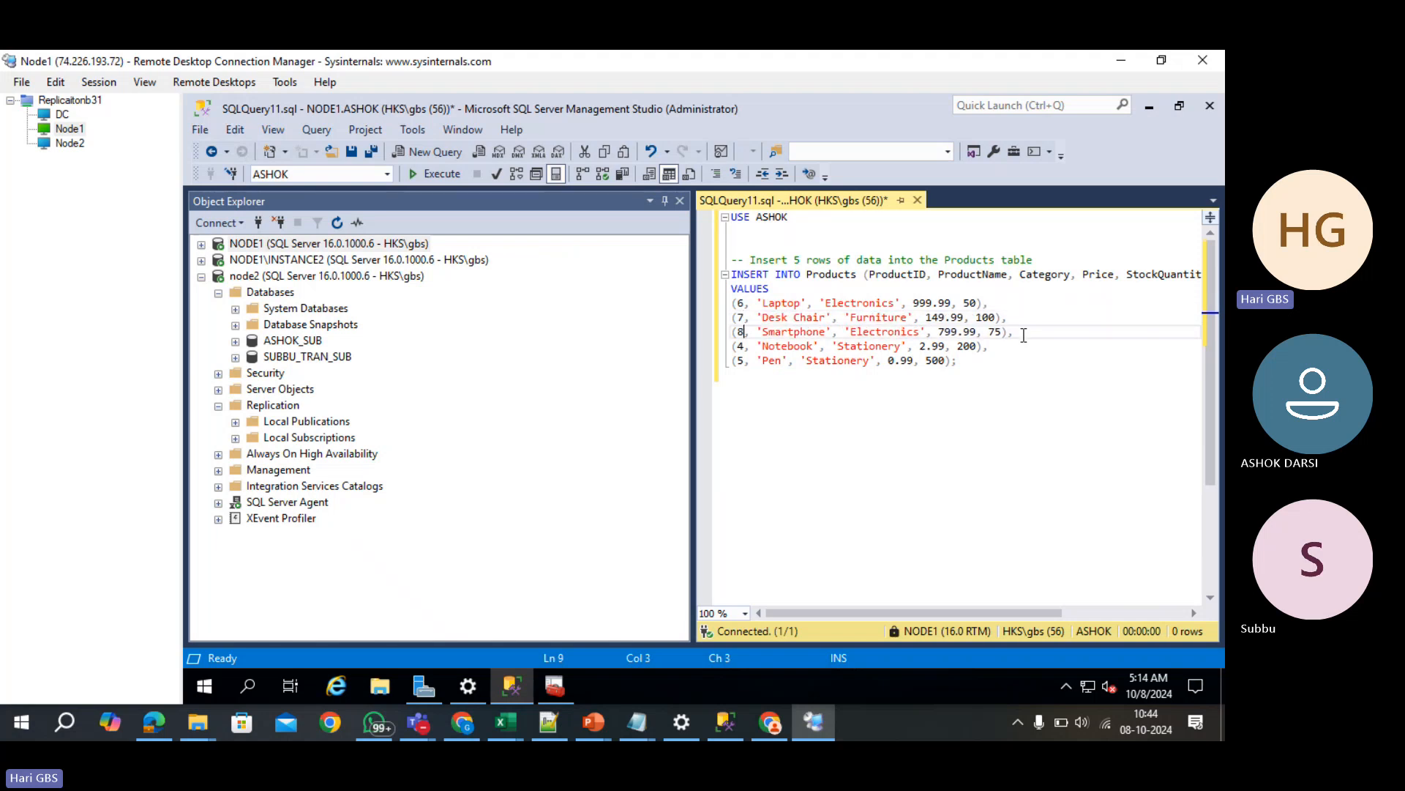
key(Down)
text(9)
key(Down)
key(BackSpace)
text(10)
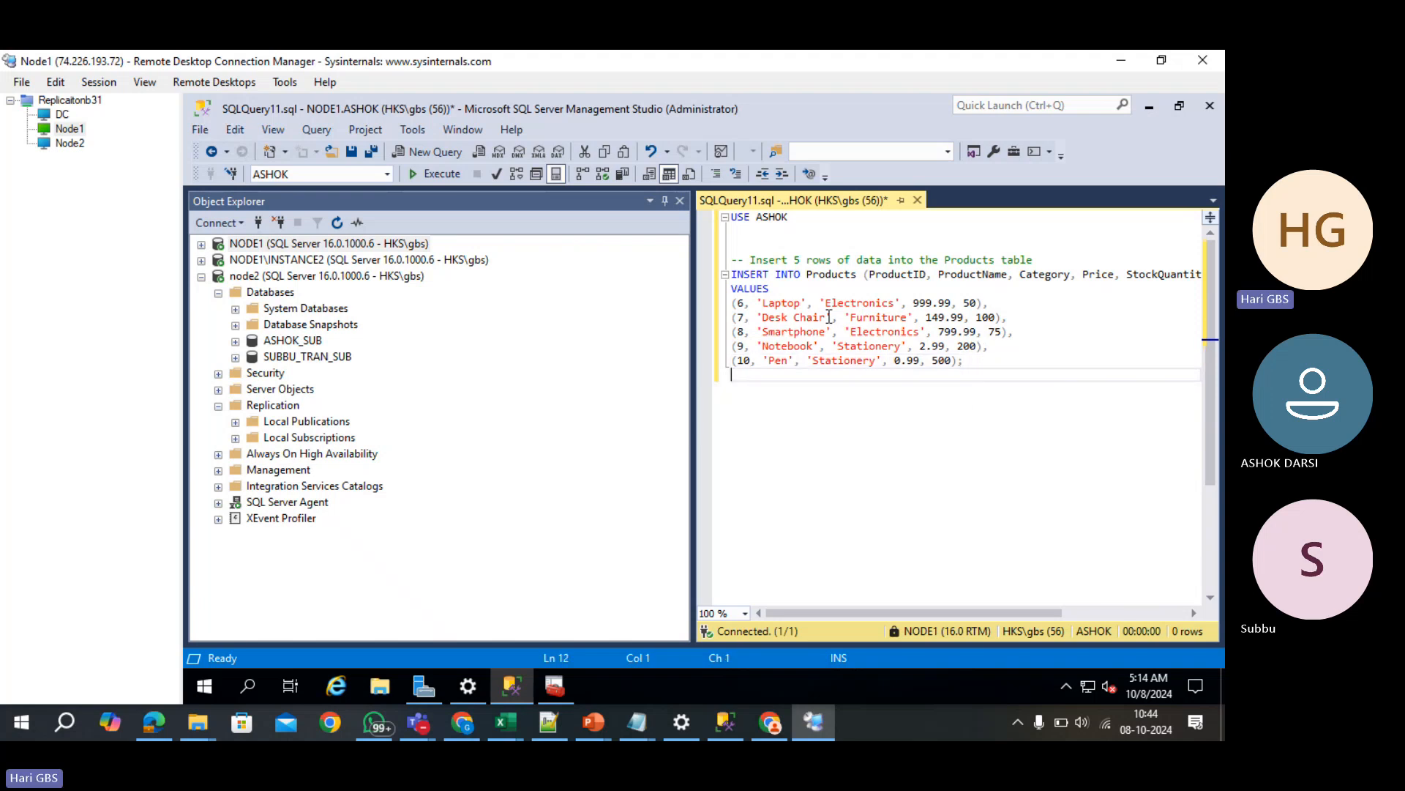
- Add a USE SUBBU section with the same Products insert and run the whole script
drag(971, 361, 715, 264)
key(ctrl+c)
key(Return)
key(Return)
key(Return)
text(USE S)
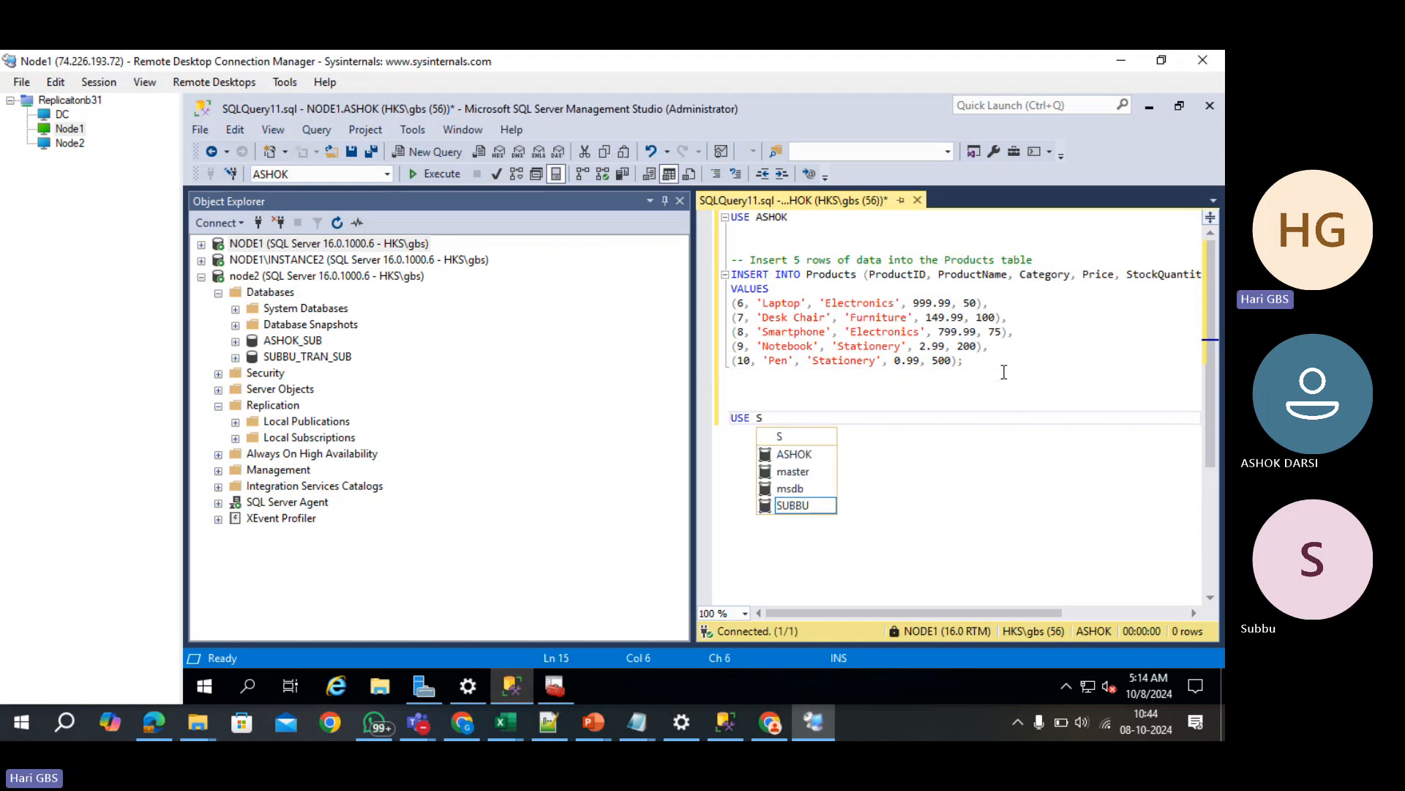
text(UBBI)
key(Return)
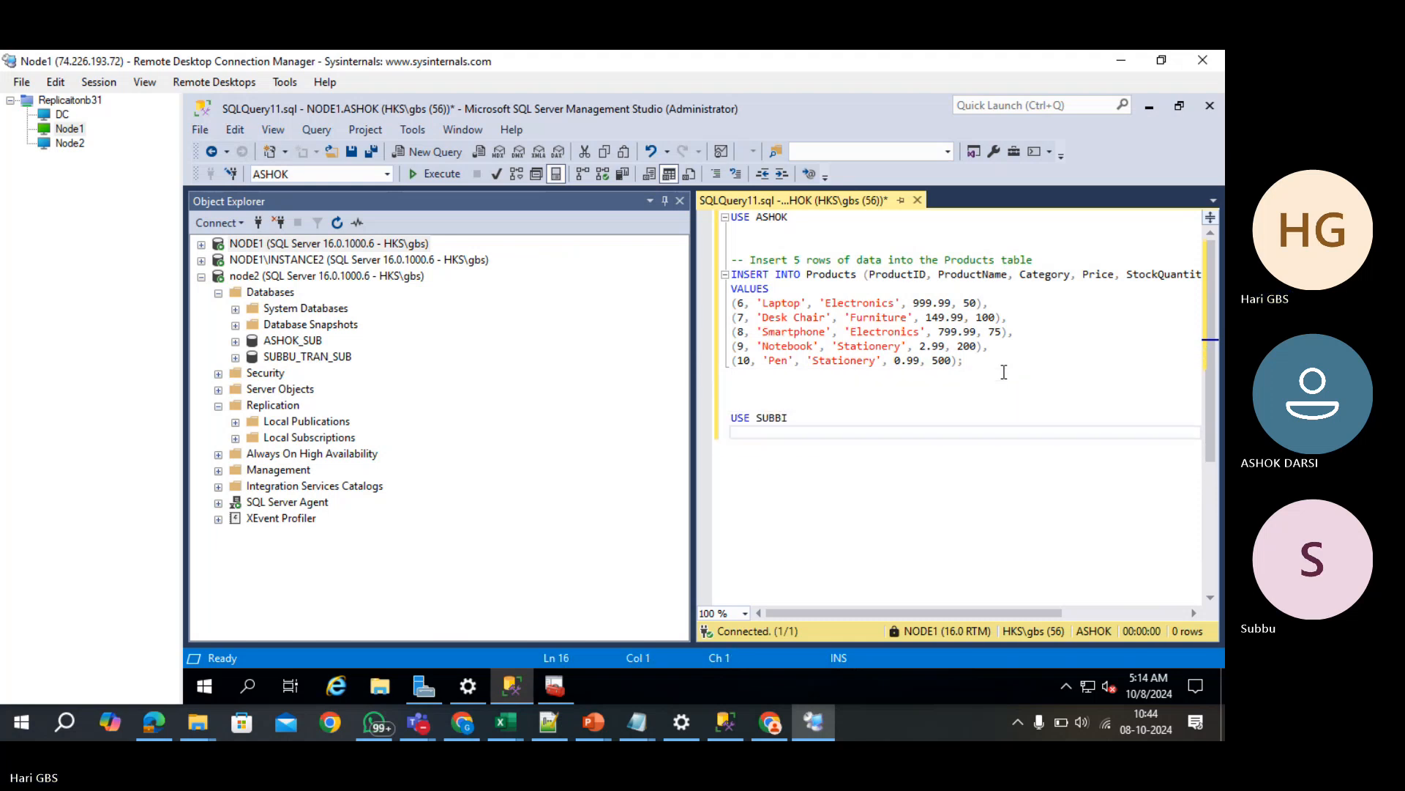
key(BackSpace)
key(BackSpace)
text(U)
key(Return)
key(Return)
key(ctrl+v)
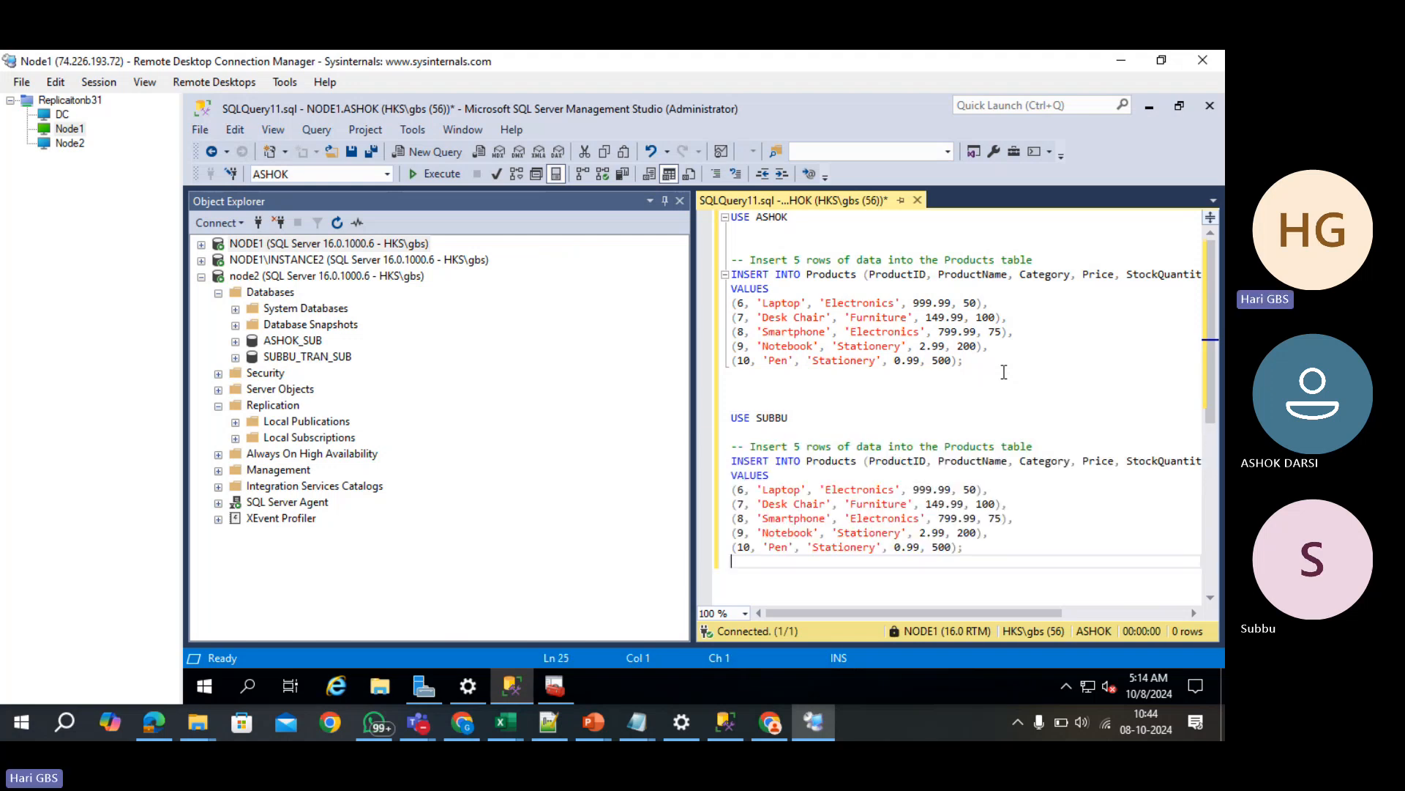
key(F5)
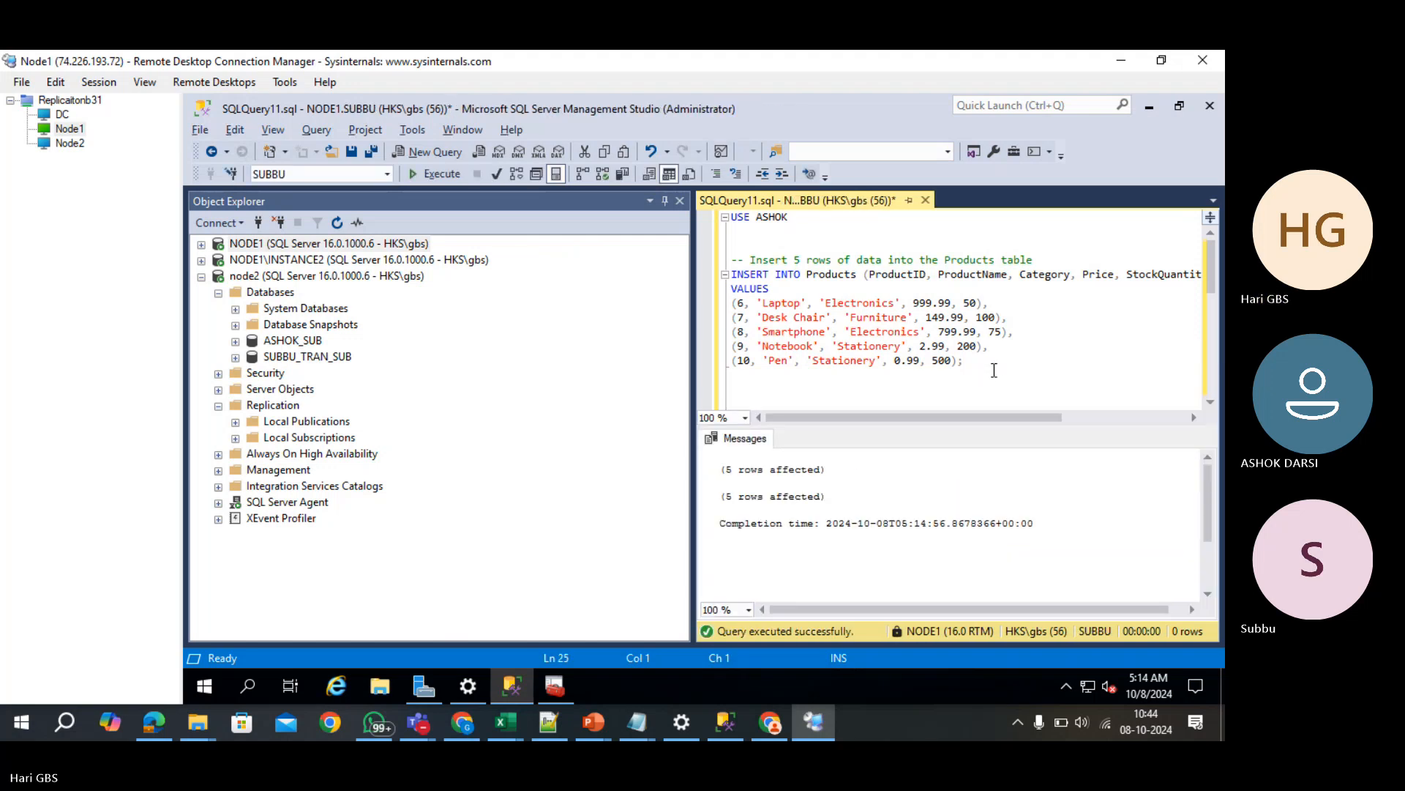
- Query the top 1000 rows of NODE1's ASHOK Employees table, showing five rows with IDs 1–5
click(202, 244)
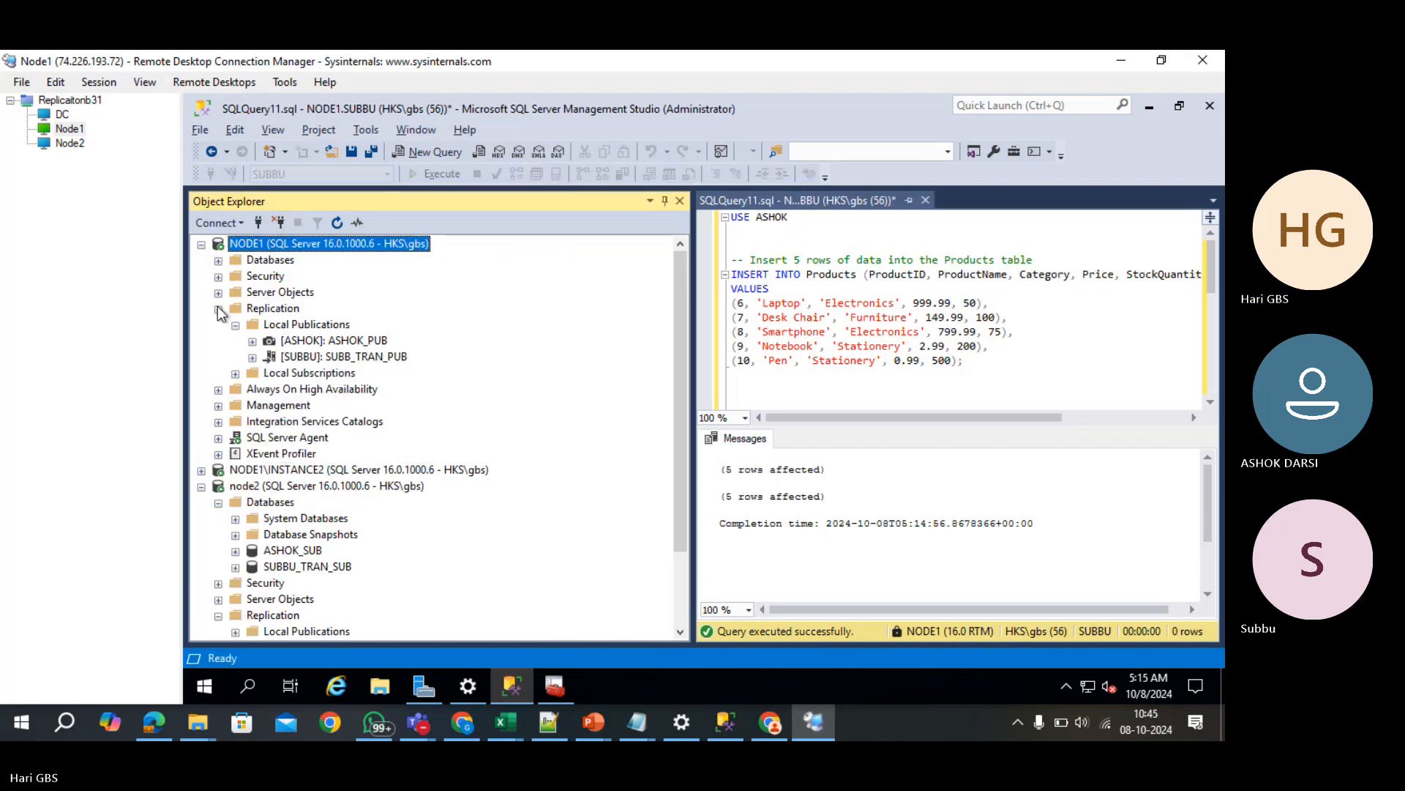
click(218, 308)
click(218, 260)
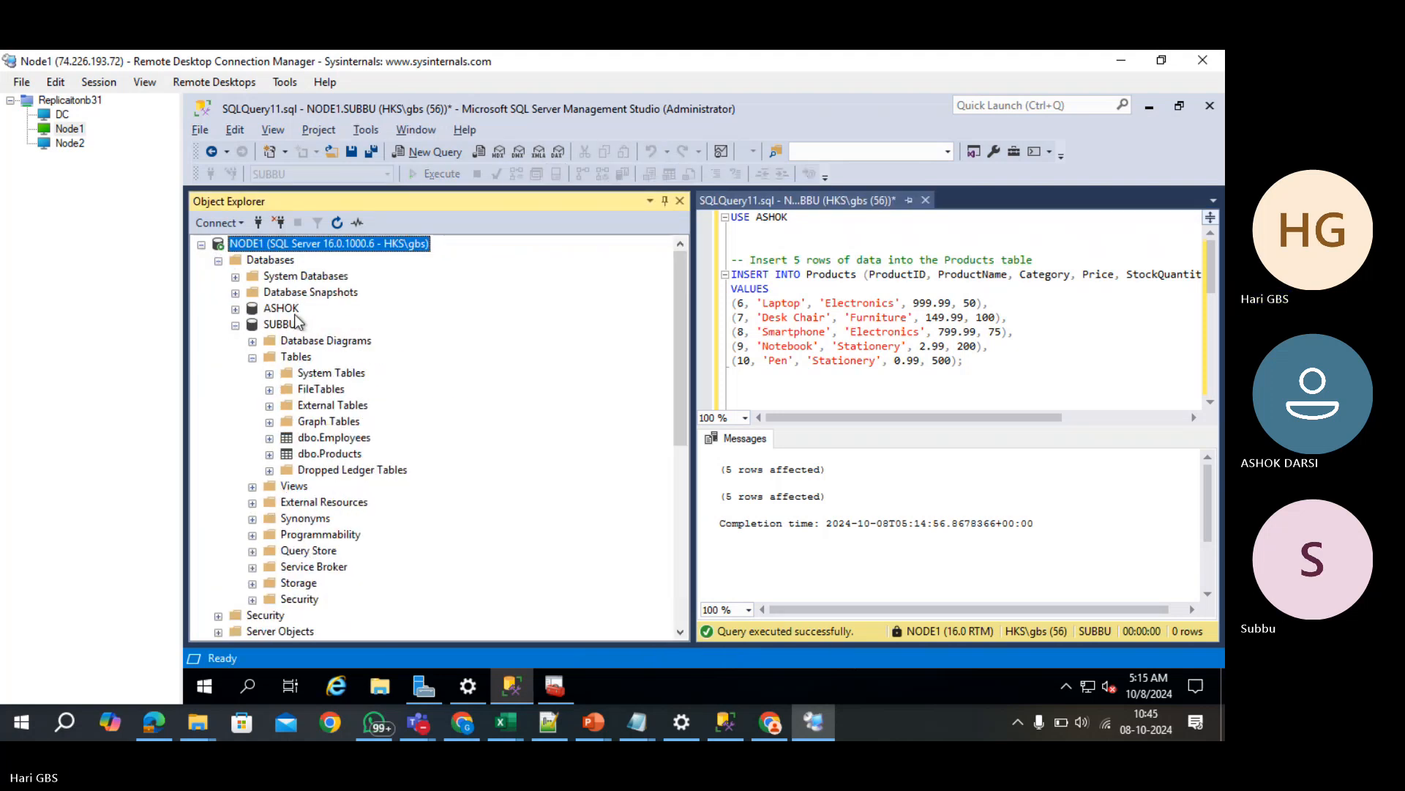
click(235, 308)
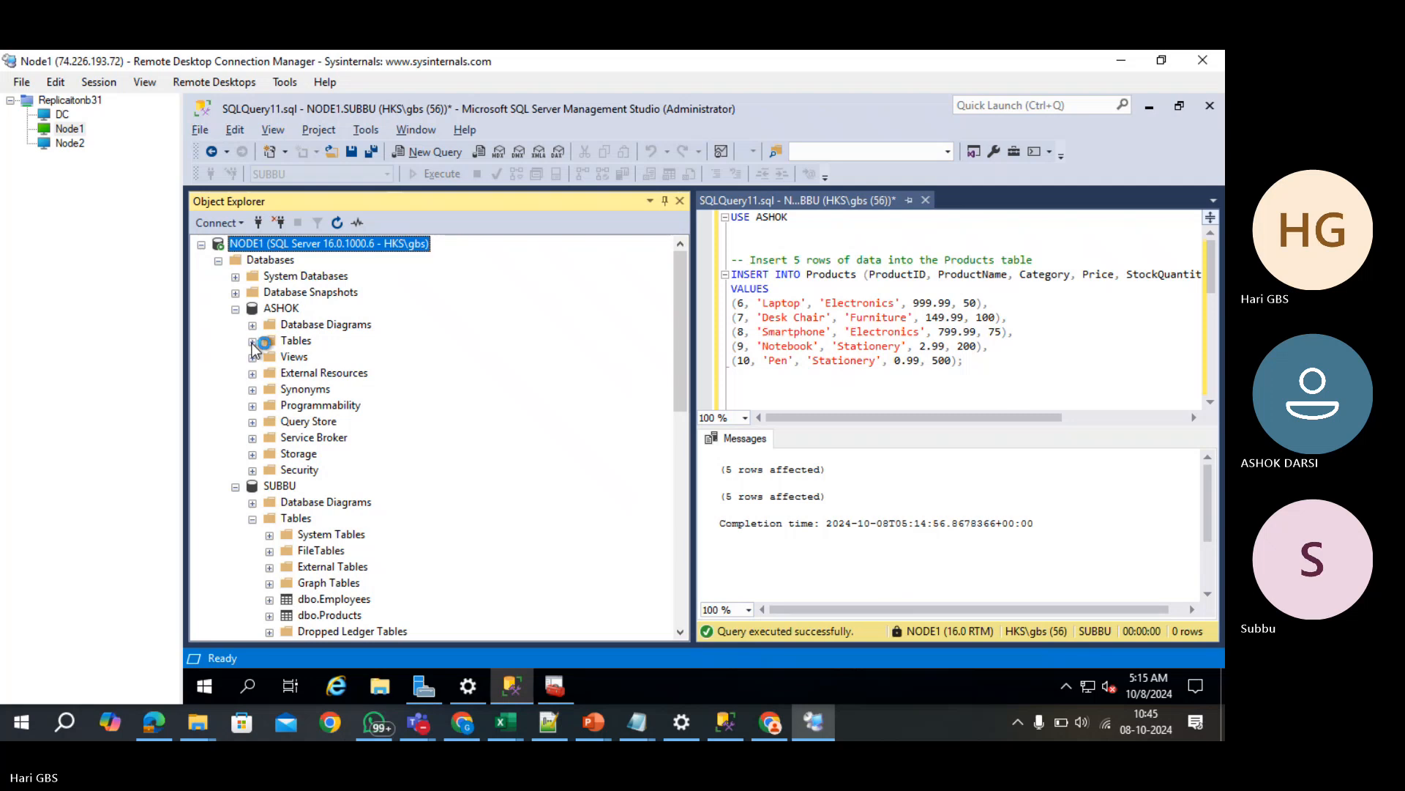
click(252, 340)
right_click(319, 422)
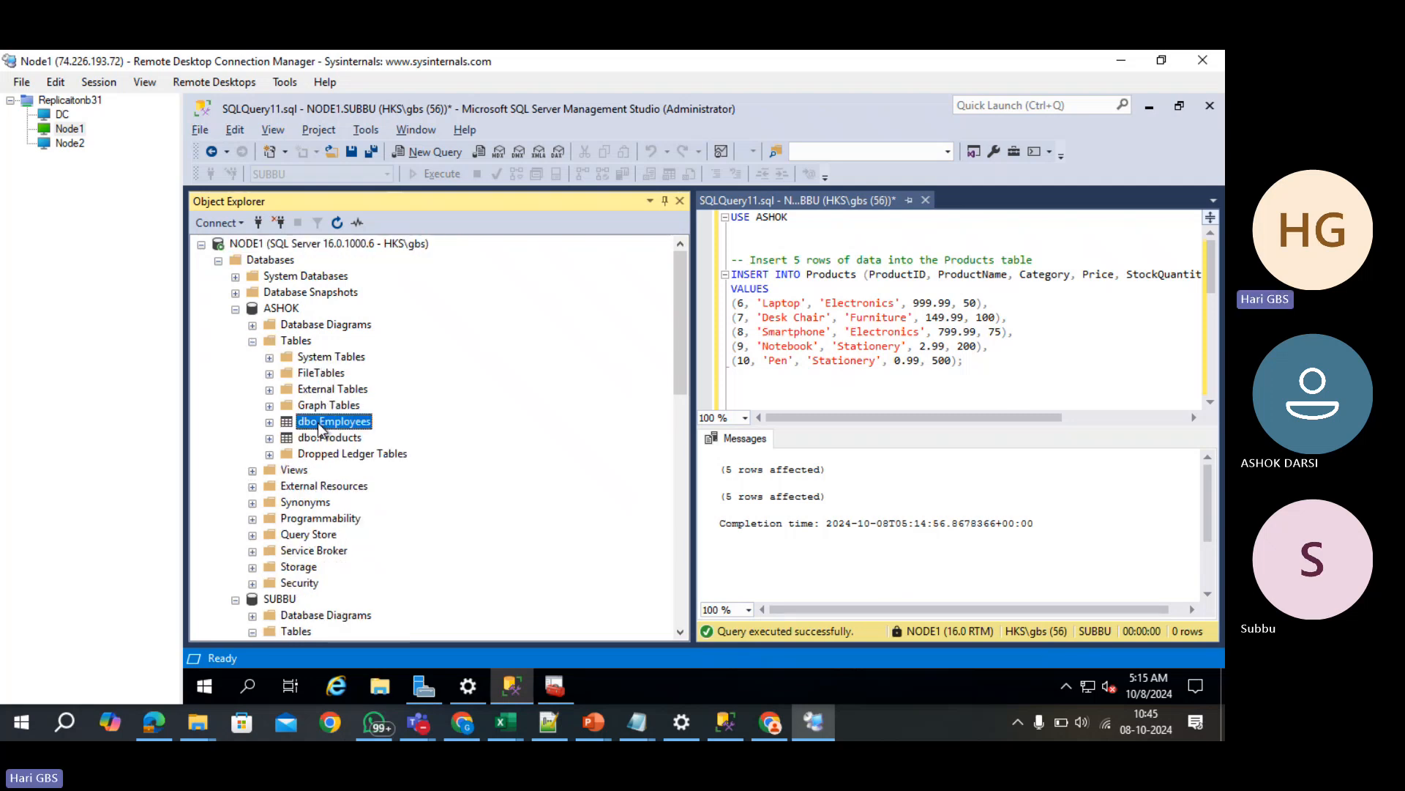
click(403, 316)
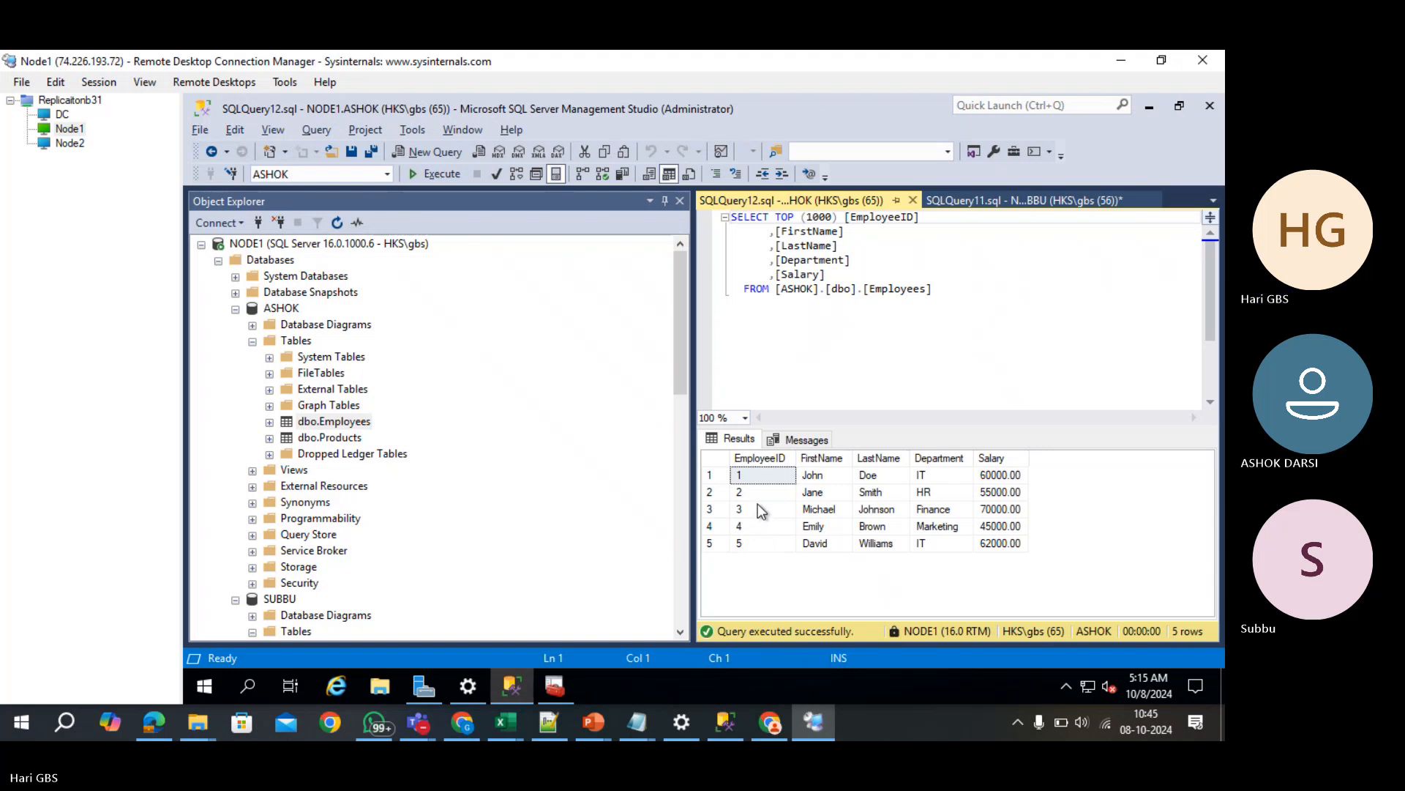
double_click(281, 309)
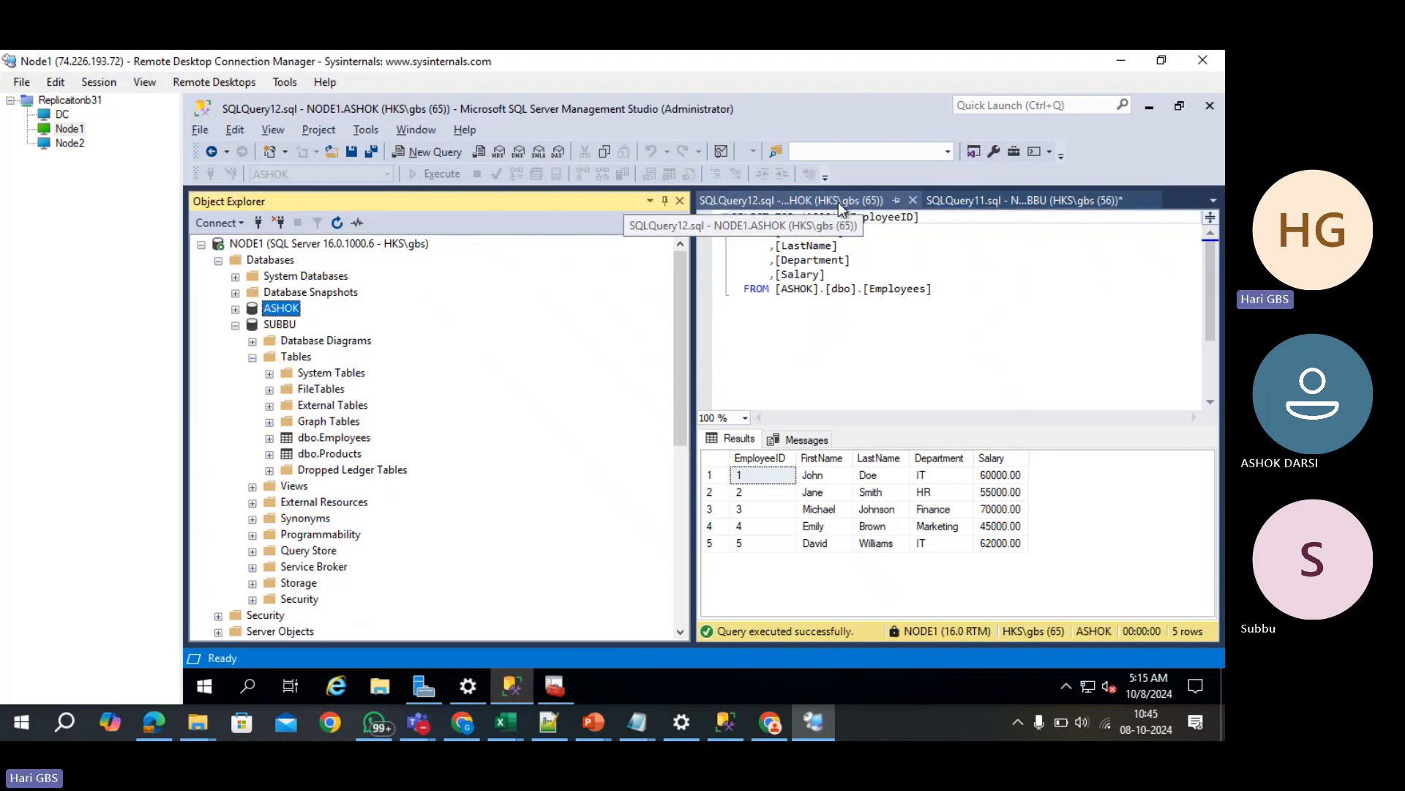
- Run USE ASHOK, then the Products insert for IDs 6–10, getting 5 rows affected
click(1014, 199)
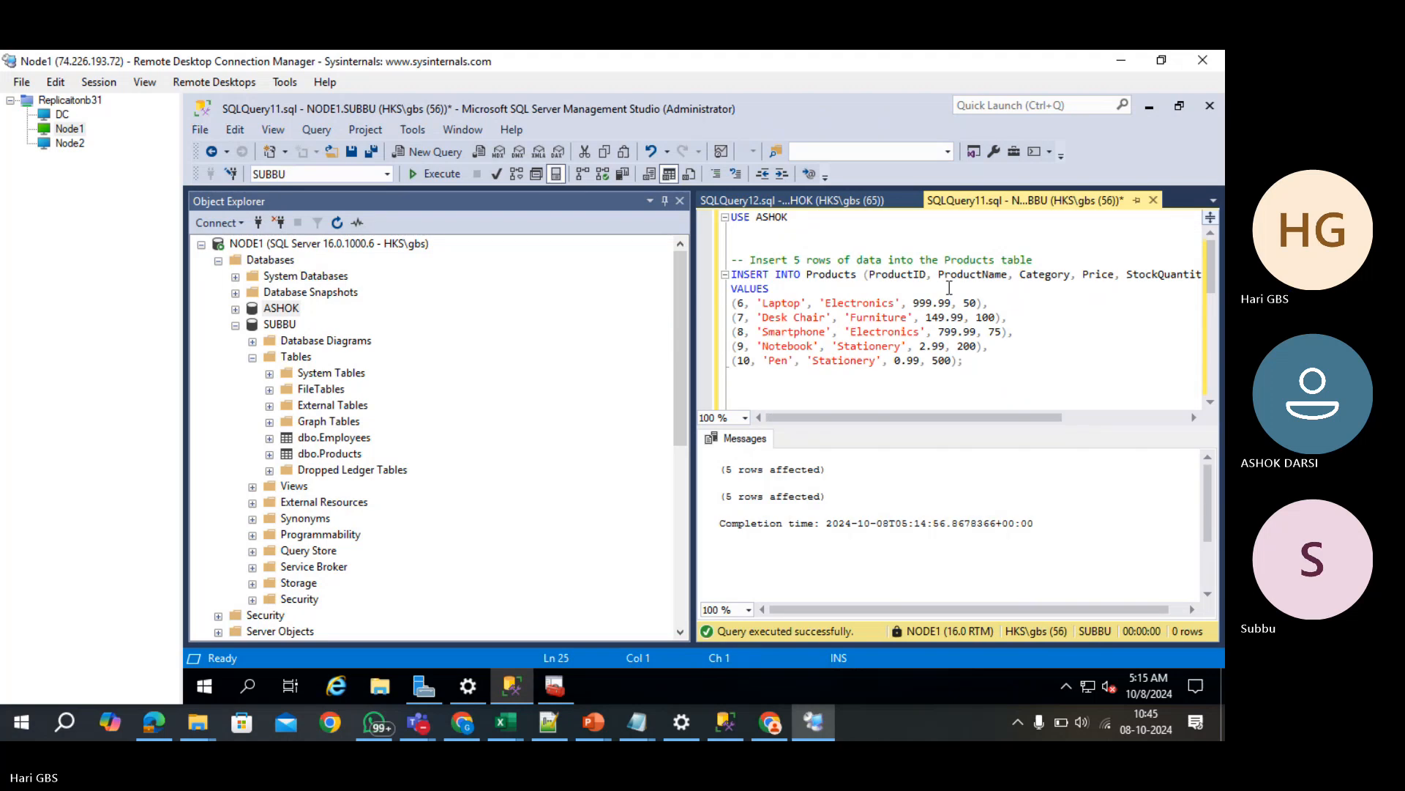
click(853, 242)
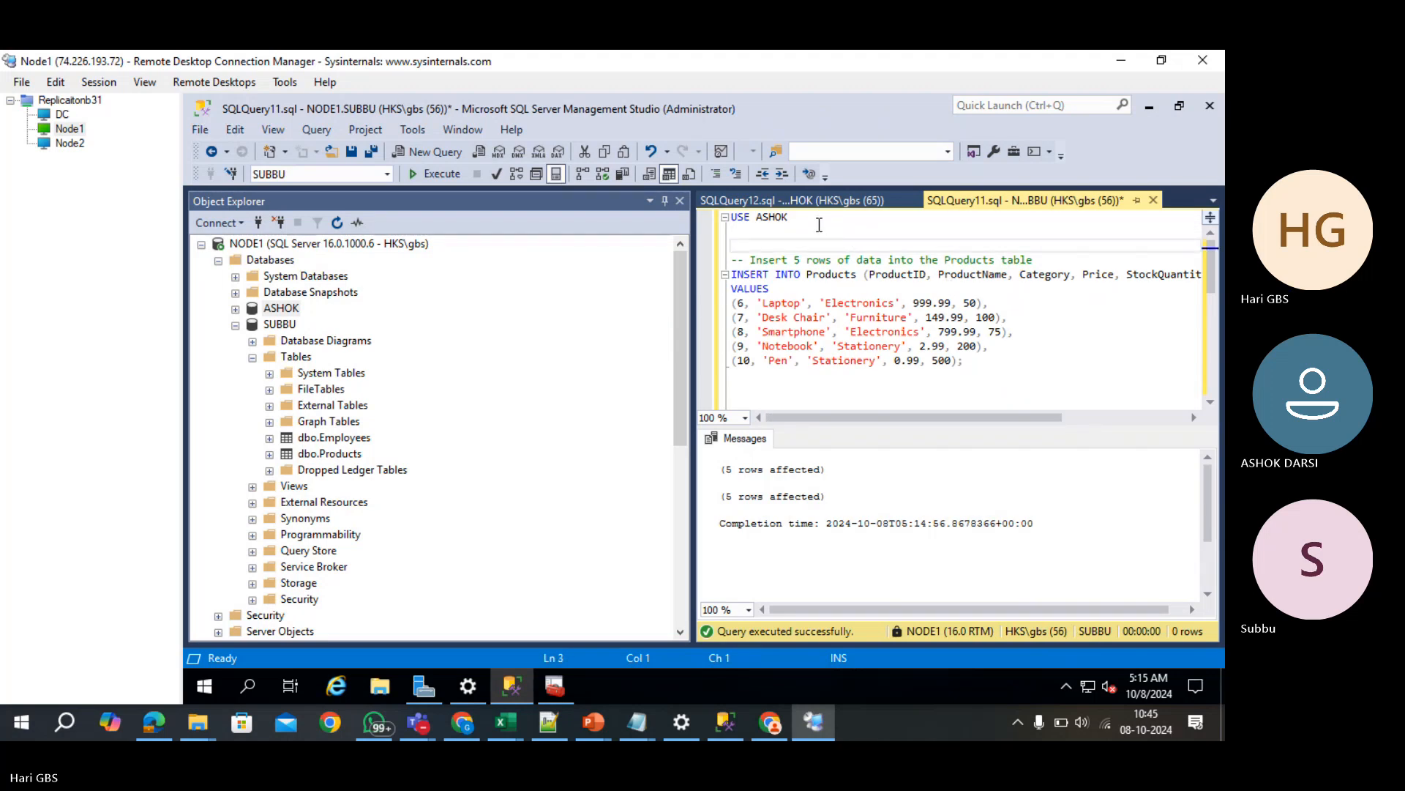
drag(819, 225, 675, 214)
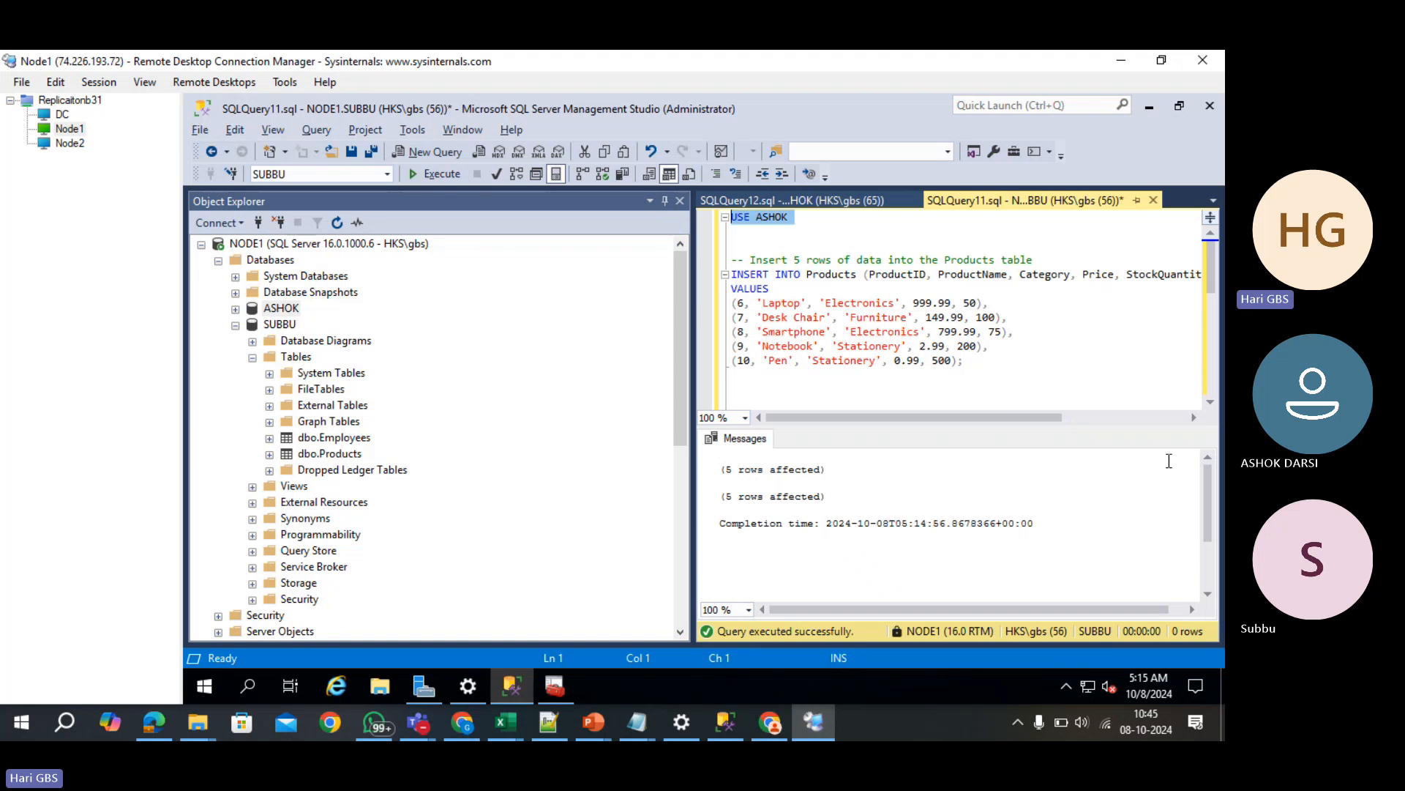
key(F5)
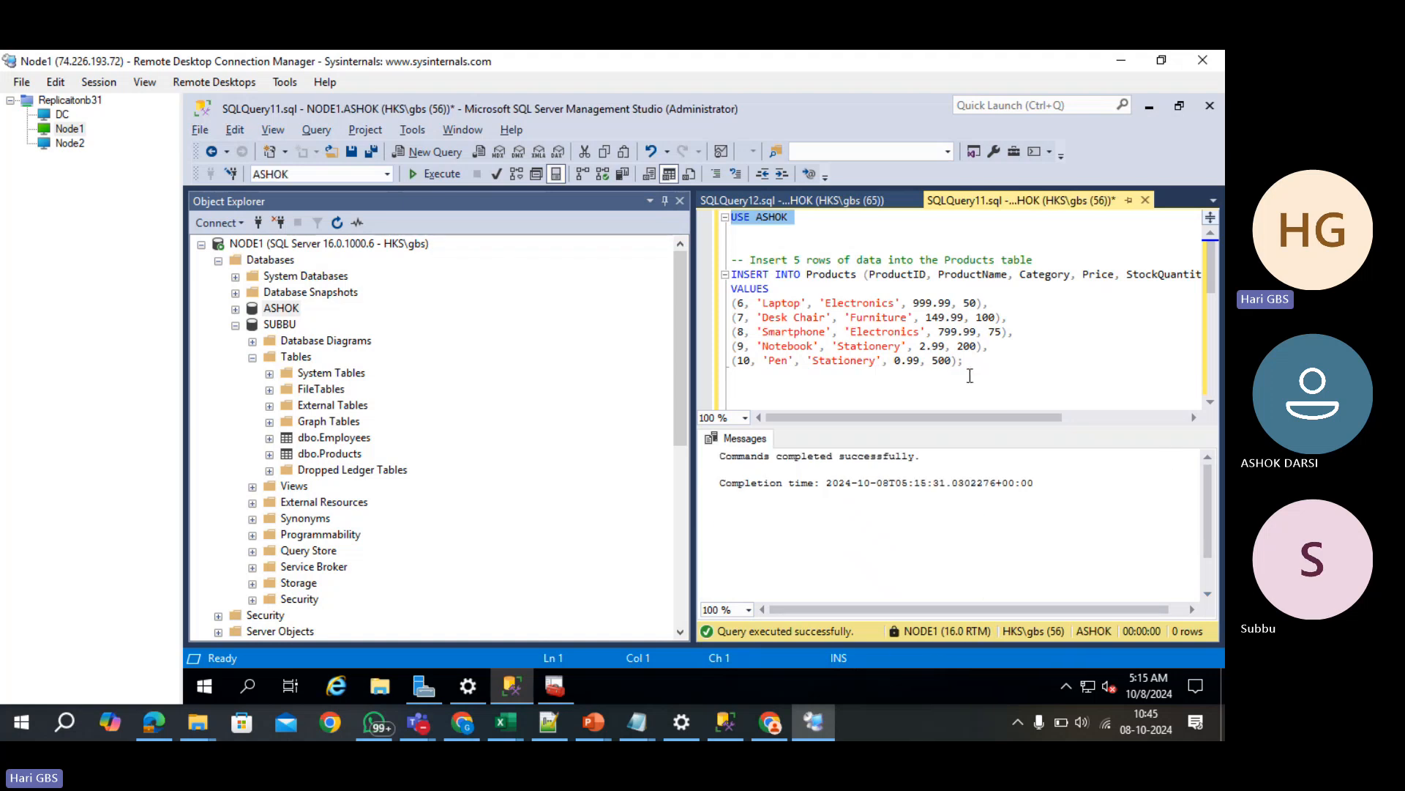
drag(992, 377, 708, 279)
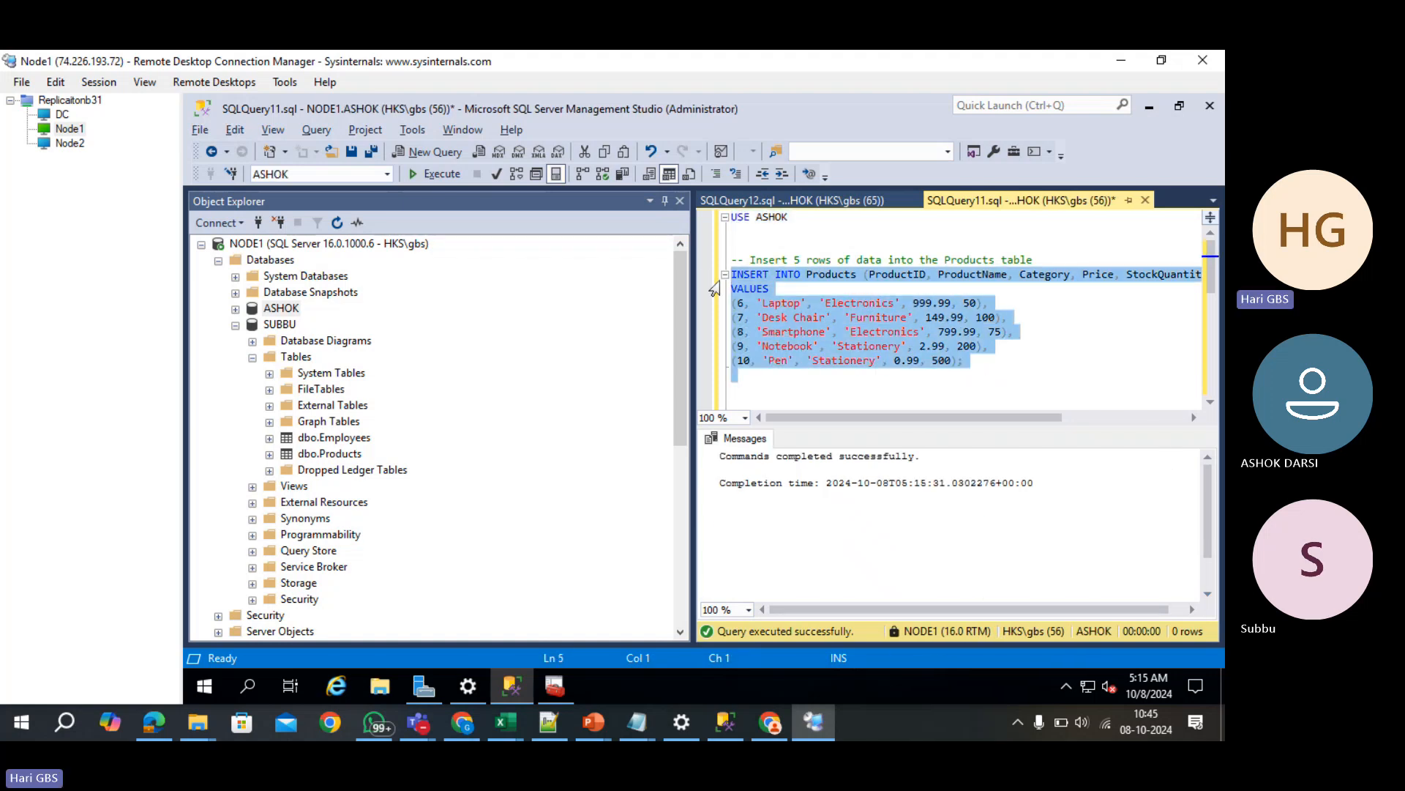
key(F5)
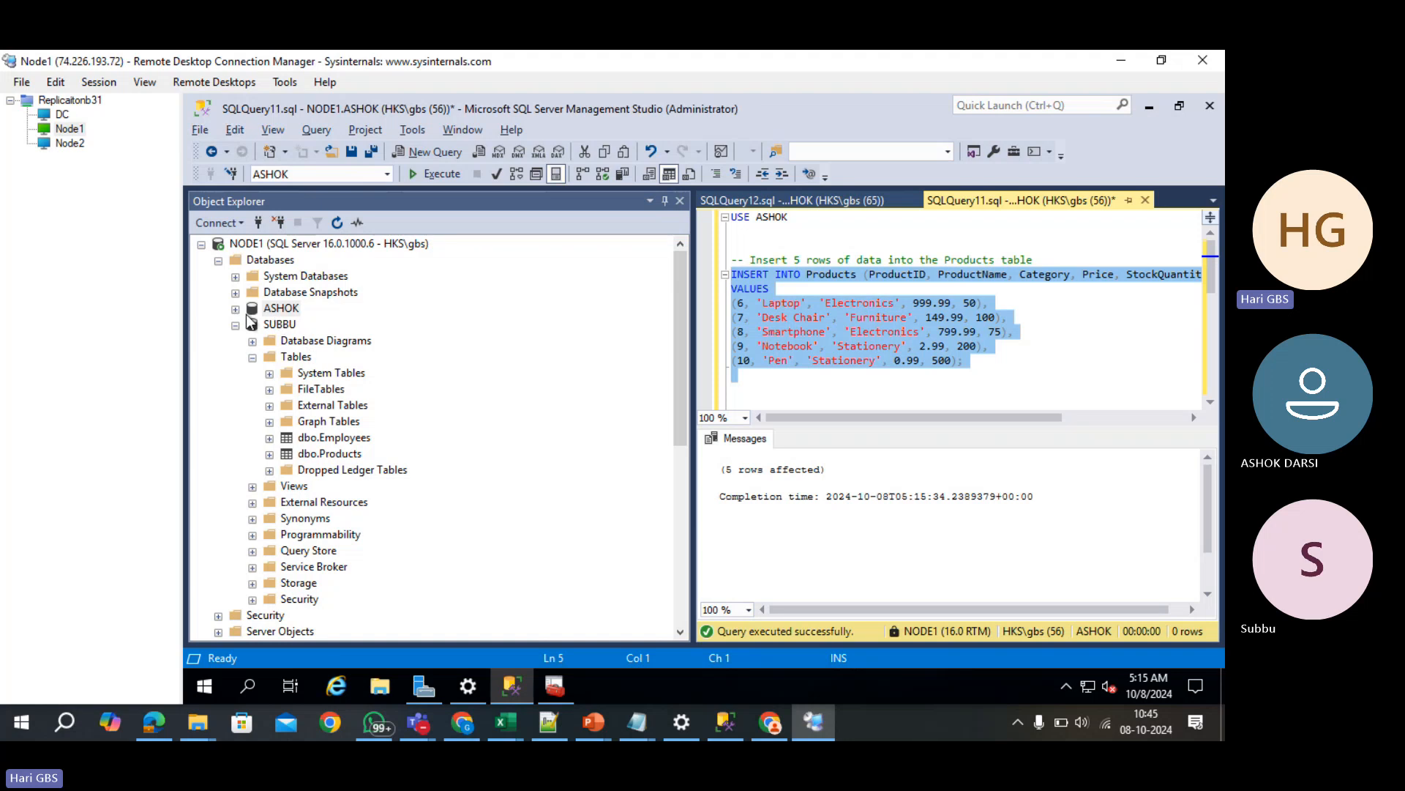
double_click(275, 309)
- Query ASHOK's and SUBBU's Employees tables to confirm five rows each, then close both queries
click(330, 421)
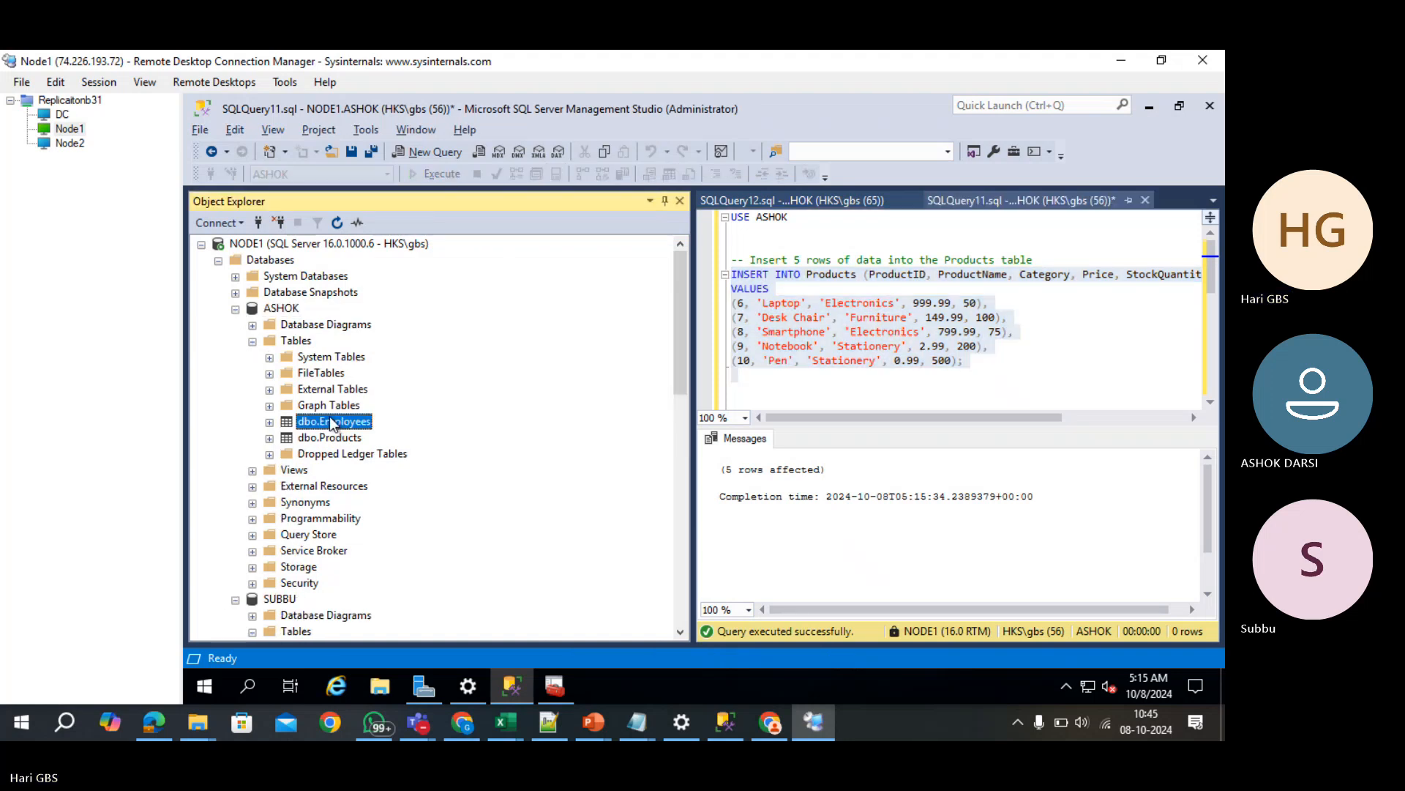
right_click(331, 421)
click(458, 317)
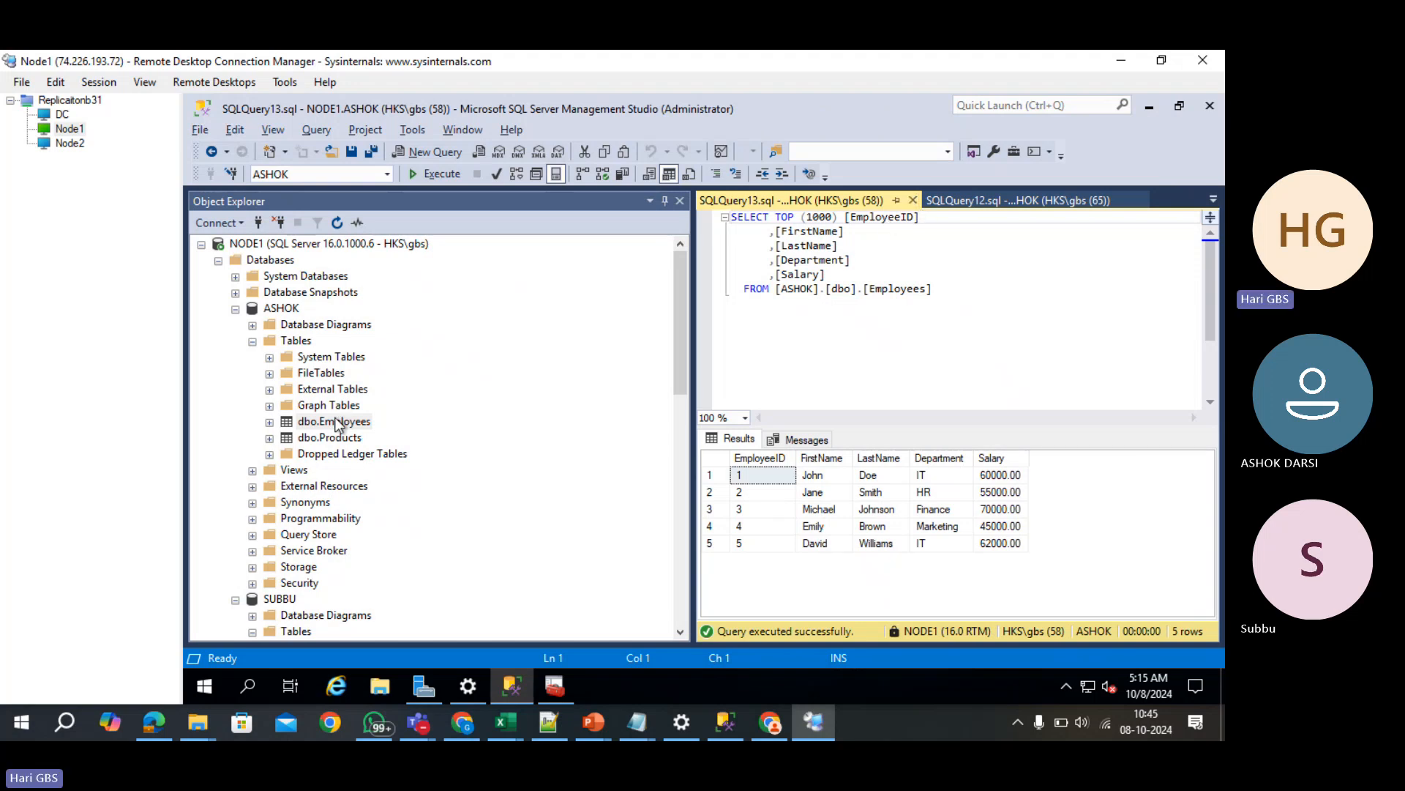
scroll(308, 582, down, 2)
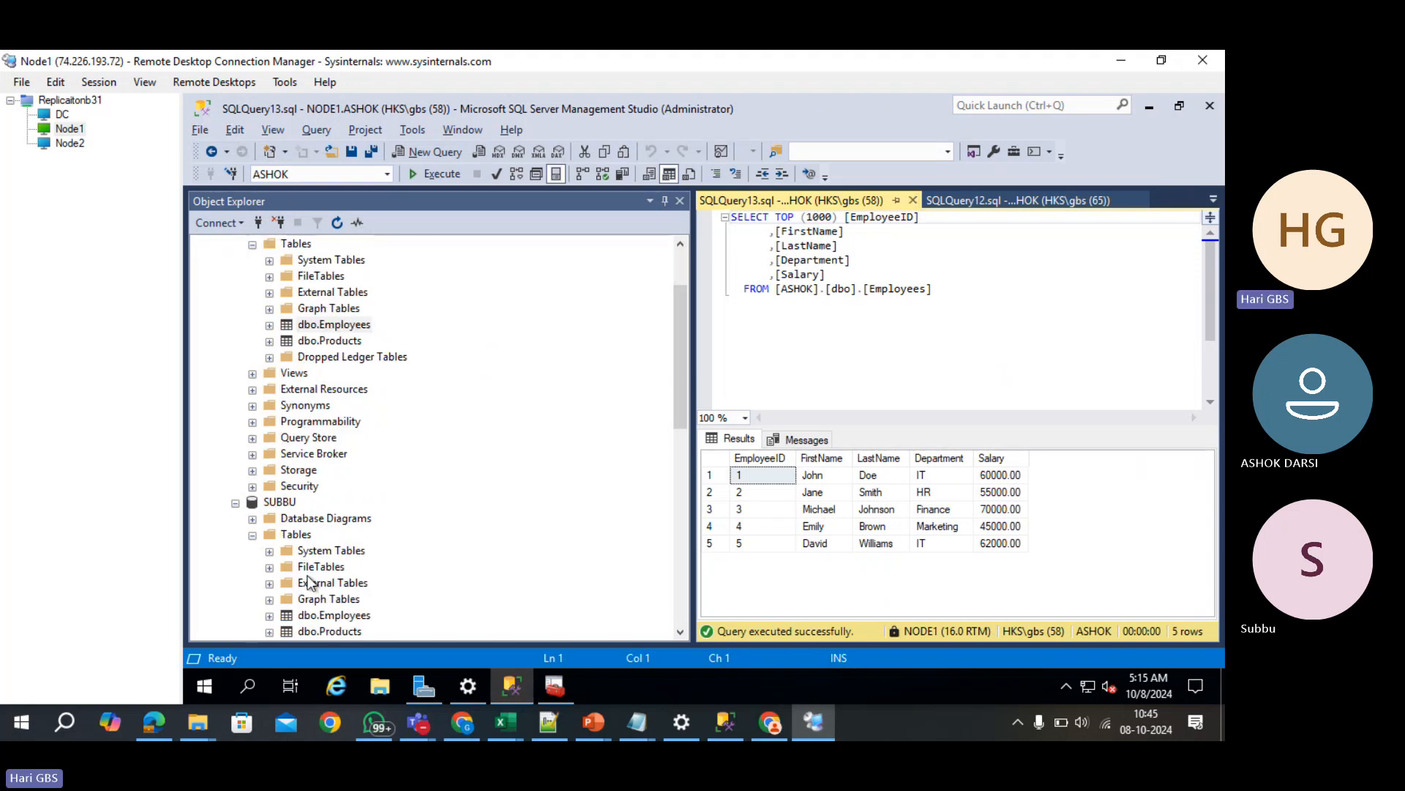
right_click(304, 617)
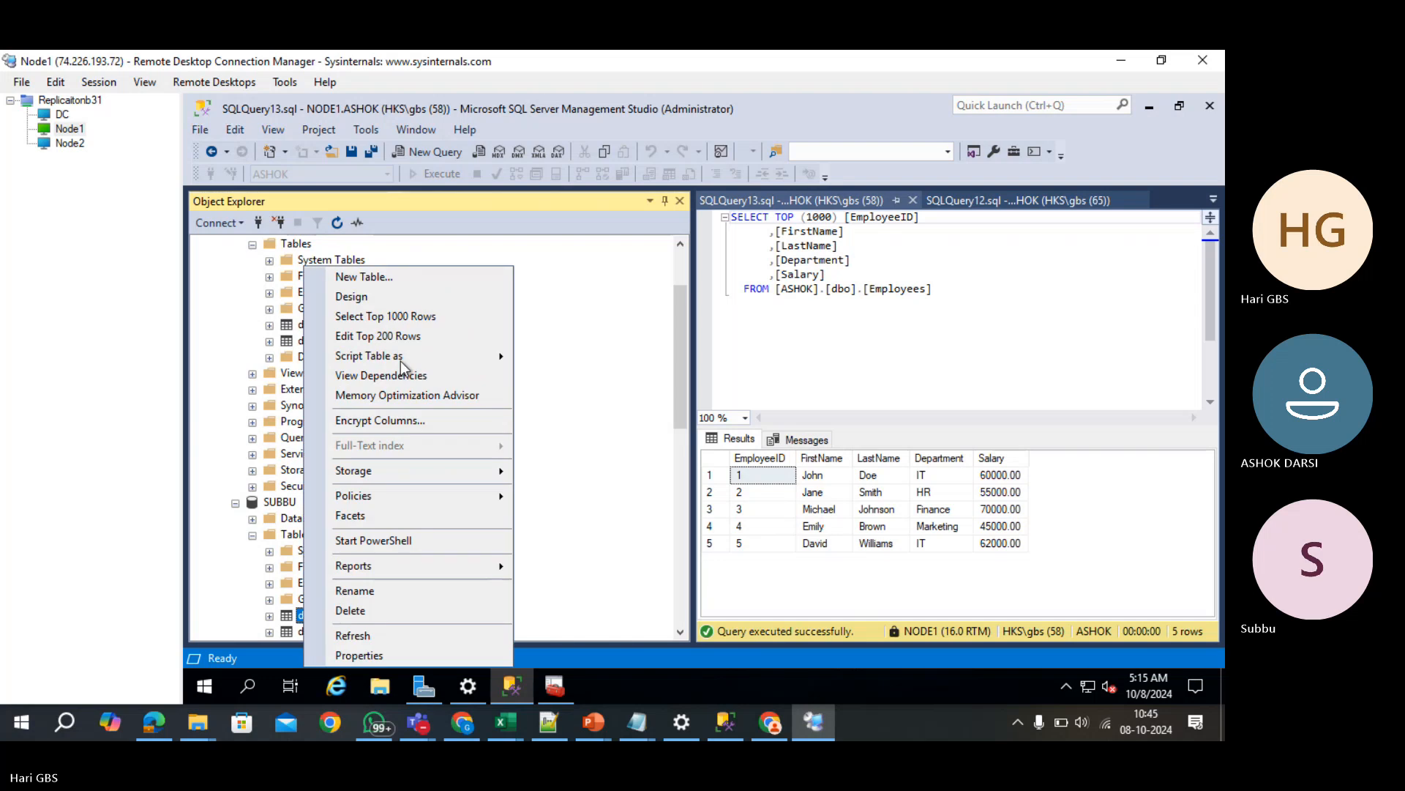
click(392, 322)
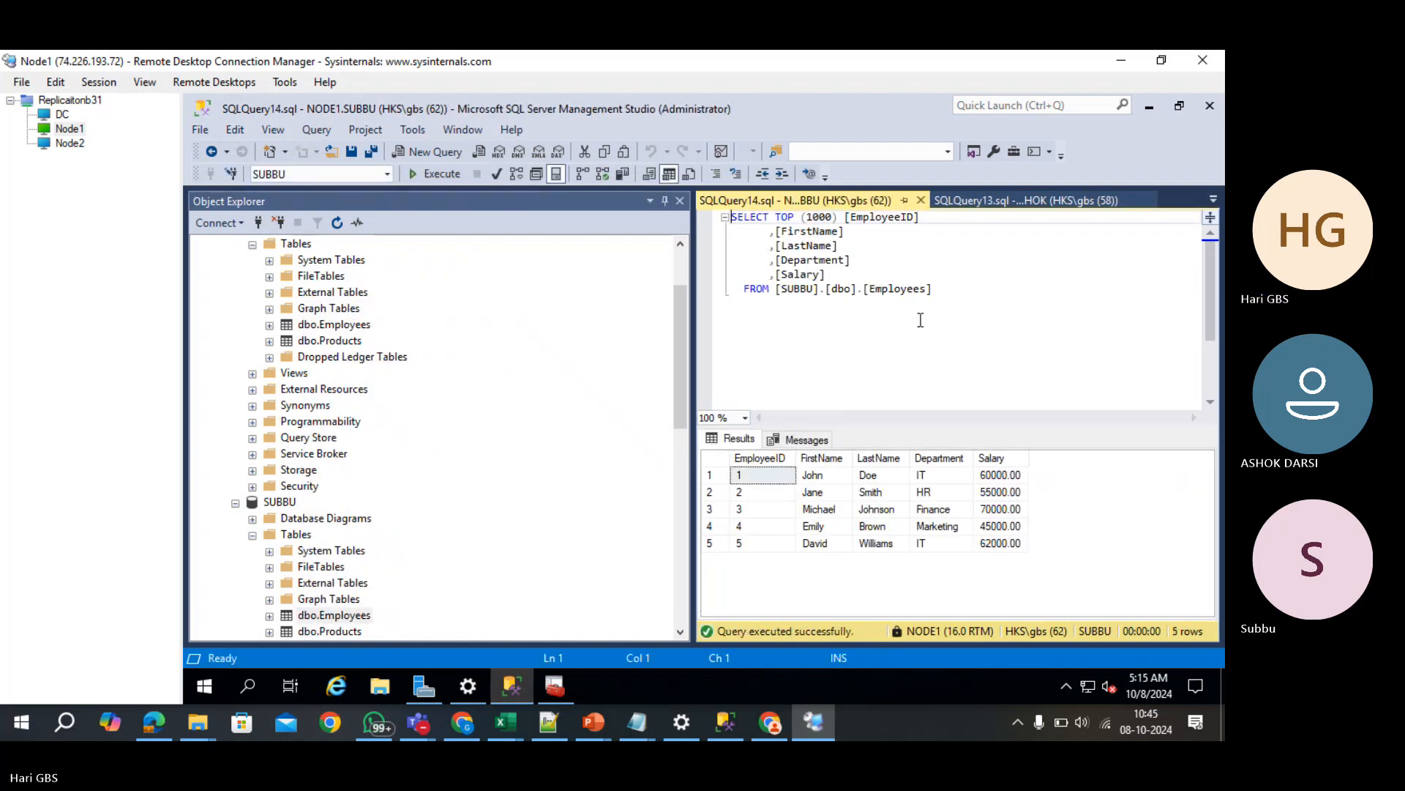
click(921, 202)
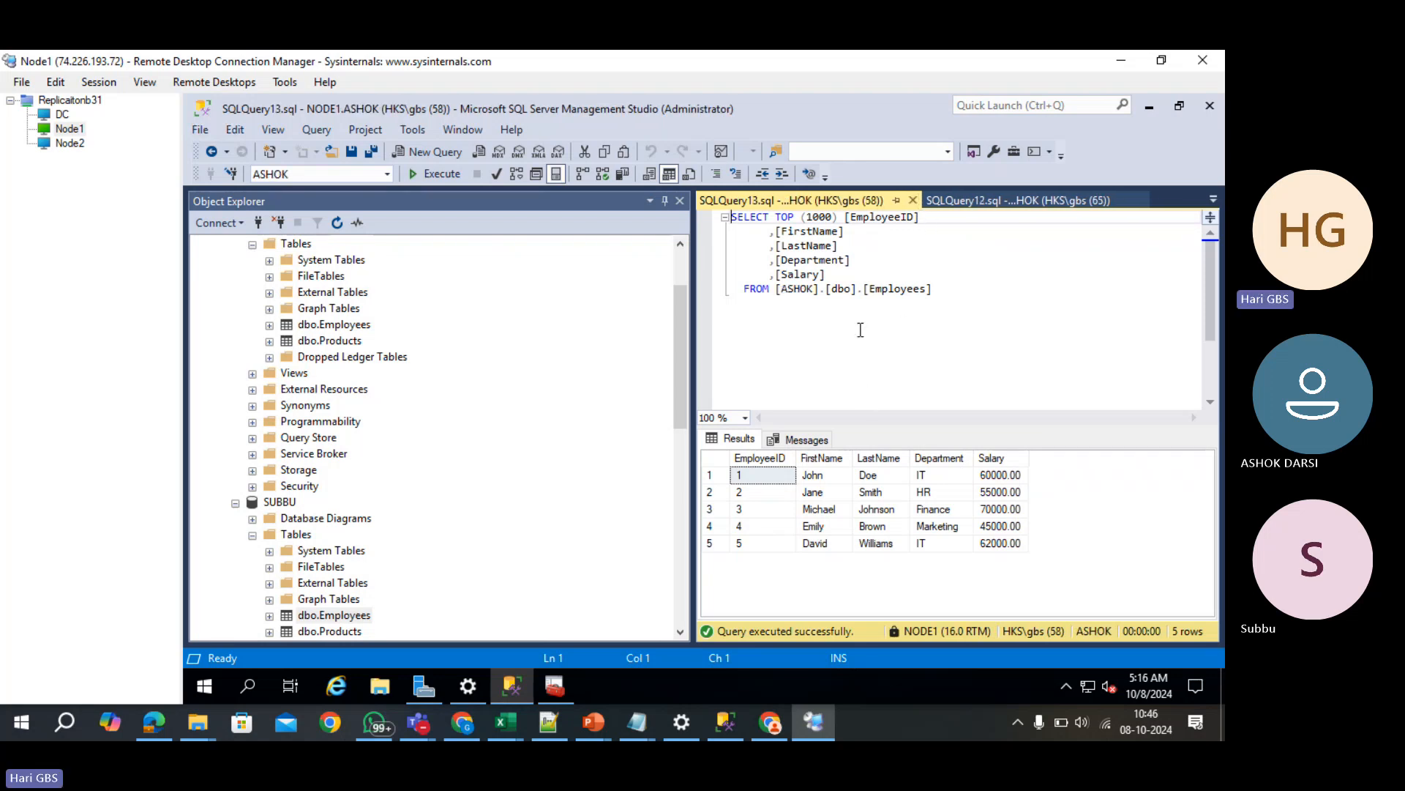
click(913, 200)
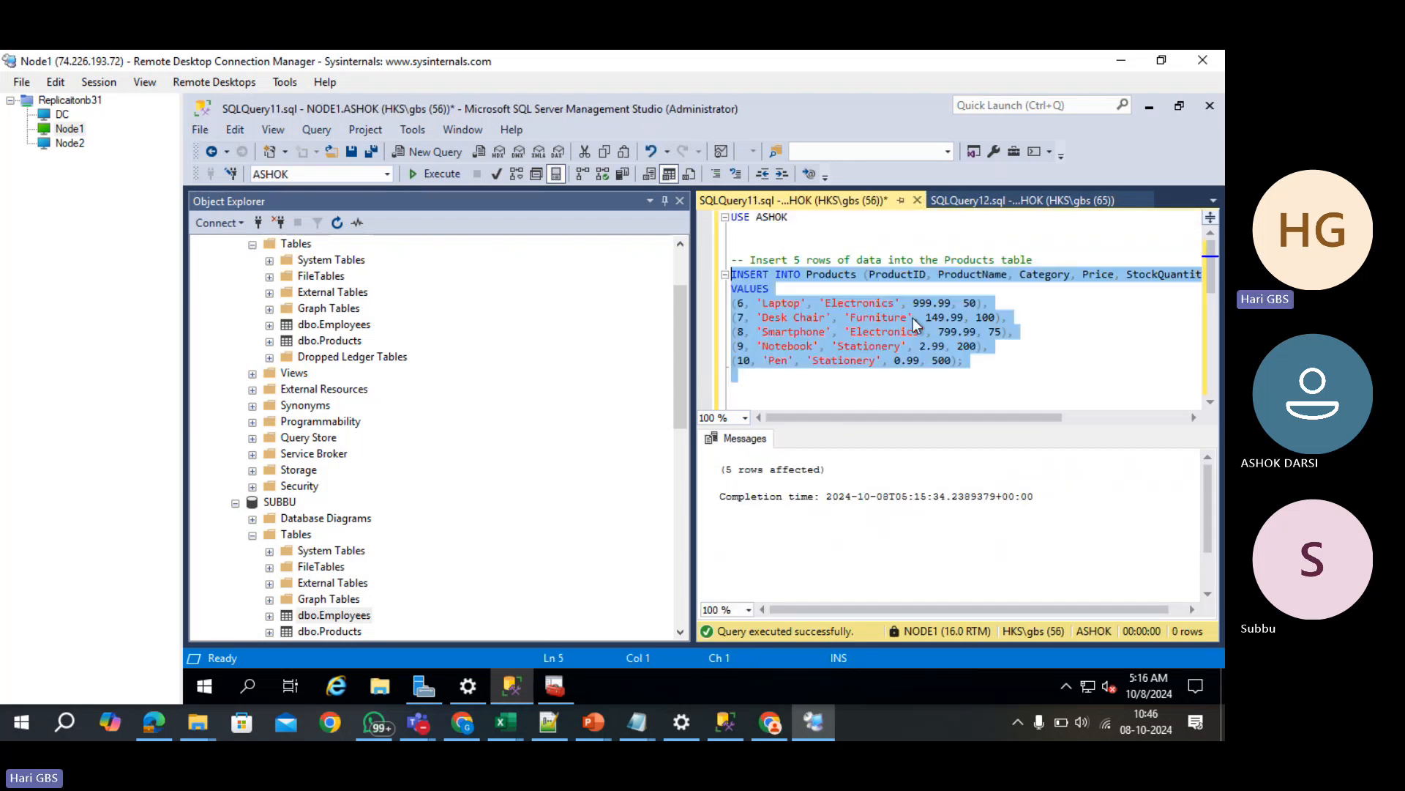
- Select the five-row Employees INSERT statement in the ChatGPT answer
click(902, 302)
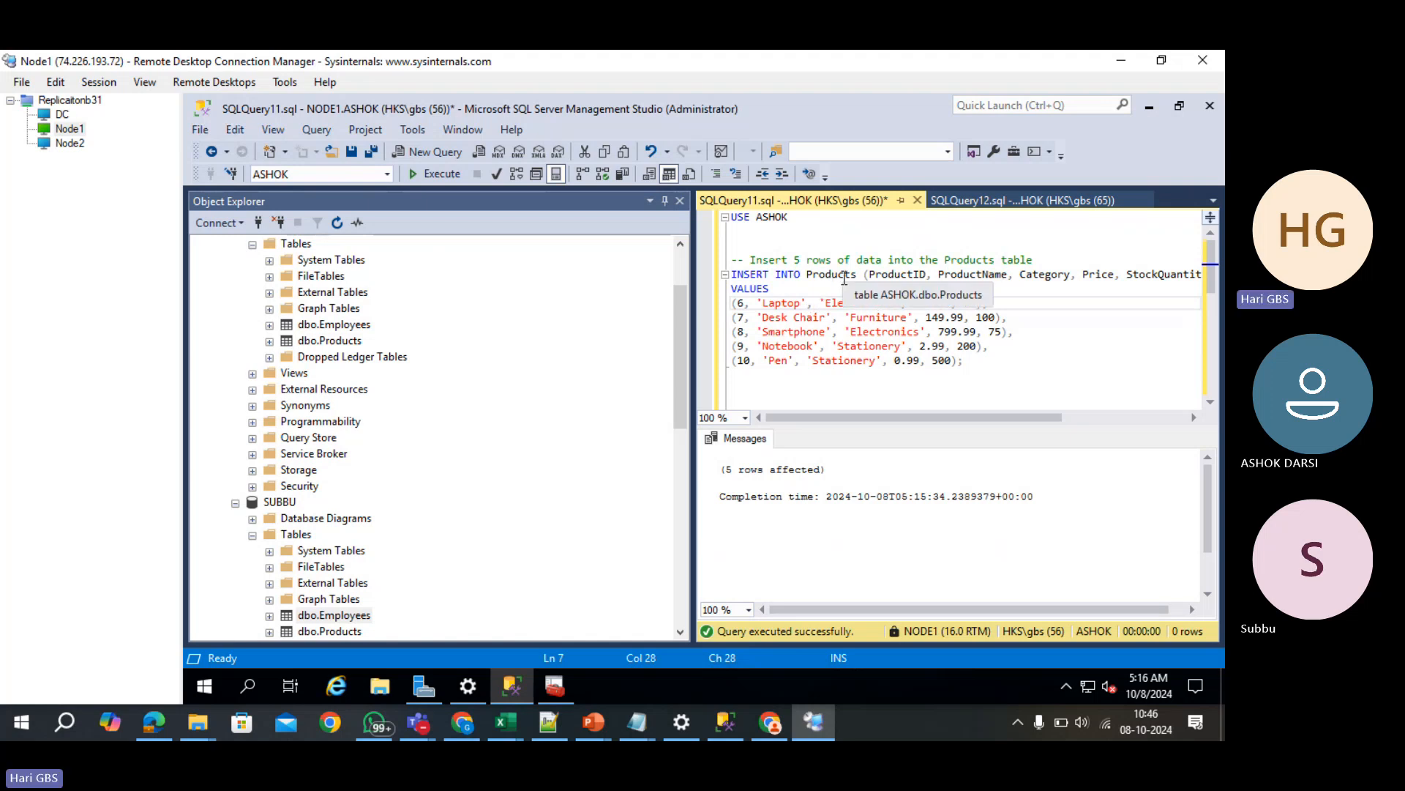
double_click(844, 275)
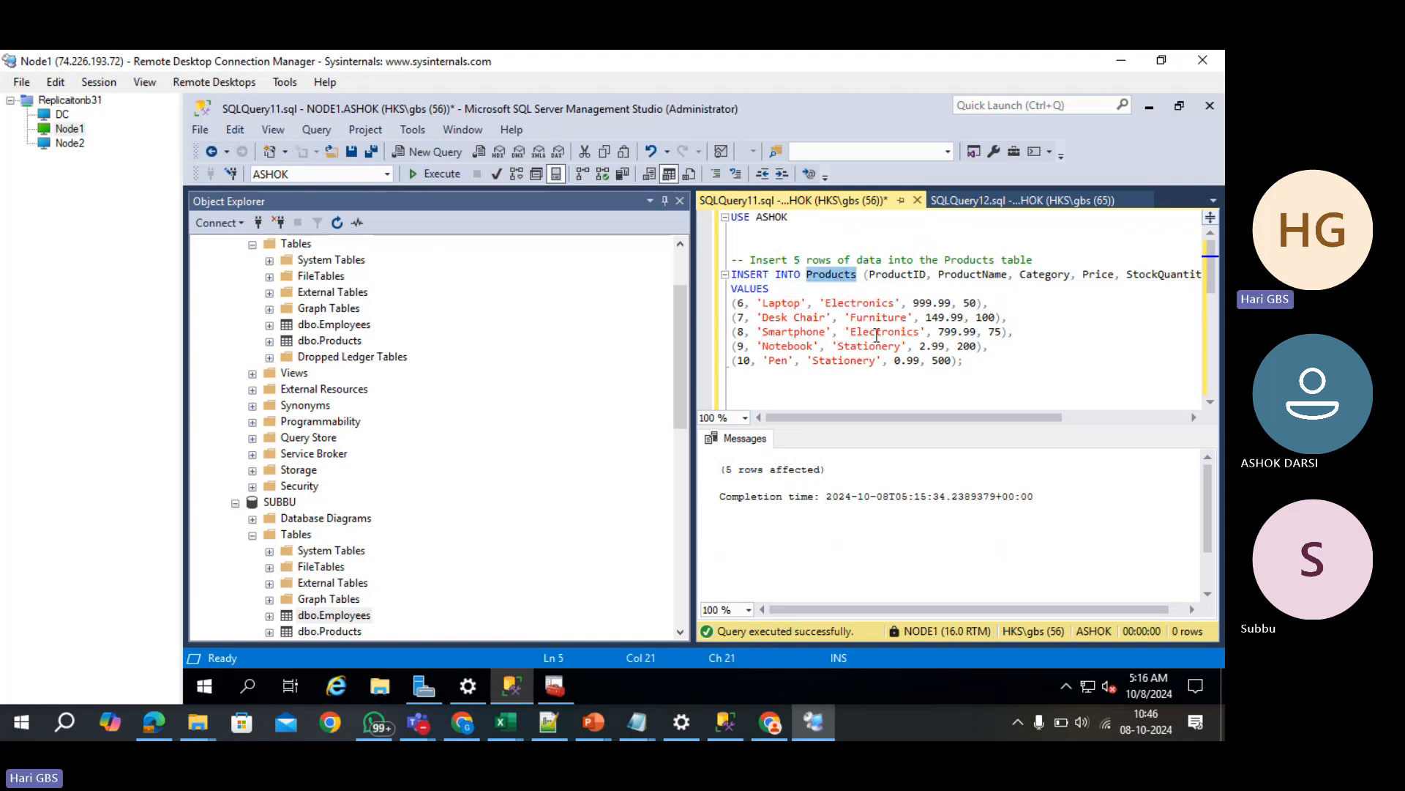
key(alt+Tab)
scroll(727, 402, up, 5)
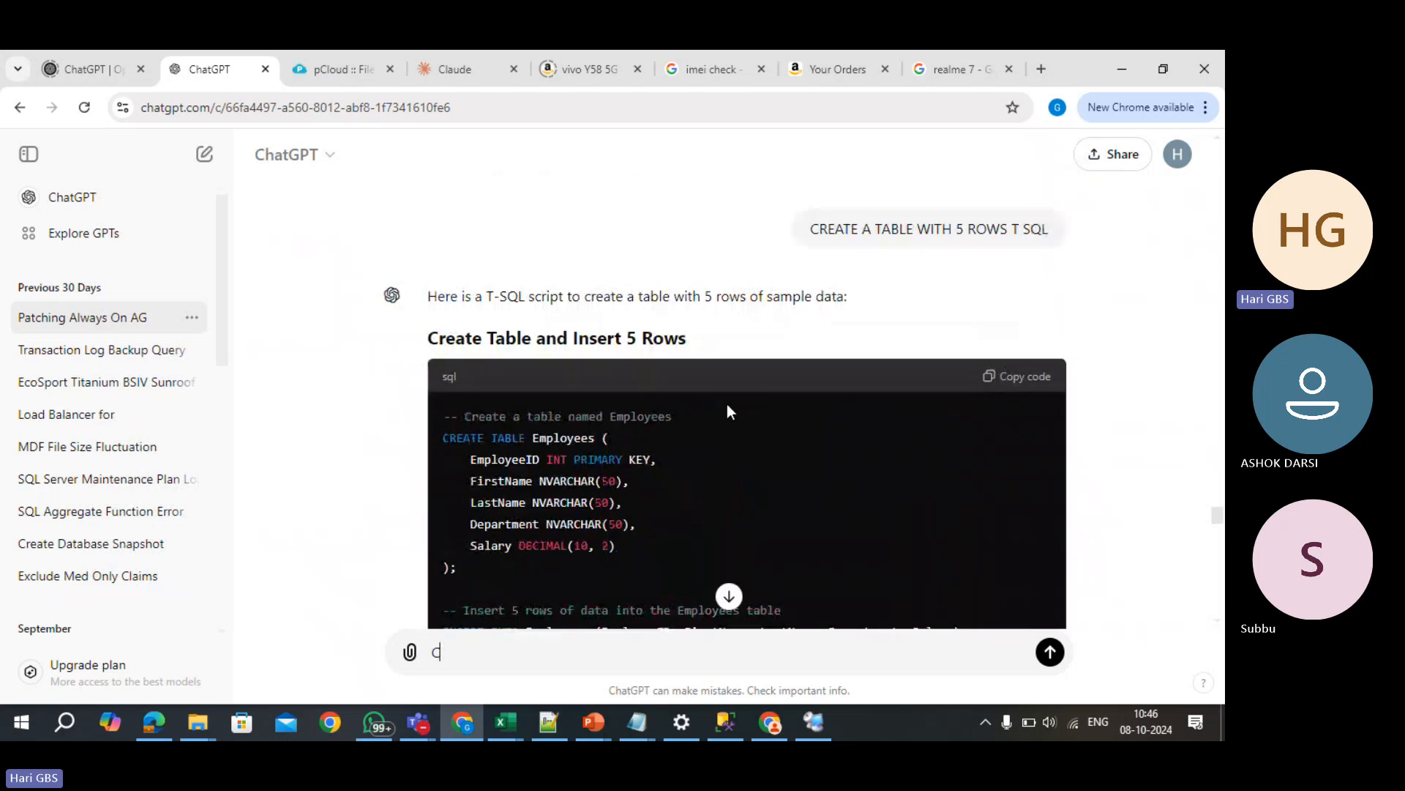
scroll(648, 439, down, 4)
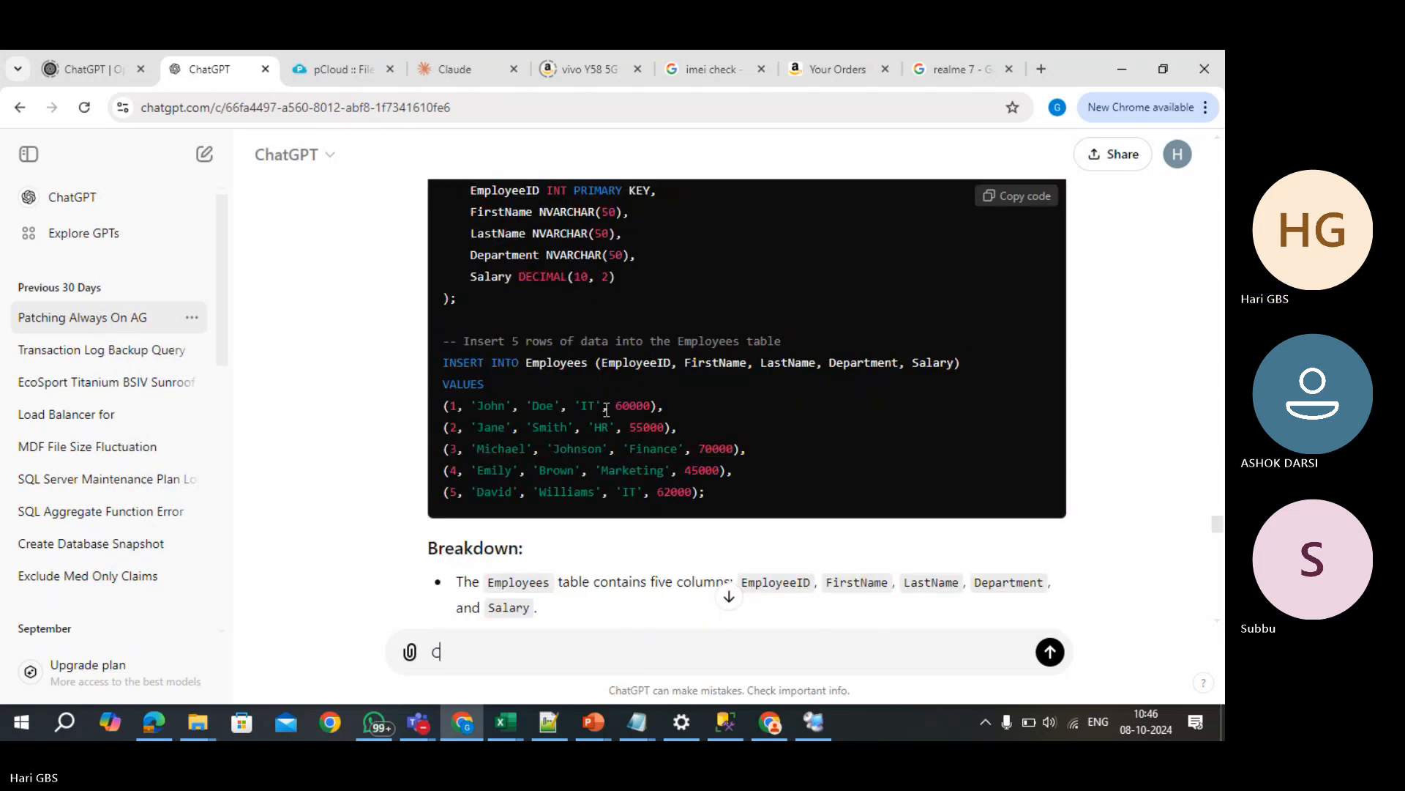
drag(735, 509, 445, 377)
key(ctrl+c)
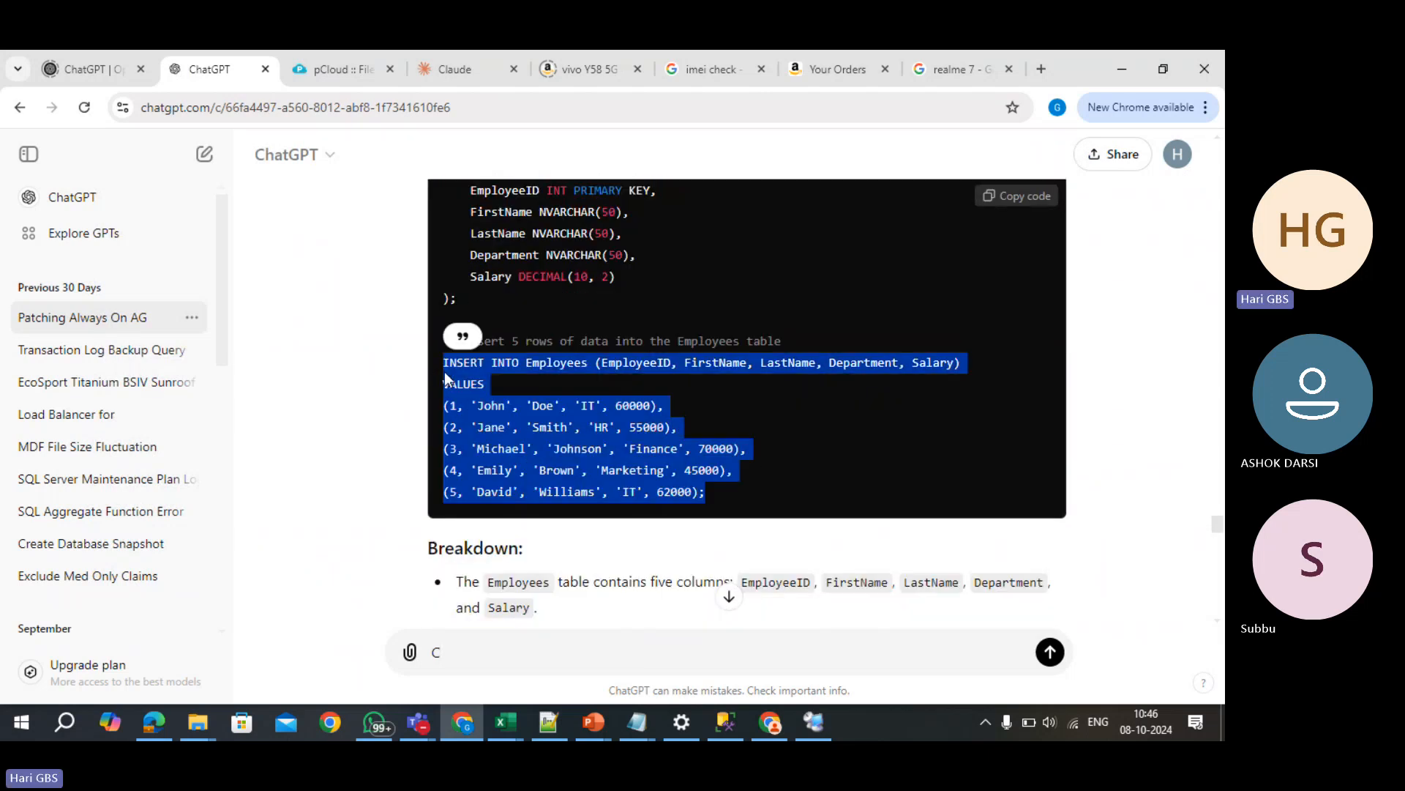
- Replace the Products VALUES block with the Employees INSERT copied from ChatGPT
key(alt+Tab)
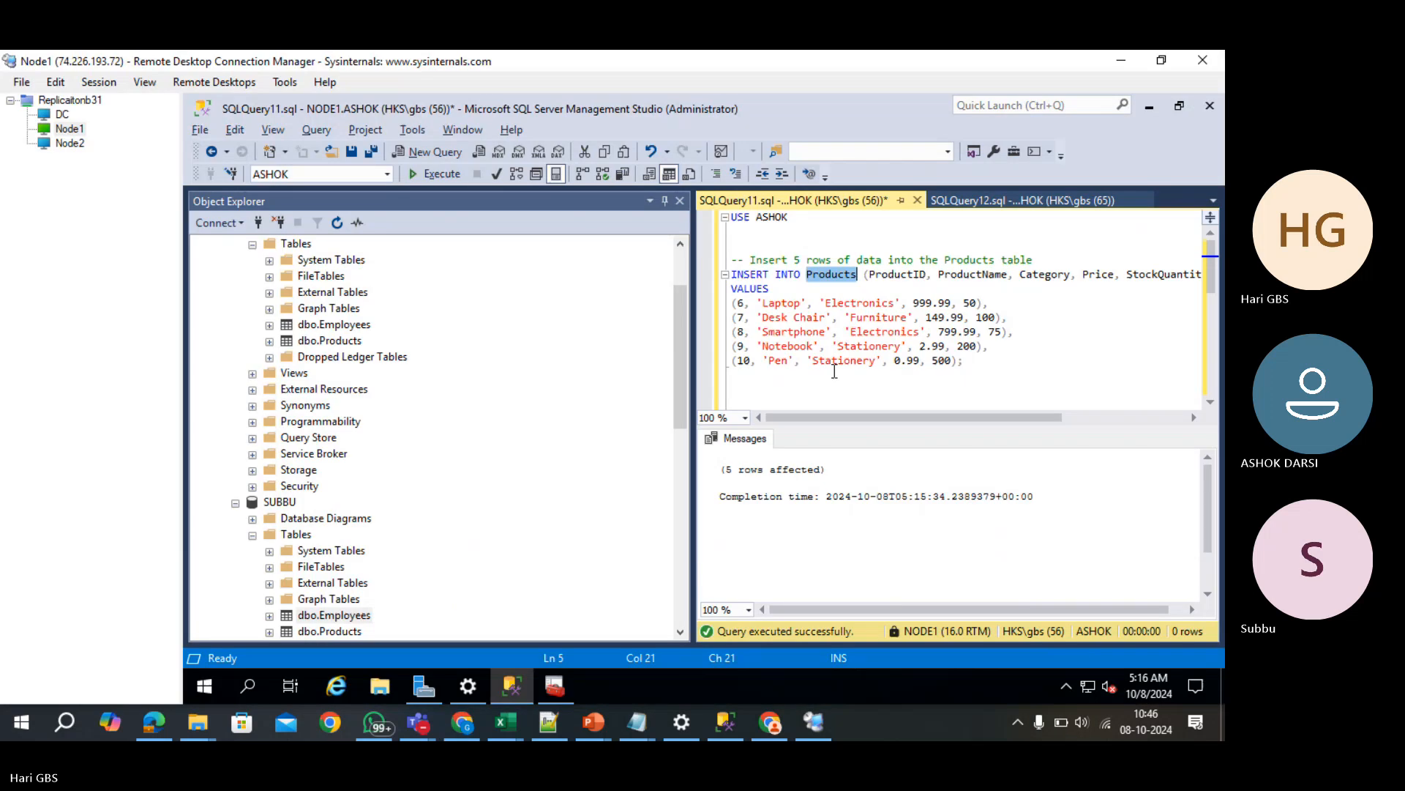
drag(970, 361, 703, 275)
key(ctrl+v)
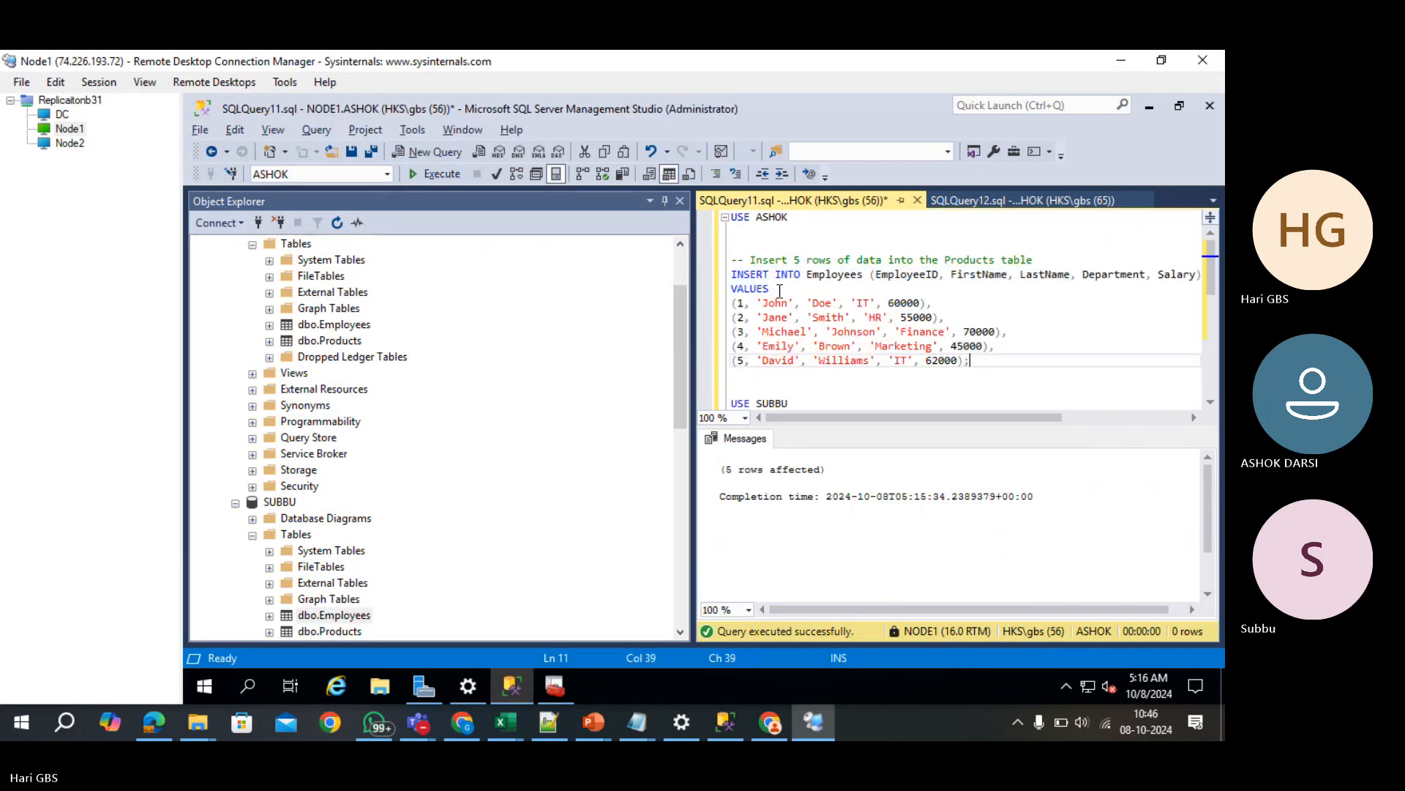
- Renumber the John, Jane, Michael, Emily and David rows to IDs 6–10
click(744, 302)
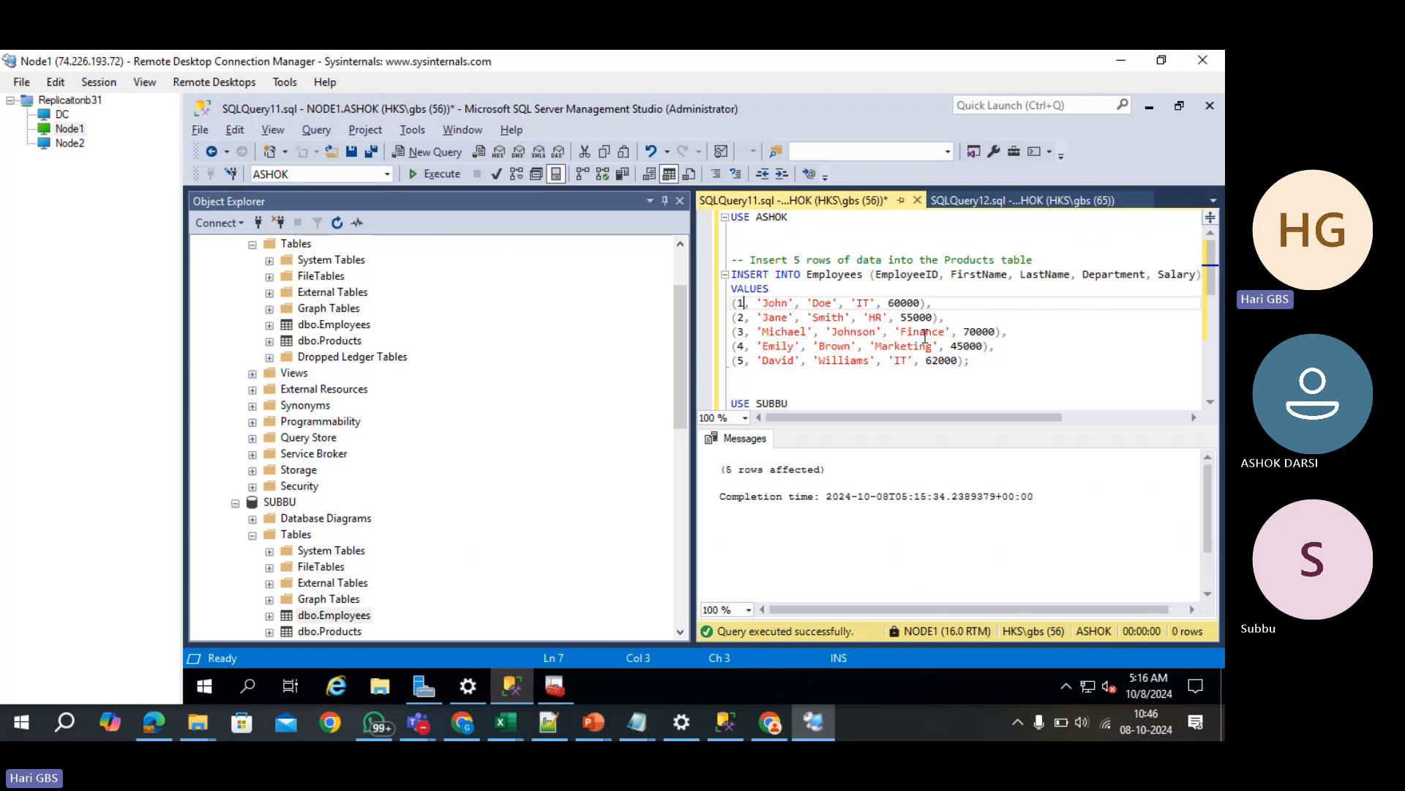
key(BackSpace)
text(6)
key(Down)
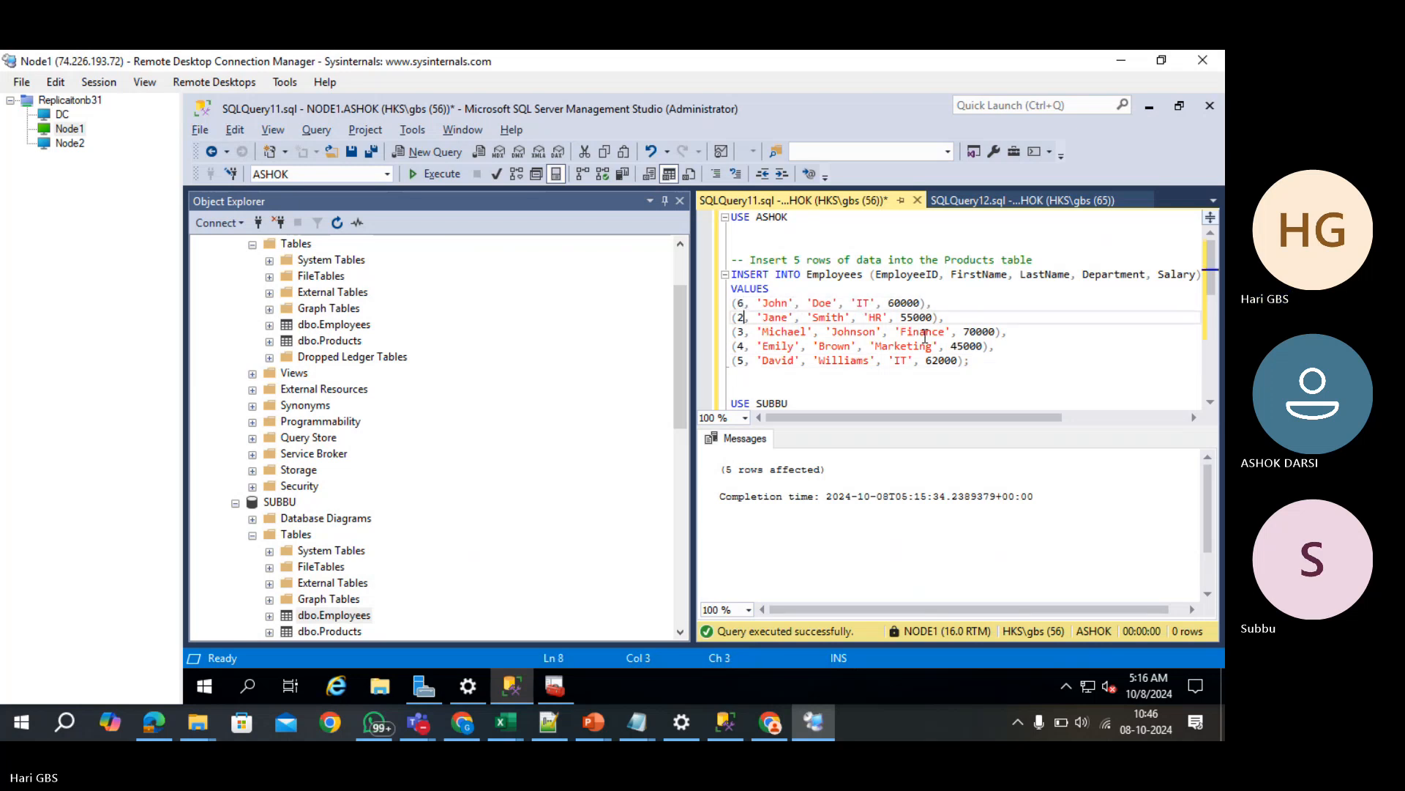
key(BackSpace)
text(7)
key(Down)
key(BackSpace)
text(8)
key(Down)
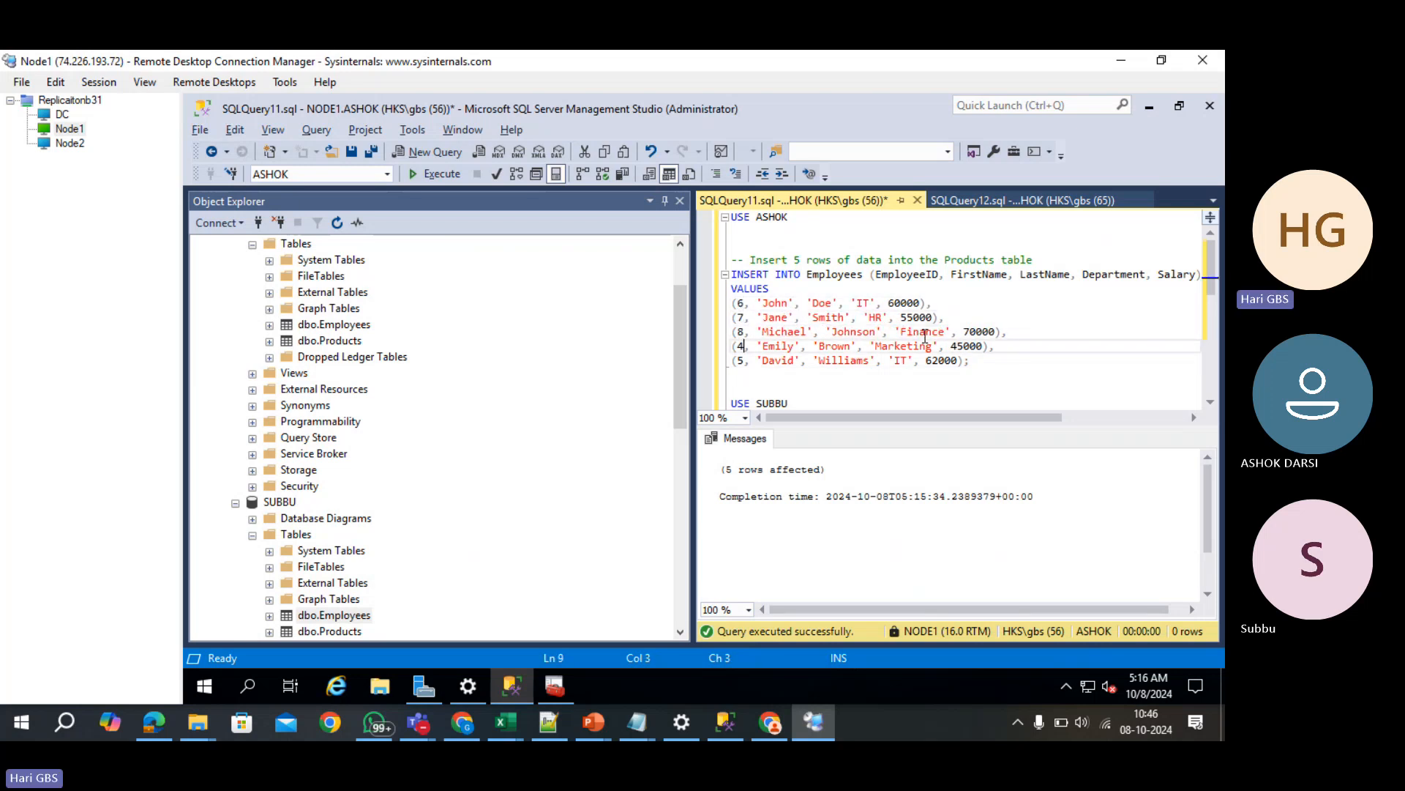
key(BackSpace)
text(9)
key(Down)
key(BackSpace)
text(10)
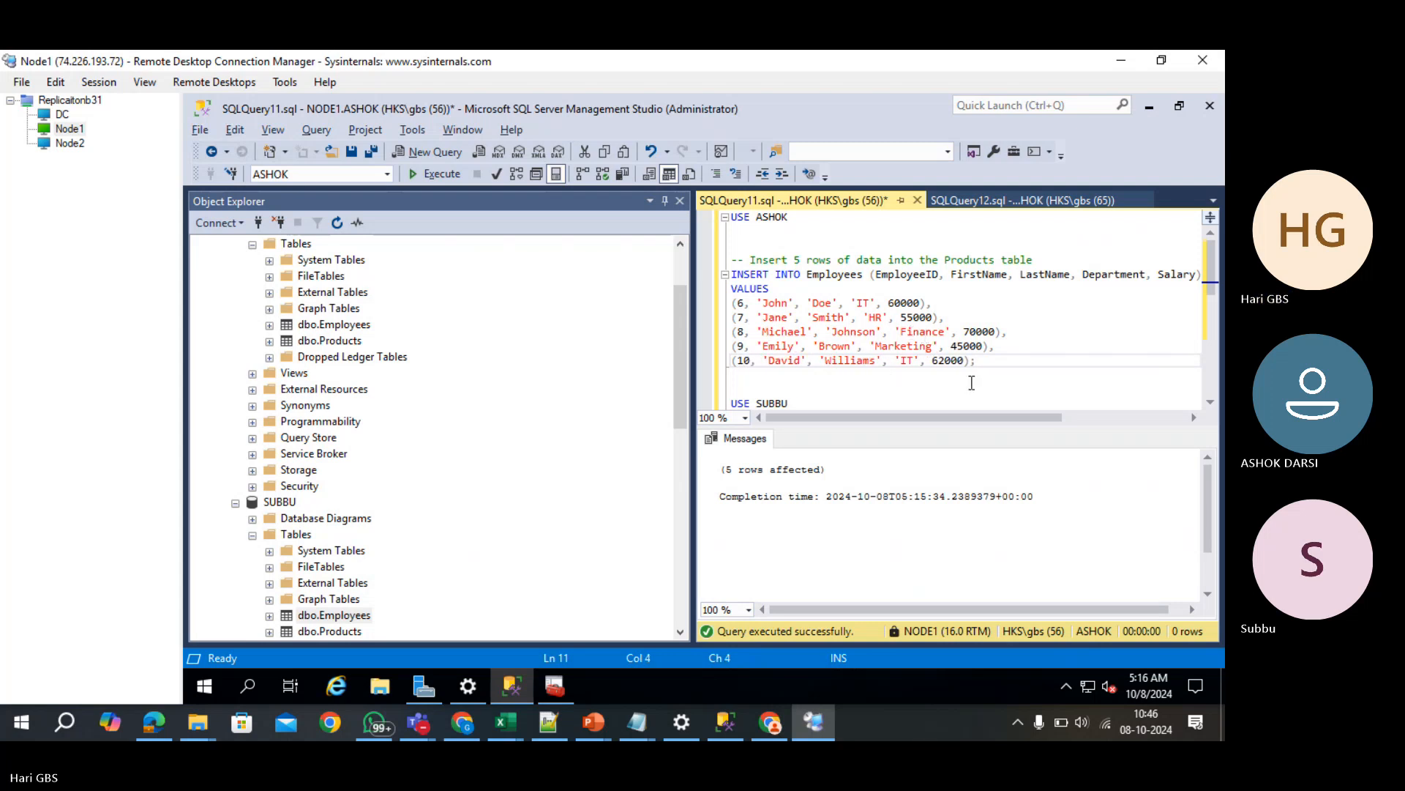
- Paste the Employees insert over the SUBBU Products insert and run it, getting 5 rows affected
drag(976, 363, 727, 275)
key(ctrl+c)
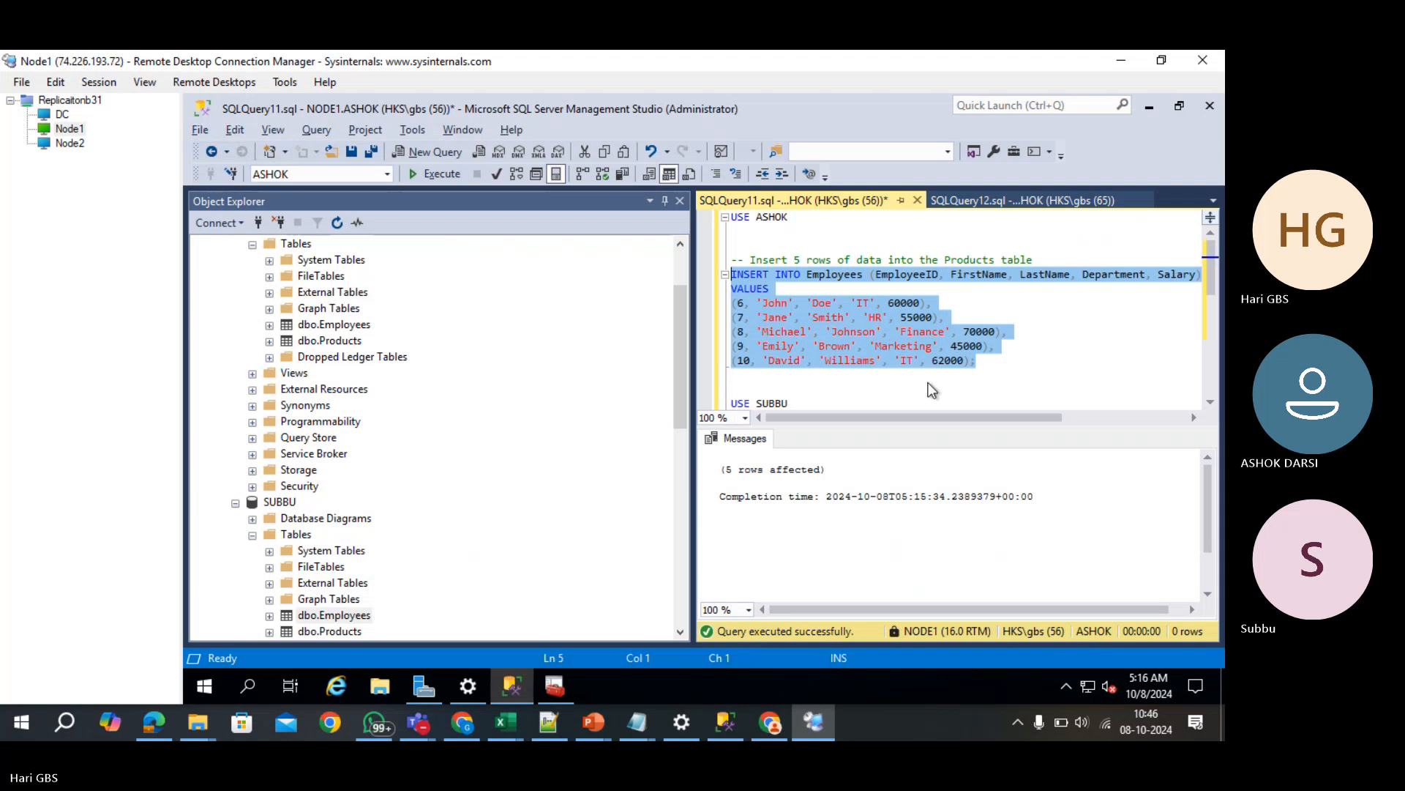
scroll(935, 391, down, 2)
scroll(935, 391, down, 3)
drag(973, 320, 728, 231)
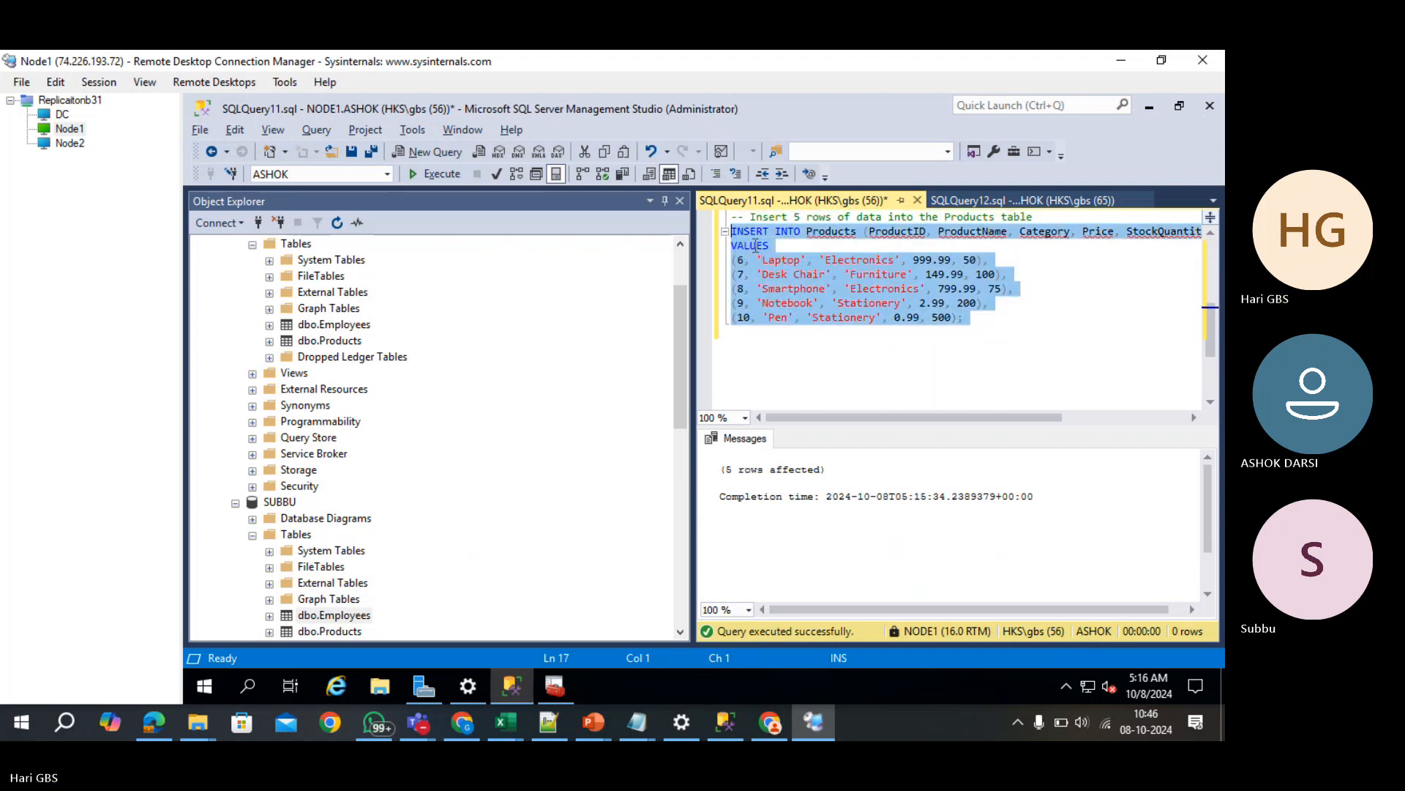
key(ctrl+v)
key(F5)
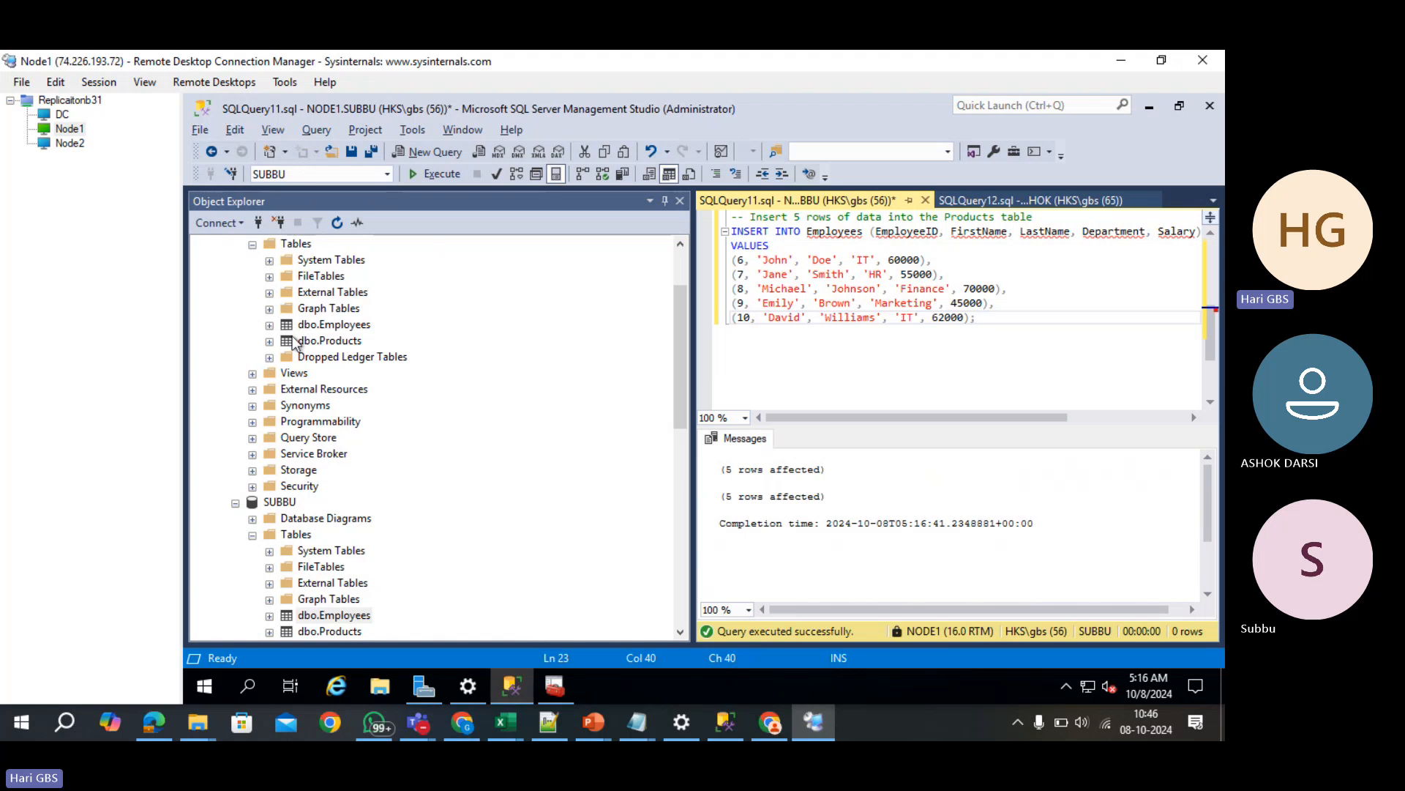
- Query ASHOK's and SUBBU's Employees tables on NODE1, each showing 10 rows with IDs 1–10
click(317, 328)
right_click(317, 328)
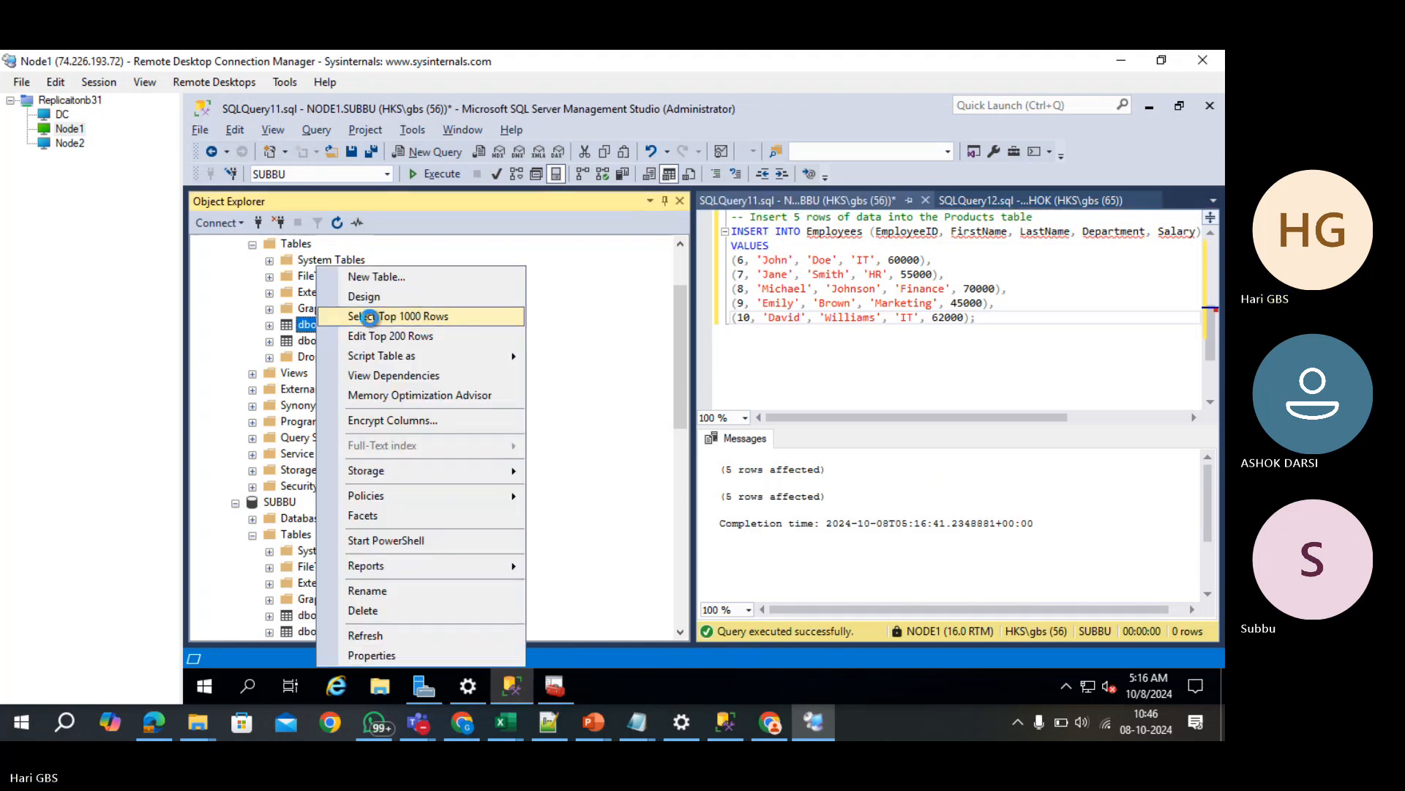
click(333, 313)
scroll(775, 552, down, 1)
click(758, 591)
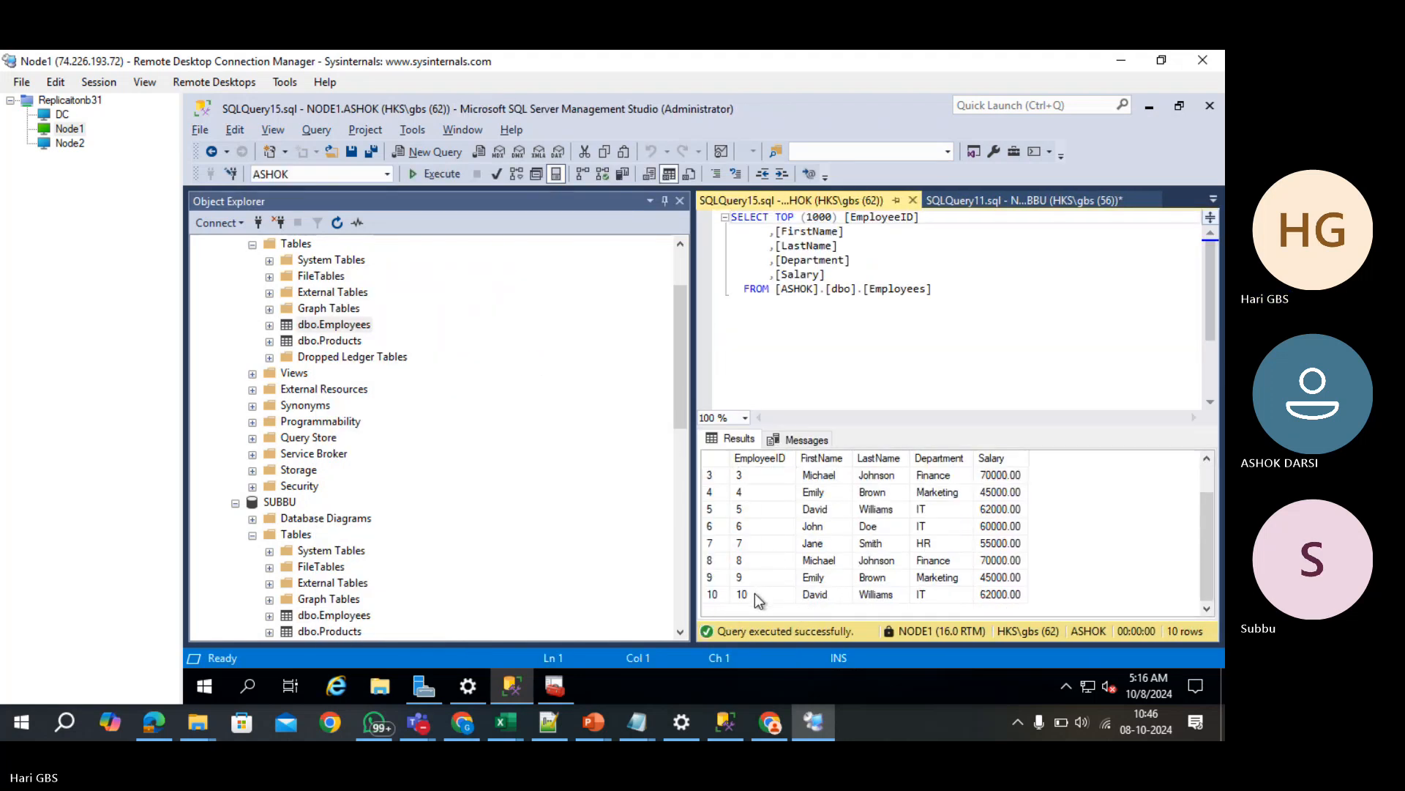
click(340, 617)
right_click(340, 617)
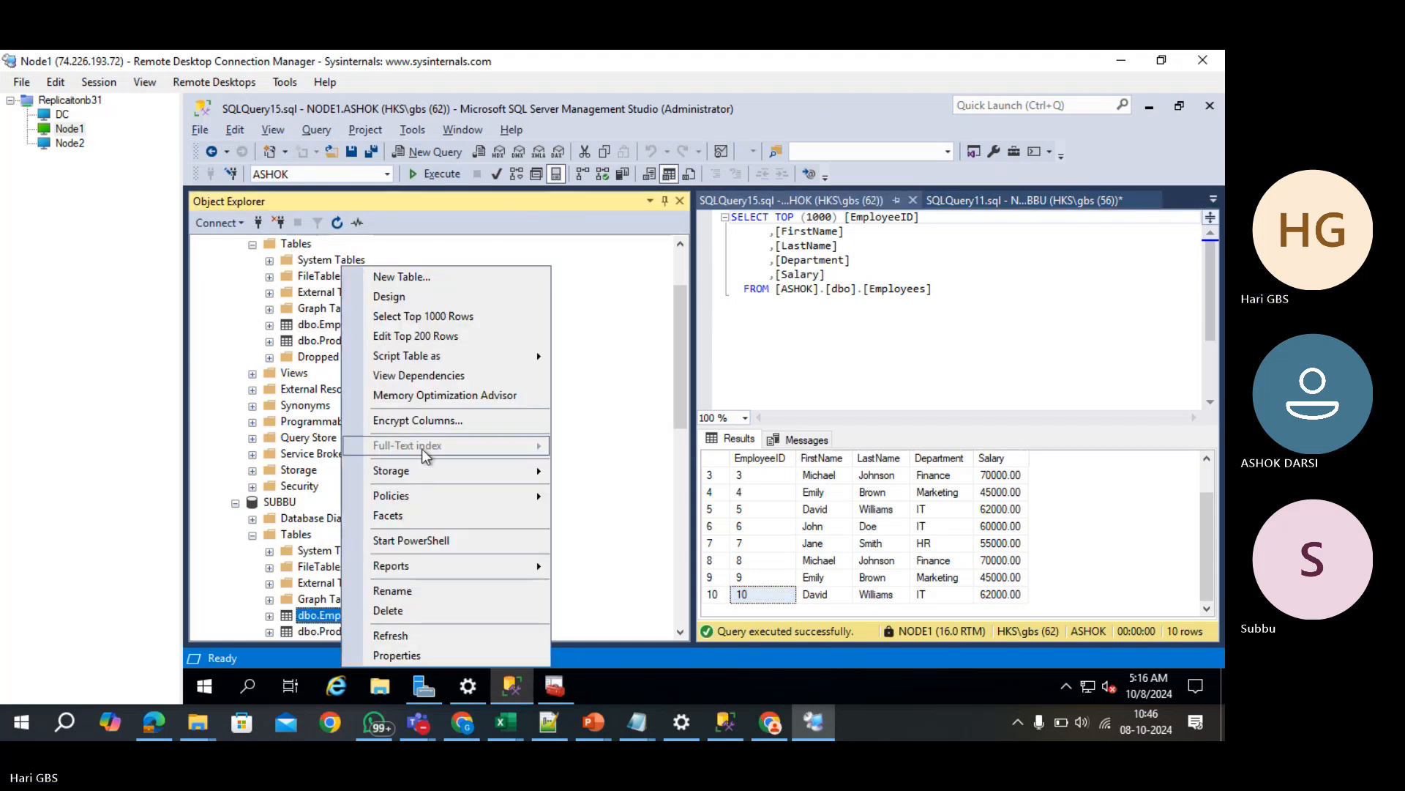
click(425, 315)
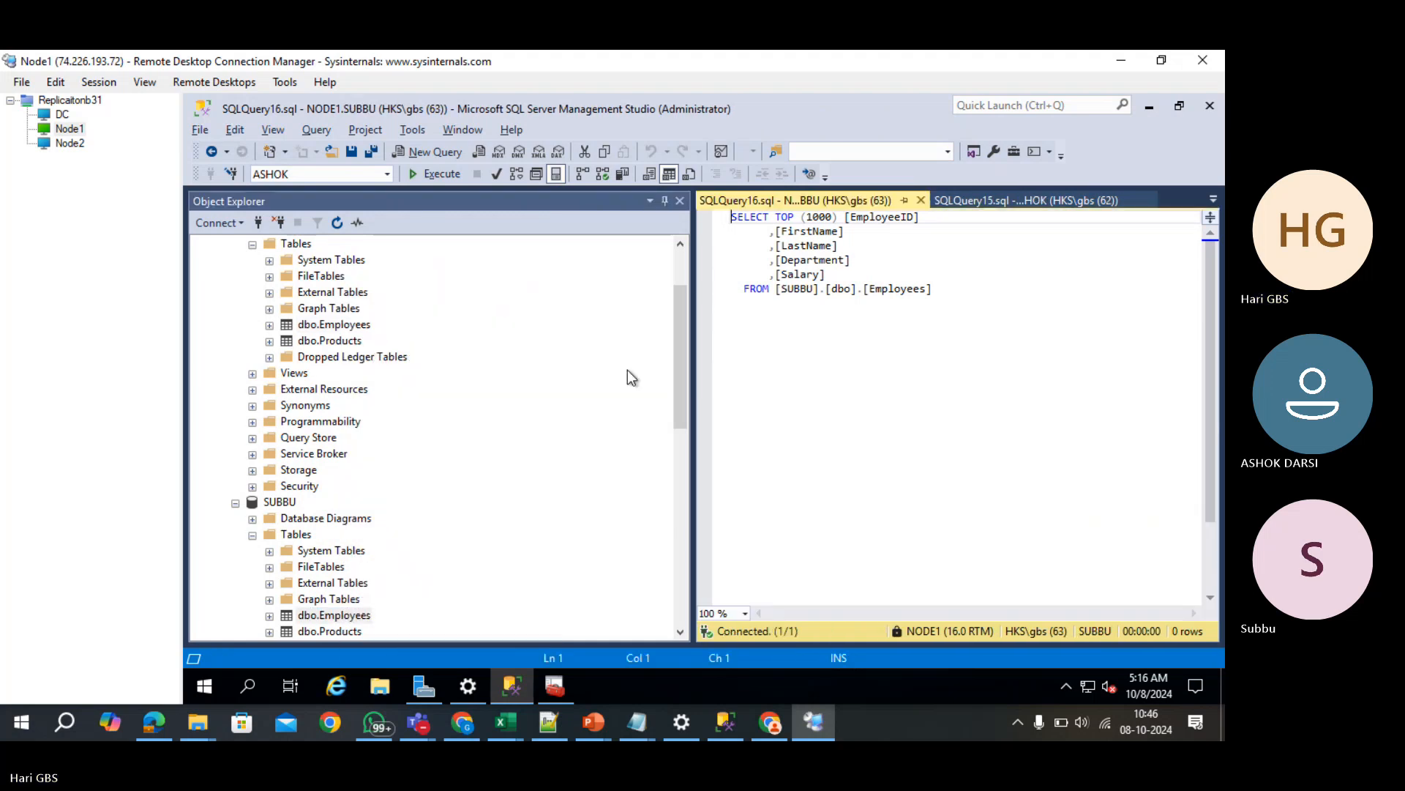
scroll(794, 602, down, 1)
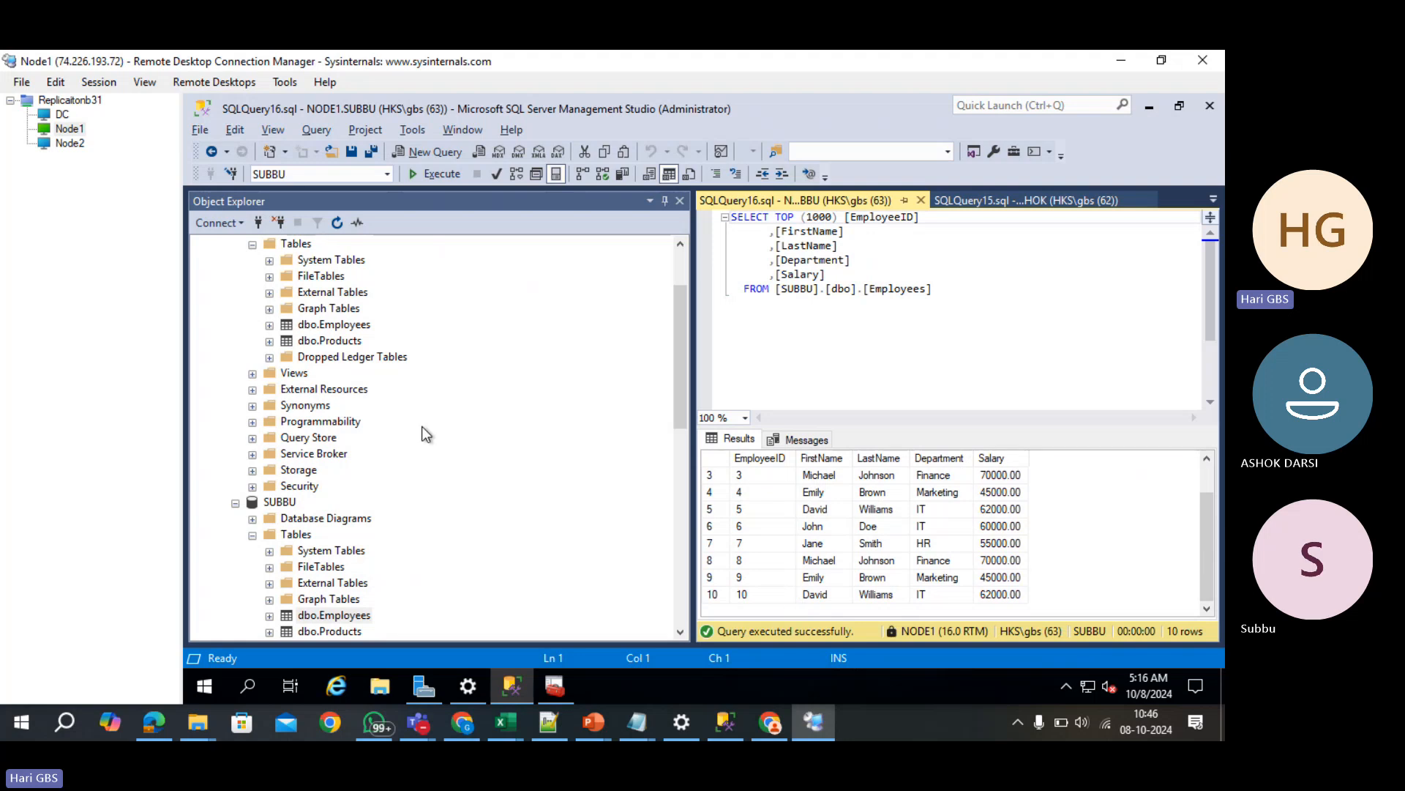
scroll(199, 268, up, 2)
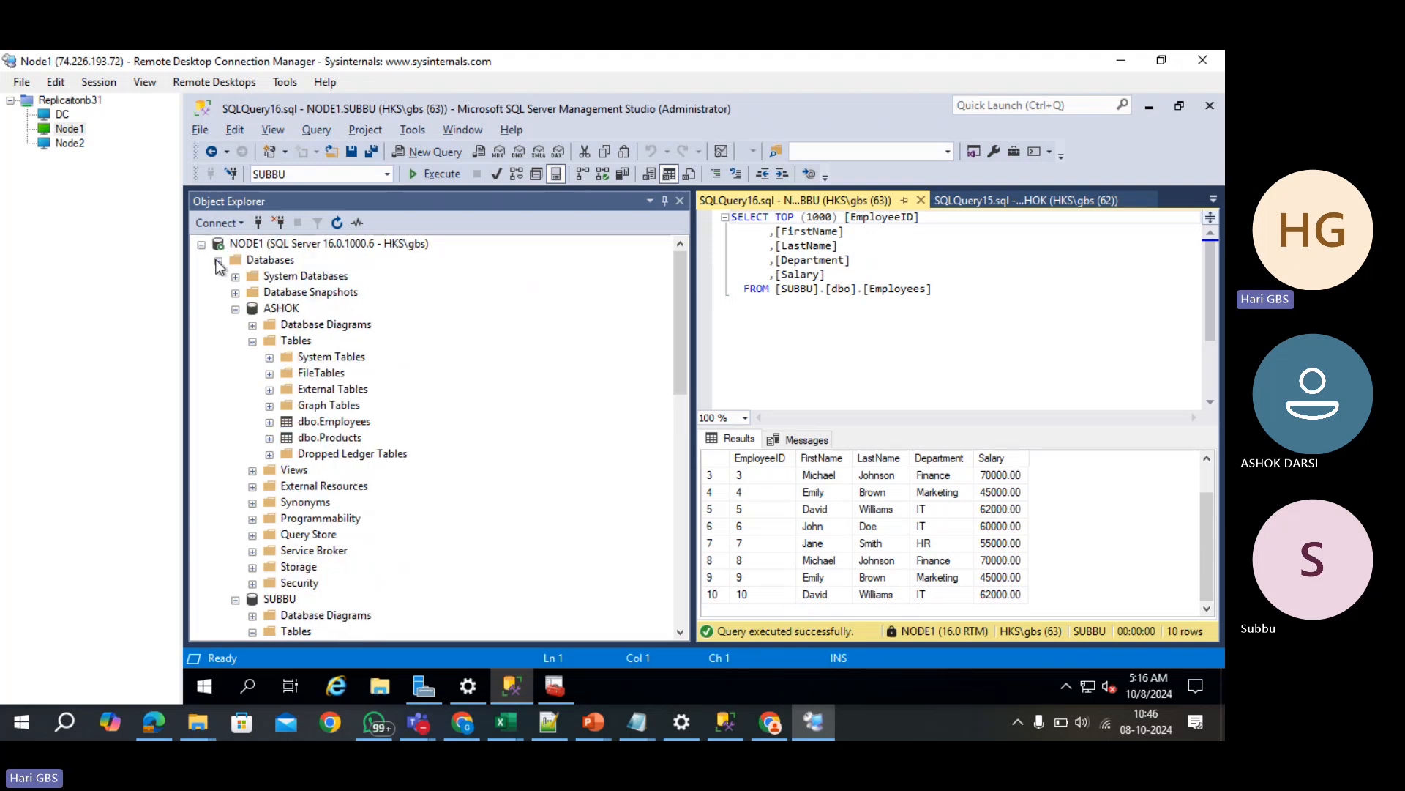
- Collapse NODE1 and expand the ASHOK_SUB database on node2
click(218, 261)
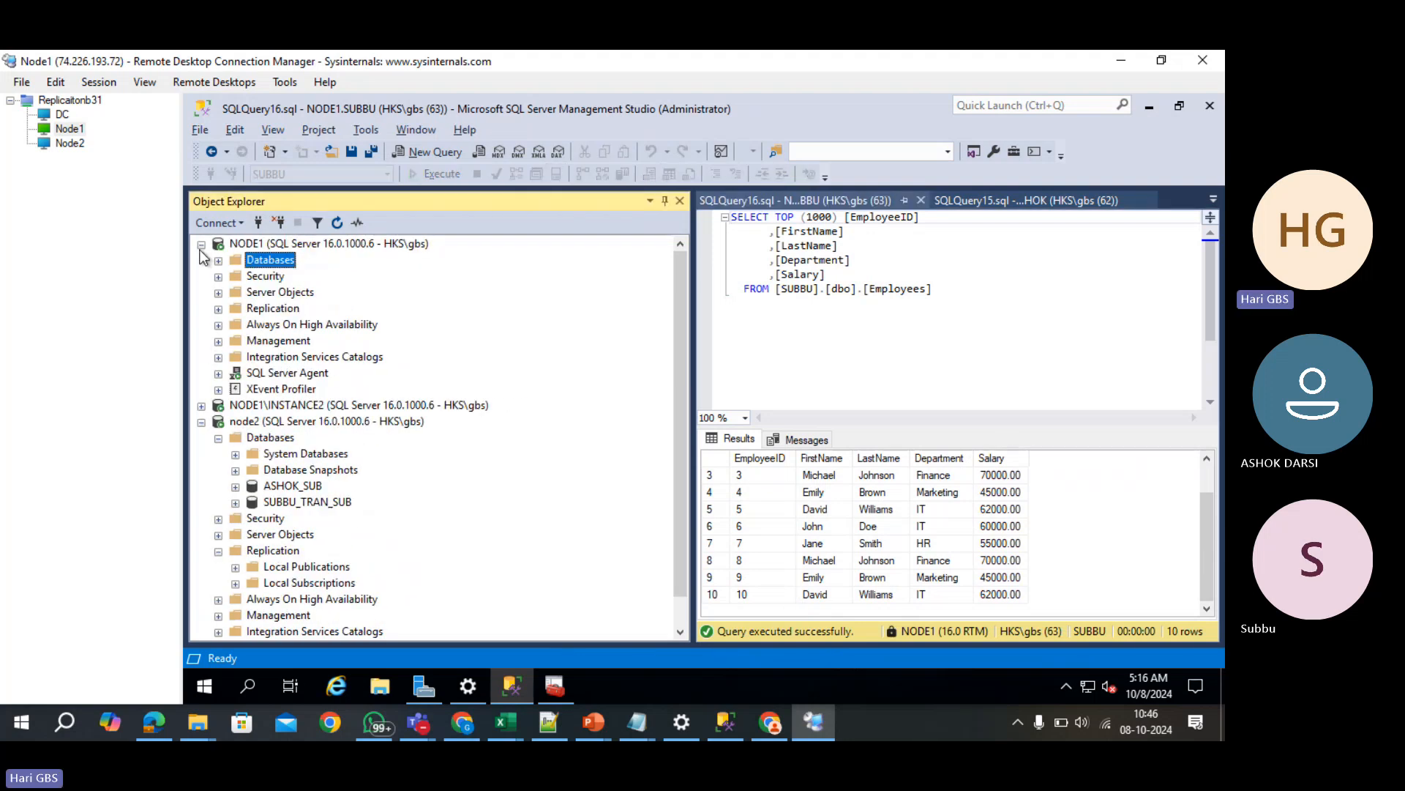
click(202, 246)
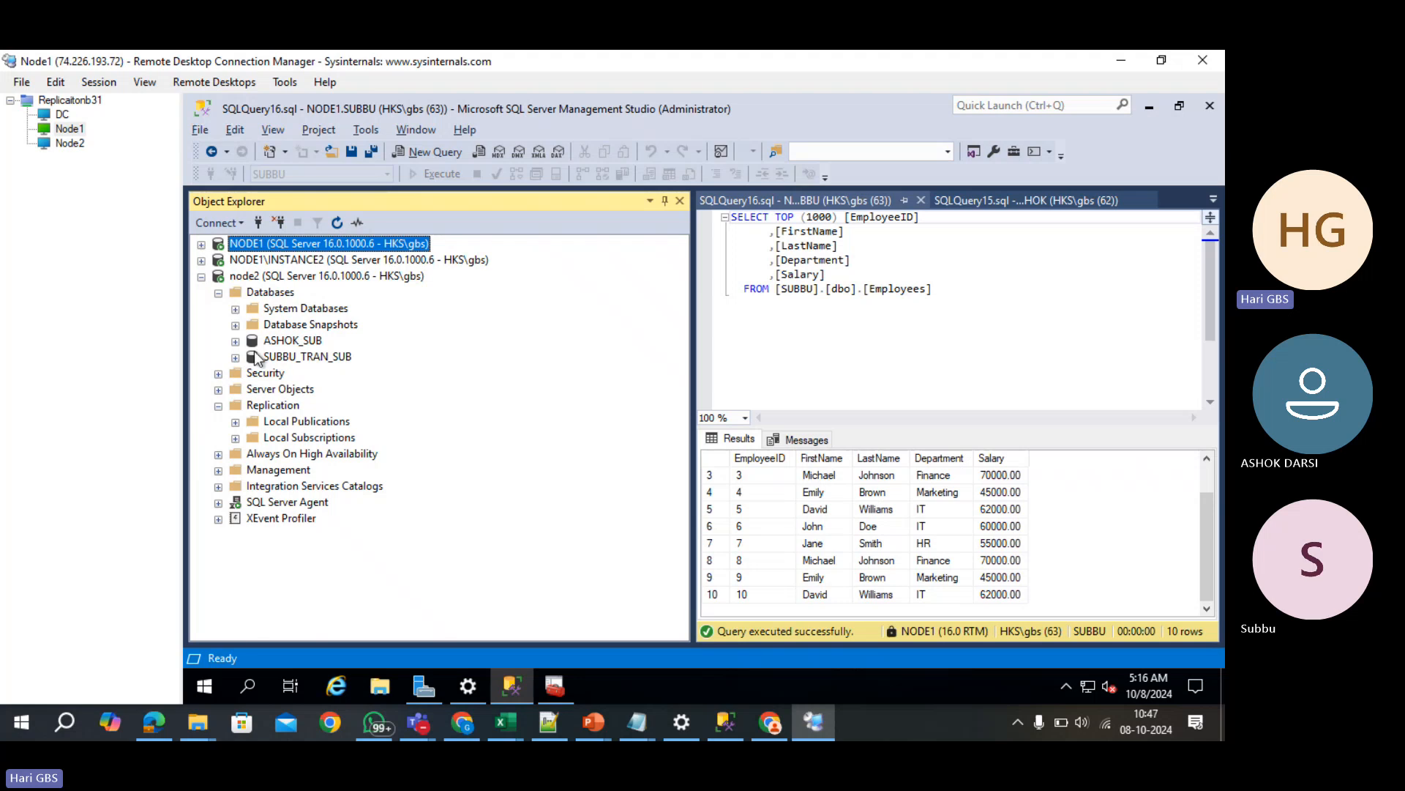
click(235, 340)
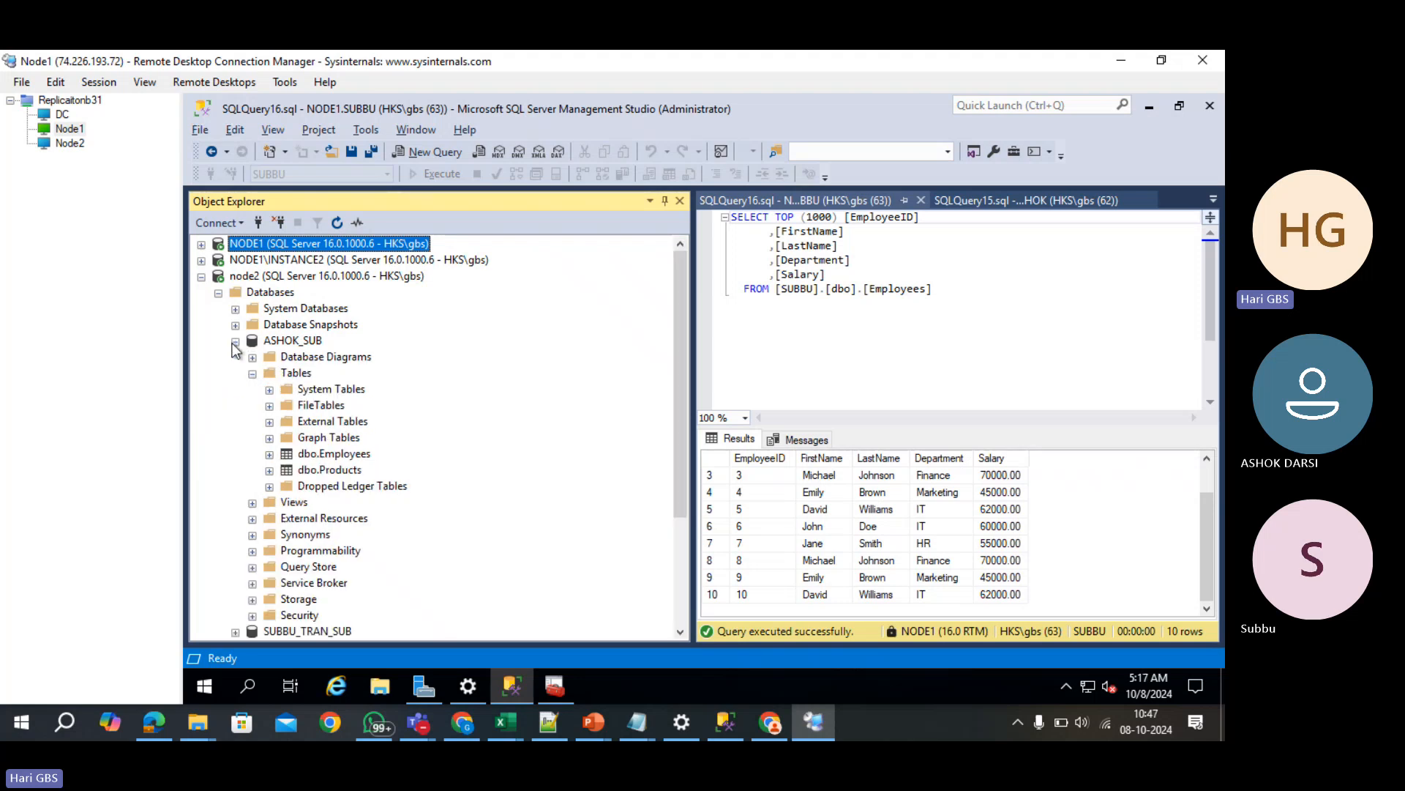
- Refresh node2's ASHOK_SUB database and query its Employees table, which still shows 3 rows
click(307, 342)
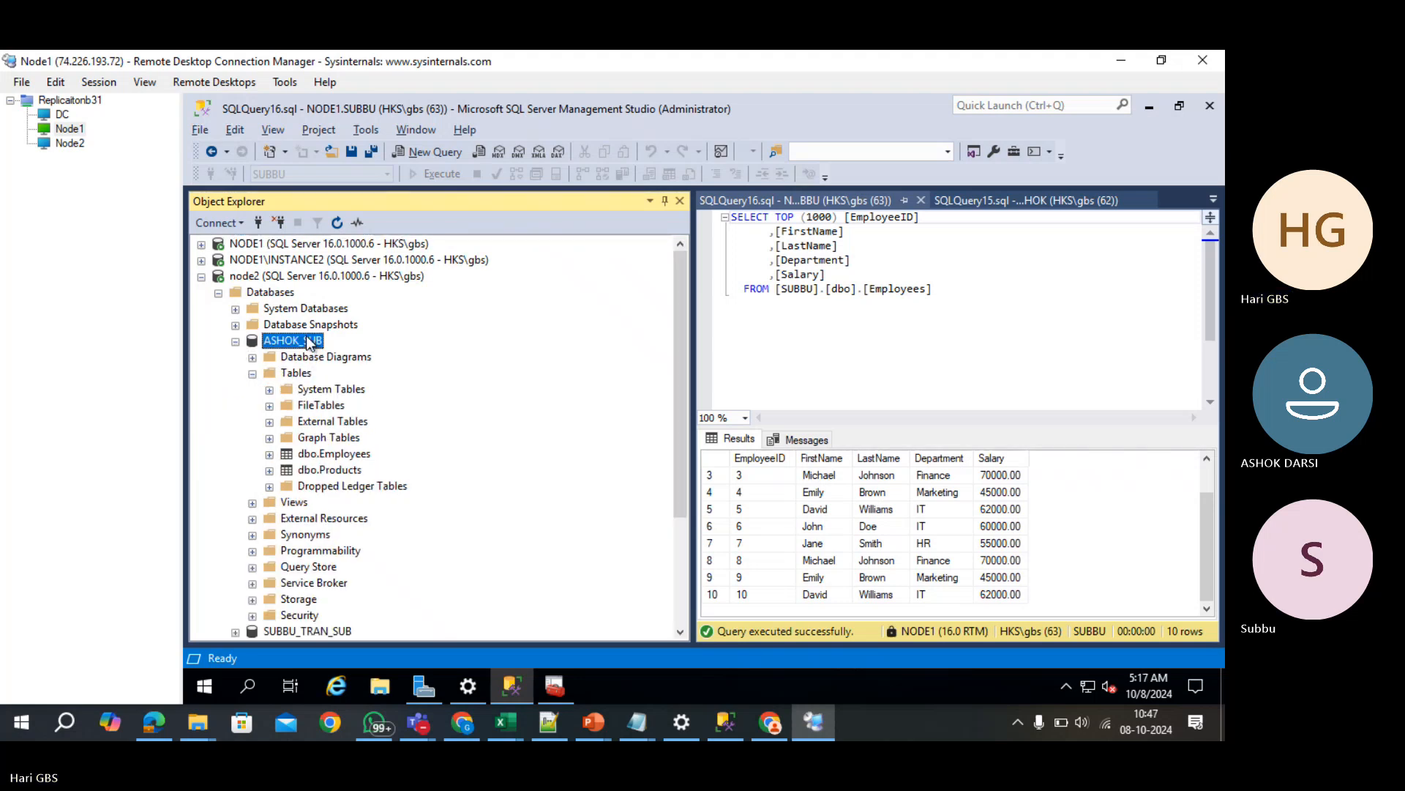
click(333, 223)
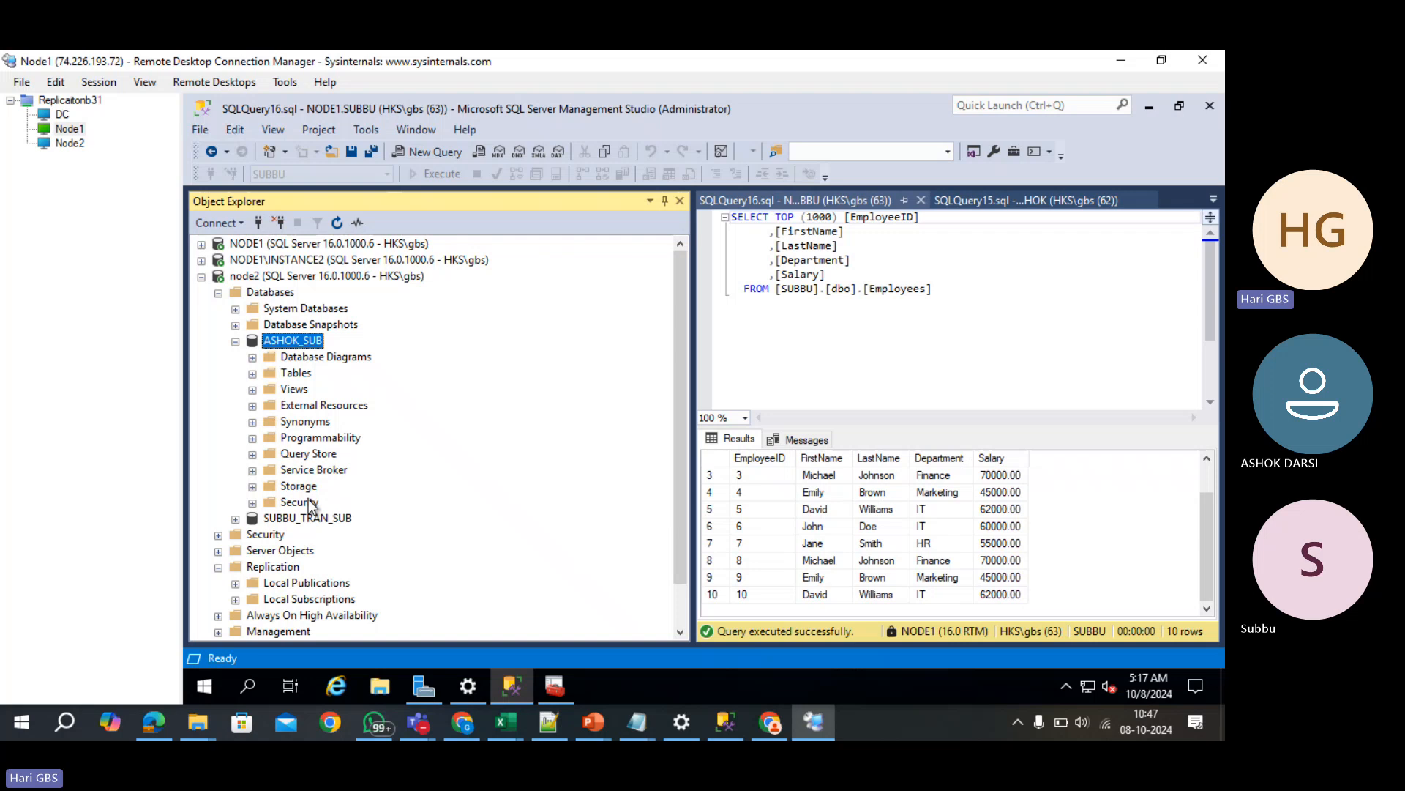
click(253, 373)
right_click(333, 455)
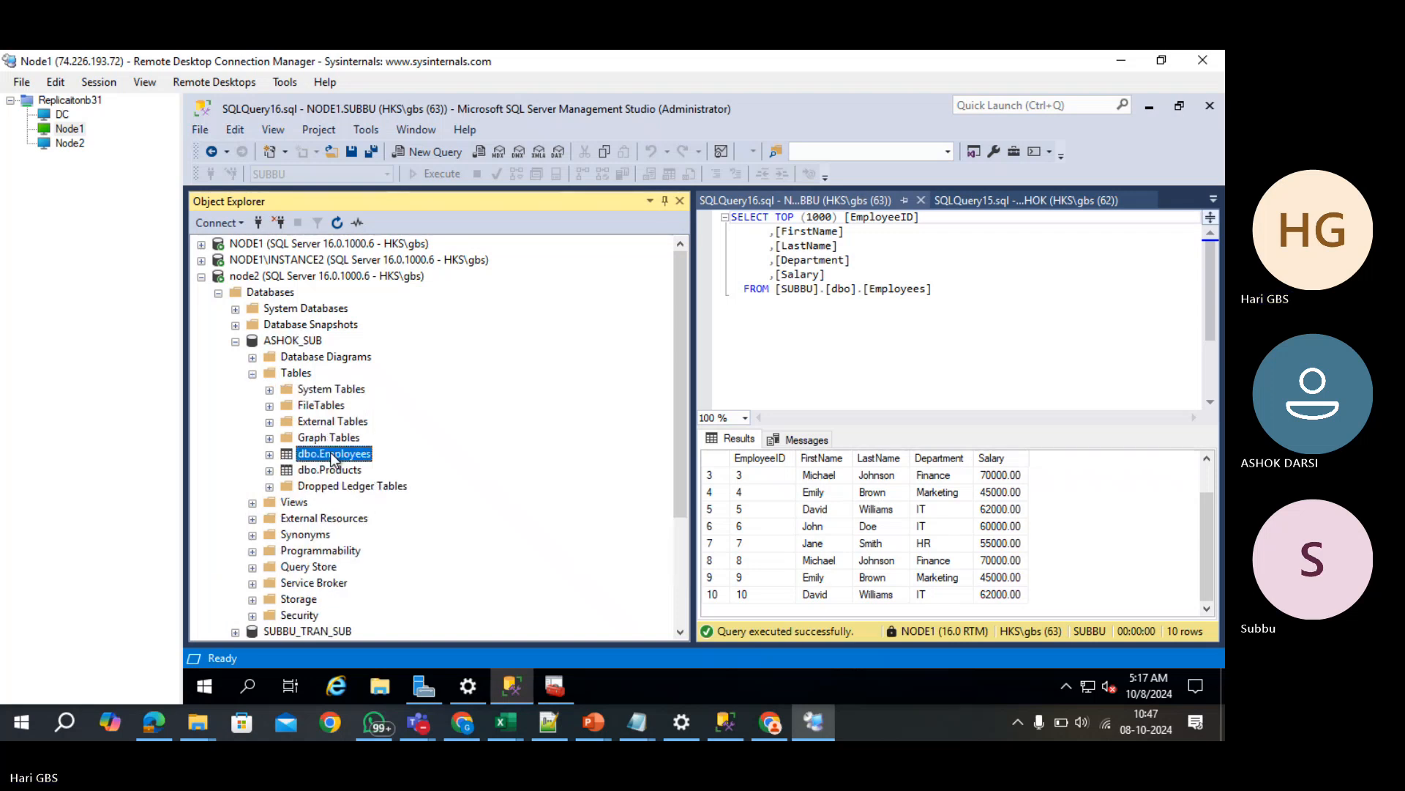
click(374, 316)
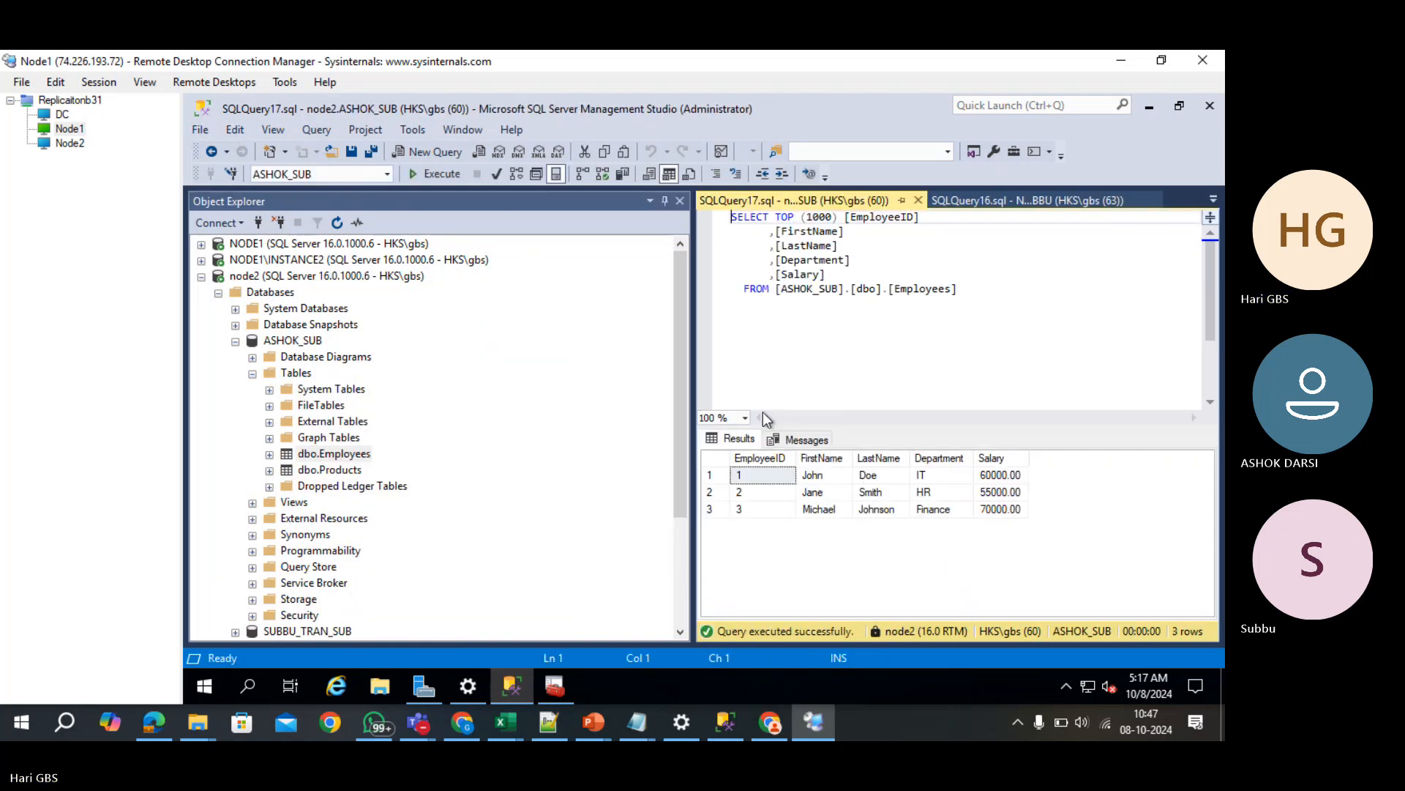
click(219, 292)
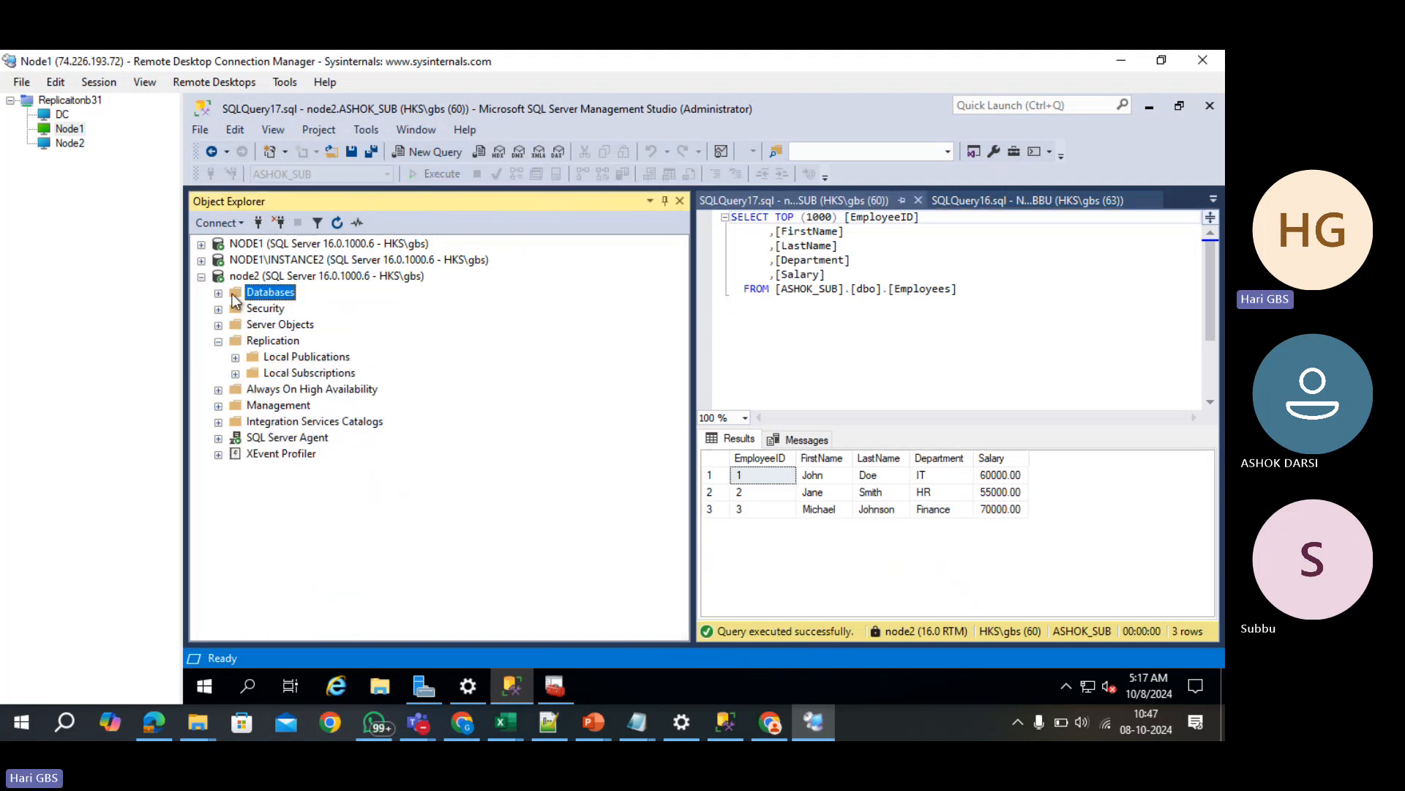
click(219, 294)
click(235, 341)
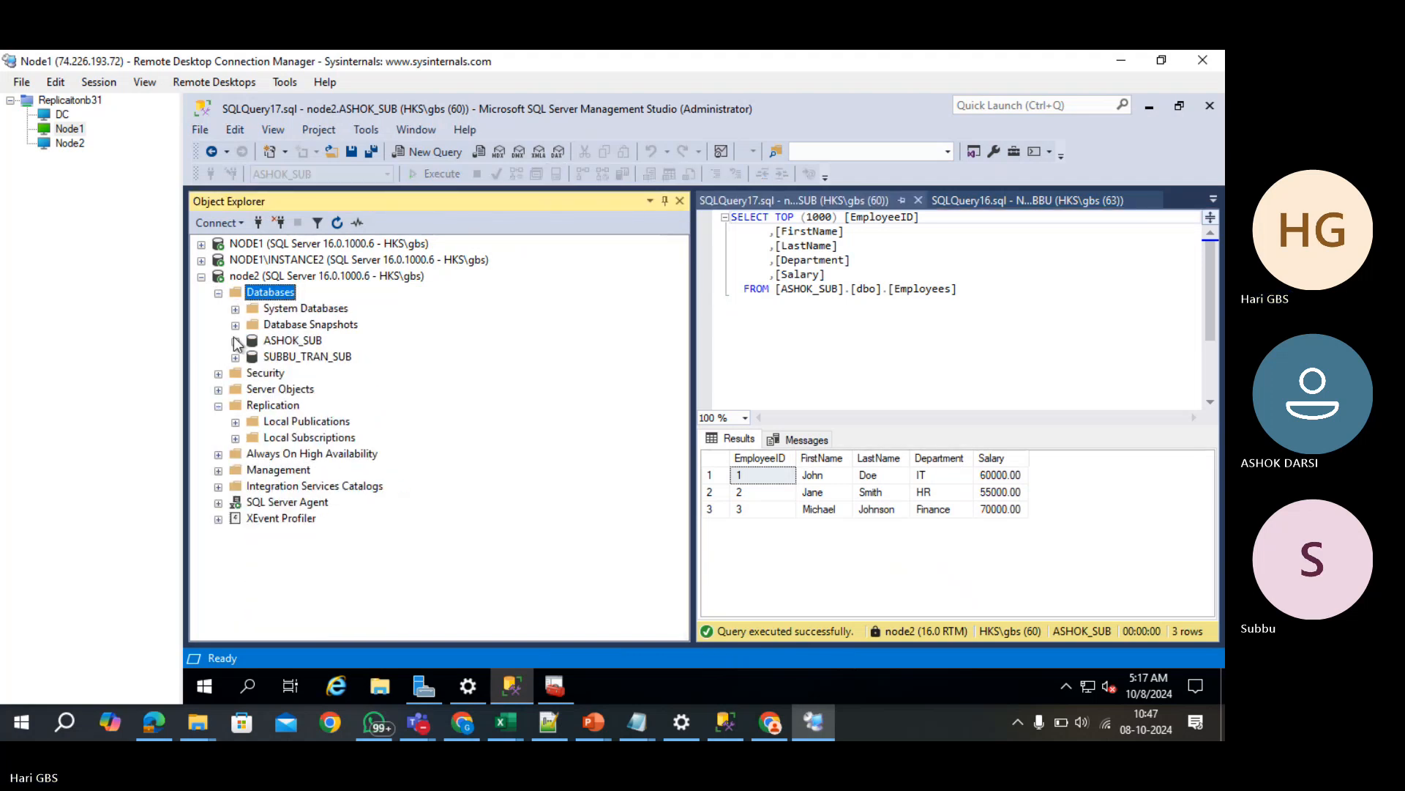
- Refresh SUBBU_TRAN_SUB and query its Employees table, enlarging the results to show all 10 rows
click(235, 357)
click(304, 356)
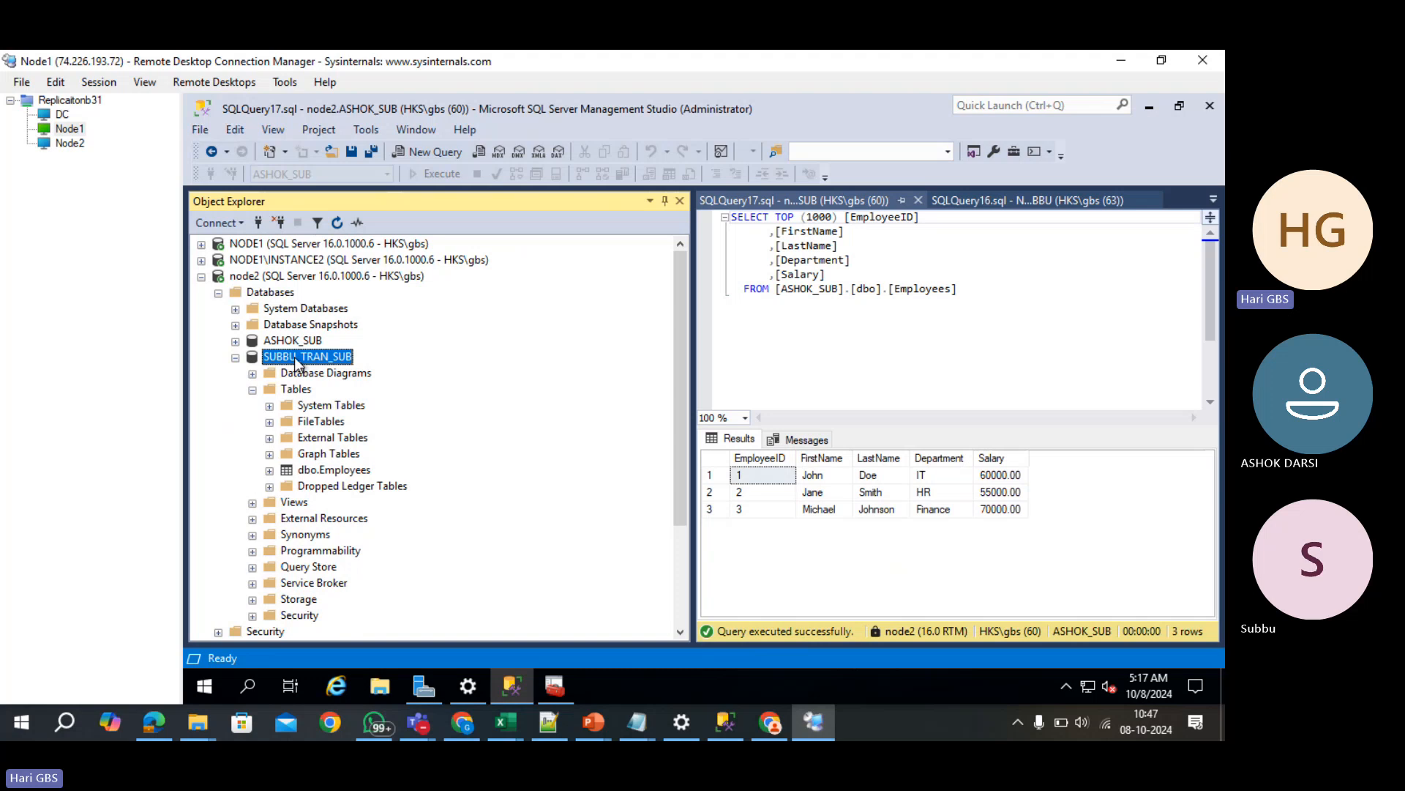
click(337, 224)
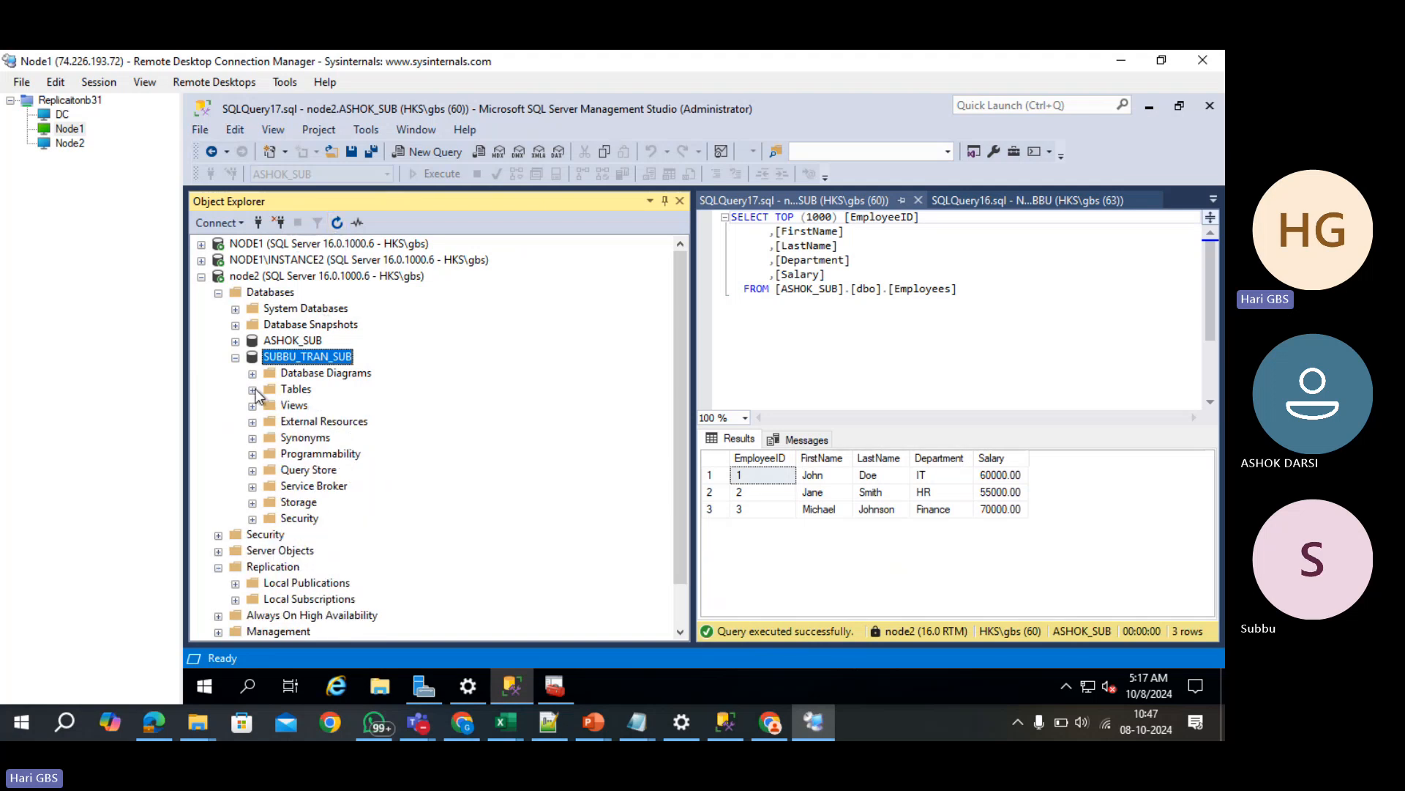
click(253, 390)
click(314, 472)
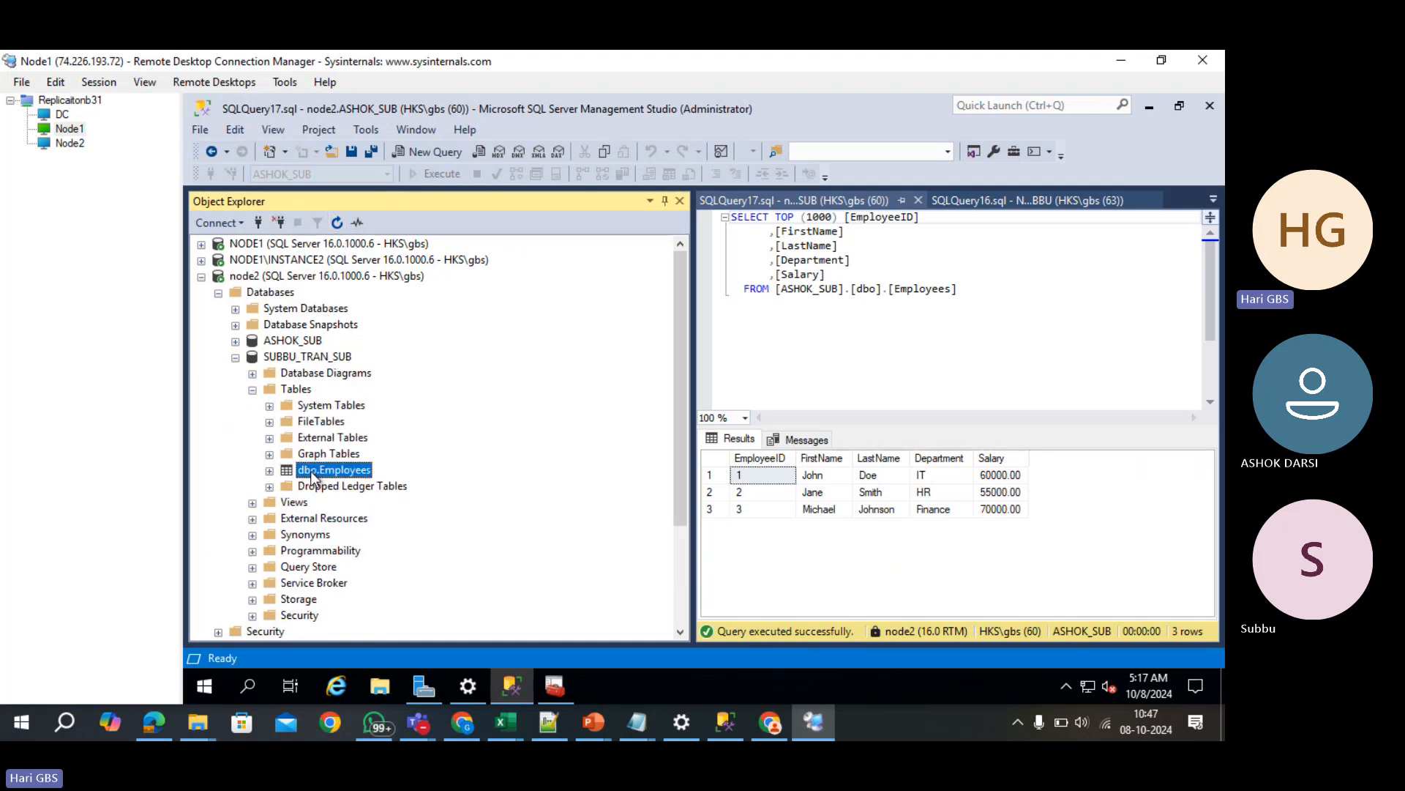
right_click(313, 472)
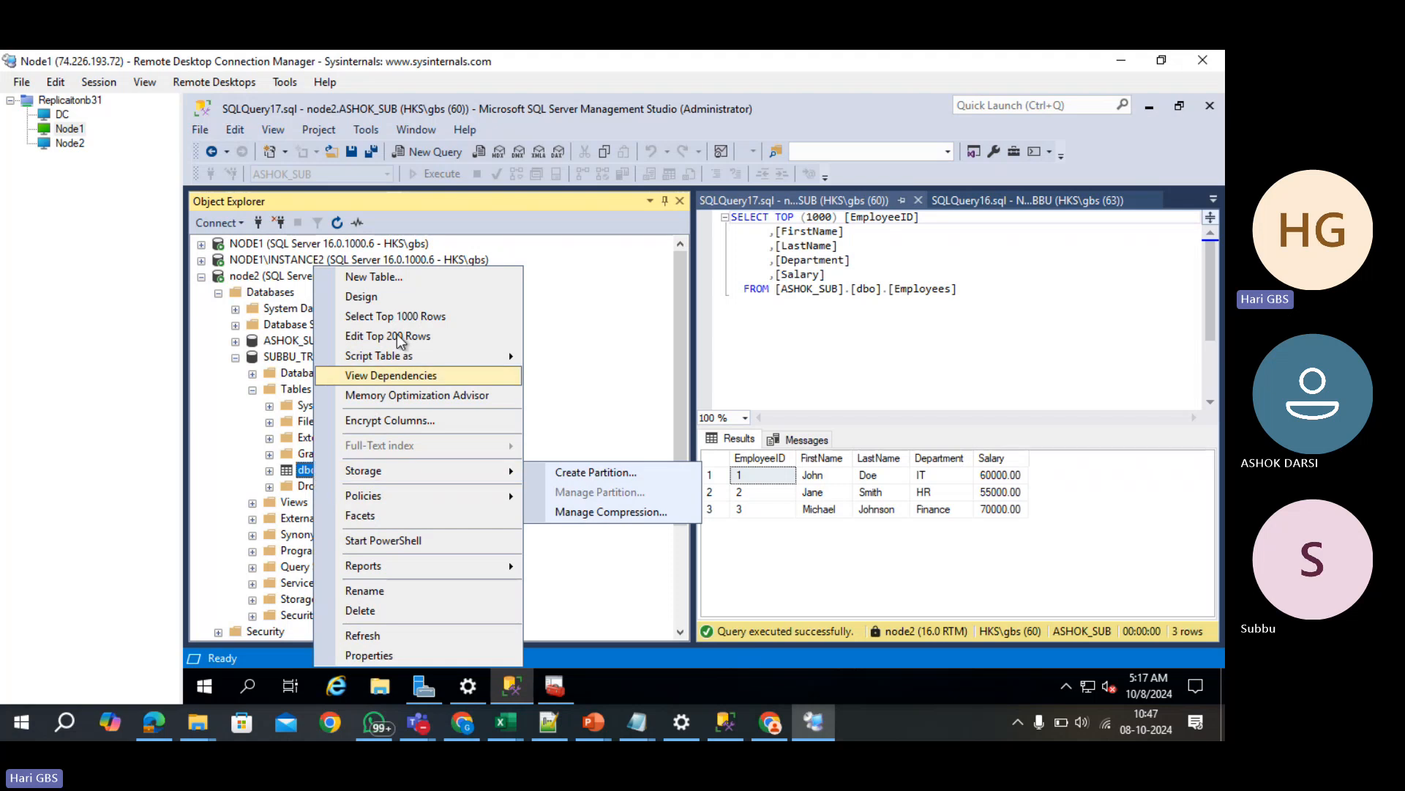
click(393, 315)
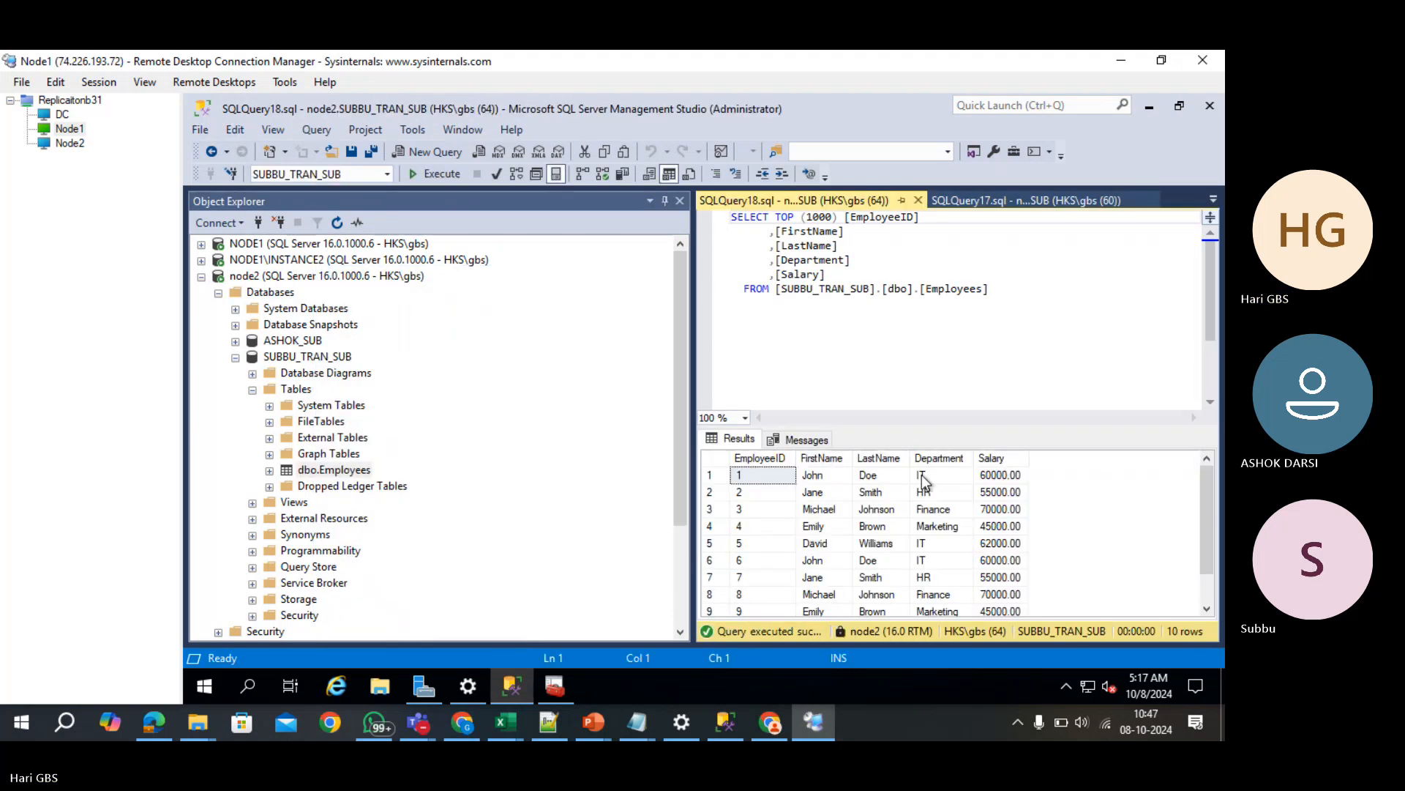
drag(950, 424, 917, 306)
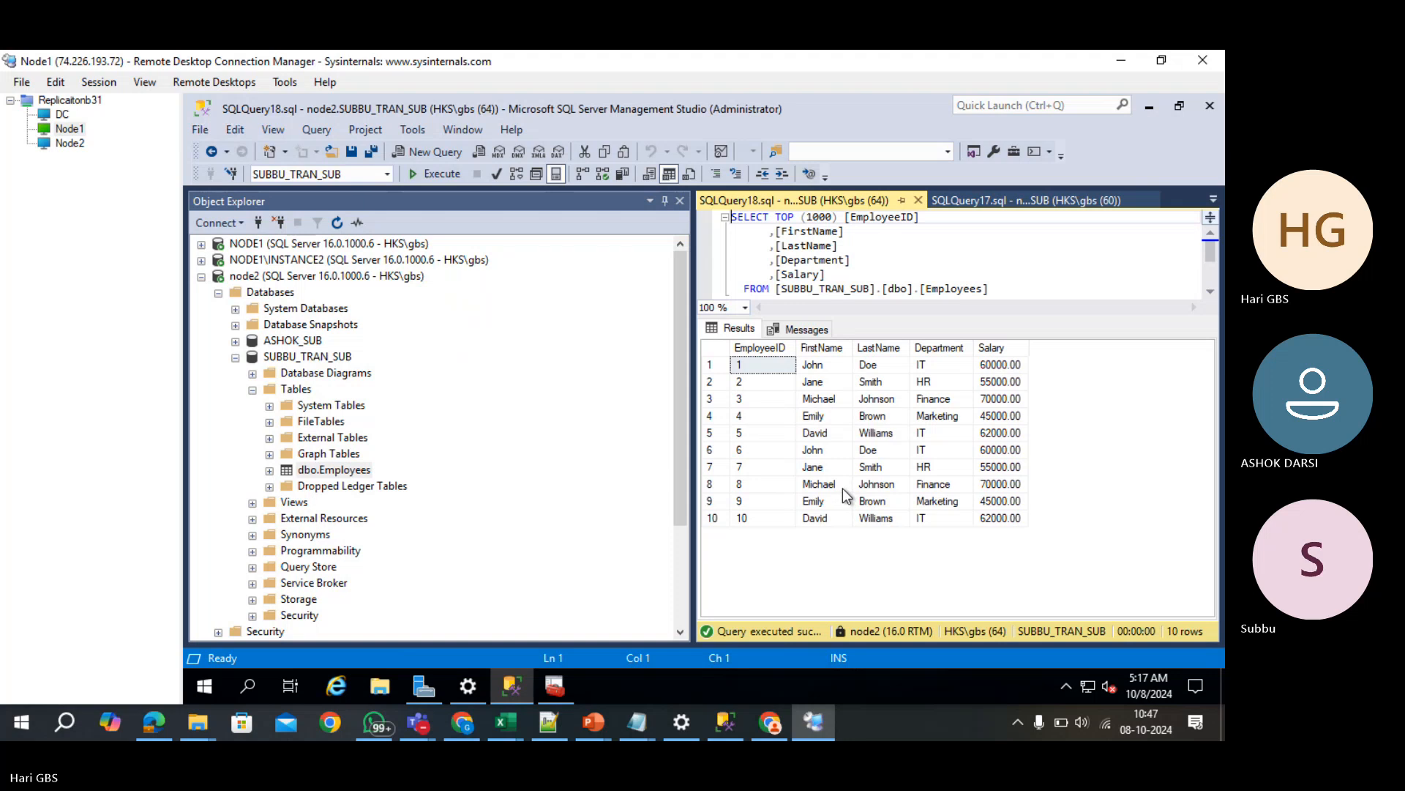
click(987, 198)
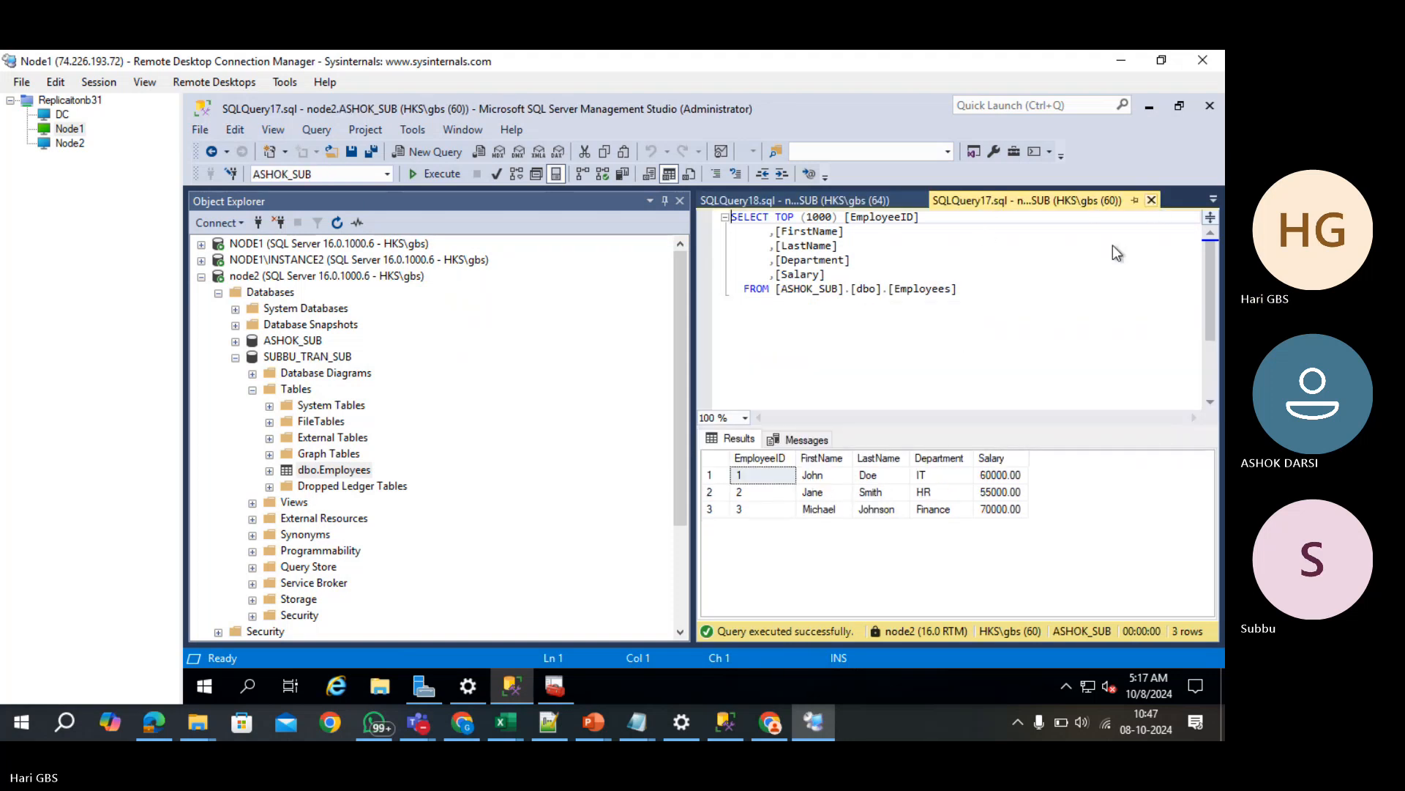
- Close the ASHOK_SUB, finished and ASHOK query windows, leaving the NODE1 SUBBU insert script
click(1151, 199)
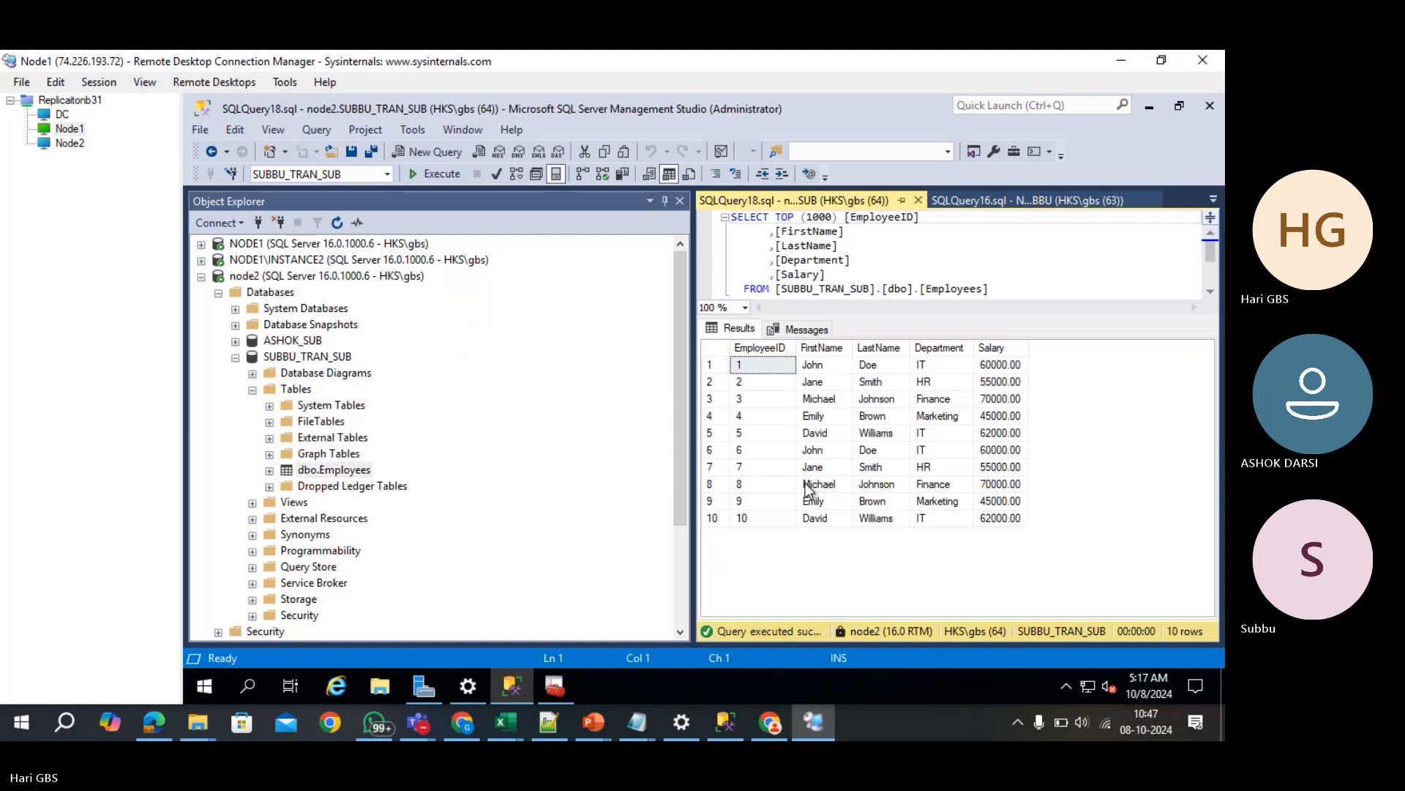
click(1016, 198)
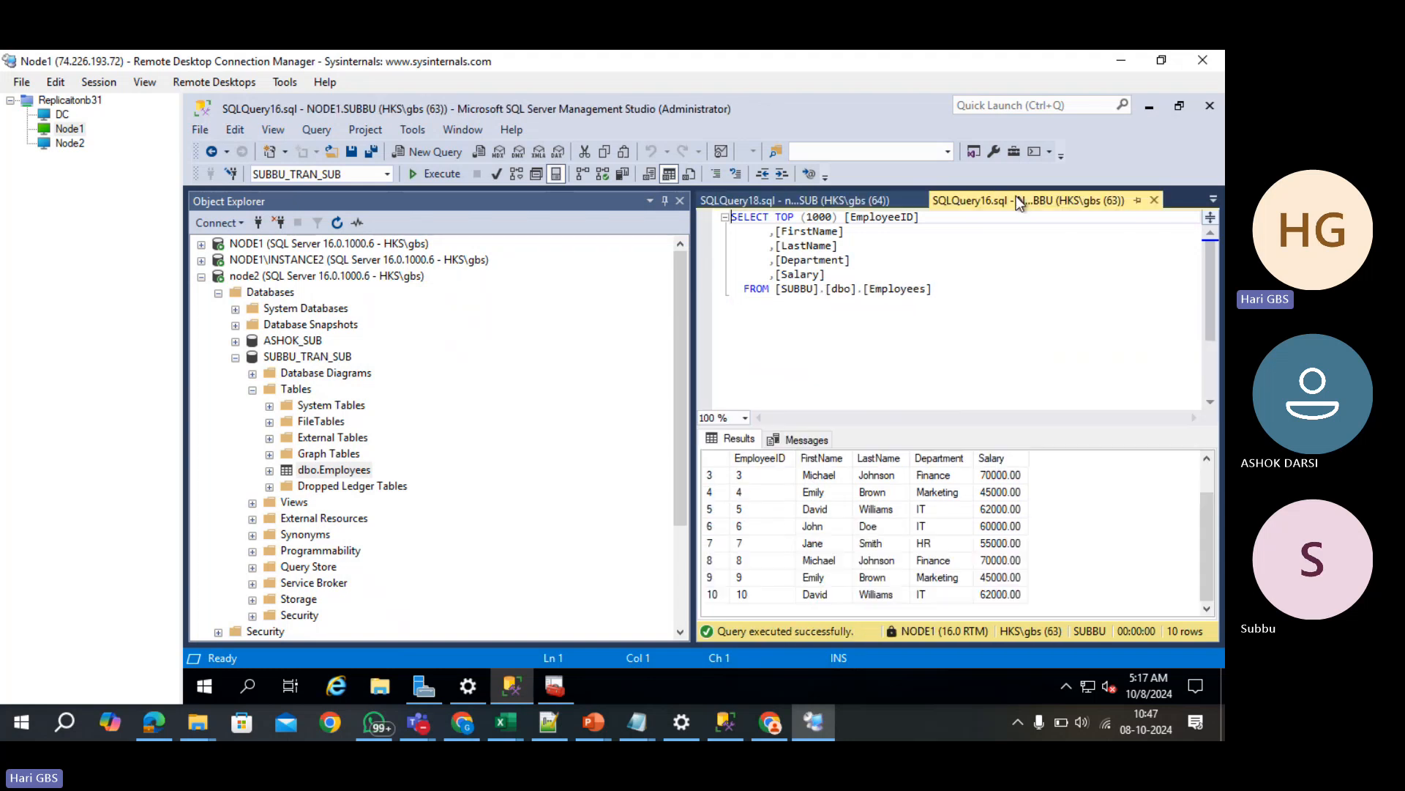
click(1154, 200)
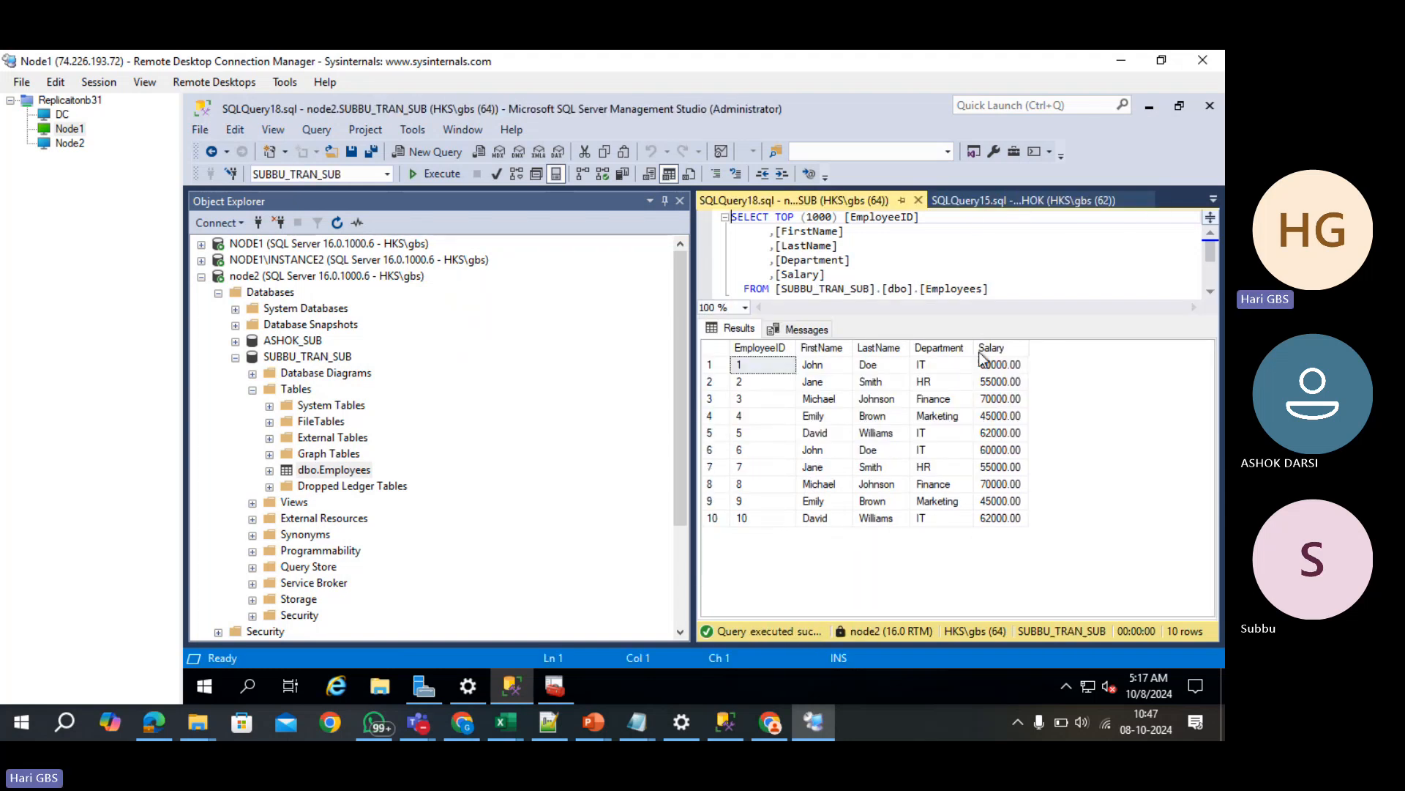
click(1038, 204)
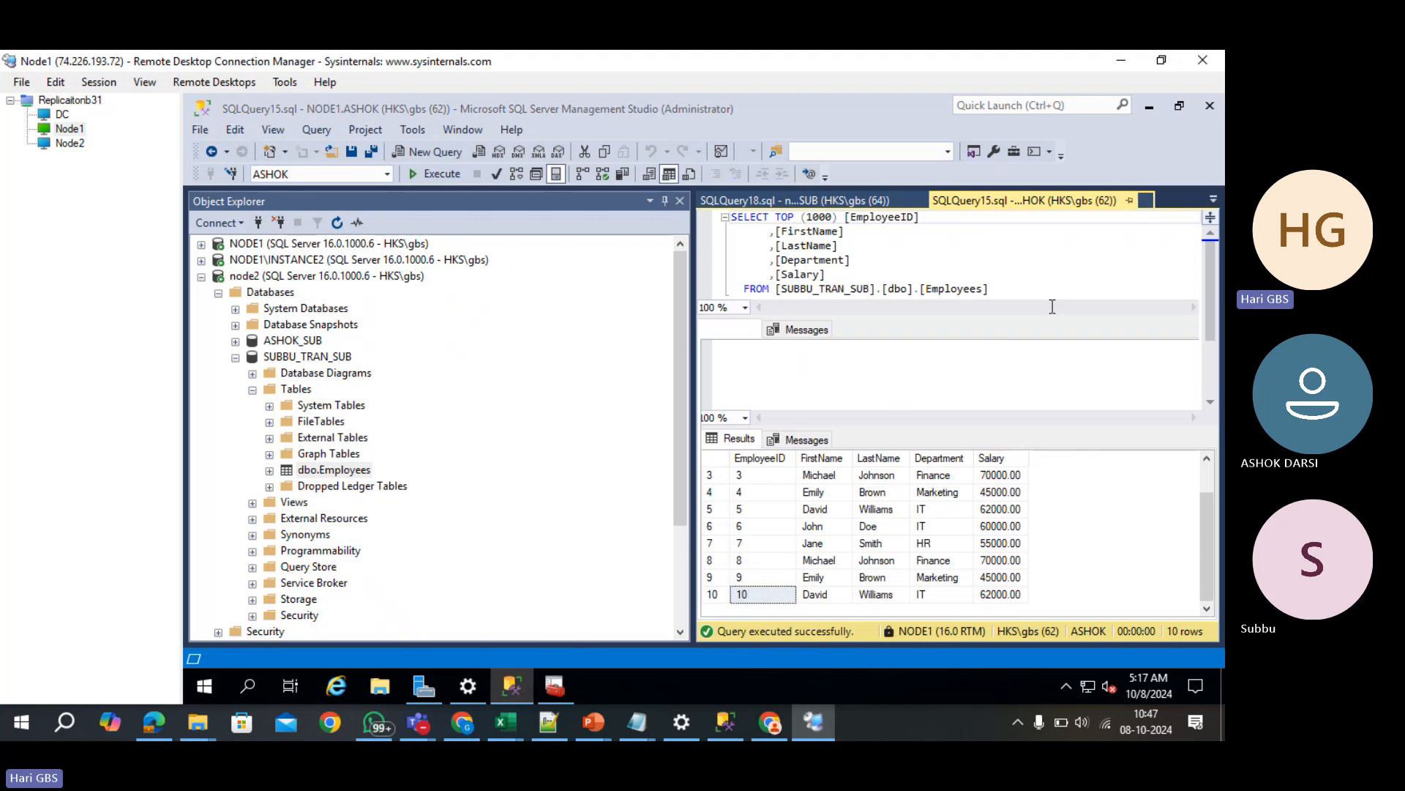
click(1146, 200)
- Change the EmployeeIDs in the INSERT VALUES rows from 6–10 to 11–15
click(1136, 201)
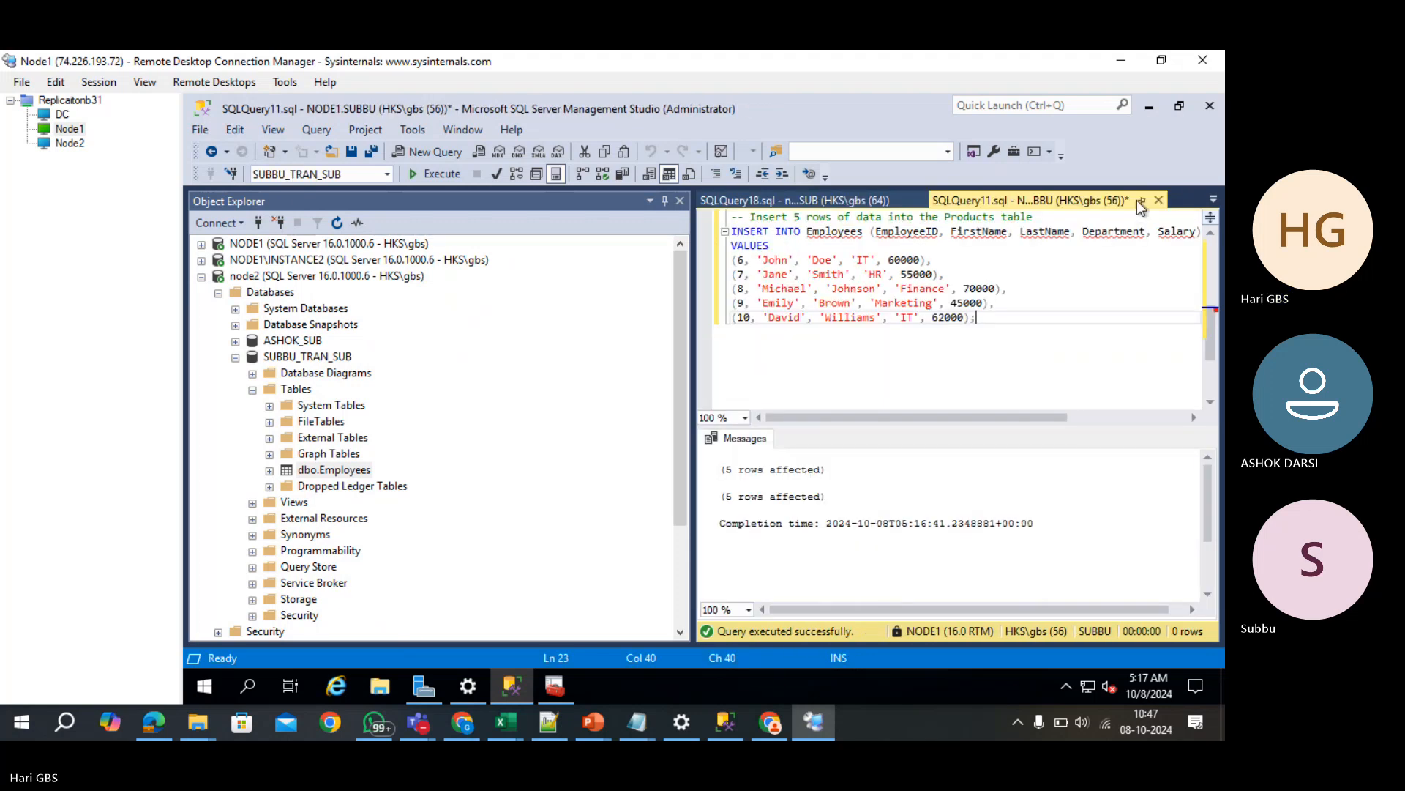
click(742, 260)
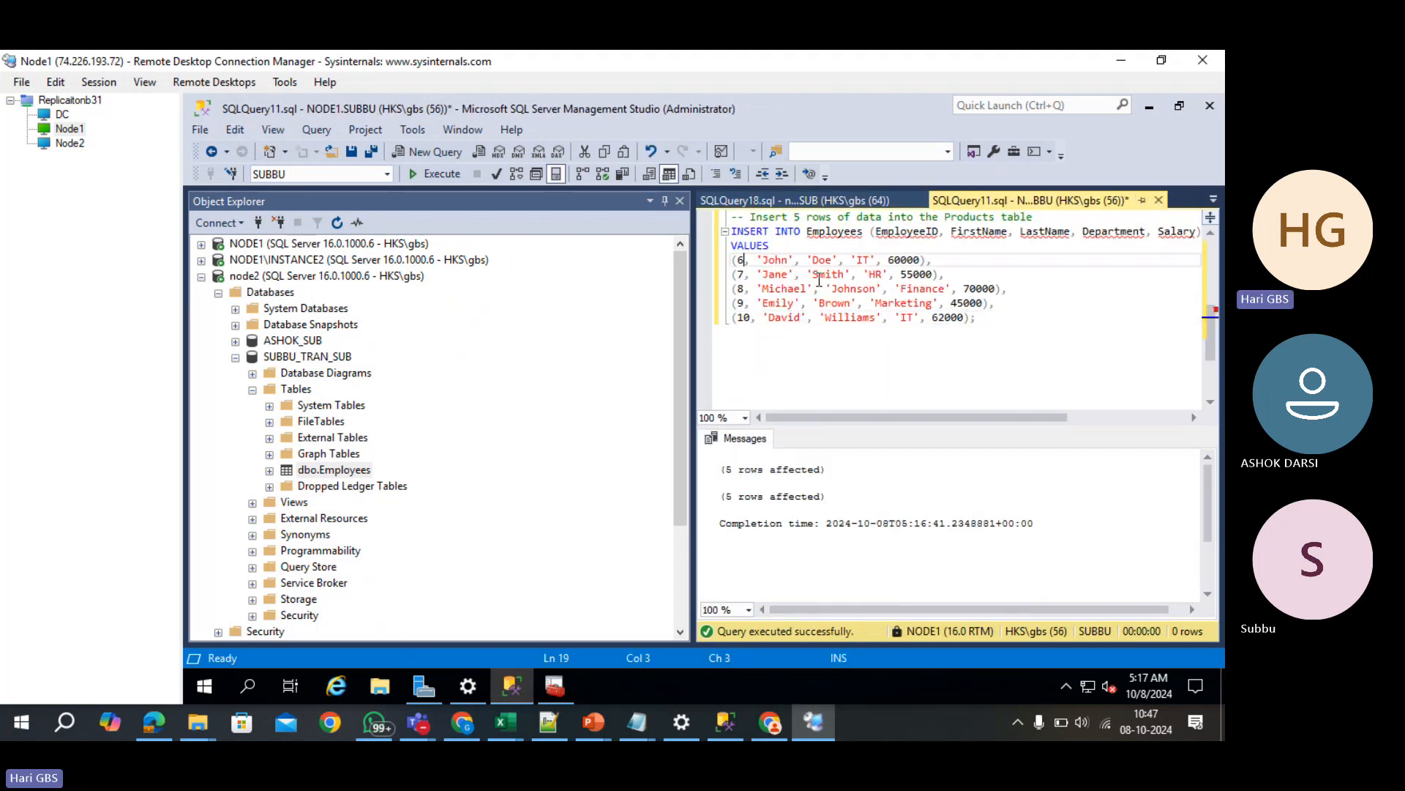
key(BackSpace)
text(11)
key(Down)
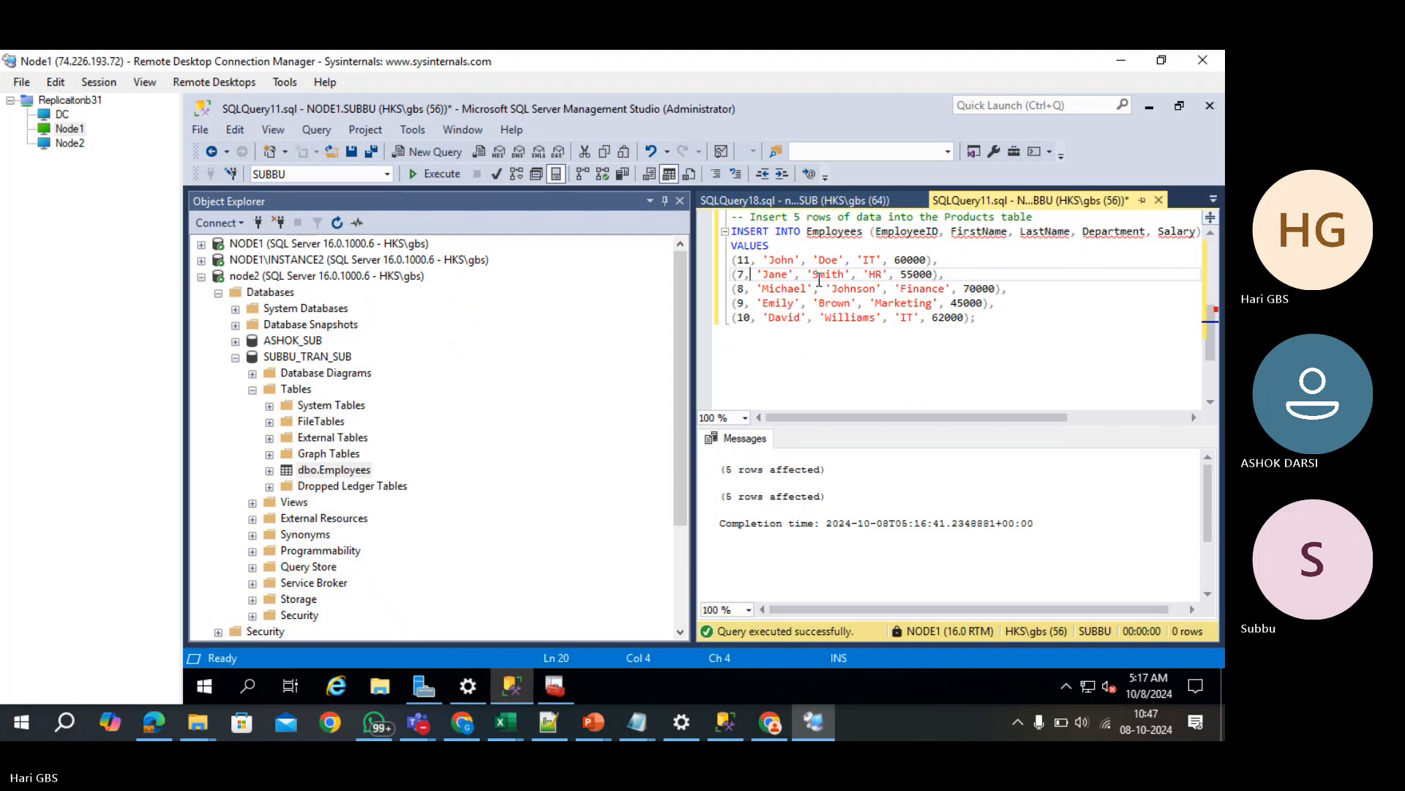
text(12)
key(Down)
key(BackSpace)
text(1)
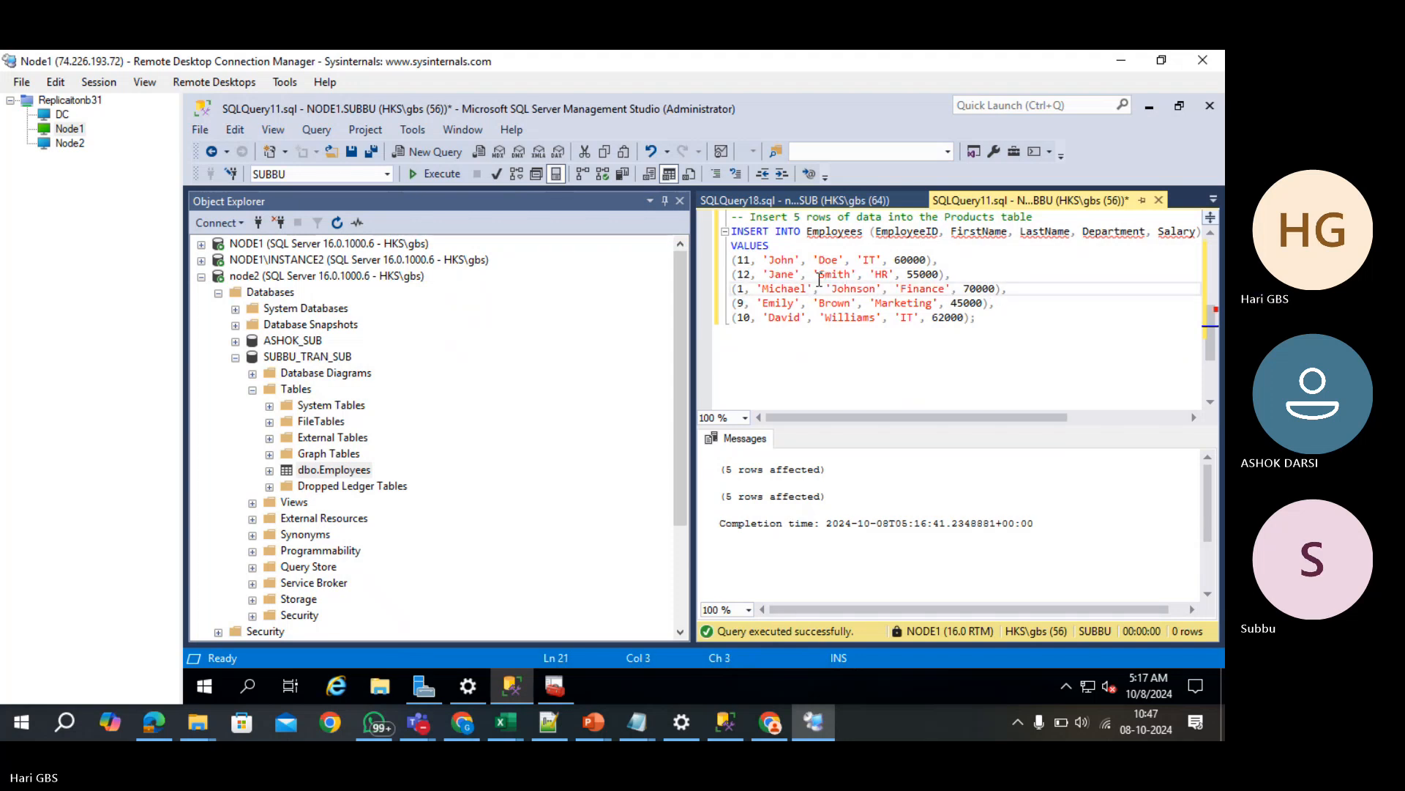
text(3)
key(Down)
key(BackSpace)
text(14)
key(Down)
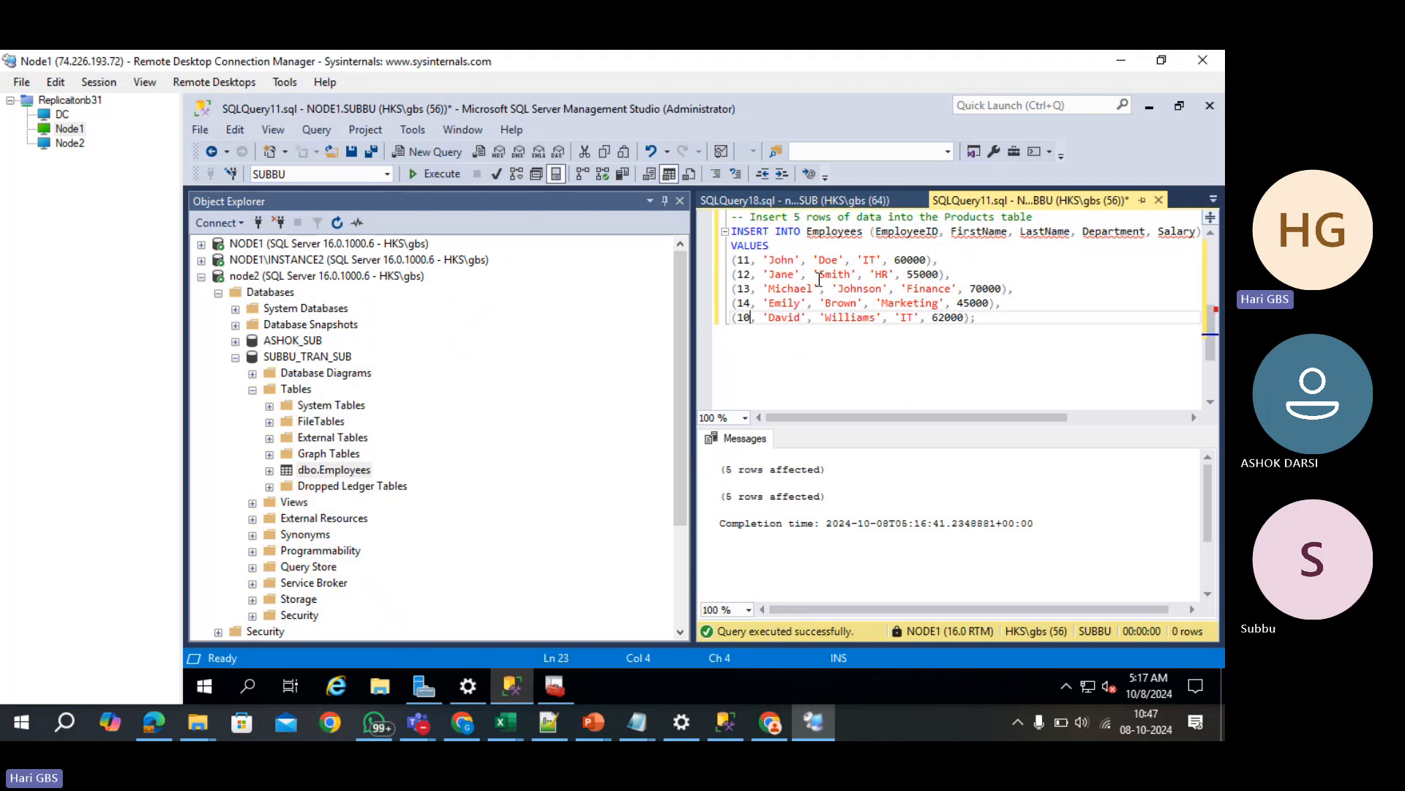
key(Delete)
text(5)
- Run the whole Employees insert script against NODE1 SUBBU
key(F5)
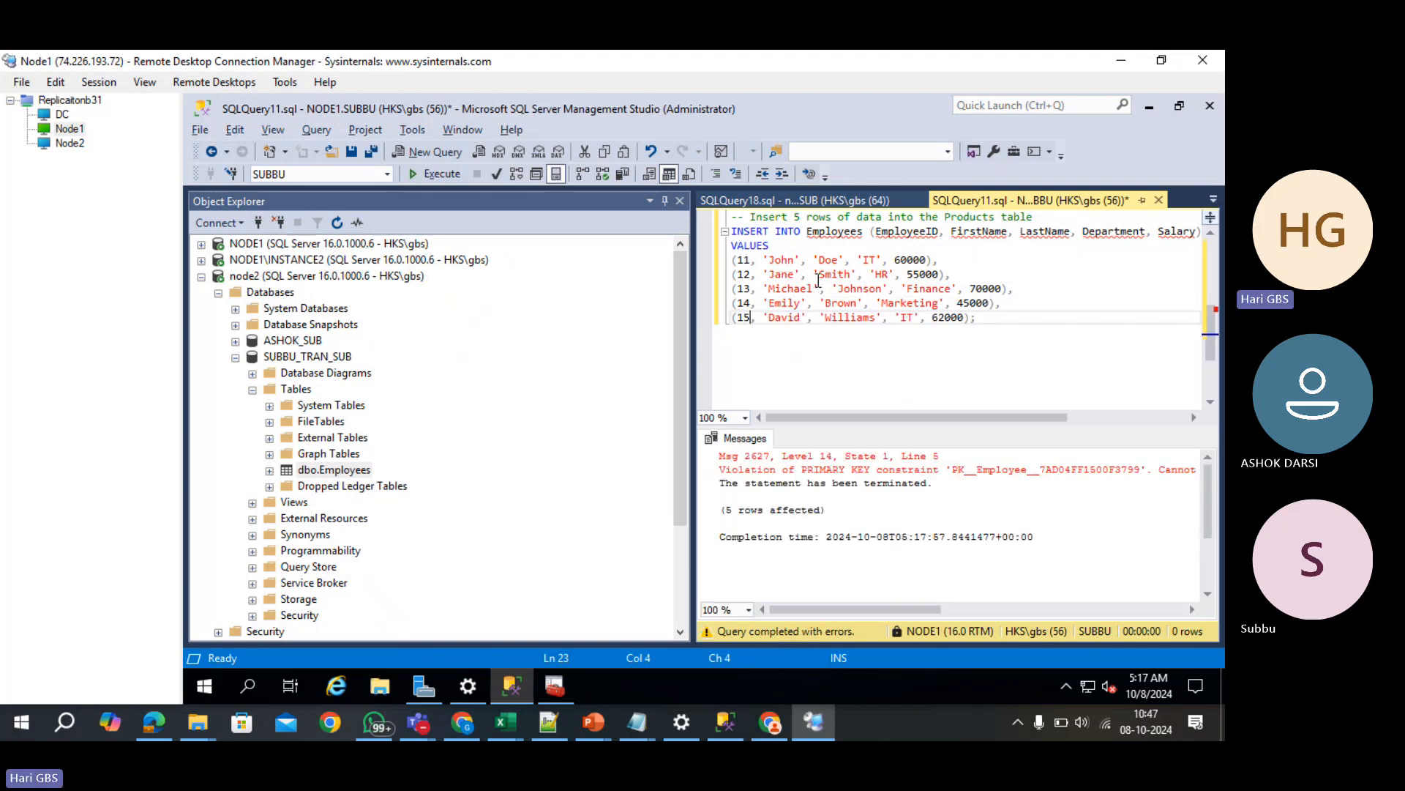
drag(847, 278, 844, 289)
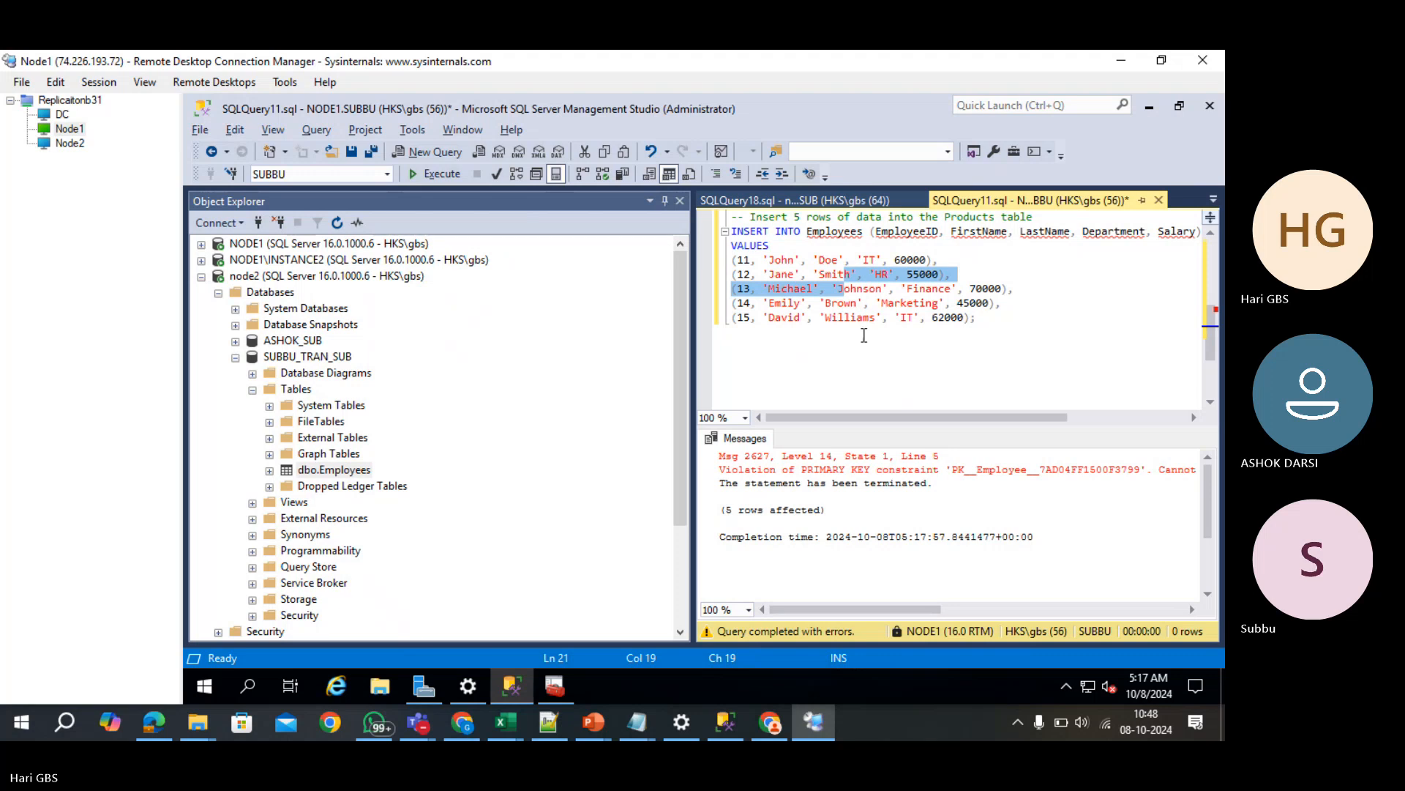
click(864, 335)
key(F5)
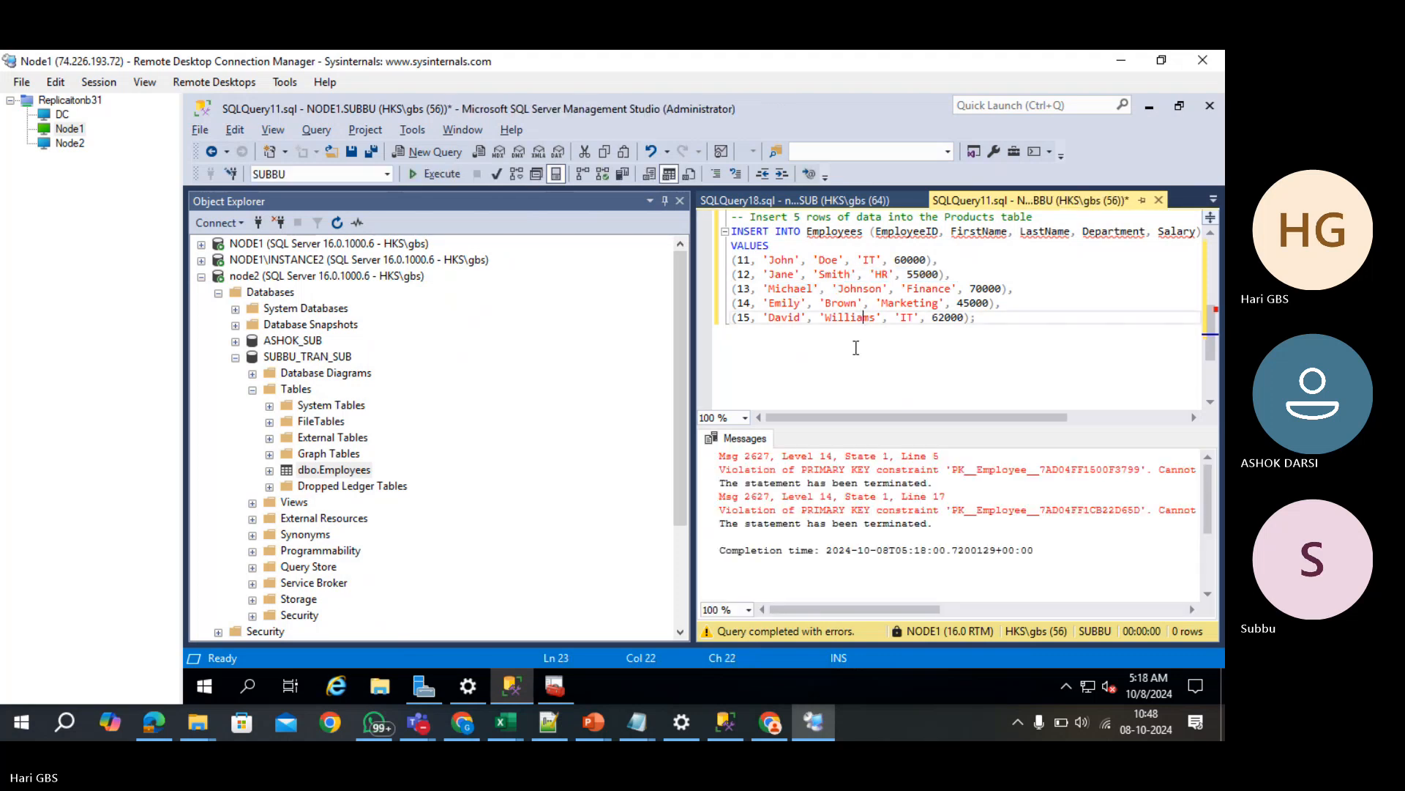
- Execute only USE SUBBU and the 11–15 INSERT block
scroll(877, 368, up, 4)
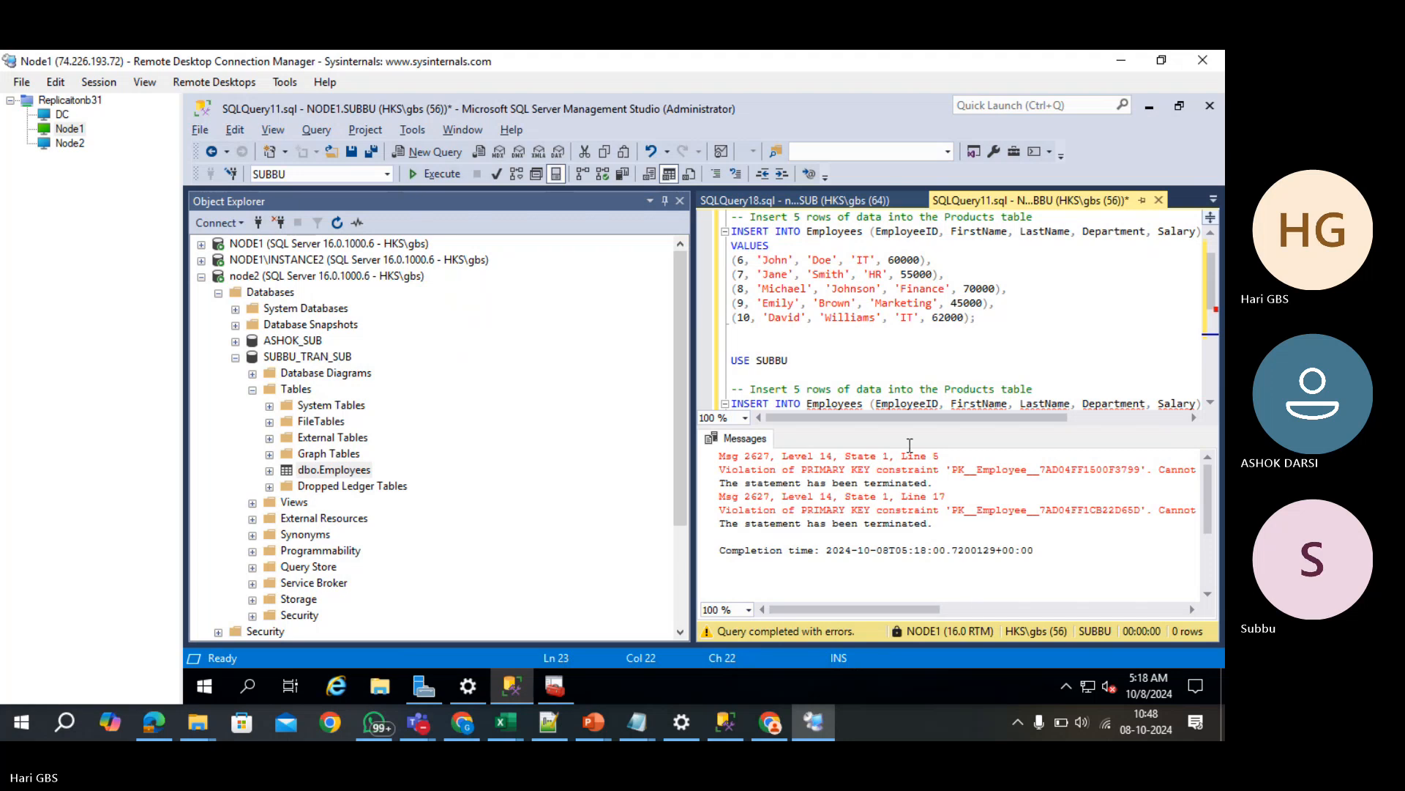
click(835, 331)
scroll(832, 339, down, 6)
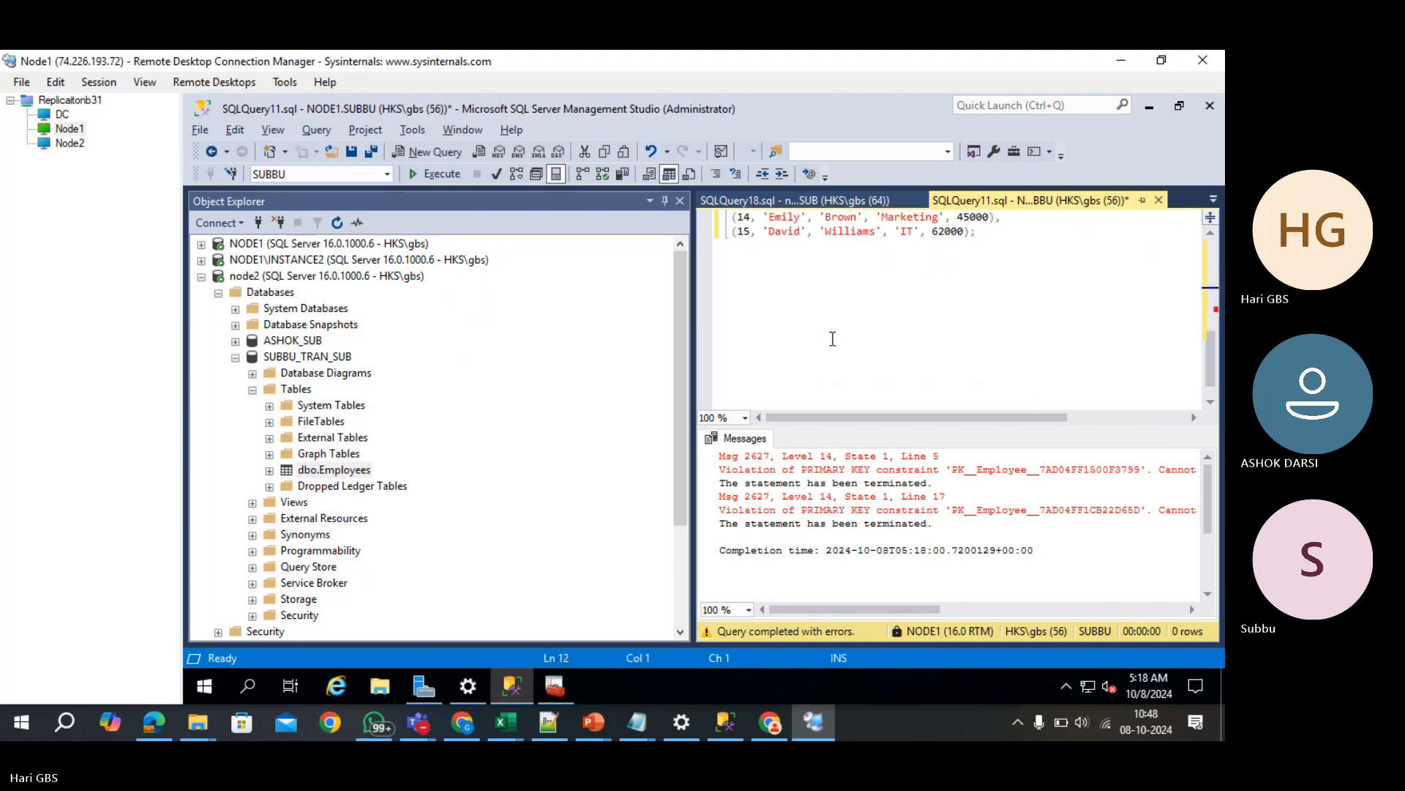
scroll(832, 339, up, 1)
click(851, 345)
scroll(877, 360, up, 2)
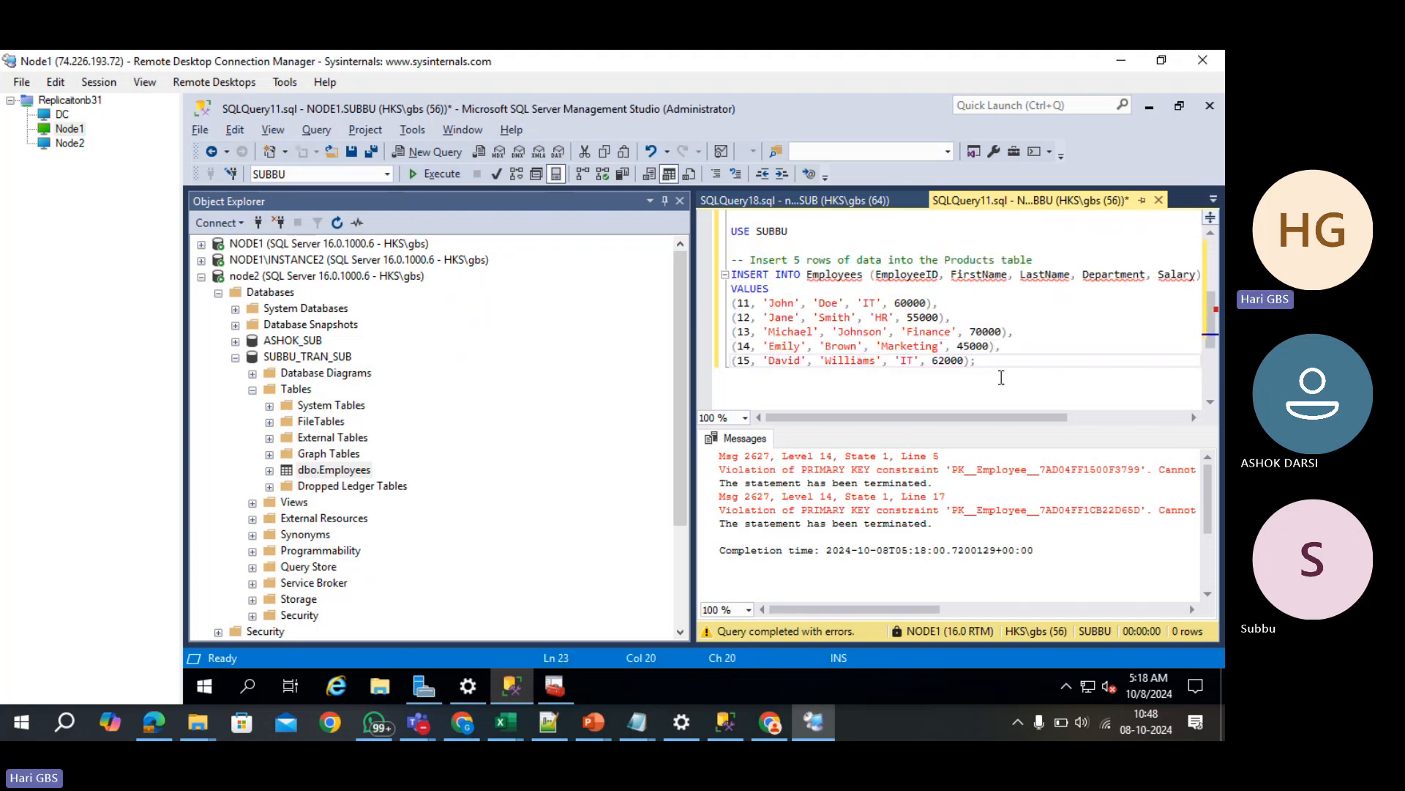
drag(981, 361, 721, 236)
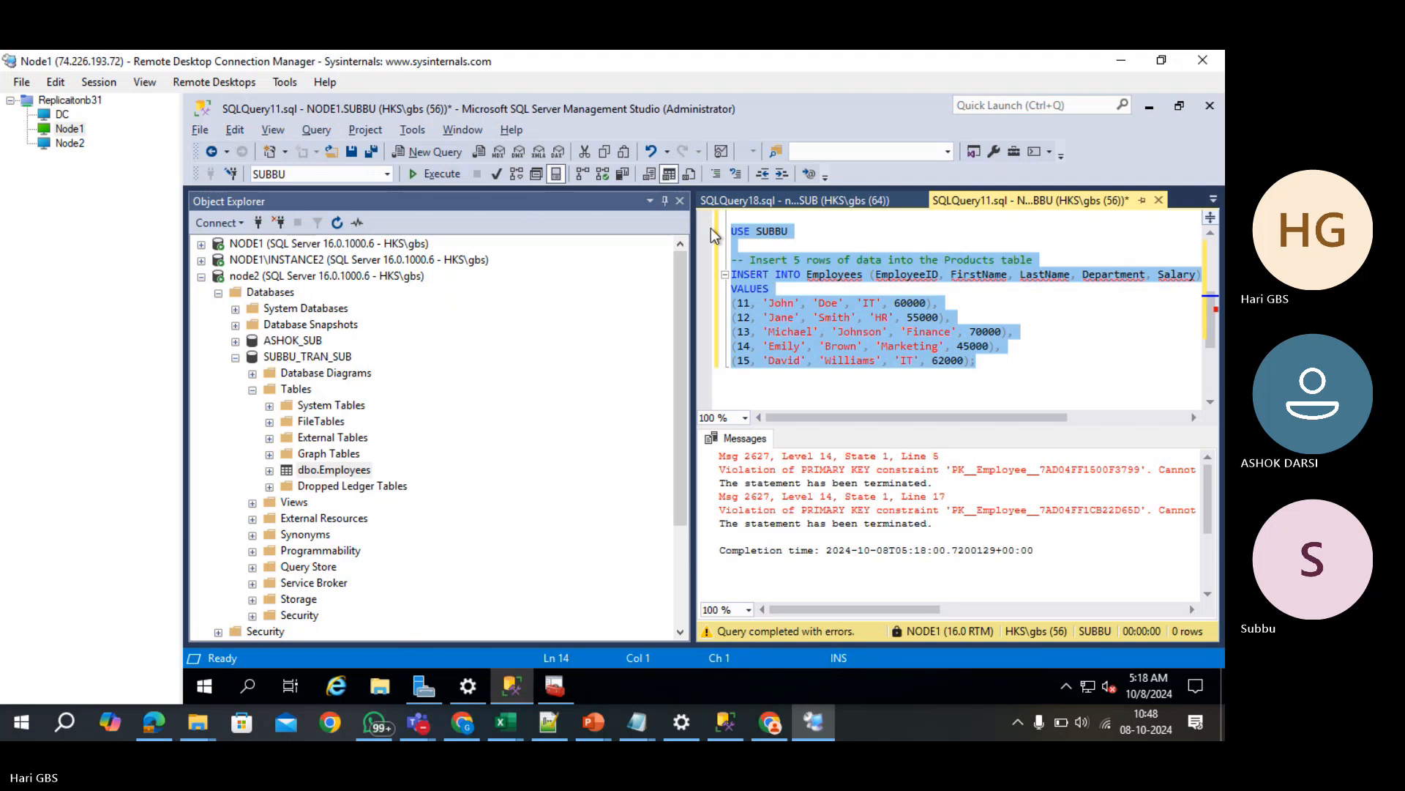
key(F5)
- Select the top 1000 rows of node2's dbo.Employees and enlarge the results pane
click(873, 291)
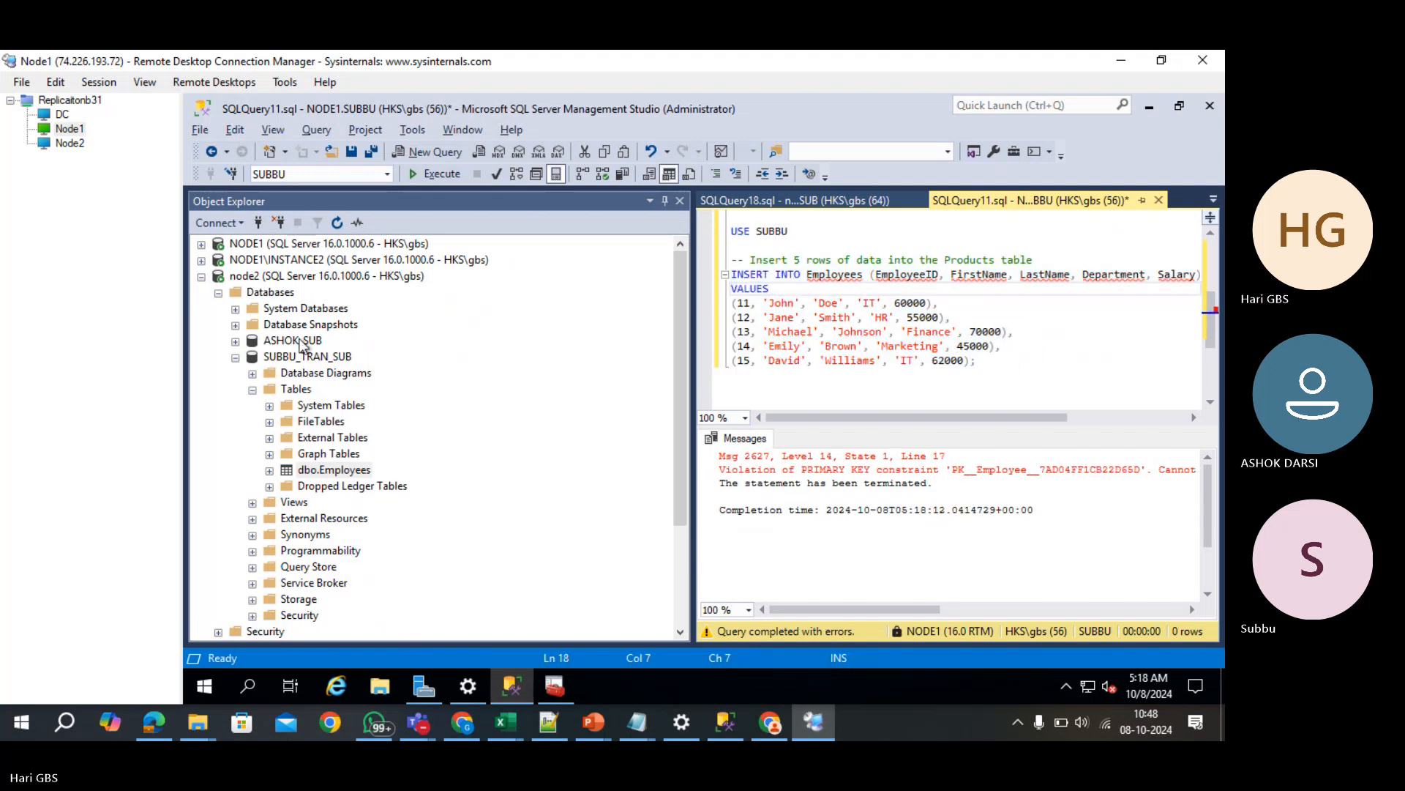
right_click(335, 471)
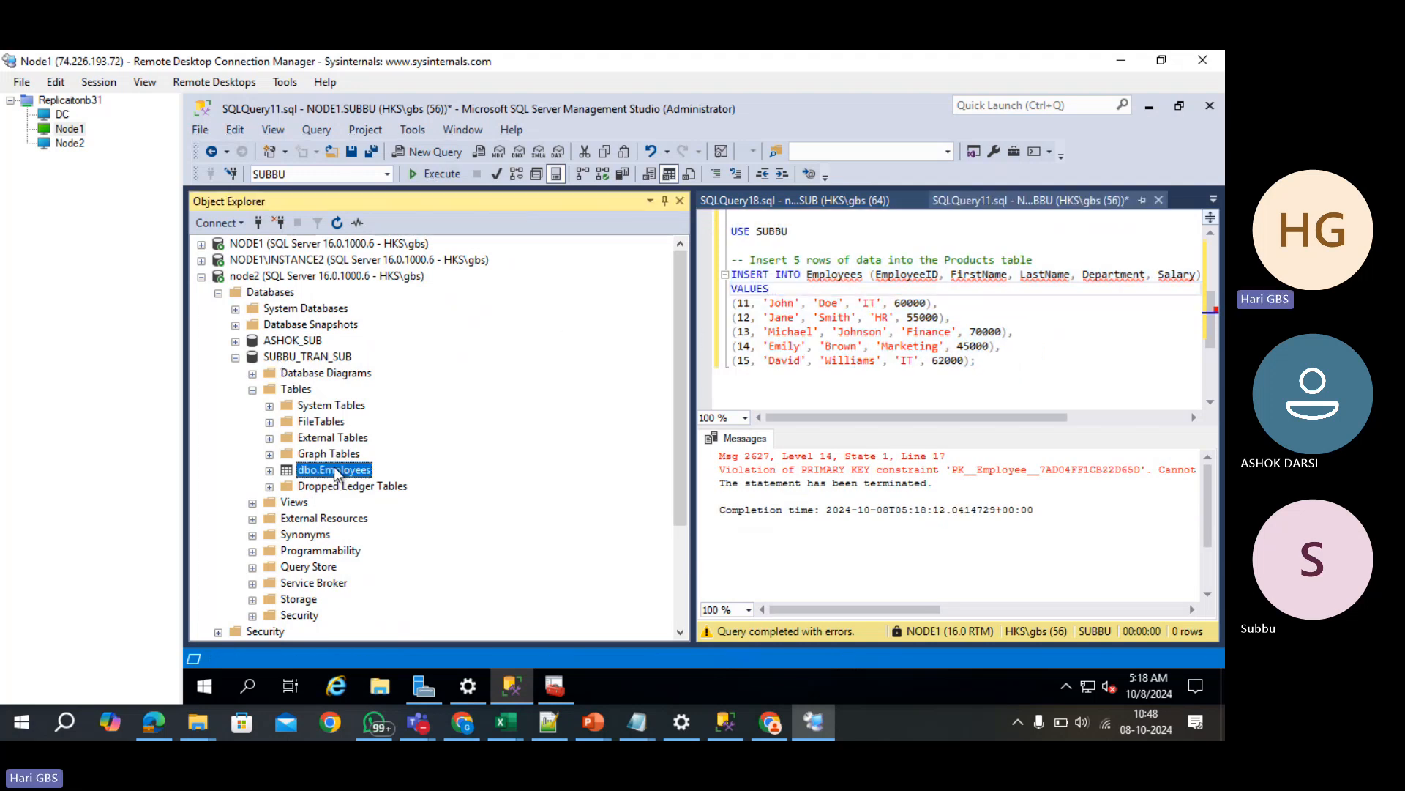
click(458, 316)
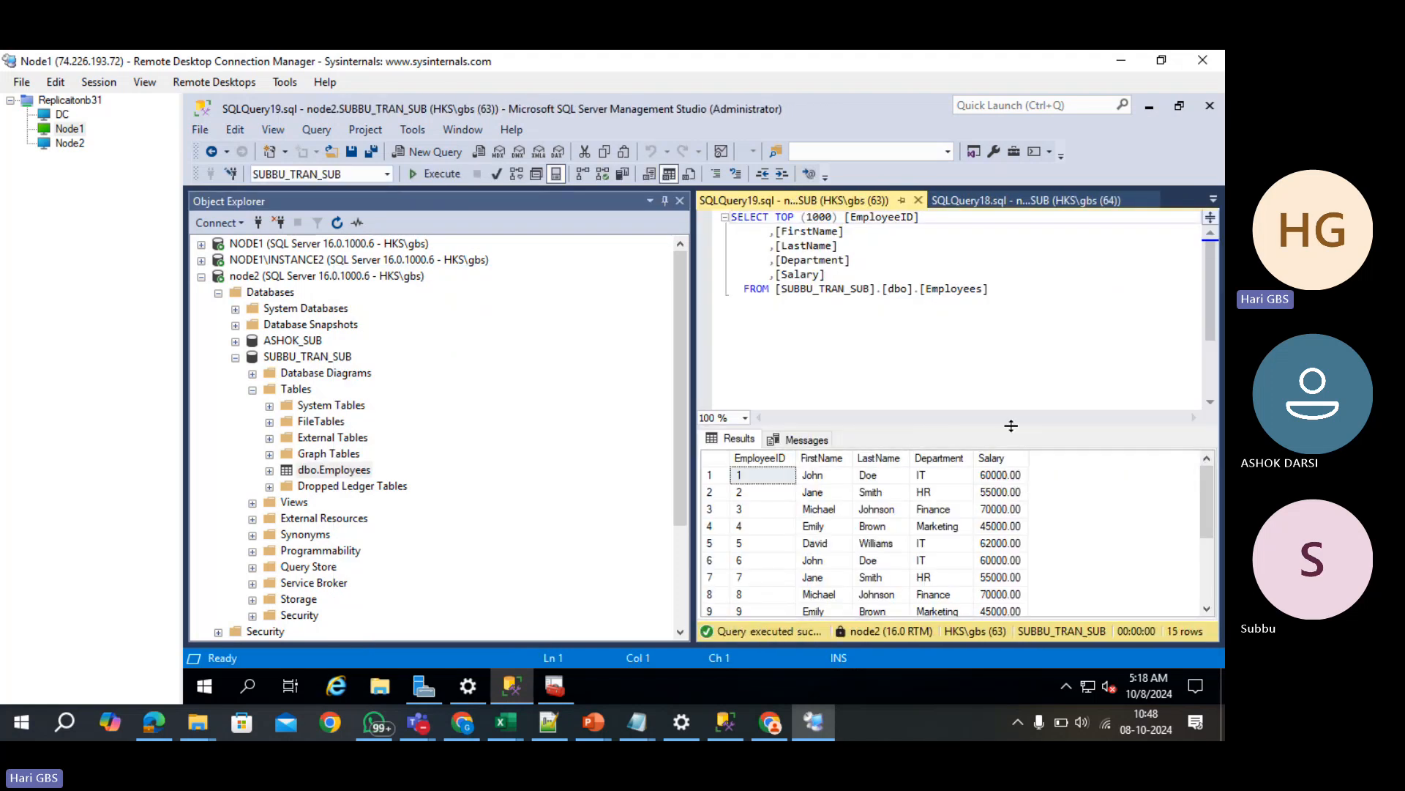
drag(993, 335, 993, 284)
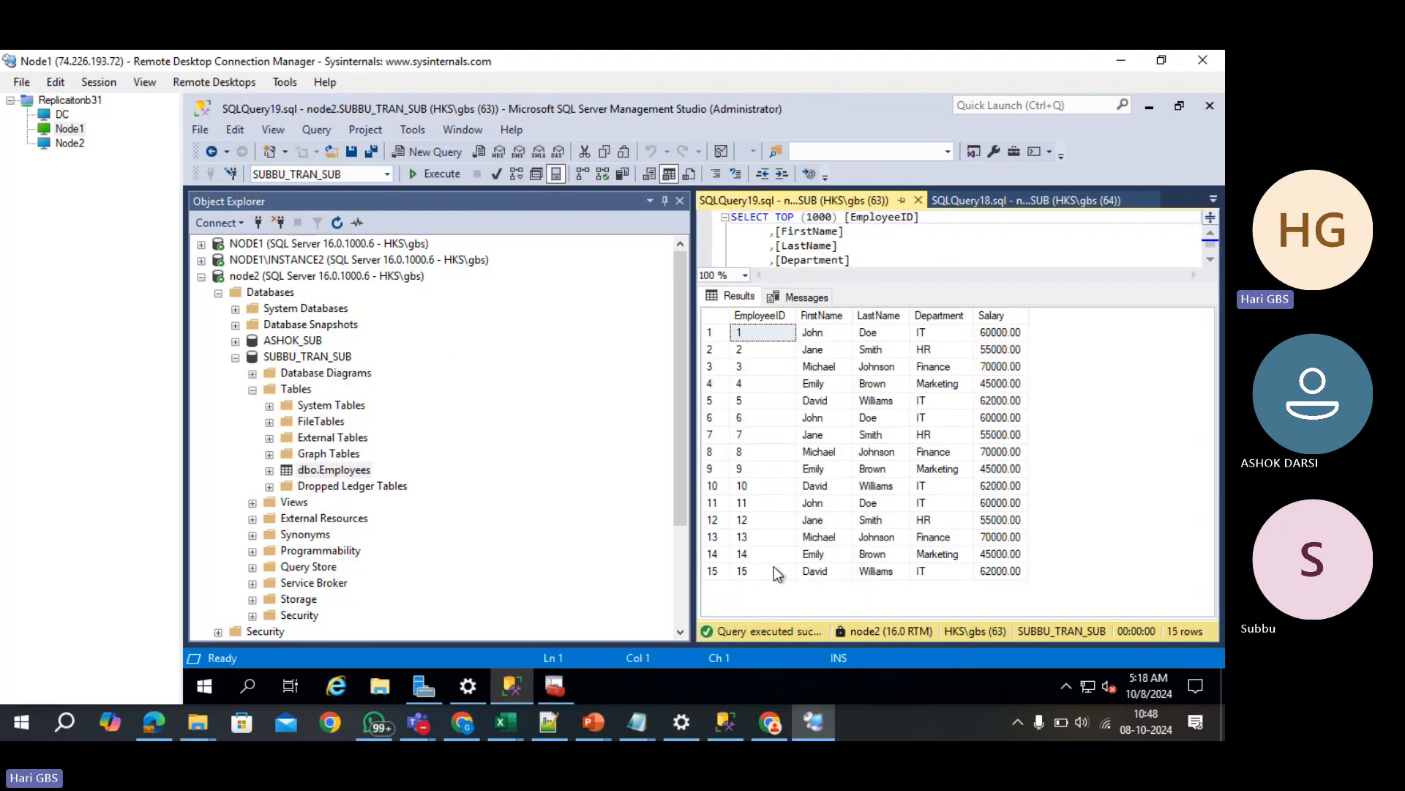
- Re-run the earlier node2 Employees query to confirm 15 rows, then collapse node2
click(966, 203)
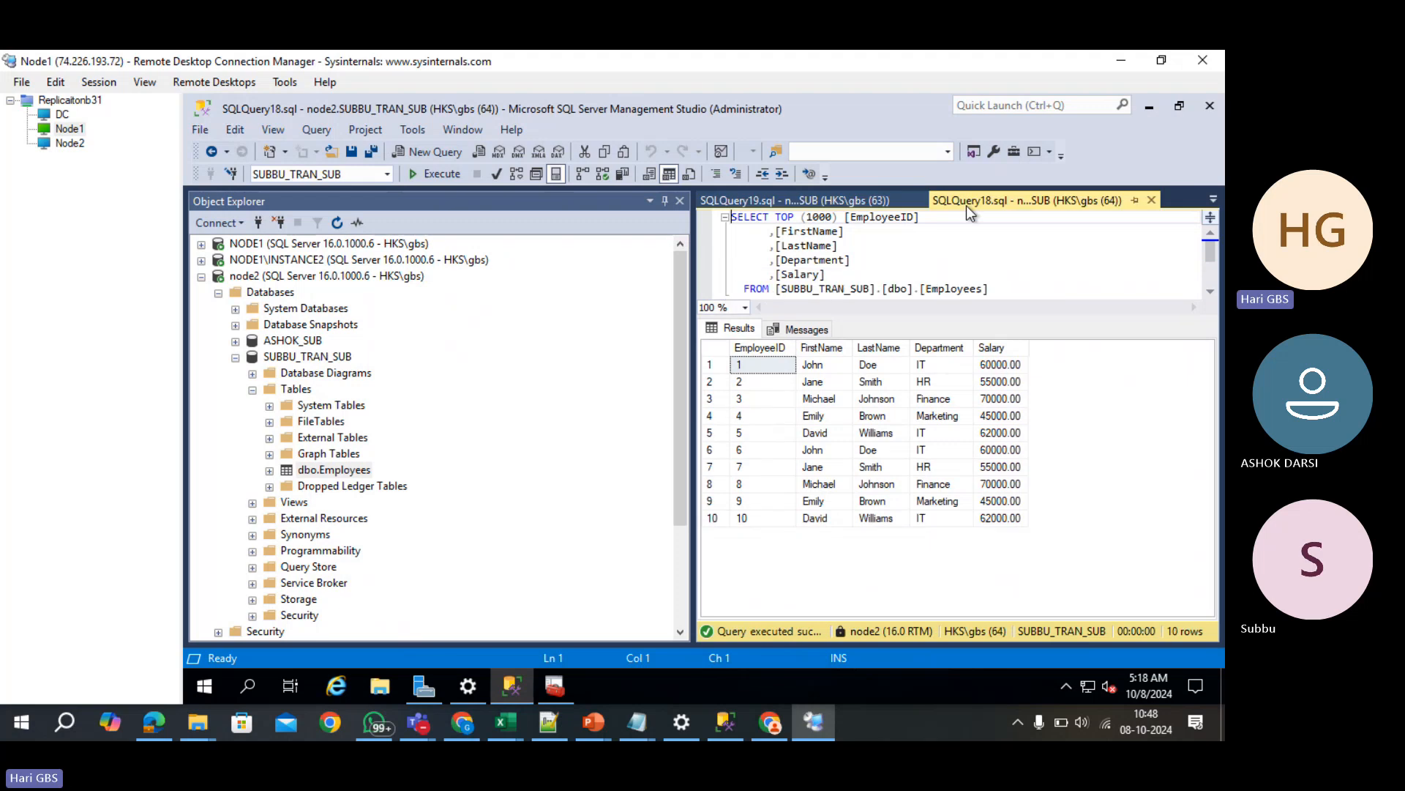
click(979, 250)
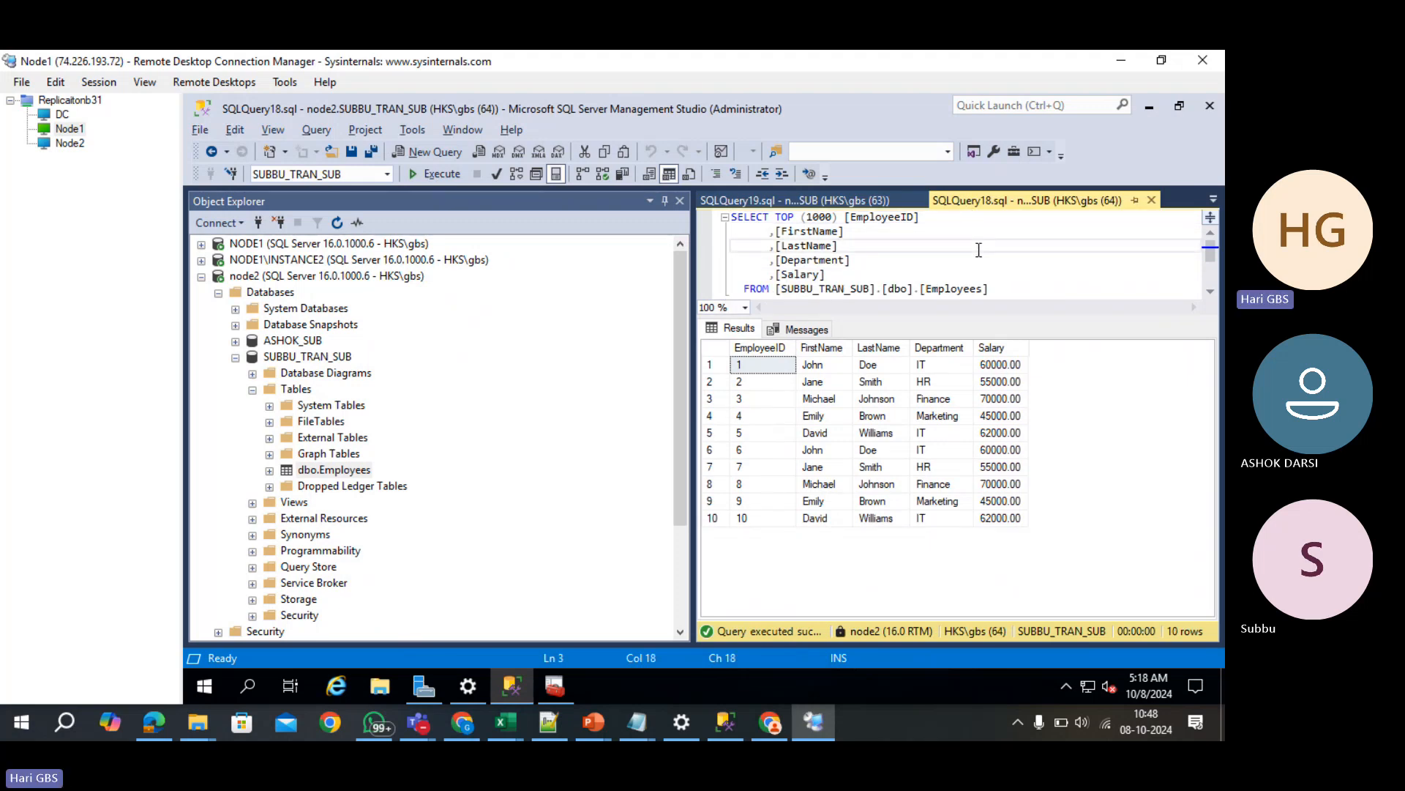
key(F5)
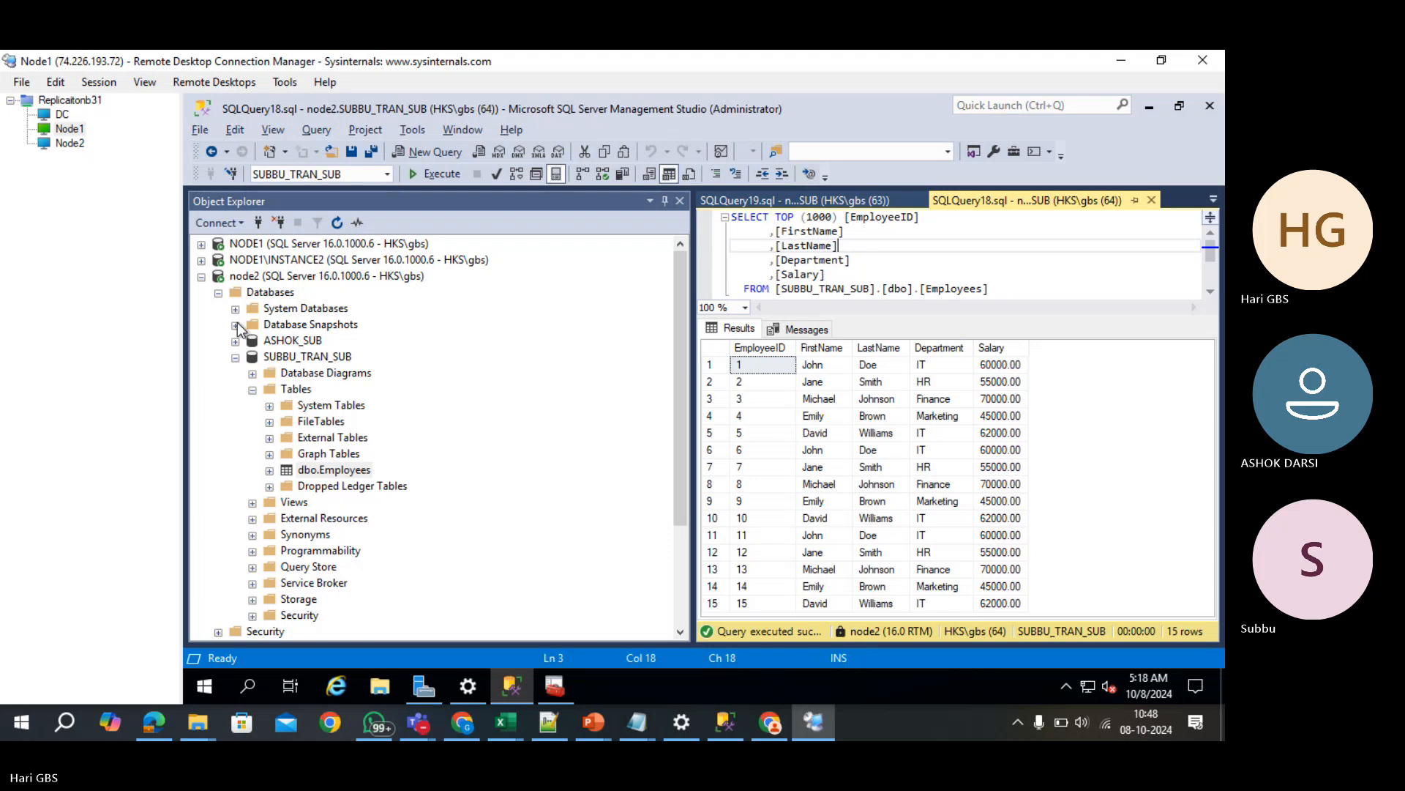
click(204, 282)
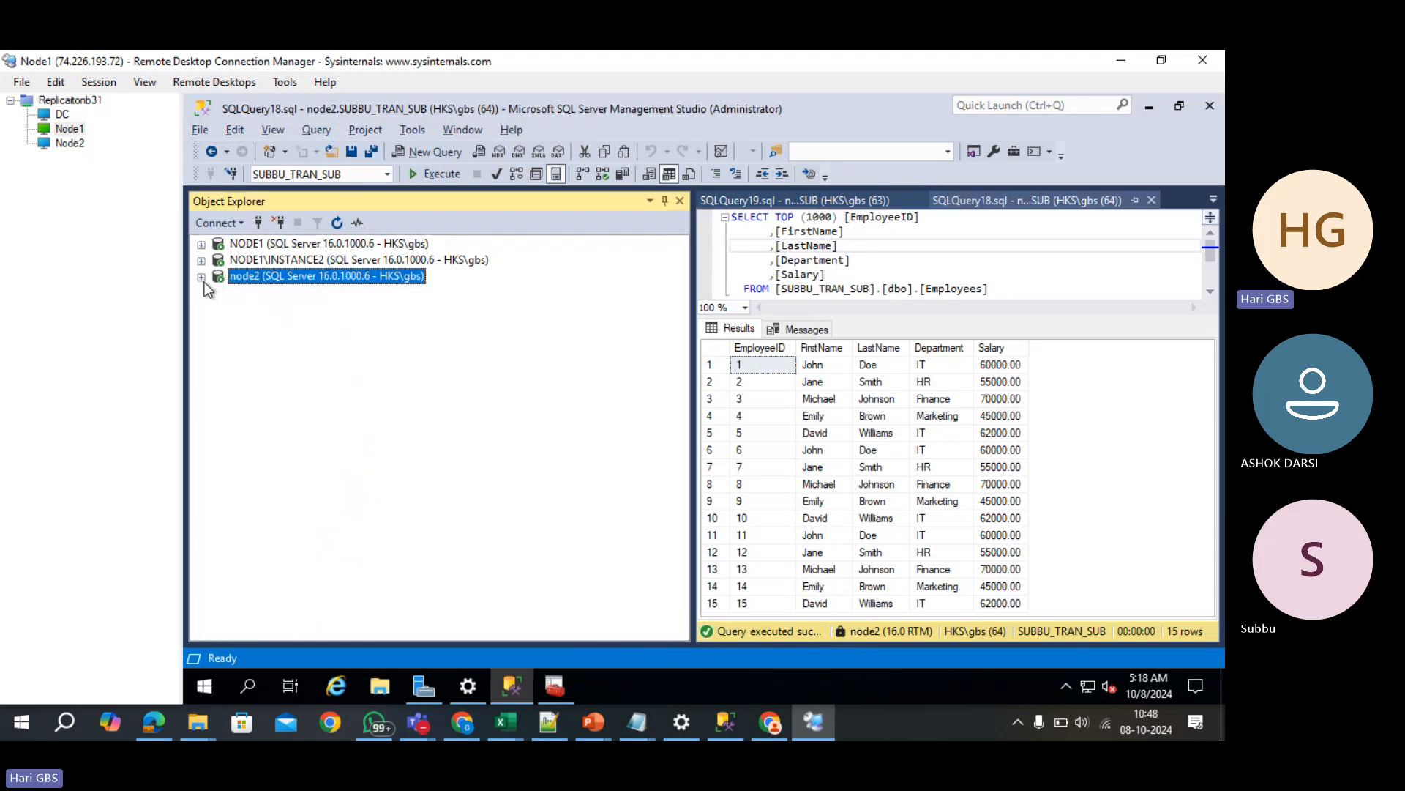
click(260, 249)
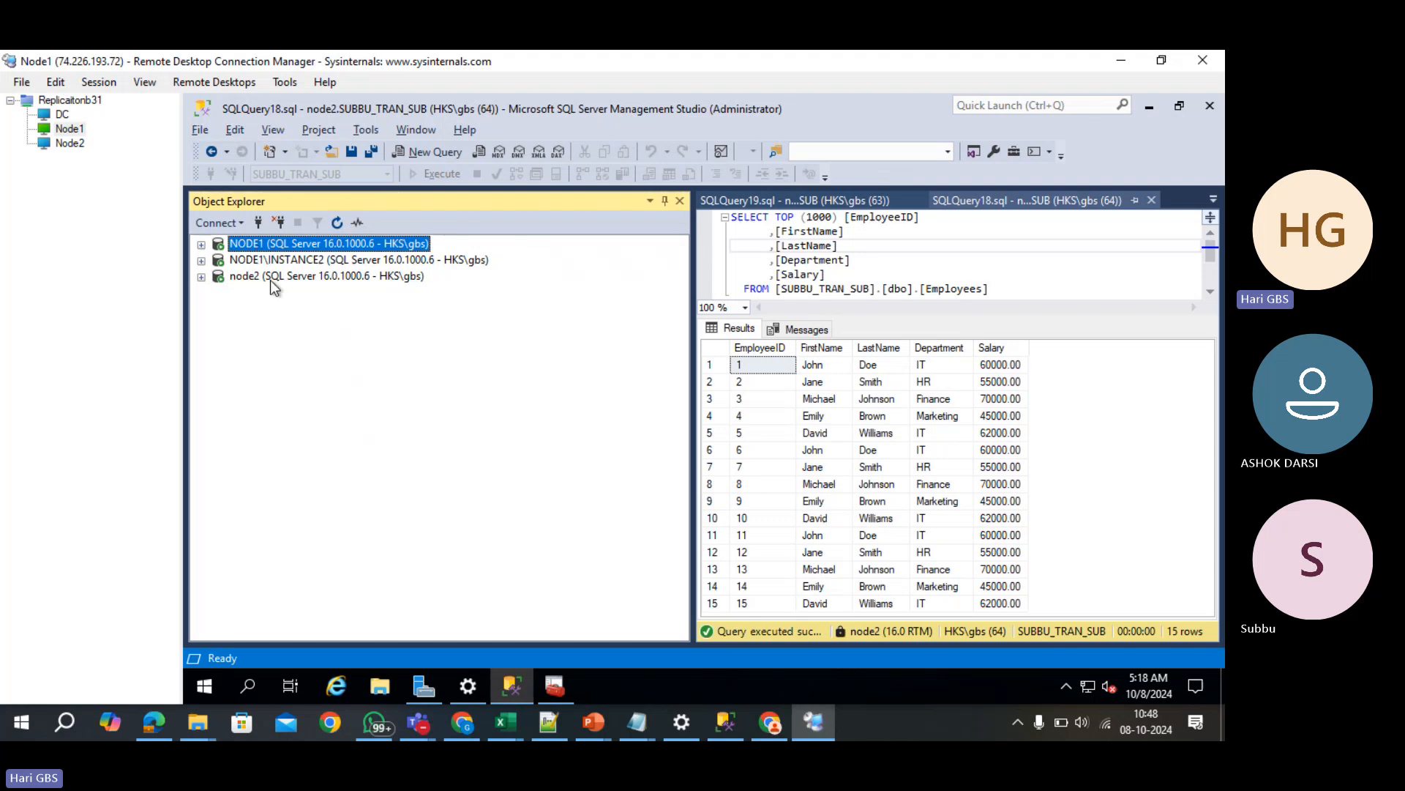
click(271, 279)
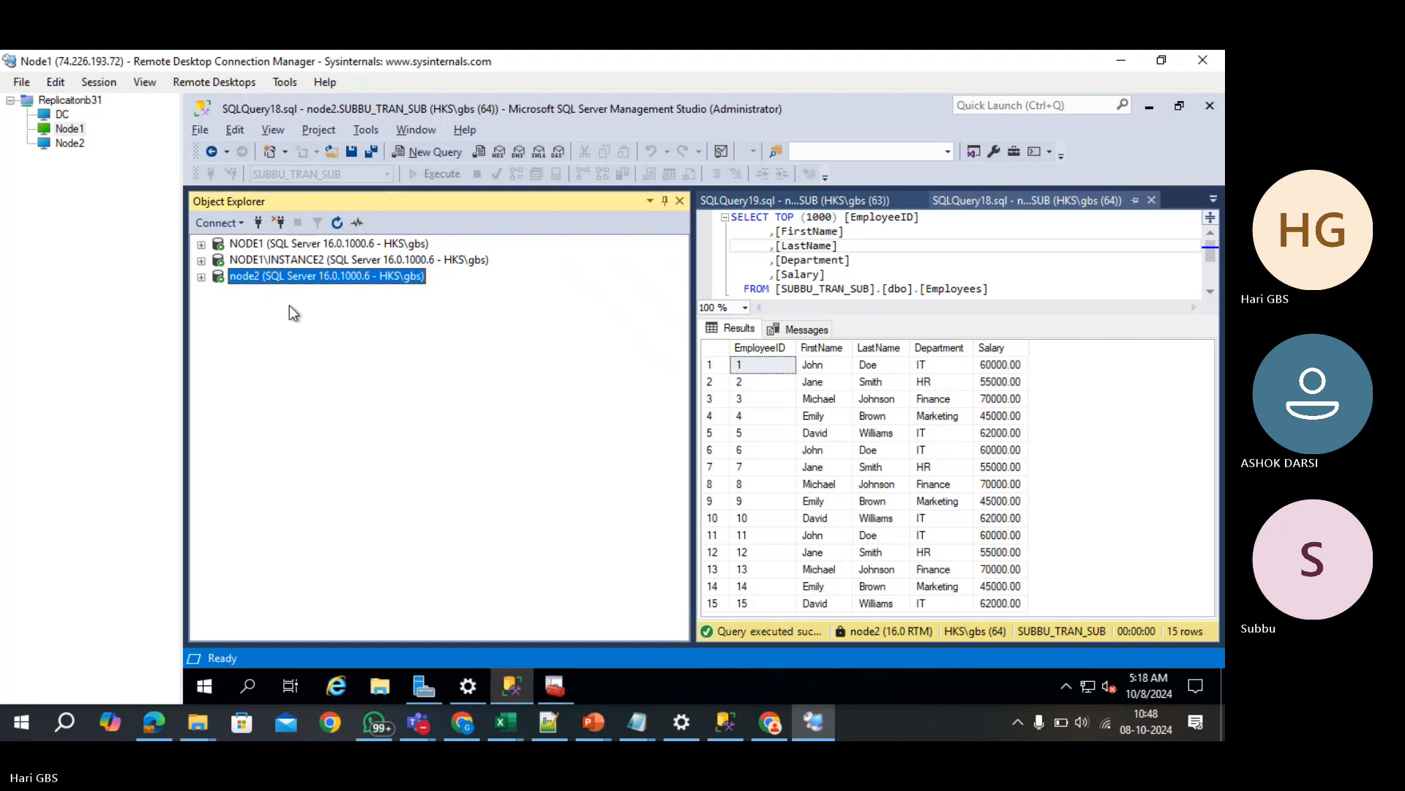
- Unmute the microphone in the SQL Server DBA B31 Teams meeting, then return to Management Studio
click(418, 722)
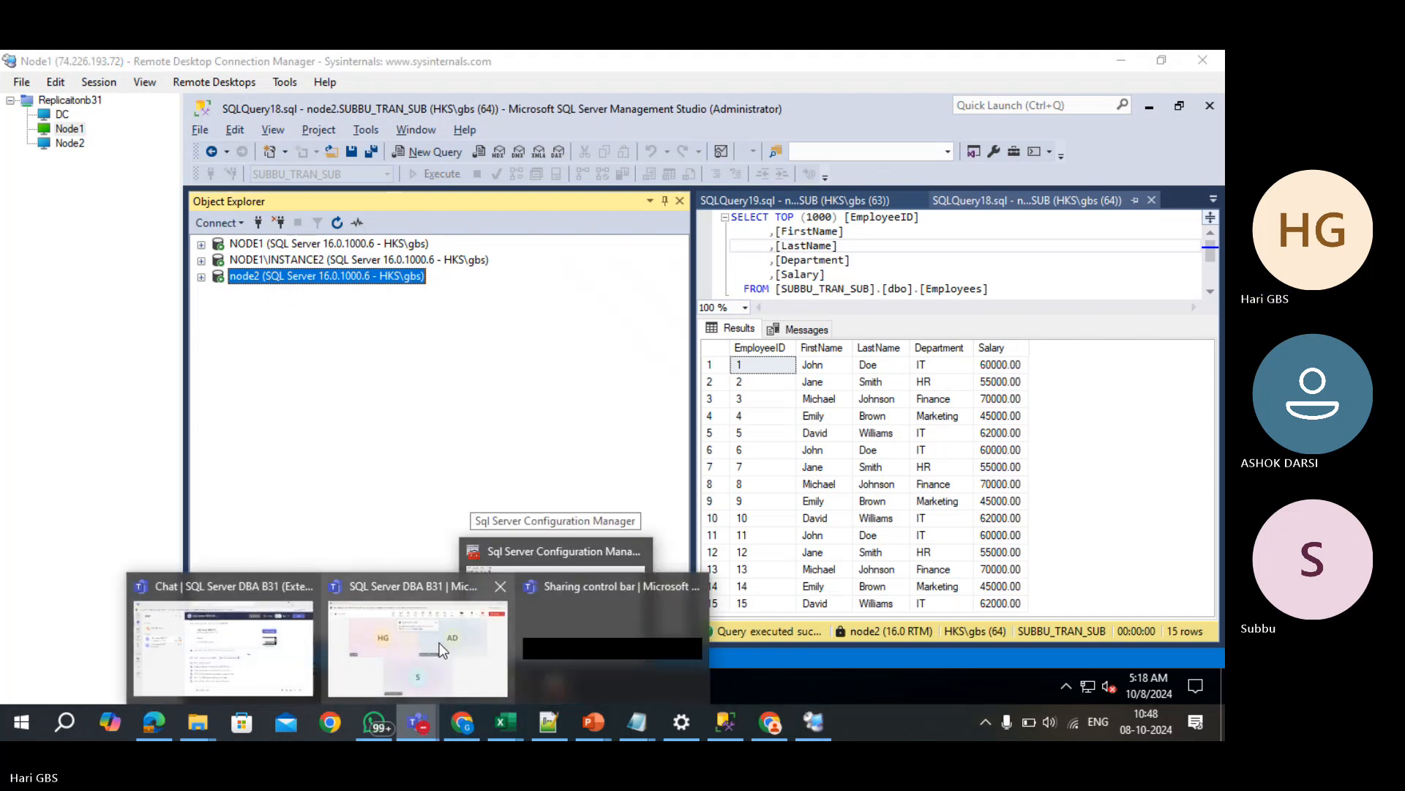
click(442, 650)
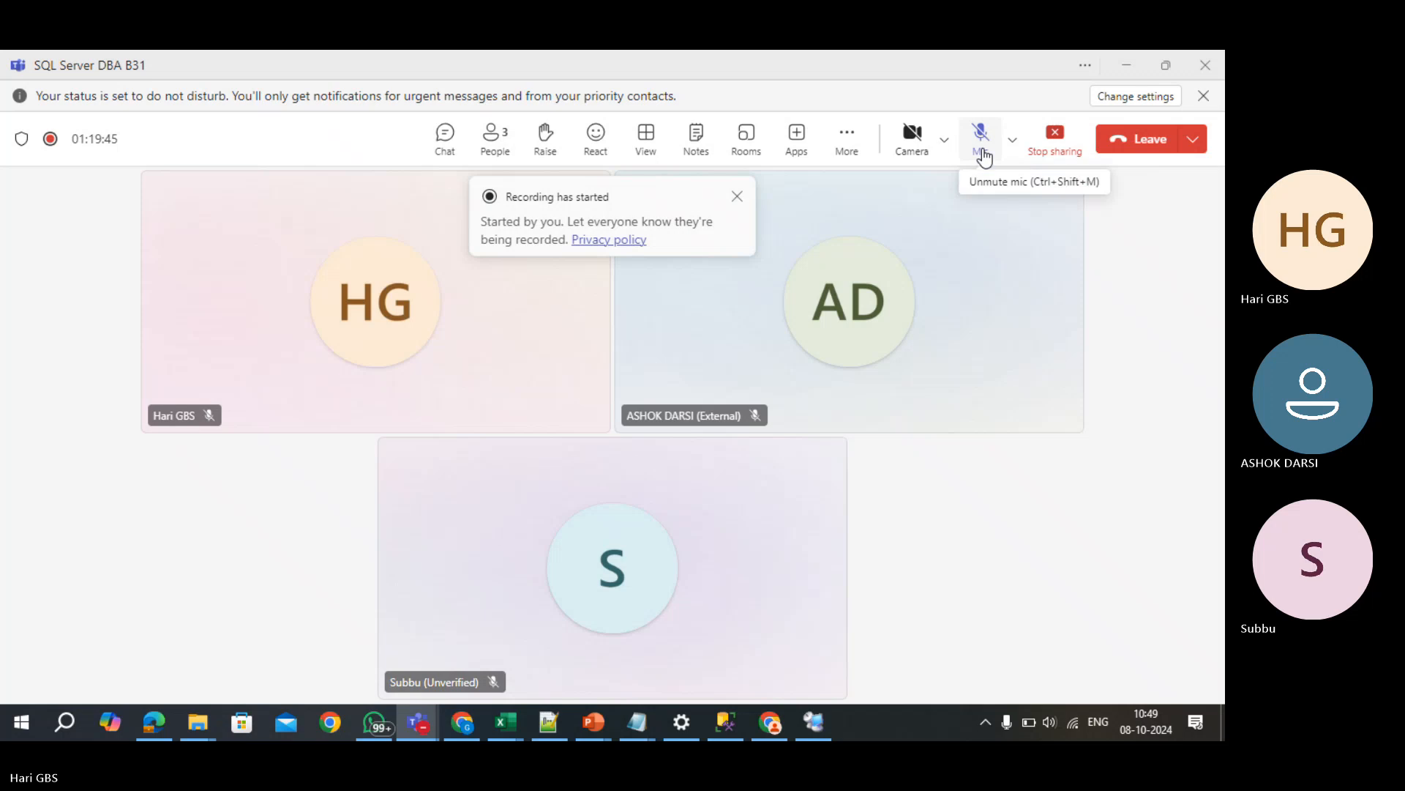
click(982, 150)
click(735, 716)
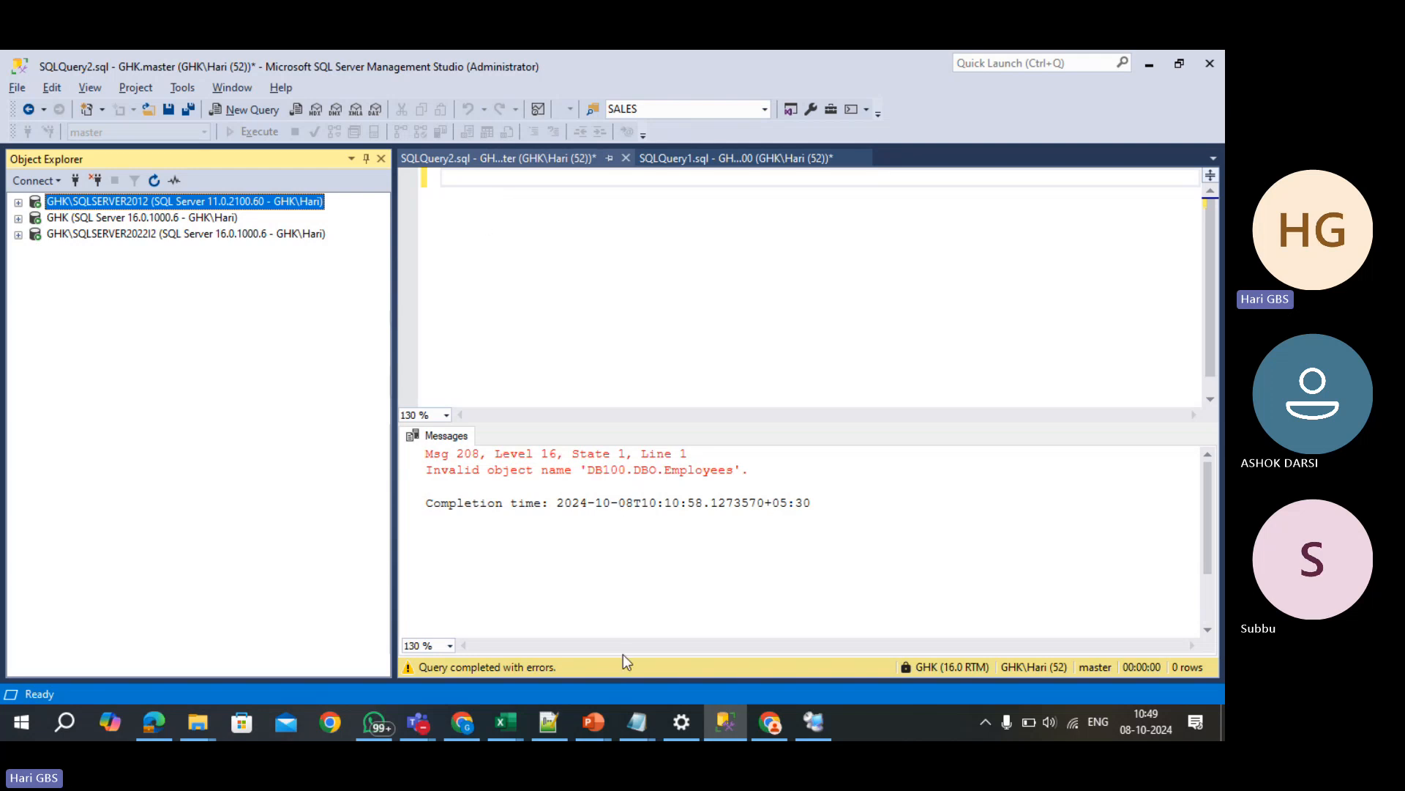
- Show previews of the open PowerPoint presentations
click(594, 723)
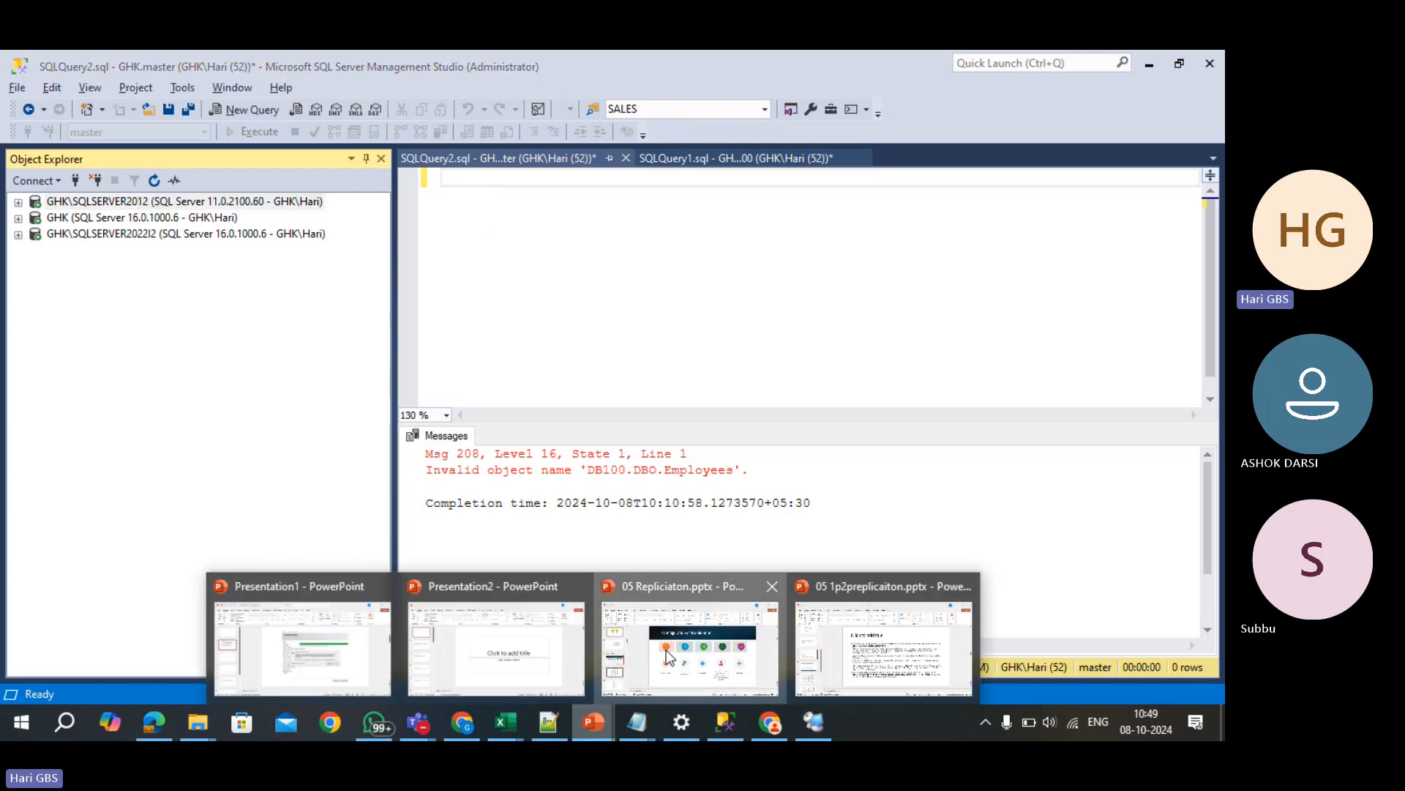
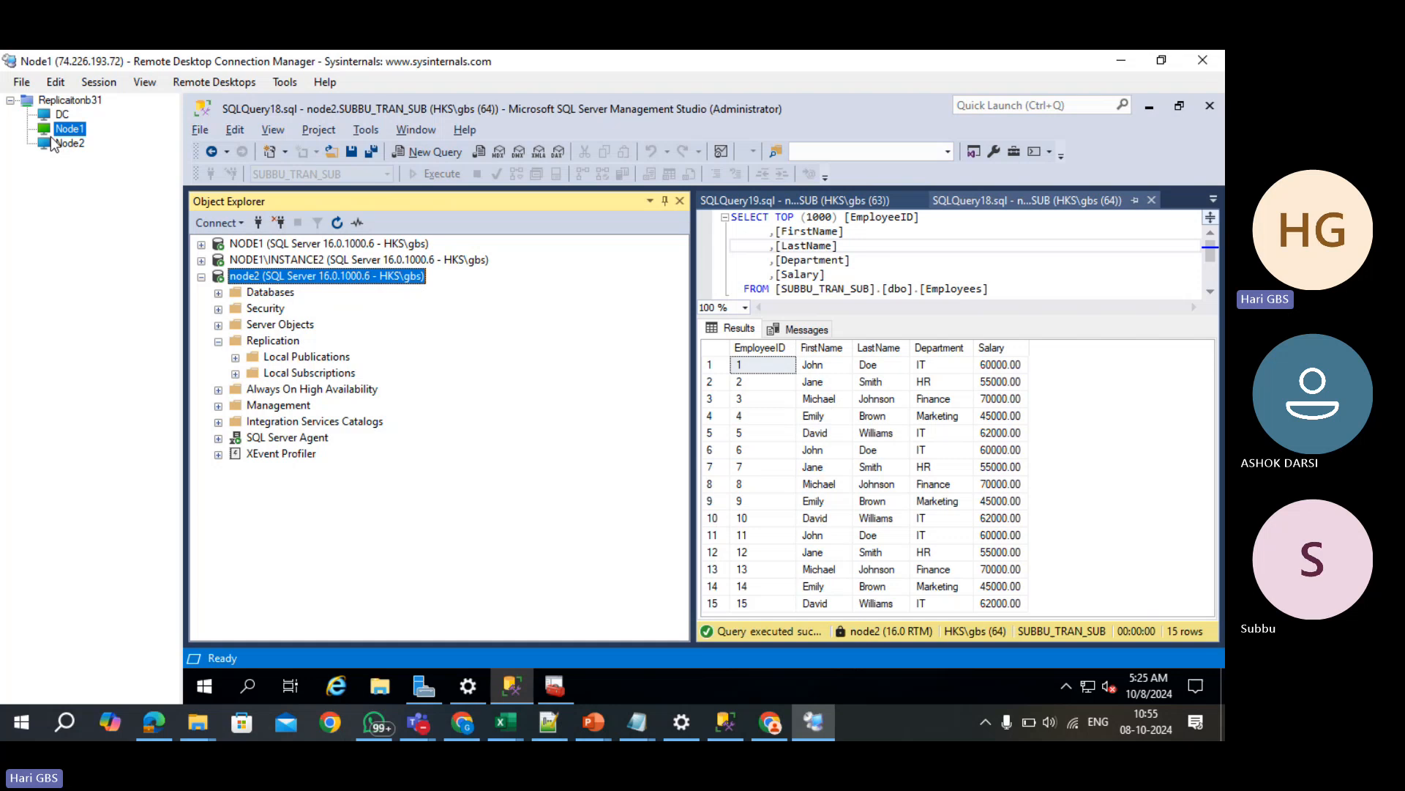
- In the Node2 session, connect to NODE2 and open Replication > Local Subscriptions
click(54, 143)
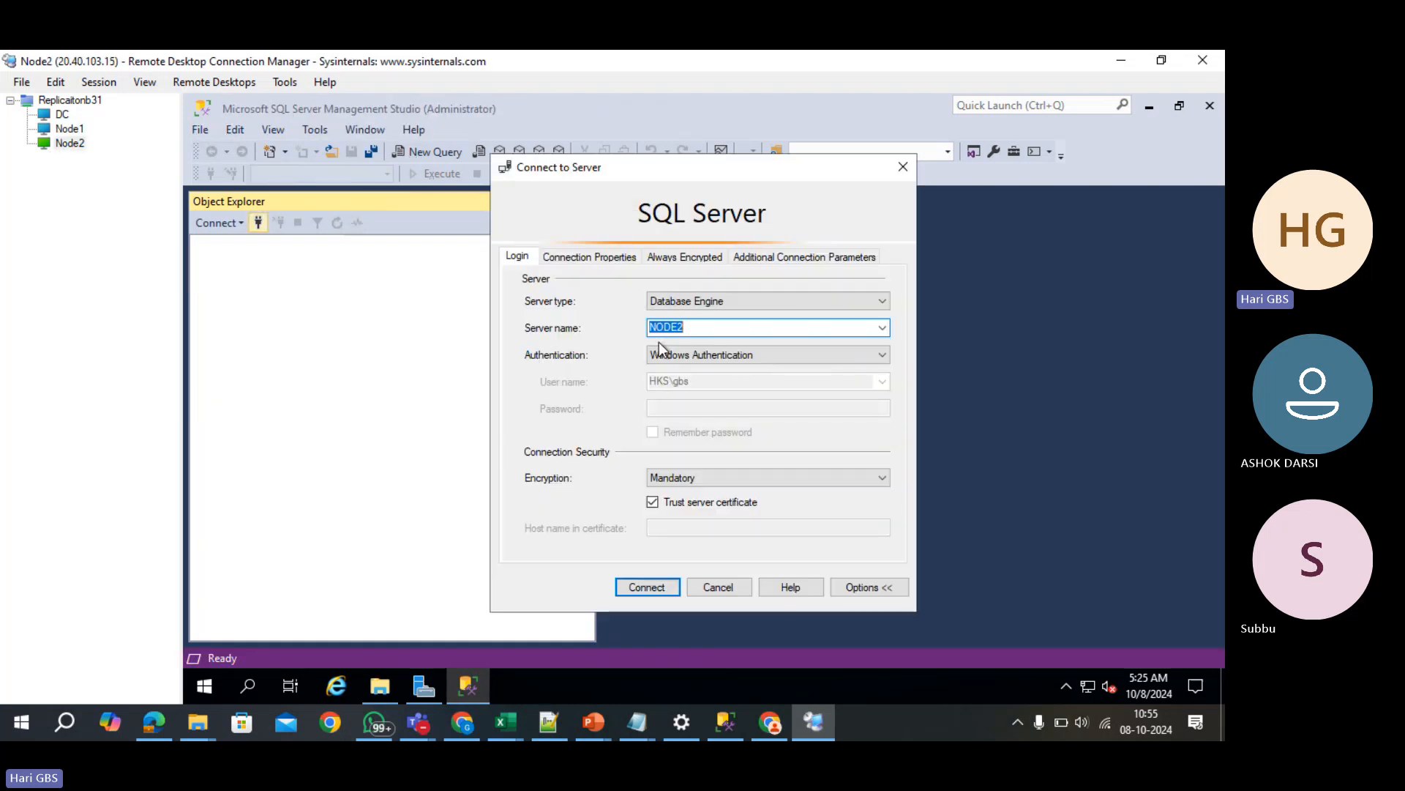
click(648, 584)
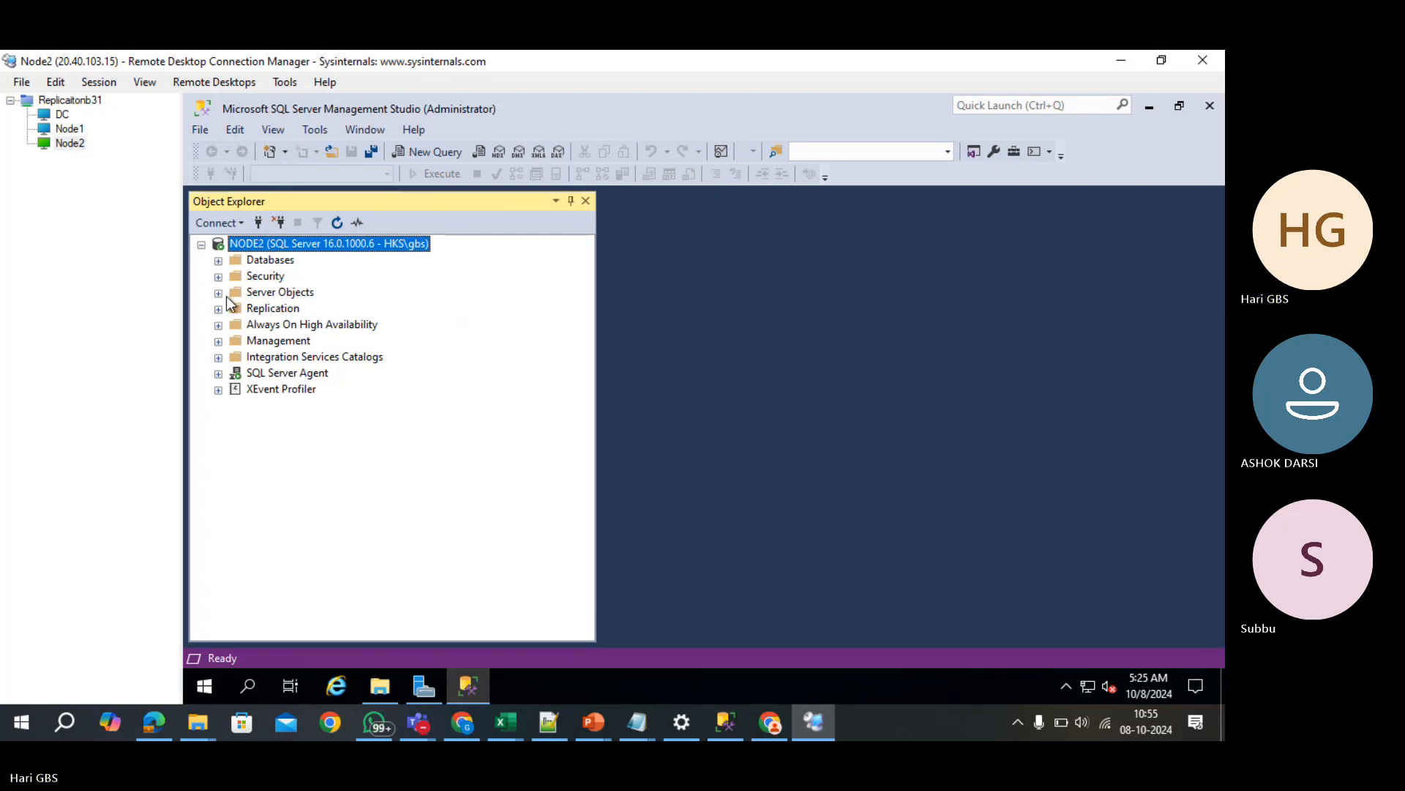
click(218, 309)
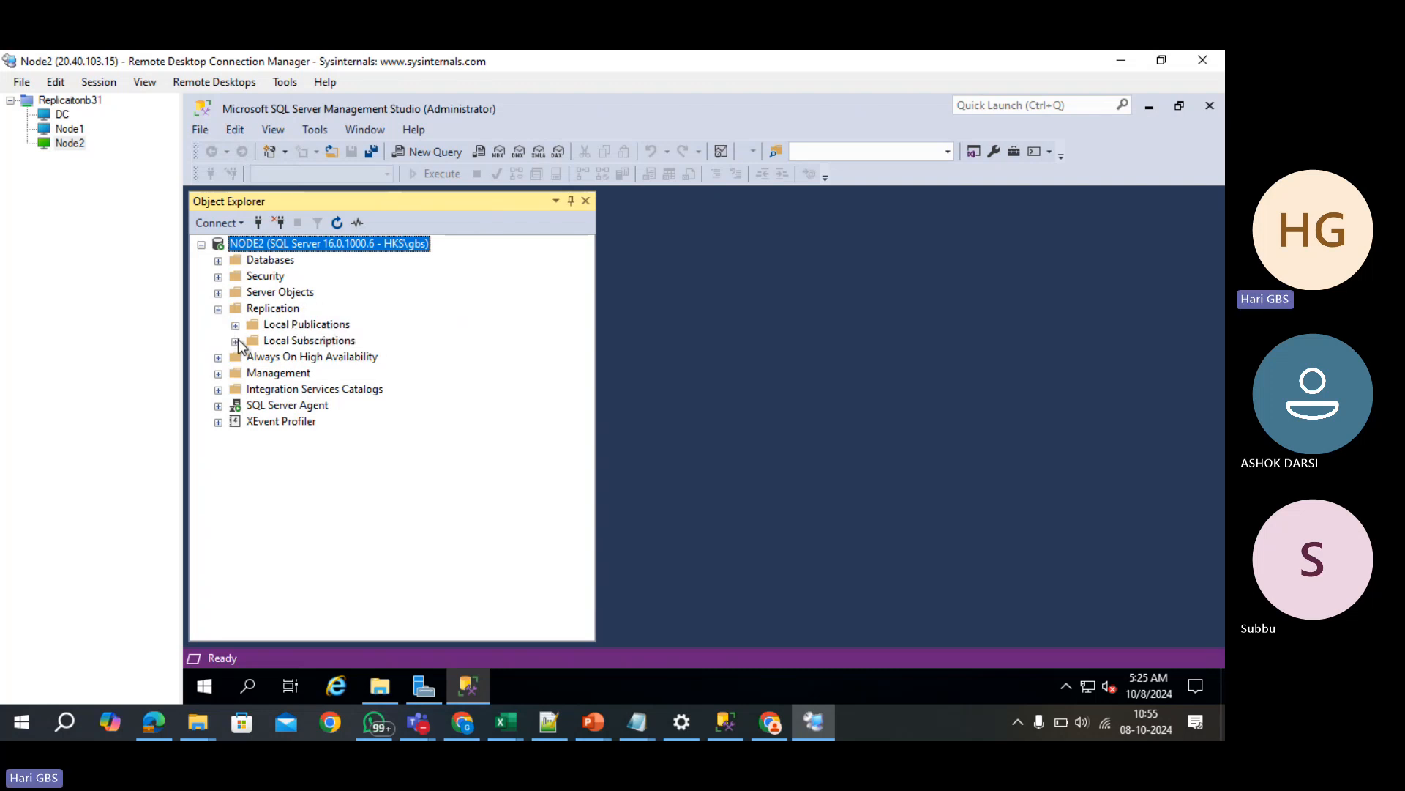
click(235, 342)
- Delete the ASHOK_SUB and SUBBU_TRAN_SUB subscriptions, confirming Yes for each
click(292, 358)
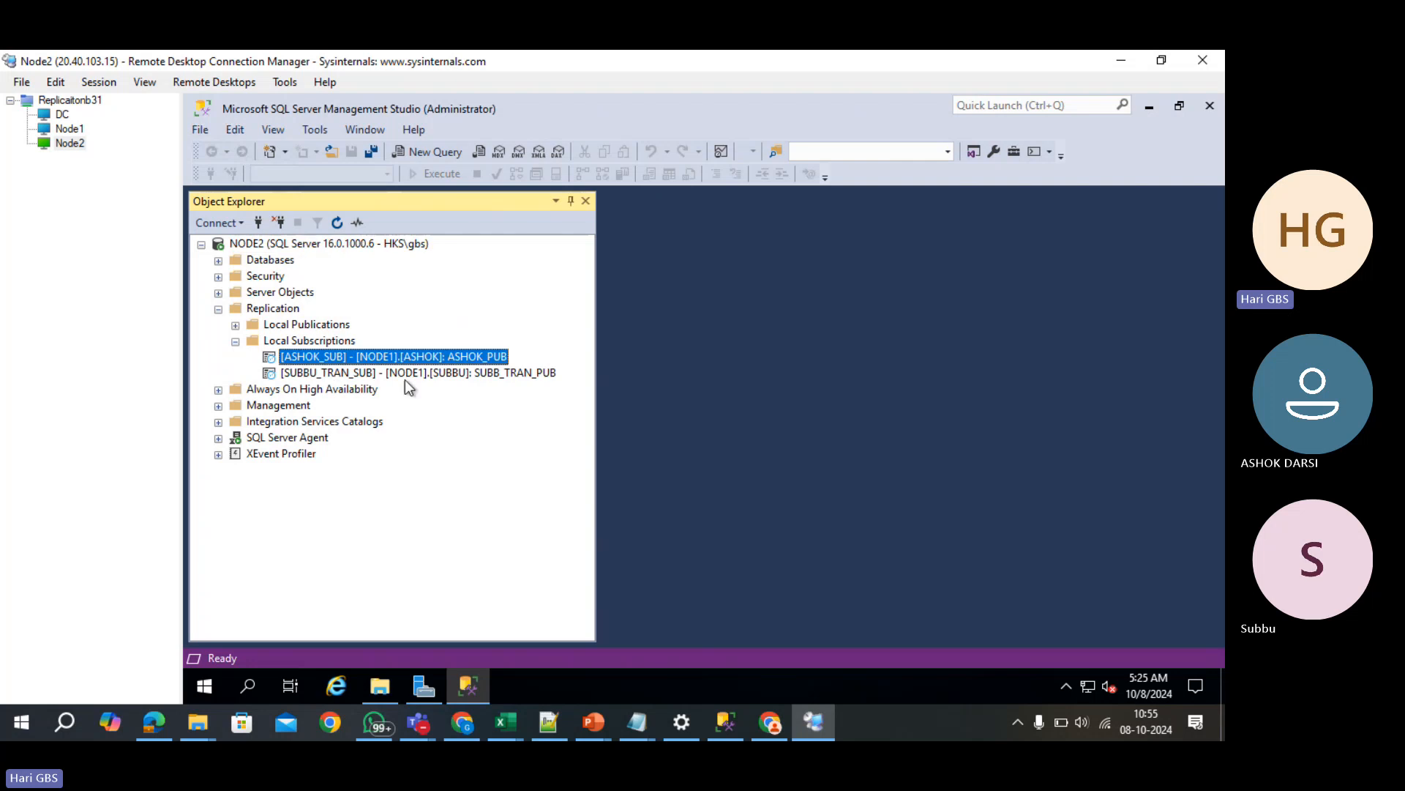
key(Delete)
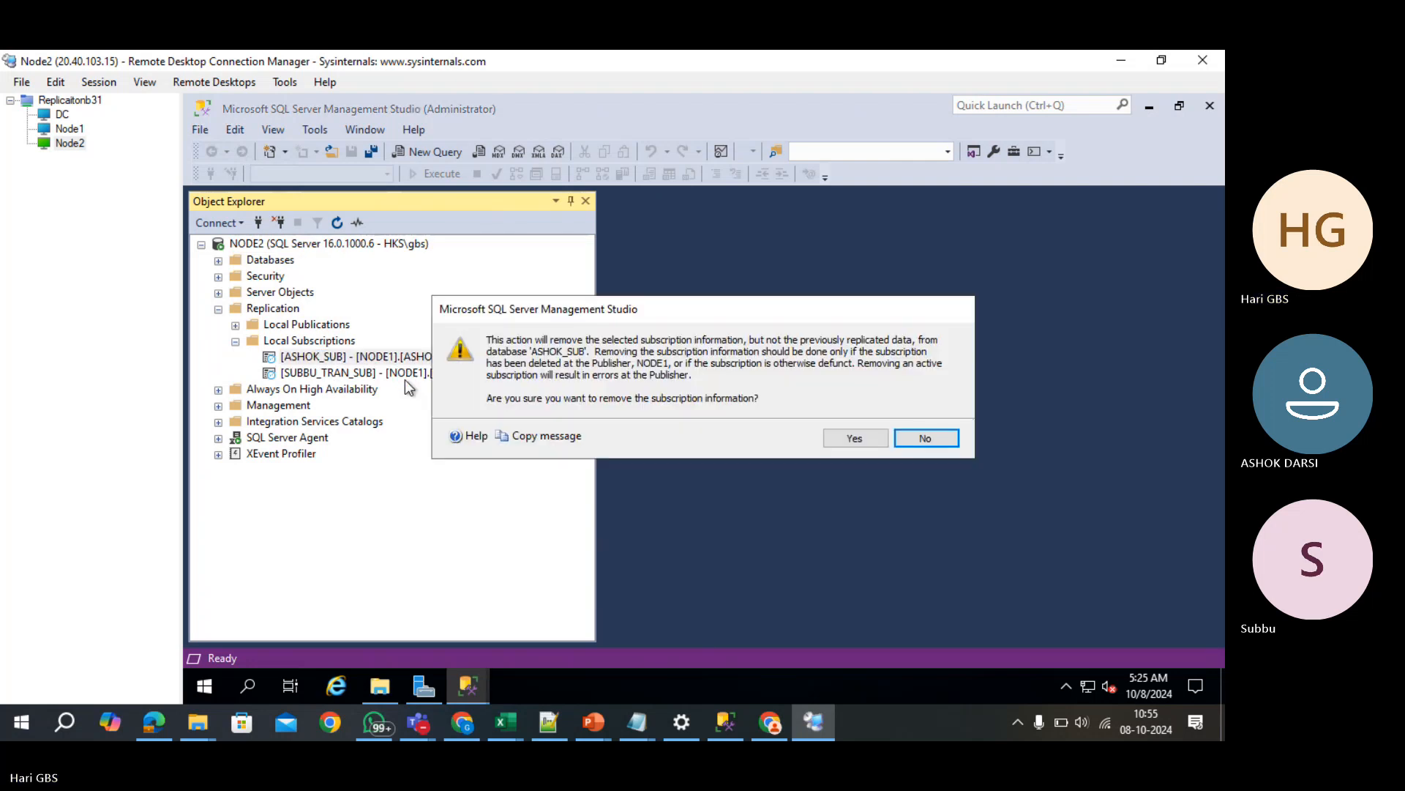
key(Left)
key(Return)
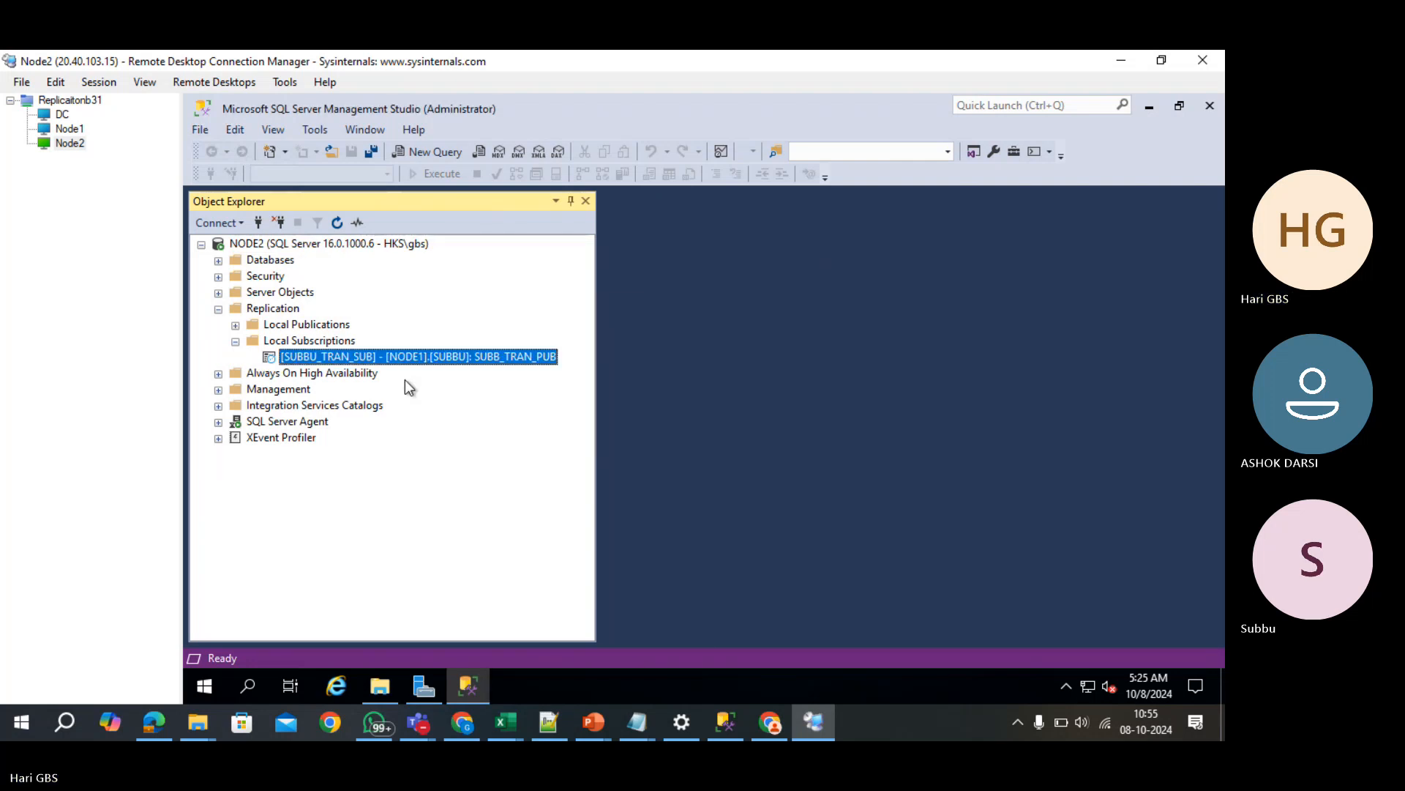
key(Delete)
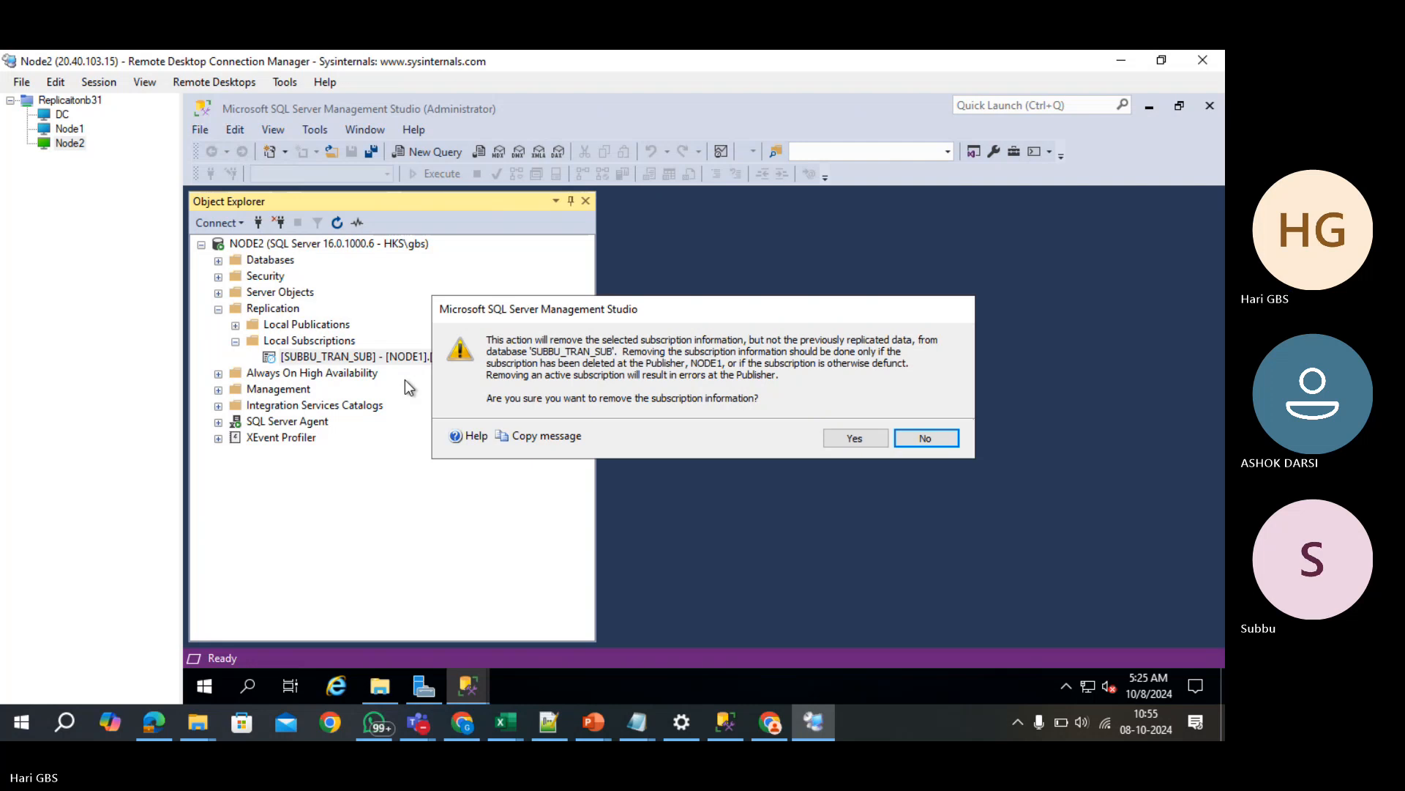
key(Left)
key(Return)
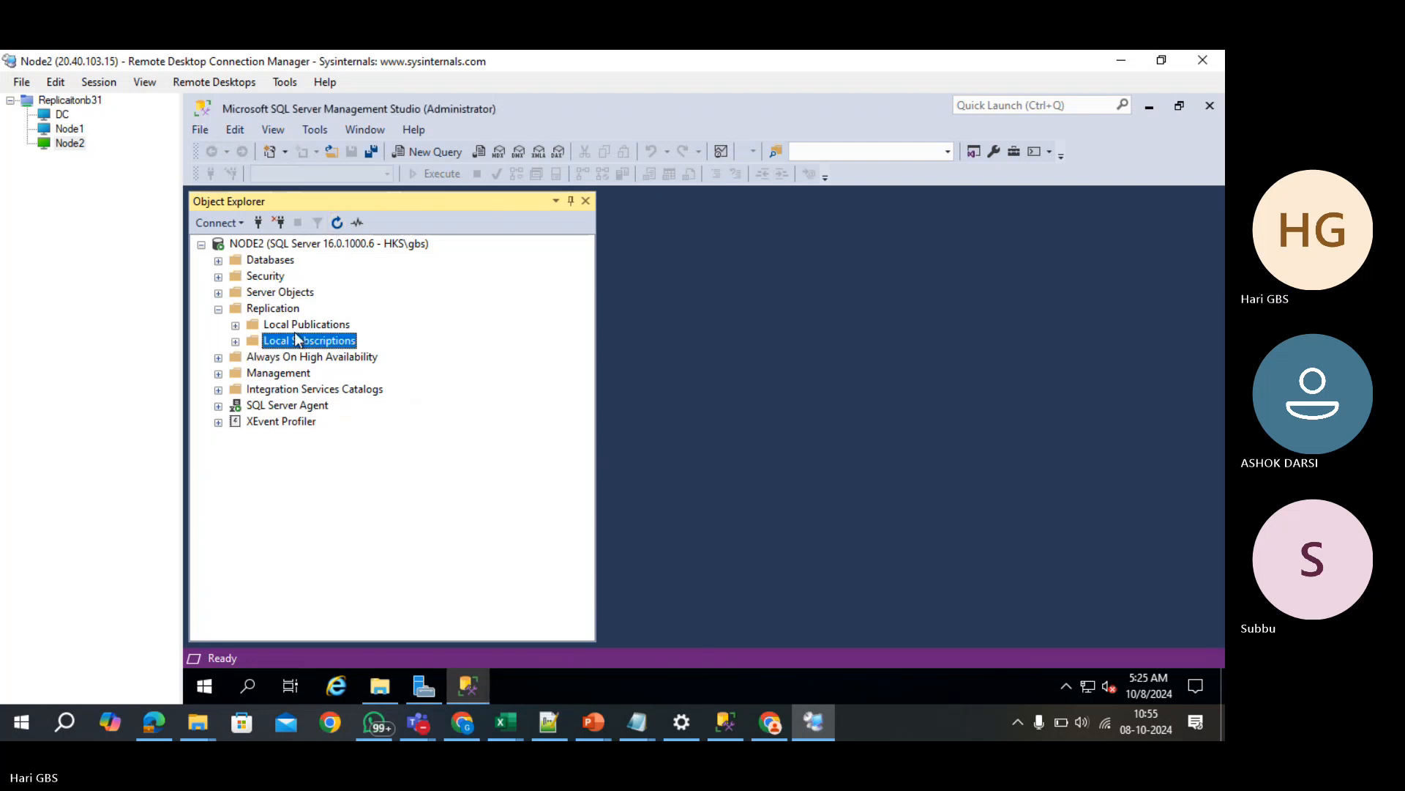
- In the Node1 session, collapse node2 and open NODE1's Replication > Local Publications
click(69, 128)
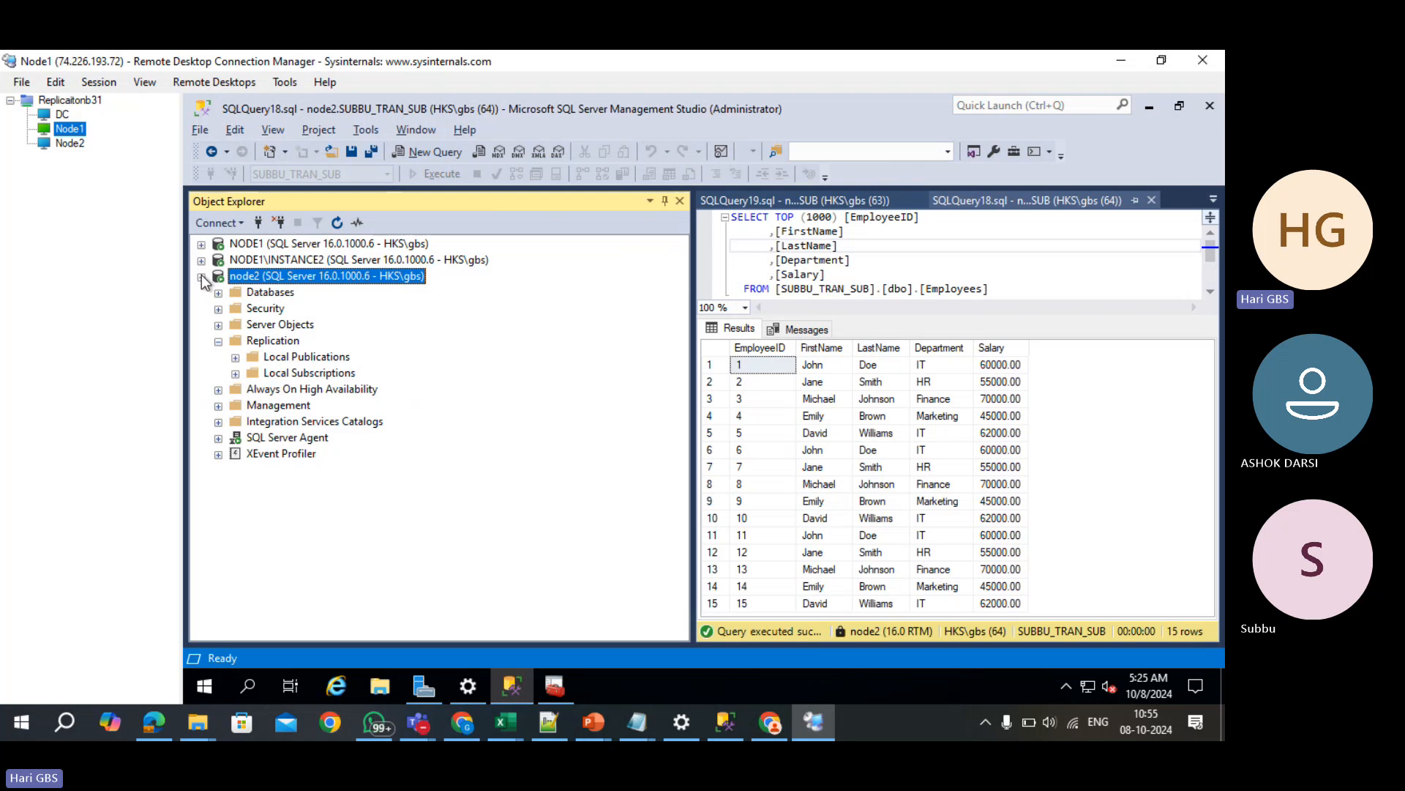
click(202, 277)
click(201, 244)
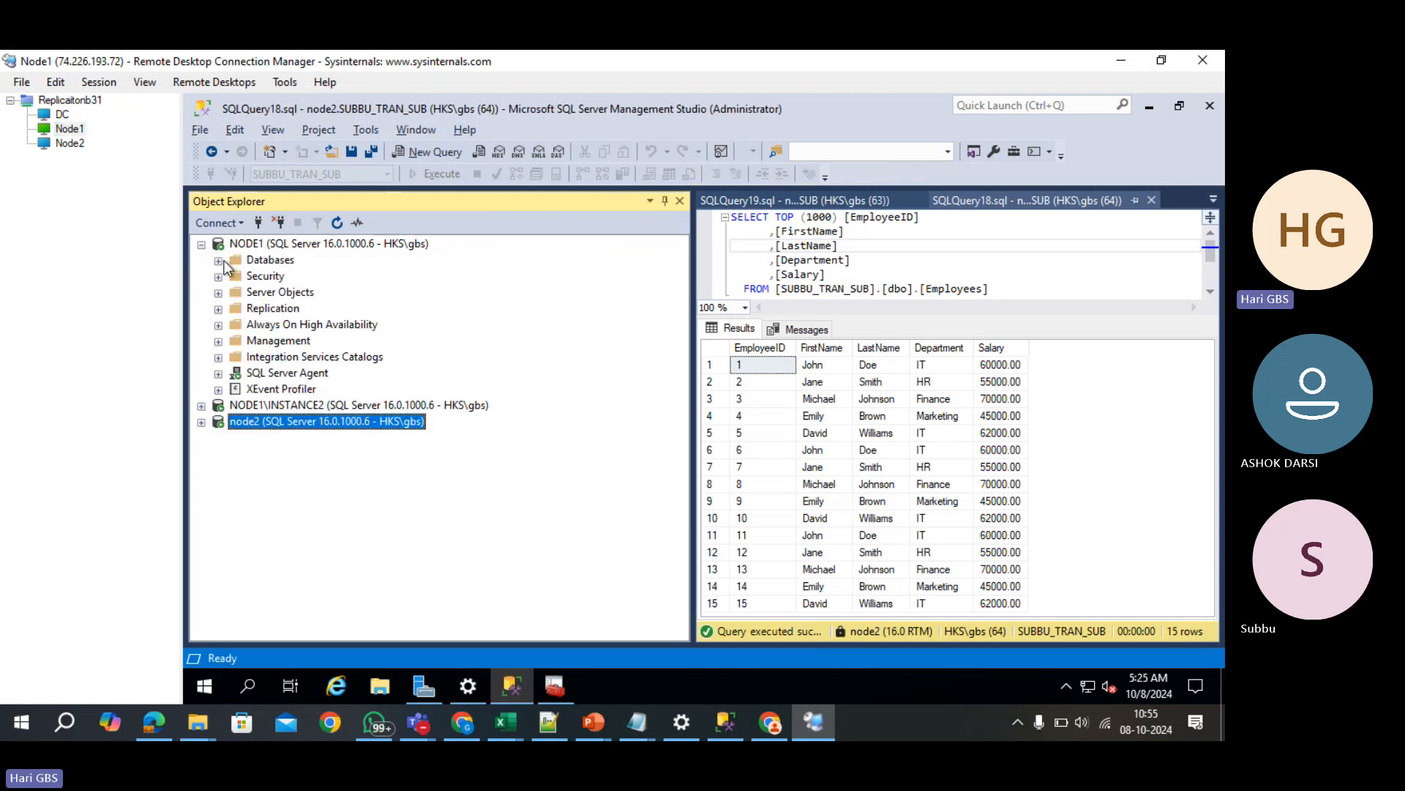
click(218, 309)
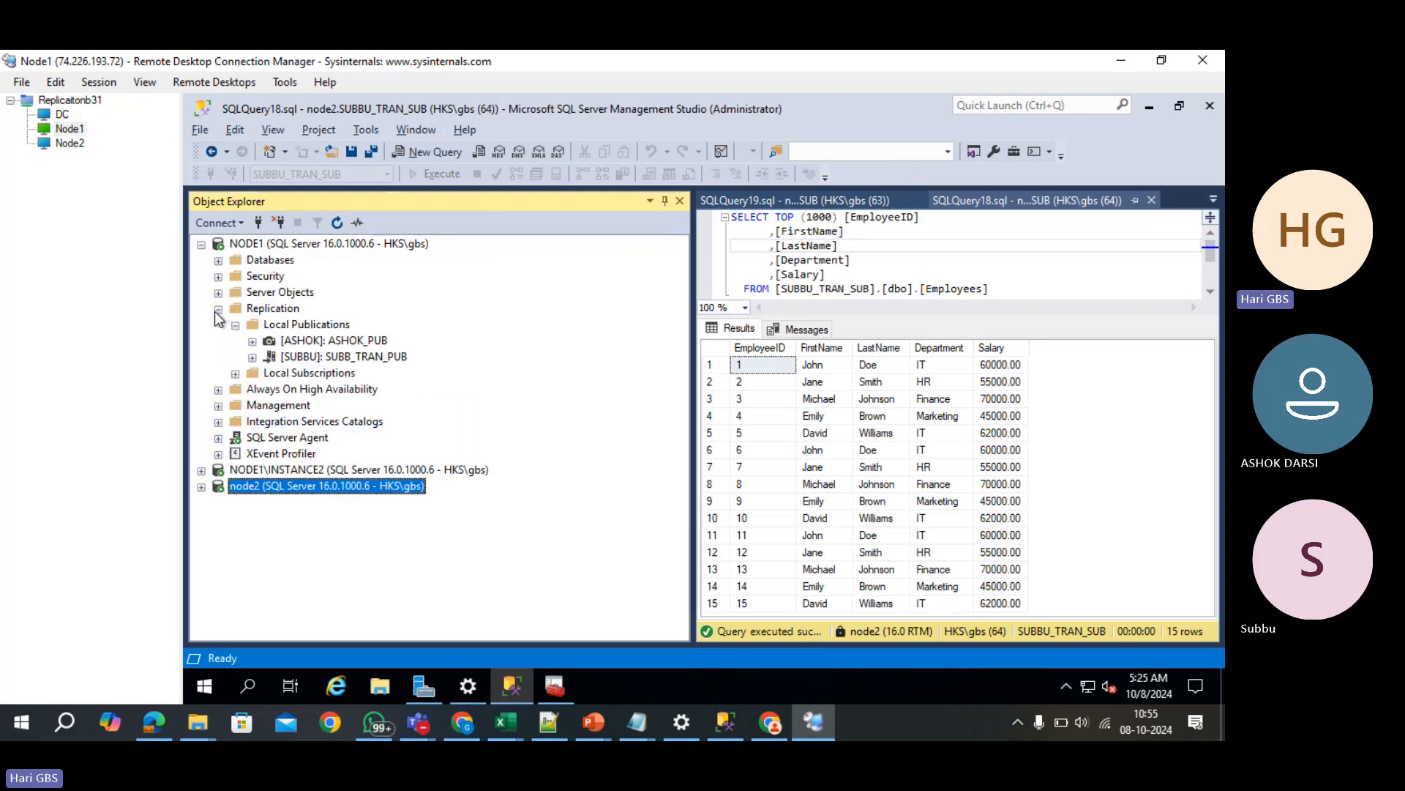
- Delete the ASHOK_PUB and SUBB_TRAN_PUB publications, confirming each deletion
click(304, 341)
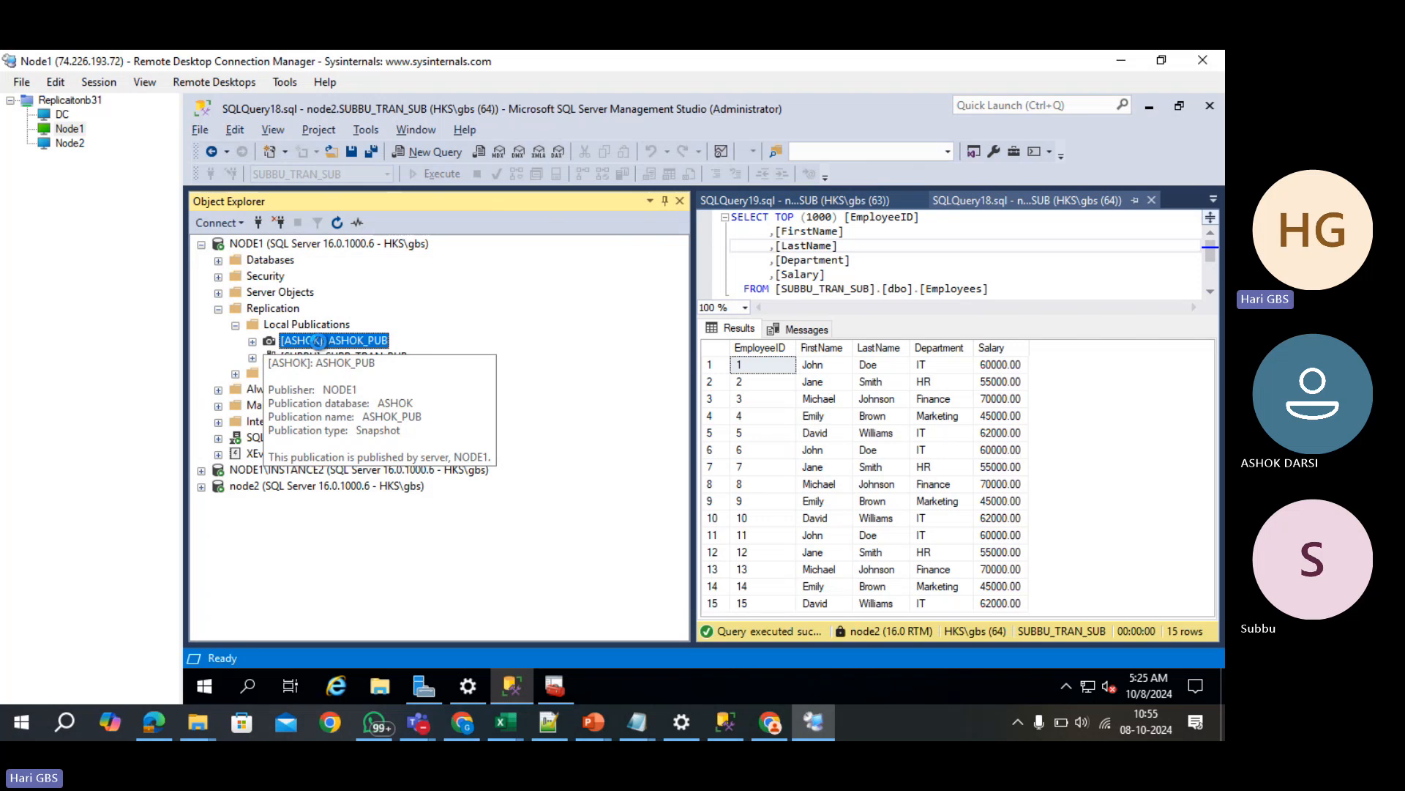
key(Delete)
click(827, 424)
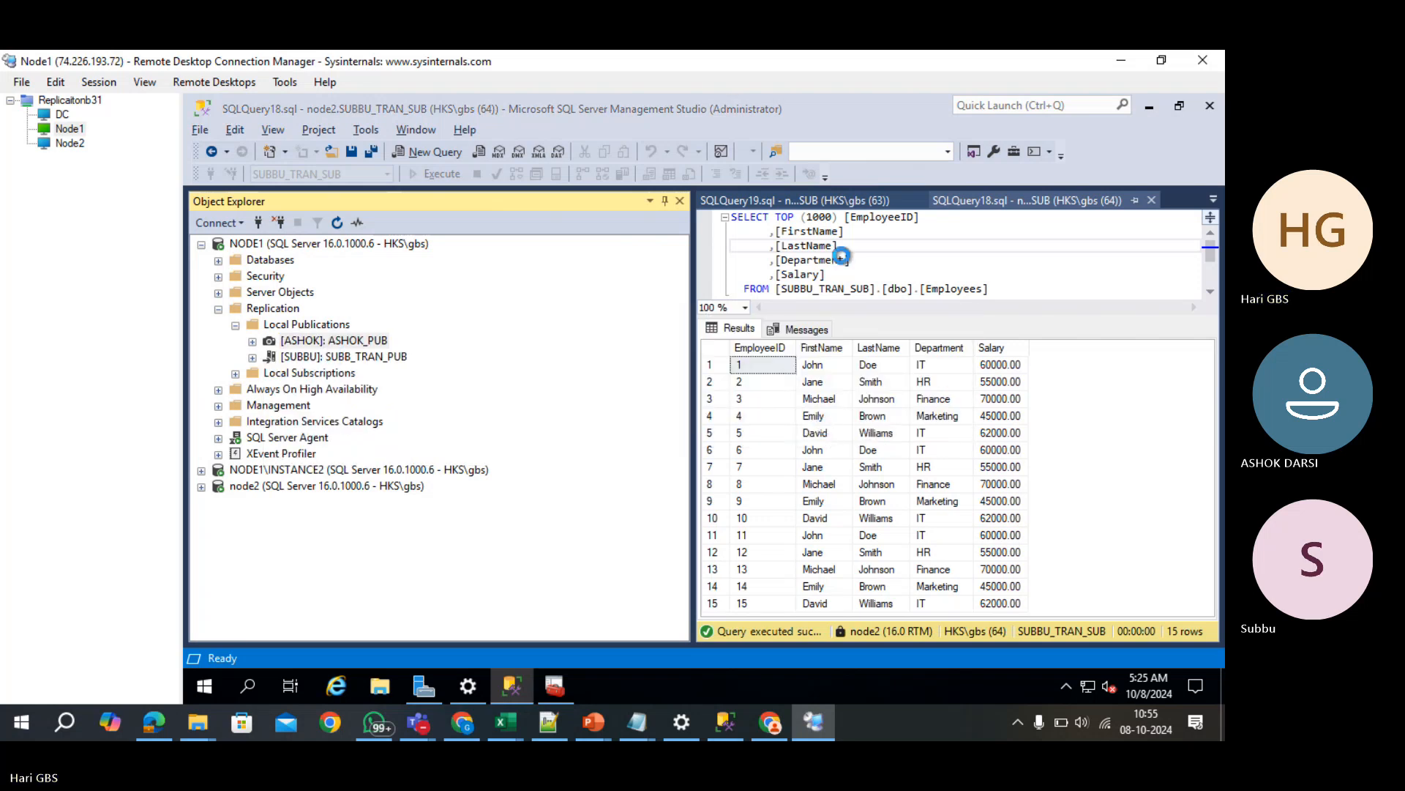
key(Delete)
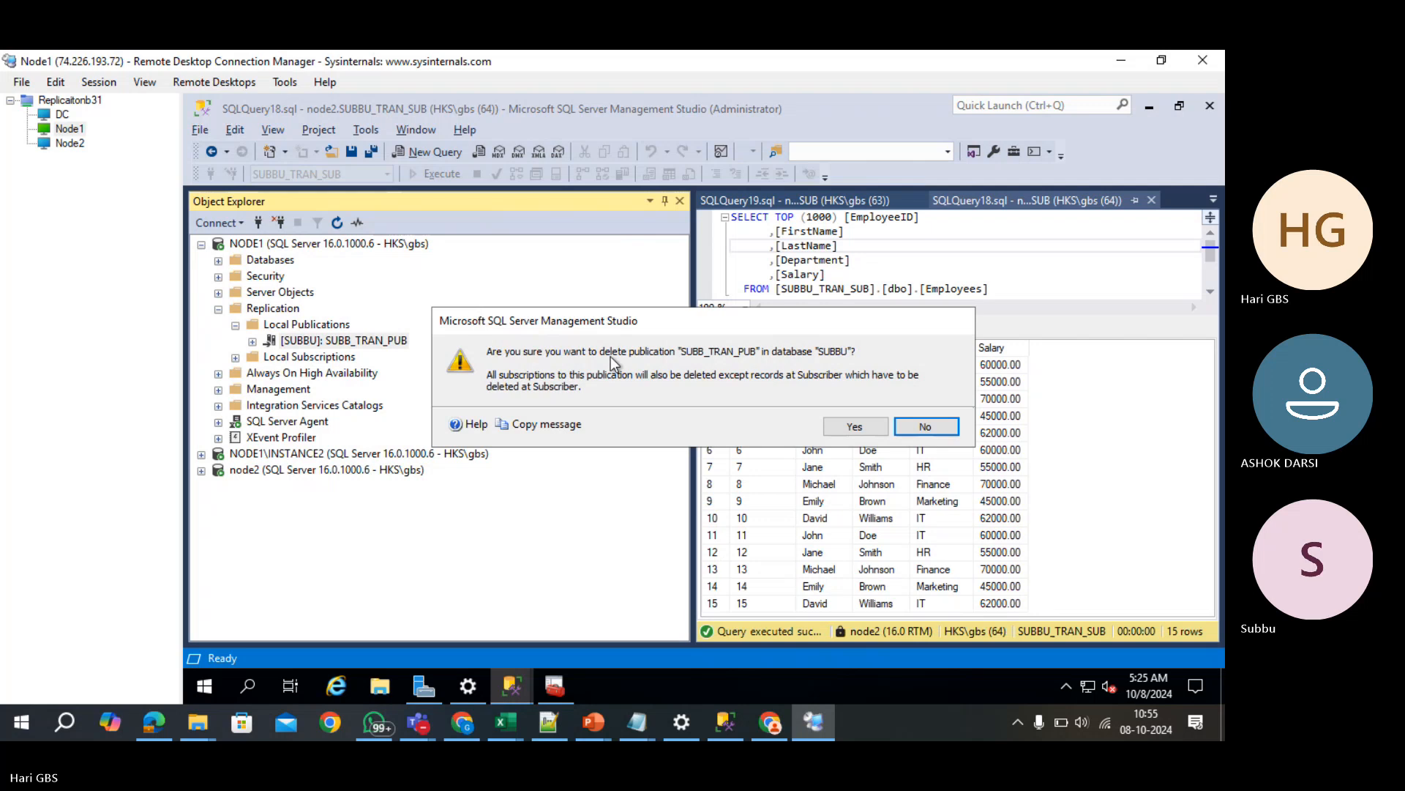
click(831, 427)
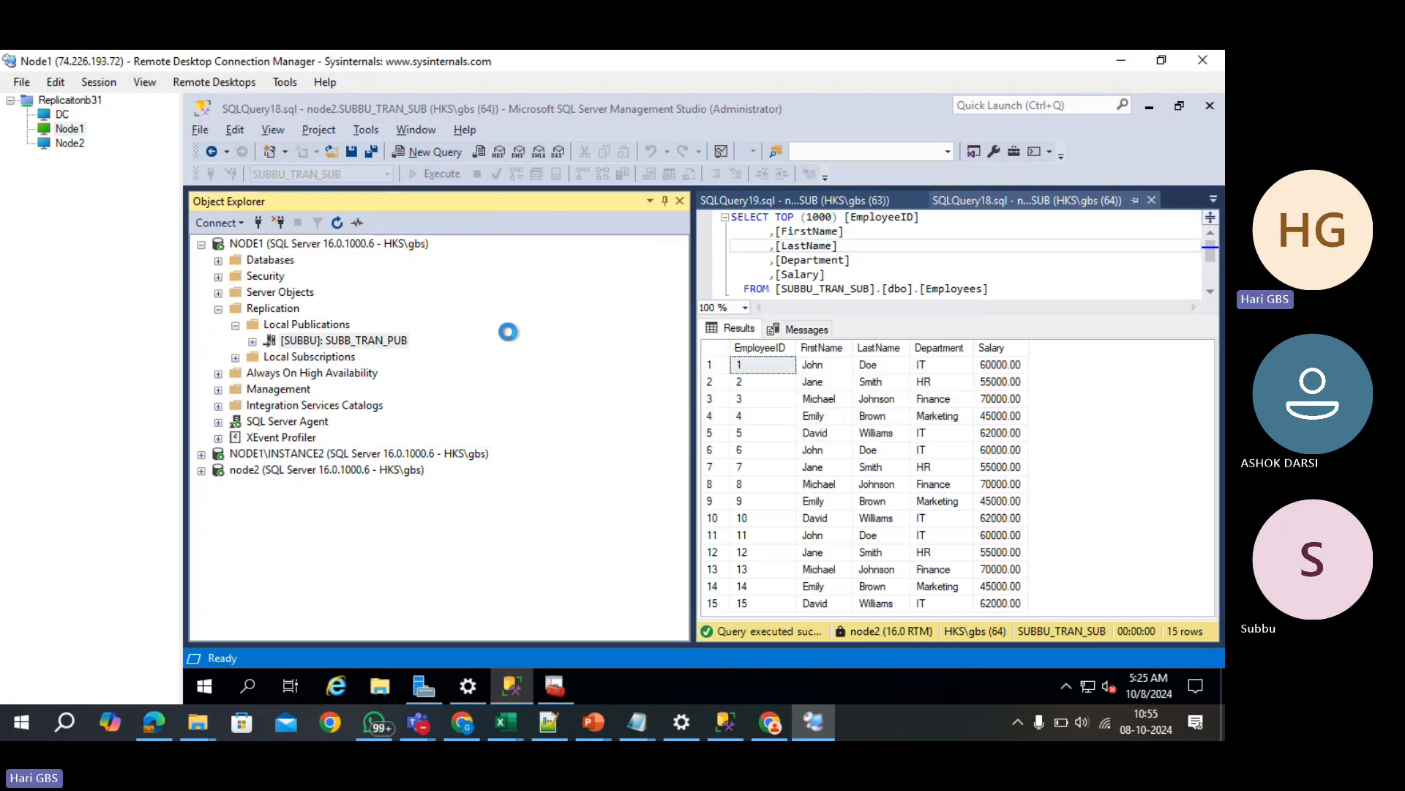
- Run the Disable Publishing and Distribution Wizard on NODE1 to disable publishing
right_click(294, 311)
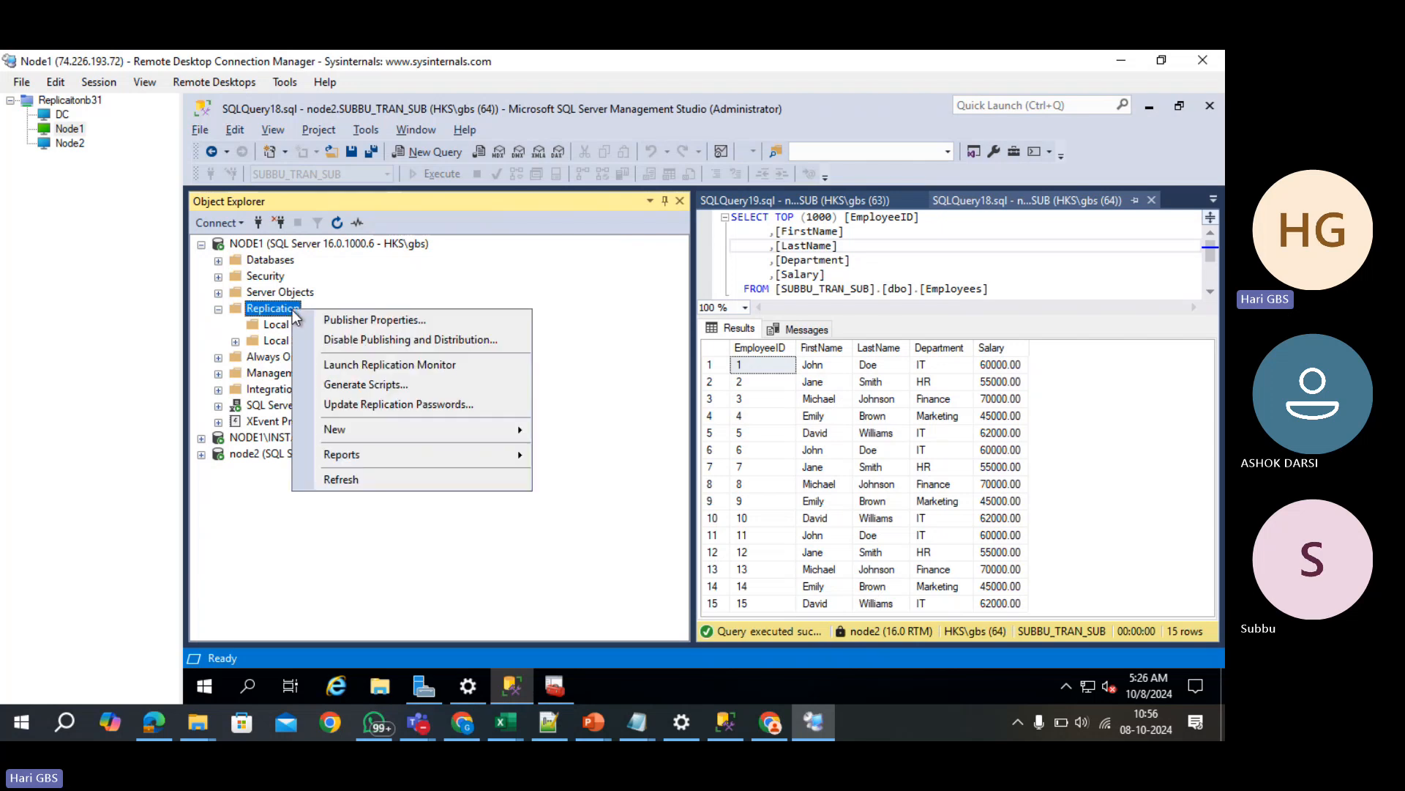
click(473, 339)
click(550, 517)
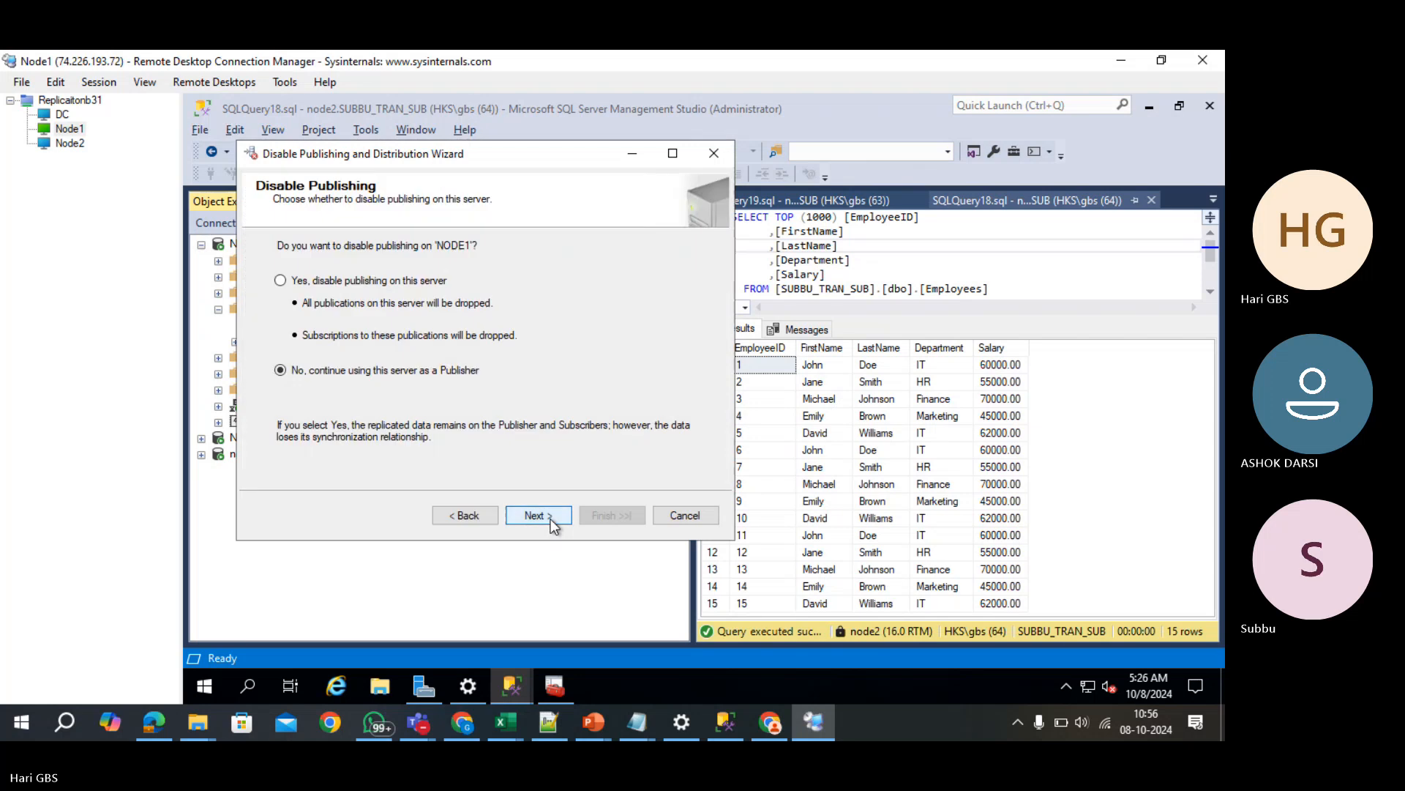
click(281, 280)
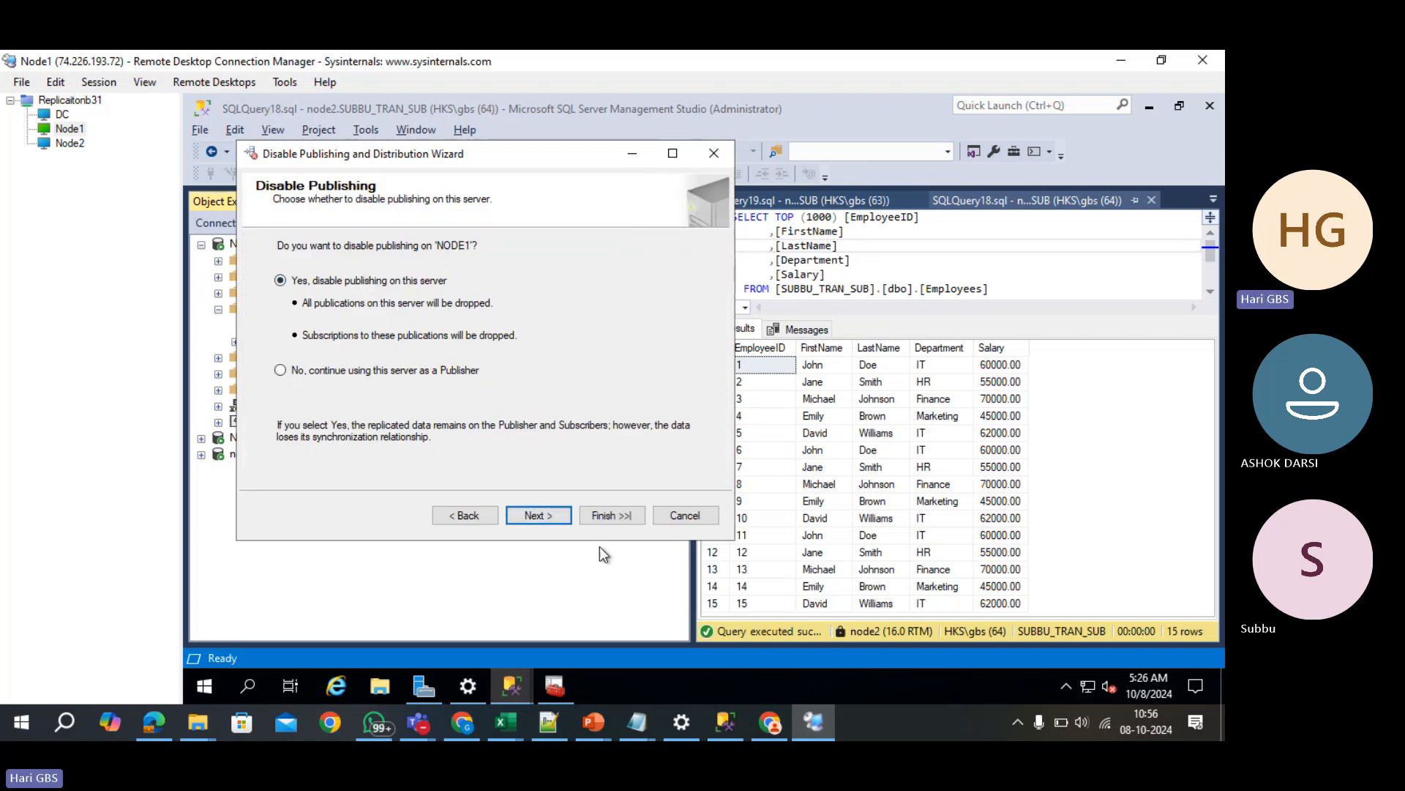
click(556, 521)
click(555, 514)
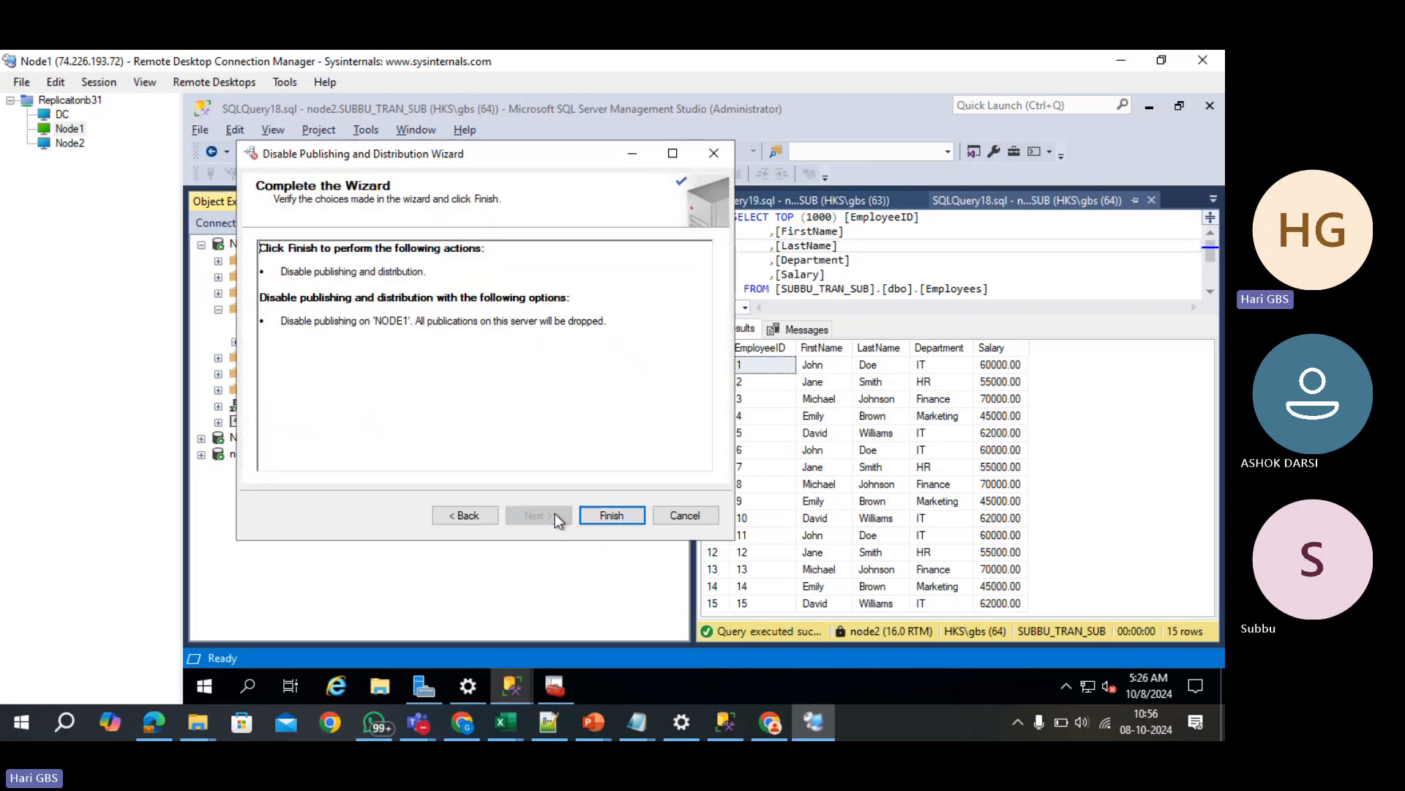
click(594, 514)
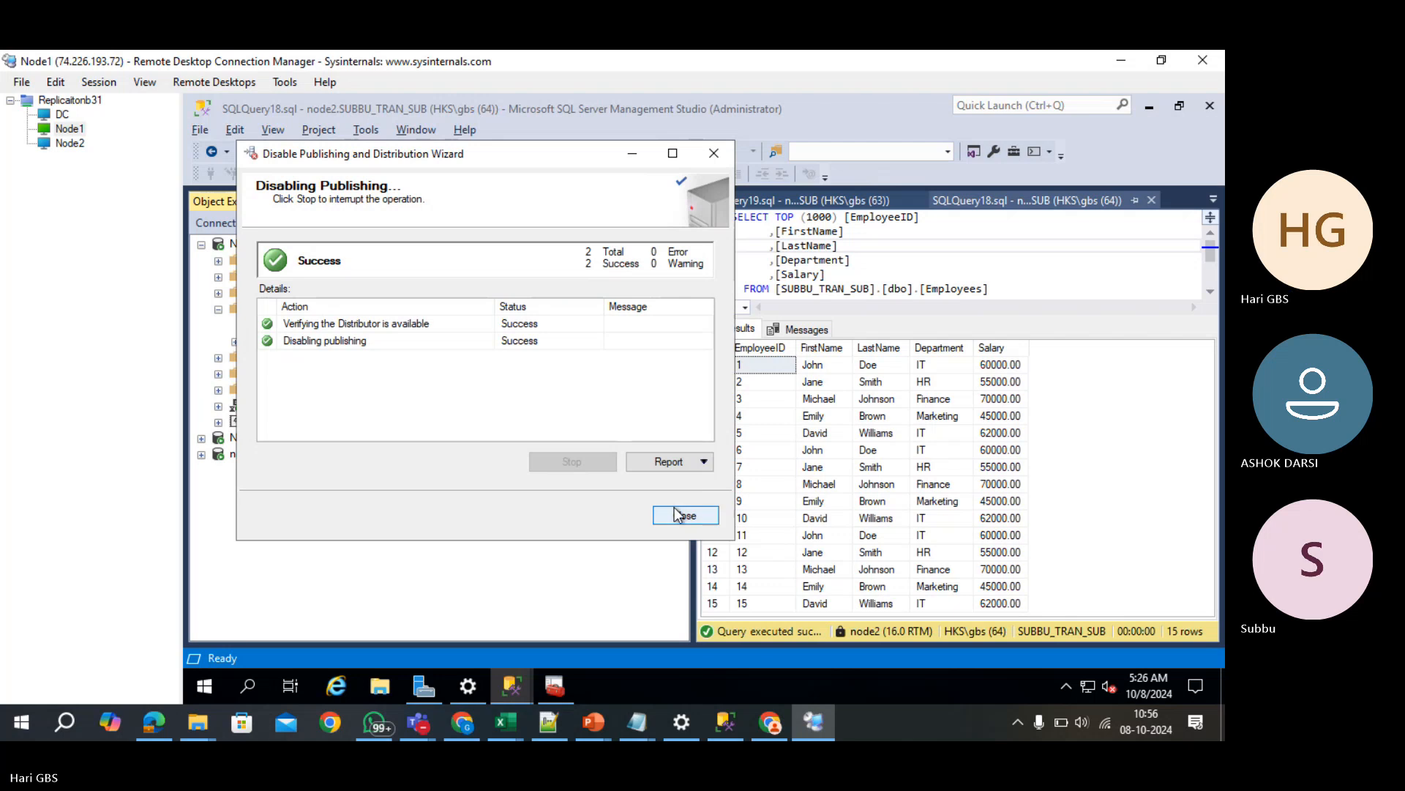
click(676, 515)
- Run the same wizard on NODE1\INSTANCE2, choosing to disable distribution on this server
click(218, 309)
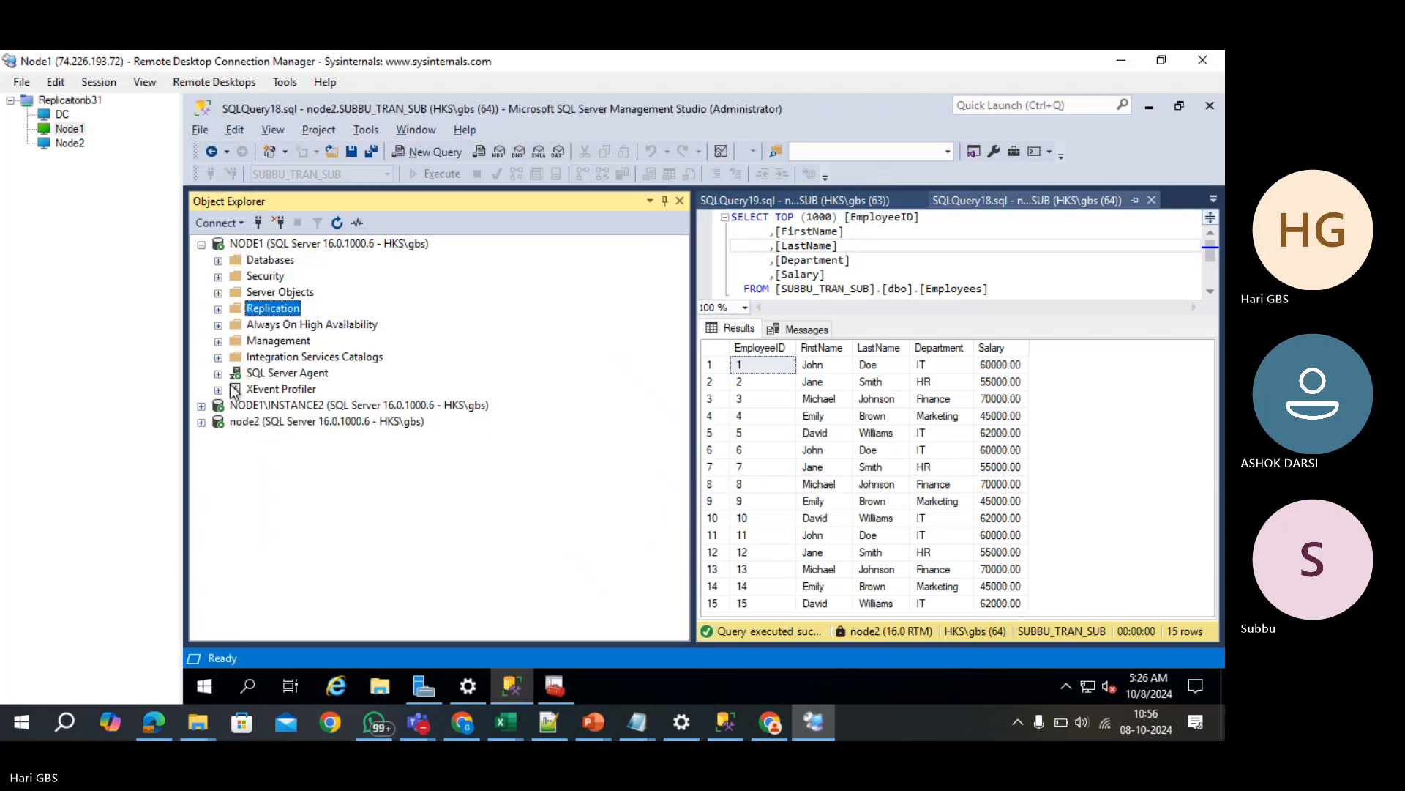
click(202, 406)
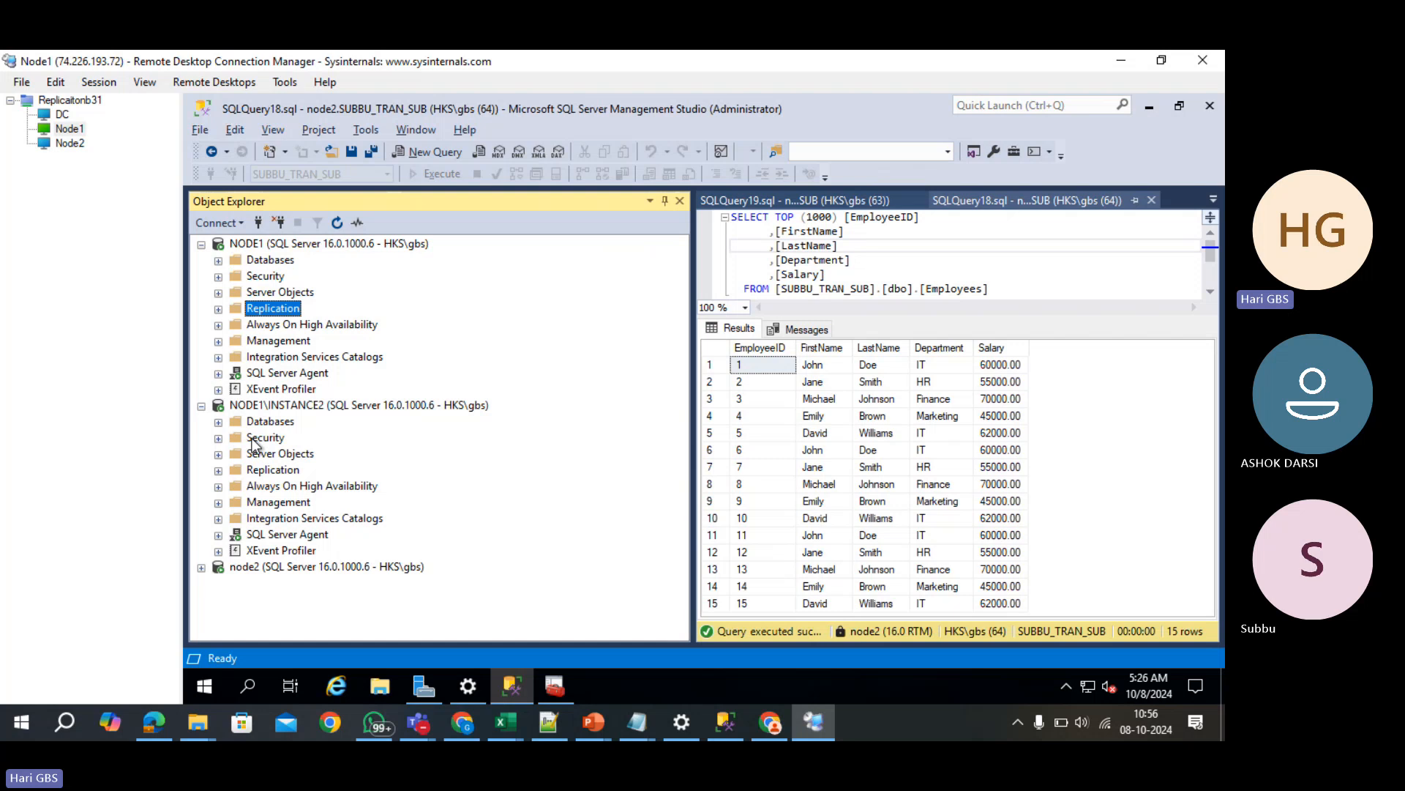
click(279, 472)
right_click(279, 471)
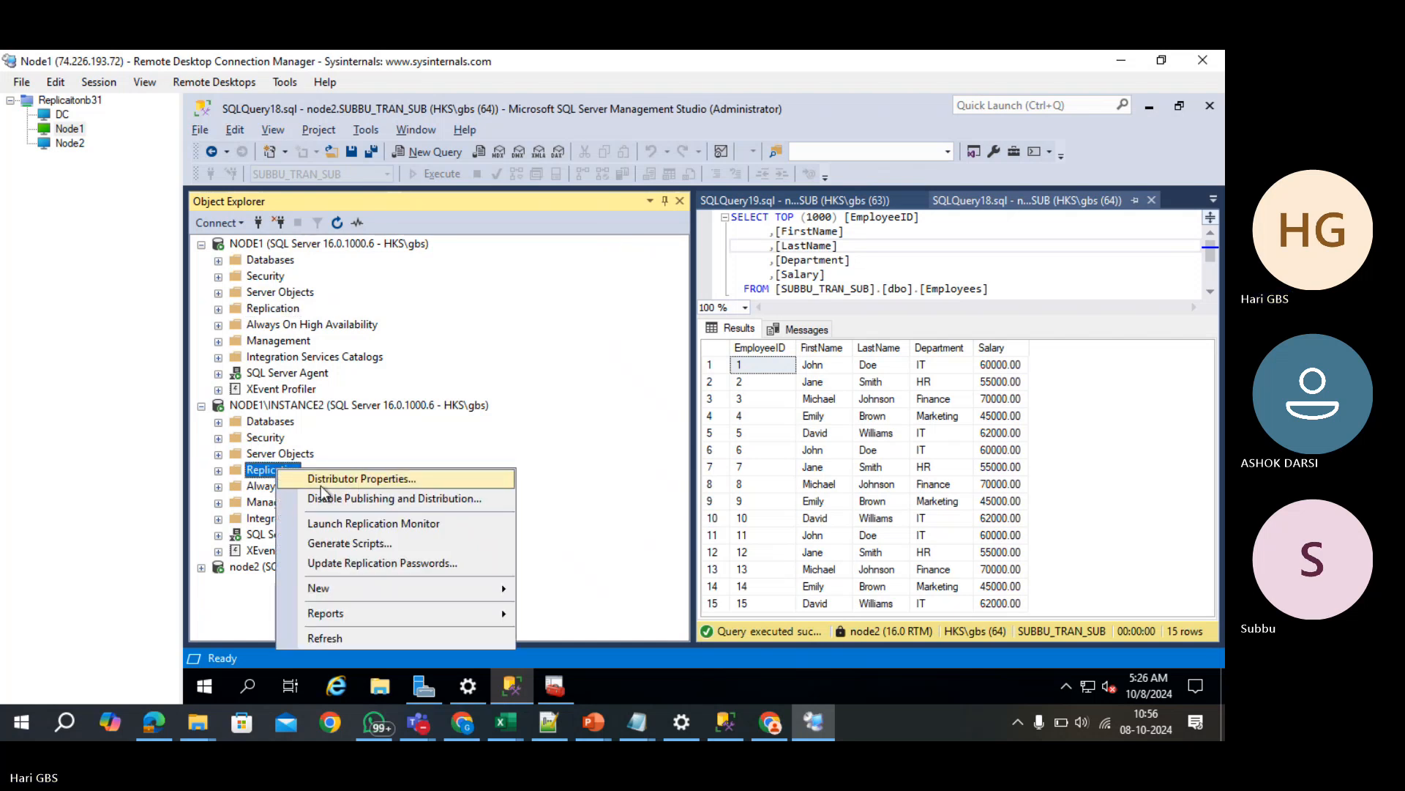
click(345, 498)
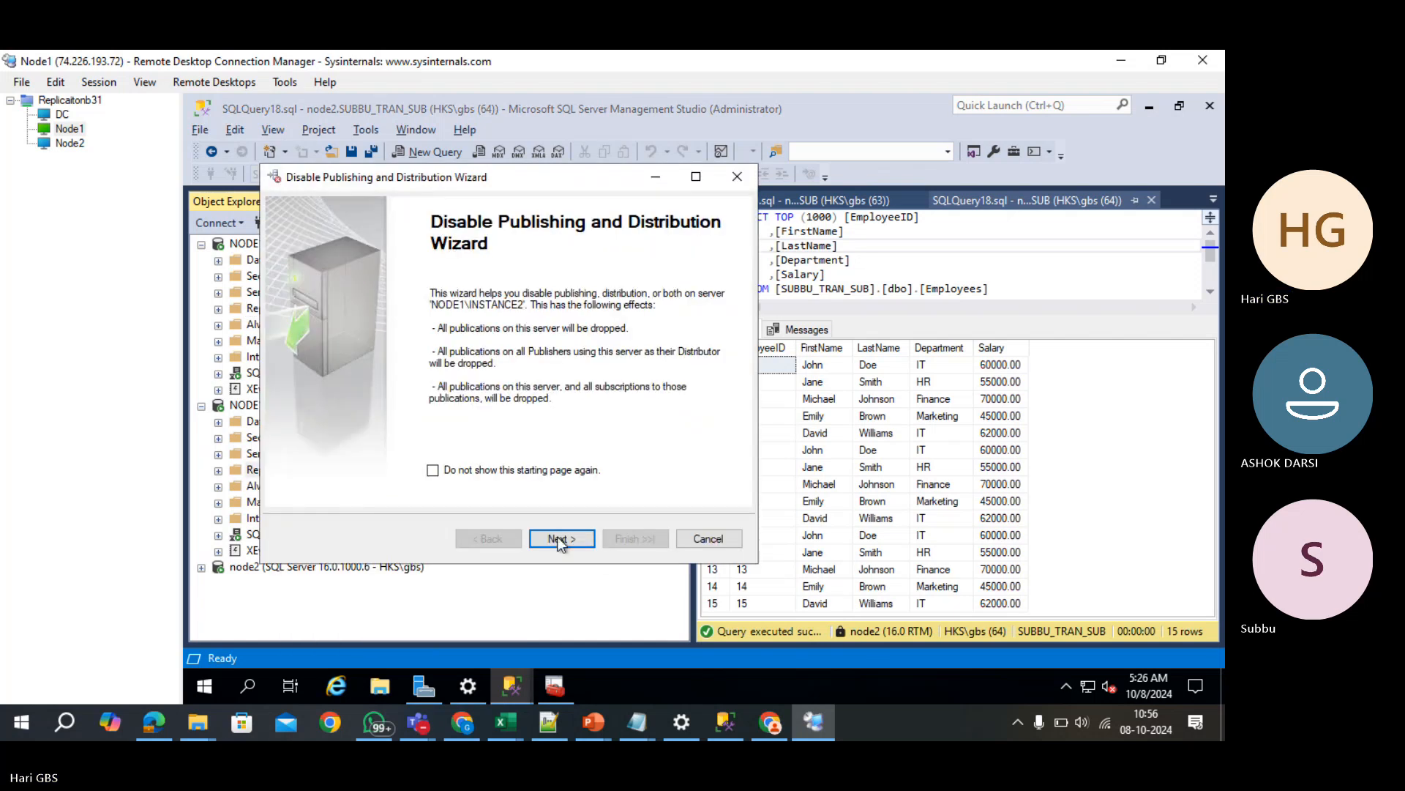
click(556, 537)
click(380, 307)
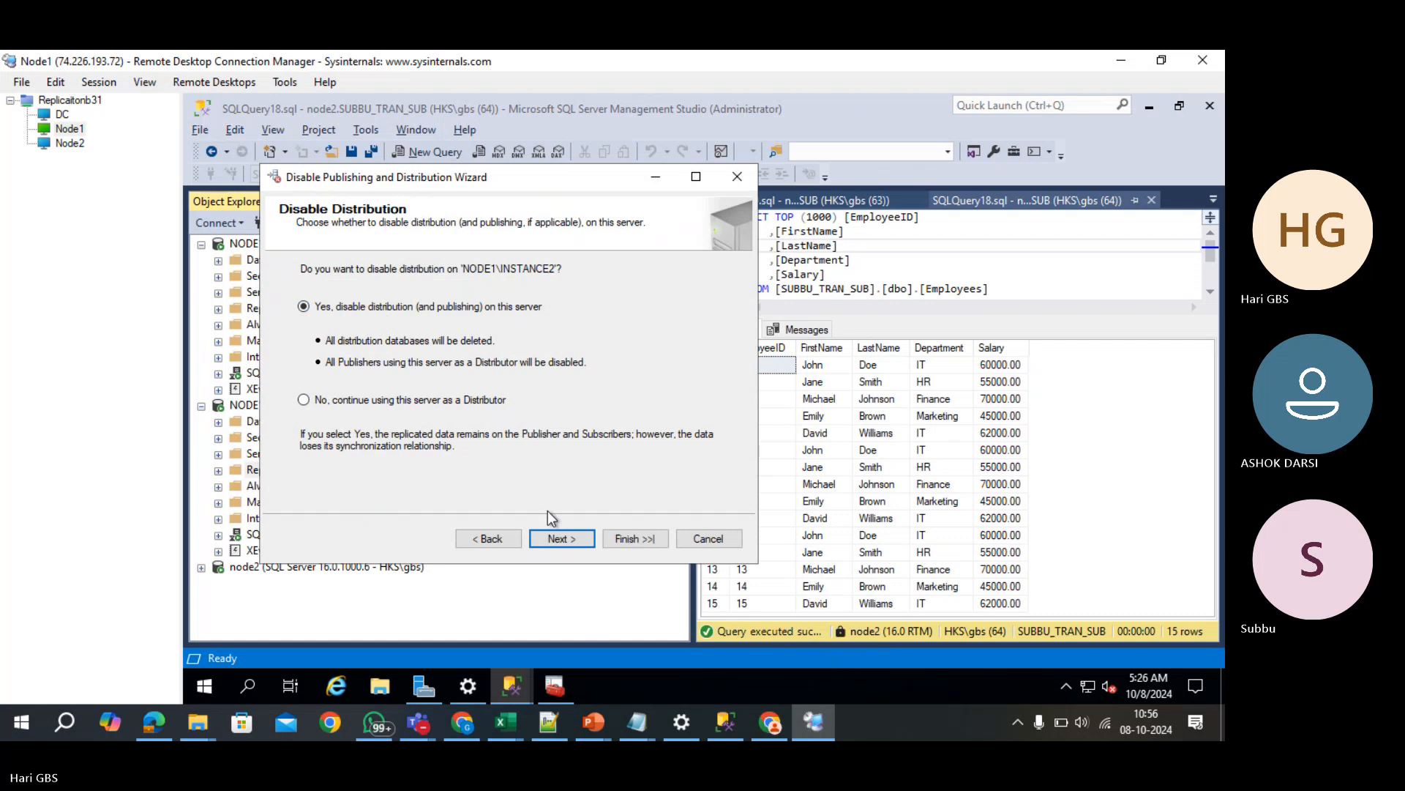
click(568, 539)
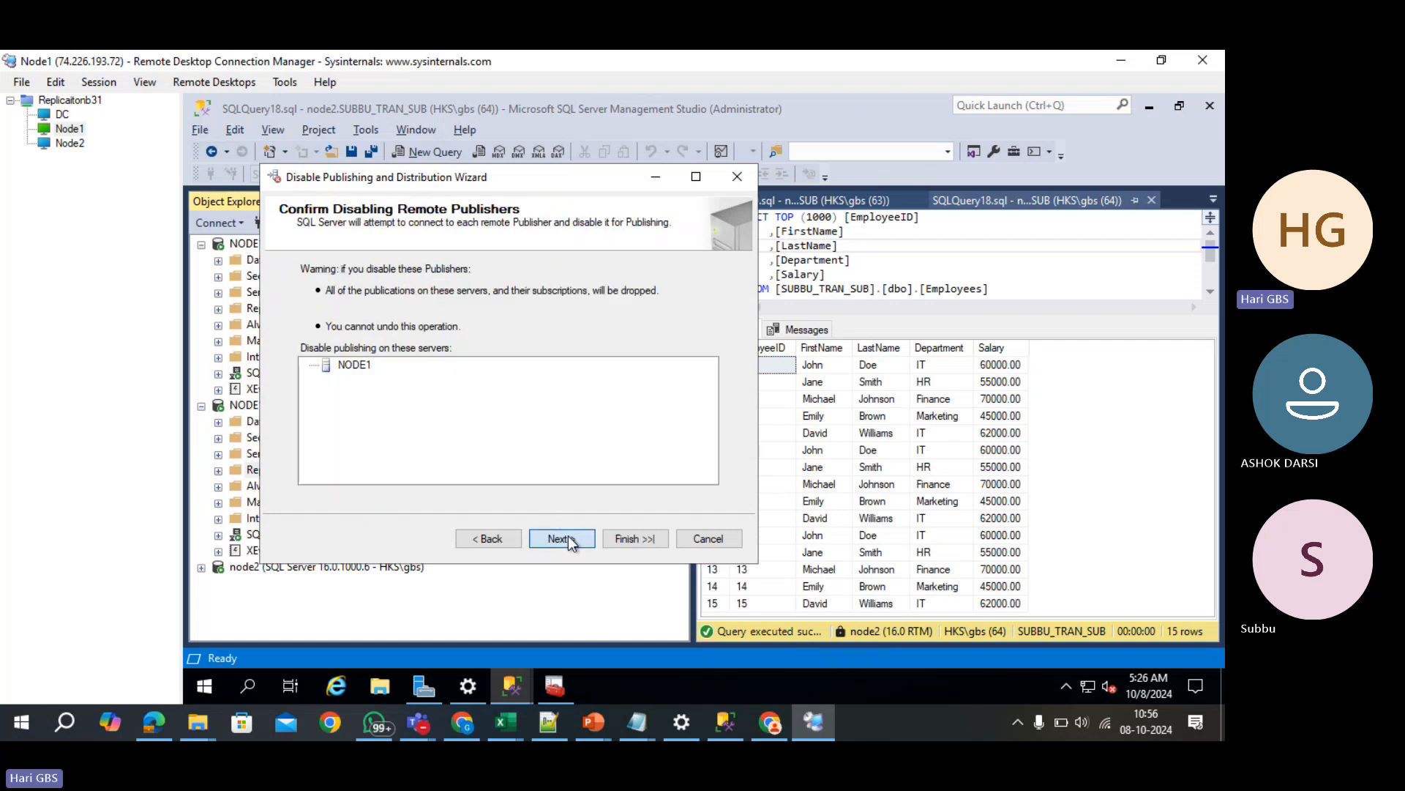
click(568, 538)
click(568, 538)
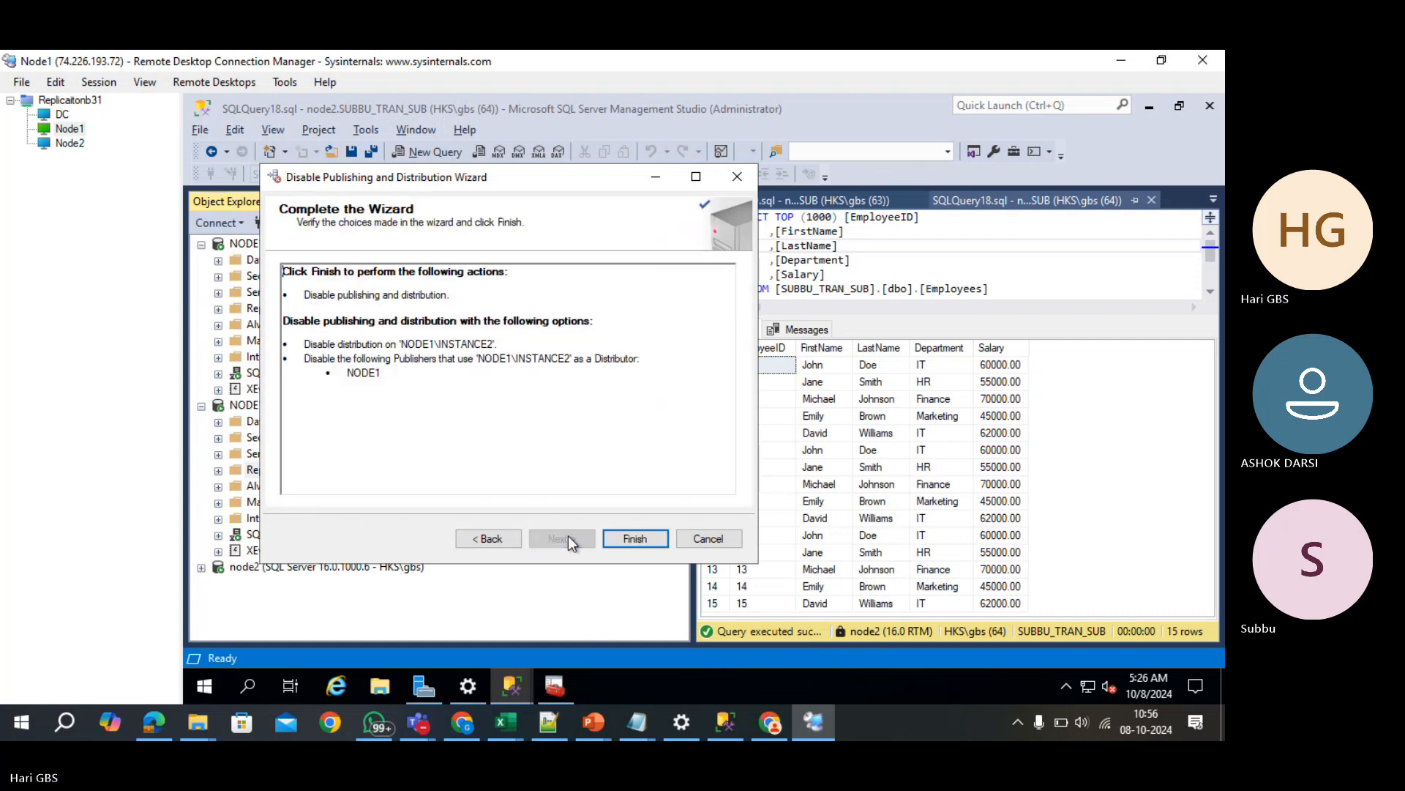
click(631, 538)
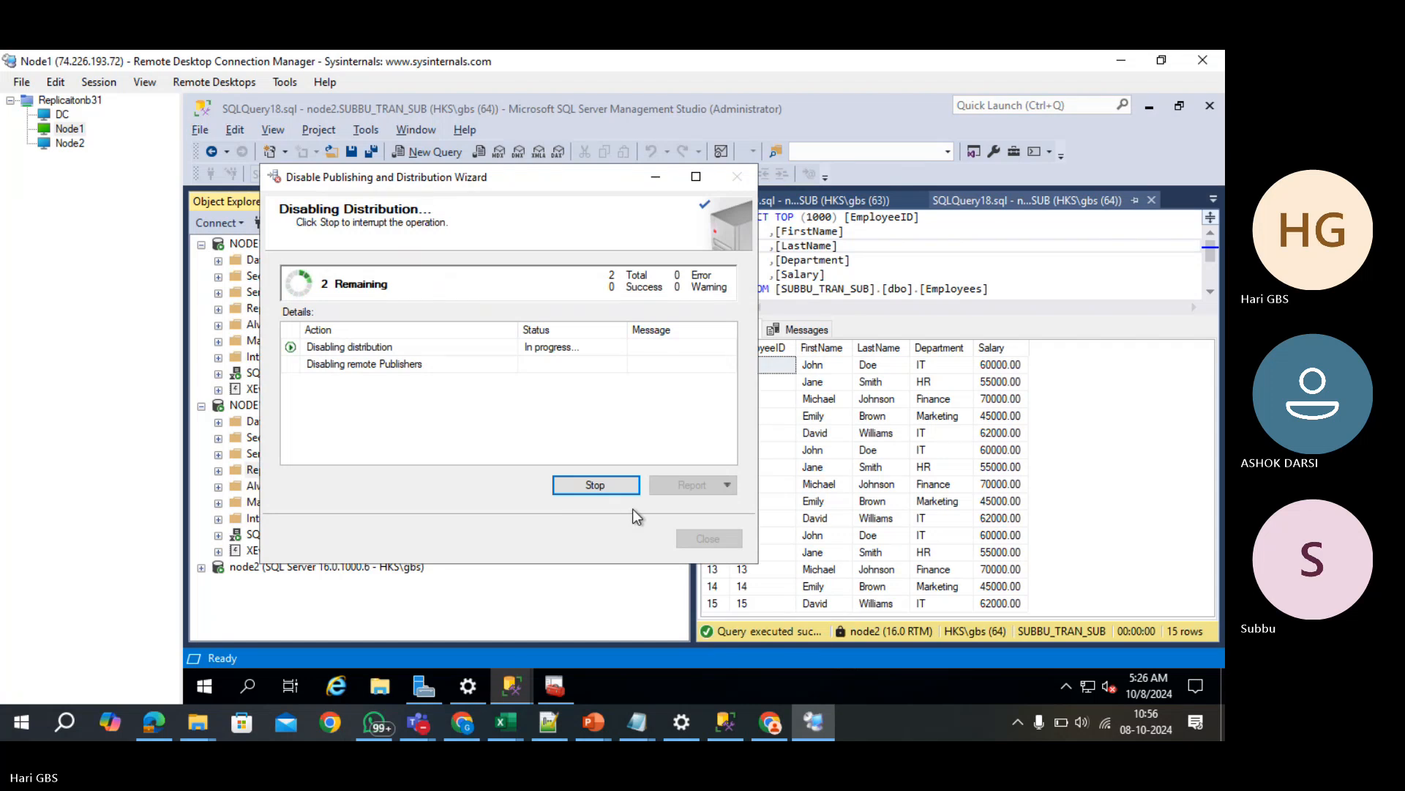
- Close the finished wizard and collapse the NODE1\INSTANCE2 and NODE1 server trees
click(707, 541)
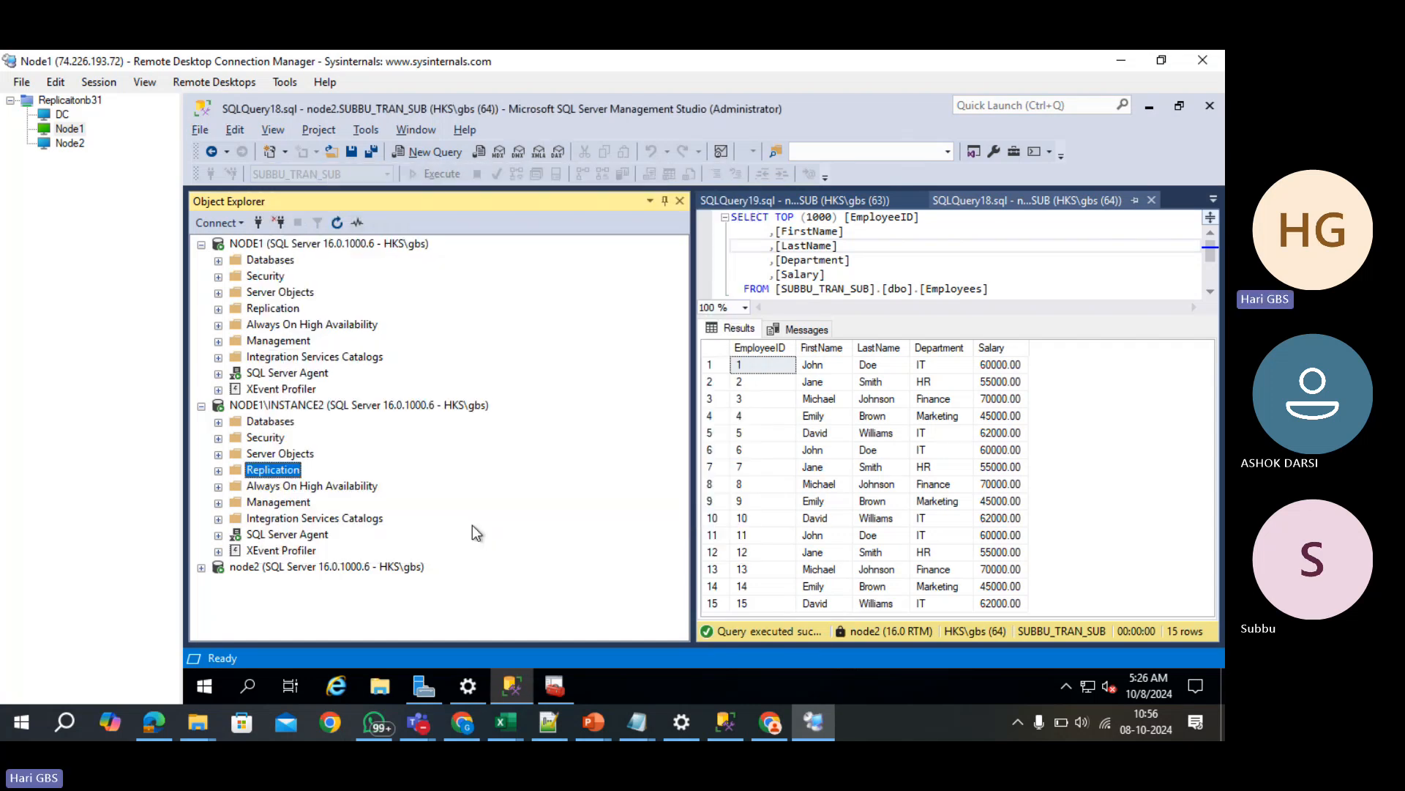
click(201, 406)
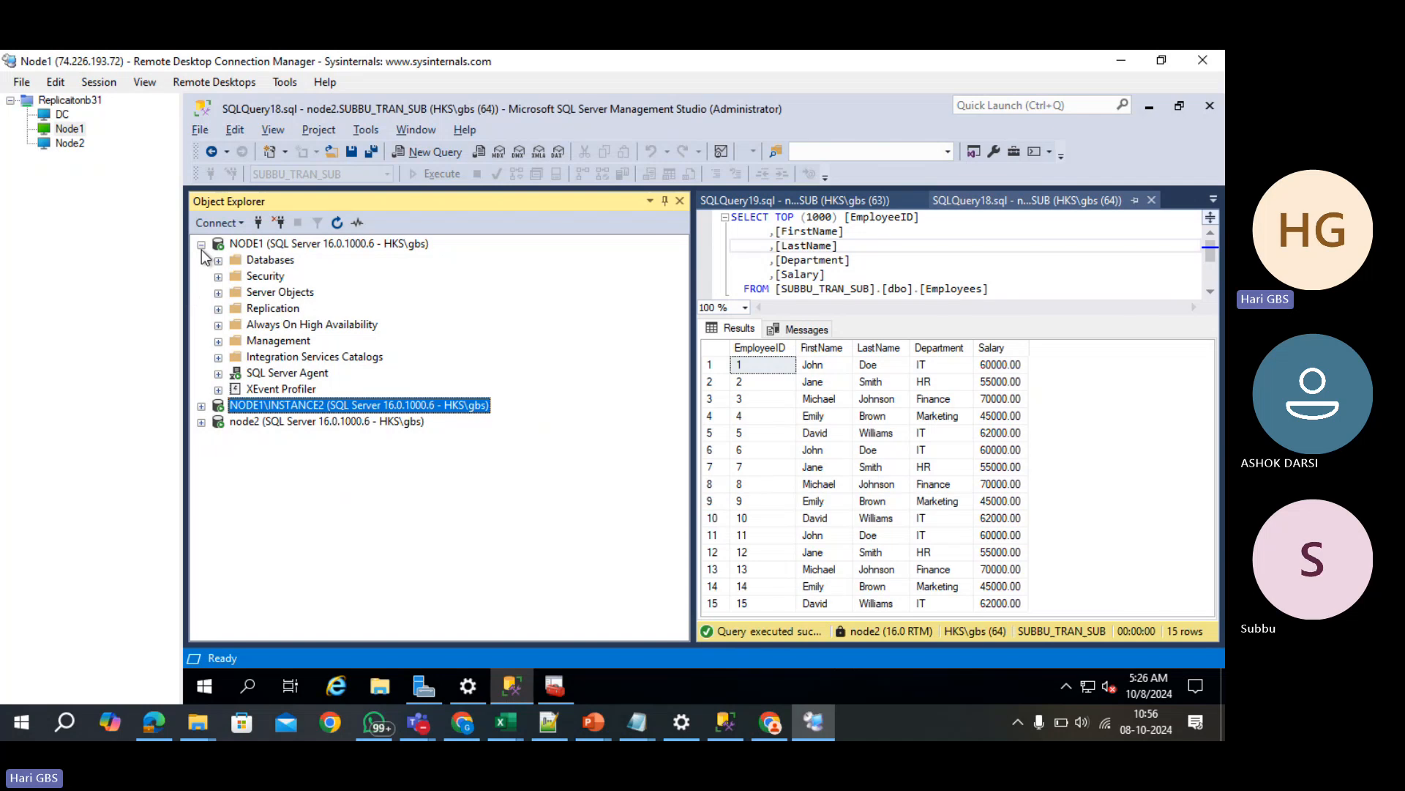
click(202, 244)
- Close SQLQuery19, SQLQuery18, SQLQuery11 and SQLQuery12, discarding the unsaved INSERT script
click(853, 199)
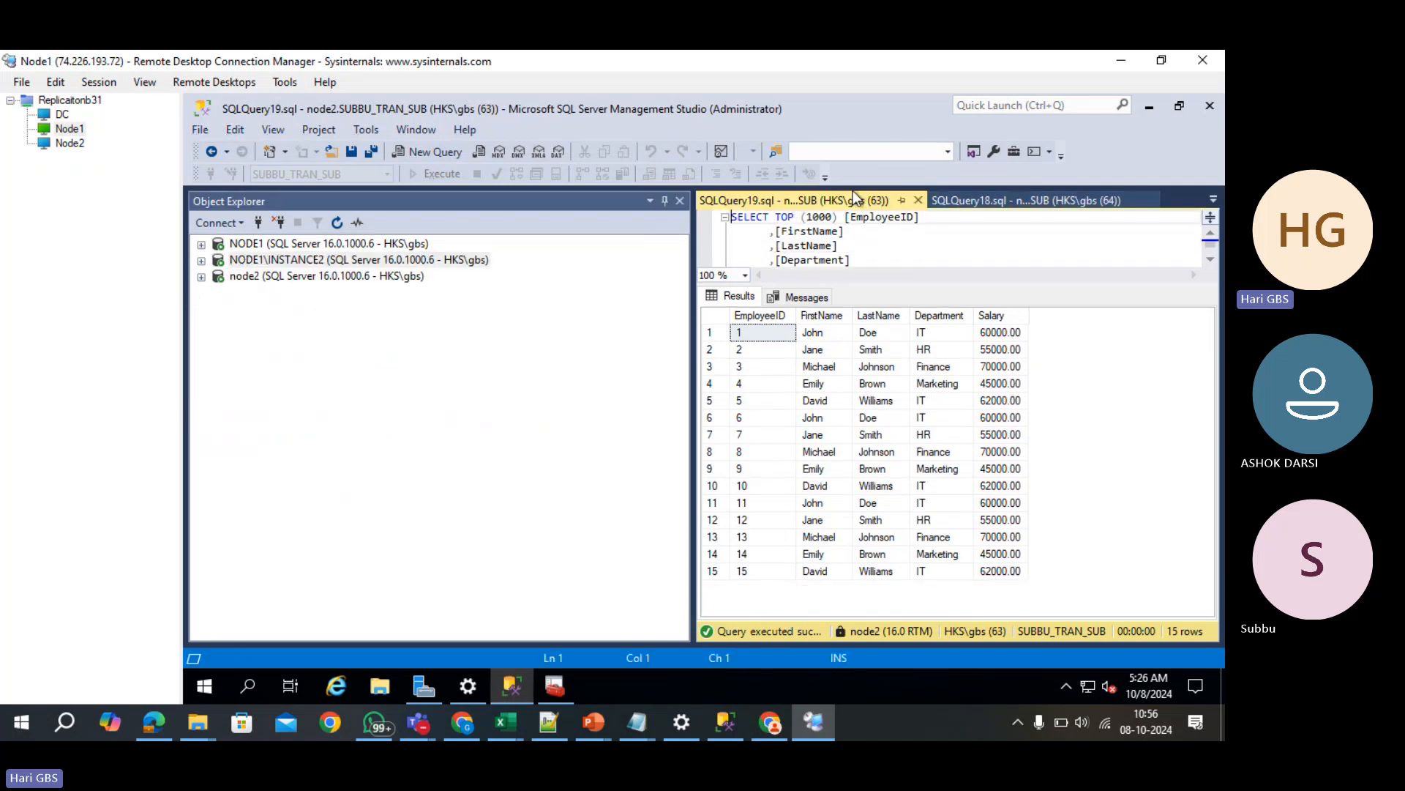
click(919, 200)
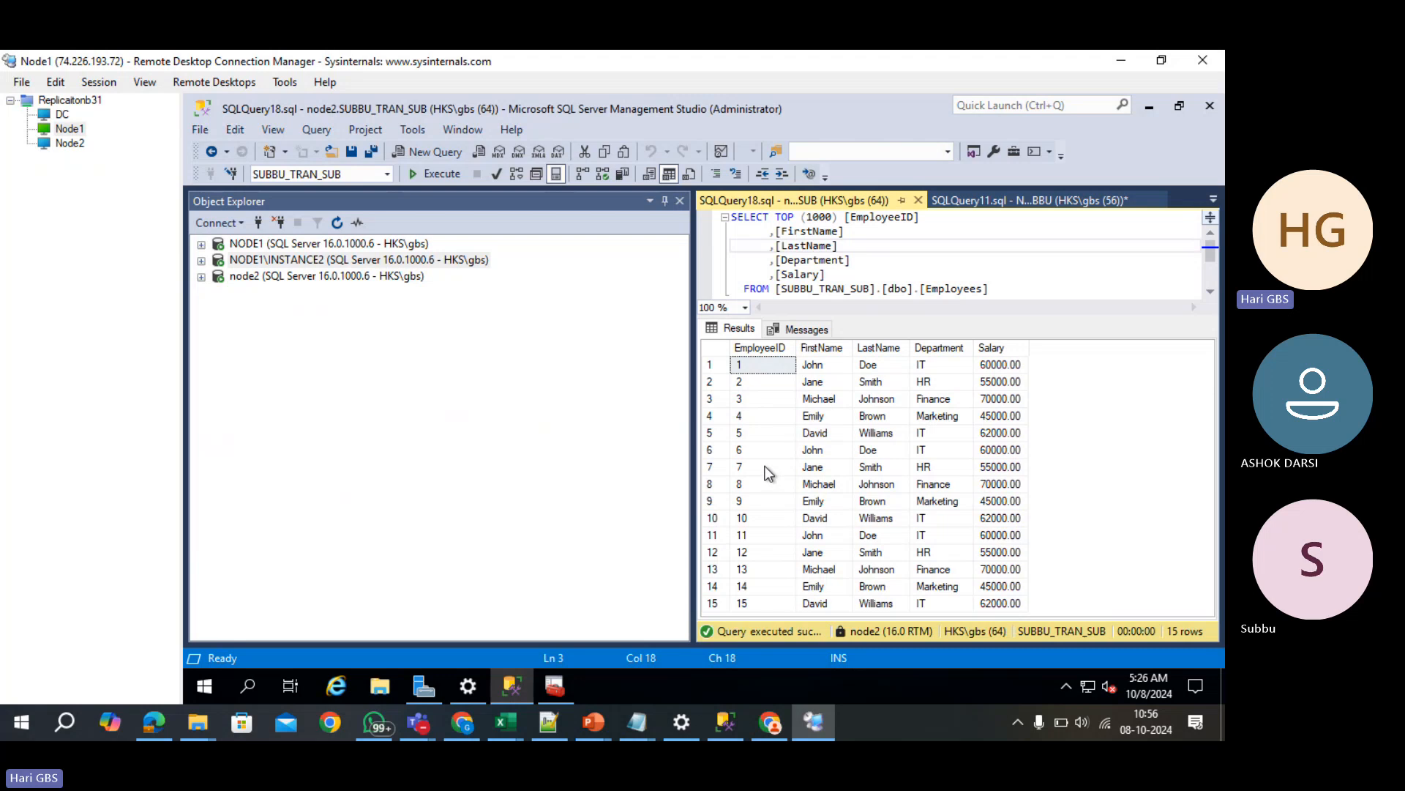
click(917, 201)
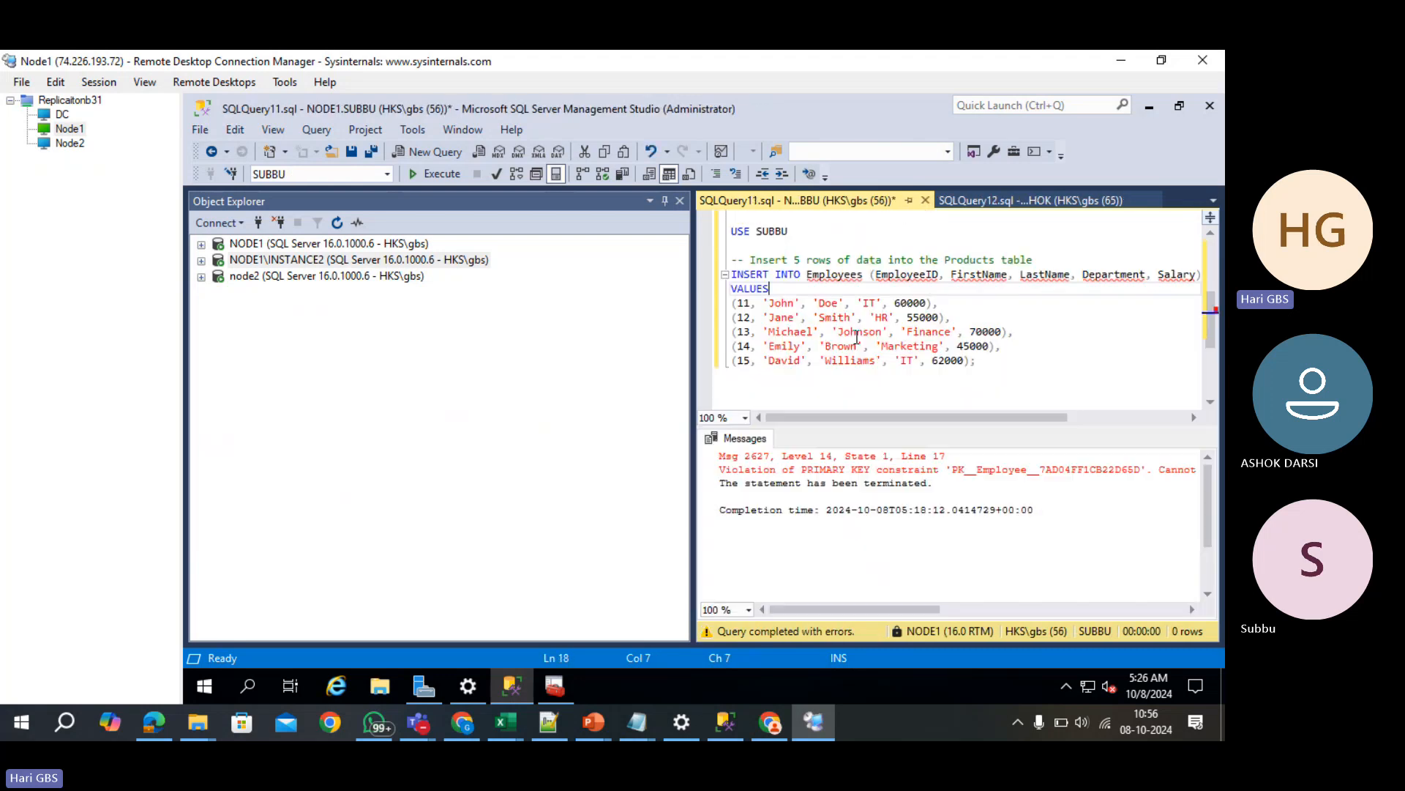
click(925, 199)
click(770, 497)
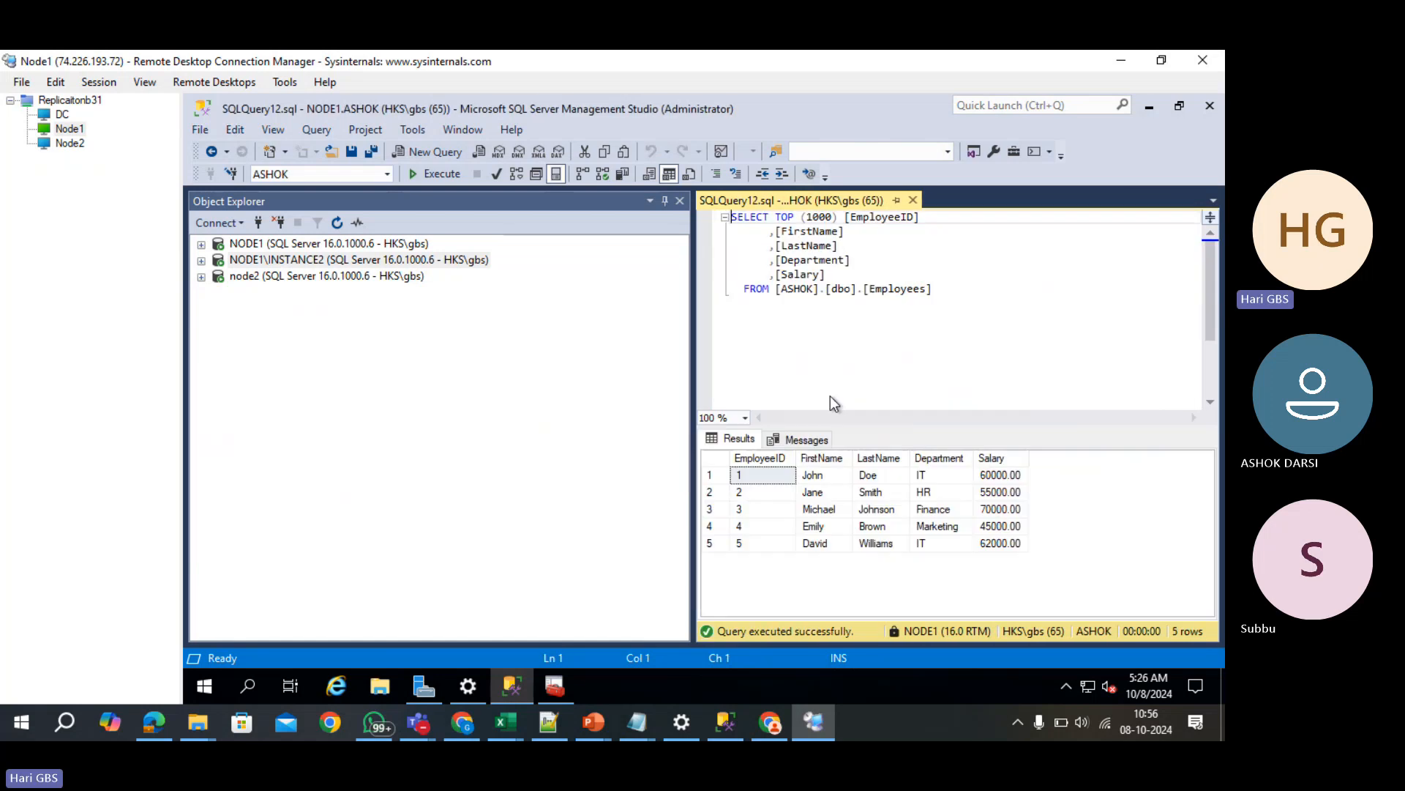
click(917, 201)
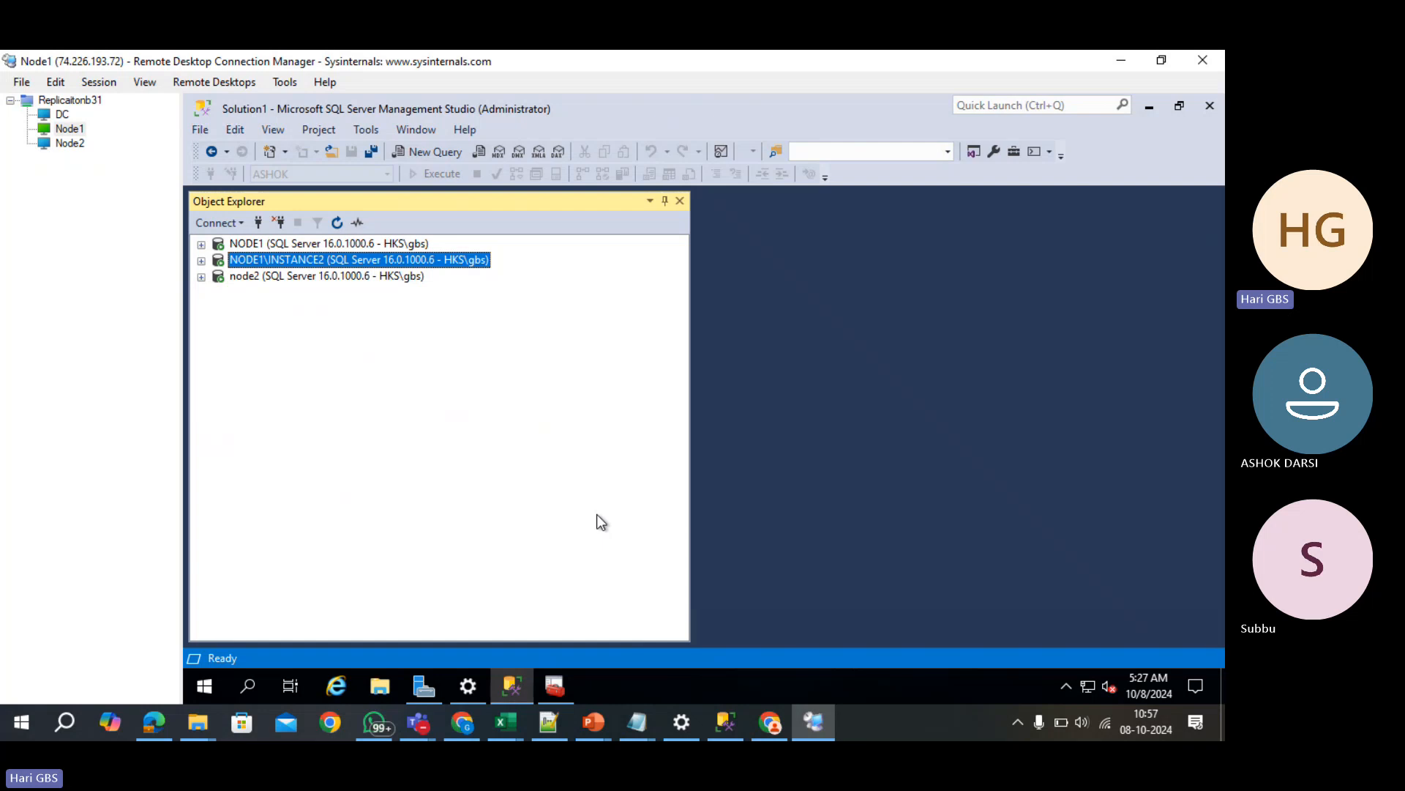
- Snap the remote desktop window to the left half and Replication.xlsx to the right
key(super+Left)
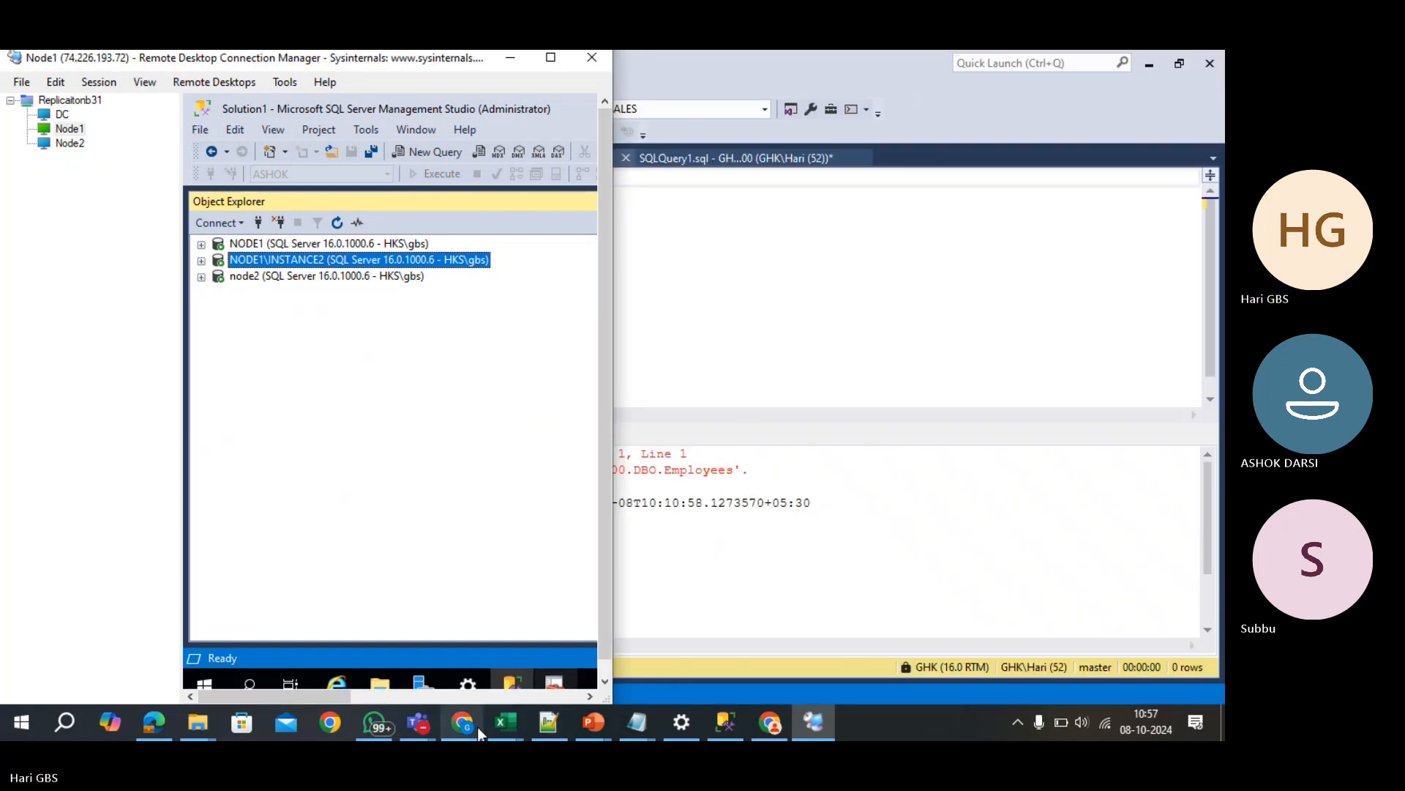
click(505, 724)
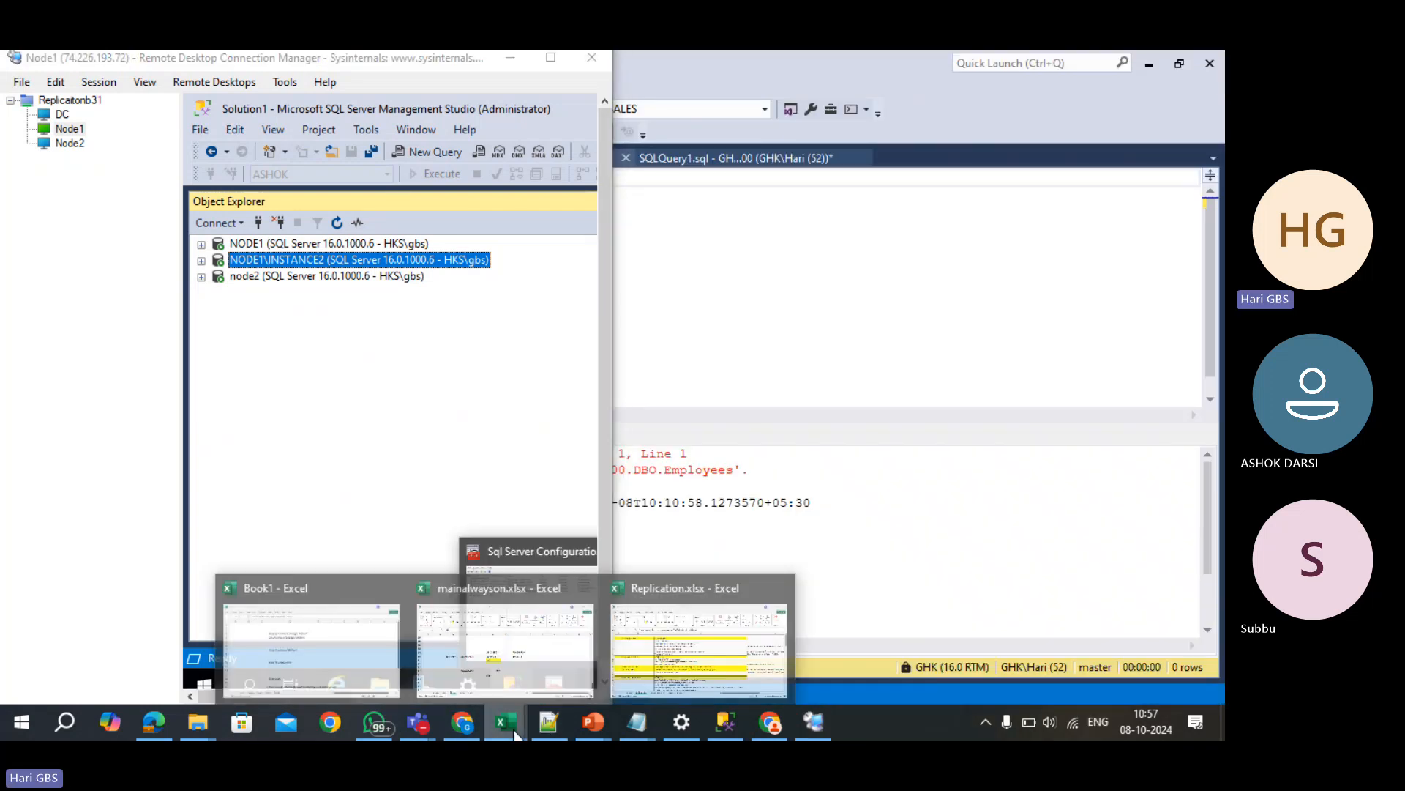
click(688, 644)
click(686, 512)
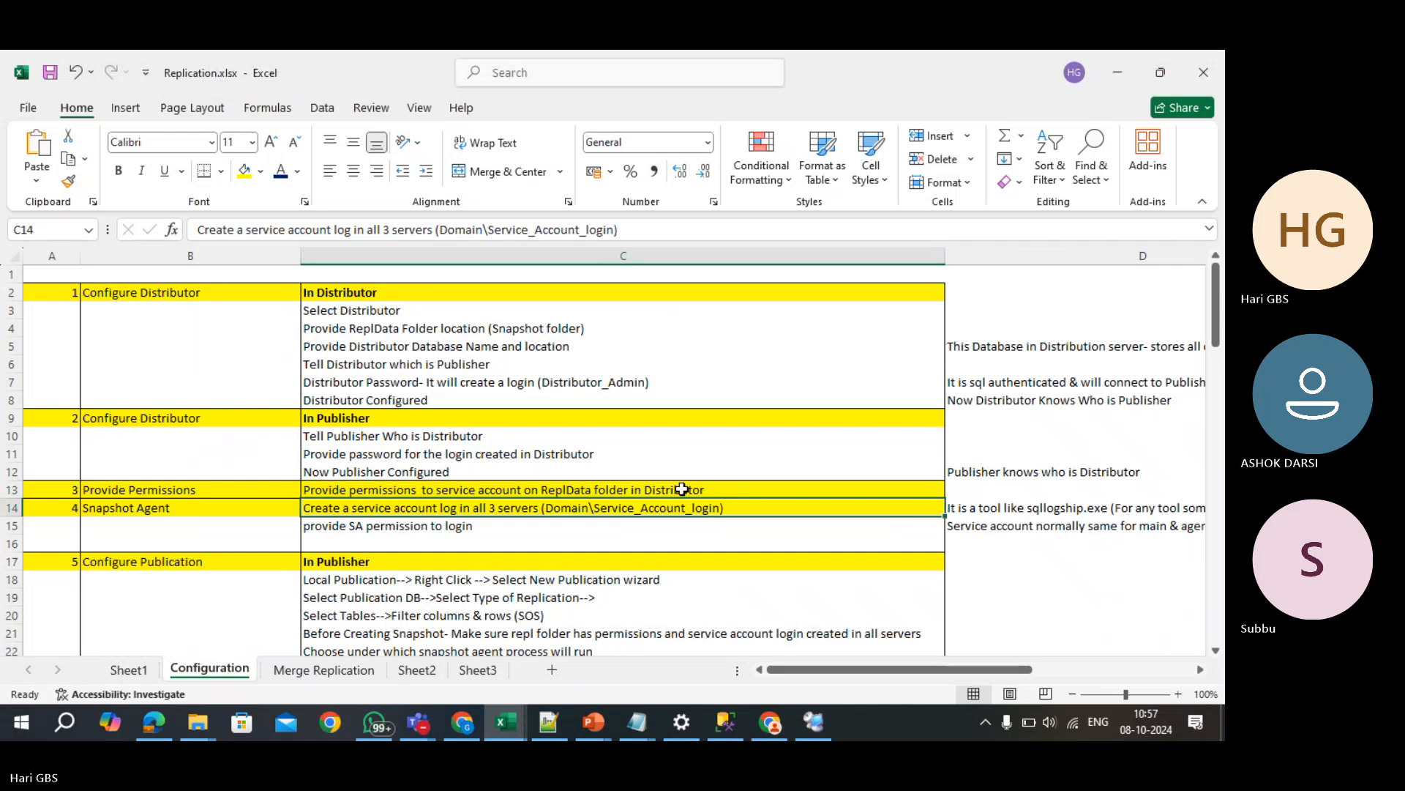
key(super+Right)
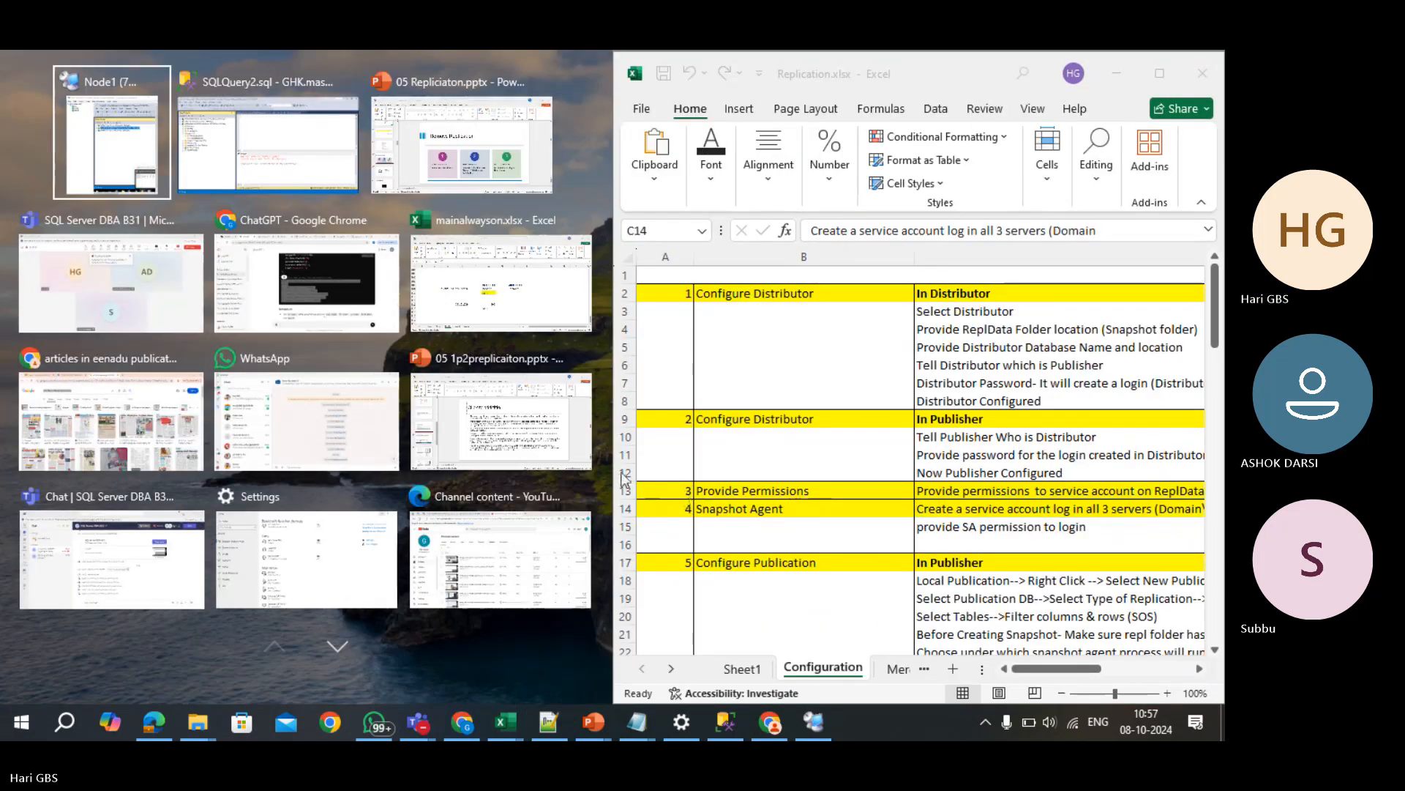
click(461, 147)
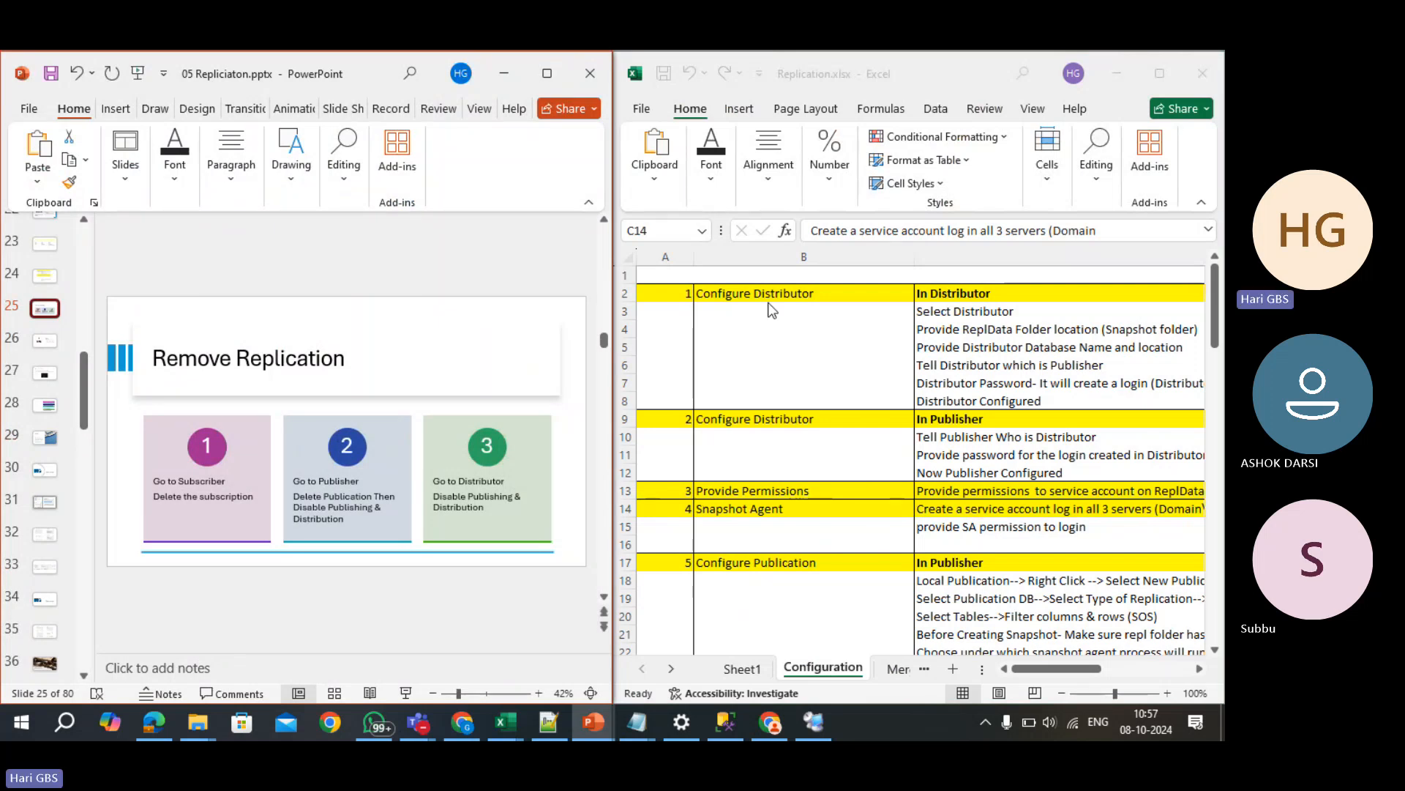
- Bring the Node1 session back beside Replication.xlsx and select Configure Distributor in B2
click(725, 723)
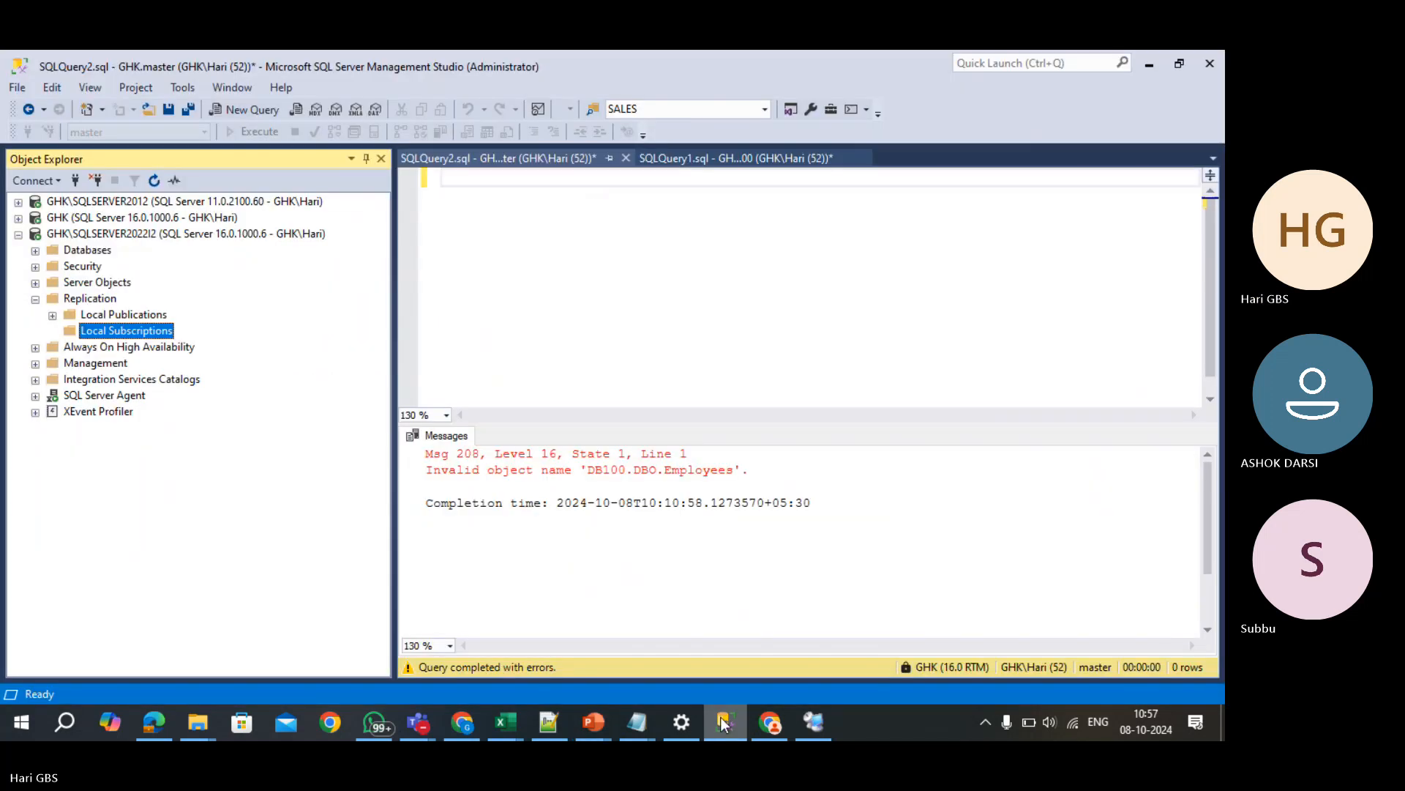
click(814, 723)
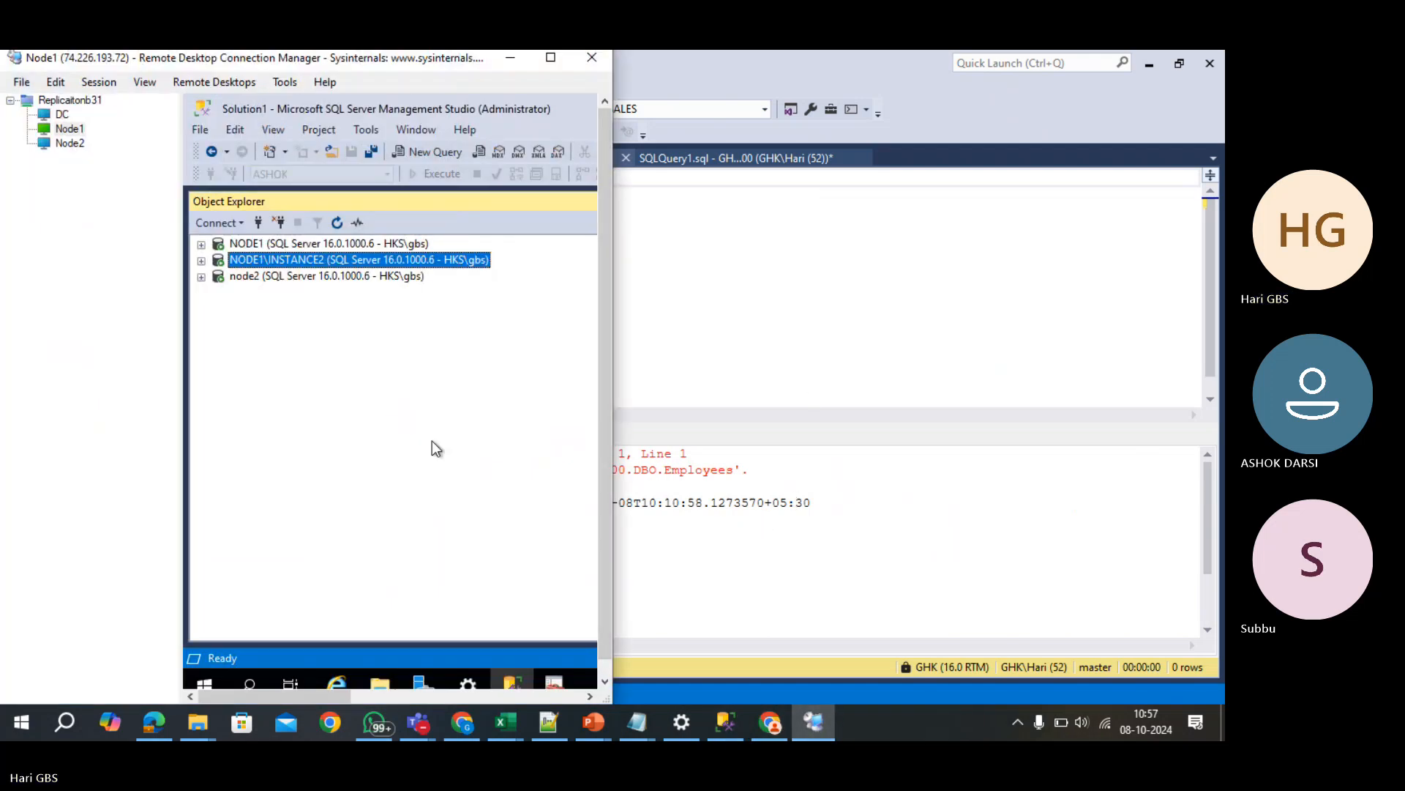
click(504, 722)
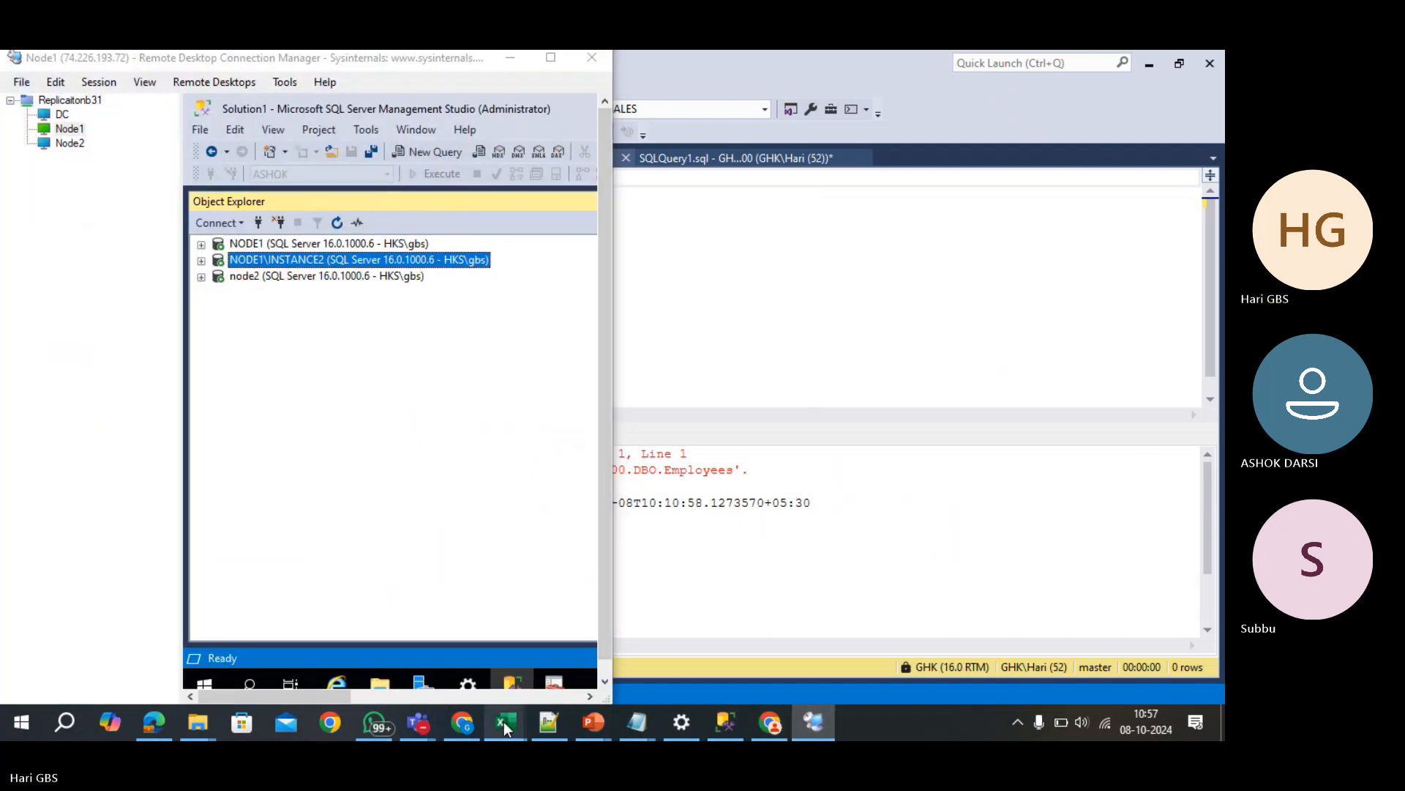
click(702, 637)
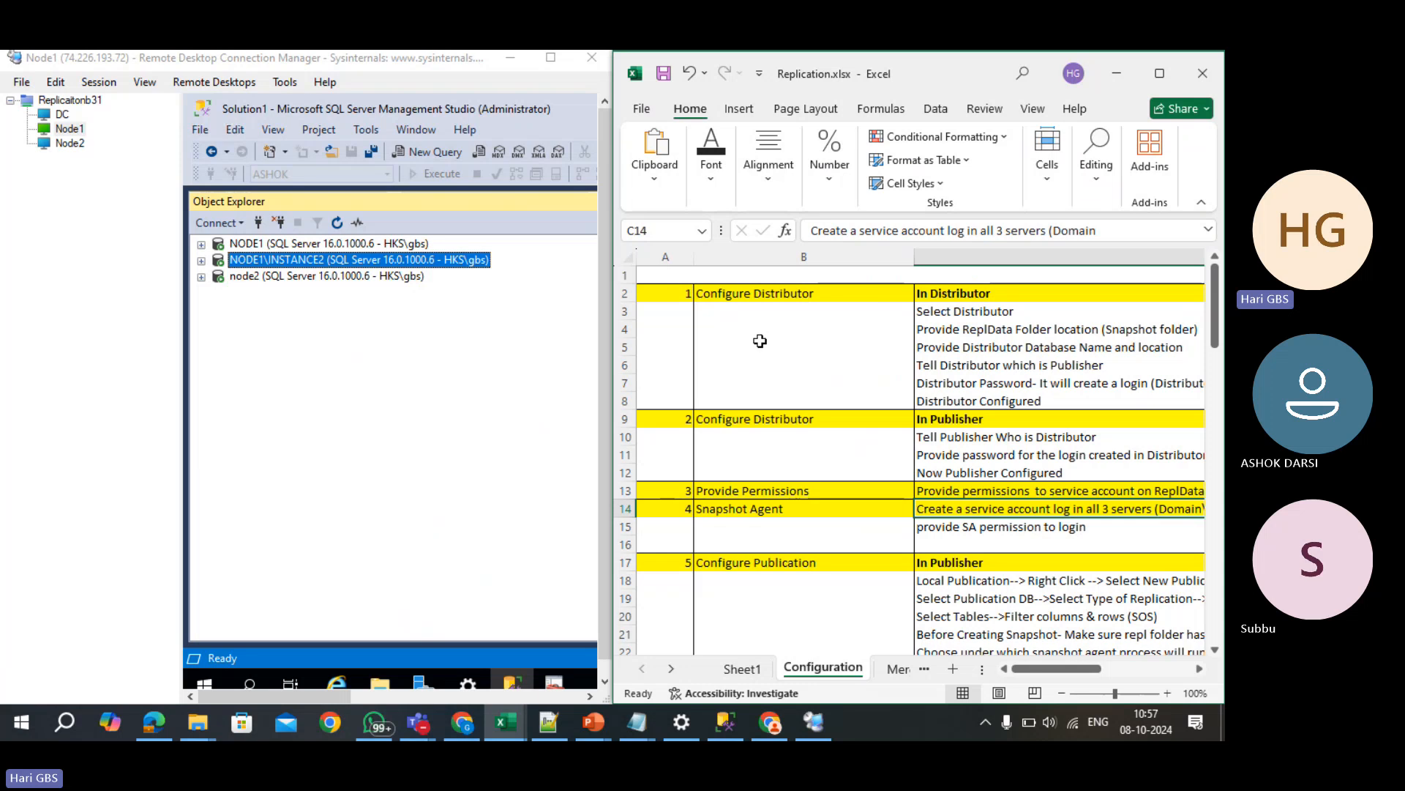
click(779, 295)
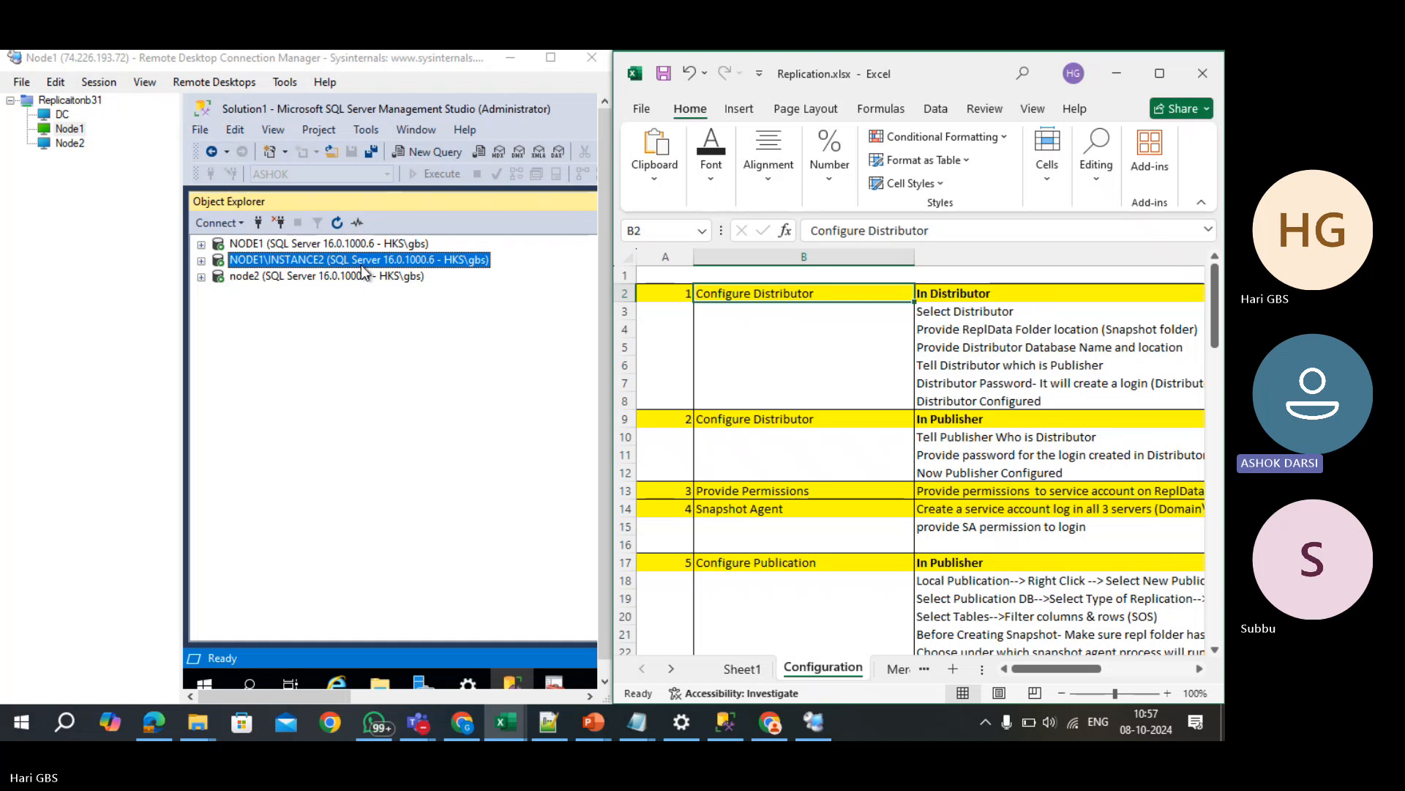
- Configure Distribution on NODE1\INSTANCE2 with default distributor, snapshot folder and database, unticking NODE1\INSTANCE2
click(203, 261)
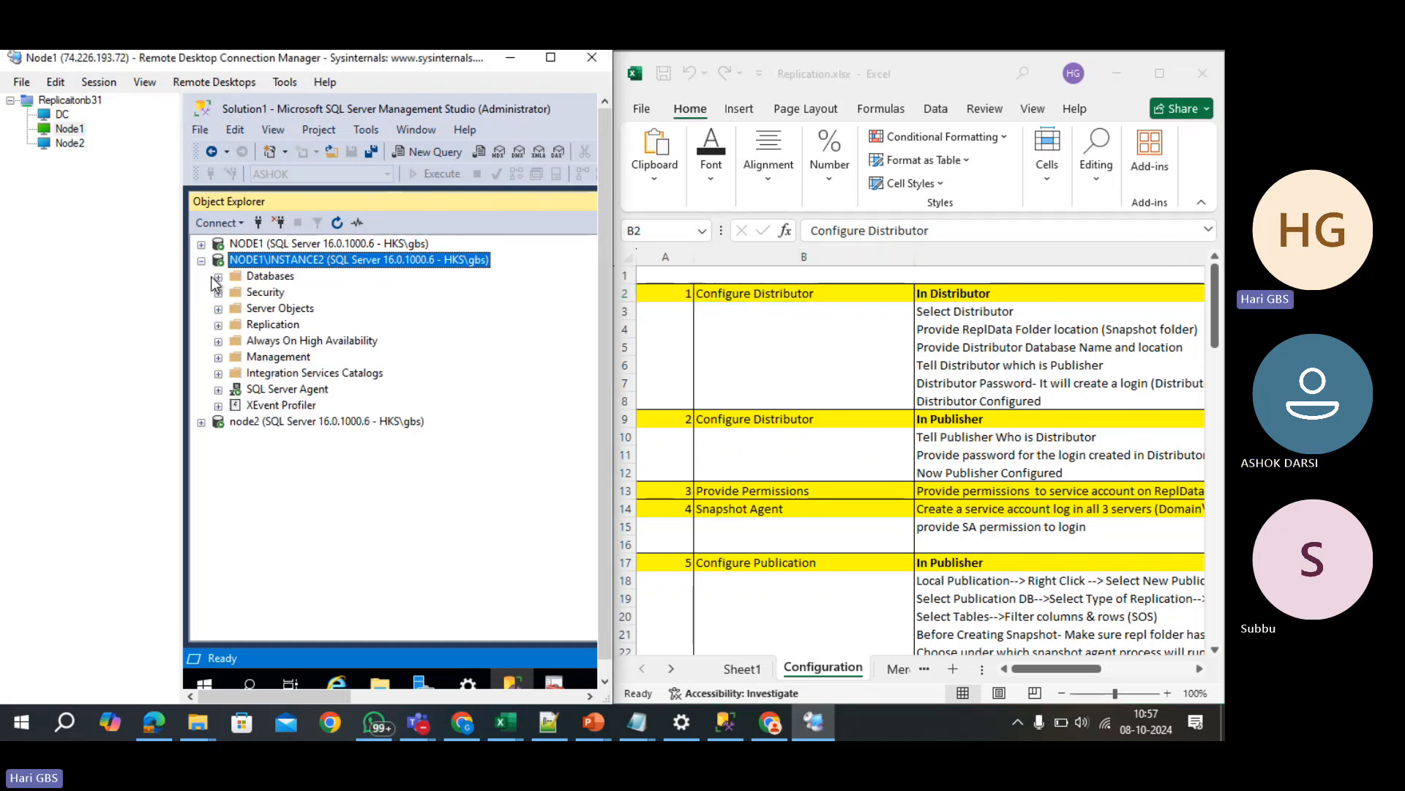
right_click(256, 325)
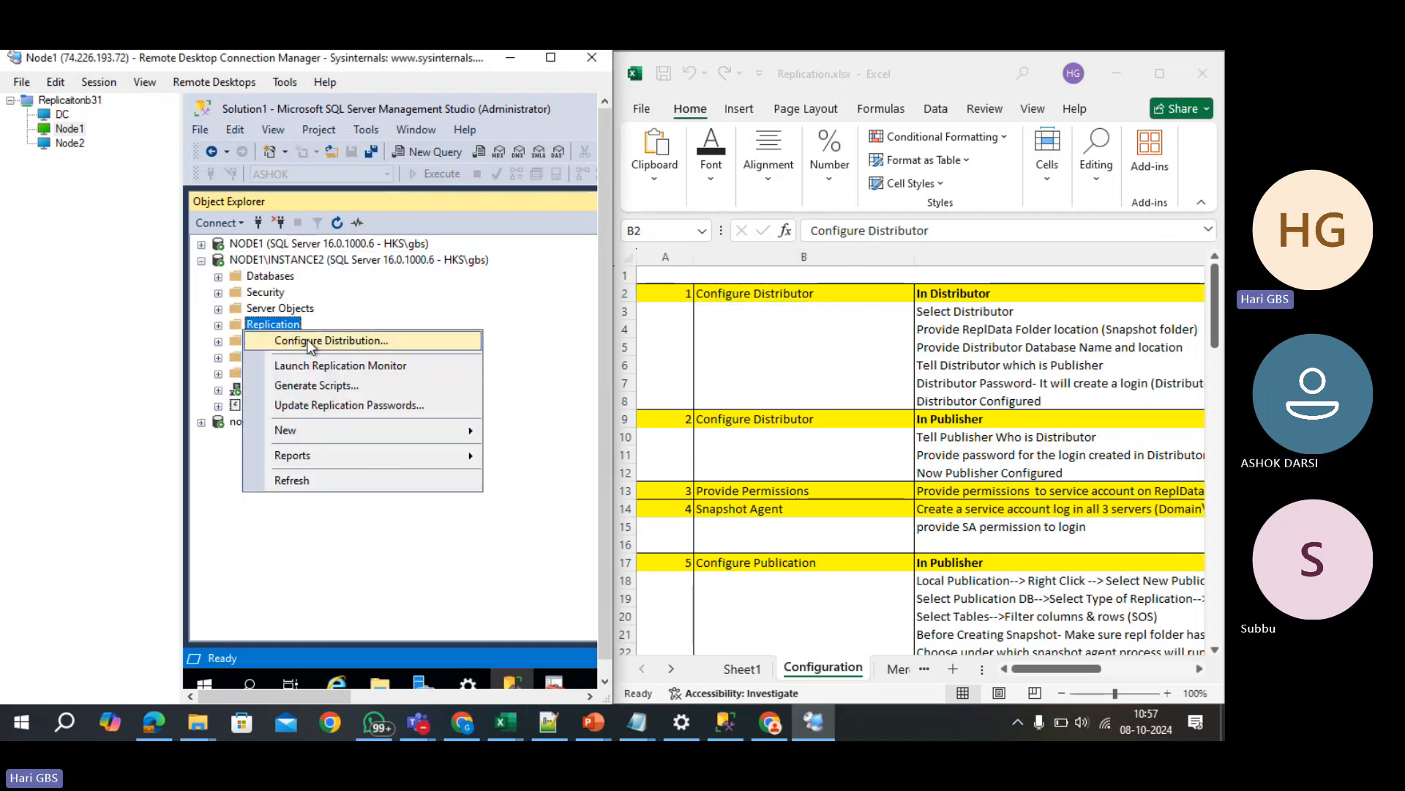
click(313, 342)
click(561, 540)
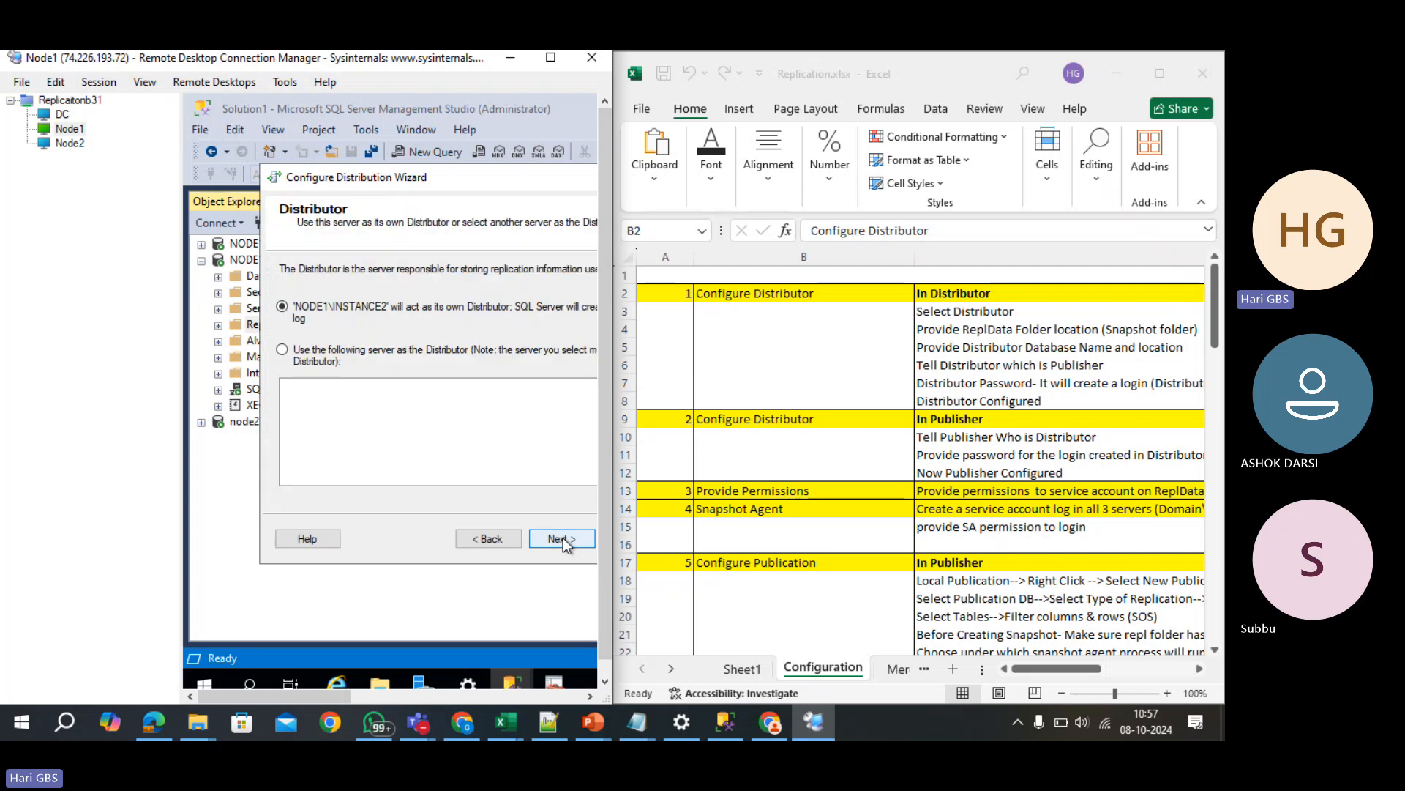
drag(453, 178, 299, 174)
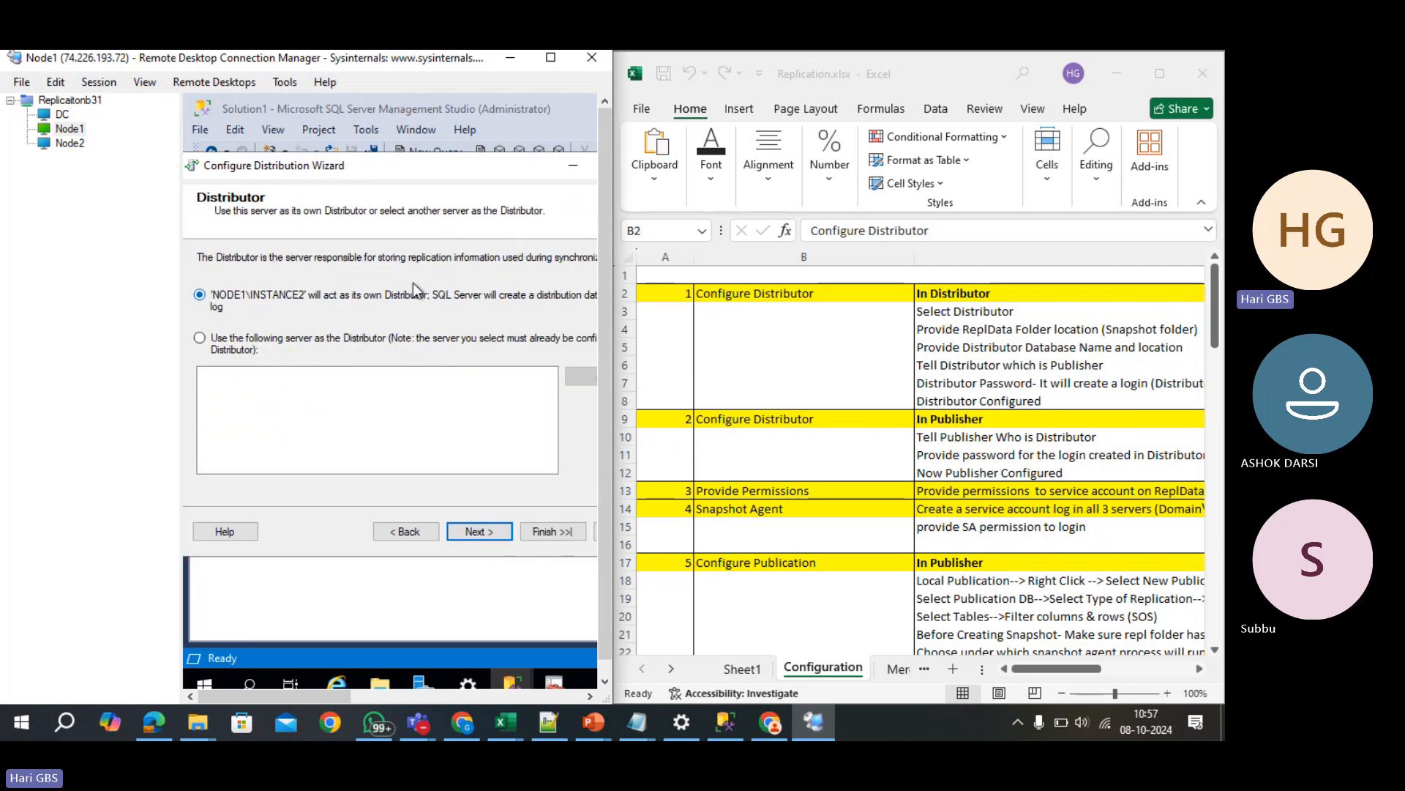
click(472, 532)
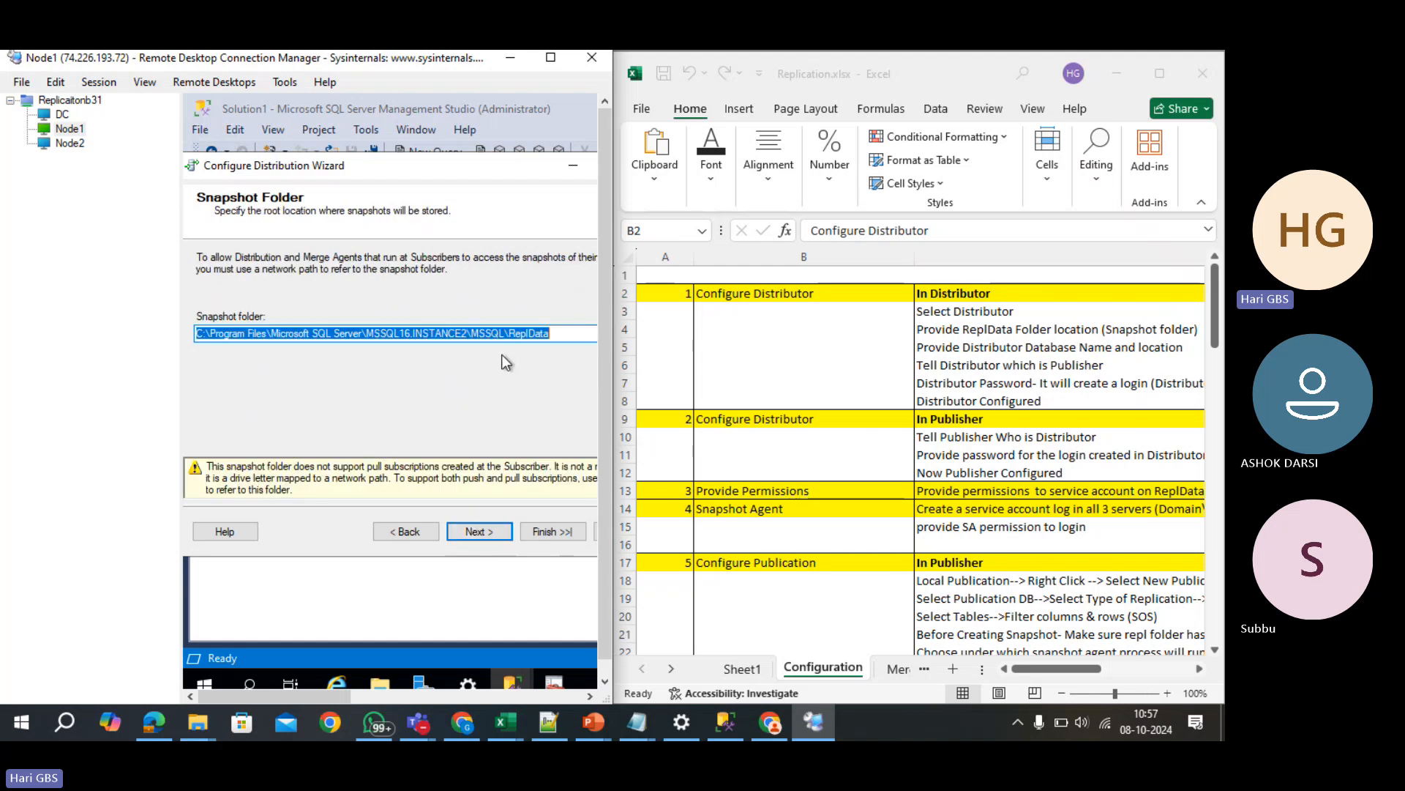
click(474, 540)
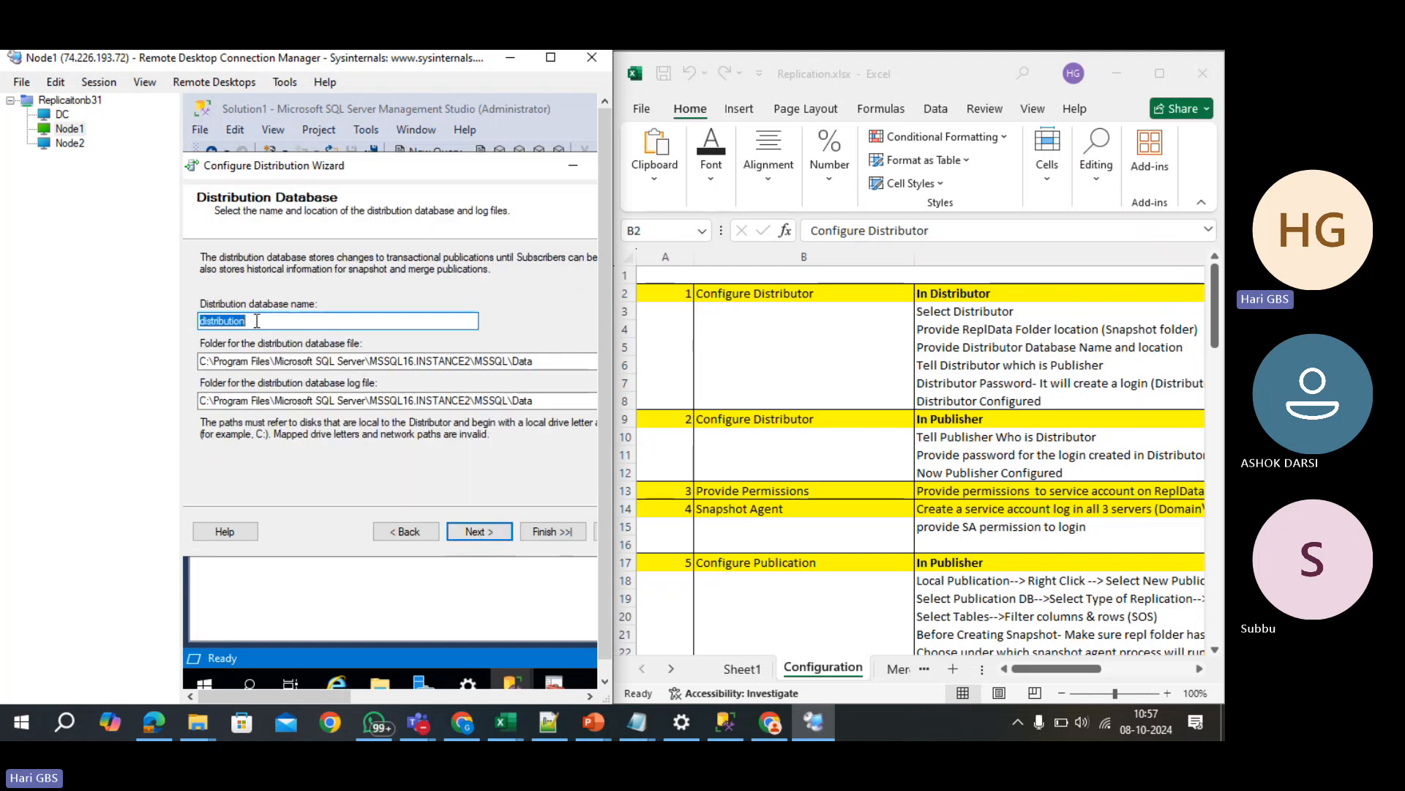
click(469, 529)
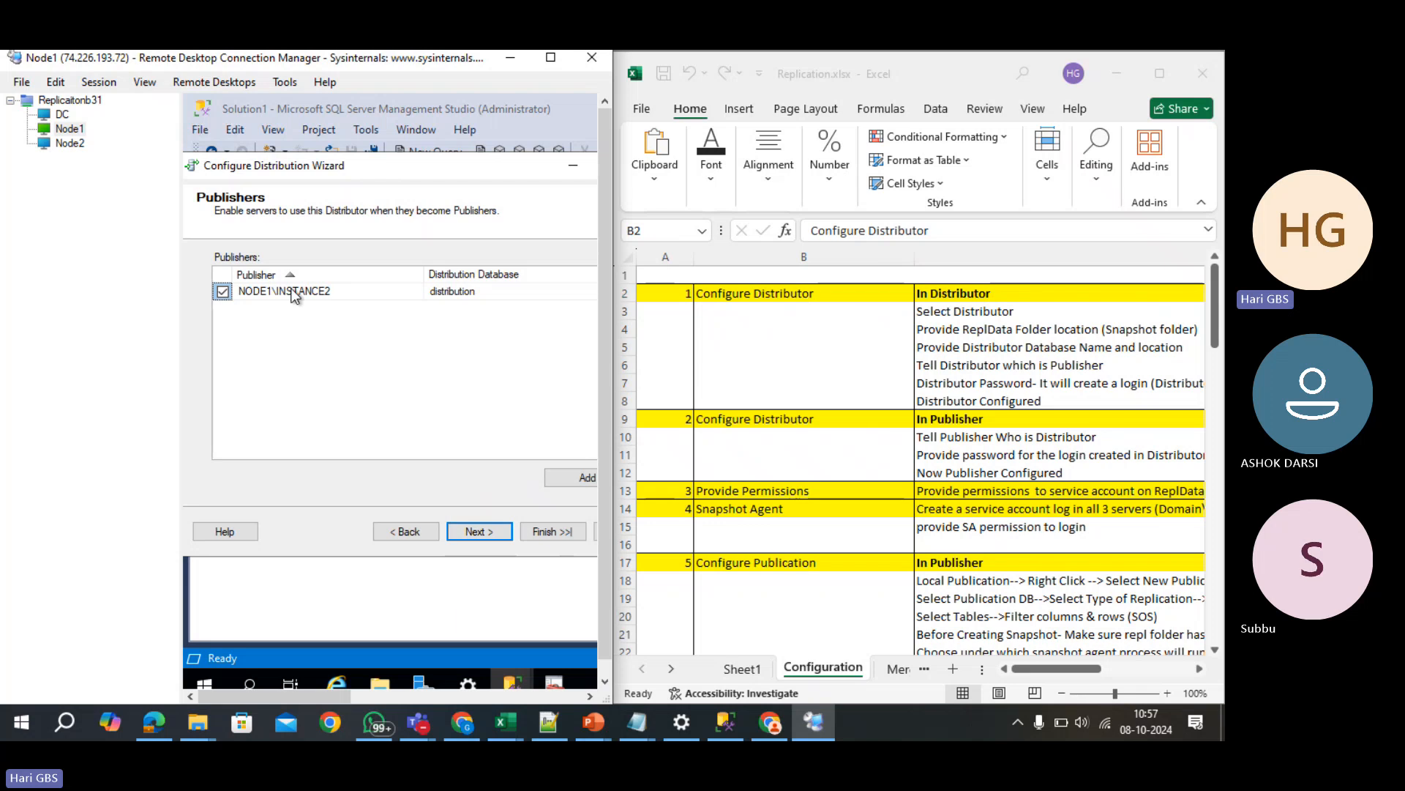
click(226, 292)
click(588, 479)
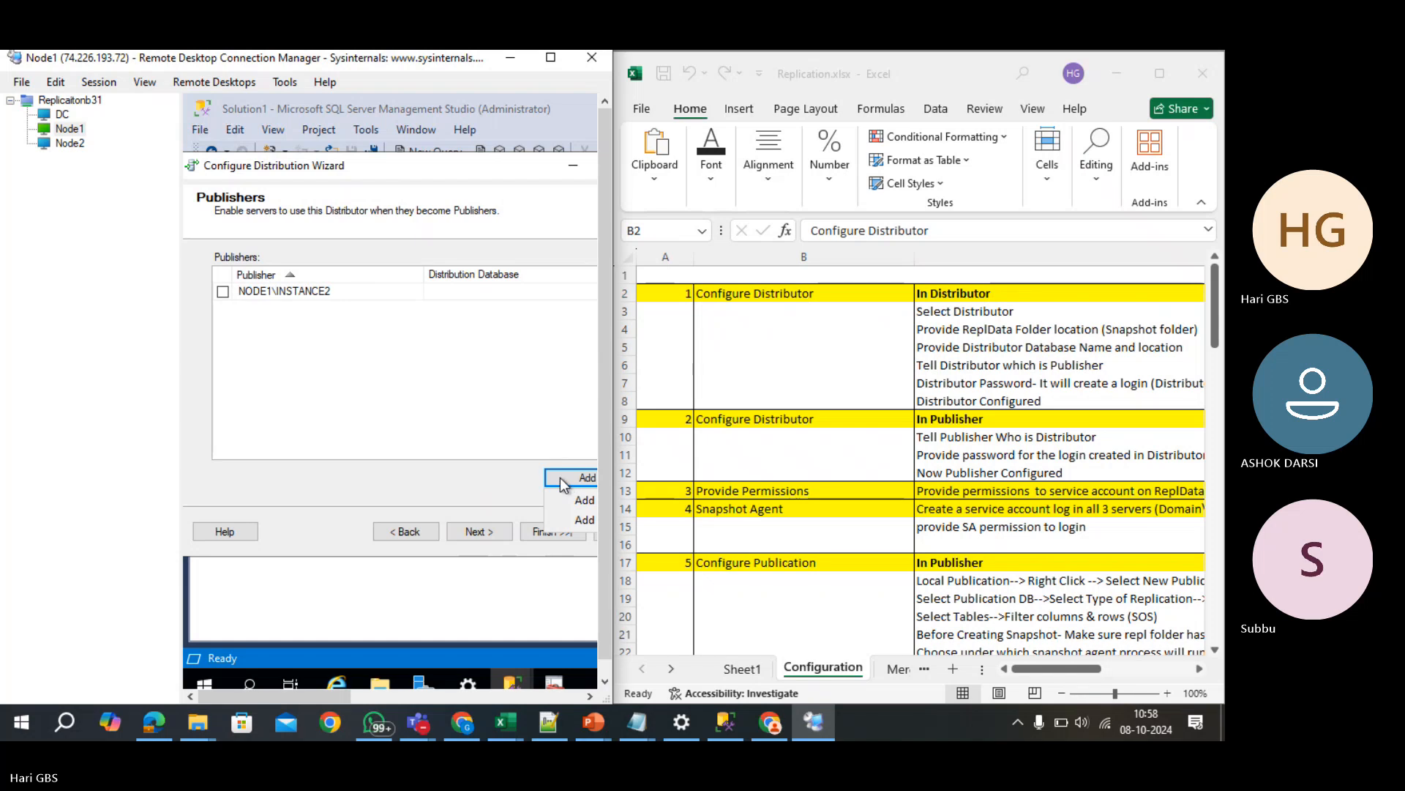
- Add node1 as a publisher in the Configure Distribution Wizard
click(573, 499)
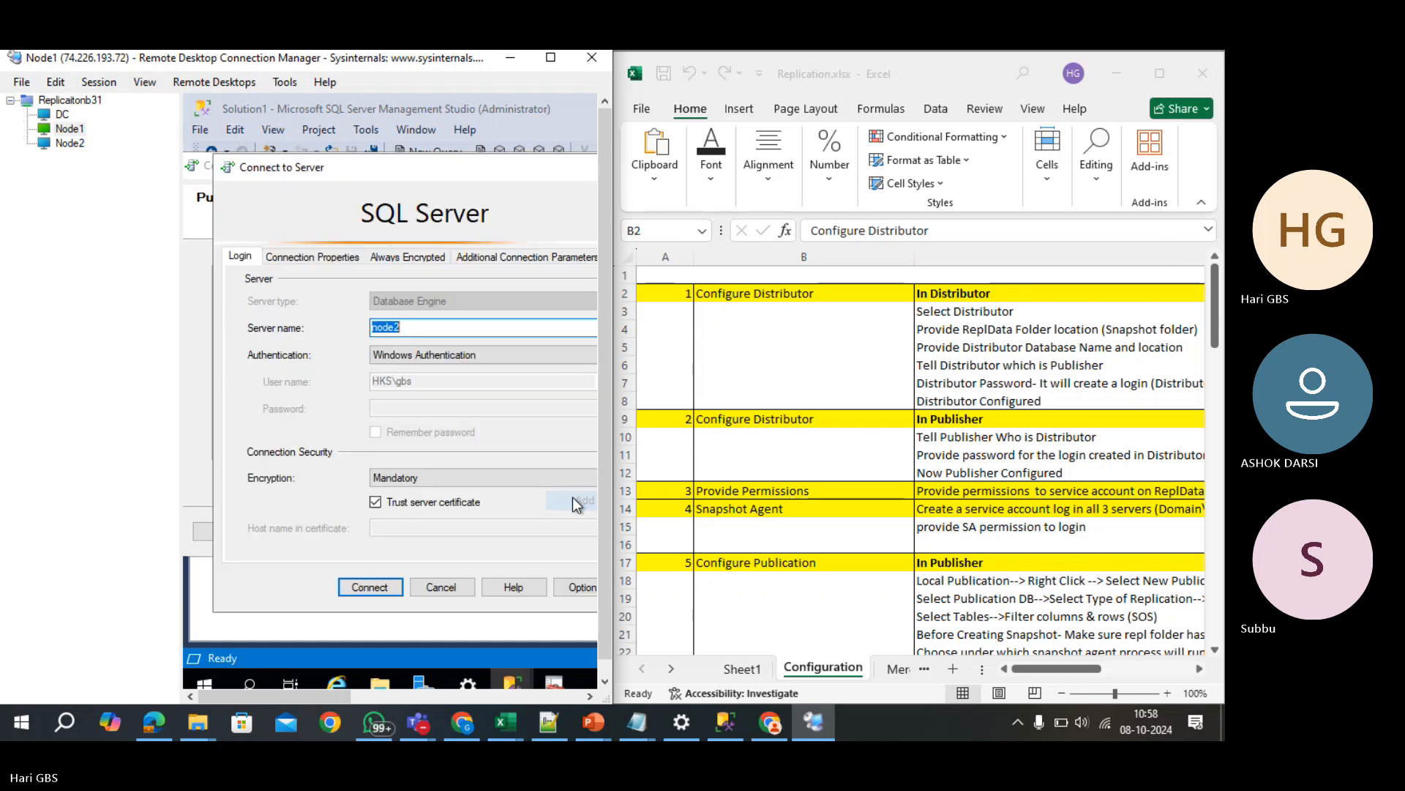
click(451, 323)
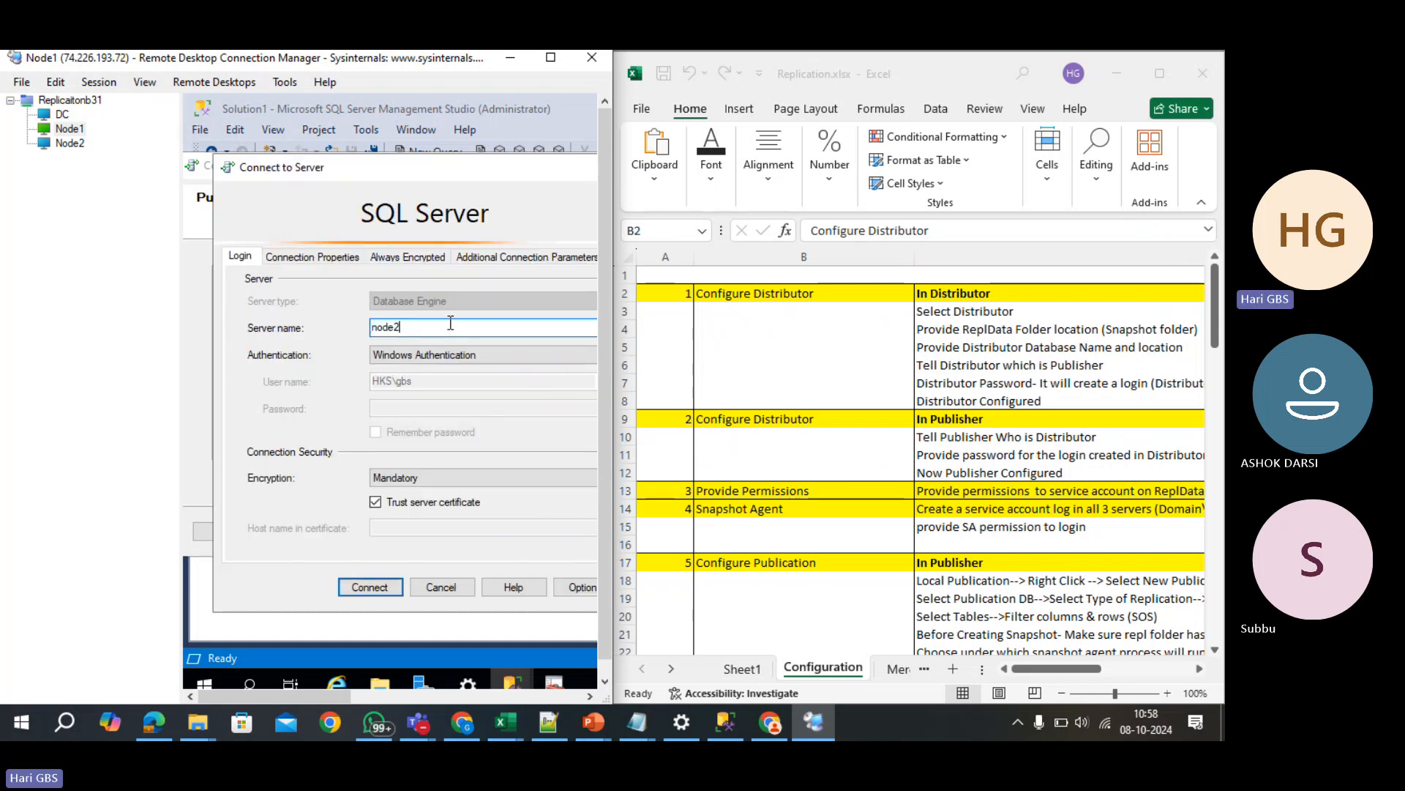
key(Return)
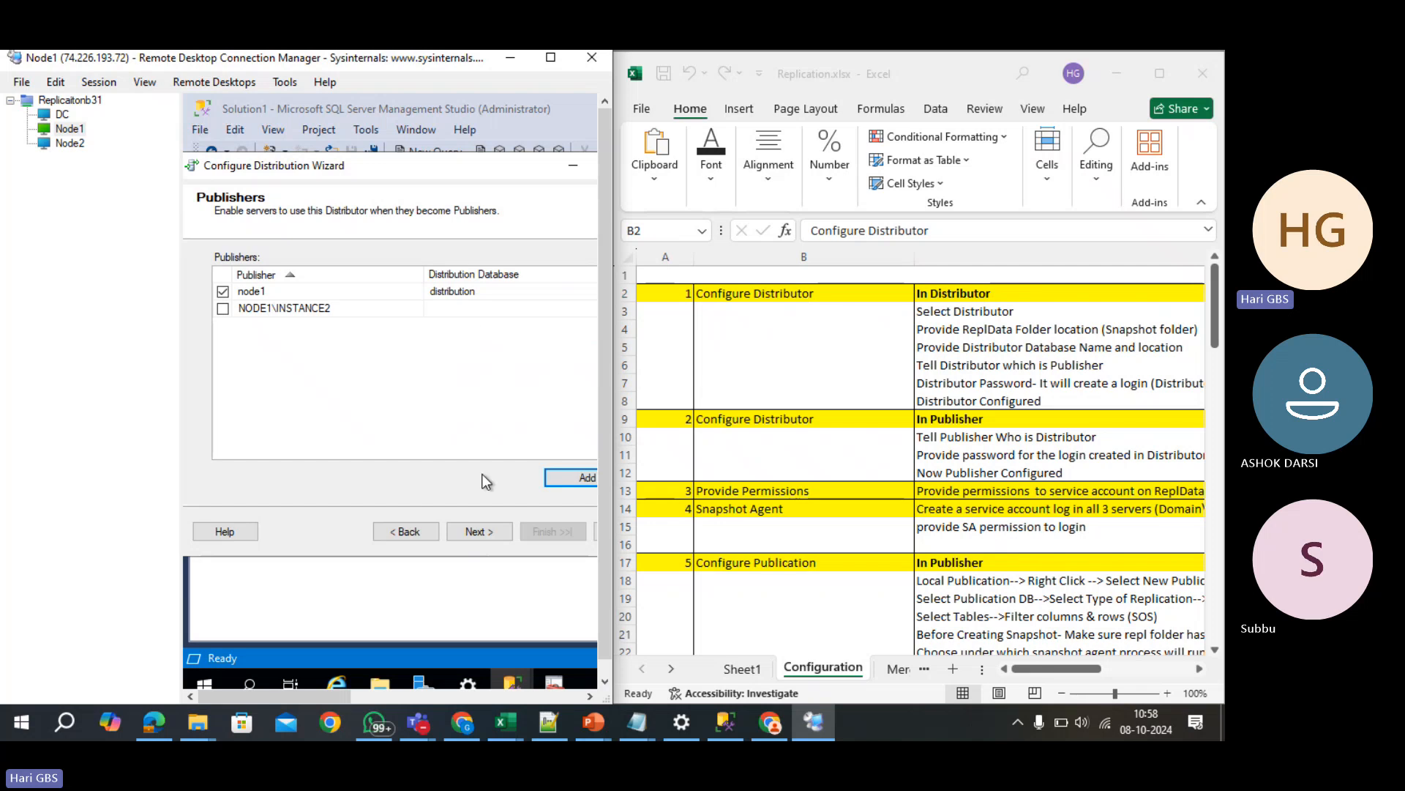
click(476, 533)
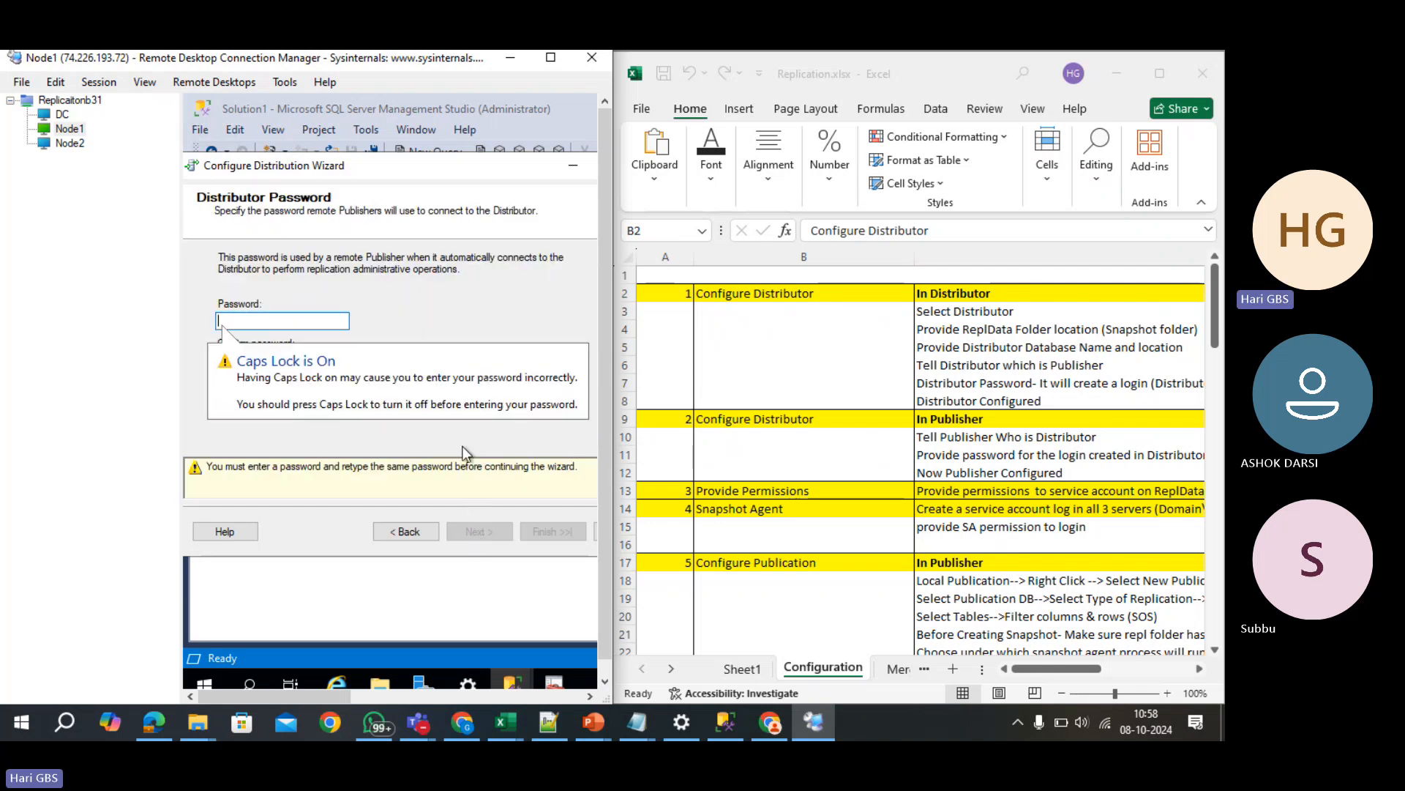
- Enter and confirm the distributor password, pasting it from a scratch entry
key(Caps_Lock)
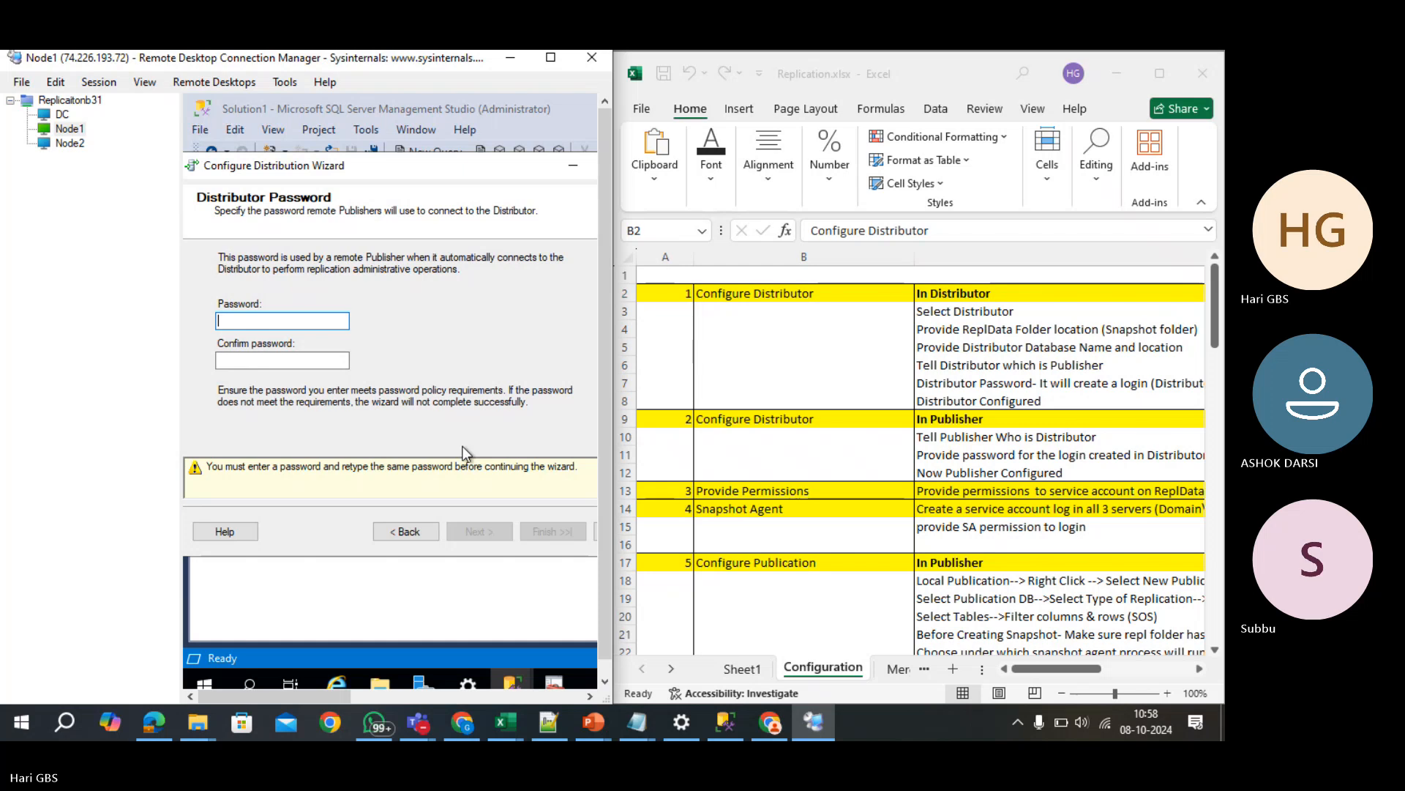
key(super+r)
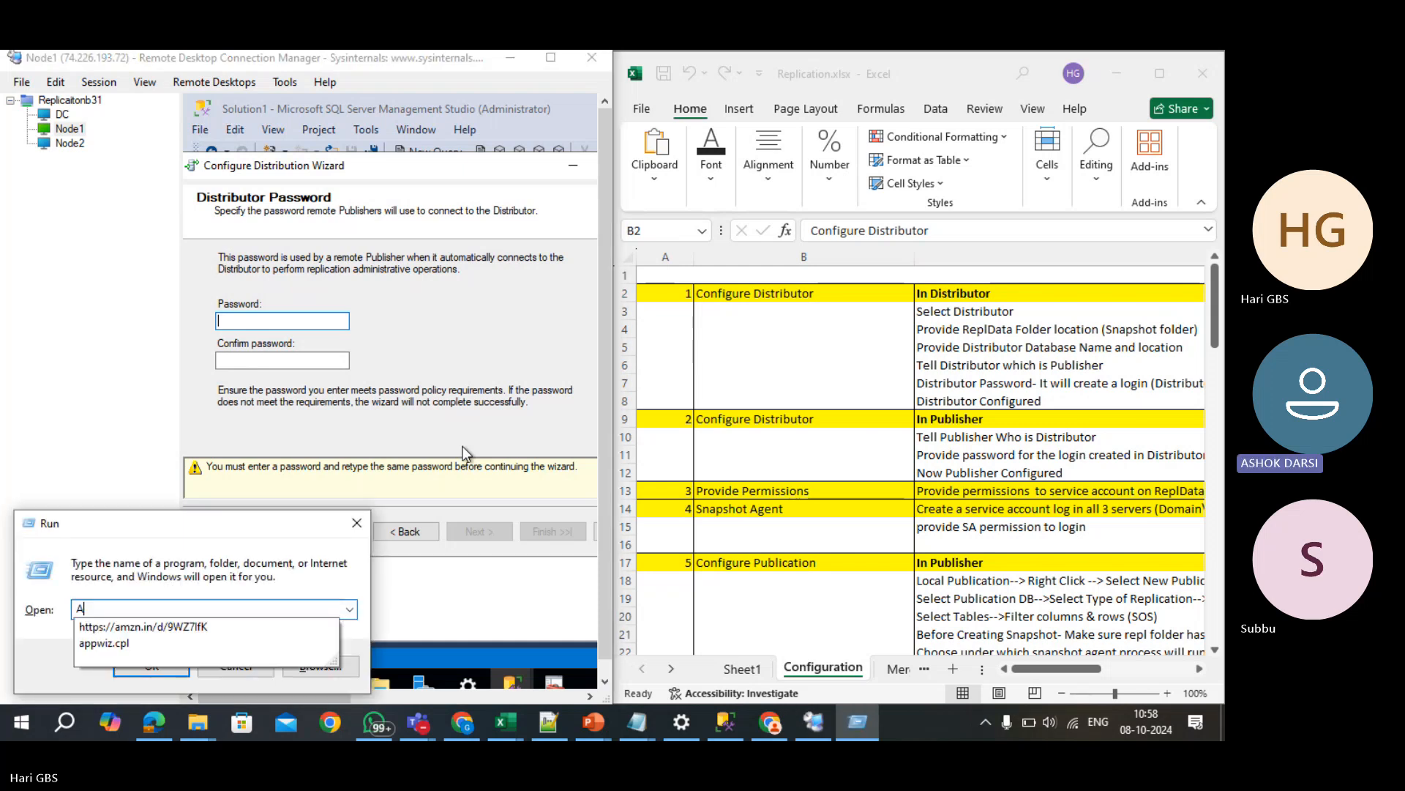
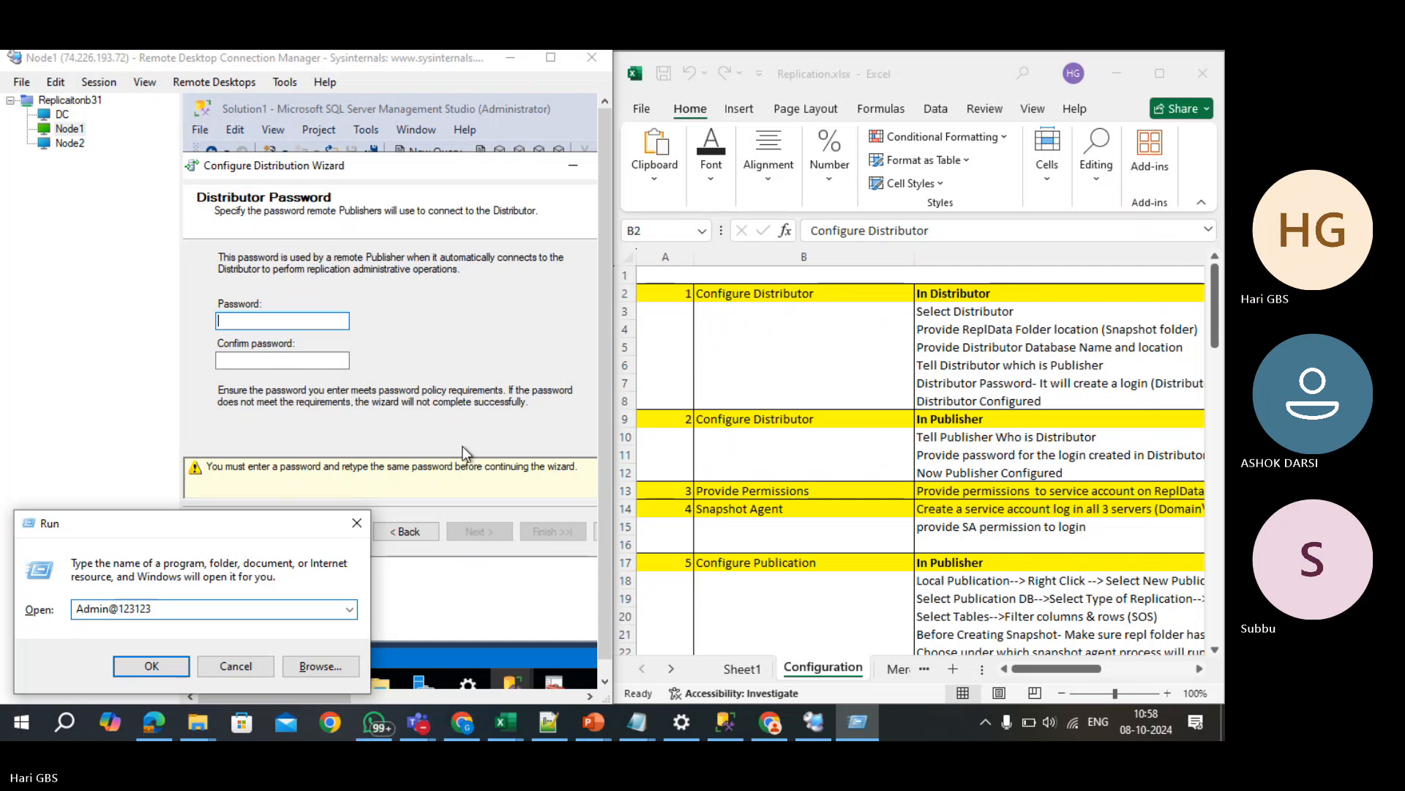
key(ctrl+a)
key(Escape)
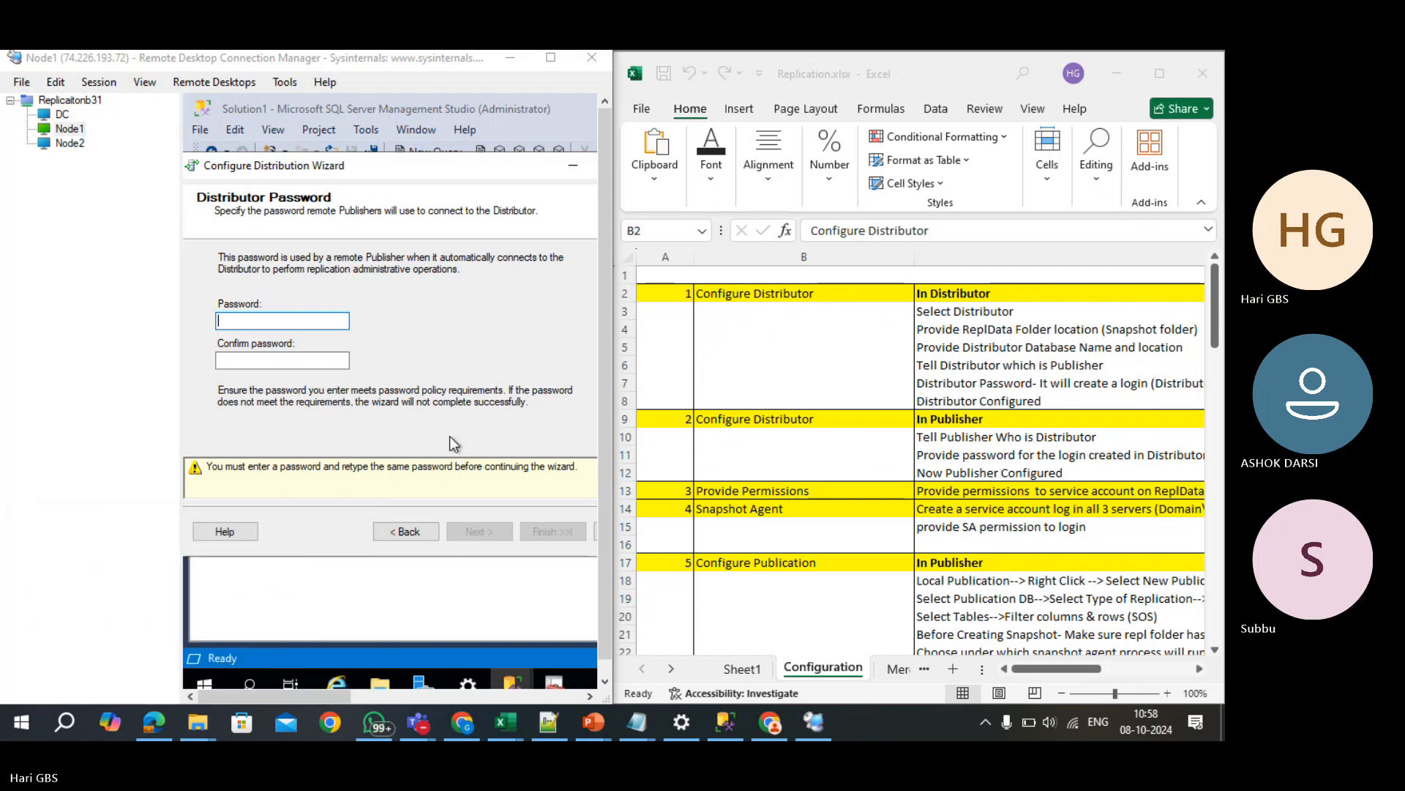
click(323, 323)
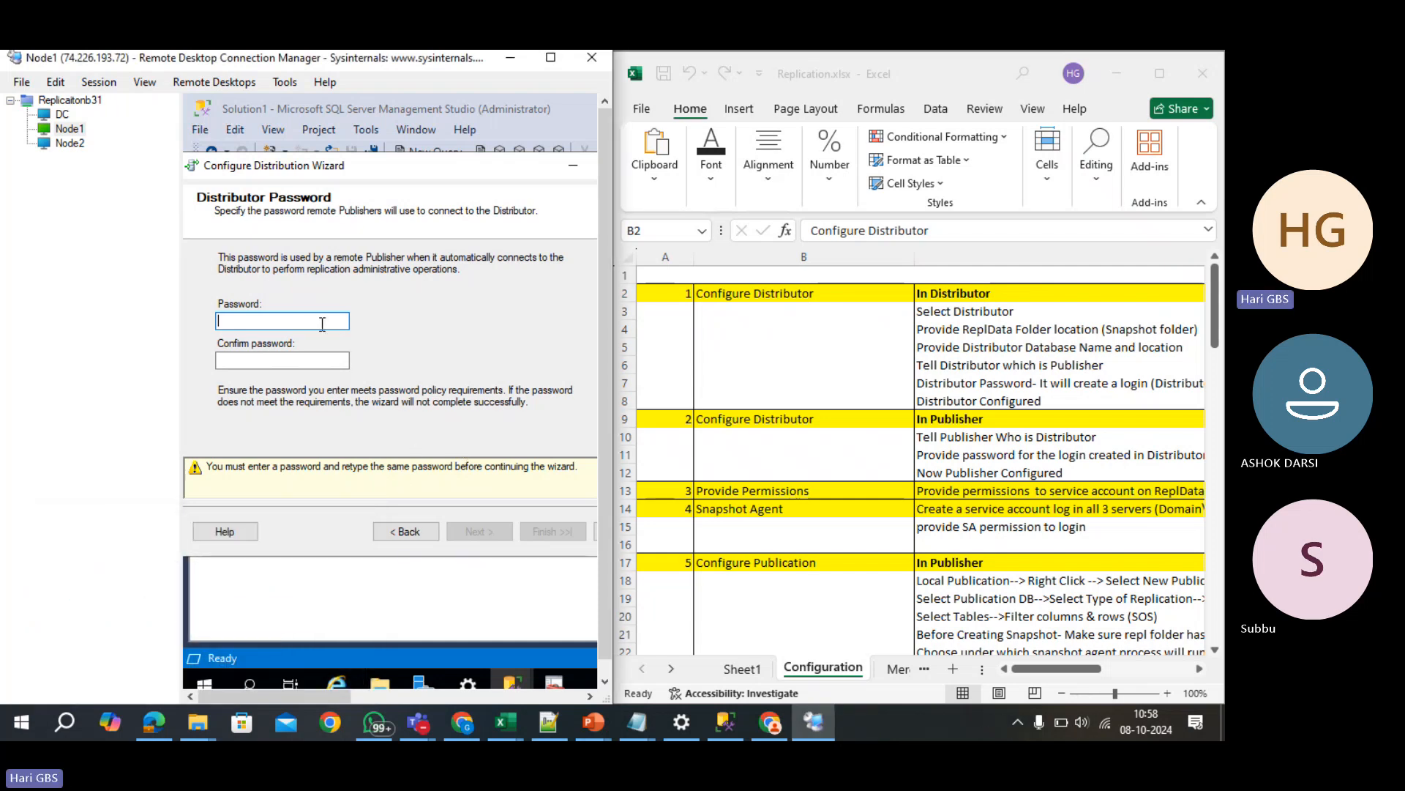
key(ctrl+v)
click(317, 361)
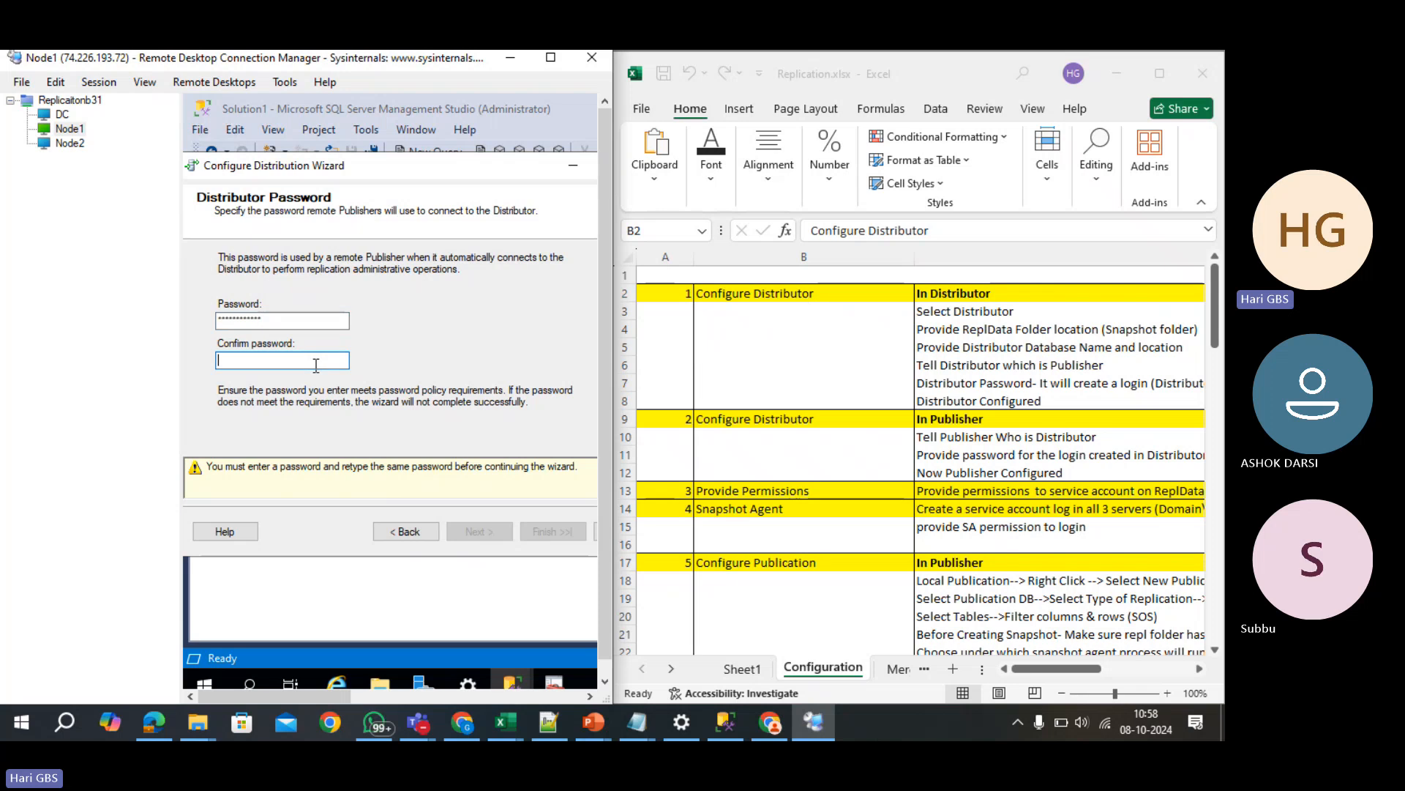
key(ctrl+v)
click(475, 533)
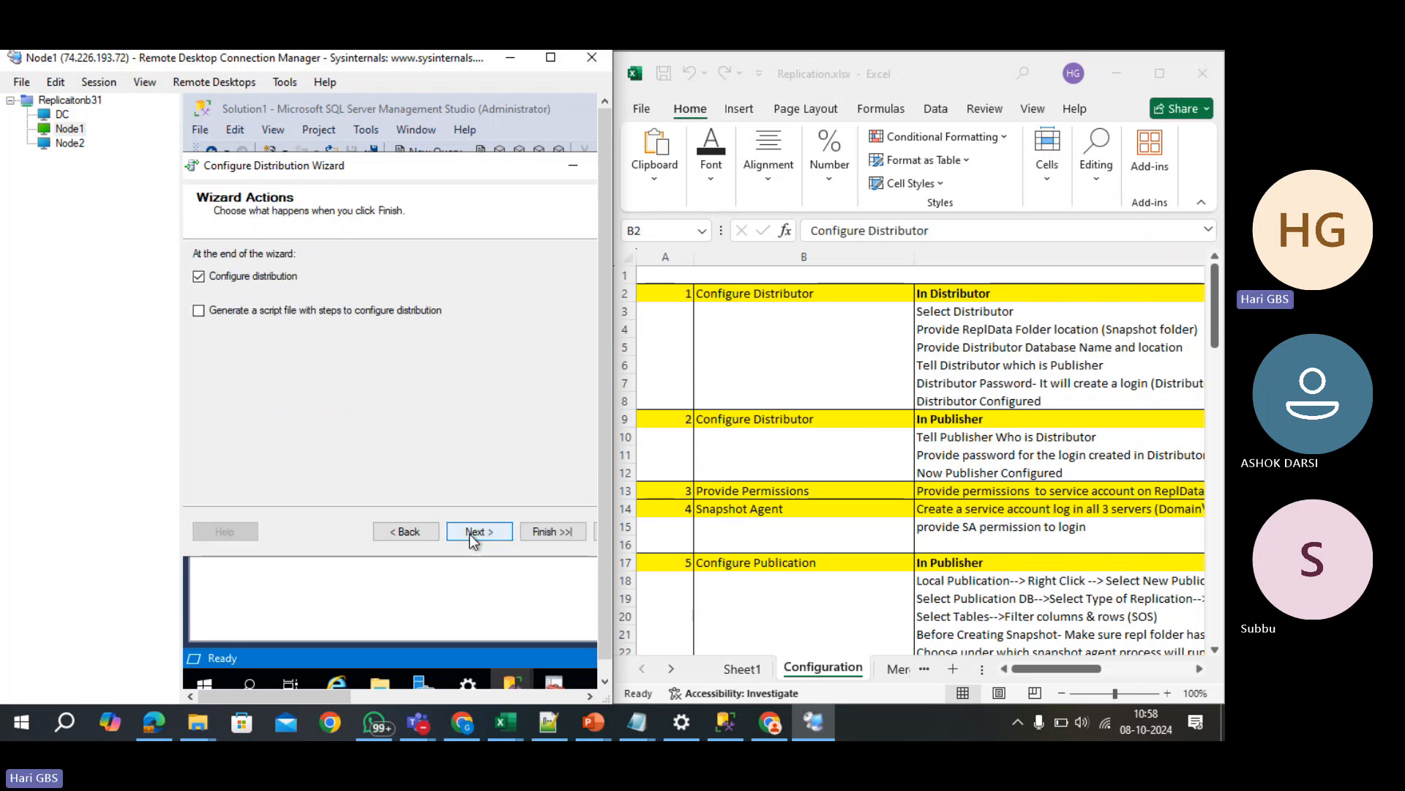
- Finish the wizard and close it once distribution is configured successfully
click(472, 534)
click(554, 529)
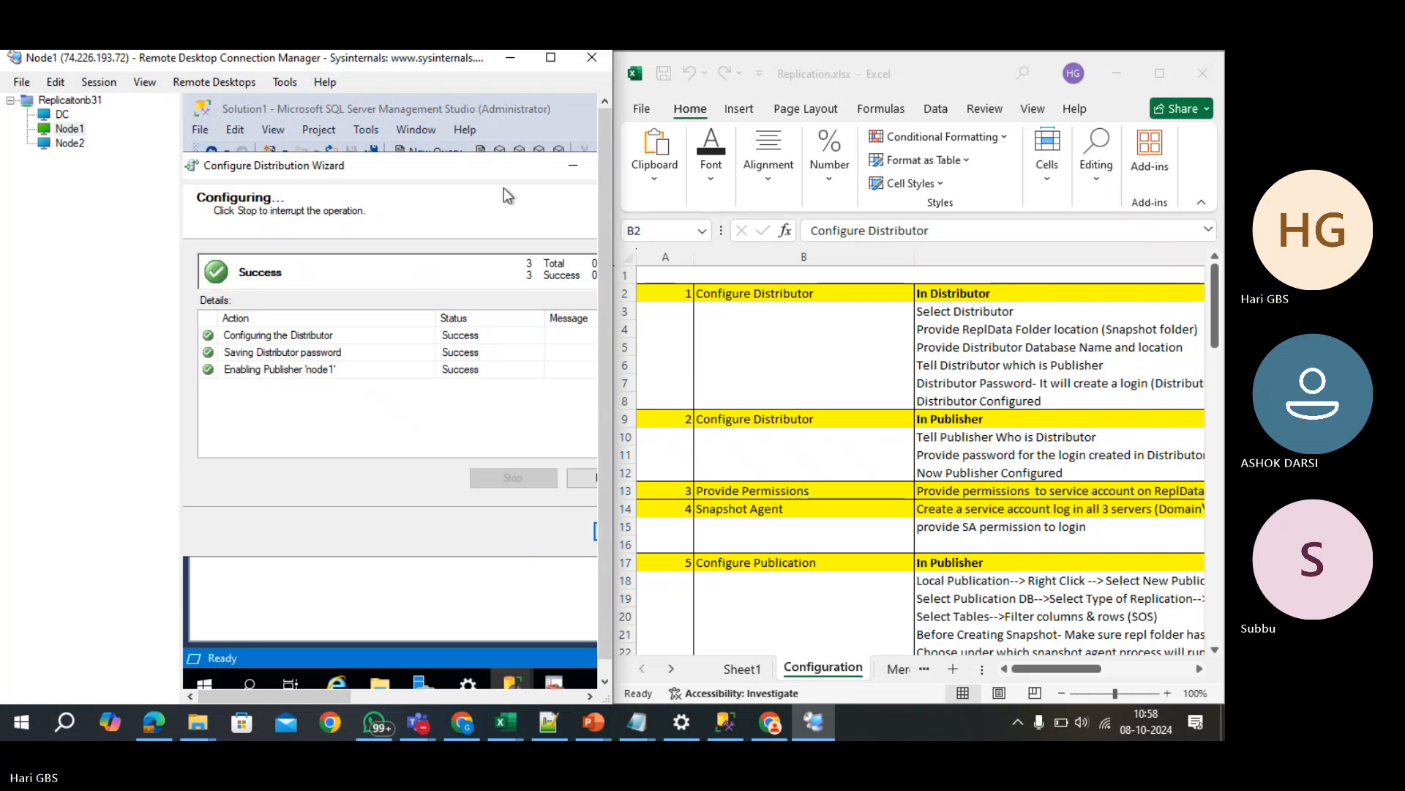
drag(512, 165, 486, 164)
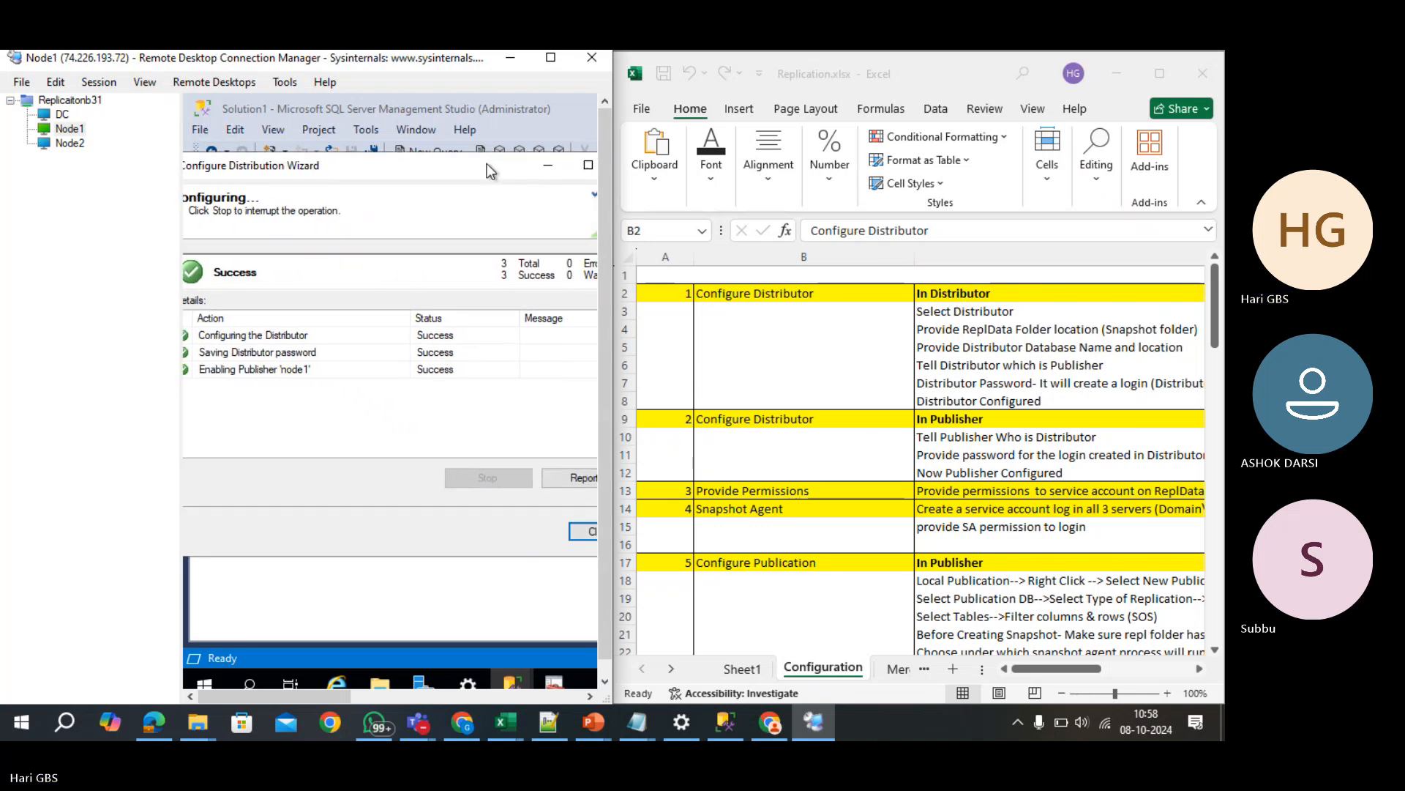
click(583, 531)
- Select the second Configure Distributor step in B9 and its In Publisher note in C9
click(750, 423)
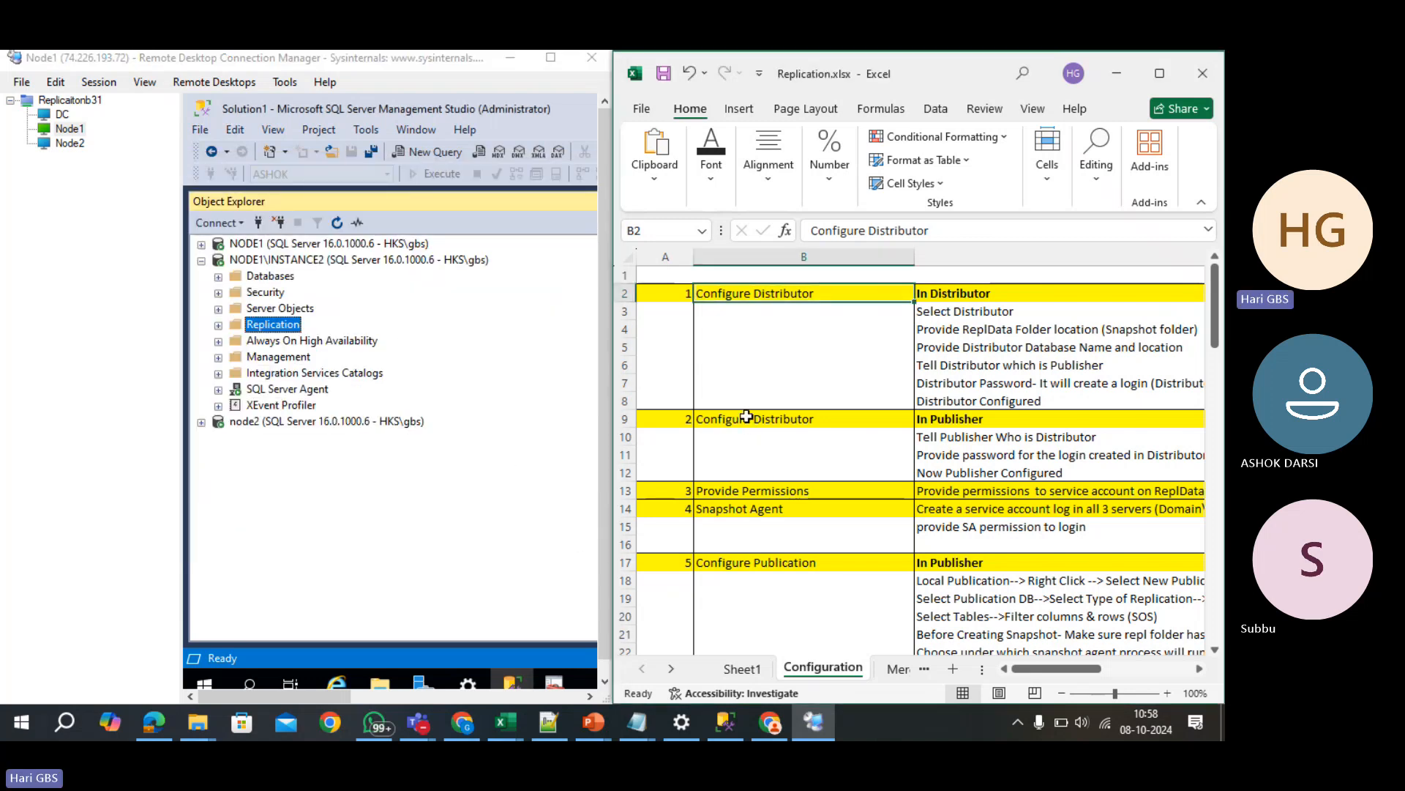
click(750, 423)
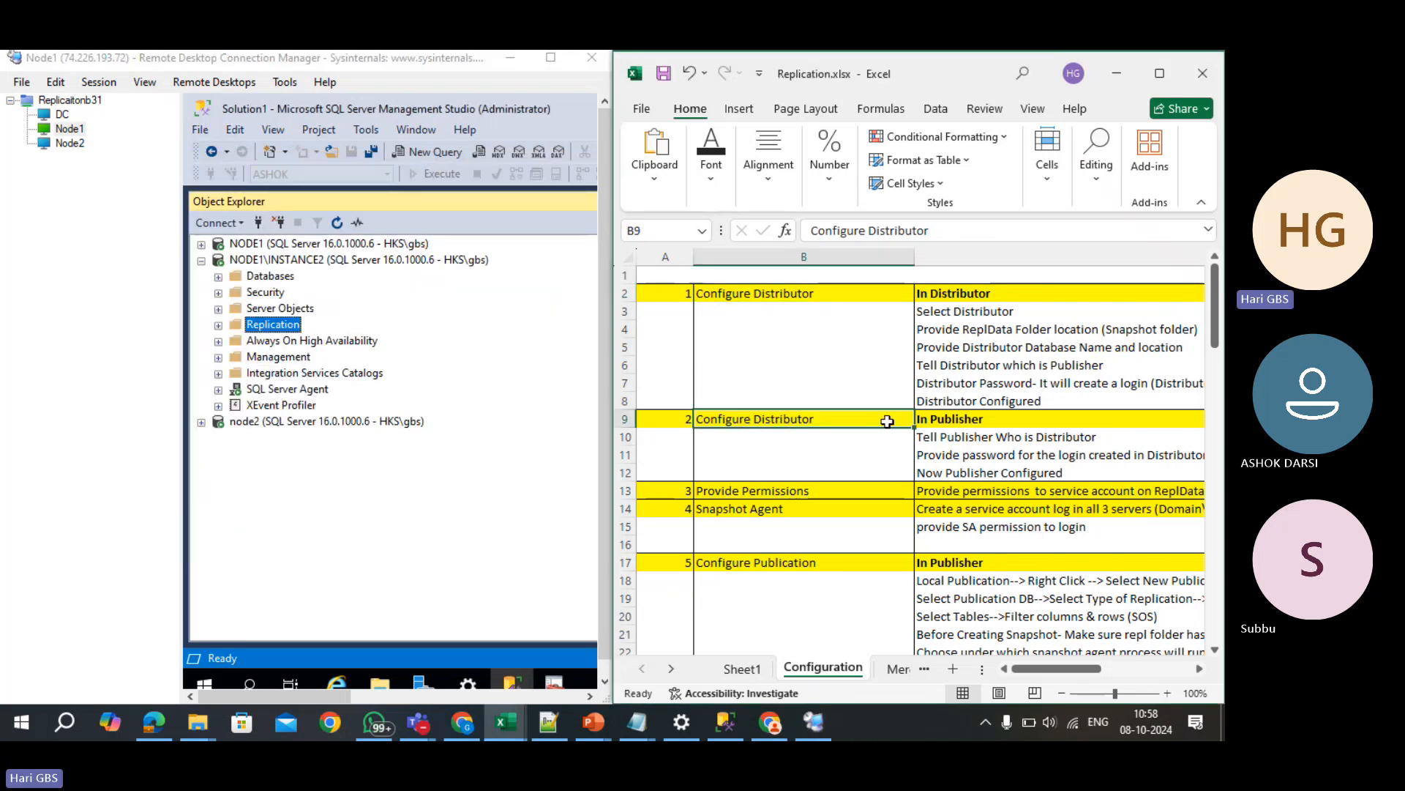
click(936, 420)
- Start the Configure Distribution Wizard on NODE1's Replication folder
click(202, 261)
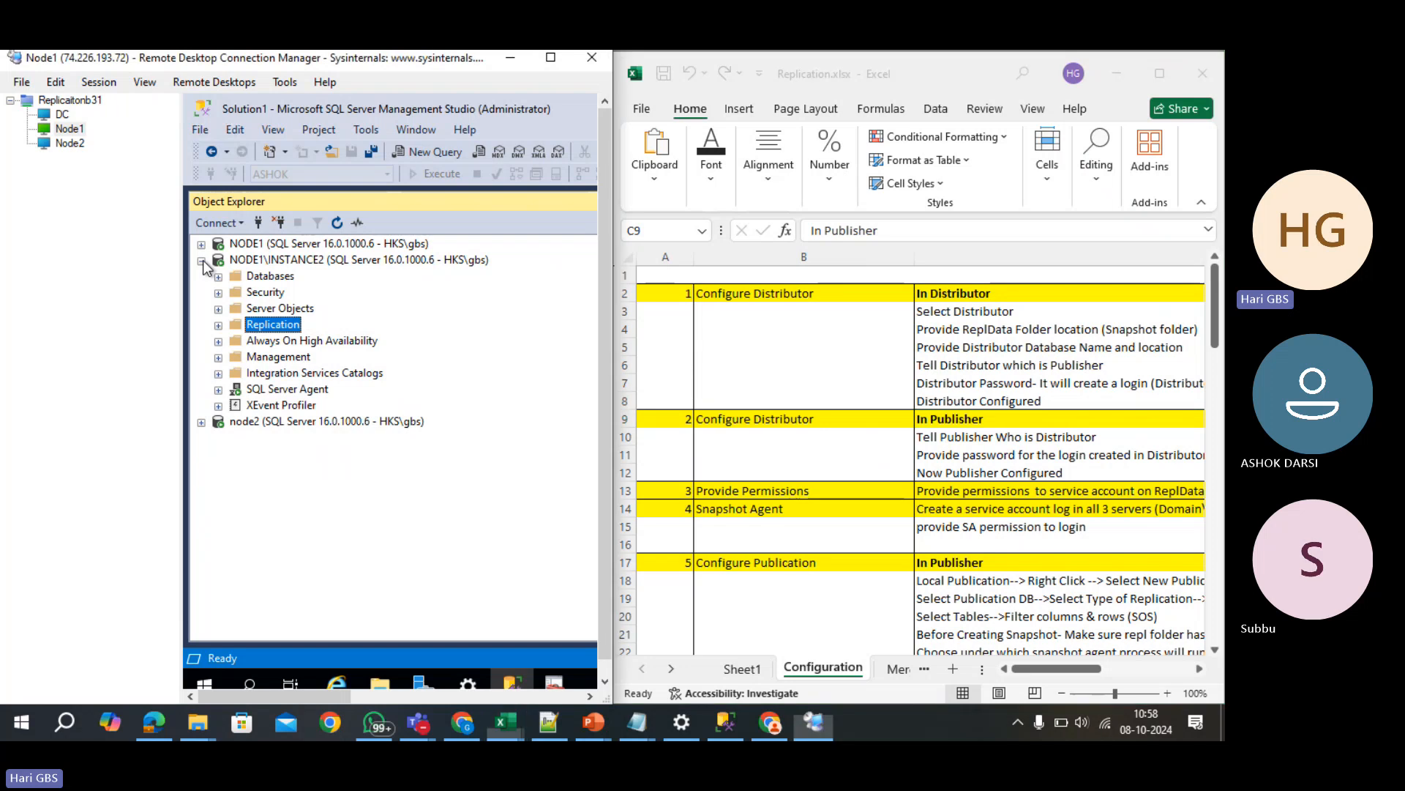
click(284, 243)
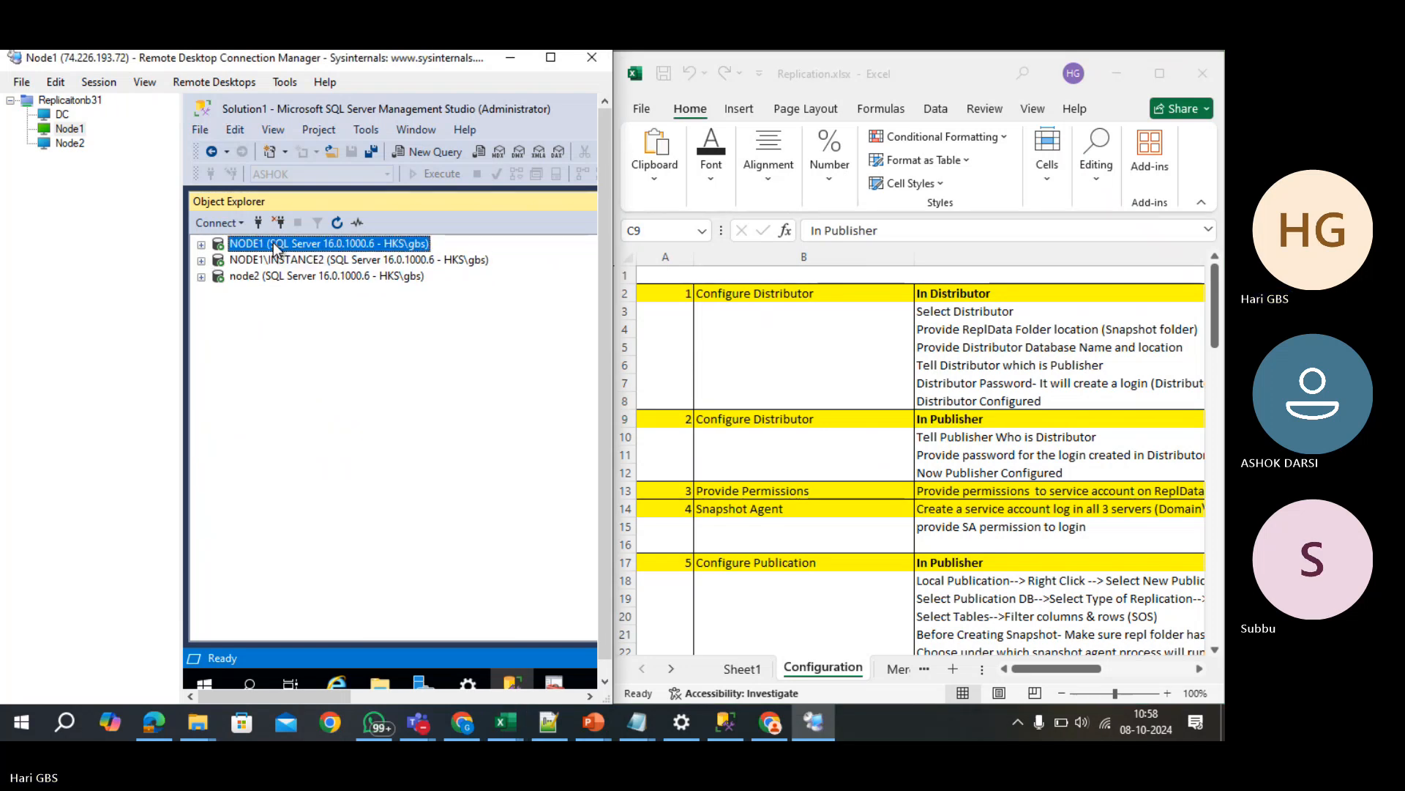
click(201, 244)
right_click(277, 315)
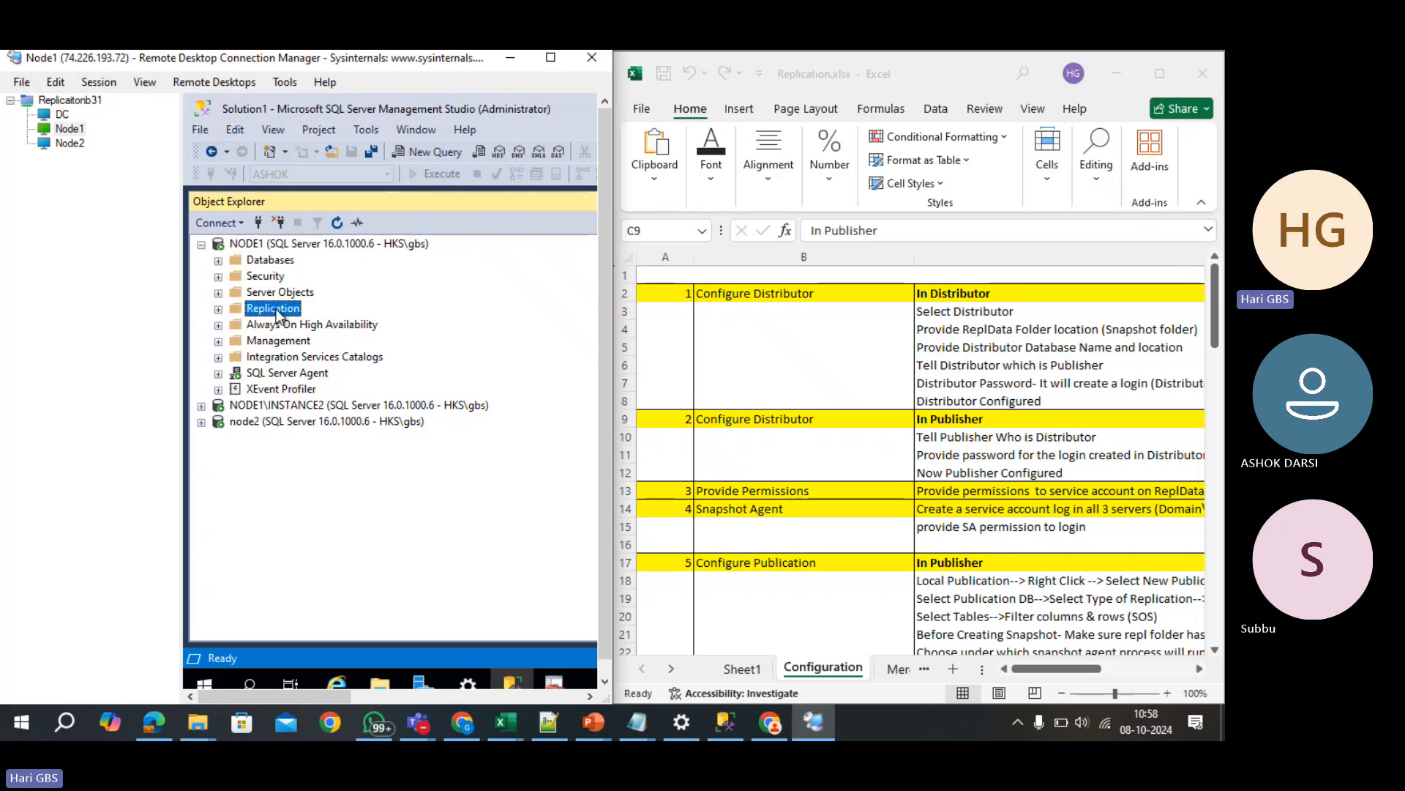
click(305, 319)
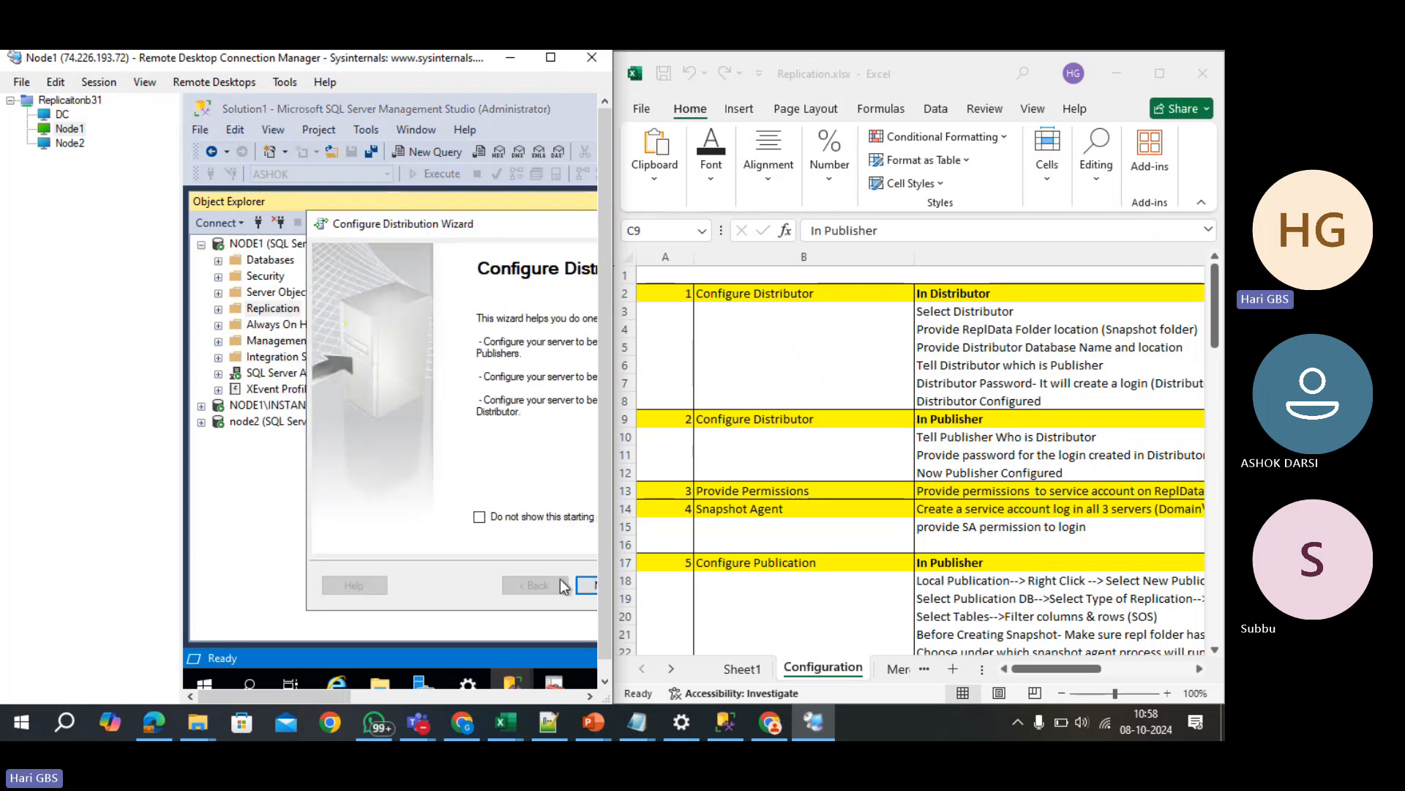
click(586, 585)
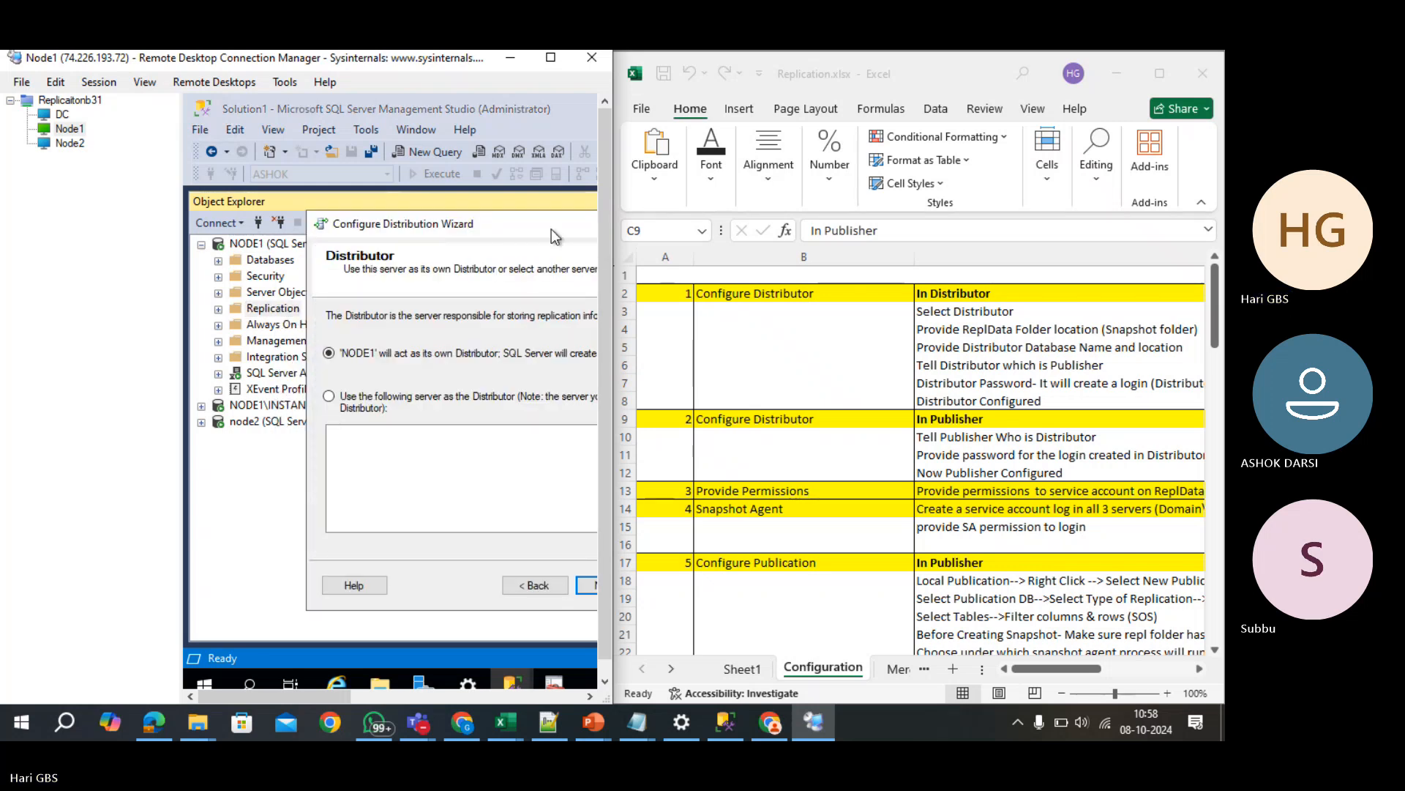
drag(551, 229, 417, 225)
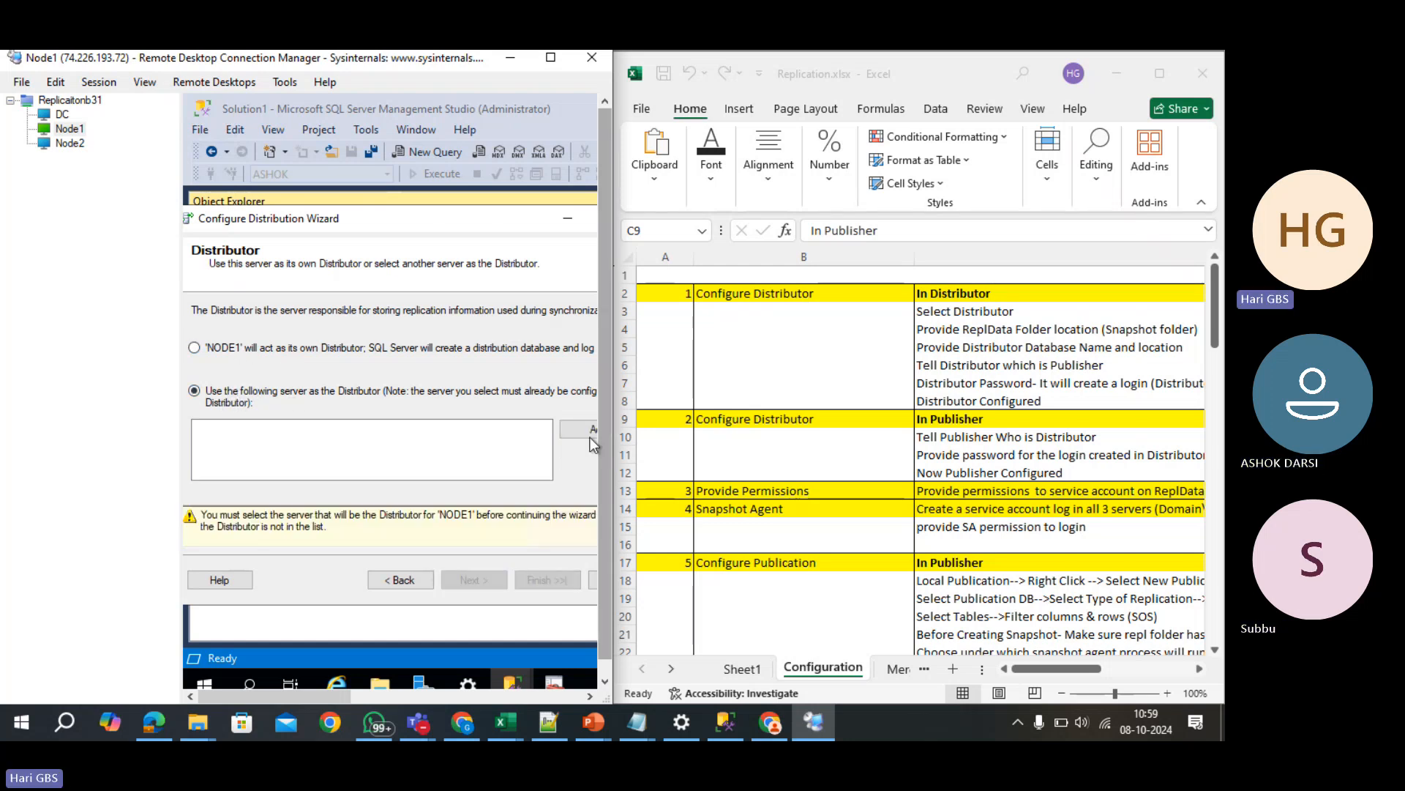
- Add NODE1\INSTANCE2 as NODE1's remote Distributor
click(583, 433)
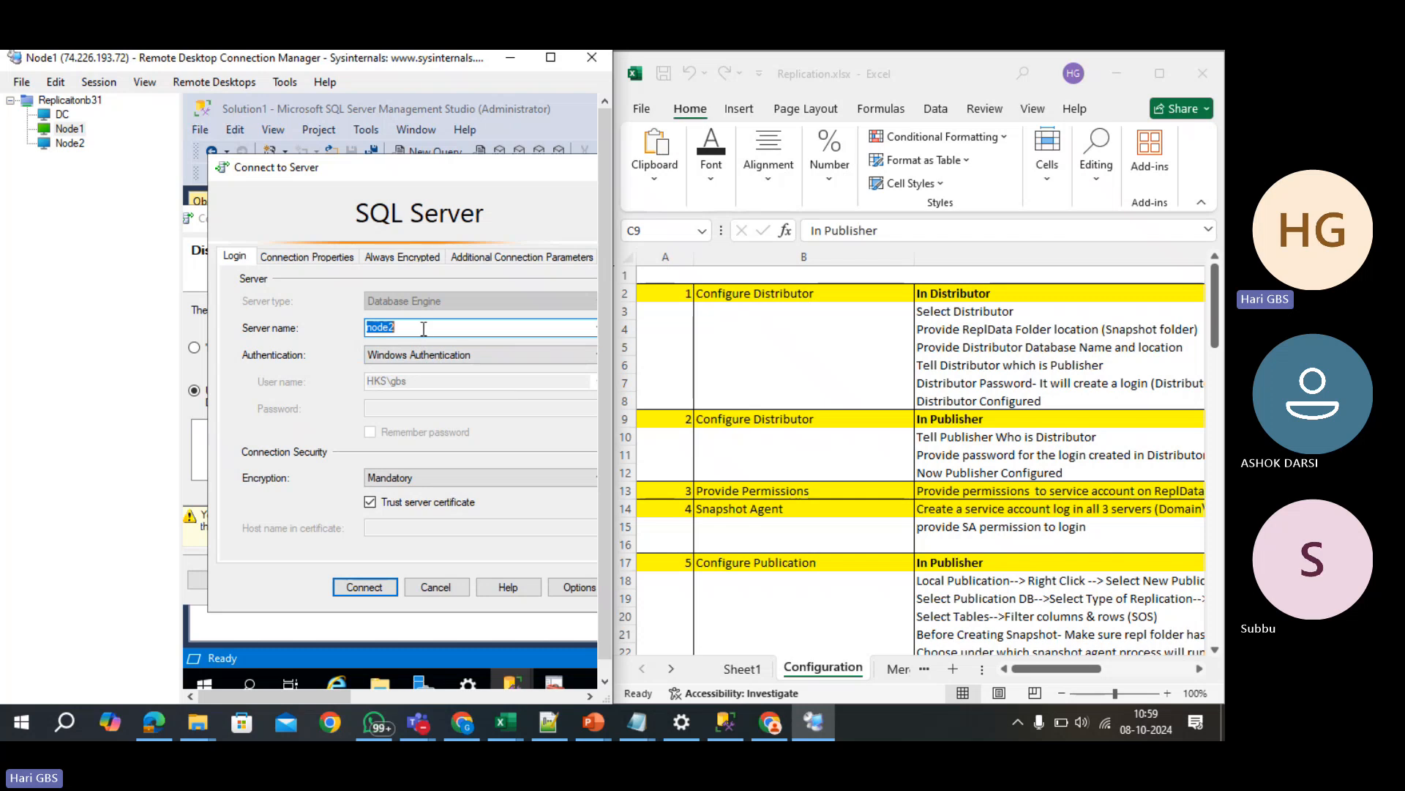
click(540, 328)
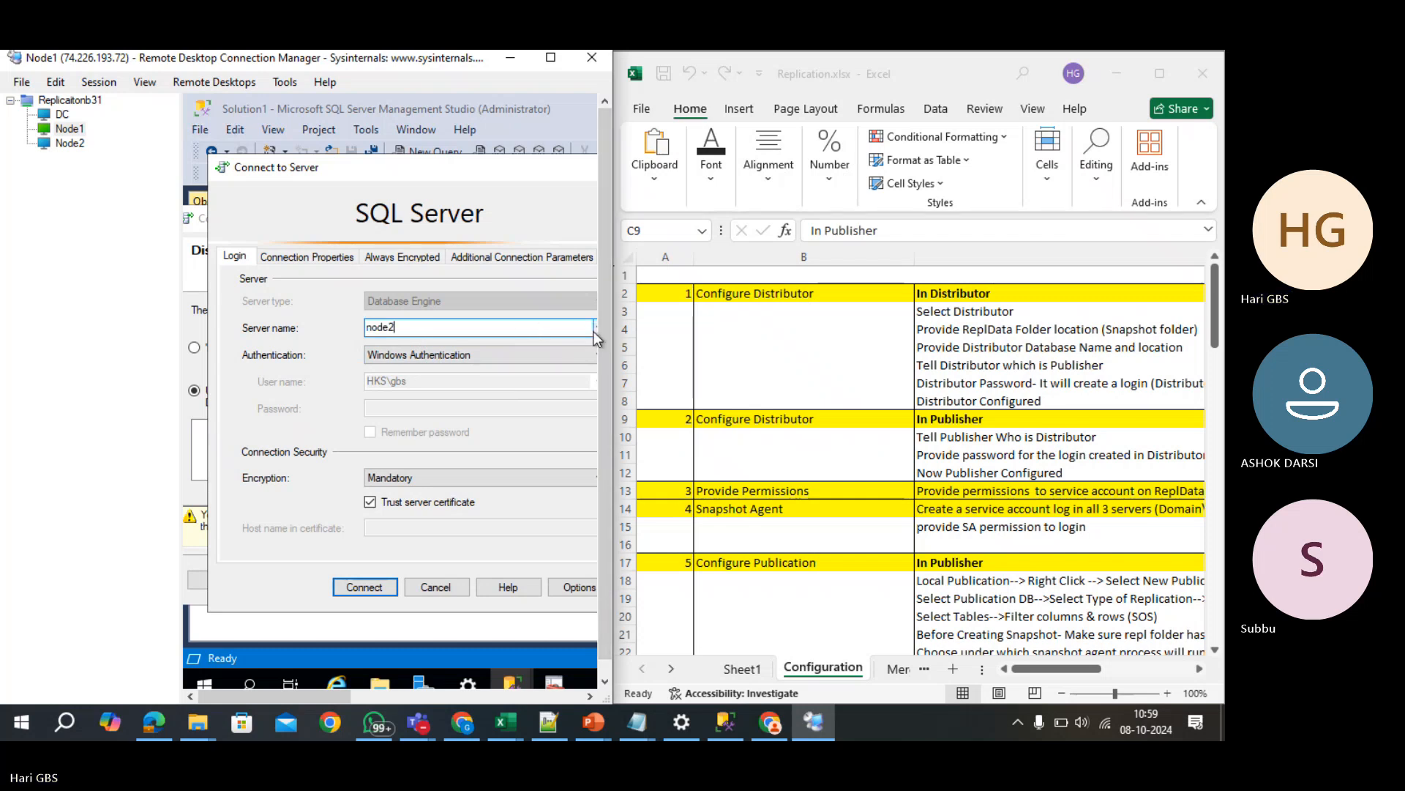
click(596, 328)
click(540, 367)
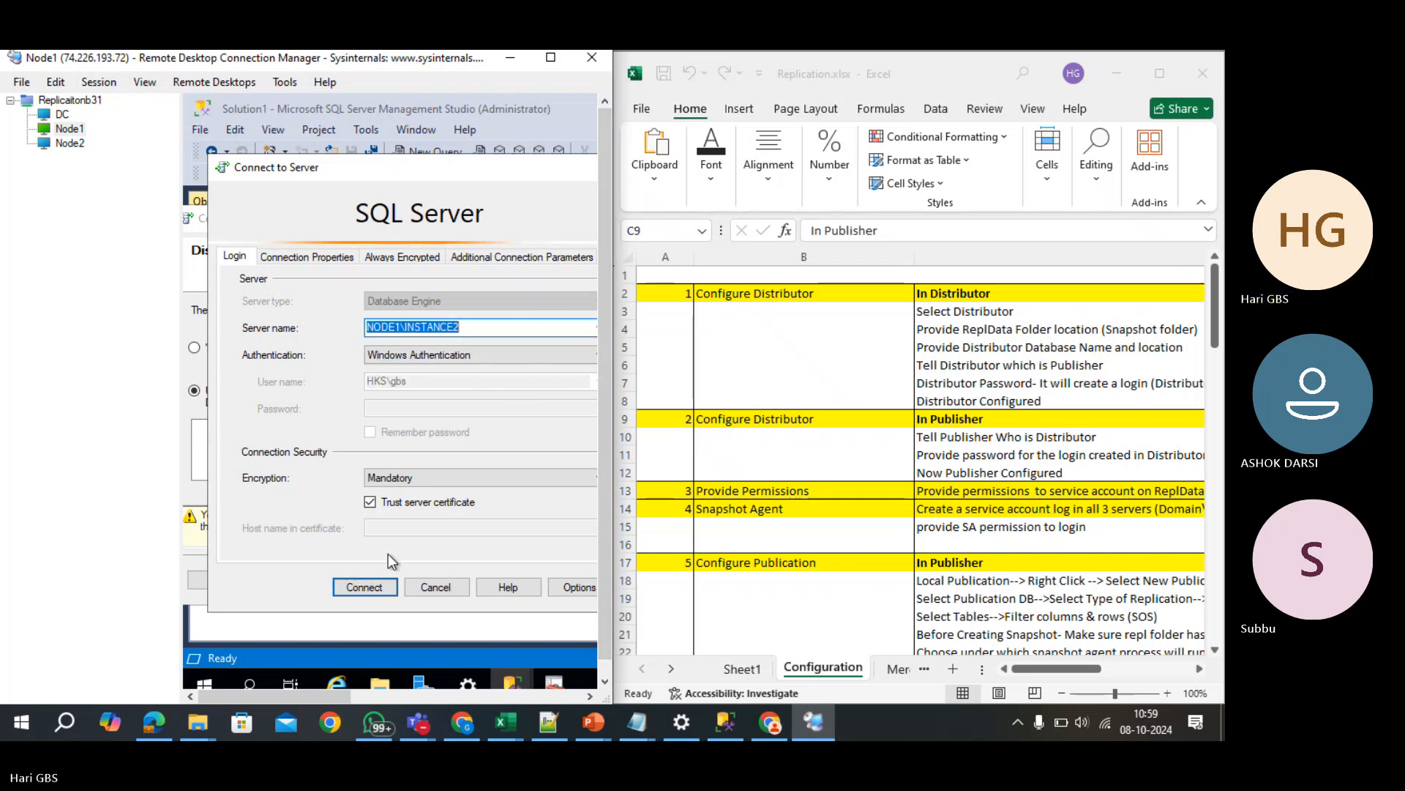
click(364, 587)
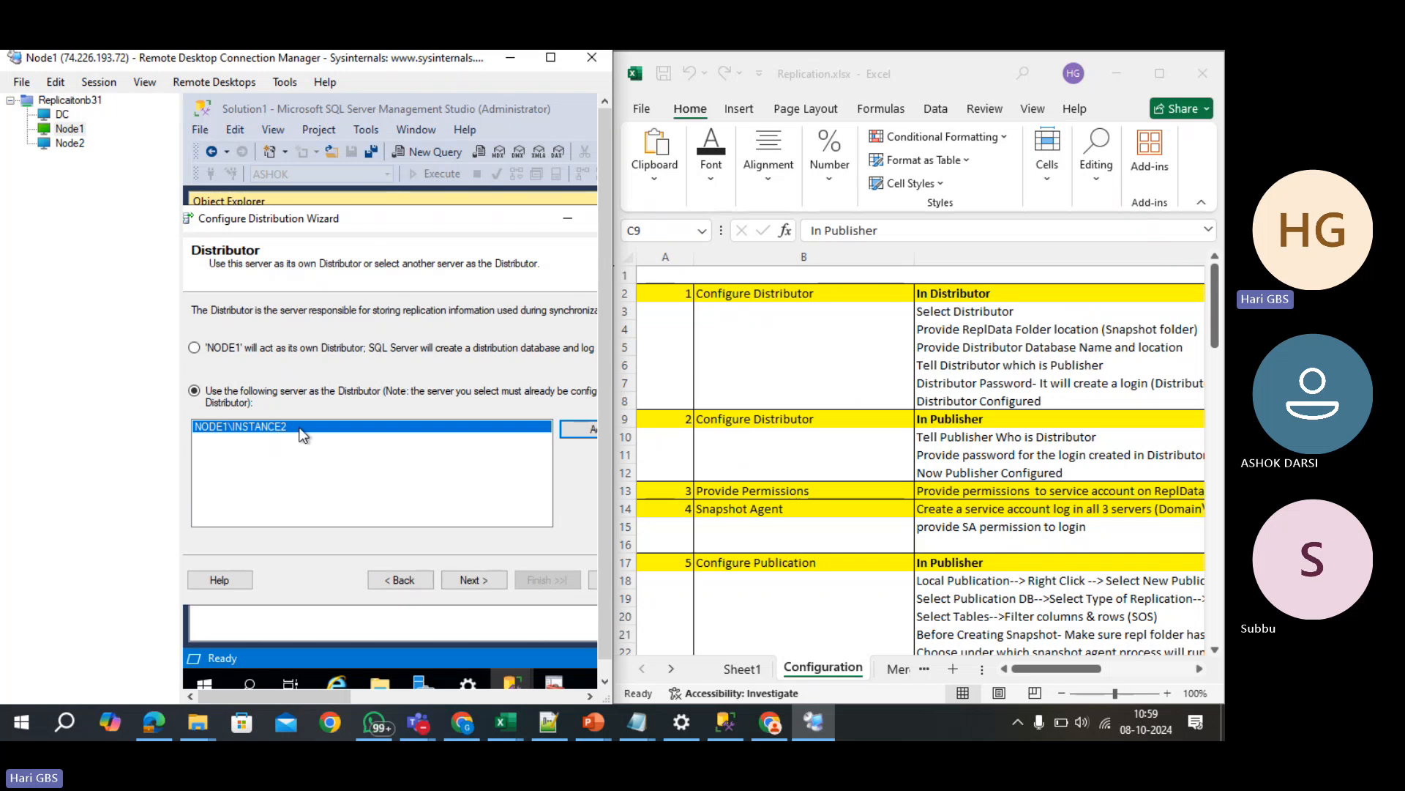
click(489, 585)
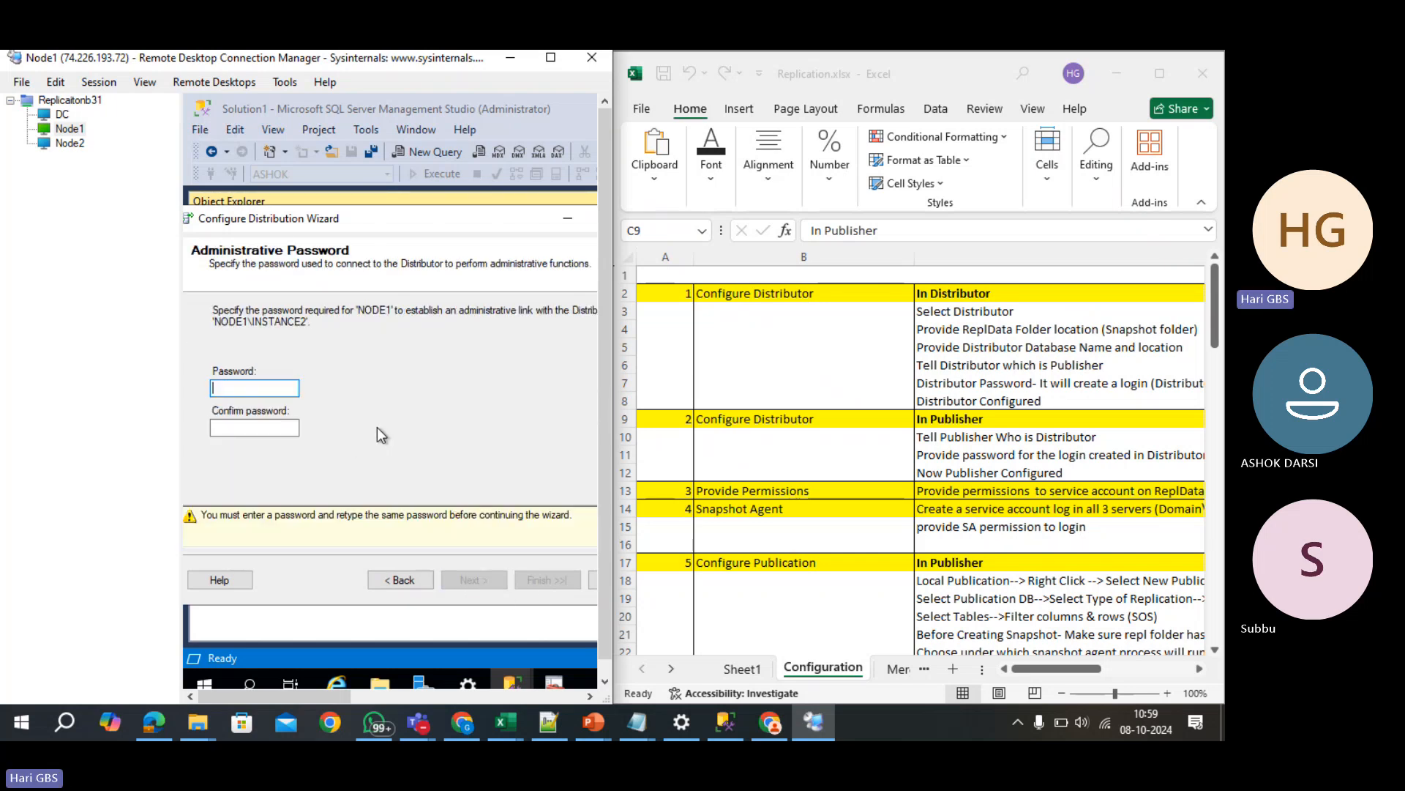
- Enter and confirm the administrative link password, then finish and close the wizard
key(ctrl+v)
key(Tab)
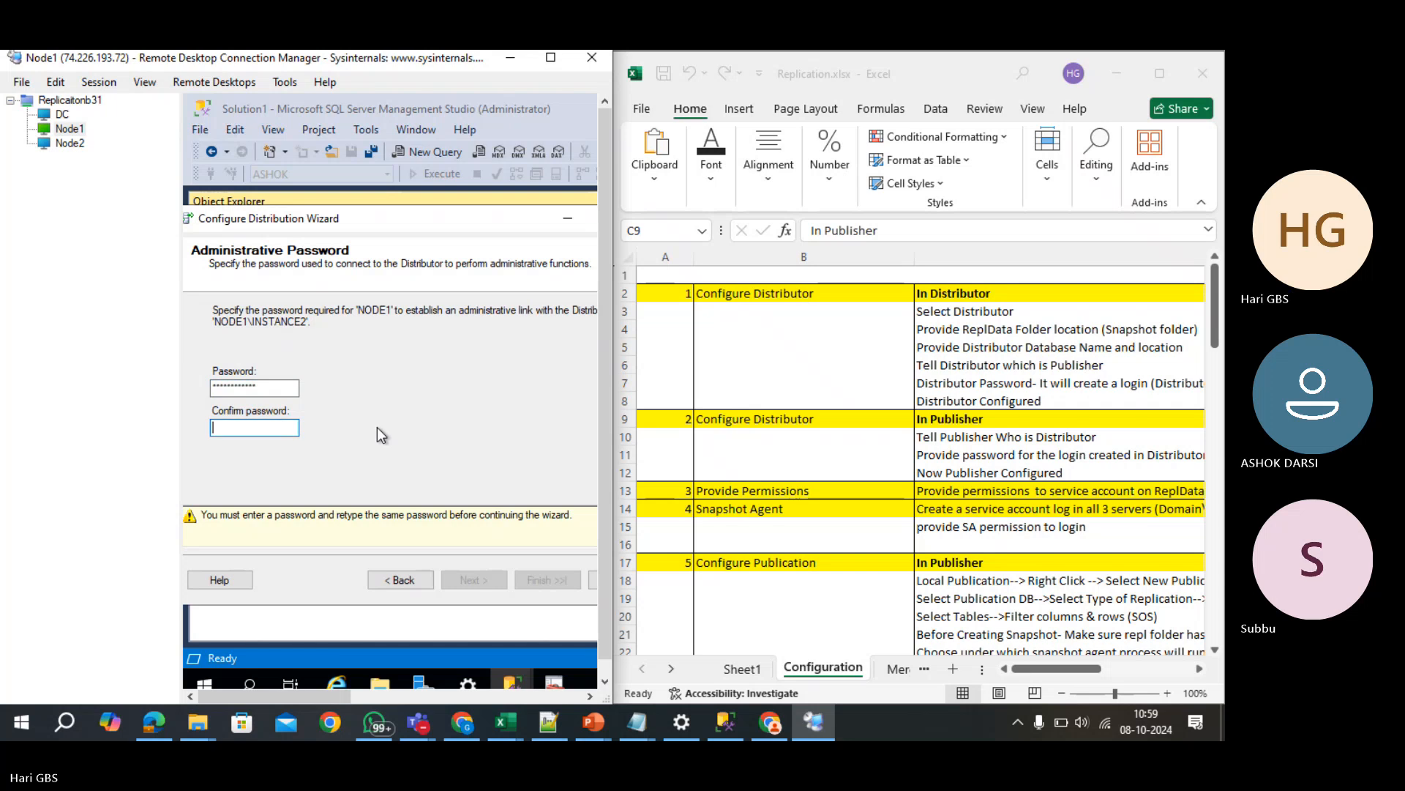
key(ctrl+v)
click(472, 579)
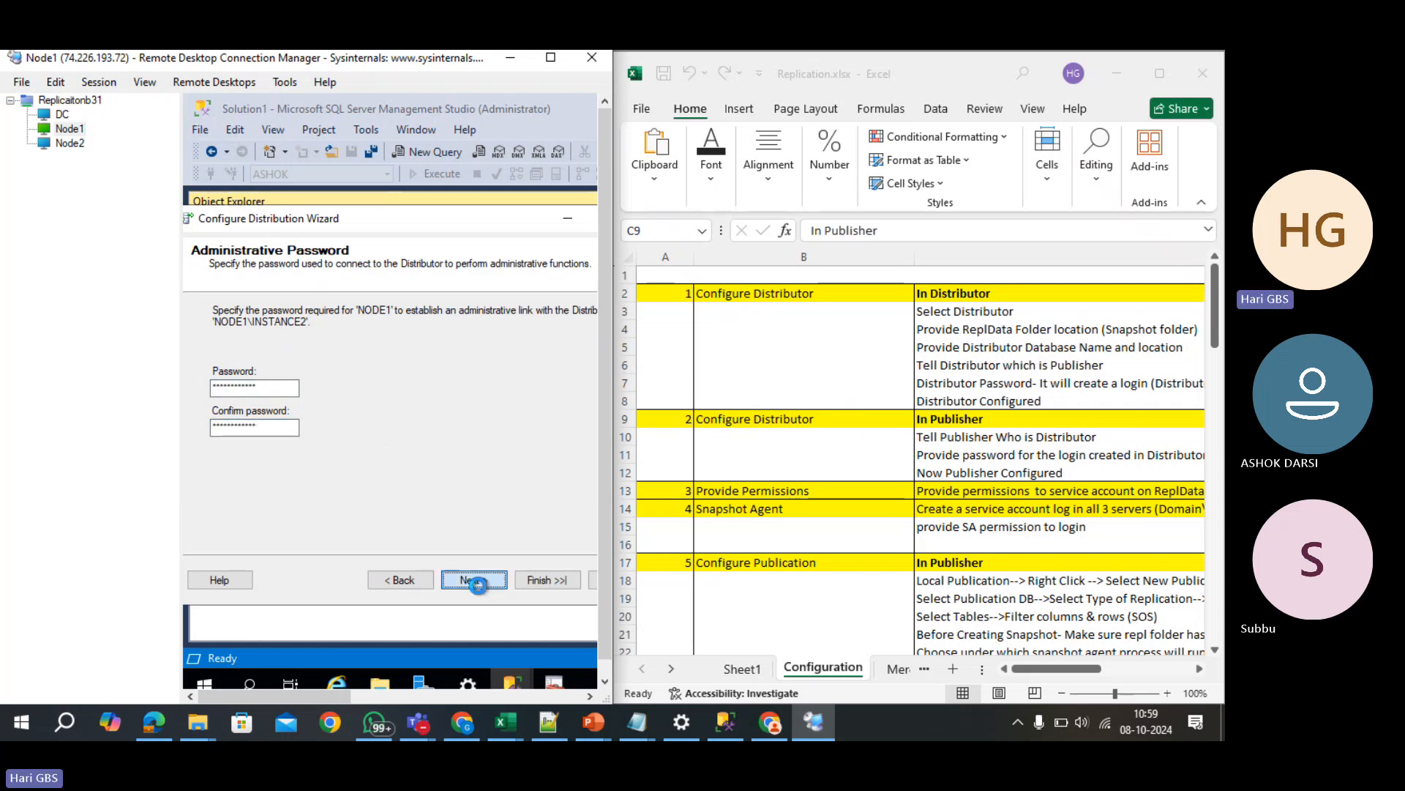
click(476, 580)
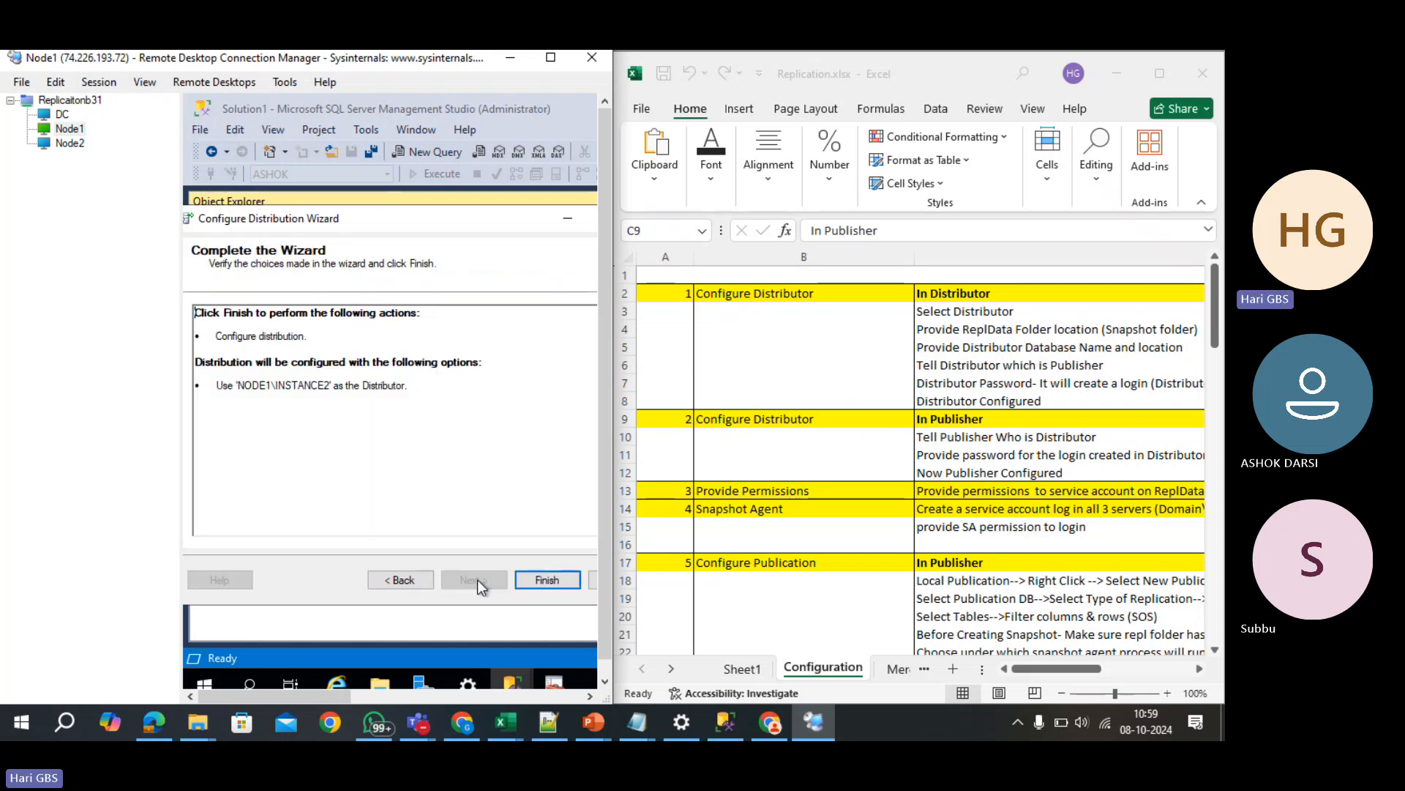
click(542, 580)
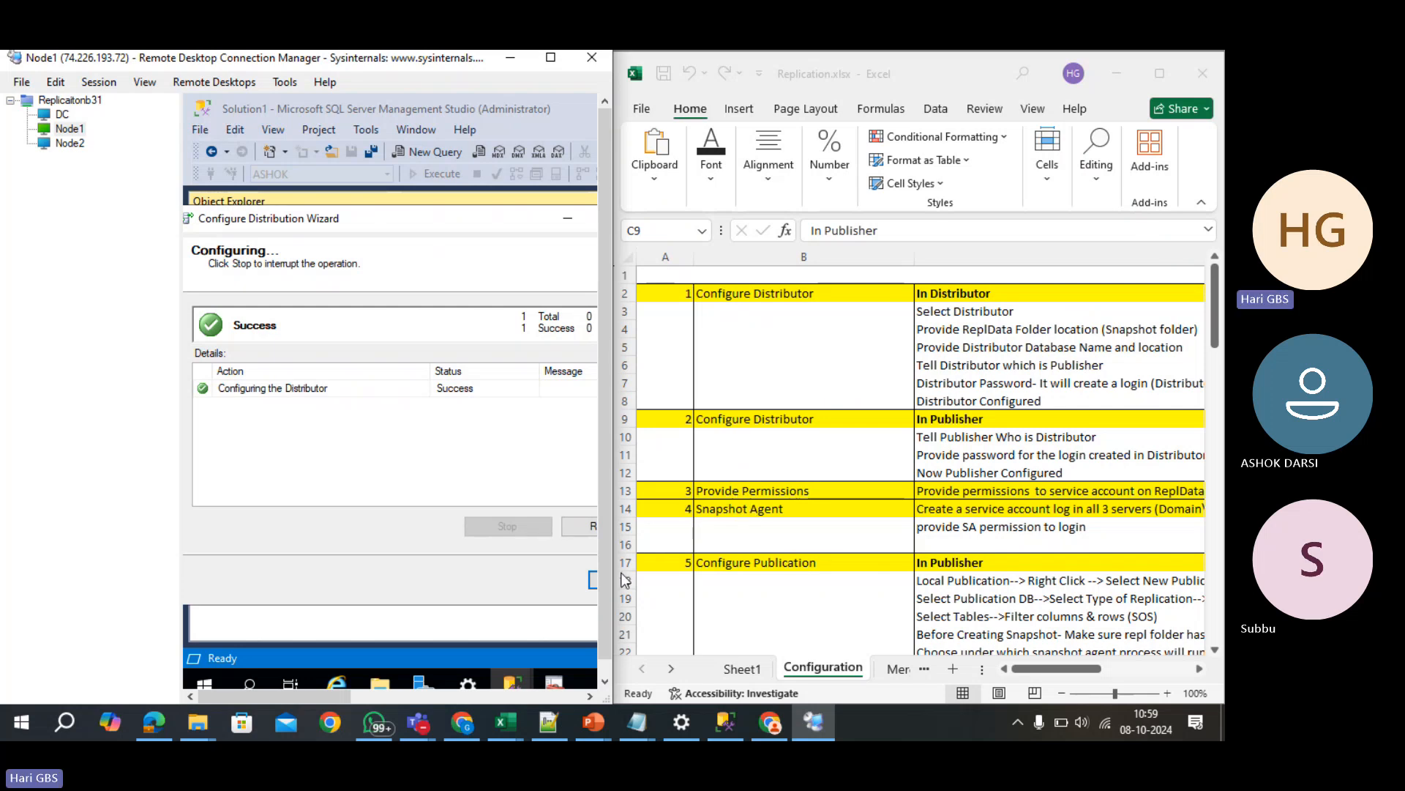
click(594, 580)
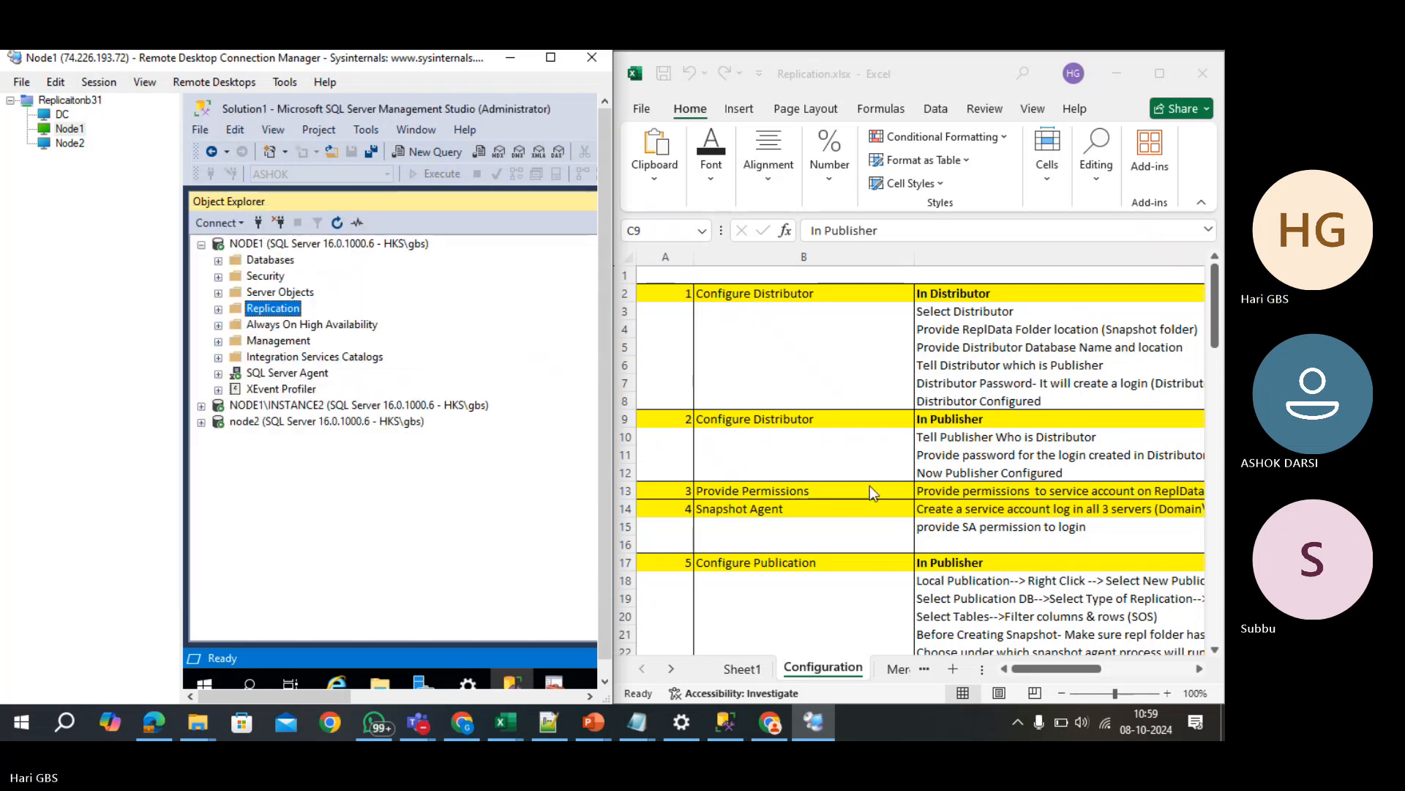
- Select the Provide Permissions note in C13 and browse to MSSQL16.INSTANCE2\MSSQL on the remote server
click(1018, 495)
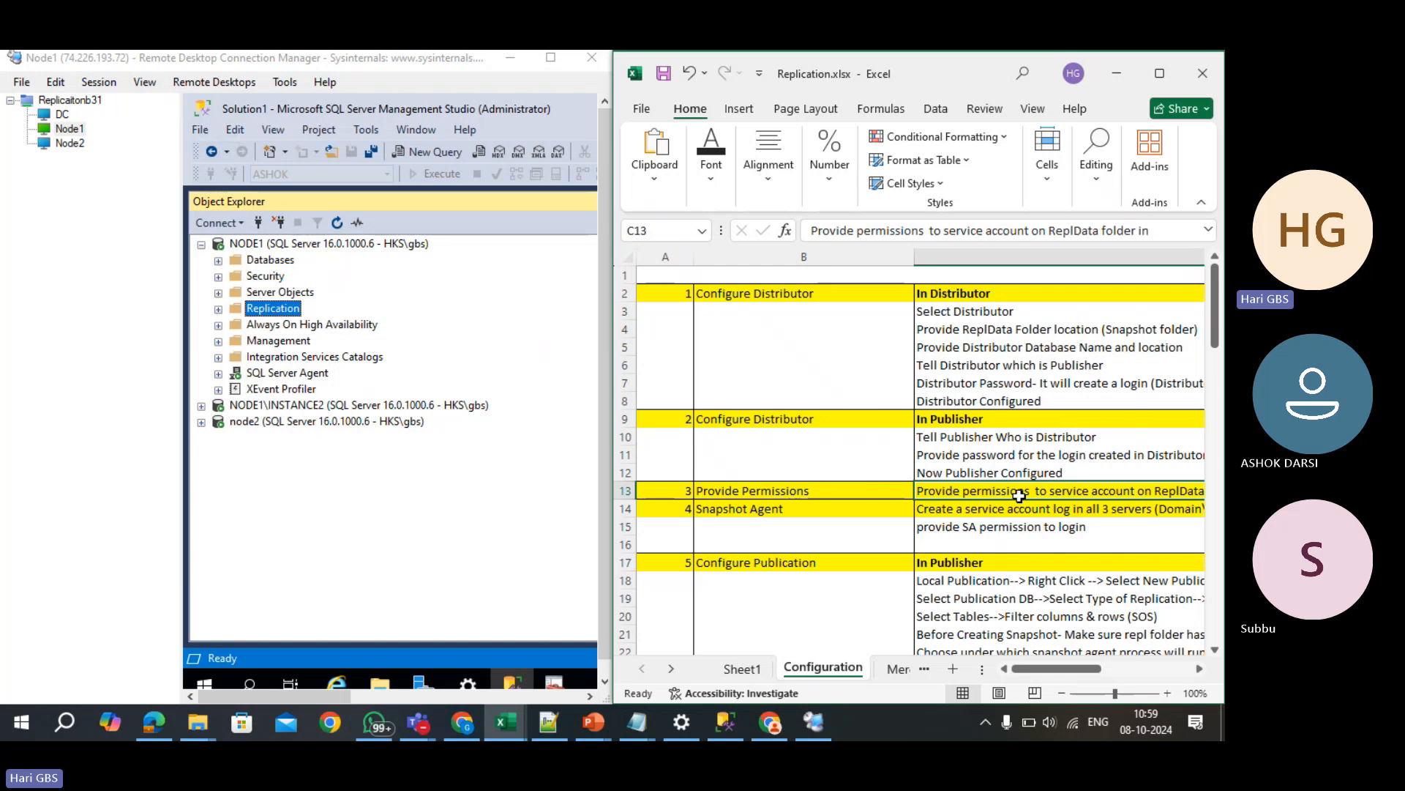
click(378, 682)
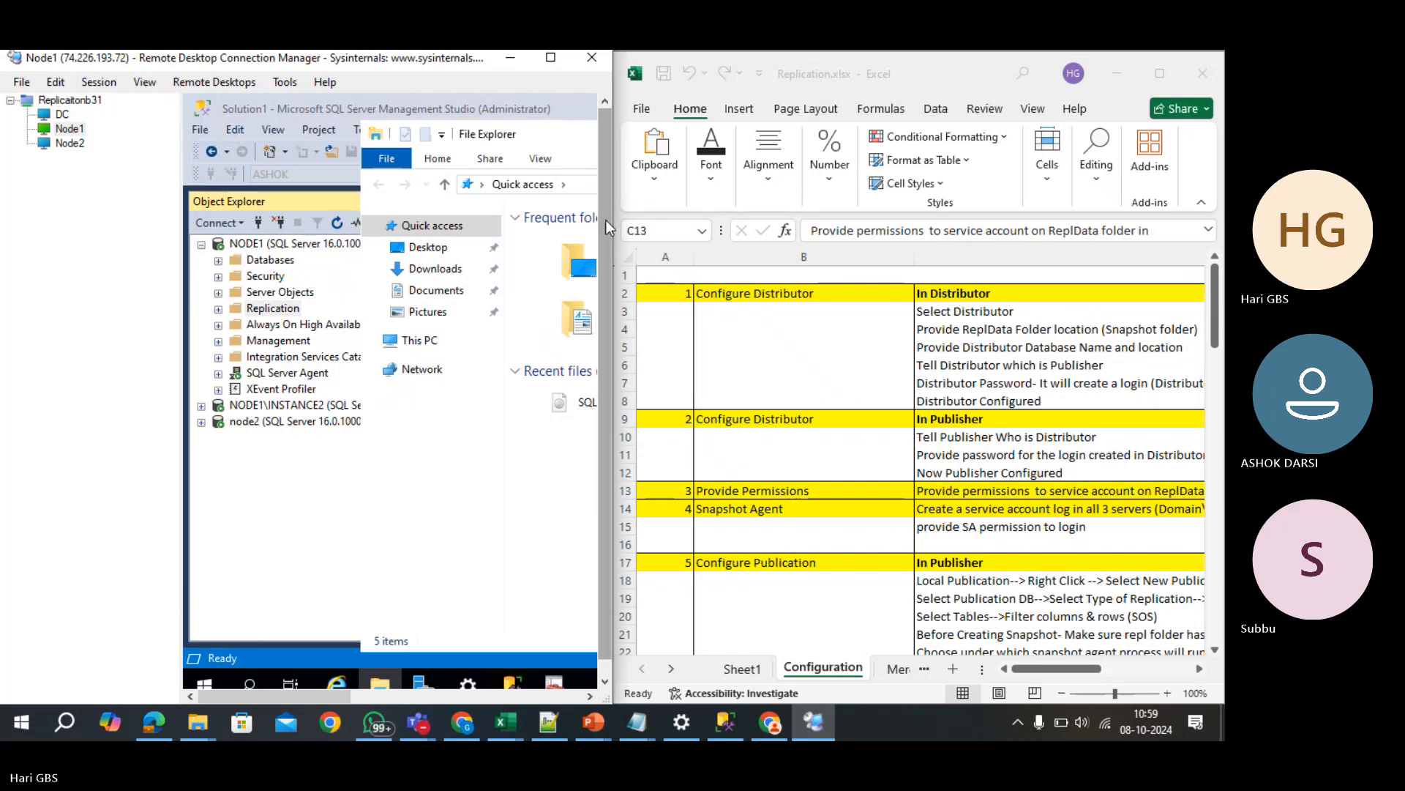
drag(613, 223, 741, 243)
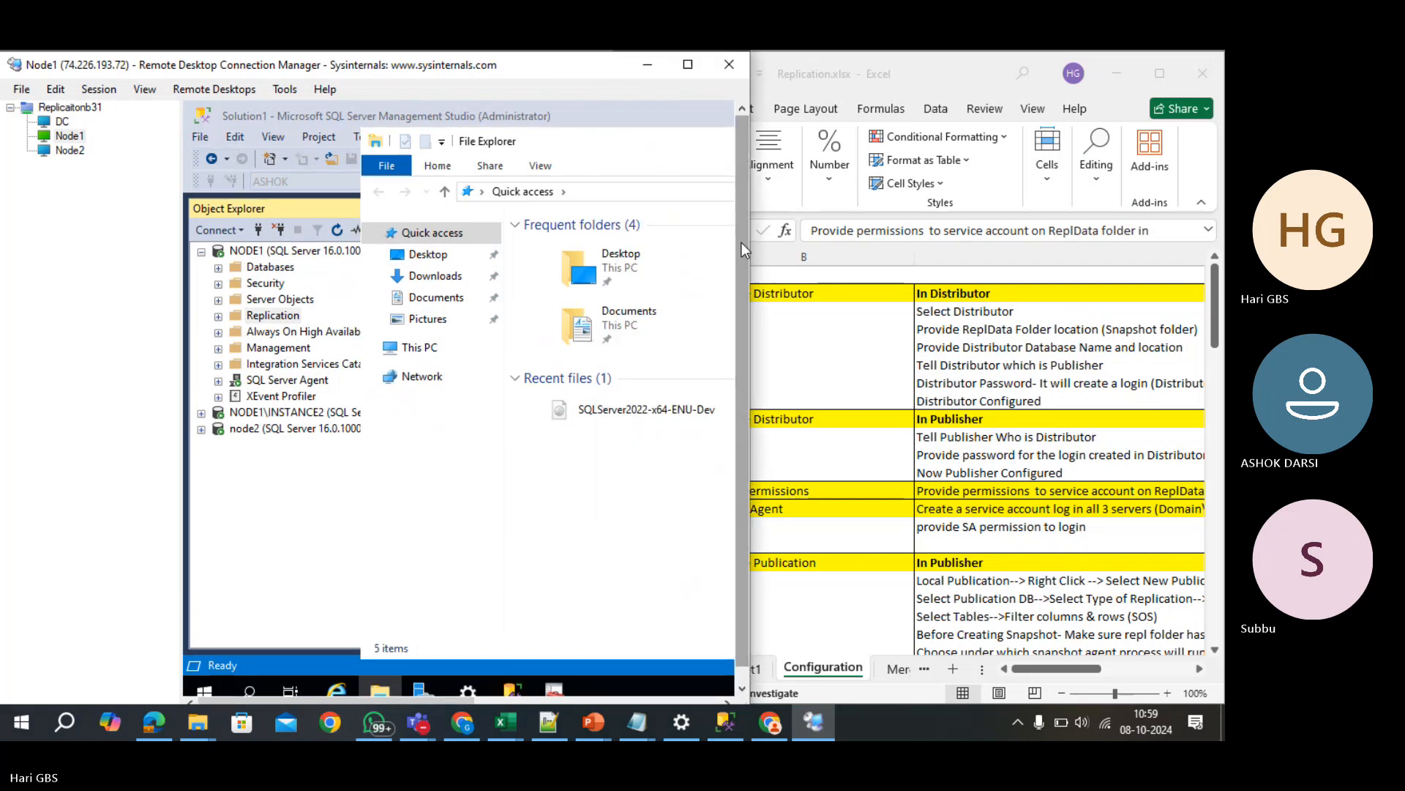
click(415, 350)
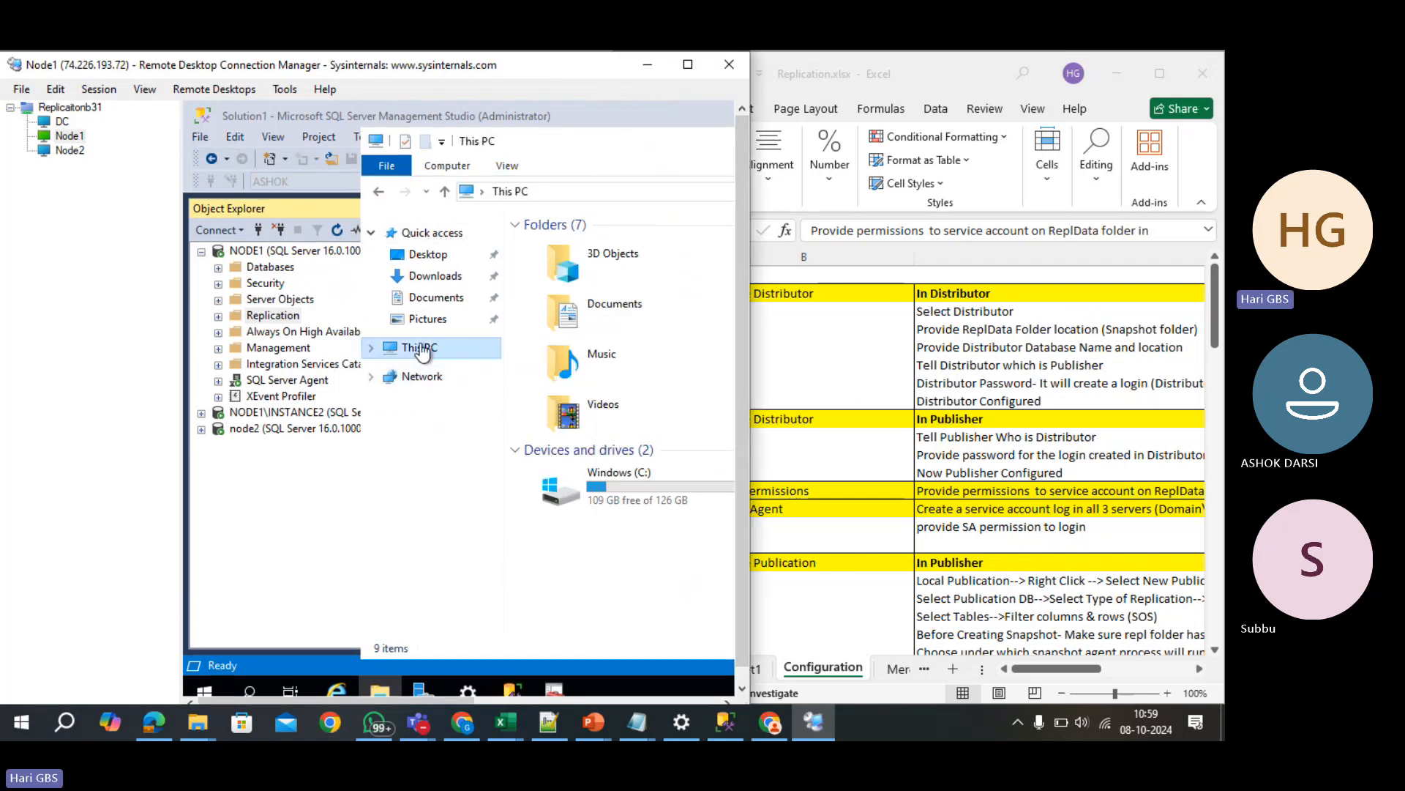
double_click(635, 480)
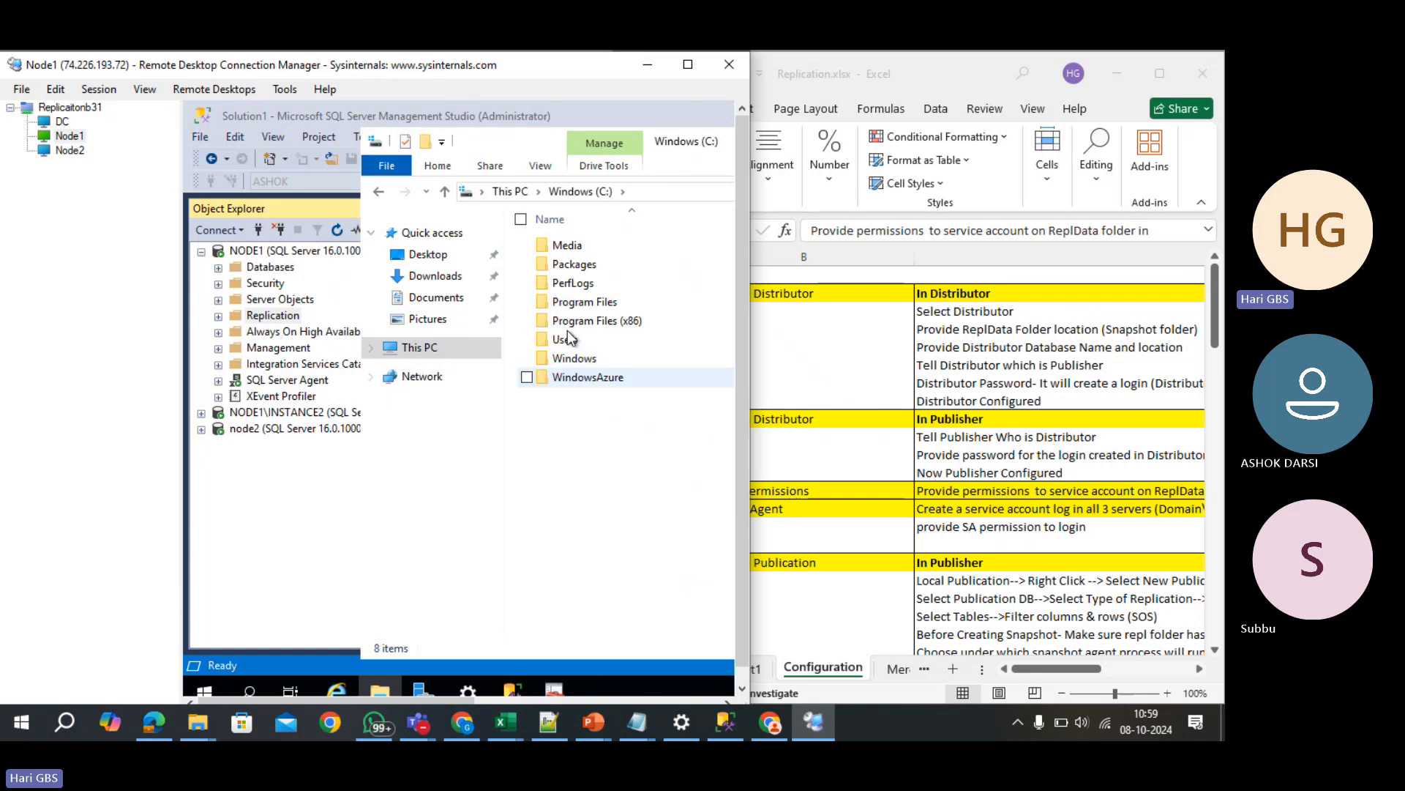
double_click(577, 305)
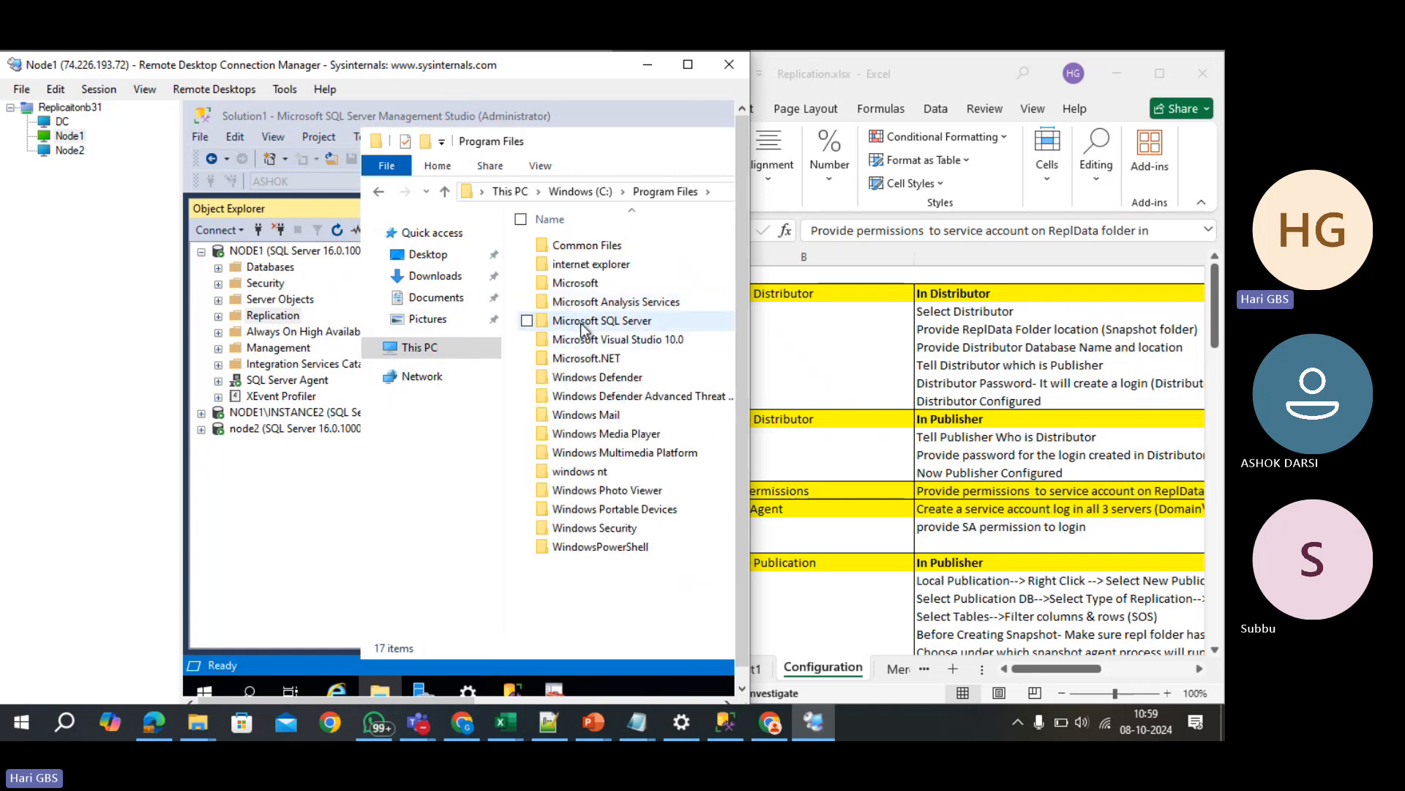
double_click(580, 321)
click(583, 326)
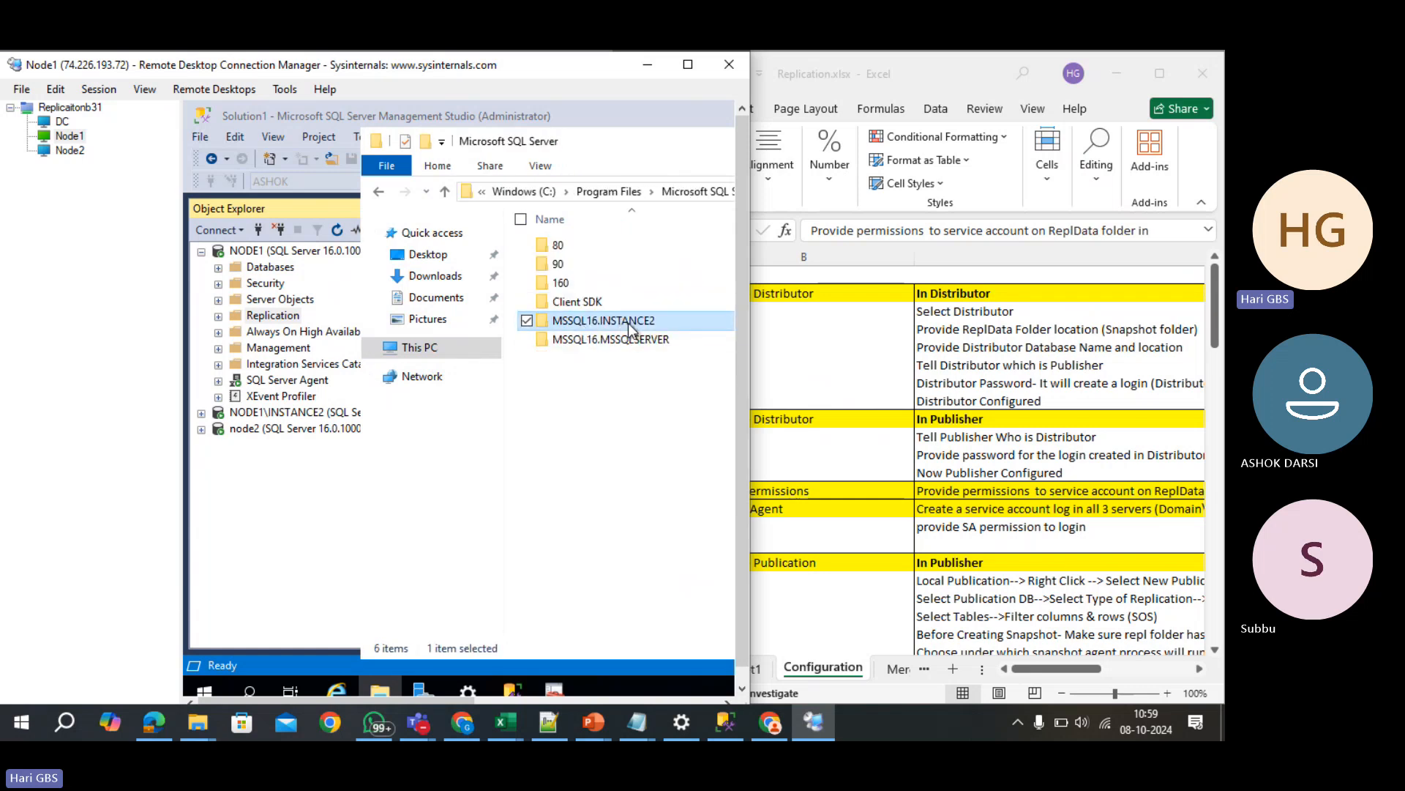
double_click(615, 322)
double_click(574, 246)
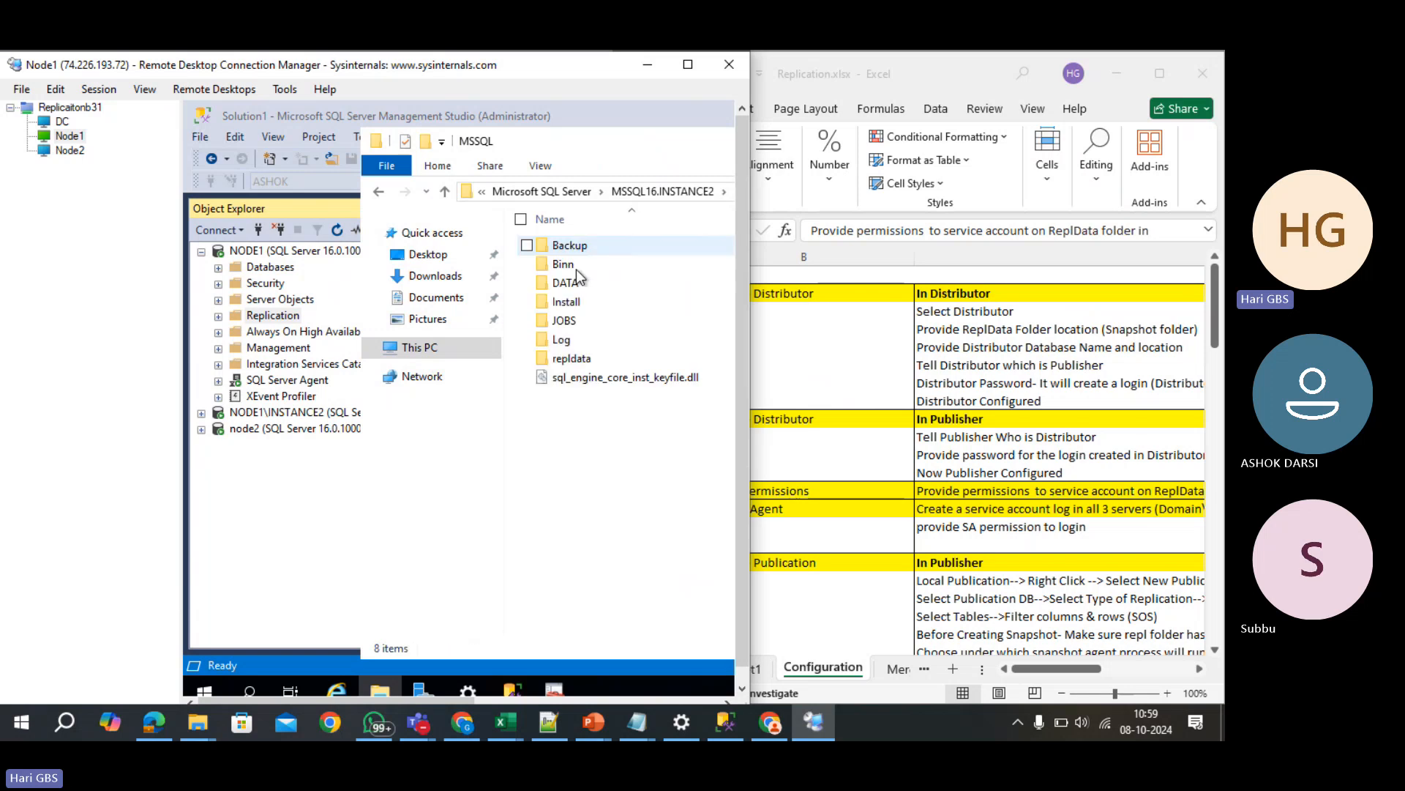
- Verify sqlservice has Full control on the repldata folder's Security tab, then close Properties
right_click(570, 360)
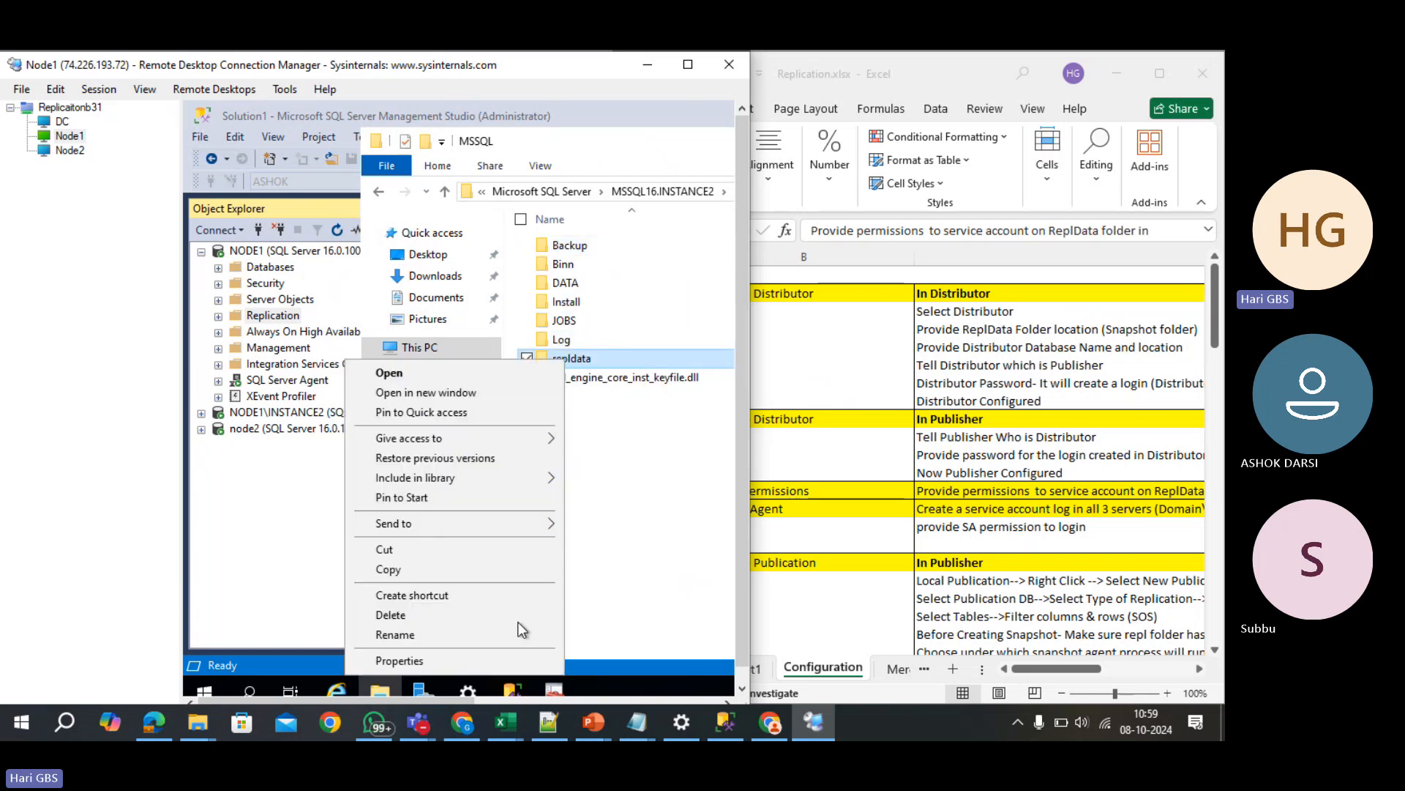
click(510, 667)
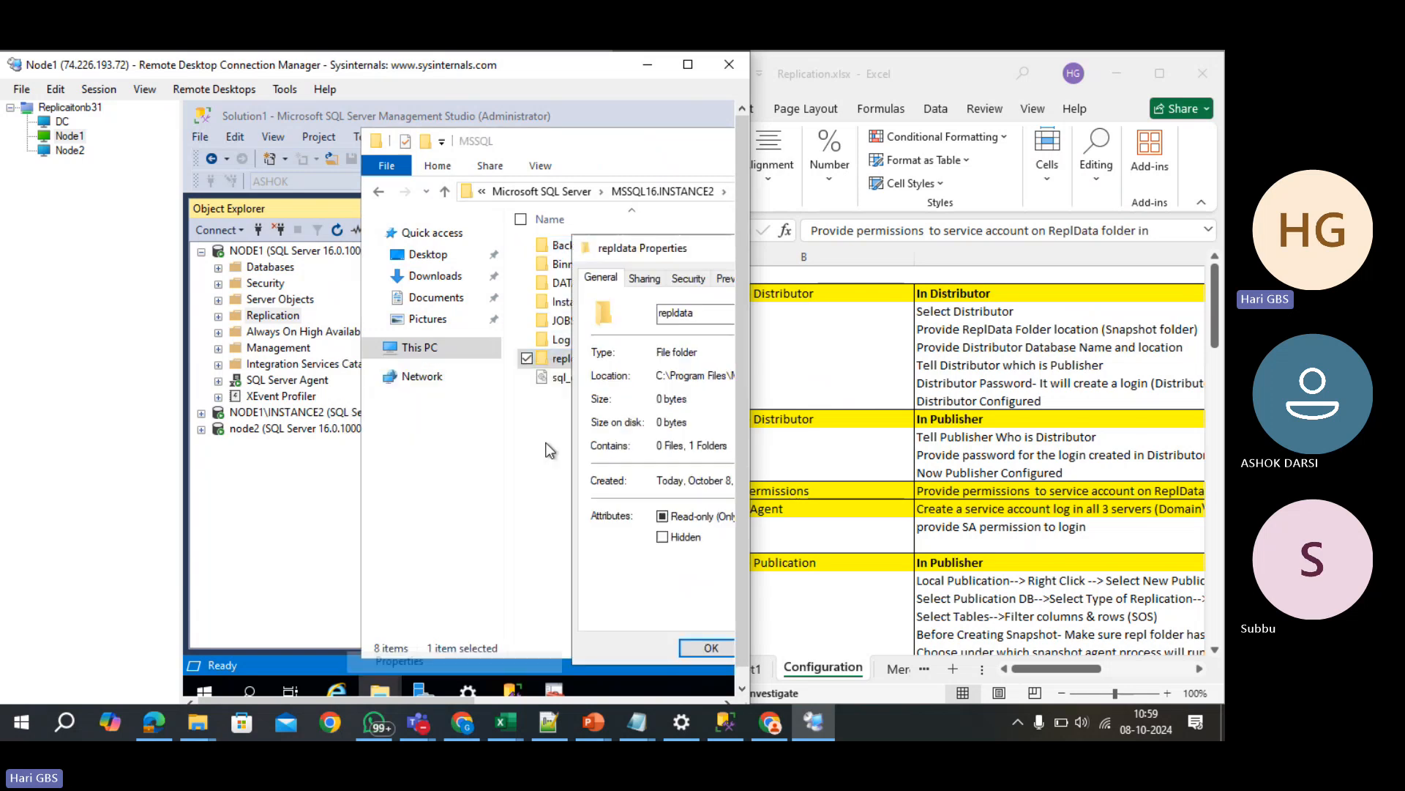
click(687, 278)
drag(690, 256, 546, 218)
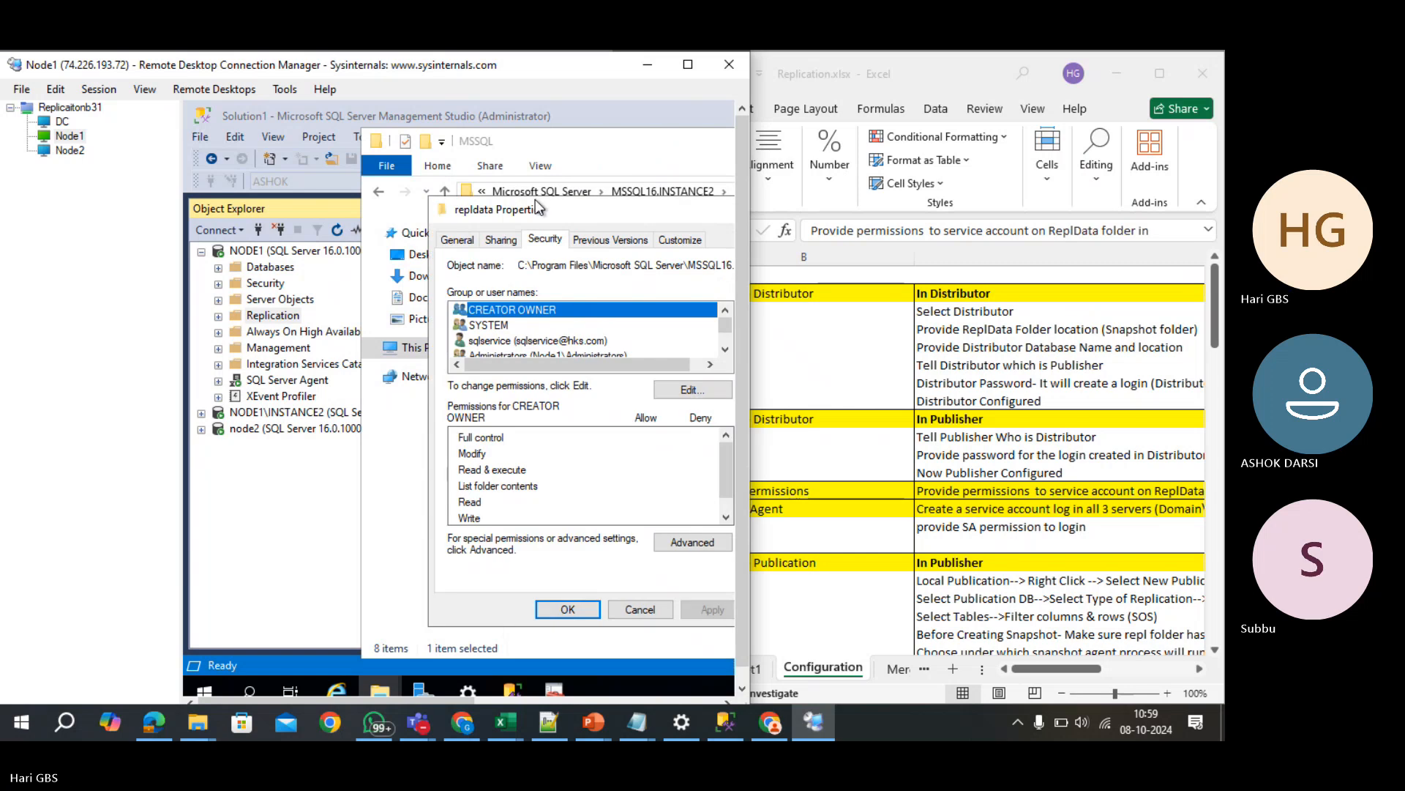
click(726, 349)
click(725, 349)
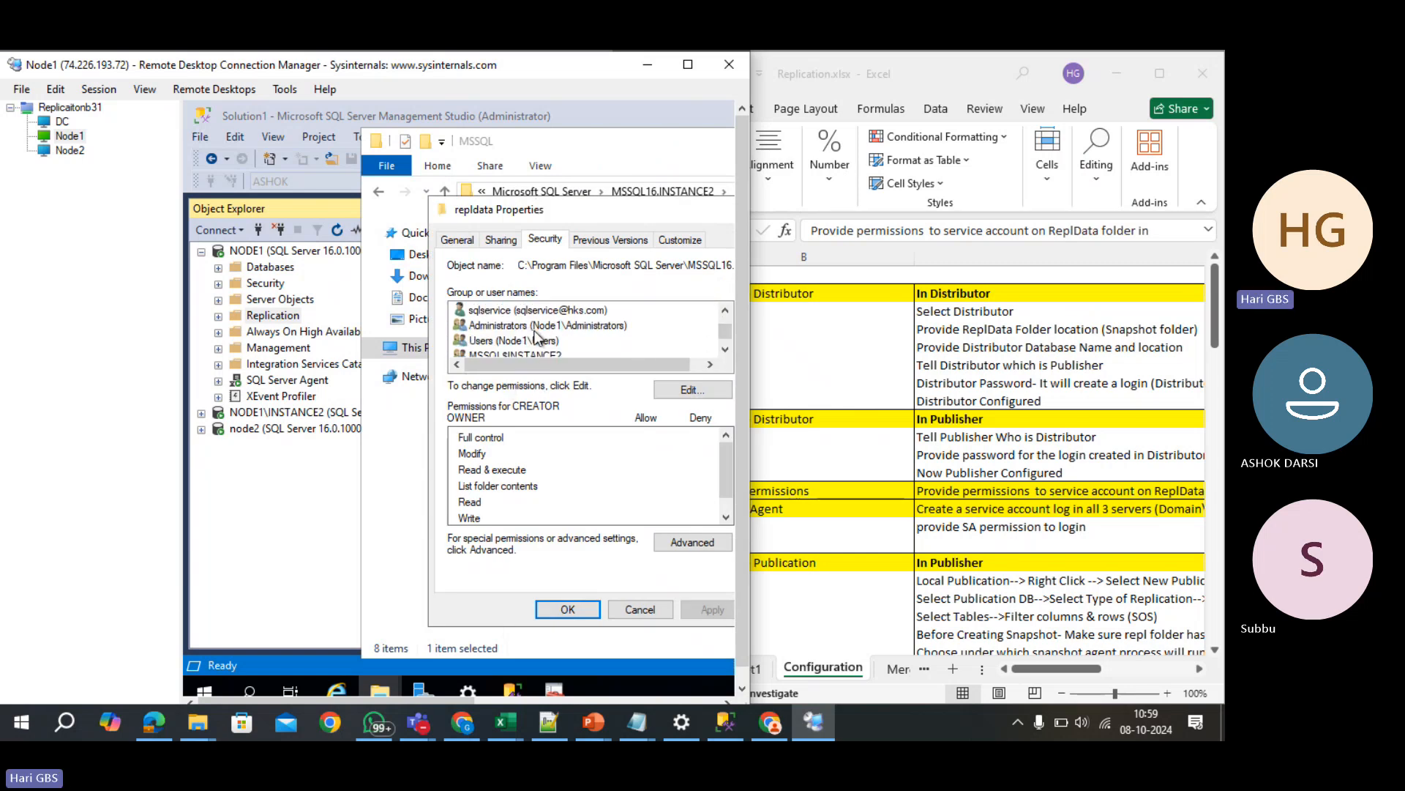
click(541, 310)
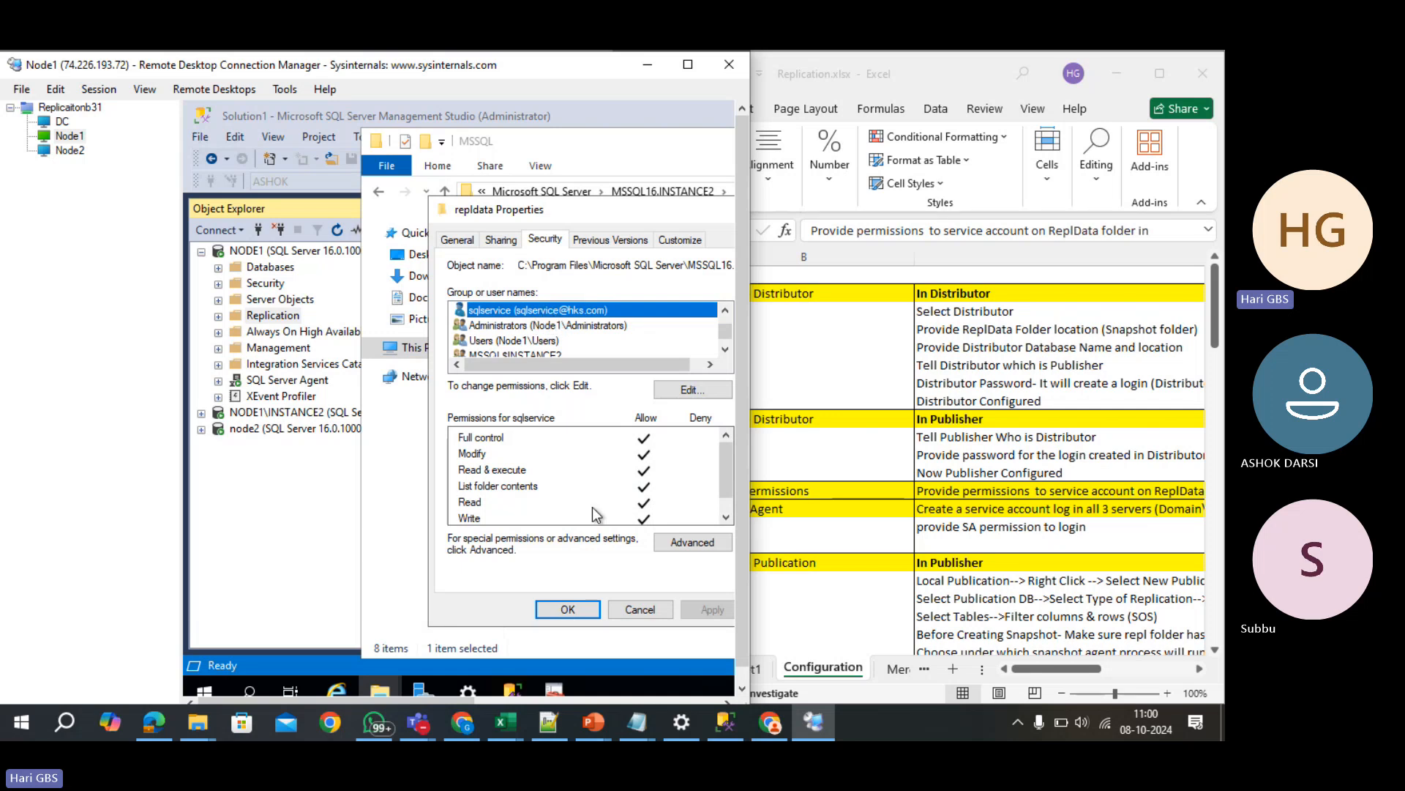
click(577, 609)
drag(674, 152, 522, 171)
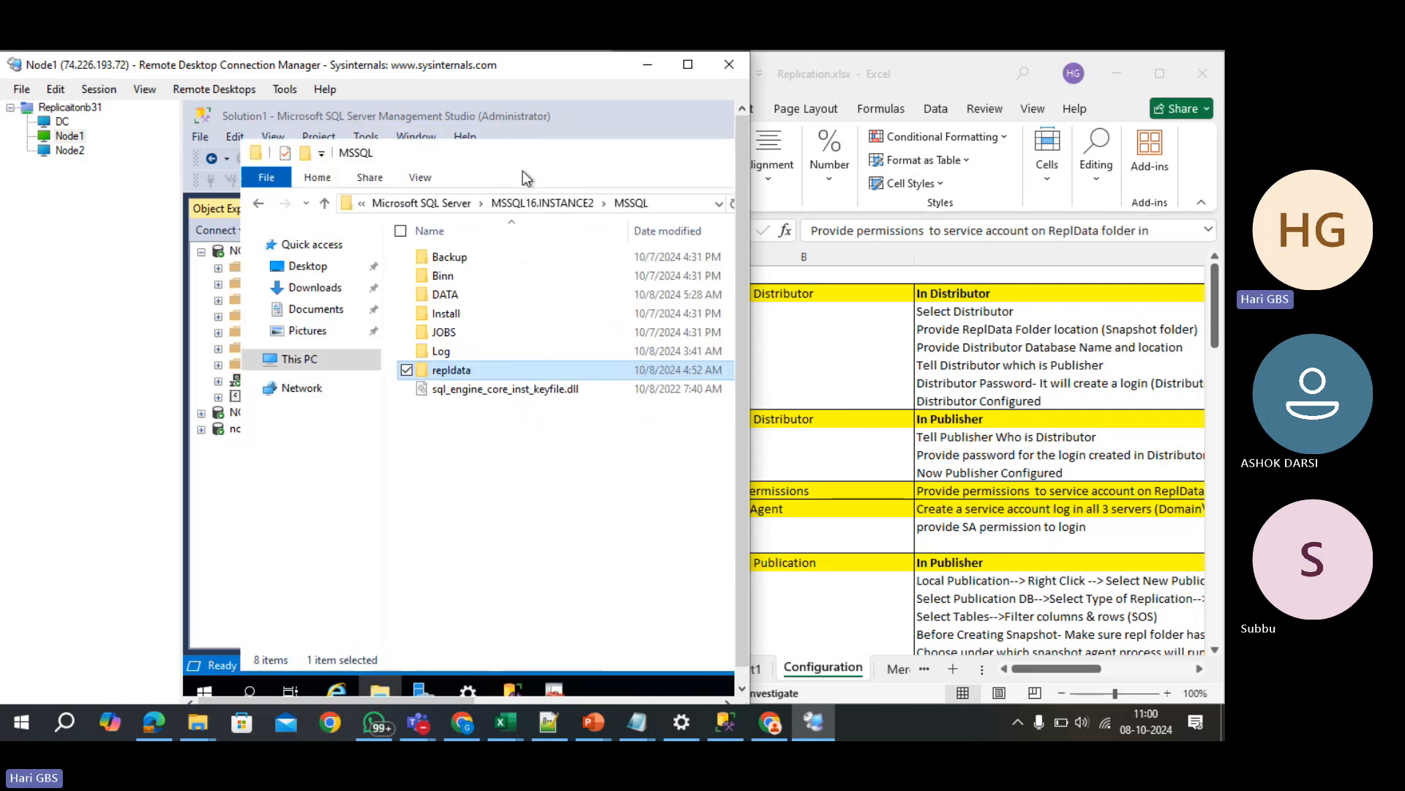
drag(674, 161, 486, 182)
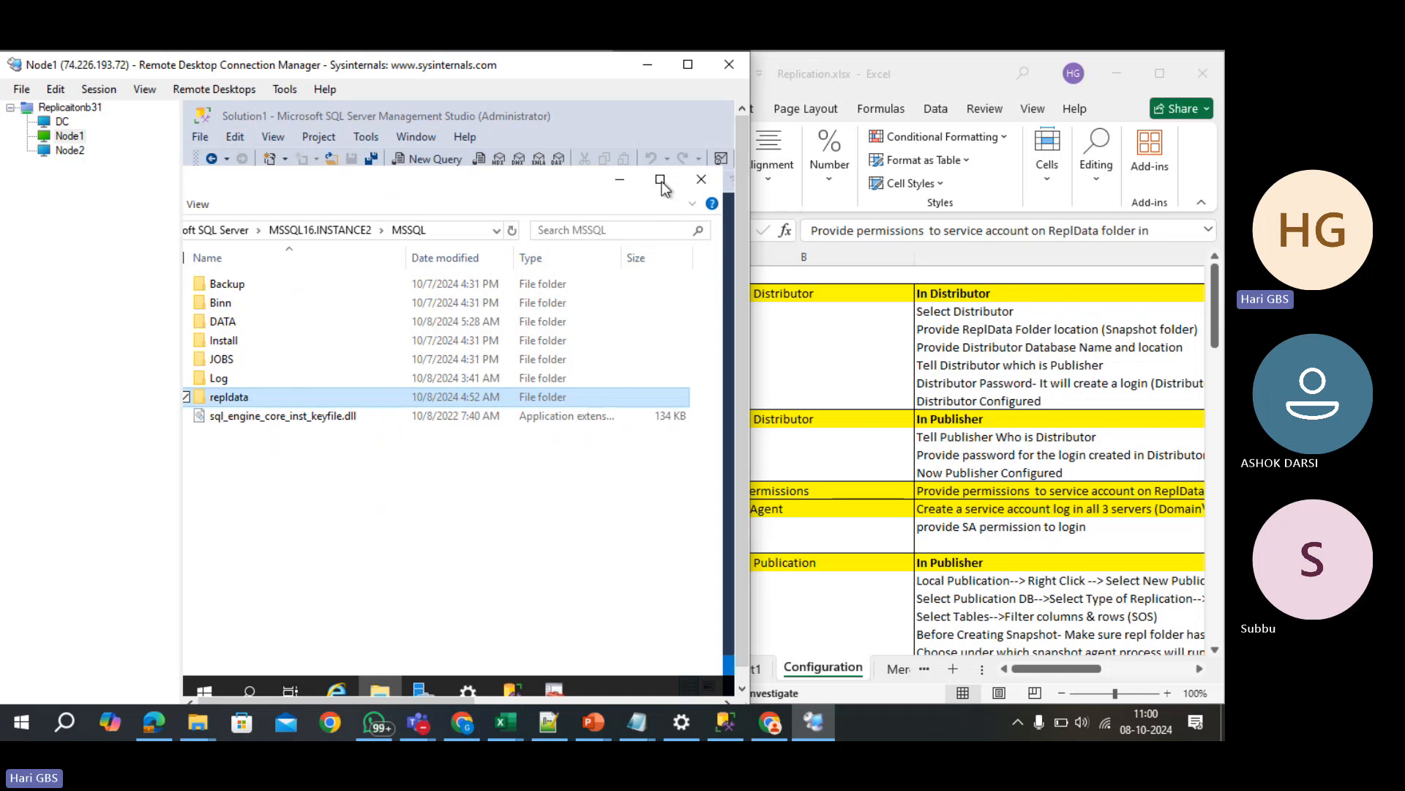
- Close the MSSQL folder, read notes B14, C14, C18 and B17, then return to Management Studio
click(702, 180)
click(841, 508)
click(818, 516)
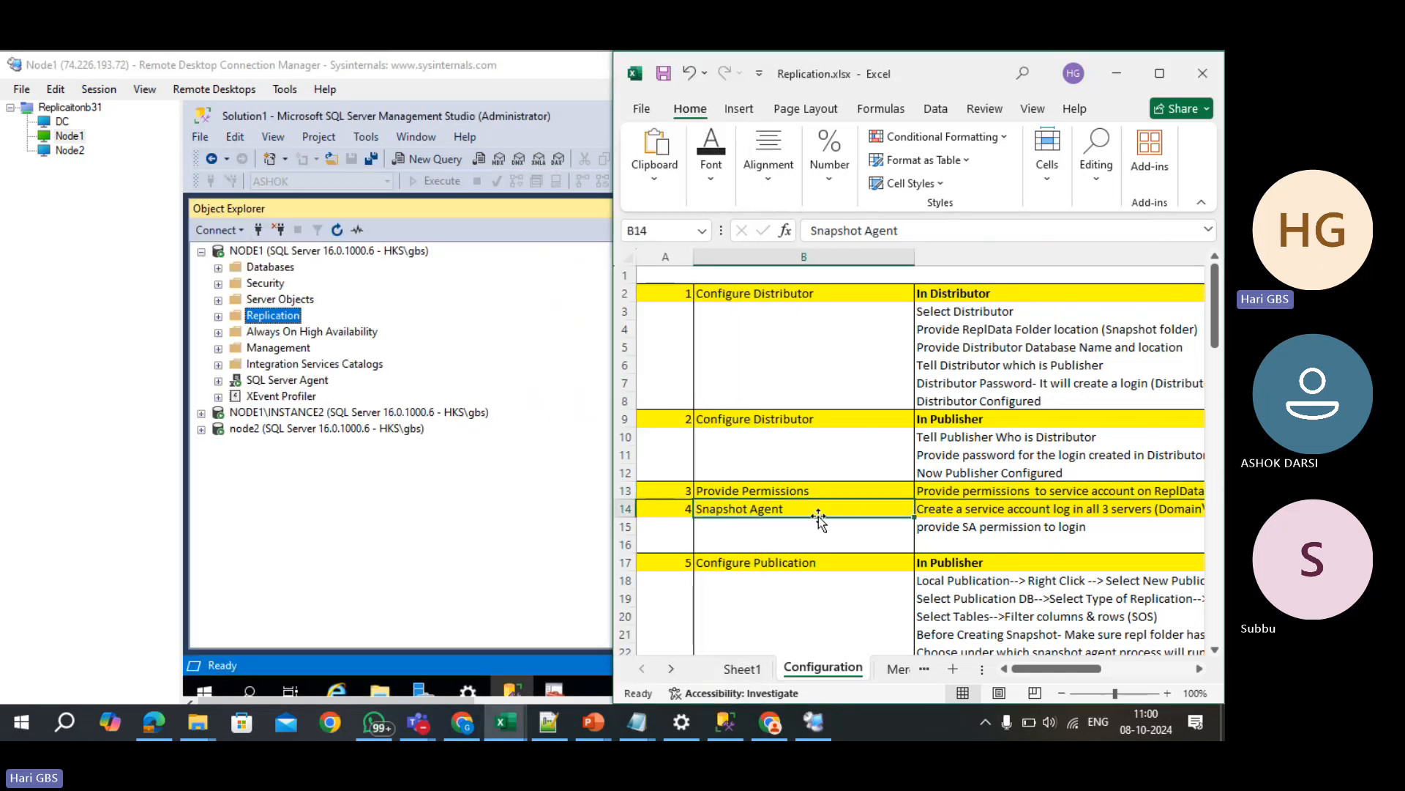
click(994, 514)
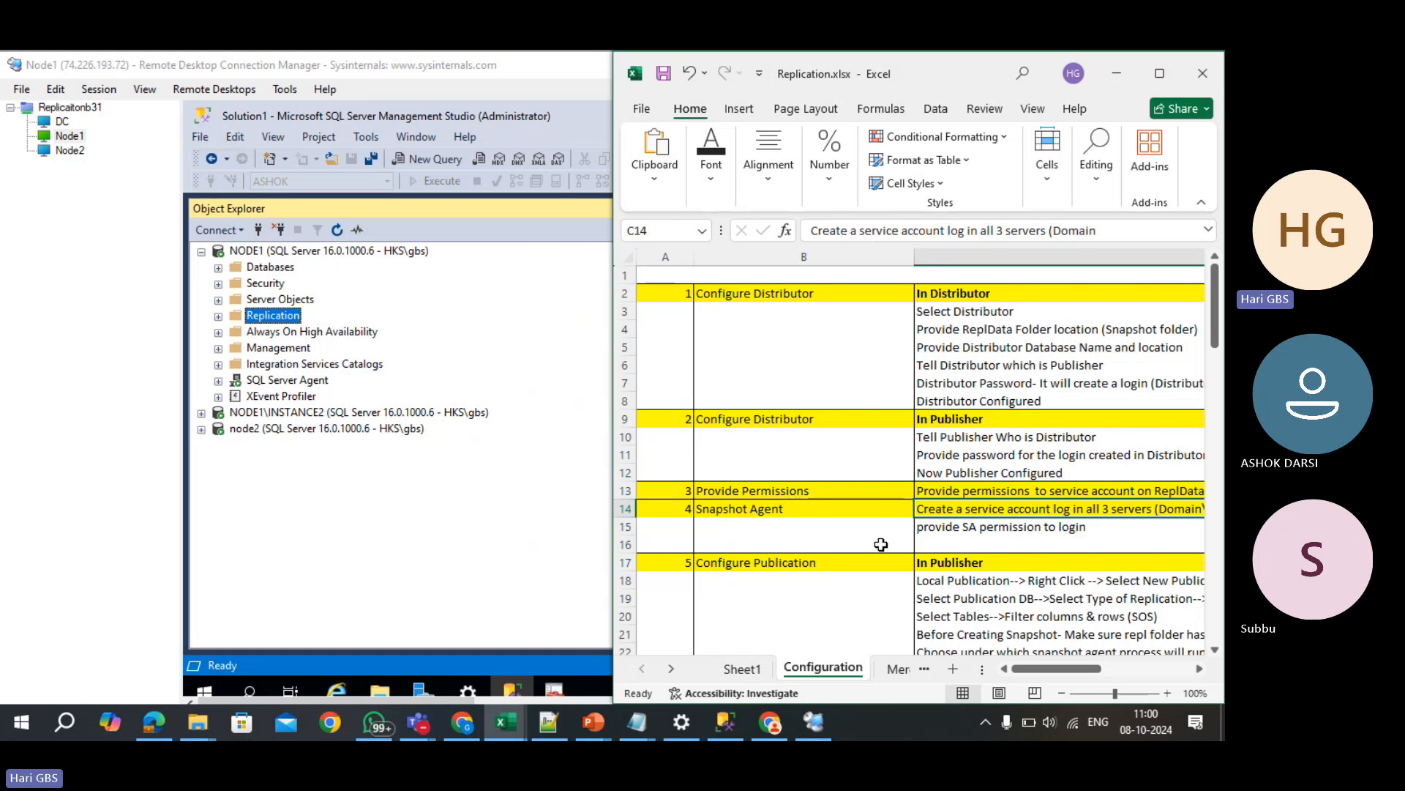
scroll(881, 543, down, 2)
click(990, 473)
scroll(989, 473, down, 1)
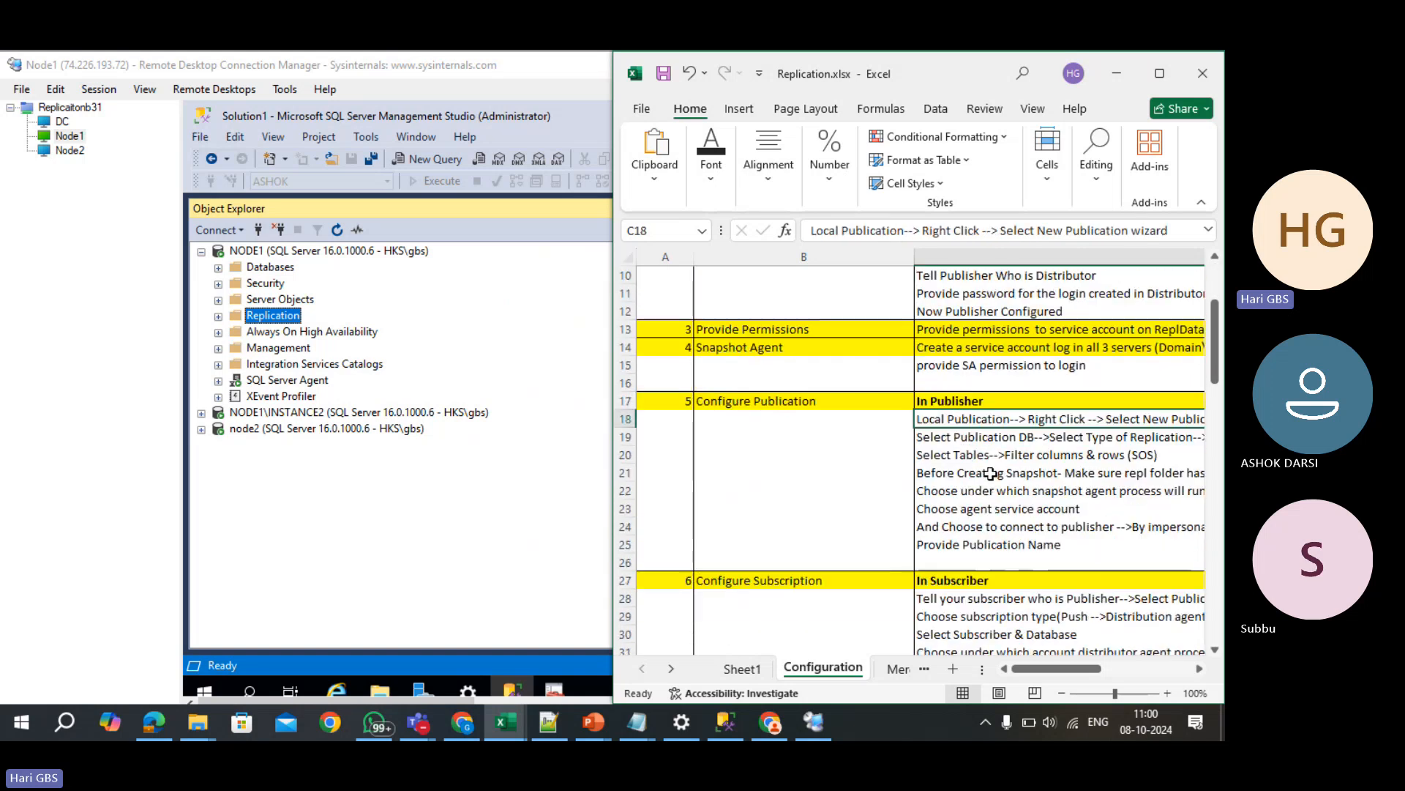
click(762, 401)
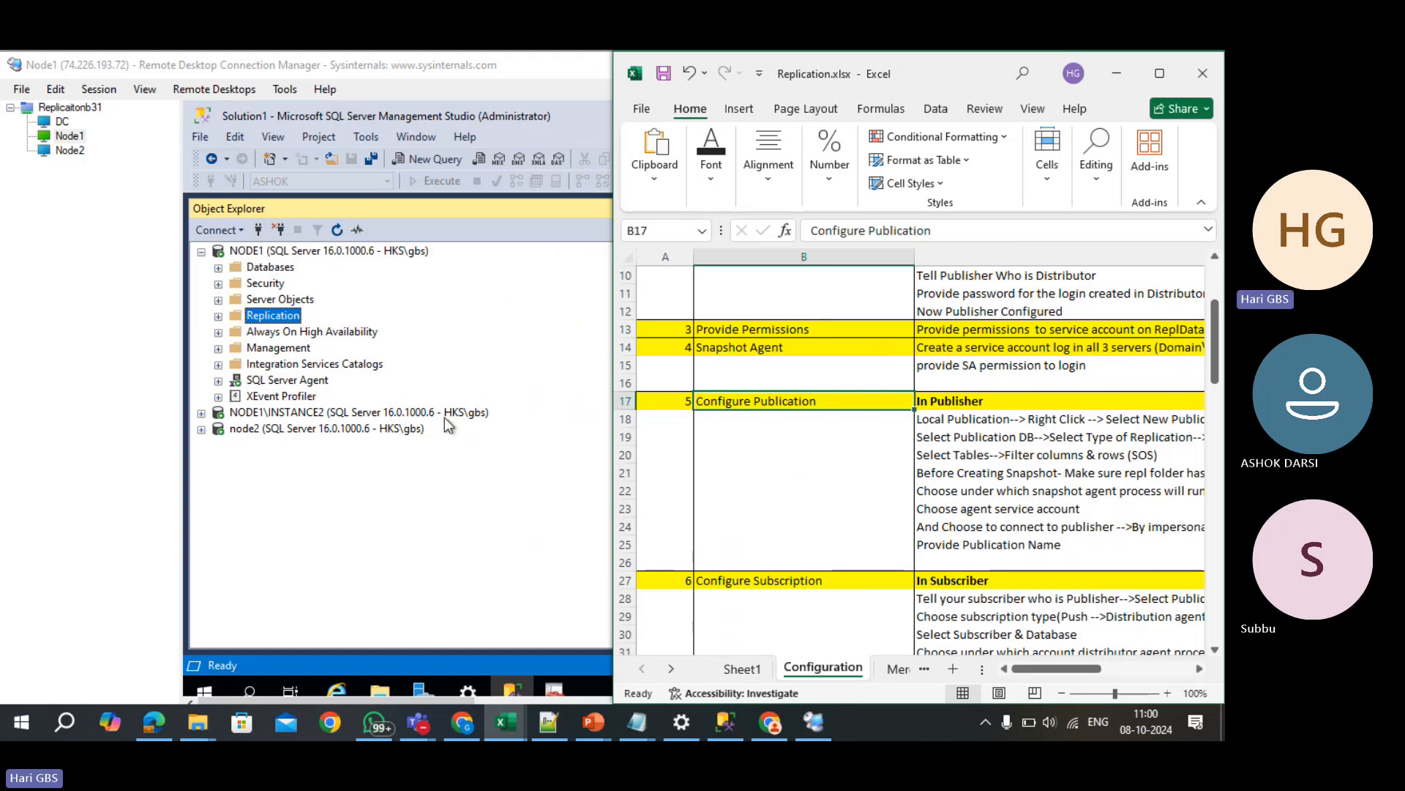
click(211, 257)
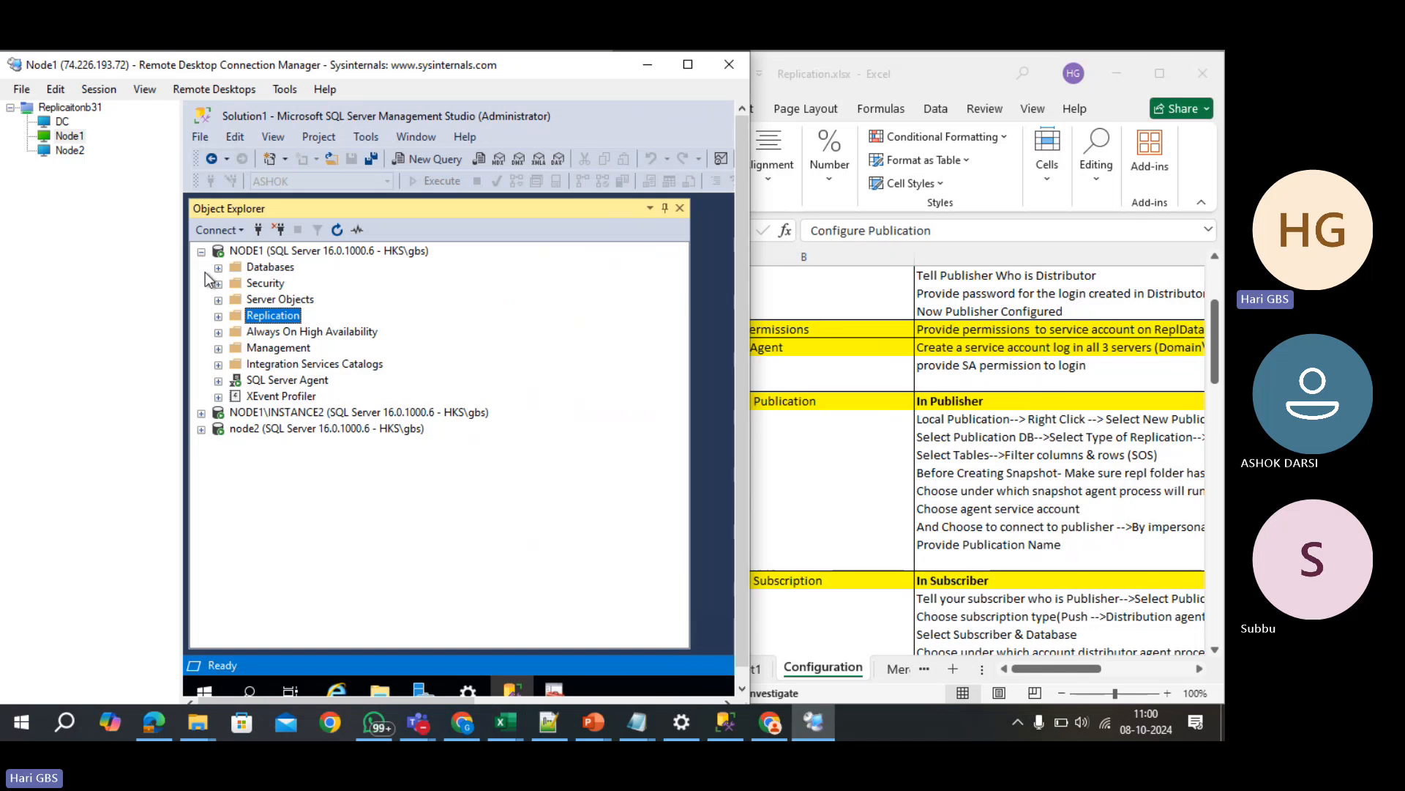
- Expand NODE1's Replication folder, then open and cancel the New Publication wizard from Local Publications
click(200, 253)
click(232, 268)
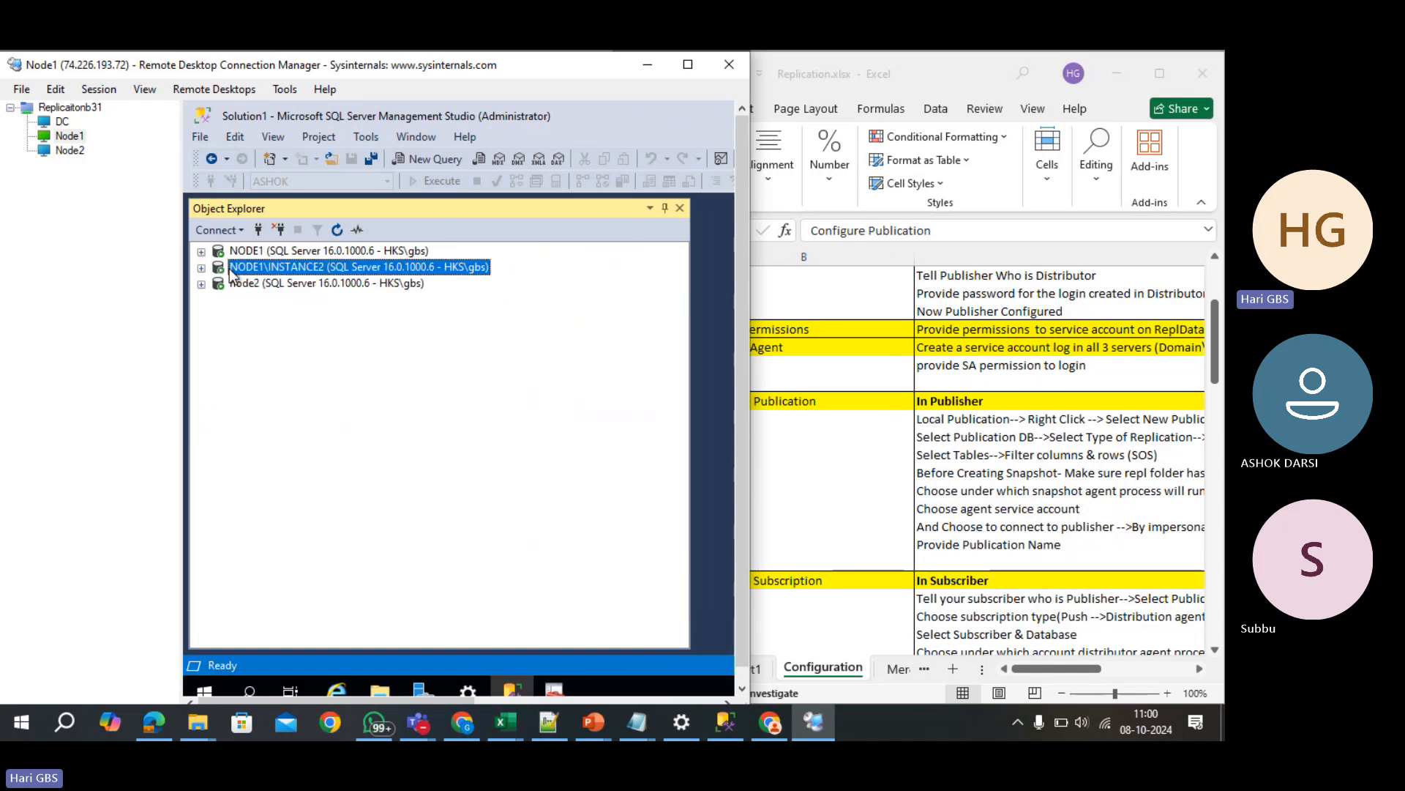
click(243, 256)
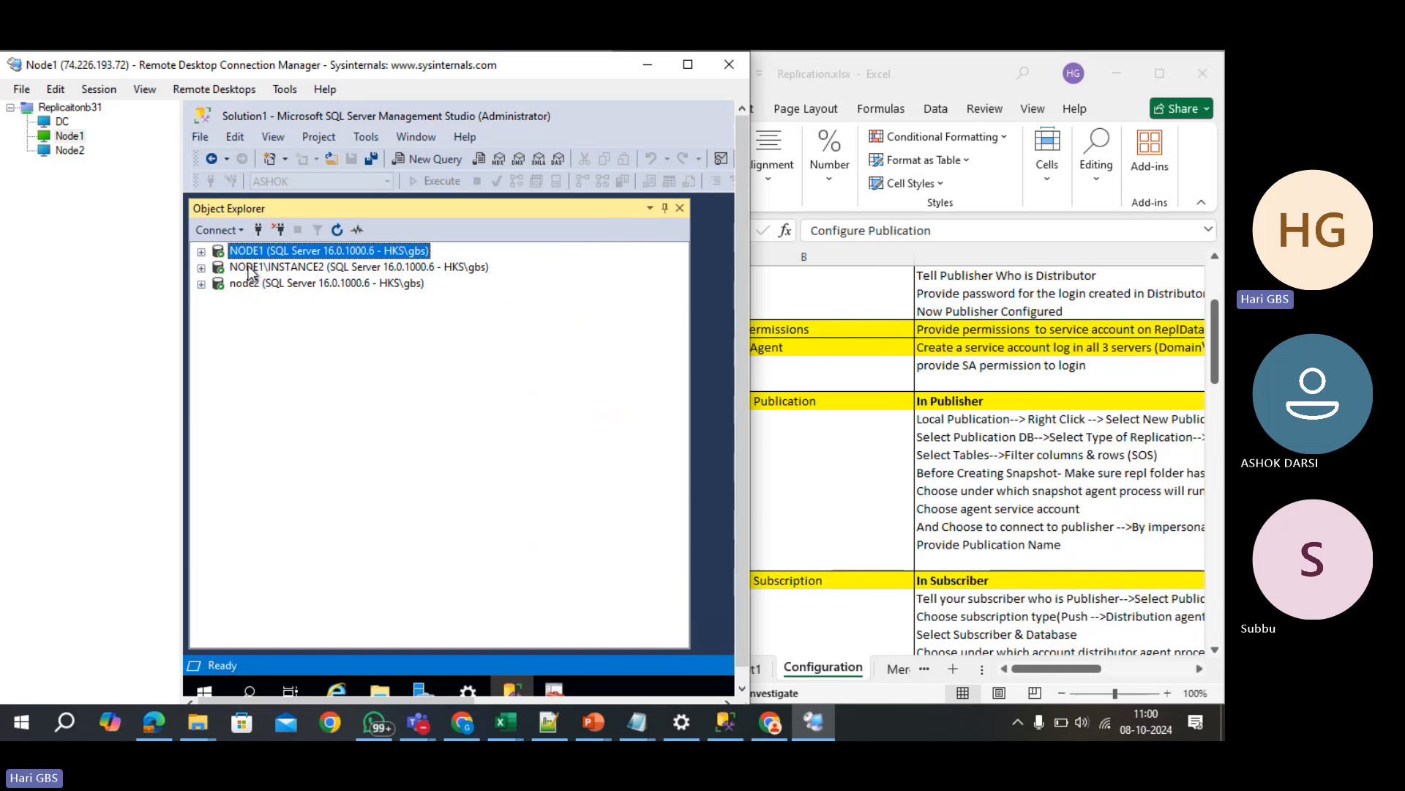
click(202, 252)
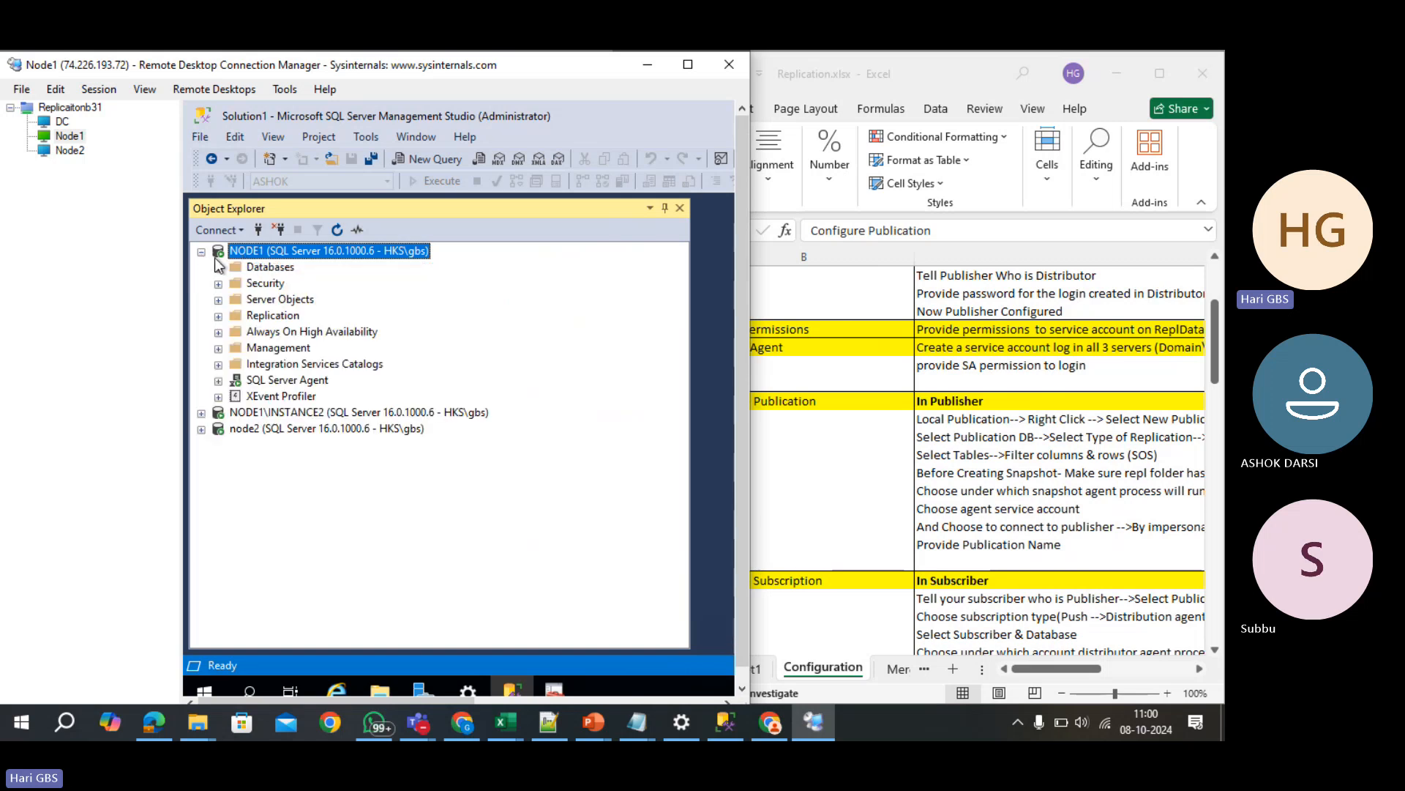
click(217, 316)
click(217, 317)
click(275, 332)
right_click(269, 331)
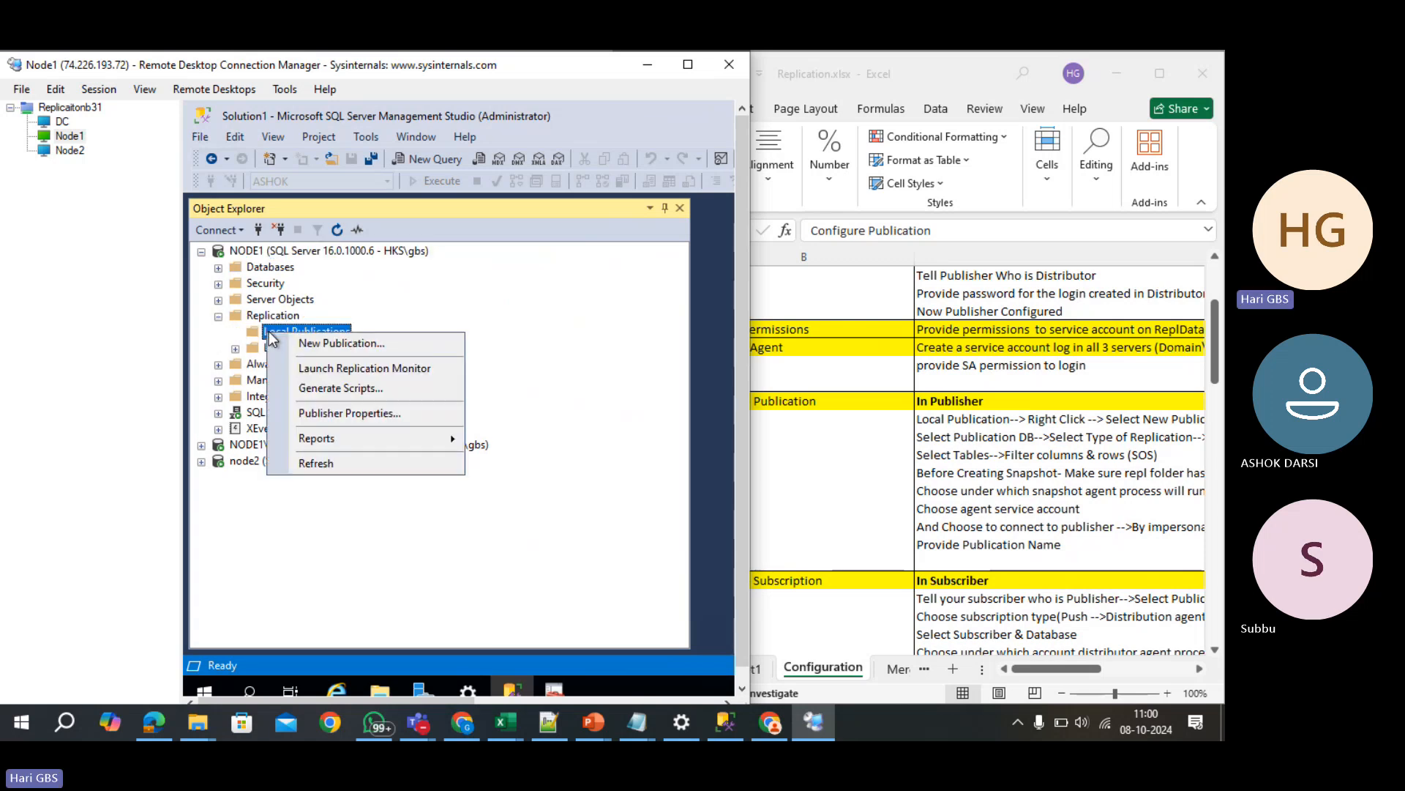
click(302, 343)
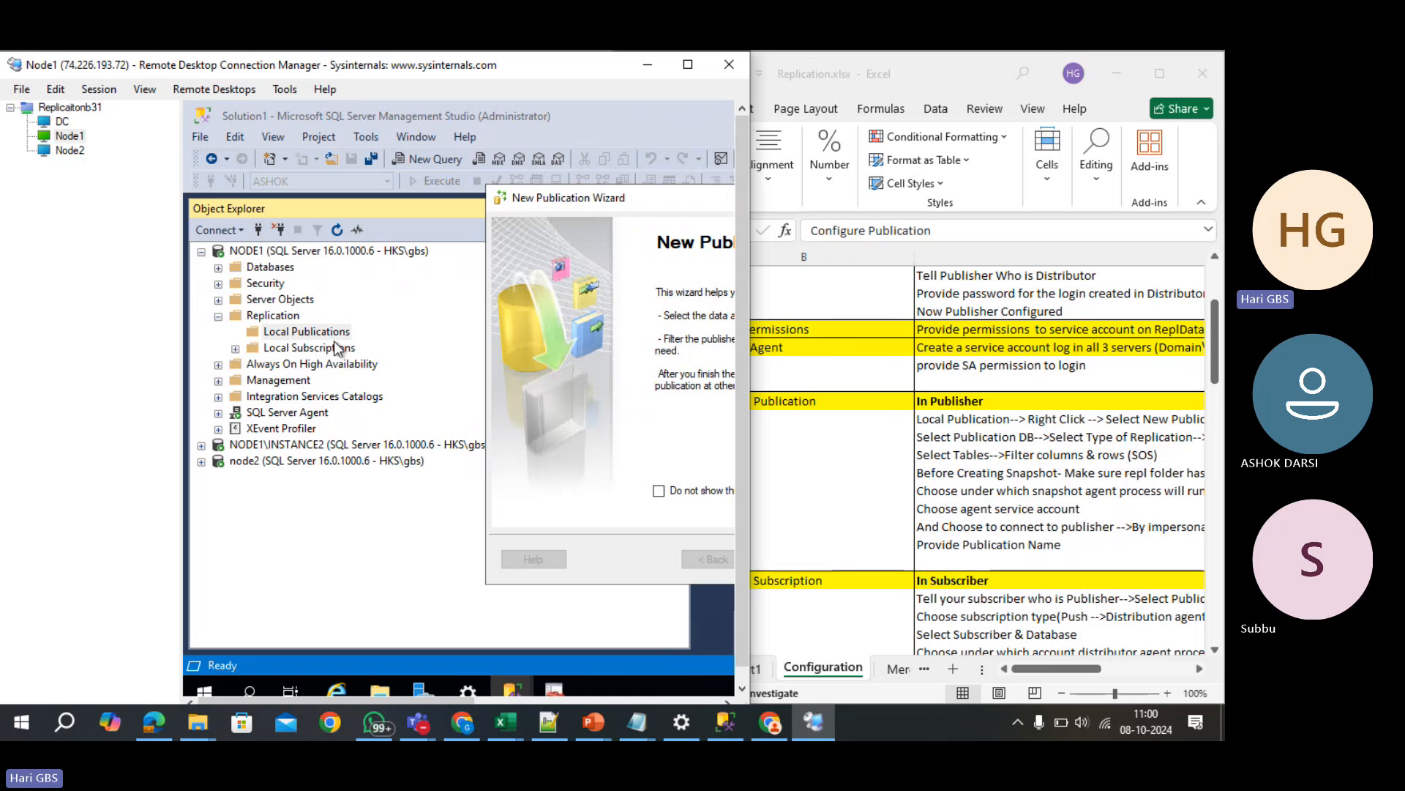
click(283, 268)
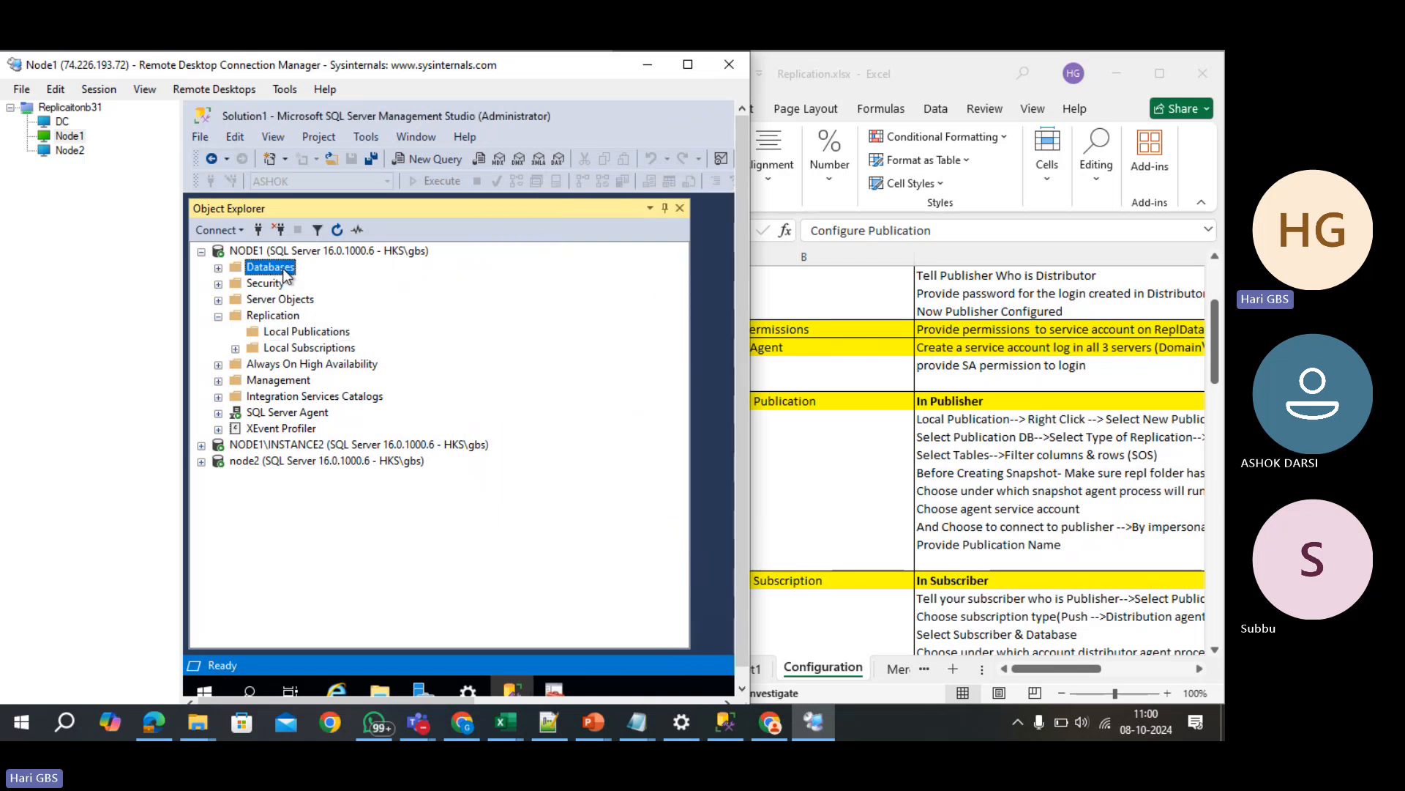
- Collapse NODE1's databases and expand node2's Databases to reveal ASHOK_SUB and SUBBU_TRAN_SUB
click(218, 268)
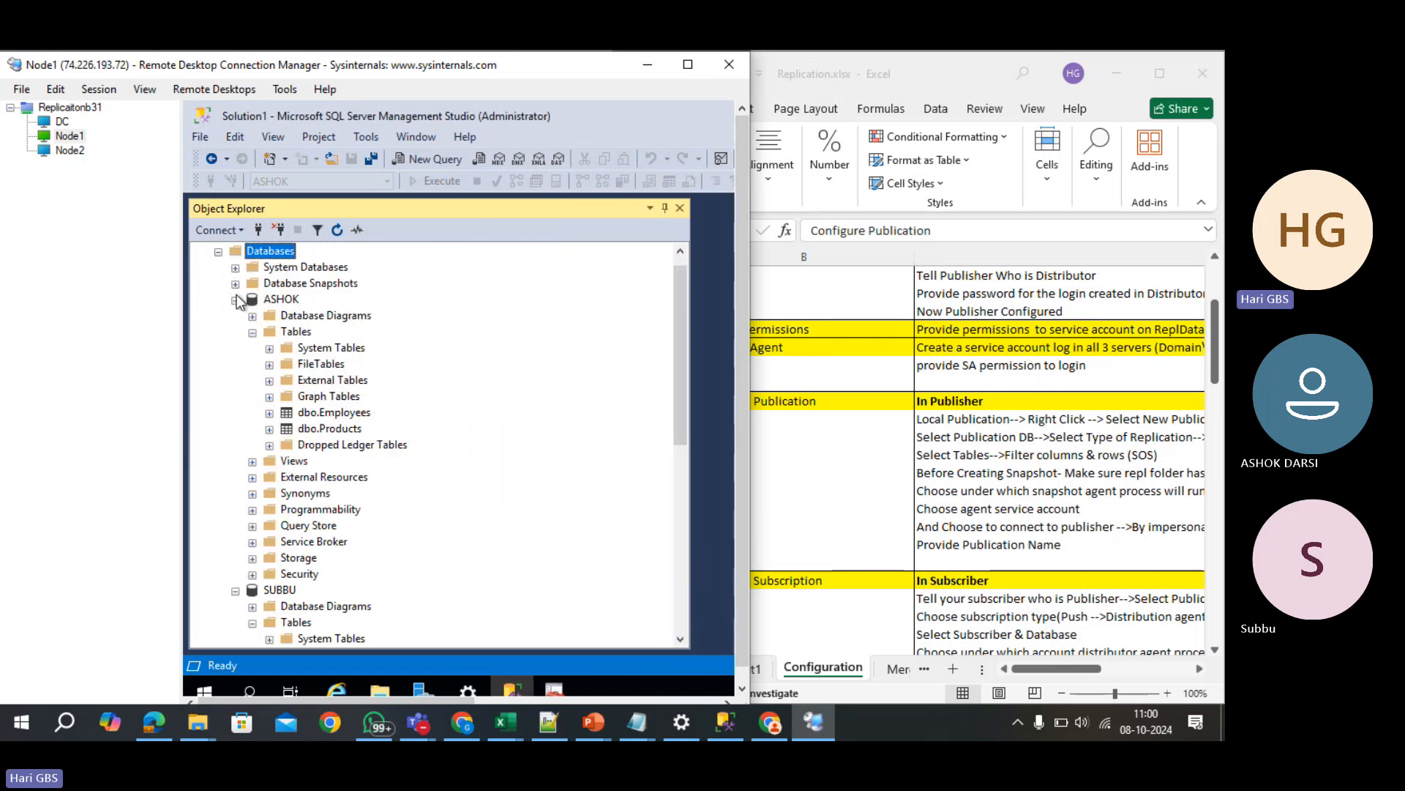
click(219, 252)
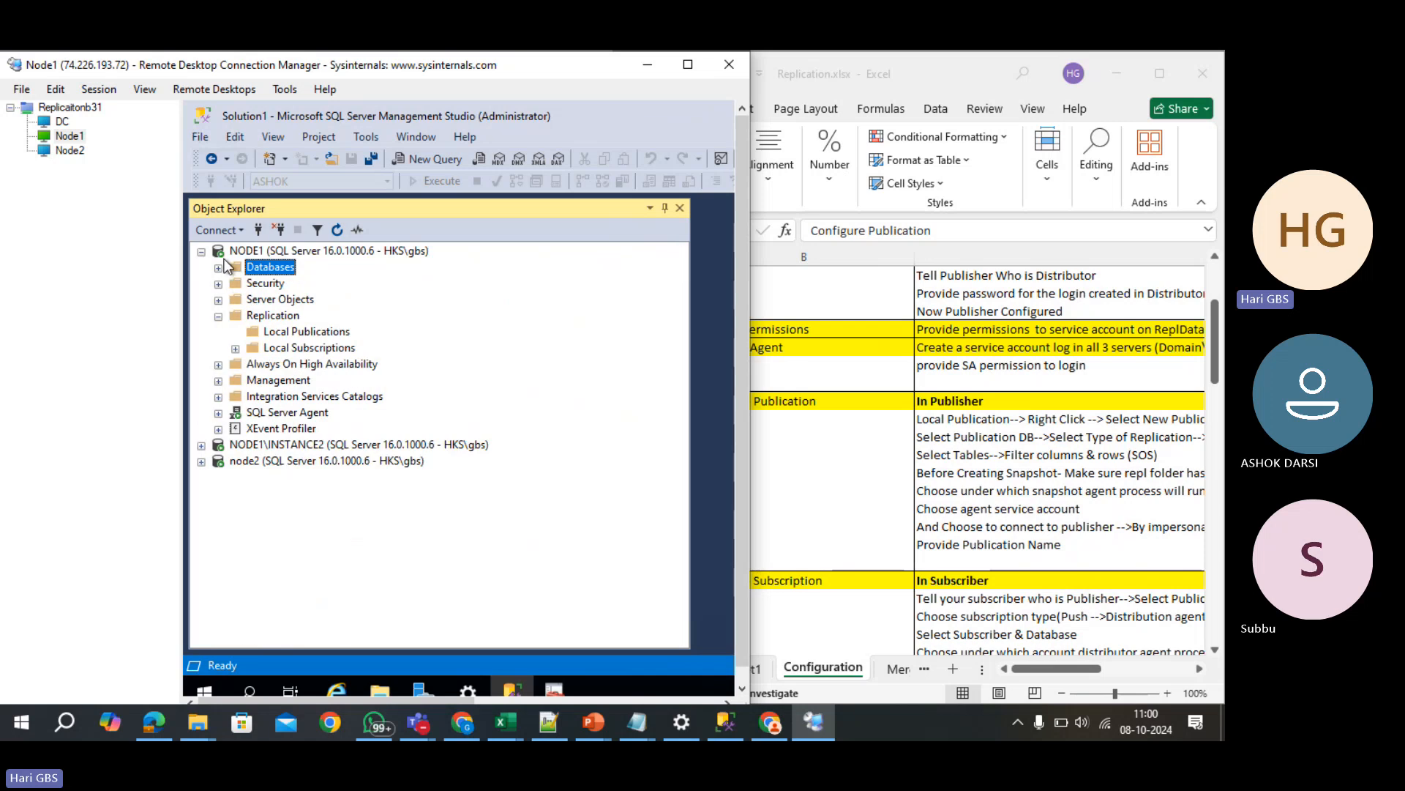
click(201, 462)
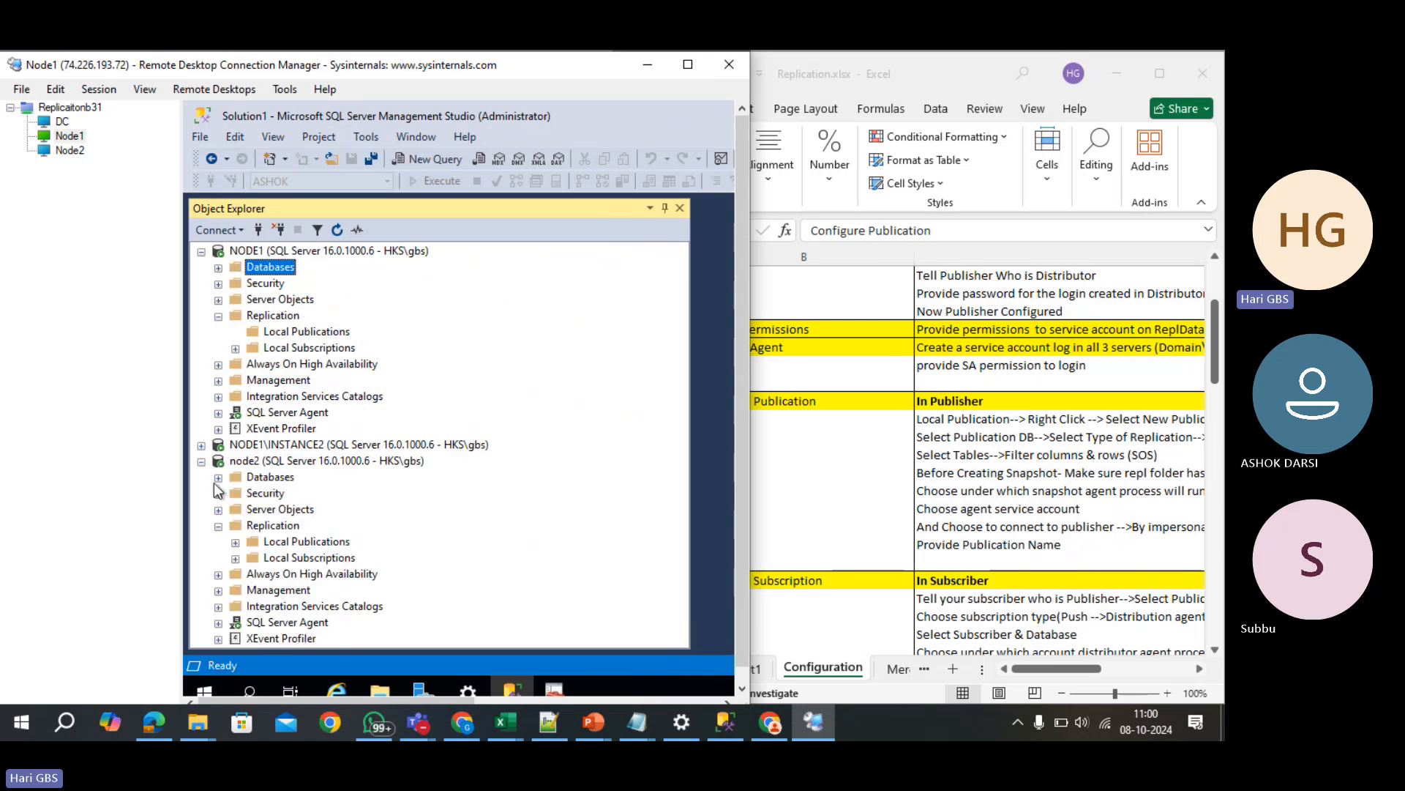
click(218, 478)
- Delete ASHOK_SUB, then SUBBU_TRAN_SUB, ticking Close existing connections for each
click(292, 364)
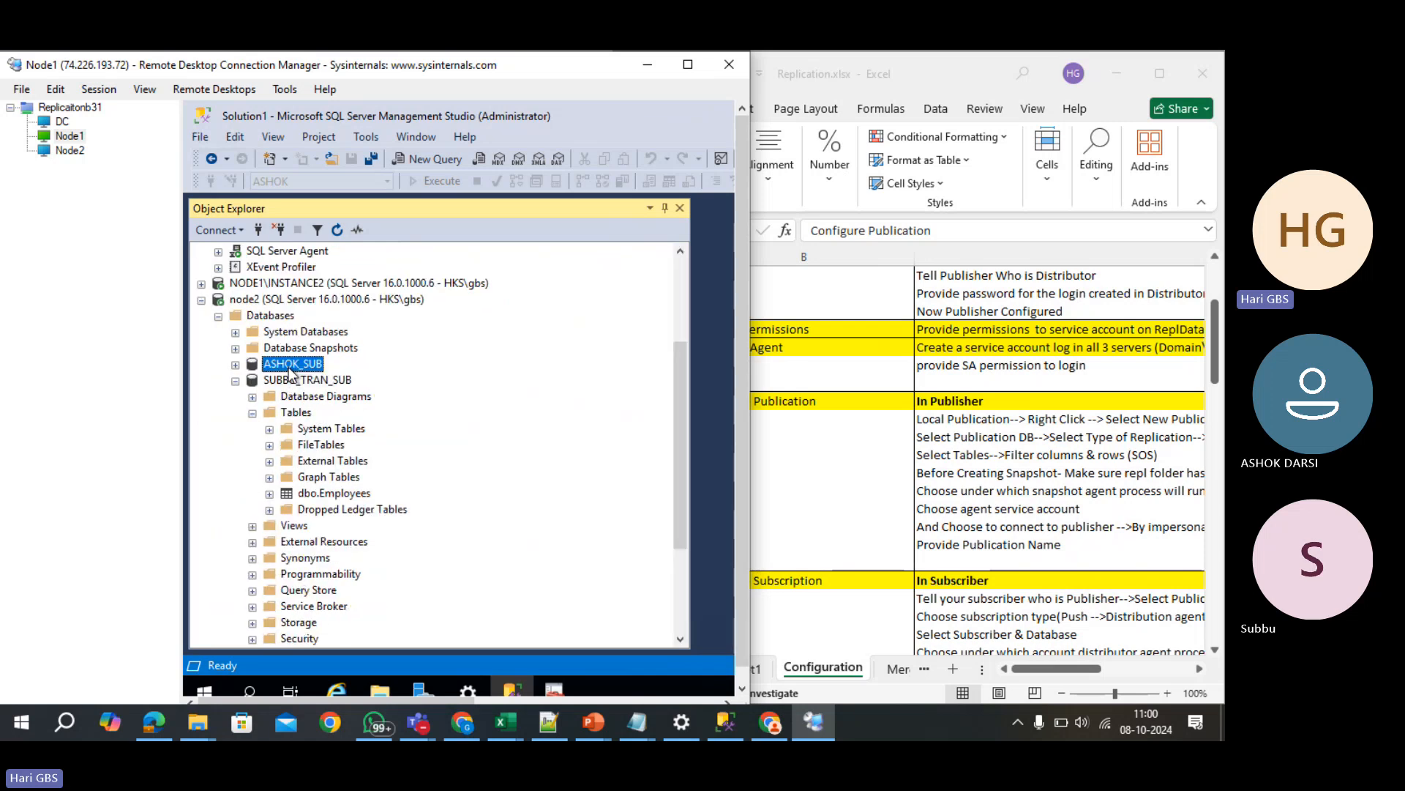
key(Delete)
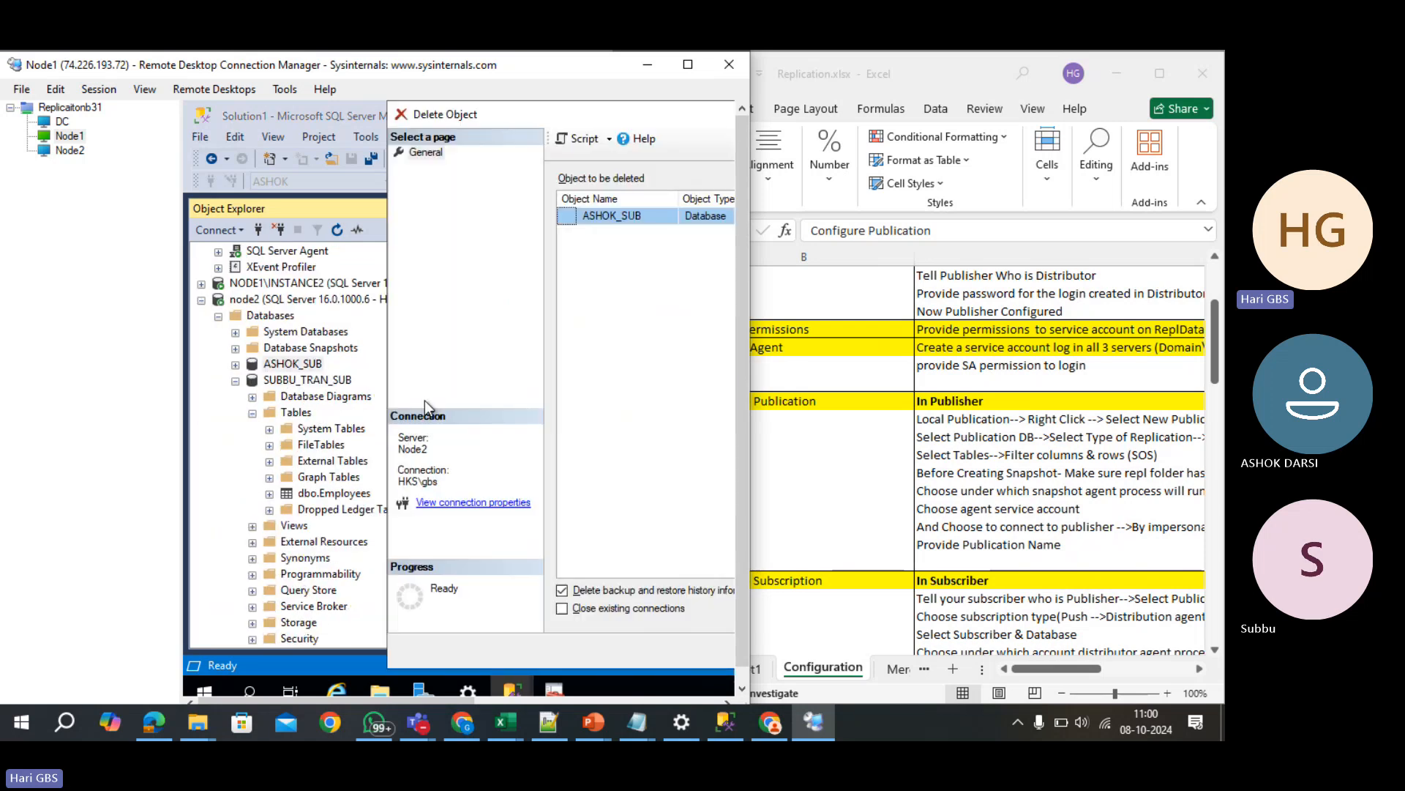
click(595, 609)
key(Return)
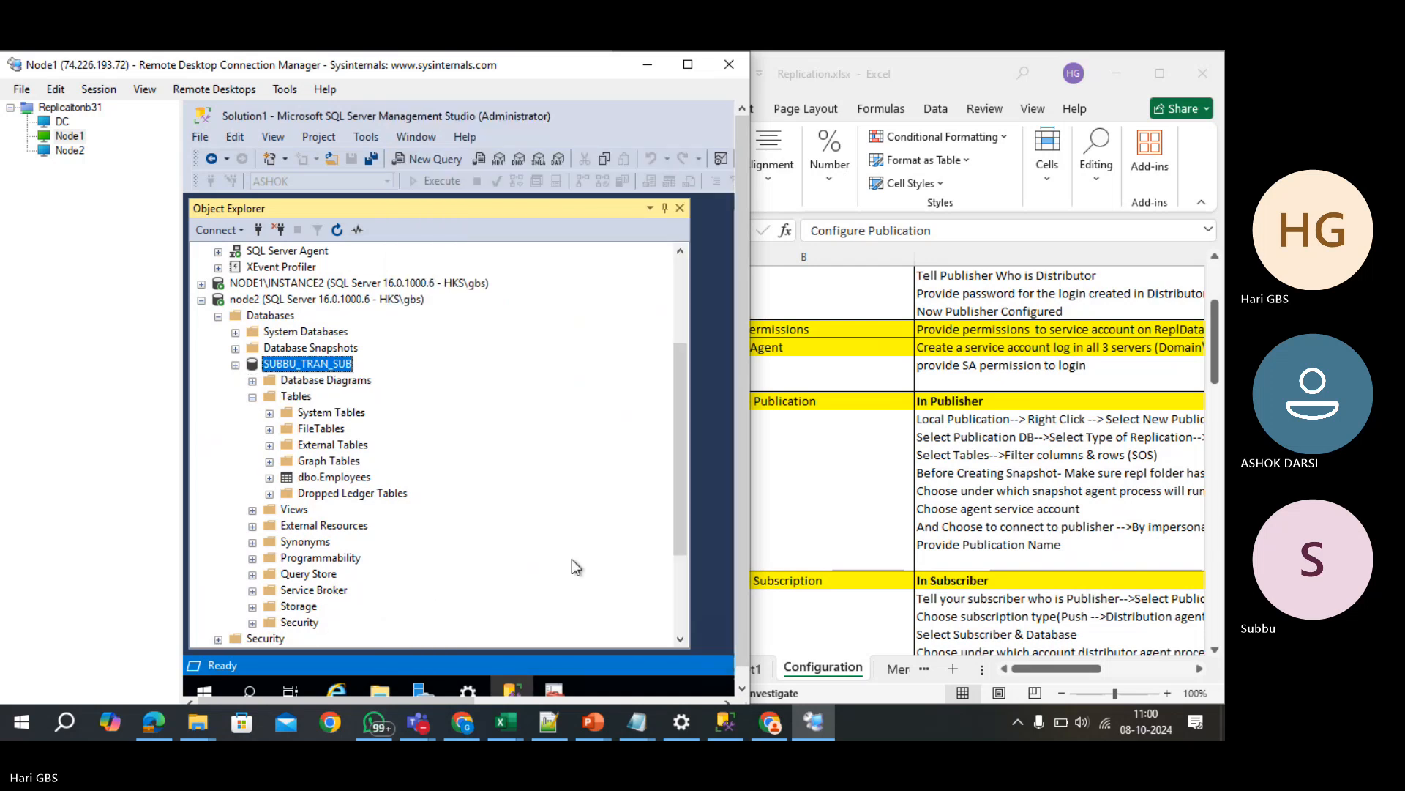
key(Delete)
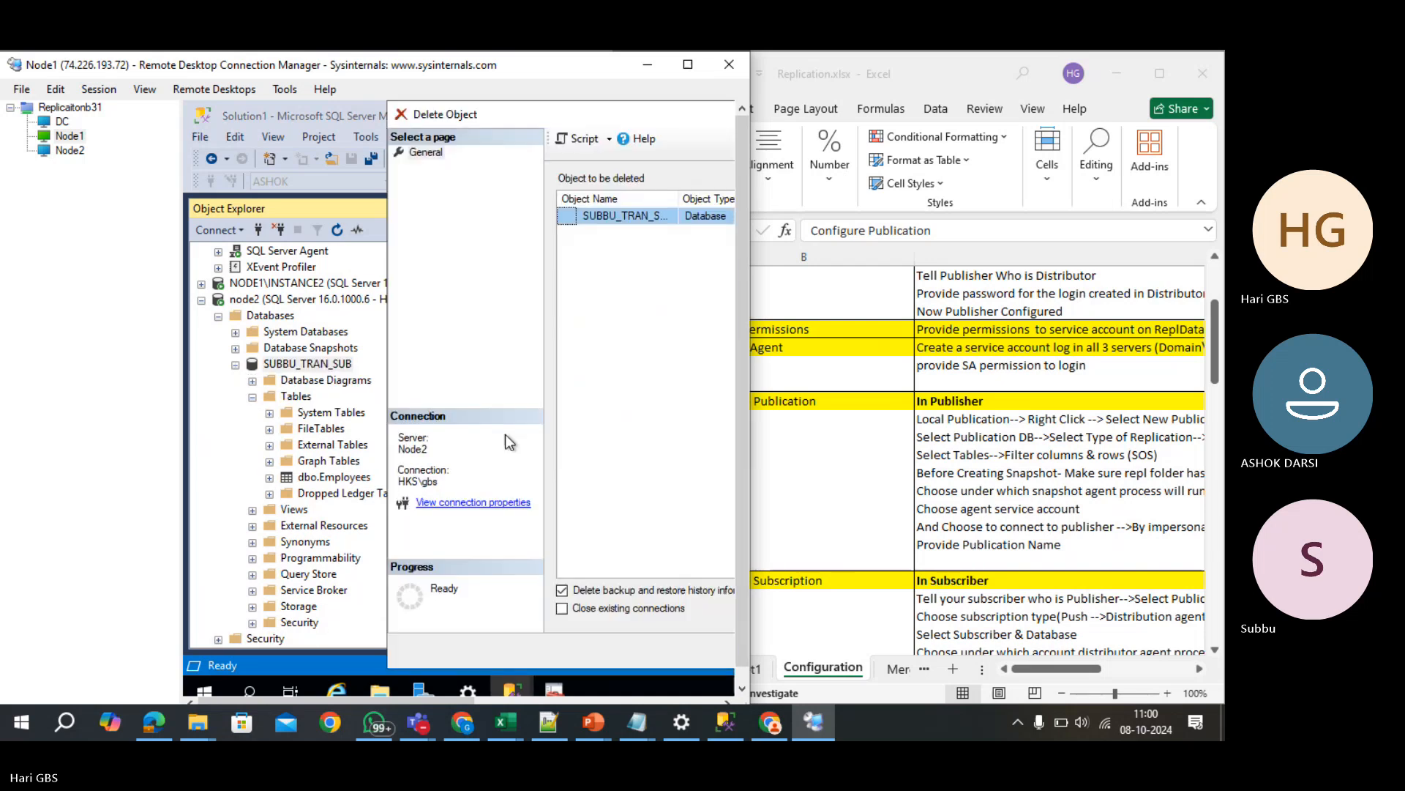
click(562, 609)
key(Return)
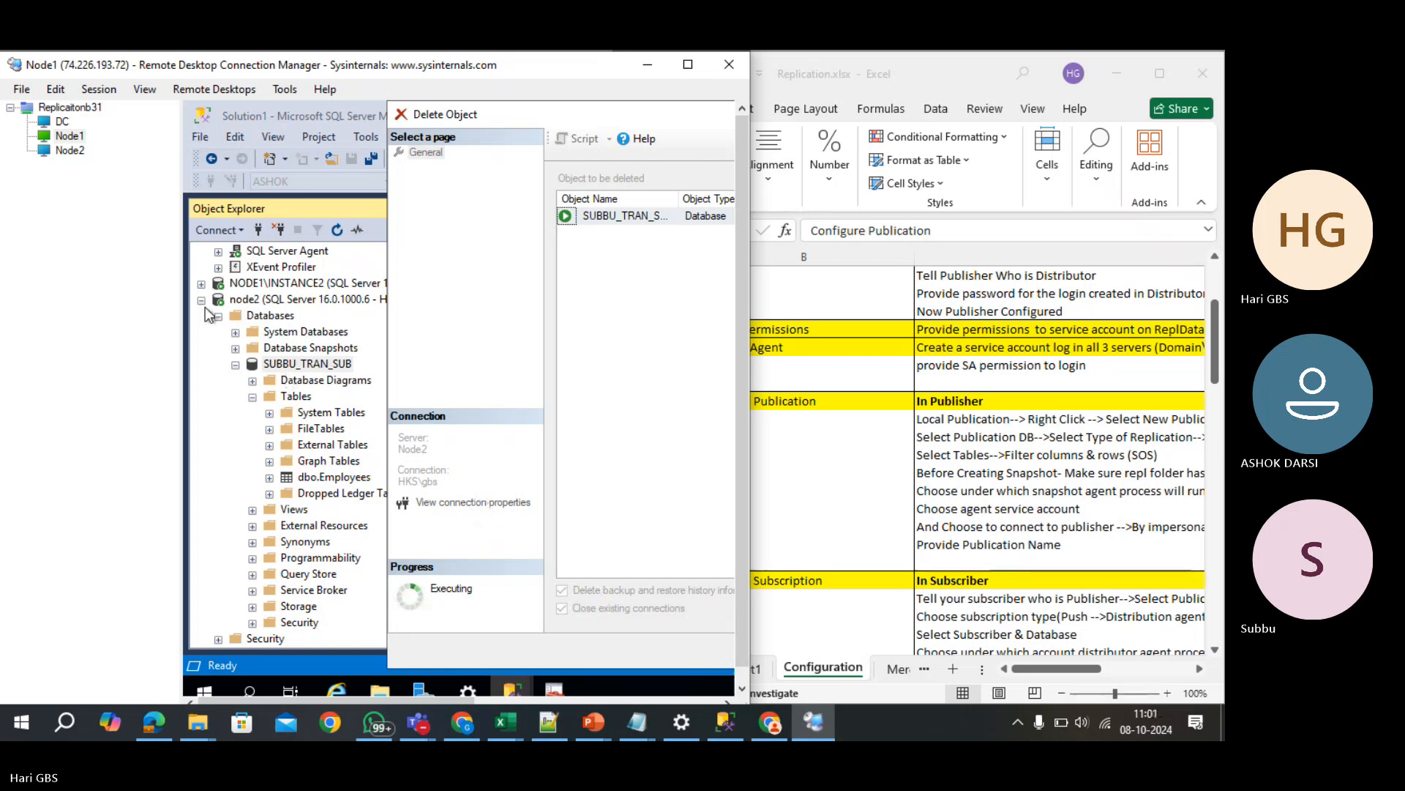
scroll(205, 306, up, 1)
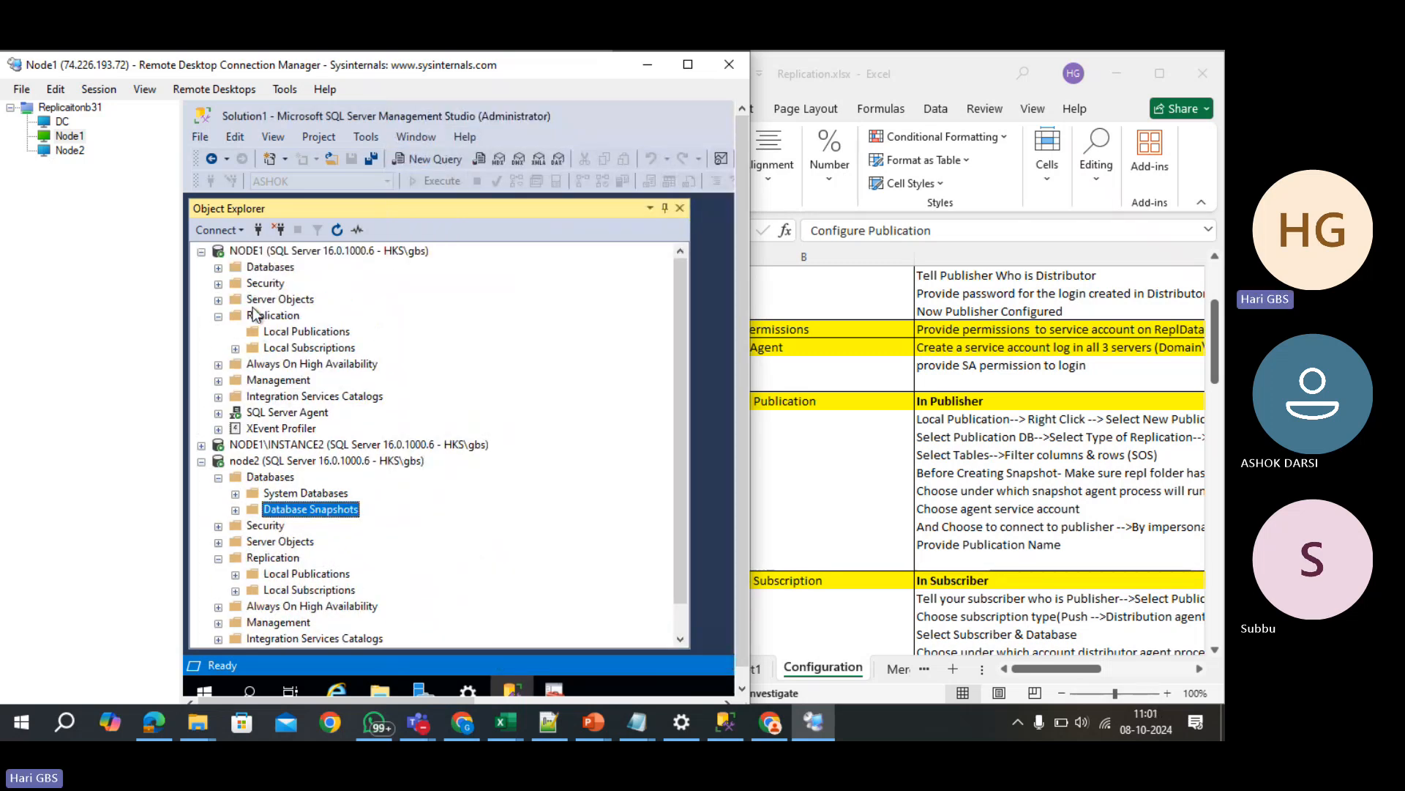
- Start the New Publication Wizard on NODE1 and advance past the database and publication type pages
right_click(308, 338)
click(333, 346)
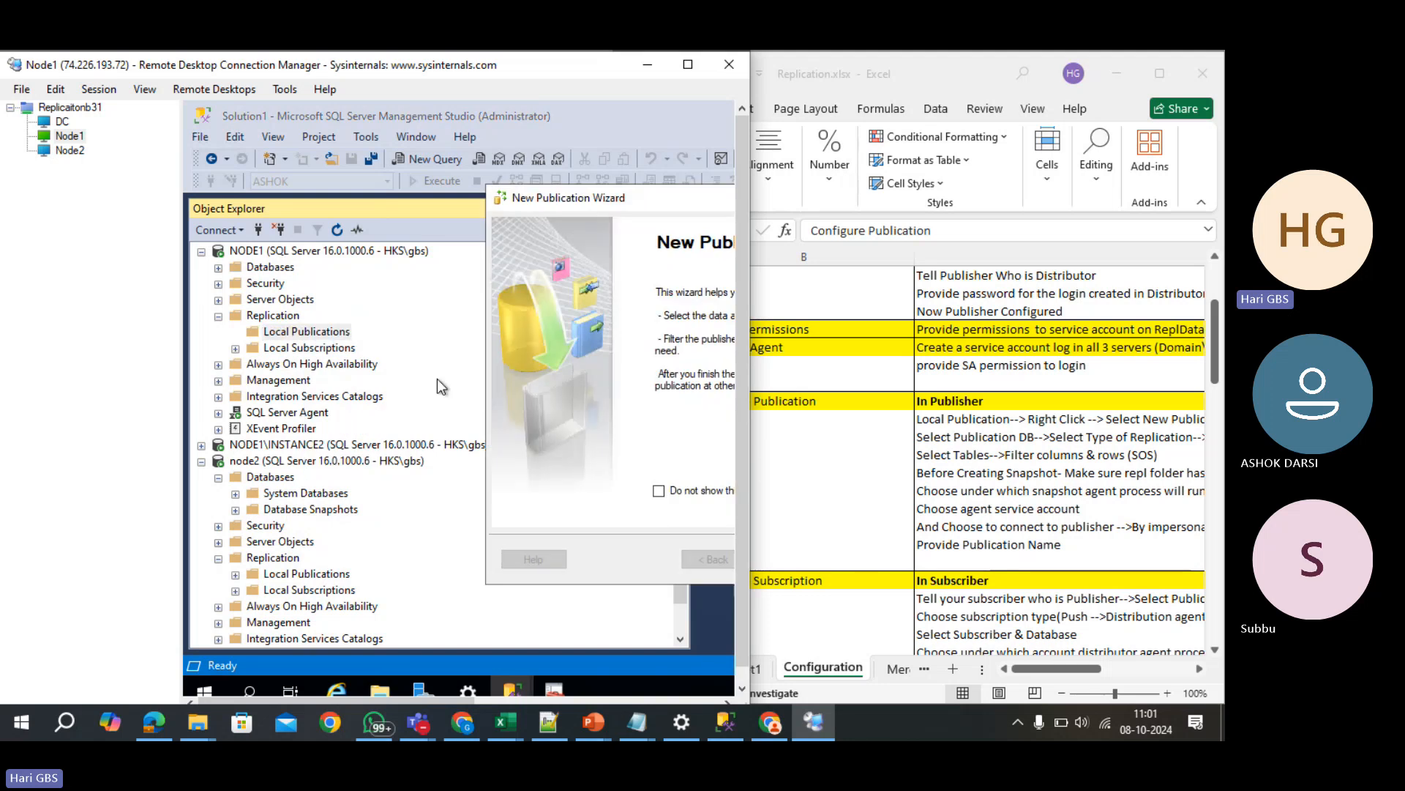
drag(664, 193, 322, 182)
click(432, 535)
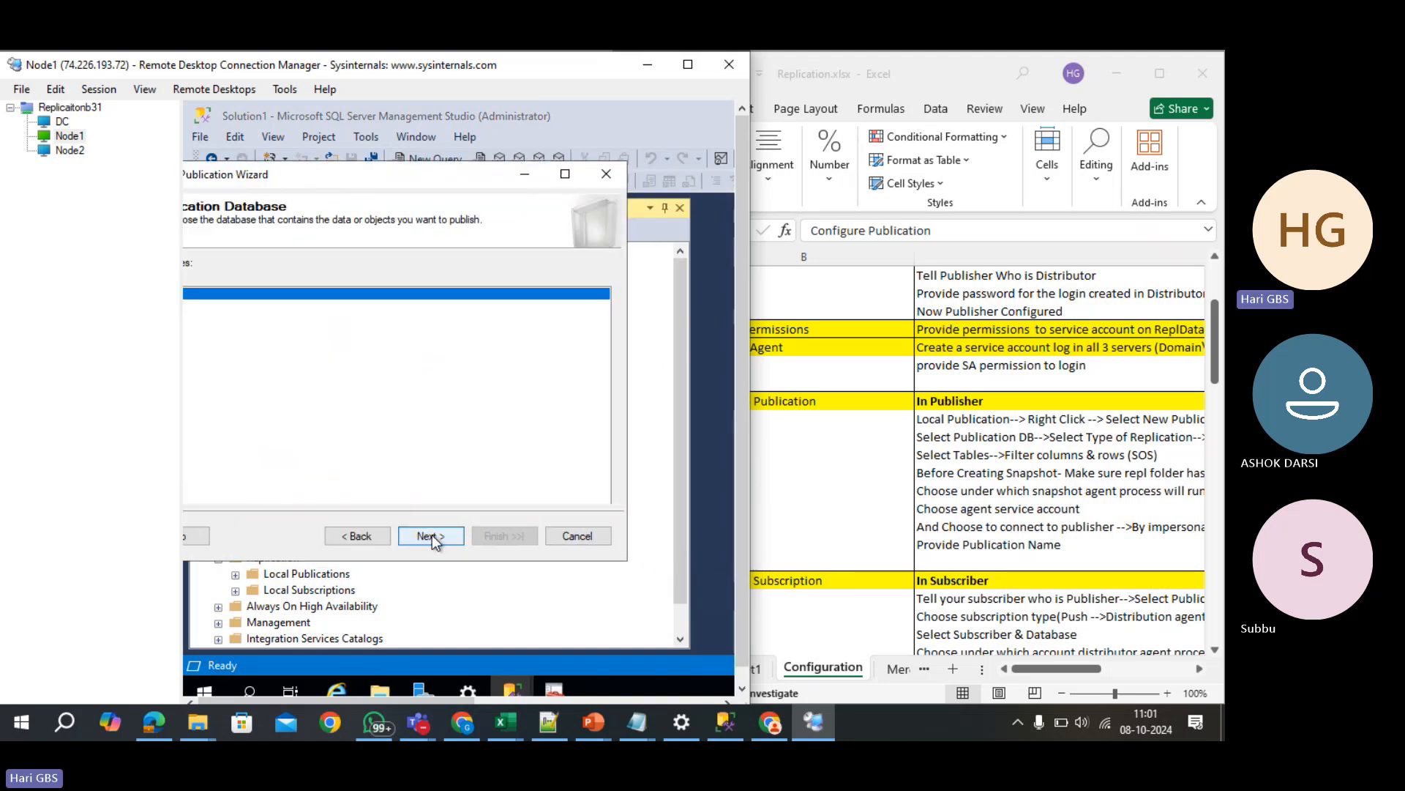
drag(446, 173, 516, 173)
click(485, 534)
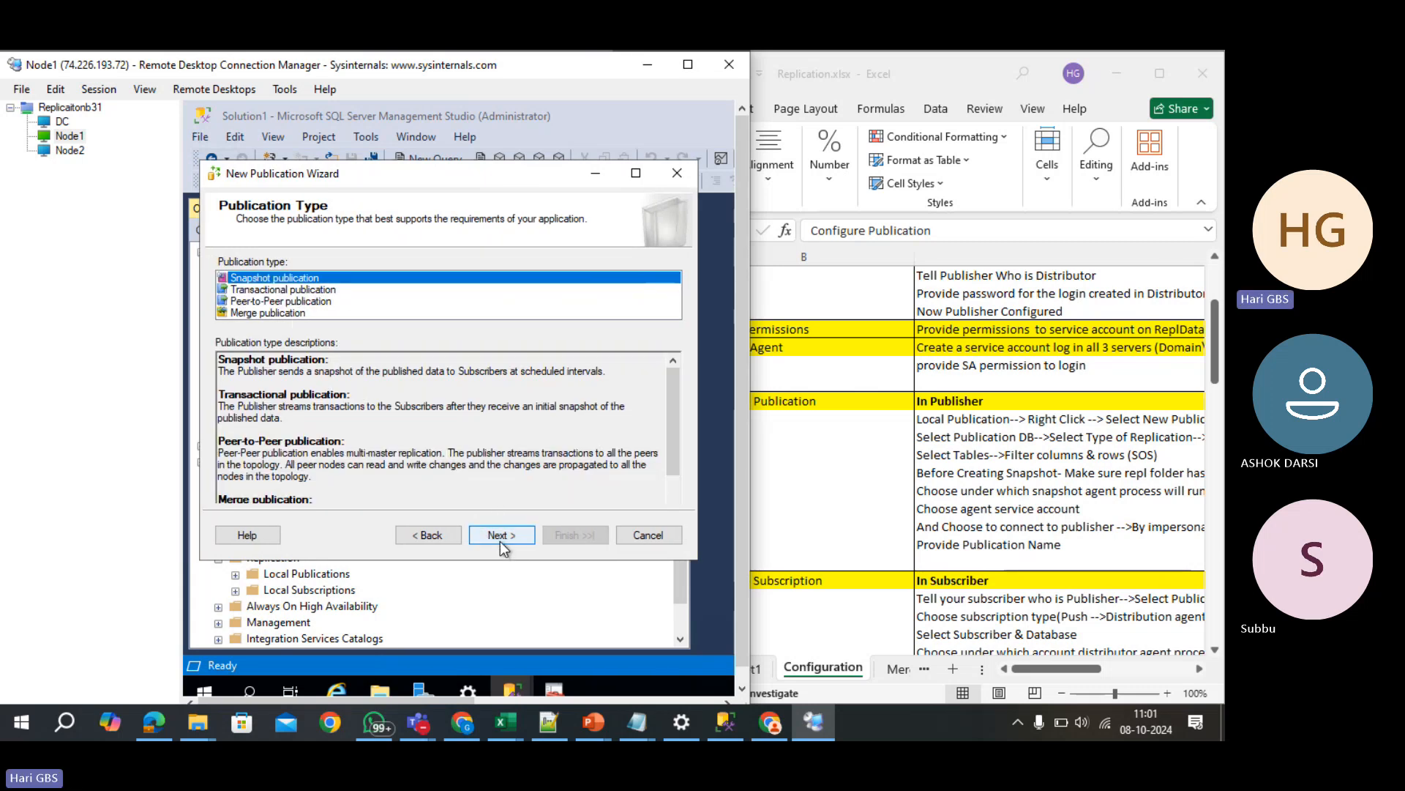
click(499, 542)
- Publish the Employees and Products tables without row filters, creating the snapshot immediately
click(235, 284)
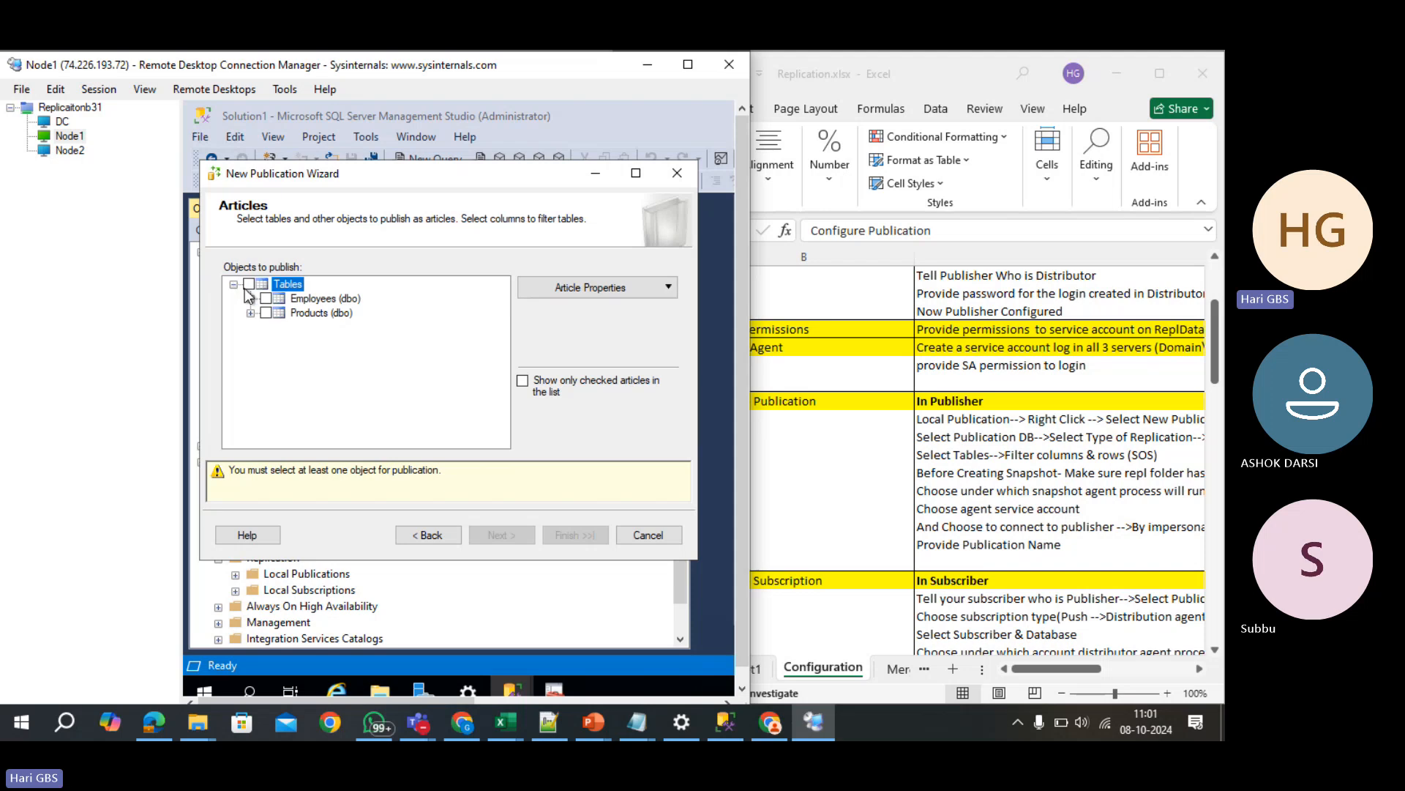
click(266, 298)
click(265, 312)
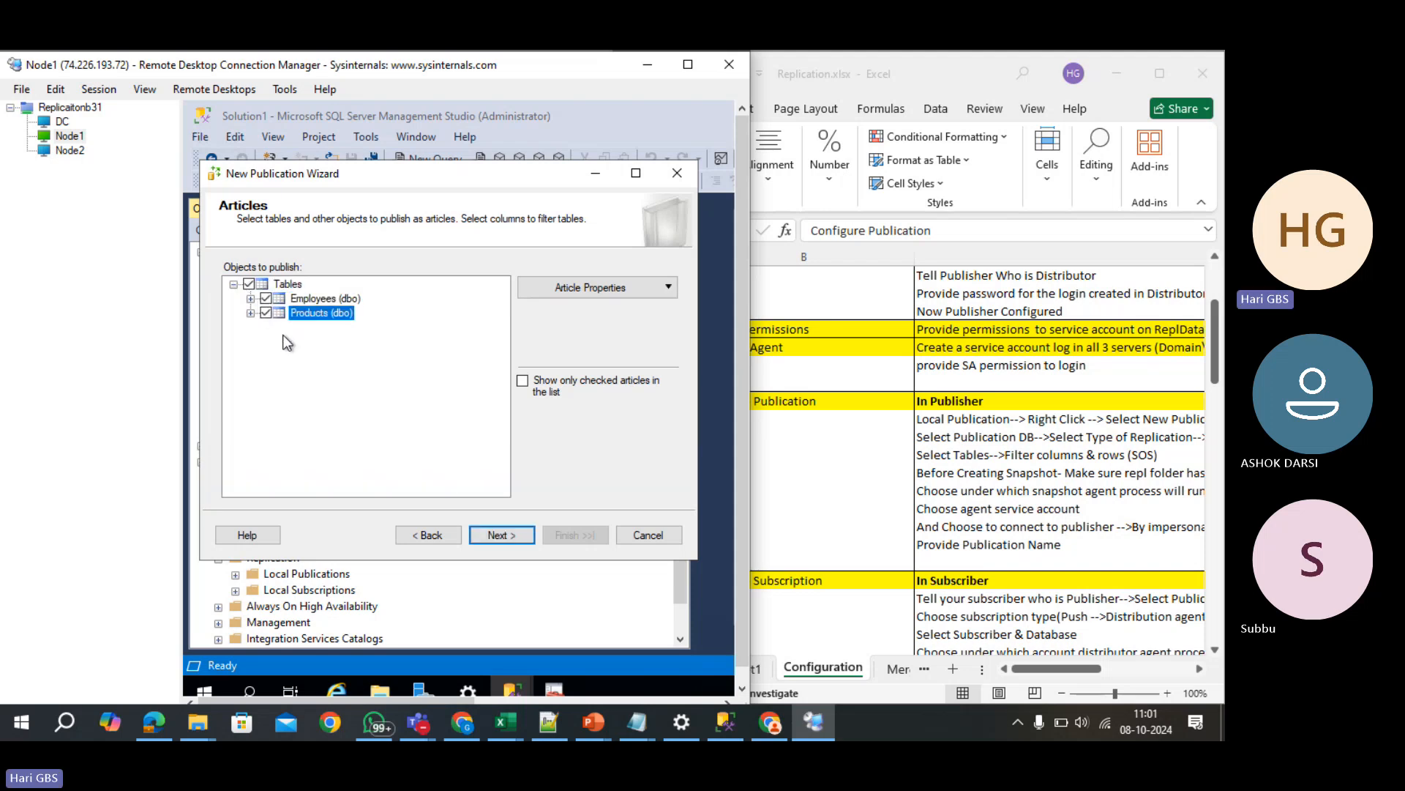
click(508, 538)
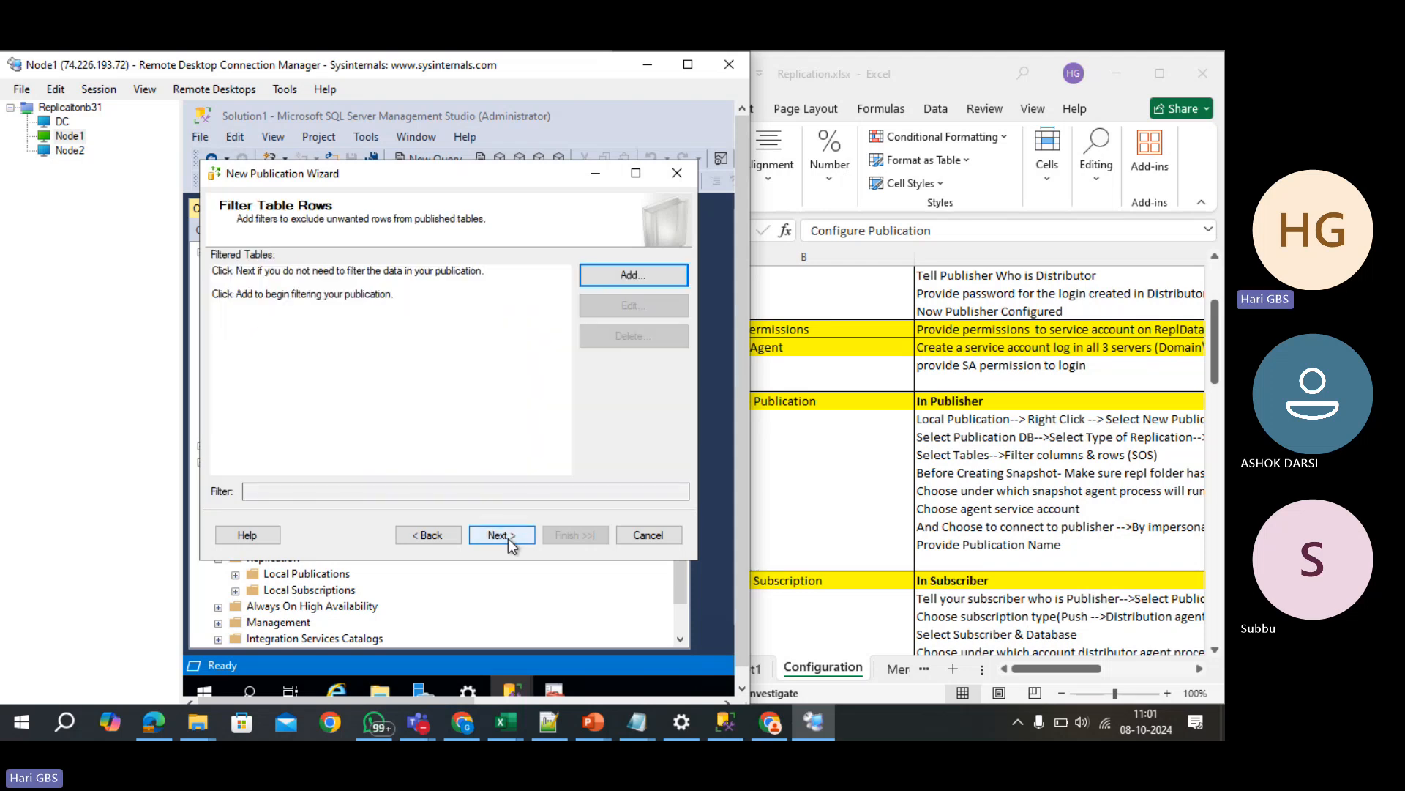
click(508, 538)
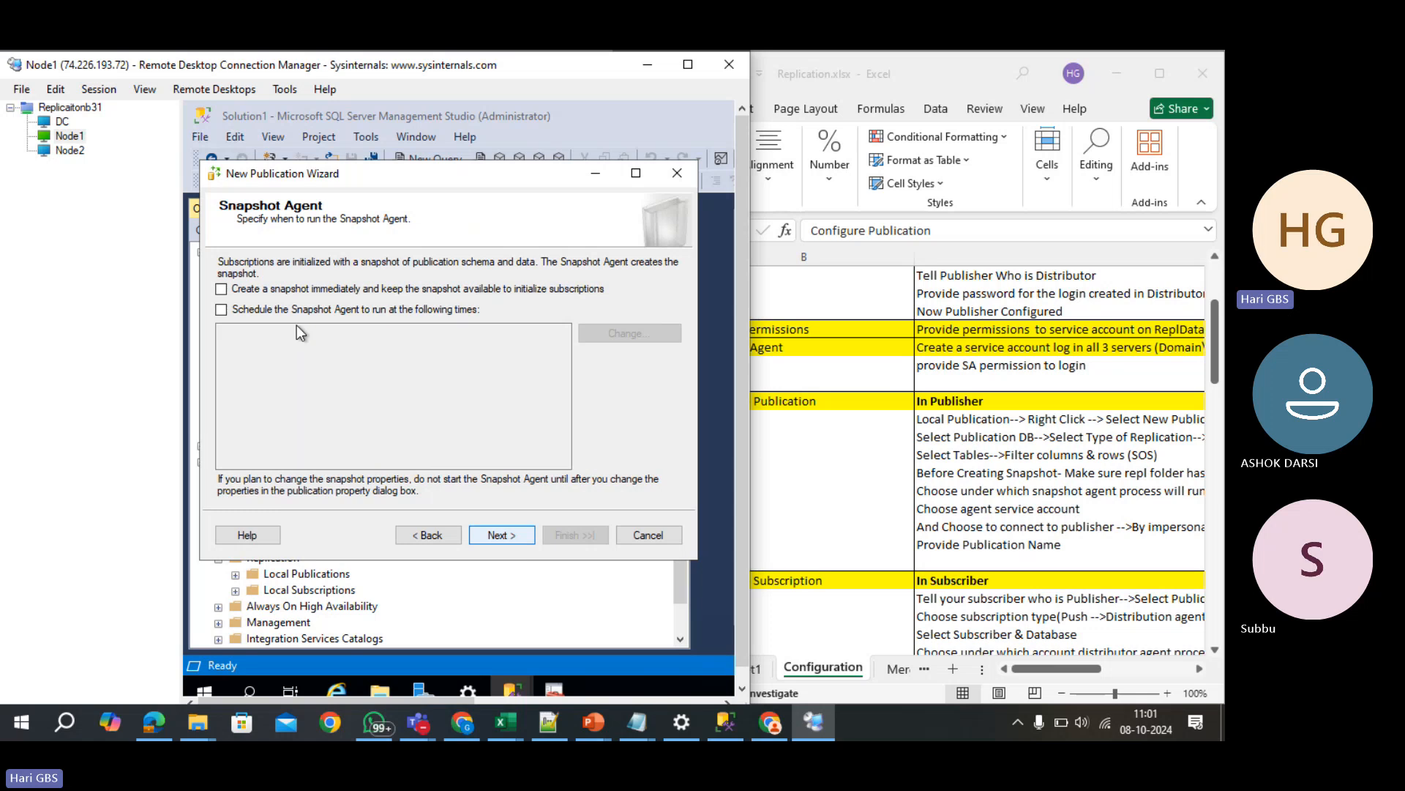
click(271, 292)
- Run the Snapshot Agent under the SQL Server Agent account and name the publication asho_pub
click(501, 532)
click(584, 275)
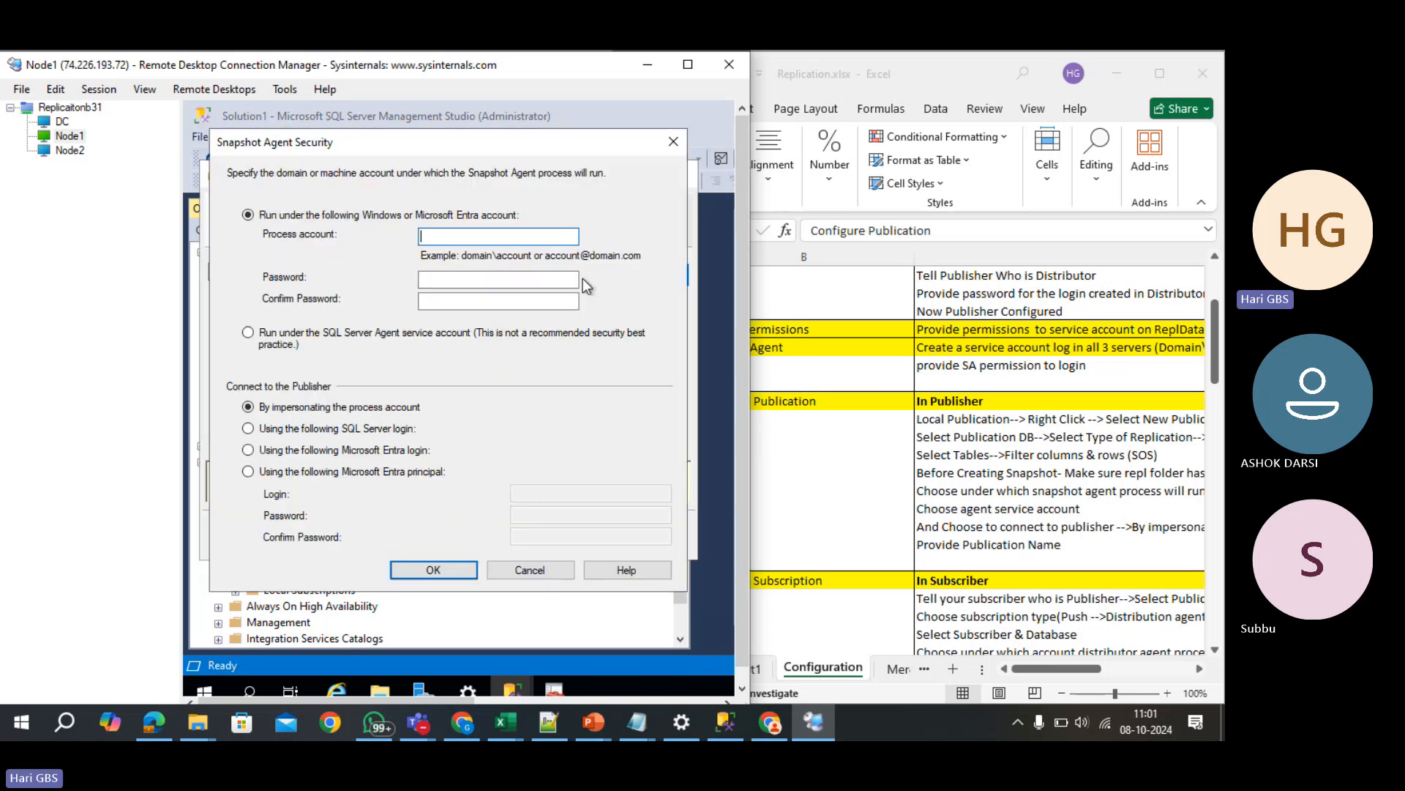
click(351, 338)
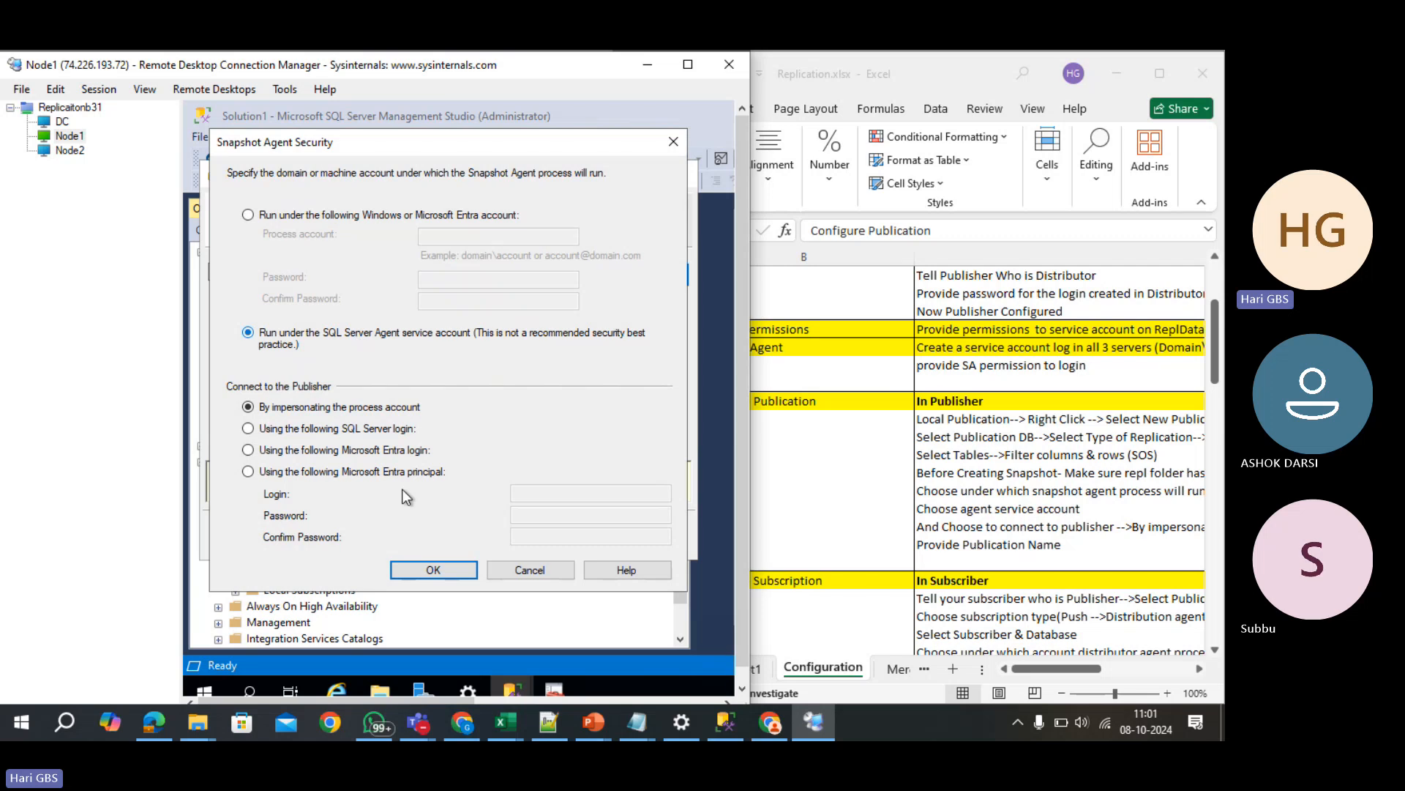
click(432, 572)
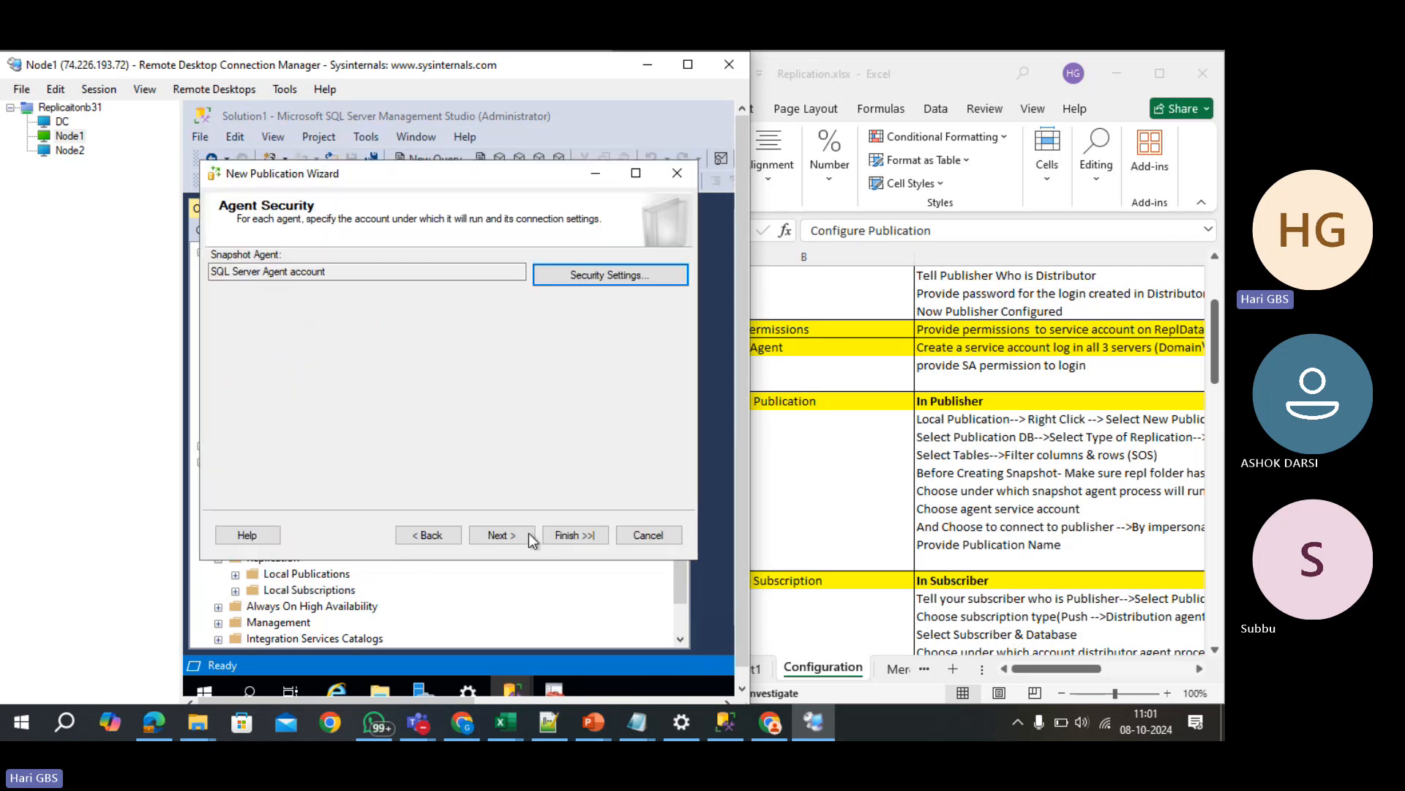
click(501, 535)
click(526, 537)
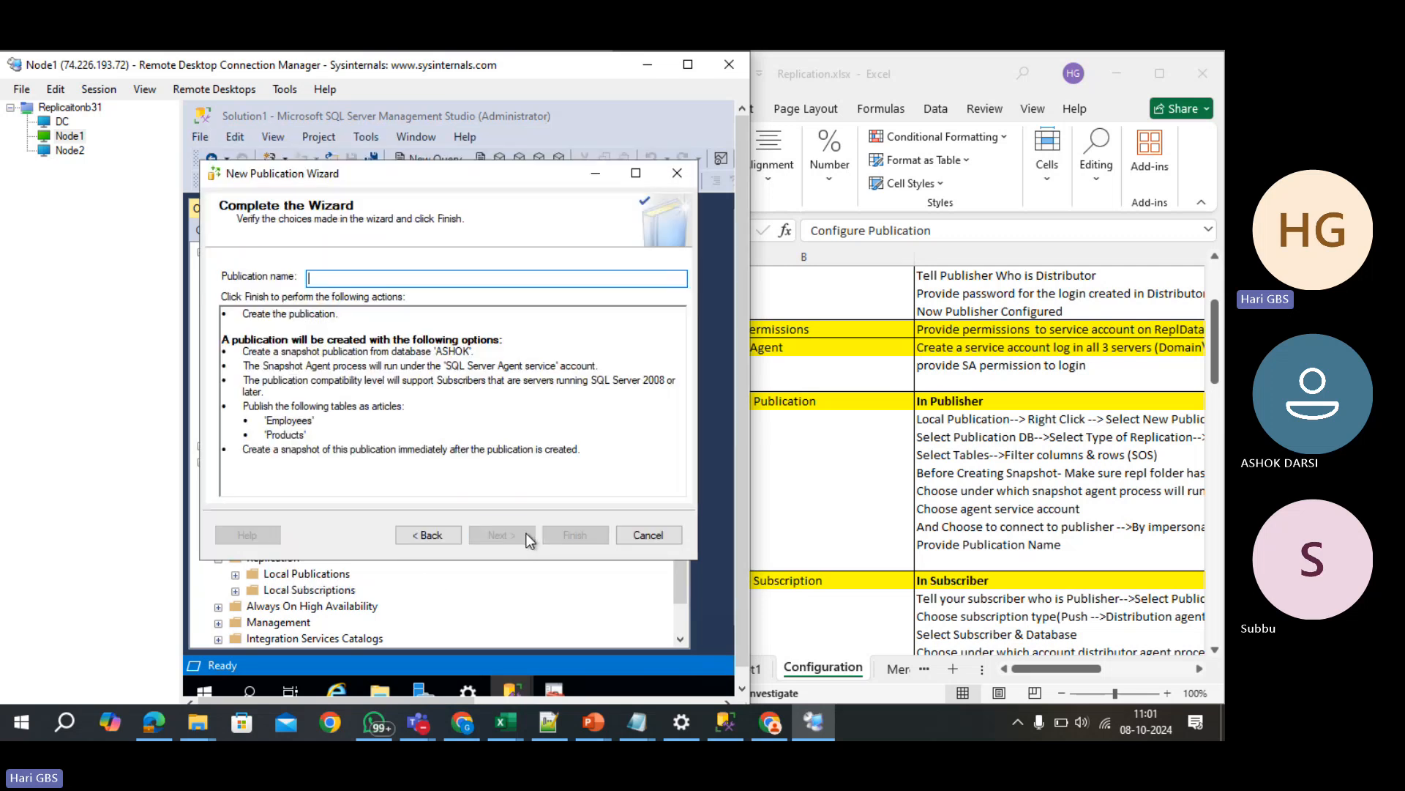
text(a)
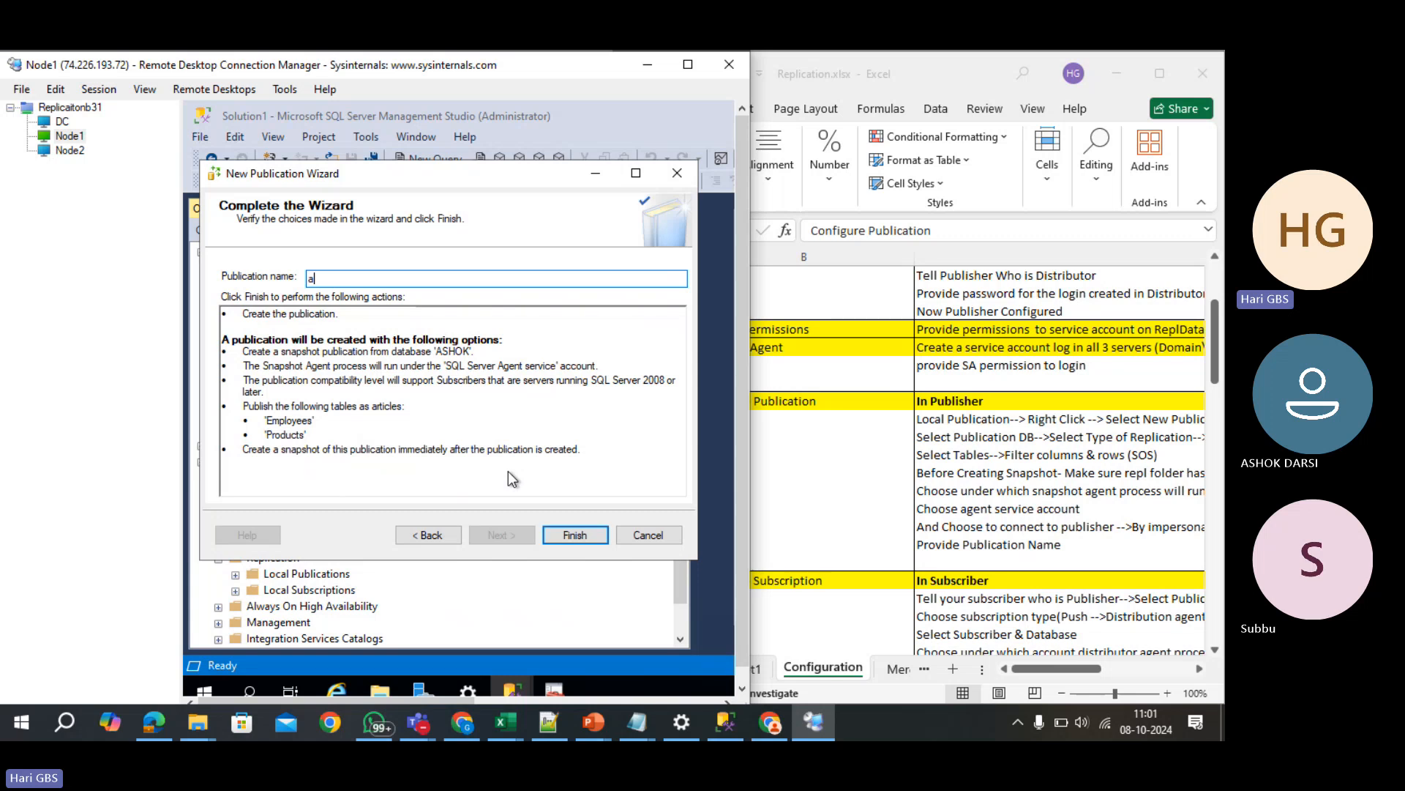
text(sho_pub)
key(Return)
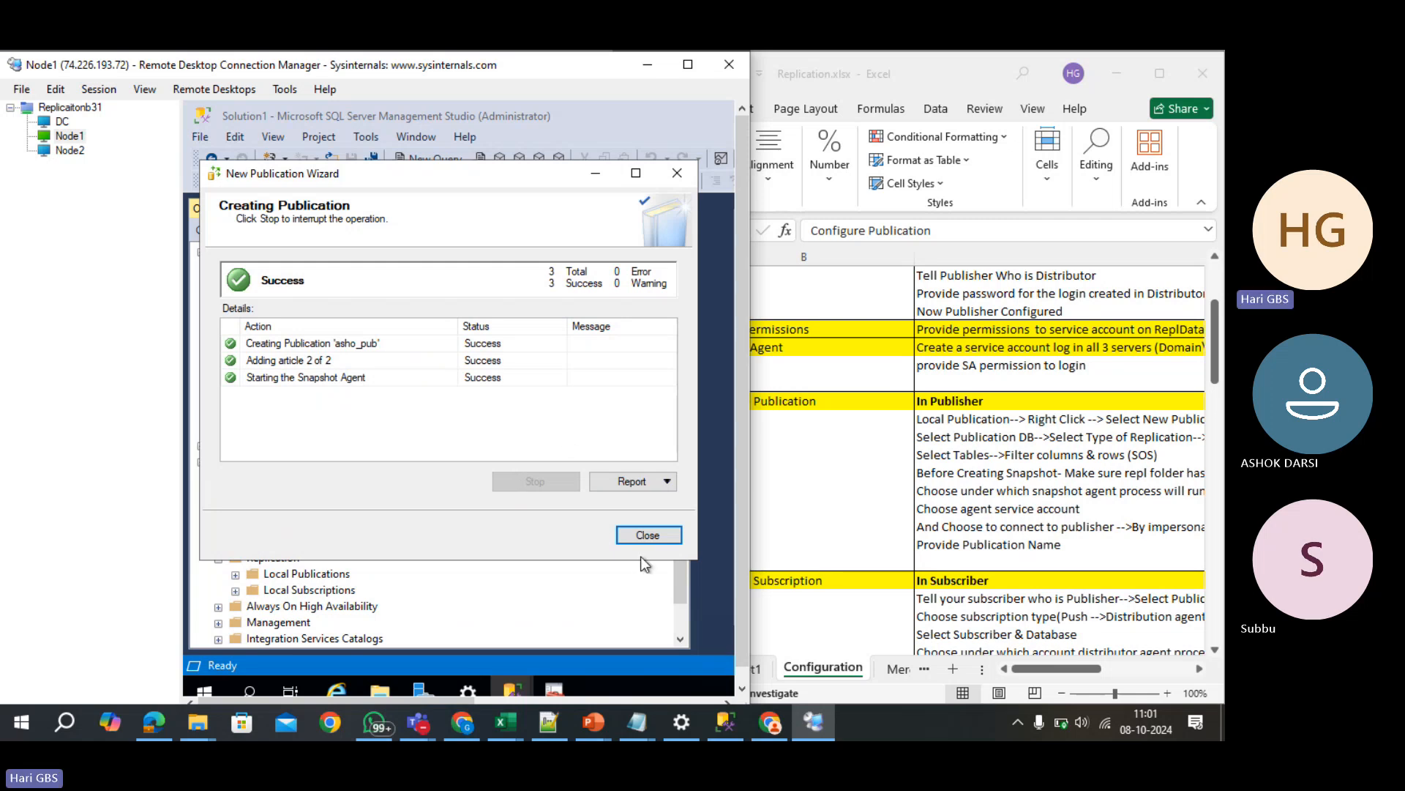
click(652, 540)
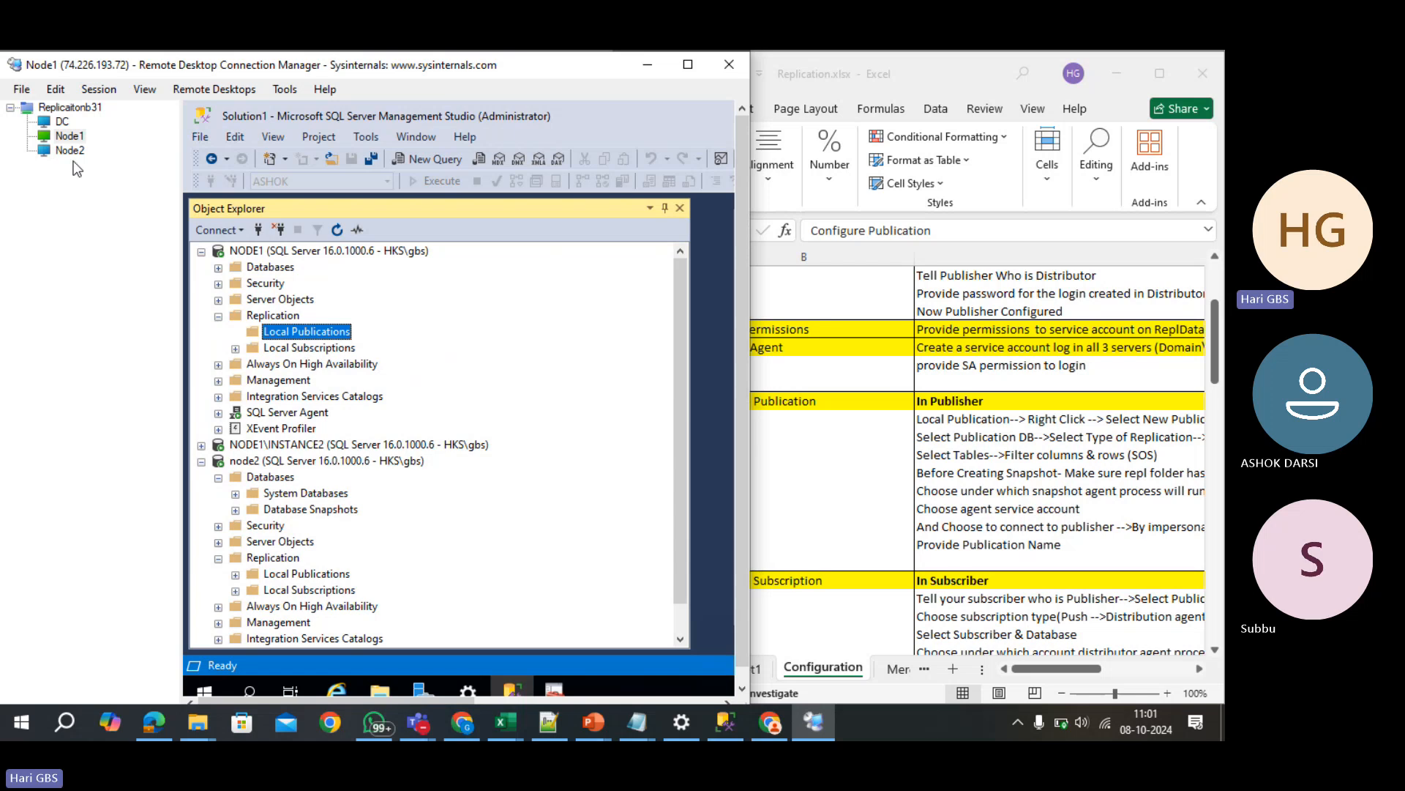
- Review the Configure Subscription notes in Excel, then open node2's Local Subscriptions menu
click(999, 589)
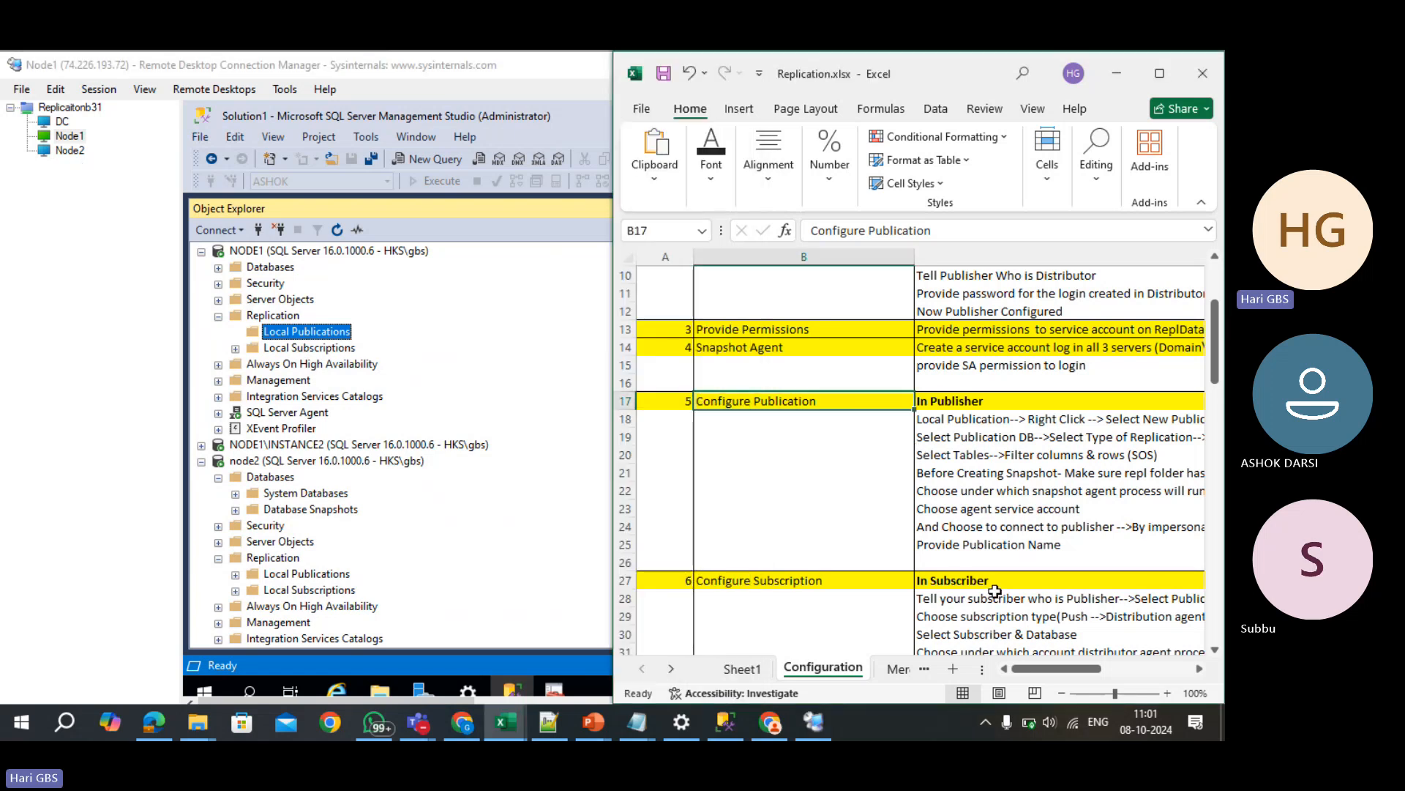
click(994, 594)
scroll(994, 595, down, 5)
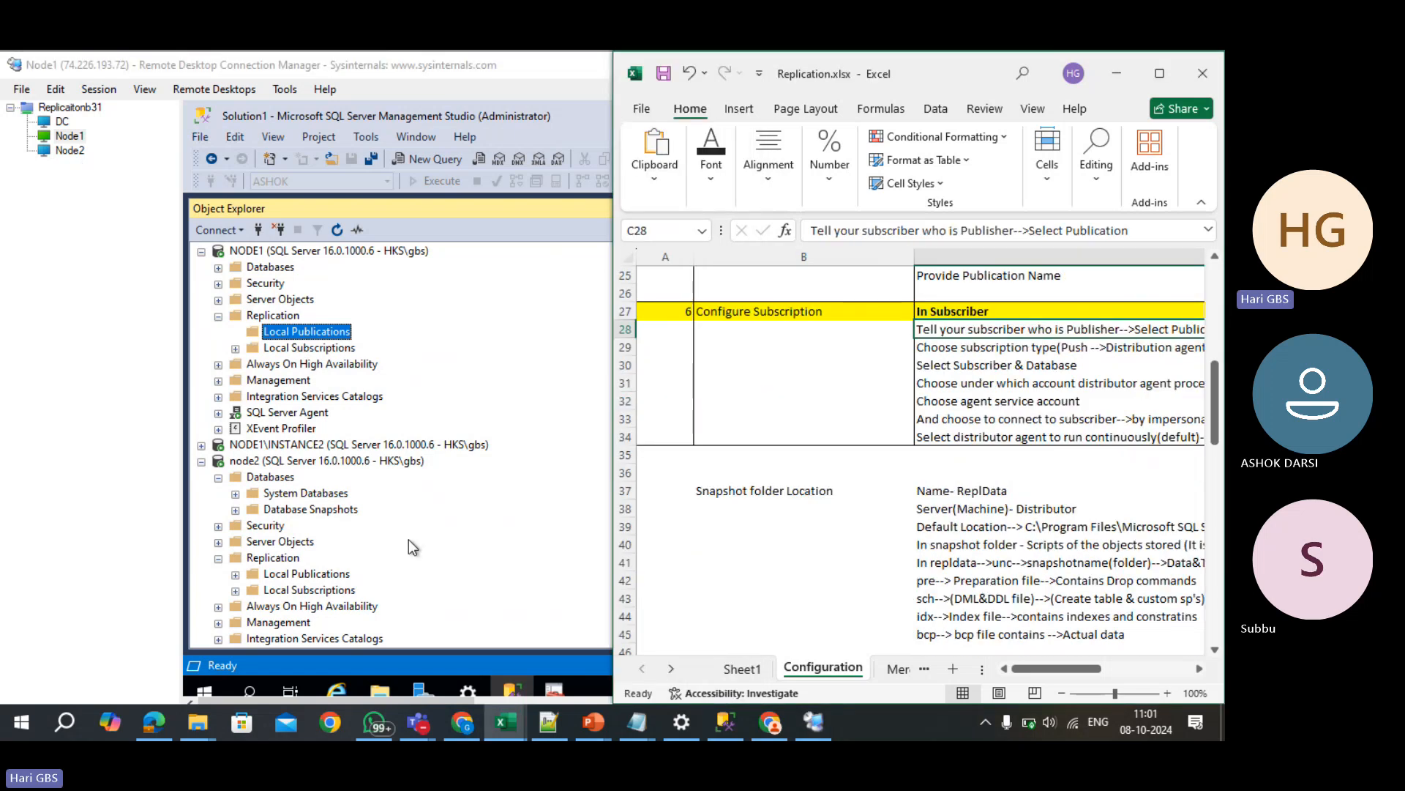
click(397, 511)
scroll(392, 508, down, 1)
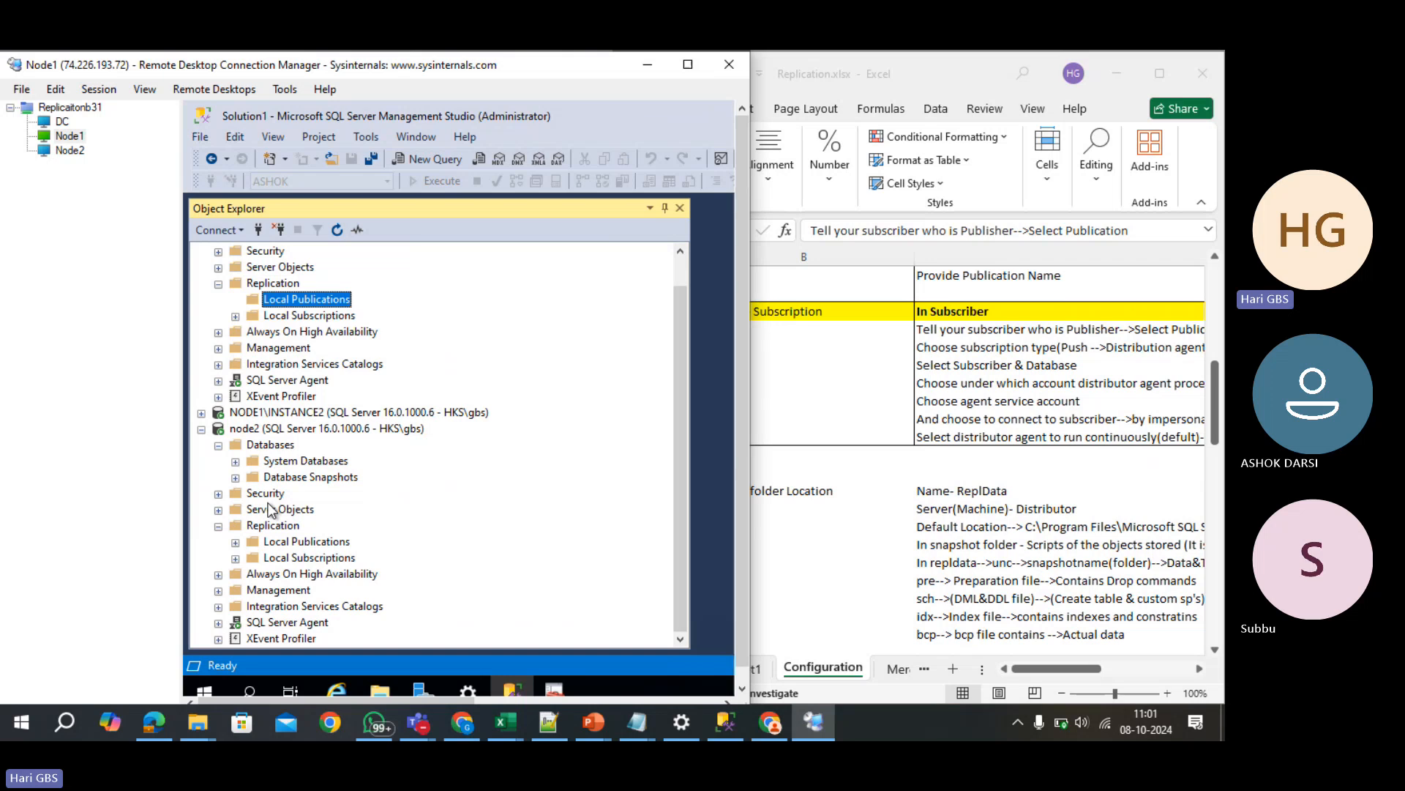
right_click(274, 562)
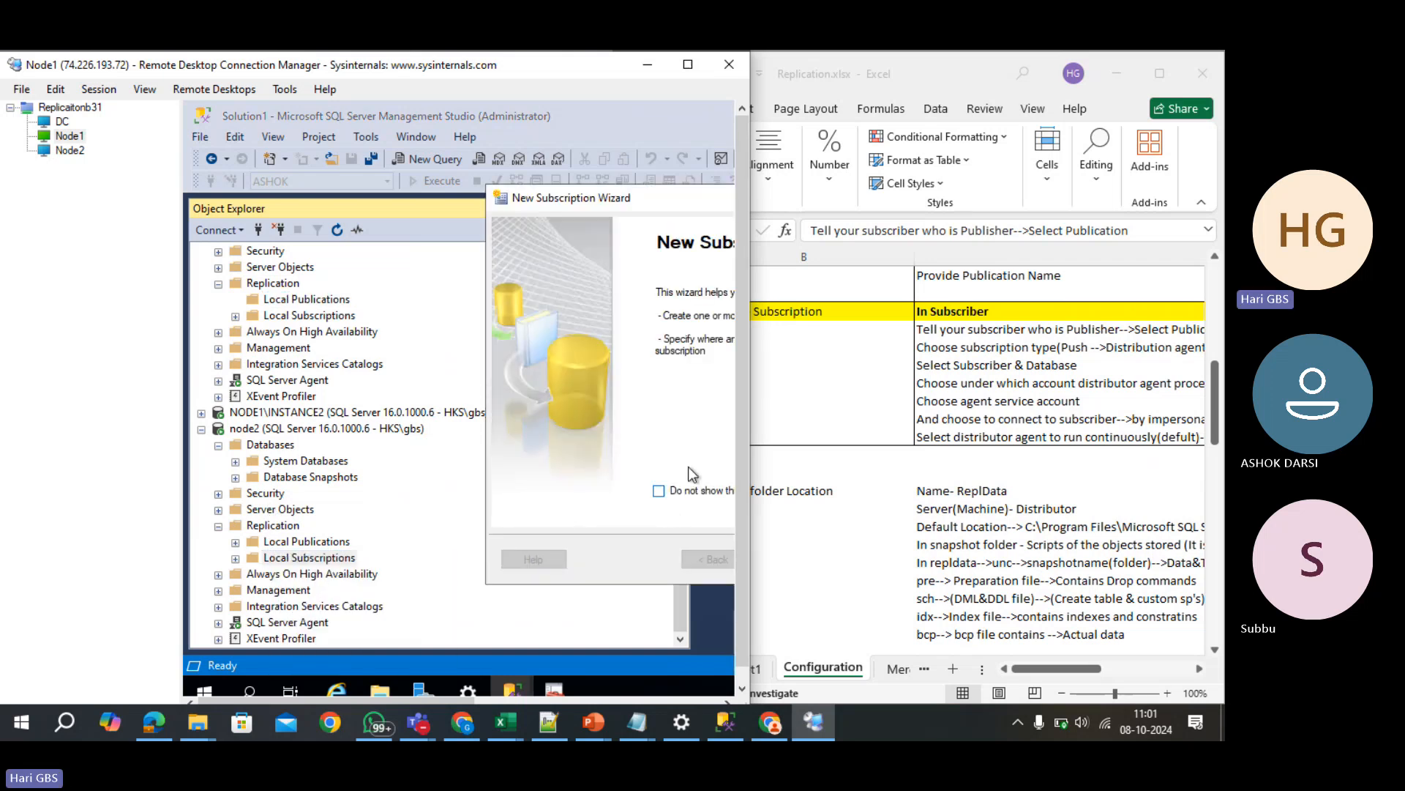
- Maximize the remote desktop window and advance the New Subscription Wizard to the Publisher list
double_click(386, 65)
click(788, 551)
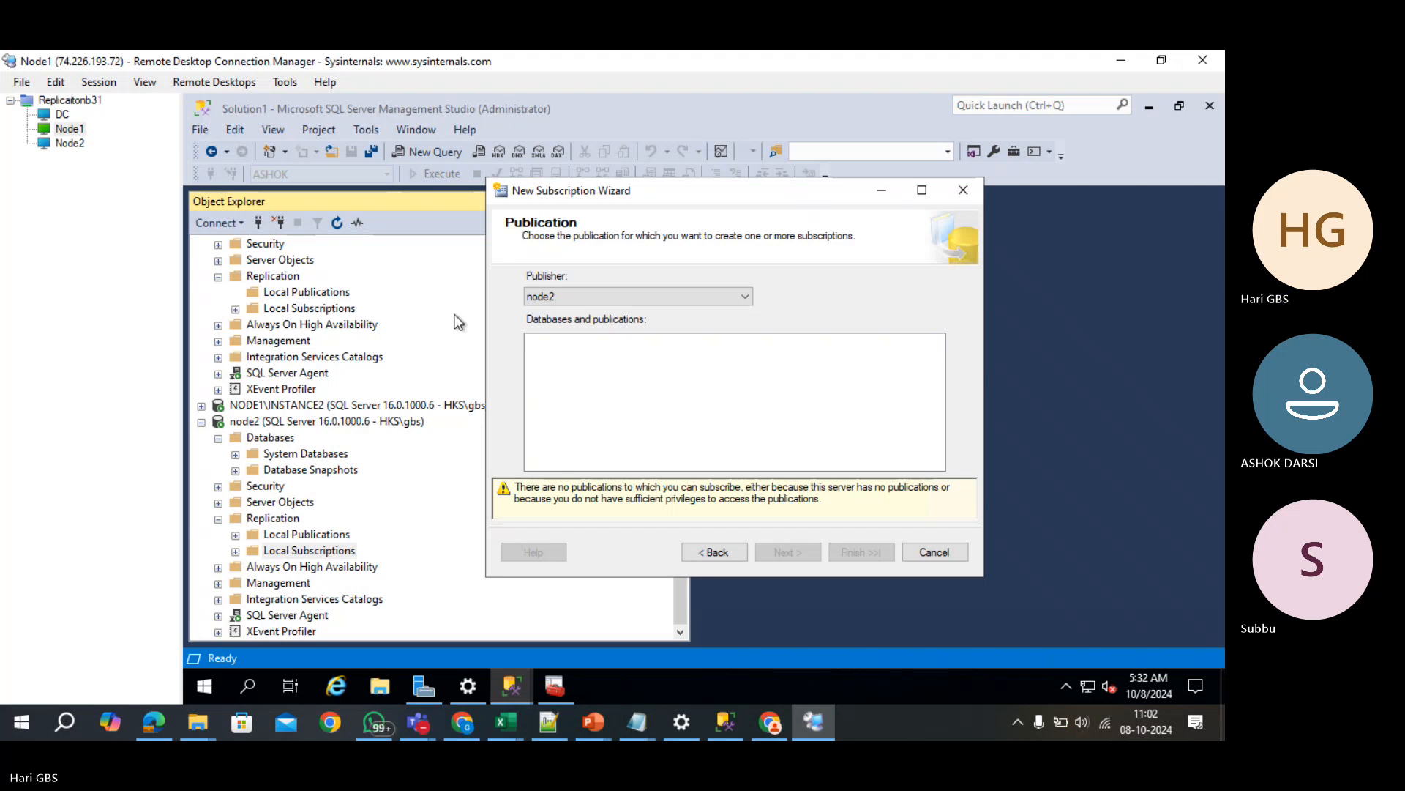
click(612, 296)
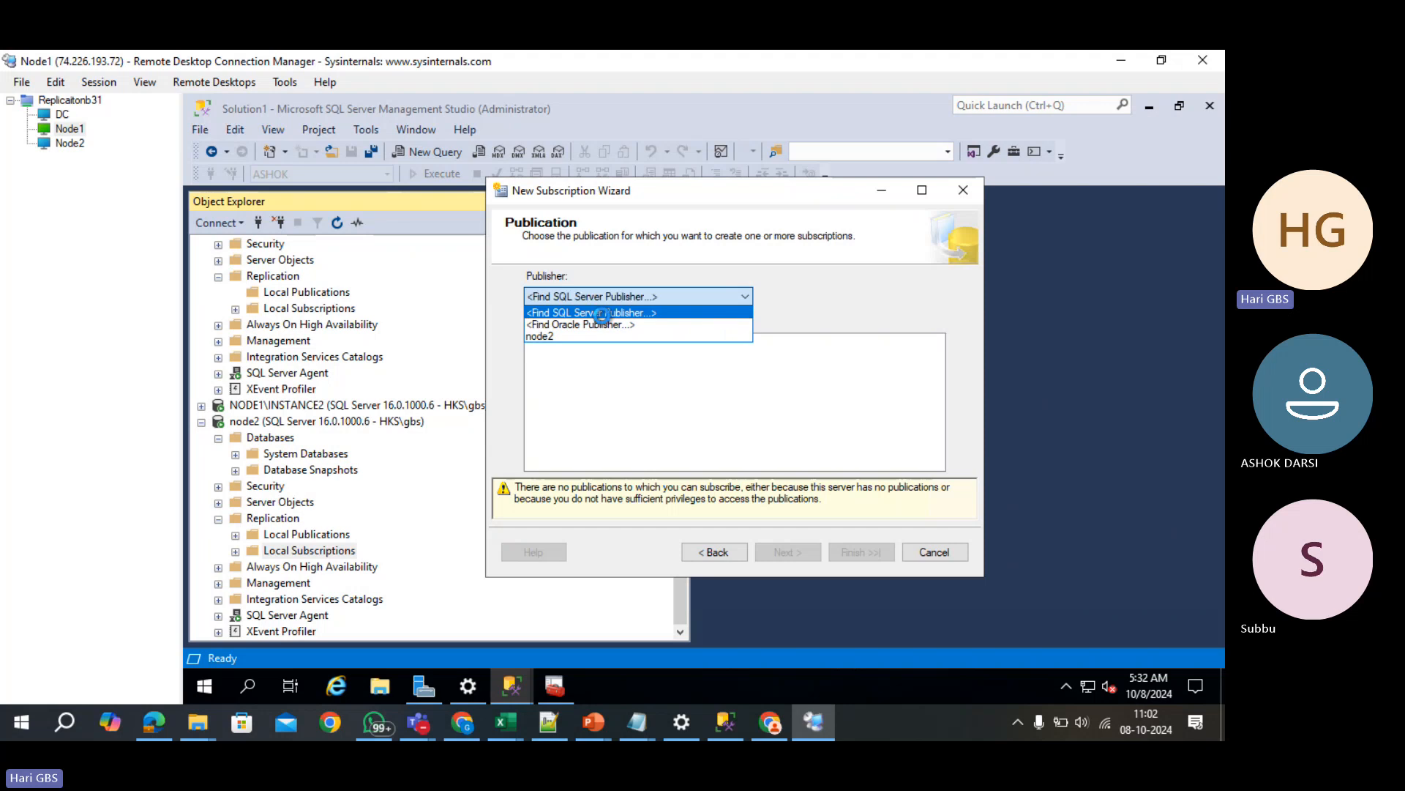
- Connect to NODE1 as the publisher and run all agents at the distributor as push
click(607, 310)
click(913, 327)
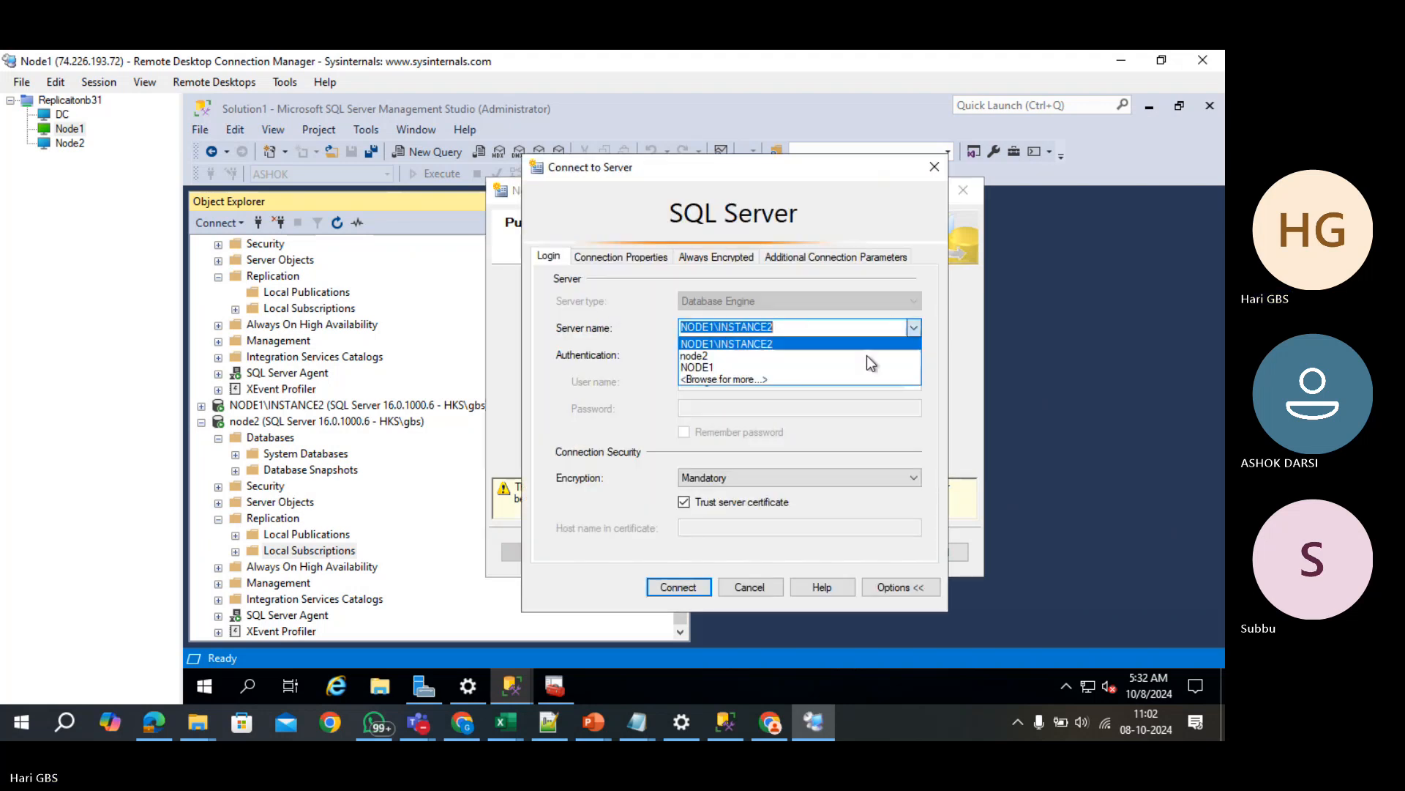
click(841, 368)
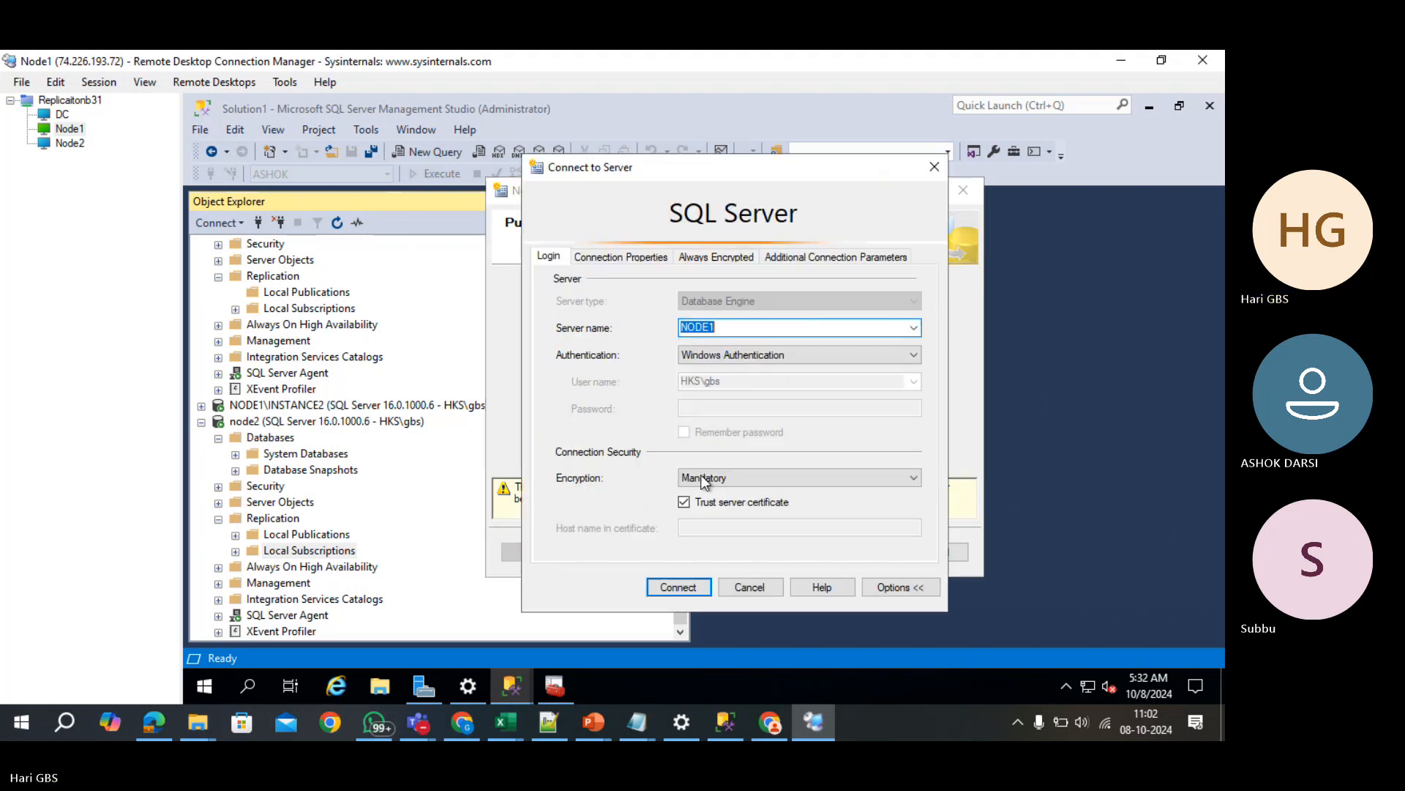
click(680, 587)
click(784, 552)
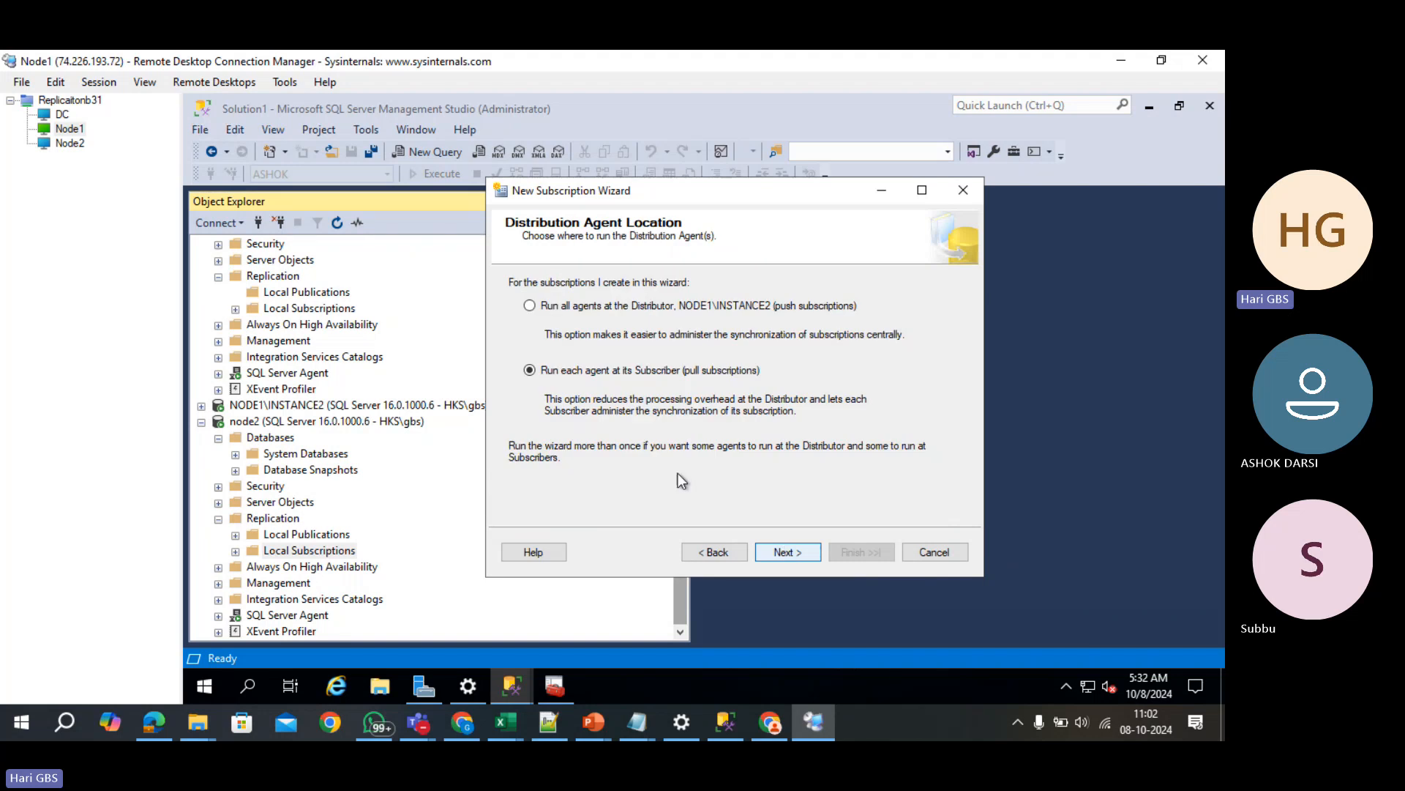
click(613, 306)
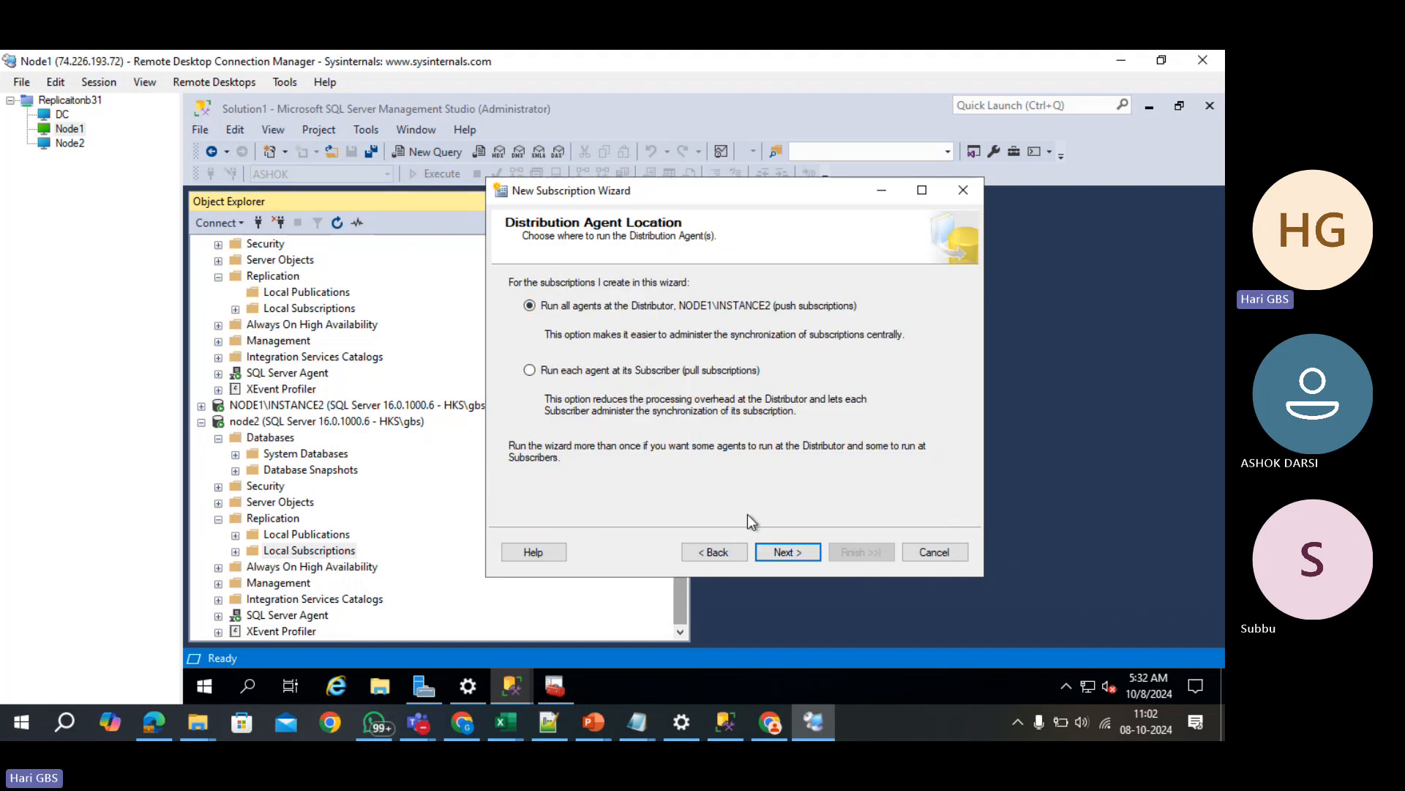
click(767, 551)
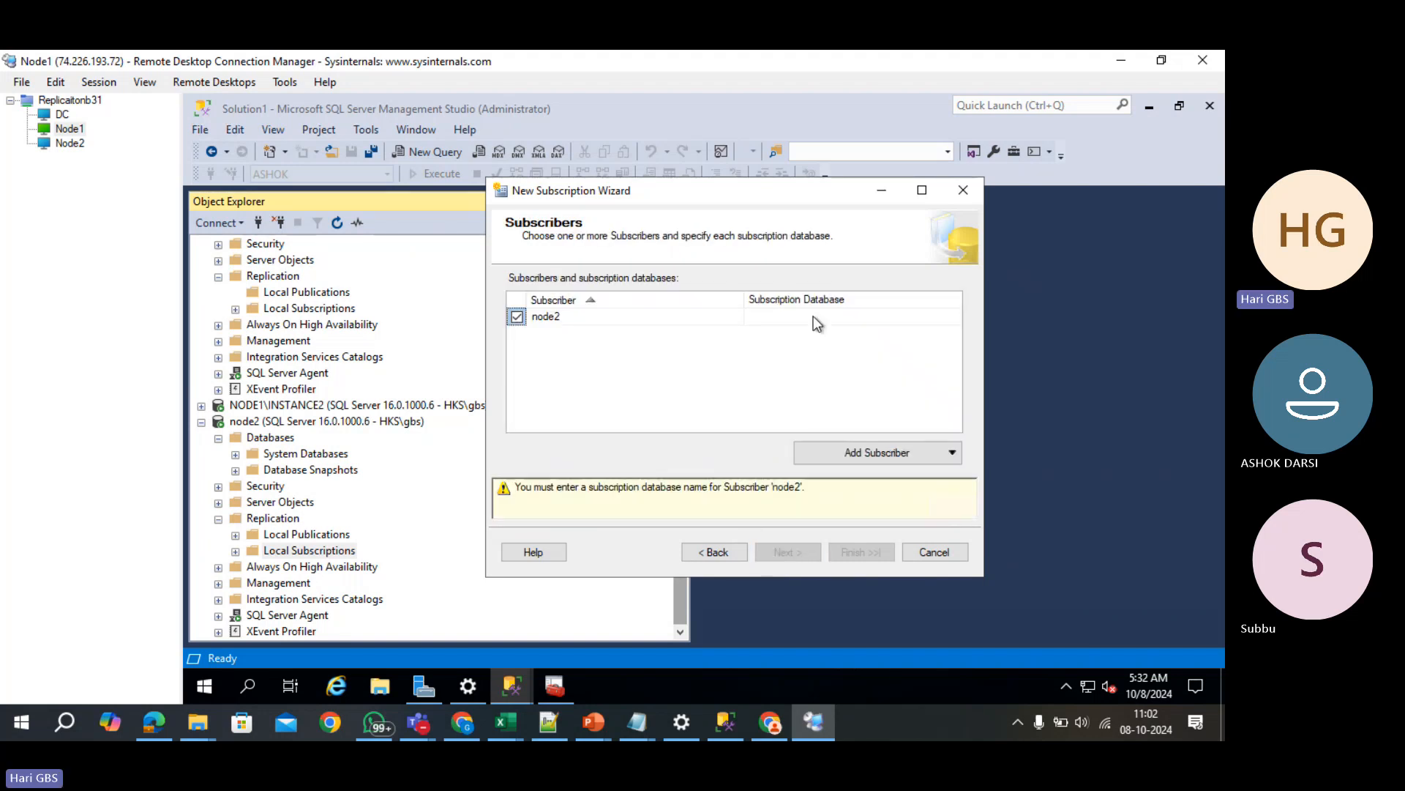
- Create a new subscription database named ashok_sub for node2
click(834, 317)
click(871, 318)
click(919, 330)
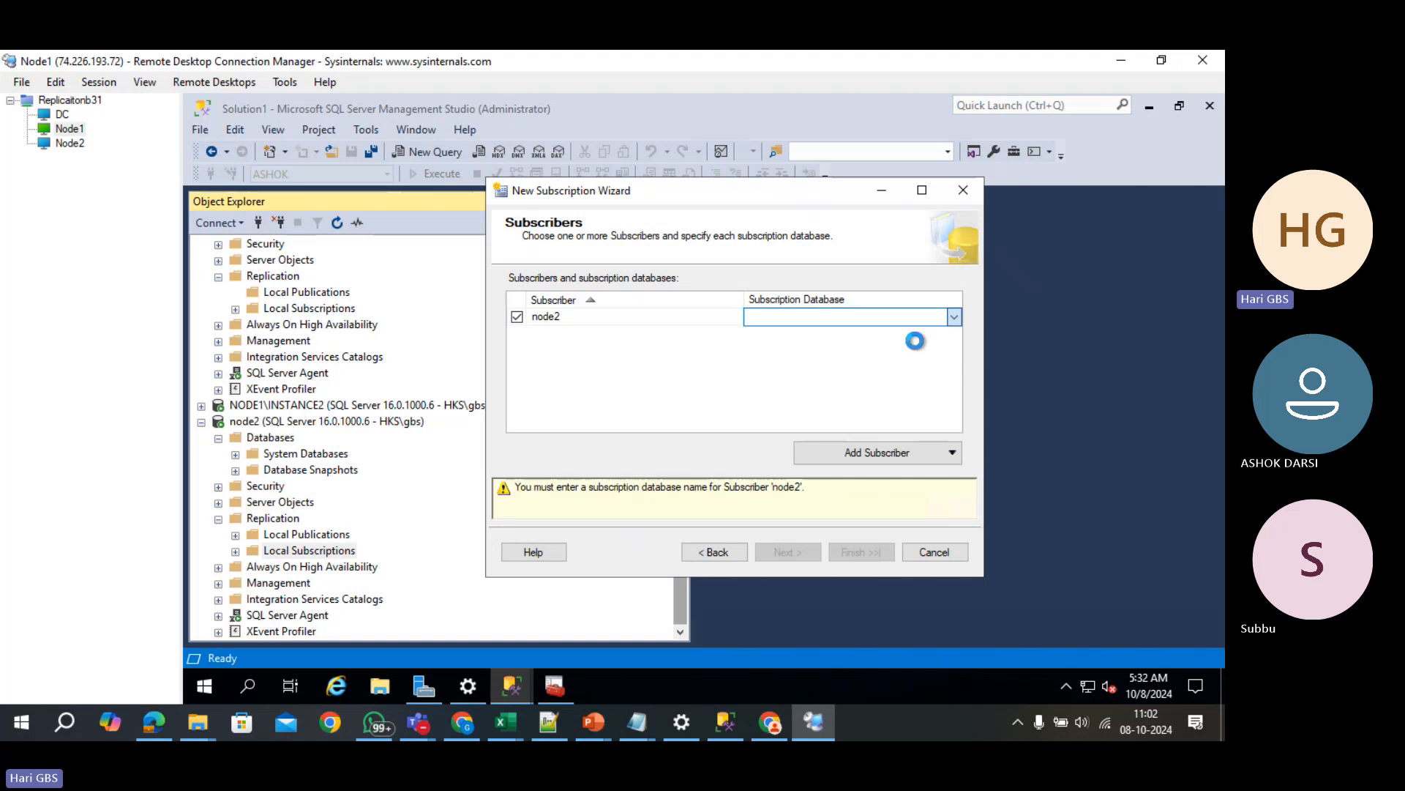
text(ash)
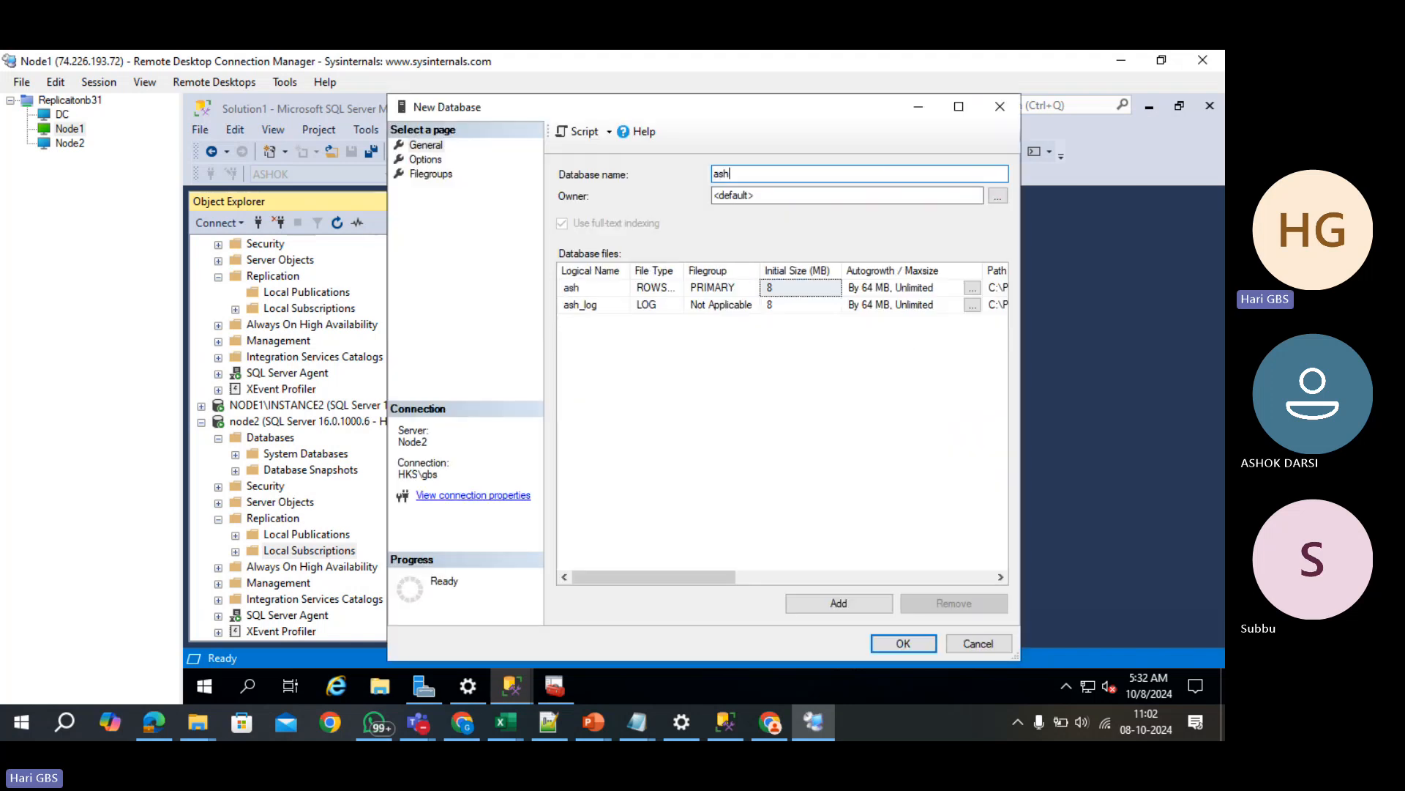
text(ok_sub)
key(Return)
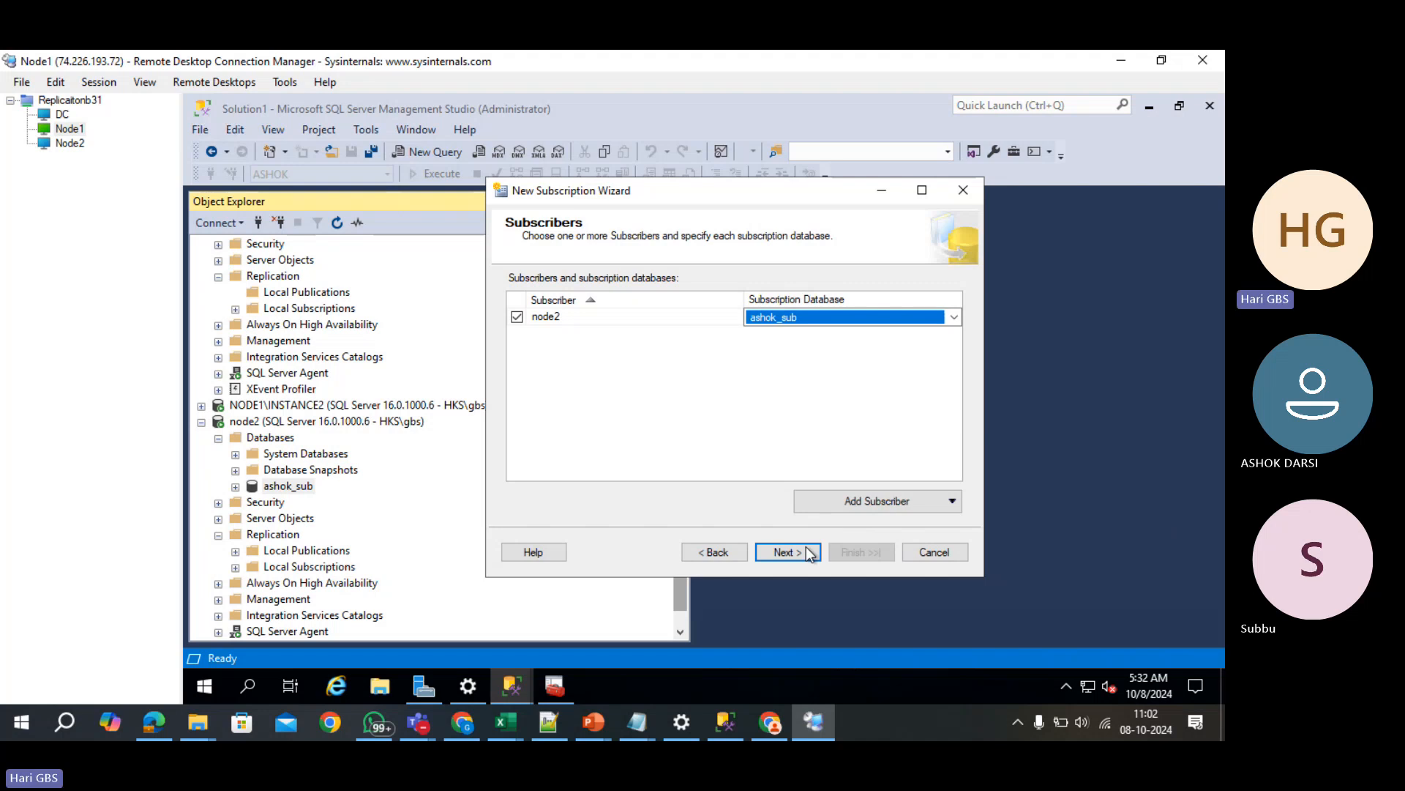
- Run the Distribution Agent under the SQL Server Agent account and finish creating the subscription
click(806, 549)
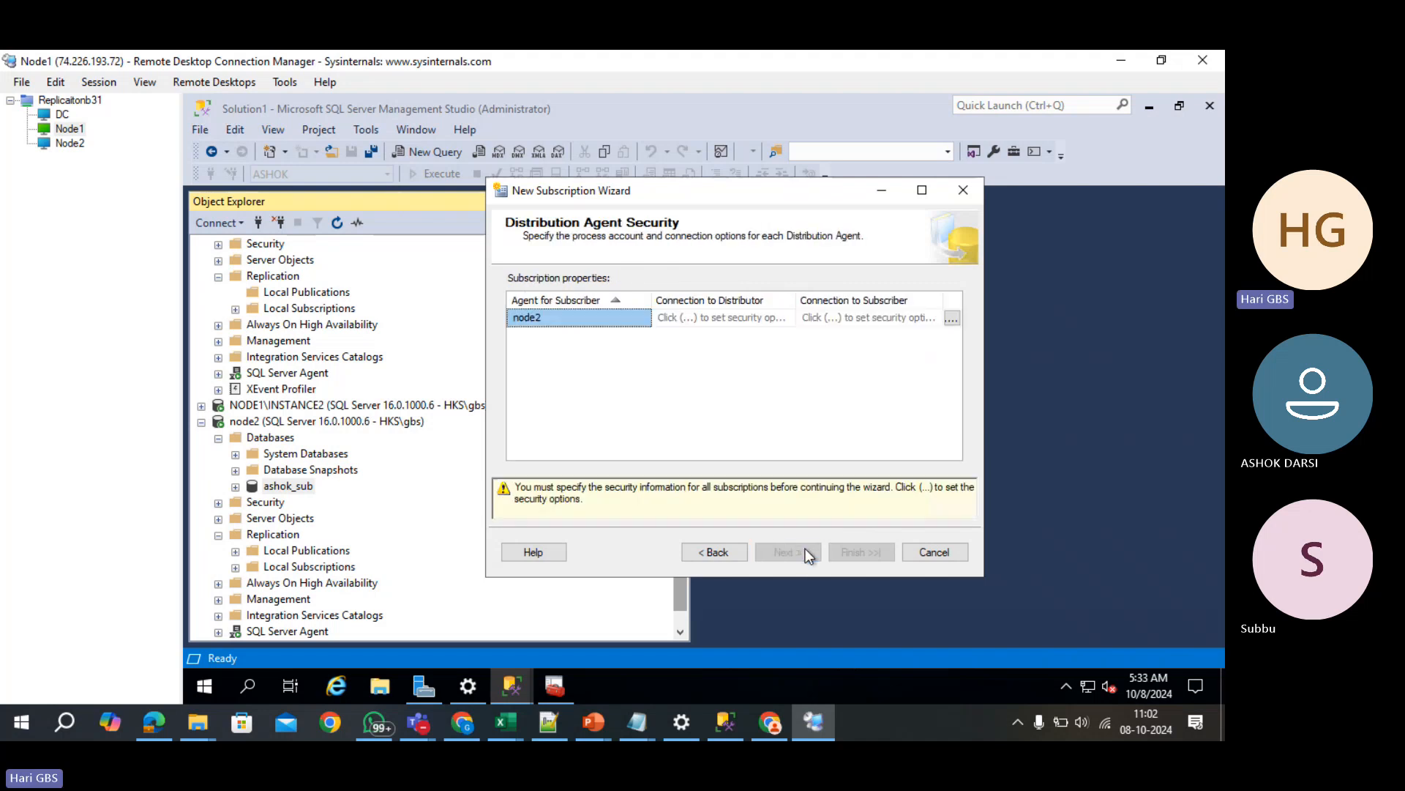
click(953, 321)
click(662, 291)
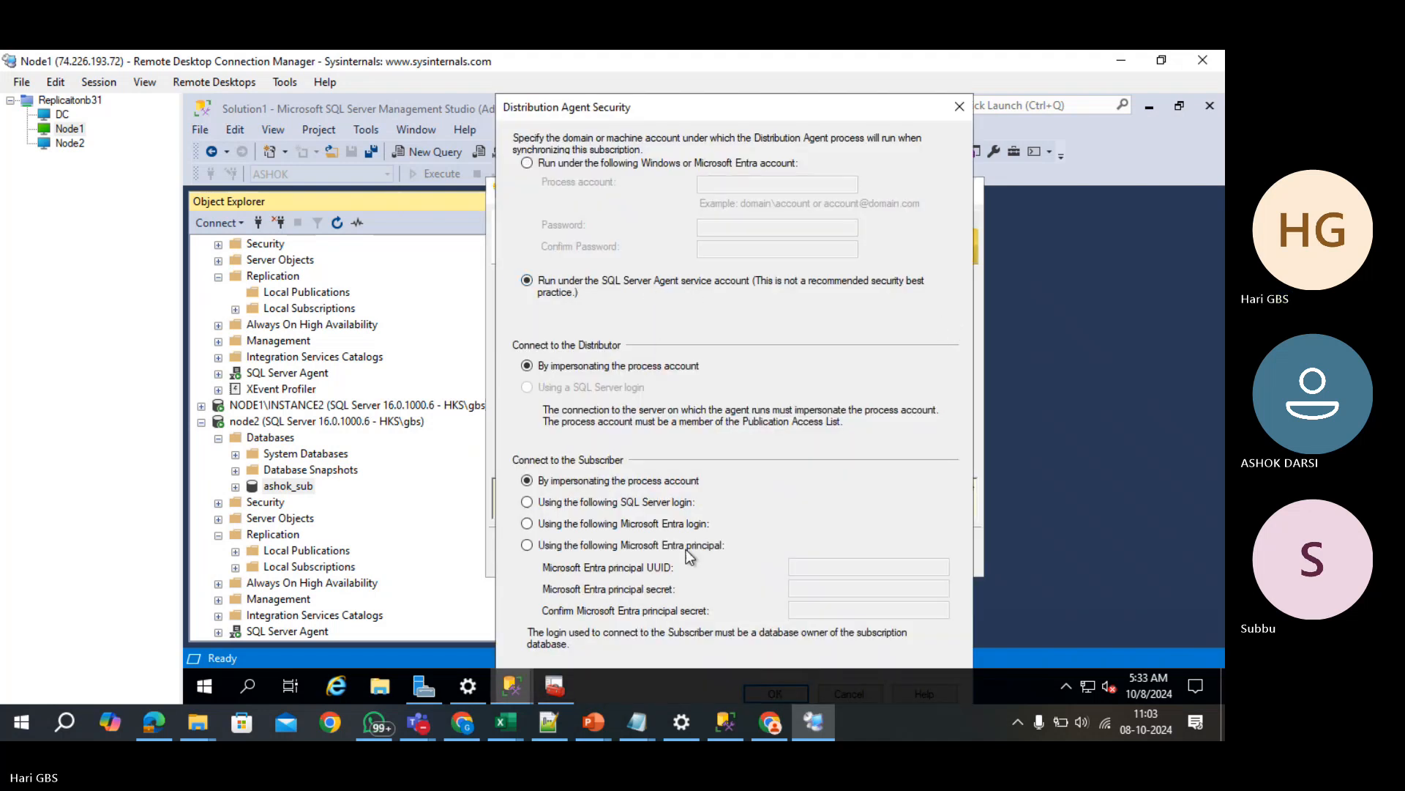
key(Return)
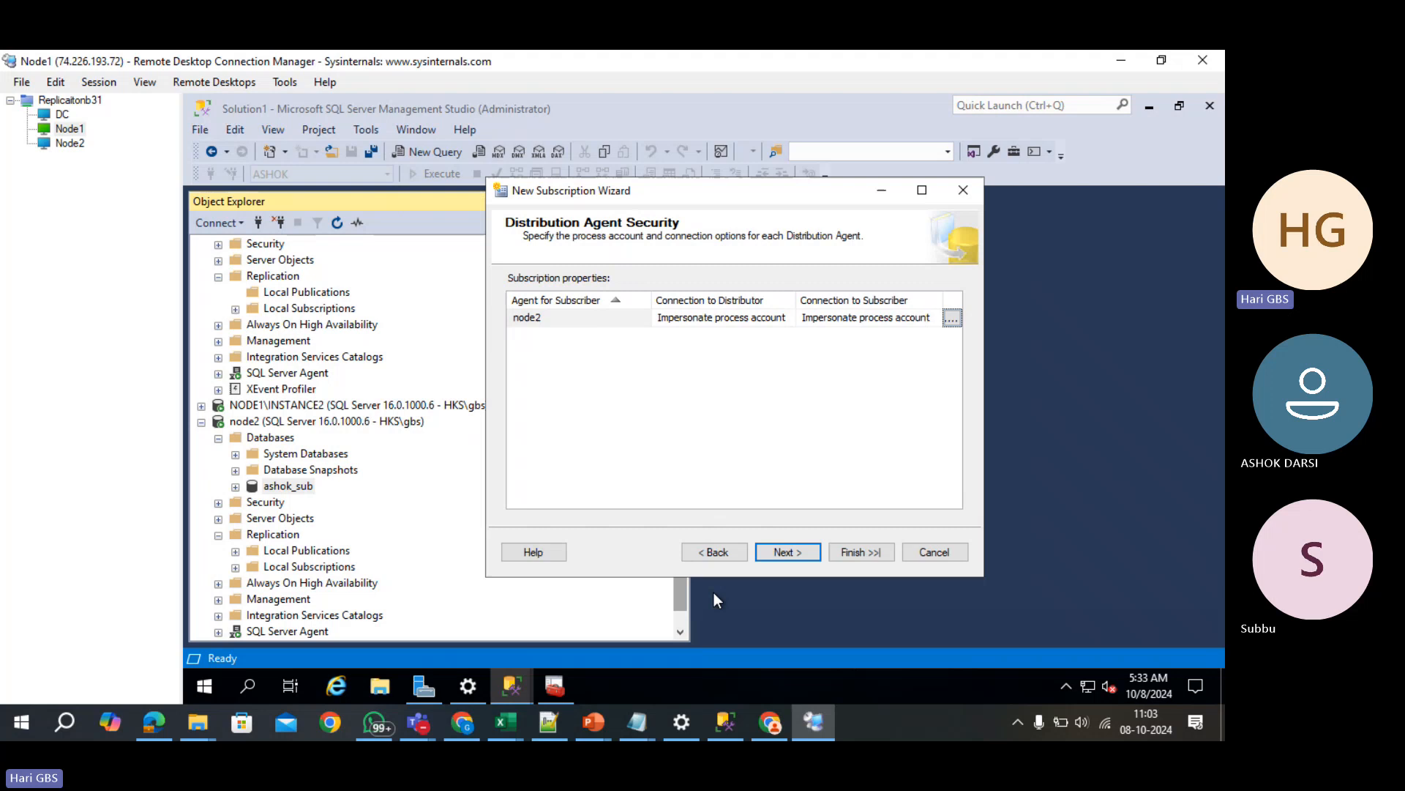
click(792, 552)
click(792, 550)
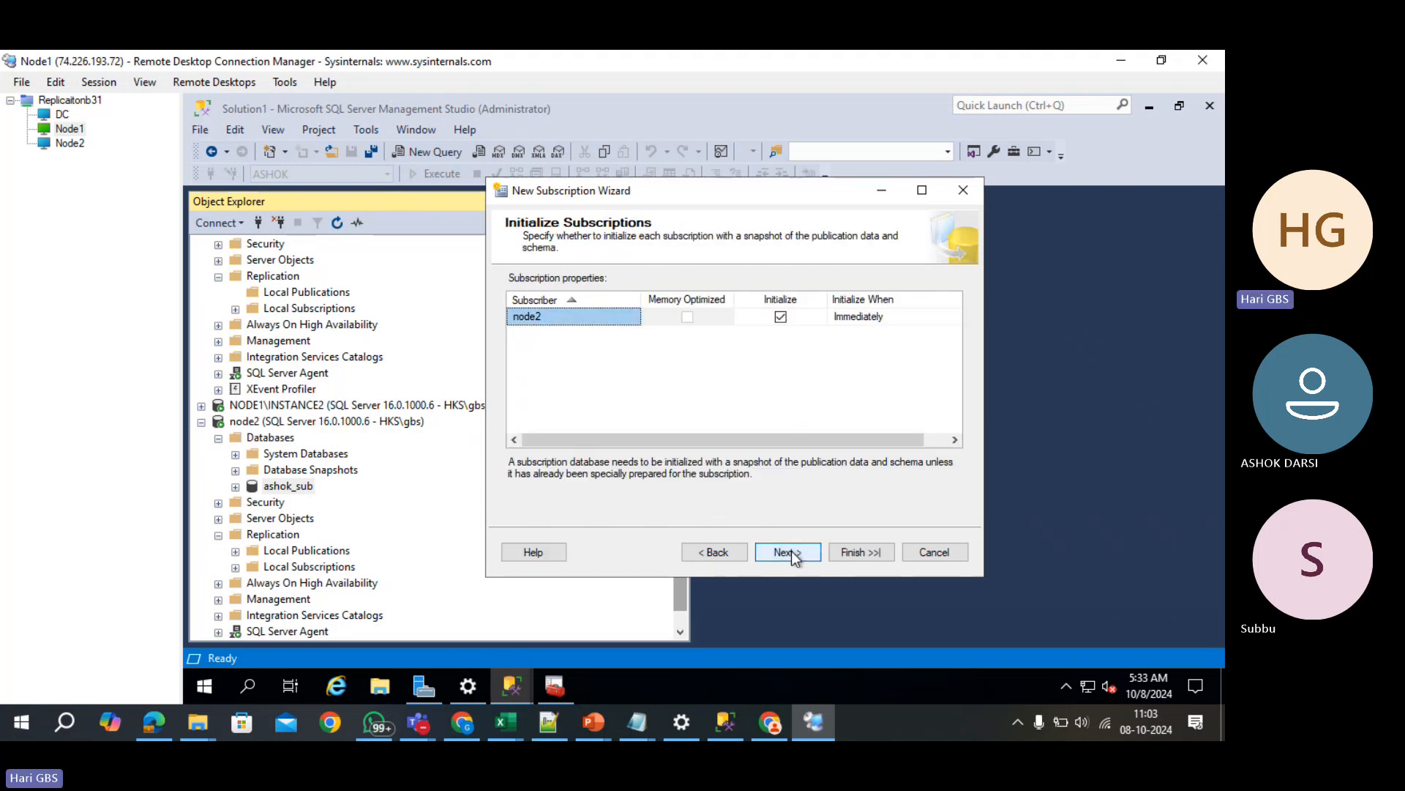
click(792, 551)
click(797, 554)
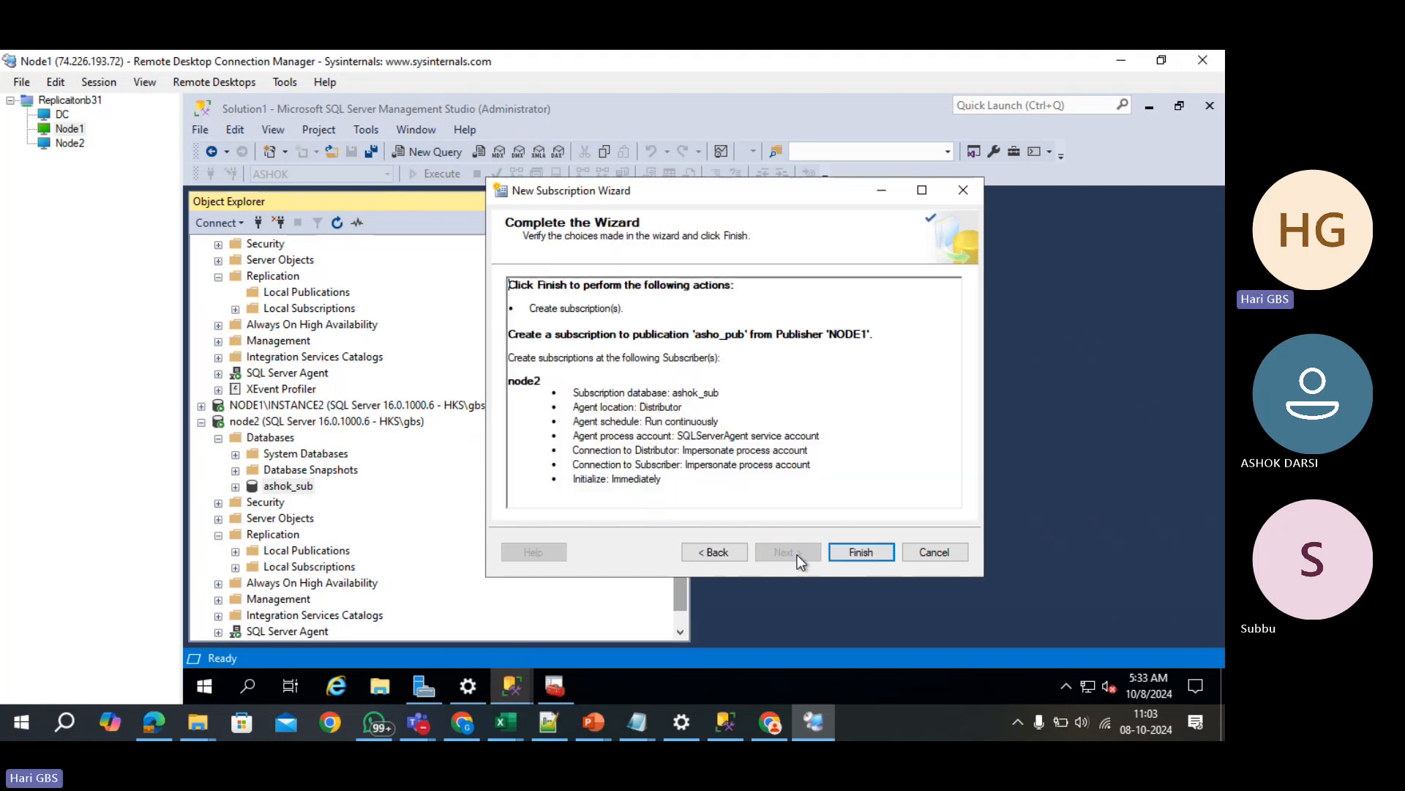
click(861, 551)
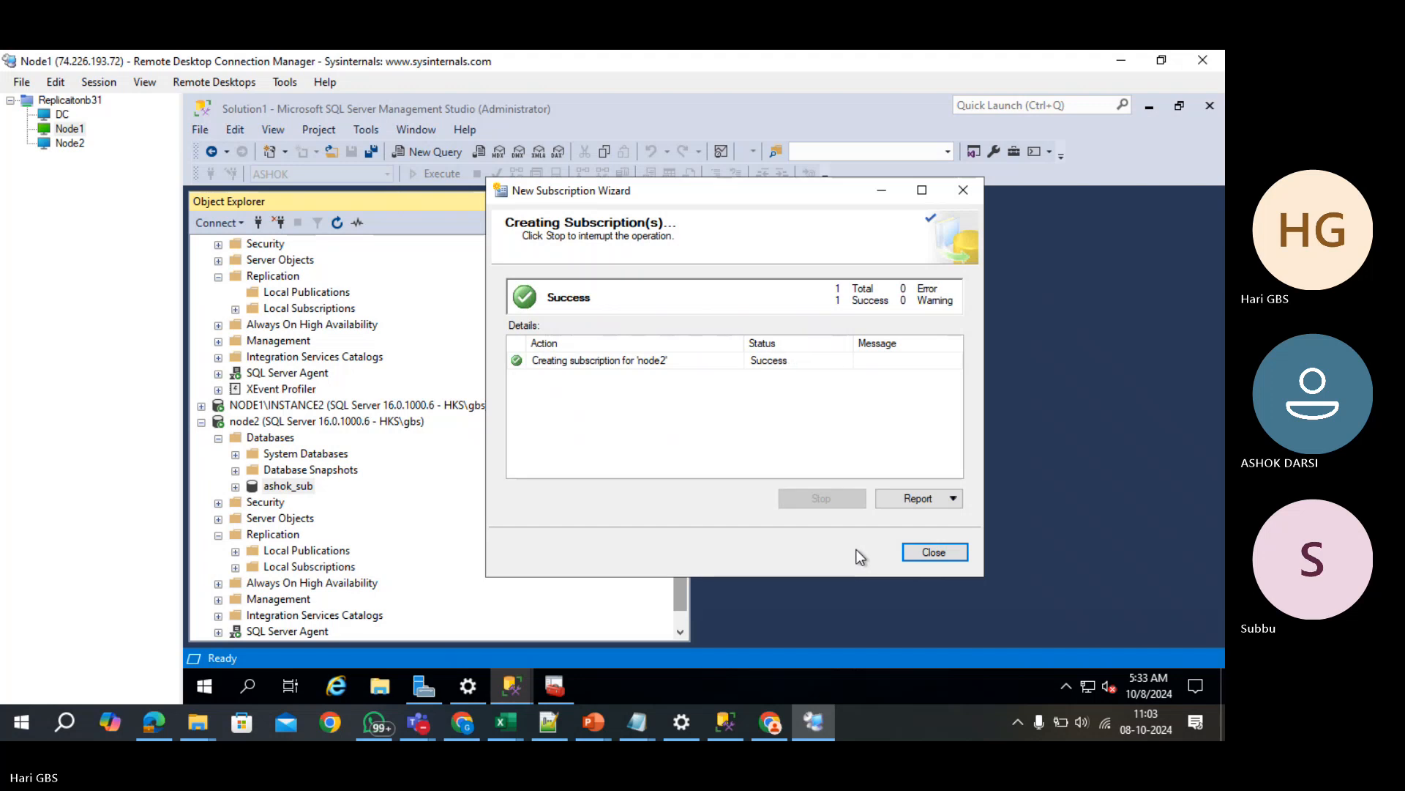
- Select the top 1000 rows of ashok_sub's dbo.Employees and enlarge the grid to show all 10 rows
click(953, 558)
double_click(251, 488)
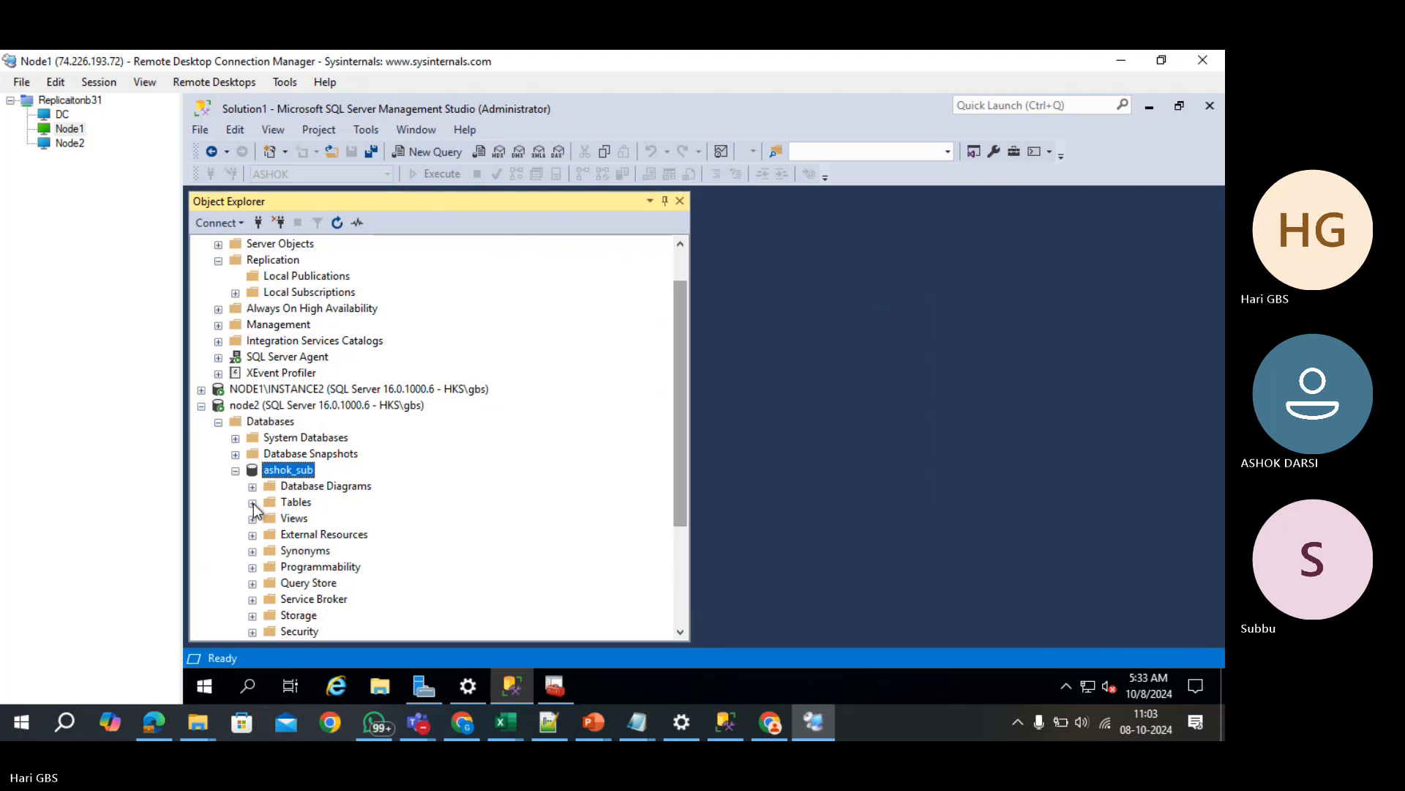
click(253, 503)
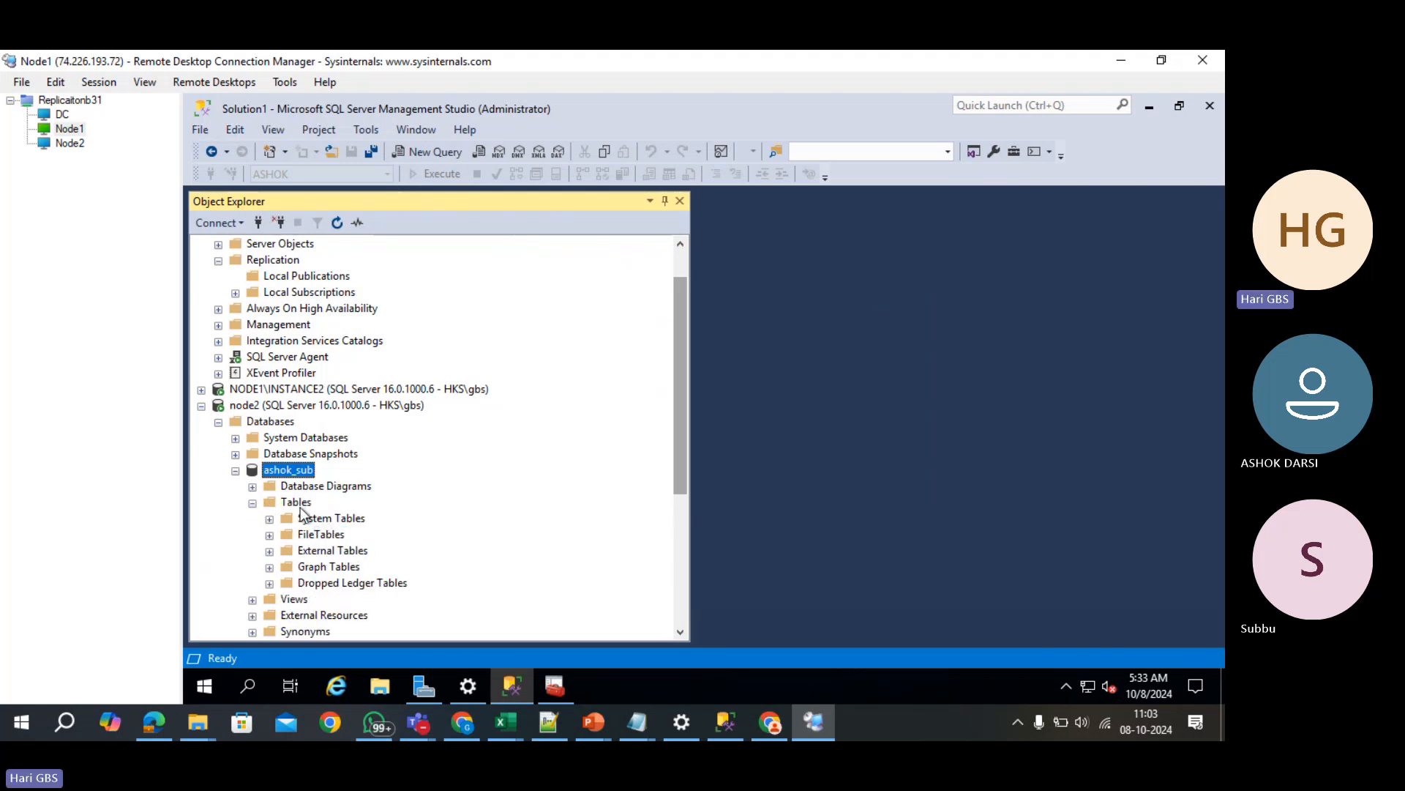
click(336, 223)
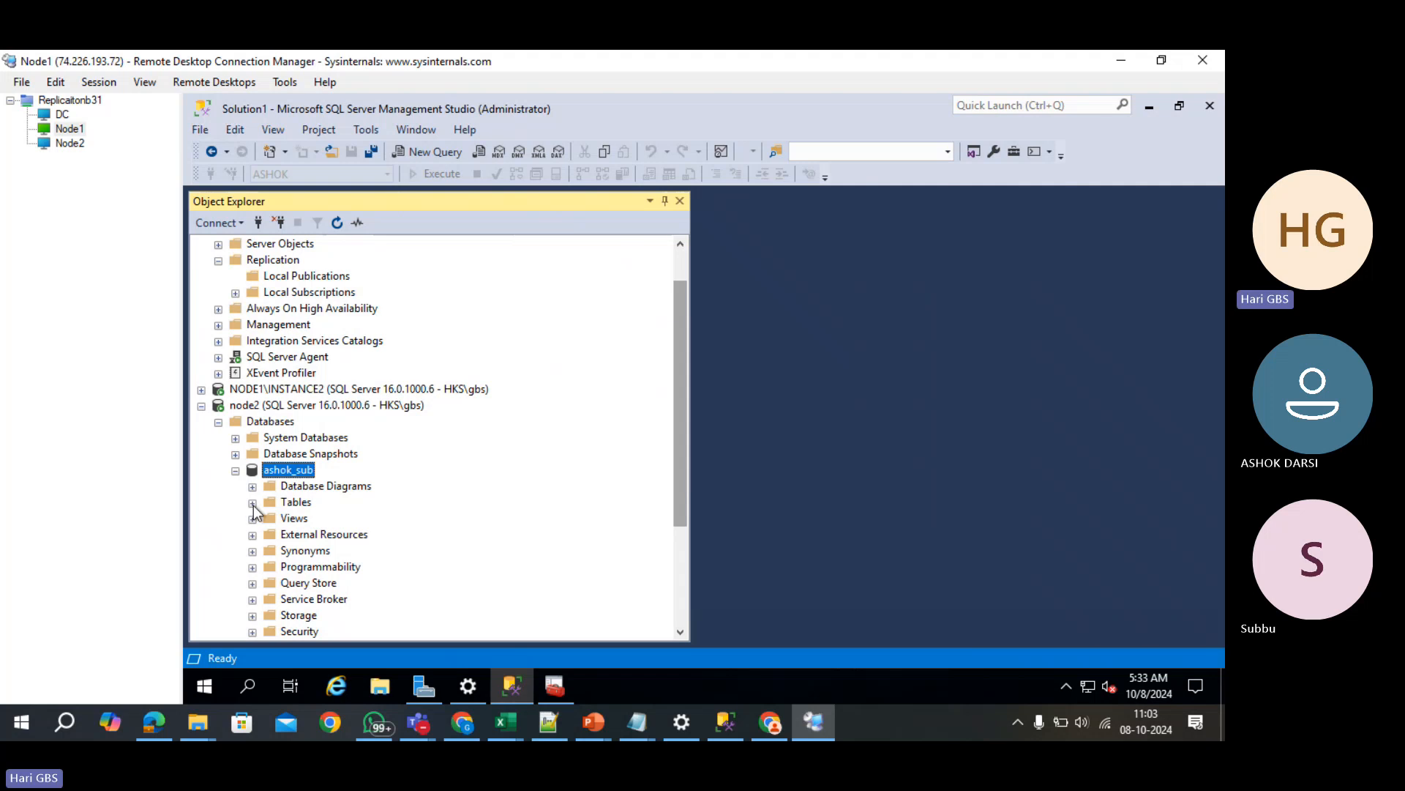
click(252, 503)
click(335, 583)
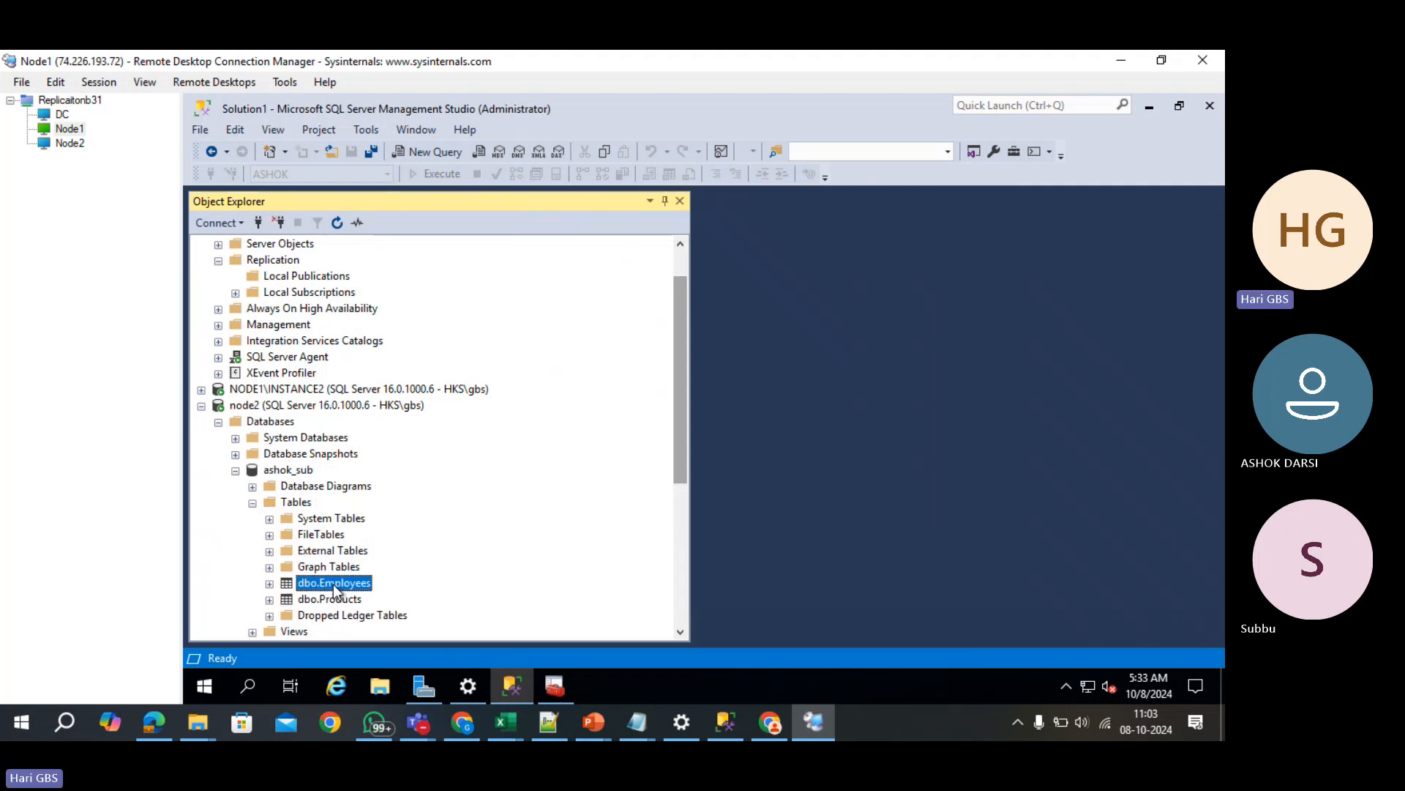
right_click(335, 585)
click(436, 319)
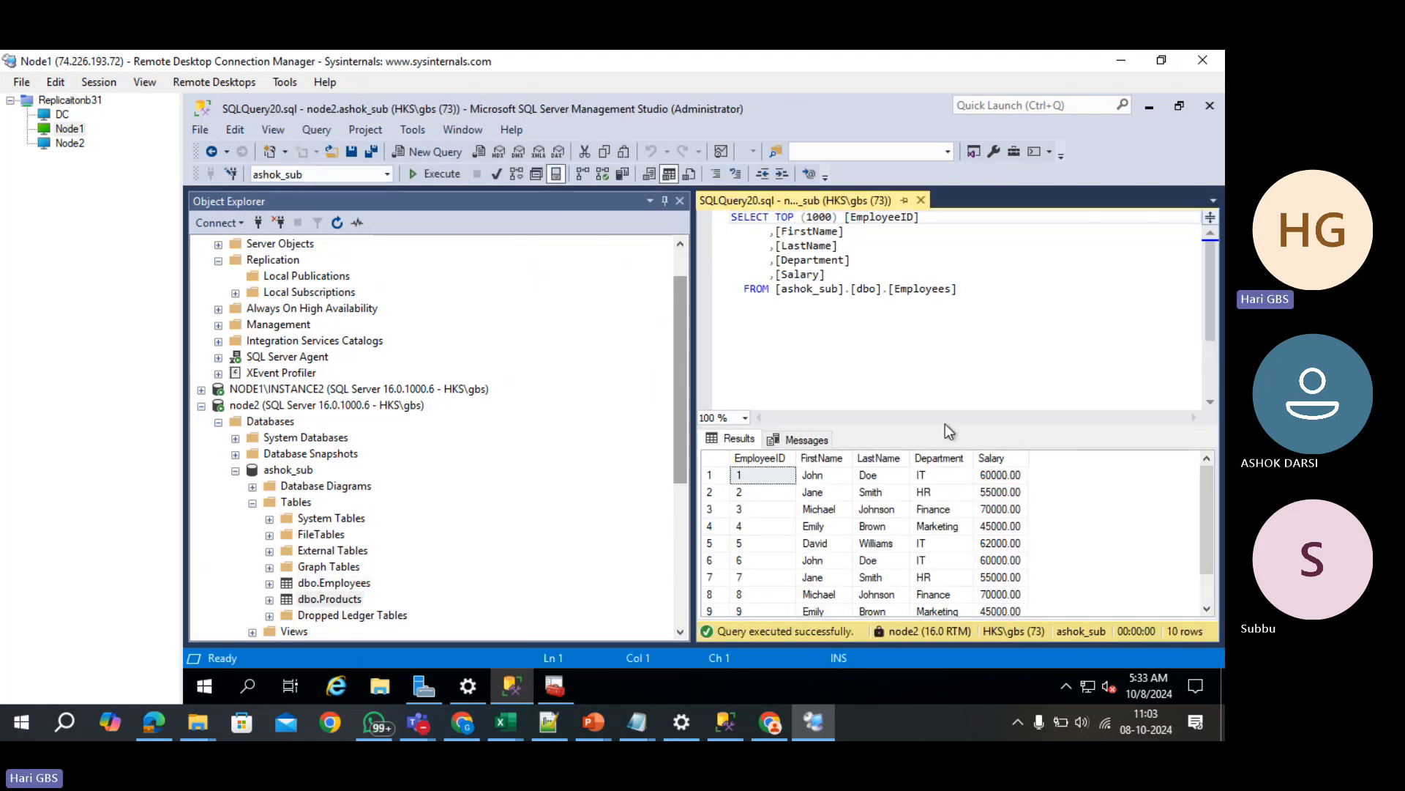
drag(934, 426, 917, 338)
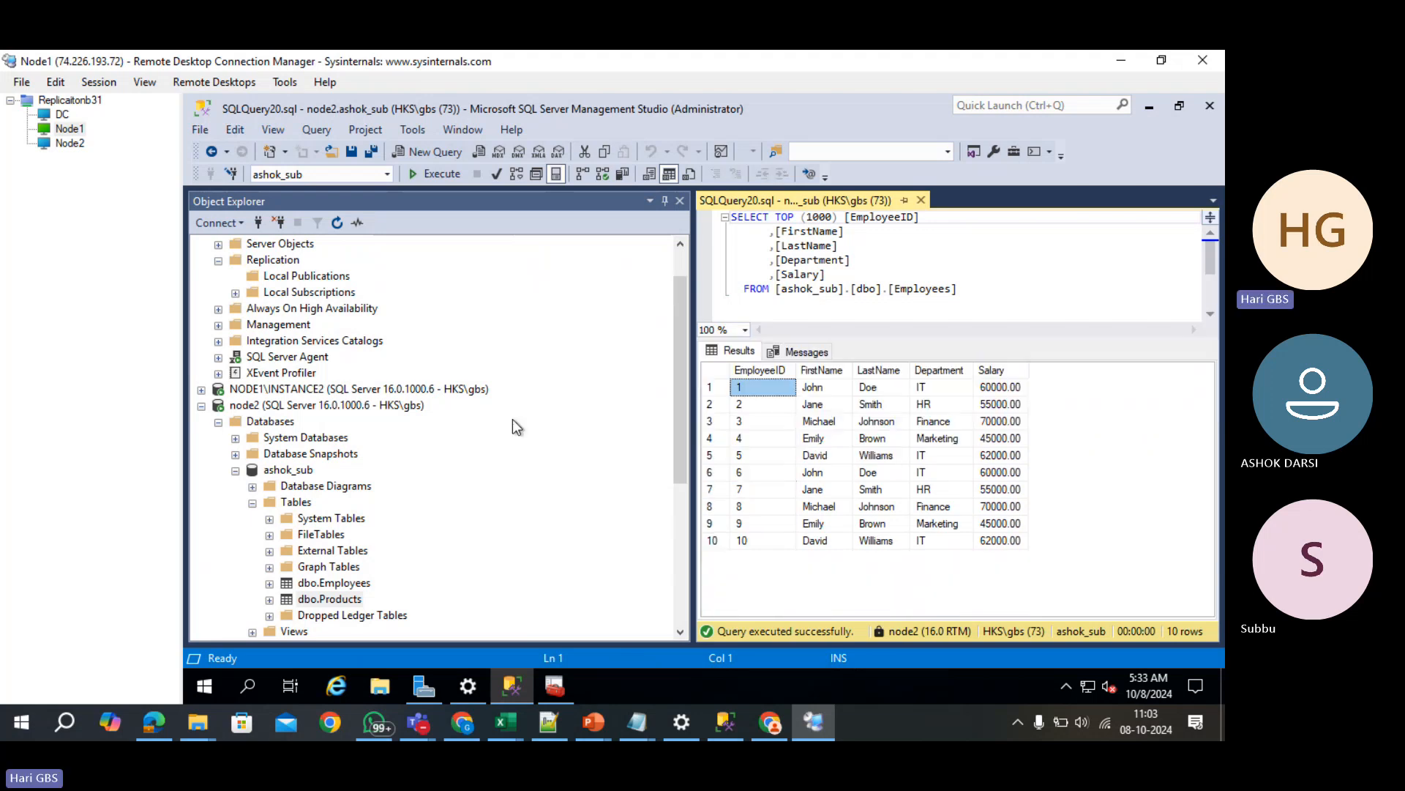
- Collapse node2, re-expand NODE1's Replication folder, and launch New Publication from Local Publications
click(196, 406)
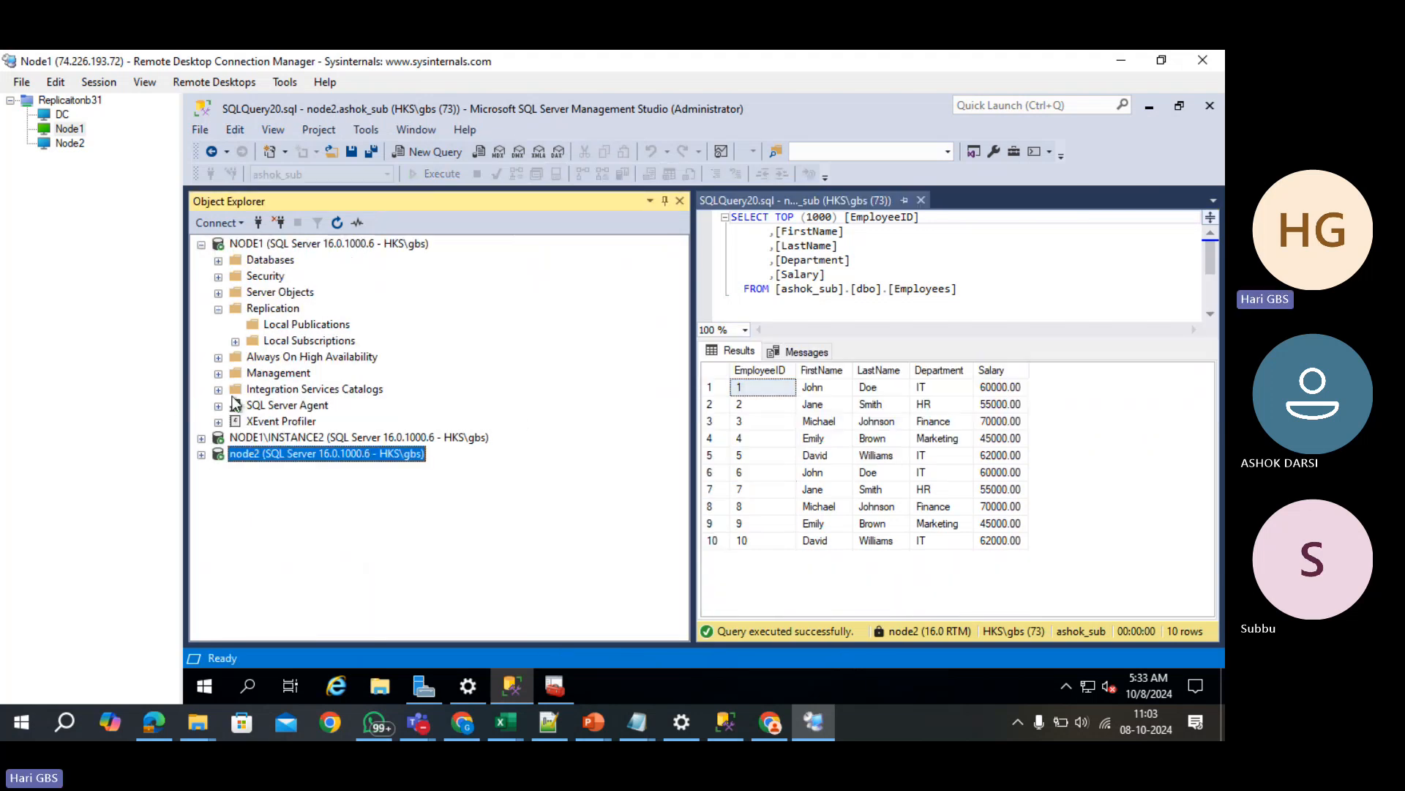
click(218, 309)
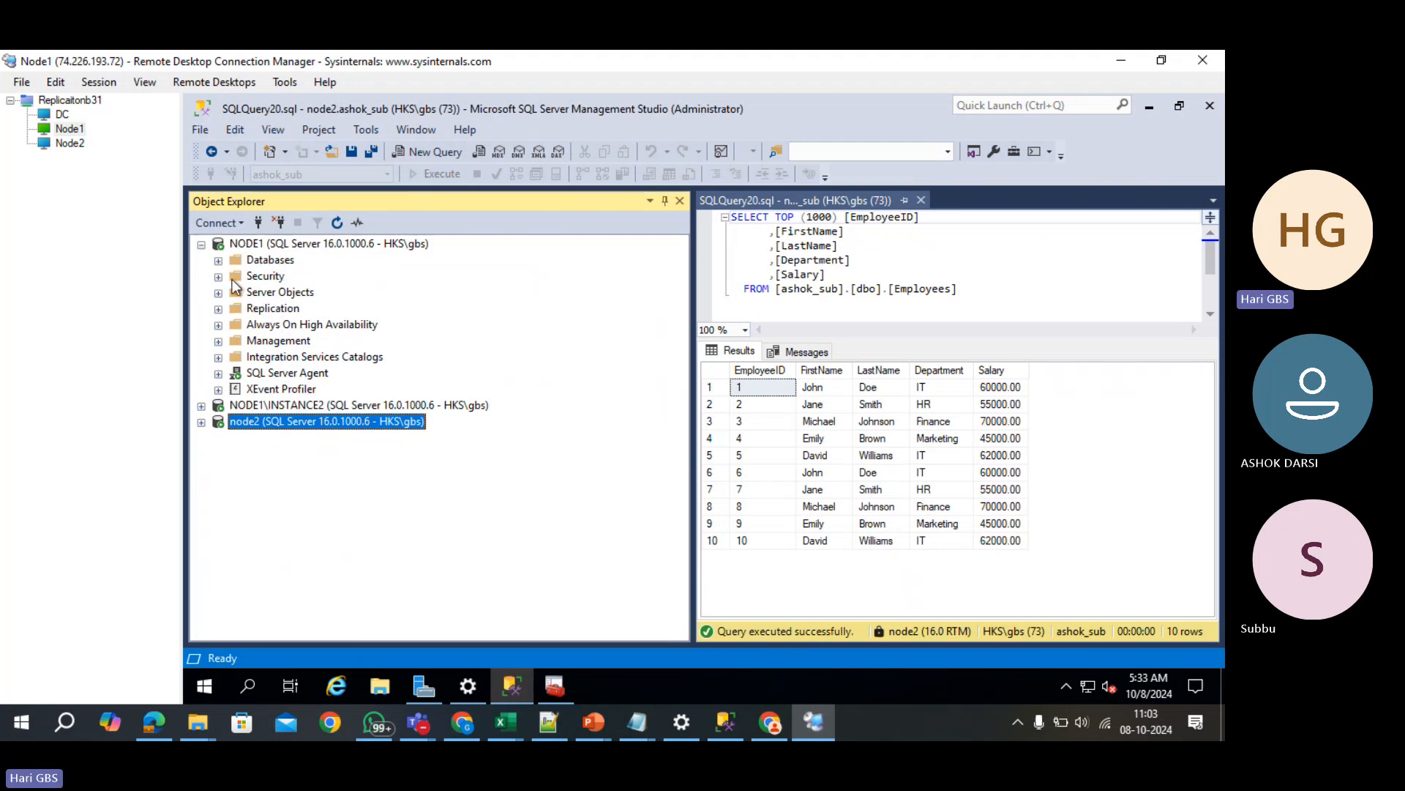
click(202, 246)
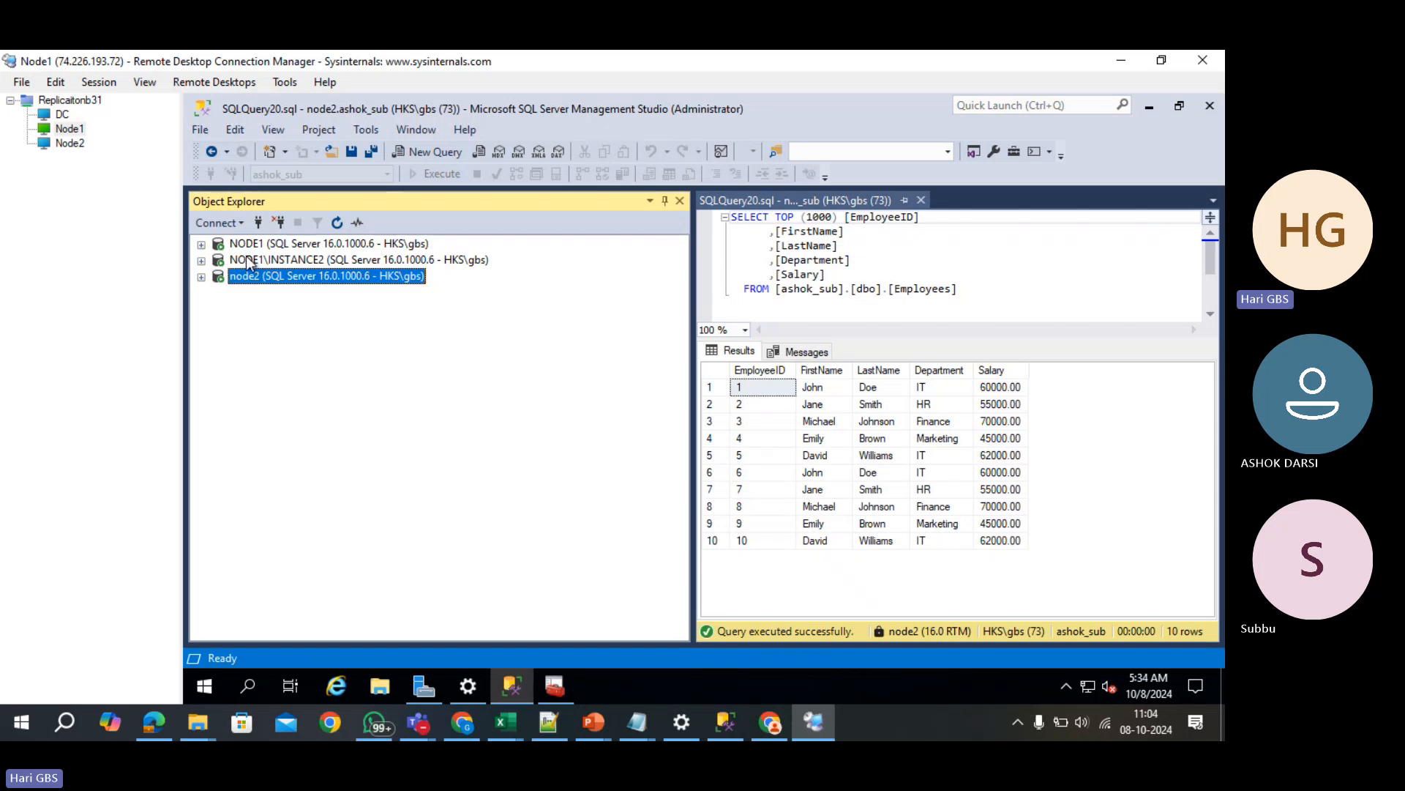
click(204, 246)
click(218, 309)
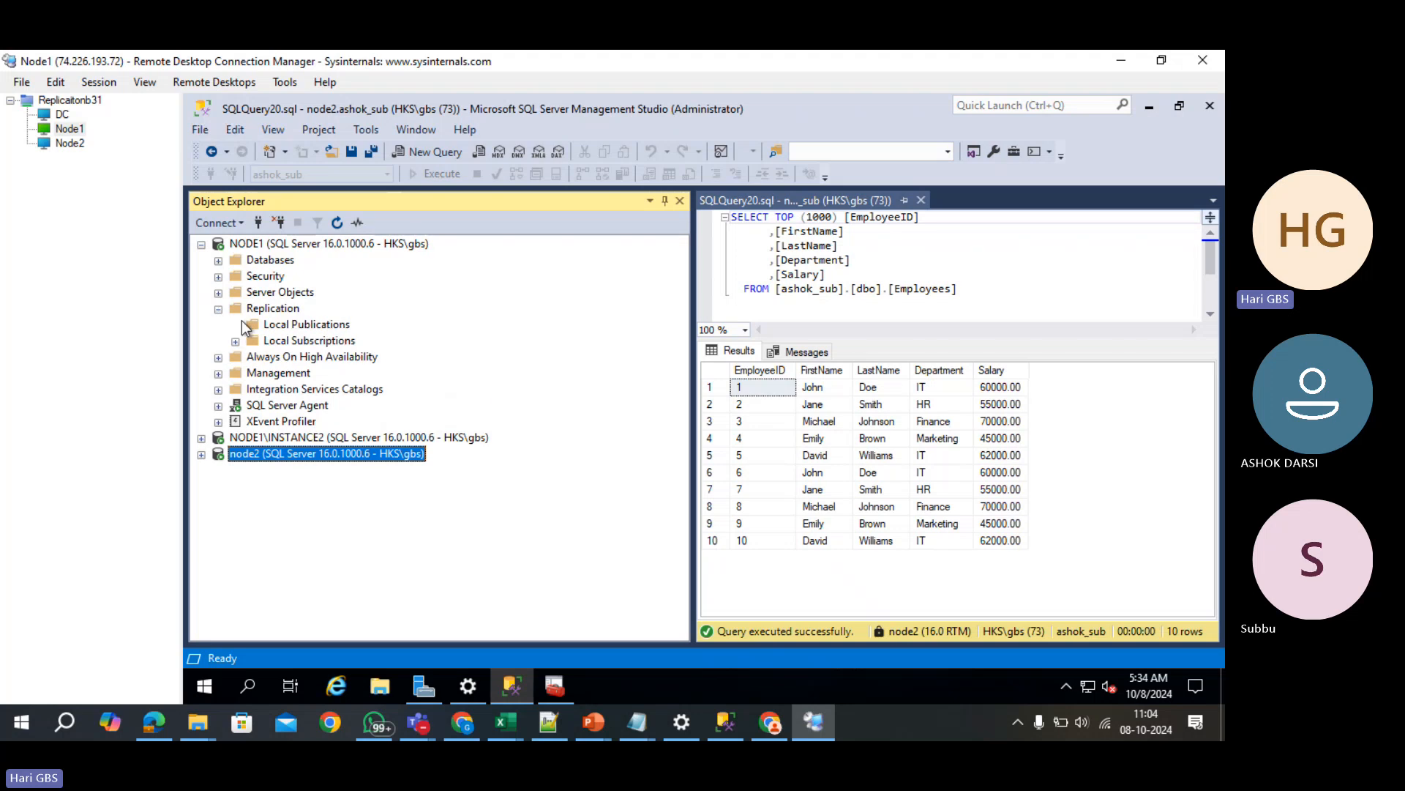
right_click(267, 329)
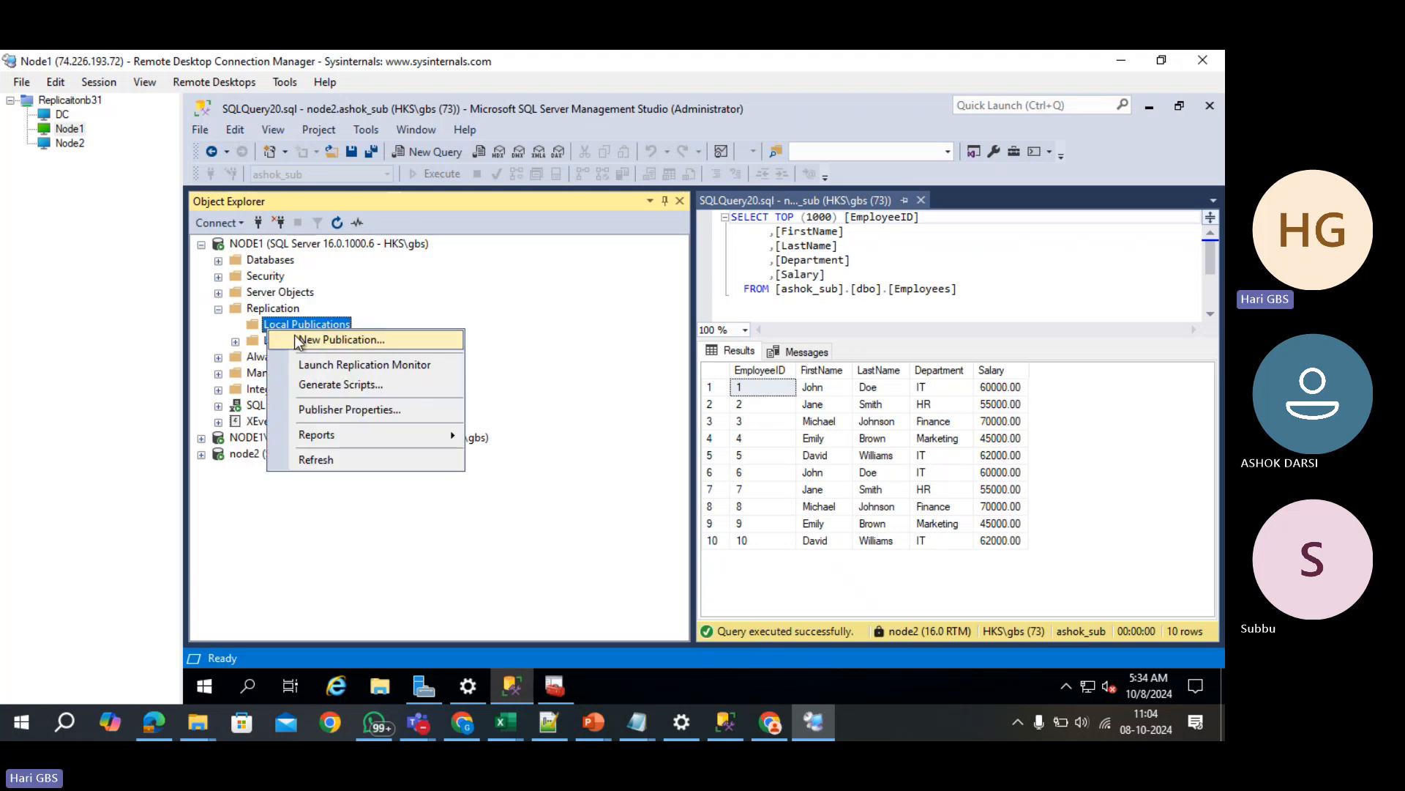
click(301, 341)
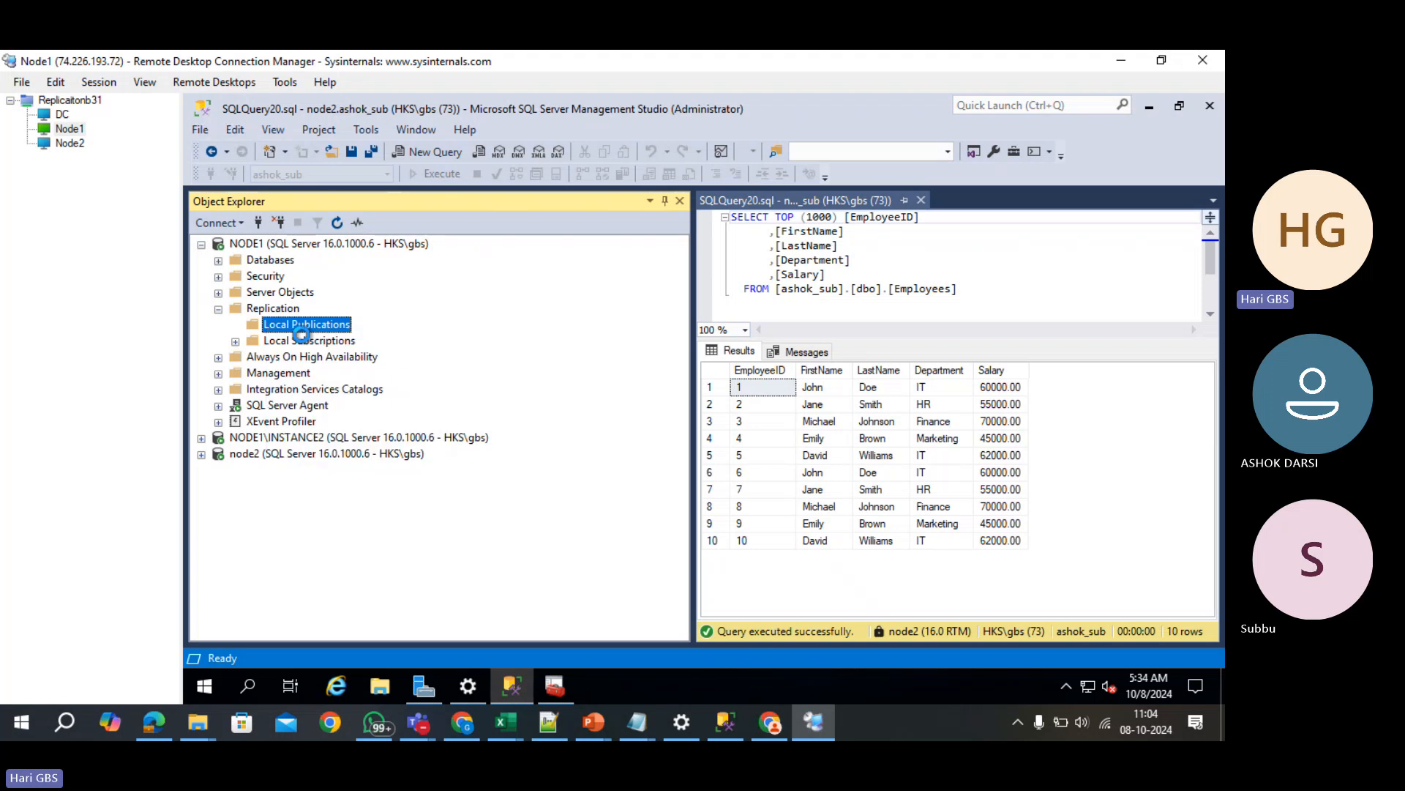
- Choose SUBBU as a transactional publication, tick Employees, and view Products' missing primary key warning
click(787, 552)
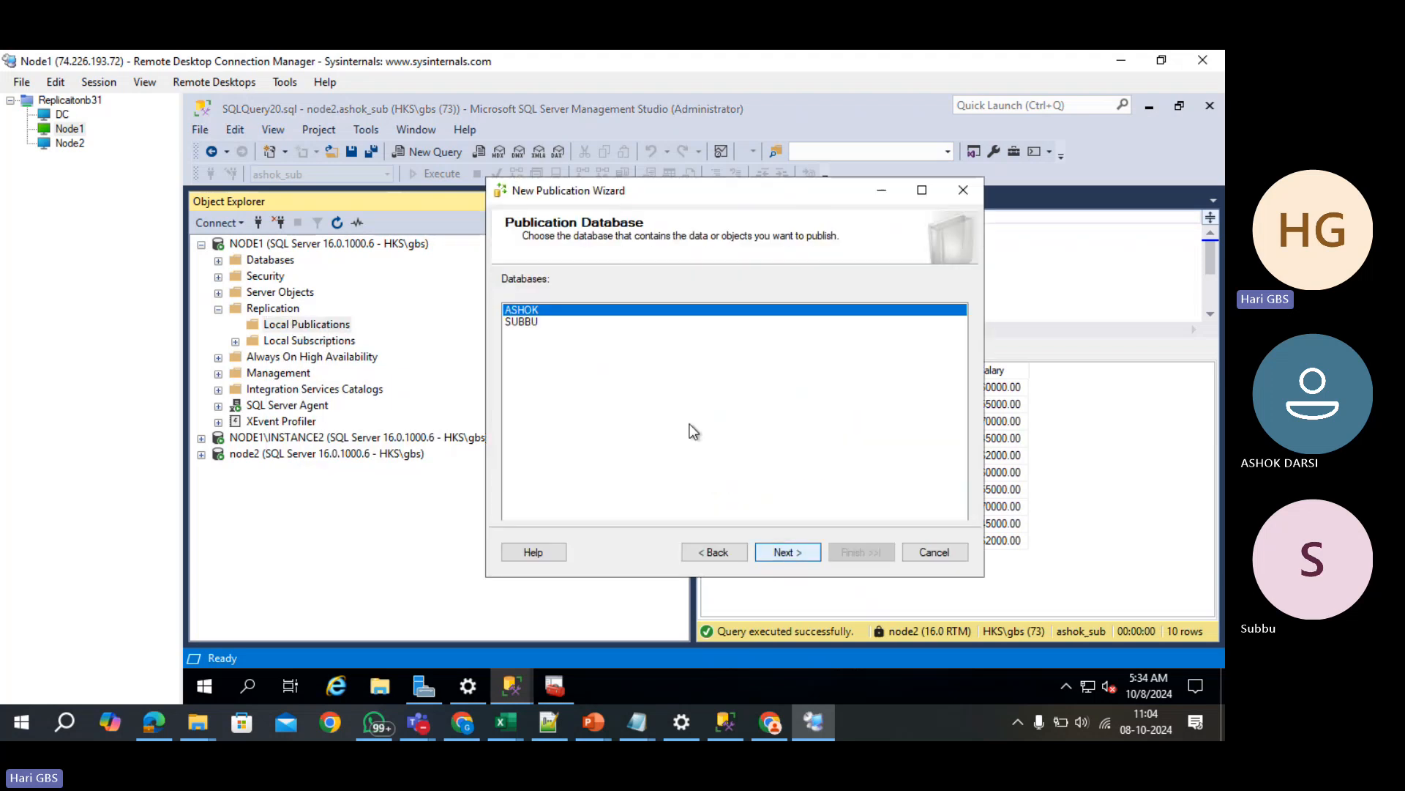
click(532, 326)
click(801, 551)
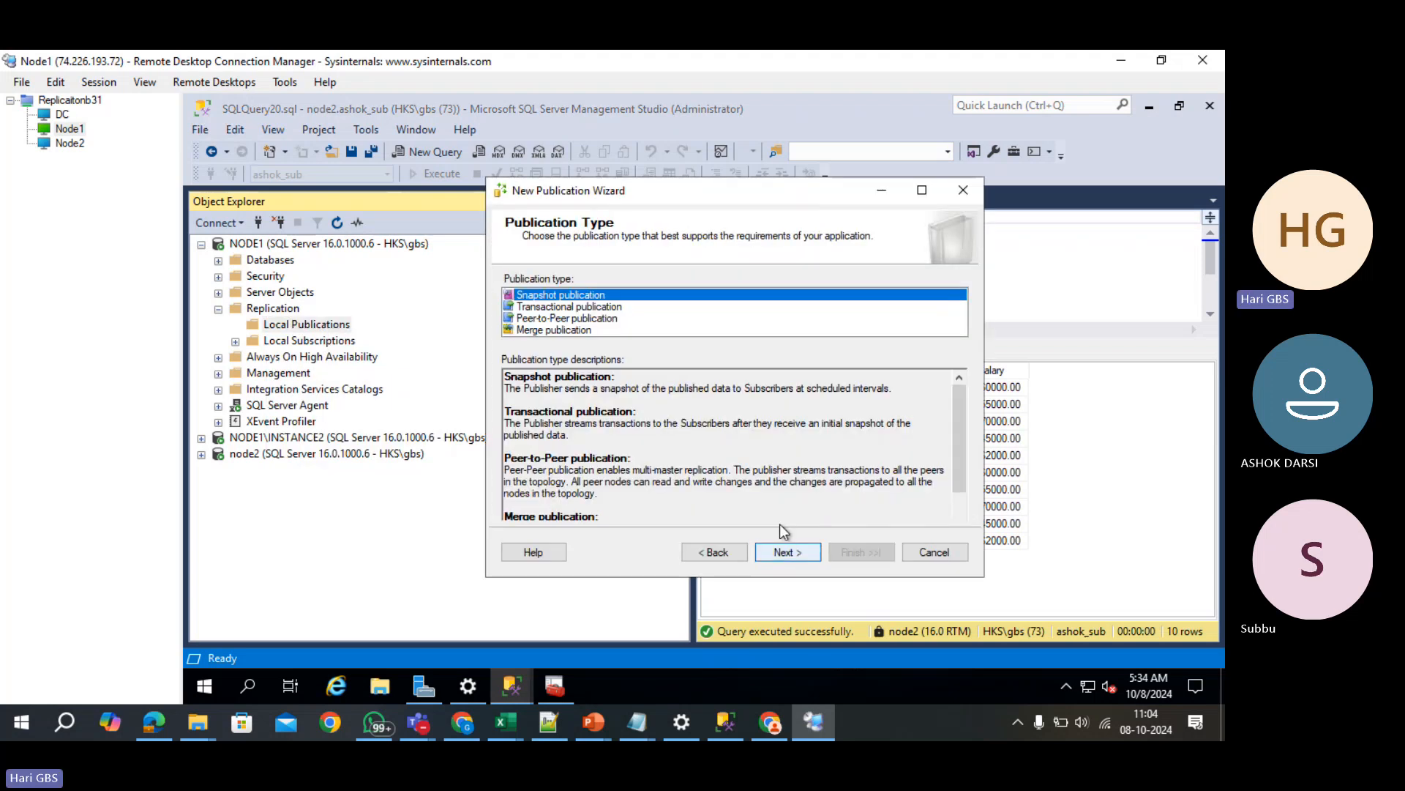
click(587, 308)
click(784, 552)
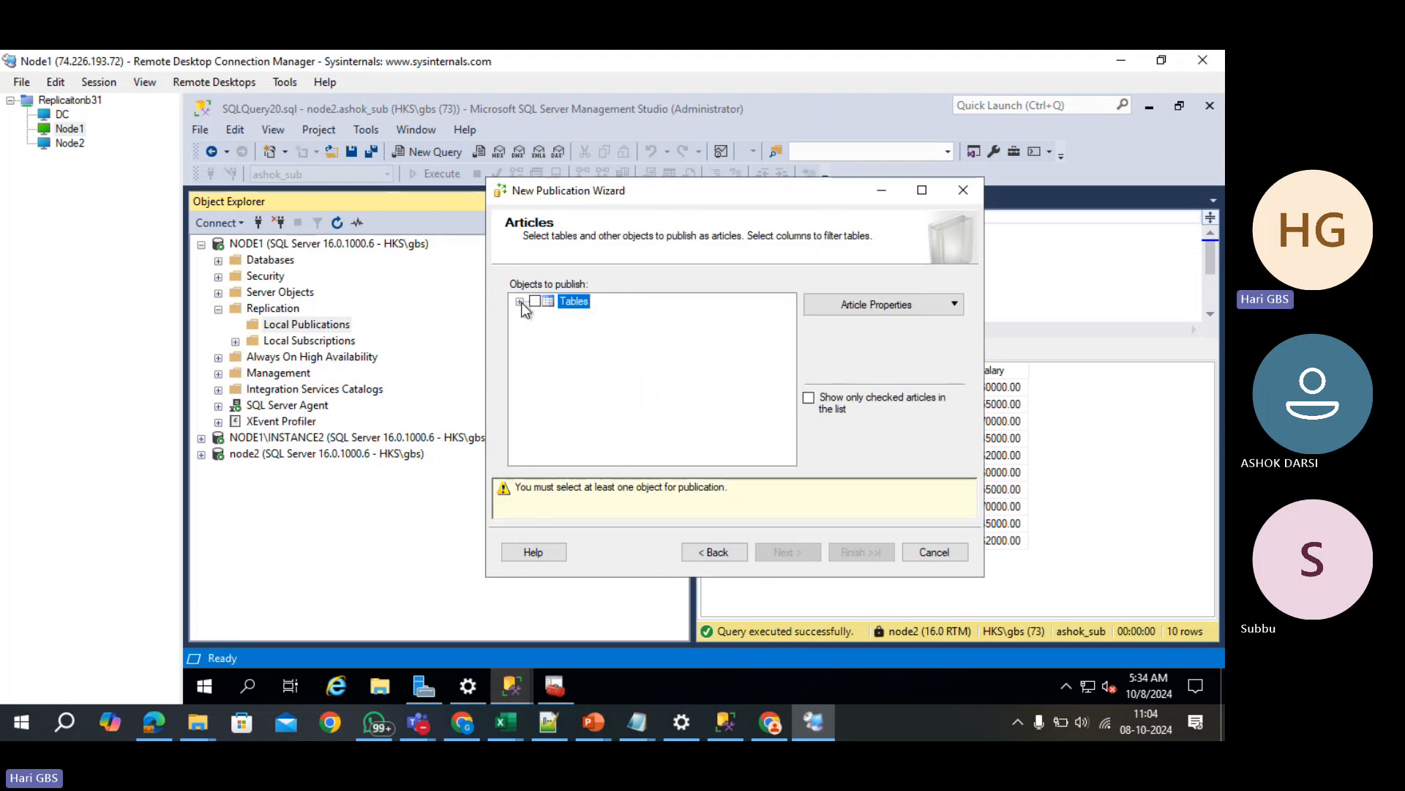
click(519, 302)
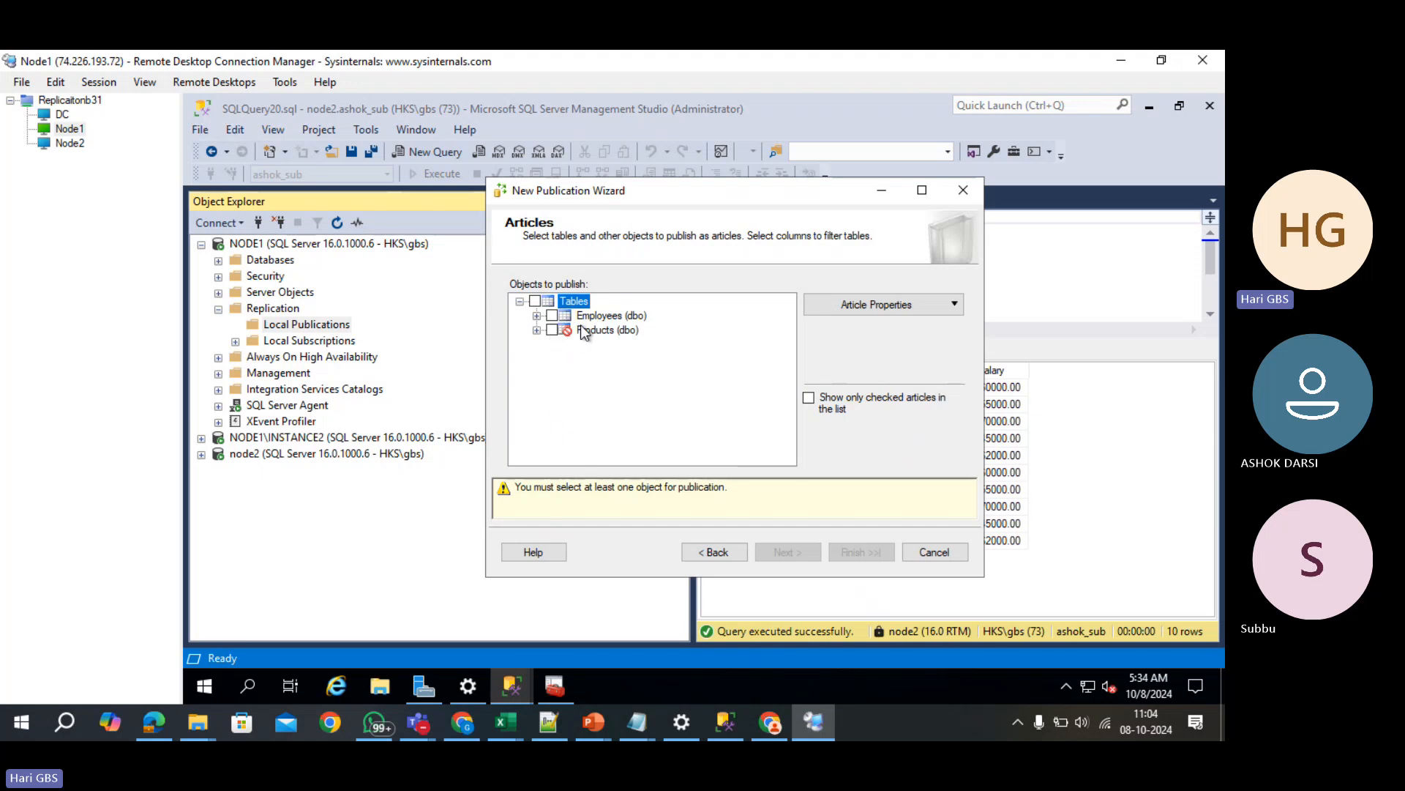
click(584, 329)
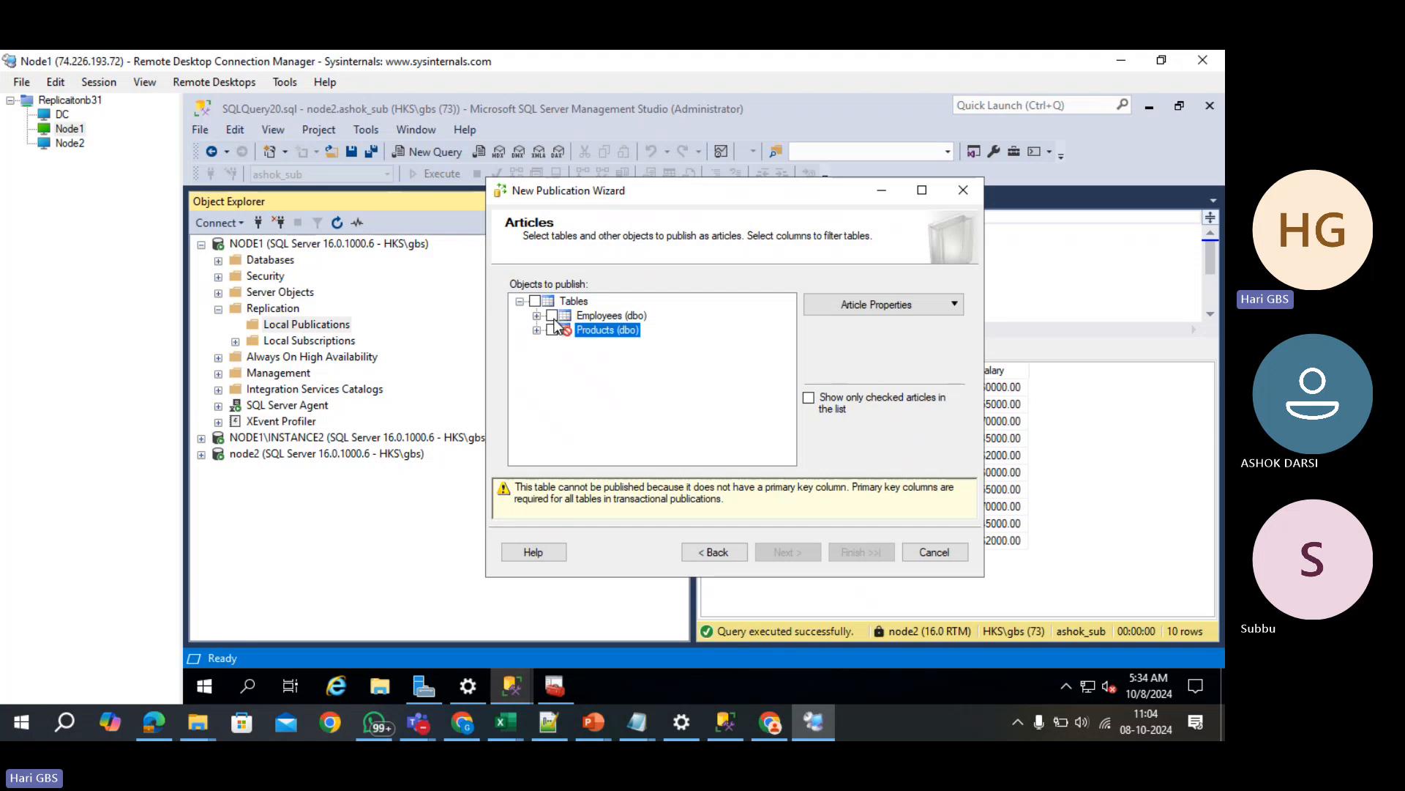
click(553, 316)
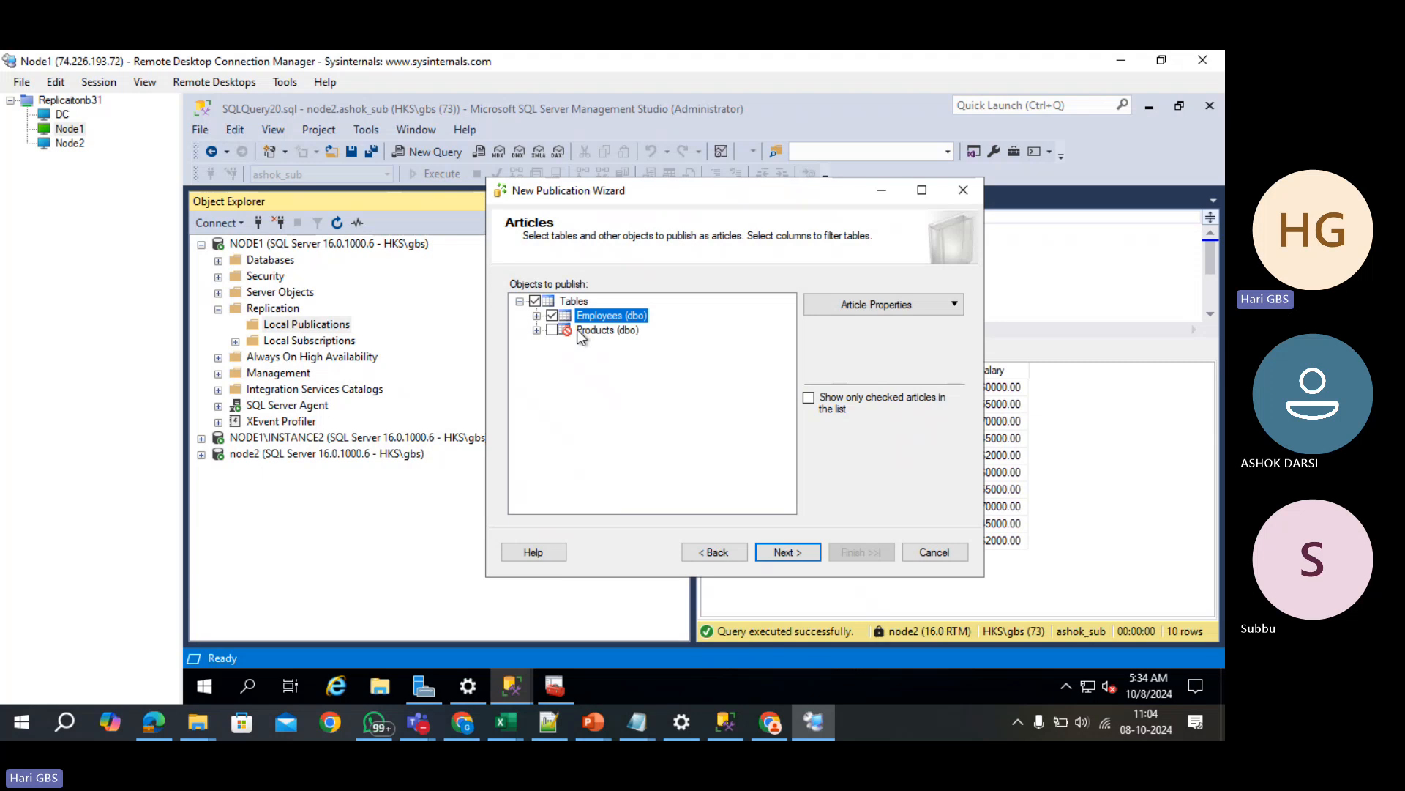
click(583, 331)
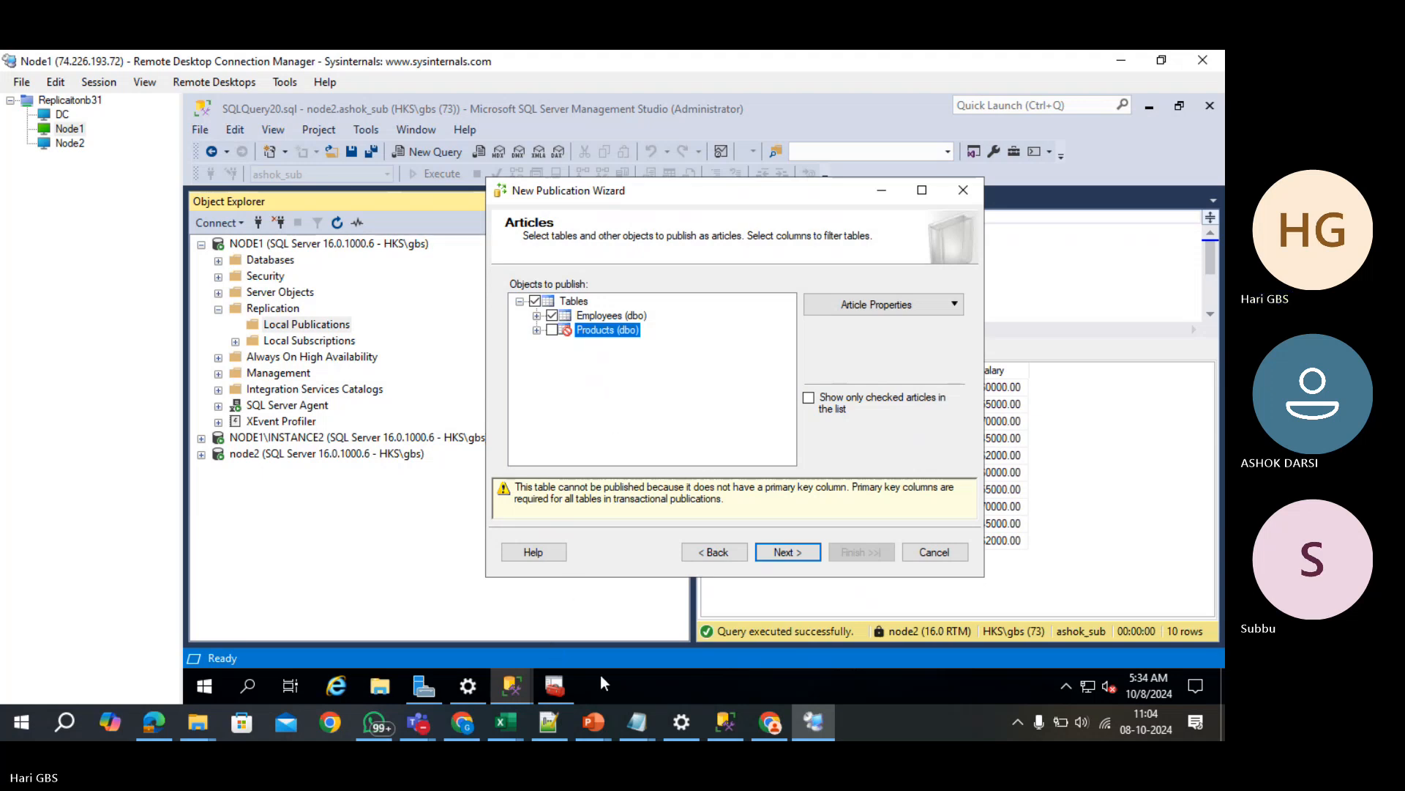
- In ChatGPT, copy the Employees script, then the Products CREATE TABLE script with five sample rows
click(476, 724)
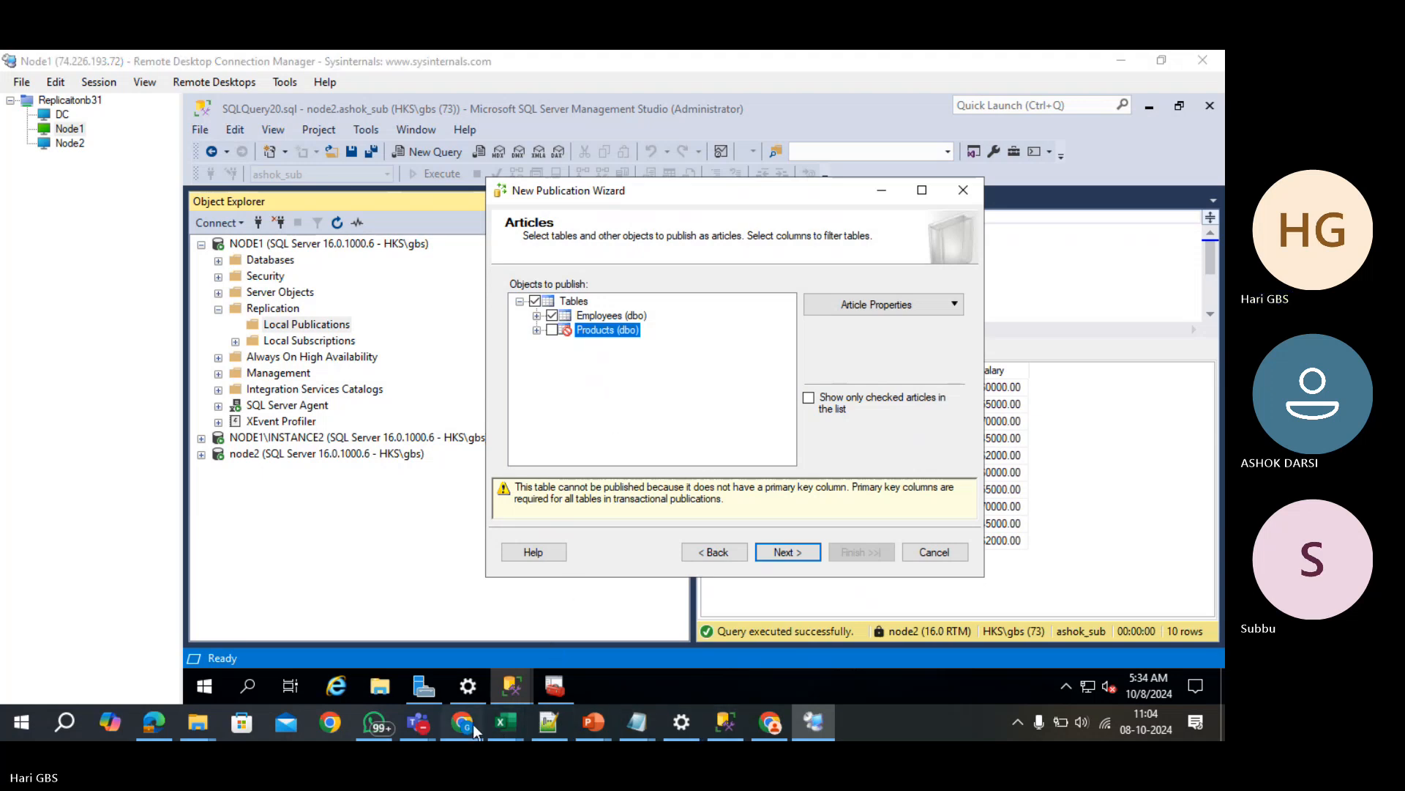
scroll(818, 391, up, 3)
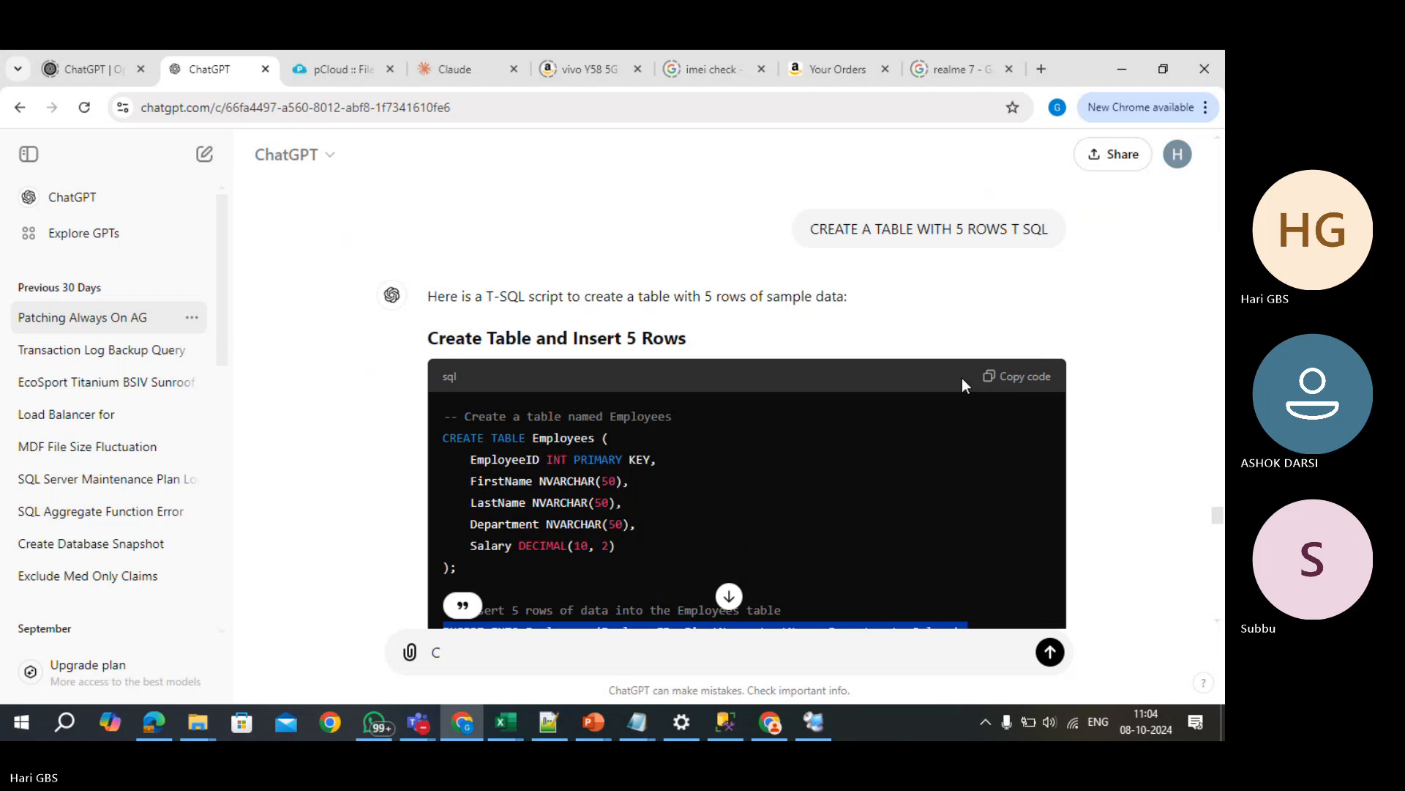
click(1022, 388)
scroll(951, 432, down, 10)
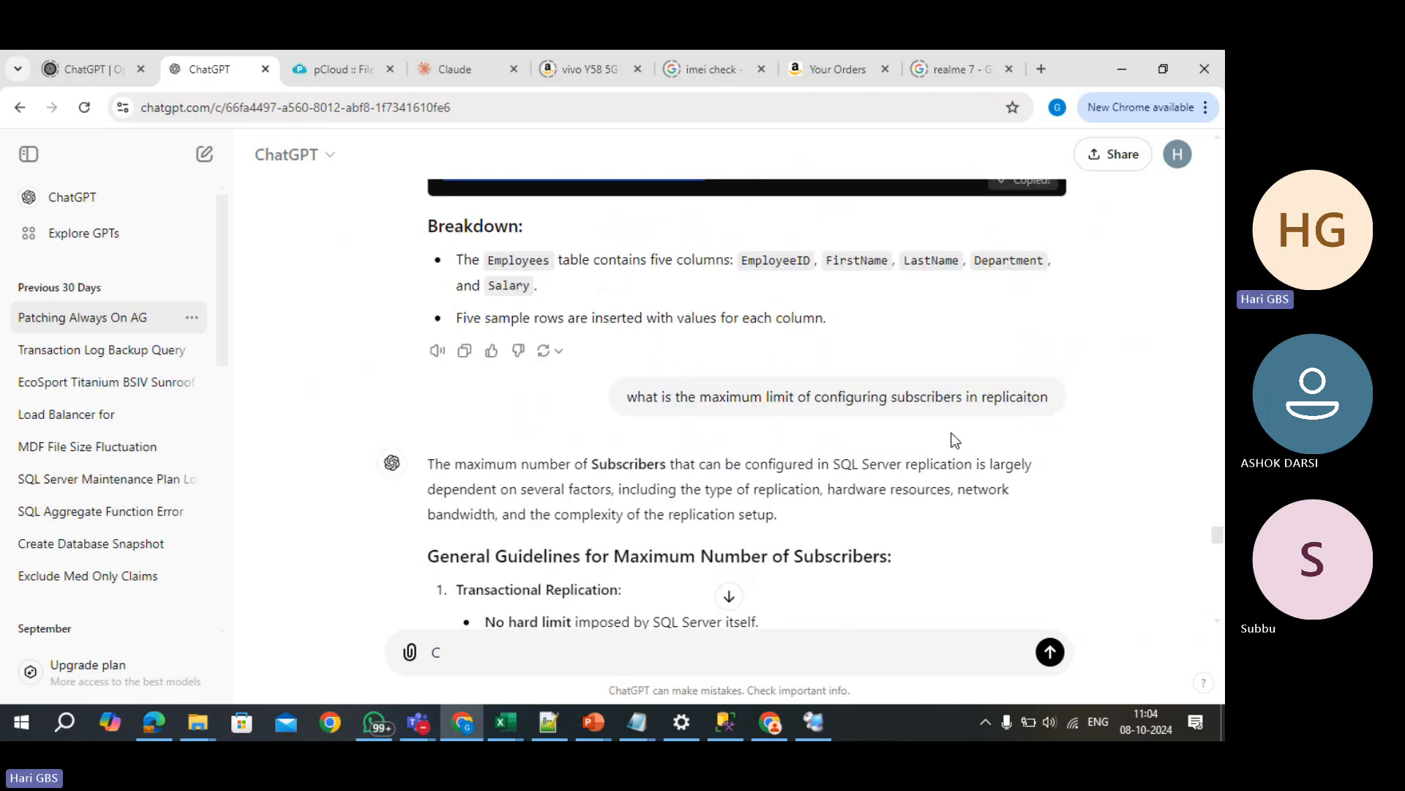
scroll(951, 429, down, 3)
scroll(951, 429, up, 15)
scroll(951, 429, down, 1)
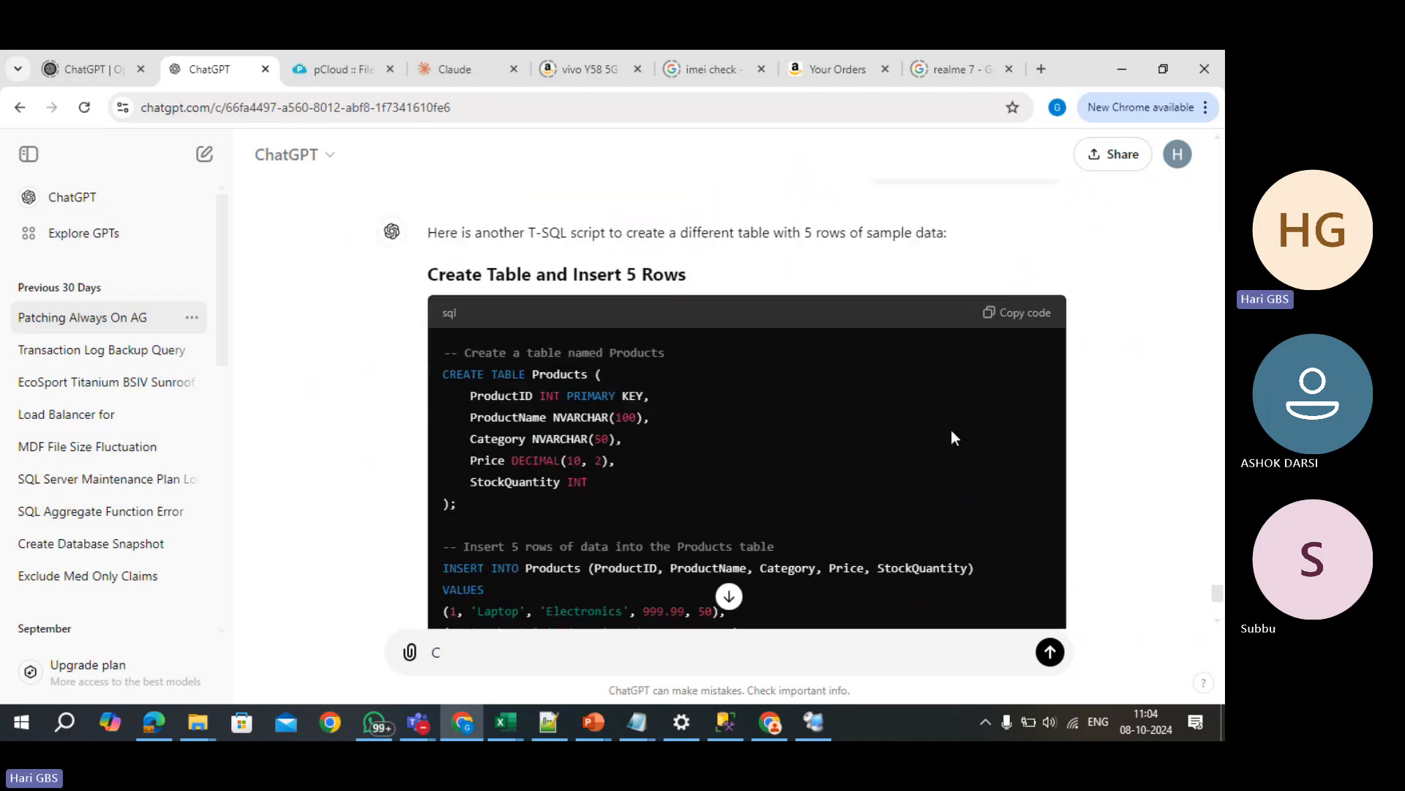
click(1013, 341)
- Cancel the pending publication setup and open a new query window on NODE1
key(alt+Tab)
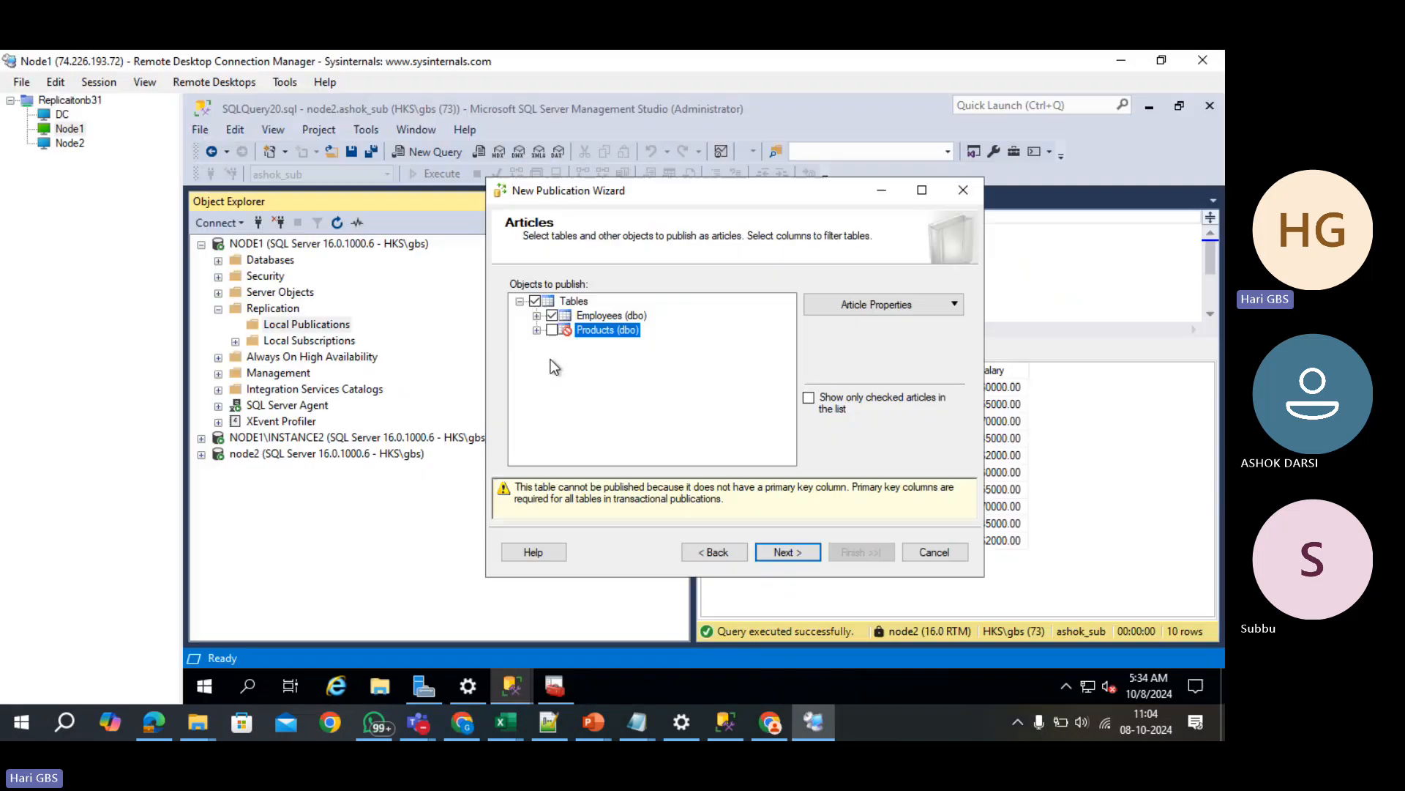
click(952, 191)
click(266, 258)
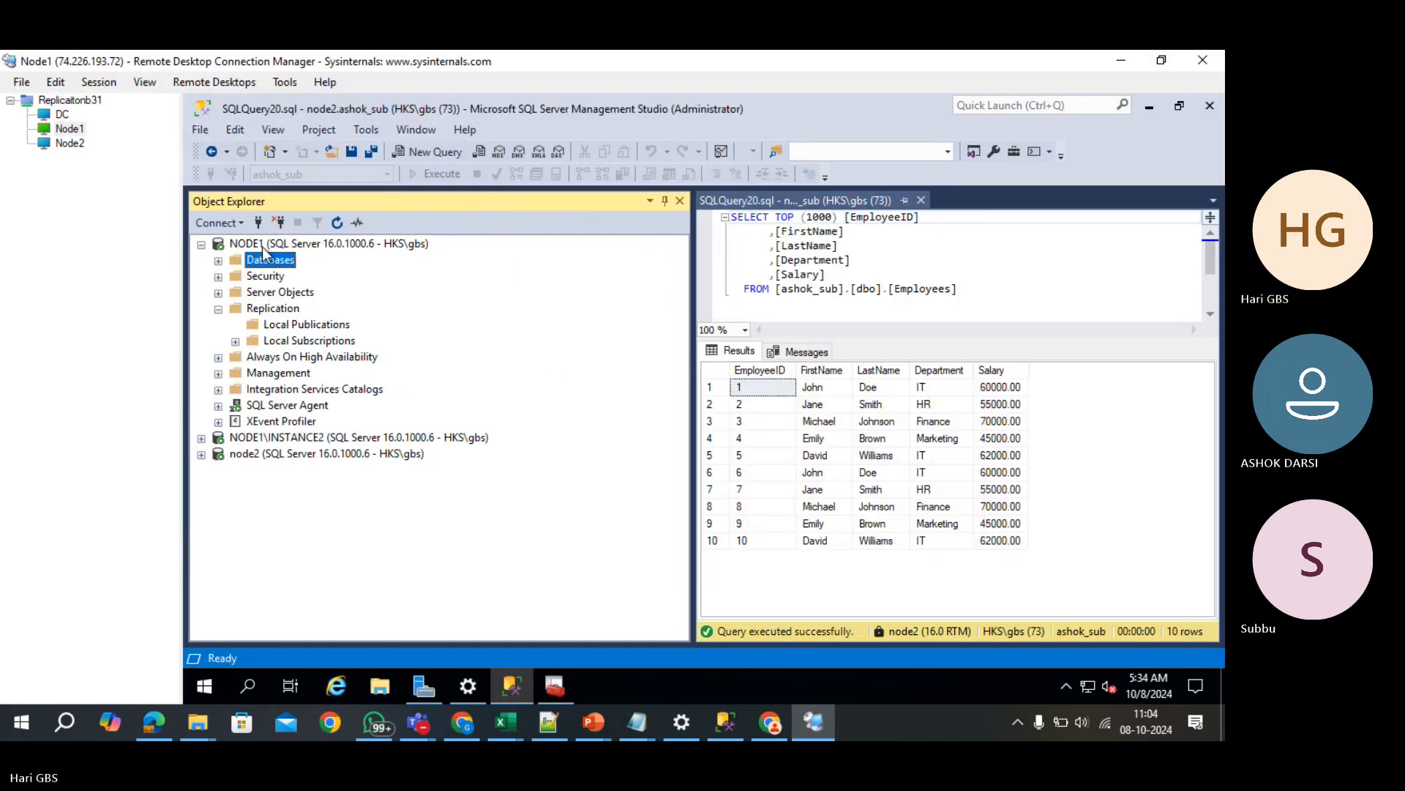
key(ctrl+n)
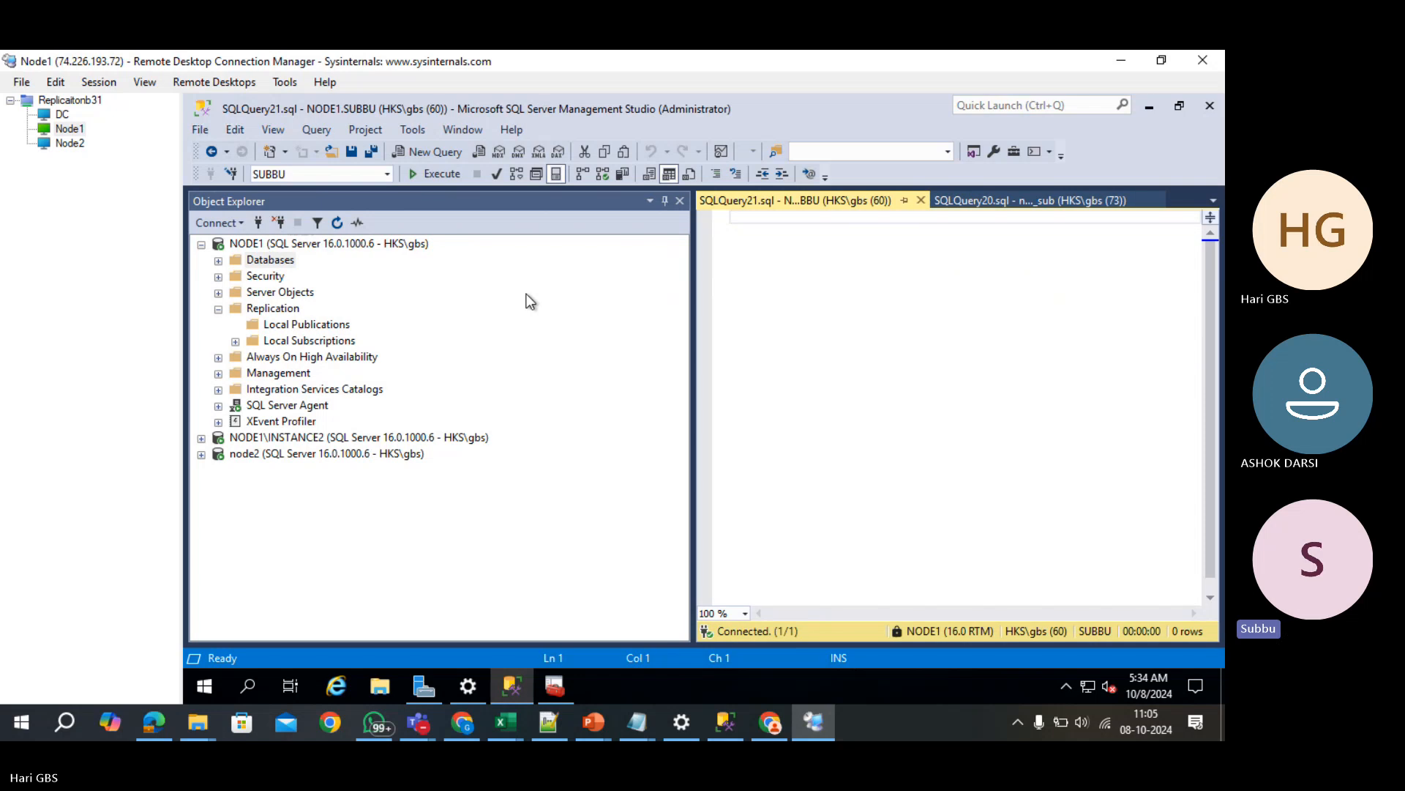
drag(688, 342, 467, 348)
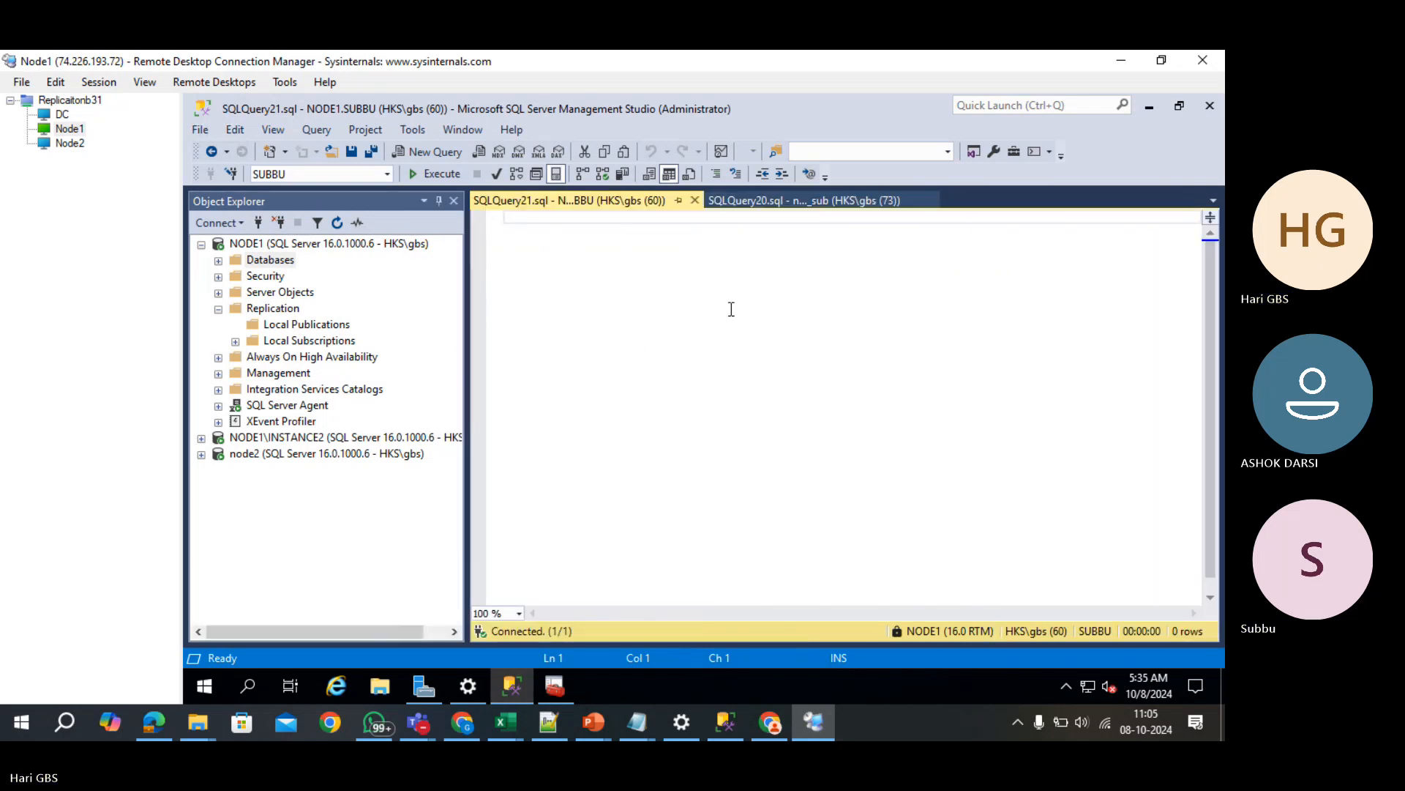
- Create table Products1 from the pasted Products script, with the ProductID PRIMARY KEY removed
text(use)
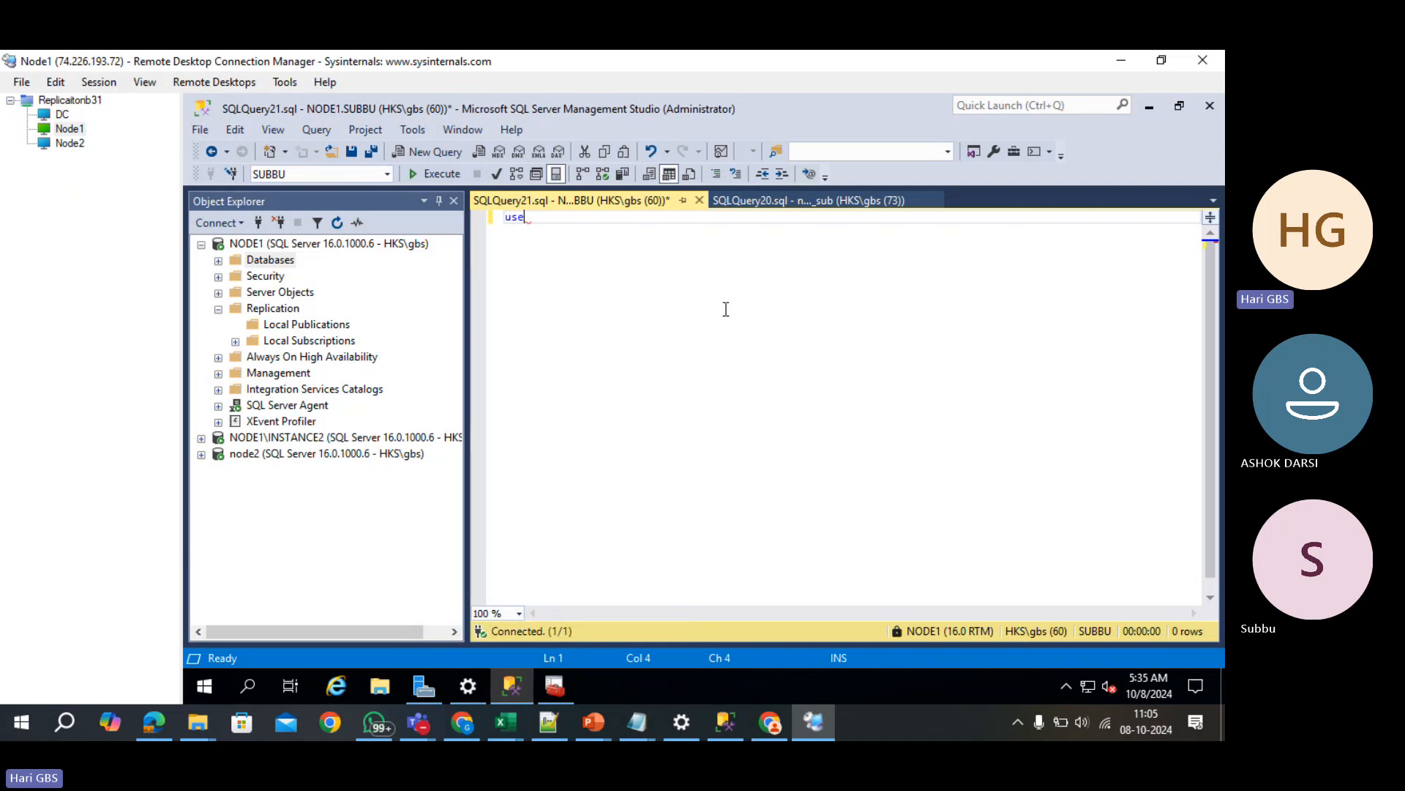
key(ctrl+a)
key(Delete)
text(-- Create a table named Products CREATE TABLE Products (     ProductID INT PRIMARY KEY,     ProductName NVARCHAR(100),     Category NVARCHAR(50),     Price DECIMAL(10, 2),     StockQuantity INT );  -- Insert 5 rows of data into the Products table INSERT INTO Products (ProductID, ProductName, Category, Price, StockQuantity) VALUES (1, 'Laptop', 'Electronics', 999.99, 50), (2, 'Desk Chair', 'Furniture', 149.99, 100), (3, 'Smartphone', 'Electronics', 799.99, 75), (4, 'Notebook', 'Stationery', 2.99, 200), (5, 'Pen', 'Stationery', 0.99, 500);)
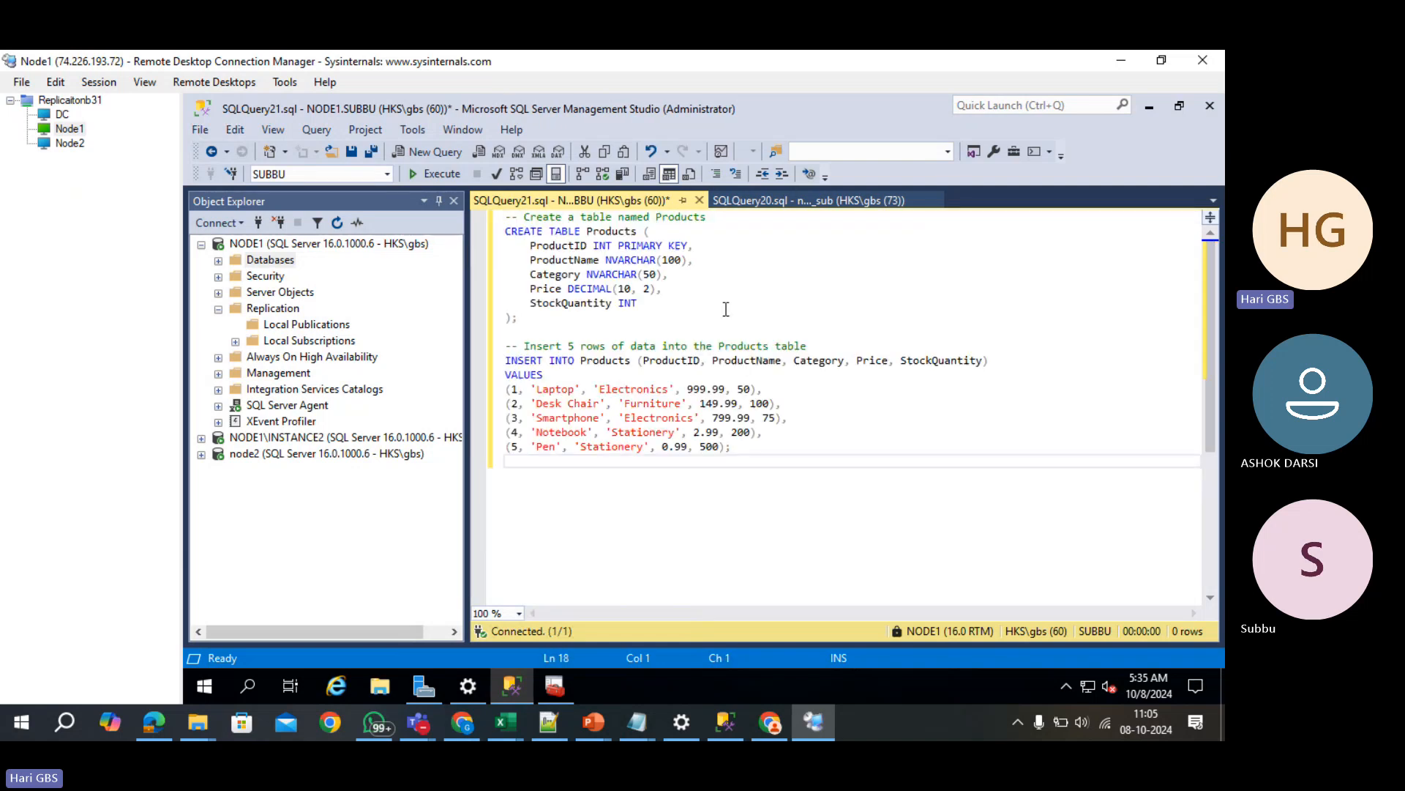
click(641, 231)
text(1)
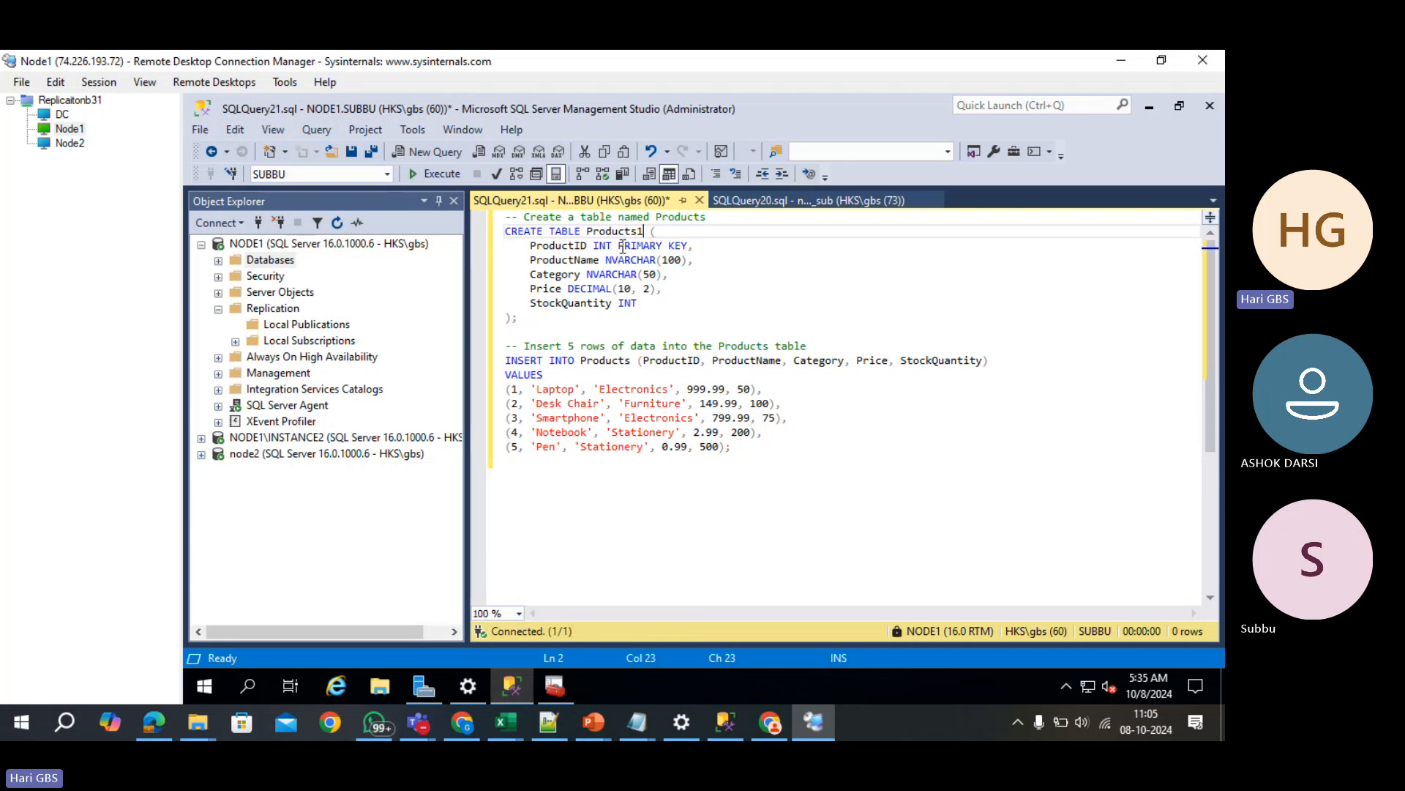
drag(619, 246, 688, 247)
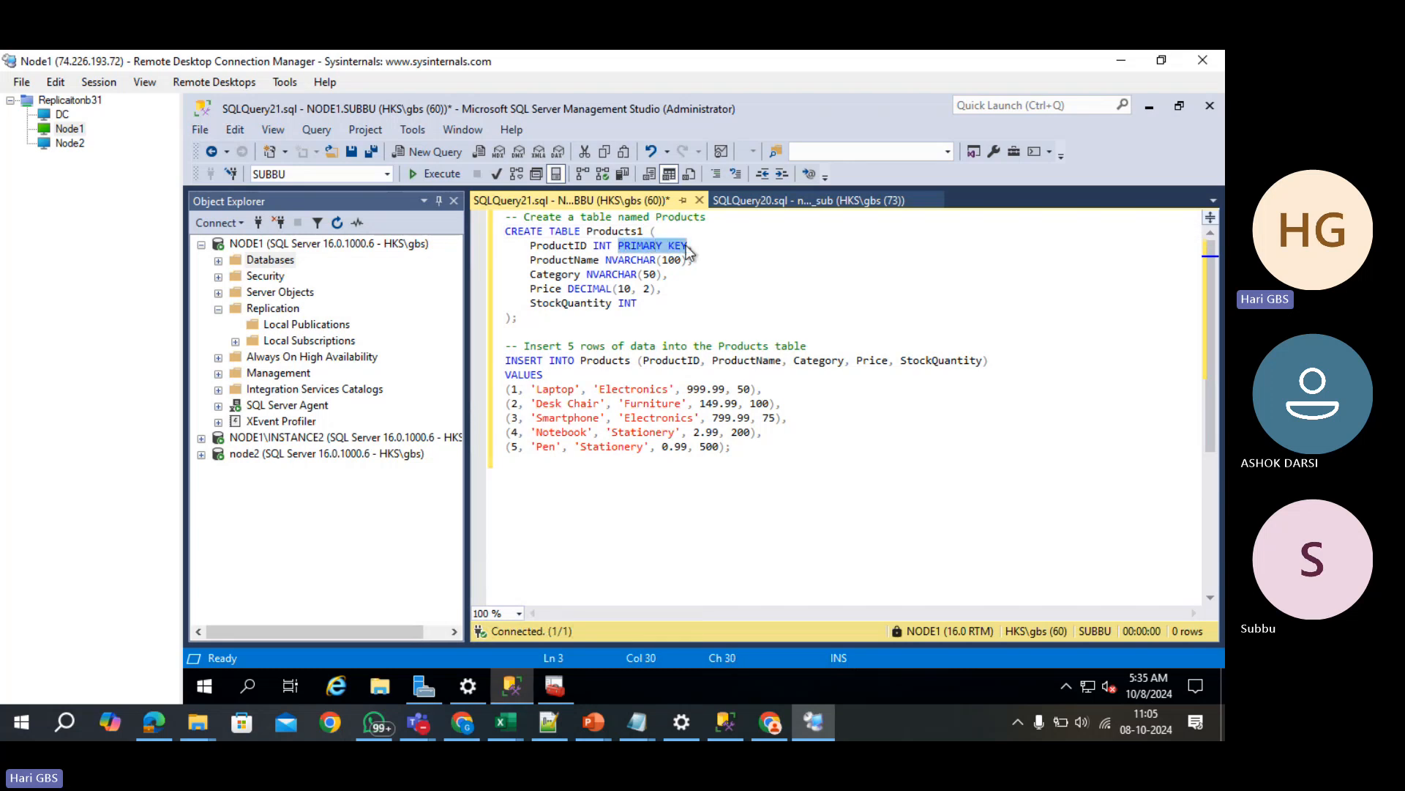
key(BackSpace)
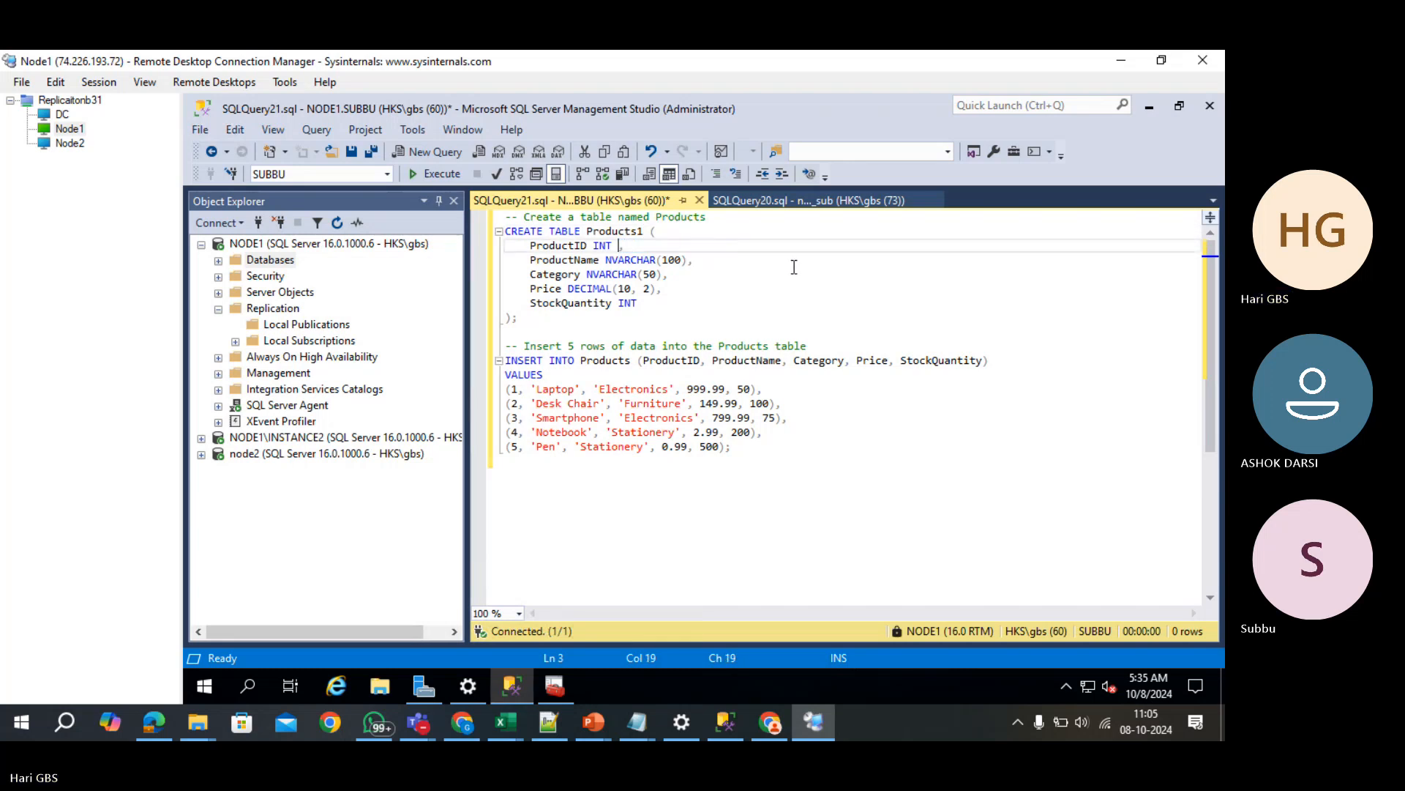
key(F5)
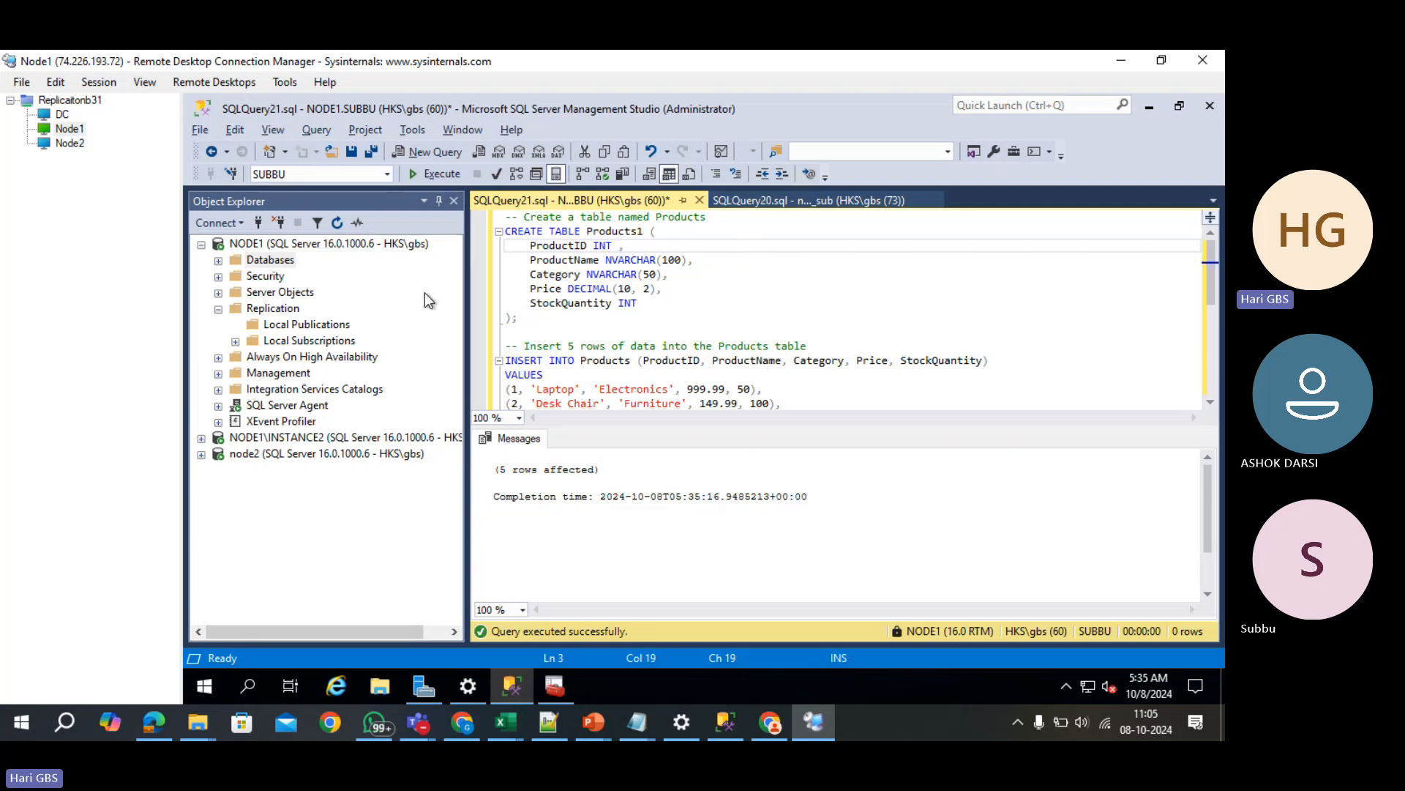
- Start a transactional publication on SUBBU and see that Products1 is blocked for lacking a primary key
right_click(287, 325)
click(320, 334)
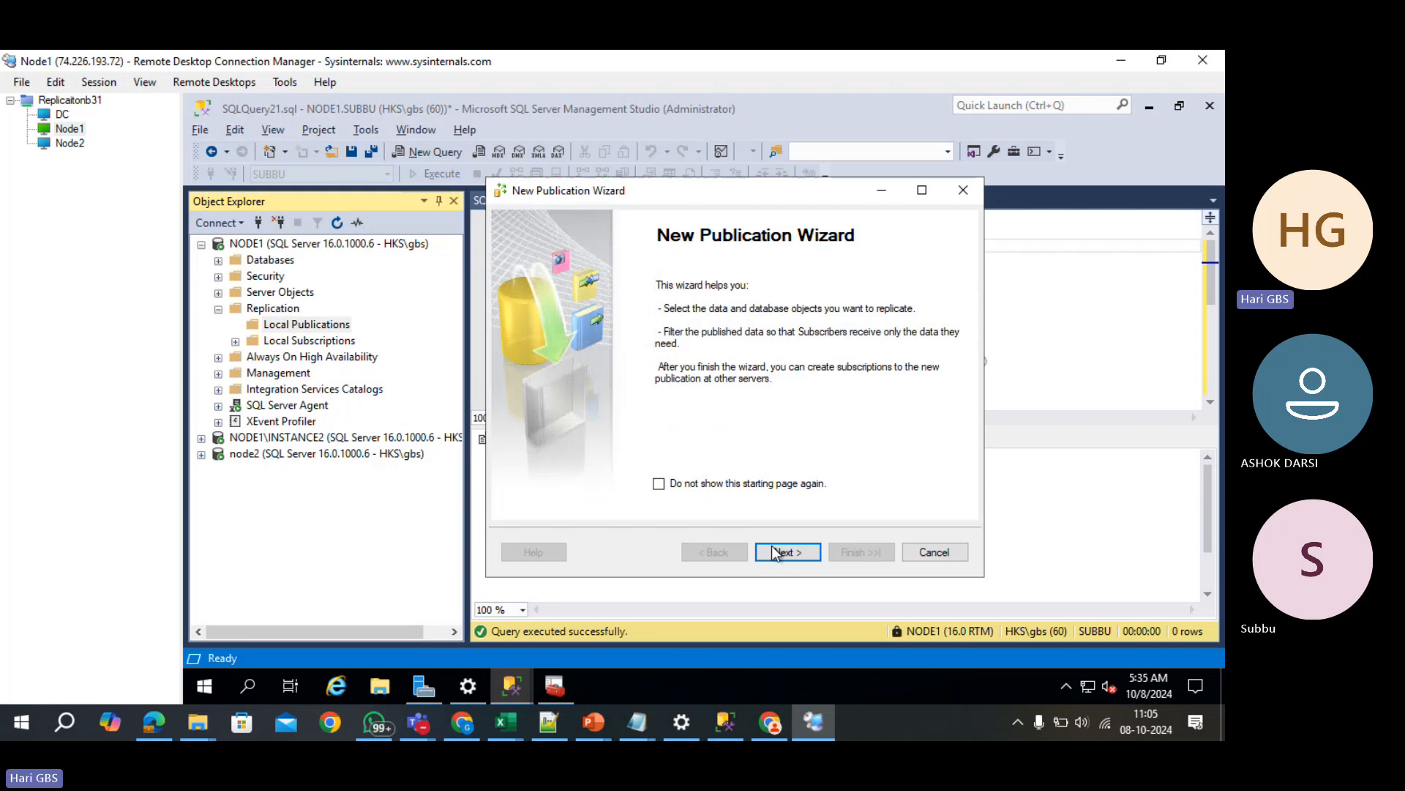
click(778, 553)
click(521, 321)
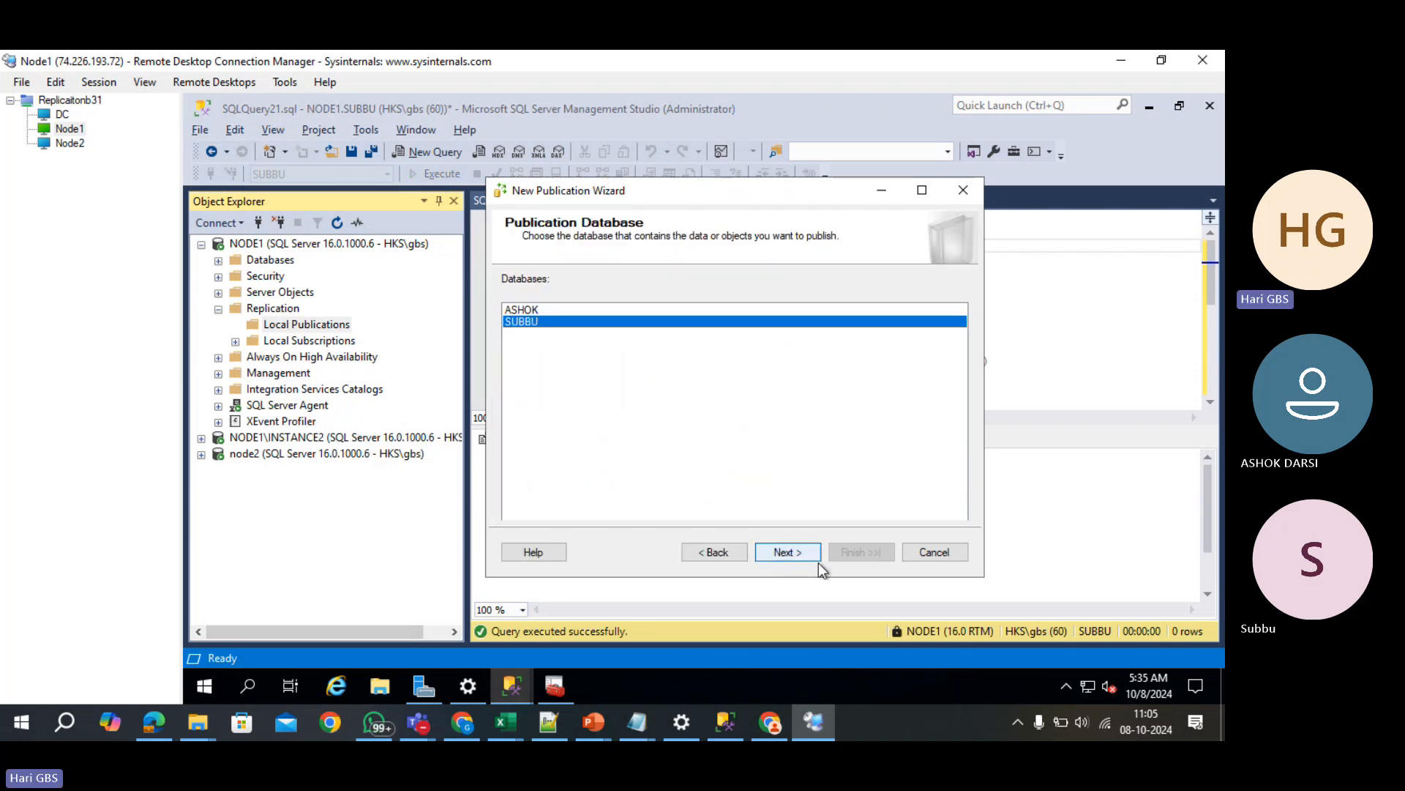
click(791, 552)
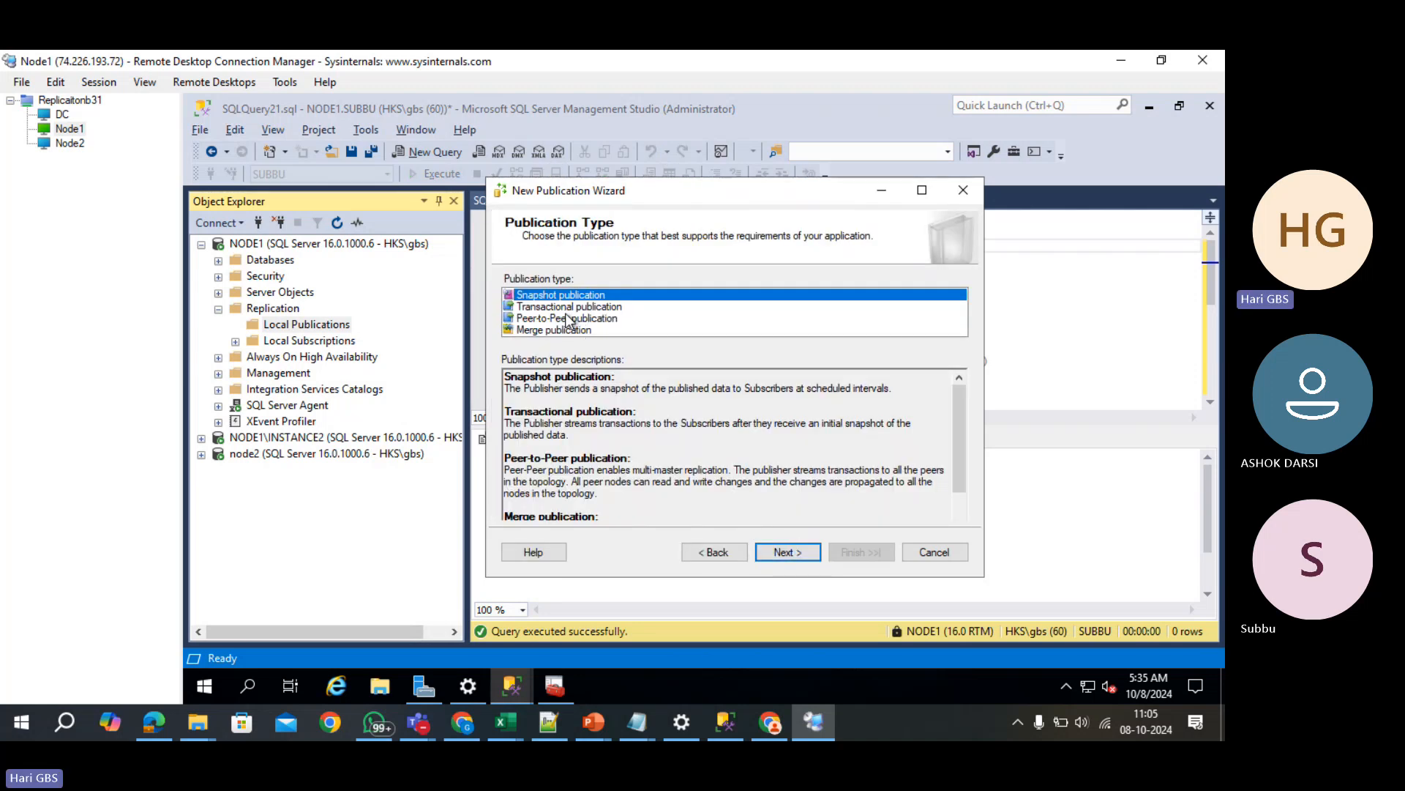
click(569, 308)
click(784, 553)
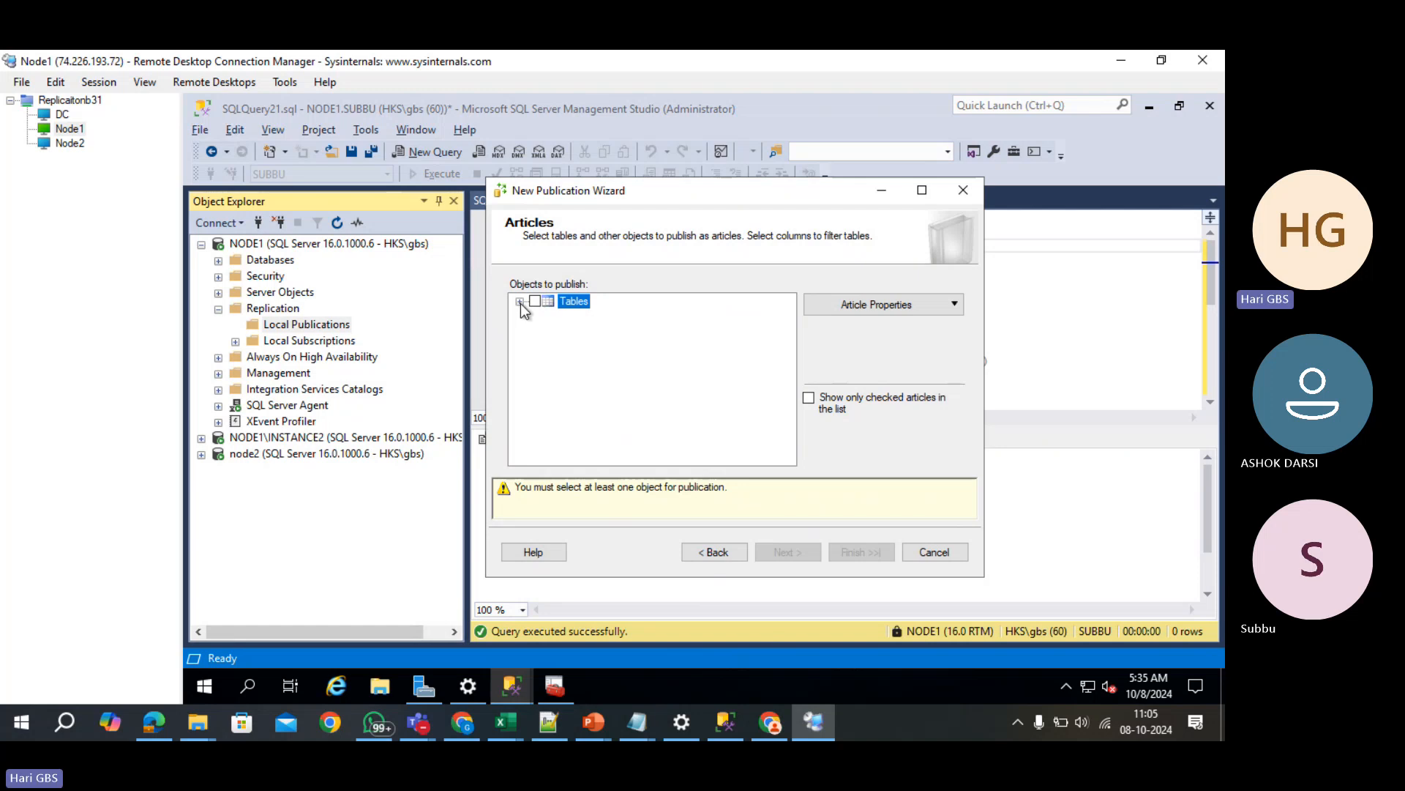
click(519, 301)
click(604, 347)
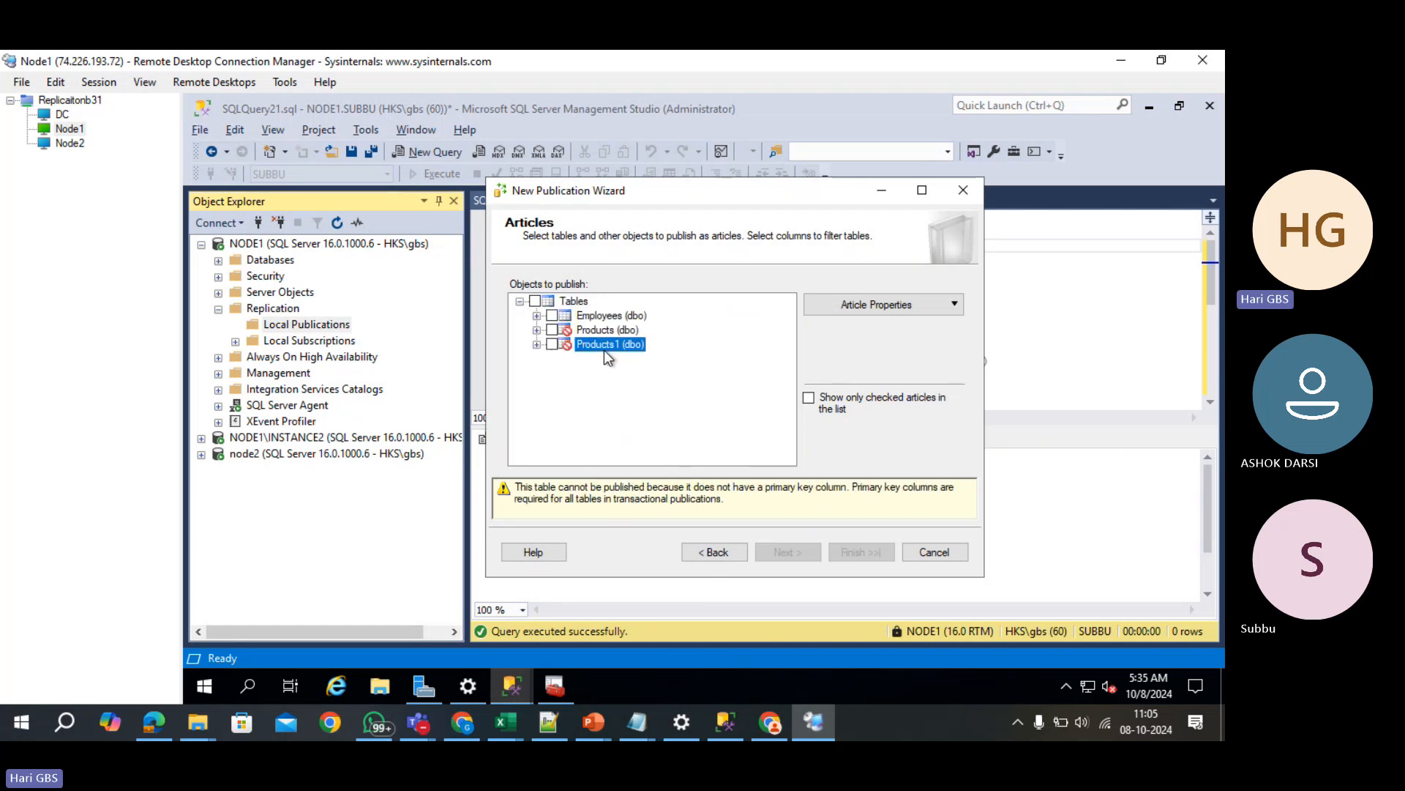
drag(774, 187, 906, 279)
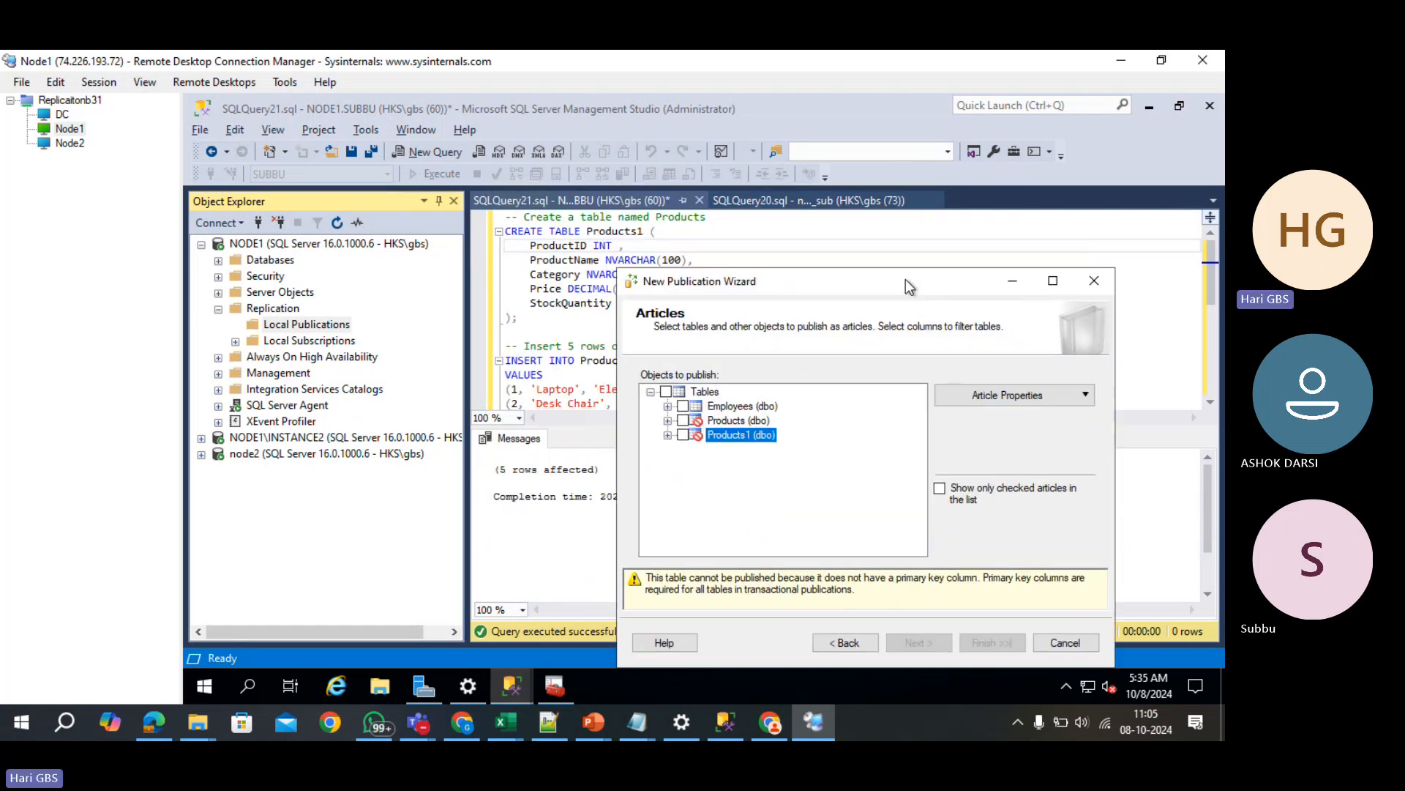
- Restore PRIMARY KEY on ProductID and run the script as table Products2
click(1093, 281)
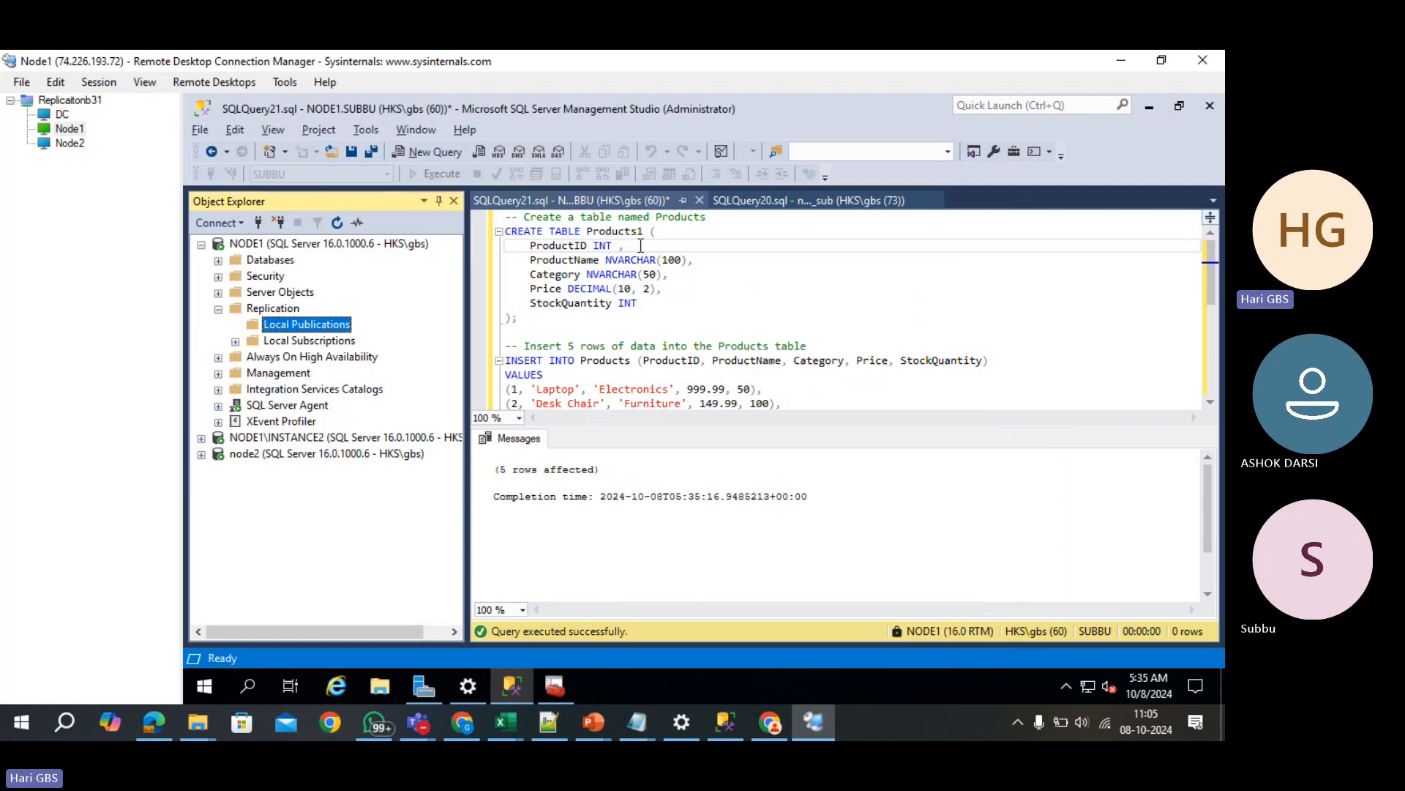
click(677, 252)
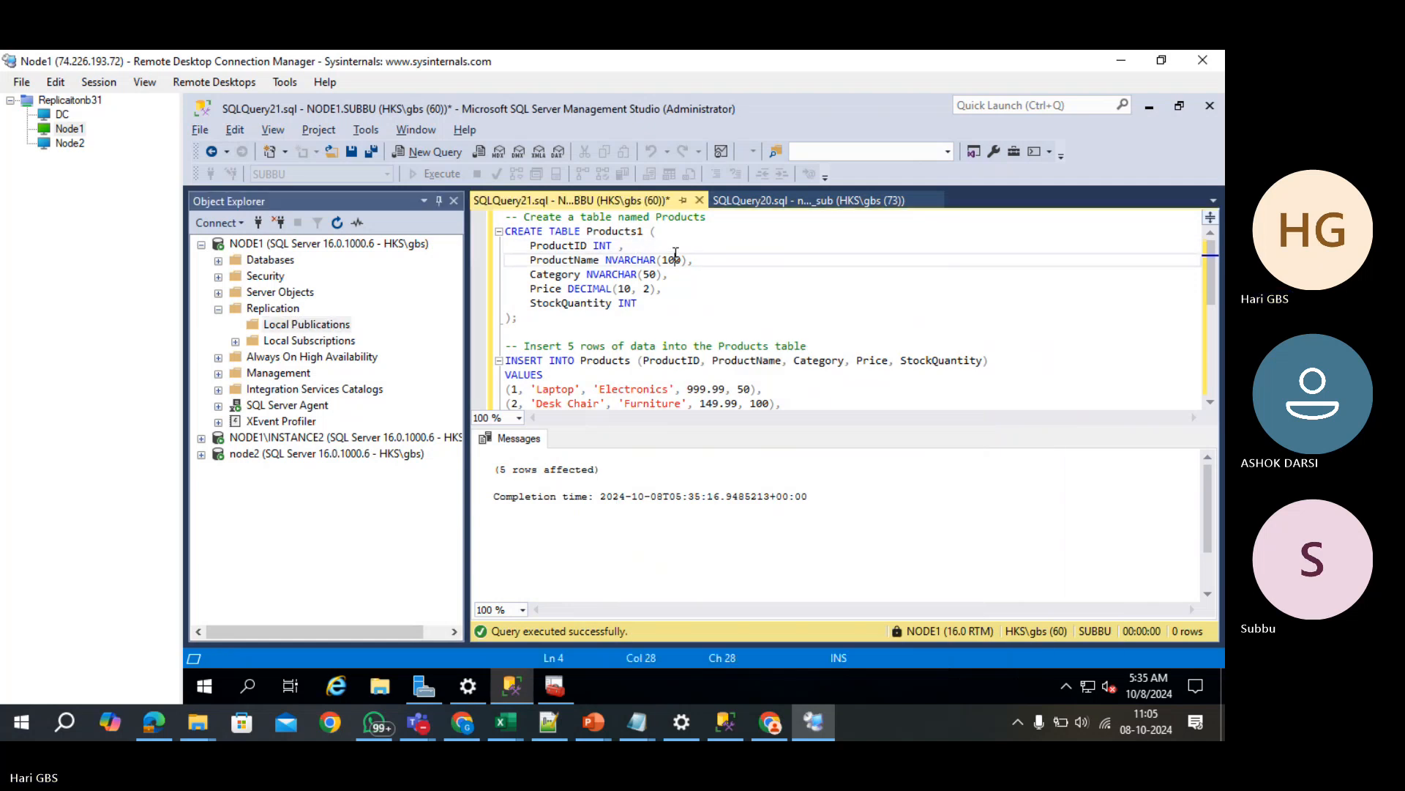
key(ctrl+z)
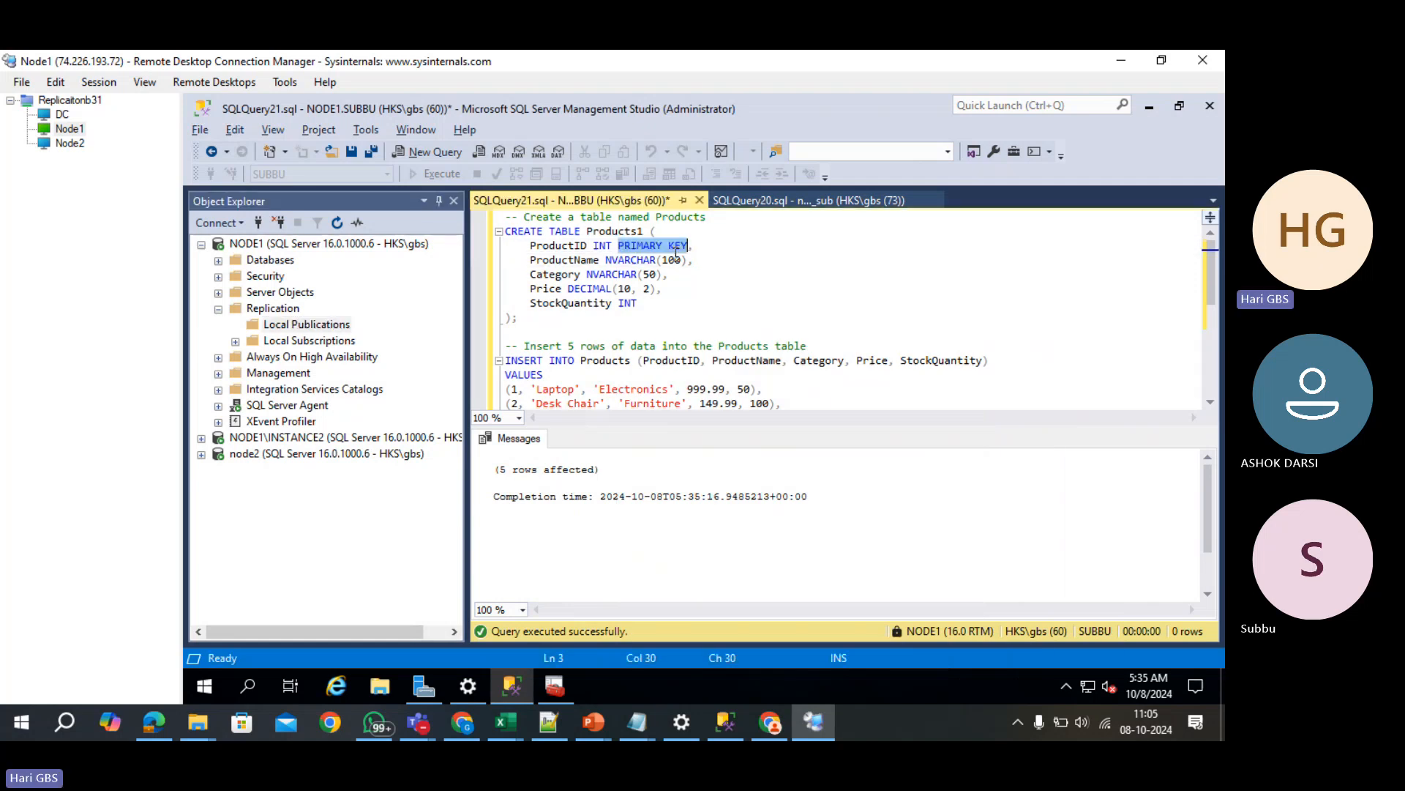
click(642, 231)
key(BackSpace)
text(2)
click(754, 296)
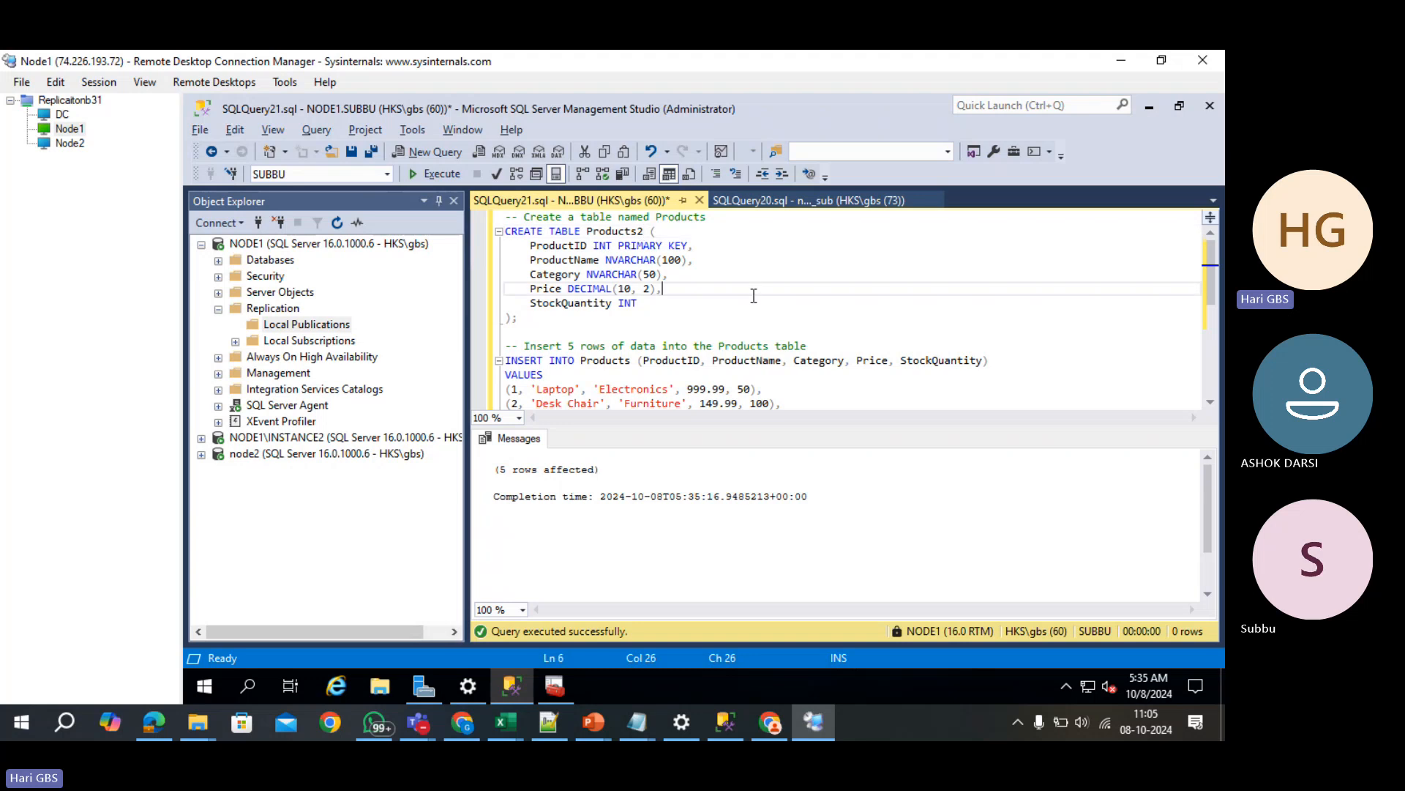
key(F5)
- Rerun the transactional publication wizard on SUBBU, tick Products2 for publishing, then close it
right_click(284, 329)
click(372, 340)
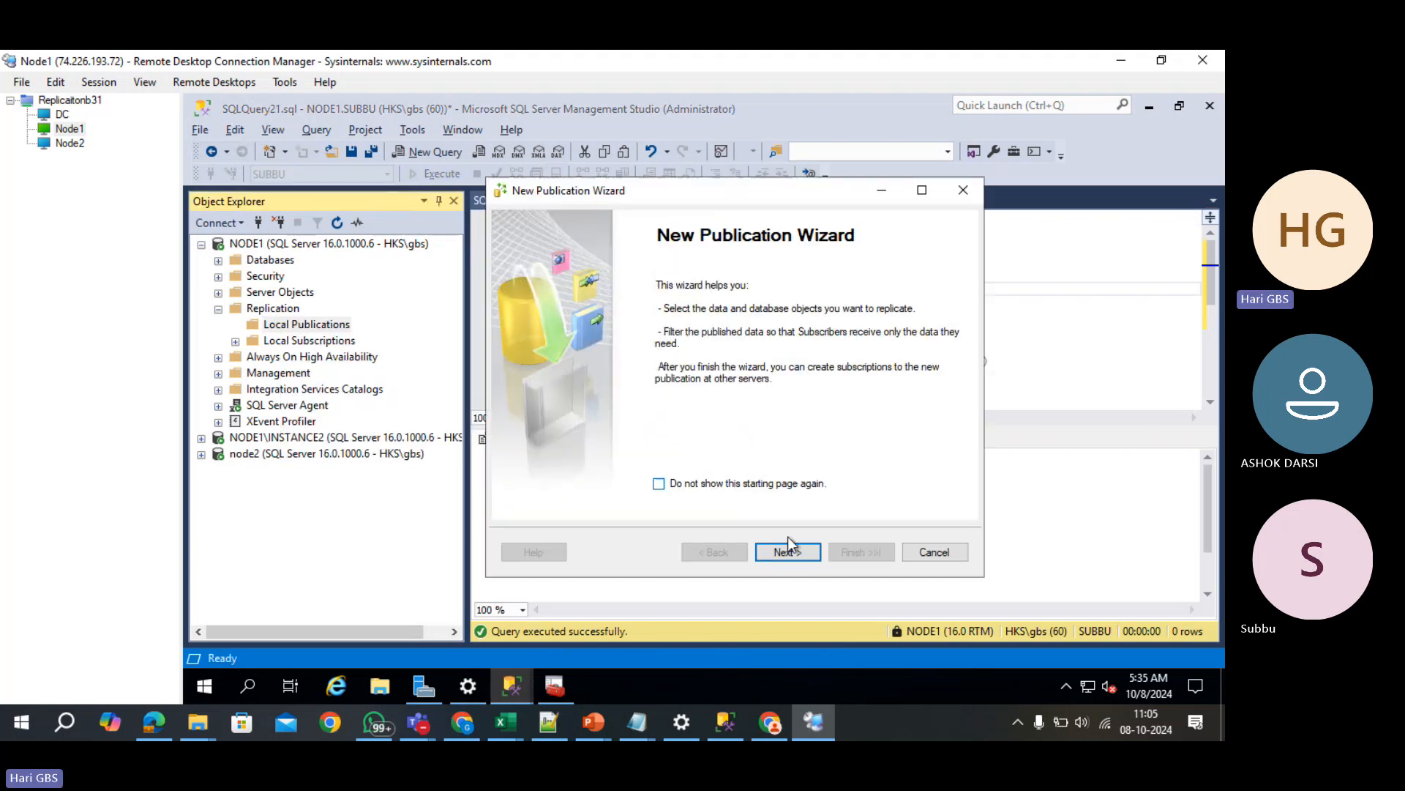
click(787, 547)
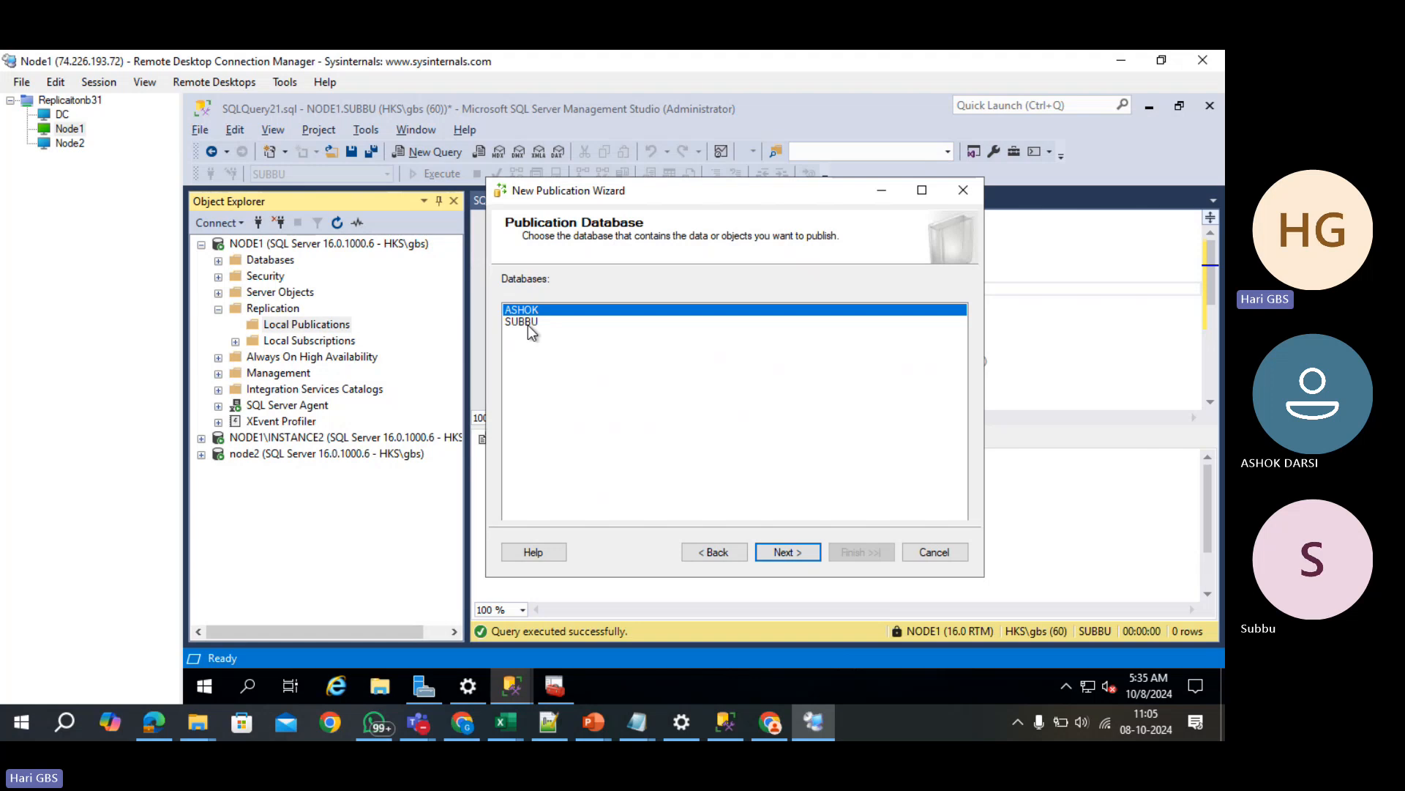
click(529, 325)
click(785, 552)
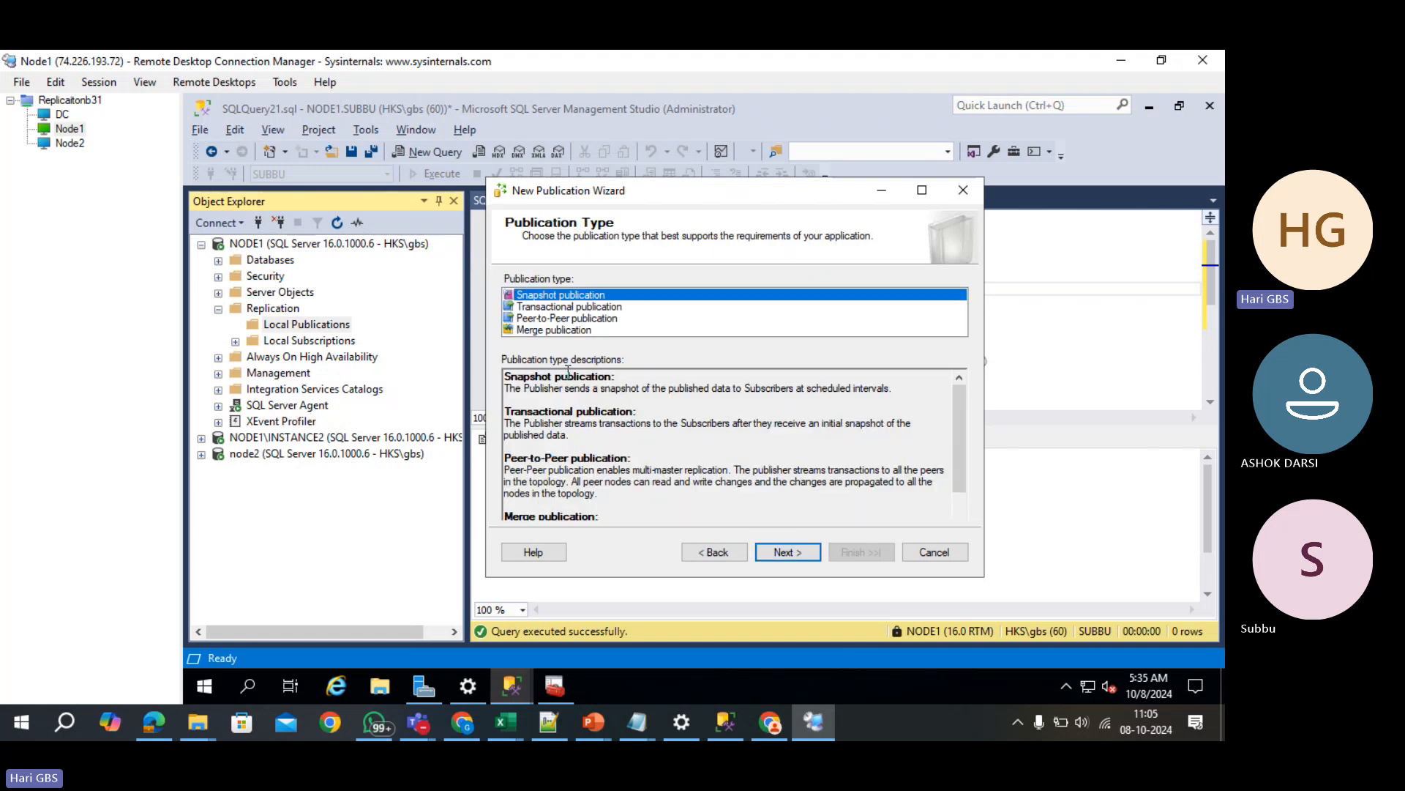
click(530, 307)
click(785, 552)
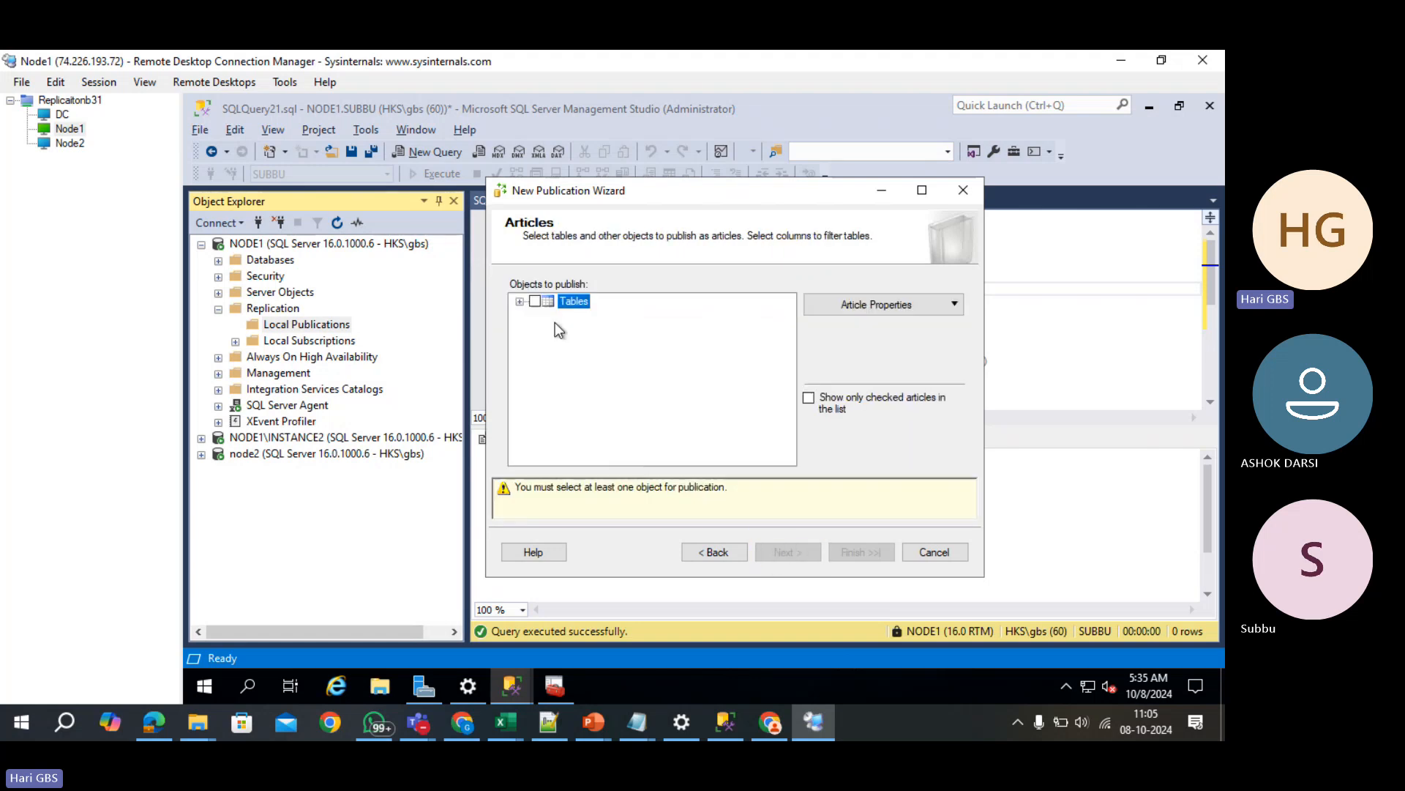
click(520, 301)
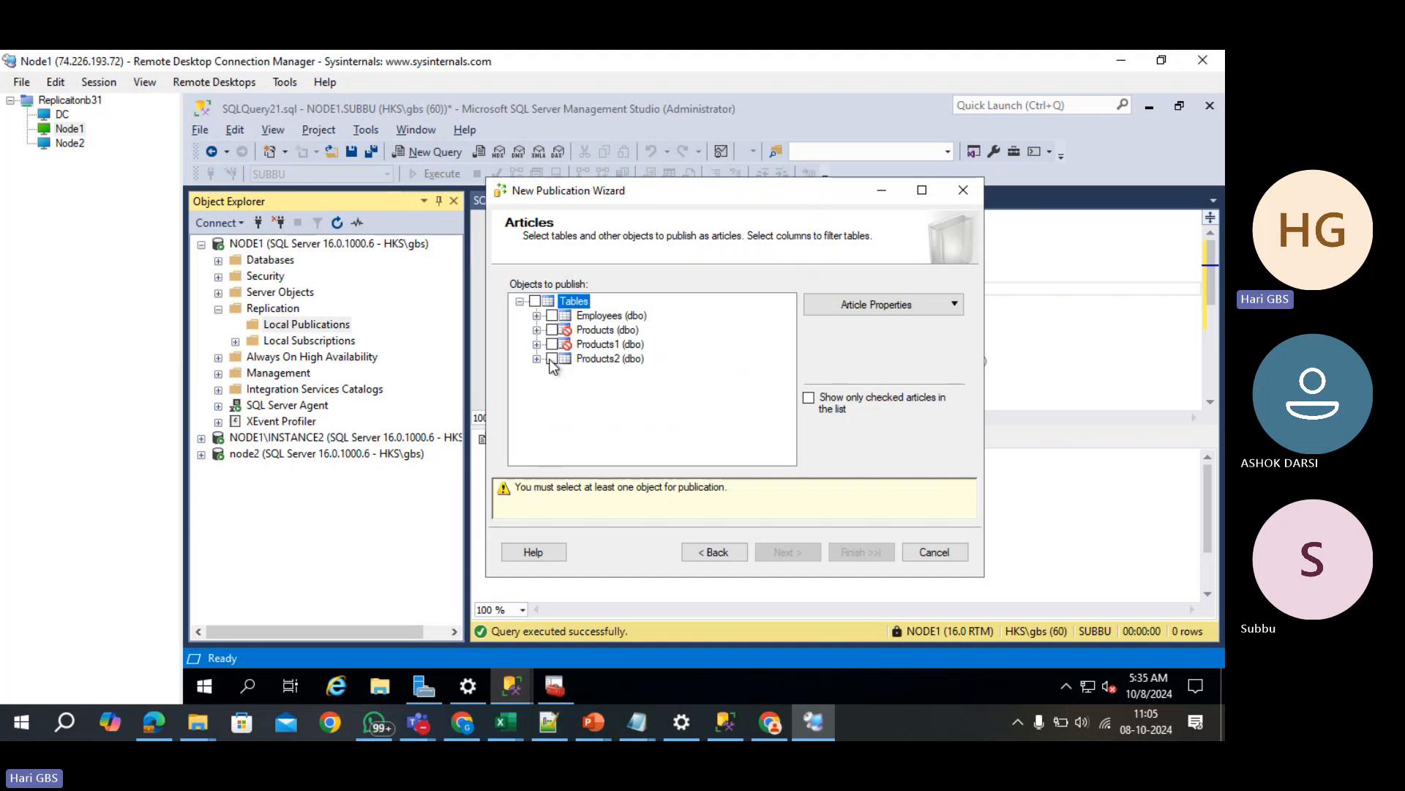
click(552, 359)
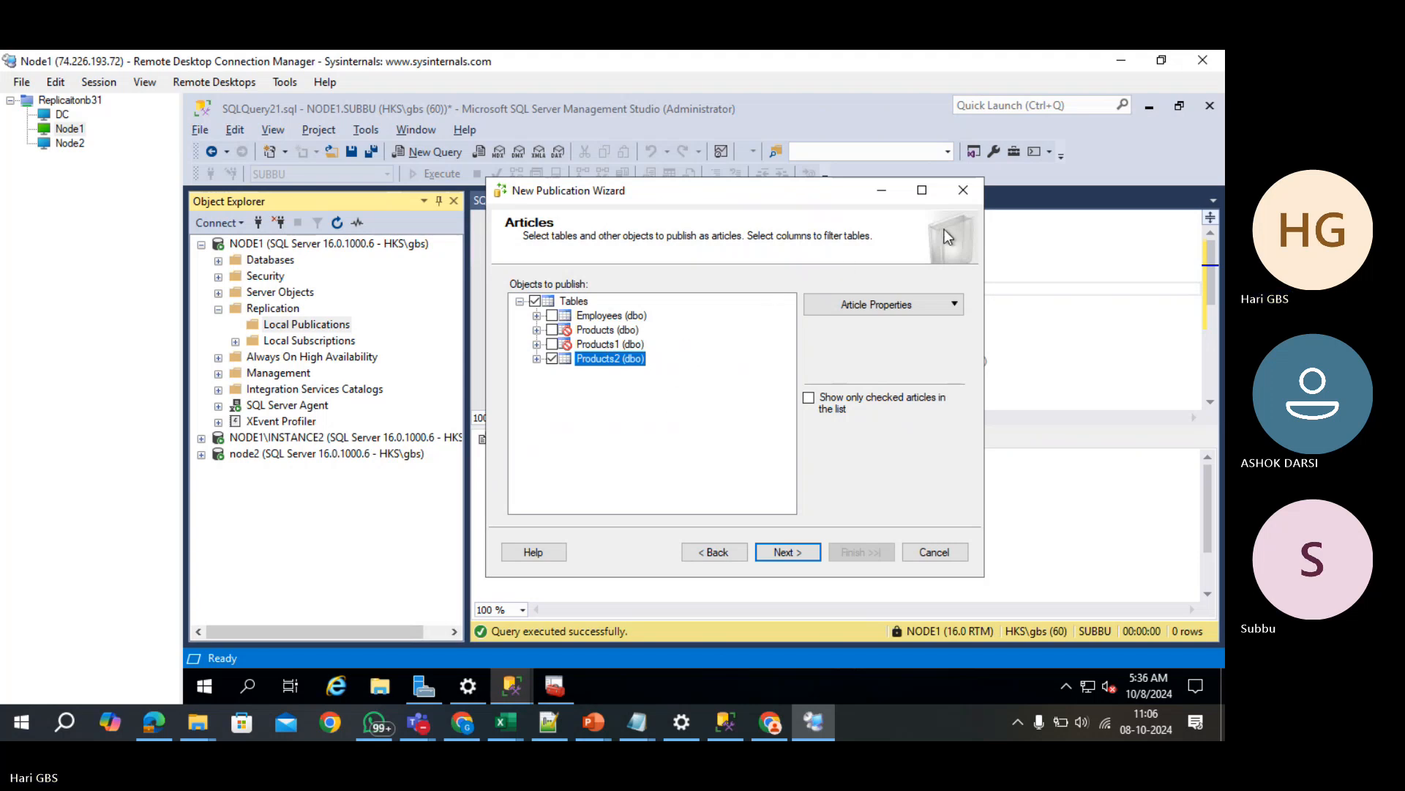
click(962, 192)
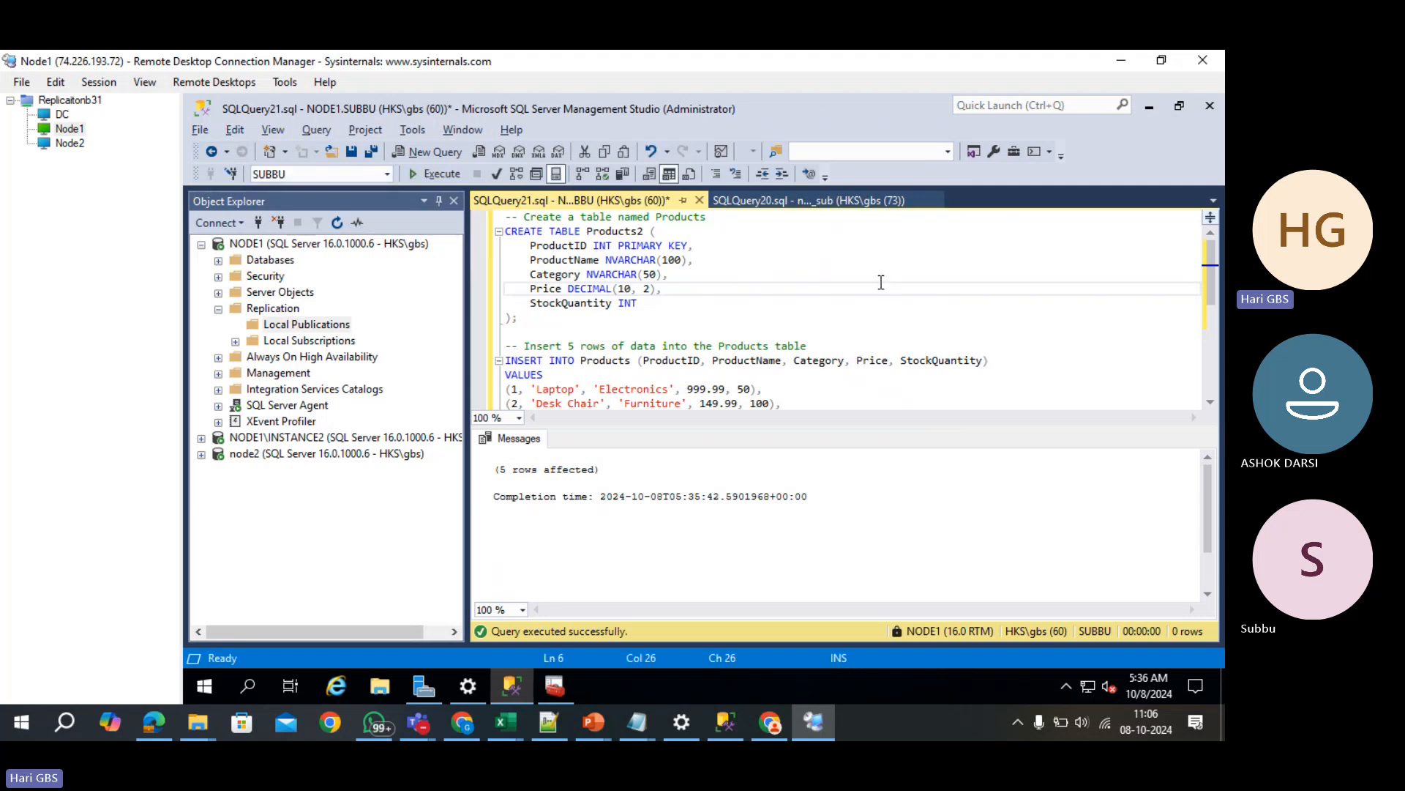
- Clear the query editor so it holds only the comment --PRIMARY KEY
key(ctrl+a)
key(Delete)
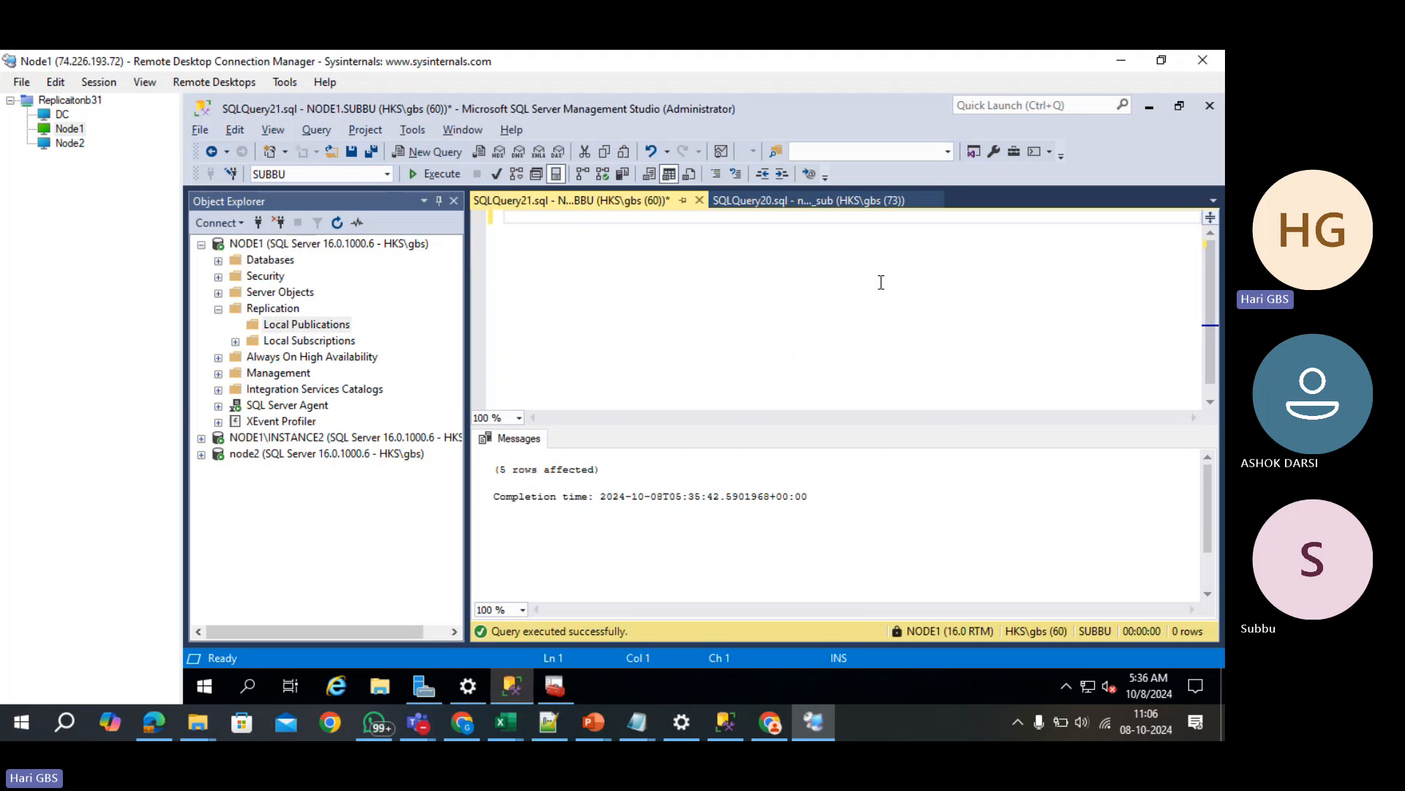
text(--PRIMARY KEY)
scroll(855, 286, up, 10)
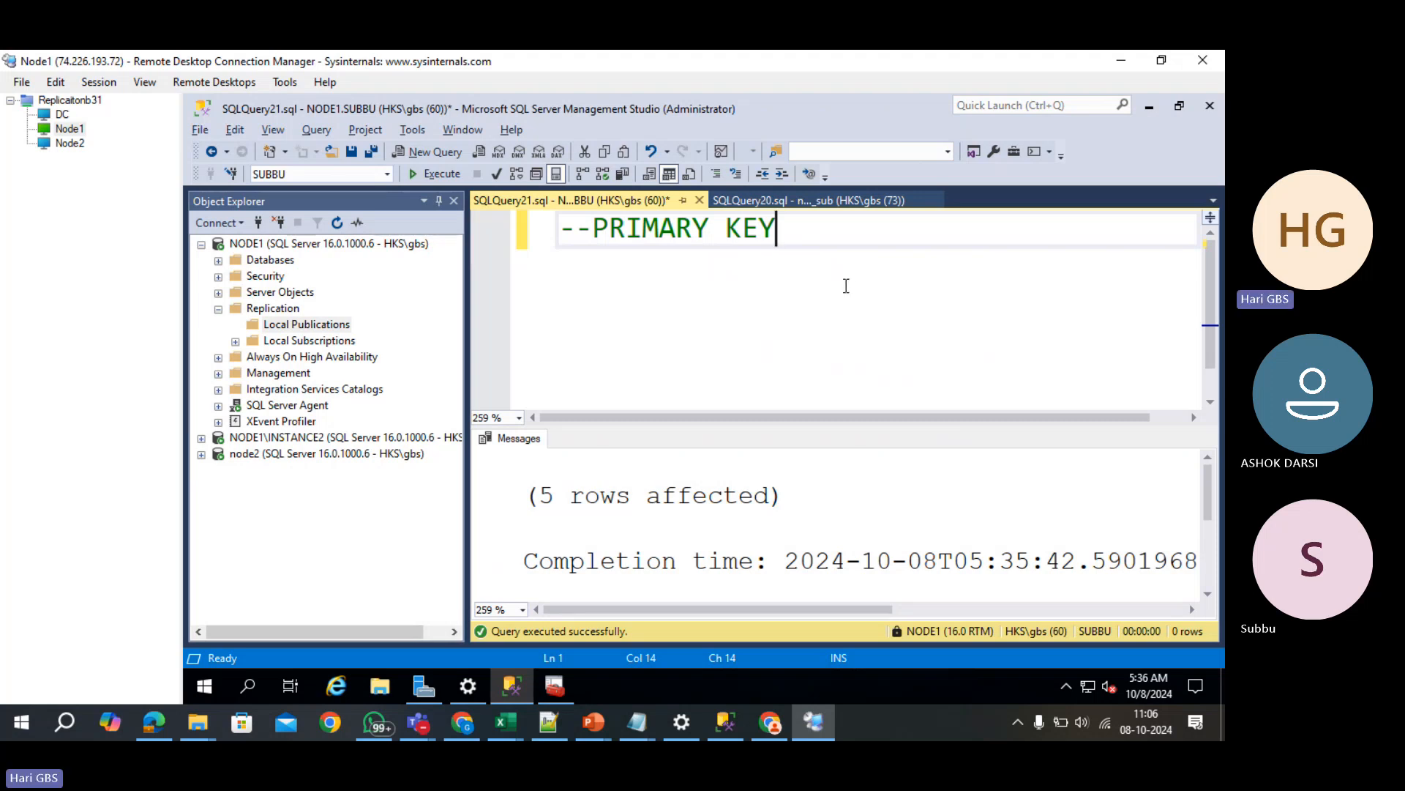
mouse_move(513, 721)
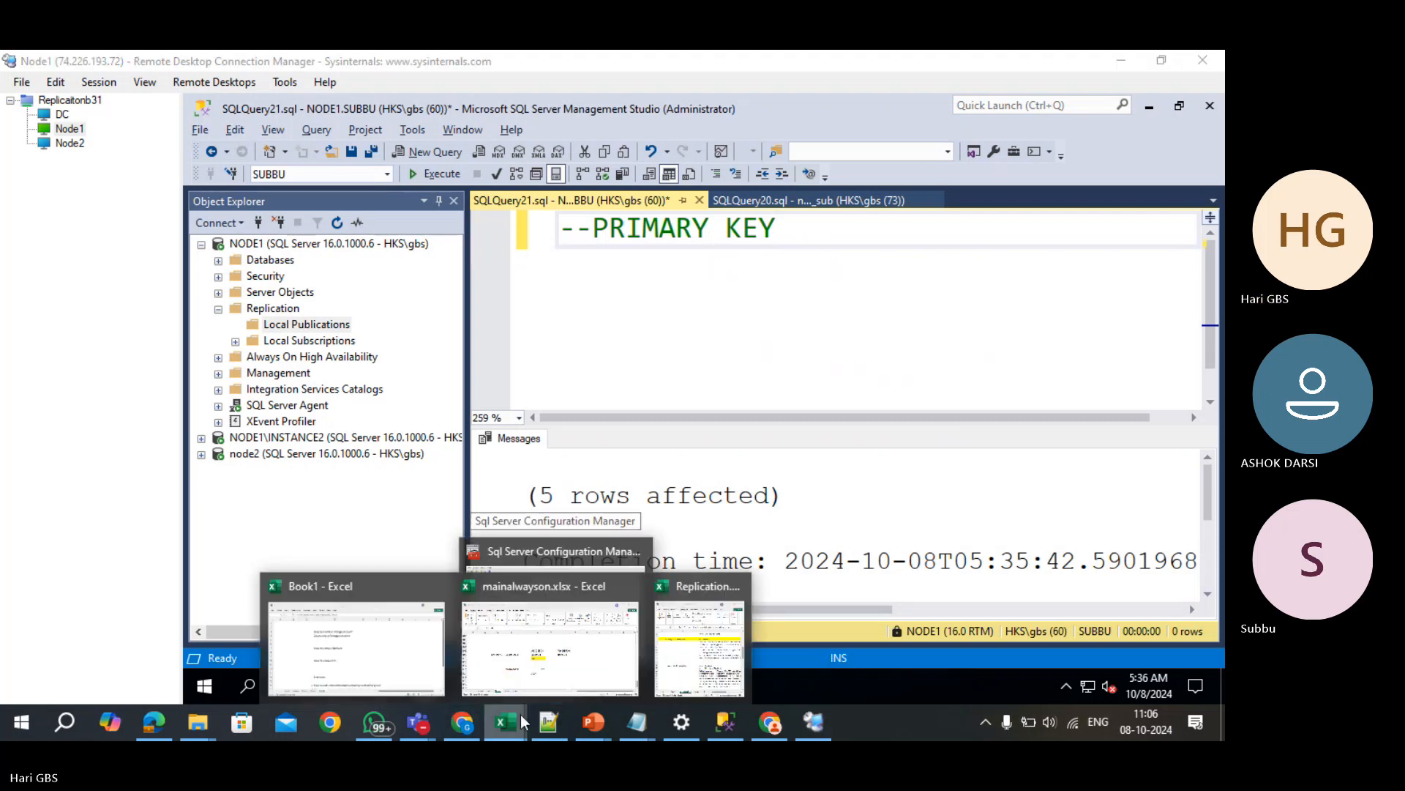
- Select the top 1000 rows of ASHOK's dbo.Employees and copy all results with headers
click(218, 261)
click(235, 325)
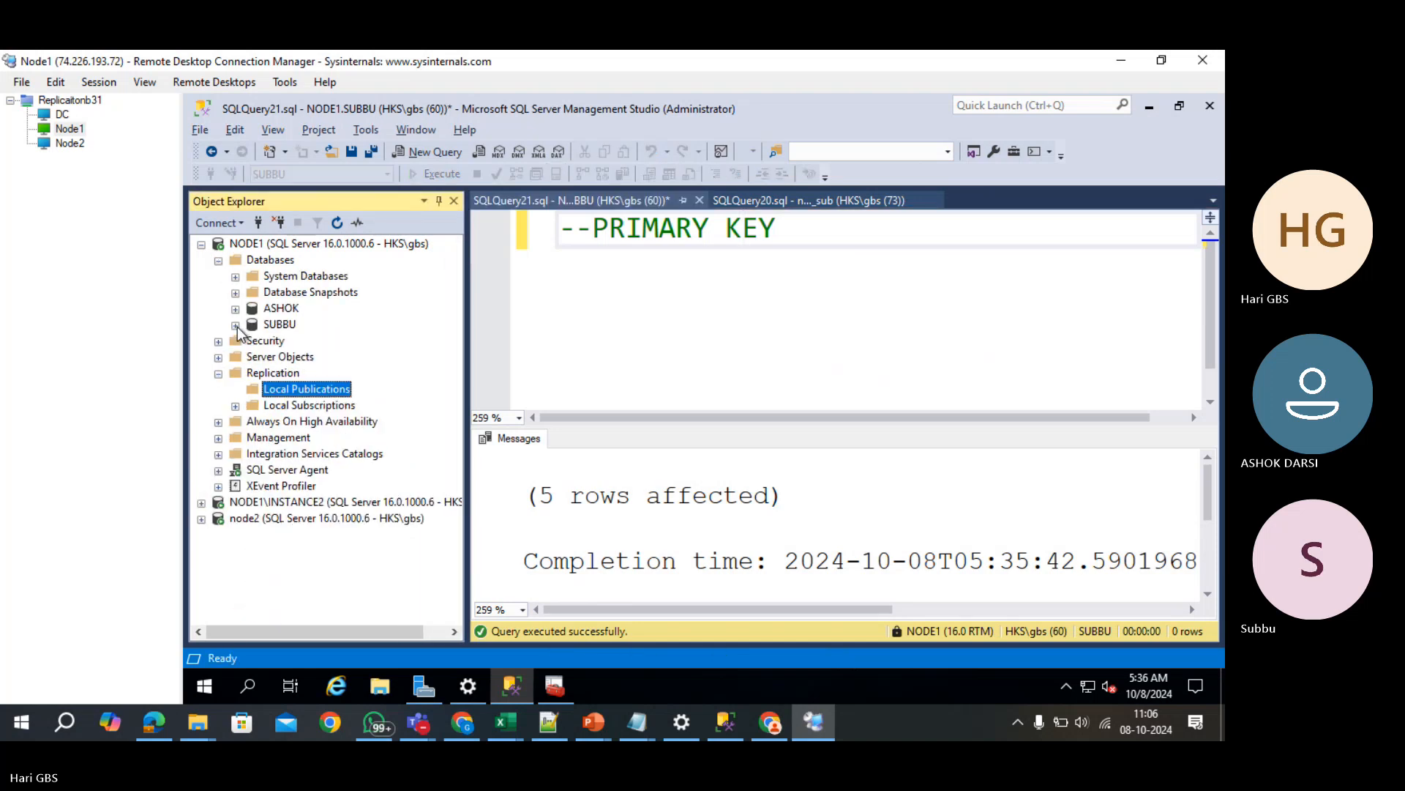
click(235, 309)
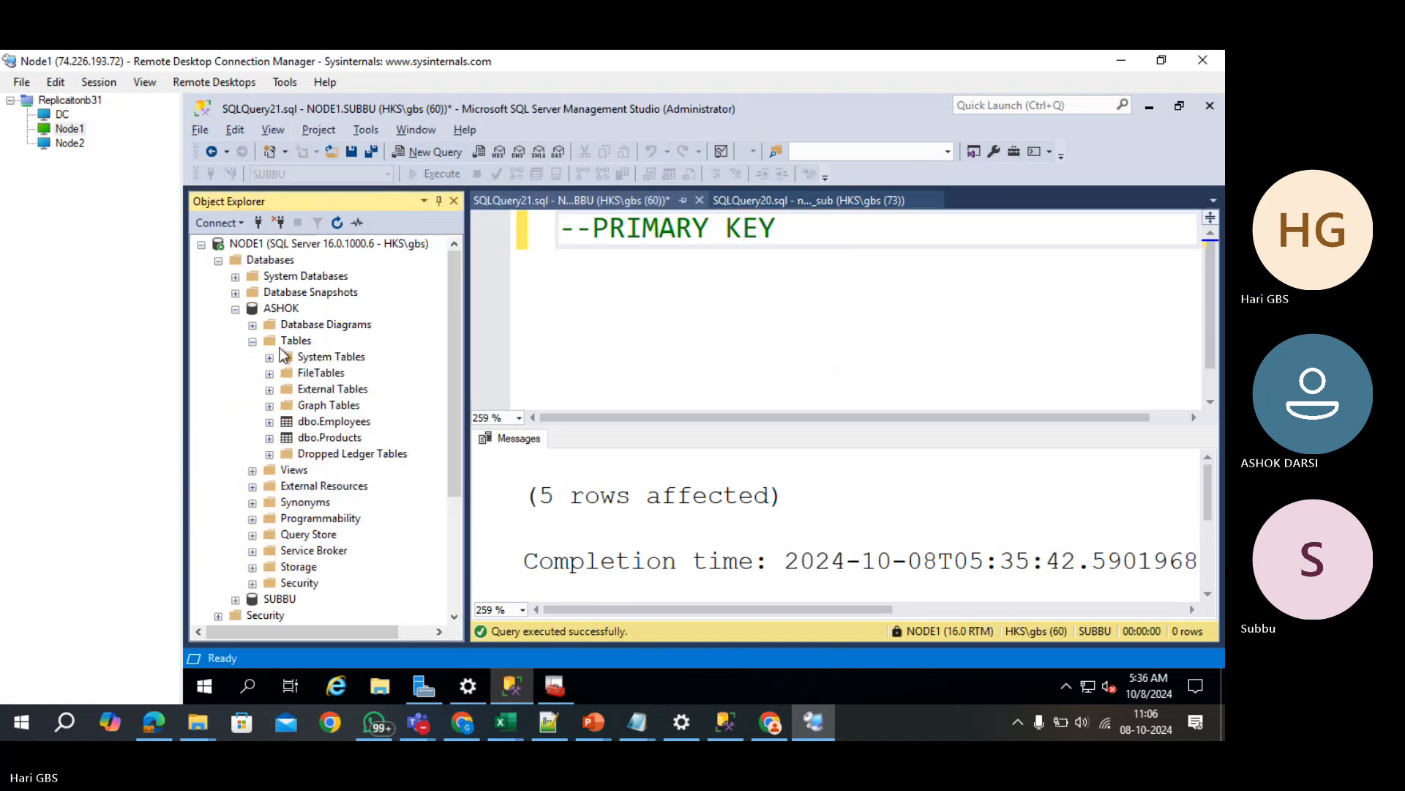
right_click(337, 423)
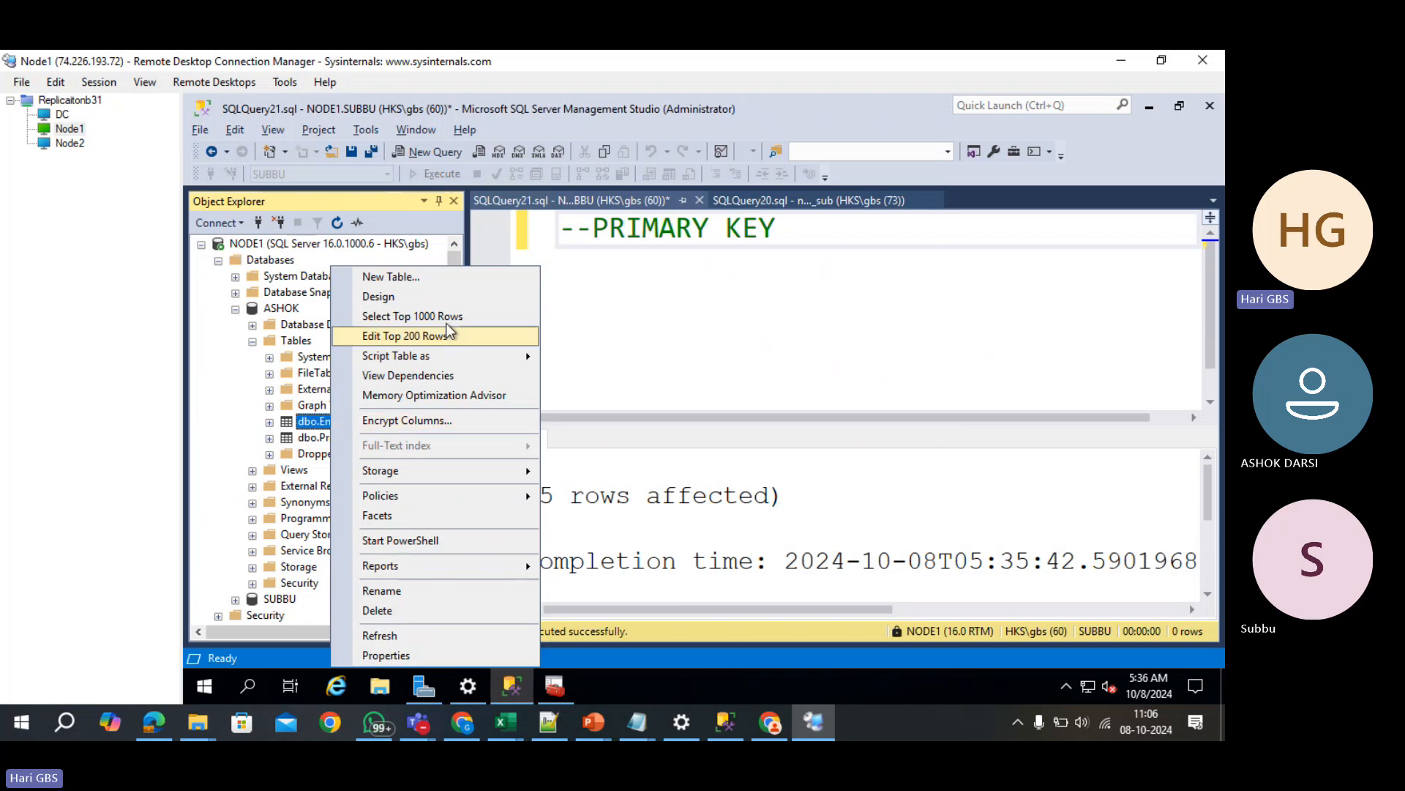
click(446, 319)
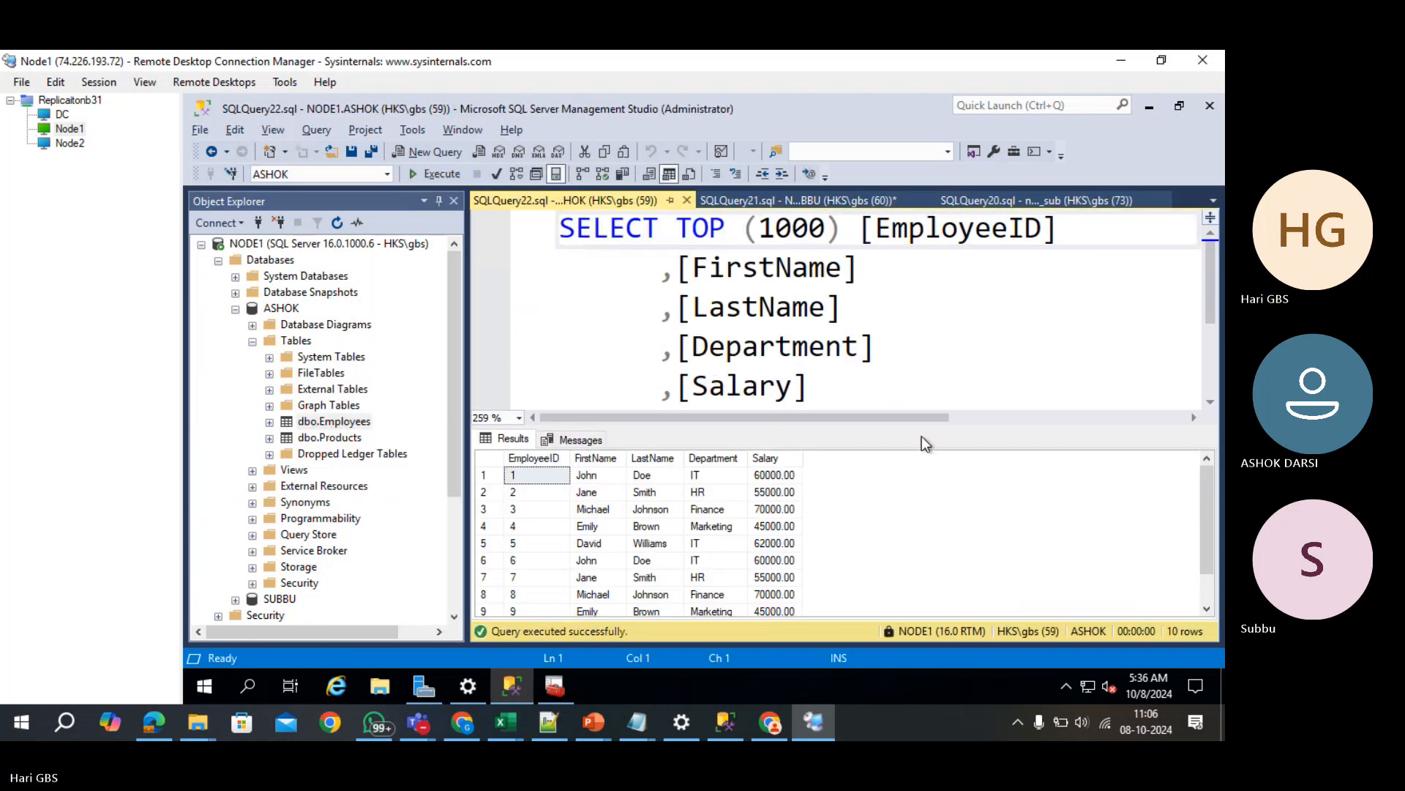
click(483, 457)
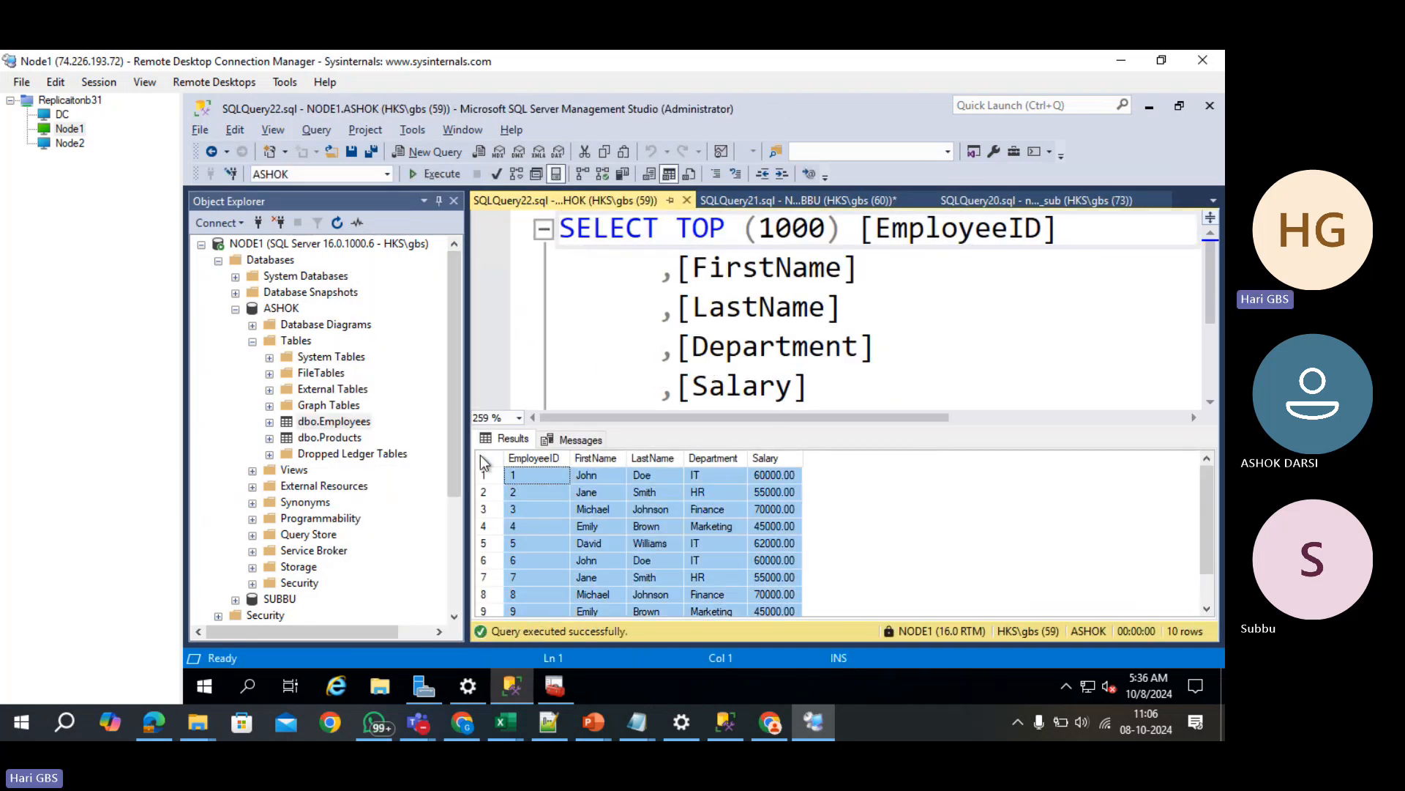
right_click(481, 458)
click(528, 489)
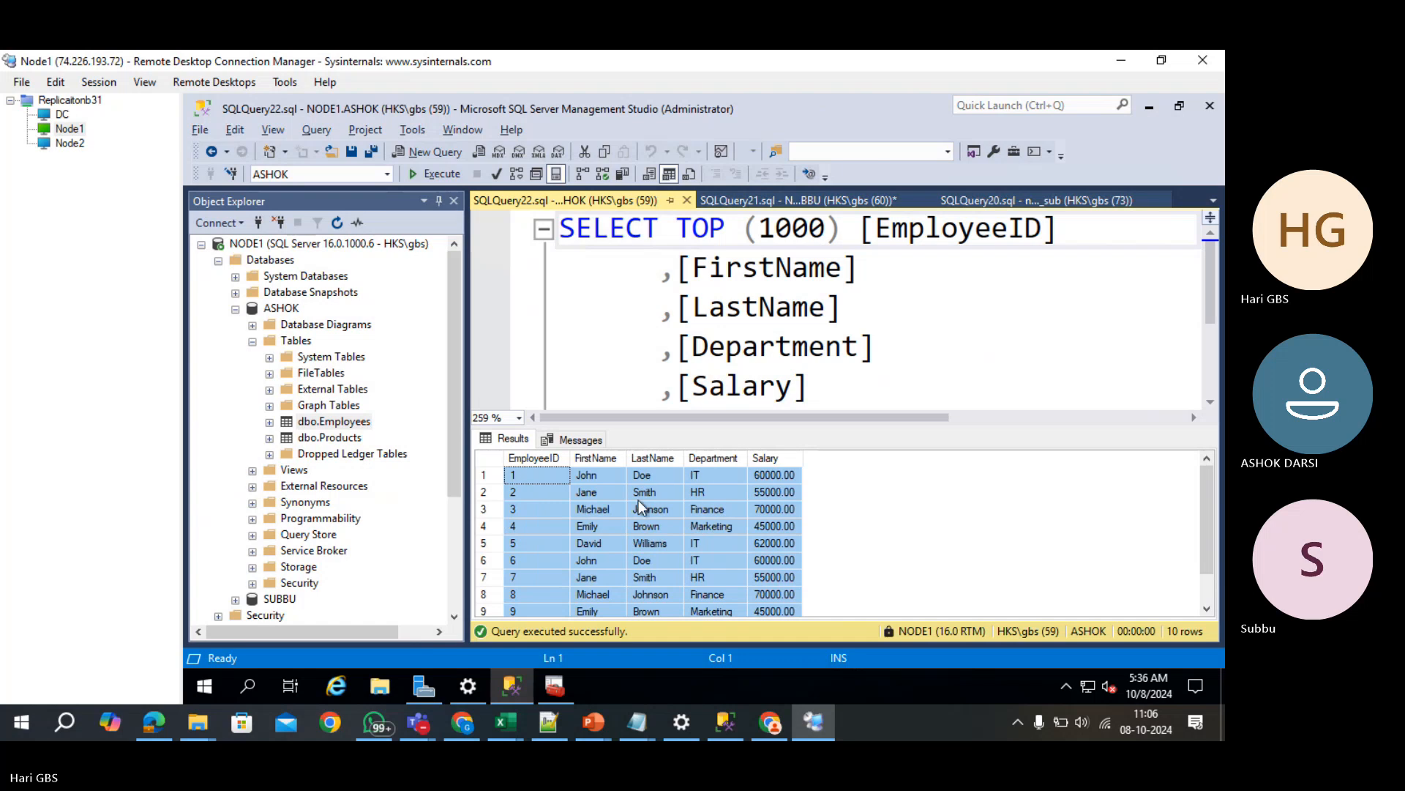
- Paste the Employees rows into a new sheet of mainalwayson.xlsx and auto-fit all columns
mouse_move(637, 722)
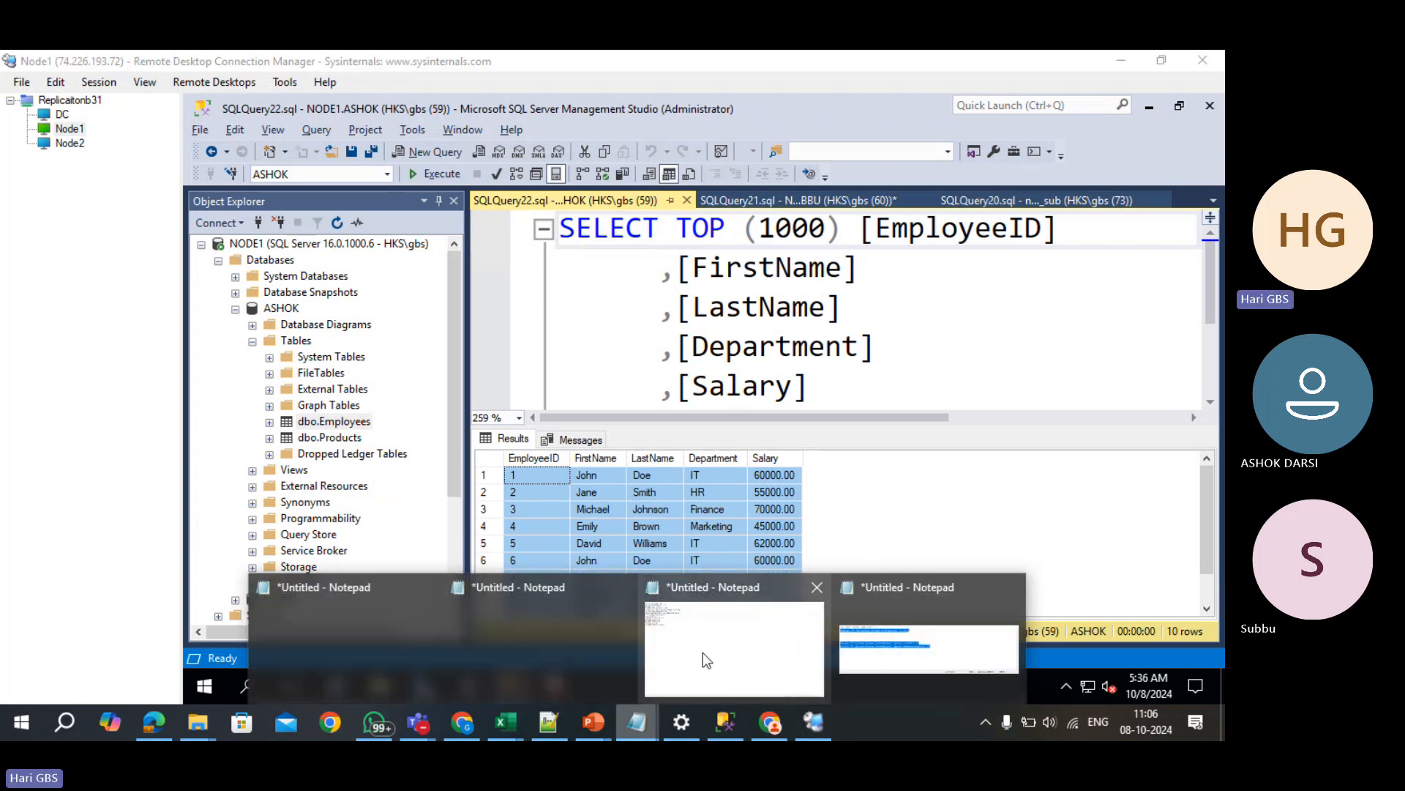
mouse_move(503, 722)
click(476, 662)
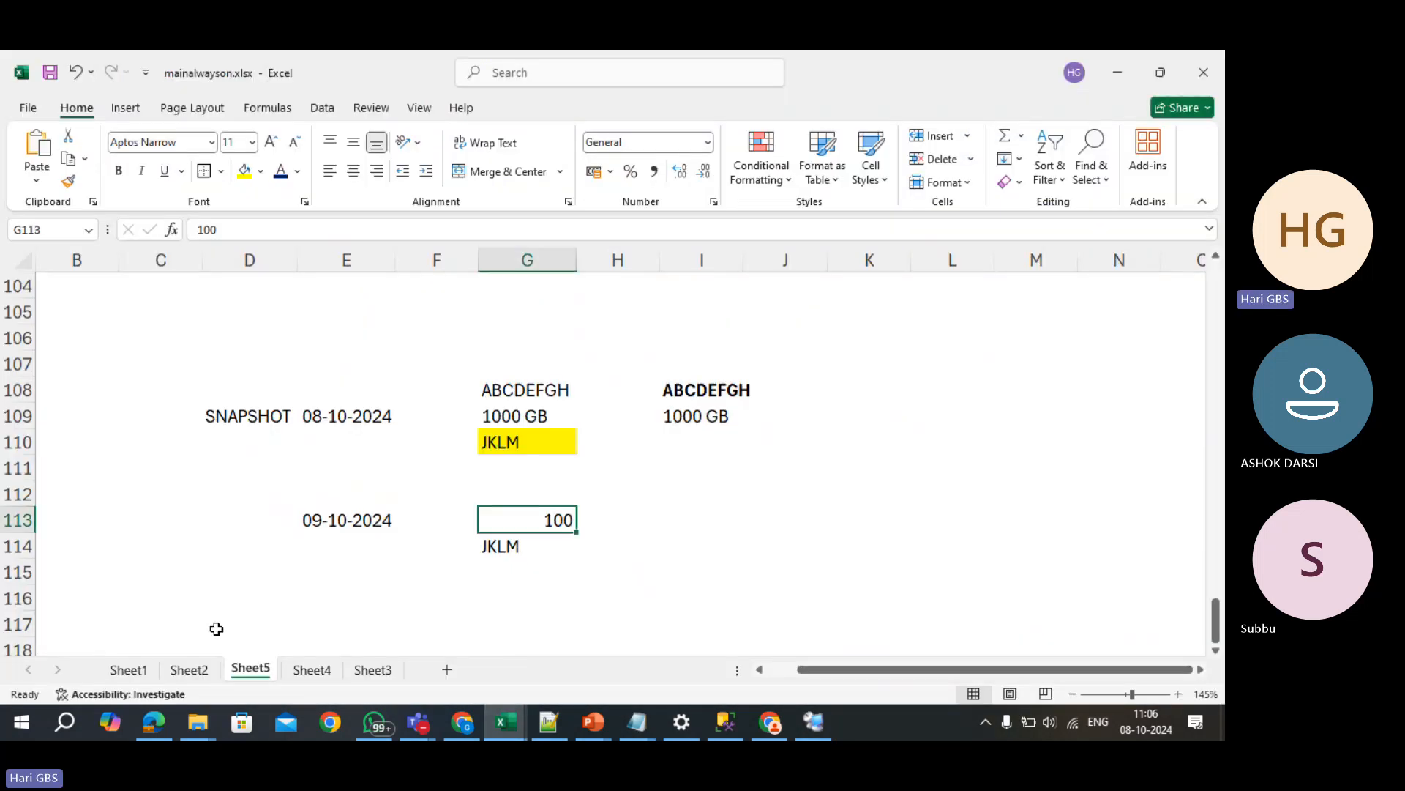
click(446, 671)
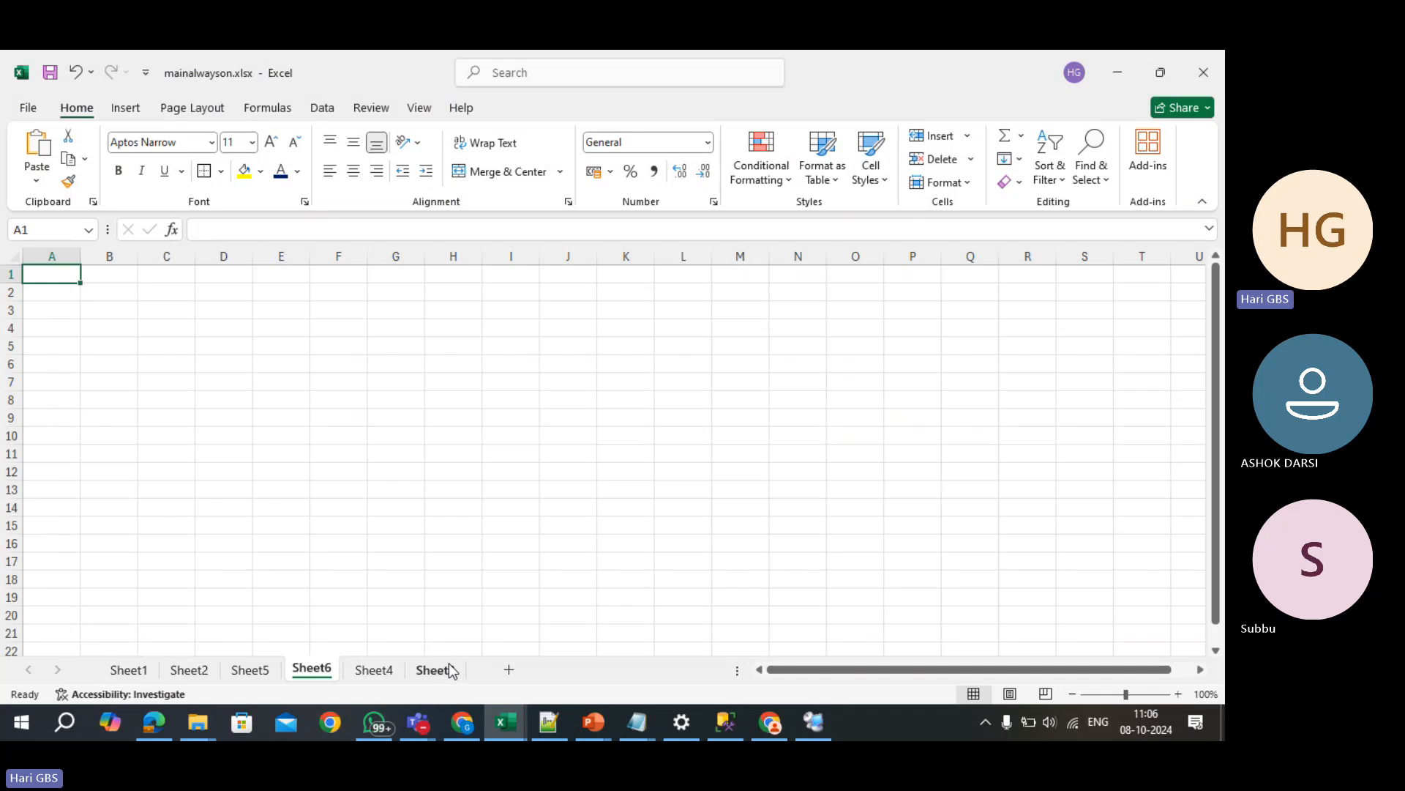
click(281, 453)
key(ctrl+a)
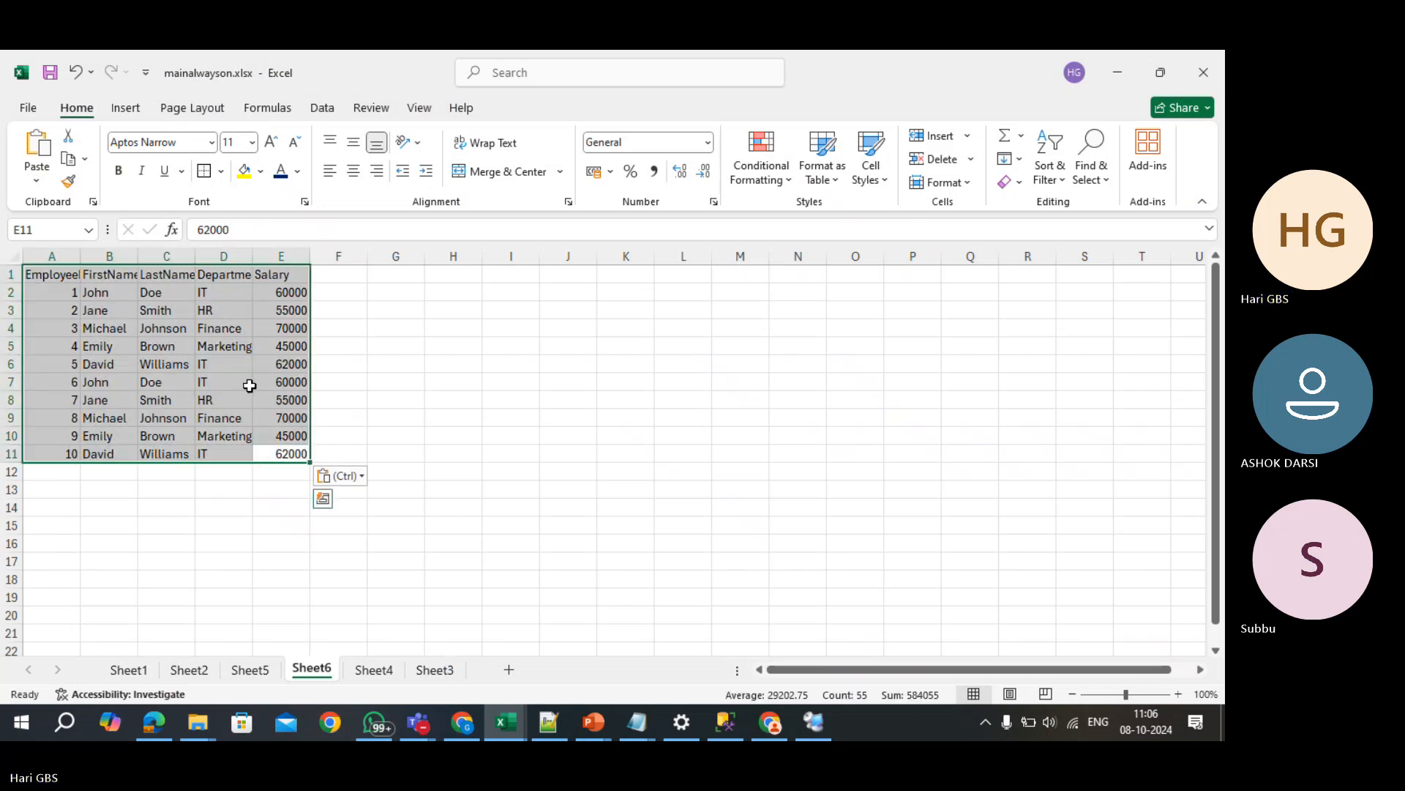
key(ctrl+a)
double_click(196, 256)
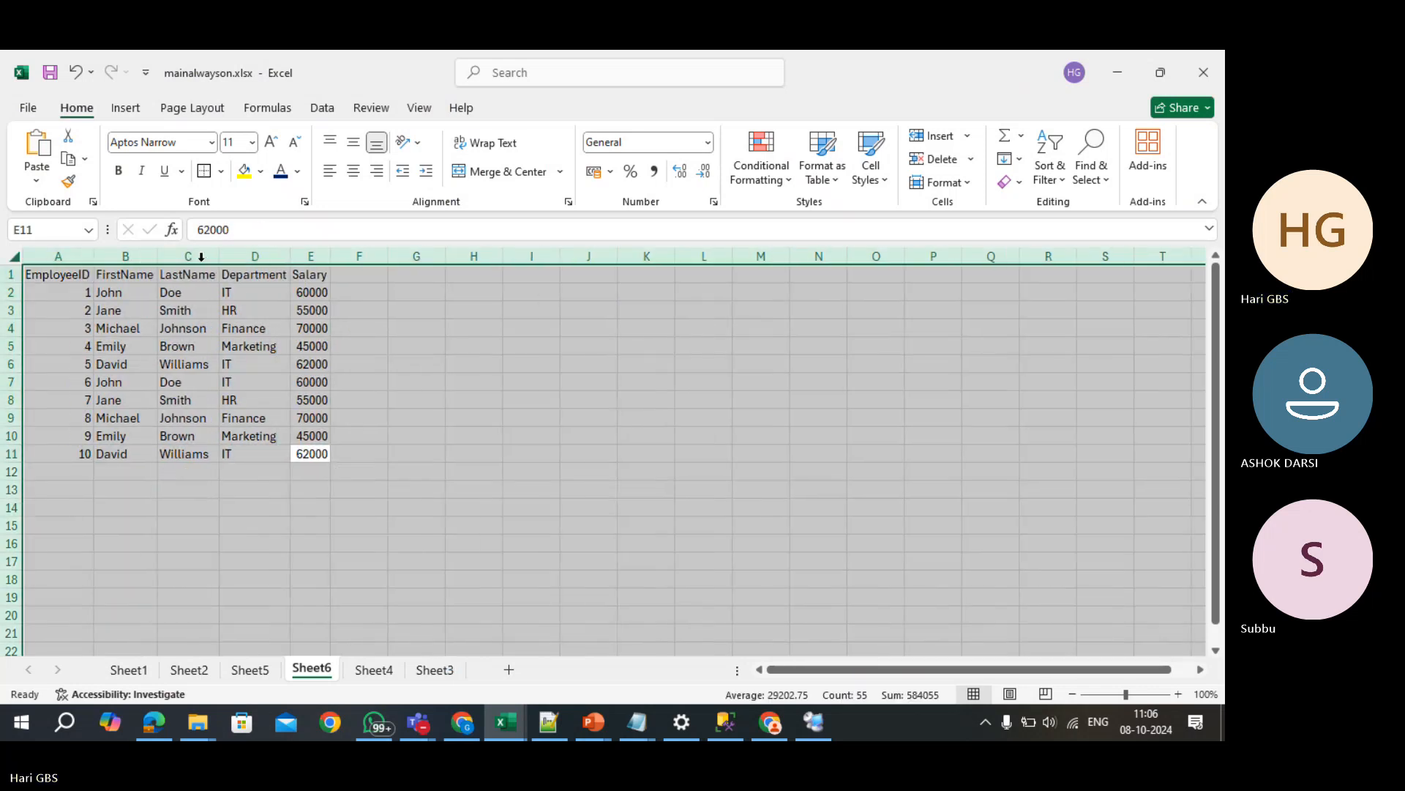
click(276, 351)
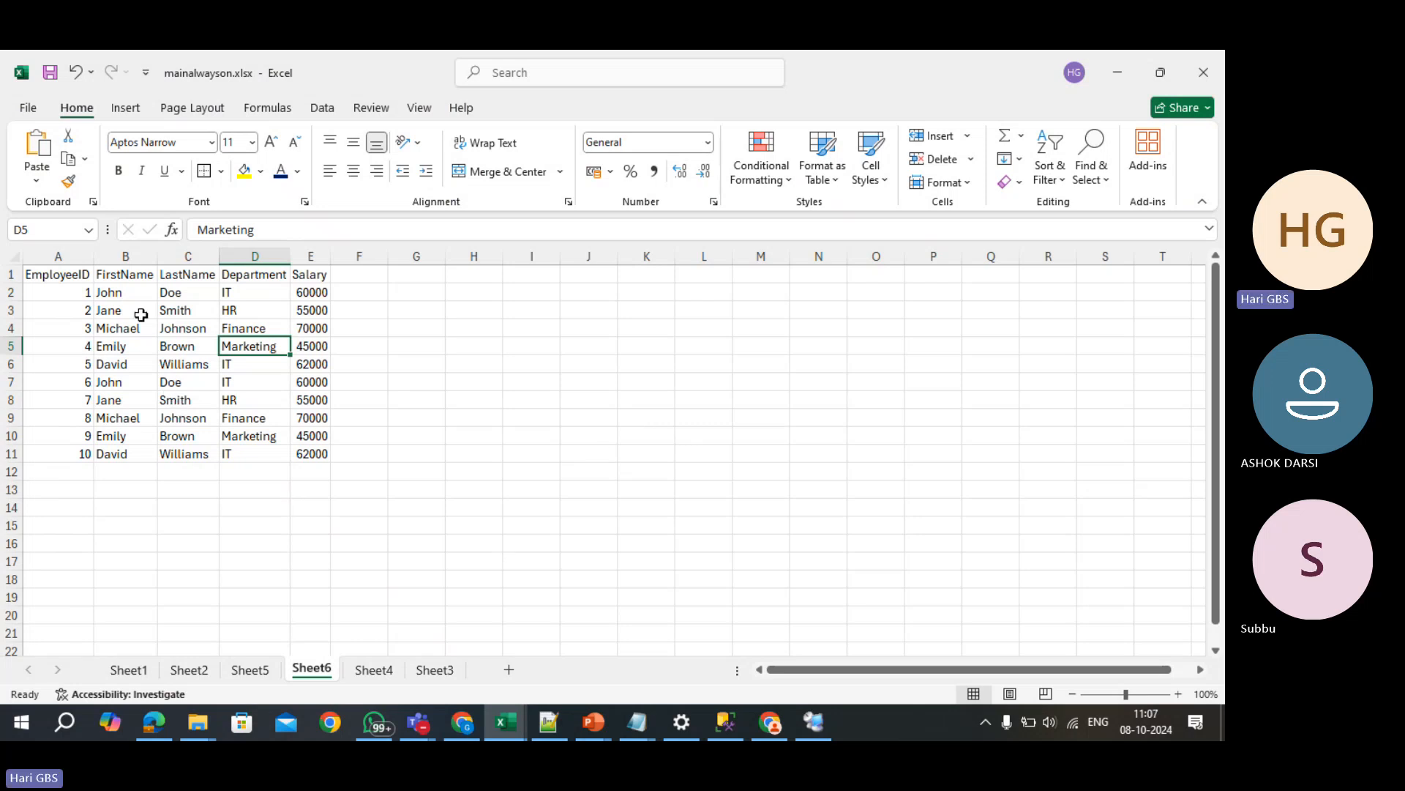
- Compare the duplicate first name John, then enter ASHOK in I6 and clear it again
click(140, 292)
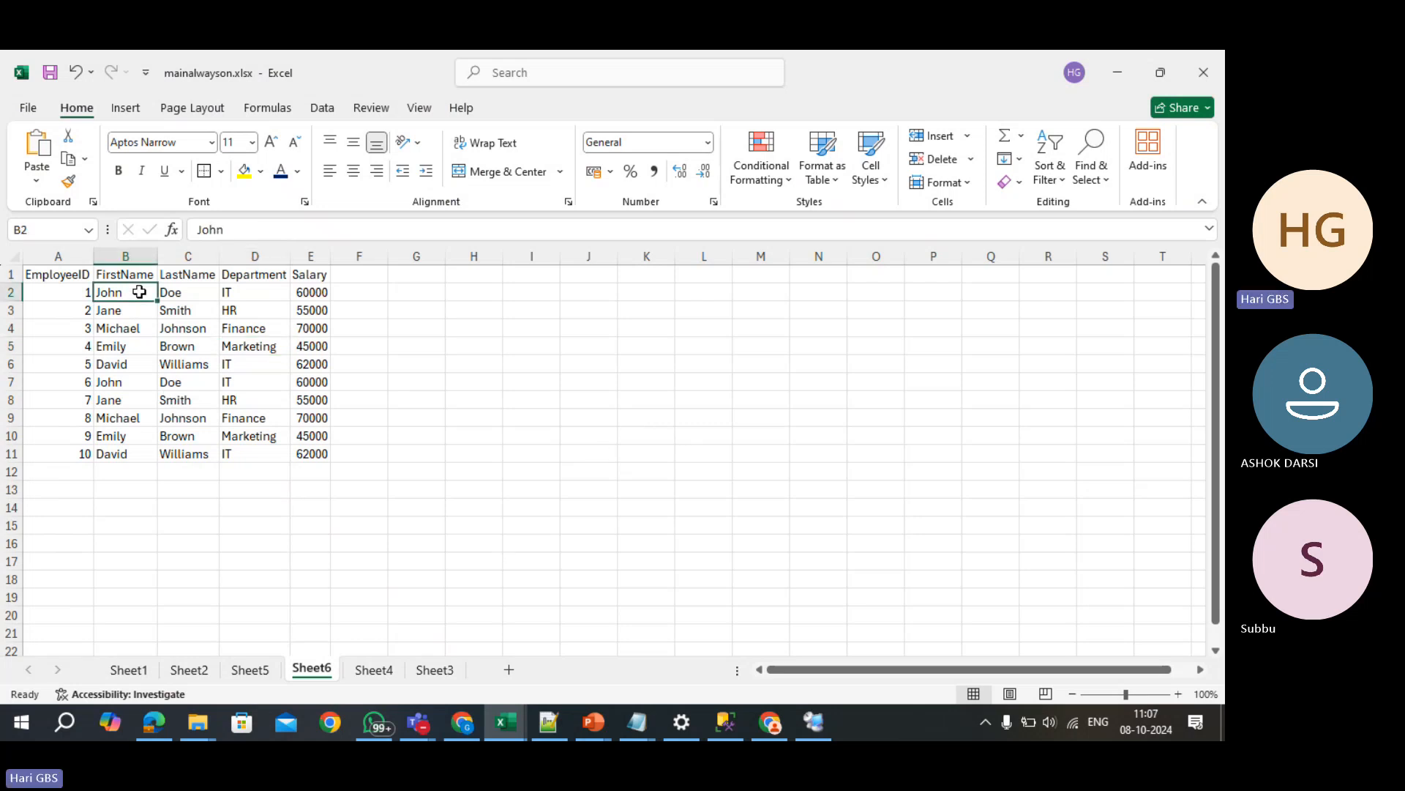
click(115, 385)
click(138, 293)
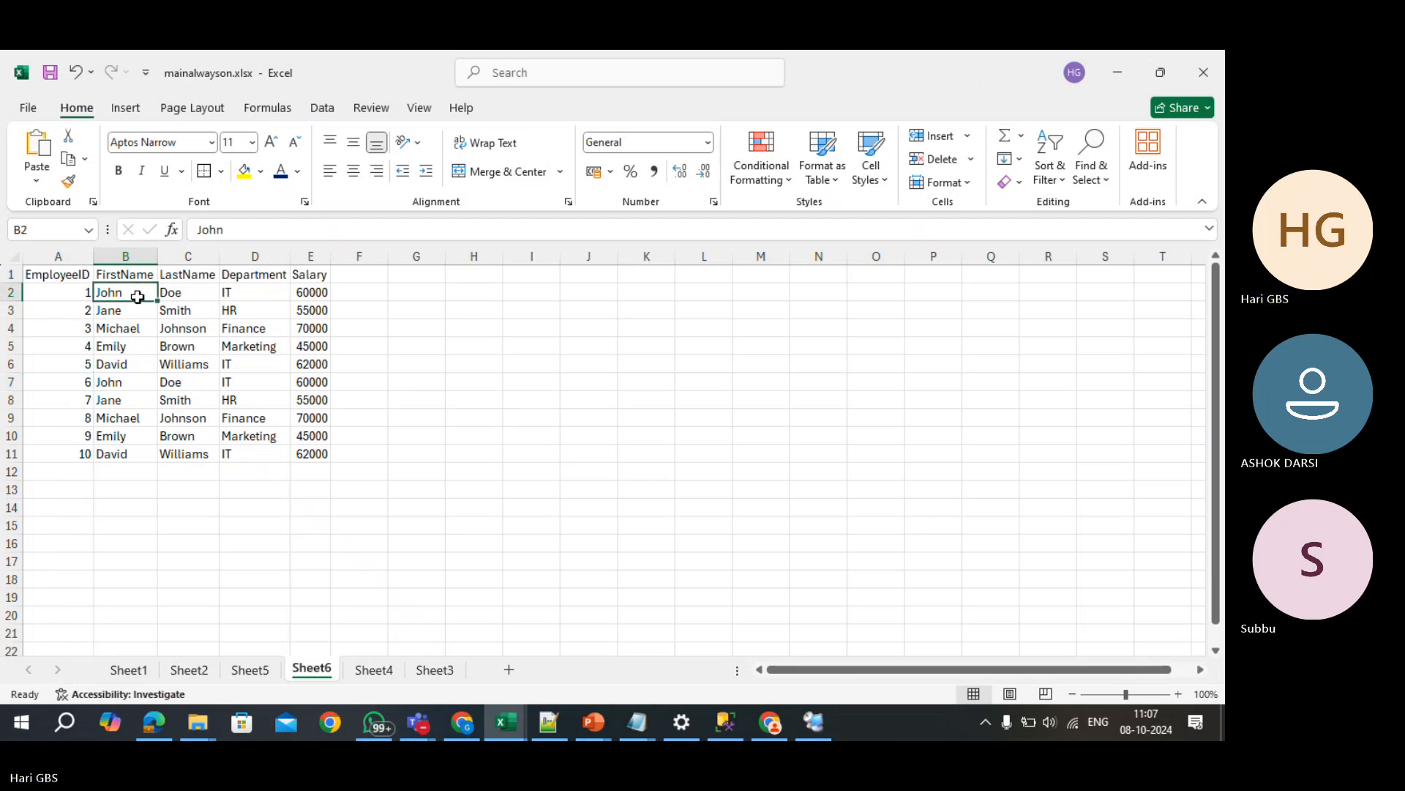
click(527, 363)
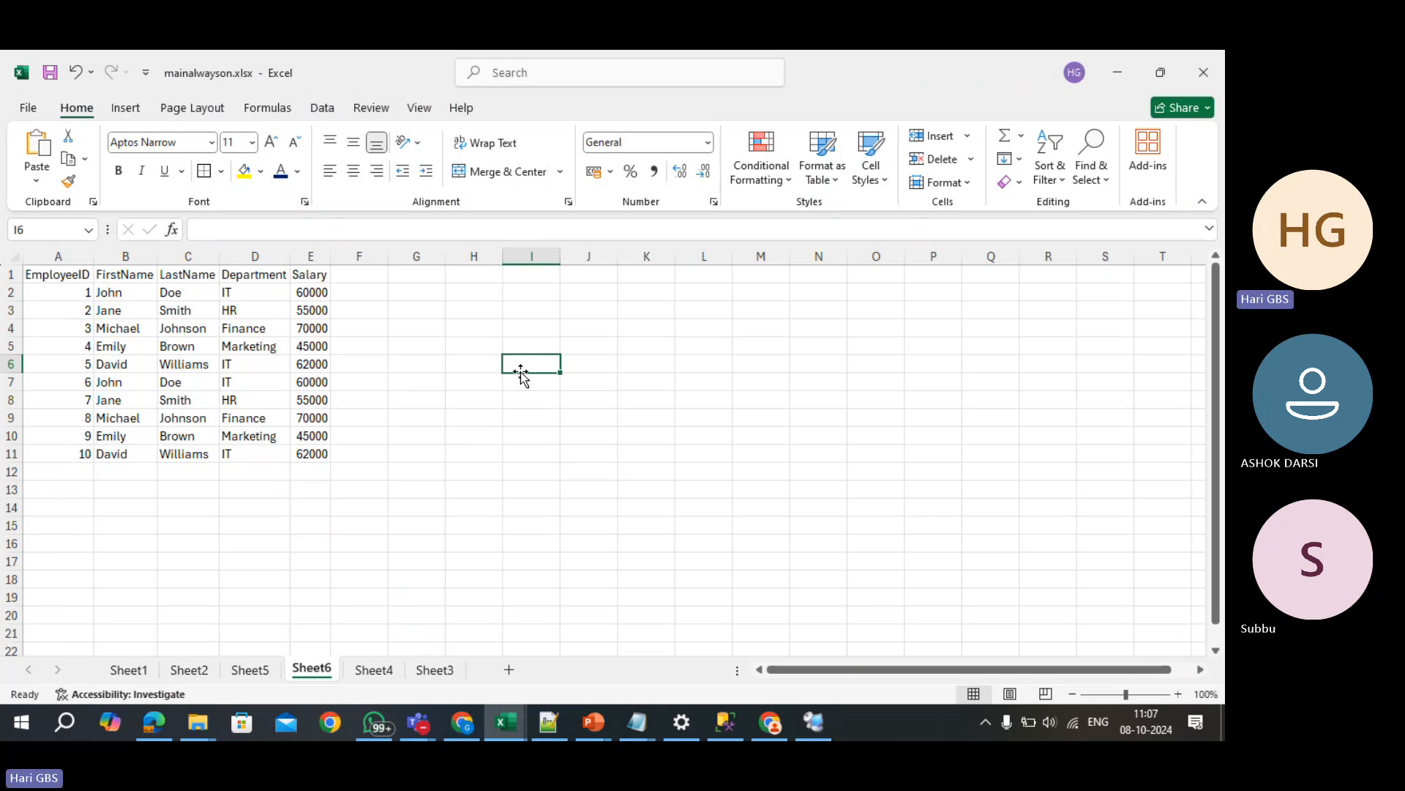
text(AHO)
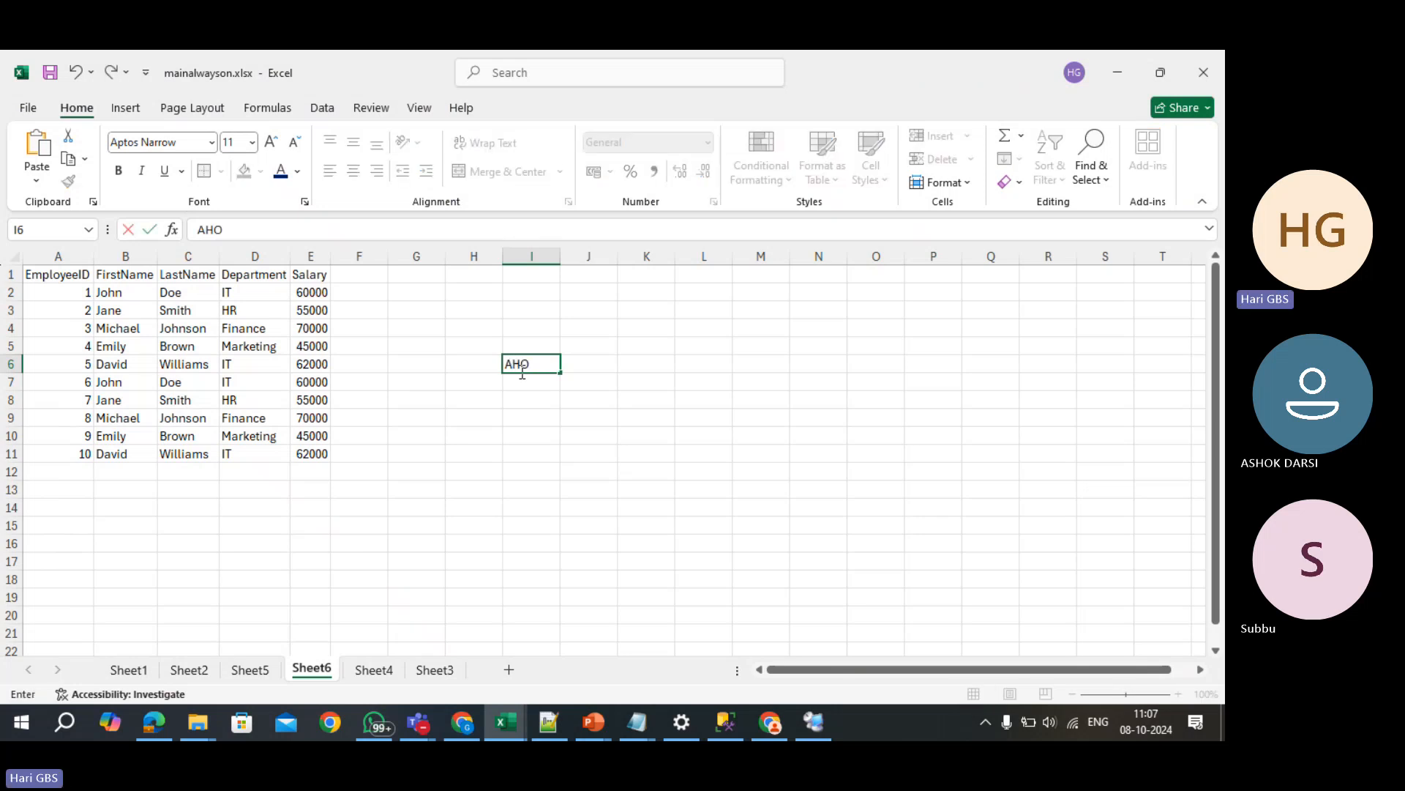
key(BackSpace)
key(BackSpace)
text(SHOK)
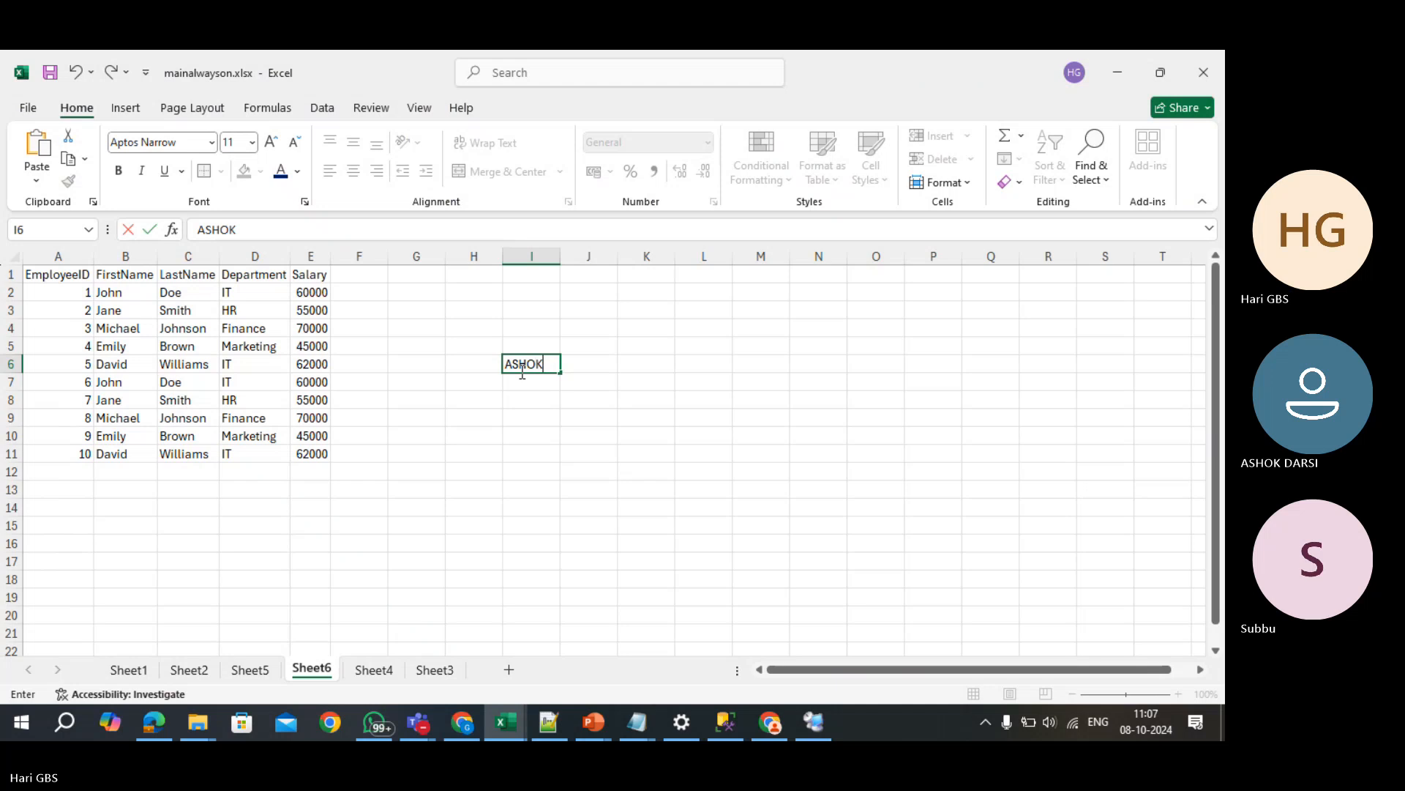
key(Return)
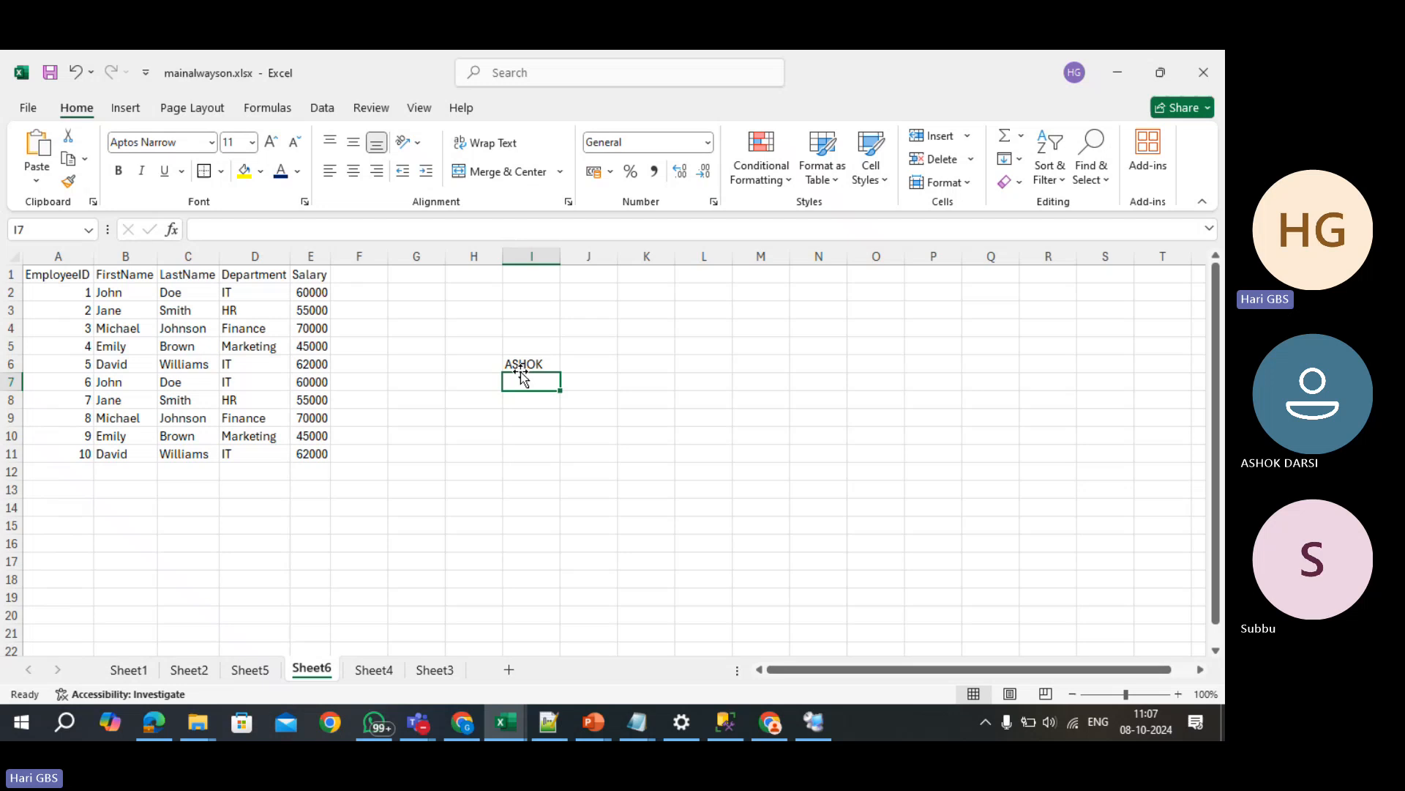
key(Up)
key(Delete)
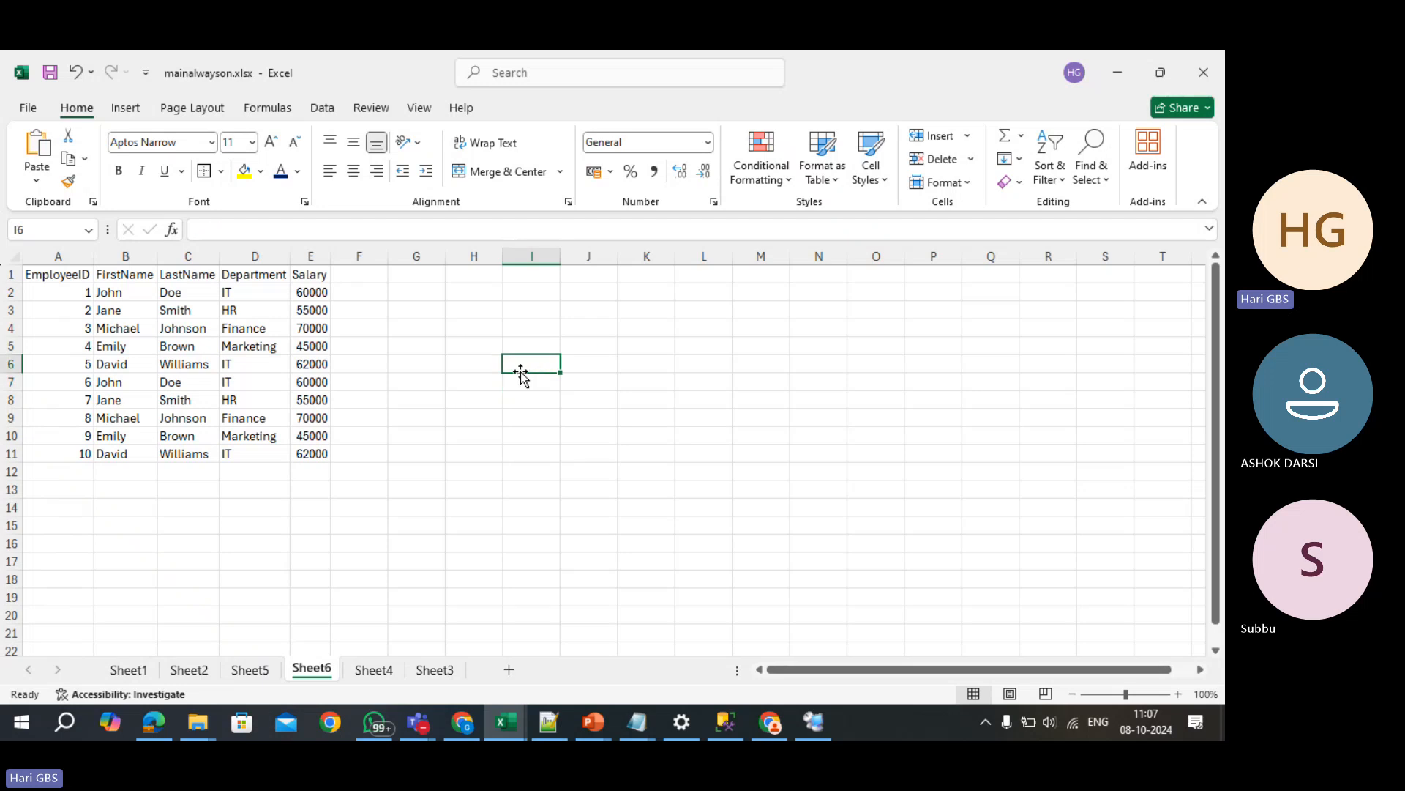
- Enter 50 STUDENTS in I8:J8, then names VENKATESH and SEEN in column J, widening J
key(Down)
key(Down)
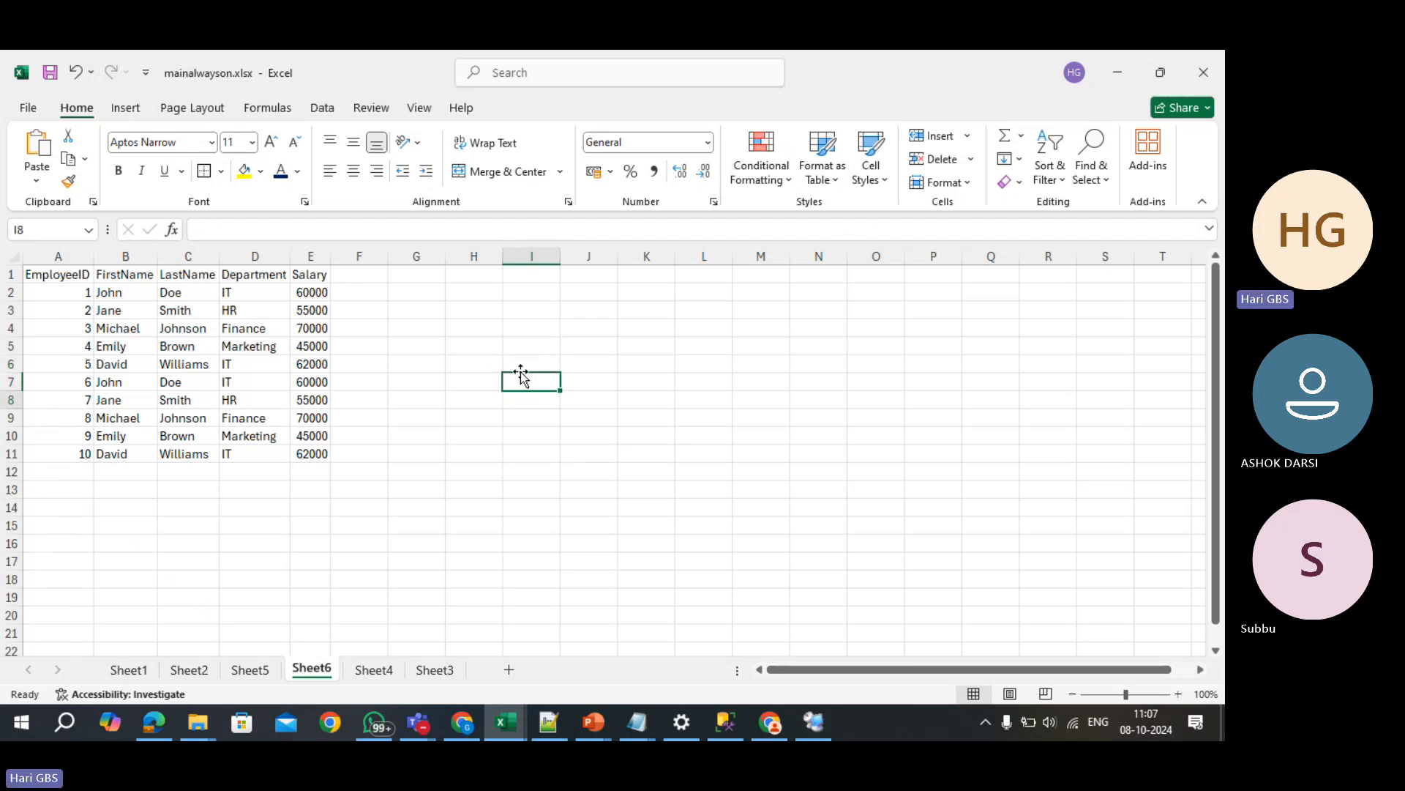
text(50)
key(Tab)
text(STUDENTS)
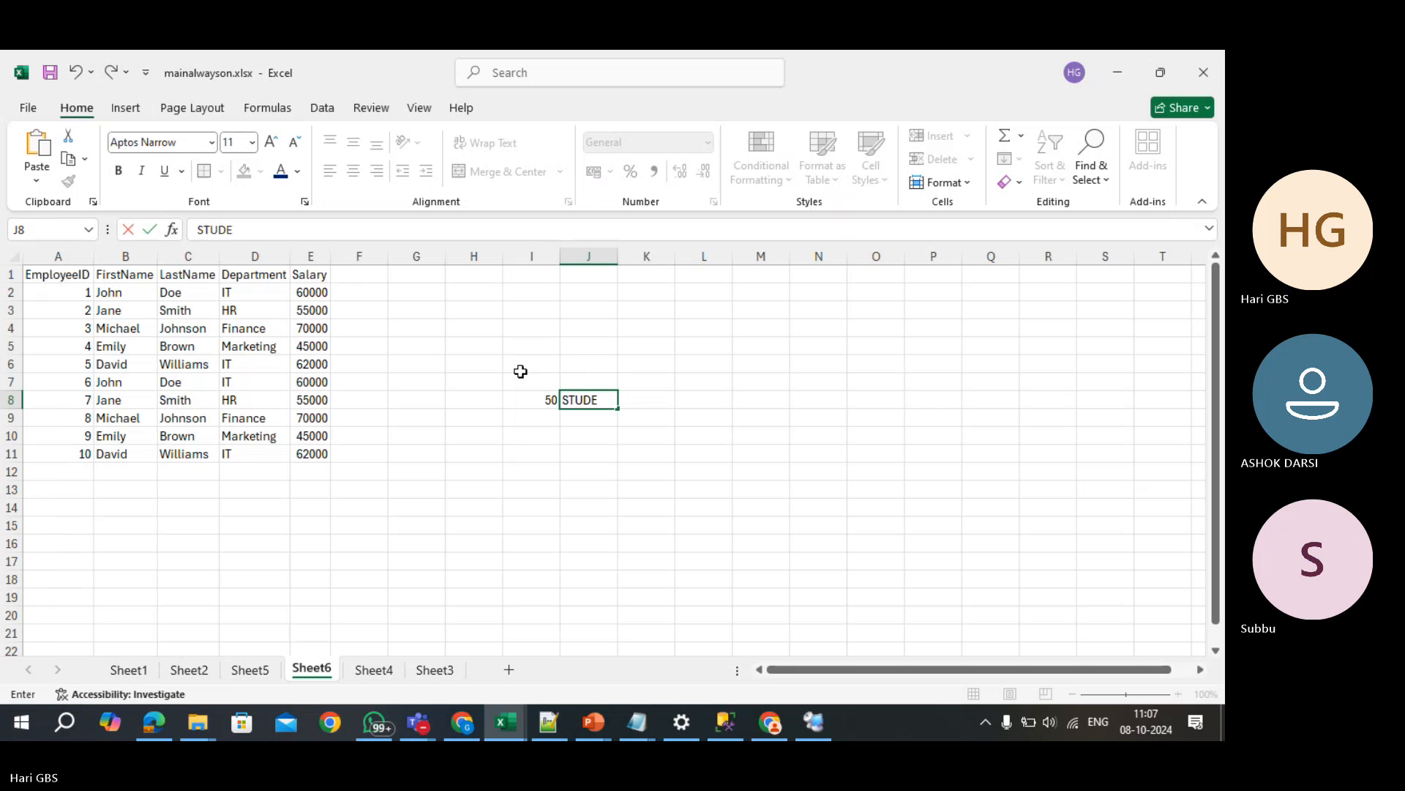
key(Down)
key(Down)
text(VE)
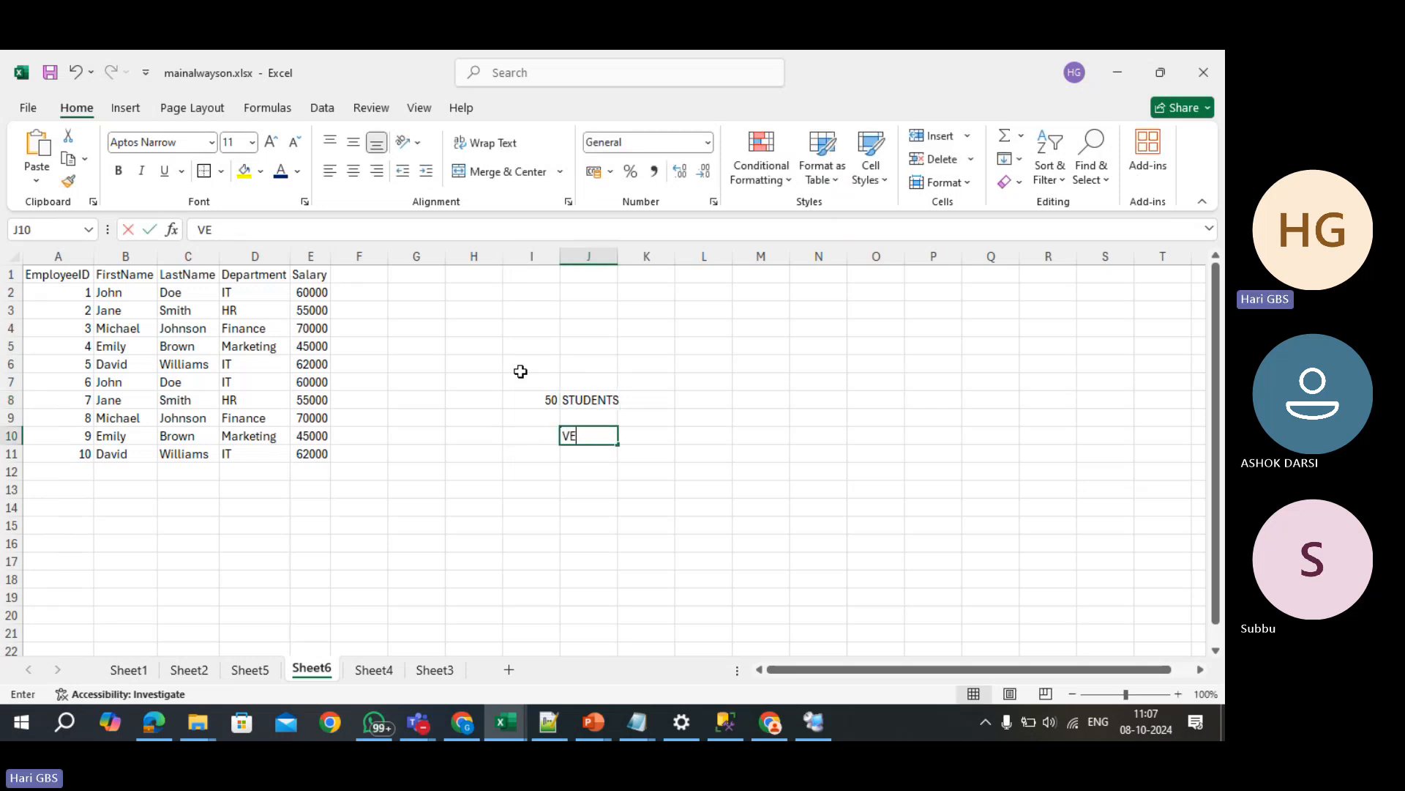
text(NKATESH)
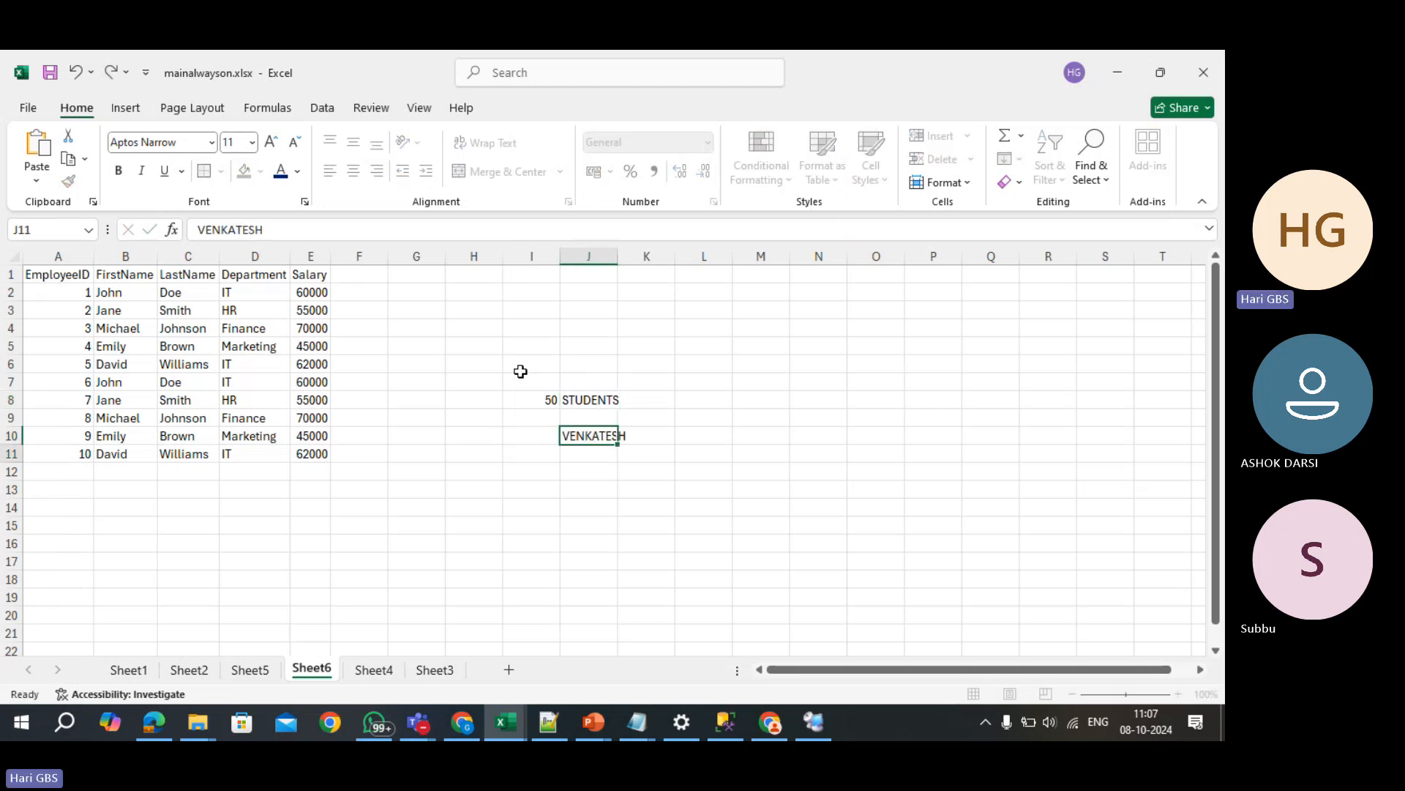
key(Return)
double_click(615, 259)
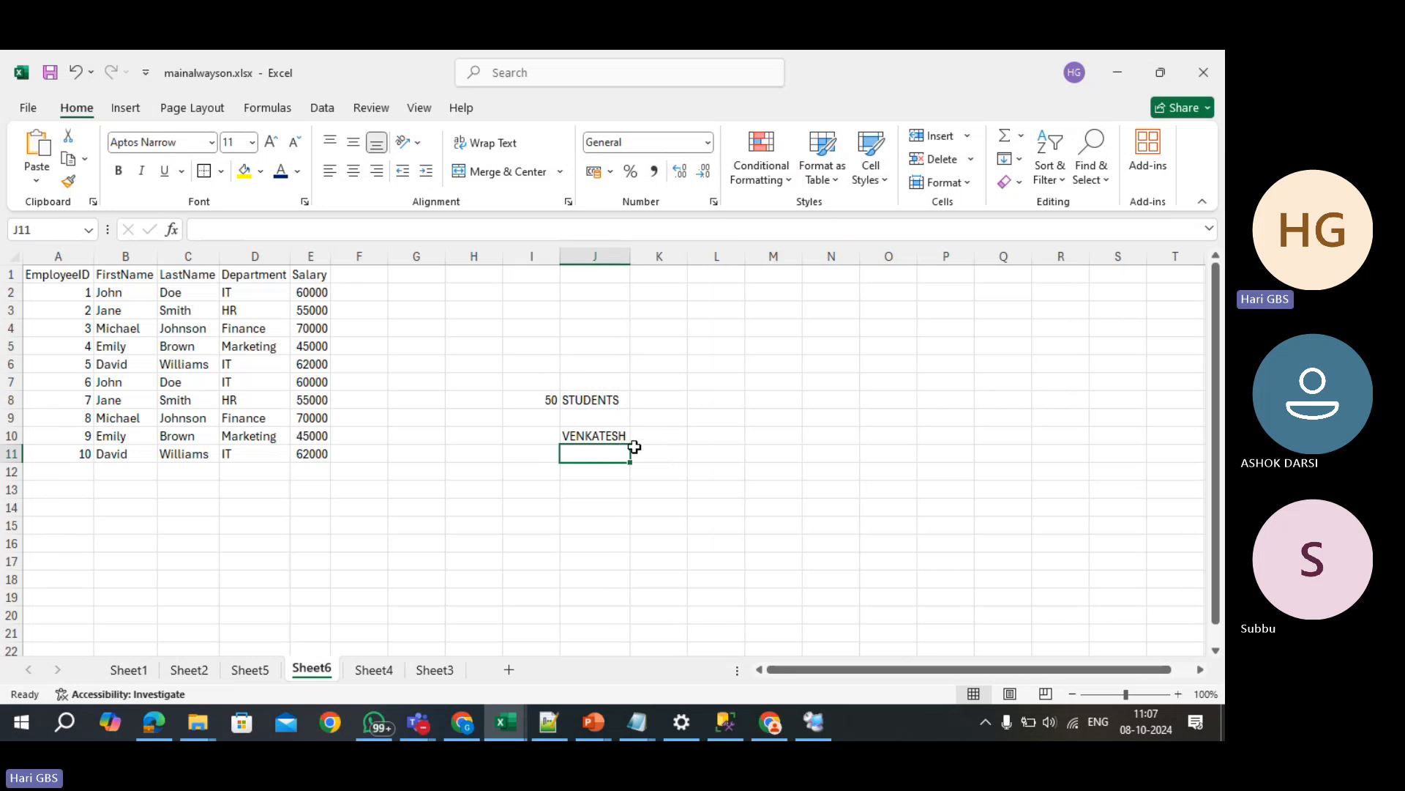
text(SEENU)
key(Return)
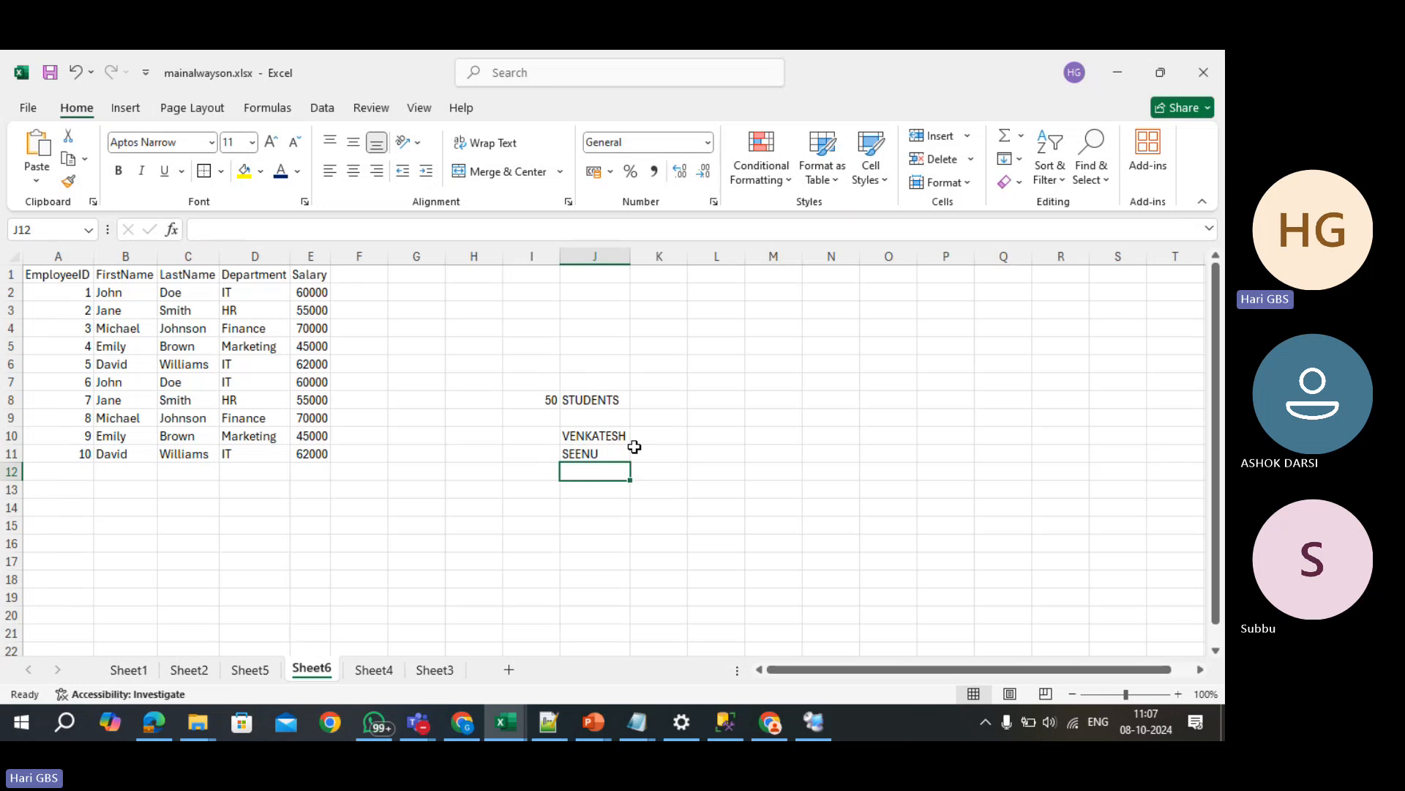
- Correct the second name to SREENU and add the note 1ST RANKER beside it
key(Up)
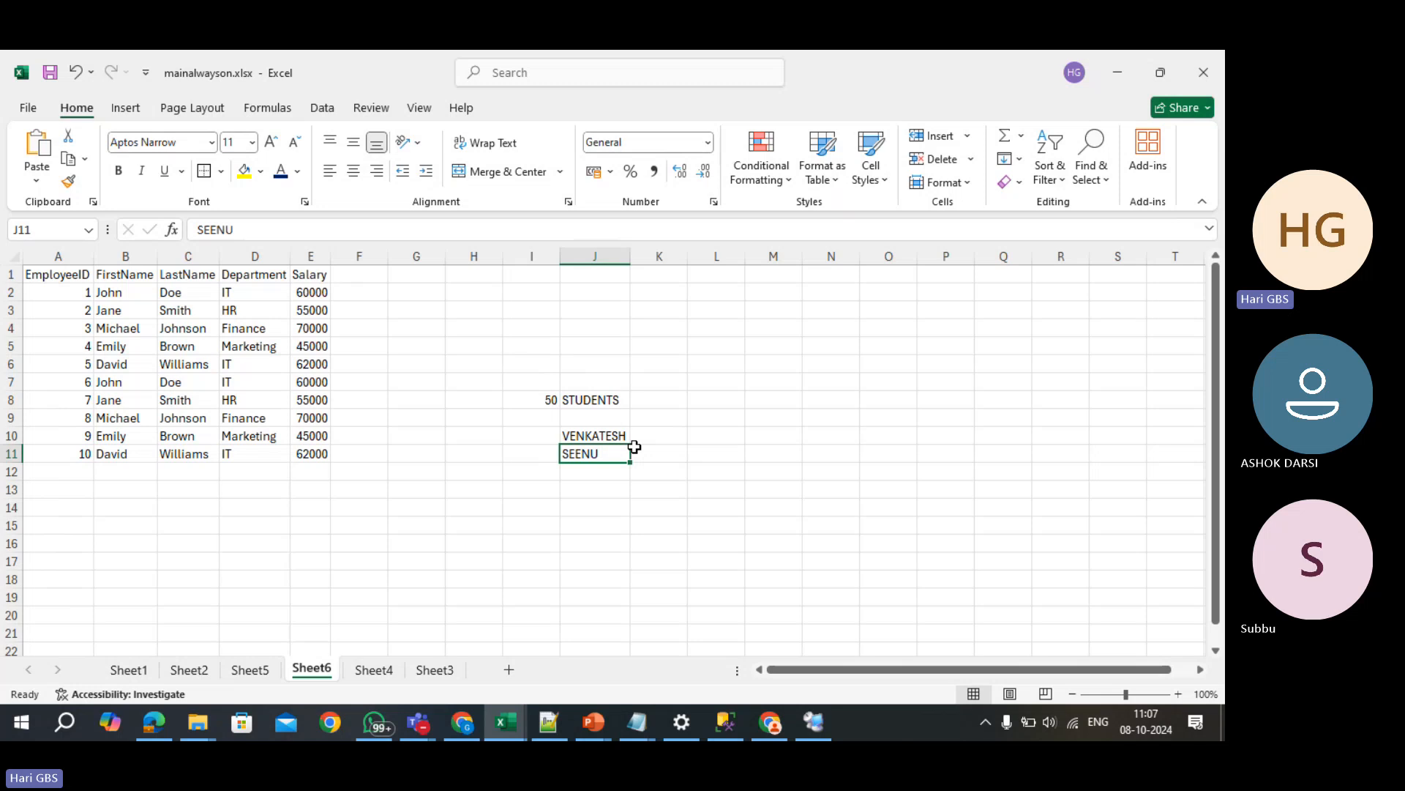
text(SREENU)
key(Right)
key(Right)
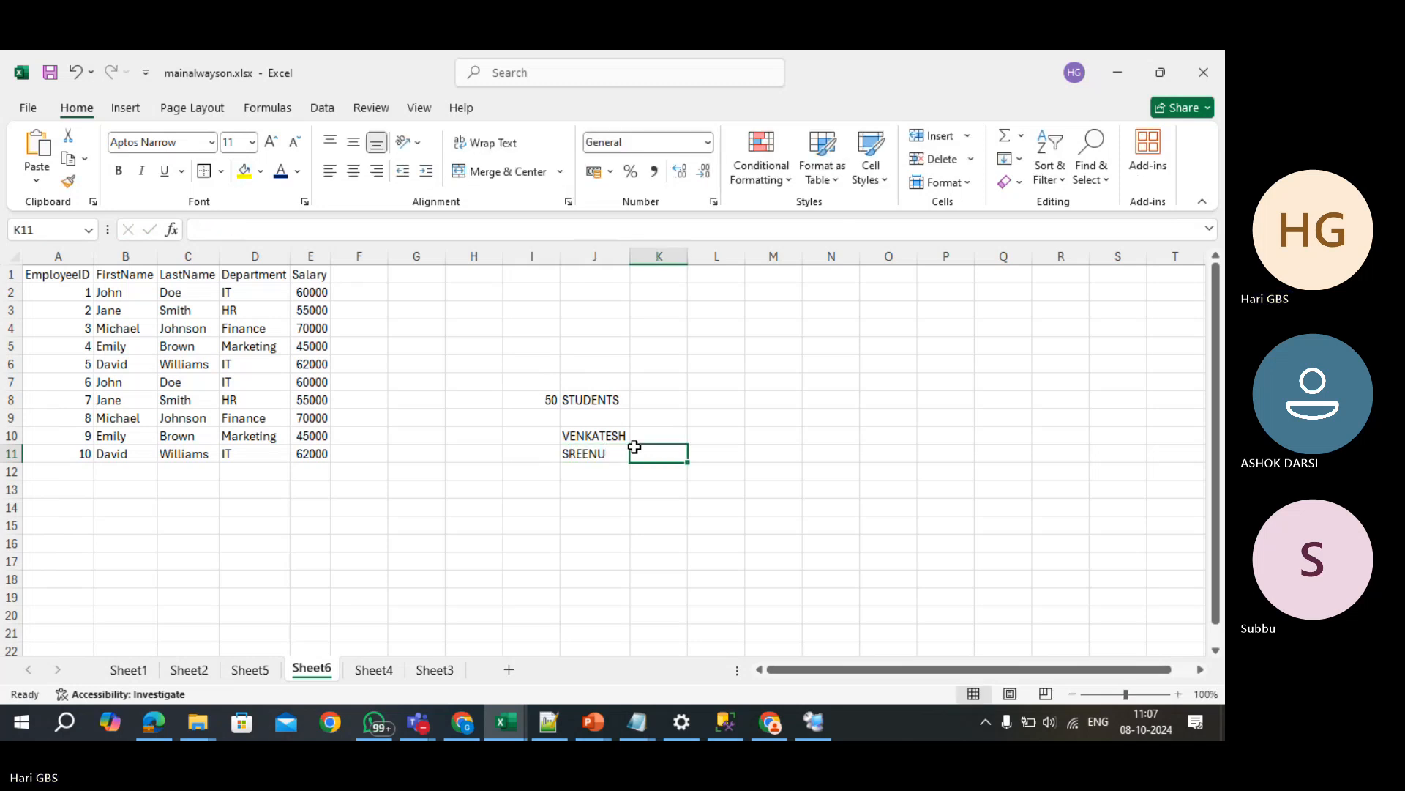
text(1ST RANKER)
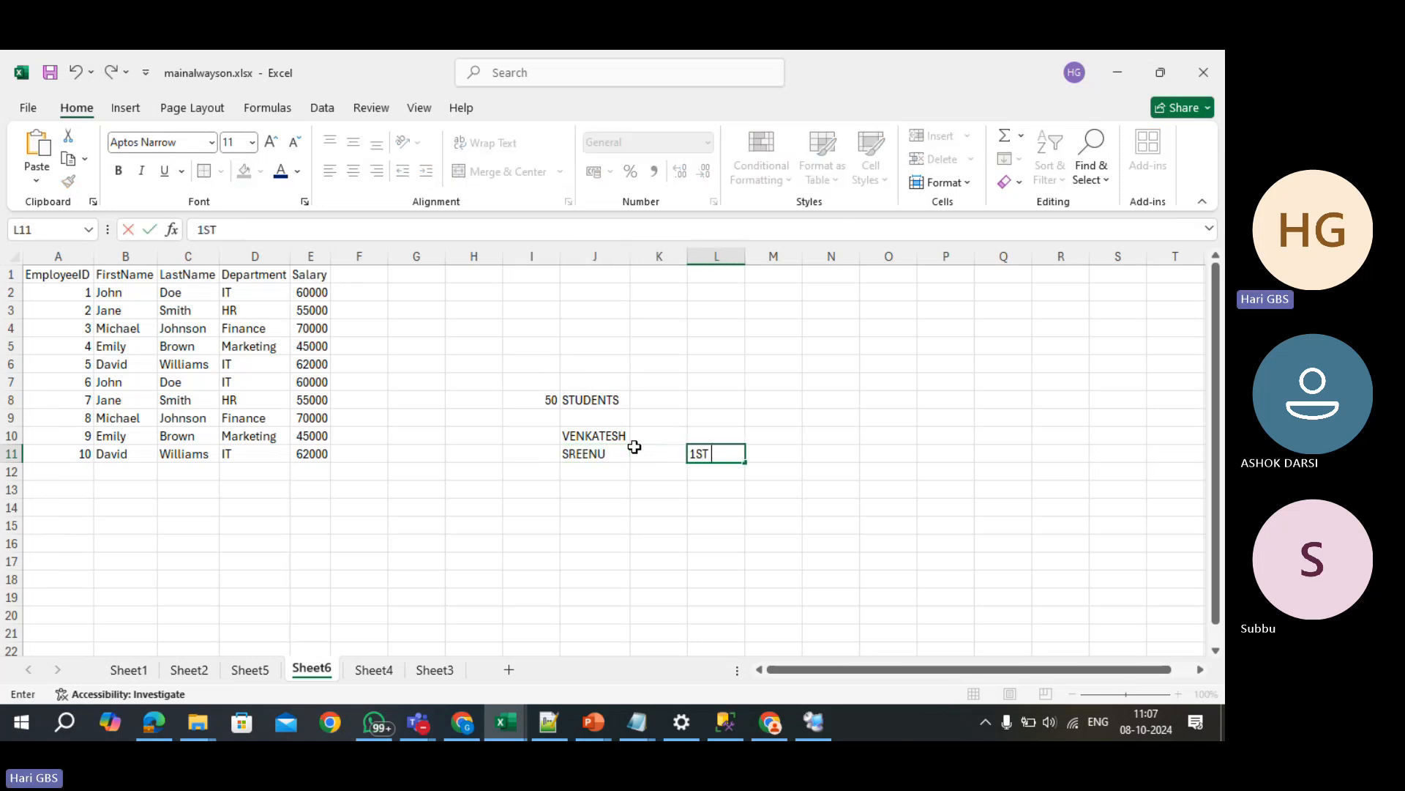
key(Return)
- Add the note 30TH ranker in L12, fill SREENU down into J12, and widen column L
text(LA)
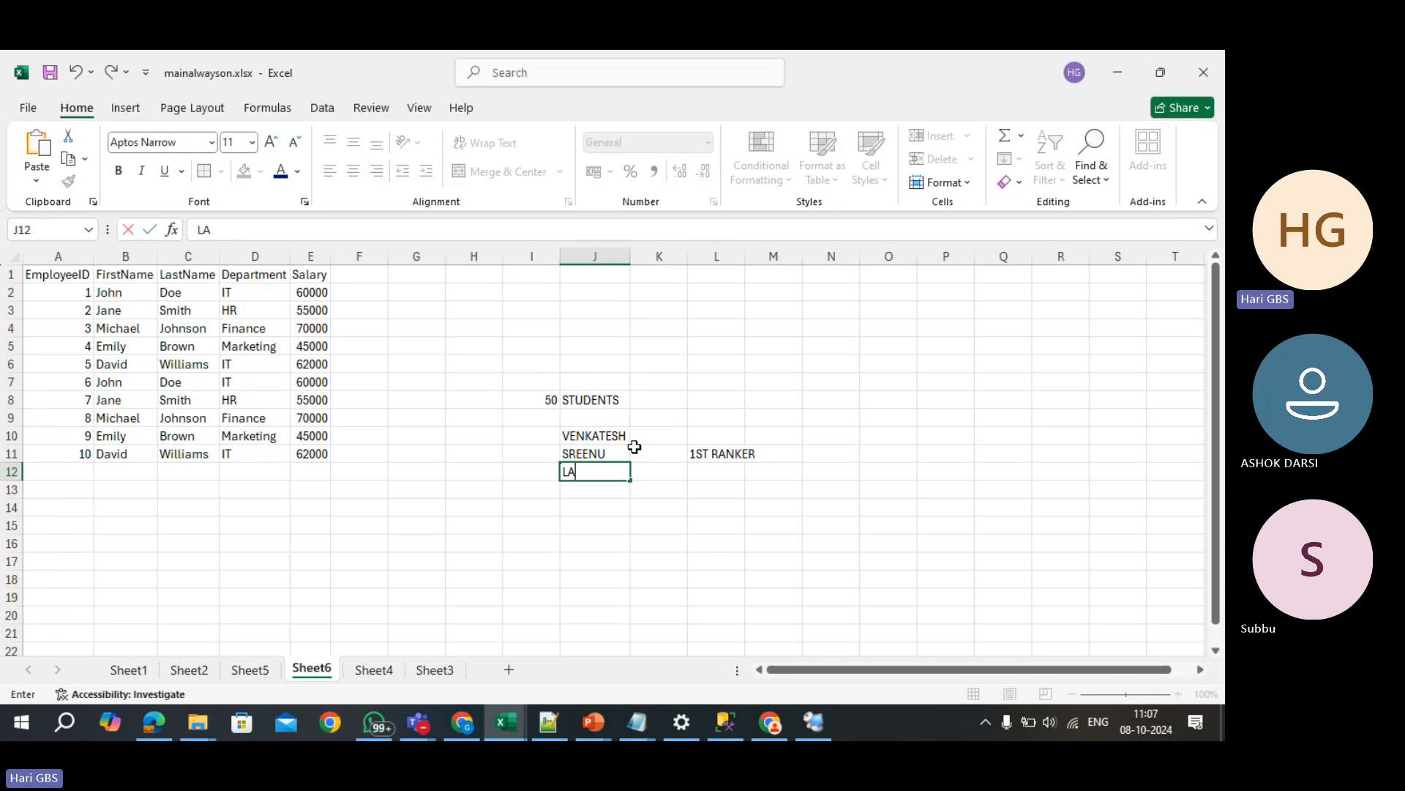
key(Escape)
key(Right)
key(Right)
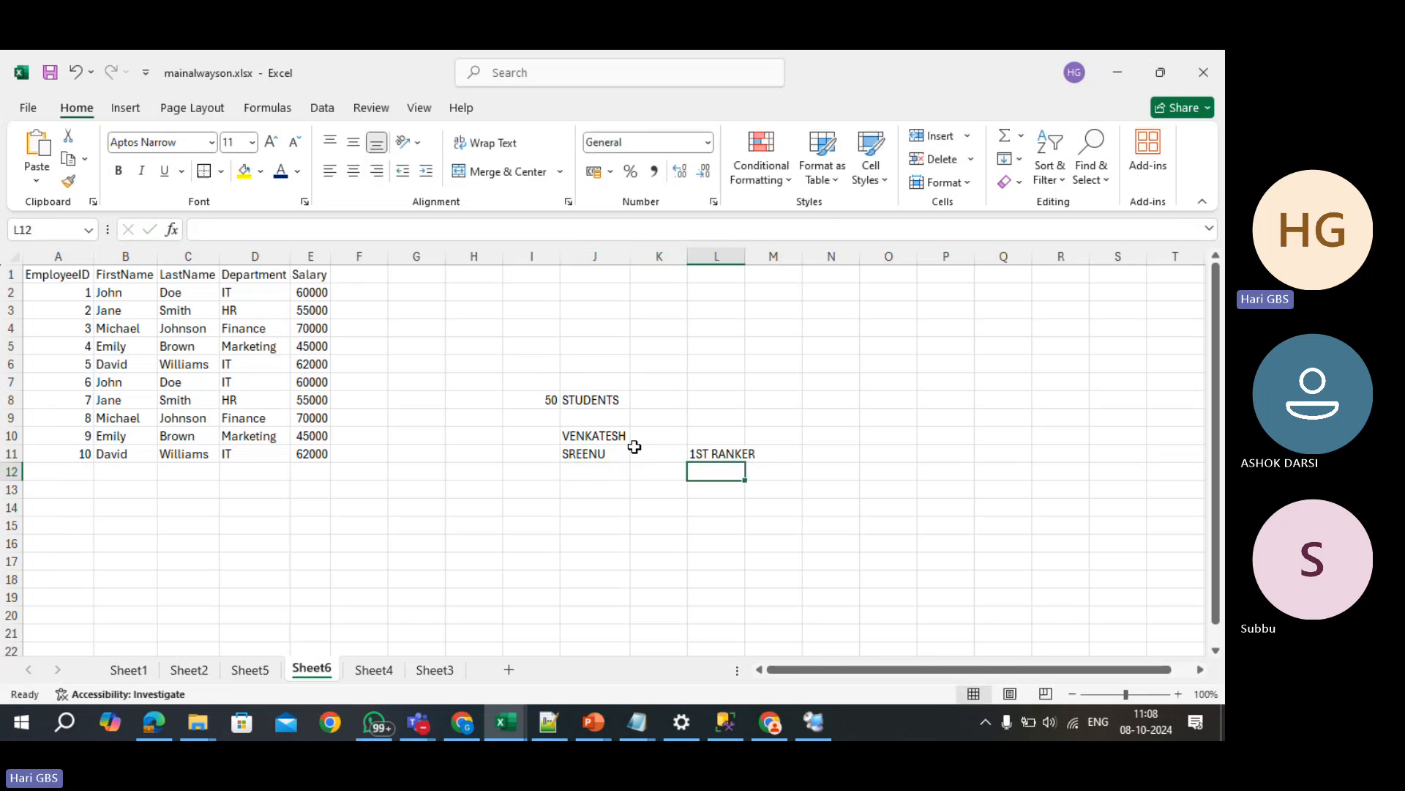
text(30T)
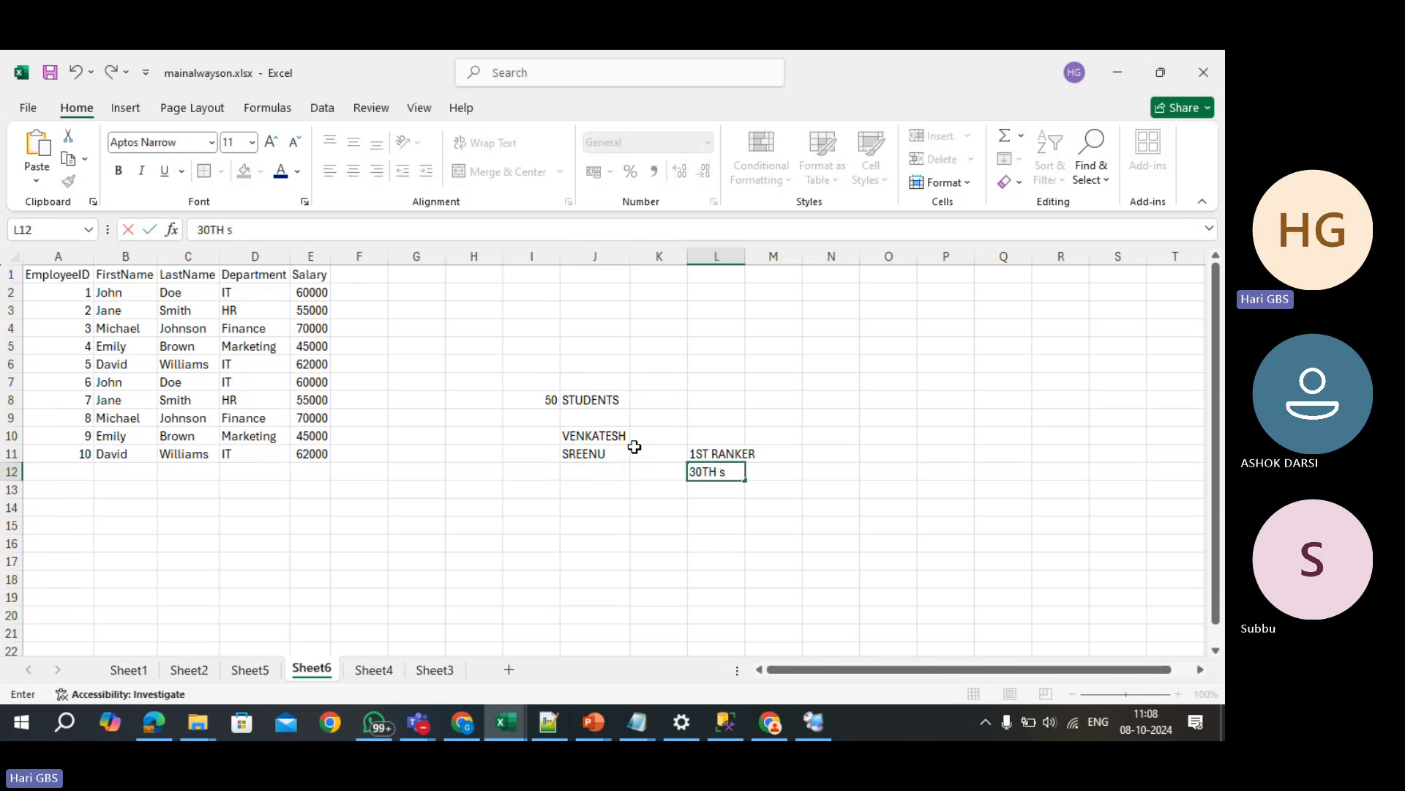
text(H ranker)
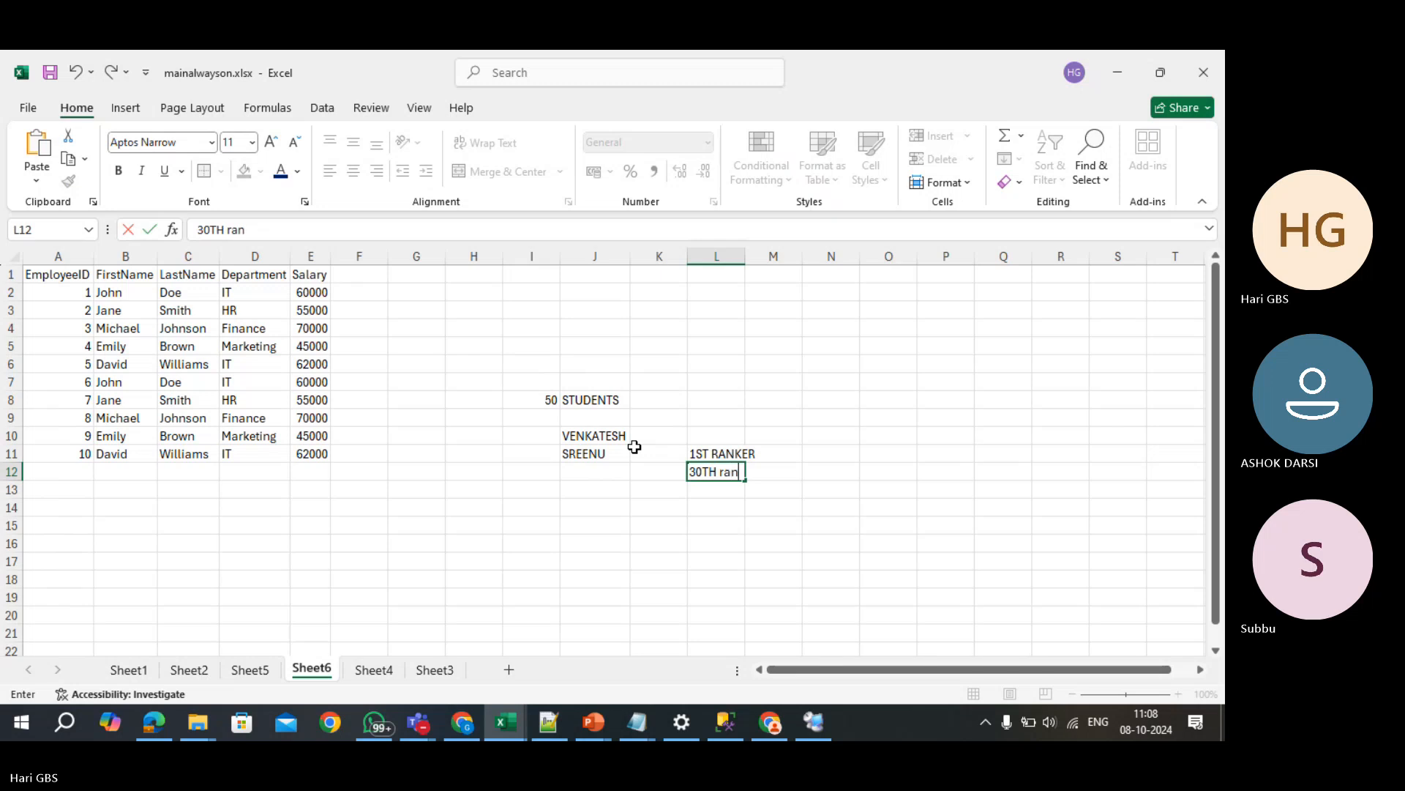
key(Left)
key(Left)
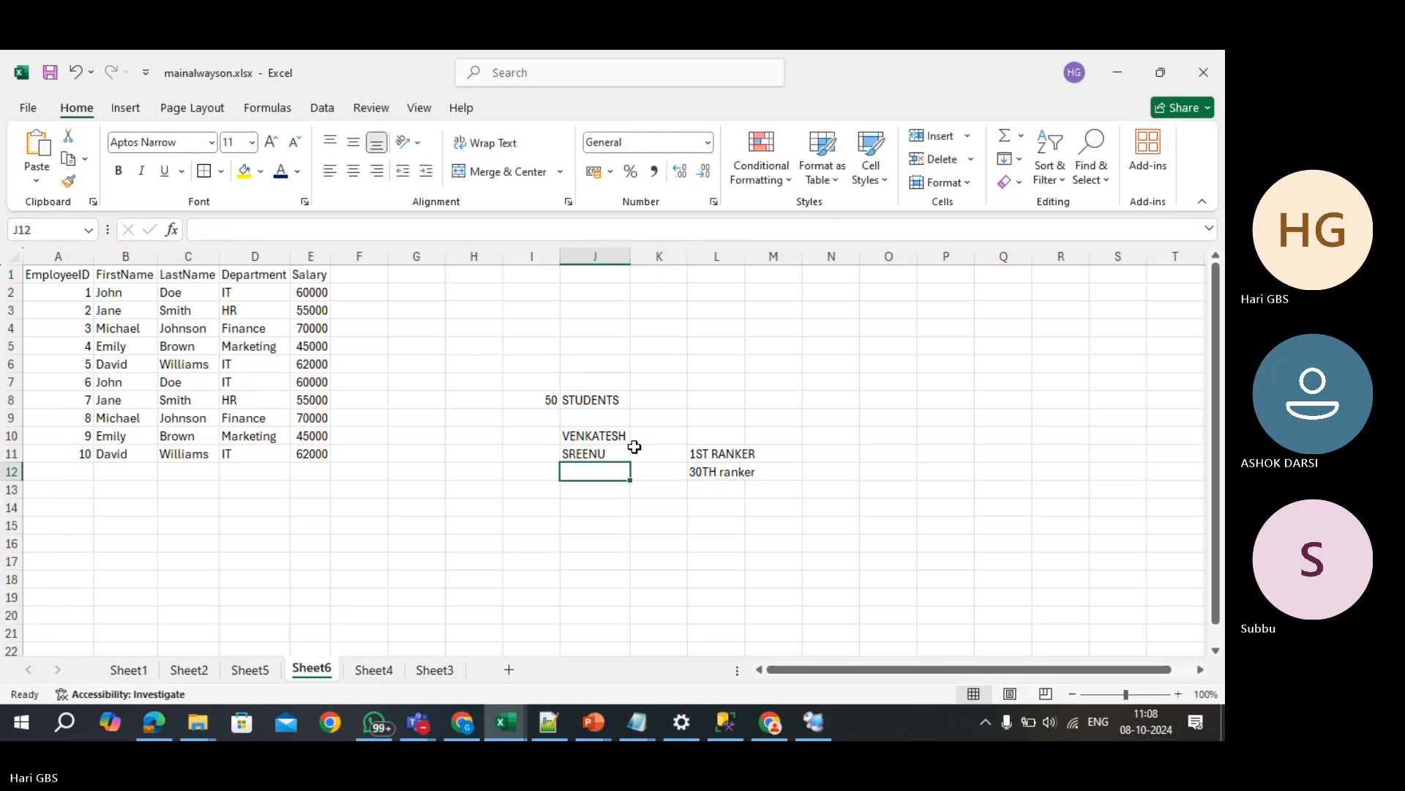
key(ctrl+d)
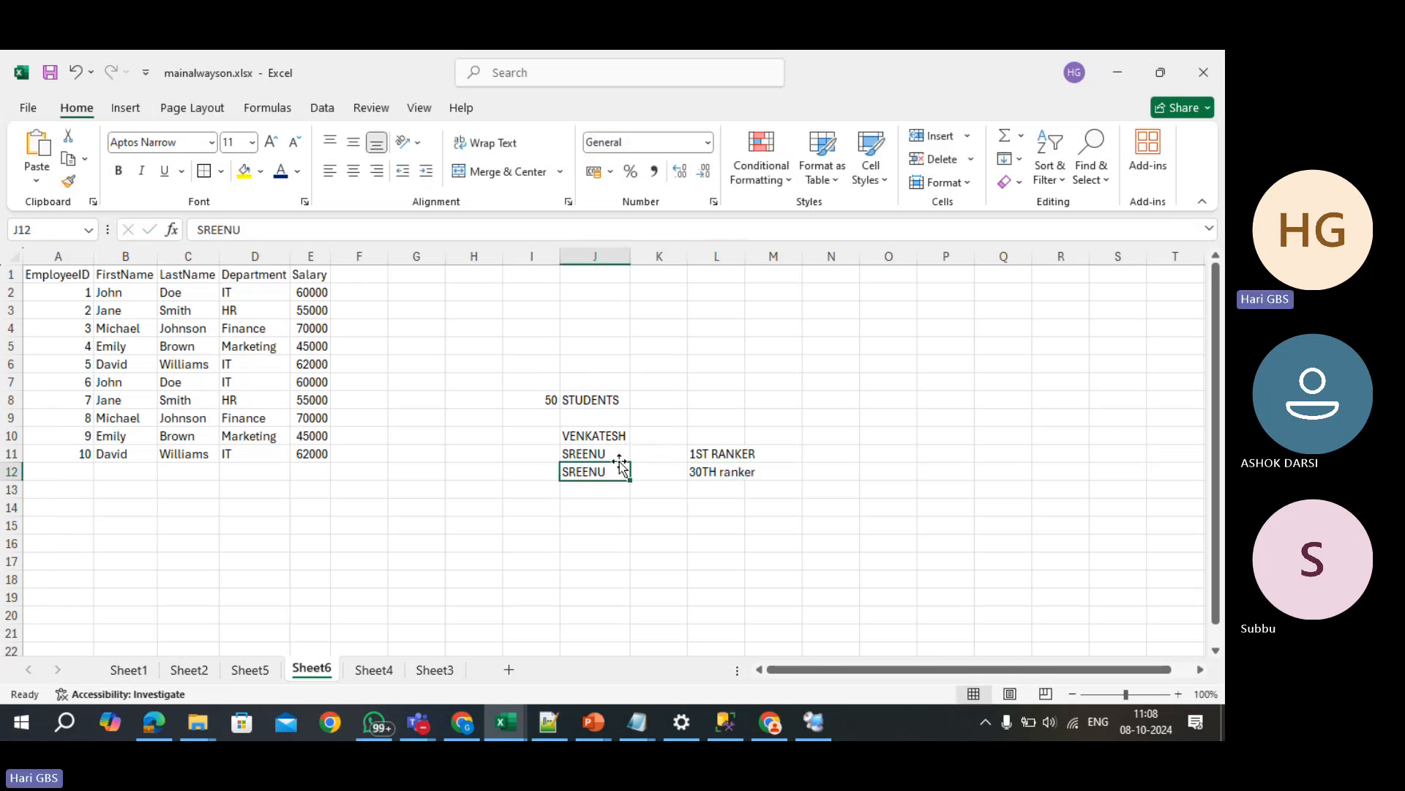
click(714, 472)
click(710, 455)
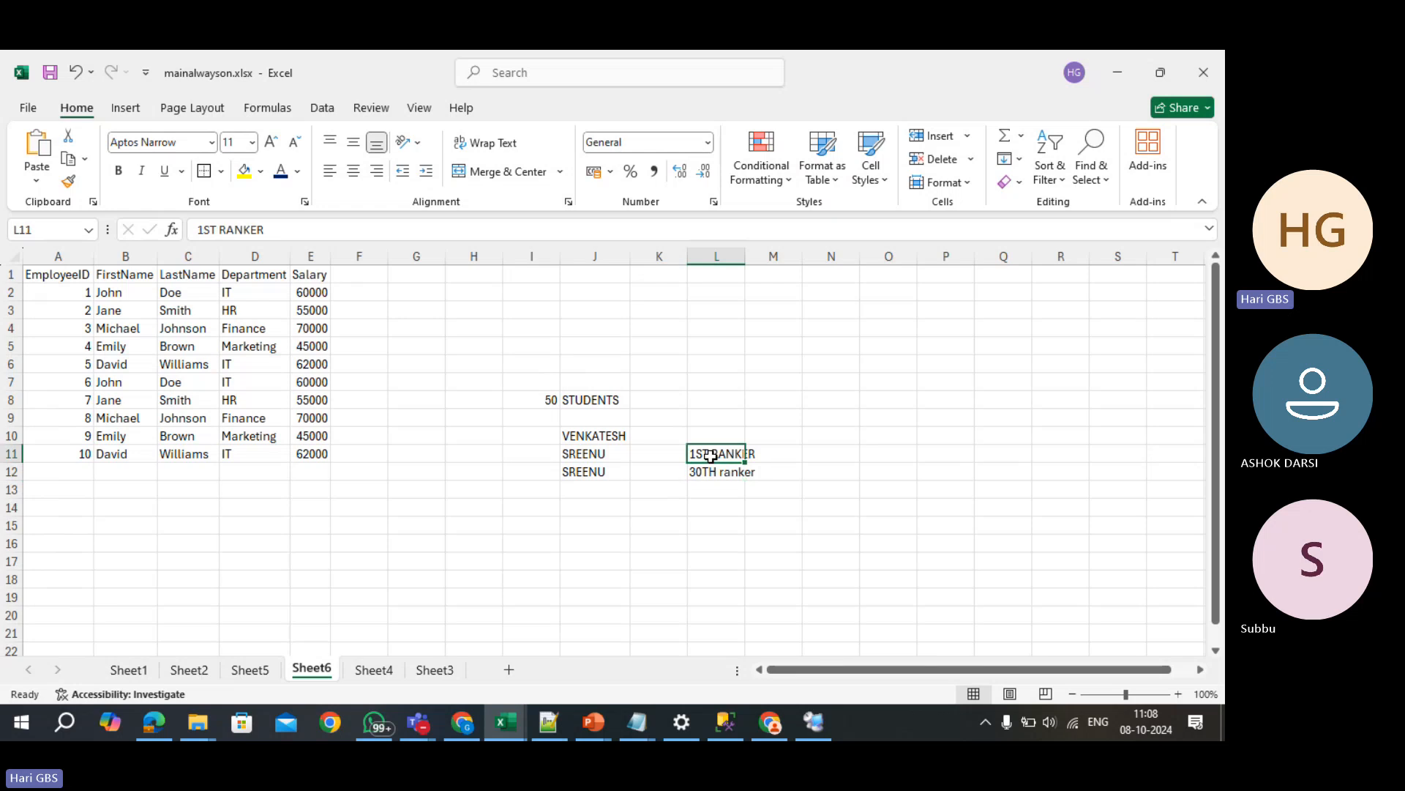
double_click(745, 256)
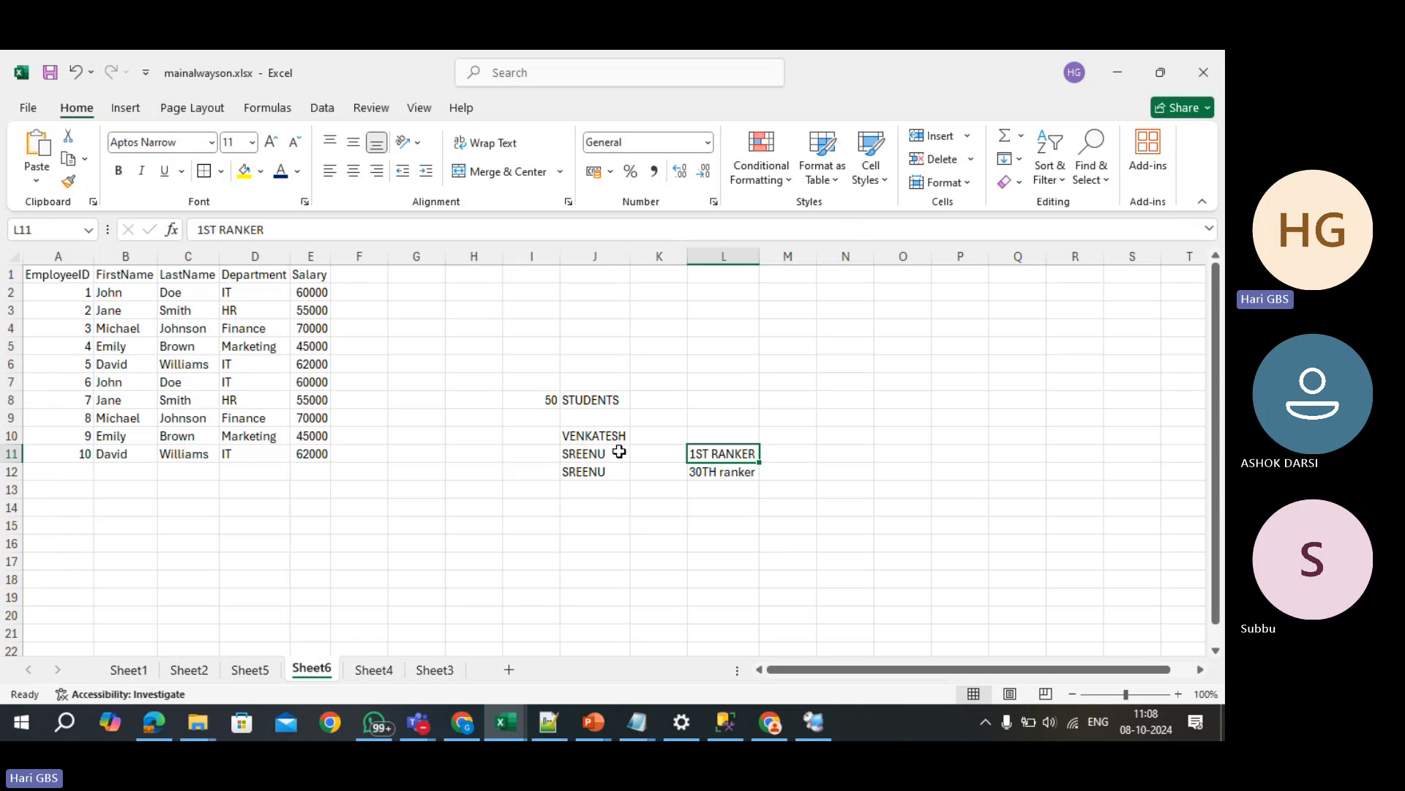
- Type the labels ID and UID in column I, with UID heading I10
click(533, 454)
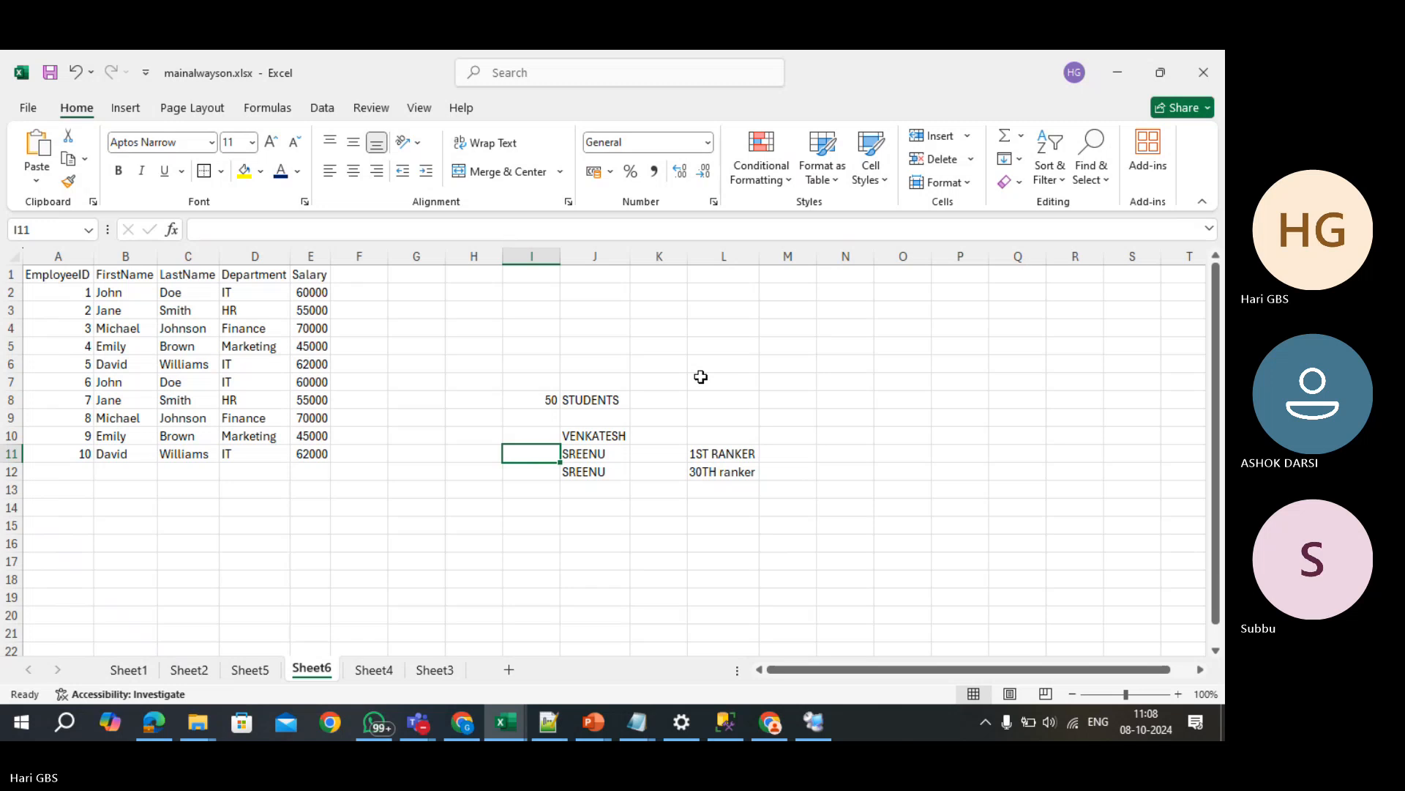
text(an)
key(Escape)
key(Up)
key(Up)
key(Up)
key(Up)
key(Up)
key(Up)
key(Up)
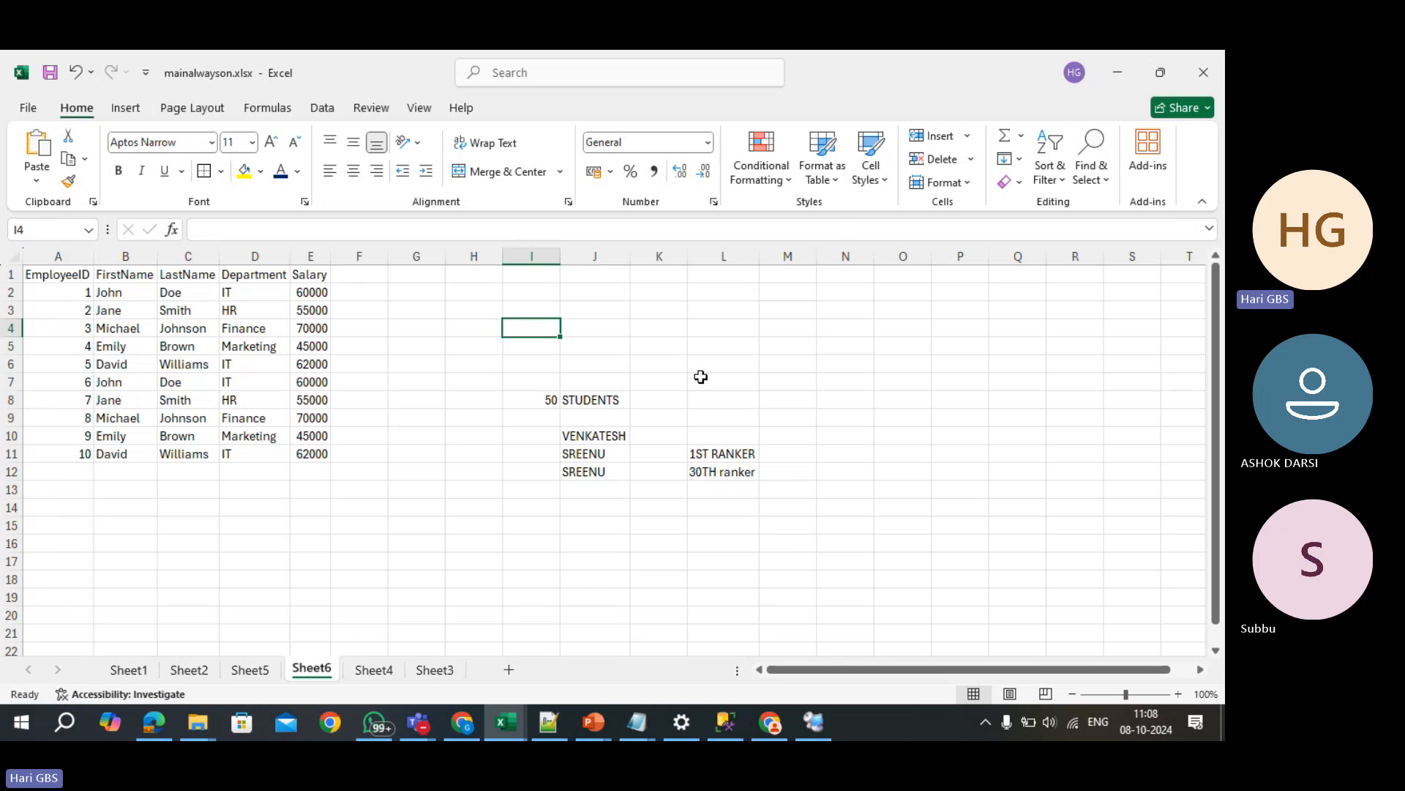
text(ID)
key(Return)
key(Down)
key(Down)
key(Down)
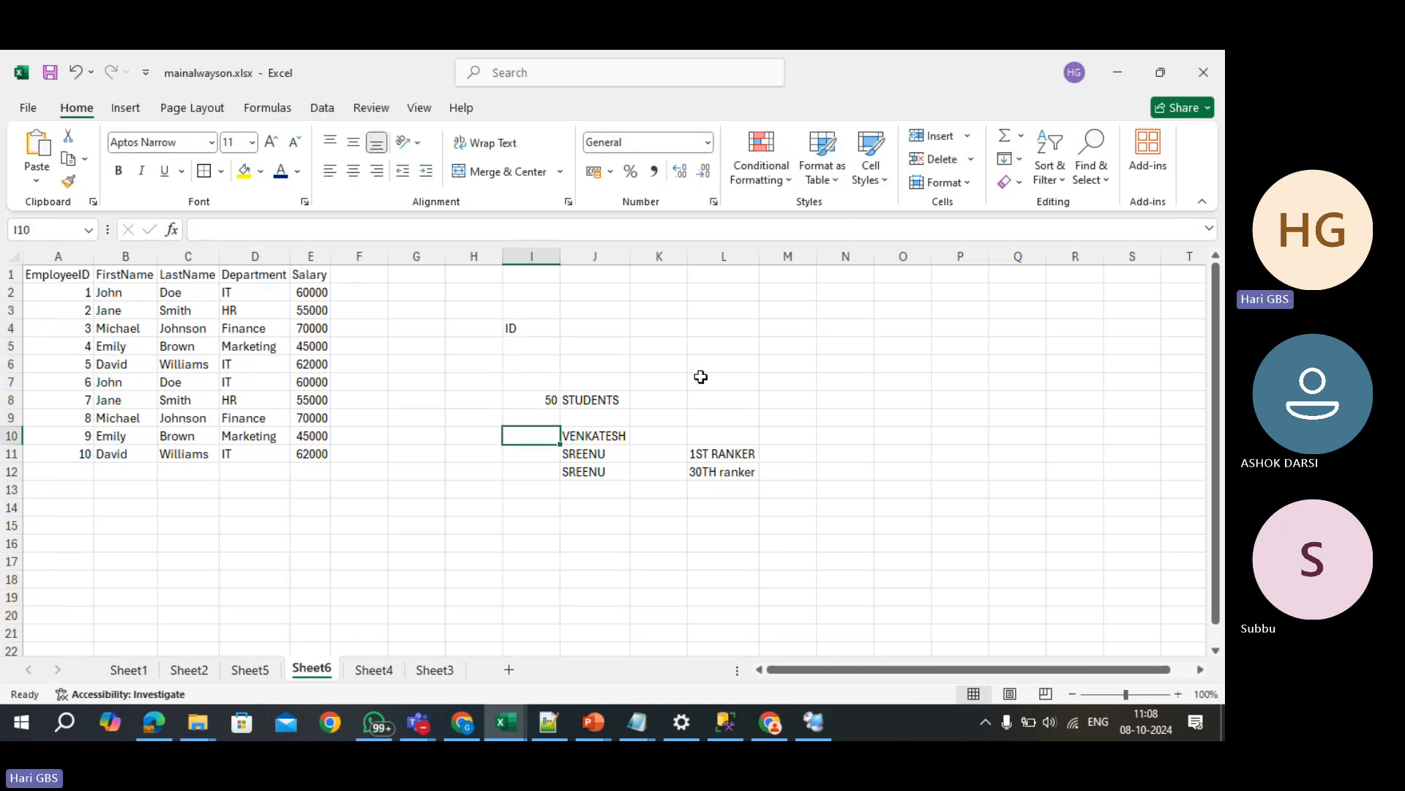
text(UID)
key(Return)
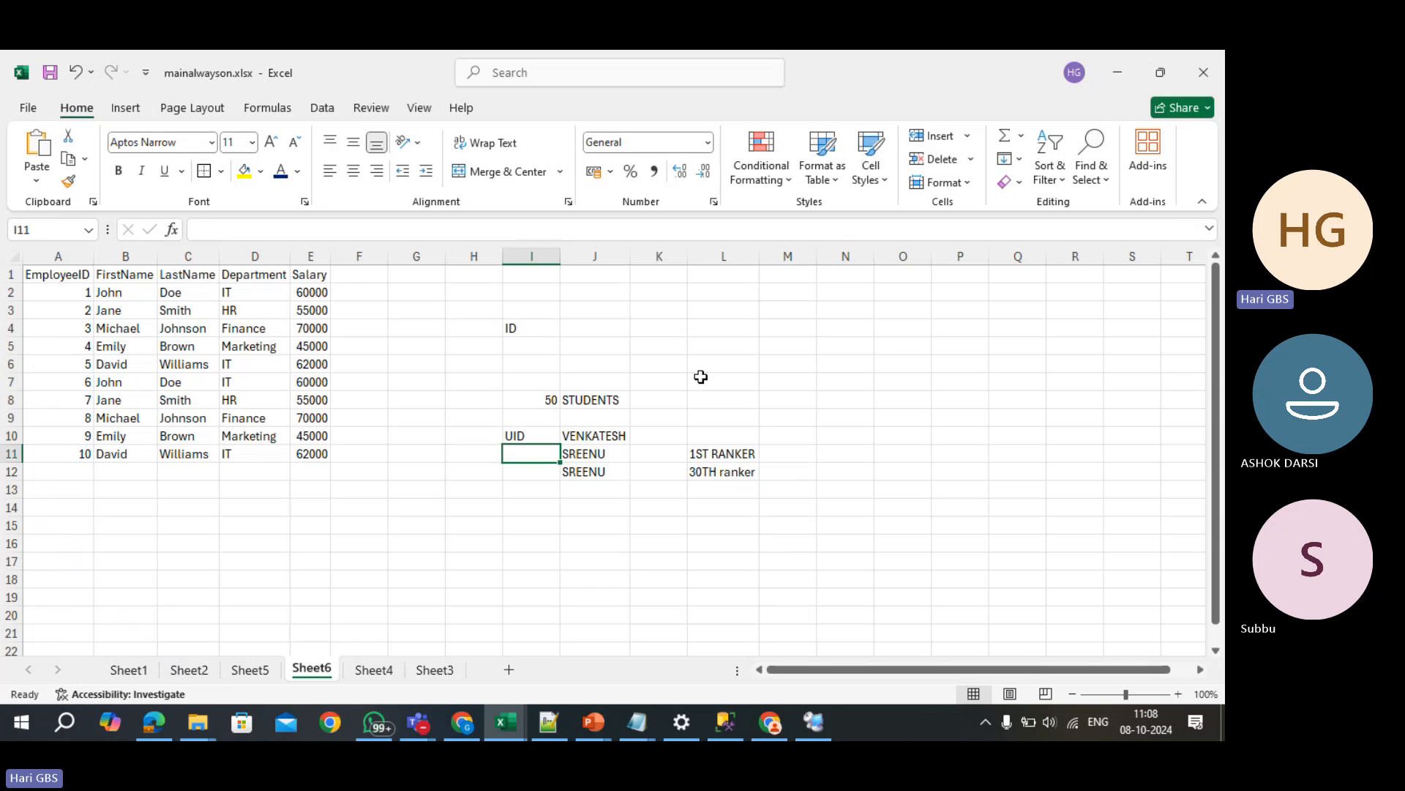
- Number the two SREENU rows 1 and 2, then relabel them ID1 and ID2
text(1)
key(Return)
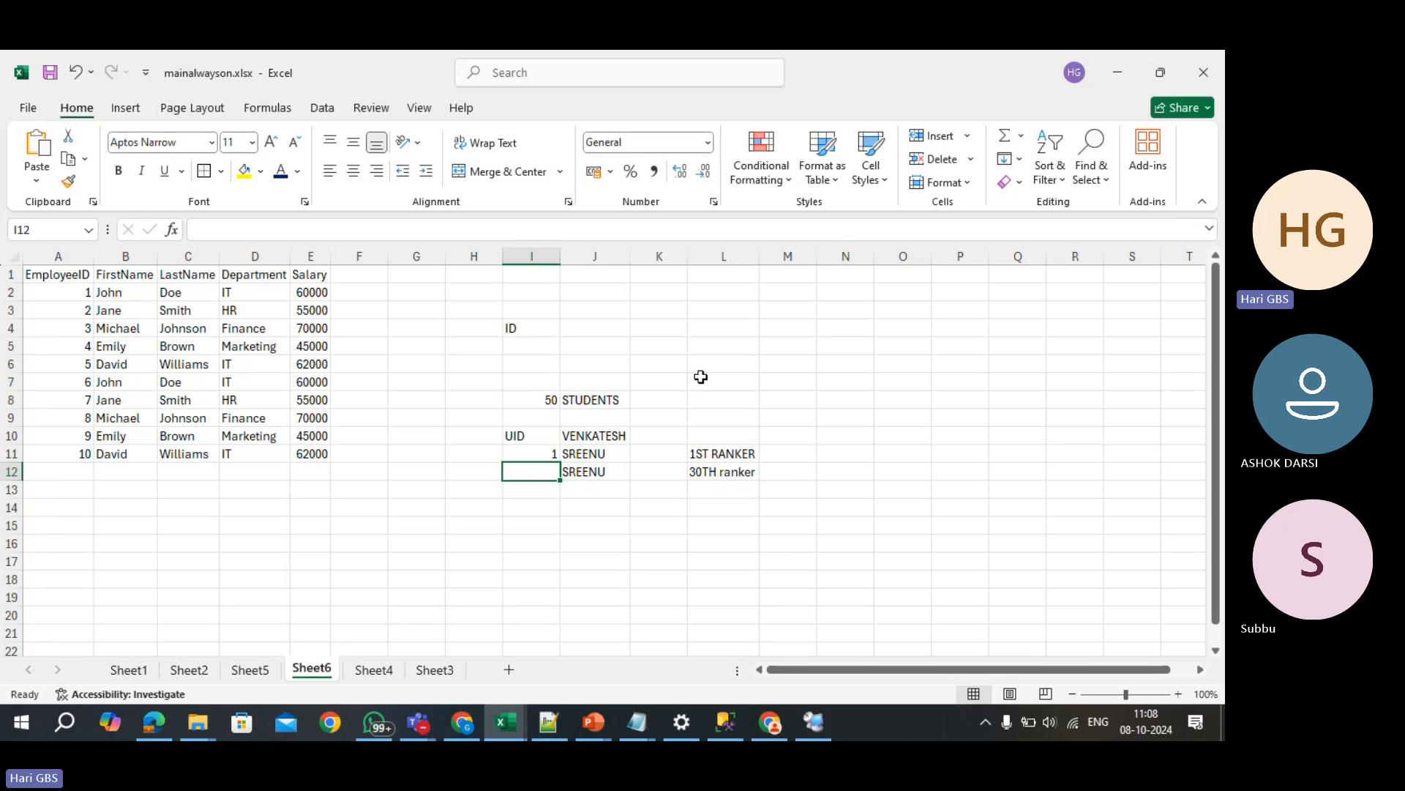
text(2)
key(Return)
key(Up)
key(Up)
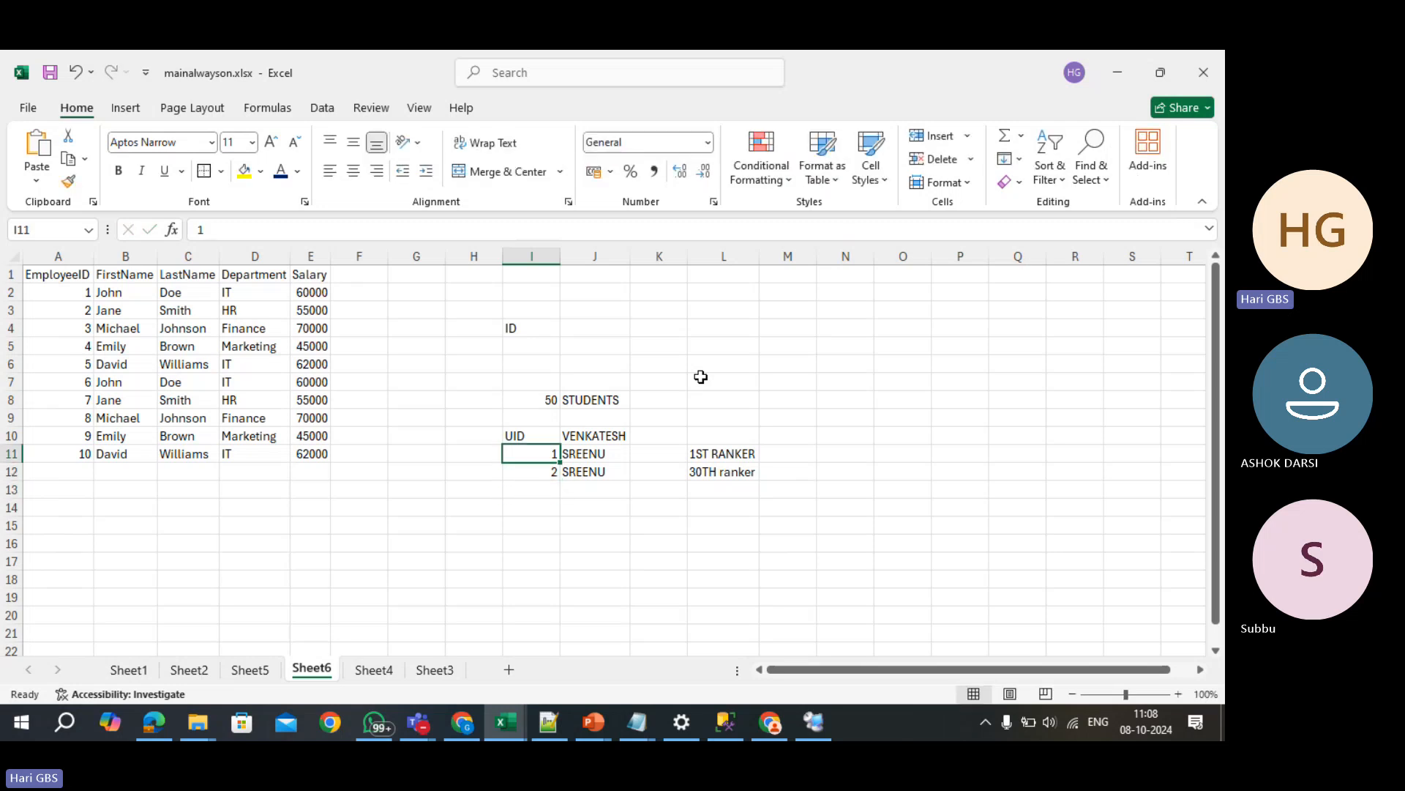
text(ID1)
key(Return)
text(ID1)
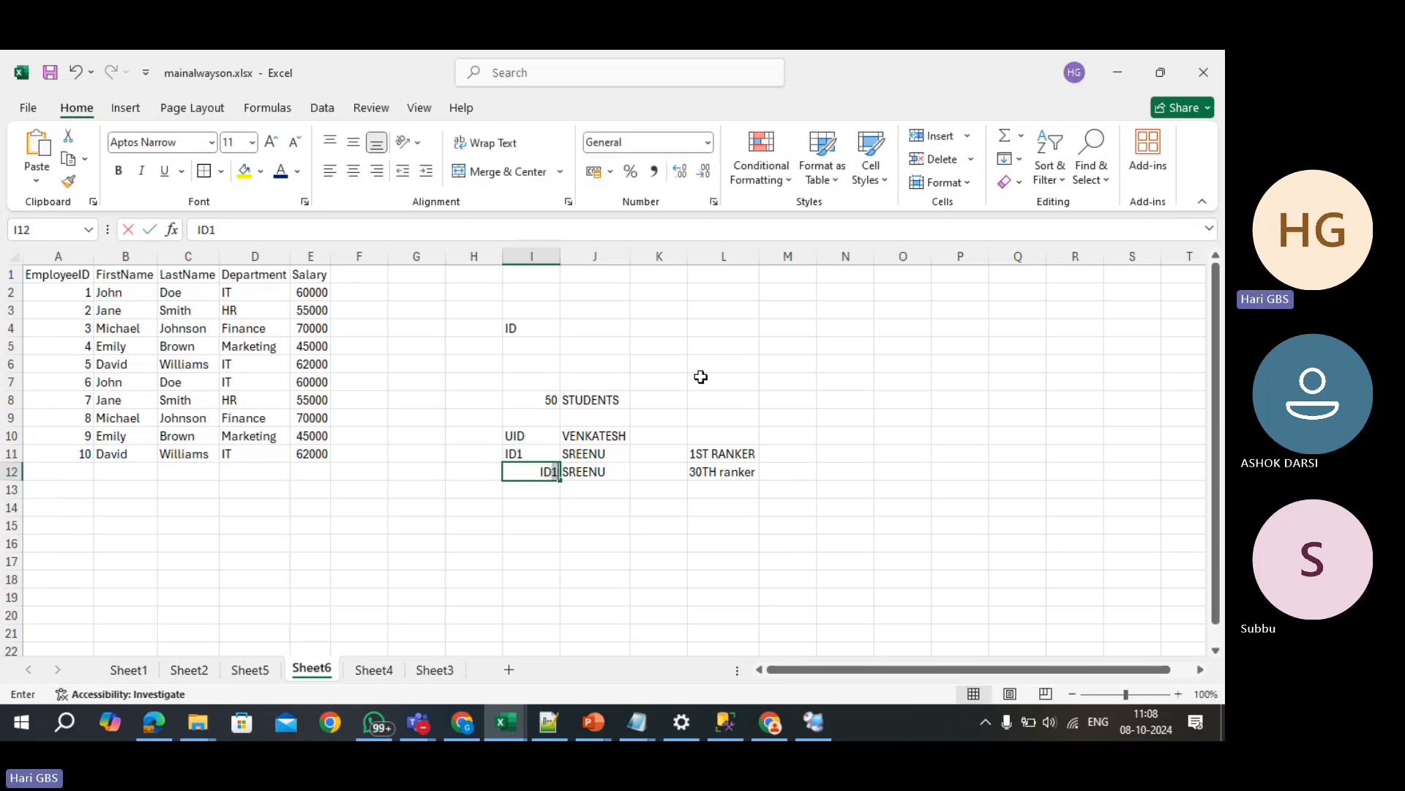
key(BackSpace)
text(2)
key(Return)
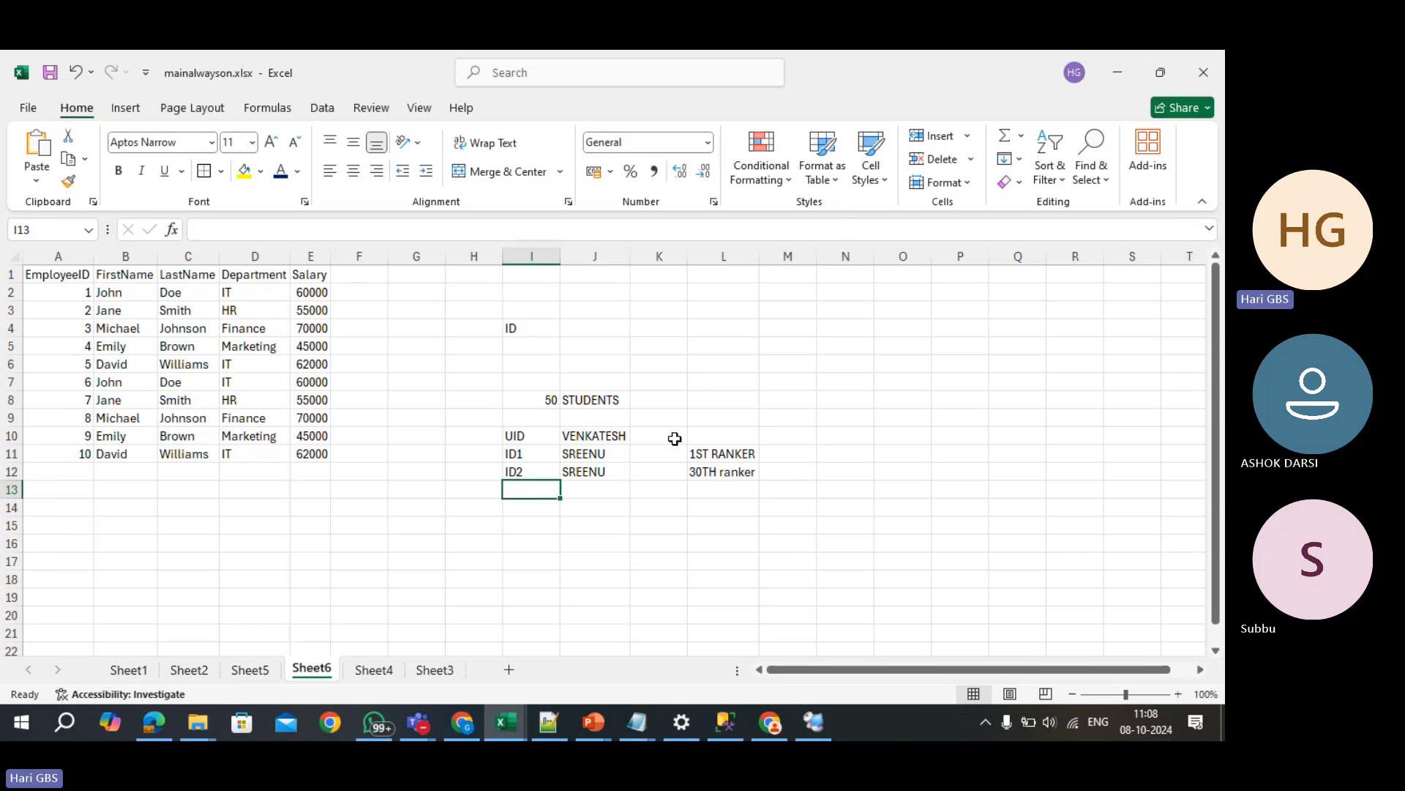
click(617, 477)
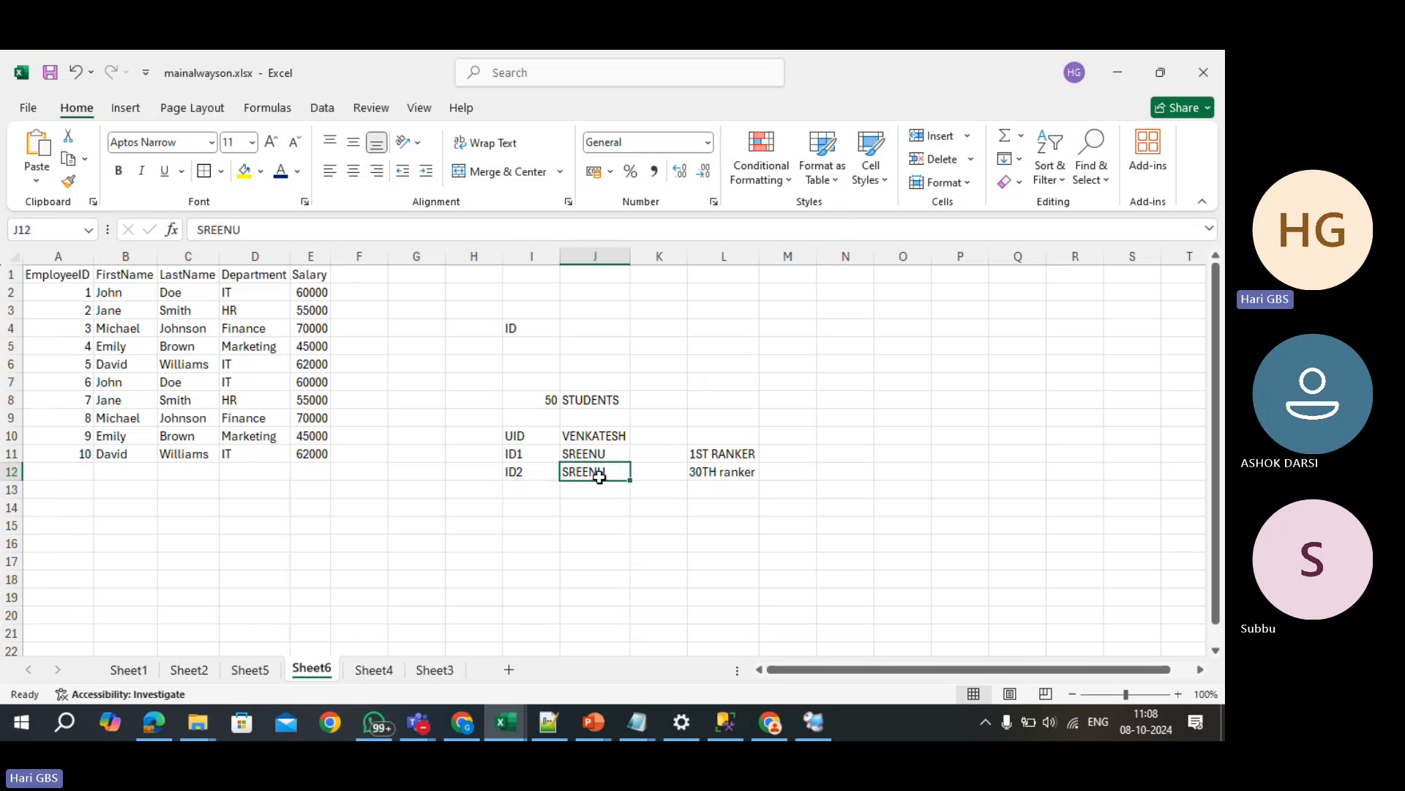
click(522, 474)
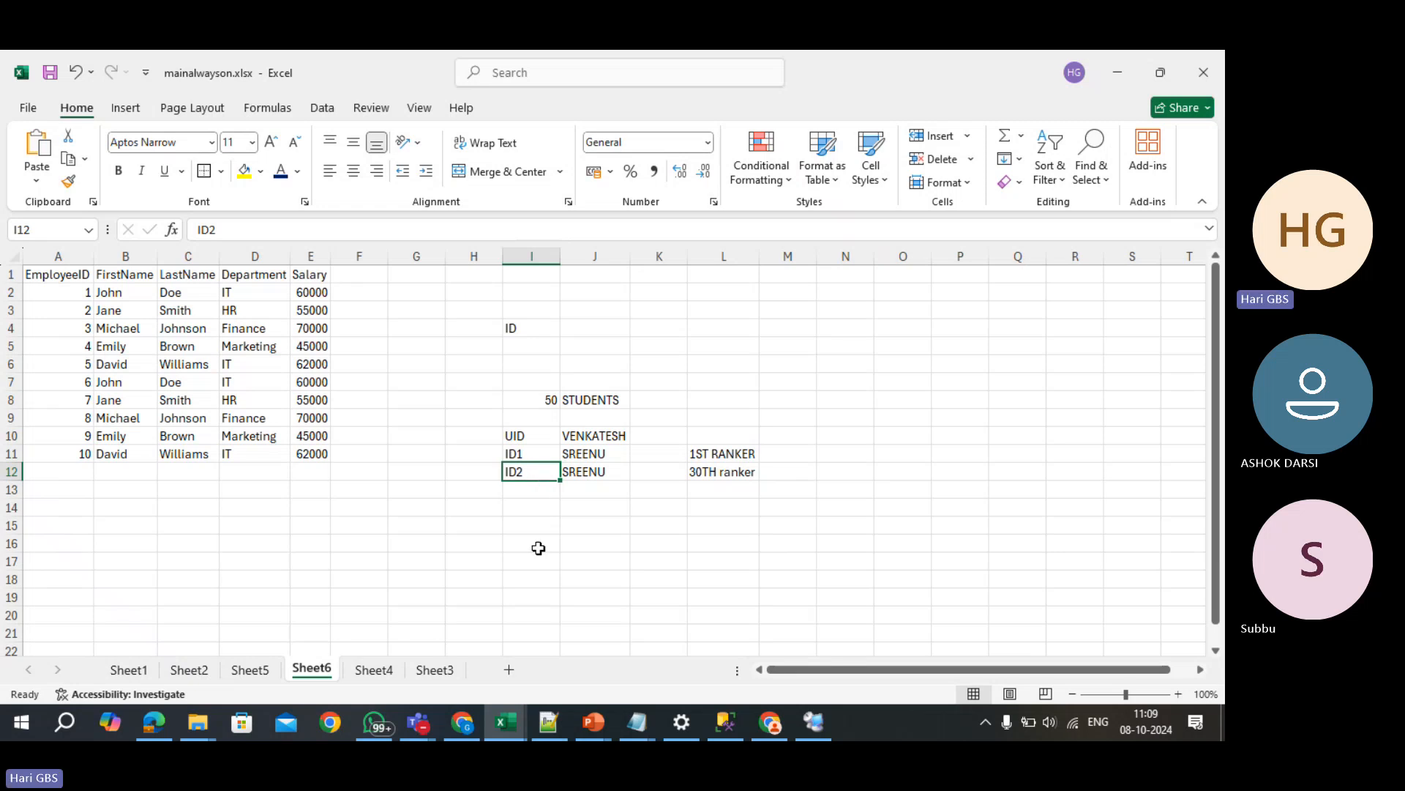
- Enter the employee's ID number in I18 and their name in J18
scroll(545, 505, down, 3)
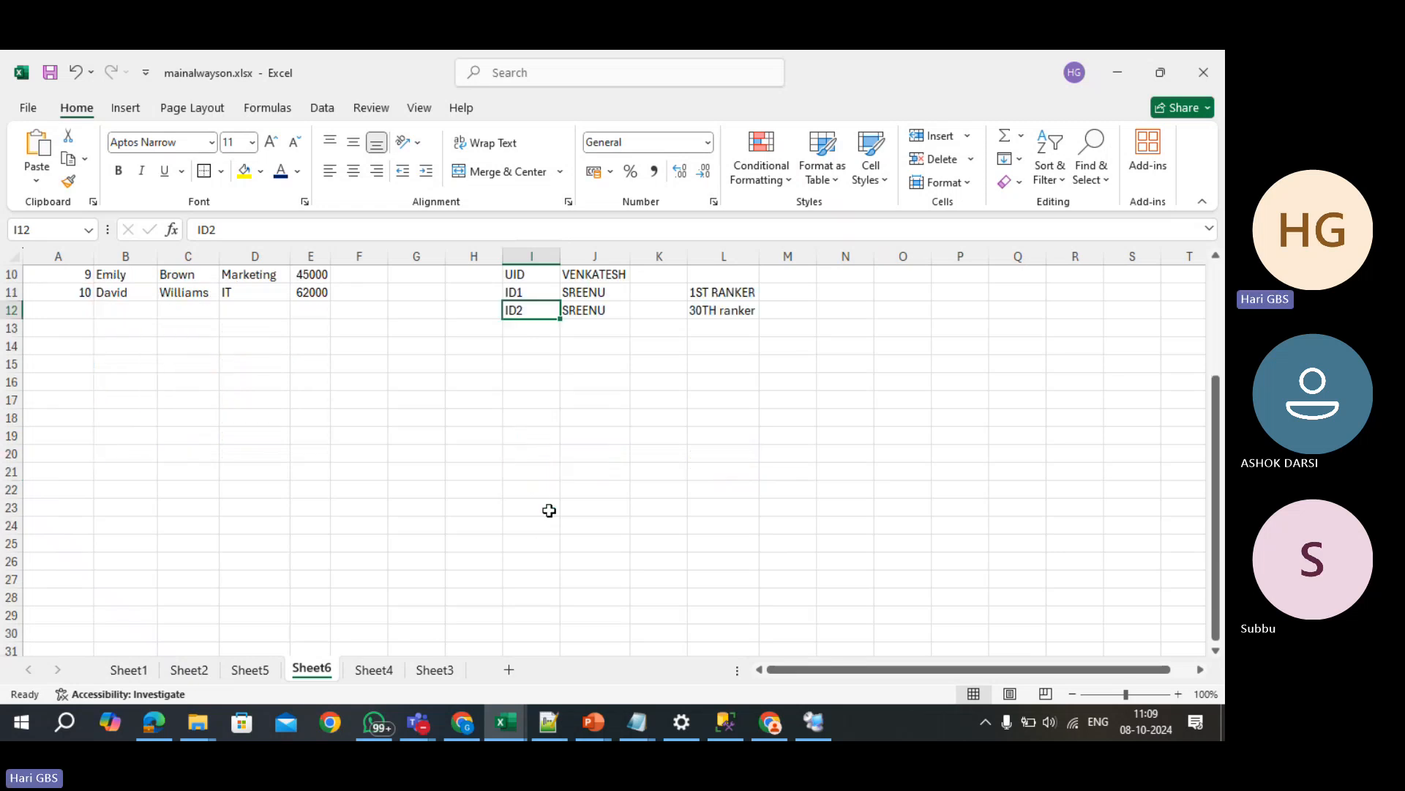
click(533, 417)
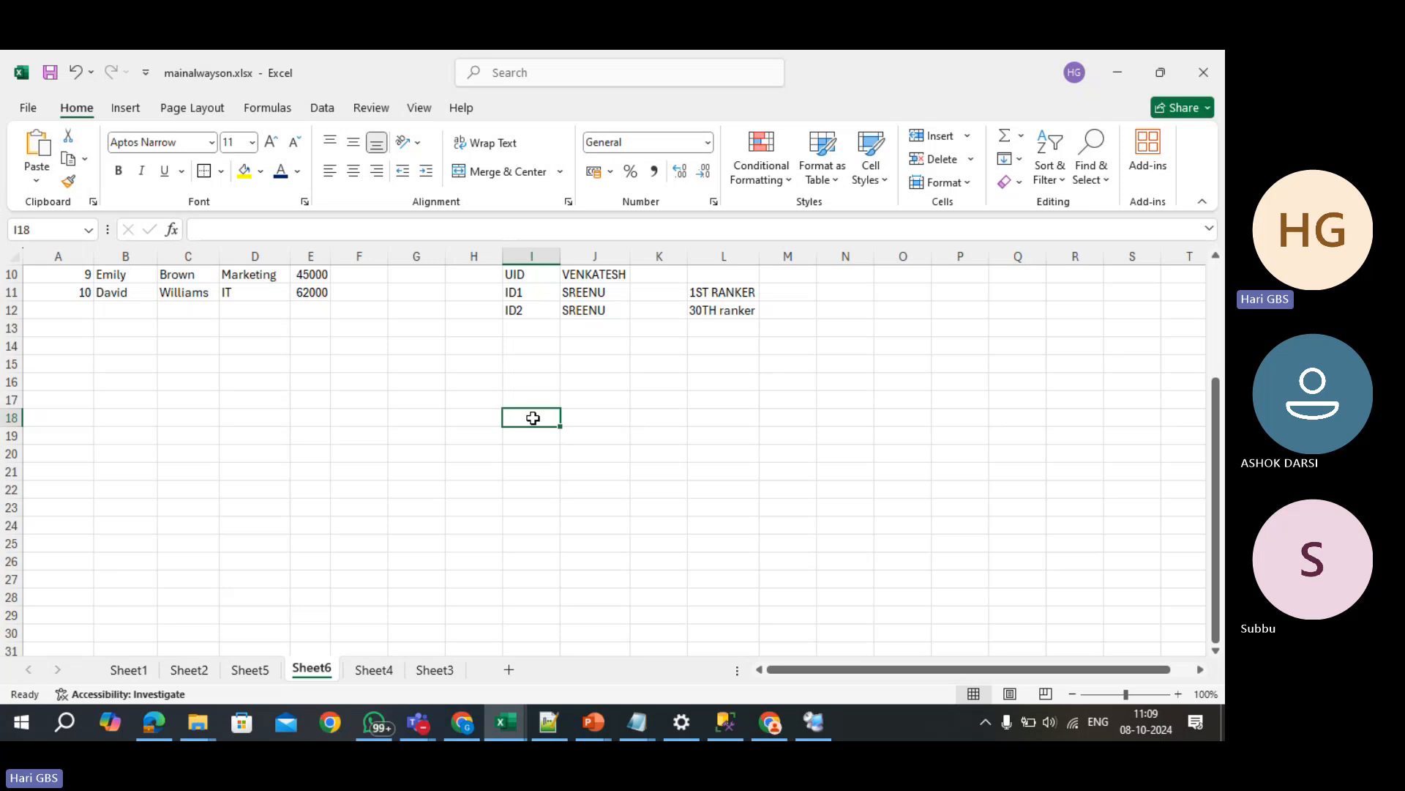
text(144017)
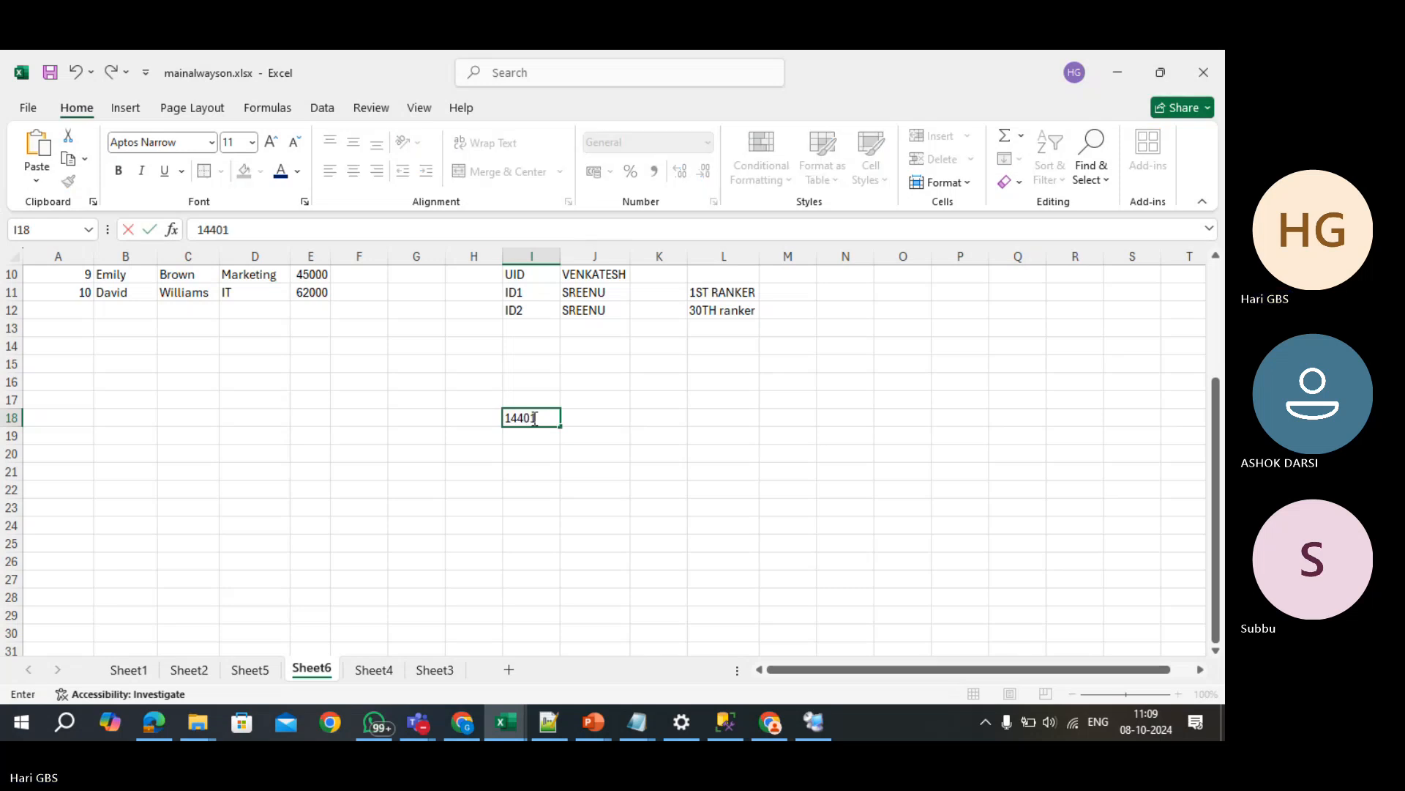
click(535, 418)
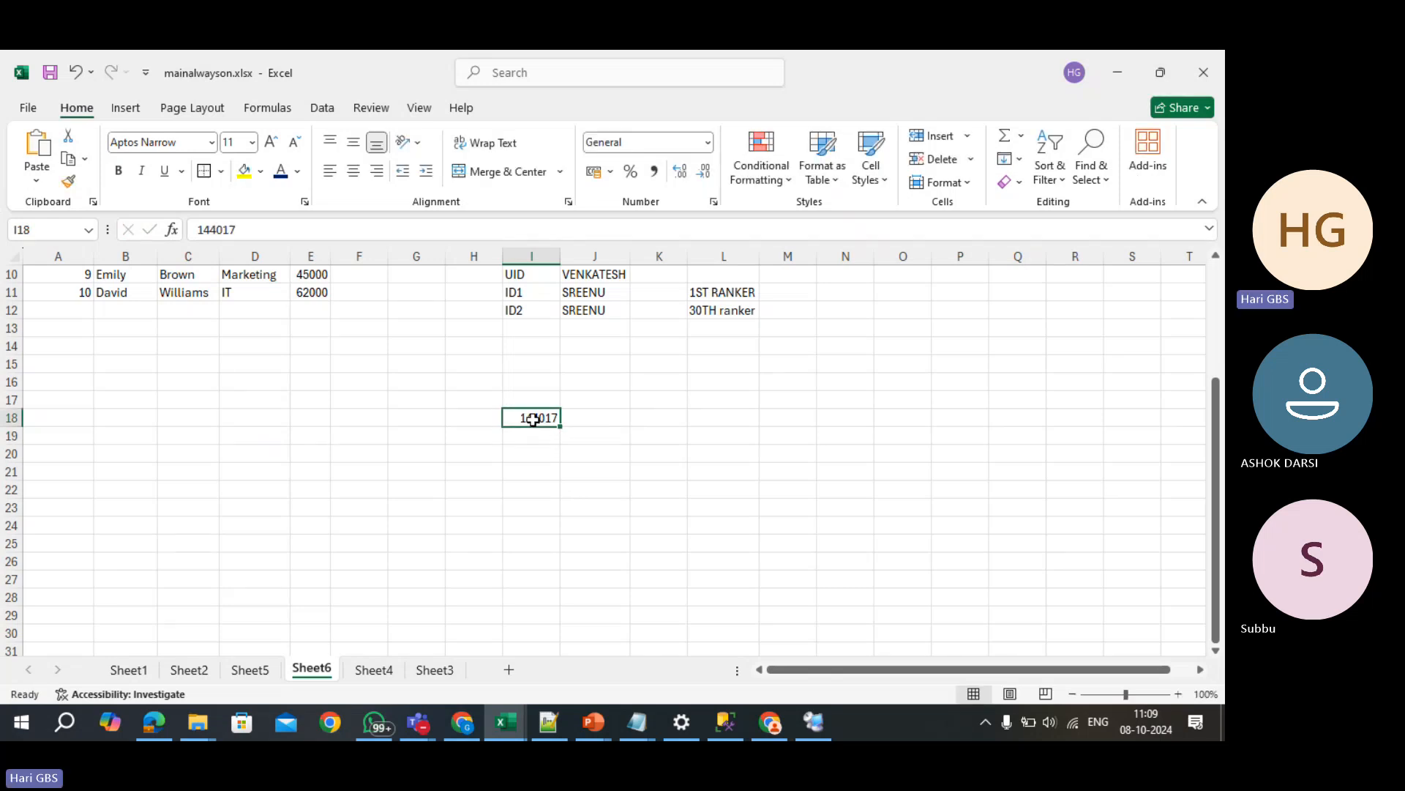
click(588, 419)
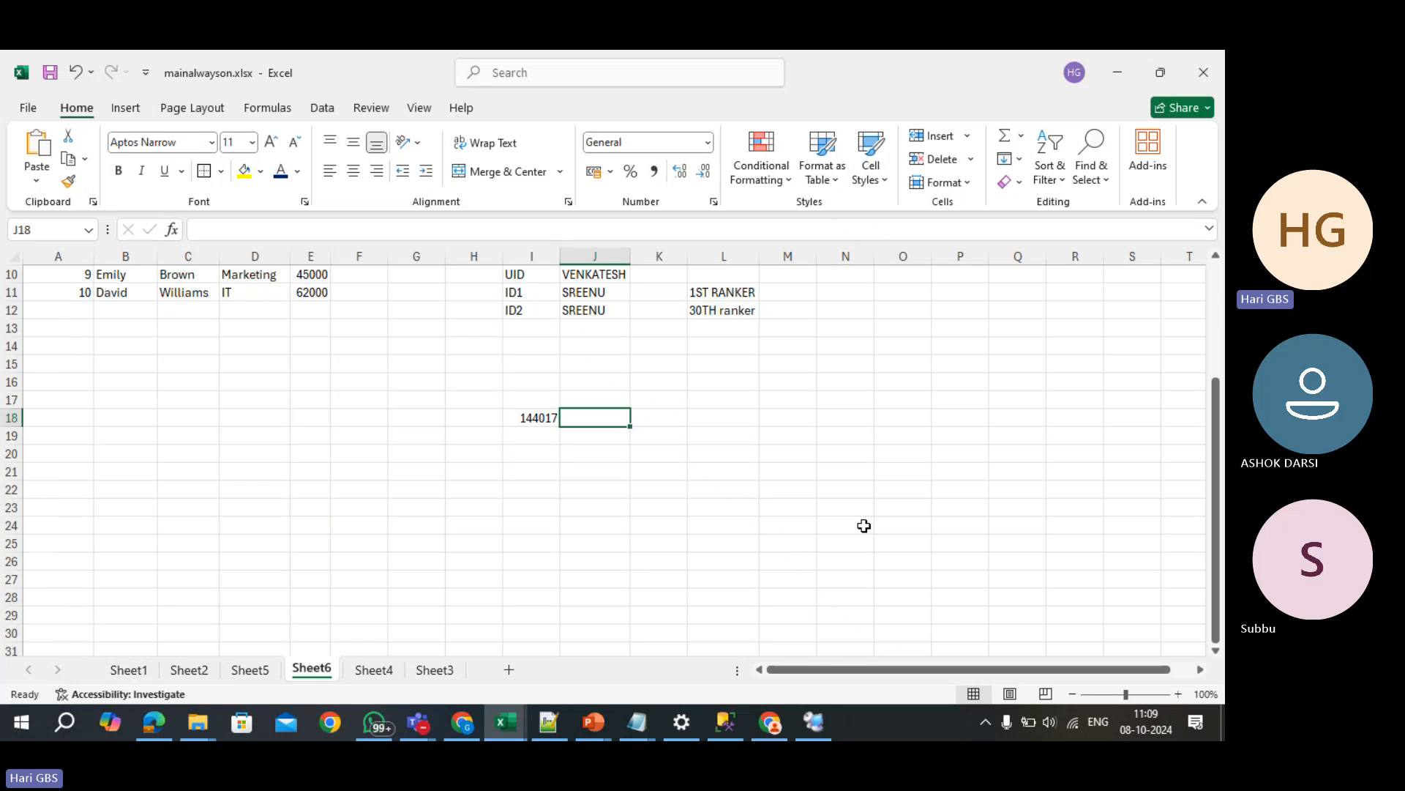
text(ASHOK)
key(Return)
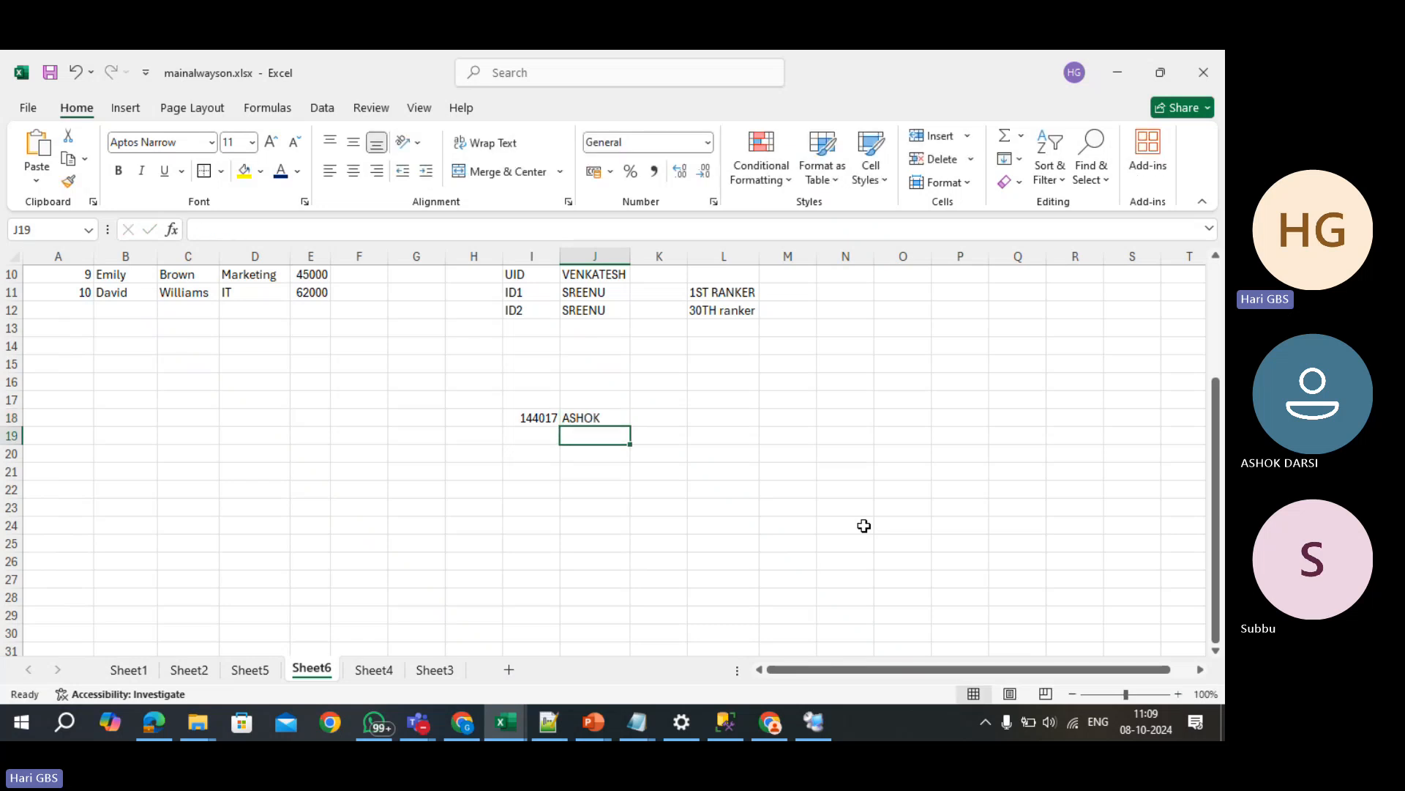
- Highlight the ID number cell I18 with yellow fill
key(Left)
key(Up)
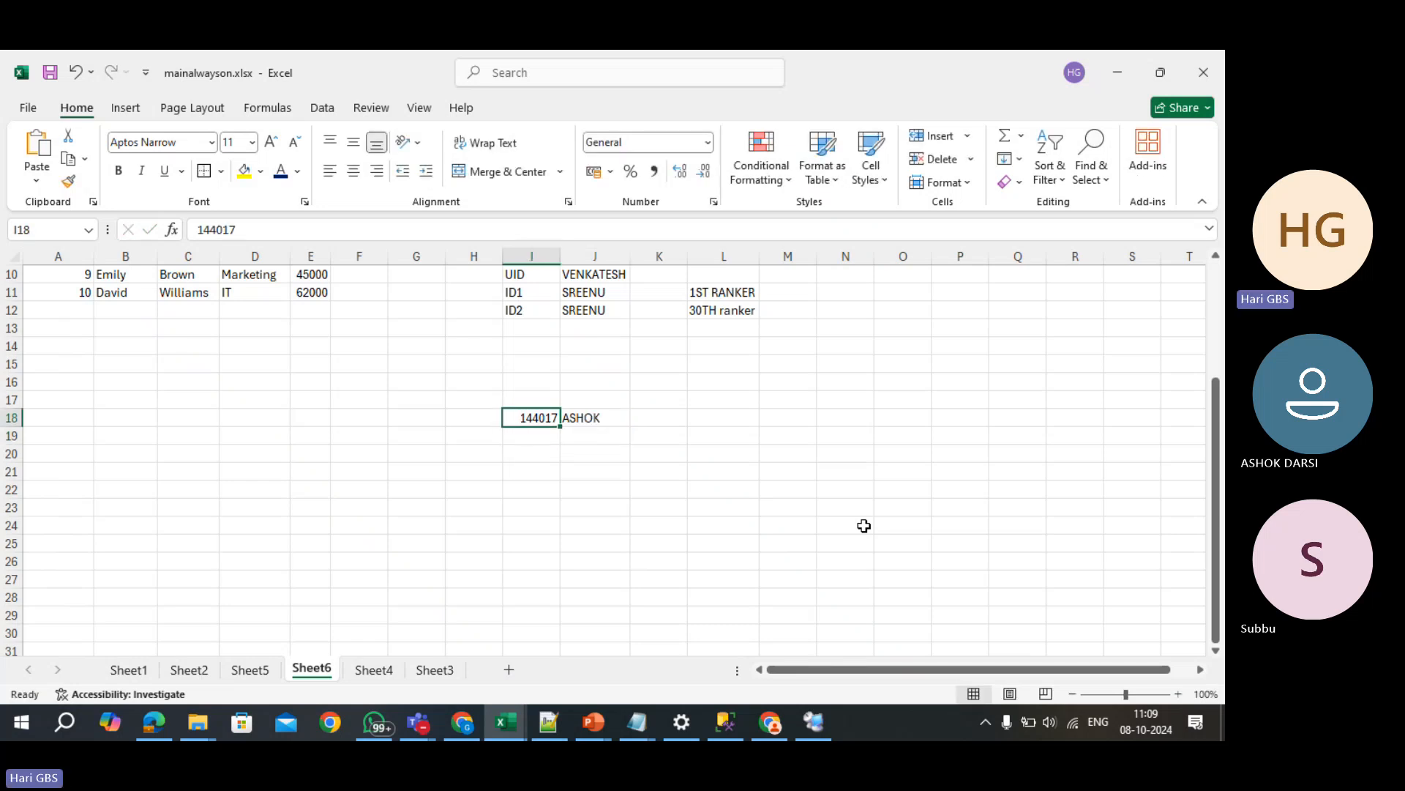
click(244, 171)
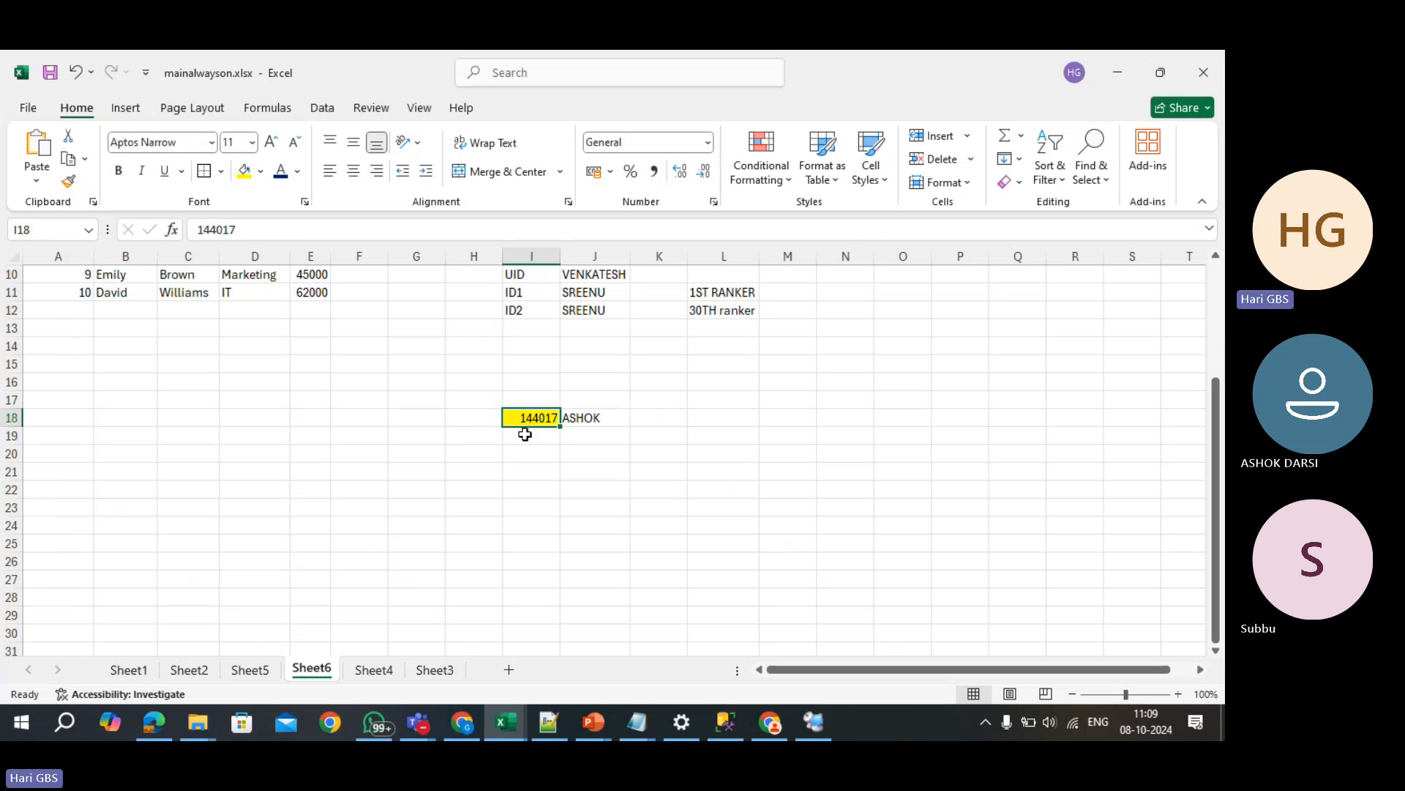
- Type the labels SALARY, PROMOTION, INCREASE and PEFORMANCE across K18:N18
key(Right)
key(Right)
text(S)
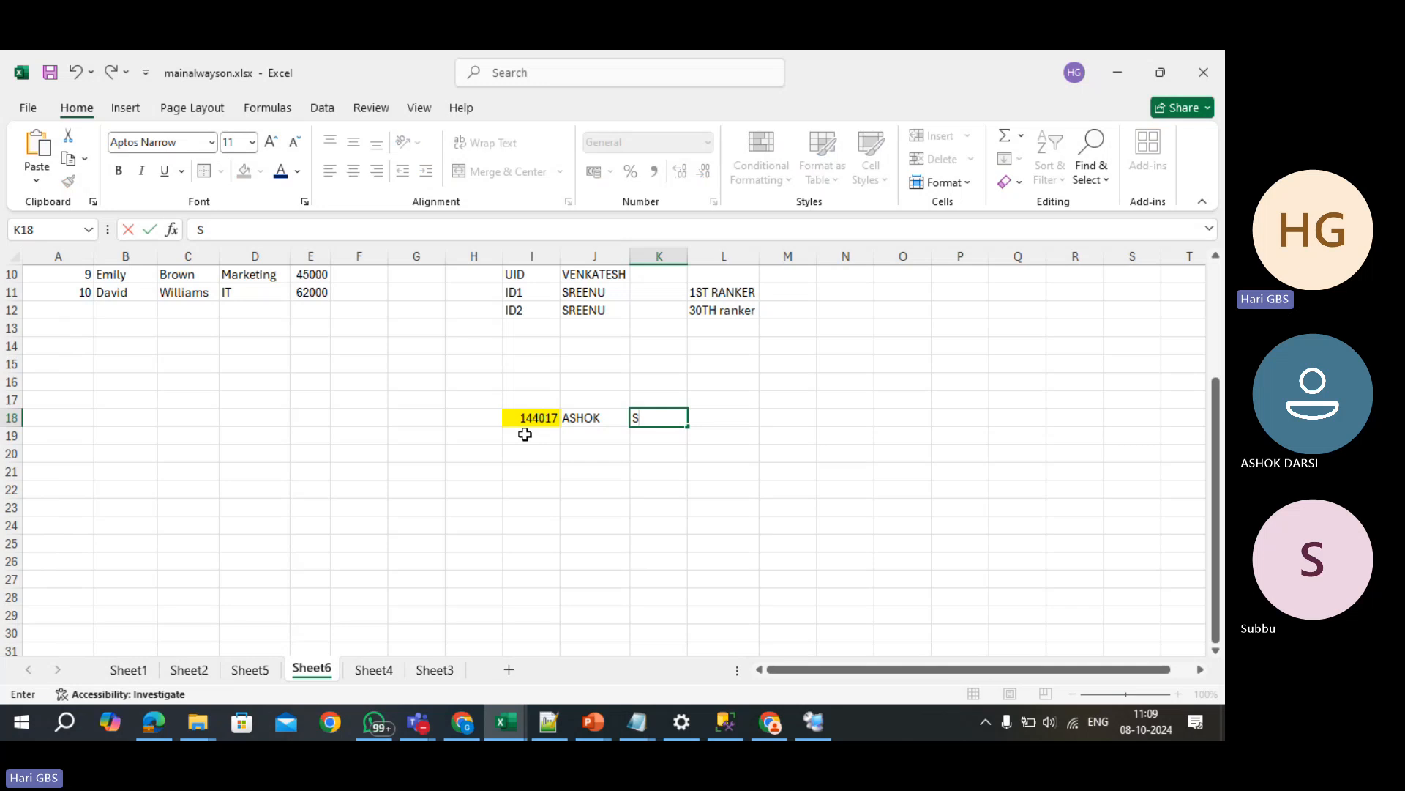
text(ALARY)
key(Tab)
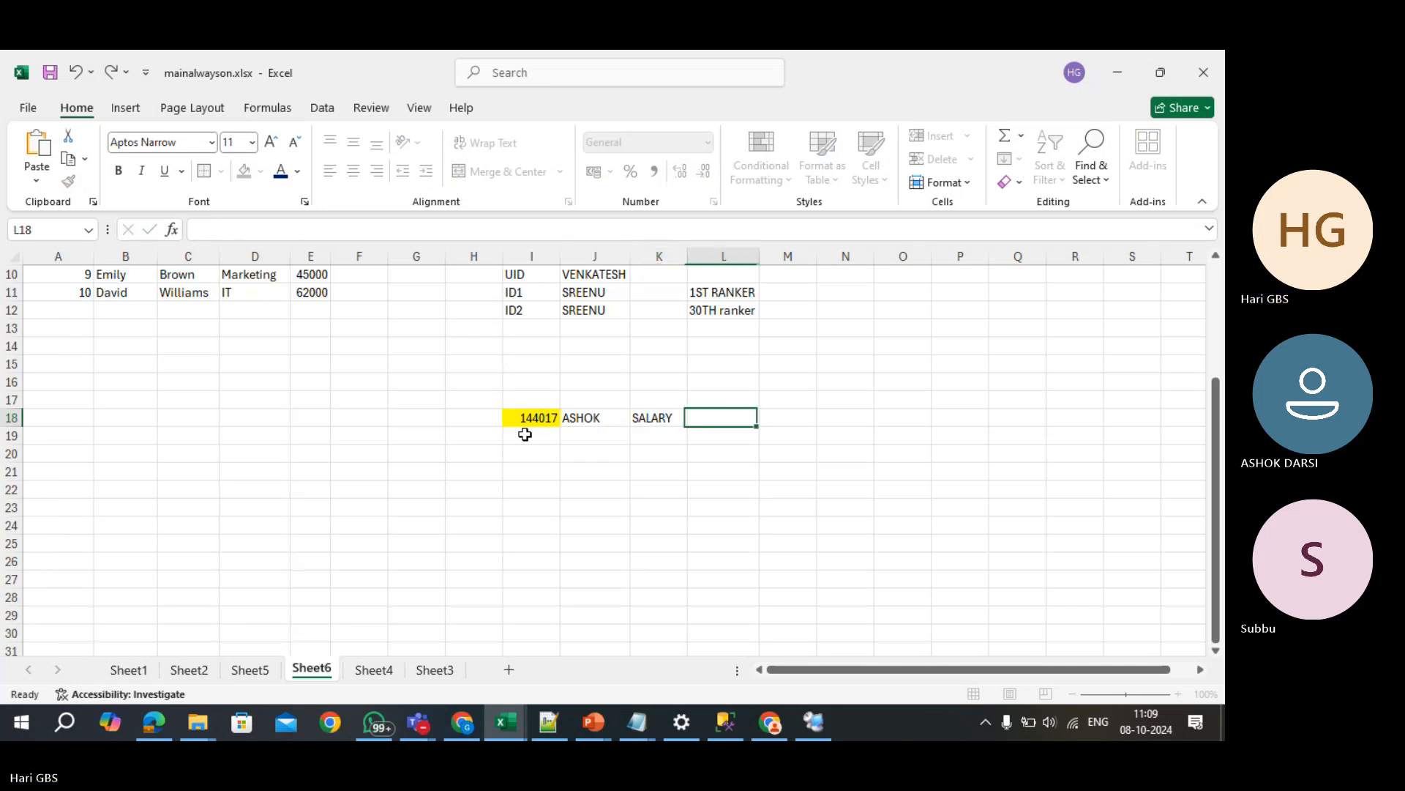
text(PROMOTION)
key(Tab)
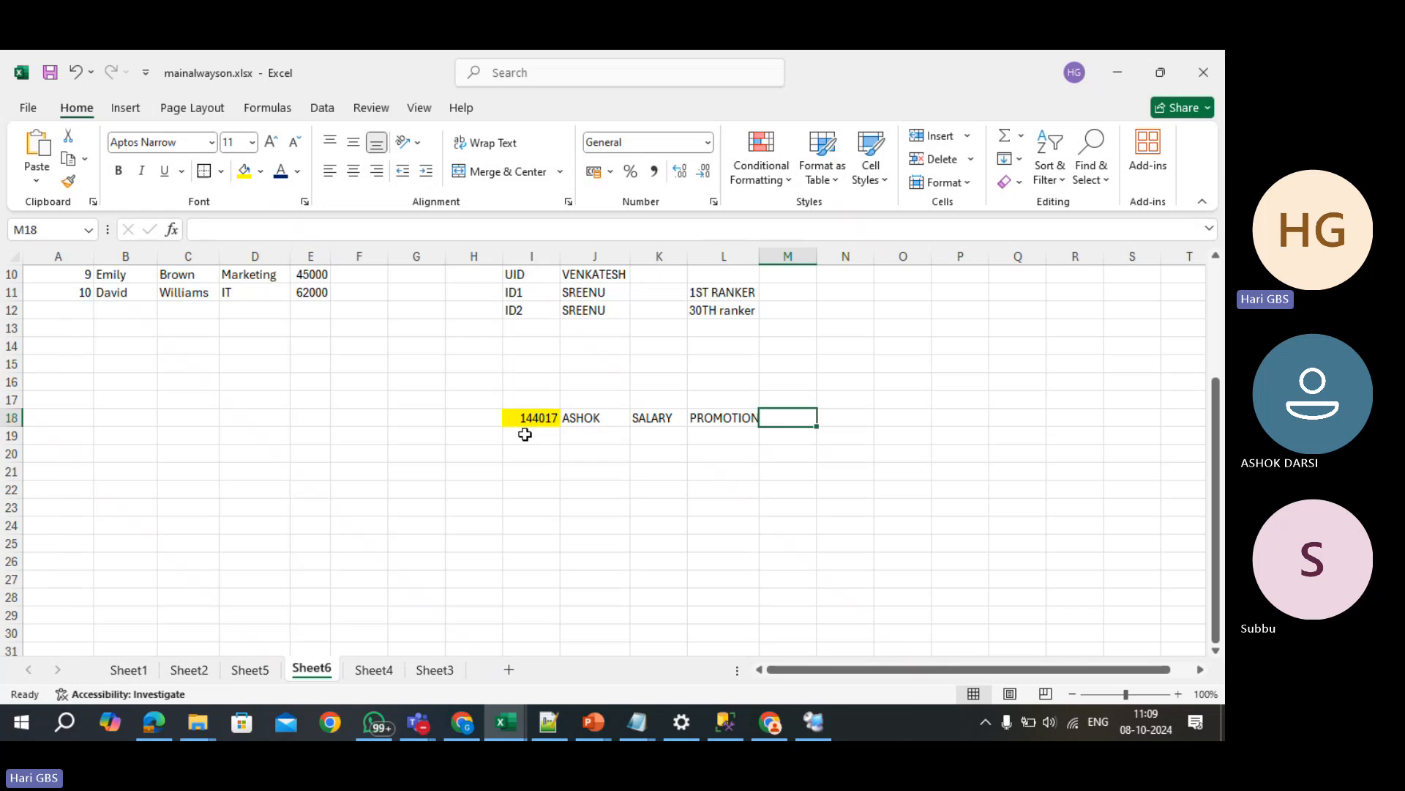
text(INCREASE)
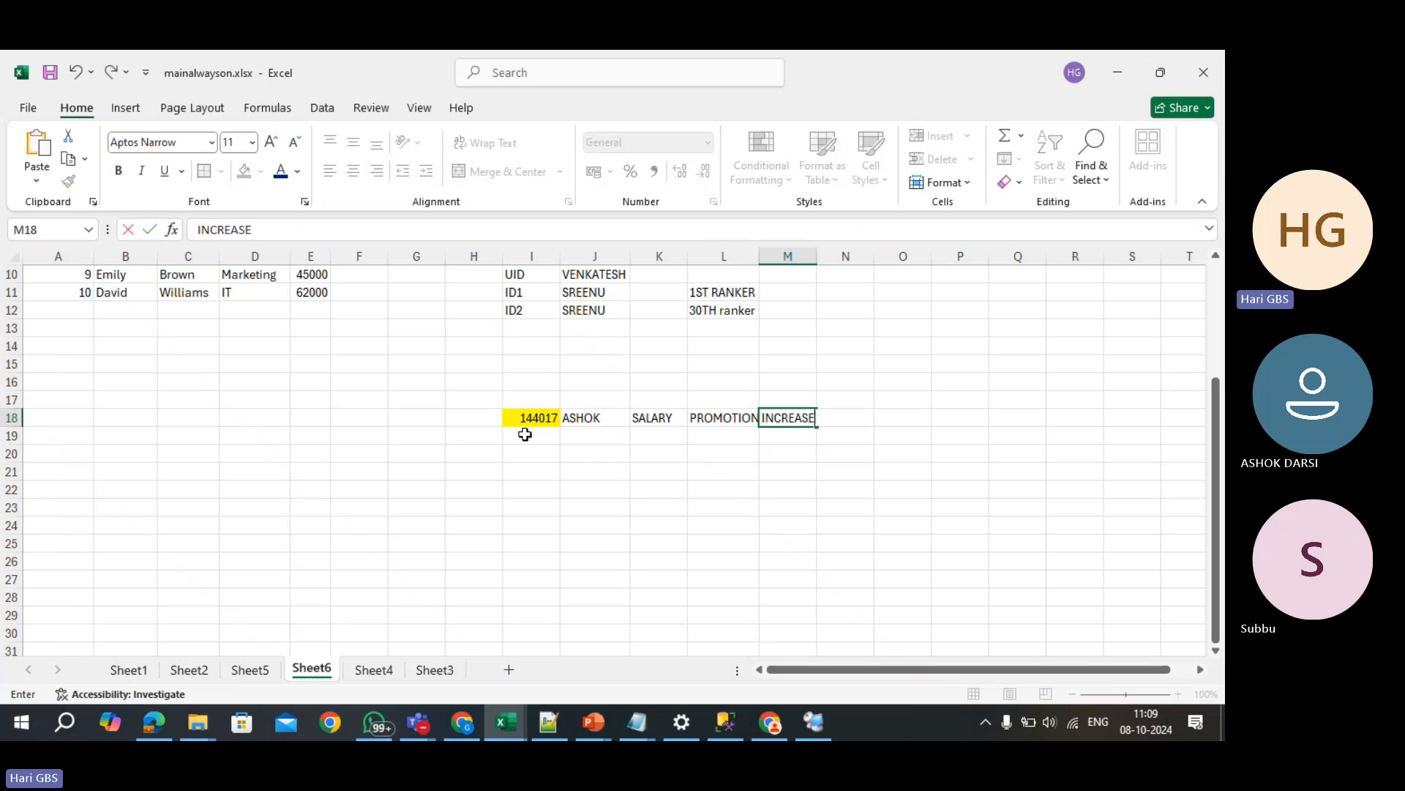
key(Tab)
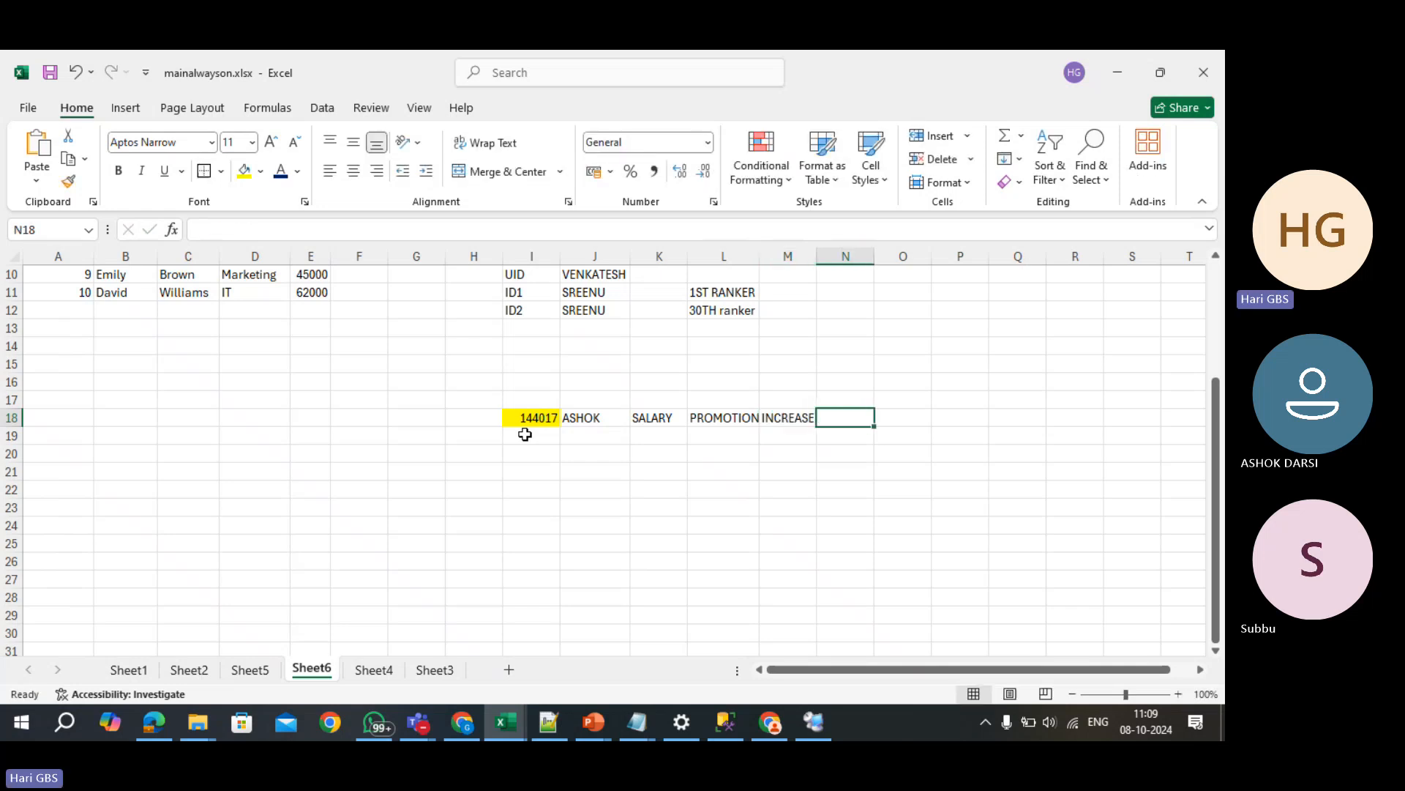
text(PEFORMANC)
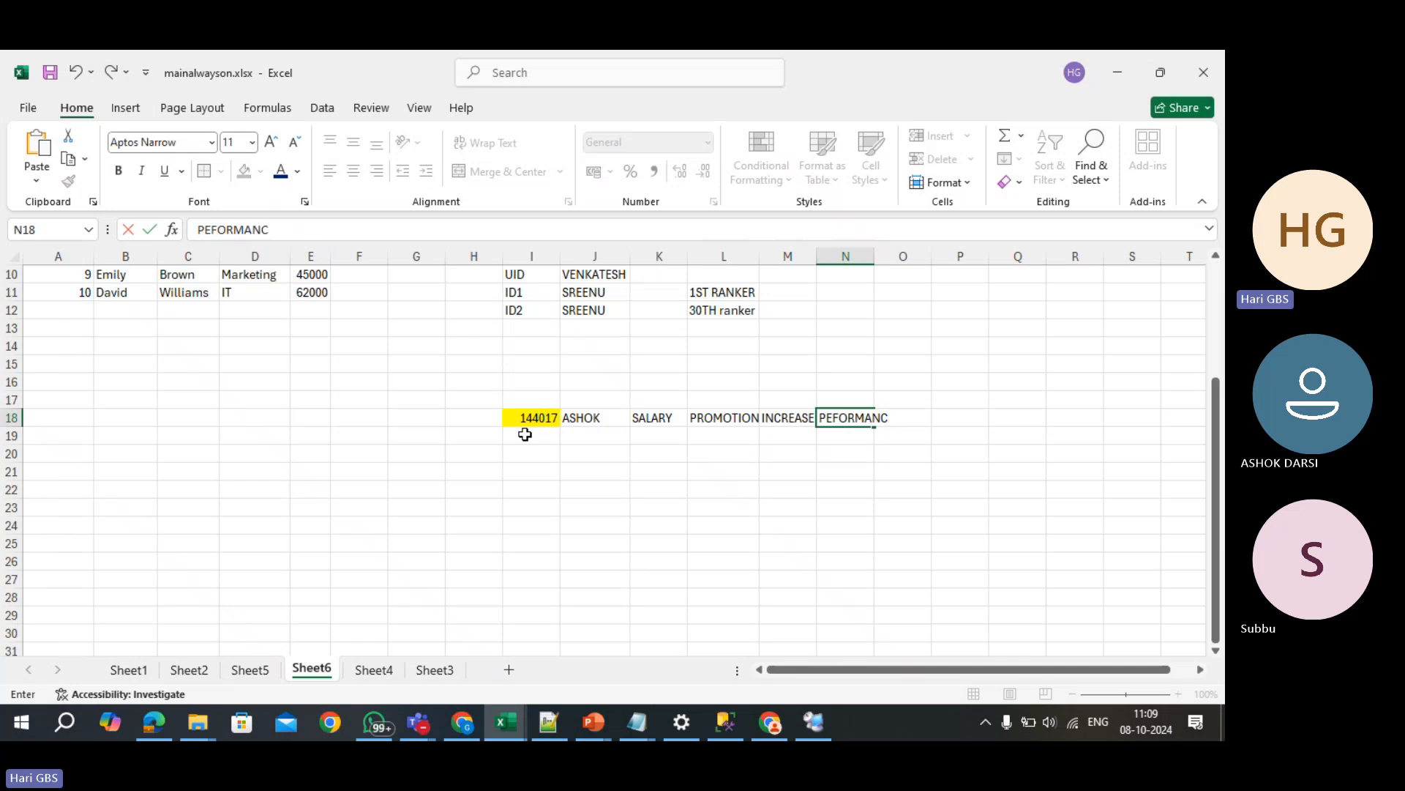
text(E)
key(Return)
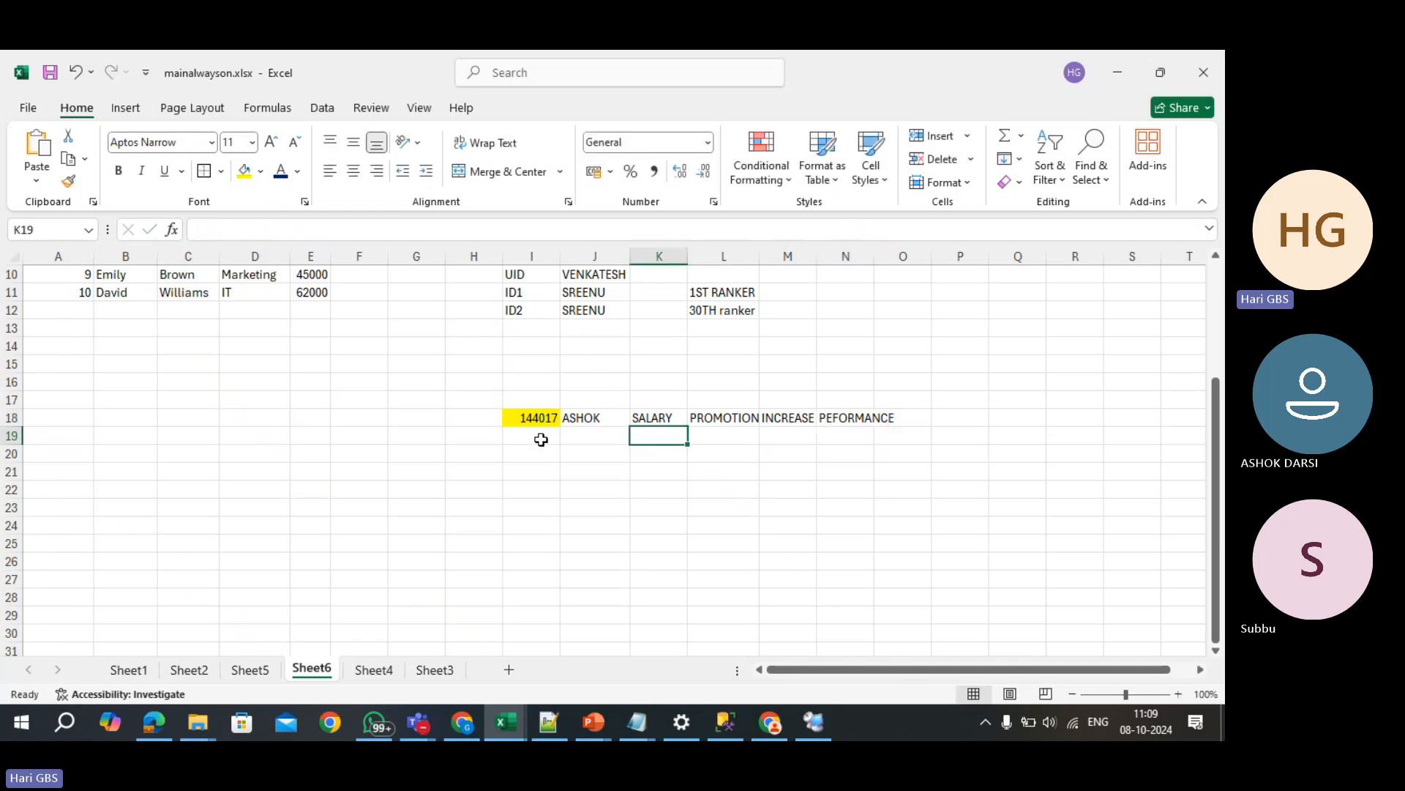
click(608, 418)
click(533, 417)
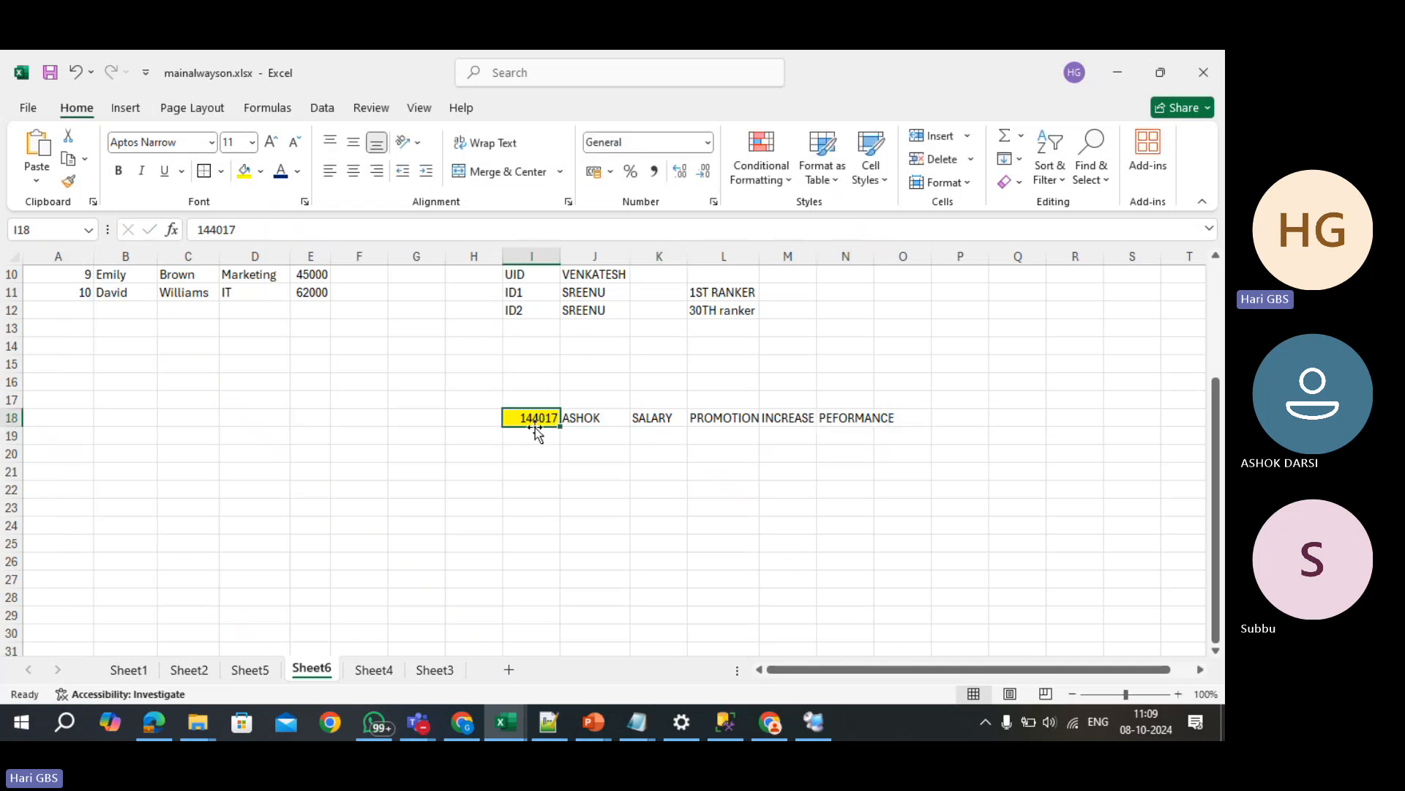
click(533, 400)
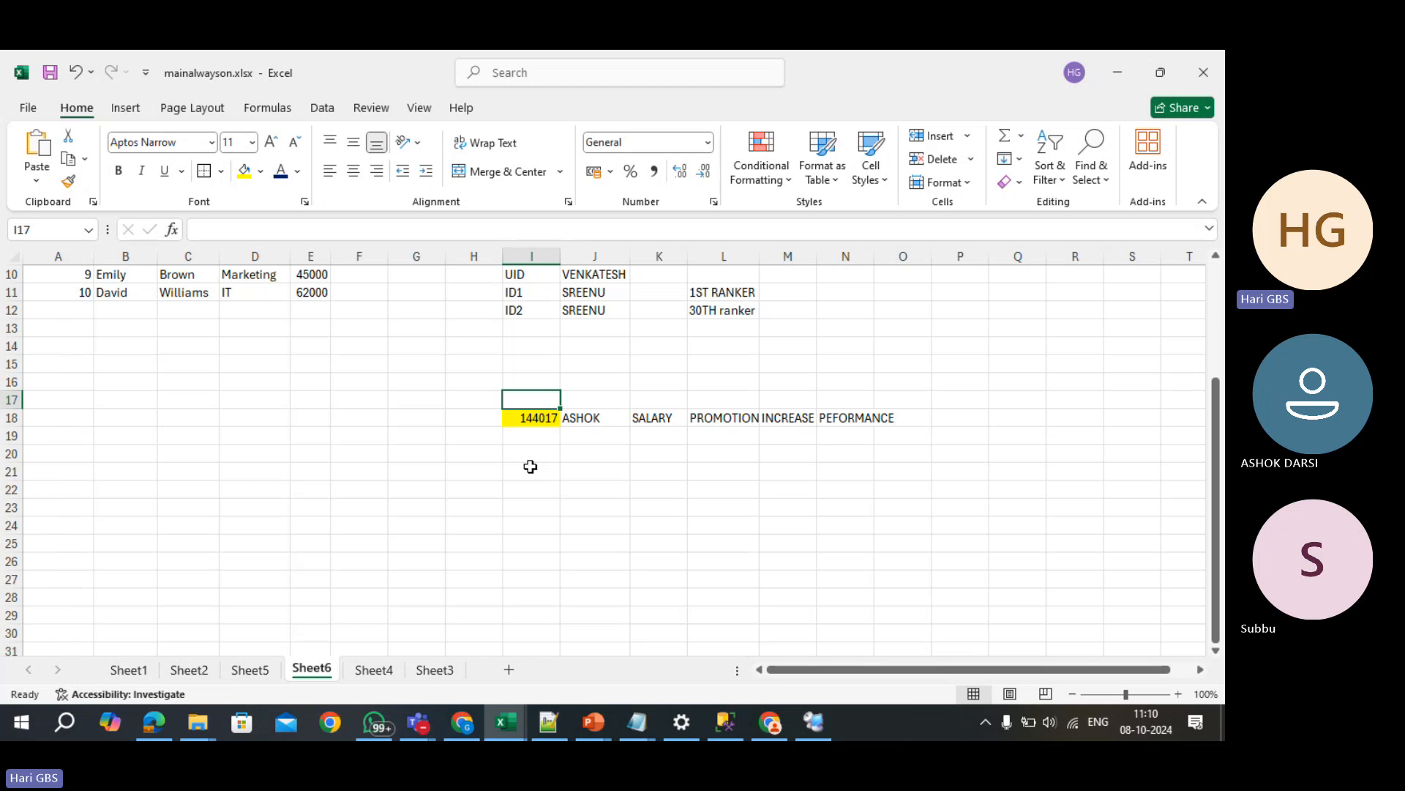
- Add the note 'The values in the column must not repeat' below the employee table
key(Down)
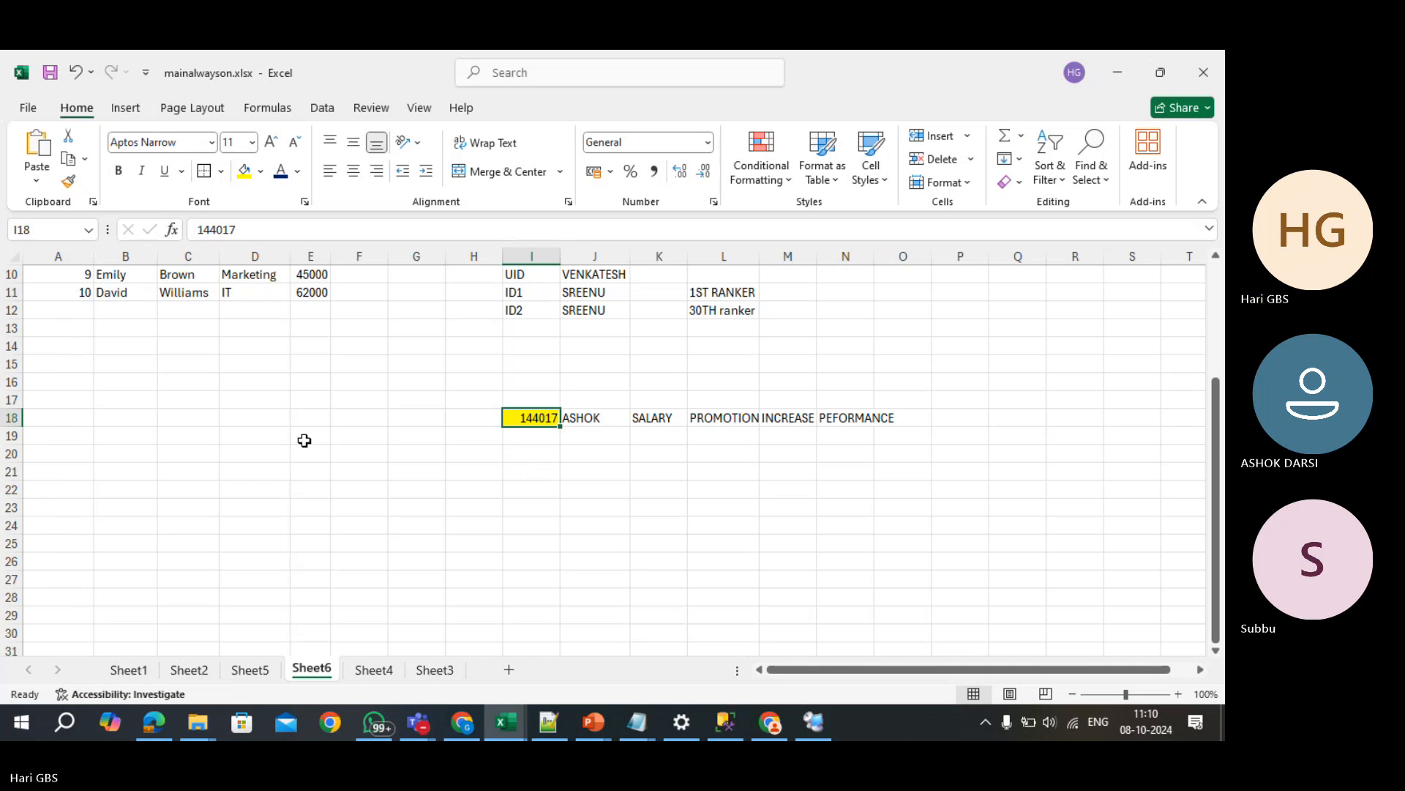
scroll(304, 436, up, 3)
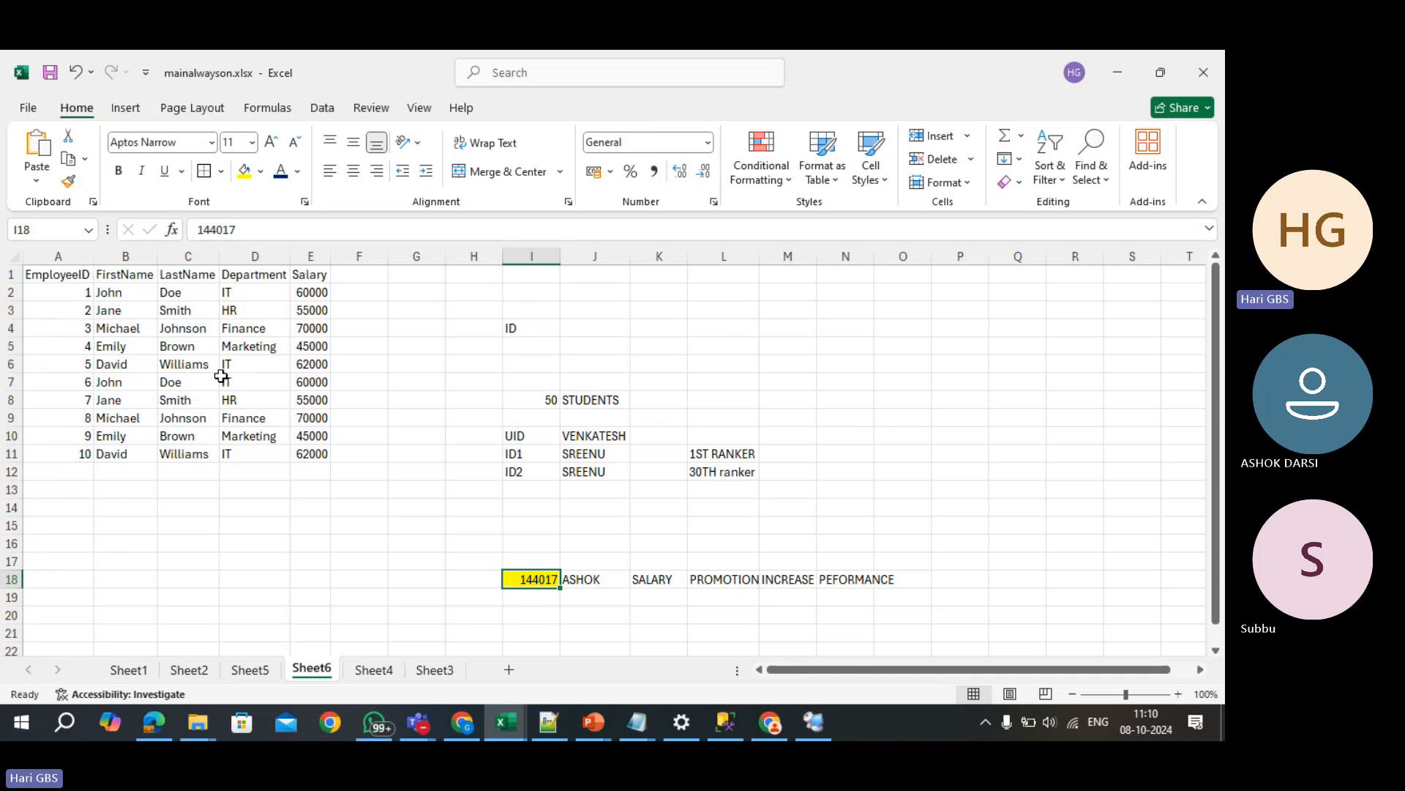
click(195, 520)
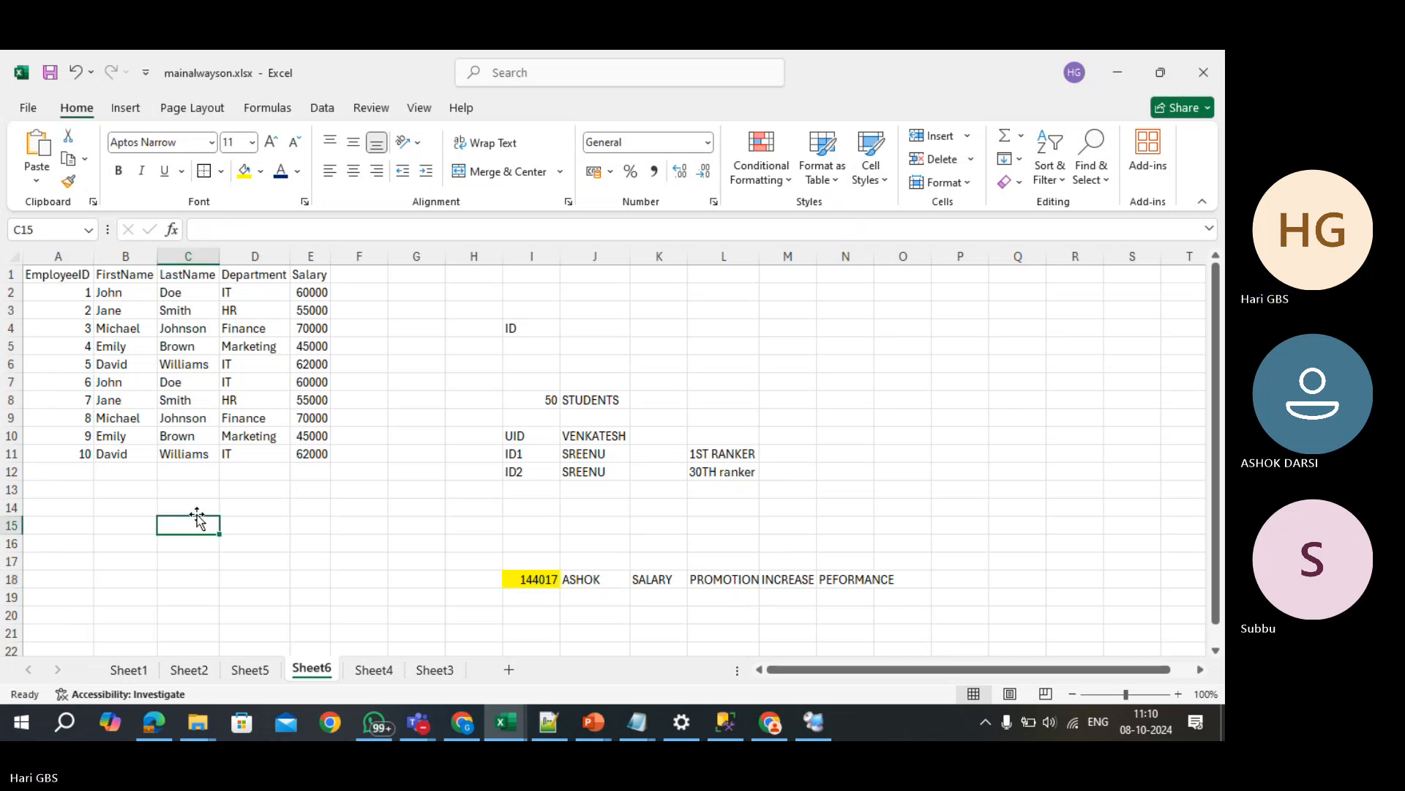
text(The v)
text(alues)
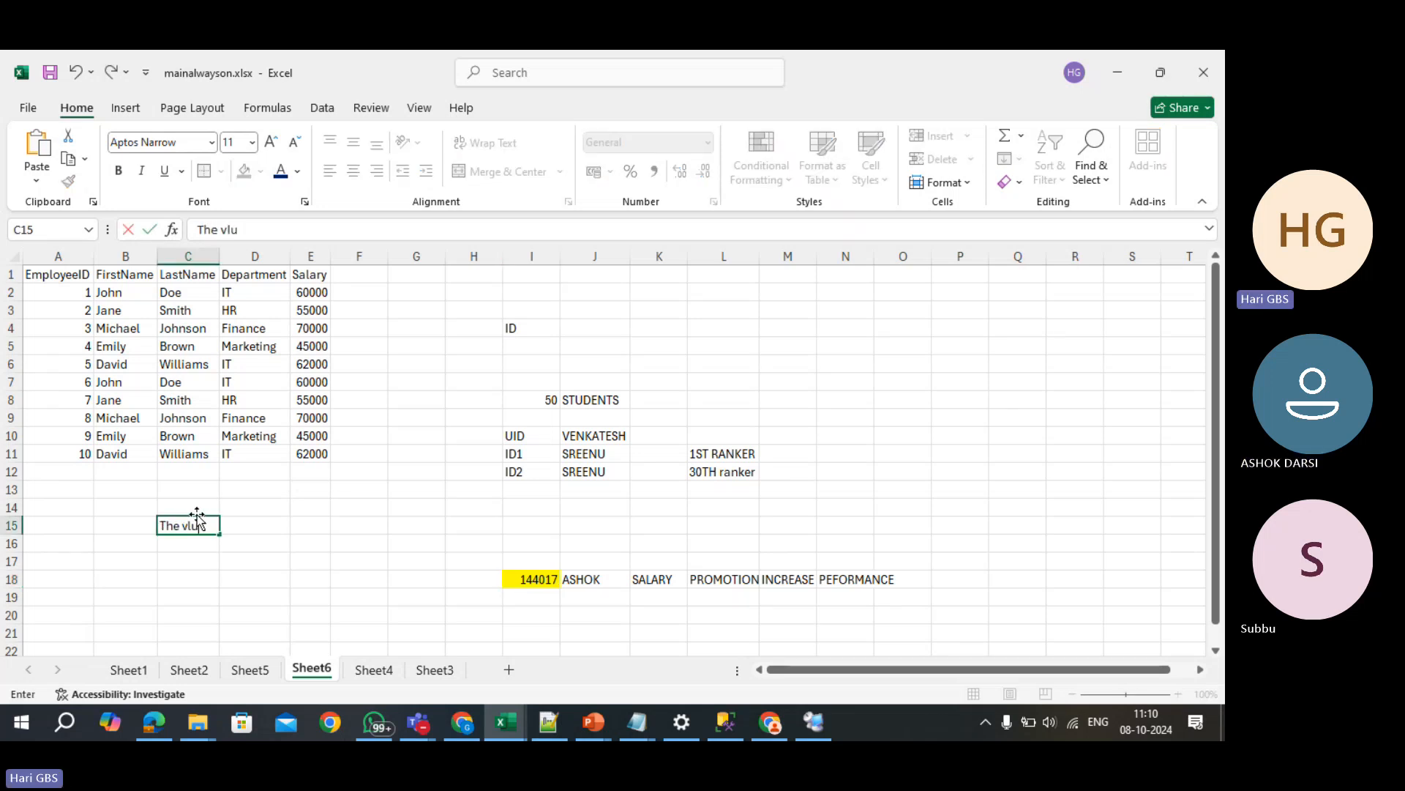
text( in)
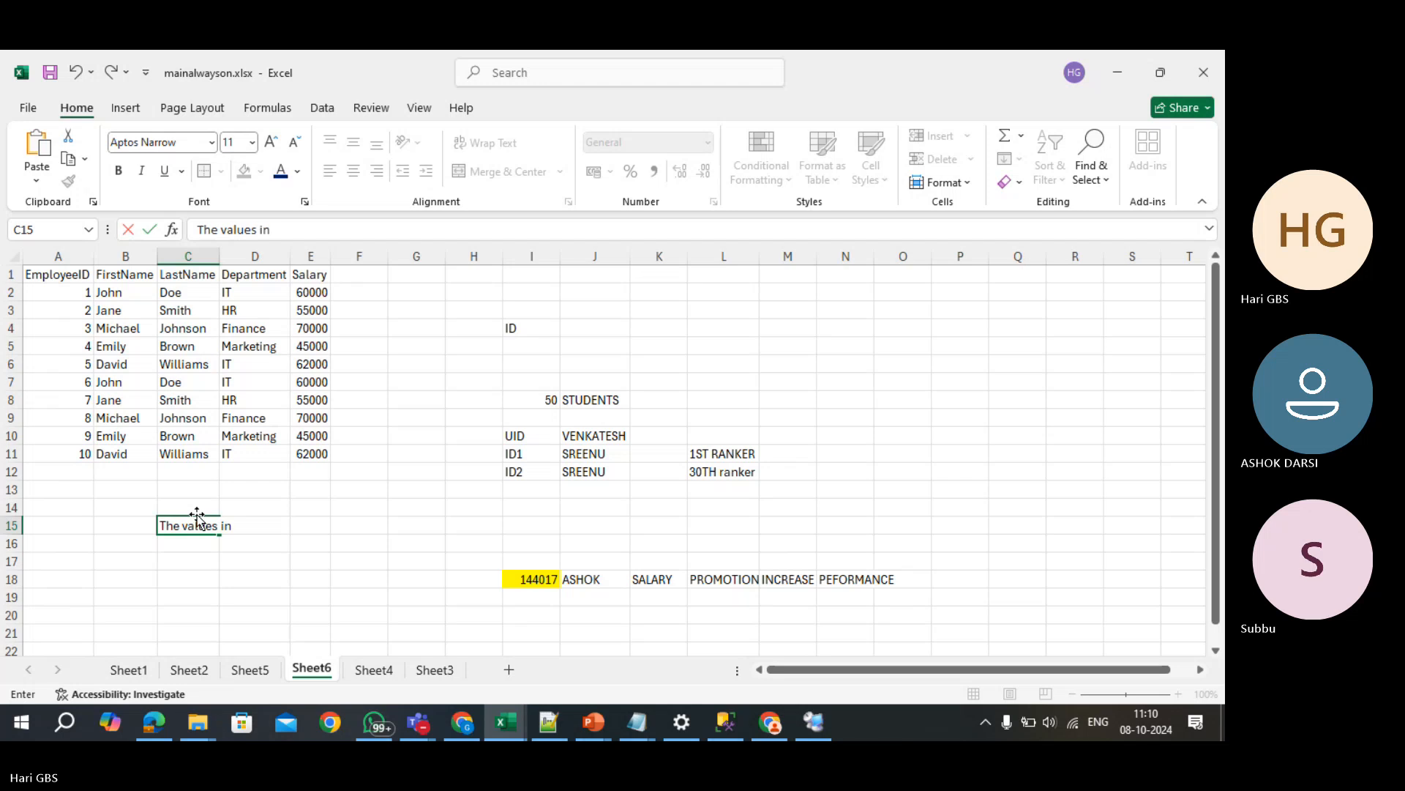
text( the column mus)
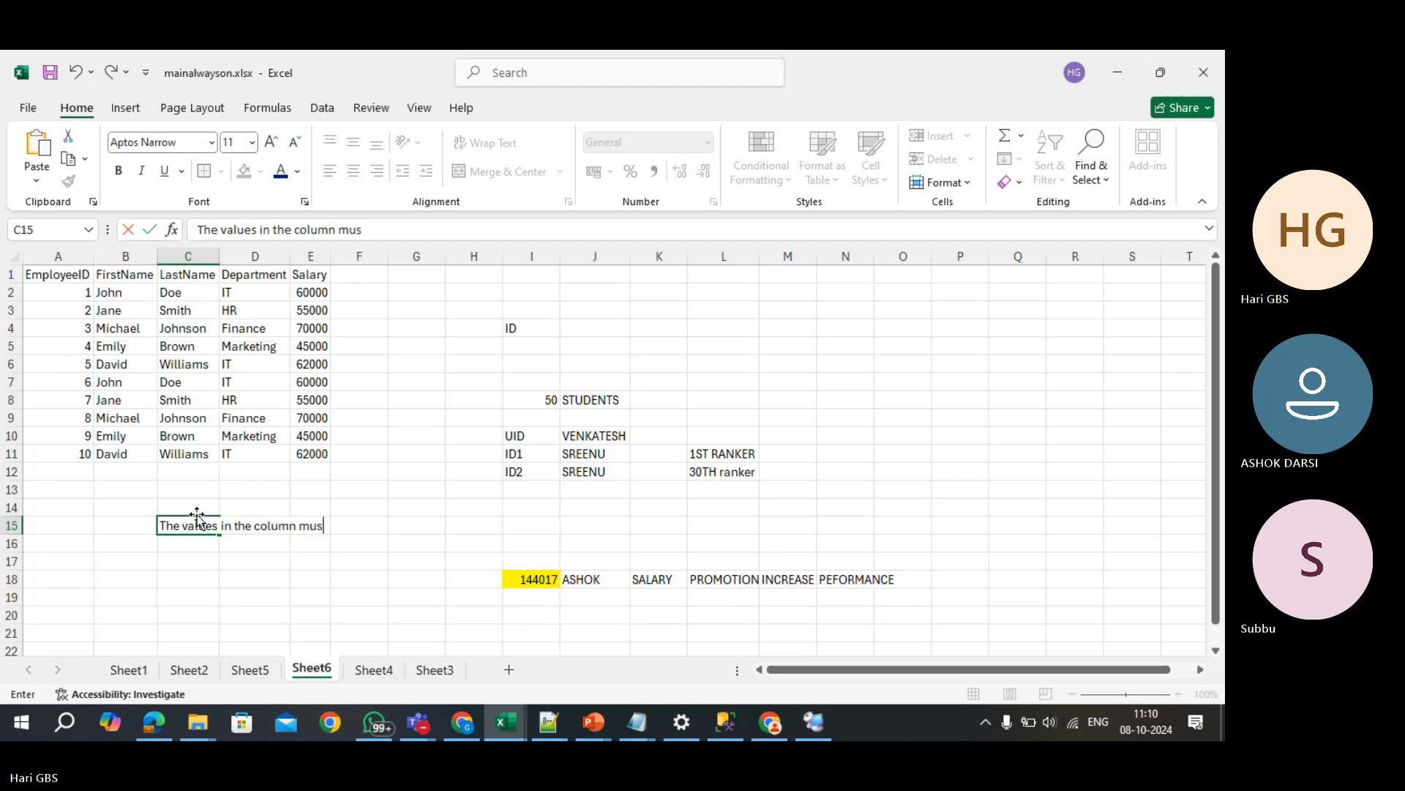
text(t not rep)
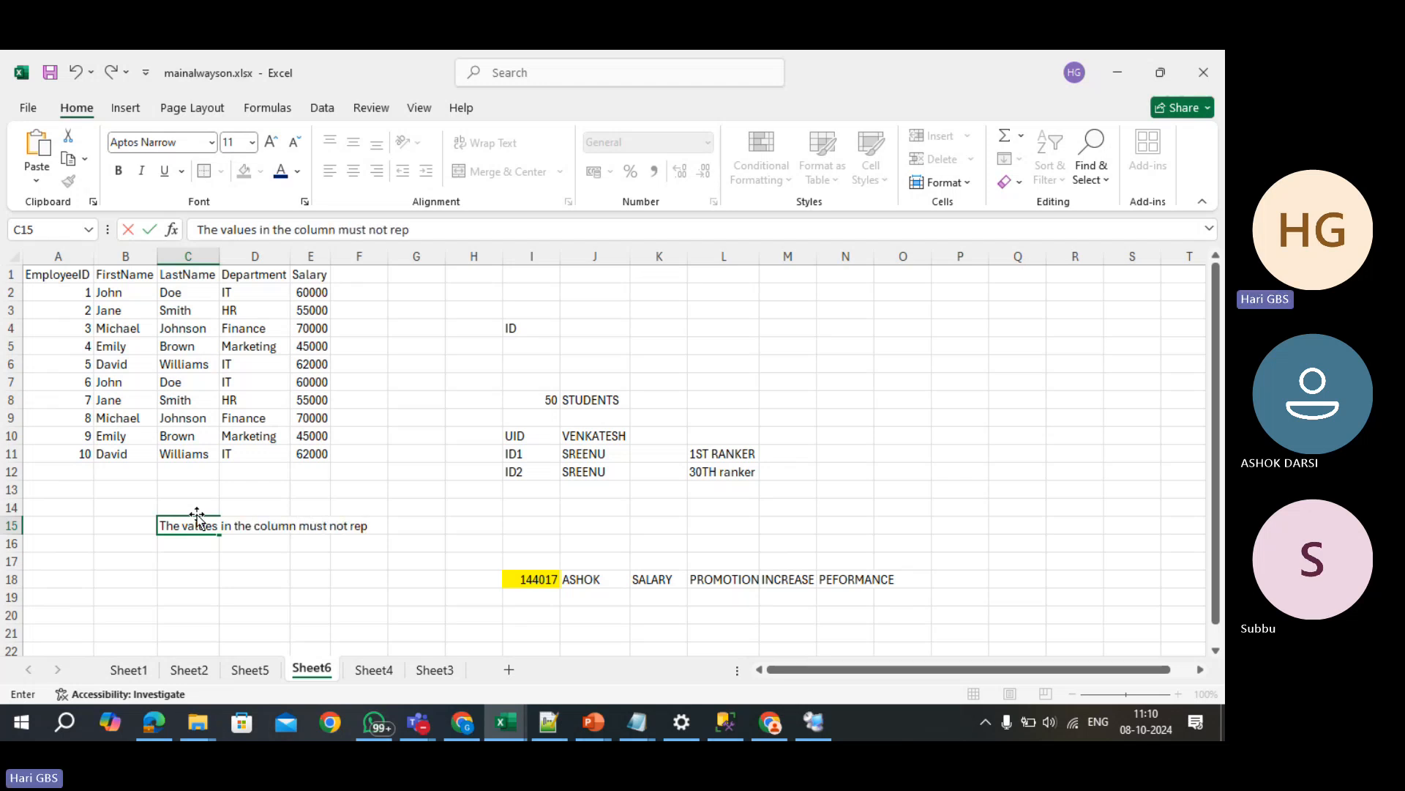
text(eat)
key(Return)
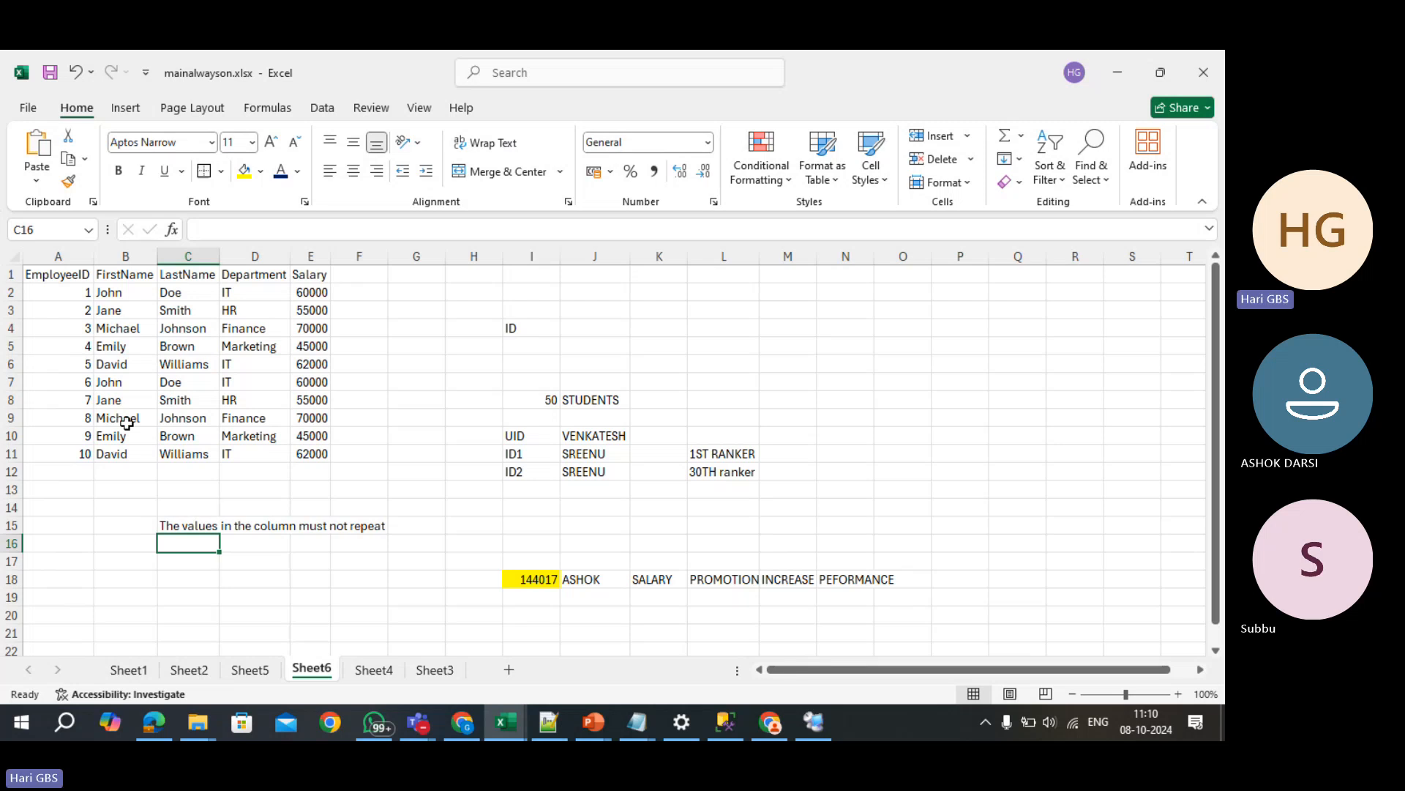
- Fill the EmployeeID column A1:A11 yellow
drag(63, 276, 304, 449)
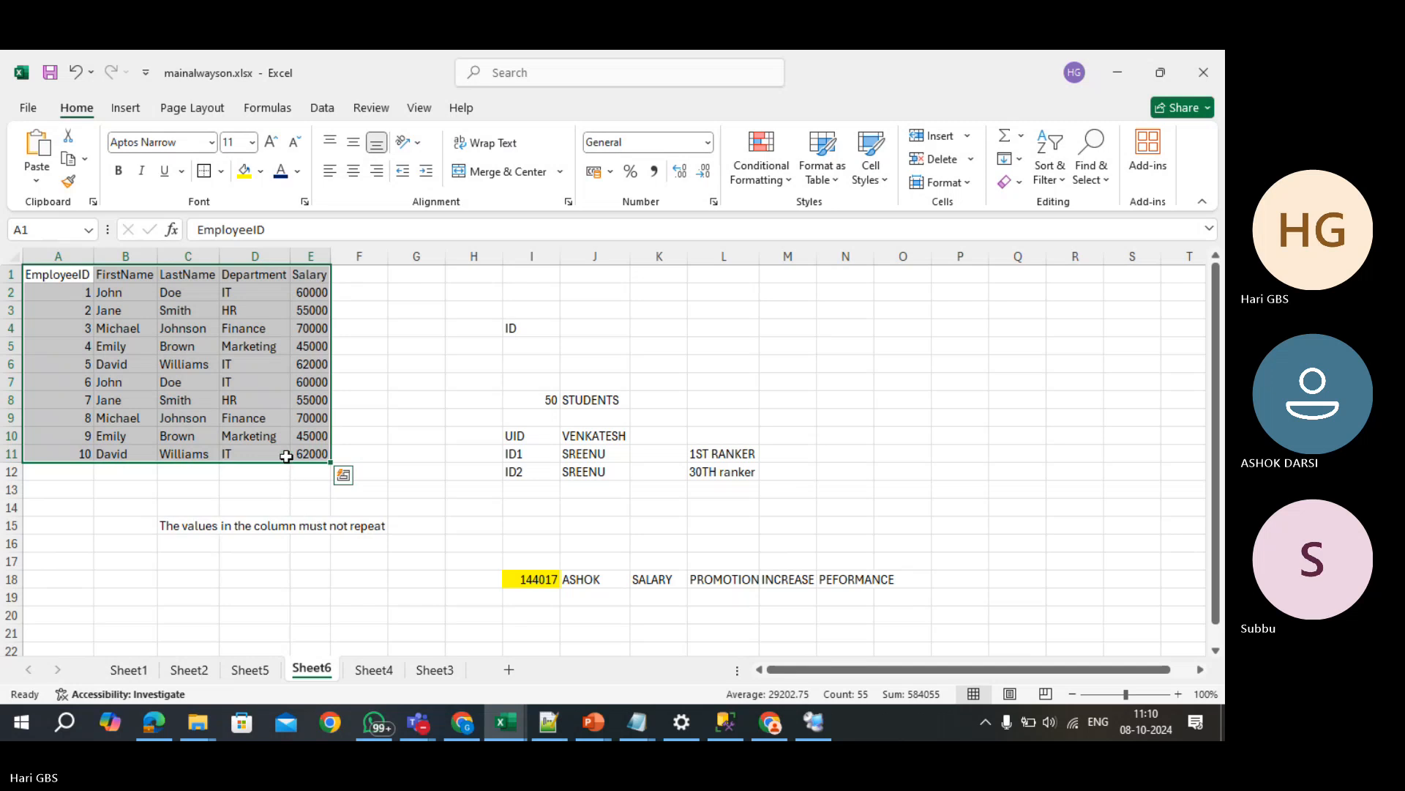
scroll(286, 456, up, 2)
drag(110, 279, 110, 515)
click(245, 172)
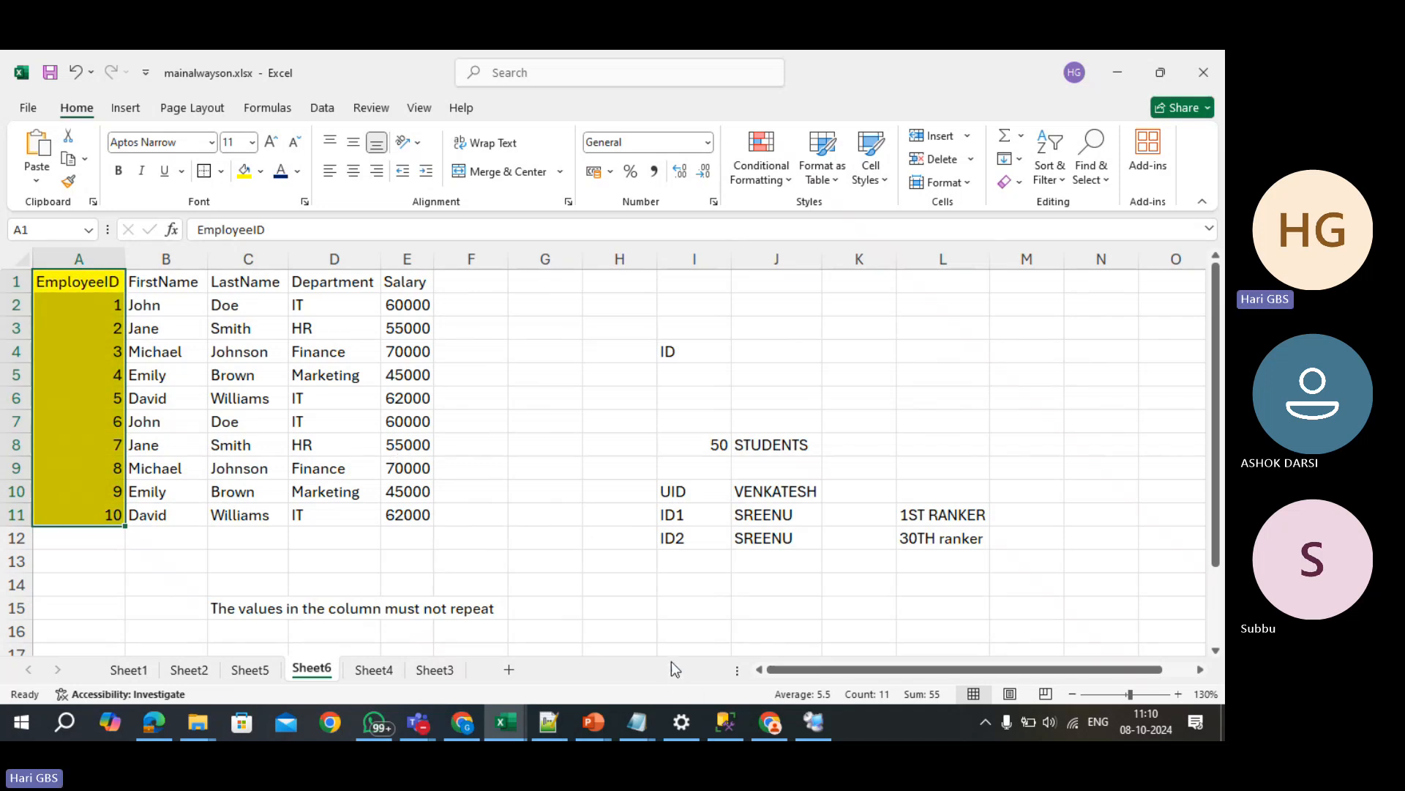
- In SSMS, query the top 1000 rows of ASHOK's Products table and copy the results with headers
key(alt+Tab)
click(323, 439)
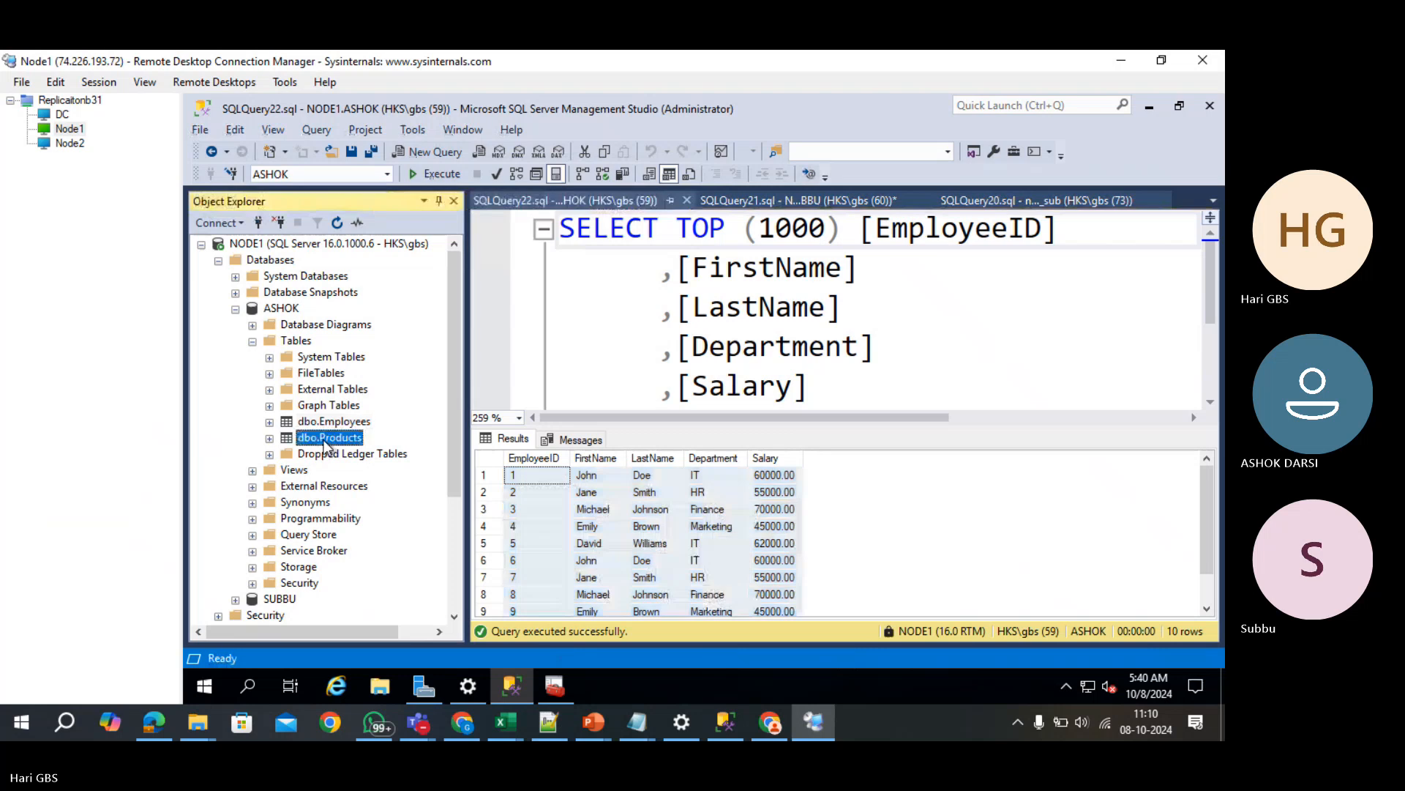
right_click(327, 447)
click(446, 321)
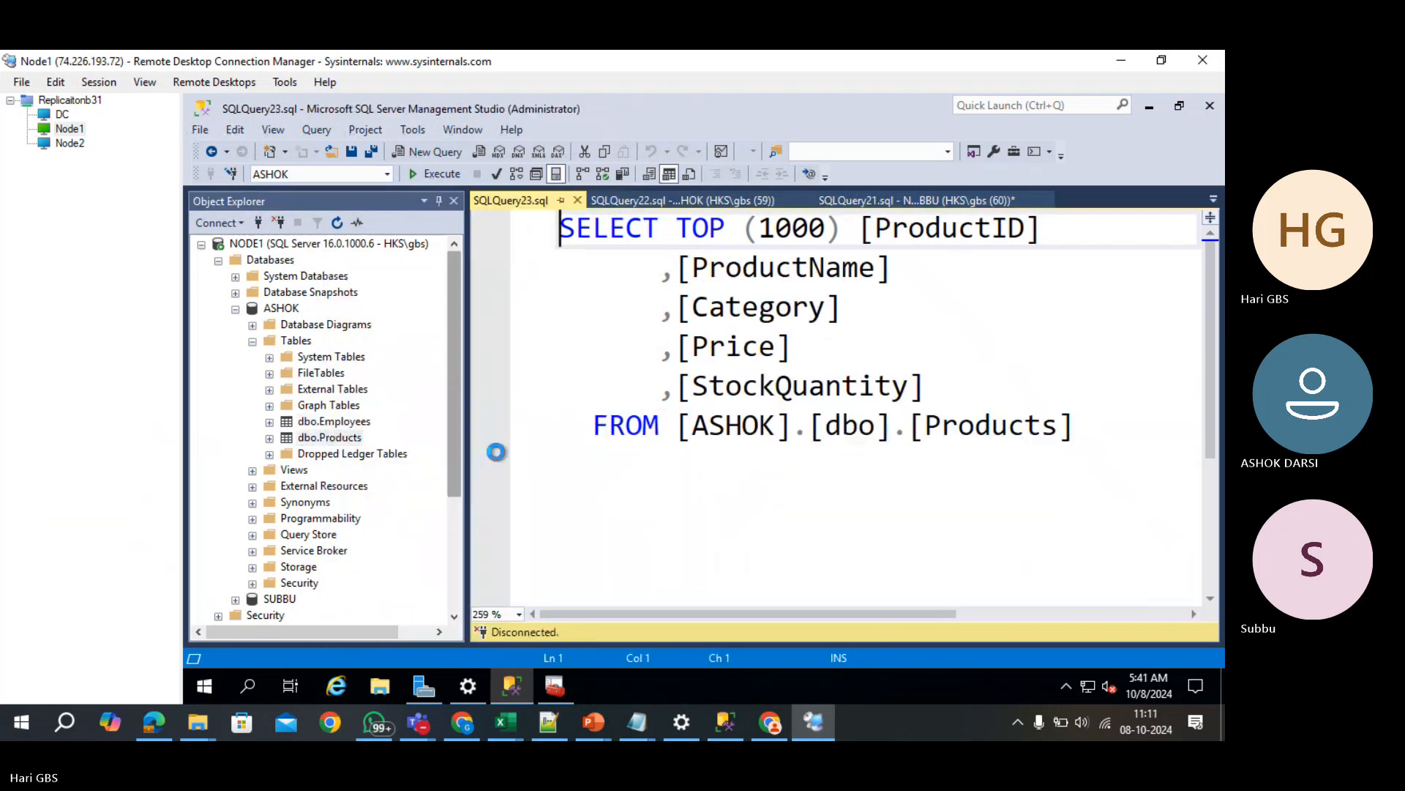
click(498, 460)
right_click(499, 468)
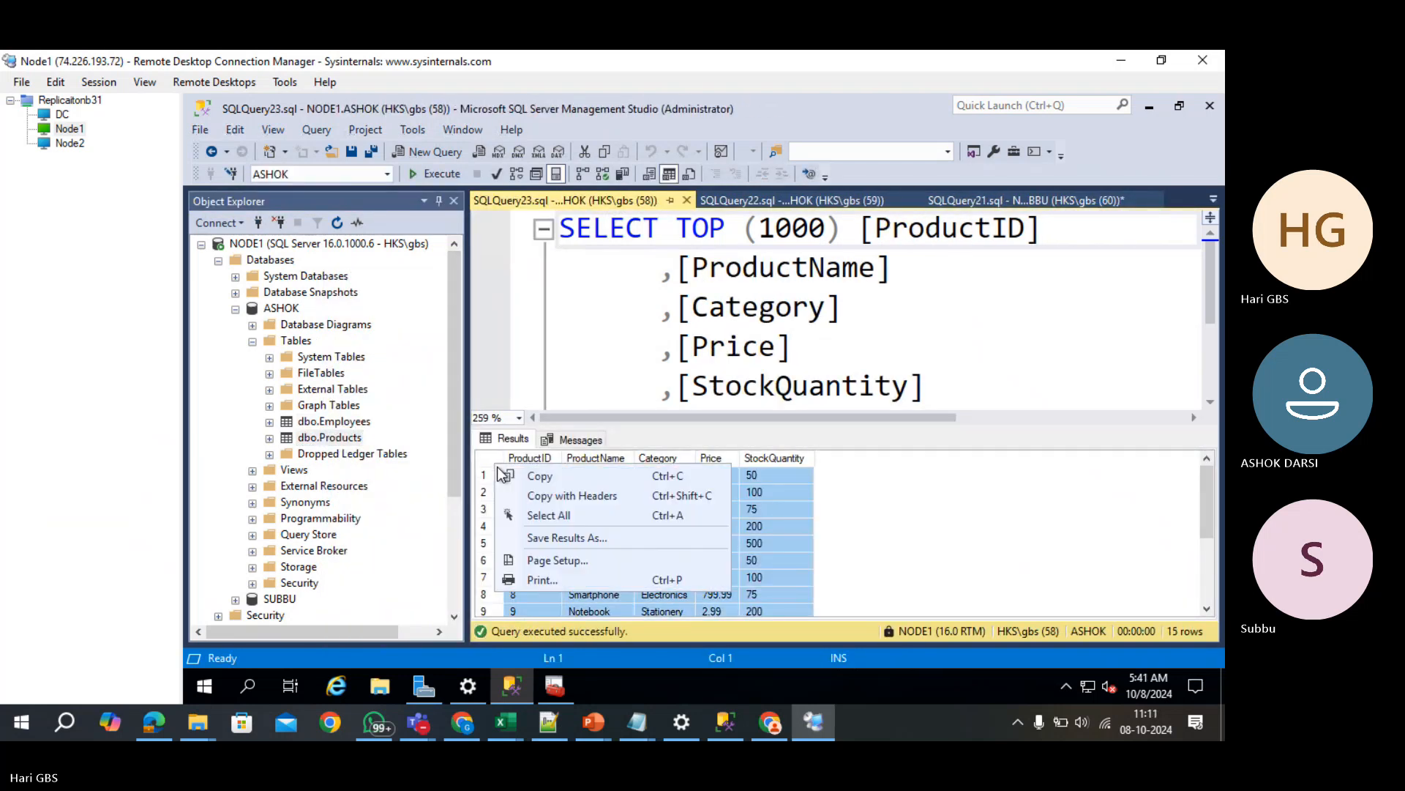
click(521, 488)
key(alt+Tab)
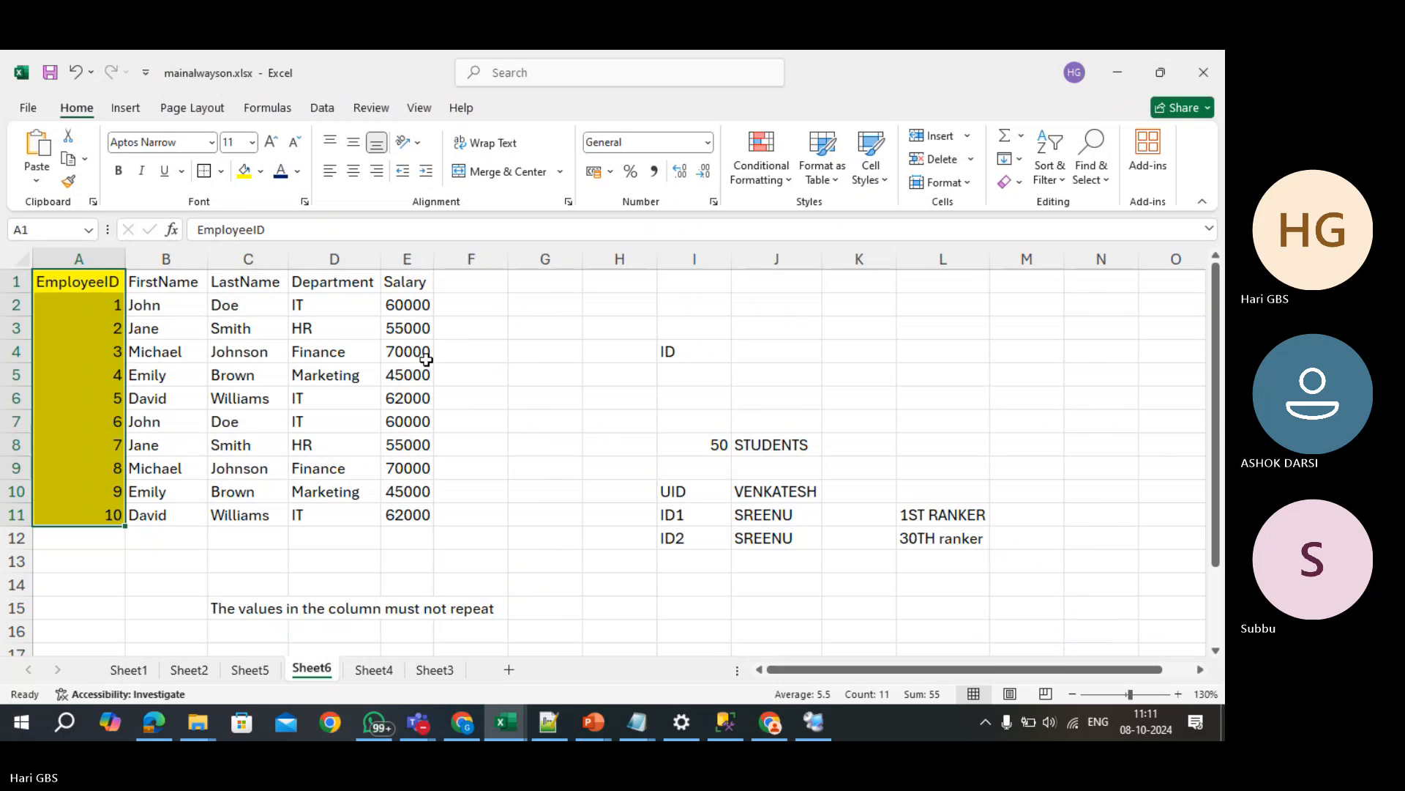
- Paste the Products results with headers starting at cell A28
scroll(298, 568, down, 6)
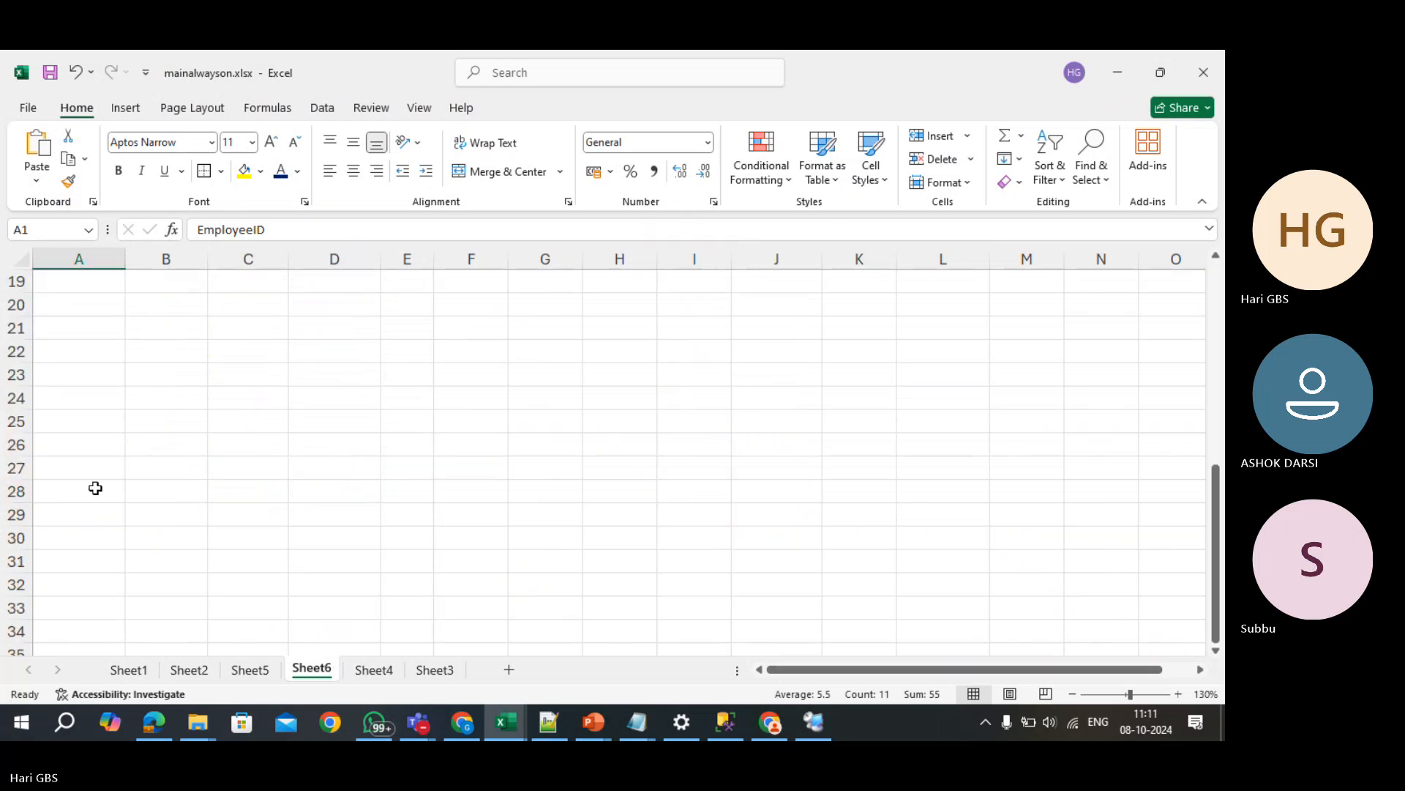
click(110, 492)
key(ctrl+v)
scroll(264, 483, down, 3)
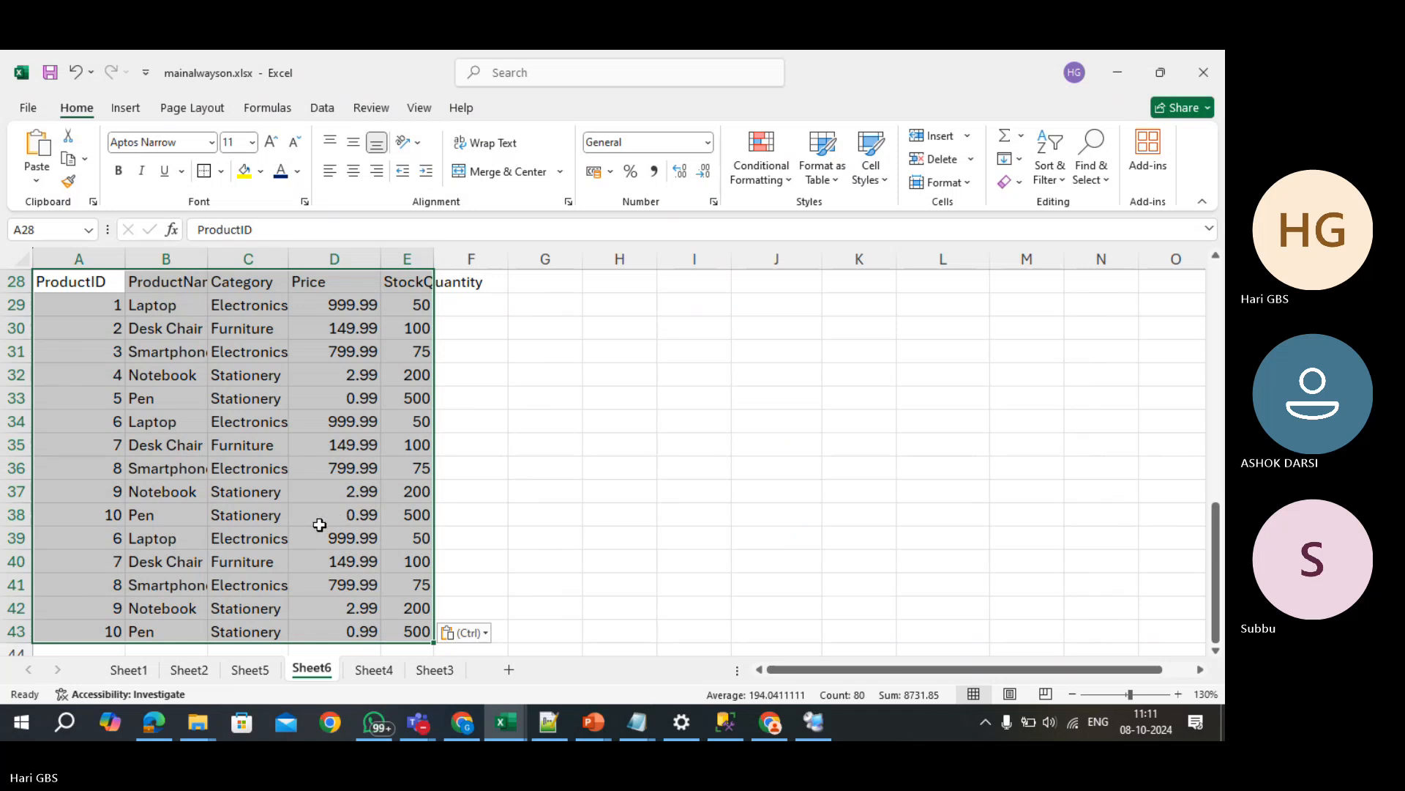
- Show the sheet full-screen and autofit columns B, C and E to their headers
key(ctrl+shift+F1)
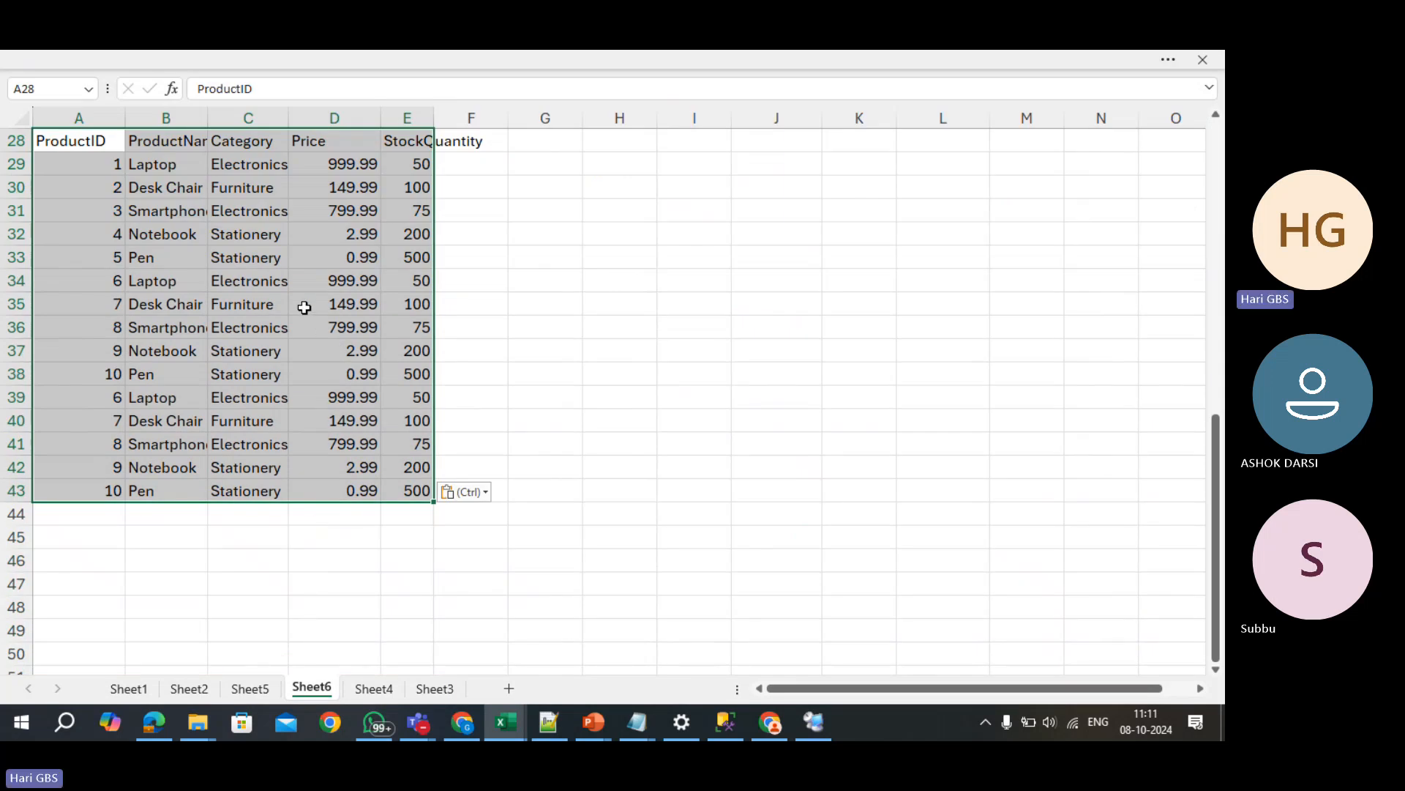
double_click(210, 117)
double_click(315, 117)
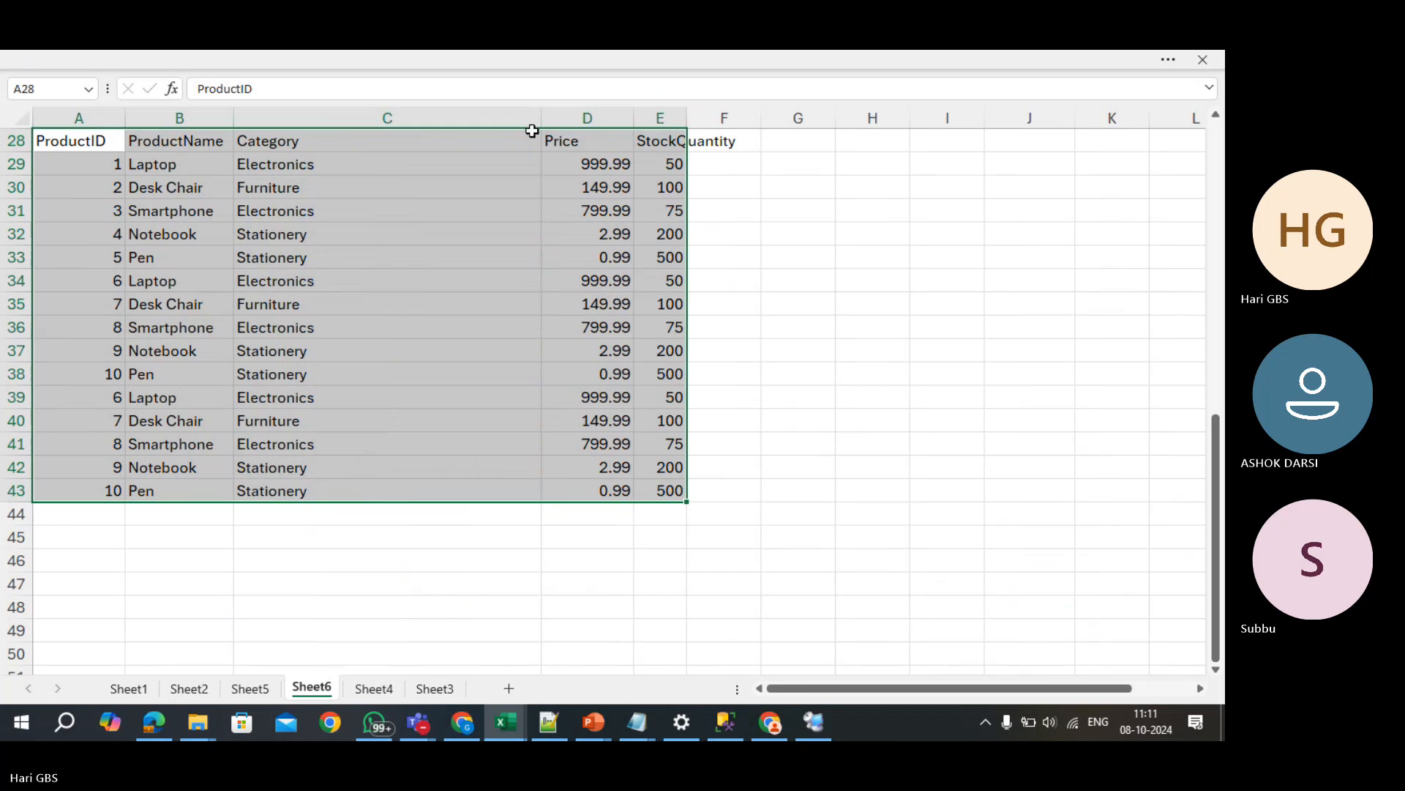
double_click(687, 117)
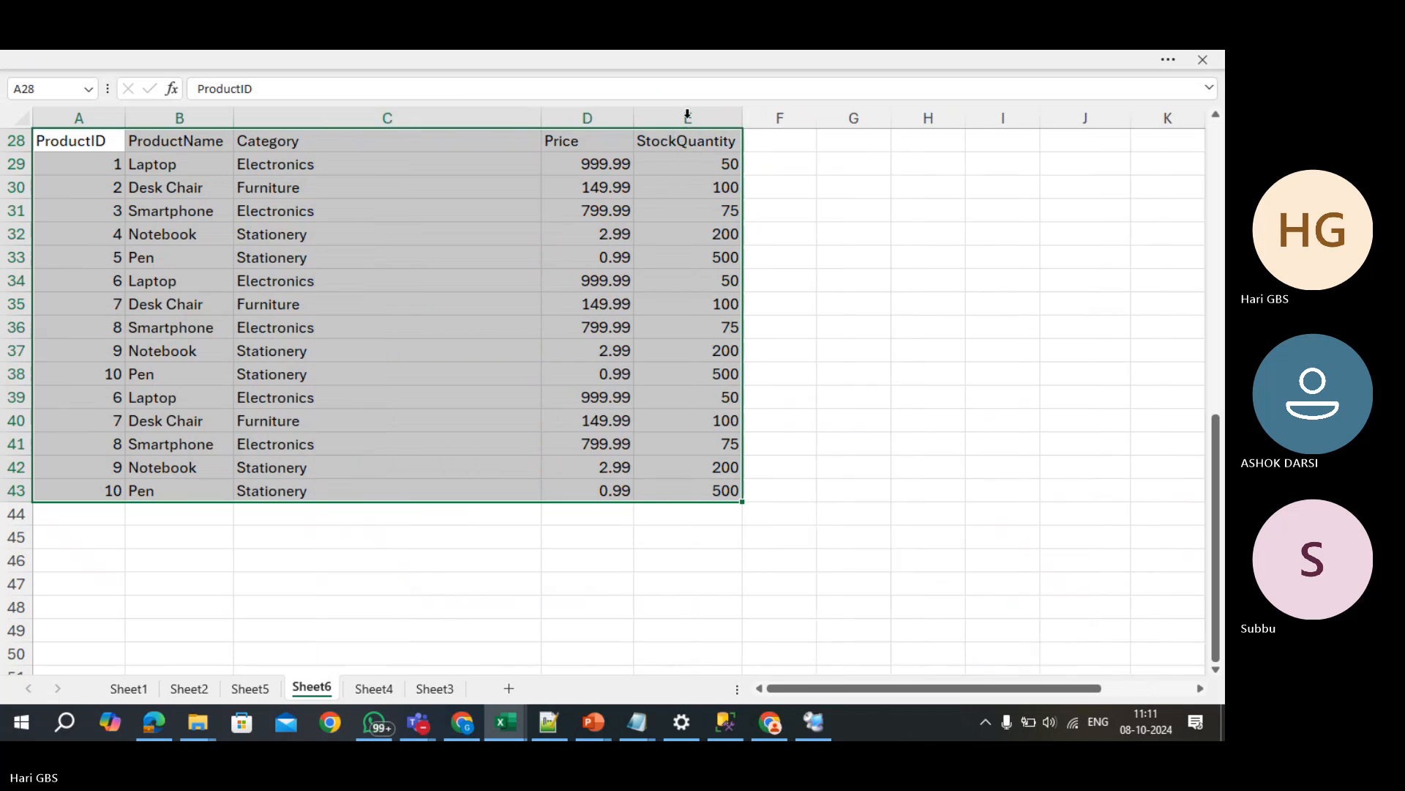
click(452, 471)
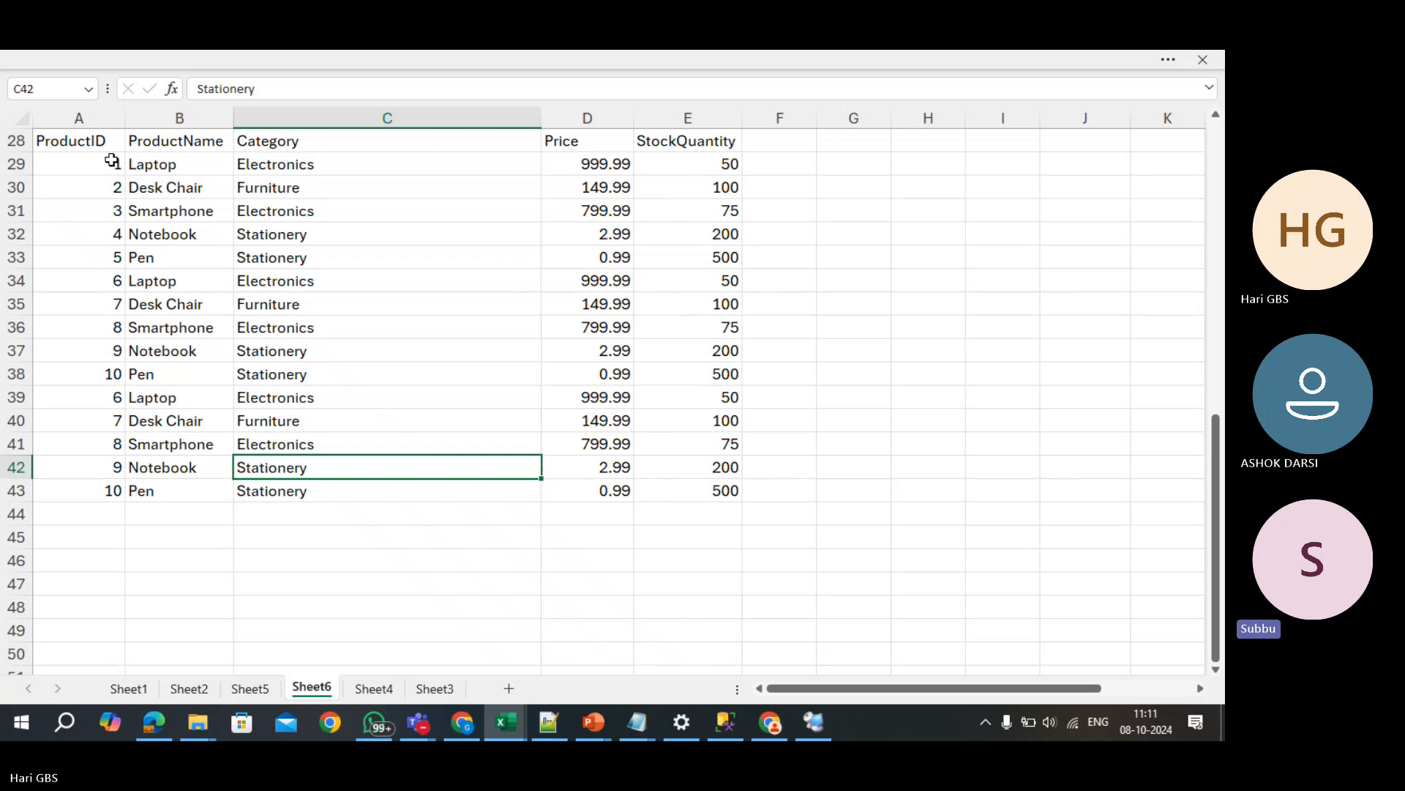
- Highlight the ProductID run 1–10 and the whole product table, then return to the SQL Server session
click(103, 371)
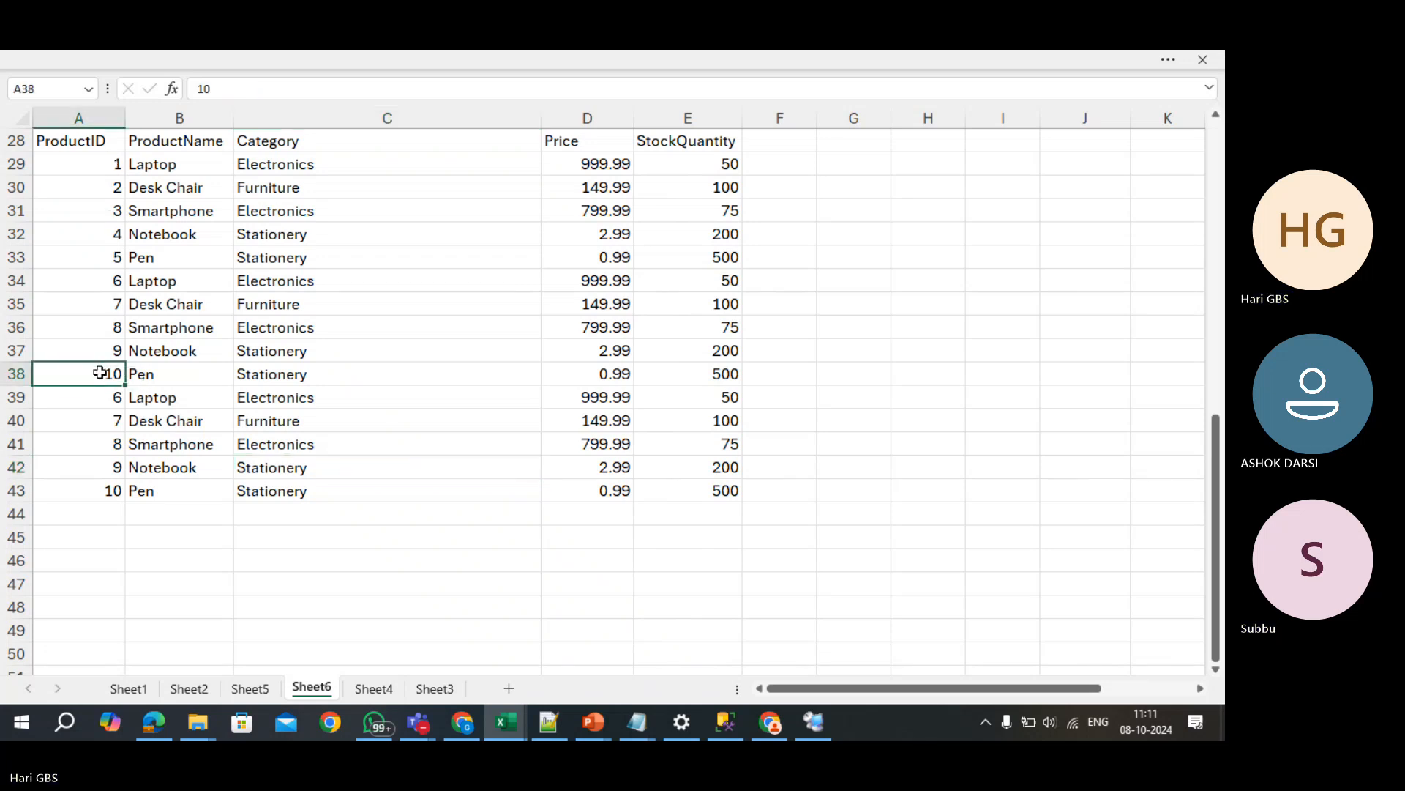
drag(120, 161, 99, 495)
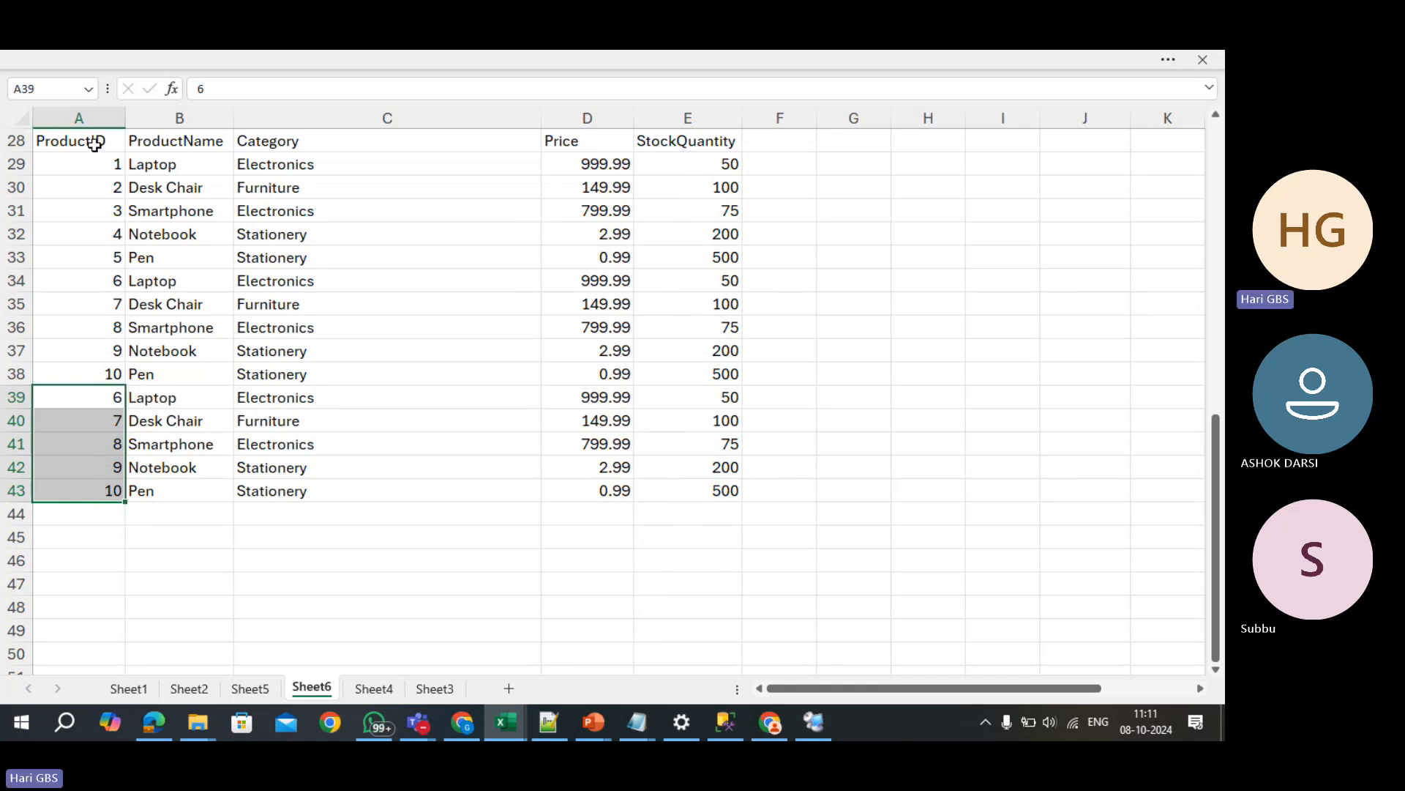
drag(94, 142, 688, 492)
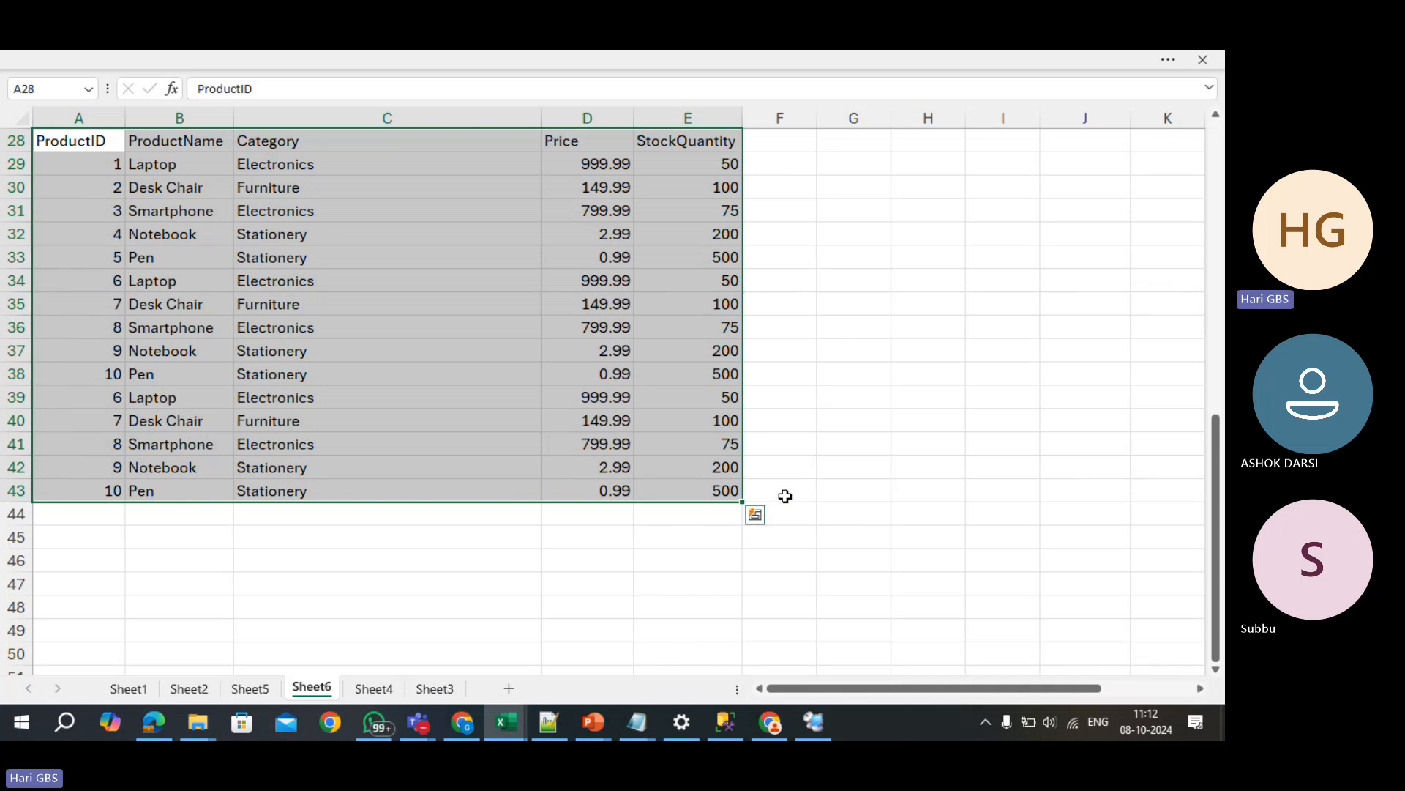
click(722, 522)
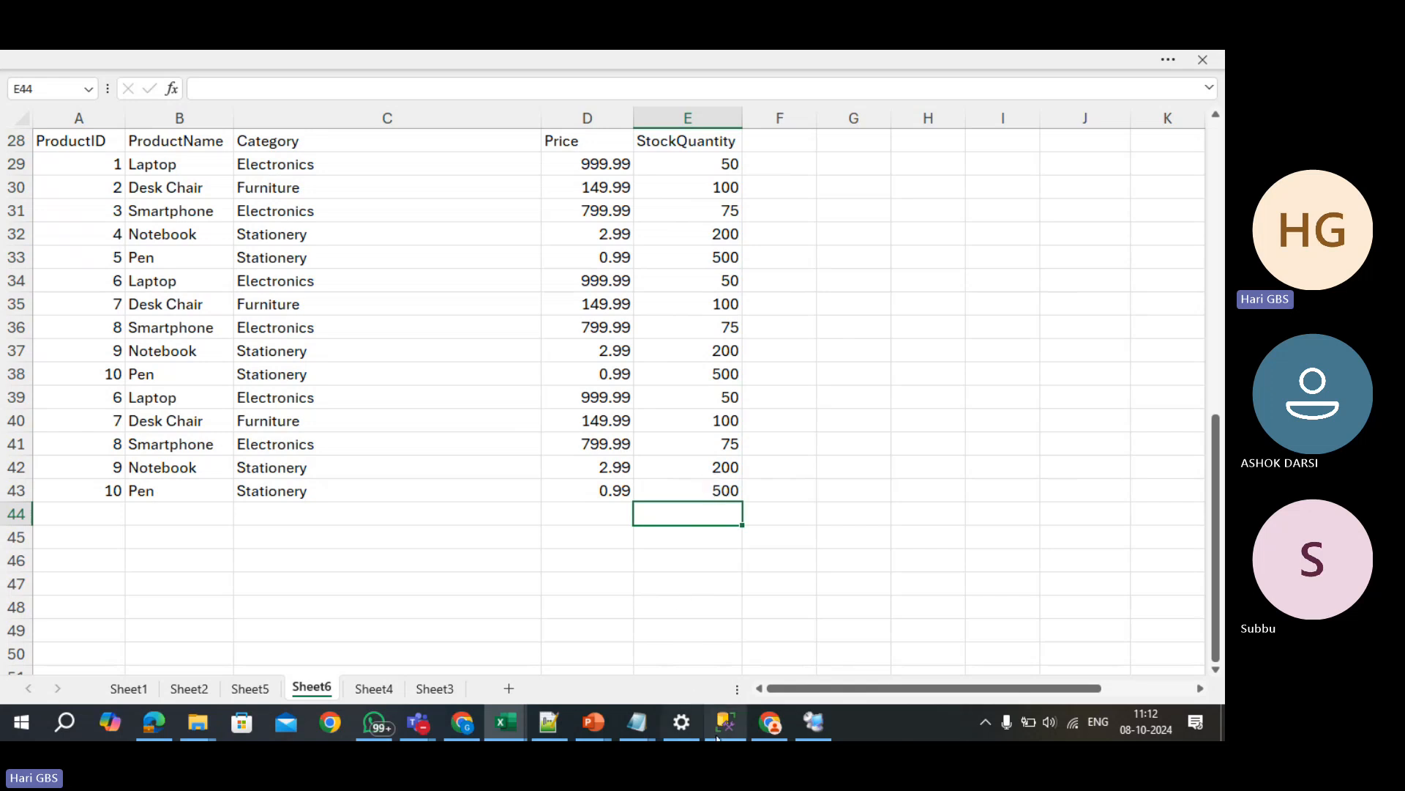
click(785, 608)
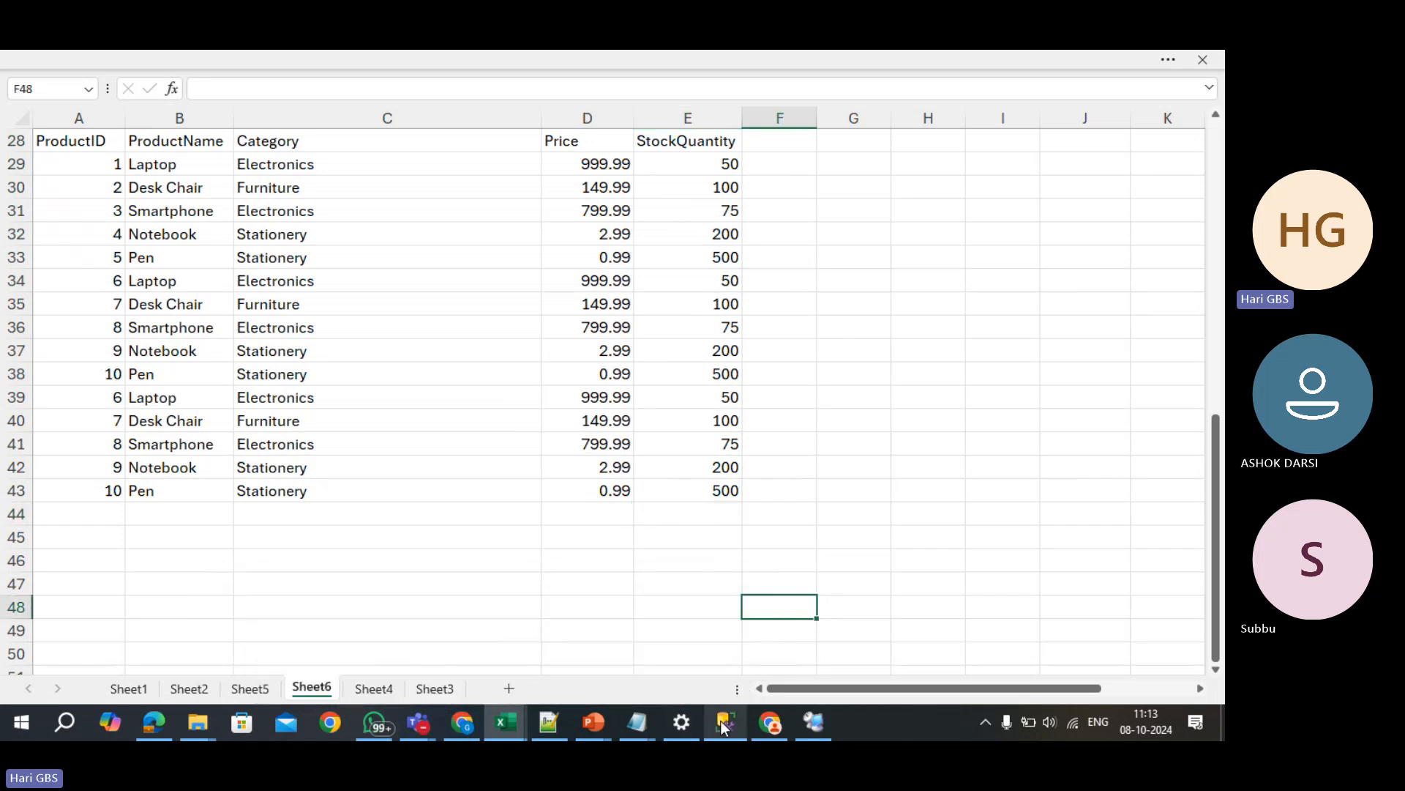
click(819, 727)
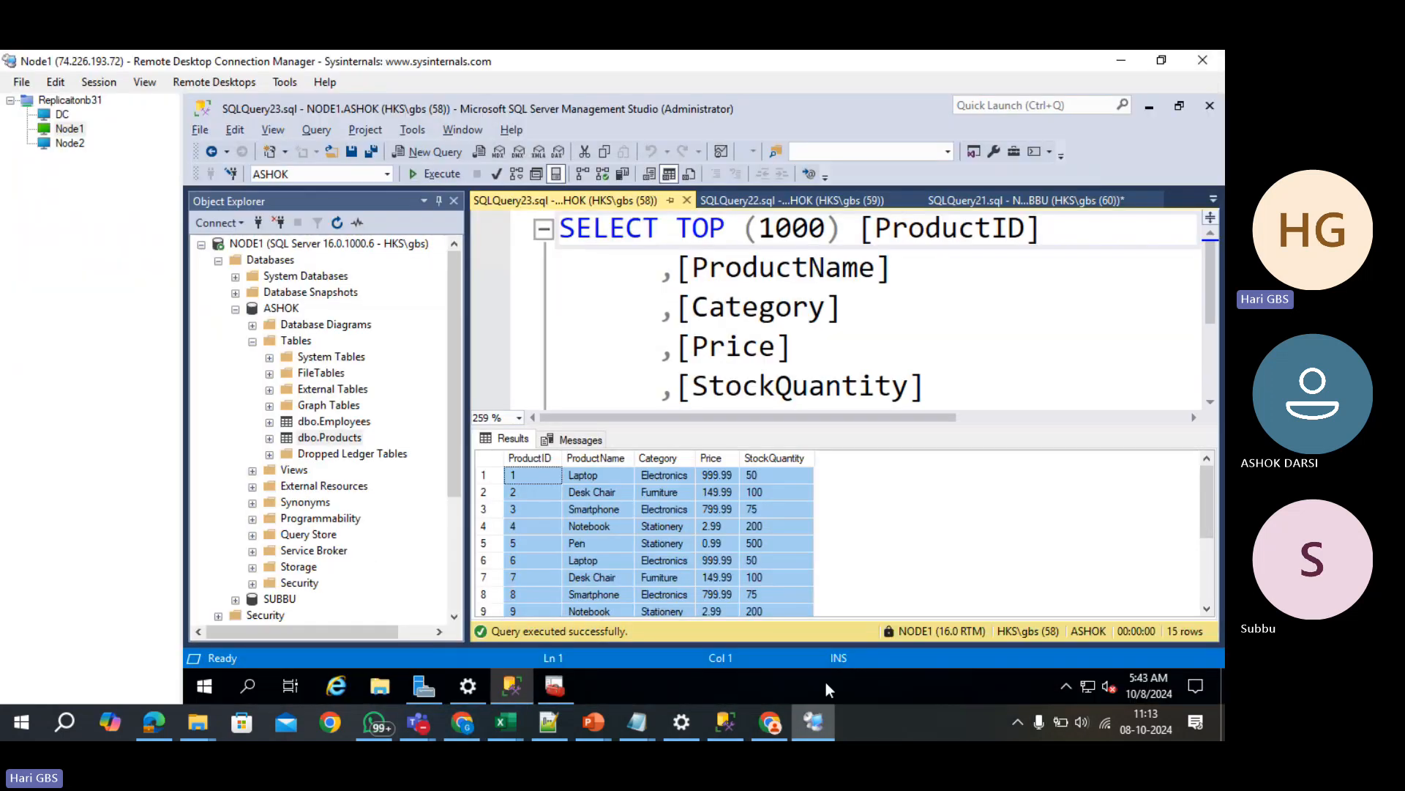
- Expand and collapse ASHOK to review its tables, then bring up the Local Publications context menu
click(235, 308)
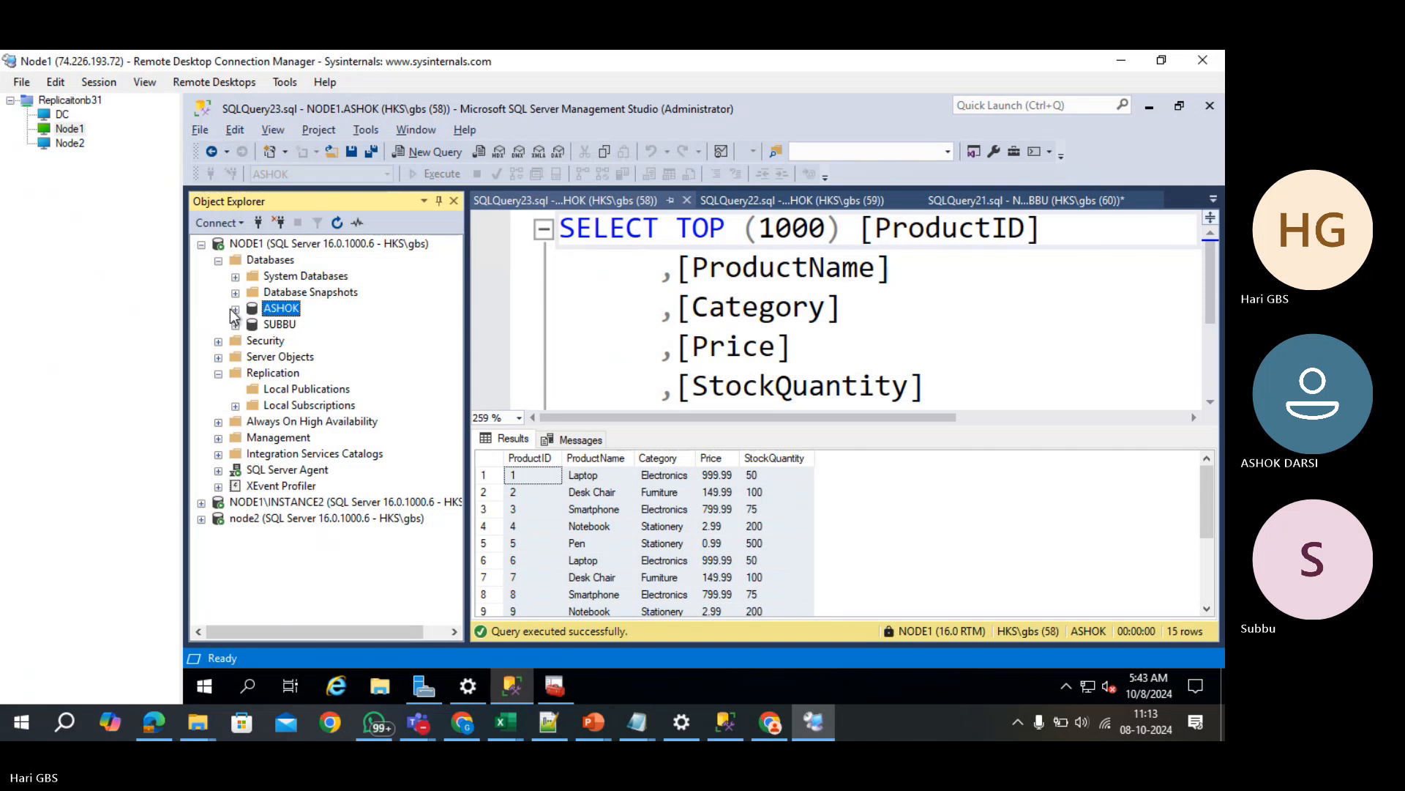
click(235, 309)
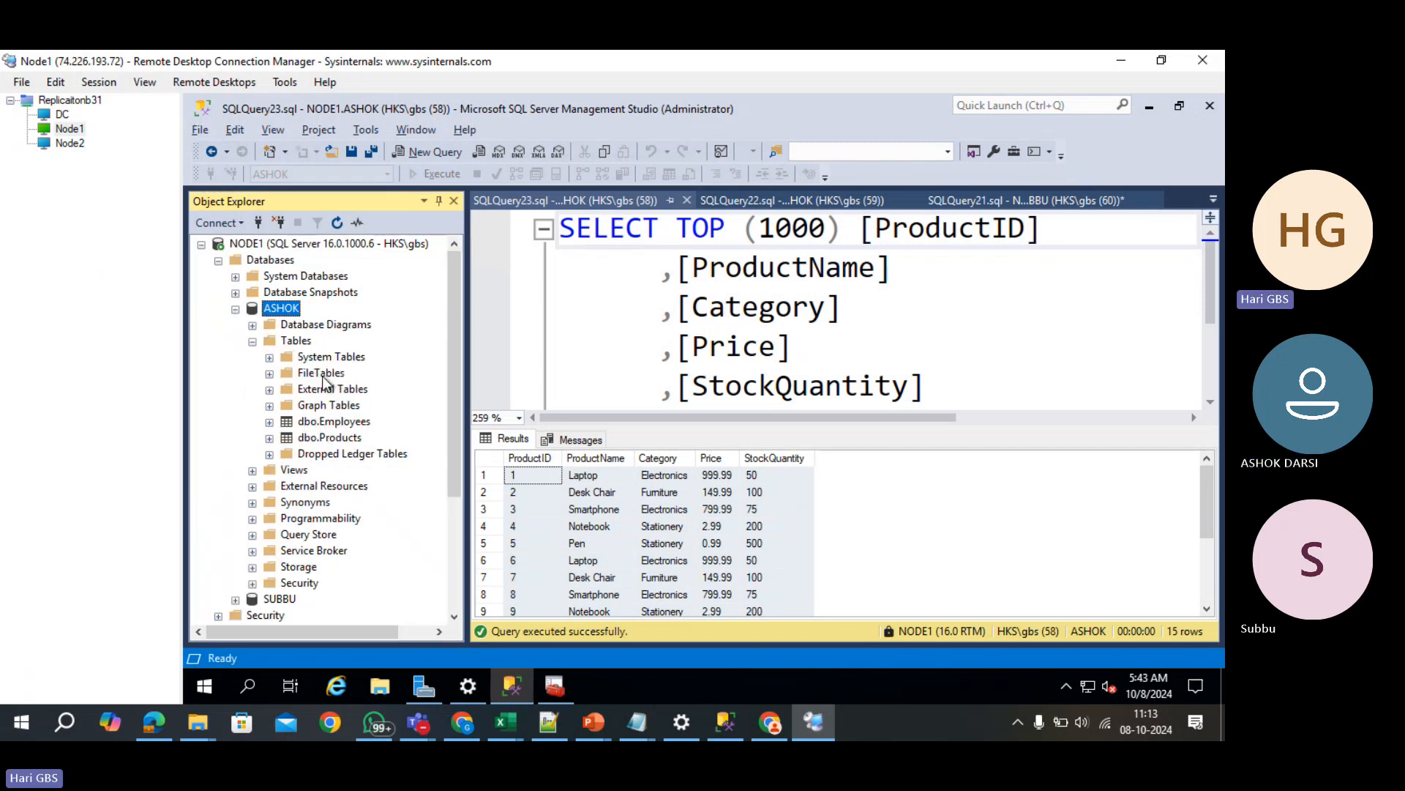
scroll(297, 475, down, 3)
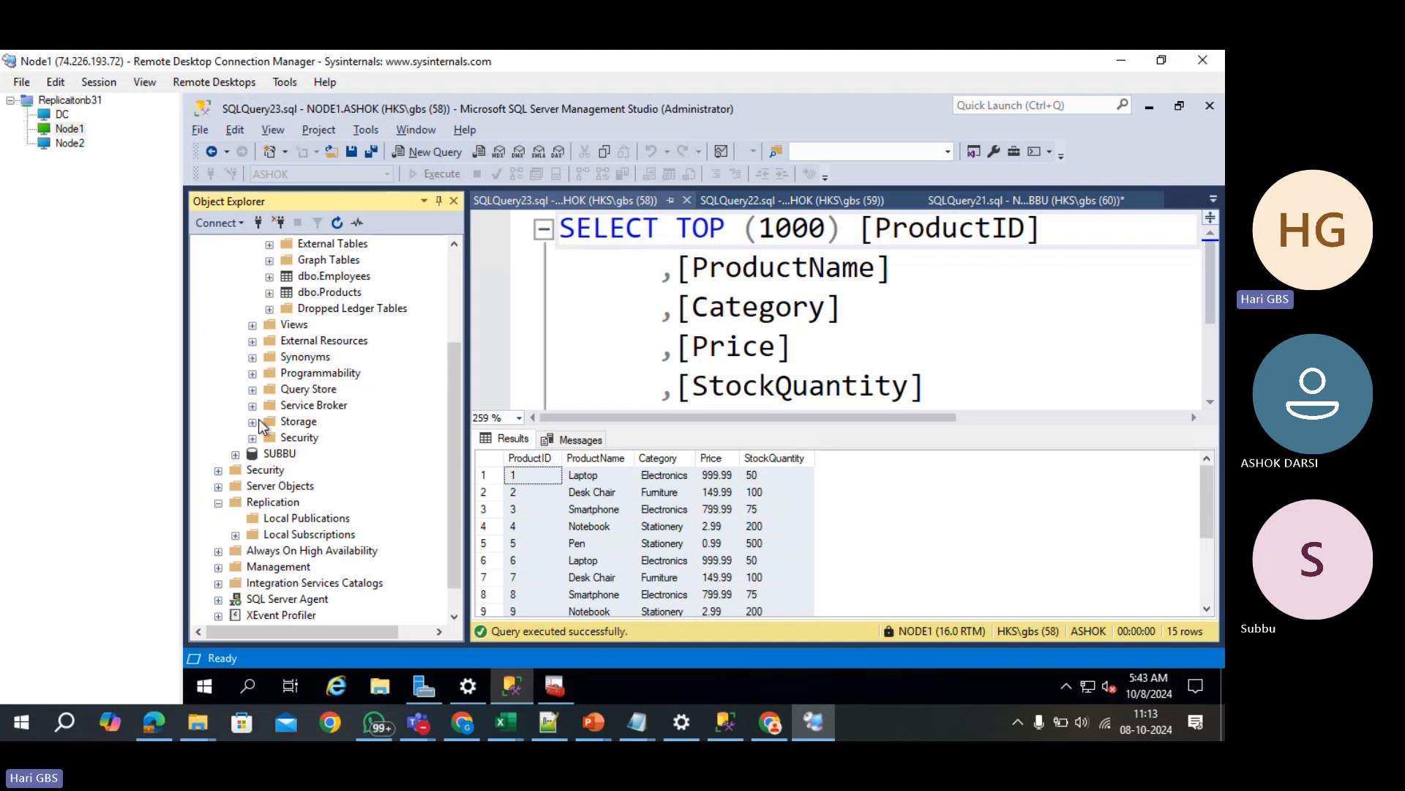
scroll(257, 413, up, 3)
click(235, 309)
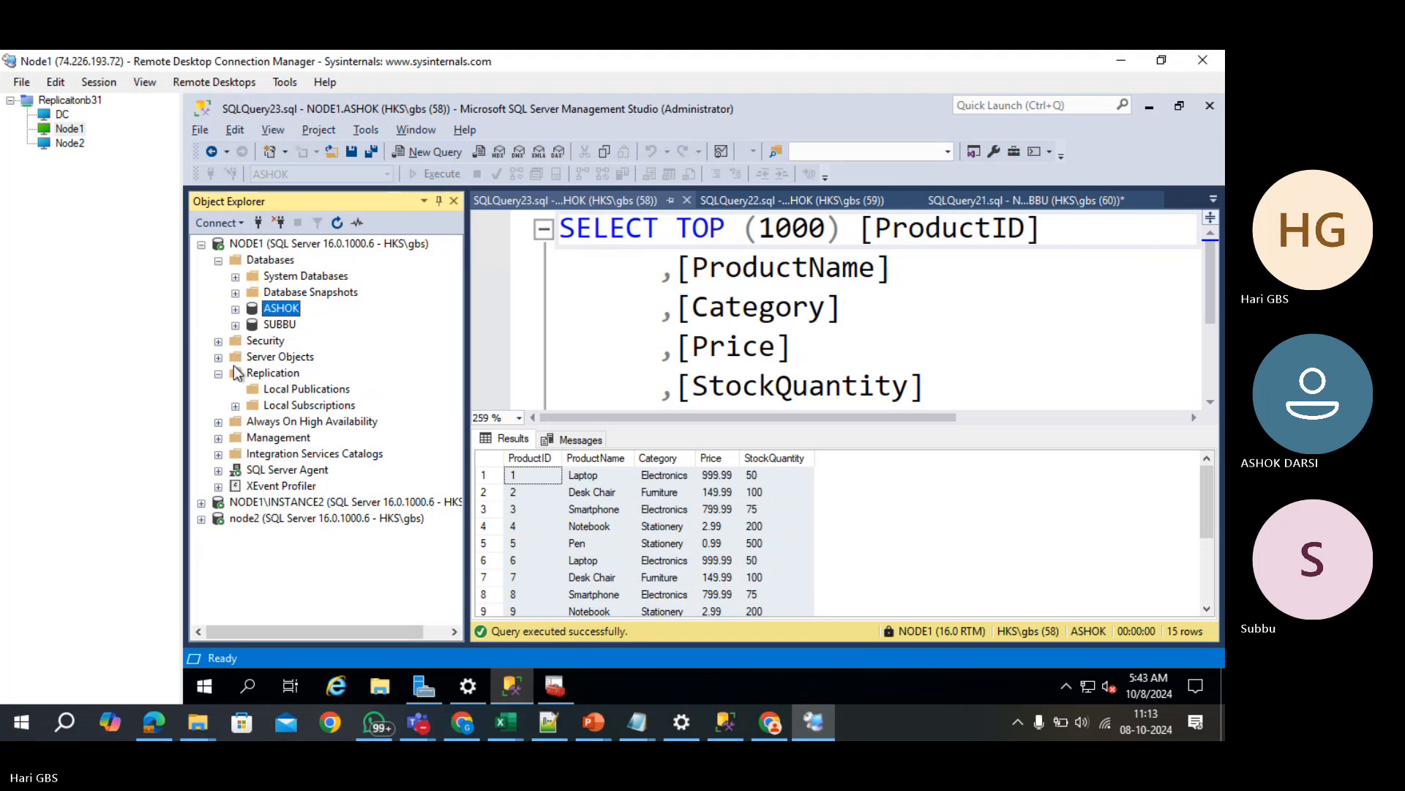
right_click(265, 388)
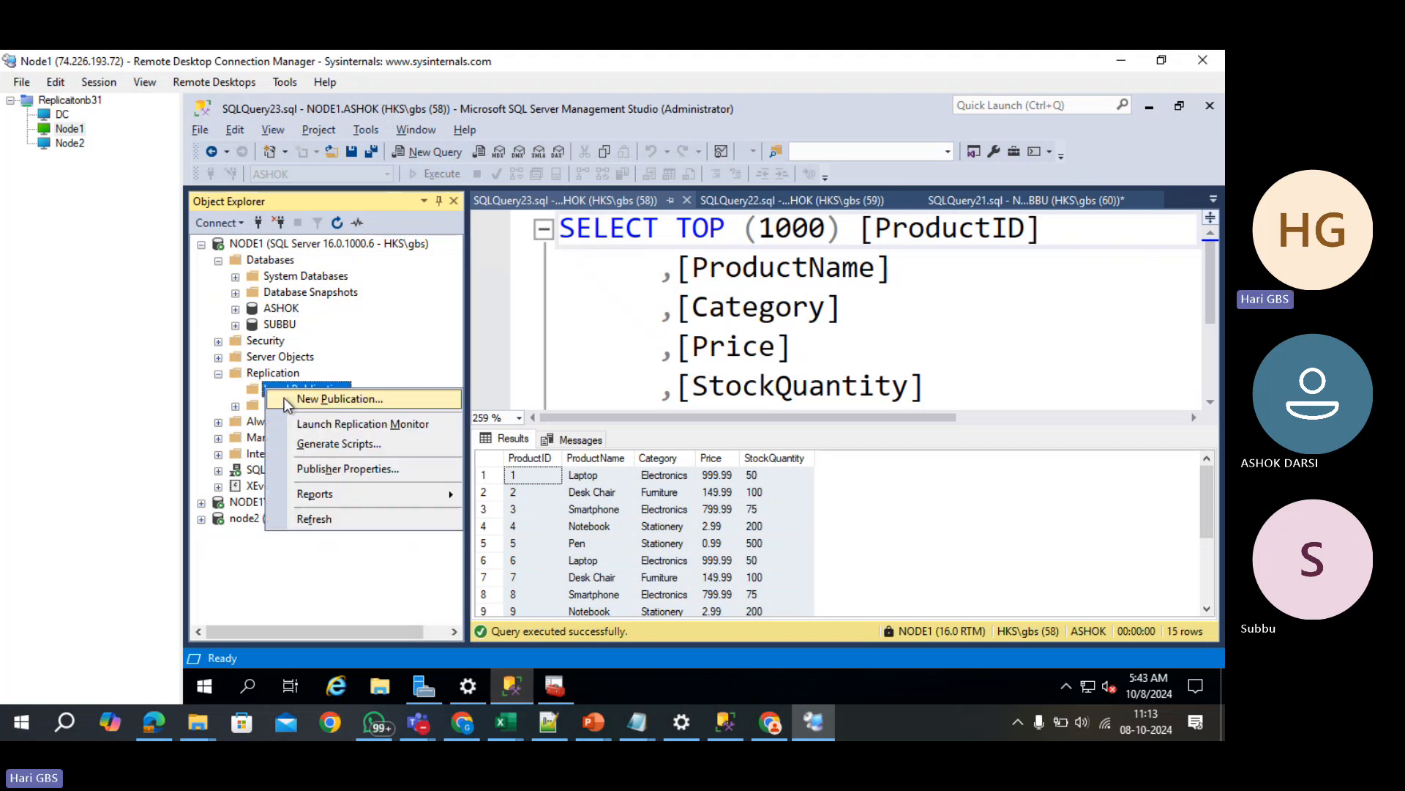
- Start a new transactional publication of SUBBU that publishes the Employees and Products2 tables
click(290, 399)
click(788, 552)
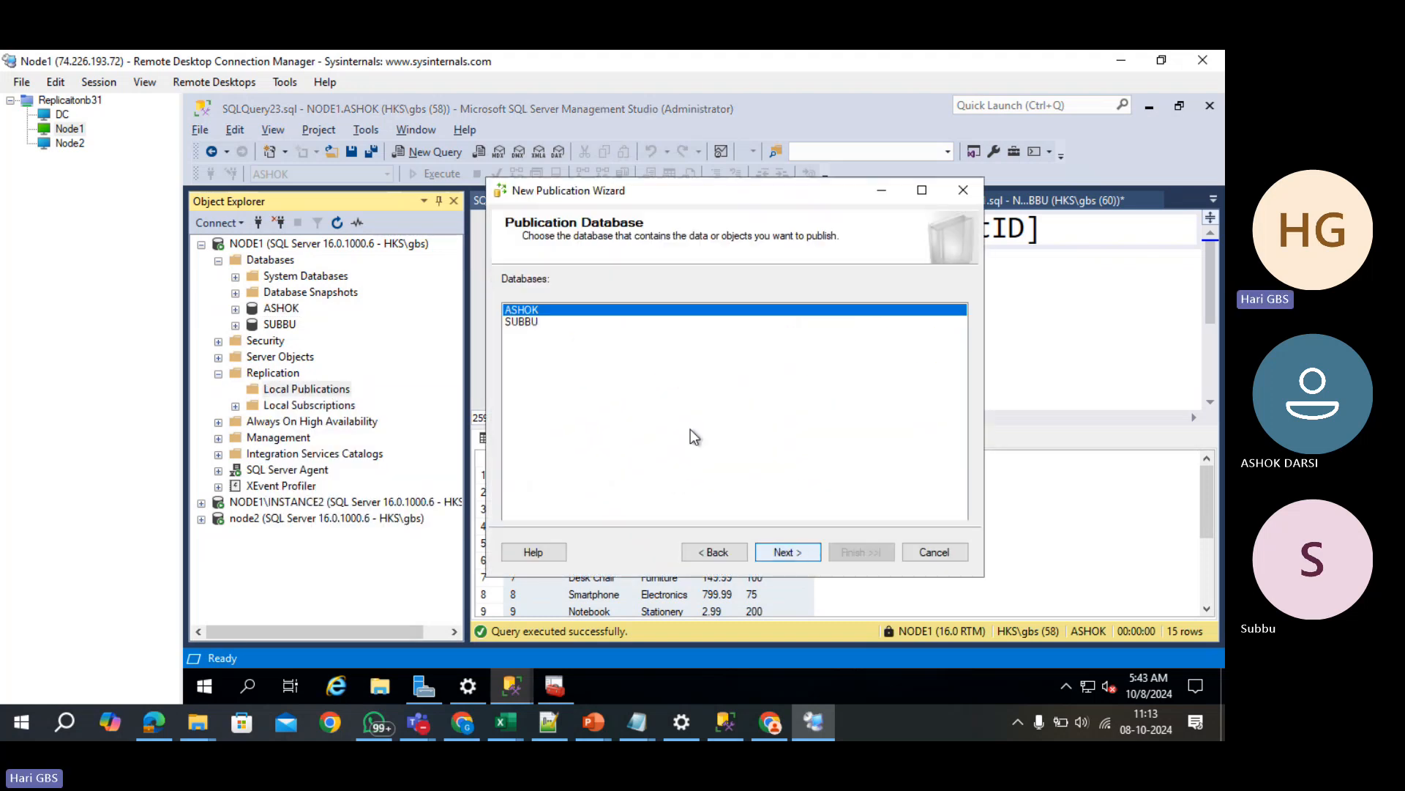
click(522, 322)
click(810, 550)
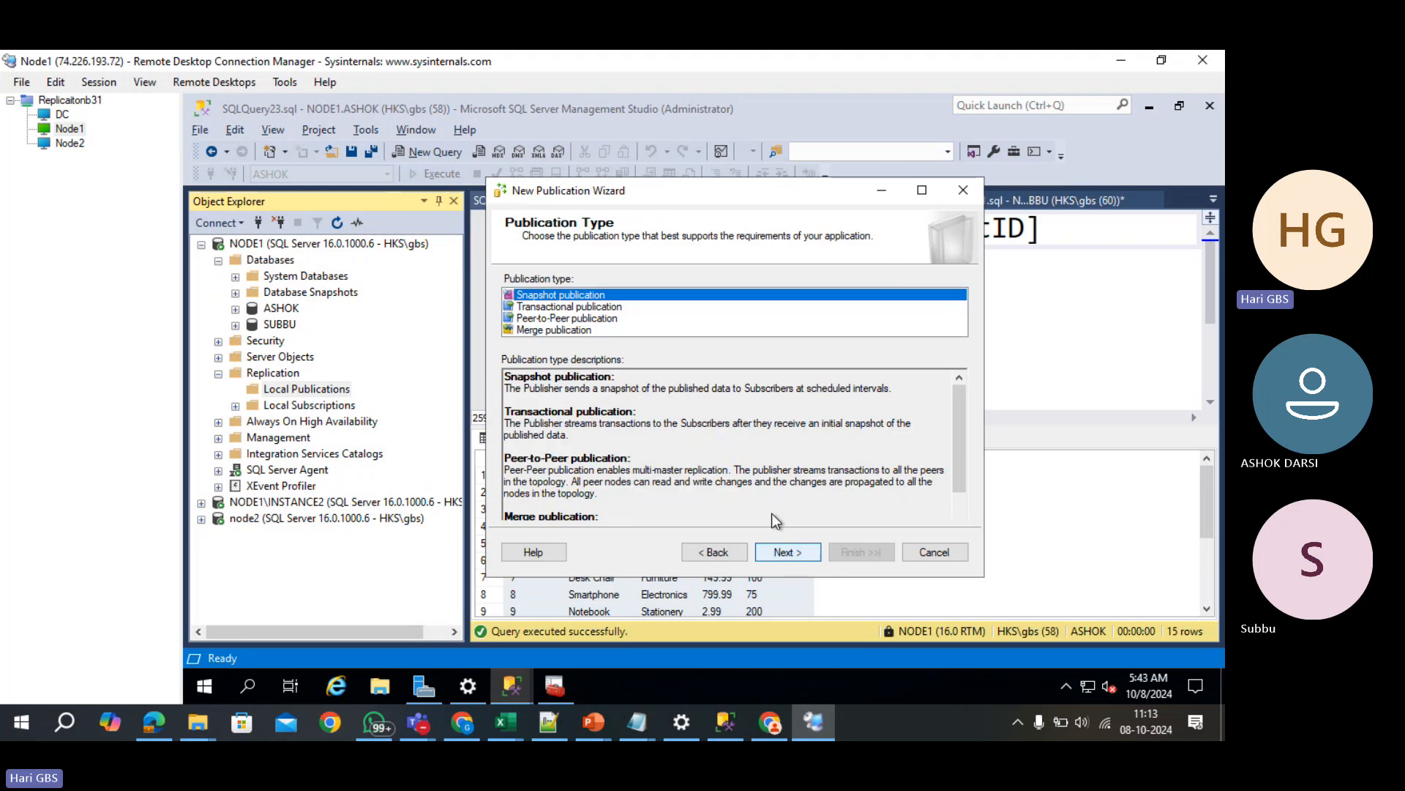
click(565, 307)
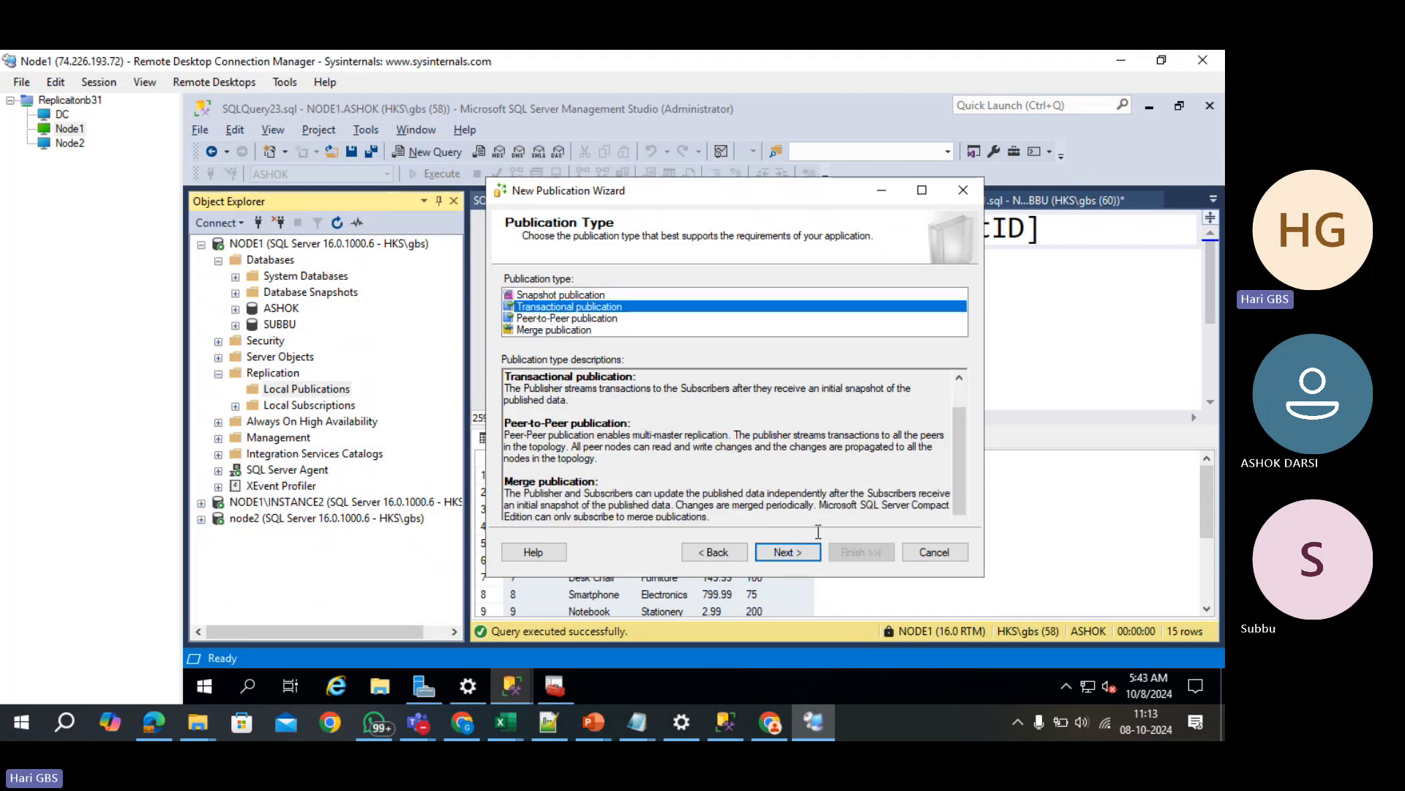
click(801, 552)
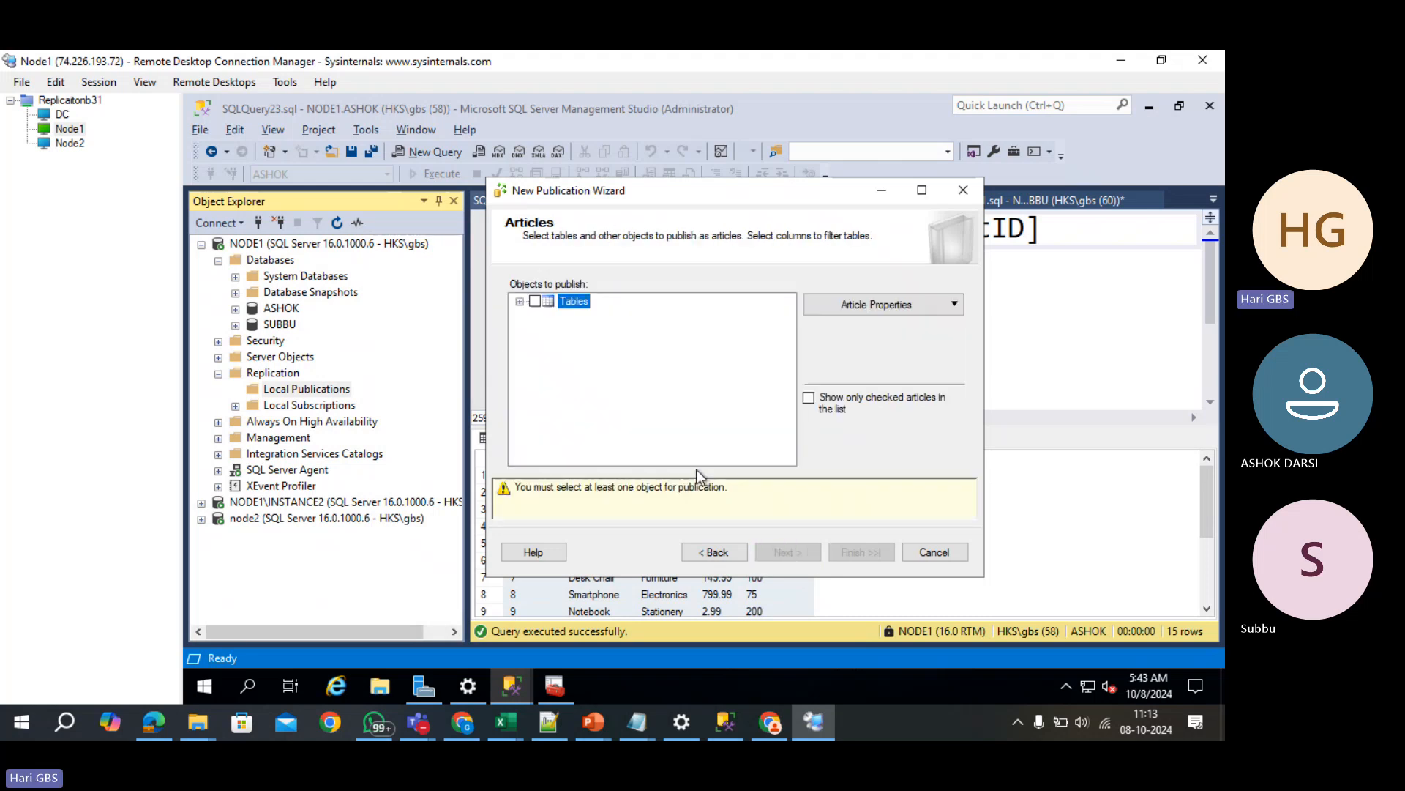
click(520, 300)
click(552, 316)
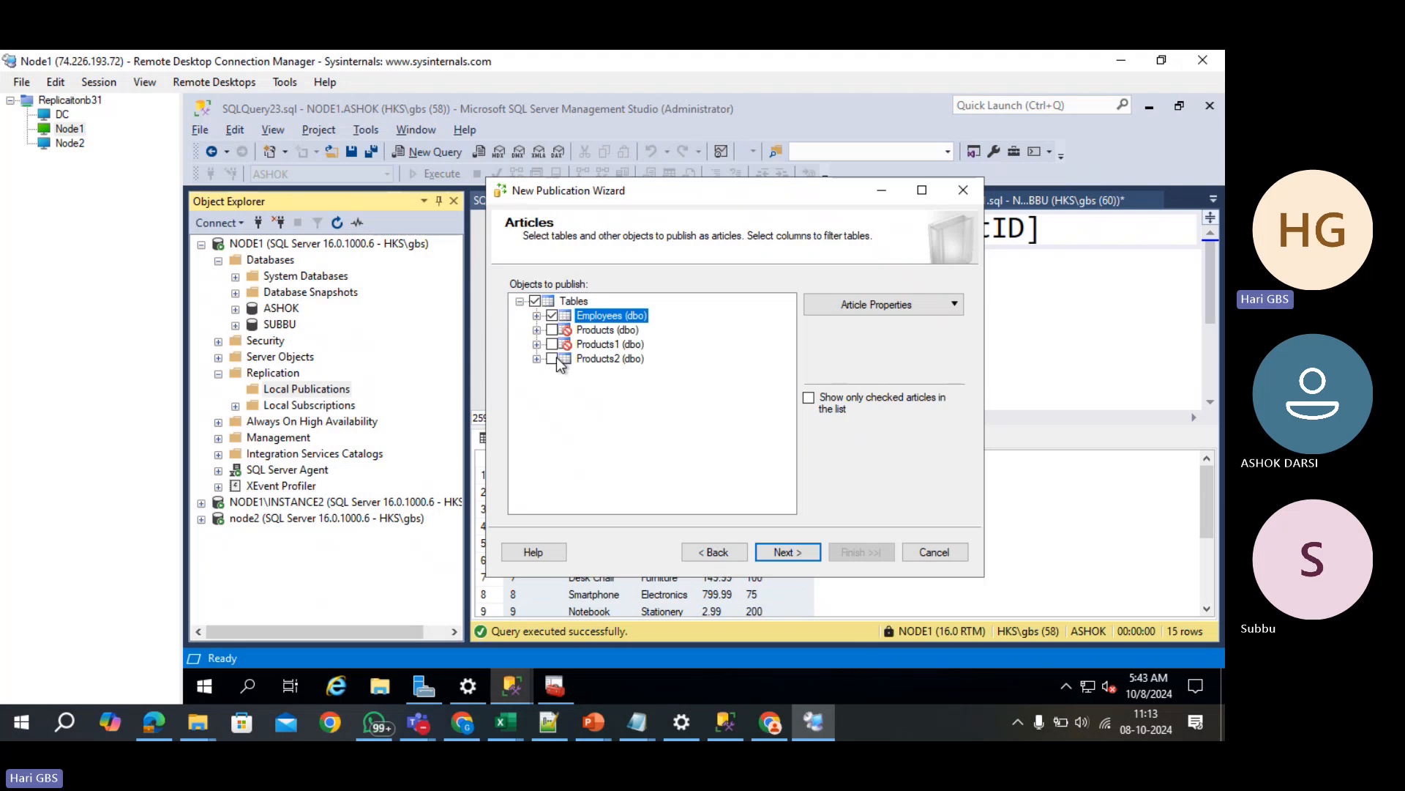
click(553, 358)
click(789, 550)
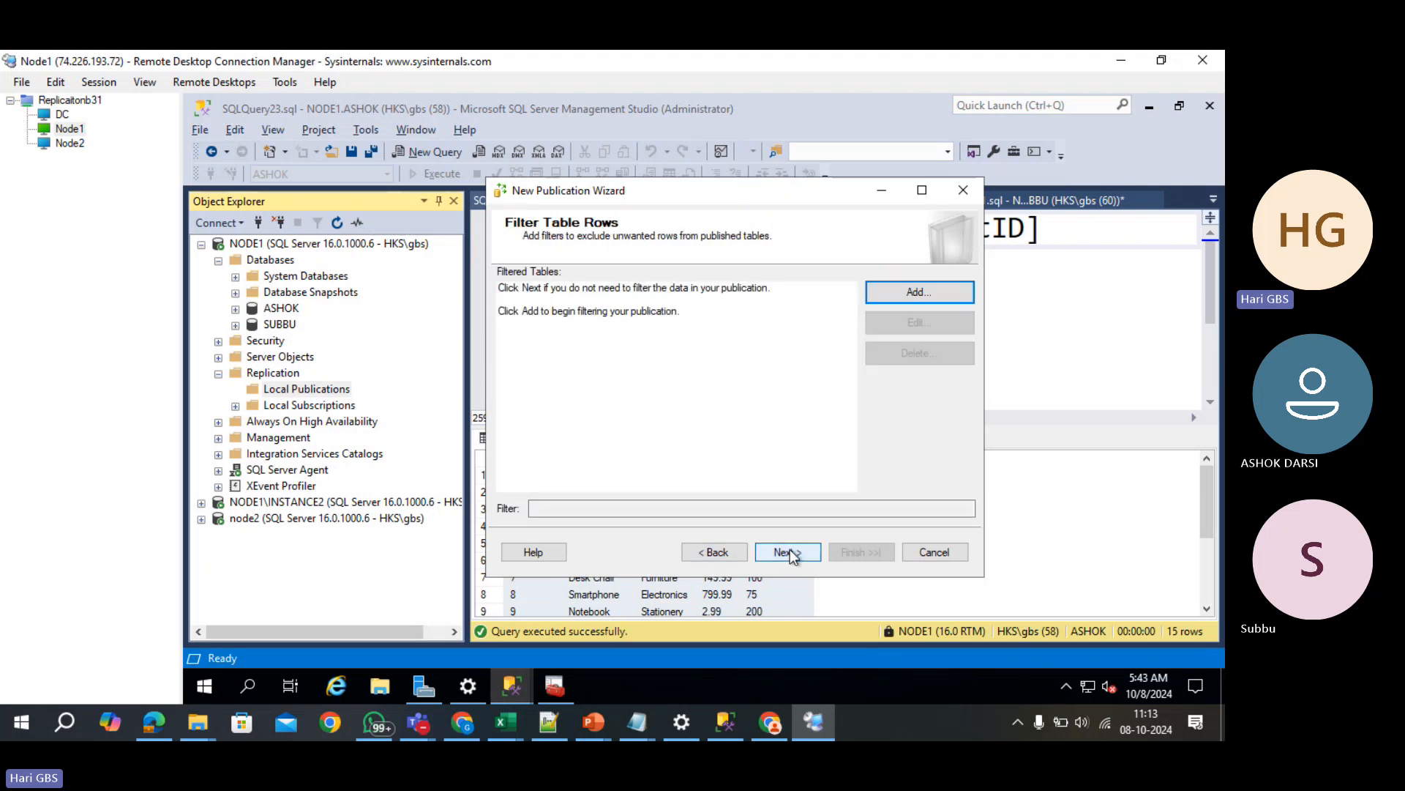
- Run the Snapshot Agent under the SQL Server Agent account and create the publication as subbu_tran_un
click(794, 553)
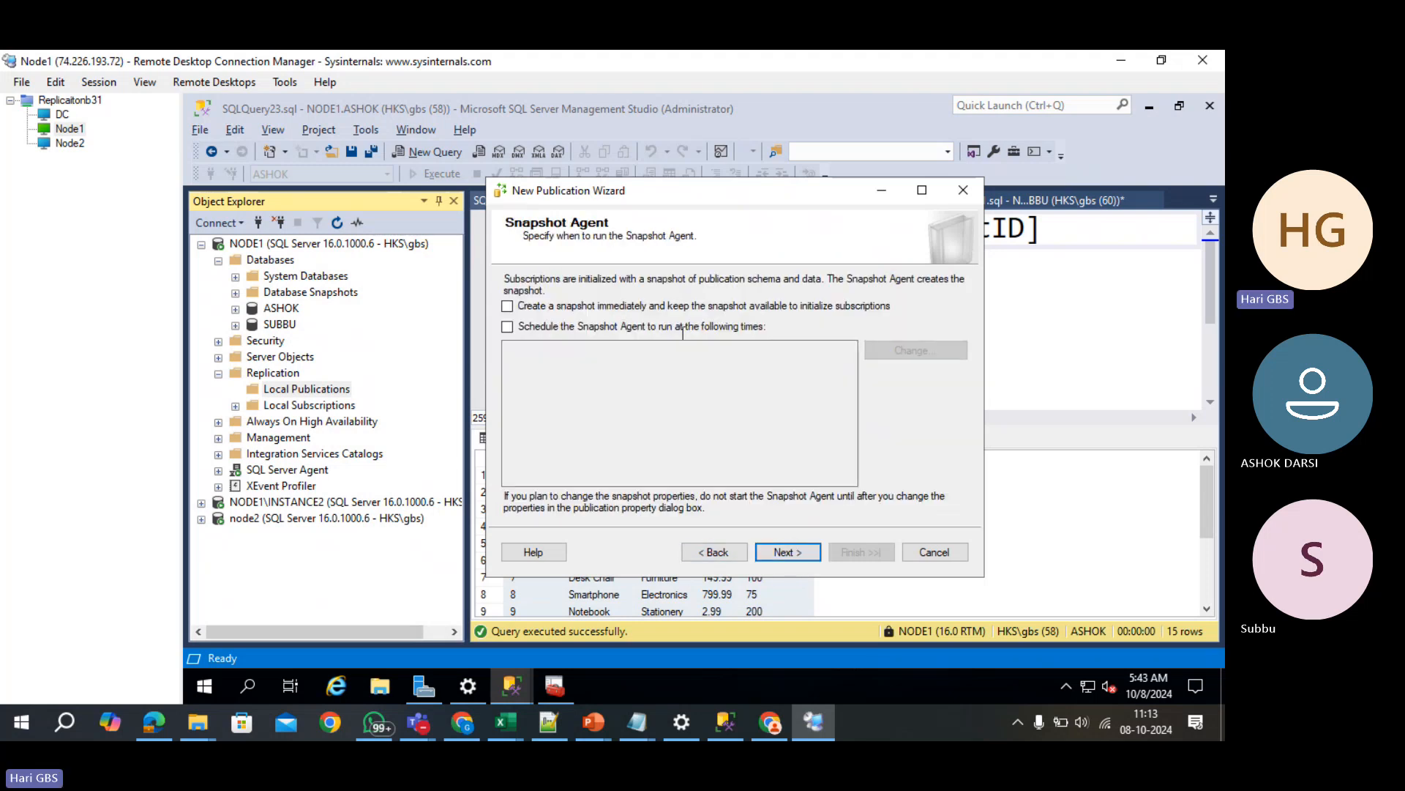
click(776, 553)
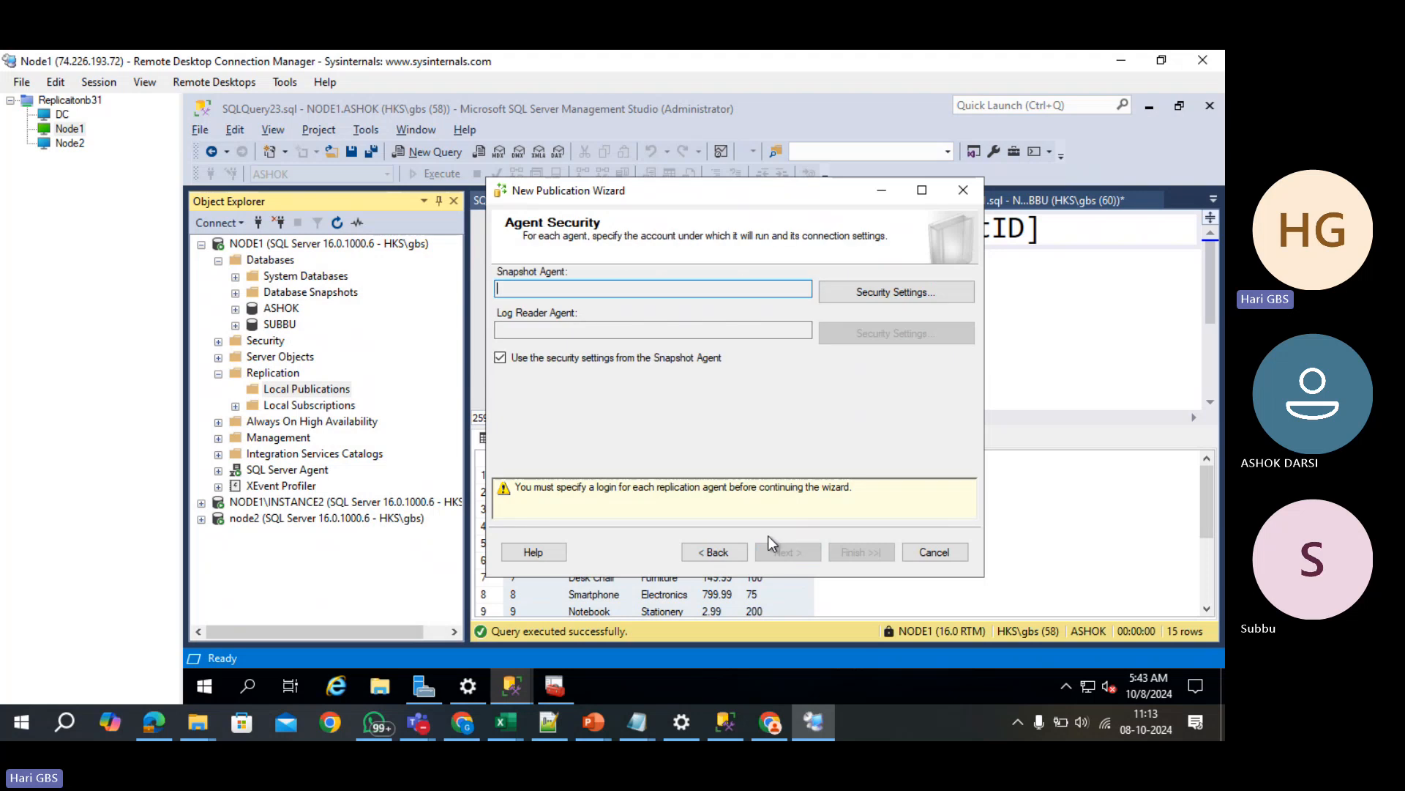
click(858, 293)
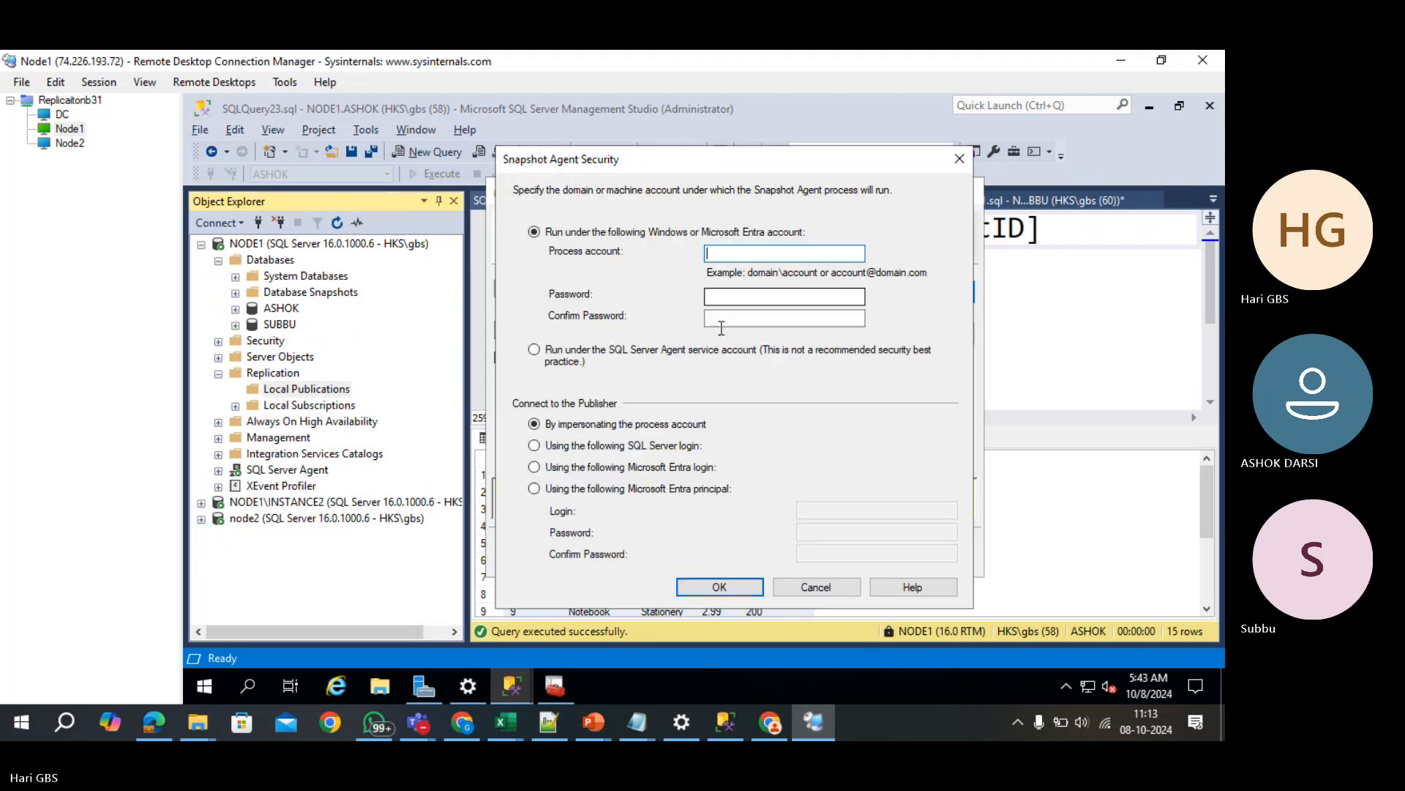
click(598, 349)
click(720, 588)
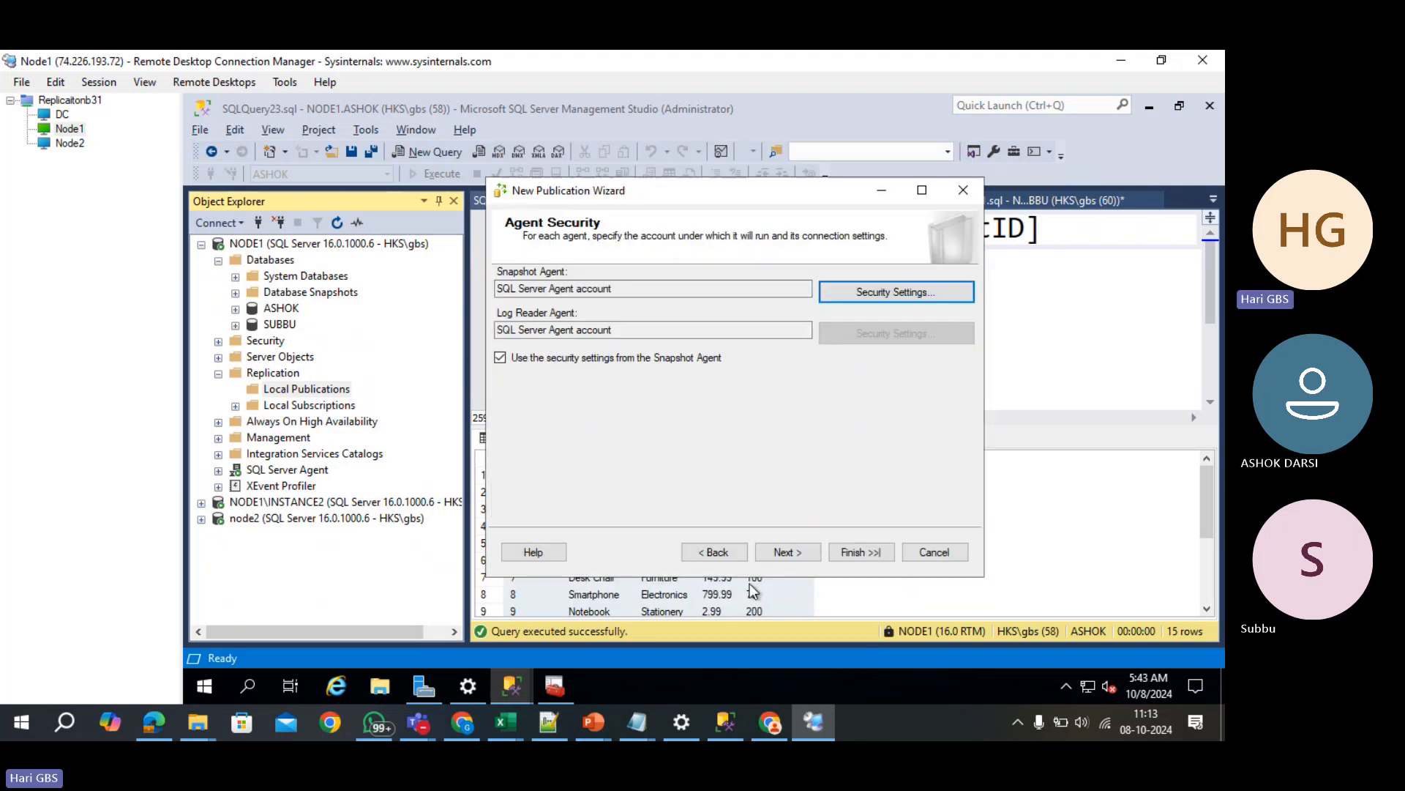
click(784, 551)
click(791, 551)
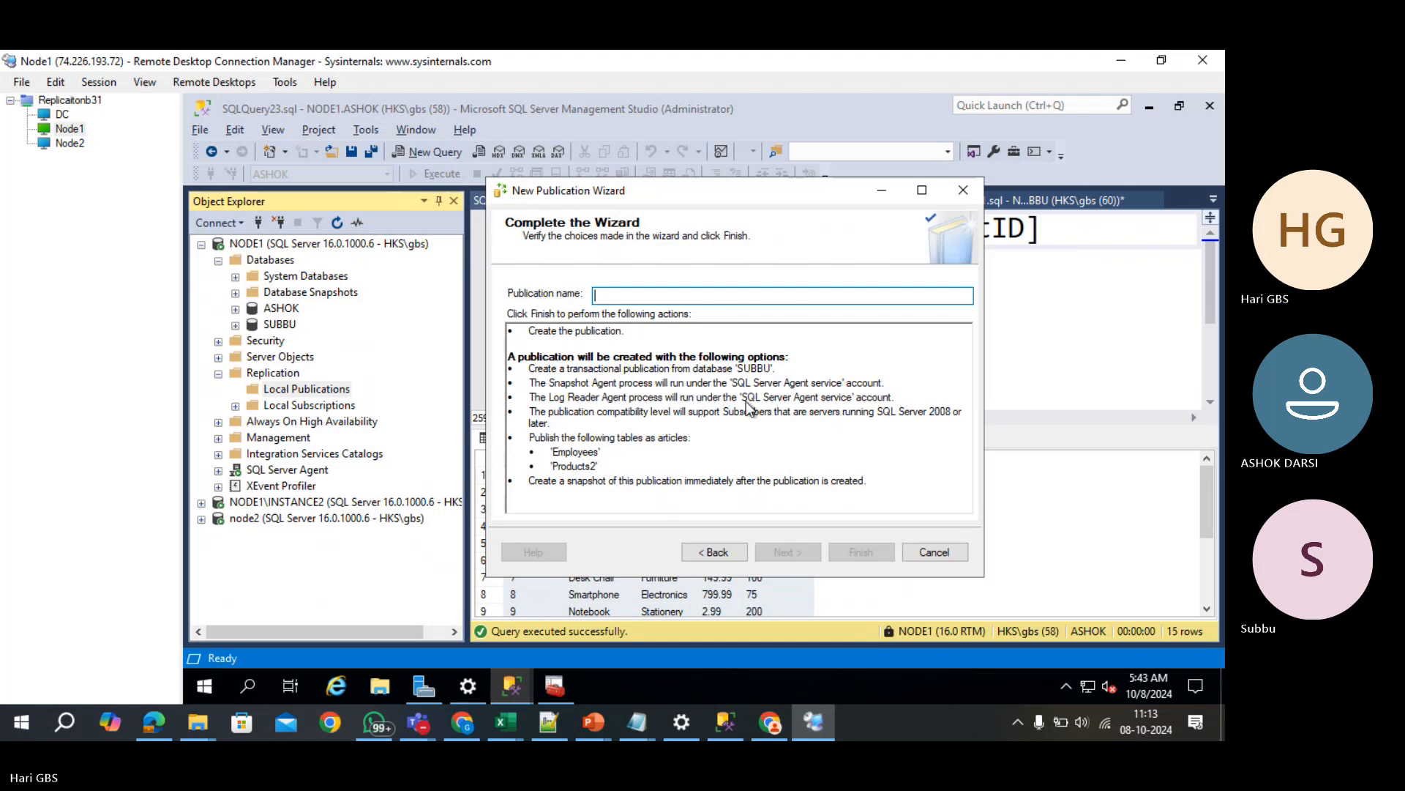
text(subb)
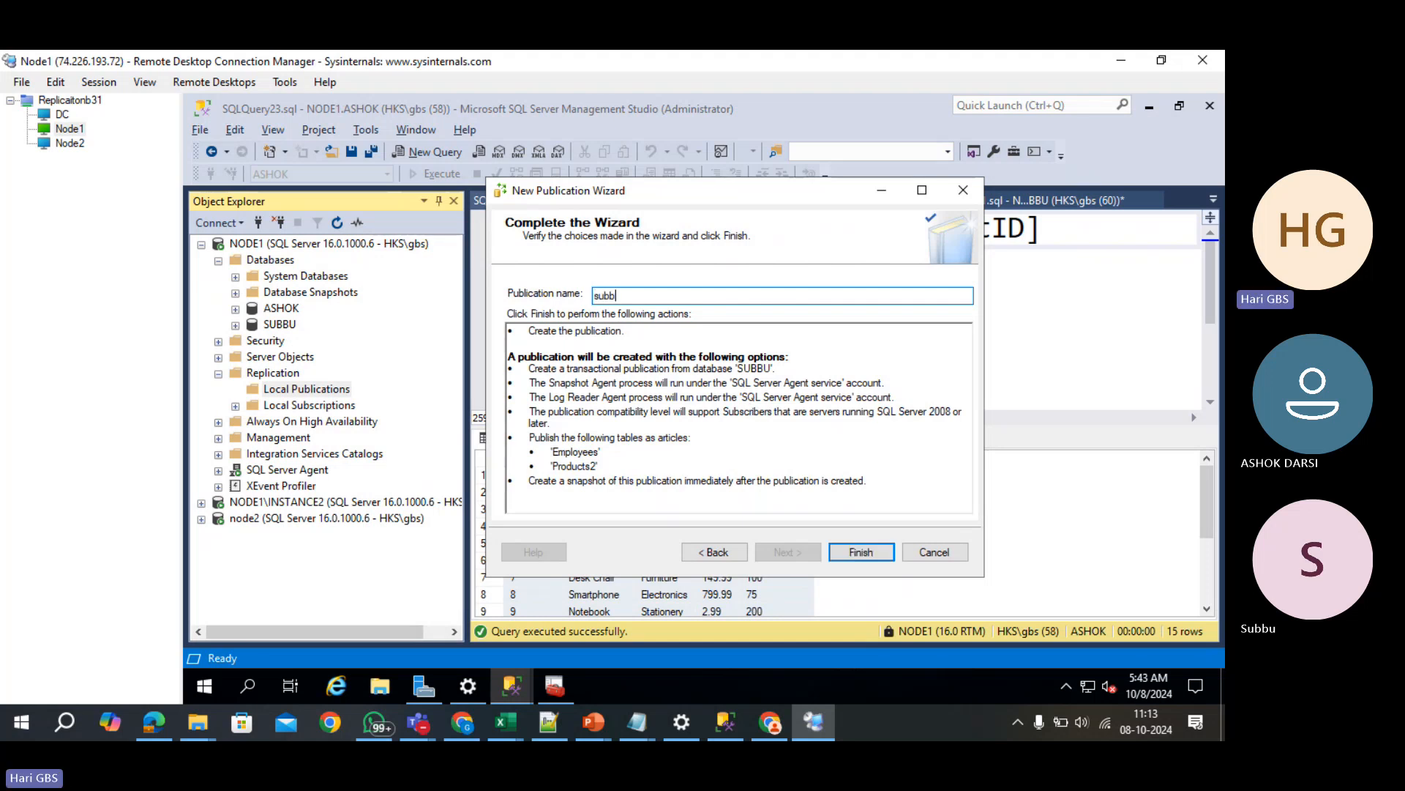
text(u_tran_un)
key(Return)
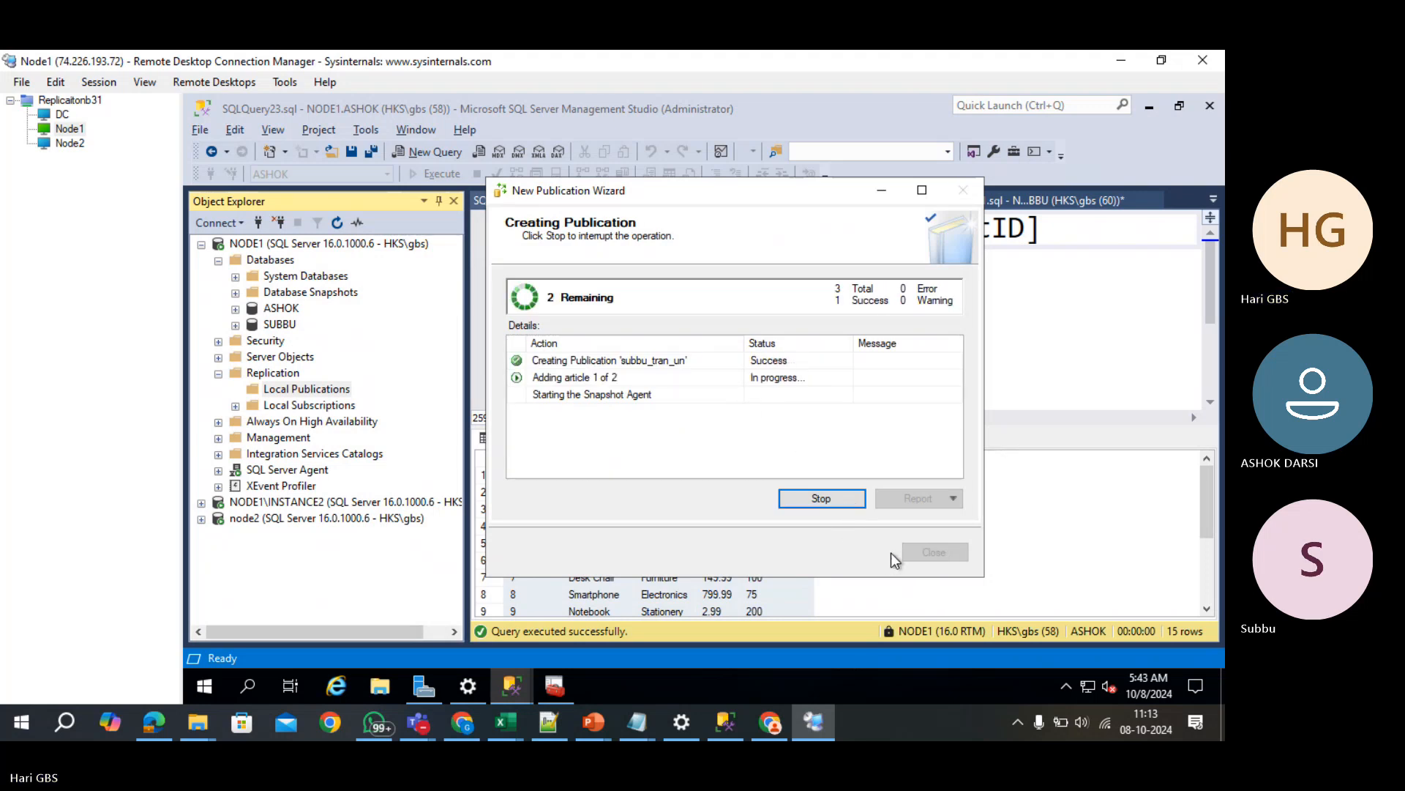
click(914, 551)
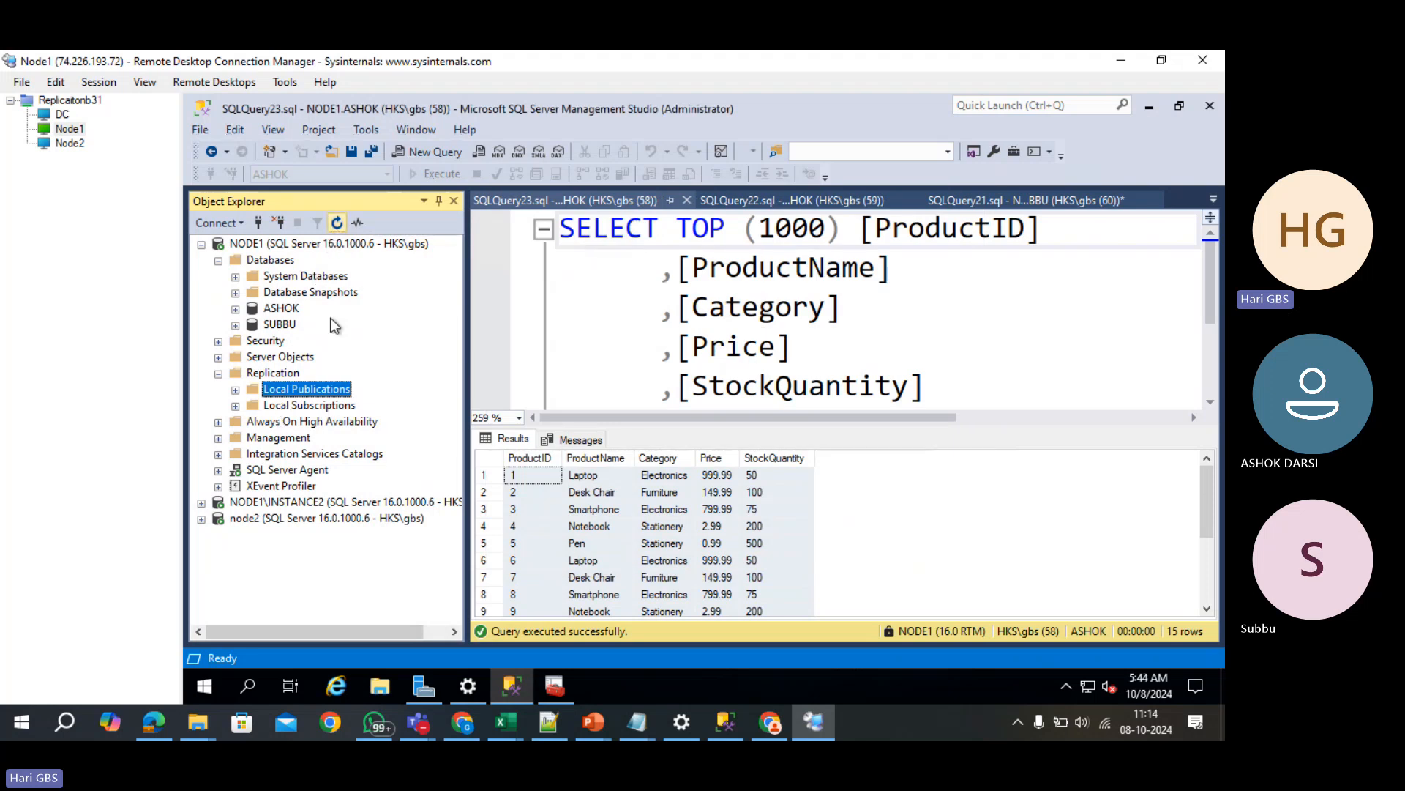
- Expand Local Publications on NODE1 to check subbu_tran_un alongside asho_pub
click(235, 390)
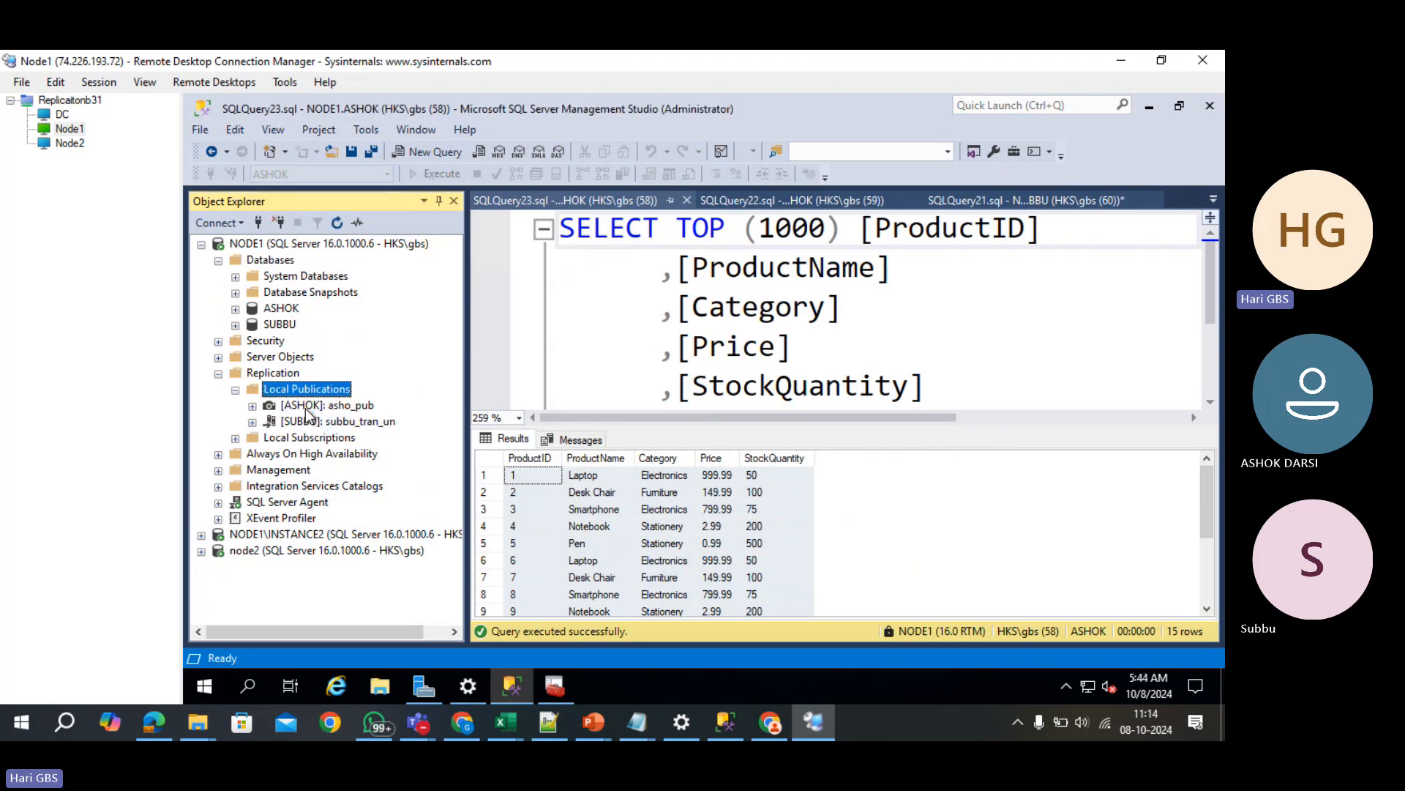
click(313, 423)
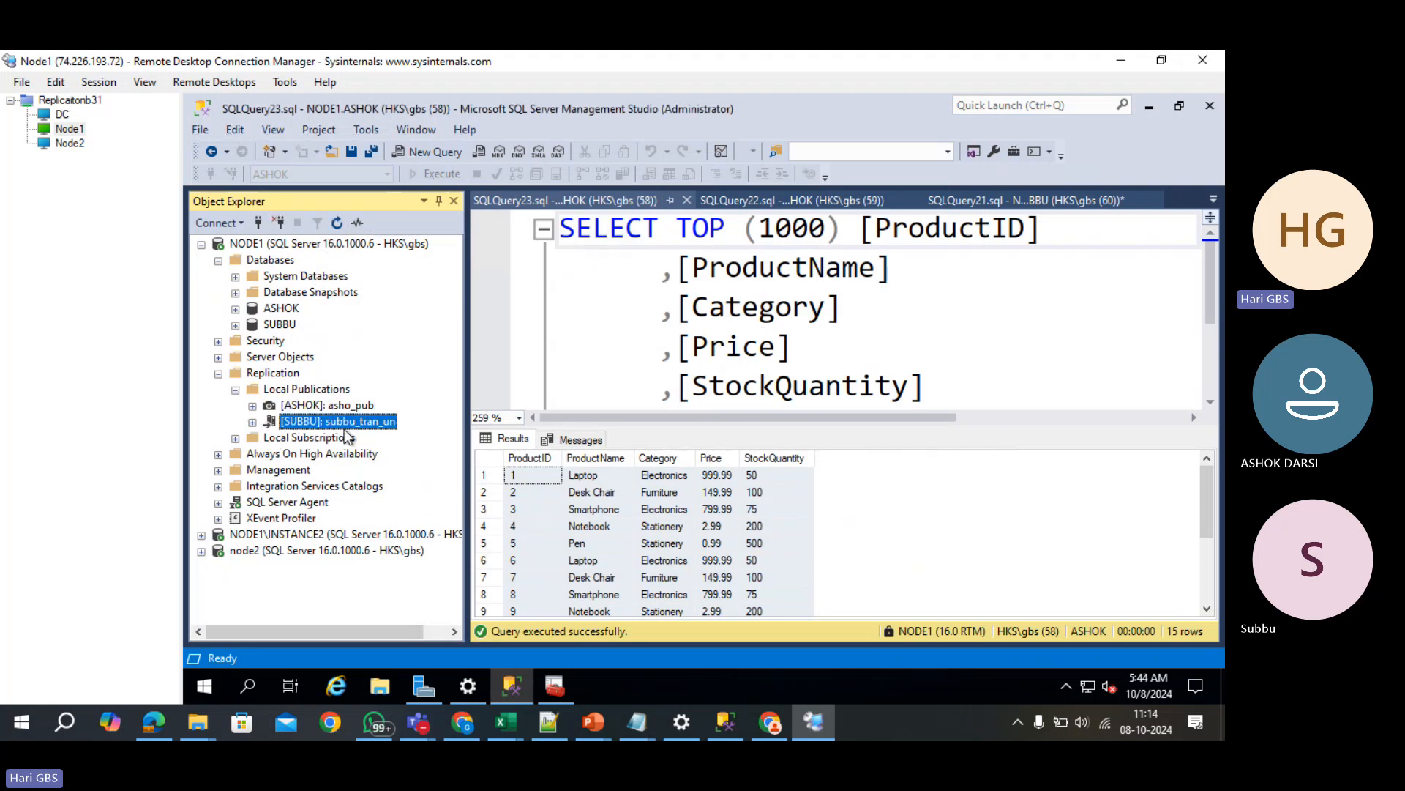
click(276, 410)
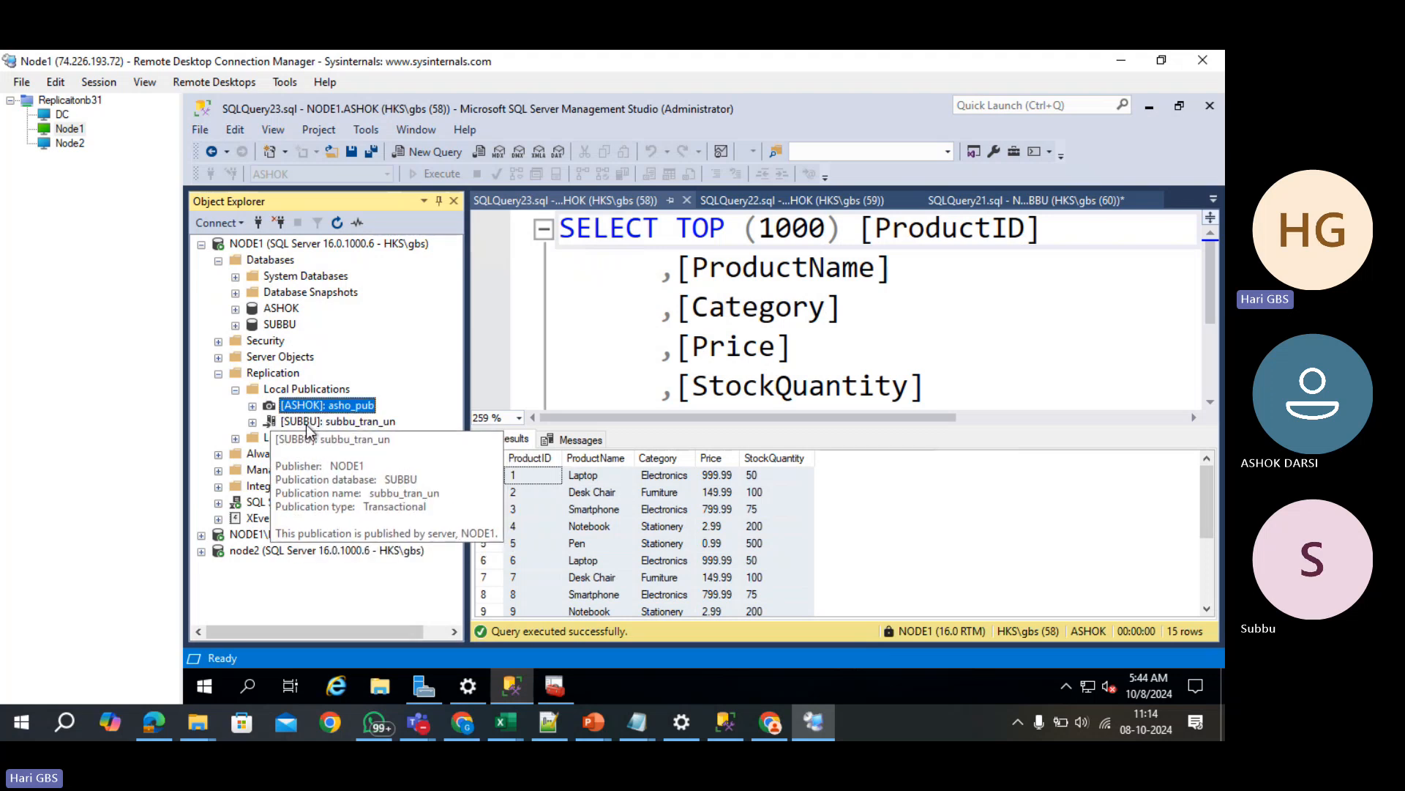
click(307, 423)
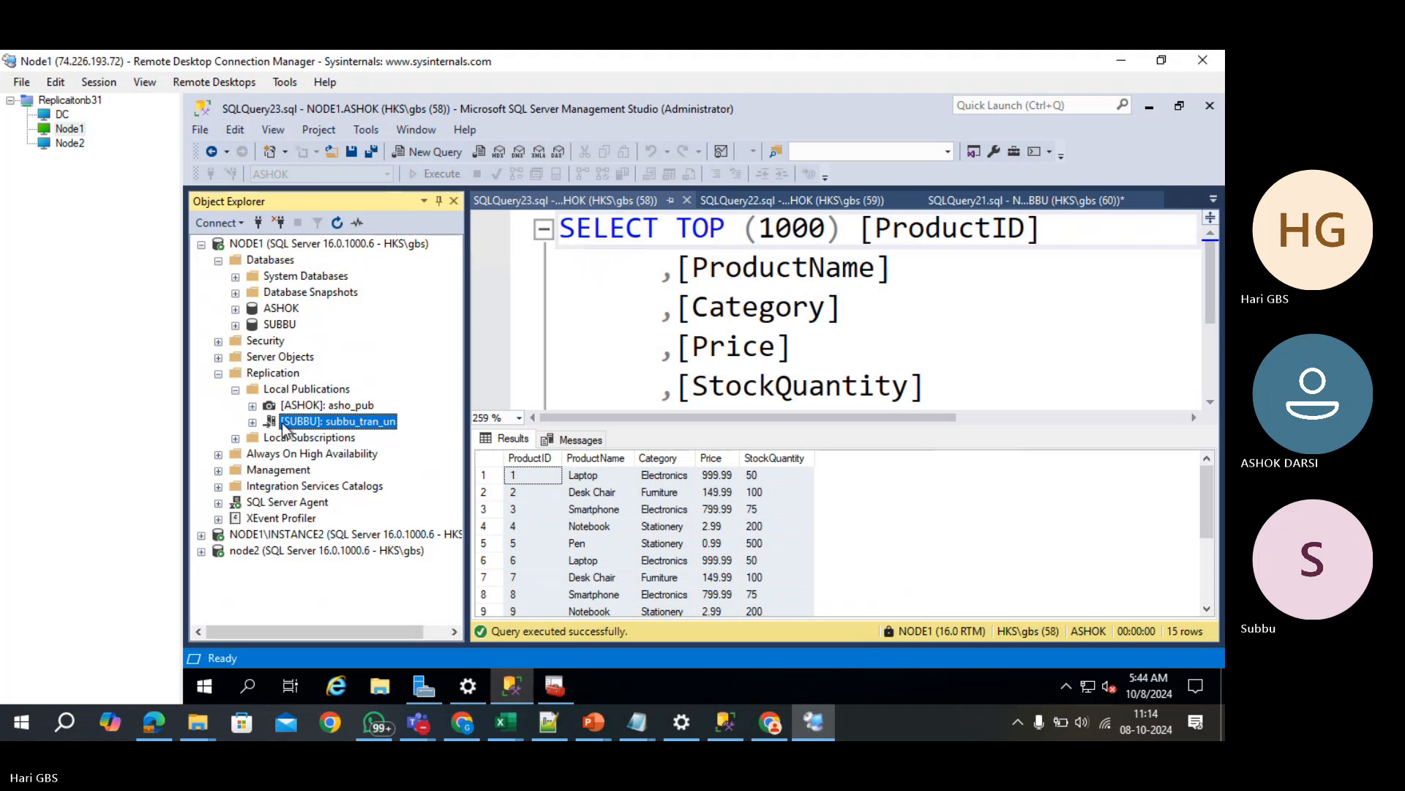
- Expand the node2 server and select its Local Subscriptions folder
click(202, 551)
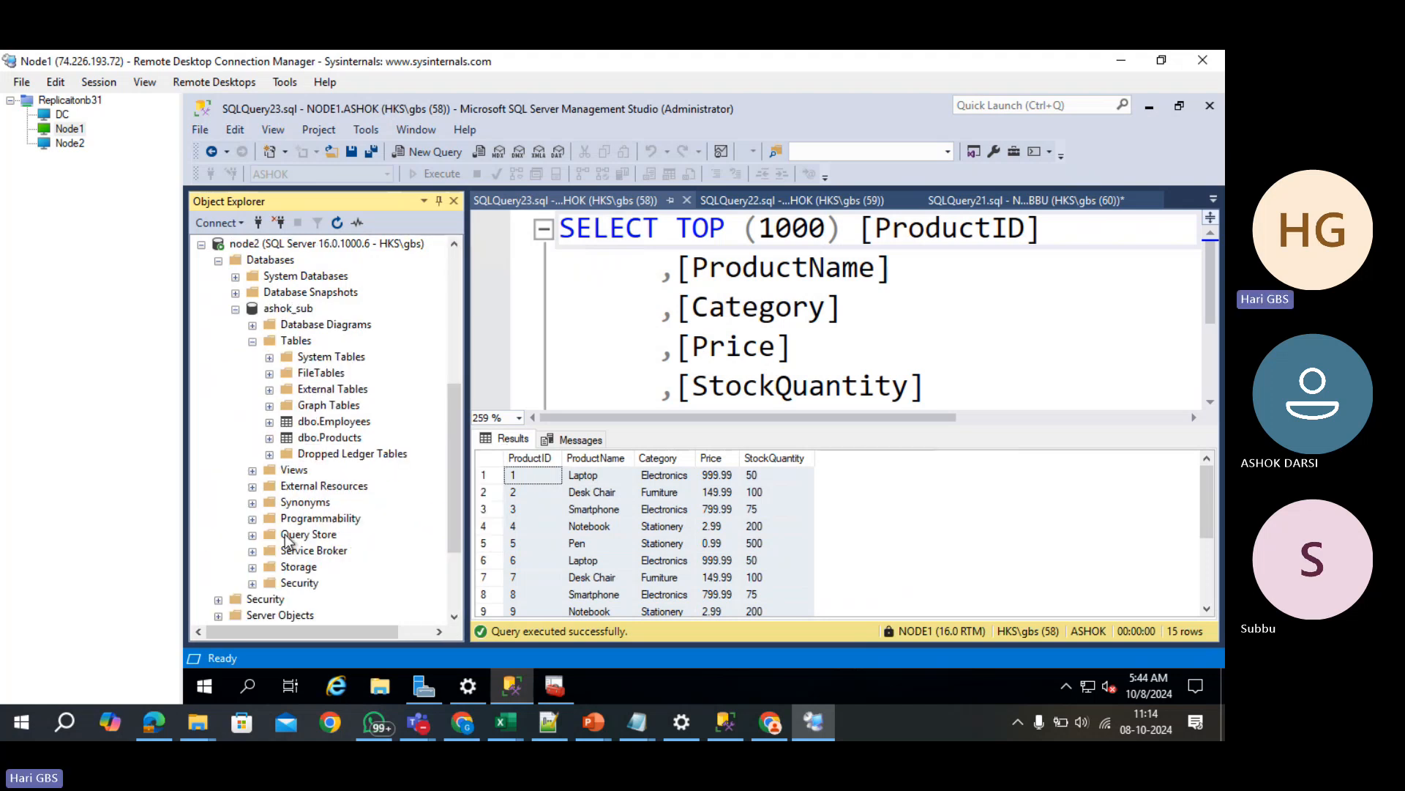
scroll(288, 542, down, 1)
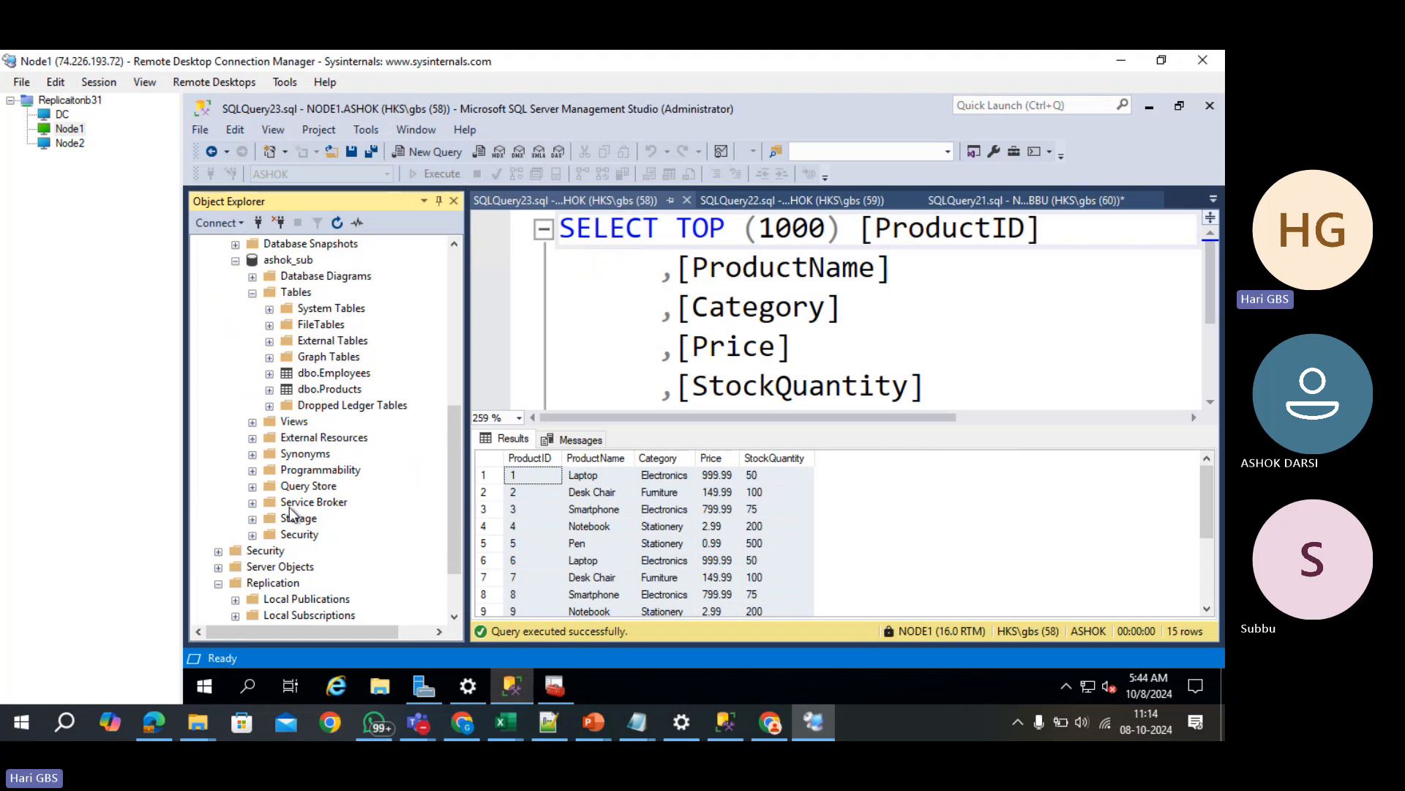
scroll(295, 522, down, 2)
click(286, 533)
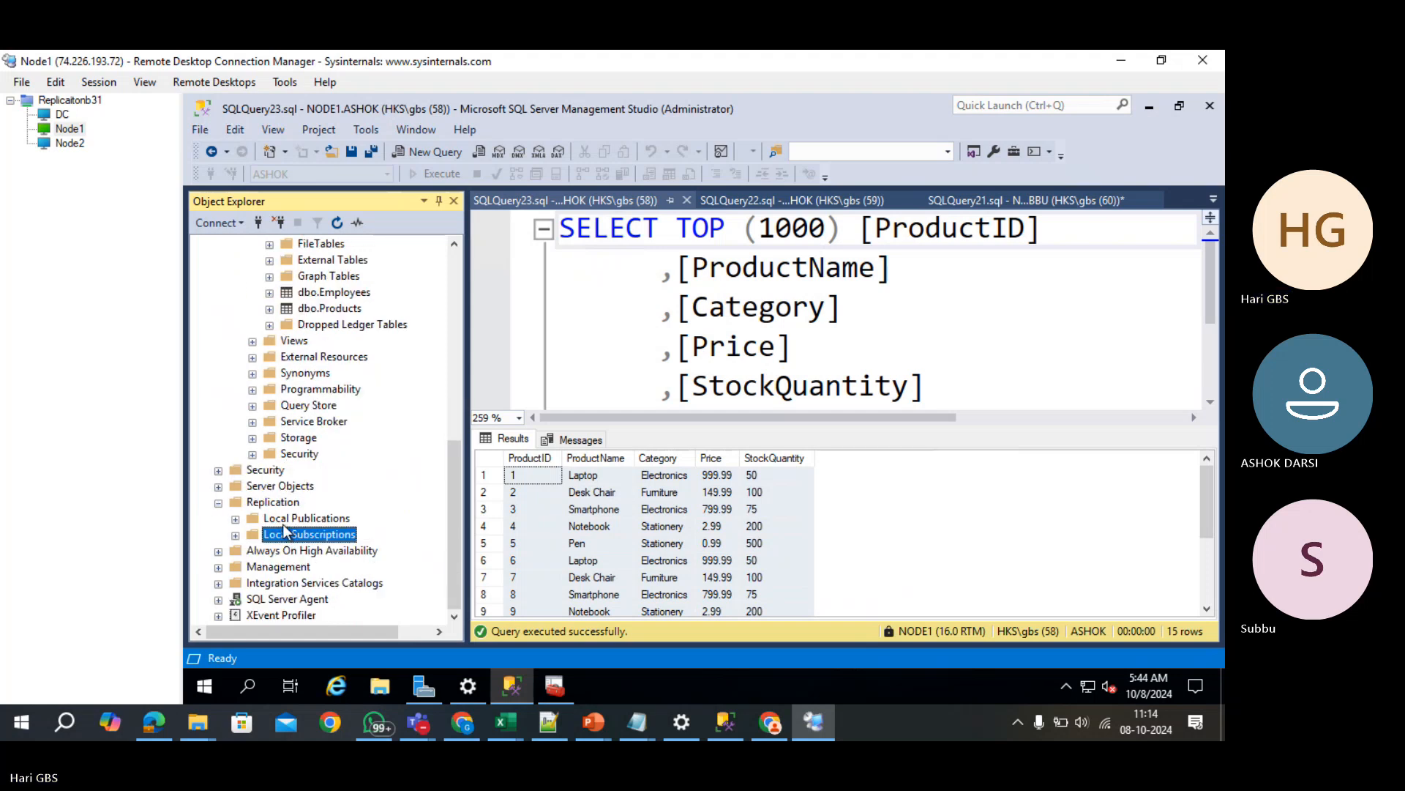
- Start a new subscription, connect to publisher NODE1 and choose the subbu_tran_un publication
right_click(284, 530)
click(322, 536)
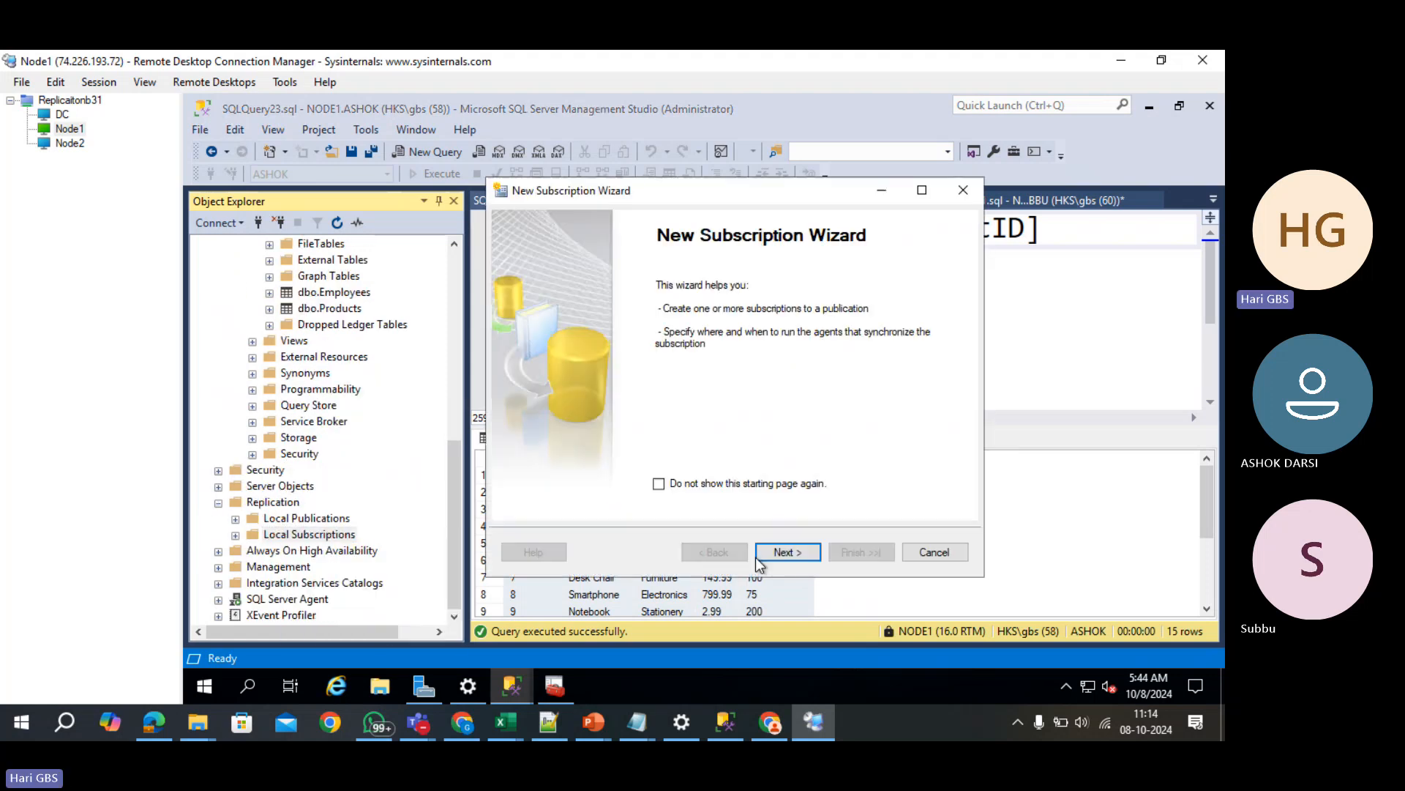
click(780, 551)
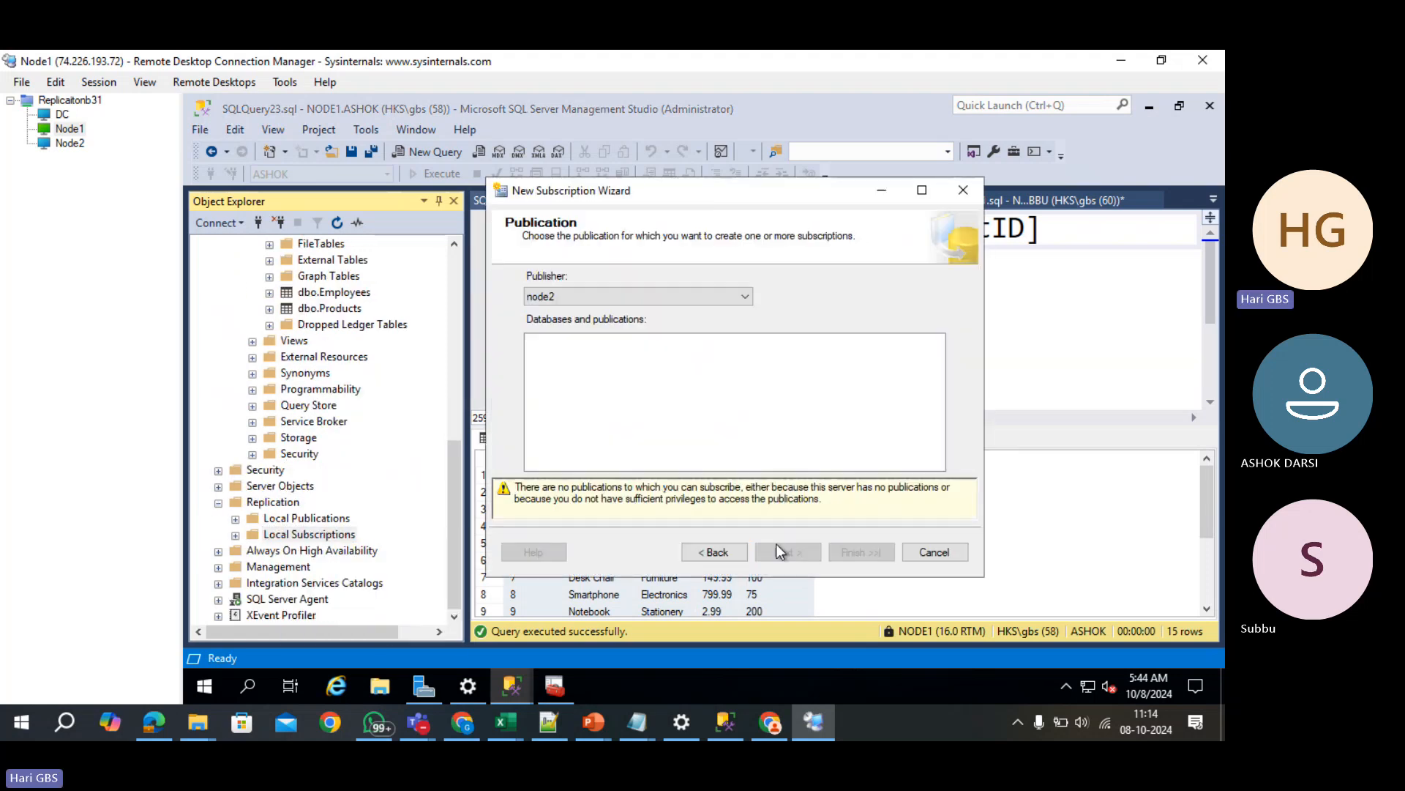
click(692, 301)
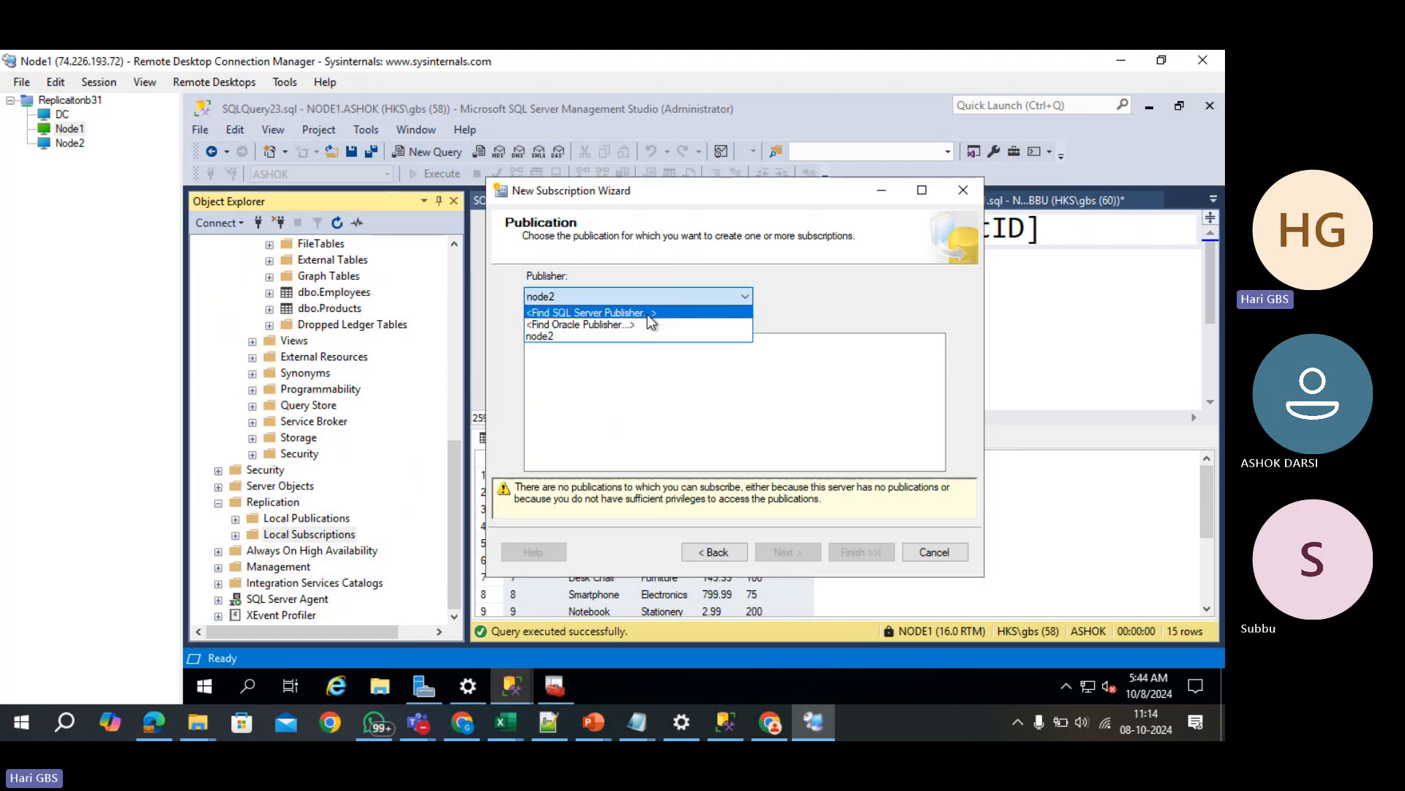
click(647, 313)
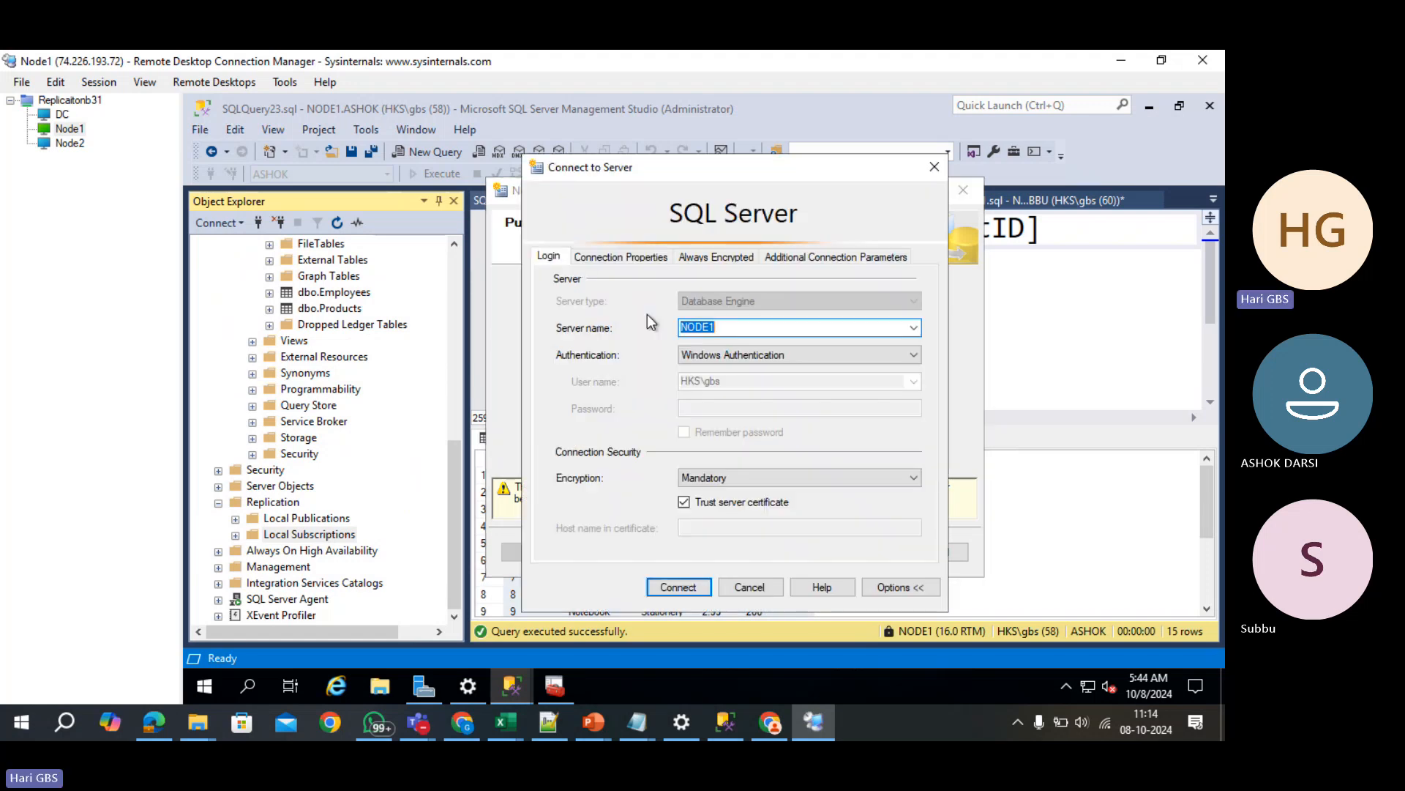
click(676, 587)
click(537, 371)
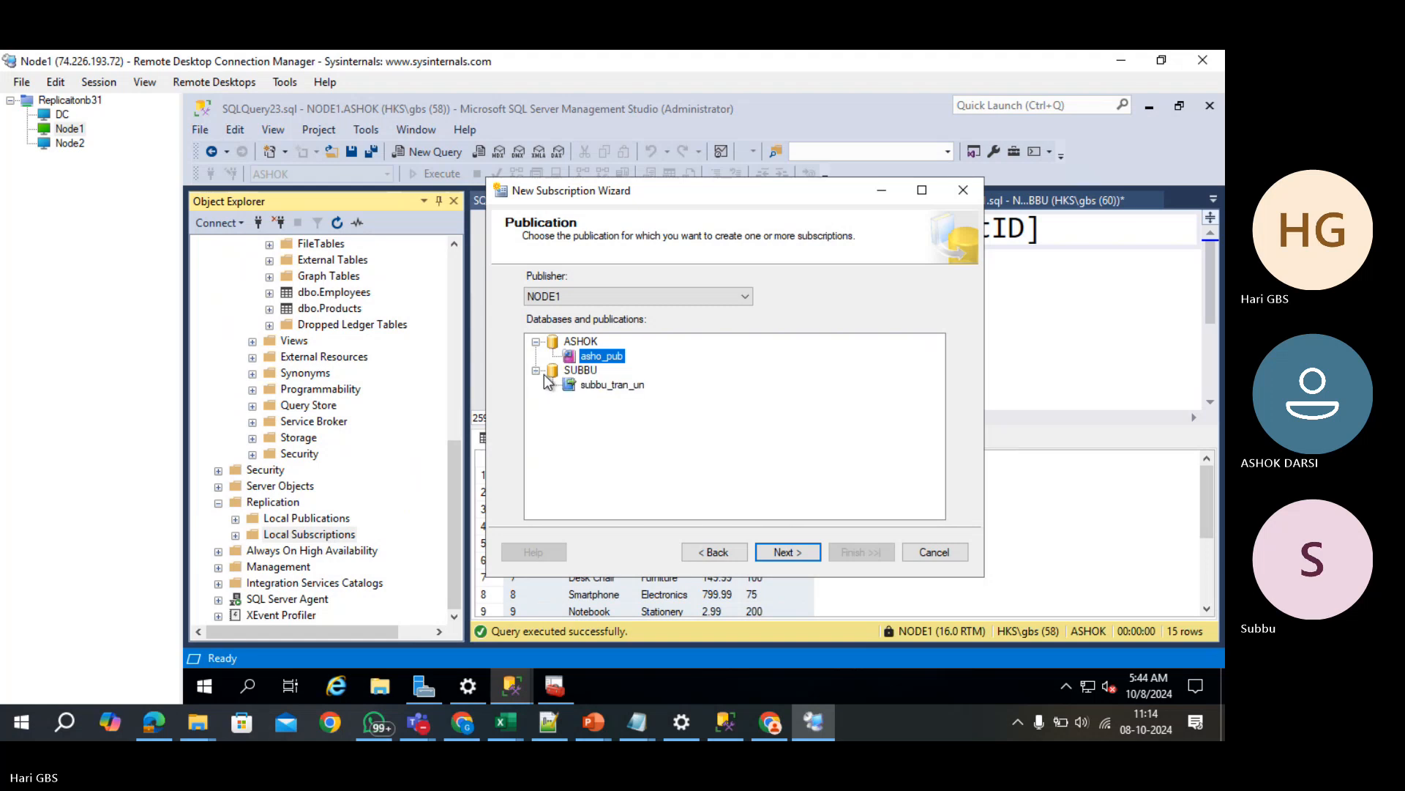
click(583, 386)
- Make it a push subscription and create a new subbu_sub database on node2 as its target
click(770, 558)
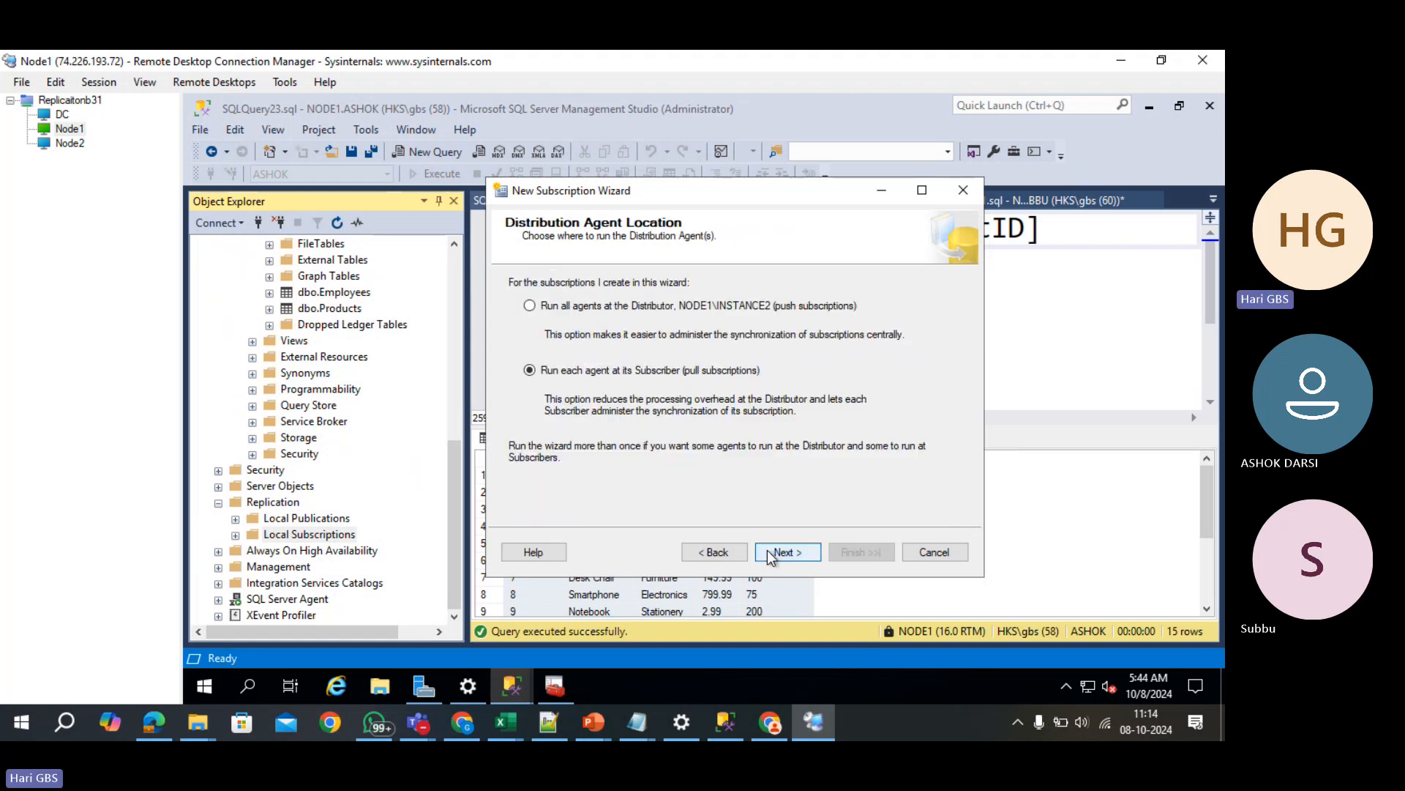
click(676, 373)
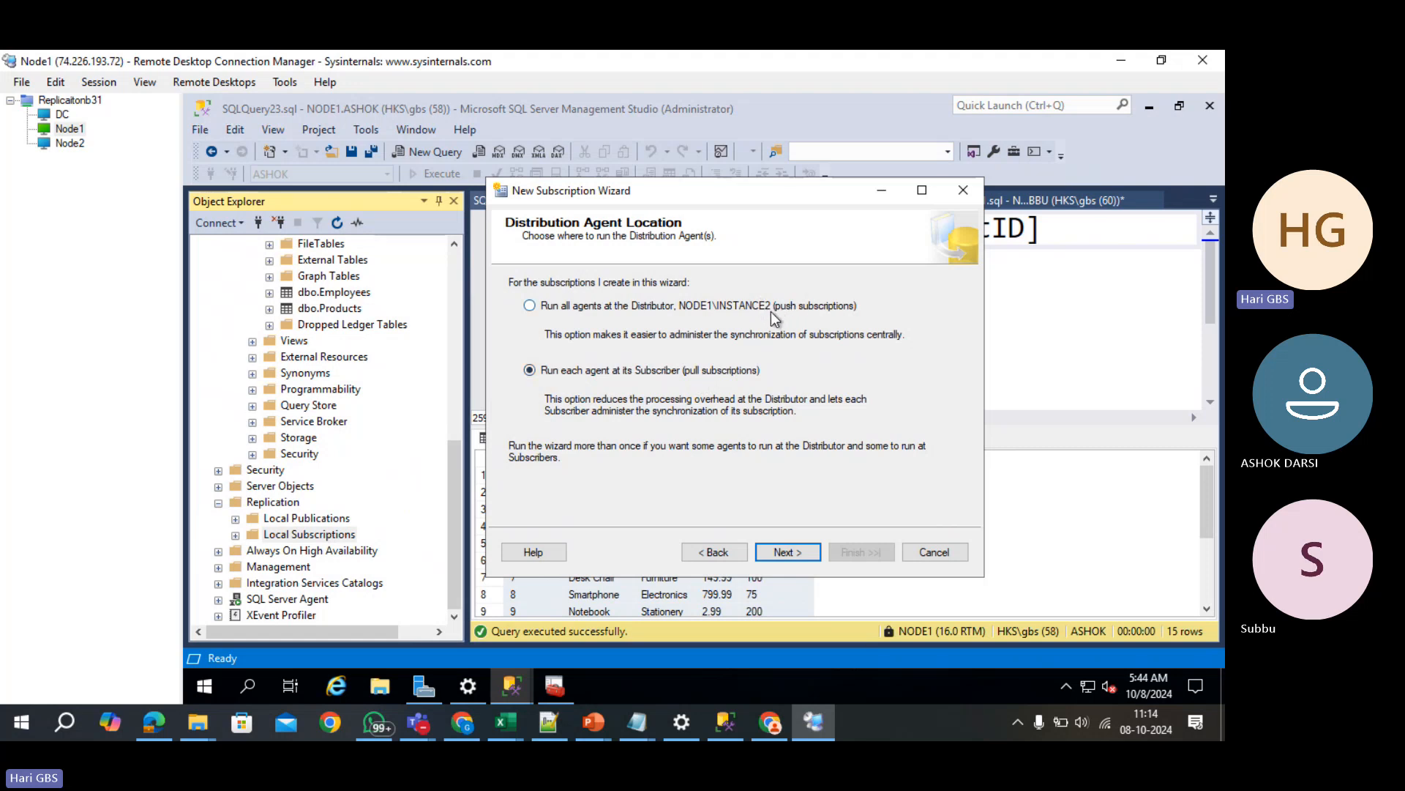
click(675, 305)
click(781, 552)
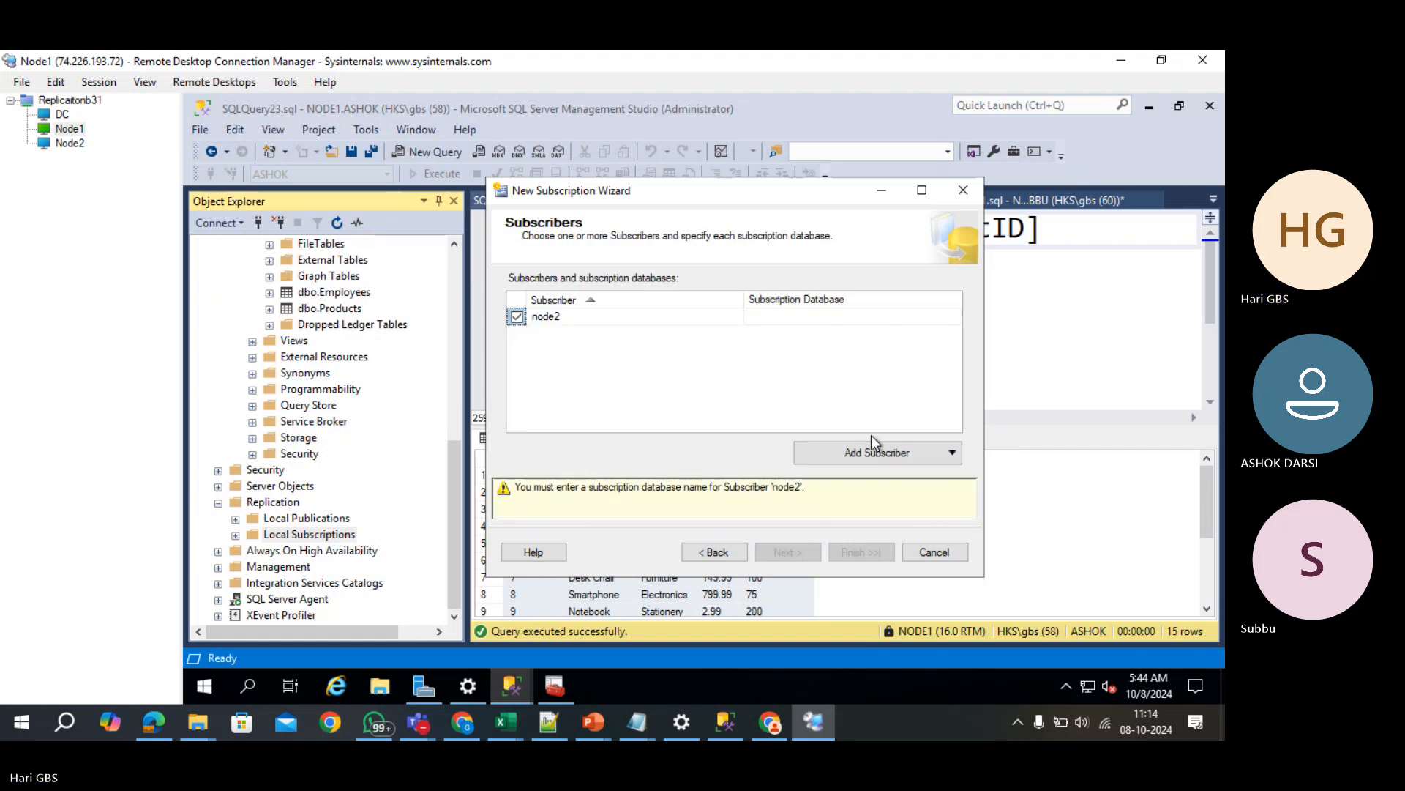
click(828, 320)
click(953, 316)
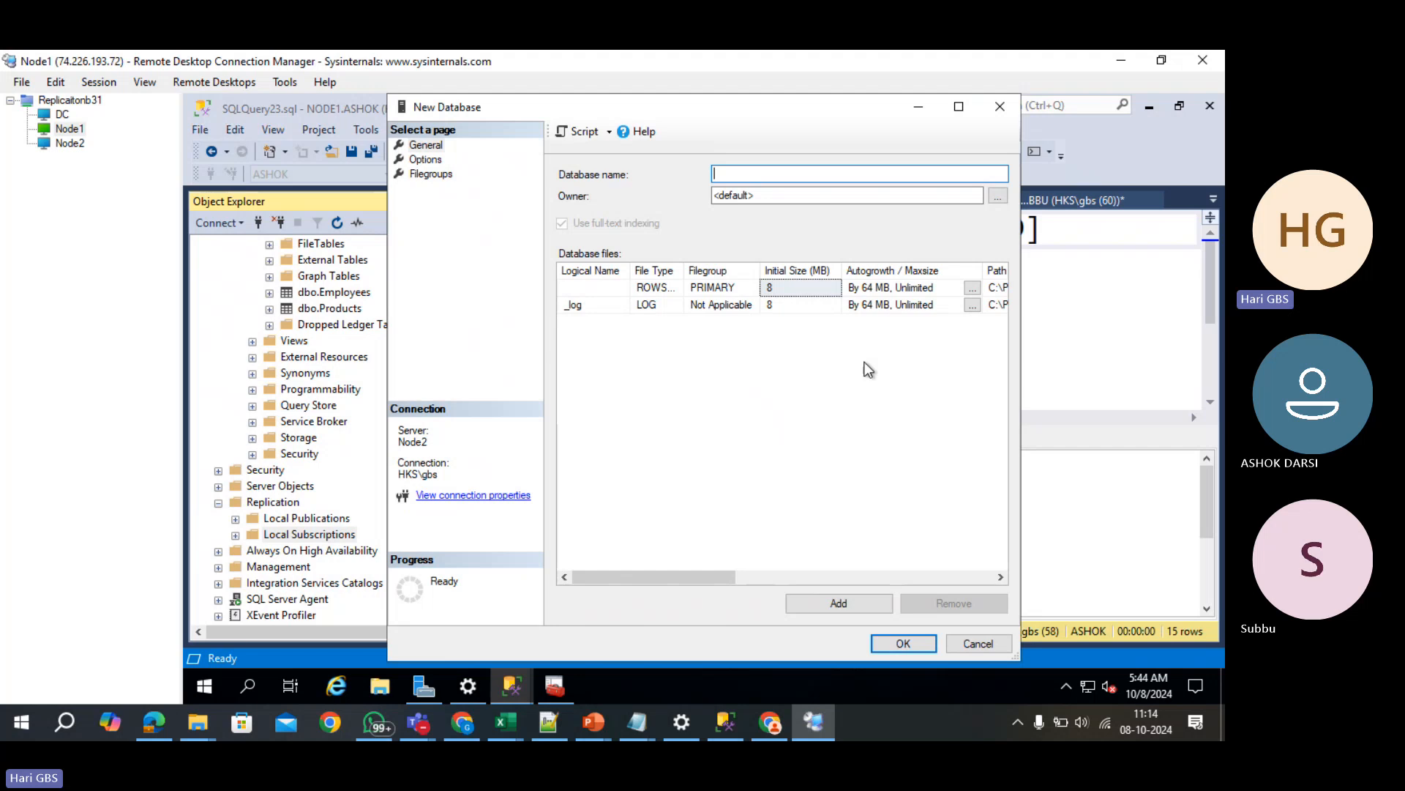
text(subbu_sub)
key(Return)
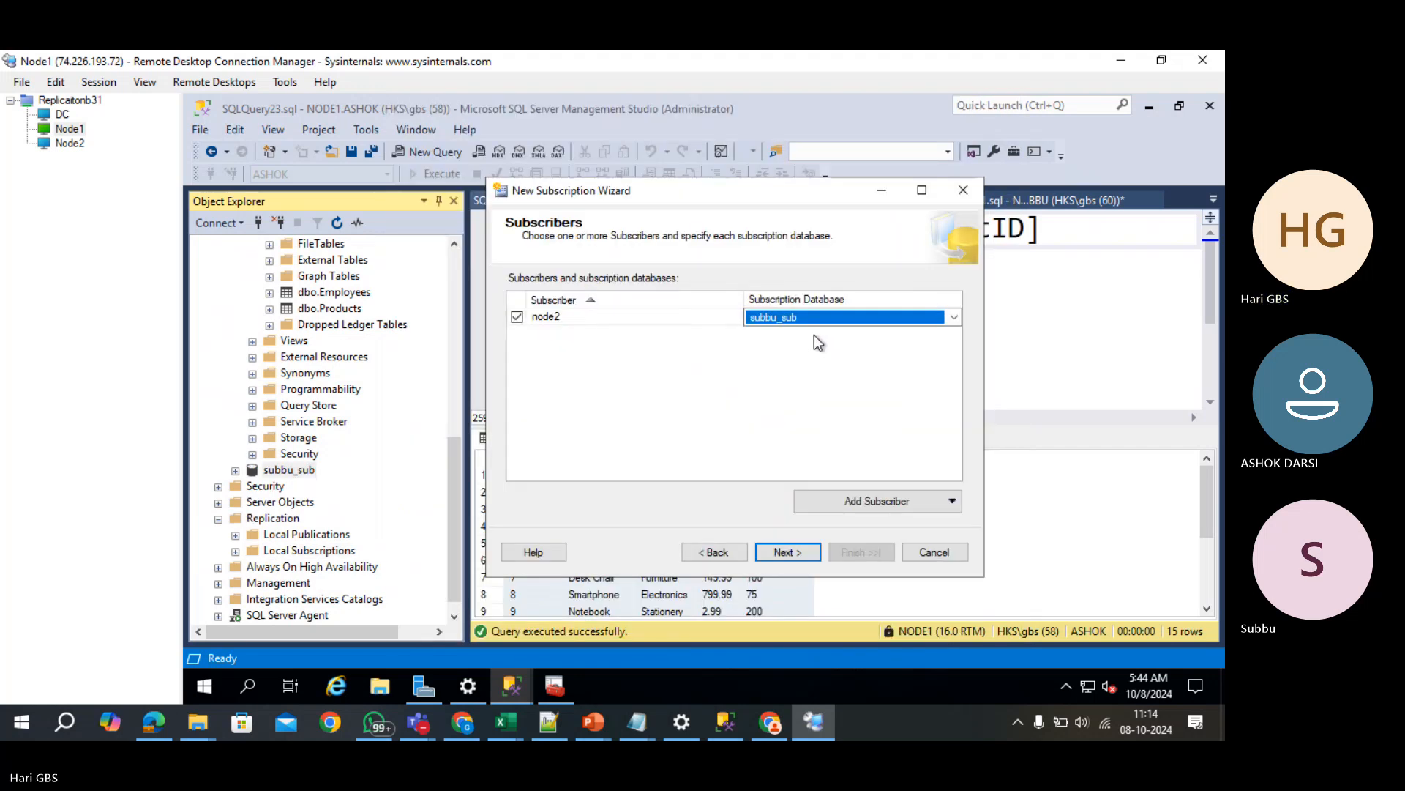
- Run the distribution agent under the SQL Server Agent account, keep immediate initialization, and create the subscription
click(803, 555)
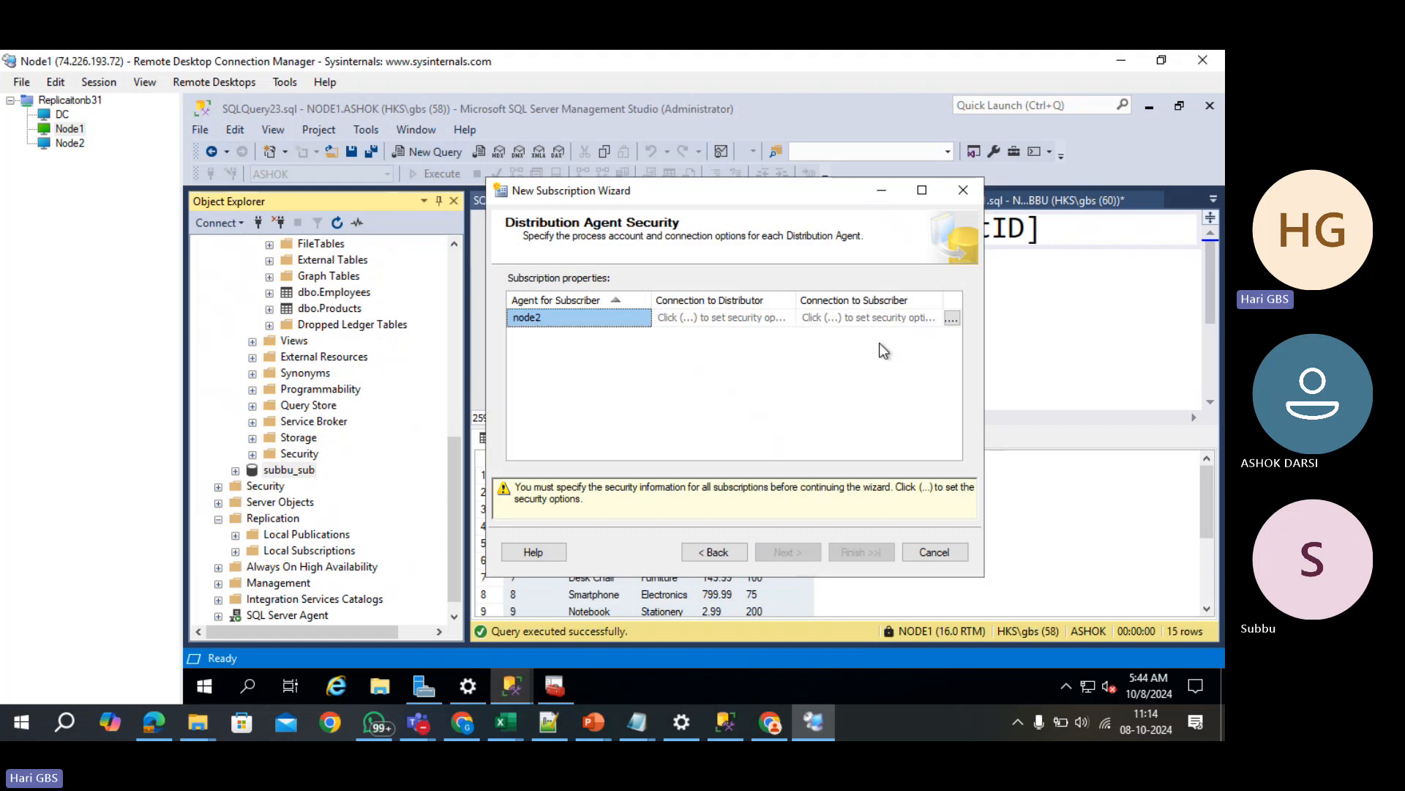
click(951, 319)
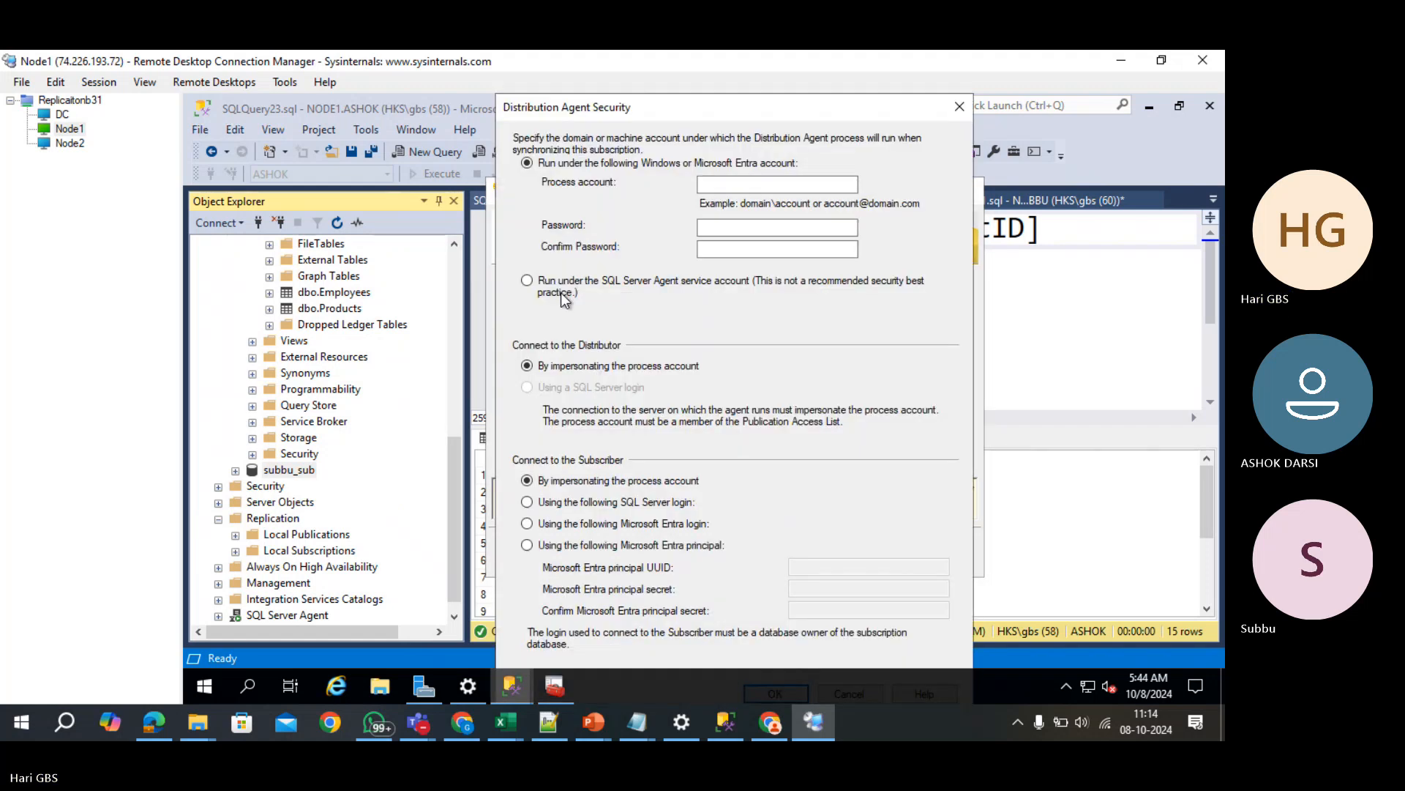
click(561, 291)
key(Return)
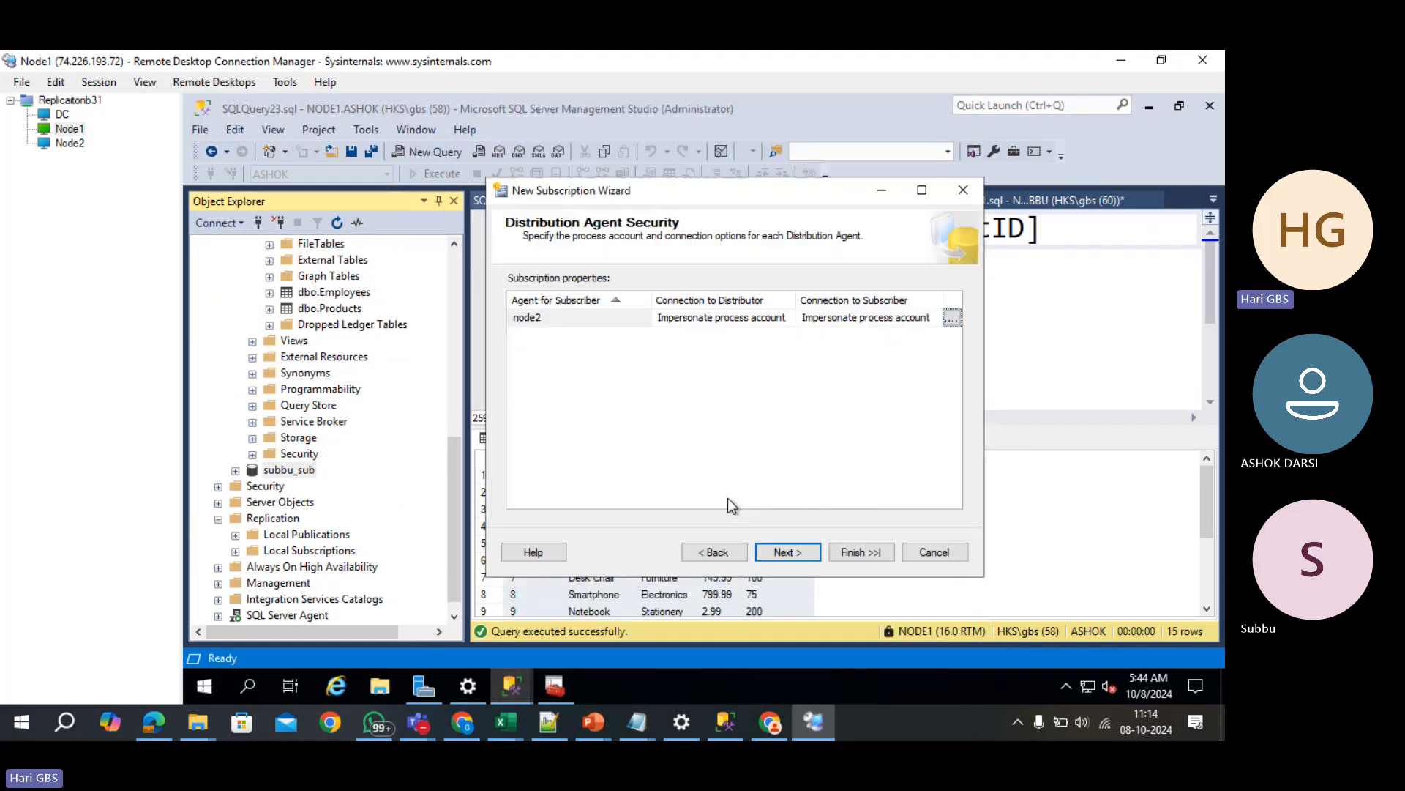
click(789, 549)
click(789, 549)
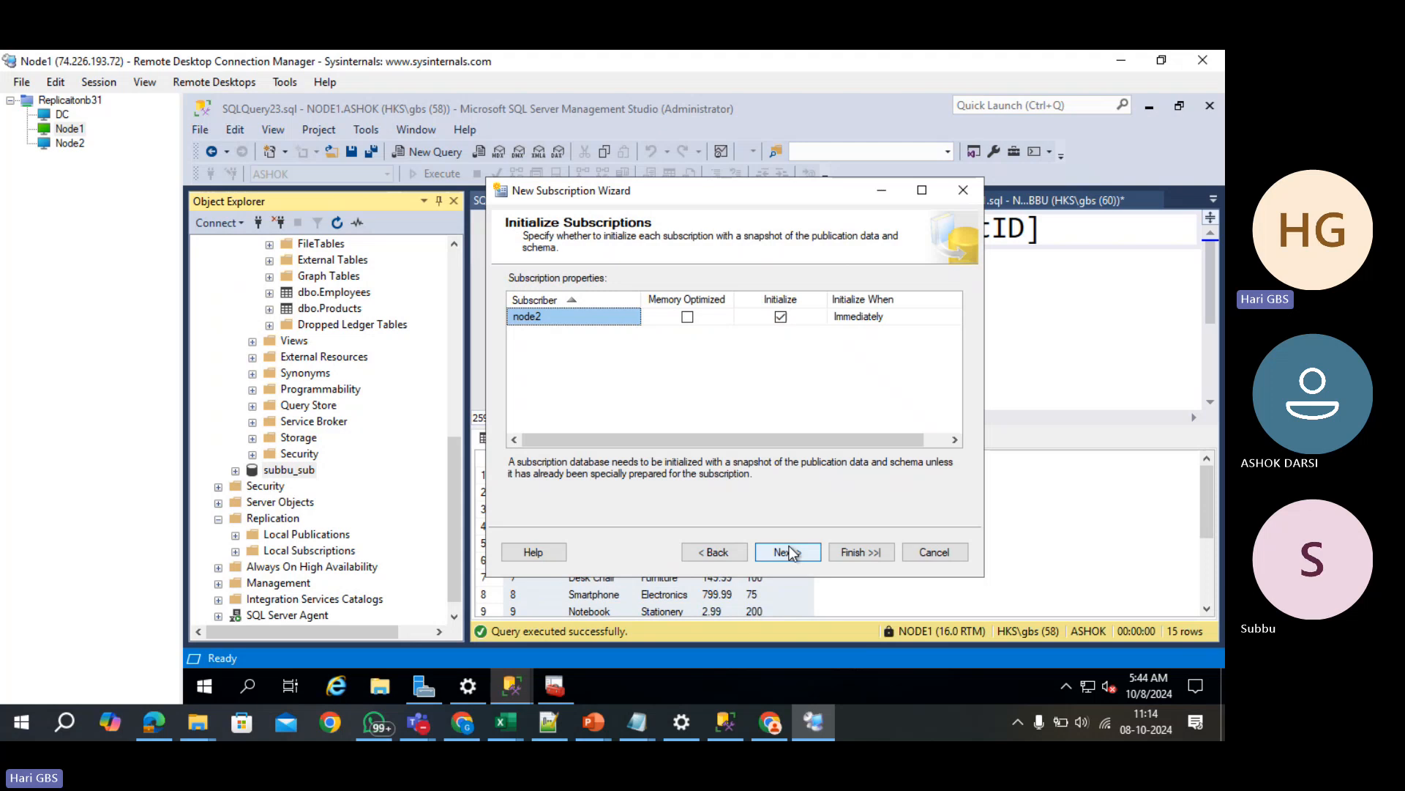
click(798, 549)
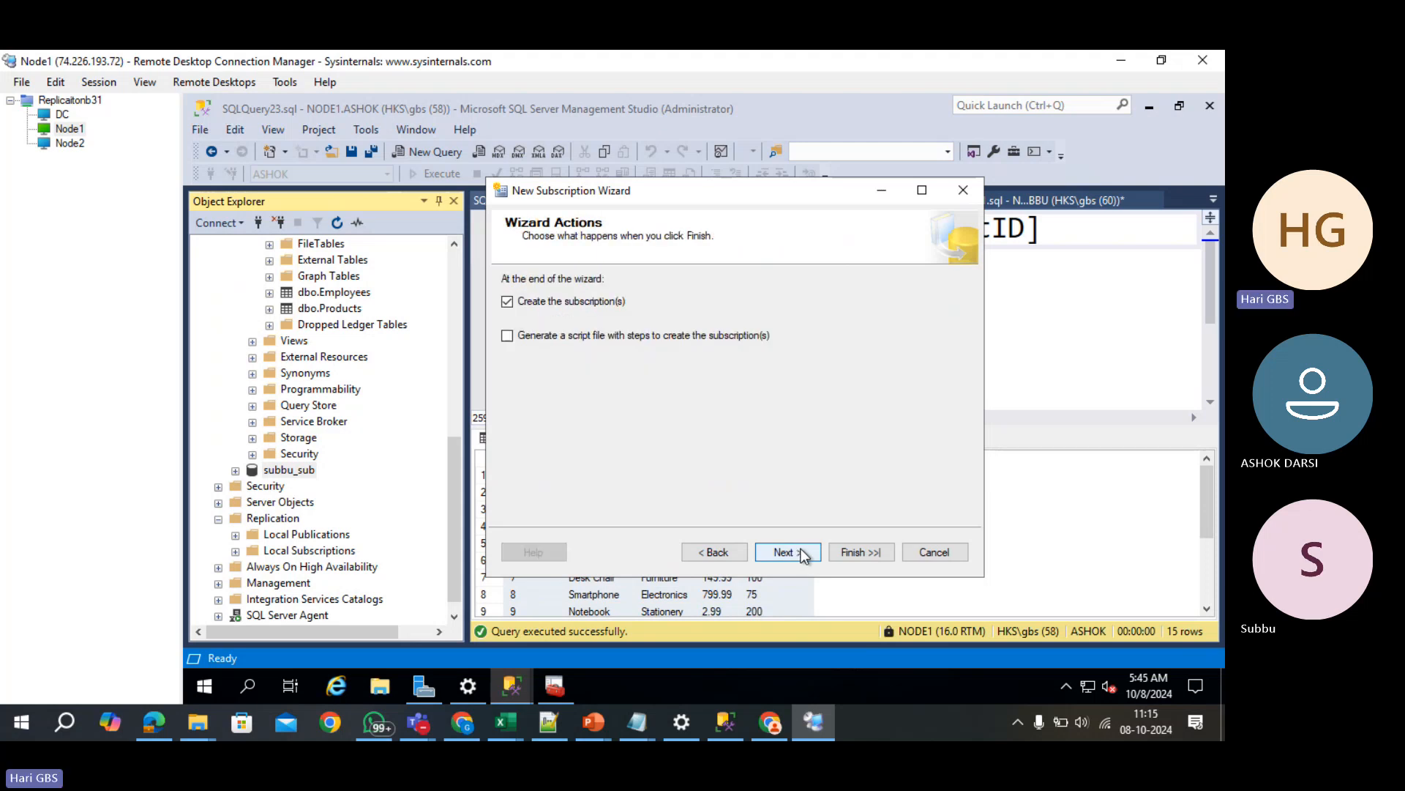
click(846, 554)
click(851, 554)
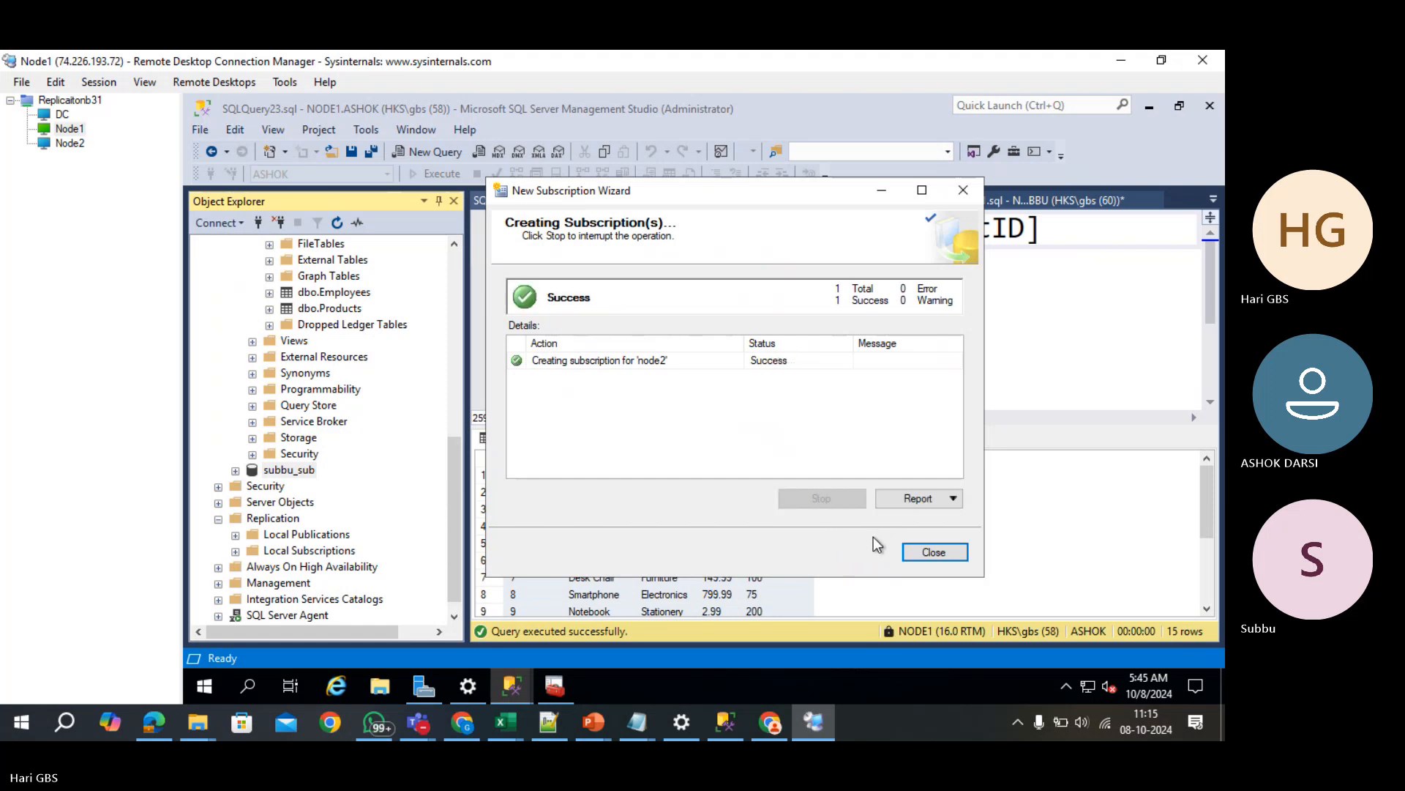
click(941, 553)
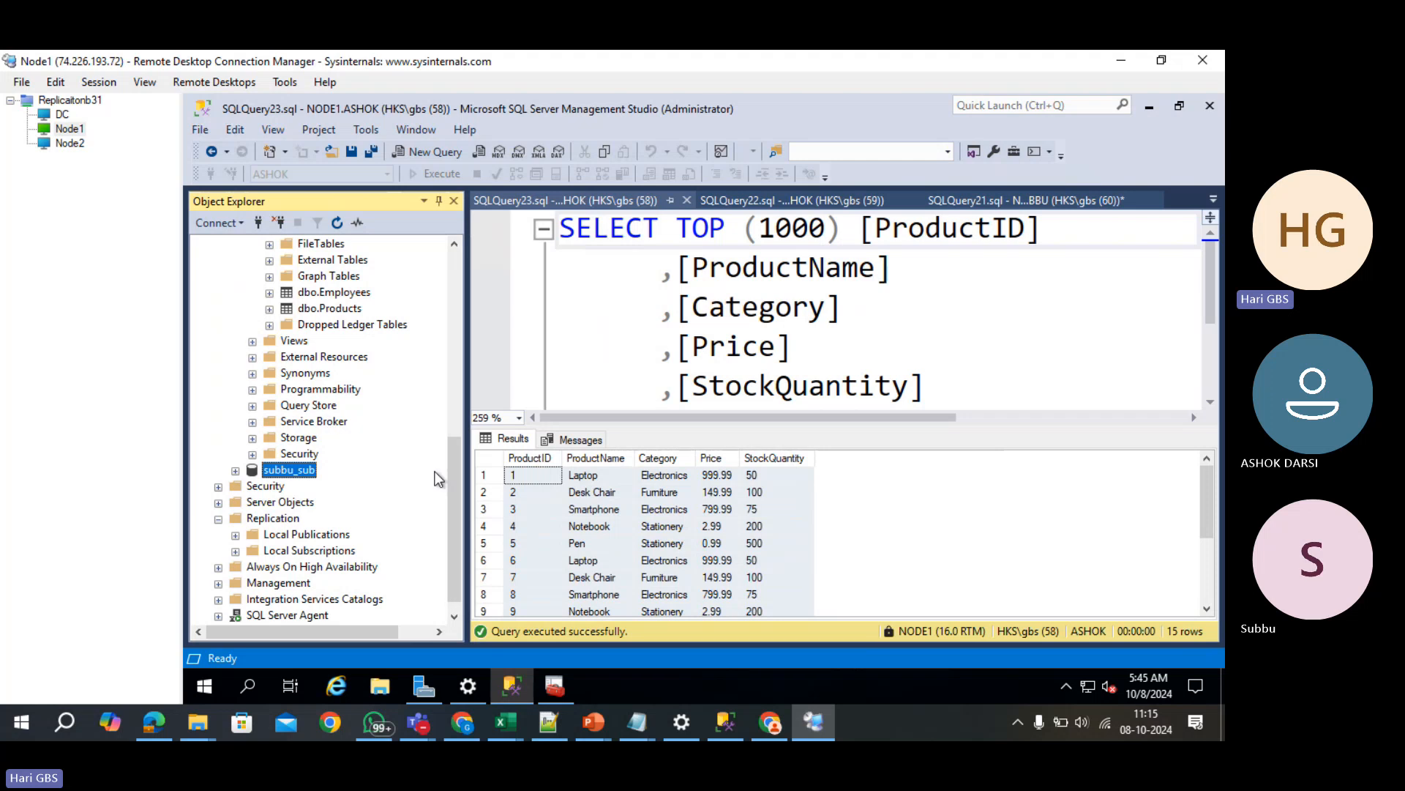
- Check that subbu_sub's Tables hold dbo.Employees and dbo.Products2, then collapse the NODE1 and node2 trees
scroll(448, 485, down, 1)
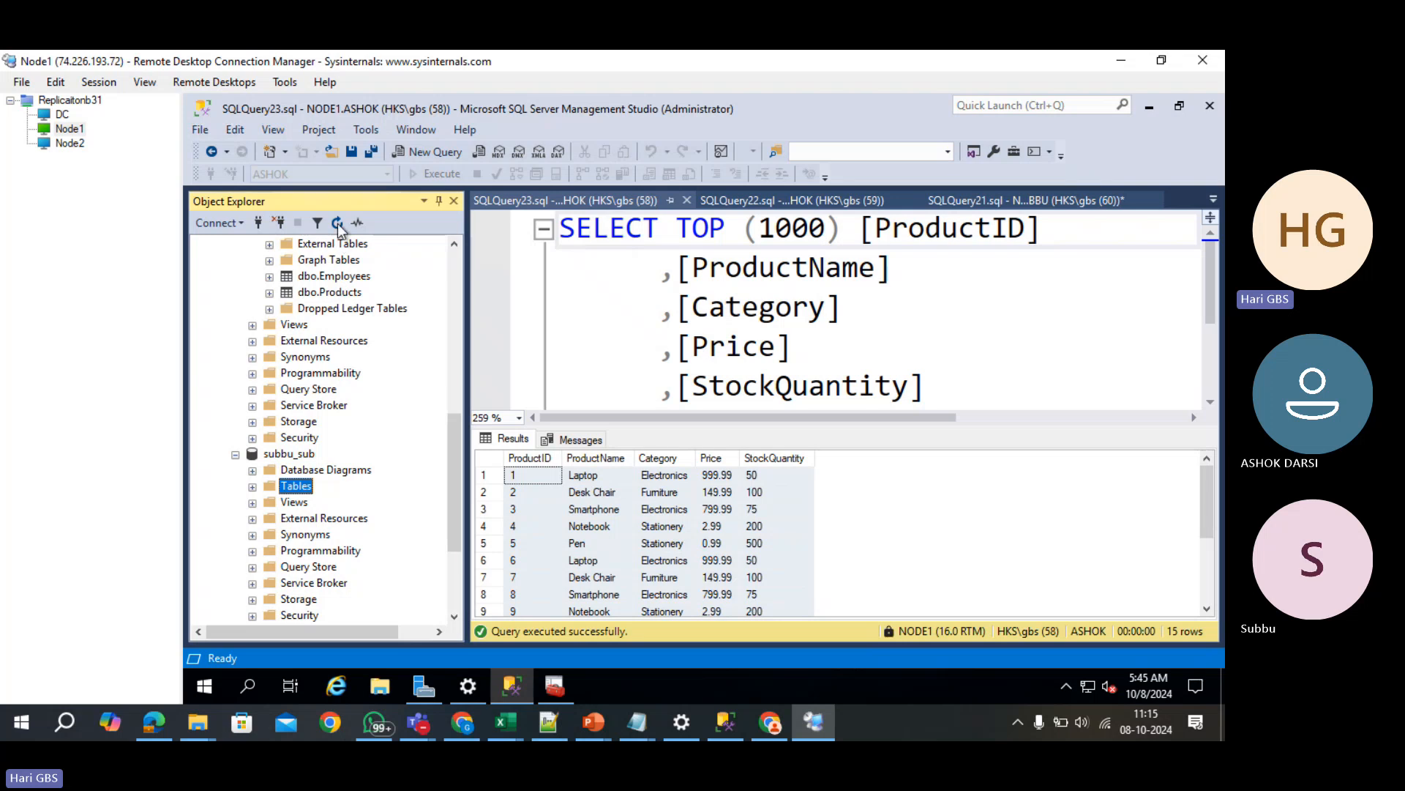
click(252, 487)
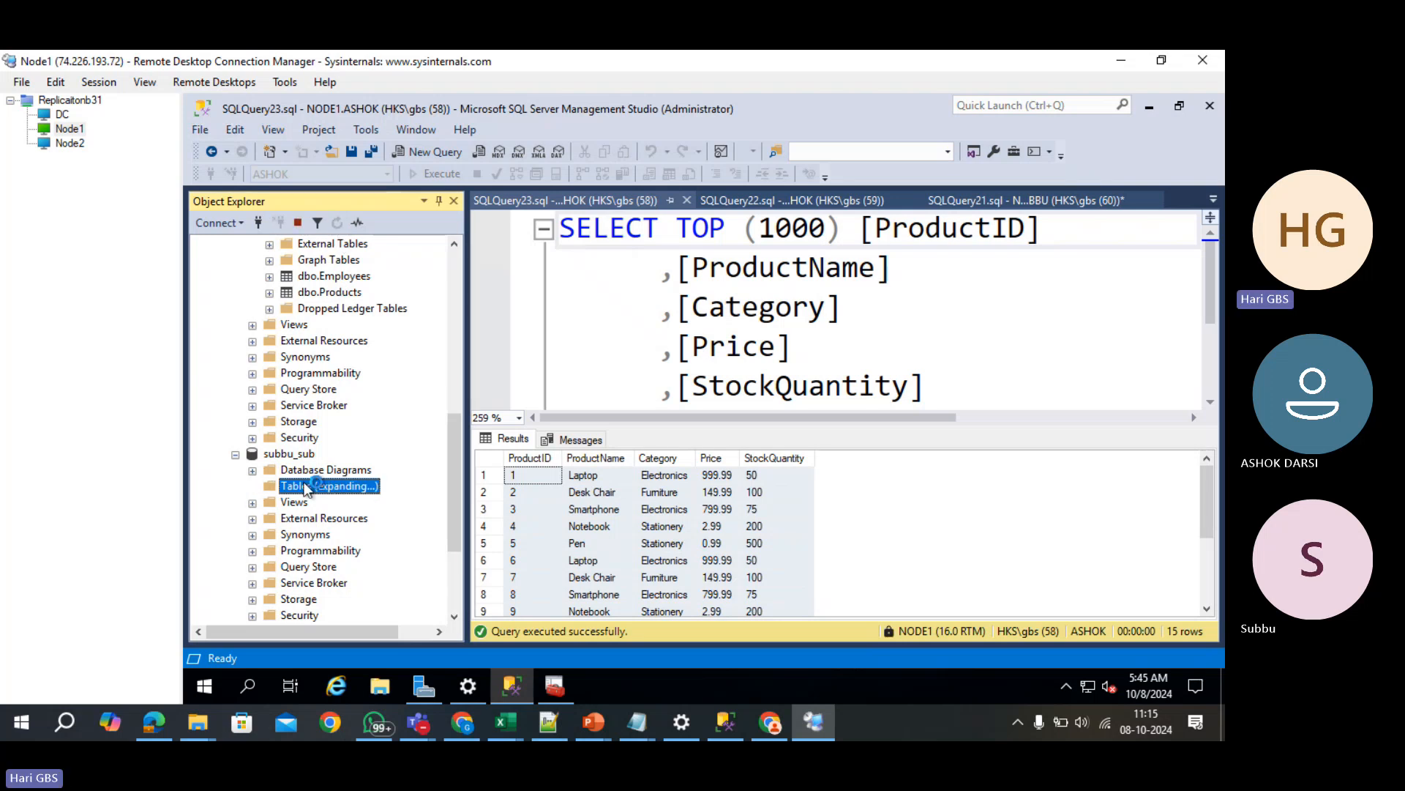
scroll(339, 409, down, 6)
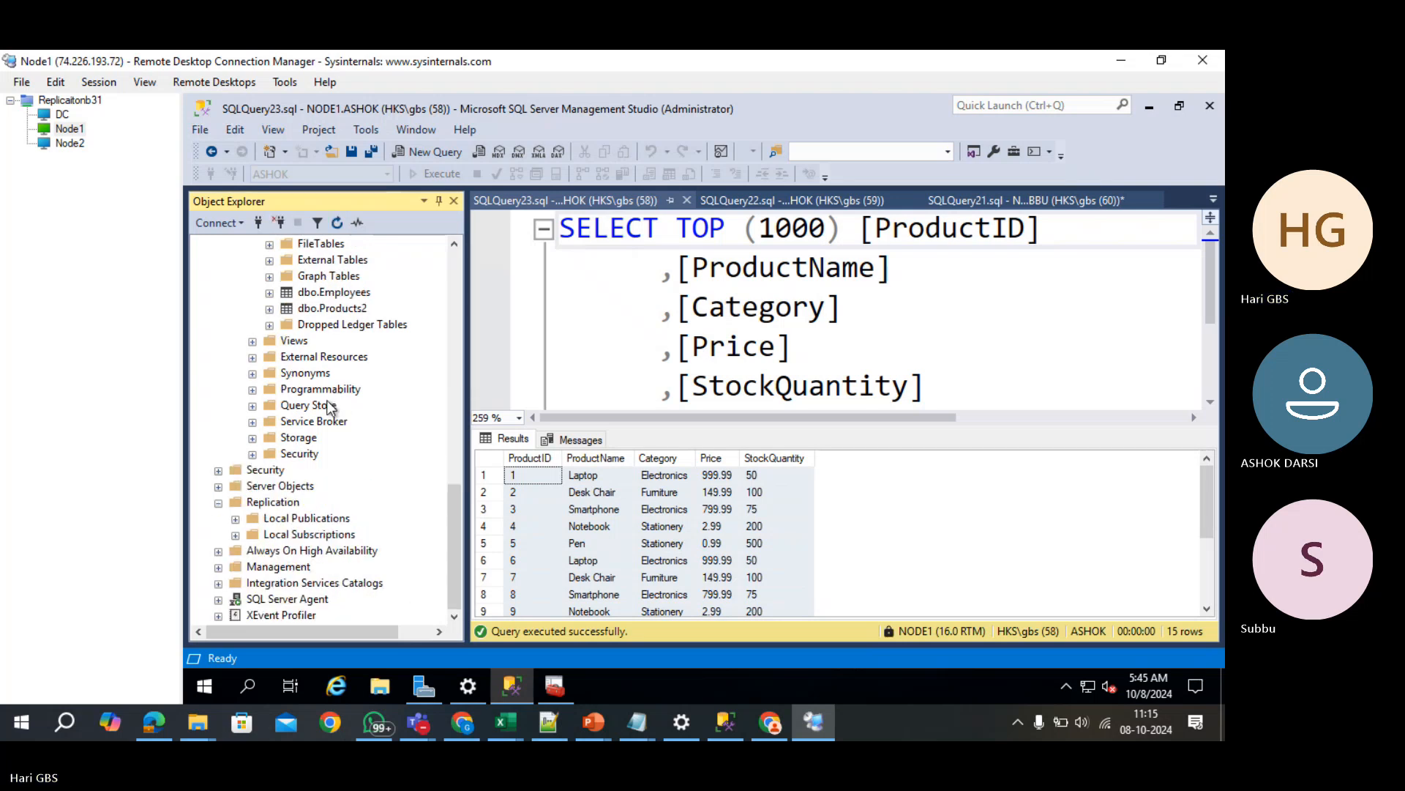
scroll(339, 409, up, 3)
click(334, 439)
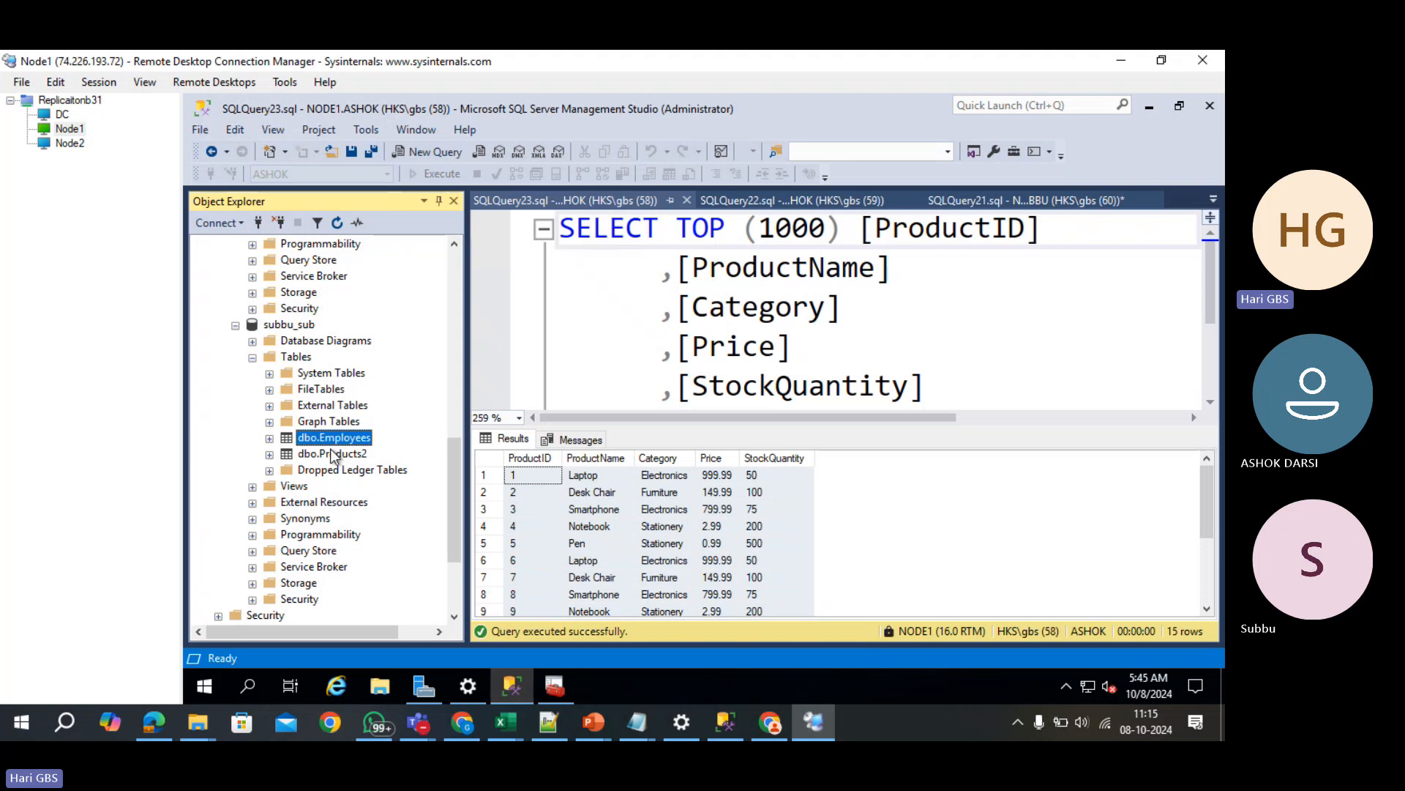
click(335, 454)
scroll(359, 453, up, 4)
scroll(359, 453, up, 7)
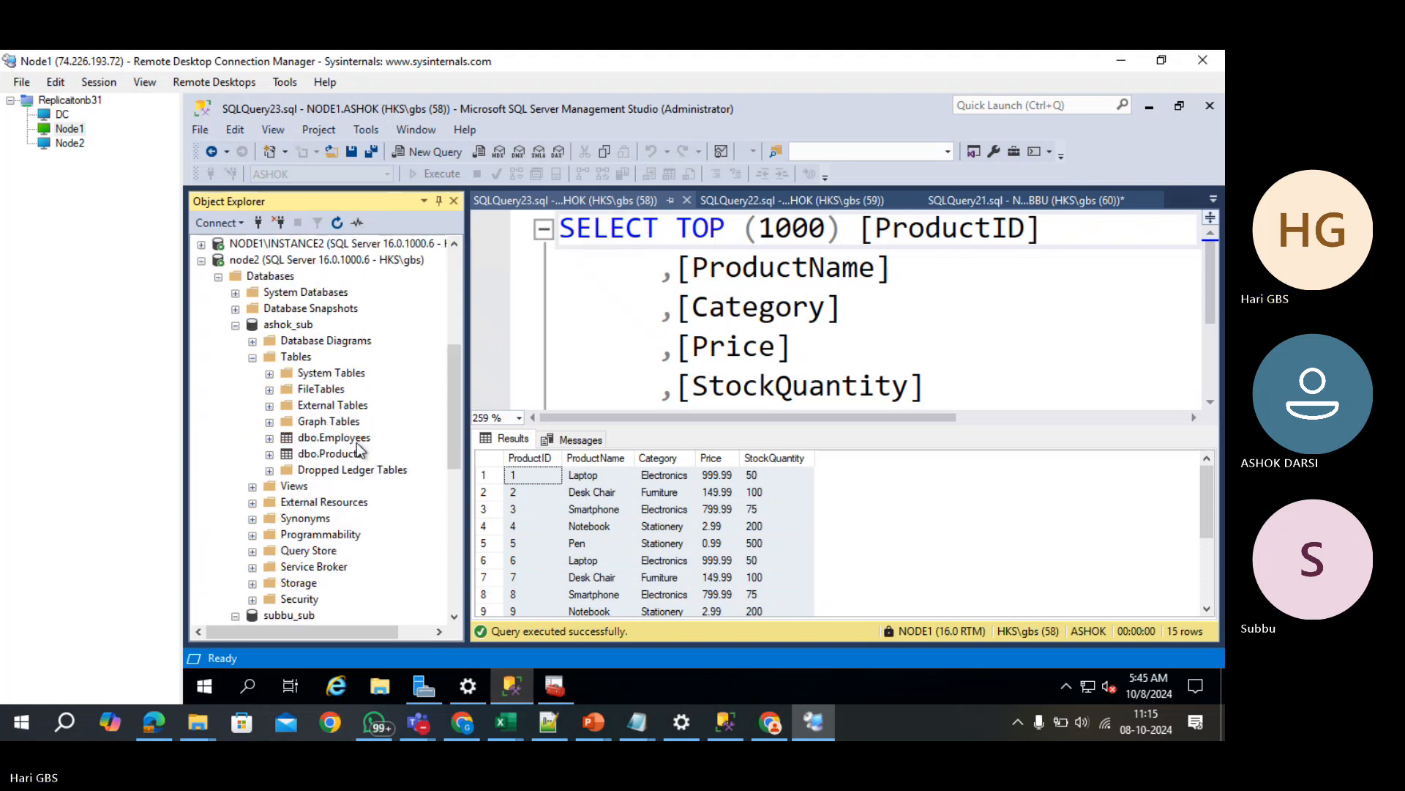
click(201, 244)
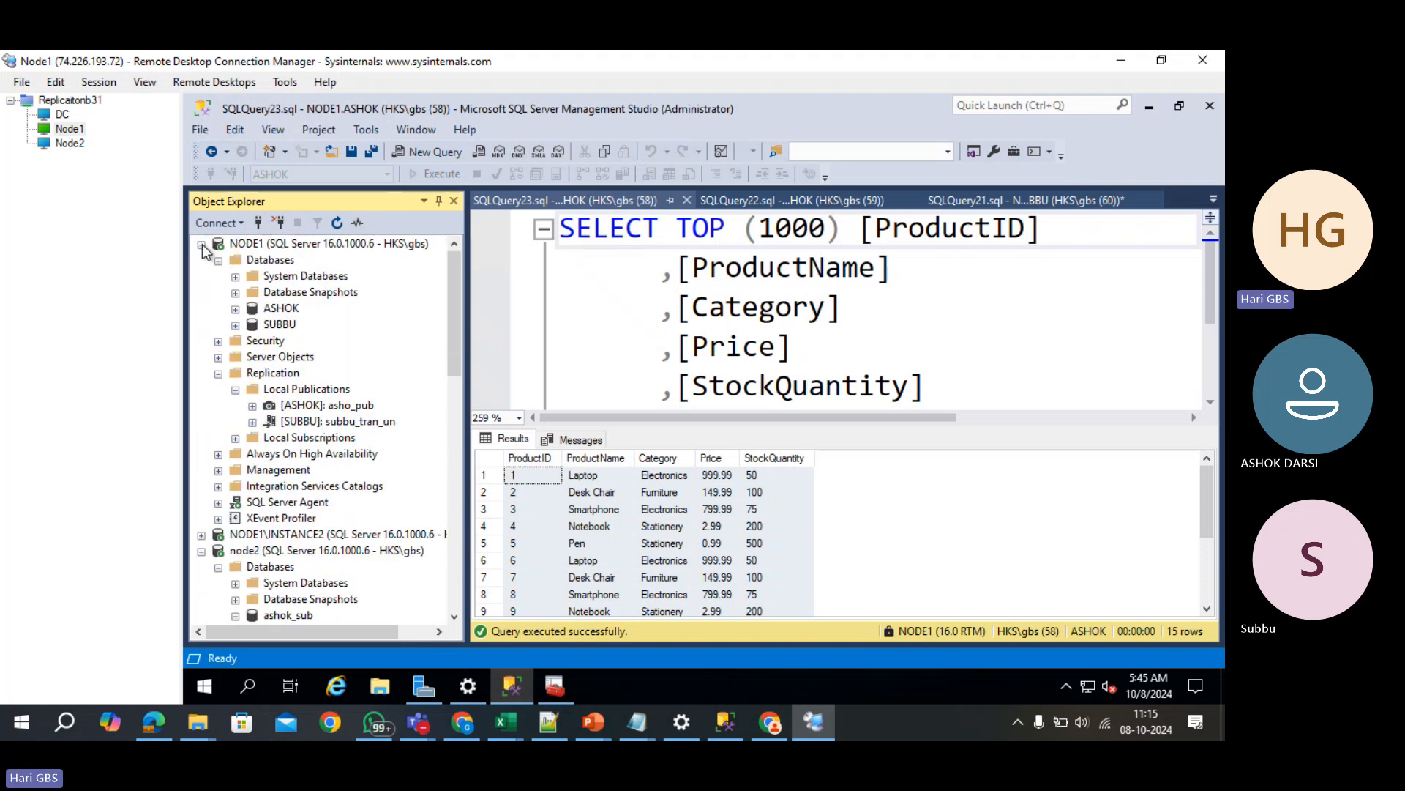
click(199, 276)
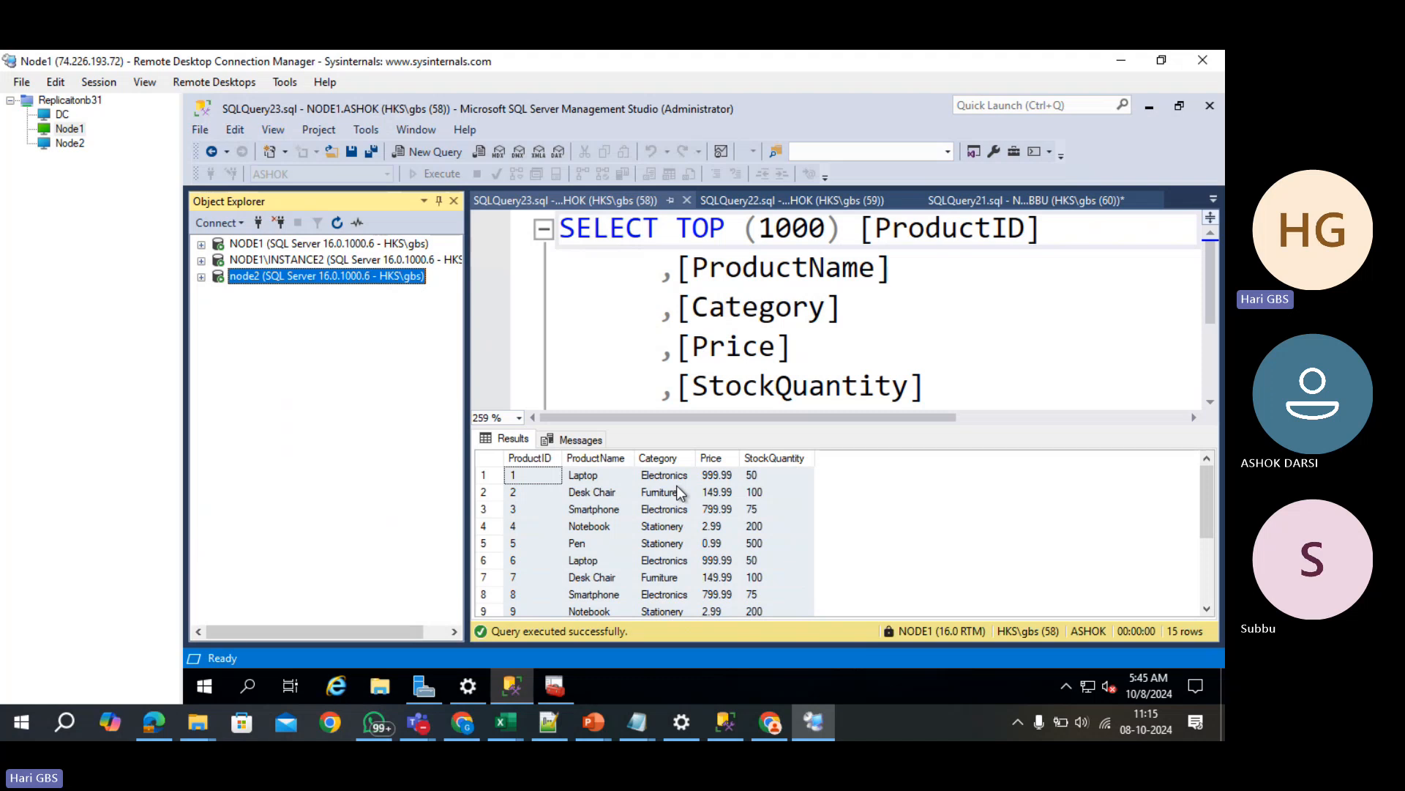
- Bring the Teams meeting window forward and choose to stop the meeting recording
click(432, 727)
click(432, 687)
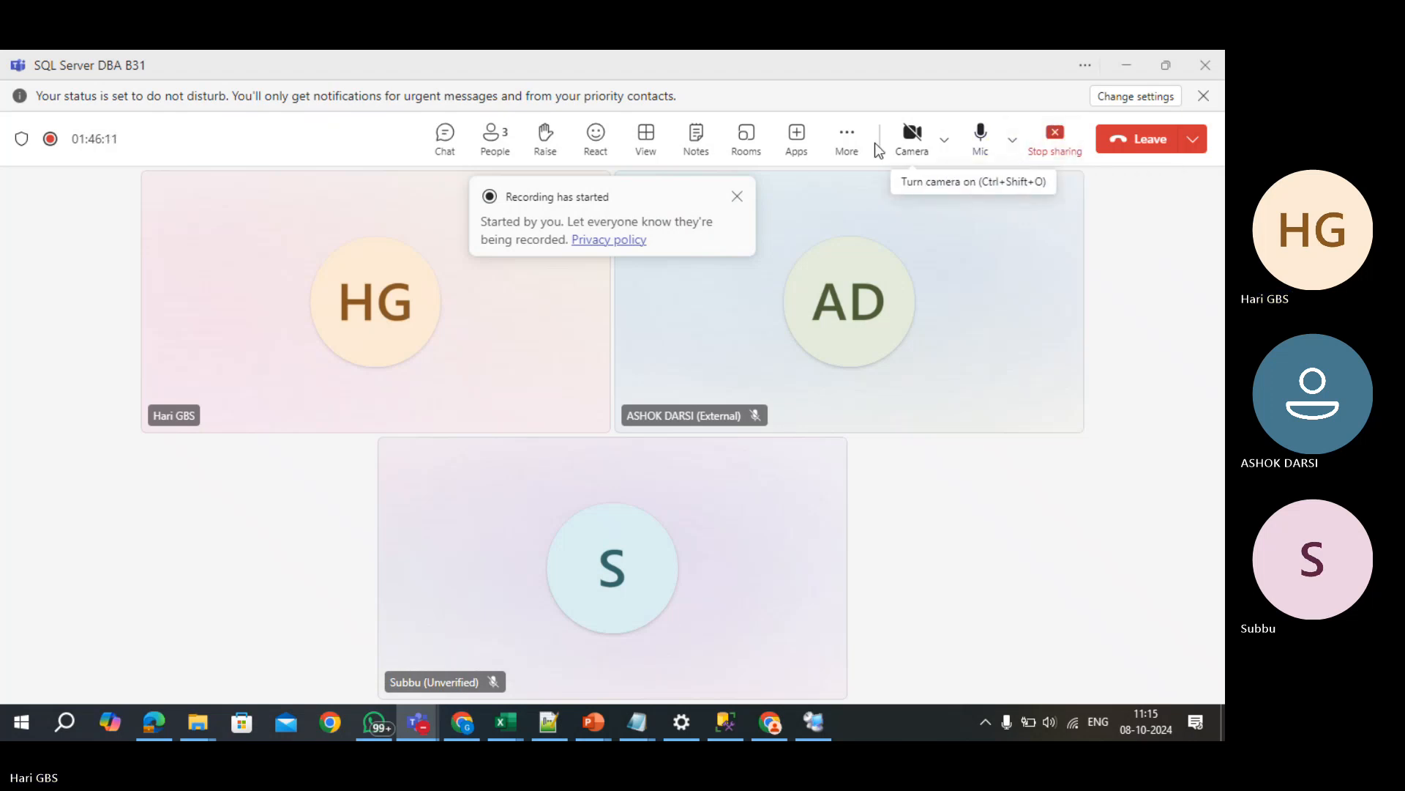
click(847, 135)
mouse_move(865, 189)
click(805, 197)
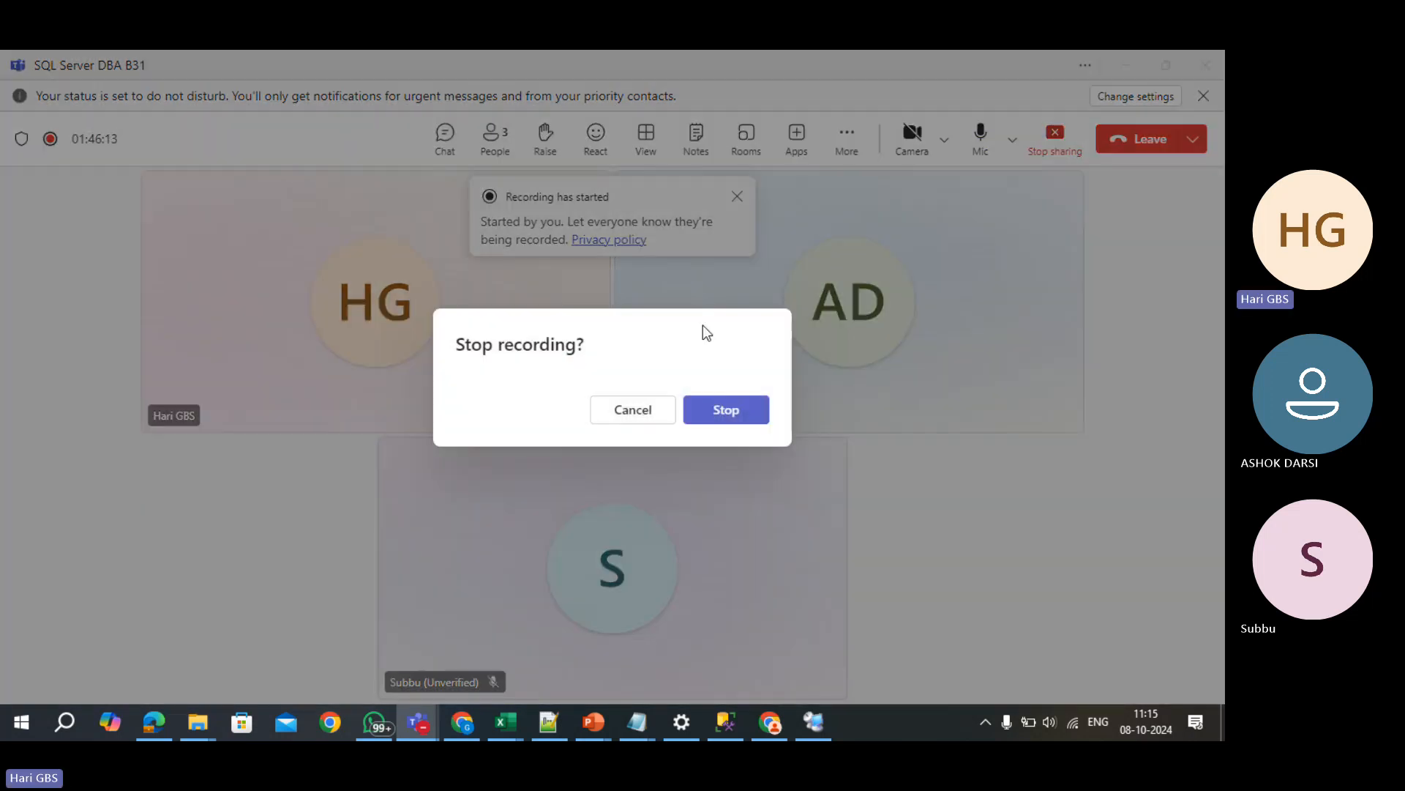